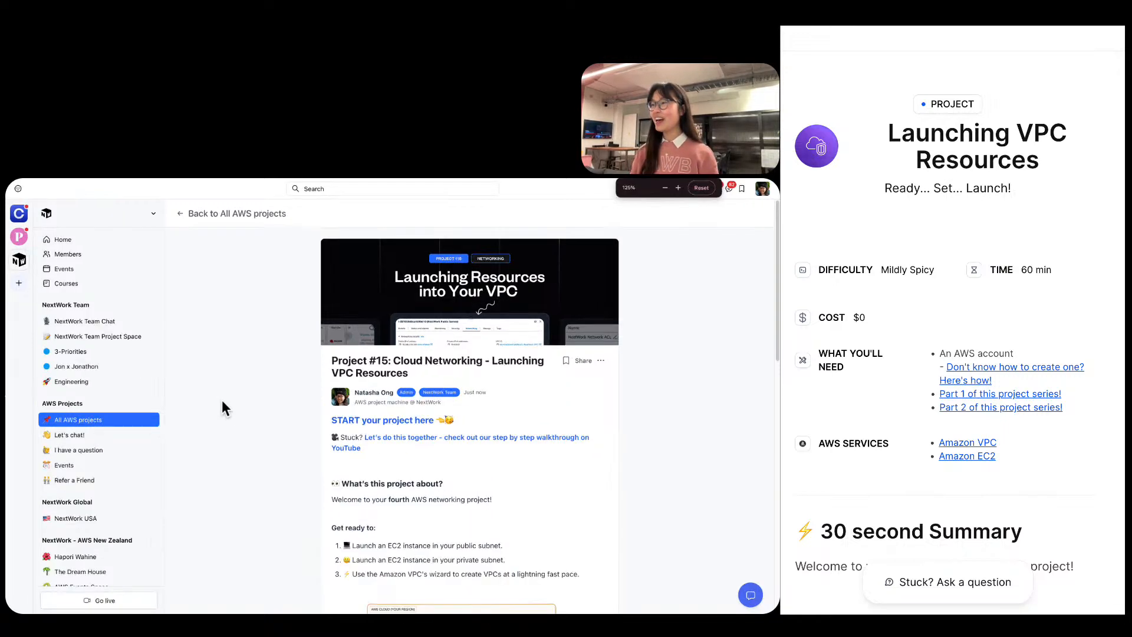
Enlarge the Project #15 community page and collapse the NextWork Team section of the navigation list.
{"action": "key", "text": "ctrl+plus"}
{"action": "key", "text": "ctrl+plus"}
{"action": "key", "text": "ctrl+plus"}
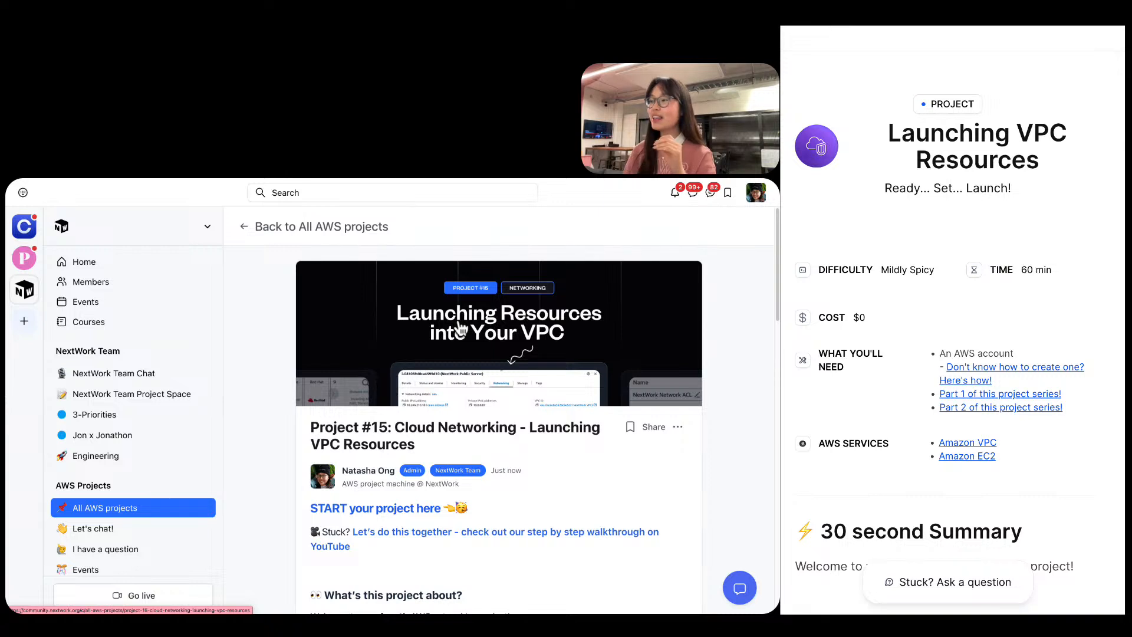
{"action": "scroll", "coordinate": [391, 359], "scroll_direction": "down", "scroll_amount": 1}
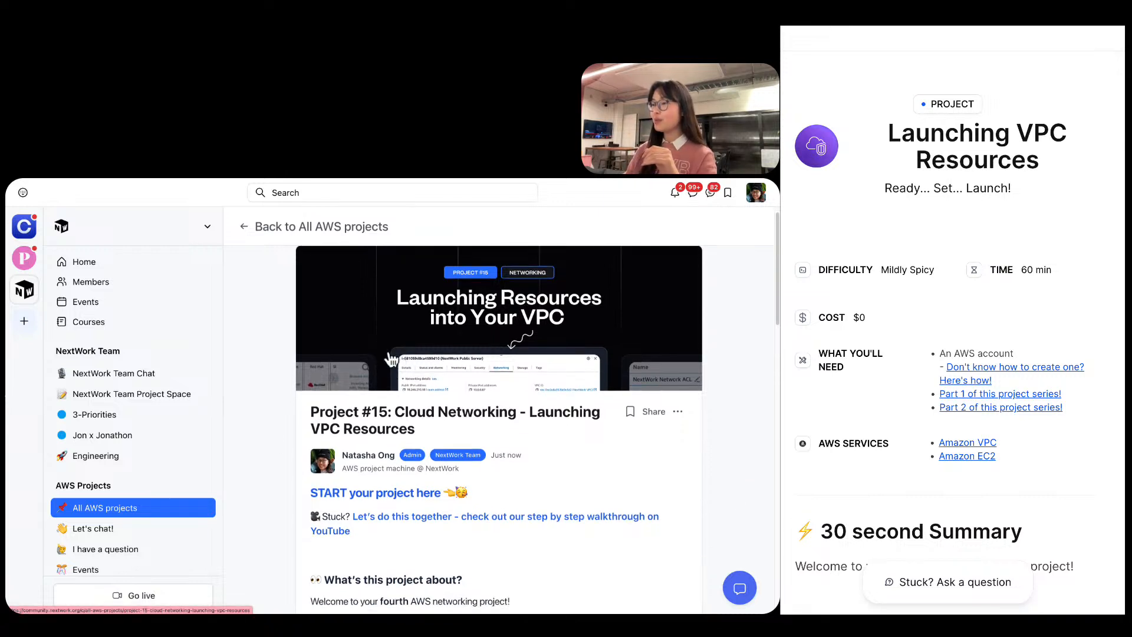
{"action": "left_click", "coordinate": [126, 351]}
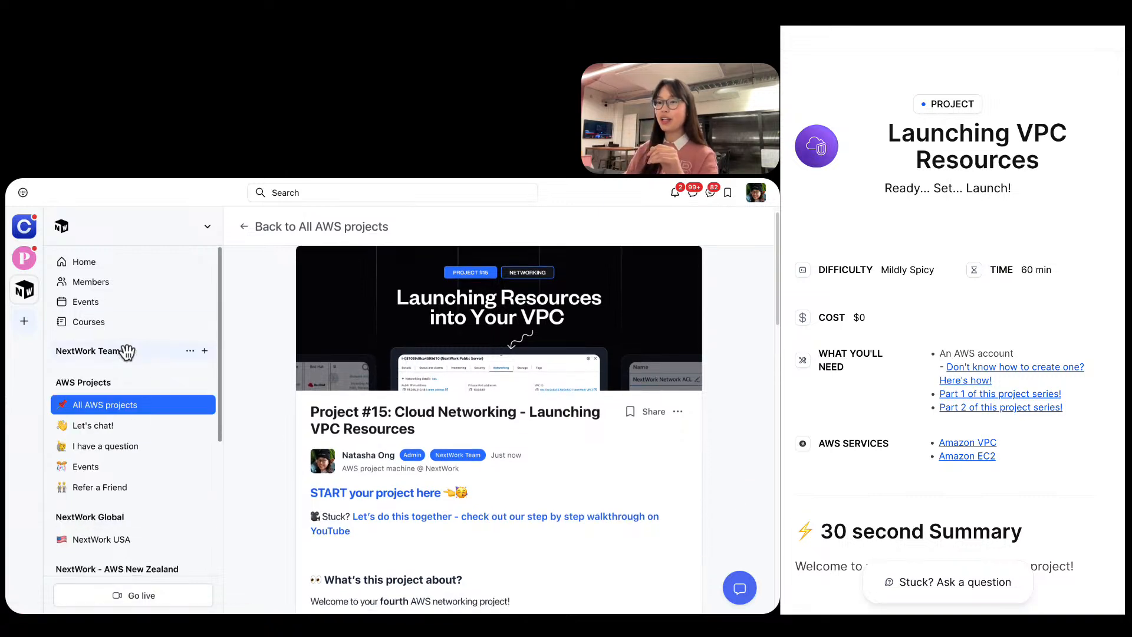
Open the post "Project #15: Cloud Networking - Launching VPC Resources" from the All AWS projects space.
{"action": "left_click", "coordinate": [118, 404]}
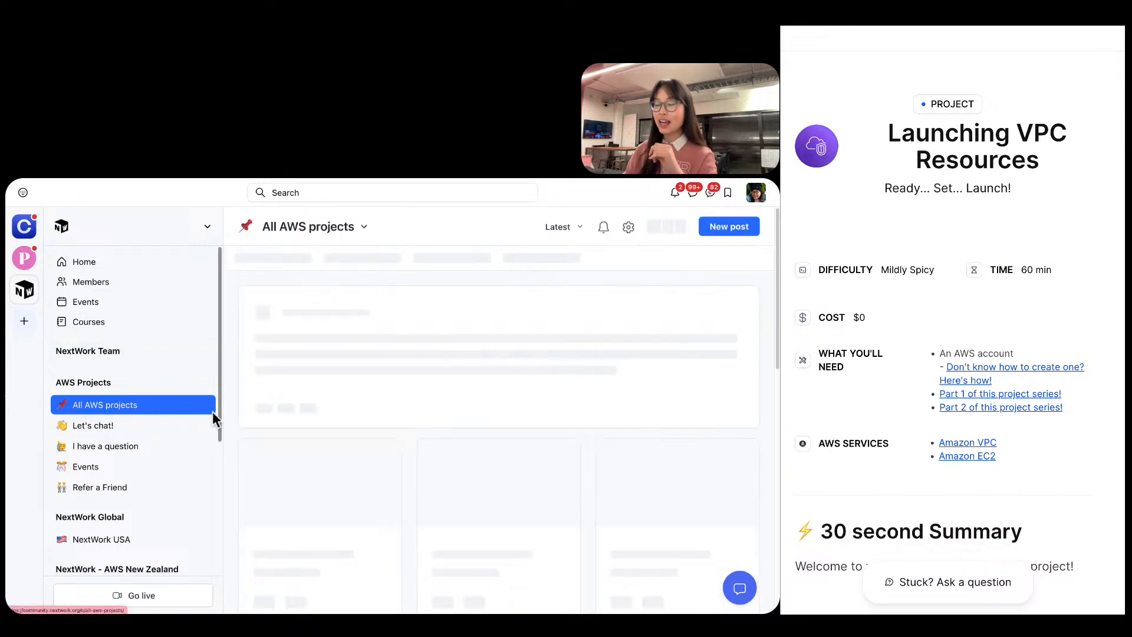
{"action": "scroll", "coordinate": [315, 370], "scroll_direction": "down", "scroll_amount": 5}
{"action": "scroll", "coordinate": [316, 373], "scroll_direction": "down", "scroll_amount": 2}
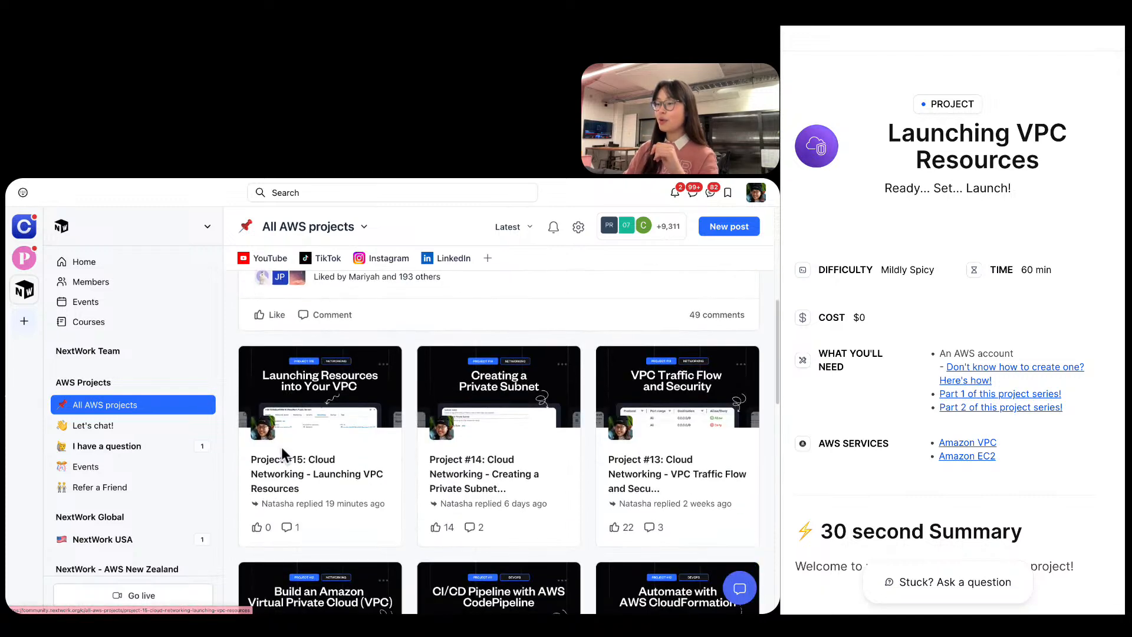
{"action": "scroll", "coordinate": [313, 471], "scroll_direction": "down", "scroll_amount": 1}
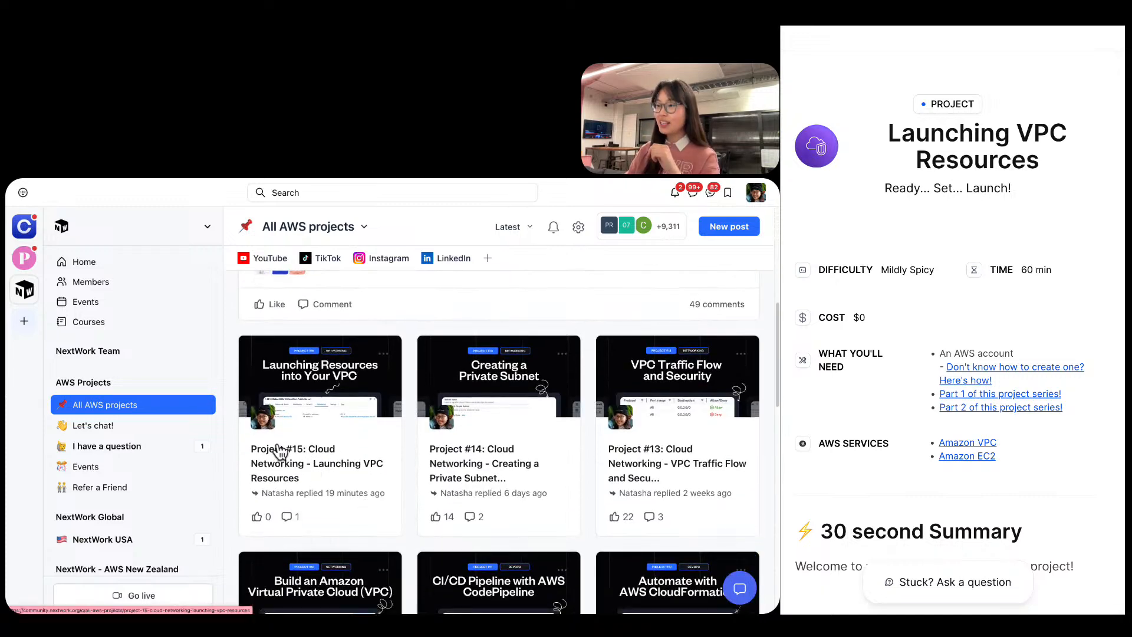
{"action": "left_click", "coordinate": [317, 461]}
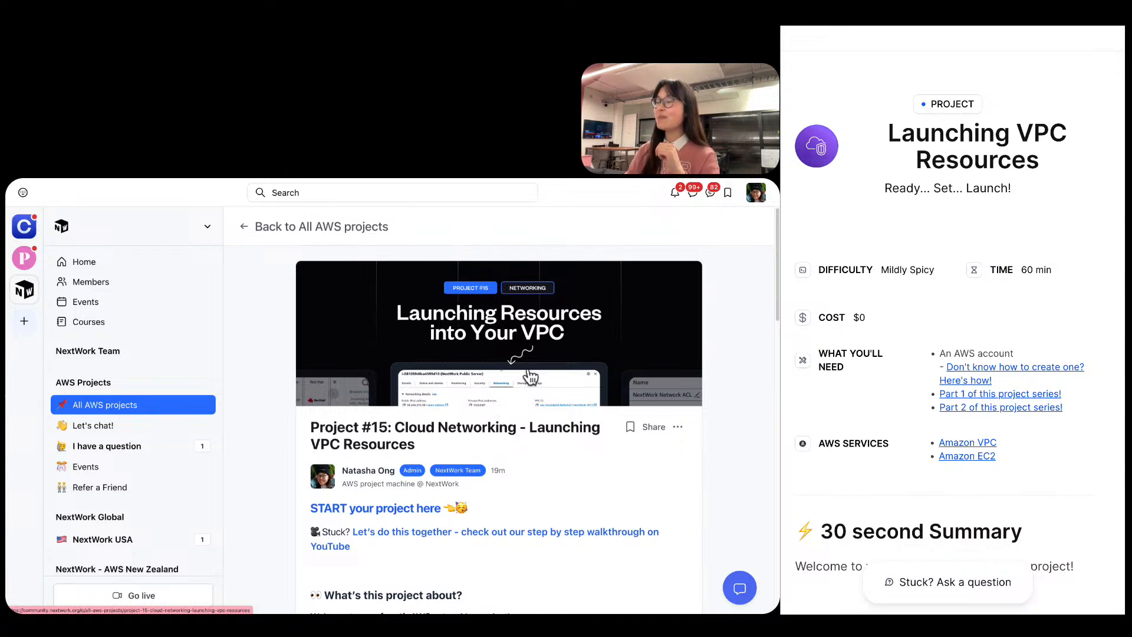
{"action": "scroll", "coordinate": [391, 407], "scroll_direction": "down", "scroll_amount": 2}
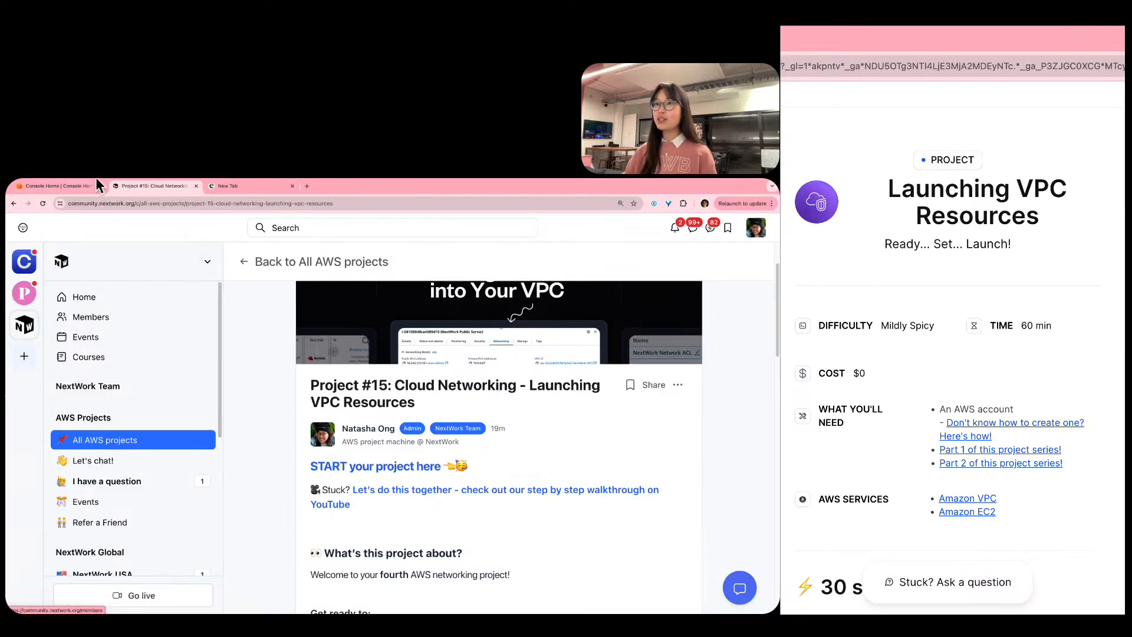
Switch to the AWS Management Console's home page and enlarge its display.
{"action": "left_click", "coordinate": [83, 185]}
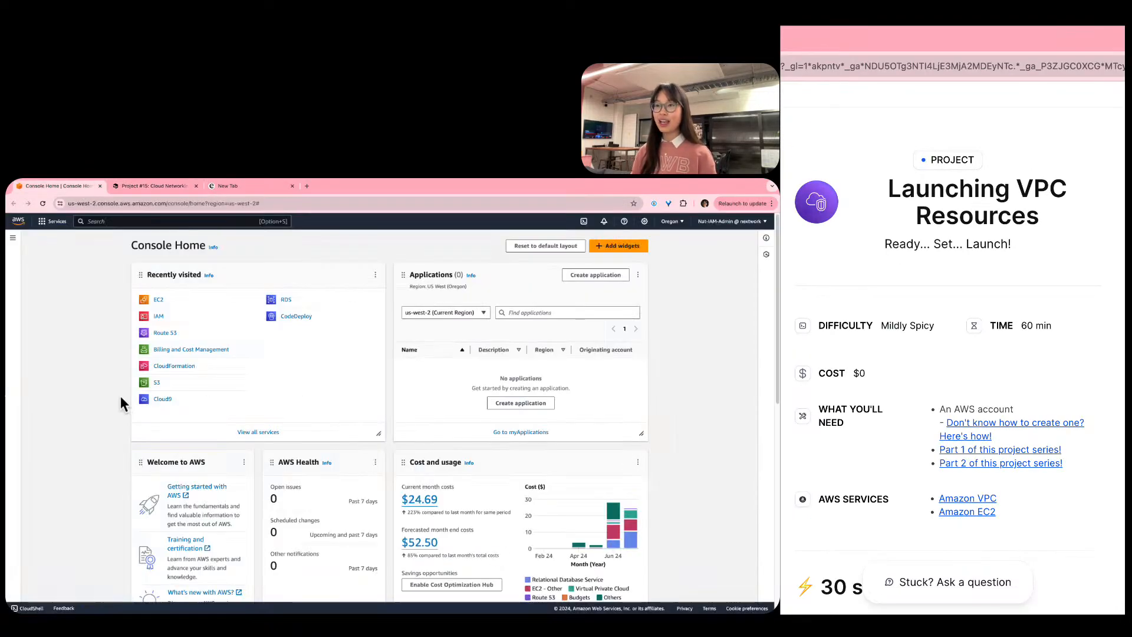
{"action": "key", "text": "super+equal"}
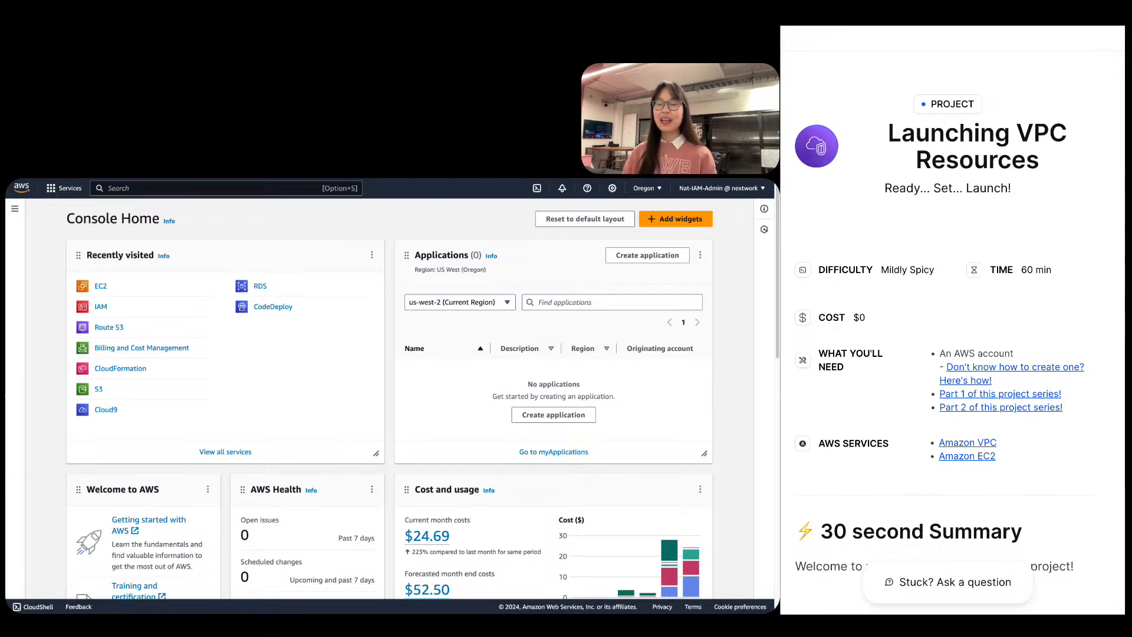
Skim the Launching VPC Resources project guide from its overview to the closing section and return to its beginning.
{"action": "scroll", "coordinate": [1001, 382], "scroll_direction": "down", "scroll_amount": 9}
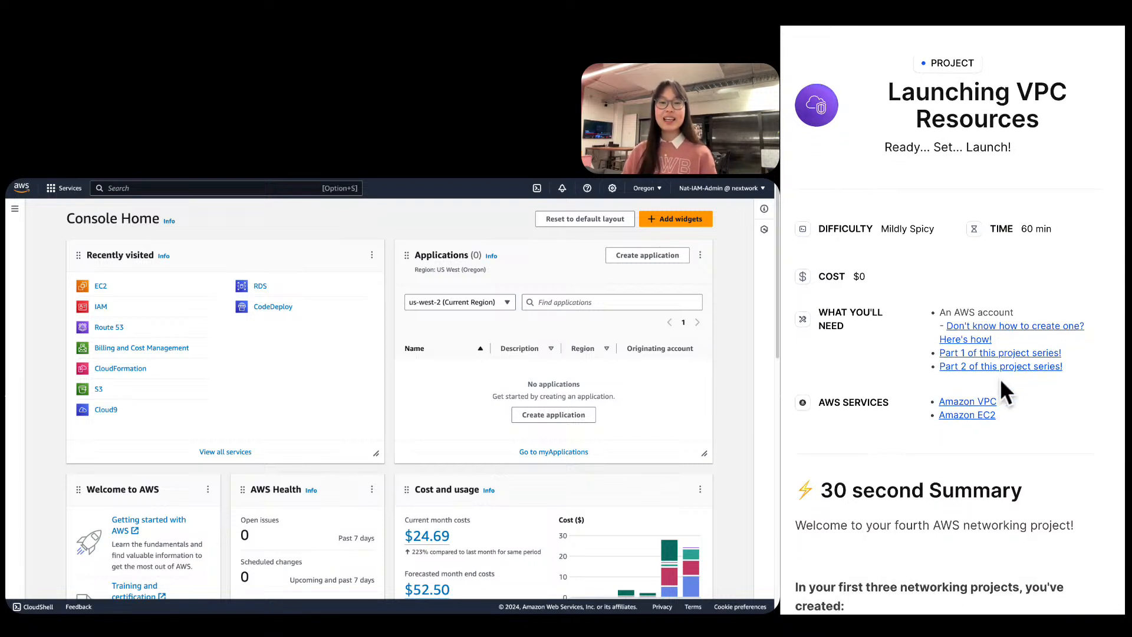
{"action": "scroll", "coordinate": [1001, 382], "scroll_direction": "down", "scroll_amount": 15}
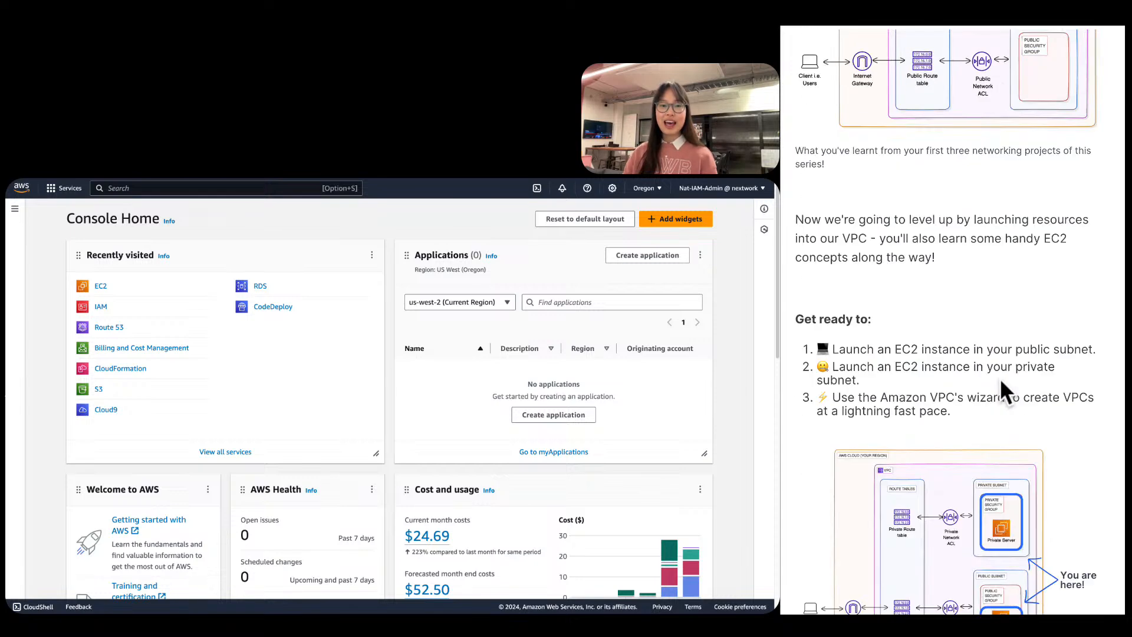
{"action": "scroll", "coordinate": [1001, 382], "scroll_direction": "up", "scroll_amount": 3}
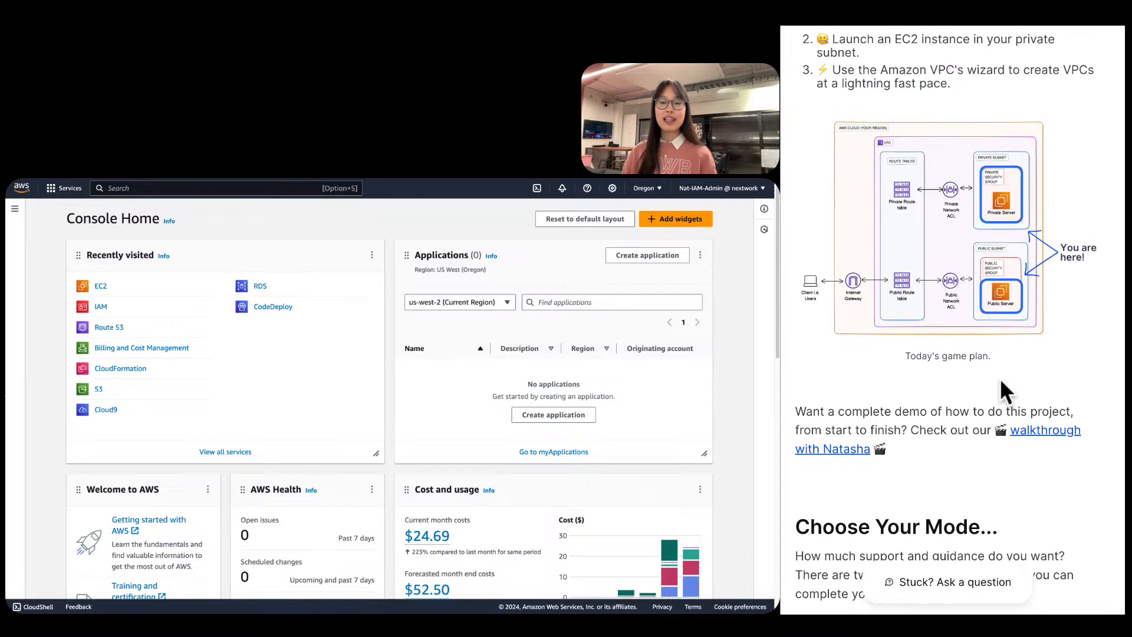
{"action": "scroll", "coordinate": [1000, 378], "scroll_direction": "up", "scroll_amount": 1}
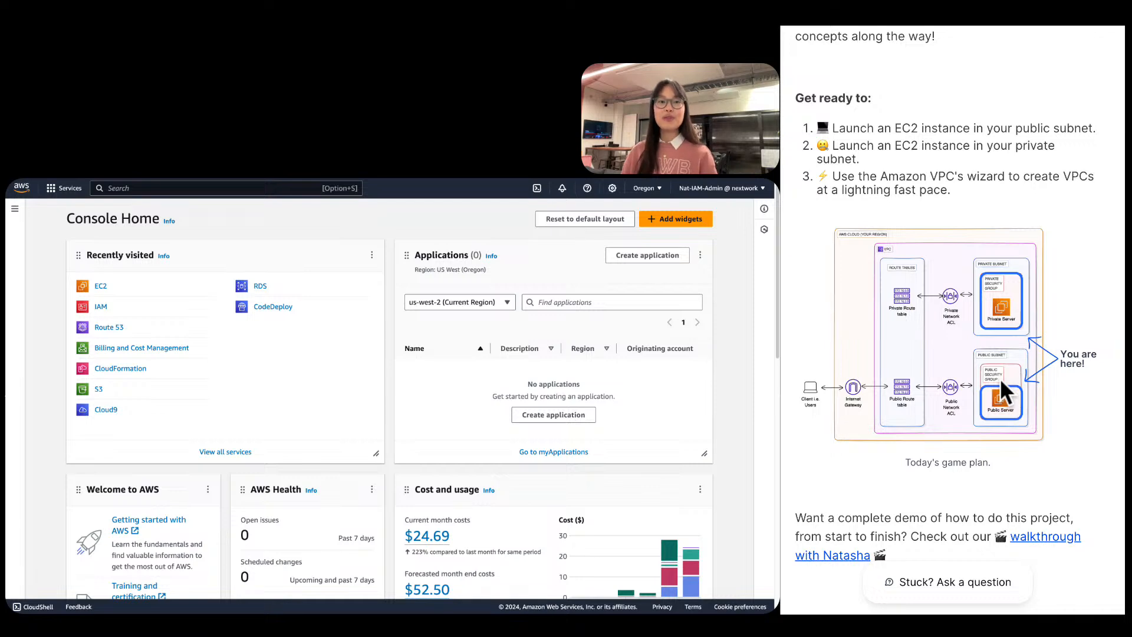
{"action": "scroll", "coordinate": [1000, 377], "scroll_direction": "up", "scroll_amount": 15}
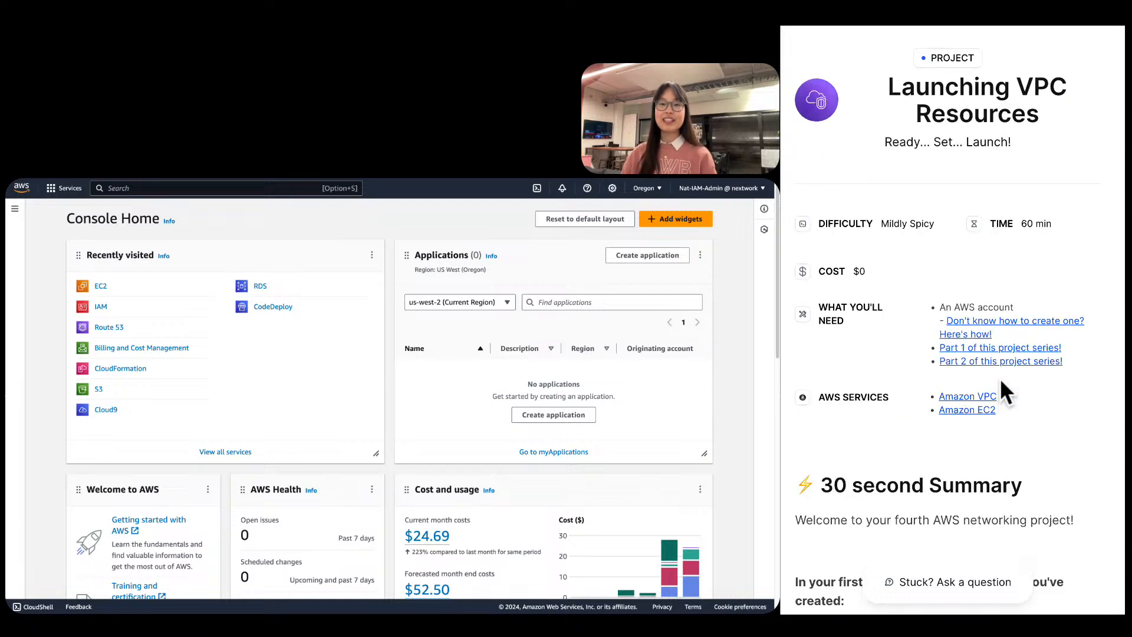
{"action": "scroll", "coordinate": [1000, 377], "scroll_direction": "up", "scroll_amount": 1}
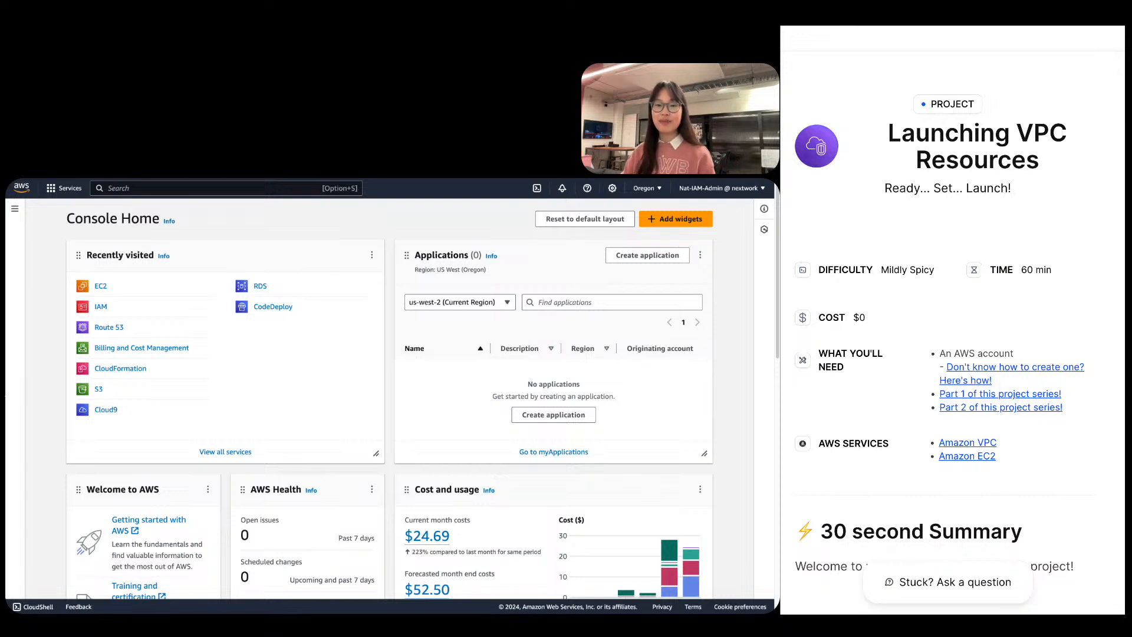
{"action": "scroll", "coordinate": [1116, 476], "scroll_direction": "down", "scroll_amount": 20}
{"action": "scroll", "coordinate": [1034, 408], "scroll_direction": "down", "scroll_amount": 15}
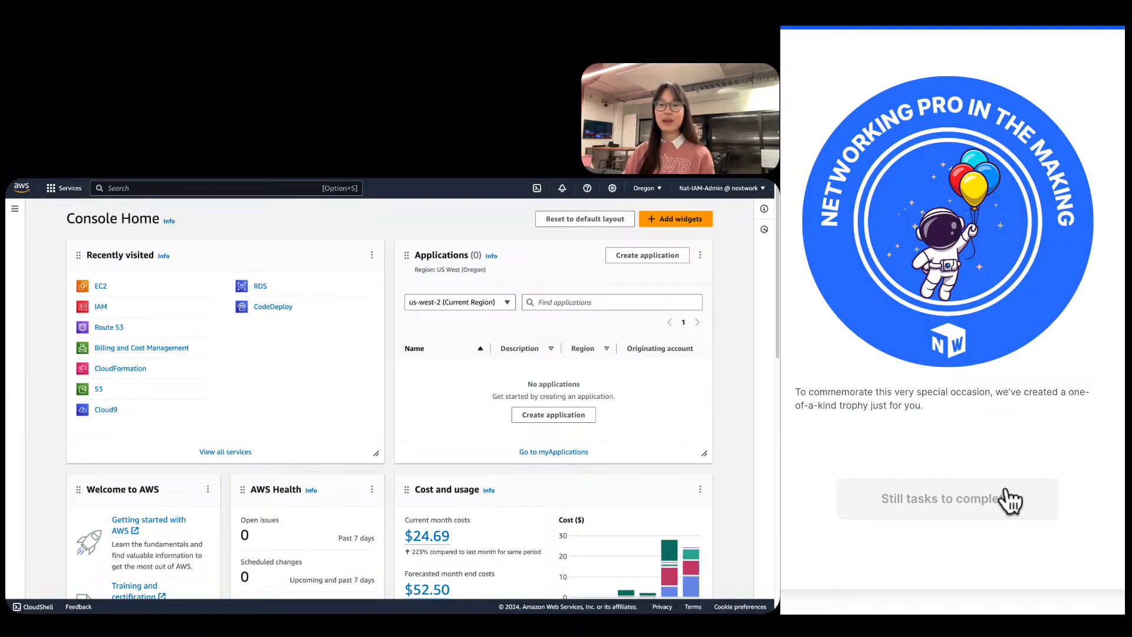
{"action": "scroll", "coordinate": [1086, 361], "scroll_direction": "up", "scroll_amount": 20}
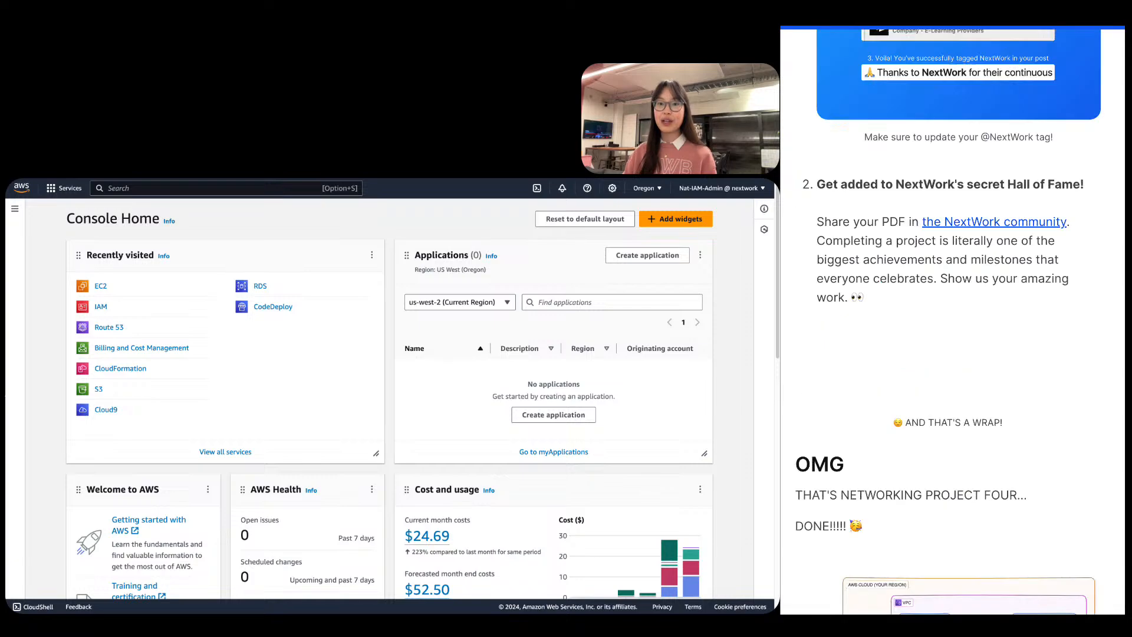
{"action": "scroll", "coordinate": [1082, 349], "scroll_direction": "up", "scroll_amount": 15}
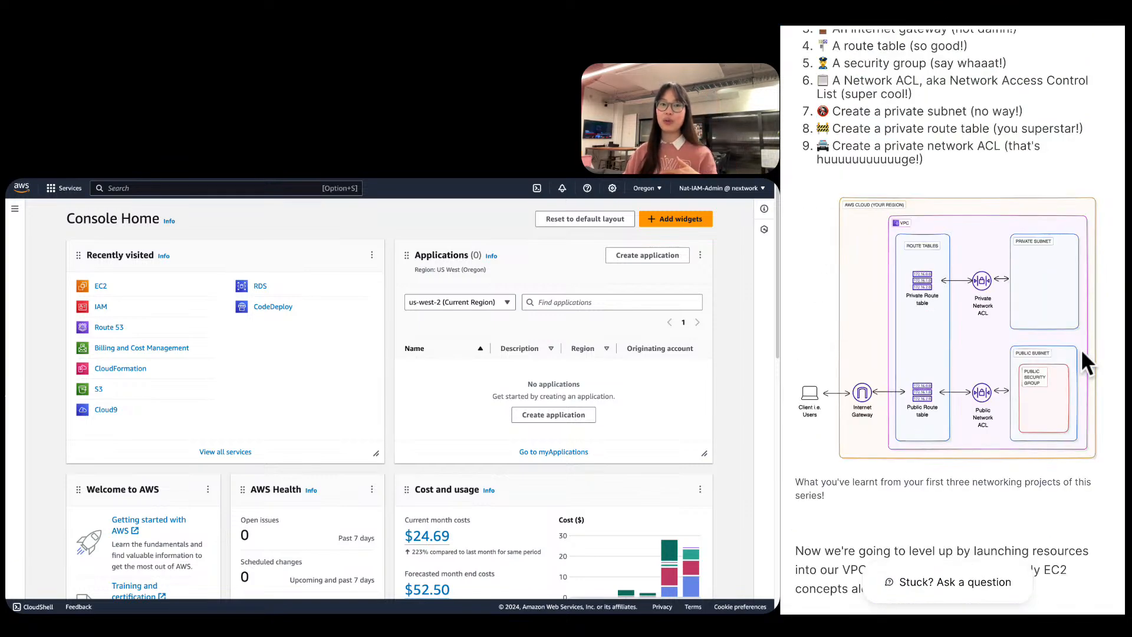
{"action": "scroll", "coordinate": [1082, 352], "scroll_direction": "up", "scroll_amount": 12}
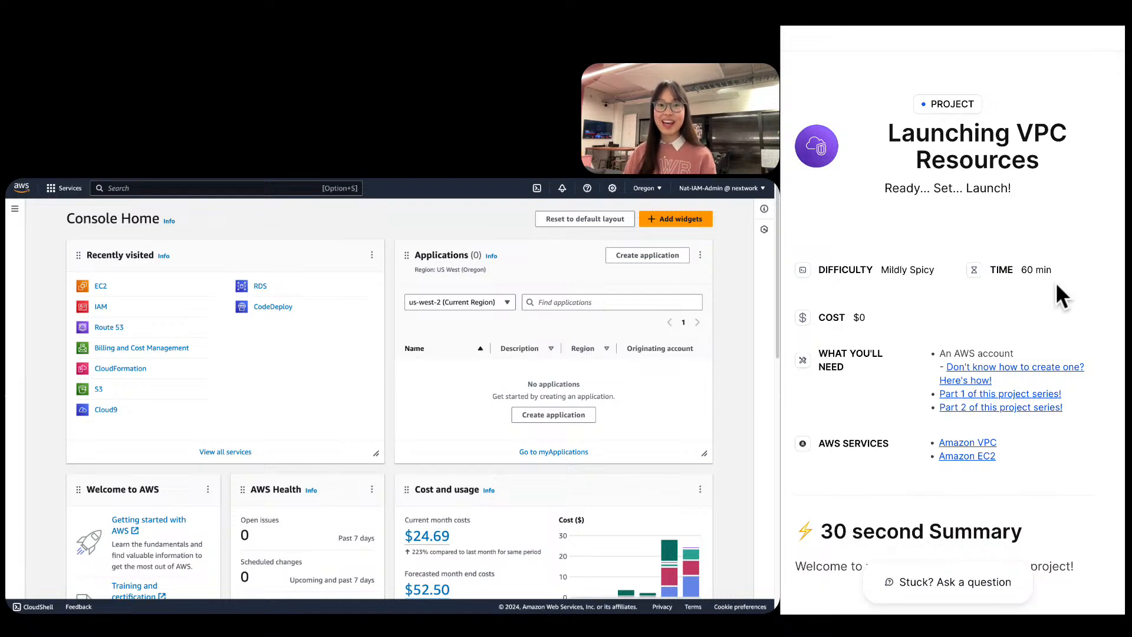
Read the guide's 30 second Summary, comparing the earlier networking projects' architecture diagram with today's game plan.
{"action": "scroll", "coordinate": [1055, 282], "scroll_direction": "down", "scroll_amount": 6}
{"action": "scroll", "coordinate": [1059, 293], "scroll_direction": "down", "scroll_amount": 1}
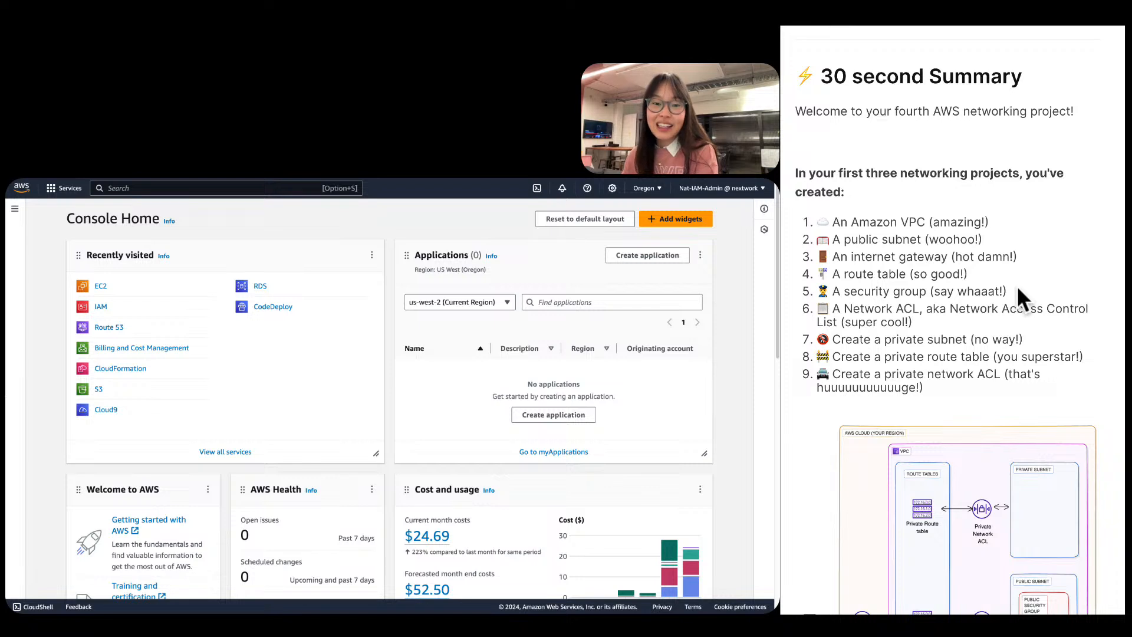
{"action": "scroll", "coordinate": [1017, 286], "scroll_direction": "down", "scroll_amount": 3}
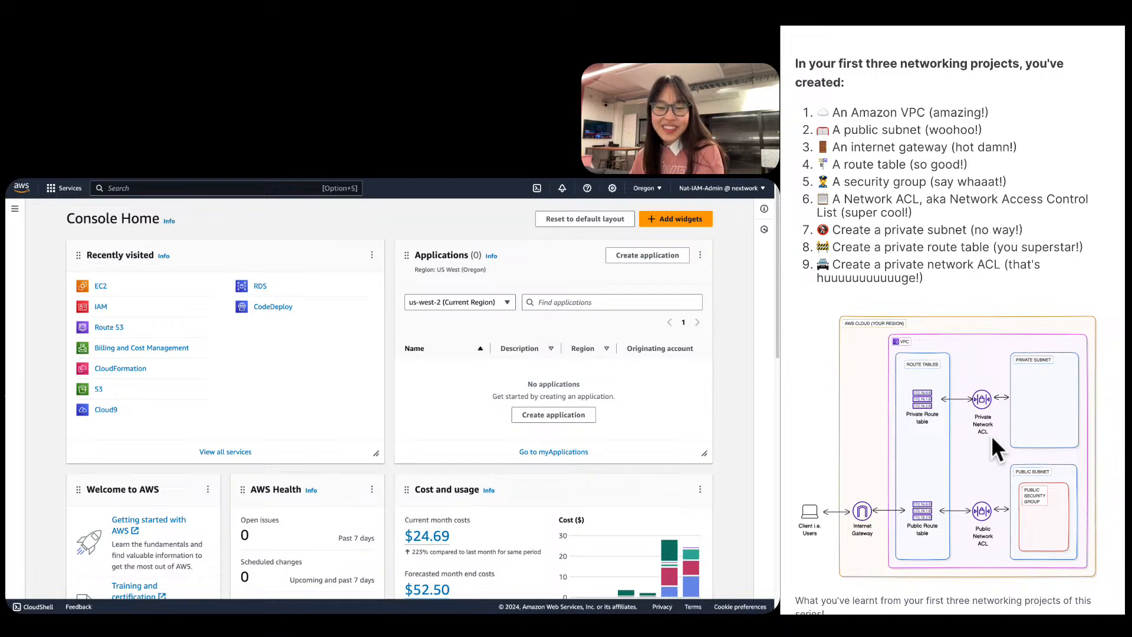
{"action": "scroll", "coordinate": [993, 437], "scroll_direction": "down", "scroll_amount": 1}
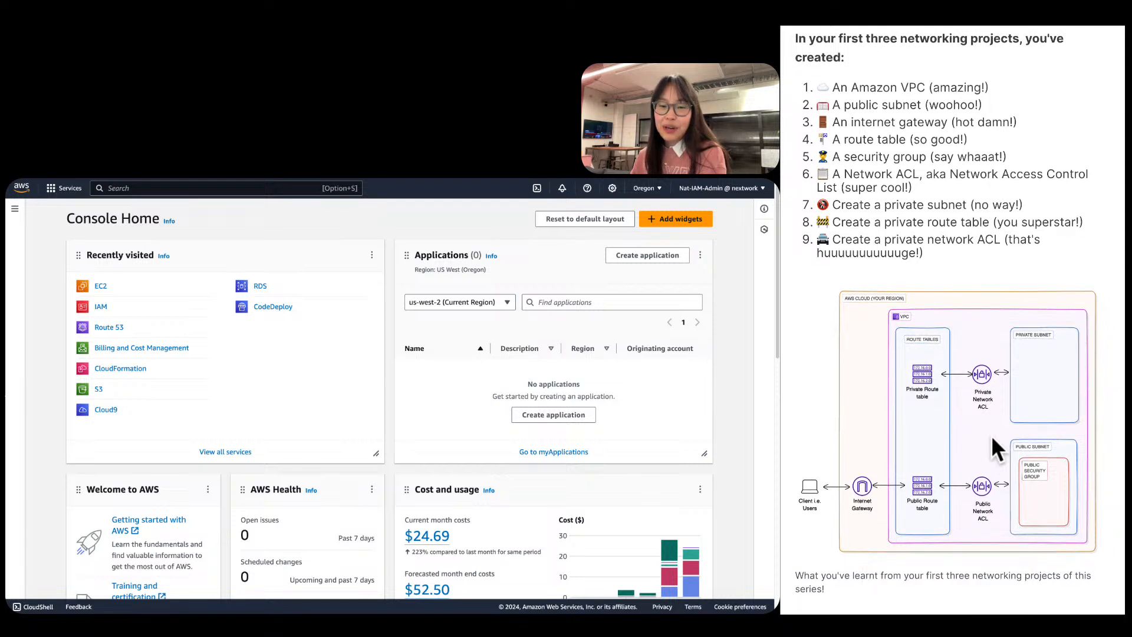
{"action": "scroll", "coordinate": [992, 435], "scroll_direction": "down", "scroll_amount": 1}
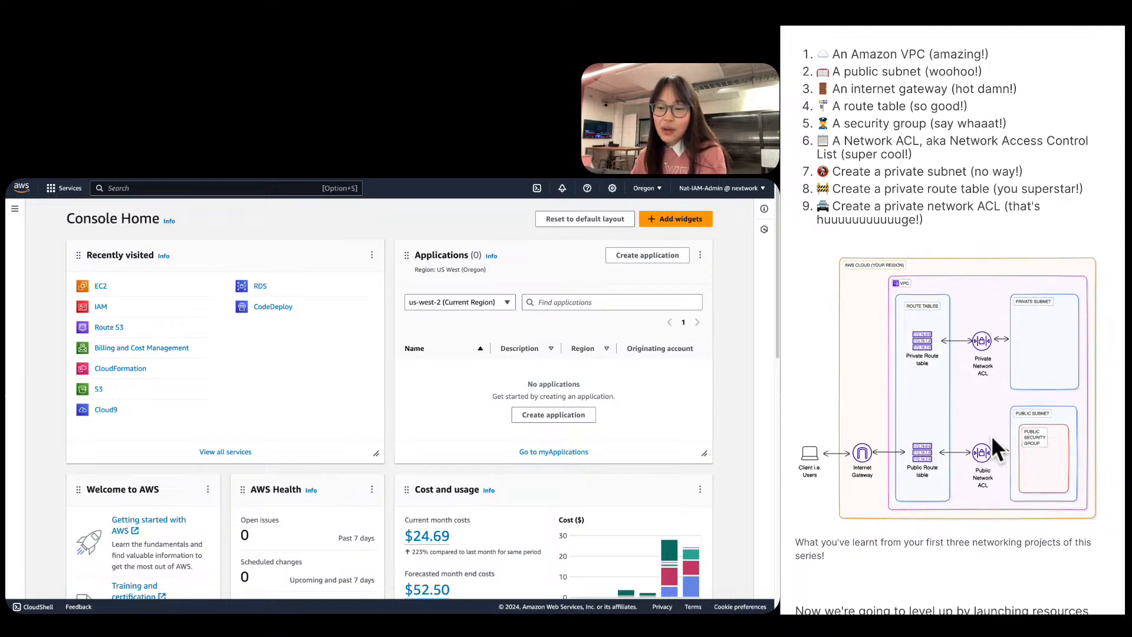
{"action": "scroll", "coordinate": [991, 435], "scroll_direction": "down", "scroll_amount": 10}
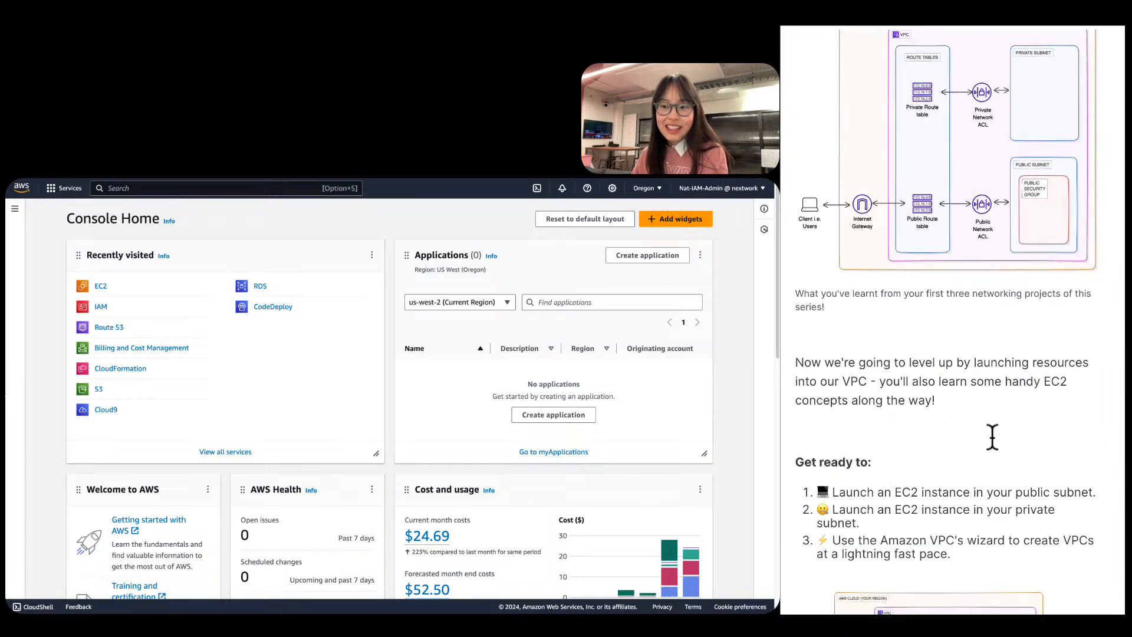
{"action": "scroll", "coordinate": [992, 435], "scroll_direction": "down", "scroll_amount": 3}
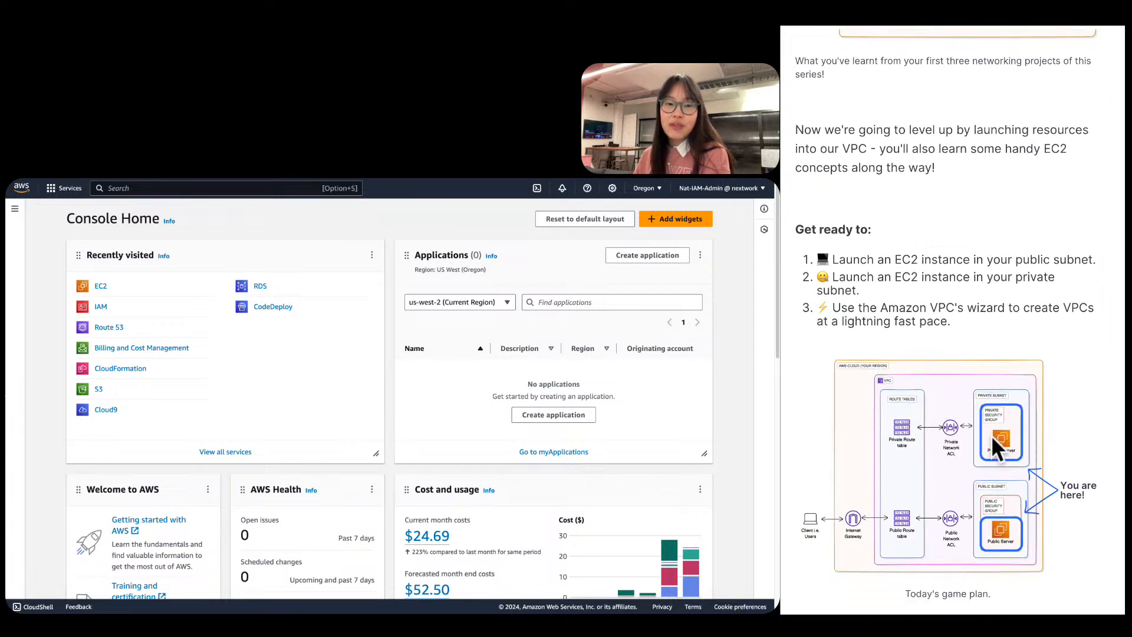
{"action": "scroll", "coordinate": [992, 438], "scroll_direction": "up", "scroll_amount": 10}
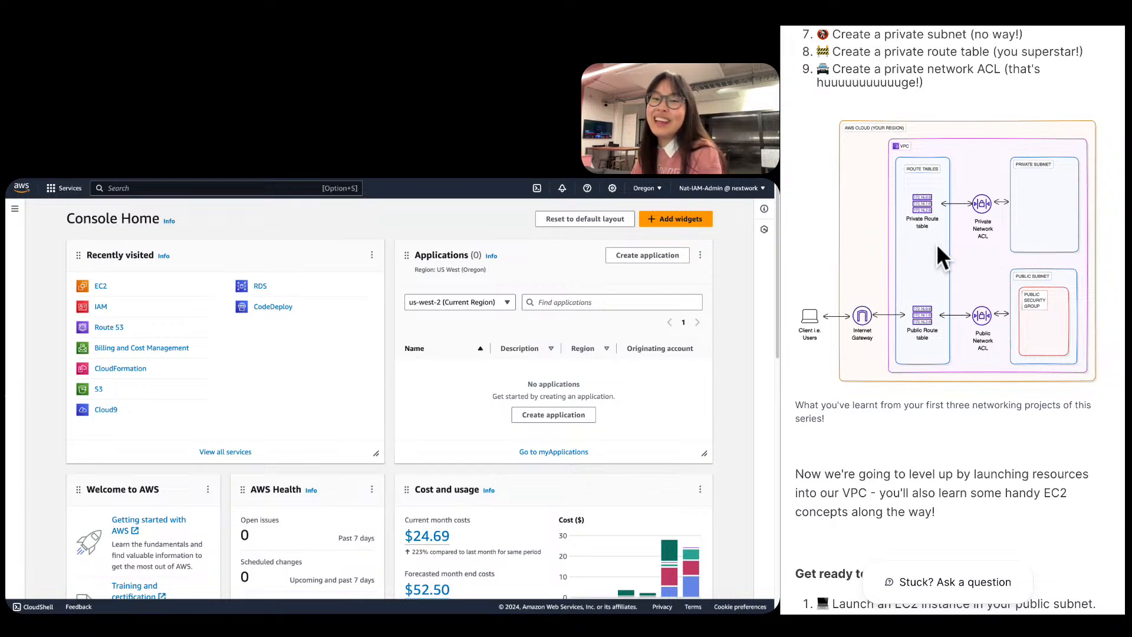
{"action": "scroll", "coordinate": [938, 247], "scroll_direction": "down", "scroll_amount": 7}
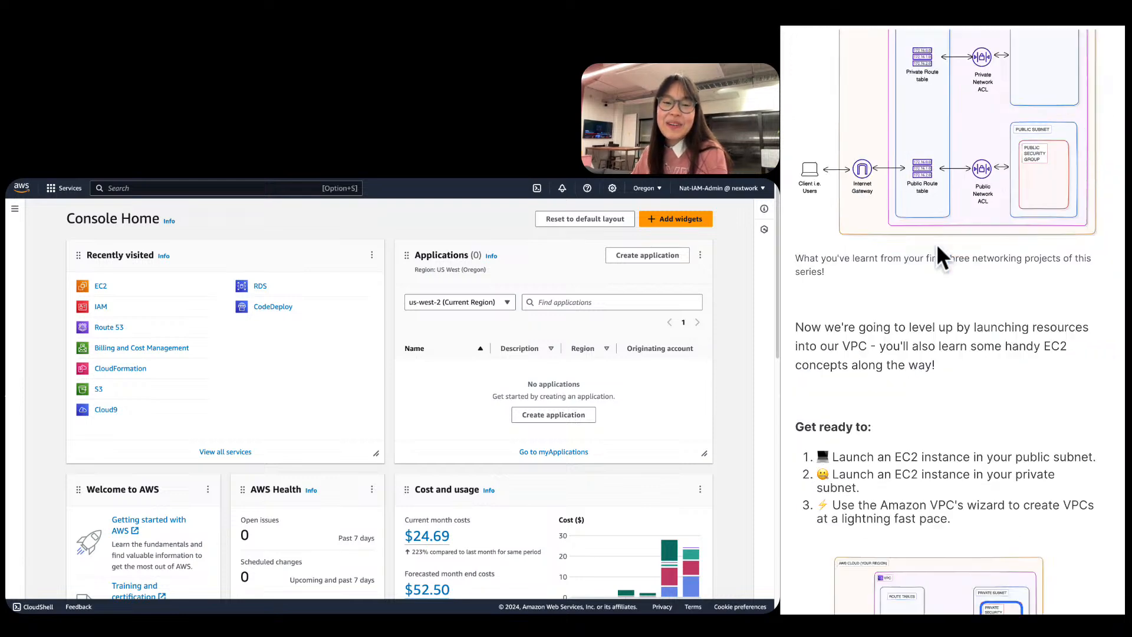
{"action": "scroll", "coordinate": [938, 247], "scroll_direction": "down", "scroll_amount": 1}
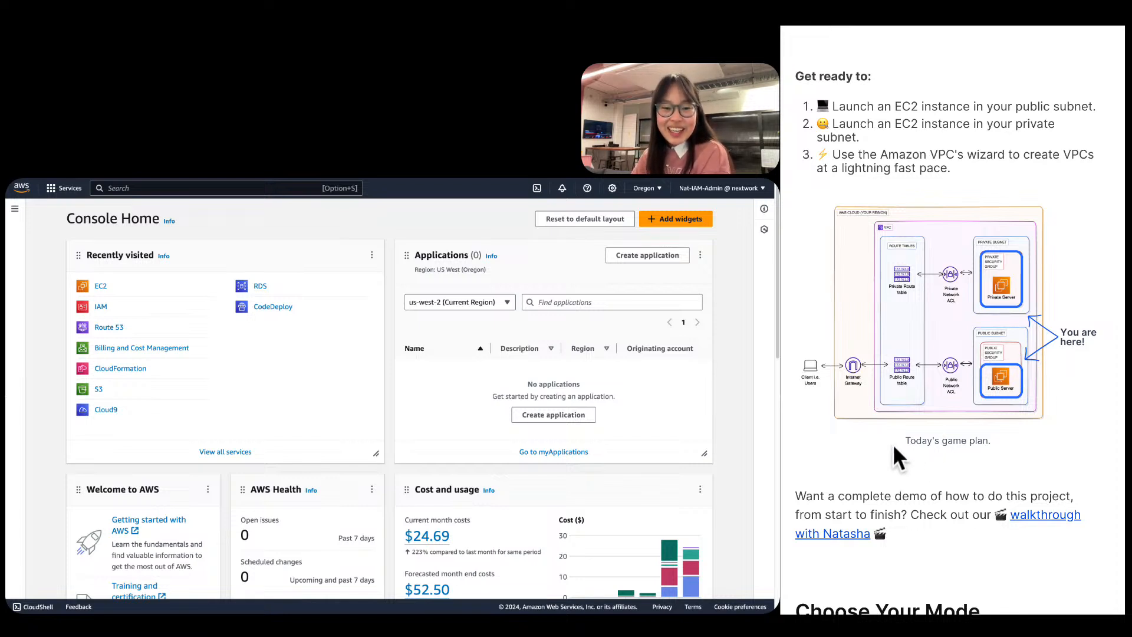
Review the guide's Low Touch and High Touch modes, the resource deletion reminder and the Step #0 documentation section.
{"action": "scroll", "coordinate": [893, 447], "scroll_direction": "down", "scroll_amount": 8}
{"action": "scroll", "coordinate": [893, 454], "scroll_direction": "down", "scroll_amount": 1}
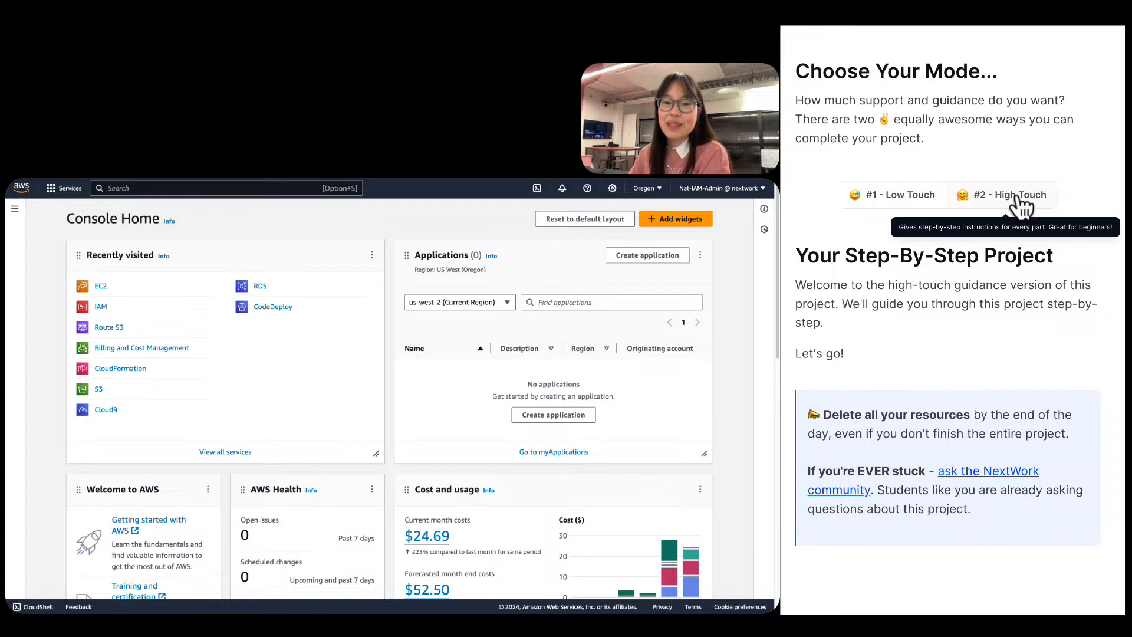
{"action": "scroll", "coordinate": [1020, 200], "scroll_direction": "down", "scroll_amount": 1}
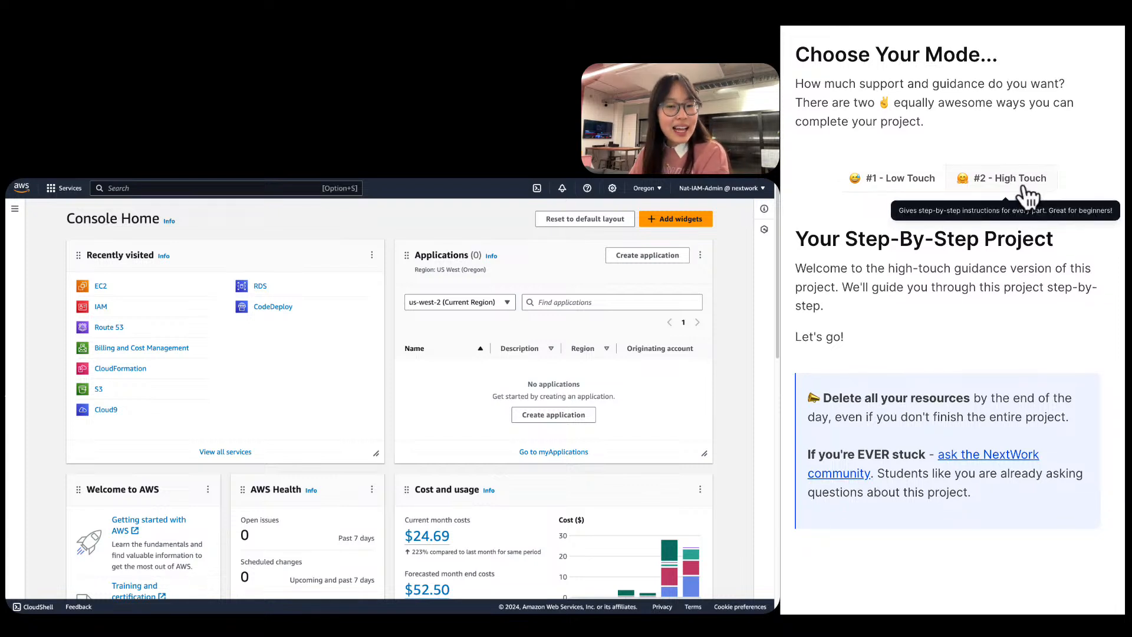
{"action": "scroll", "coordinate": [1026, 192], "scroll_direction": "down", "scroll_amount": 3}
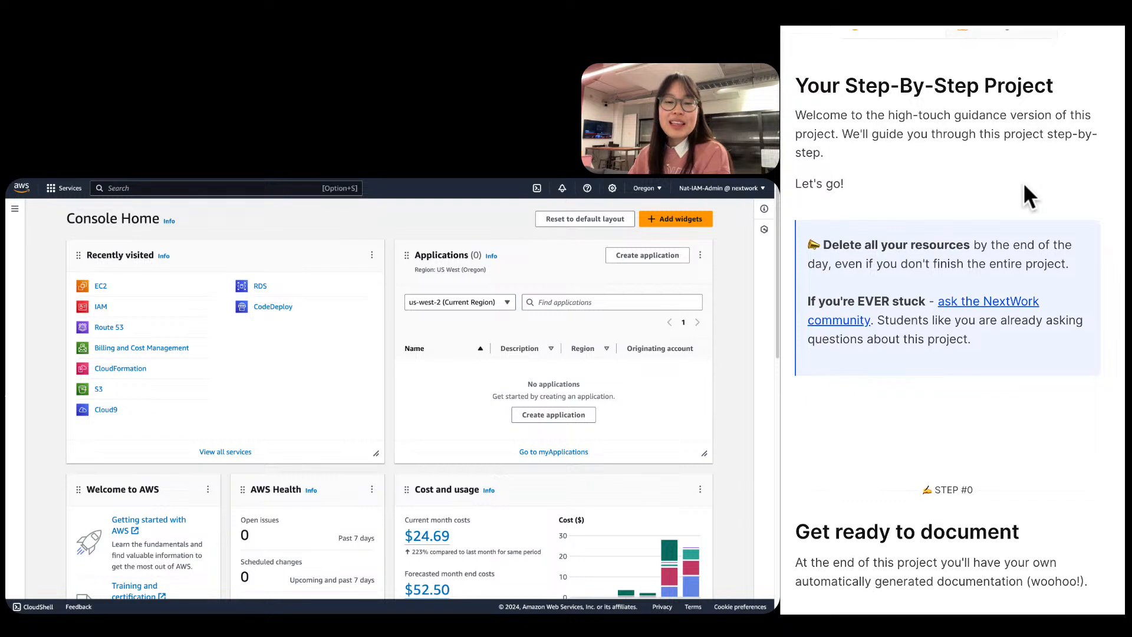
{"action": "scroll", "coordinate": [1025, 187], "scroll_direction": "down", "scroll_amount": 1}
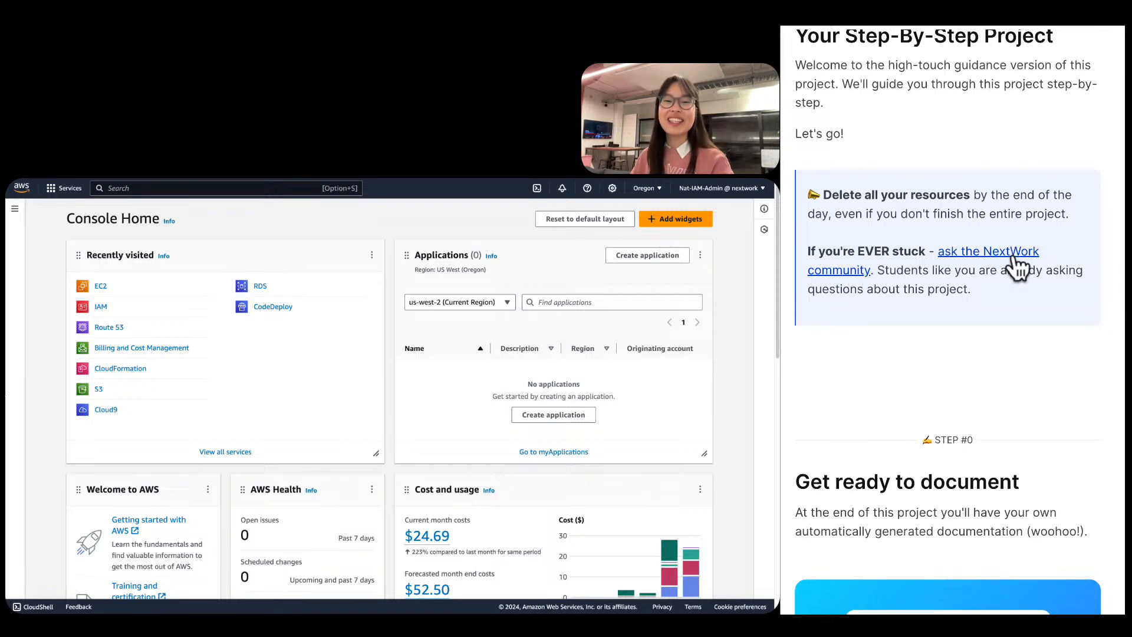
{"action": "scroll", "coordinate": [1019, 269], "scroll_direction": "down", "scroll_amount": 4}
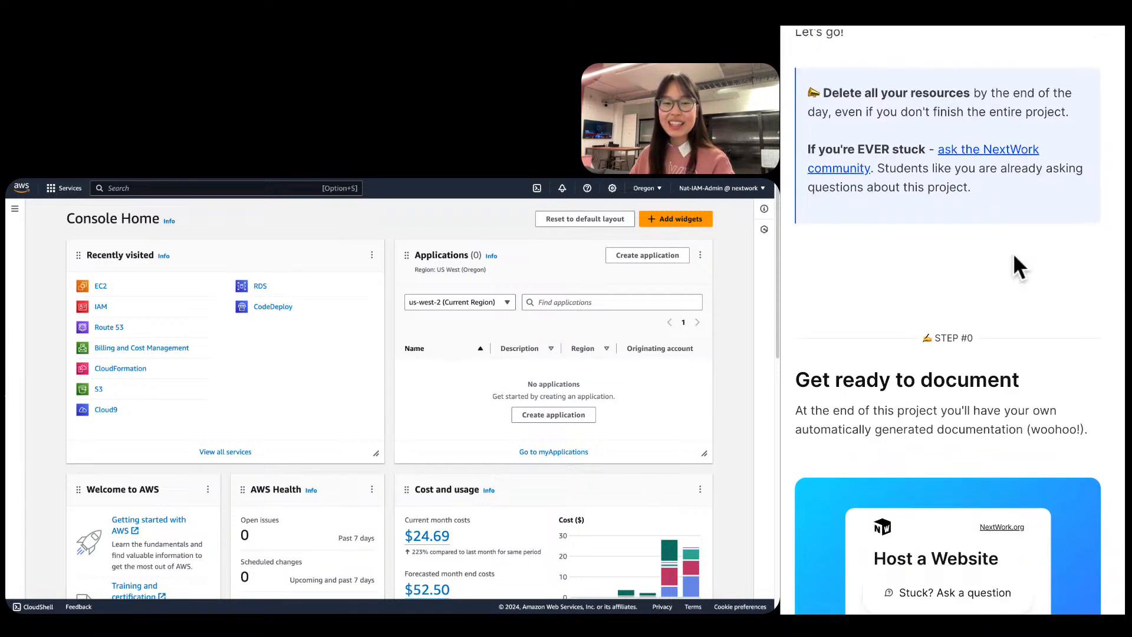
{"action": "scroll", "coordinate": [1015, 258], "scroll_direction": "down", "scroll_amount": 3}
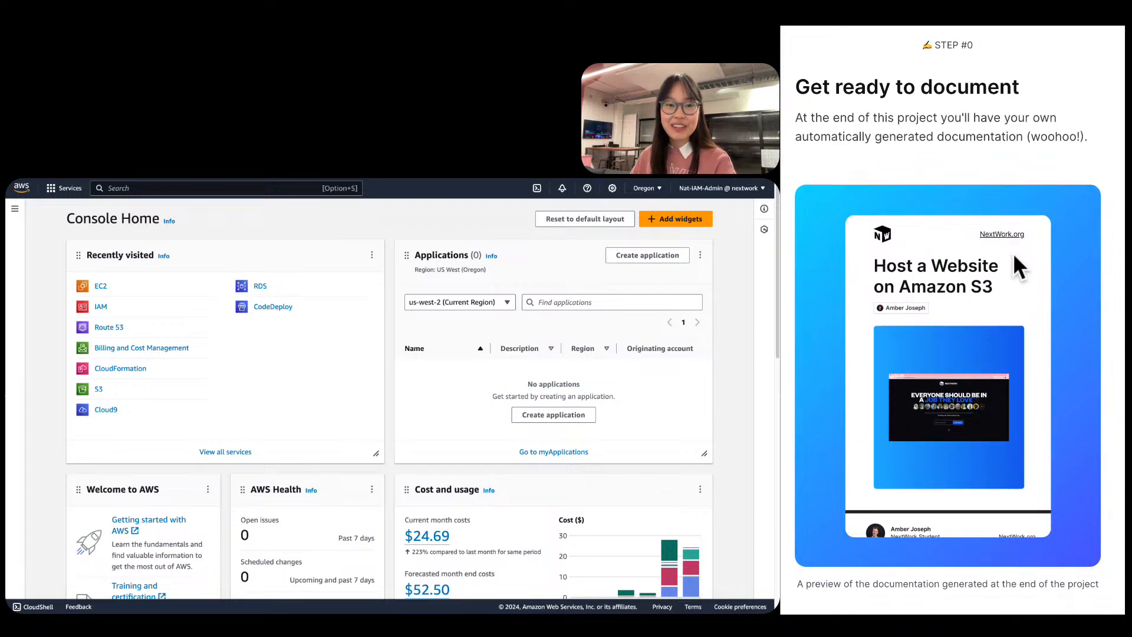
Read the guide's documentation preview and the Hot tip about filling out all the tasks in the project.
{"action": "scroll", "coordinate": [1013, 253], "scroll_direction": "down", "scroll_amount": 3}
{"action": "scroll", "coordinate": [1054, 336], "scroll_direction": "down", "scroll_amount": 5}
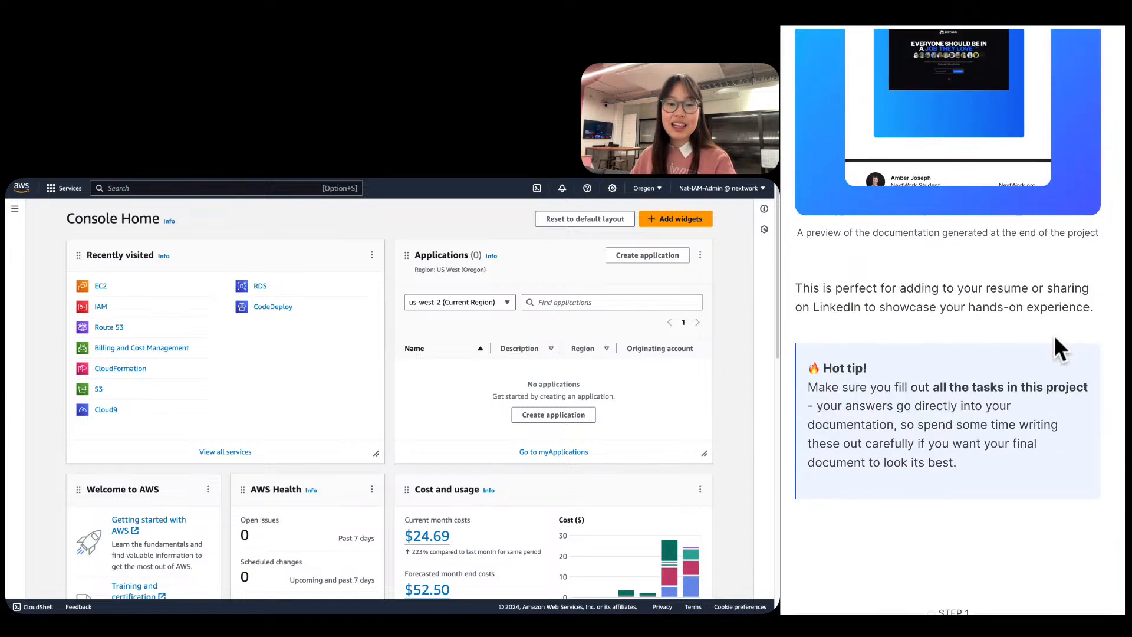
{"action": "scroll", "coordinate": [985, 260], "scroll_direction": "up", "scroll_amount": 5}
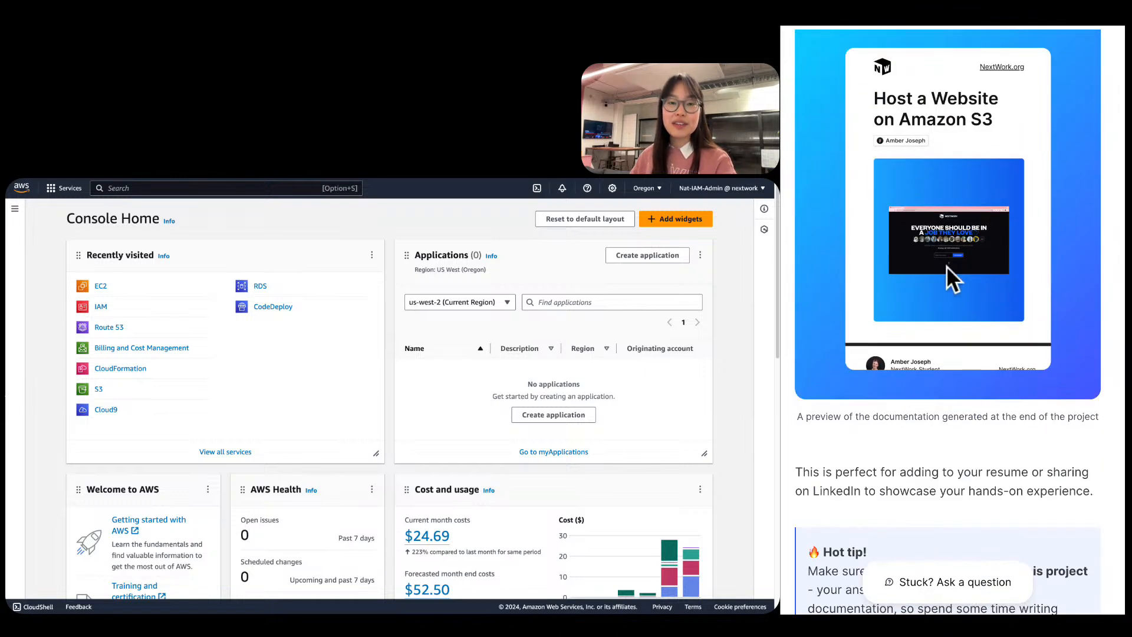
{"action": "scroll", "coordinate": [946, 267], "scroll_direction": "down", "scroll_amount": 5}
{"action": "left_click_drag", "start_coordinate": [893, 295], "coordinate": [1105, 294]}
{"action": "left_click", "coordinate": [1111, 305]}
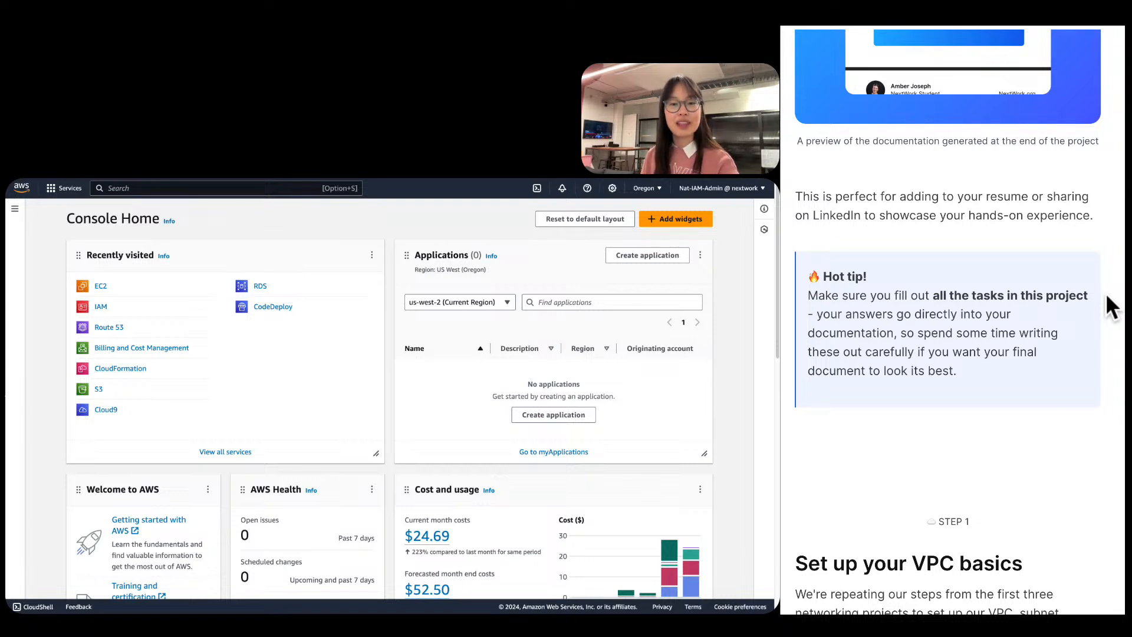
Read the guide's Step 1 introduction, highlighting the list of VPC resources to set up, and review the Create a VPC section.
{"action": "scroll", "coordinate": [1112, 306], "scroll_direction": "down", "scroll_amount": 7}
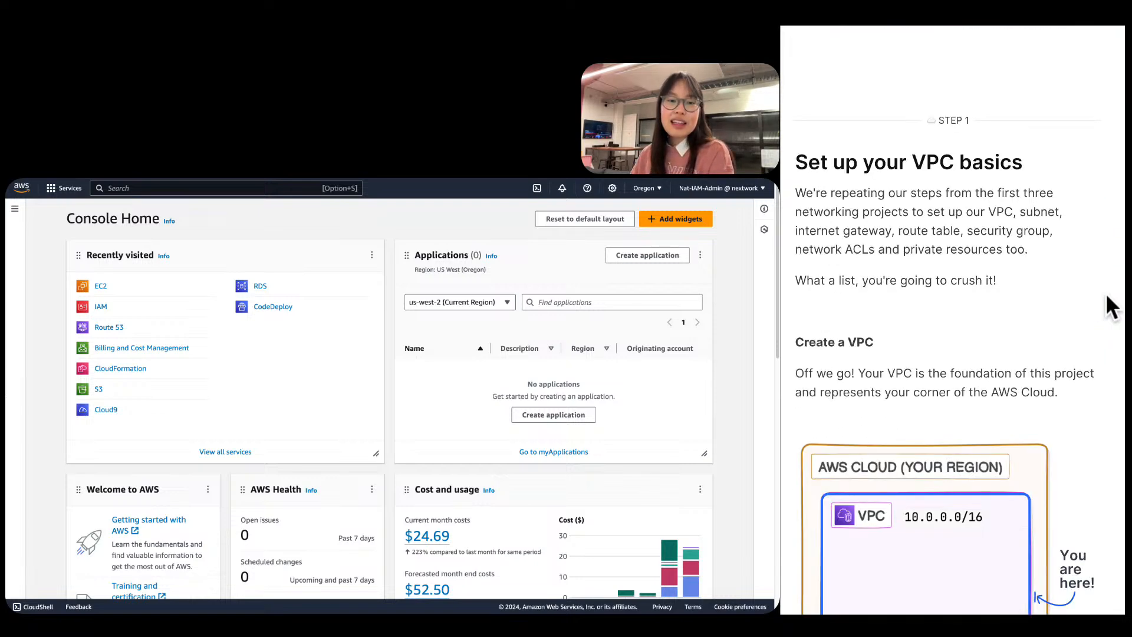
{"action": "scroll", "coordinate": [1112, 307], "scroll_direction": "down", "scroll_amount": 1}
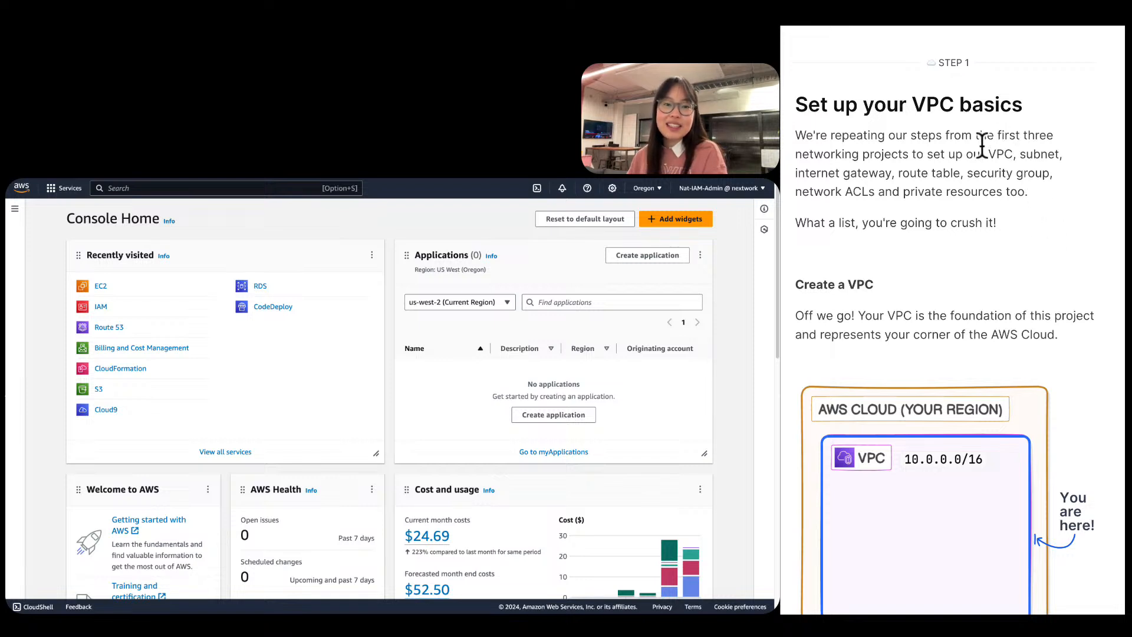
{"action": "left_click_drag", "start_coordinate": [990, 154], "coordinate": [1064, 155]}
{"action": "left_click_drag", "start_coordinate": [809, 176], "coordinate": [1061, 186]}
{"action": "left_click", "coordinate": [1053, 195]}
{"action": "left_click", "coordinate": [991, 155]}
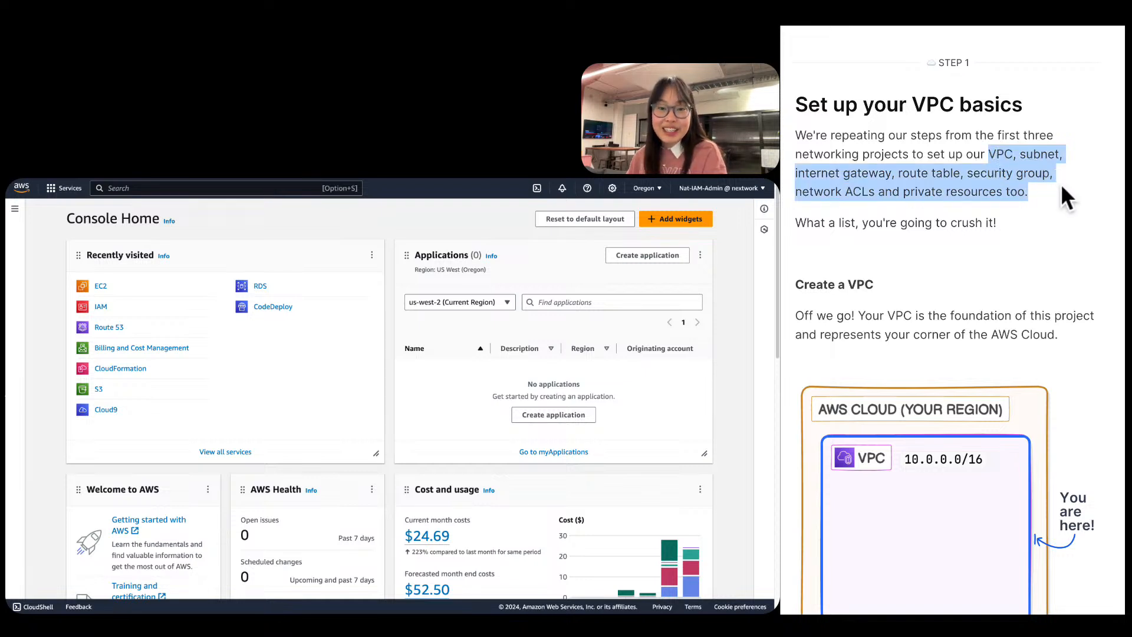
{"action": "scroll", "coordinate": [1061, 187], "scroll_direction": "down", "scroll_amount": 3}
{"action": "scroll", "coordinate": [1061, 187], "scroll_direction": "down", "scroll_amount": 2}
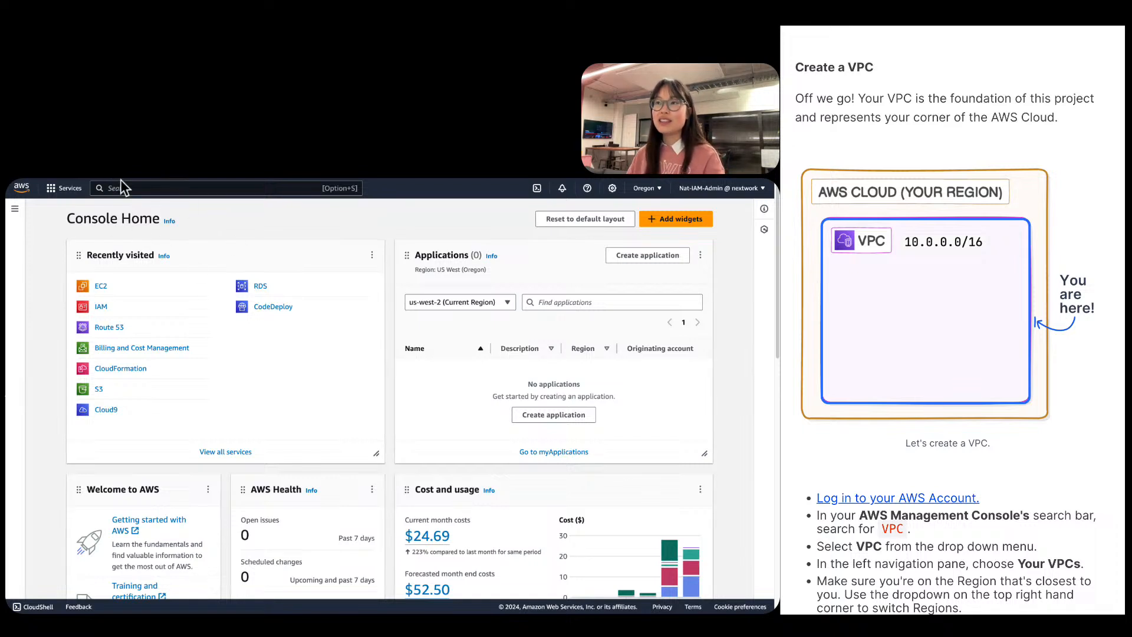
Search the AWS services for vpc and open the VPC dashboard.
{"action": "left_click", "coordinate": [130, 204]}
{"action": "type", "text": "vpc"}
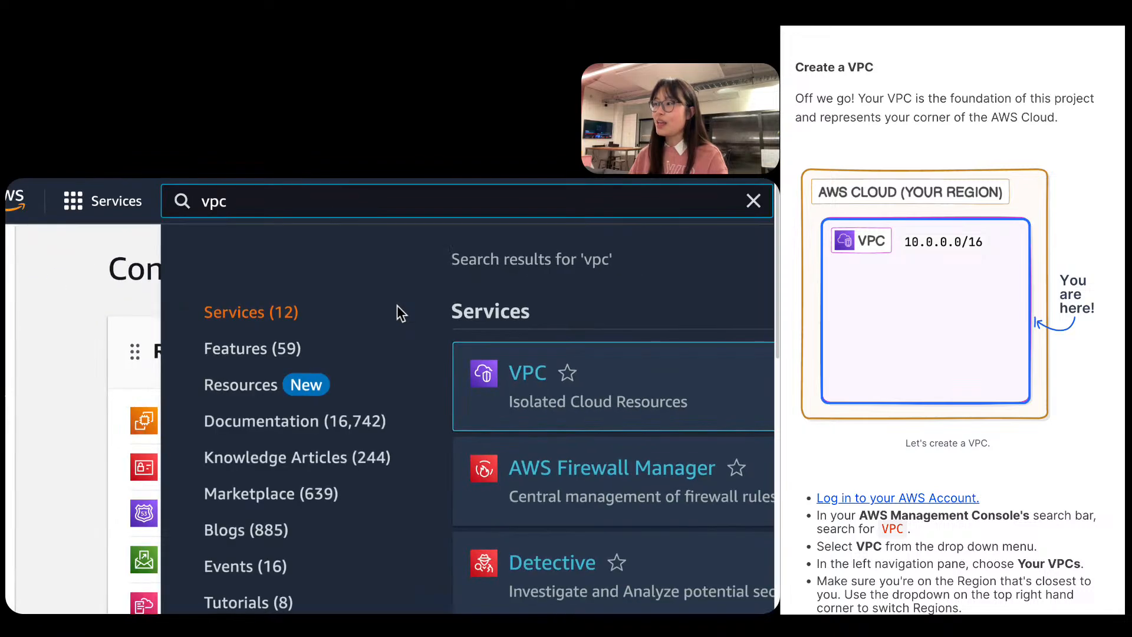
{"action": "mouse_move", "coordinate": [525, 378]}
{"action": "left_click", "coordinate": [362, 377]}
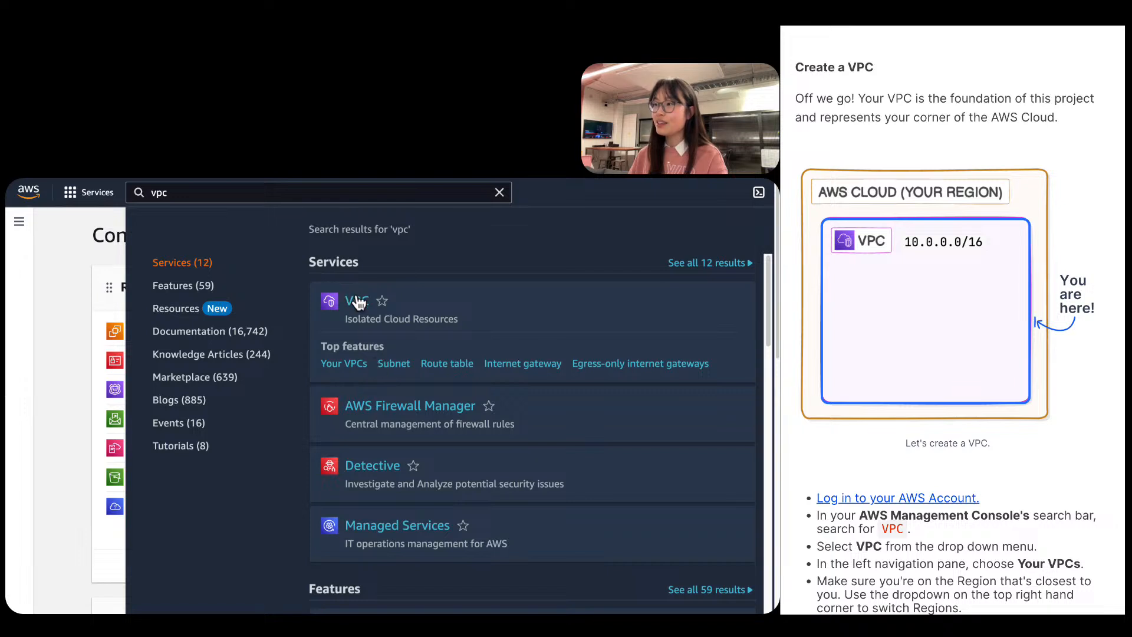
{"action": "left_click", "coordinate": [357, 299]}
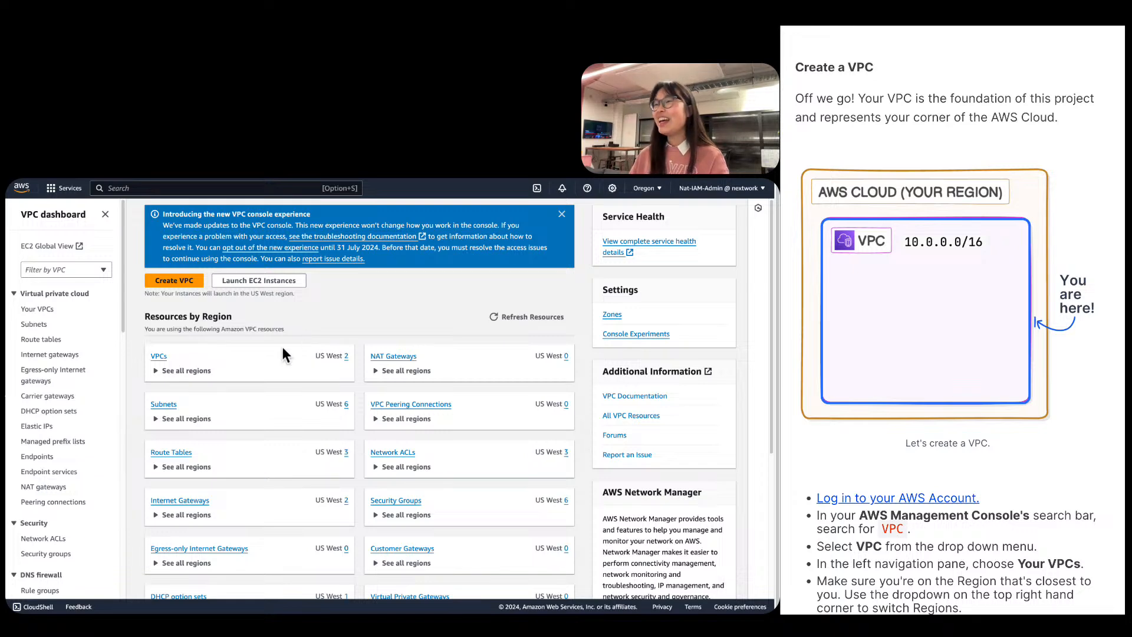
Start a new VPC with only the VPC resource and name it NextWork VPC.
{"action": "left_click", "coordinate": [174, 280]}
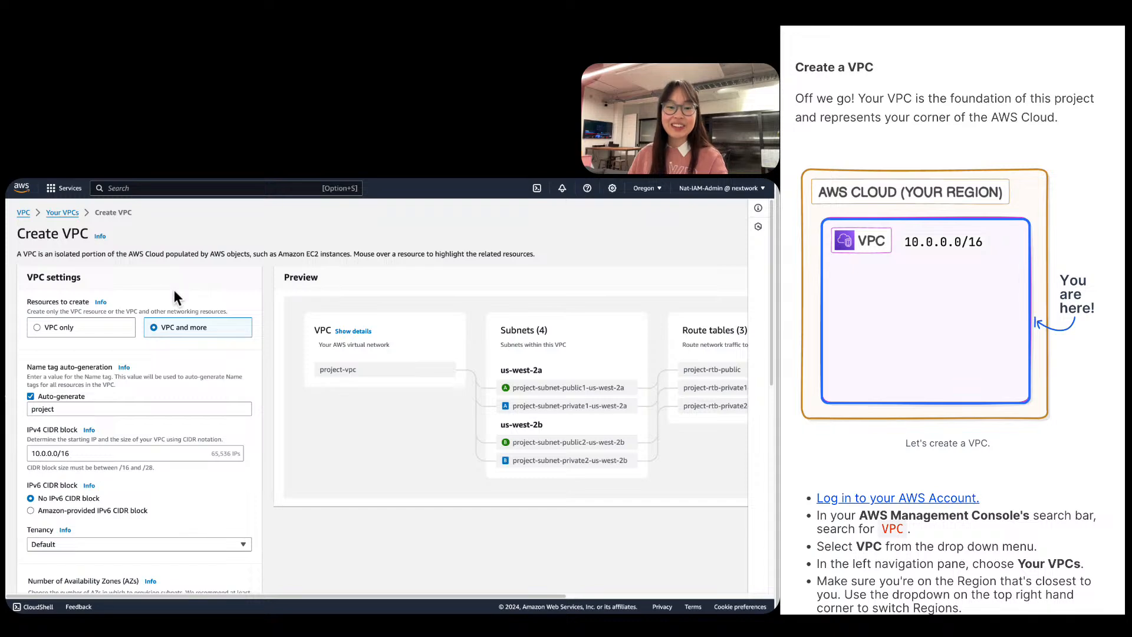
{"action": "scroll", "coordinate": [998, 253], "scroll_direction": "down", "scroll_amount": 6}
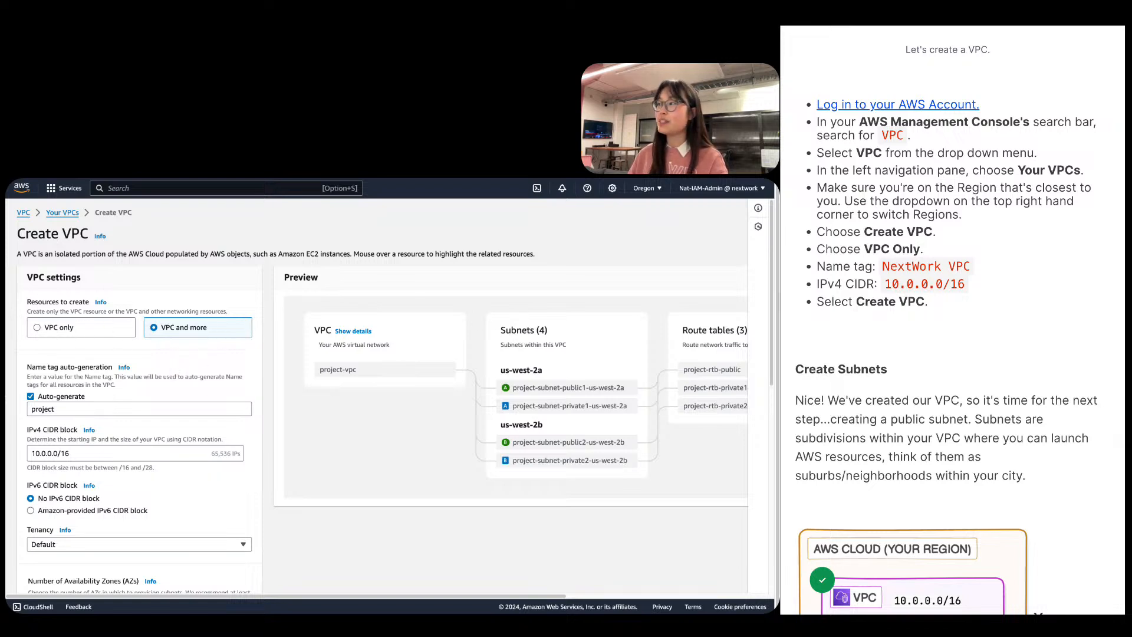
{"action": "left_click", "coordinate": [97, 331]}
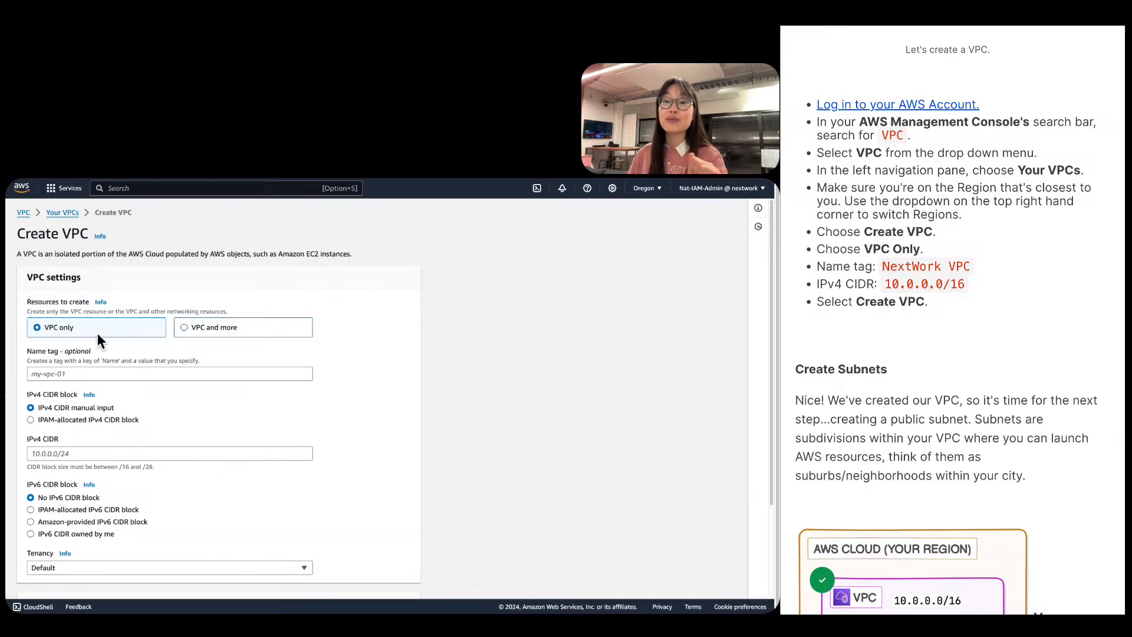
{"action": "left_click", "coordinate": [56, 371]}
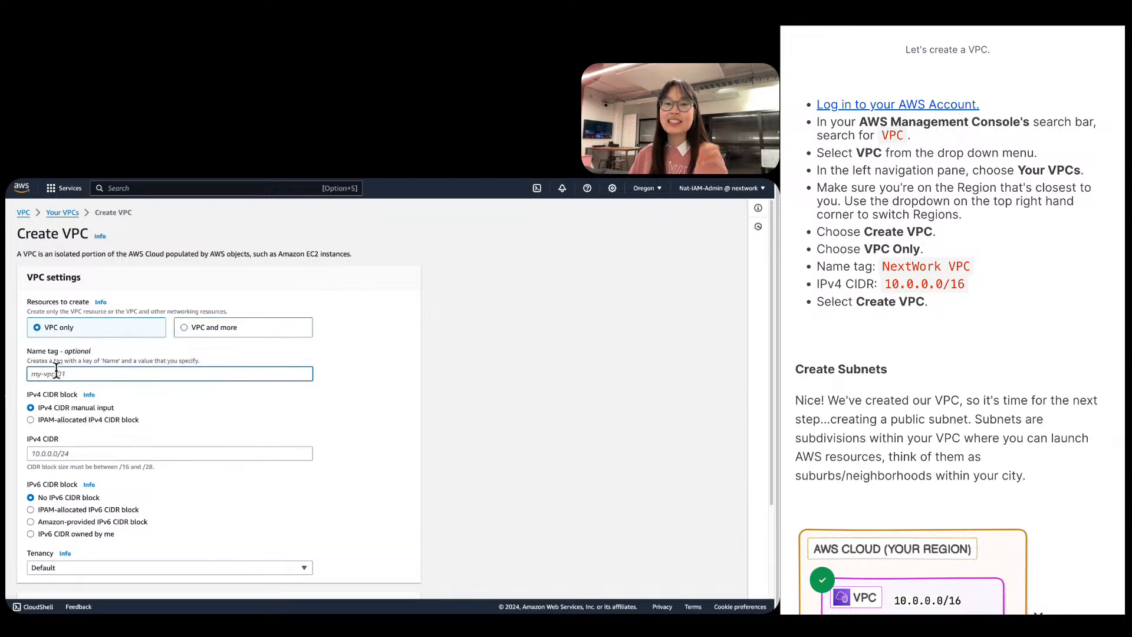
{"action": "type", "text": "NextWork "}
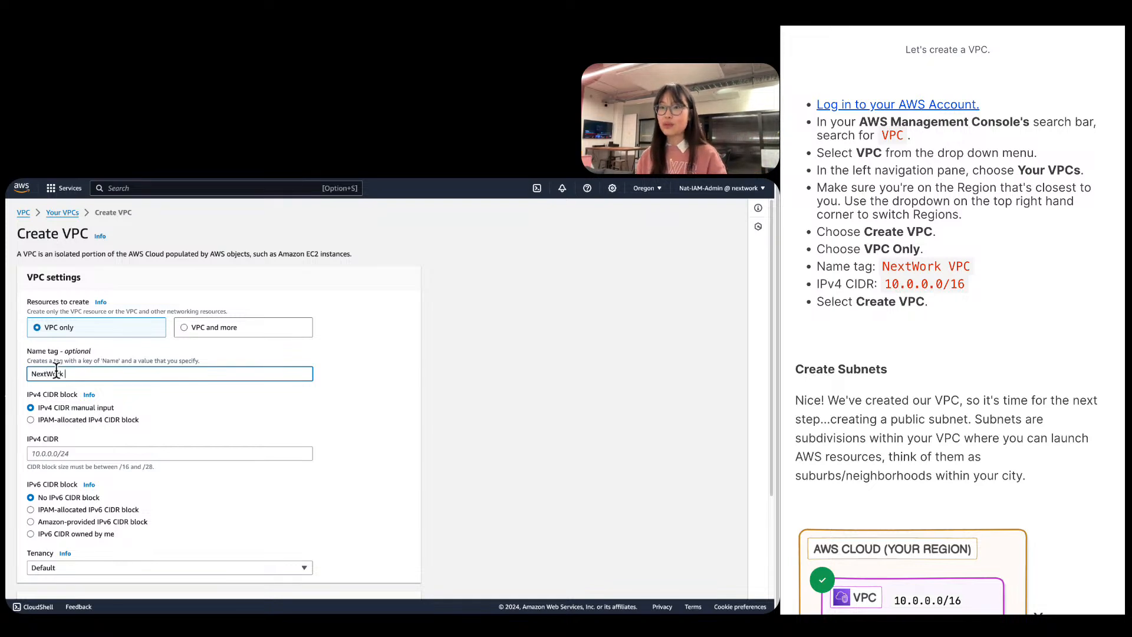
{"action": "type", "text": "VPOC"}
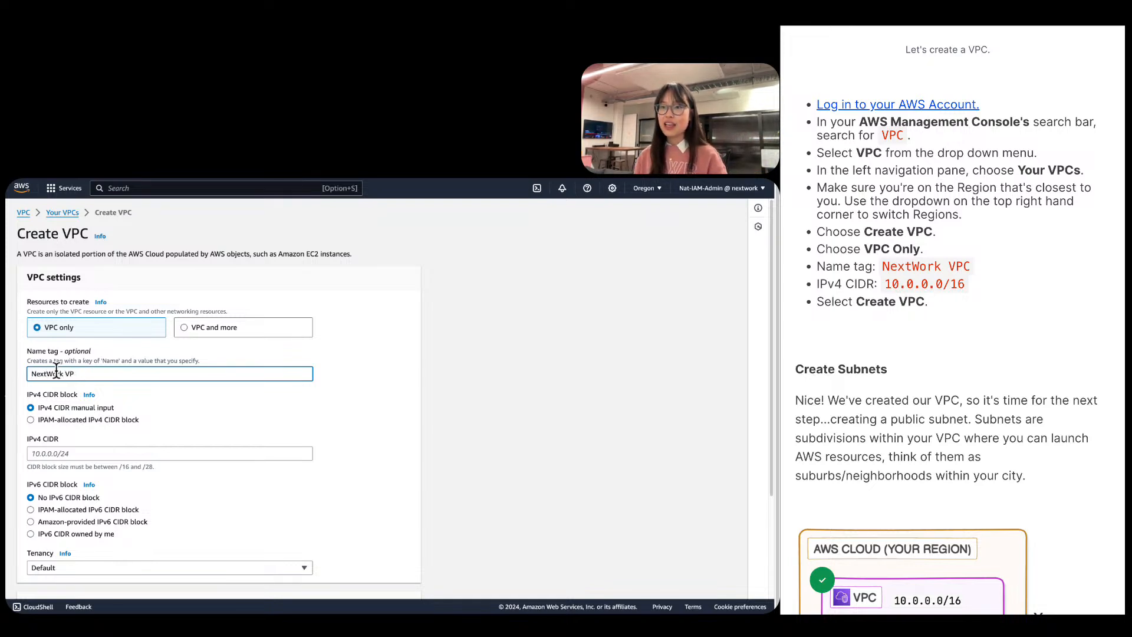
Set the IPv4 CIDR to the guide's value of 10.0.0.0/16 and create the VPC.
{"action": "scroll", "coordinate": [71, 415], "scroll_direction": "down", "scroll_amount": 1}
{"action": "left_click", "coordinate": [64, 442]}
{"action": "left_click_drag", "start_coordinate": [967, 284], "coordinate": [874, 286]}
{"action": "key", "text": "super+c"}
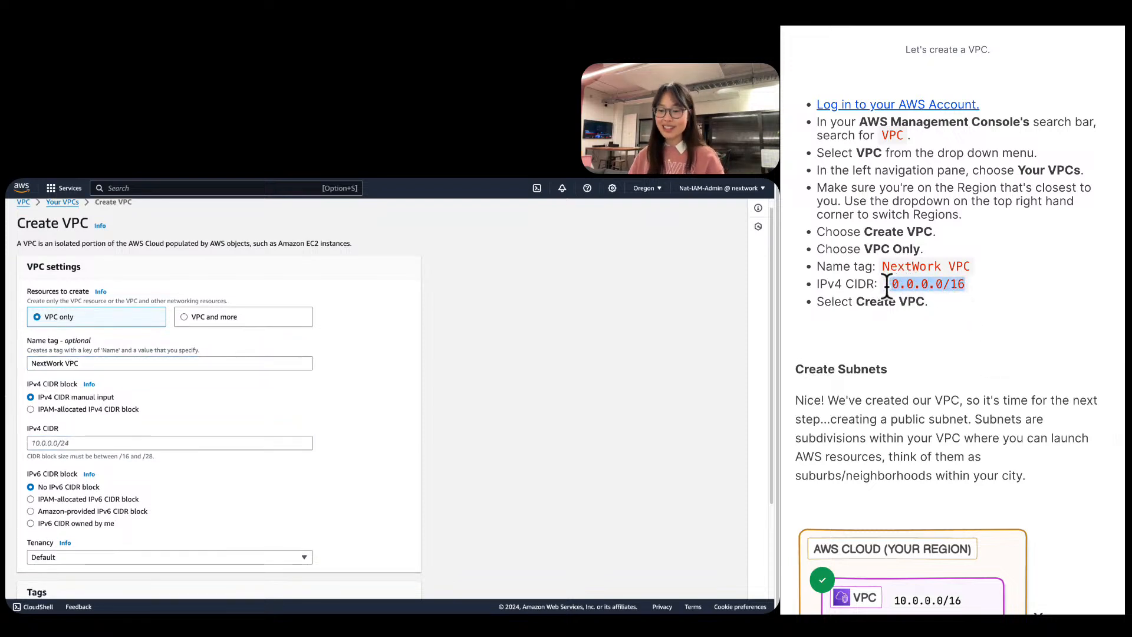
{"action": "left_click", "coordinate": [104, 438]}
{"action": "key", "text": "super+v"}
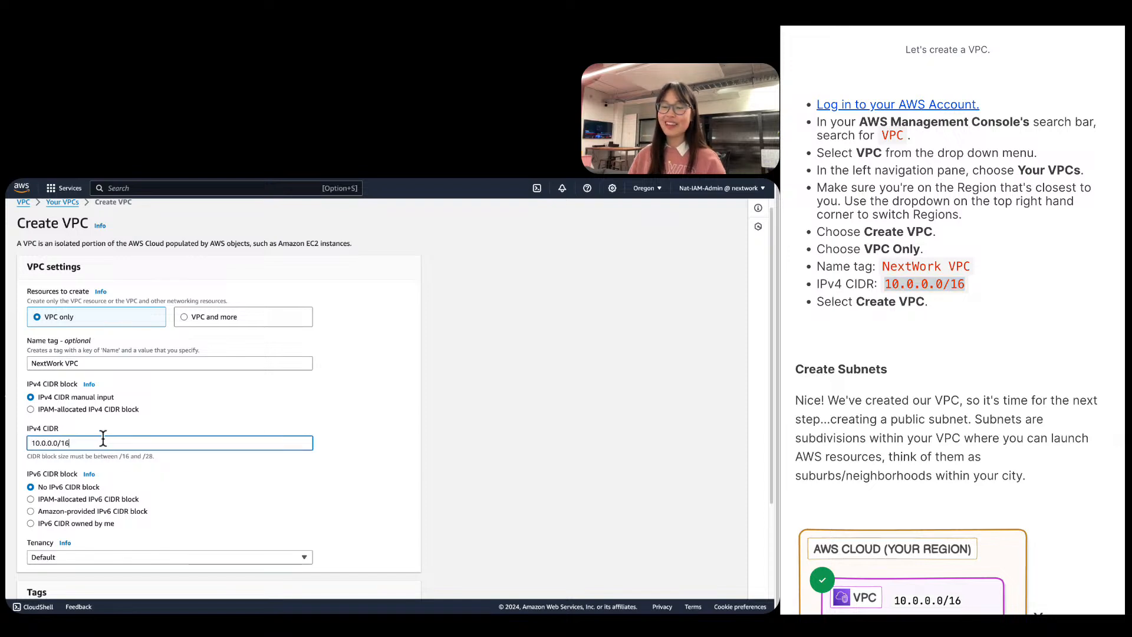
{"action": "left_click", "coordinate": [104, 465]}
{"action": "scroll", "coordinate": [129, 448], "scroll_direction": "down", "scroll_amount": 3}
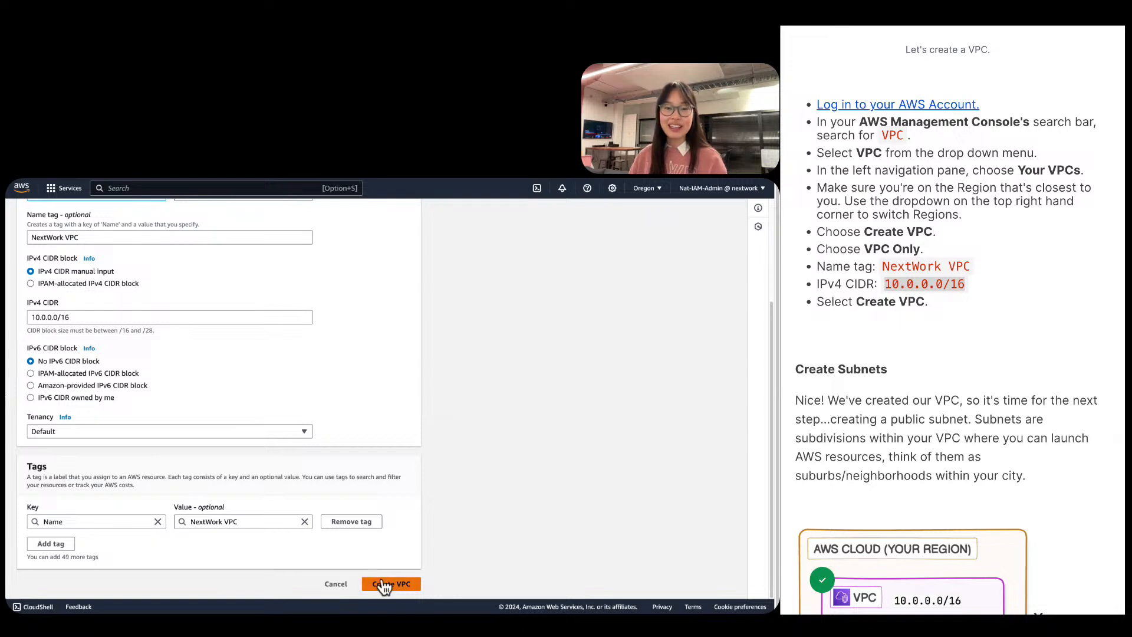
{"action": "left_click", "coordinate": [386, 583]}
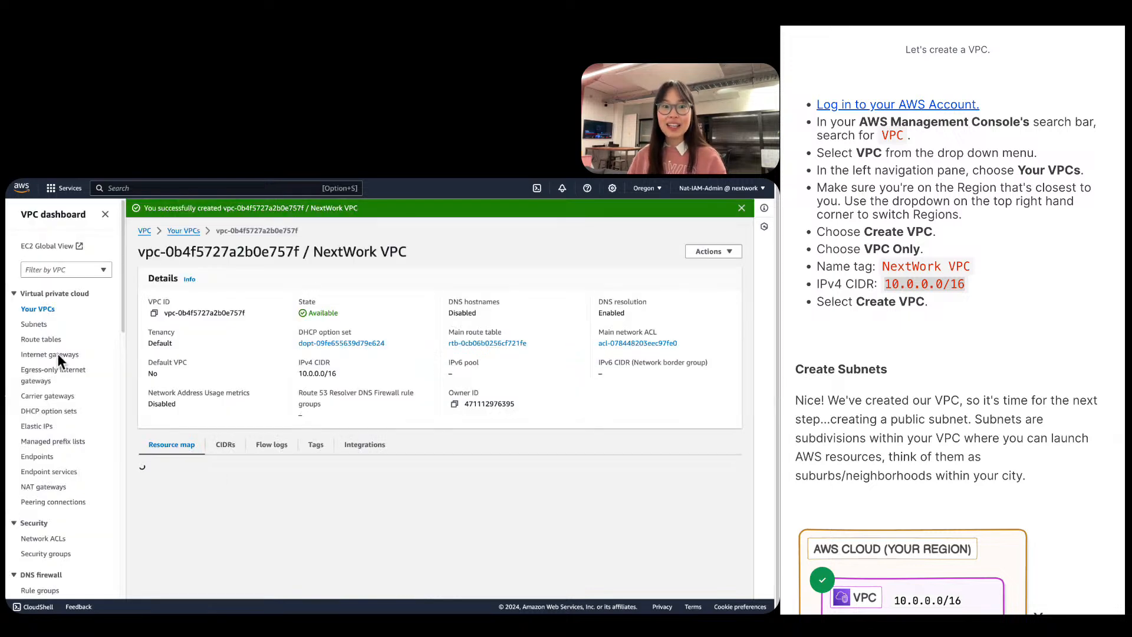
Review the guide's completed VPC instructions and read the Create Subnets introduction with its public subnet diagram.
{"action": "scroll", "coordinate": [1019, 256], "scroll_direction": "up", "scroll_amount": 4}
{"action": "scroll", "coordinate": [1019, 256], "scroll_direction": "down", "scroll_amount": 1}
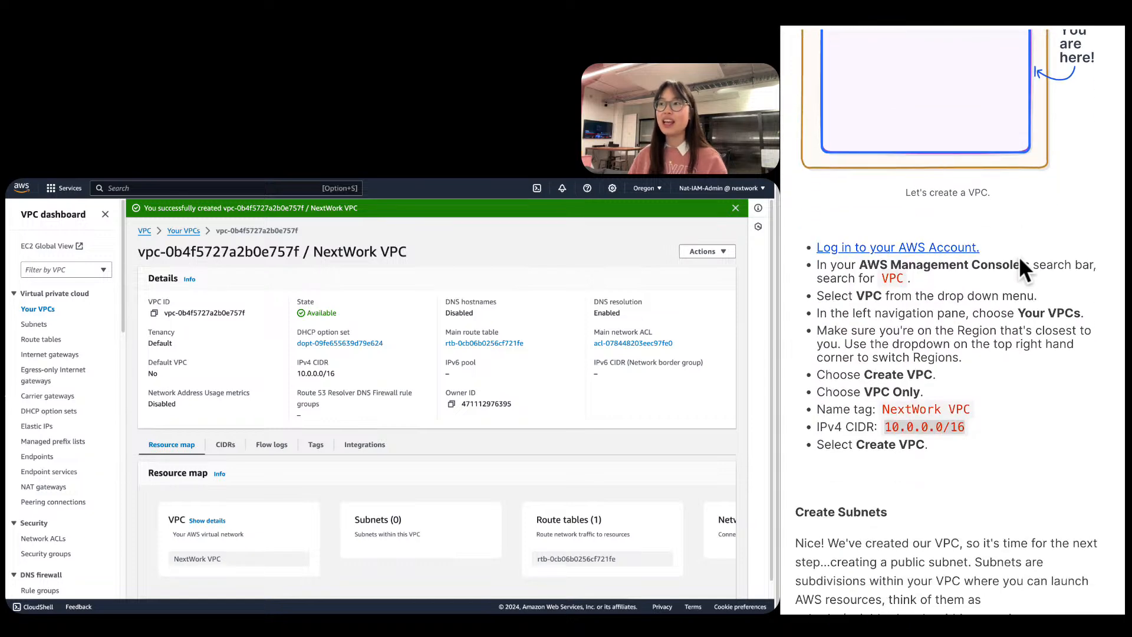
{"action": "scroll", "coordinate": [1020, 259], "scroll_direction": "down", "scroll_amount": 3}
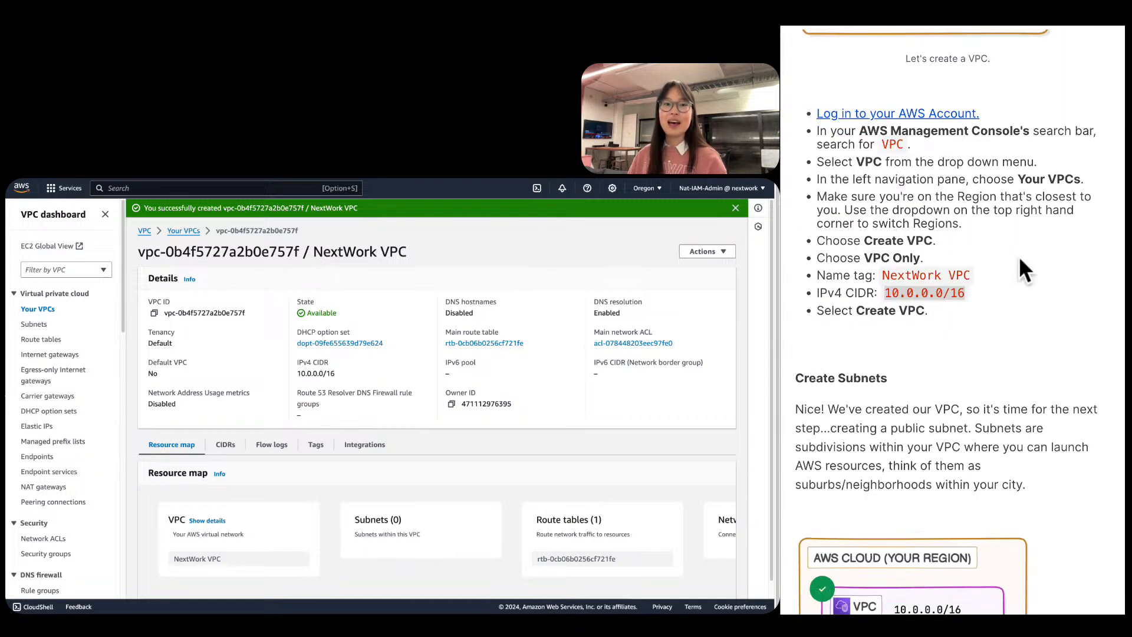
{"action": "scroll", "coordinate": [1018, 257], "scroll_direction": "down", "scroll_amount": 5}
{"action": "scroll", "coordinate": [1018, 261], "scroll_direction": "down", "scroll_amount": 1}
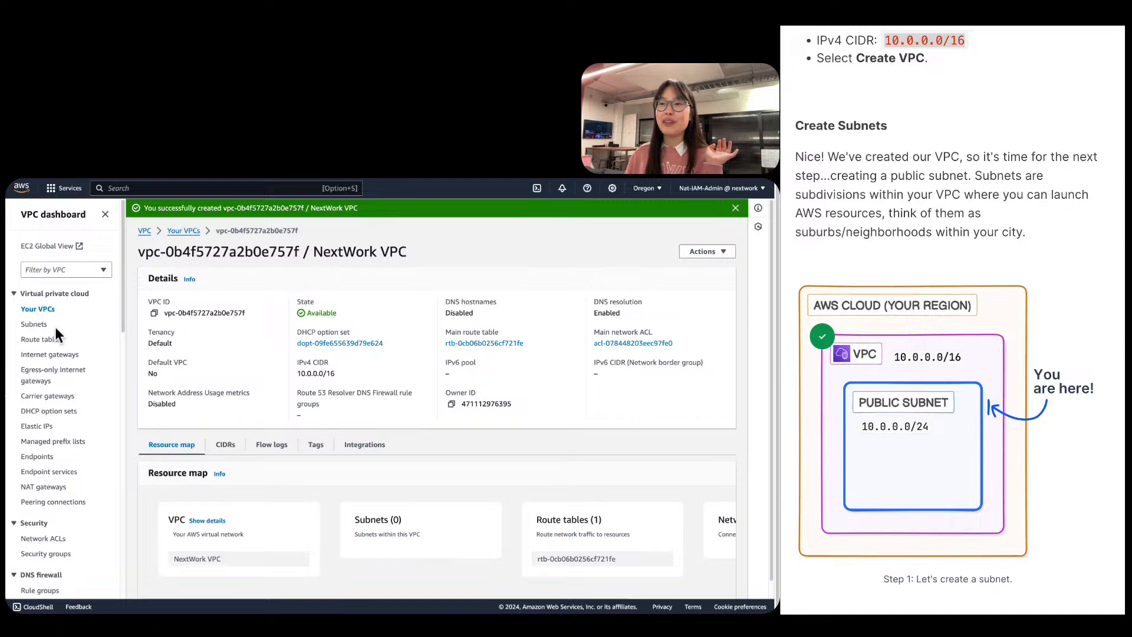
Delete the older NextWork VPC (vpc-077180fe9a5999dbd) with its associated resources and refresh the VPC list.
{"action": "left_click", "coordinate": [39, 329]}
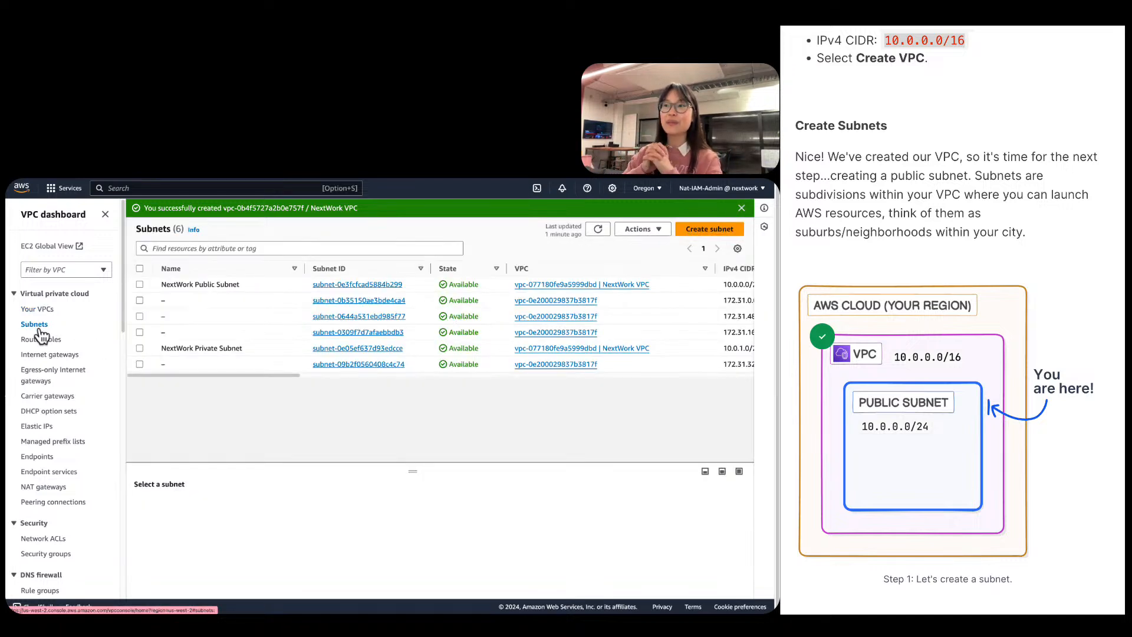
{"action": "left_click", "coordinate": [49, 311]}
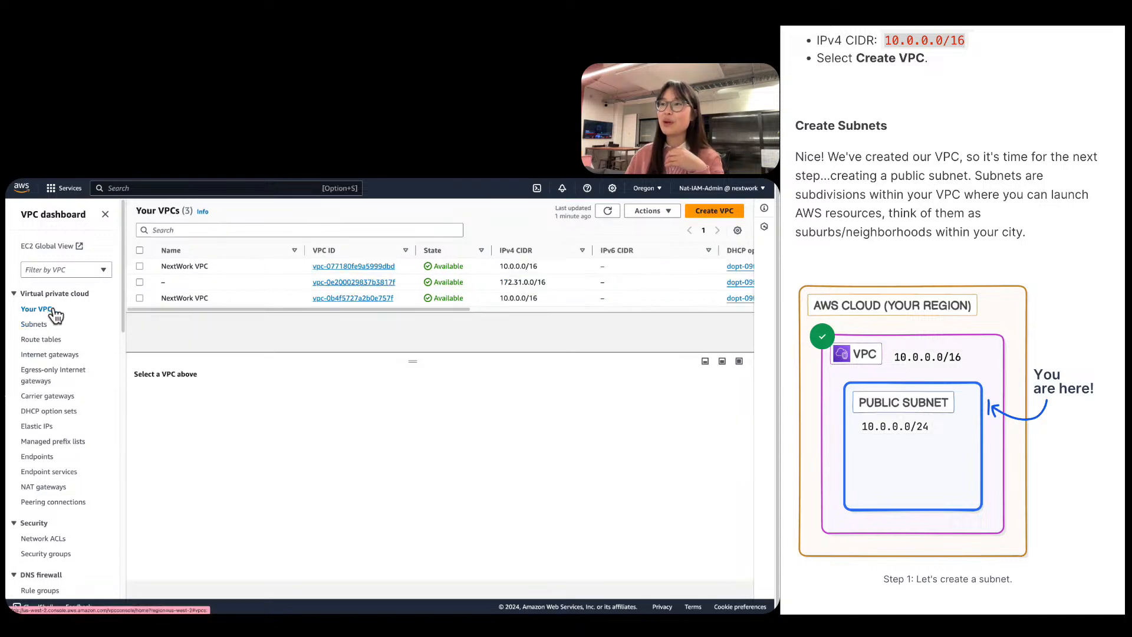
{"action": "left_click_drag", "start_coordinate": [310, 311], "coordinate": [169, 322]}
{"action": "left_click", "coordinate": [139, 267]}
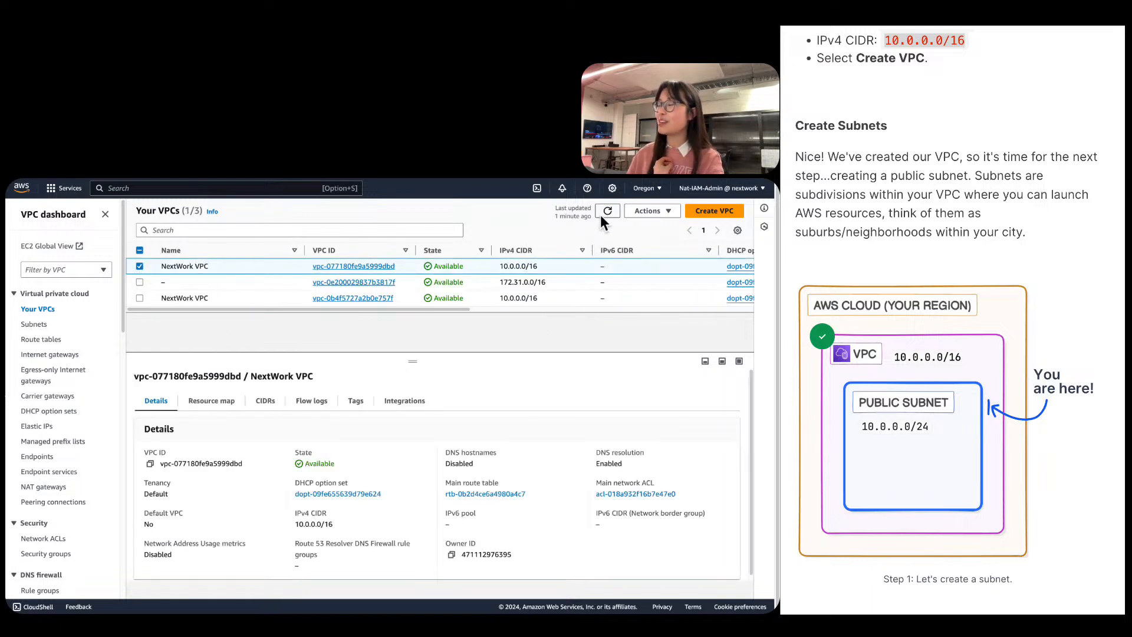
{"action": "left_click", "coordinate": [657, 222]}
{"action": "left_click", "coordinate": [647, 318]}
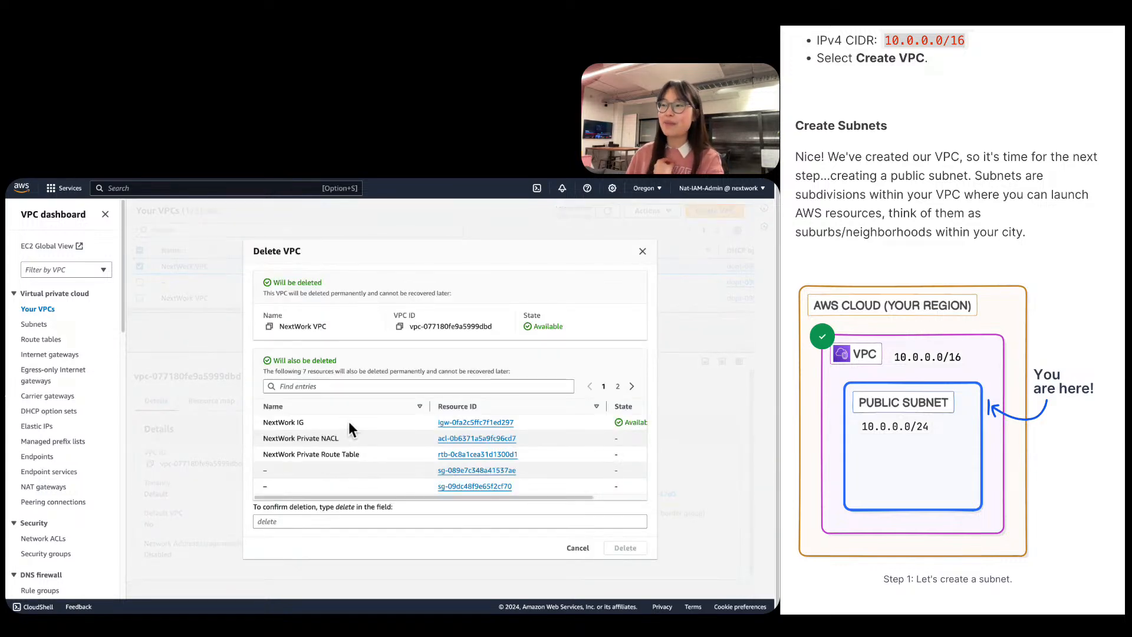
{"action": "left_click", "coordinate": [347, 521]}
{"action": "type", "text": "delete"}
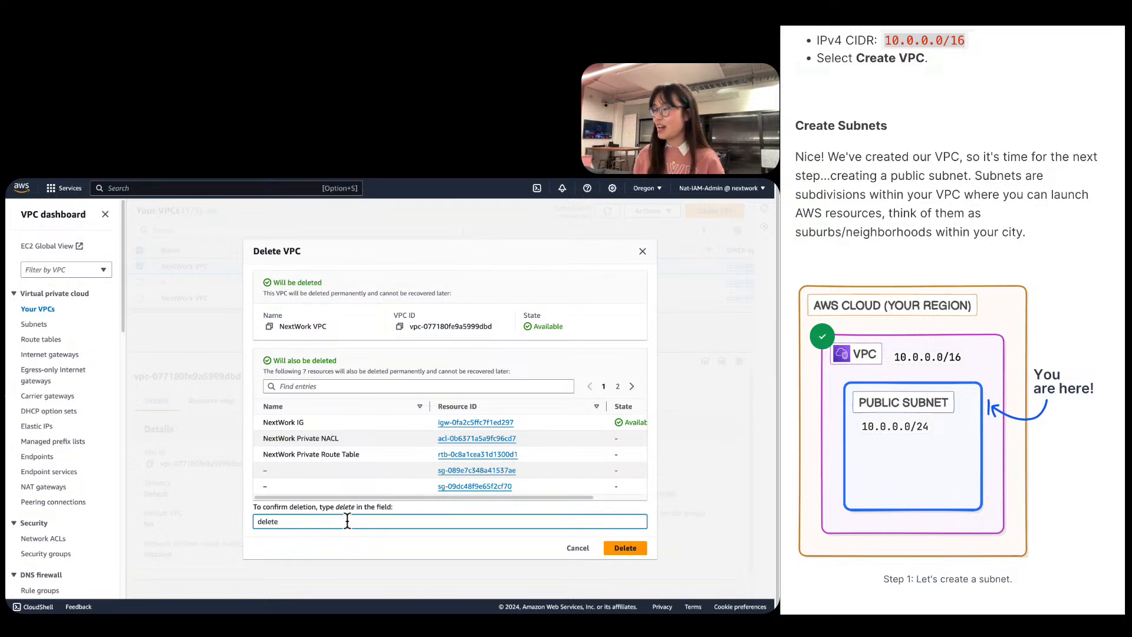
{"action": "key", "text": "Return"}
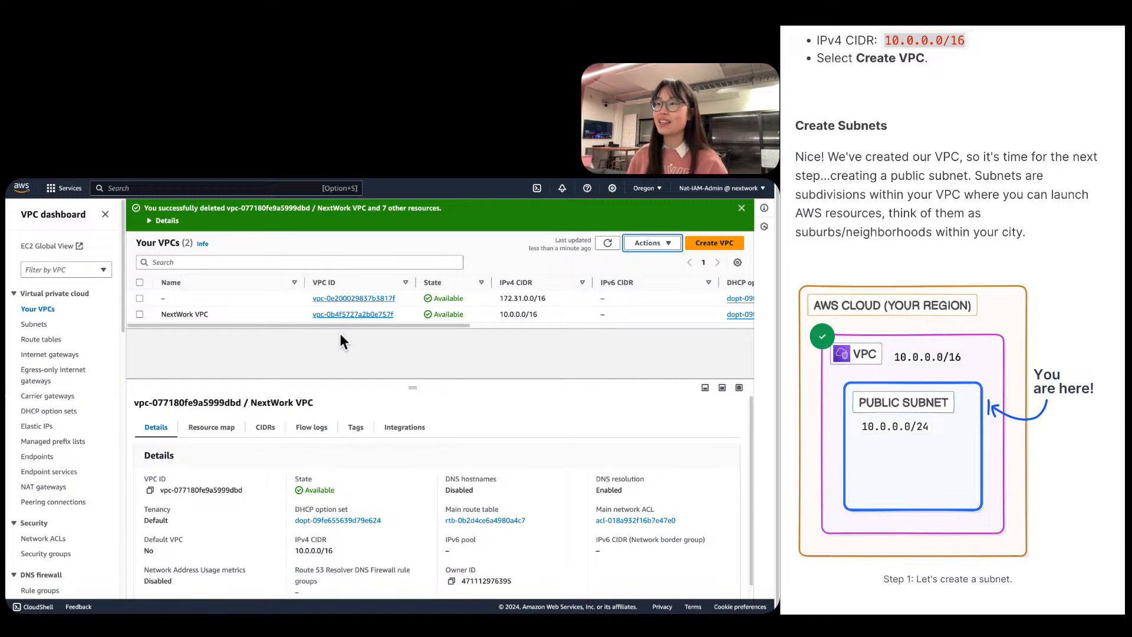
{"action": "left_click", "coordinate": [607, 242]}
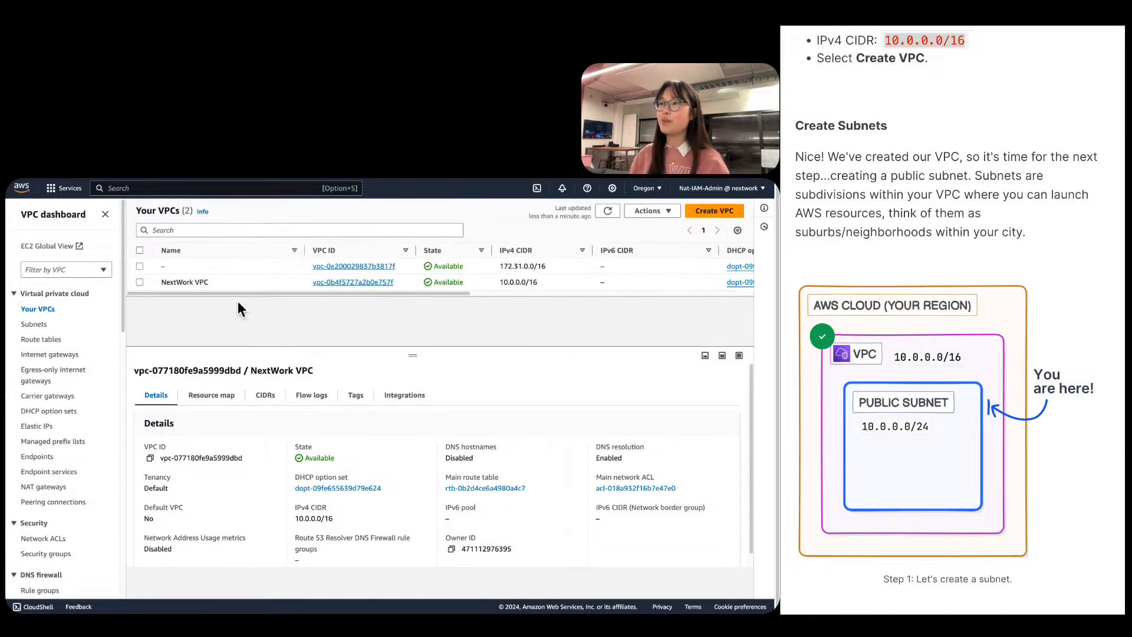
{"action": "left_click_drag", "start_coordinate": [247, 293], "coordinate": [193, 302]}
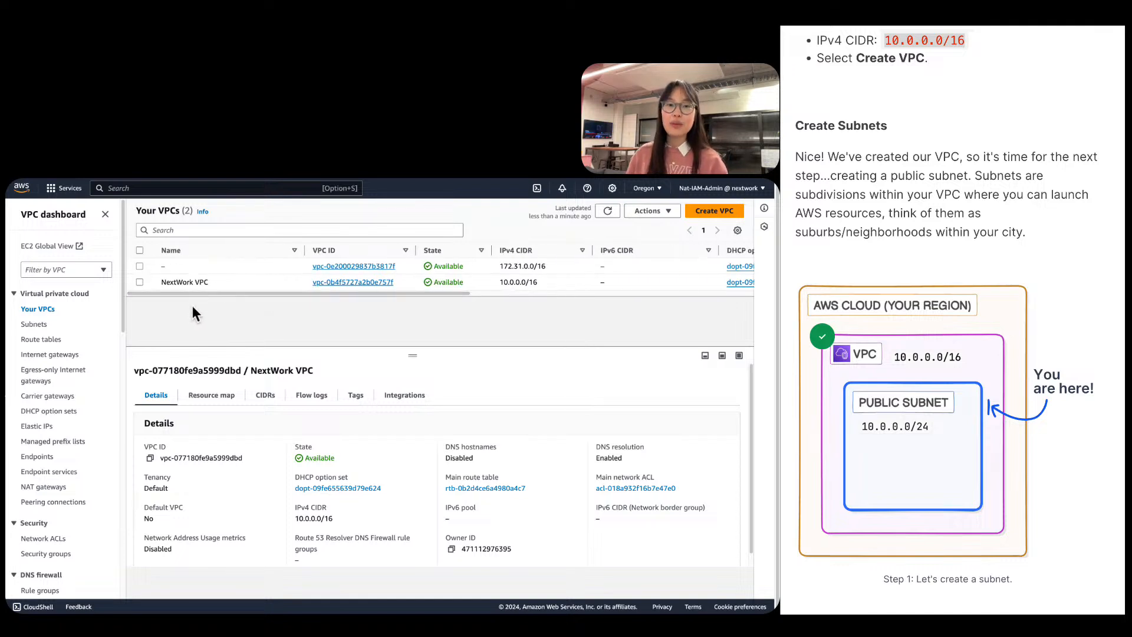
Open and refresh the Subnets list, and read the guide's settings for the Public 1 subnet.
{"action": "scroll", "coordinate": [929, 267], "scroll_direction": "down", "scroll_amount": 3}
{"action": "scroll", "coordinate": [928, 267], "scroll_direction": "up", "scroll_amount": 2}
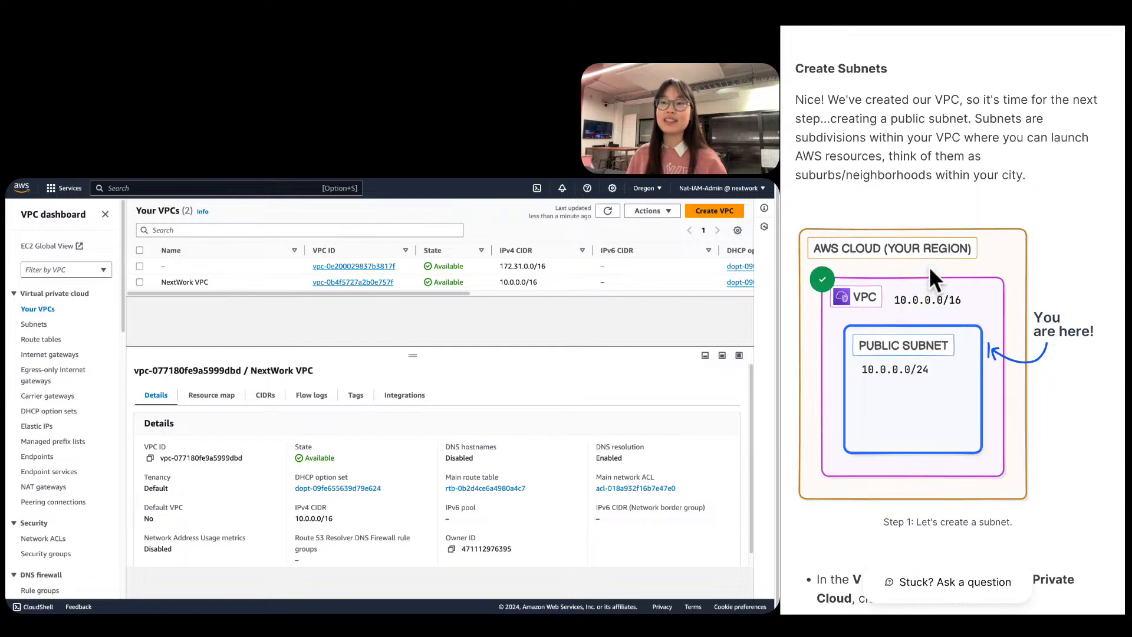
{"action": "left_click", "coordinate": [34, 324]}
{"action": "left_click", "coordinate": [599, 213]}
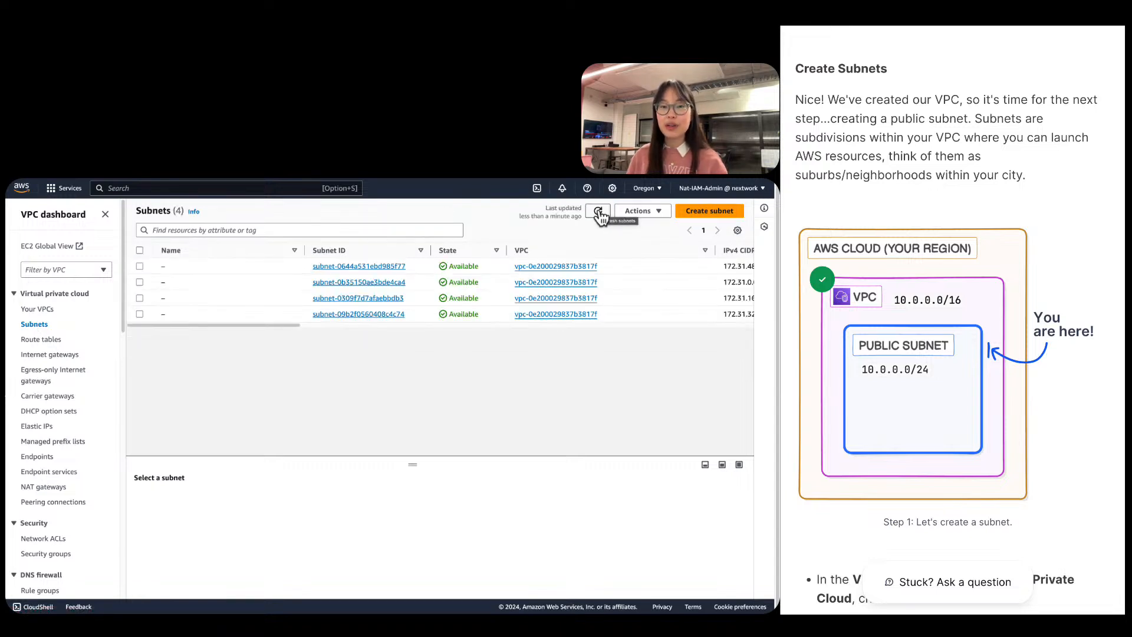
{"action": "scroll", "coordinate": [1015, 409], "scroll_direction": "down", "scroll_amount": 3}
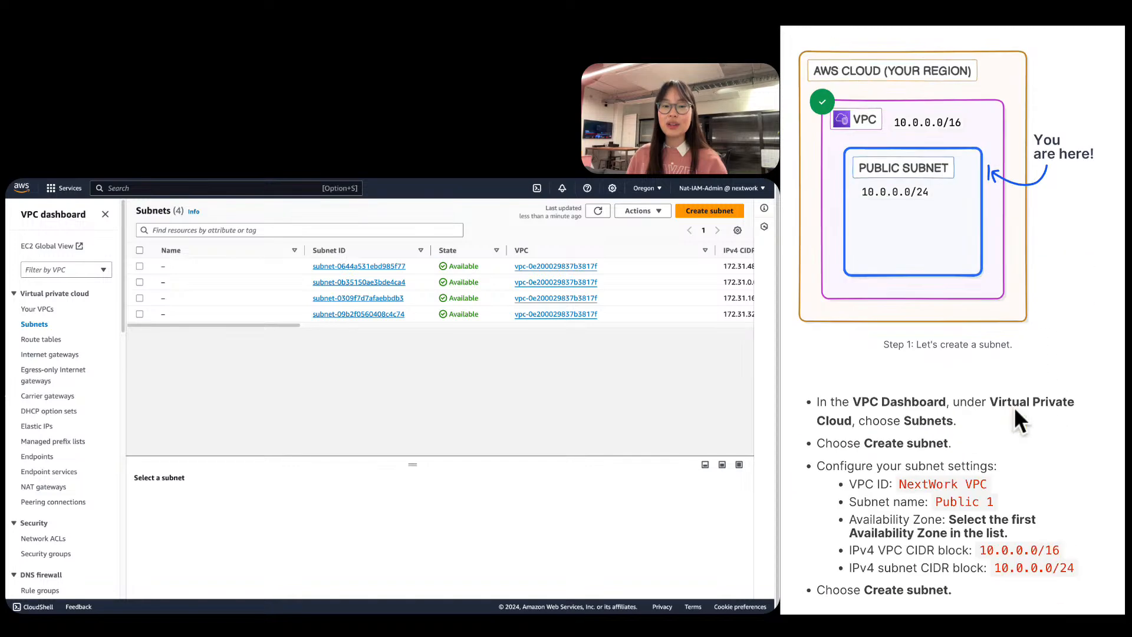
{"action": "scroll", "coordinate": [1014, 406], "scroll_direction": "down", "scroll_amount": 5}
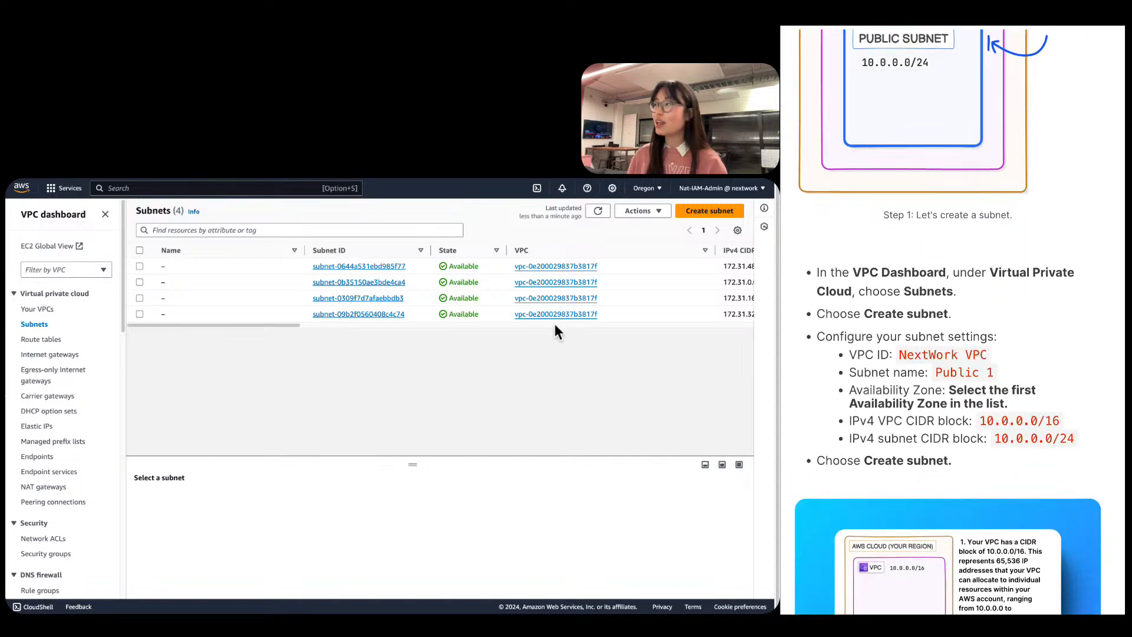
Start a new subnet in the NextWork VPC and name it Public 1.
{"action": "left_click", "coordinate": [718, 211]}
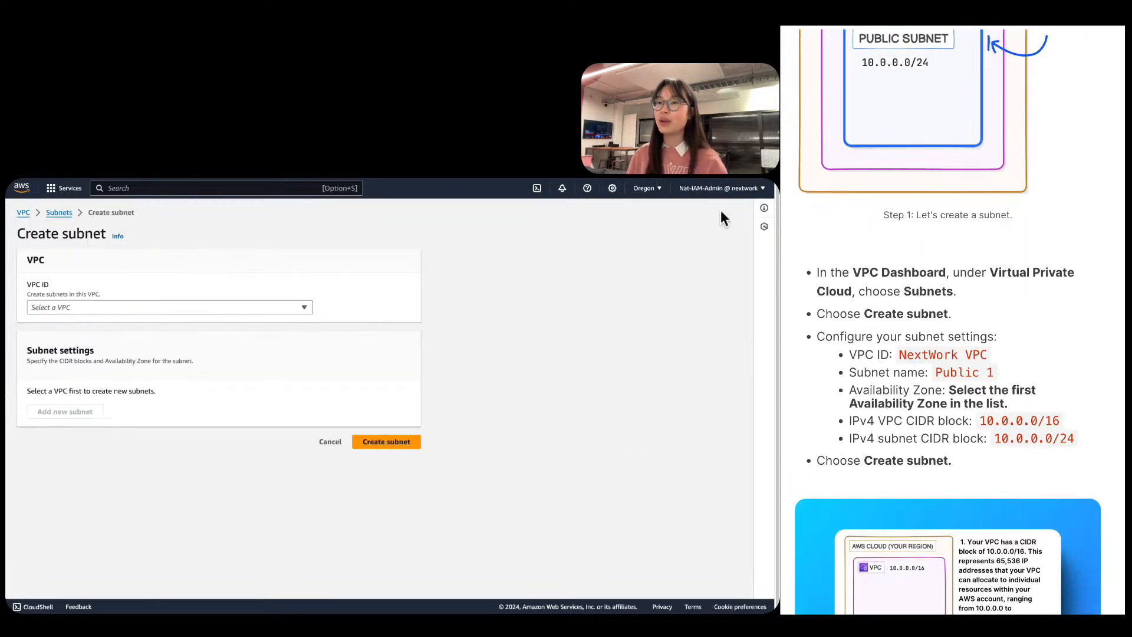
{"action": "left_click", "coordinate": [74, 306]}
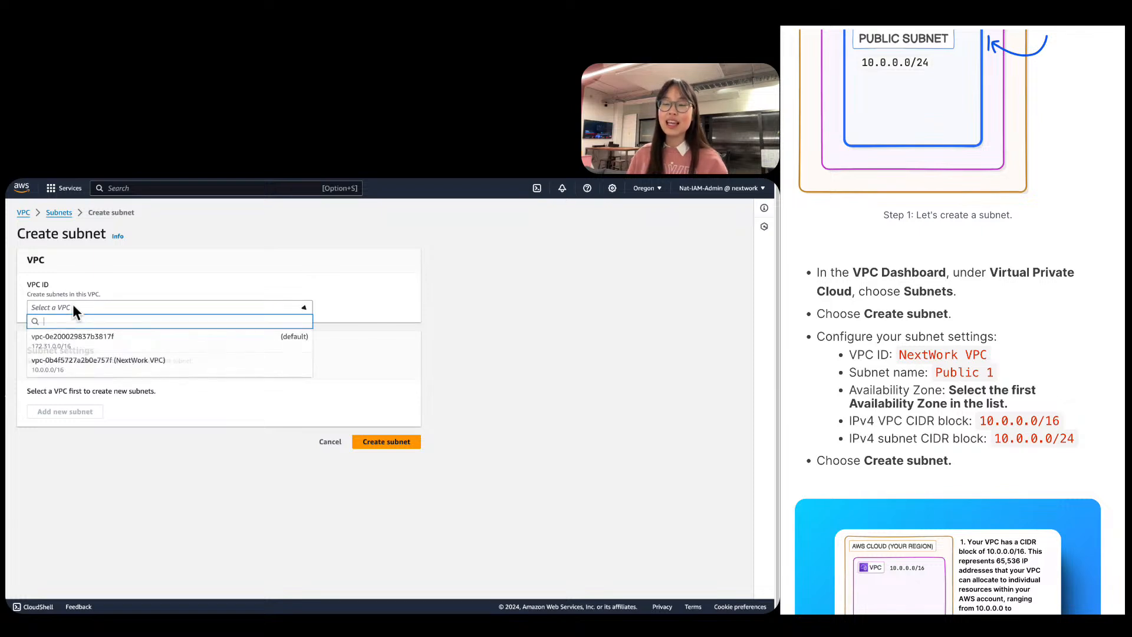
{"action": "left_click", "coordinate": [77, 362]}
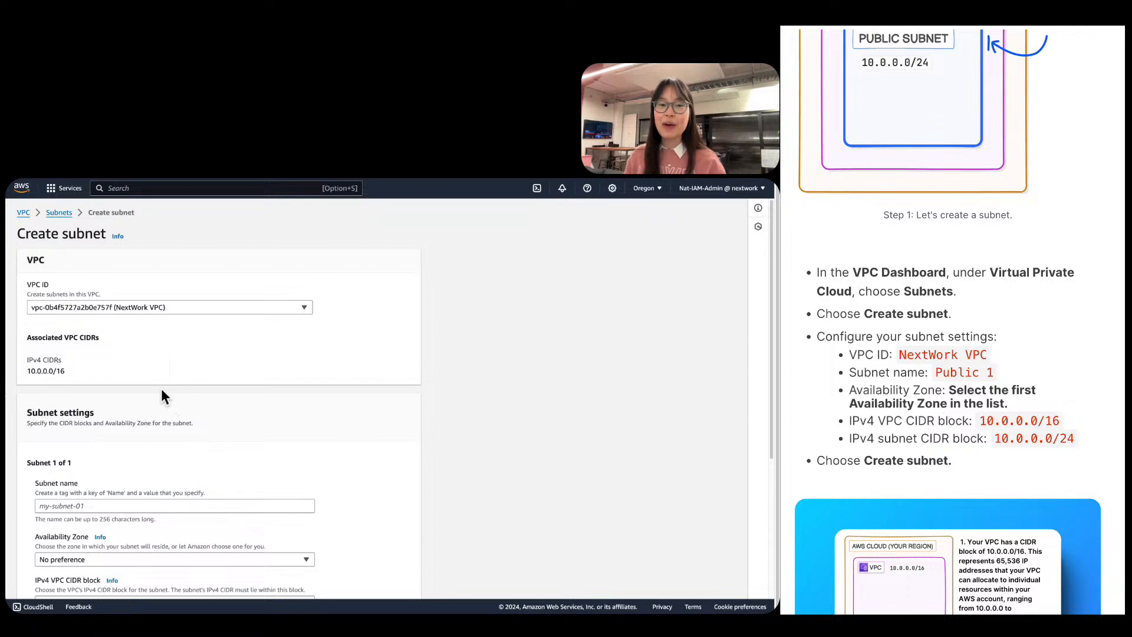
{"action": "scroll", "coordinate": [162, 392], "scroll_direction": "down", "scroll_amount": 3}
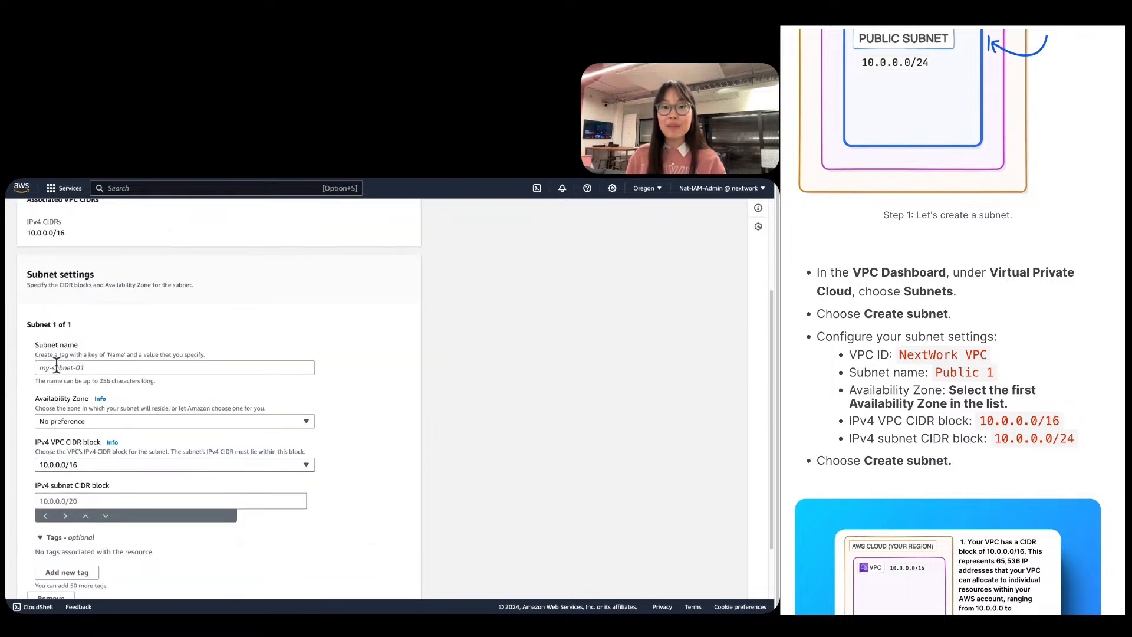
{"action": "left_click", "coordinate": [76, 370]}
{"action": "type", "text": "Public 1"}
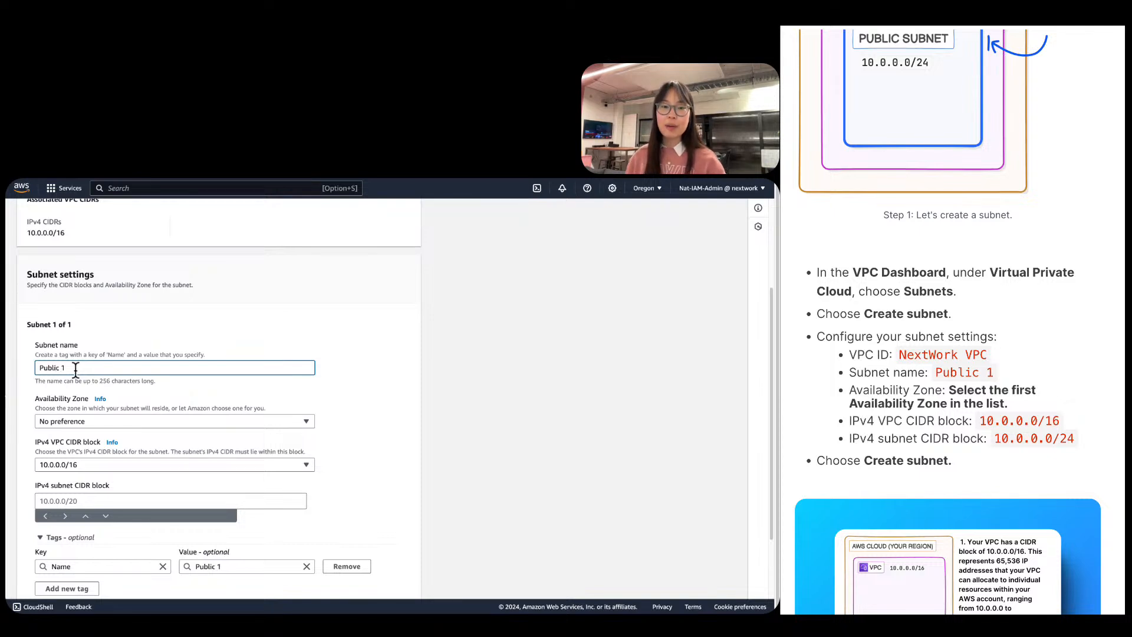
Set the Public 1 subnet's Availability Zone to US West (Oregon) / us-west-2a, the first zone offered.
{"action": "scroll", "coordinate": [1067, 328], "scroll_direction": "down", "scroll_amount": 2}
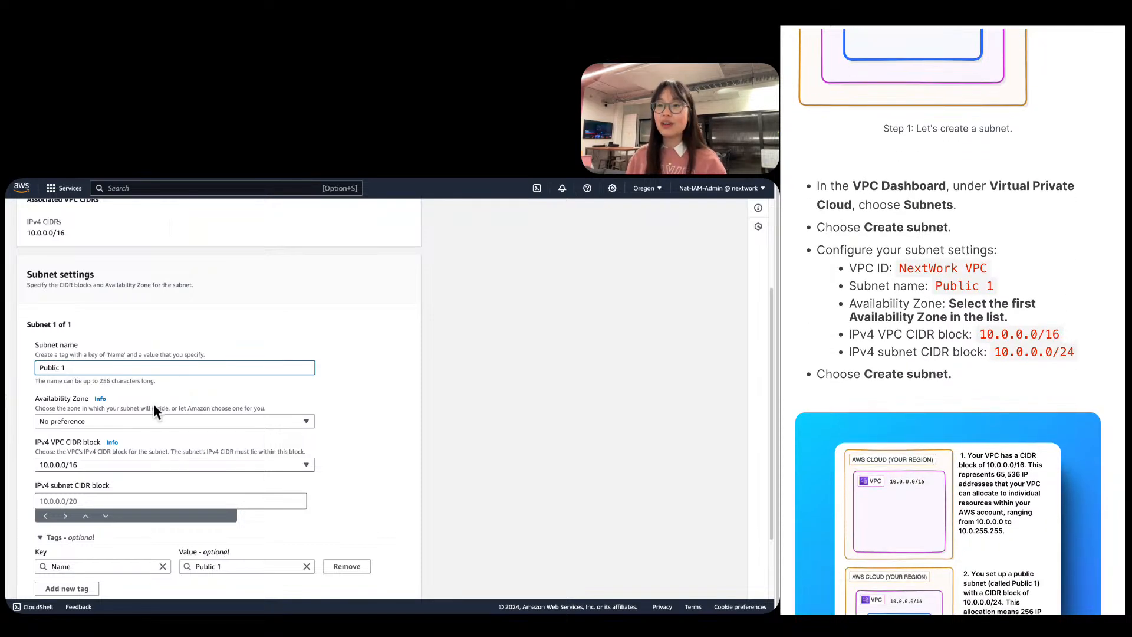
{"action": "scroll", "coordinate": [153, 404], "scroll_direction": "down", "scroll_amount": 1}
{"action": "left_click", "coordinate": [91, 405]}
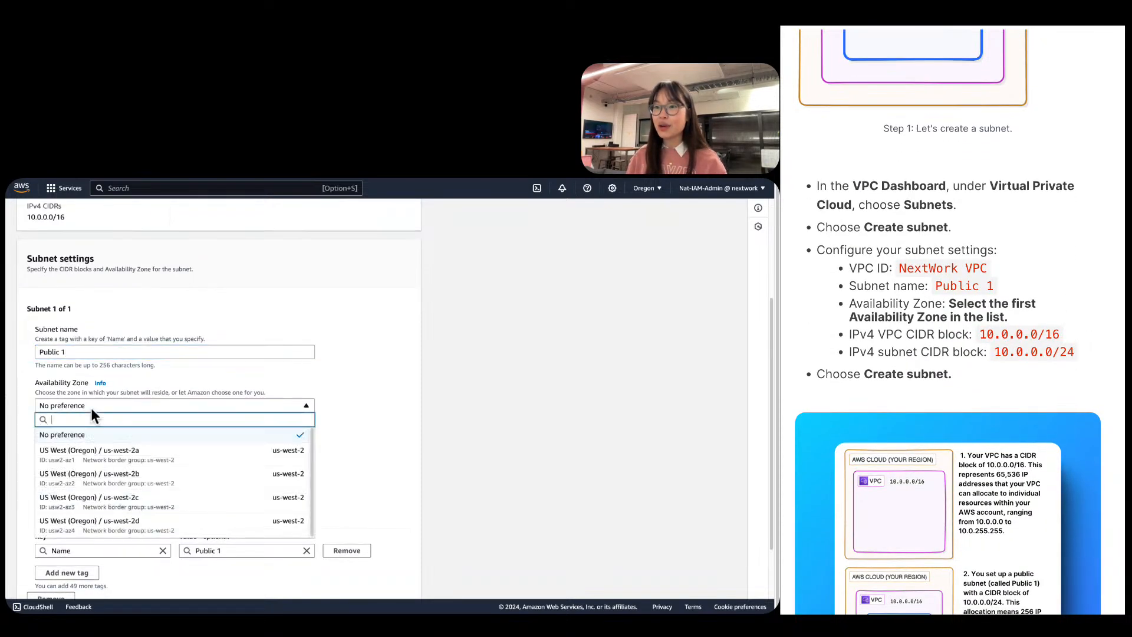
{"action": "left_click", "coordinate": [139, 451]}
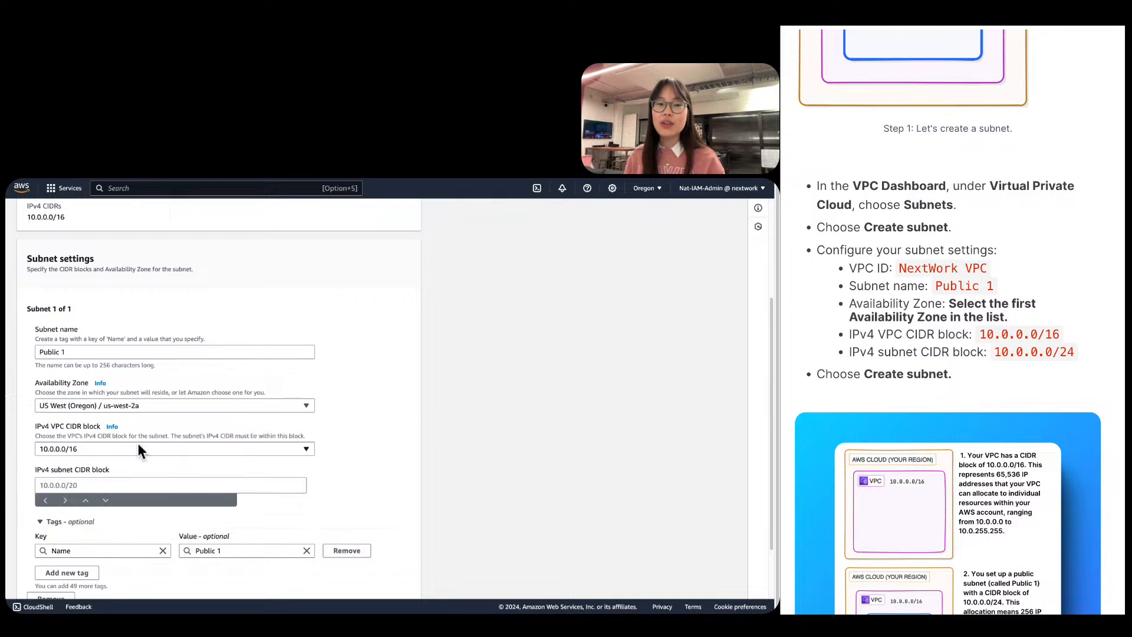
Read the Availability Zone description and look over the zones offered for the Oregon region without changing the selection.
{"action": "scroll", "coordinate": [138, 447], "scroll_direction": "down", "scroll_amount": 2}
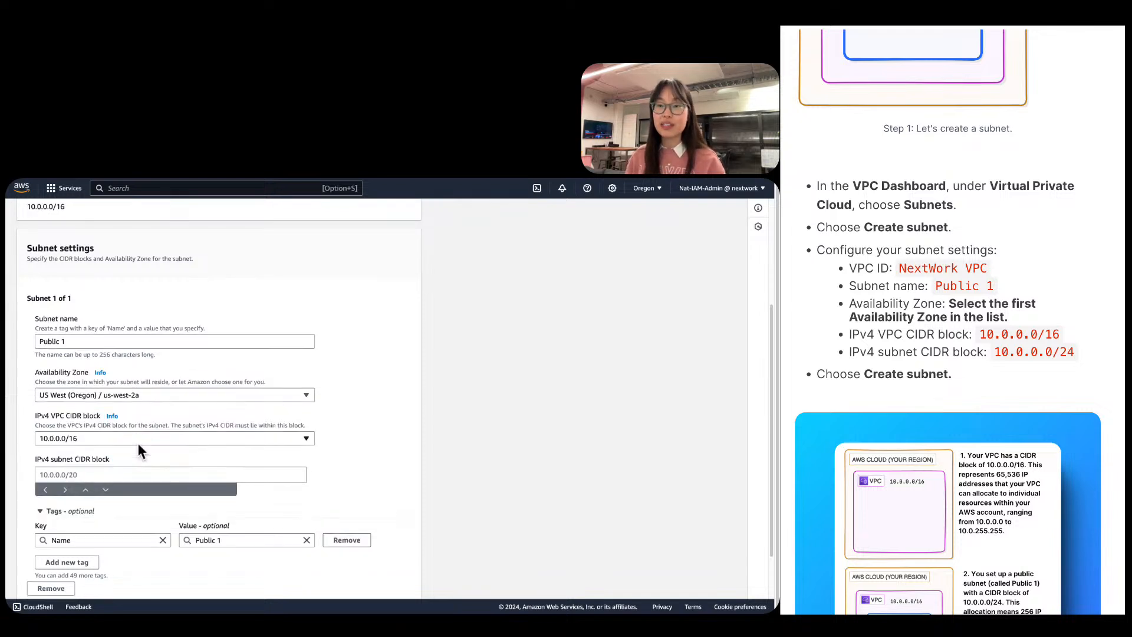
{"action": "scroll", "coordinate": [135, 383], "scroll_direction": "down", "scroll_amount": 1}
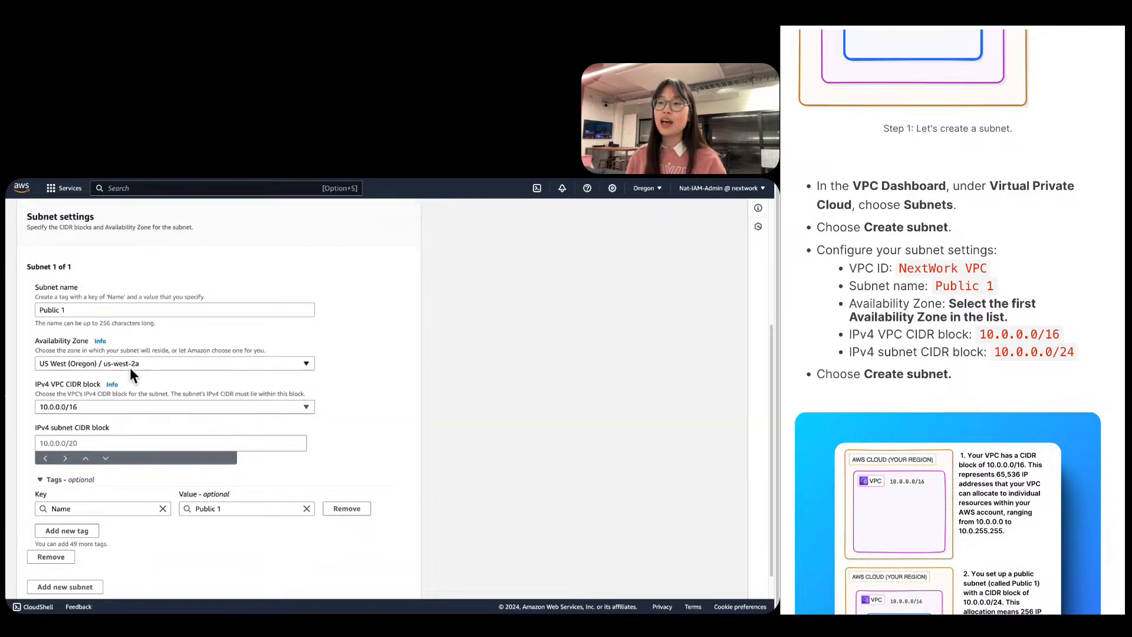
{"action": "left_click_drag", "start_coordinate": [34, 351], "coordinate": [299, 354]}
{"action": "left_click", "coordinate": [303, 352]}
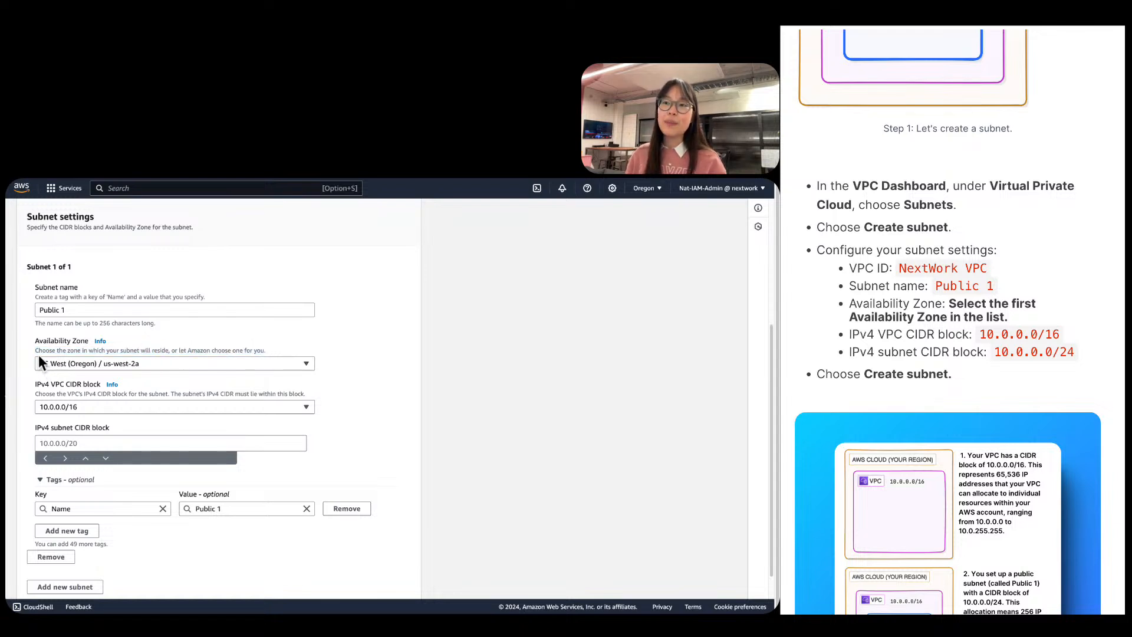
{"action": "triple_click", "coordinate": [123, 353]}
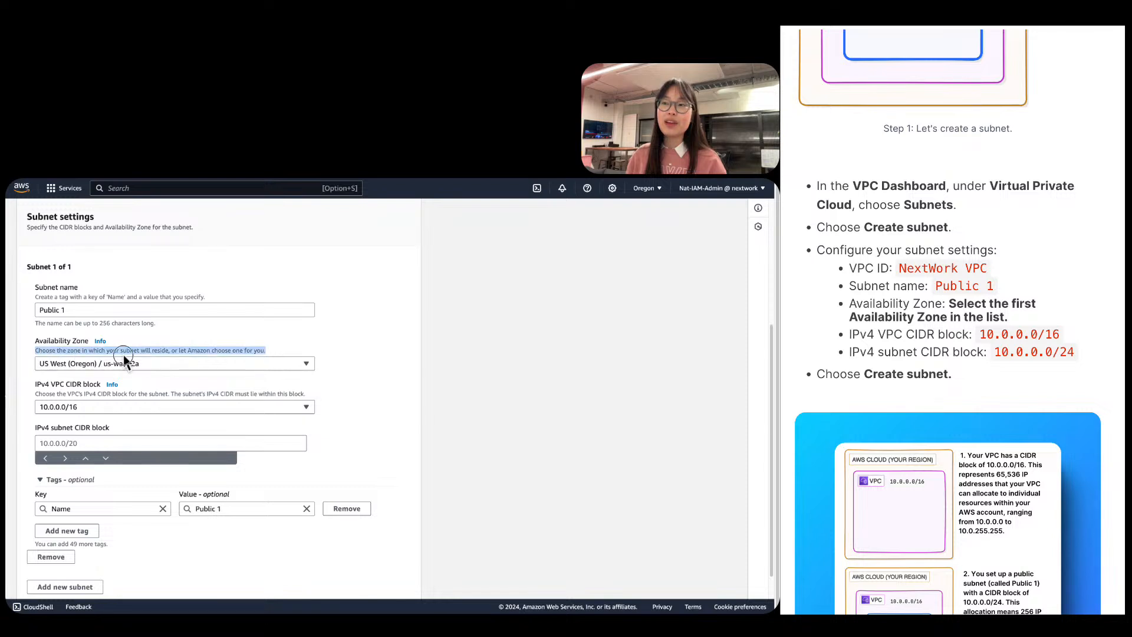
{"action": "left_click", "coordinate": [169, 351]}
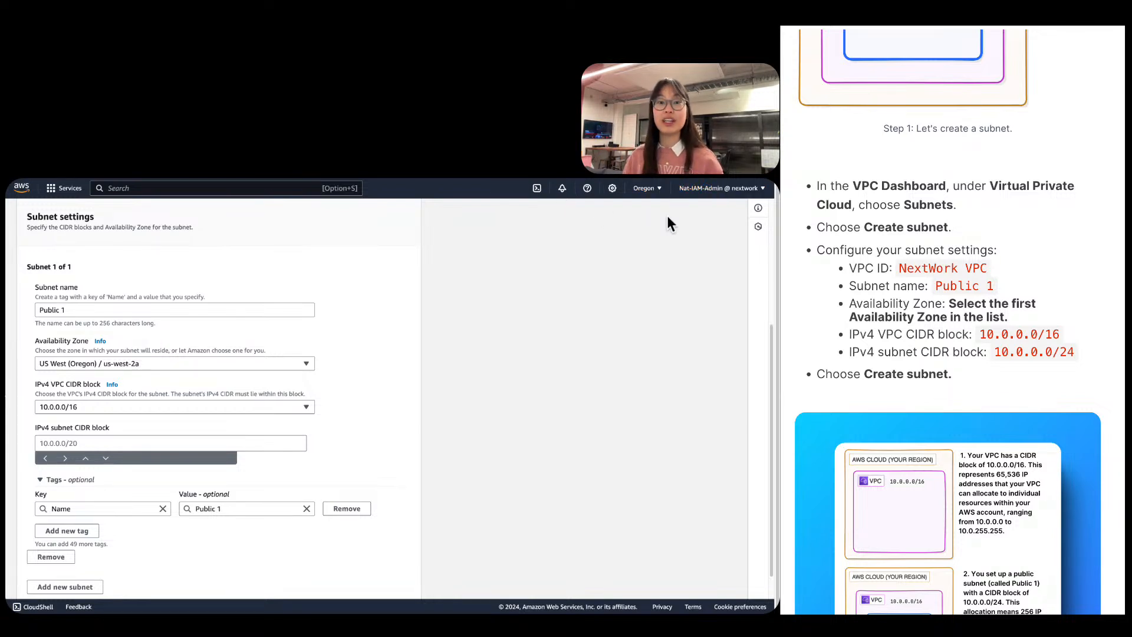
{"action": "left_click", "coordinate": [265, 362]}
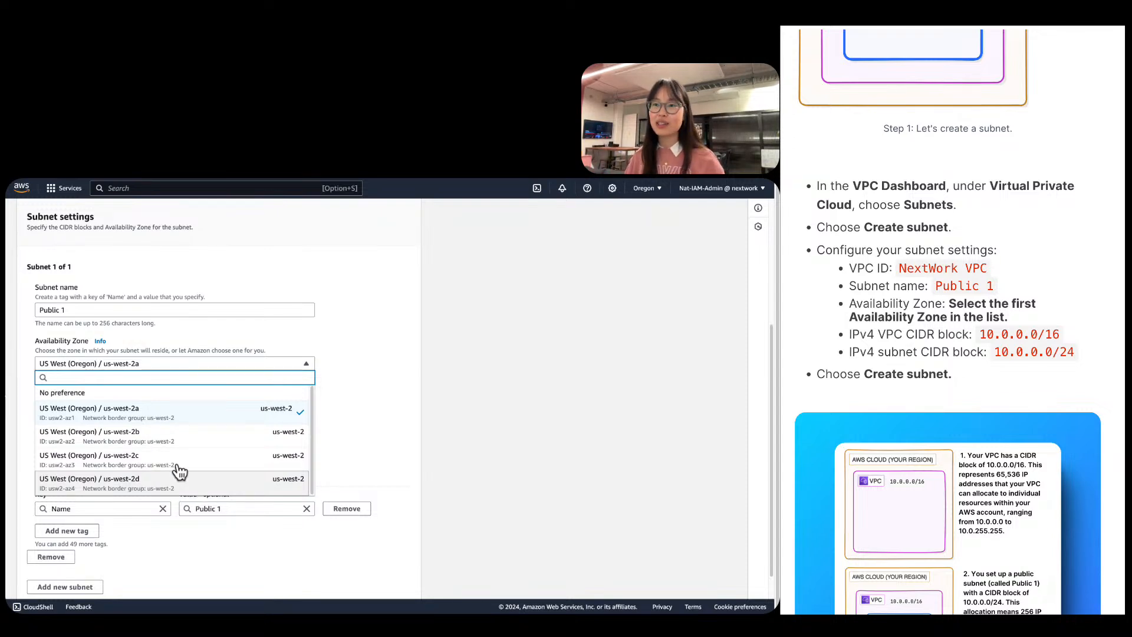
{"action": "left_click", "coordinate": [358, 372]}
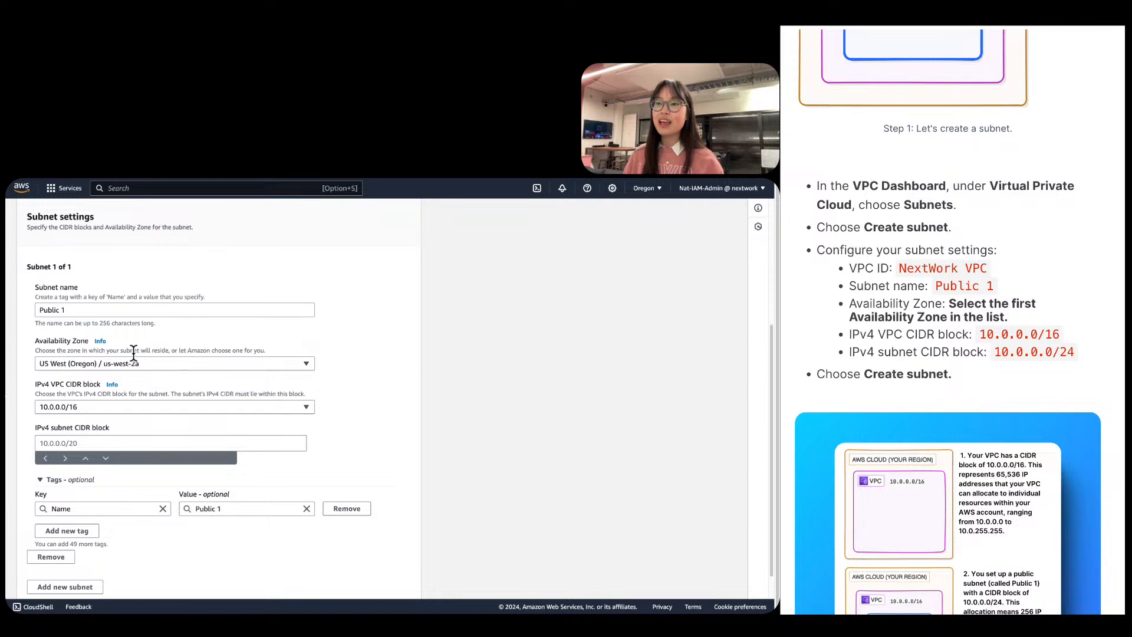
Check the subnet's IPv4 VPC CIDR block choices against the VPC's associated CIDR and examine the CIDR fields at larger page magnification.
{"action": "scroll", "coordinate": [133, 354], "scroll_direction": "down", "scroll_amount": 1}
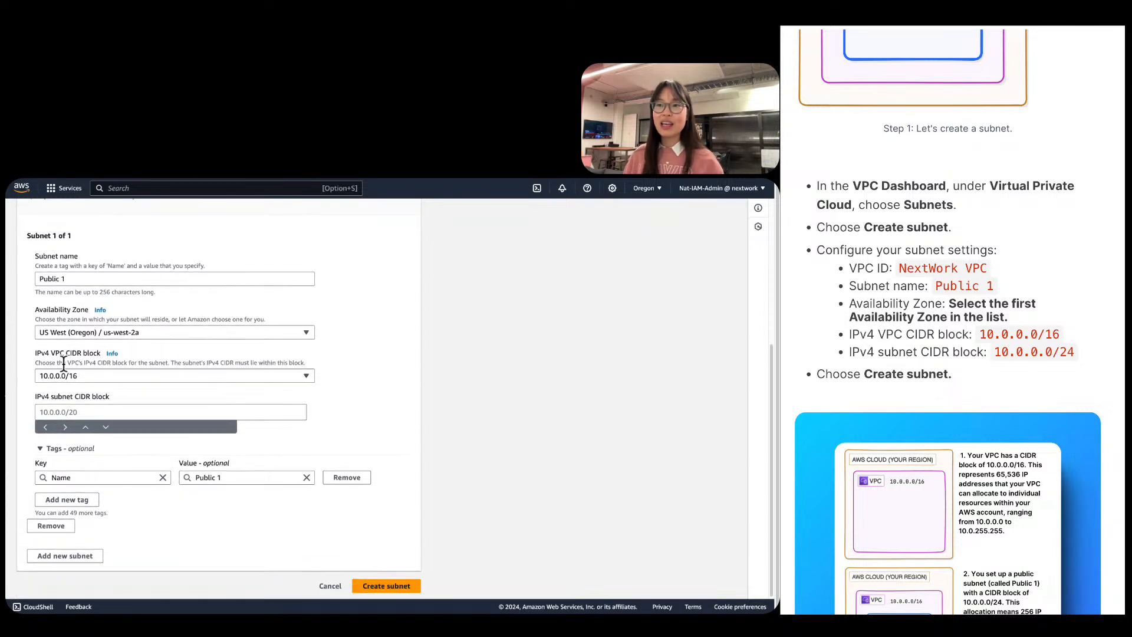
{"action": "left_click", "coordinate": [91, 378]}
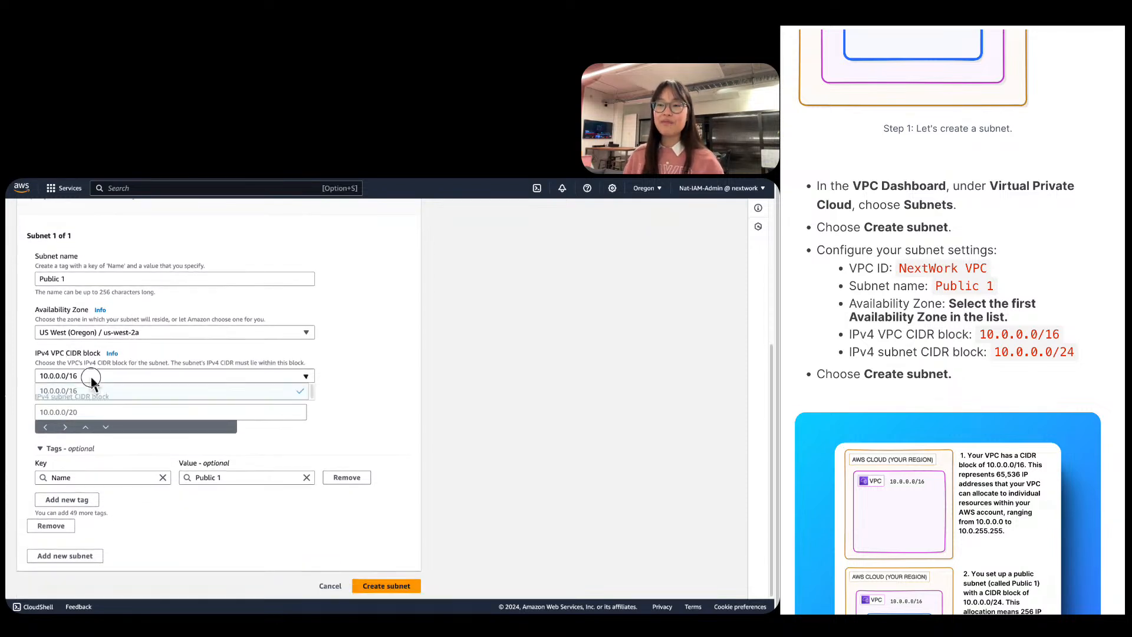
{"action": "left_click", "coordinate": [33, 377]}
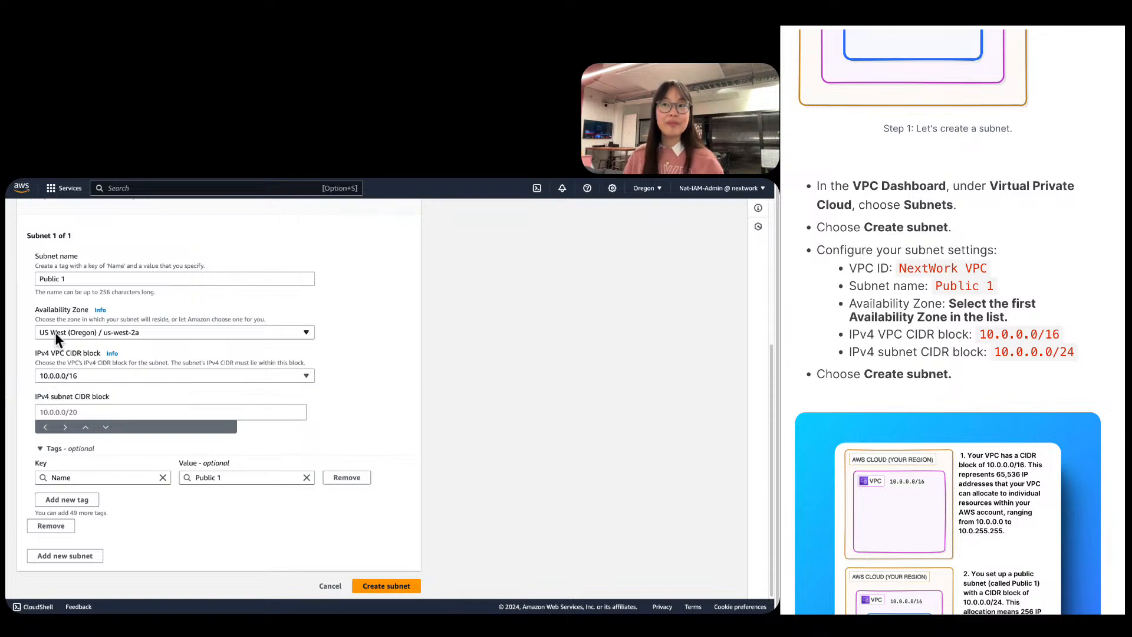
{"action": "scroll", "coordinate": [55, 331], "scroll_direction": "up", "scroll_amount": 4}
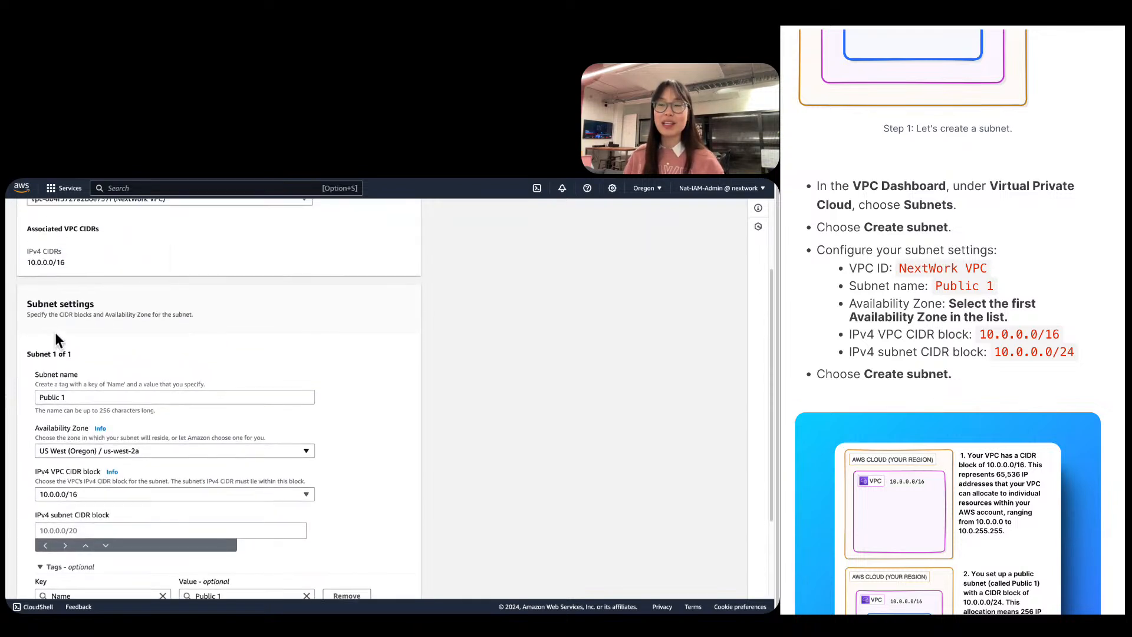
{"action": "scroll", "coordinate": [58, 340], "scroll_direction": "up", "scroll_amount": 1}
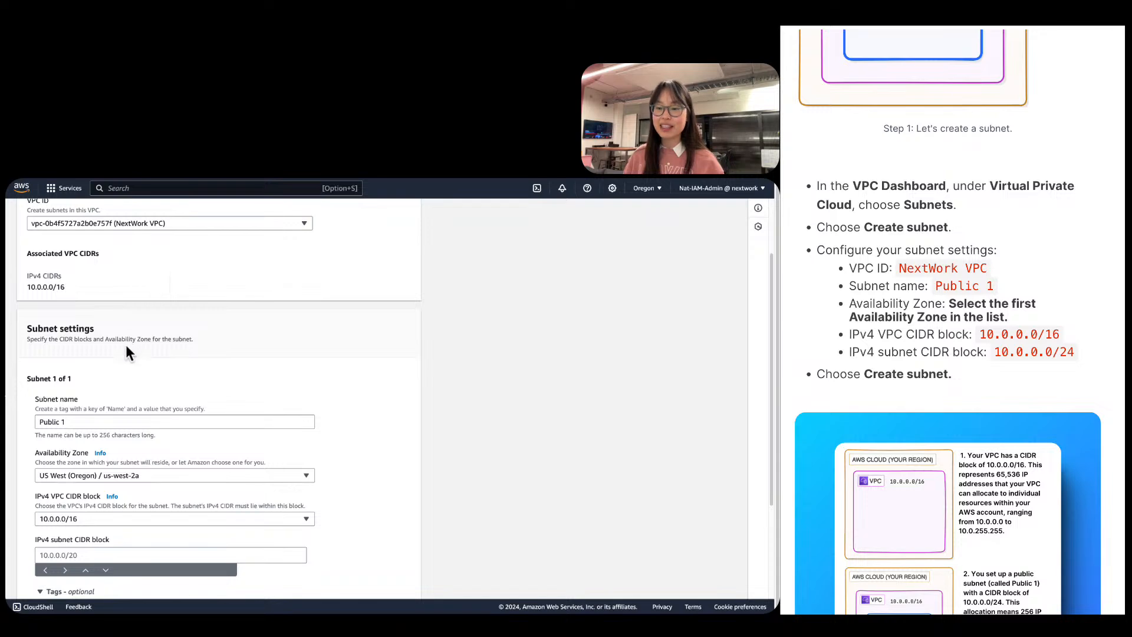
{"action": "scroll", "coordinate": [126, 352], "scroll_direction": "down", "scroll_amount": 2}
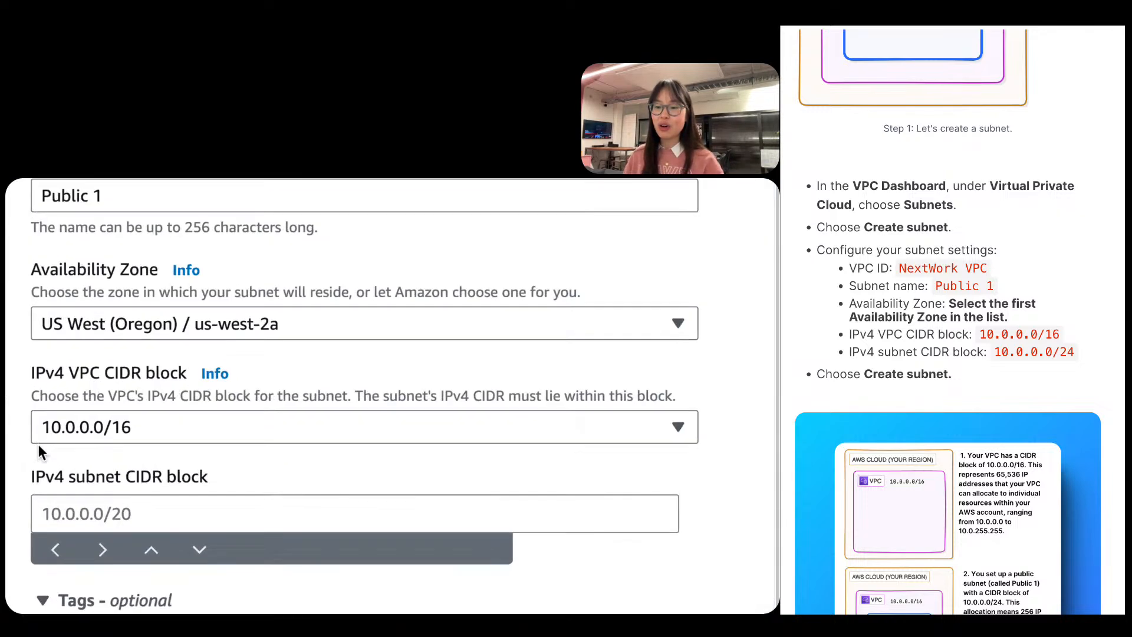
{"action": "key", "text": "super+plus"}
{"action": "key", "text": "super+plus"}
{"action": "key", "text": "super+plus"}
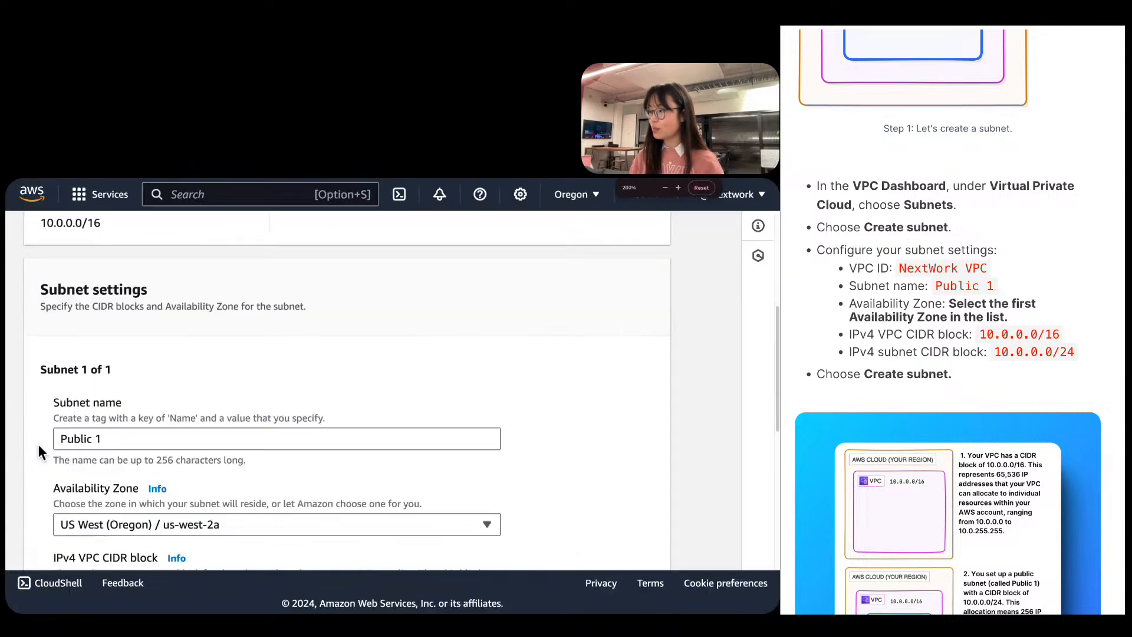
{"action": "scroll", "coordinate": [38, 444], "scroll_direction": "down", "scroll_amount": 4}
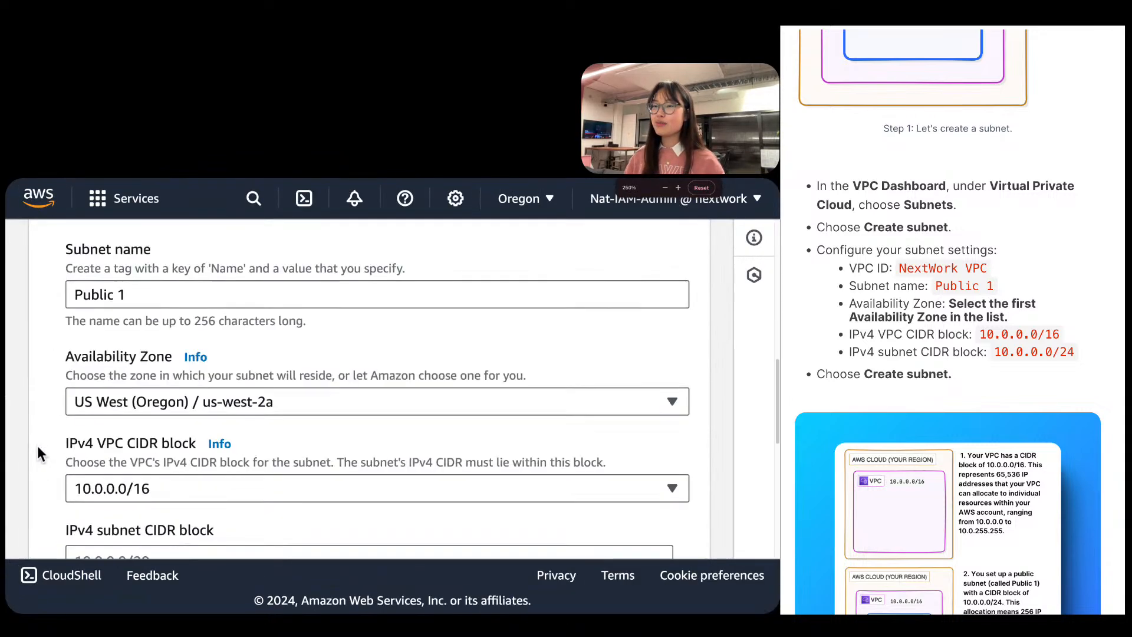
{"action": "scroll", "coordinate": [53, 433], "scroll_direction": "down", "scroll_amount": 1}
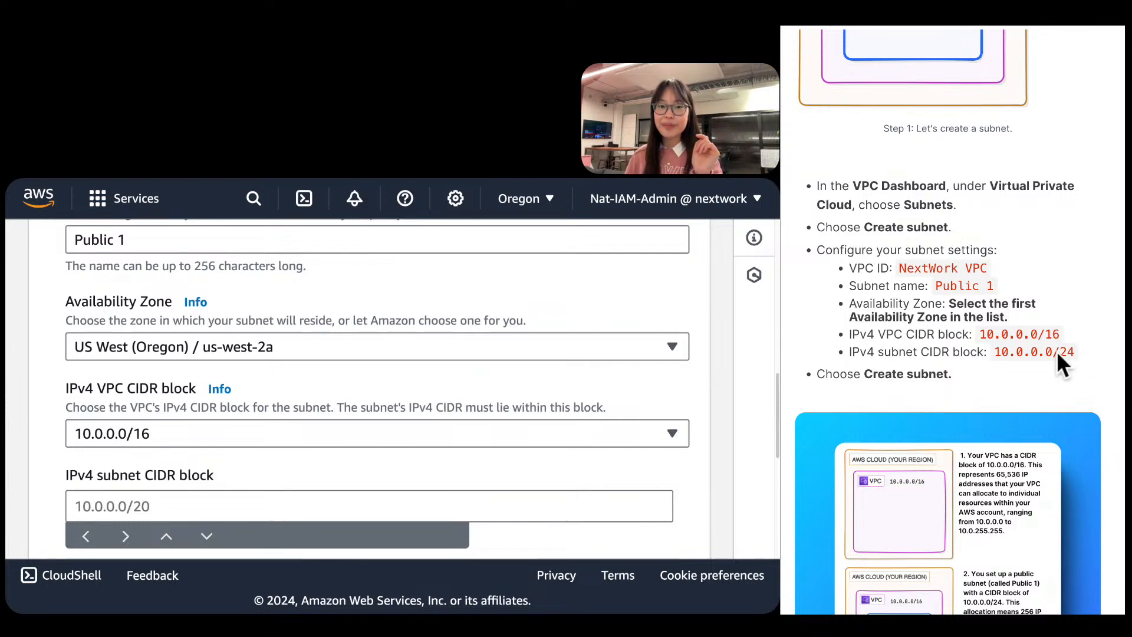
Copy the subnet CIDR 10.0.0.0/24 from the guide into the IPv4 subnet CIDR block.
{"action": "left_click_drag", "start_coordinate": [993, 352], "coordinate": [1090, 367]}
{"action": "key", "text": "ctrl+c"}
{"action": "scroll", "coordinate": [1117, 360], "scroll_direction": "down", "scroll_amount": 2}
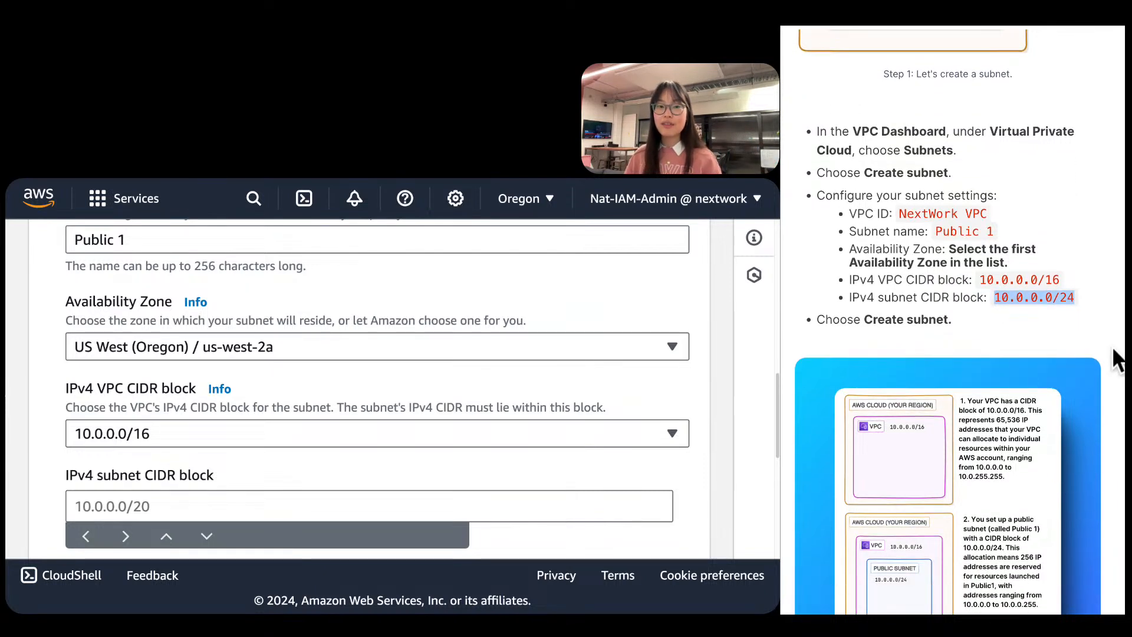
{"action": "scroll", "coordinate": [106, 500], "scroll_direction": "down", "scroll_amount": 1}
{"action": "left_click", "coordinate": [112, 500]}
{"action": "scroll", "coordinate": [148, 455], "scroll_direction": "down", "scroll_amount": 2}
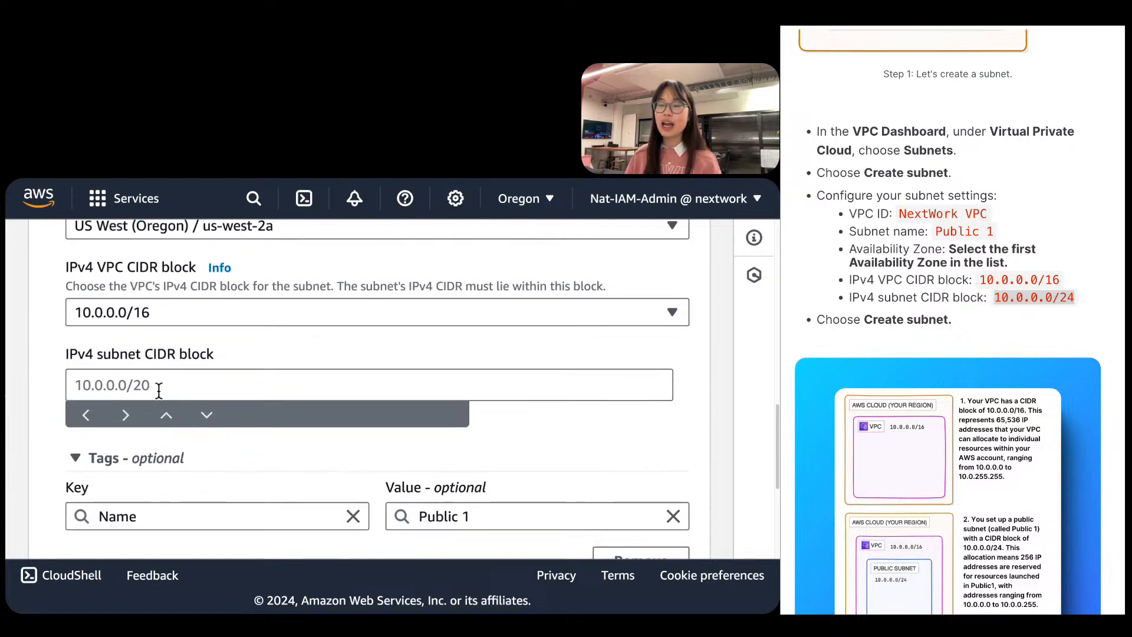
{"action": "left_click", "coordinate": [158, 388]}
{"action": "key", "text": "ctrl+v"}
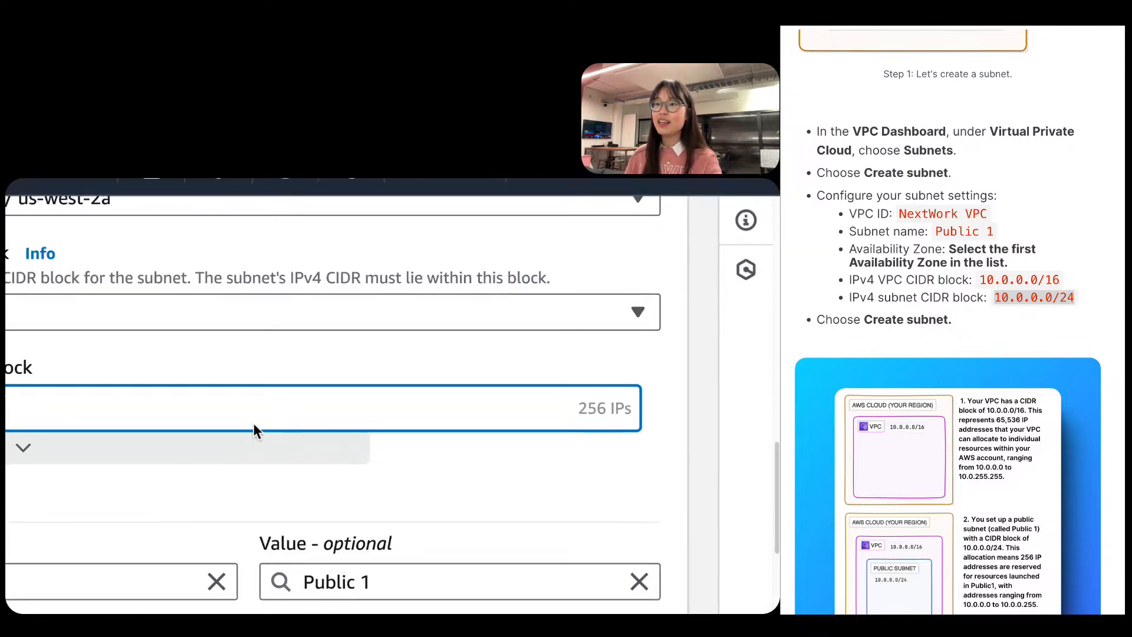
Try 10.0.0.0/16 as the IPv4 subnet CIDR block to compare its number of IP addresses.
{"action": "key", "text": "BackSpace"}
{"action": "key", "text": "BackSpace"}
{"action": "type", "text": "16"}
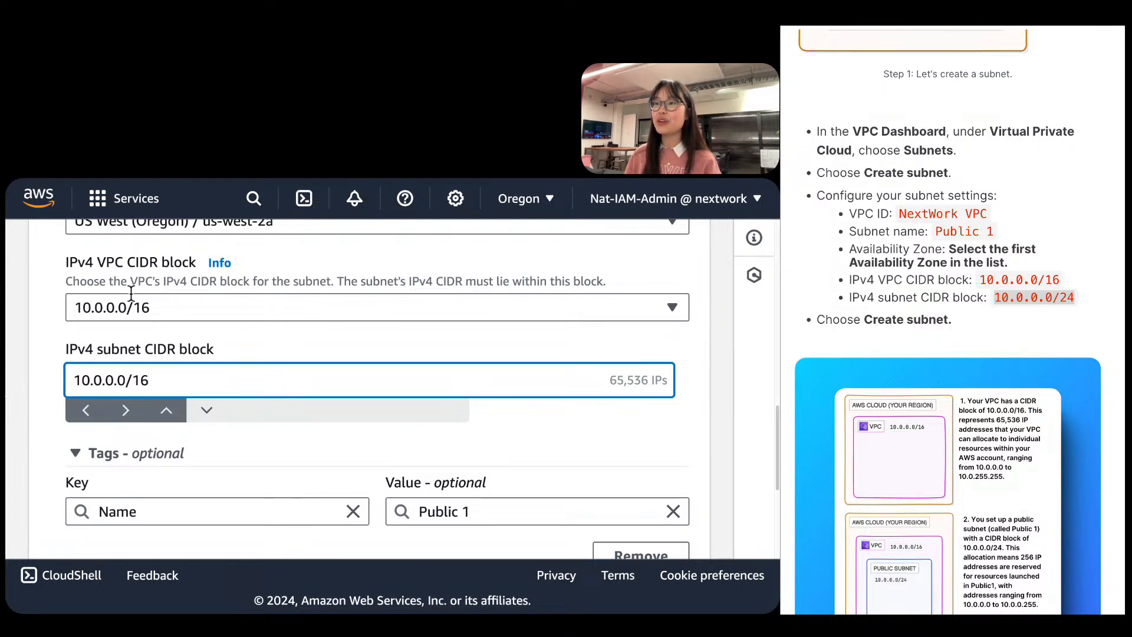
Set the IPv4 subnet CIDR block back to 10.0.0.0/24 and create the Public 1 subnet.
{"action": "left_click_drag", "start_coordinate": [150, 380], "coordinate": [62, 378]}
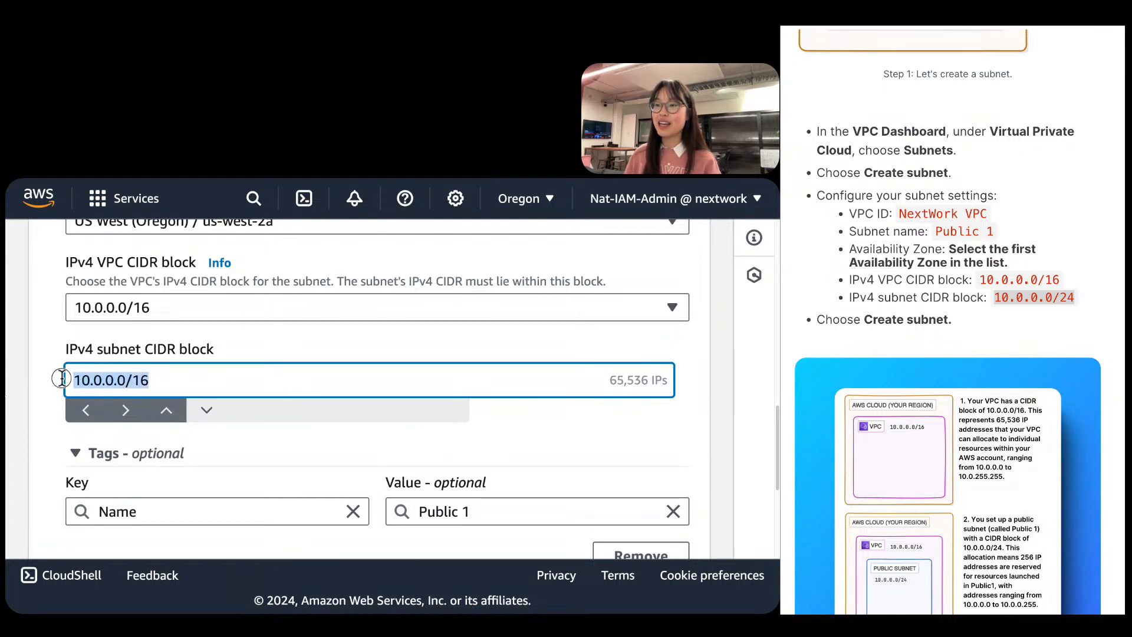
{"action": "left_click", "coordinate": [157, 379]}
{"action": "key", "text": "BackSpace"}
{"action": "key", "text": "BackSpace"}
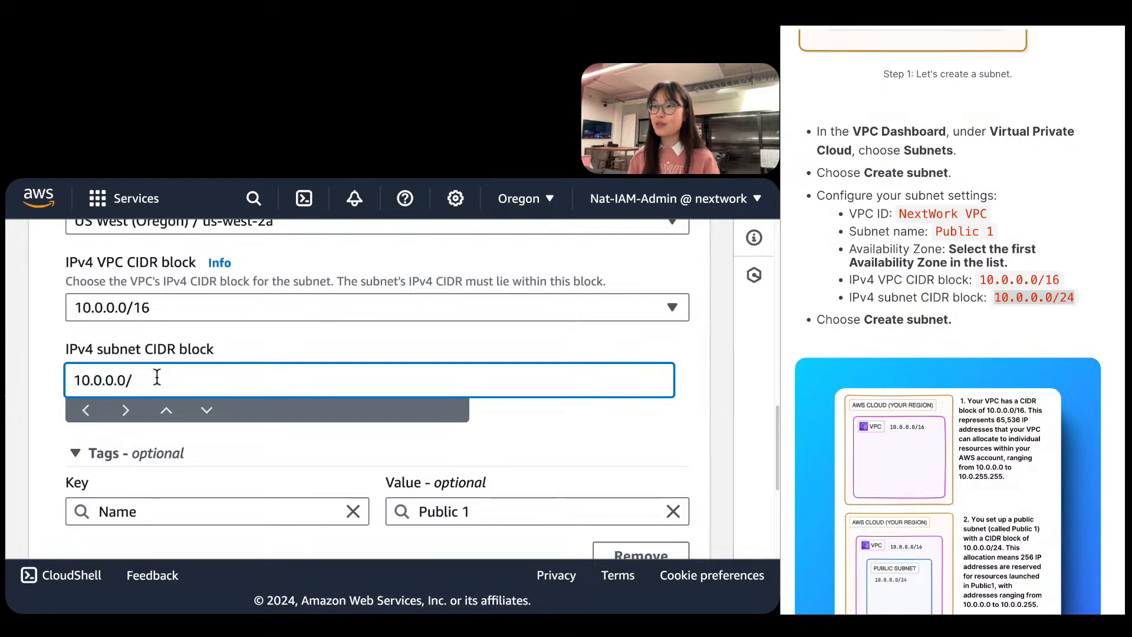
{"action": "type", "text": "24"}
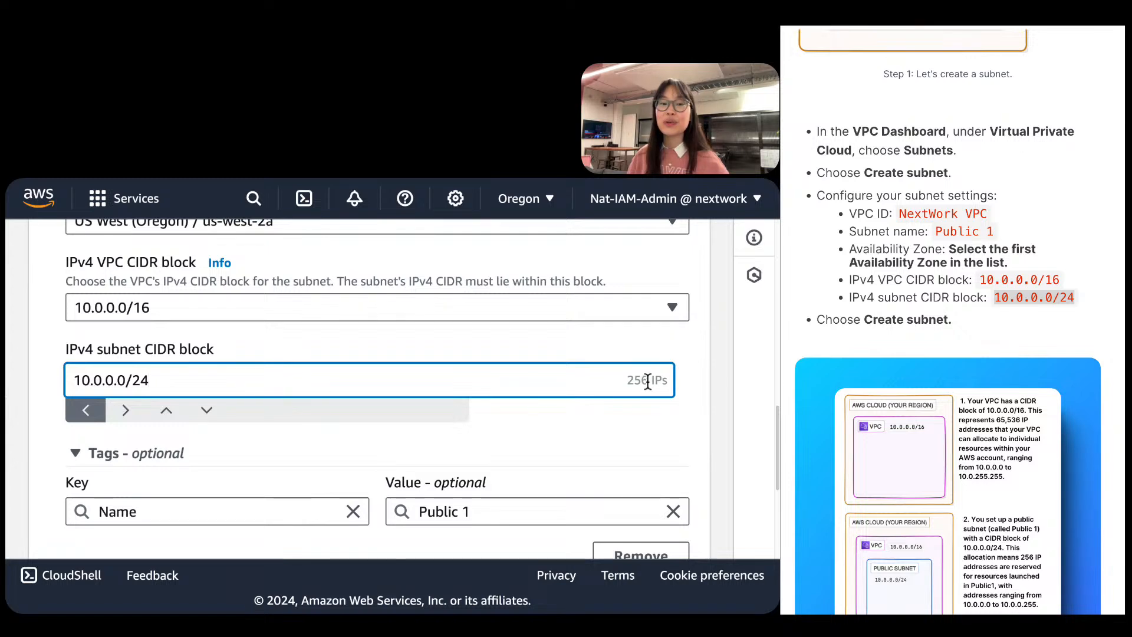
{"action": "scroll", "coordinate": [439, 406], "scroll_direction": "down", "scroll_amount": 5}
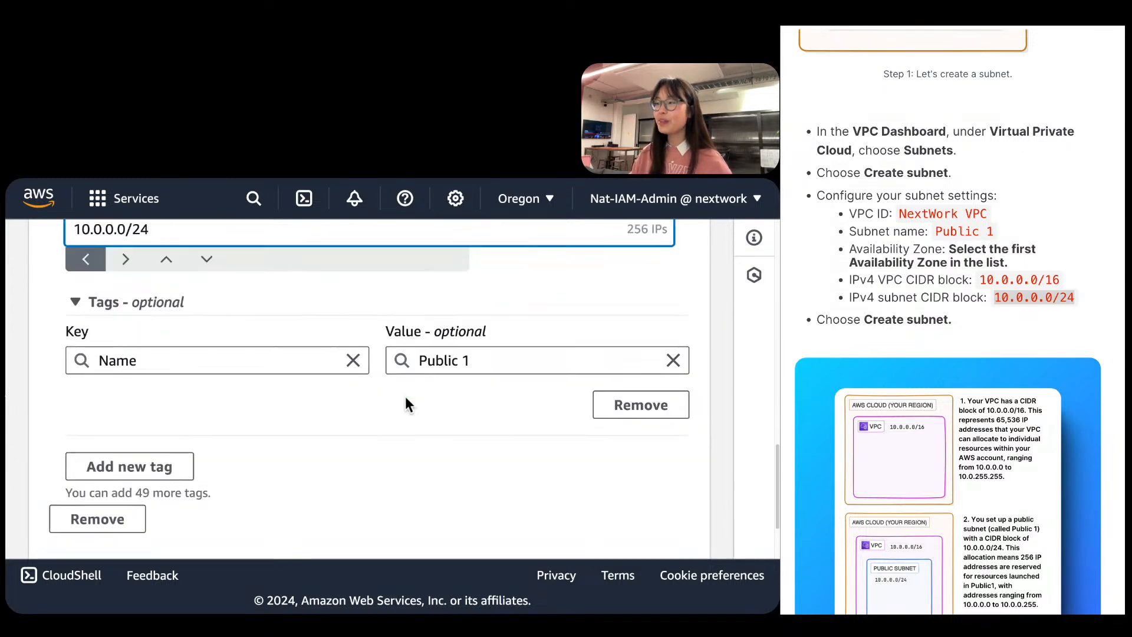
{"action": "scroll", "coordinate": [370, 416], "scroll_direction": "down", "scroll_amount": 2}
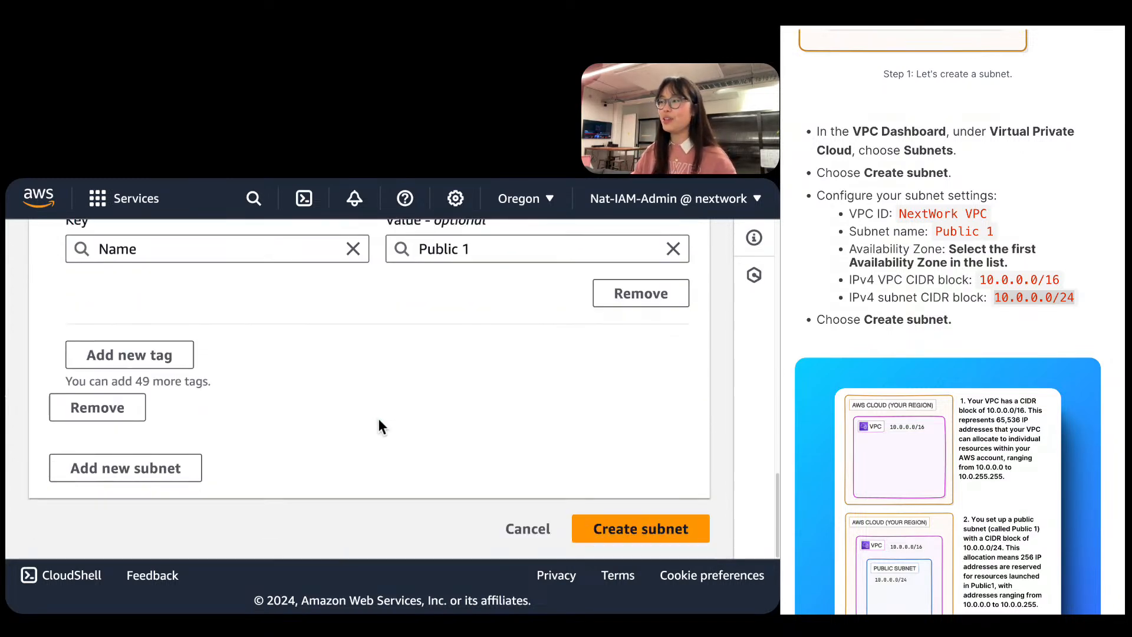
{"action": "left_click", "coordinate": [632, 293]}
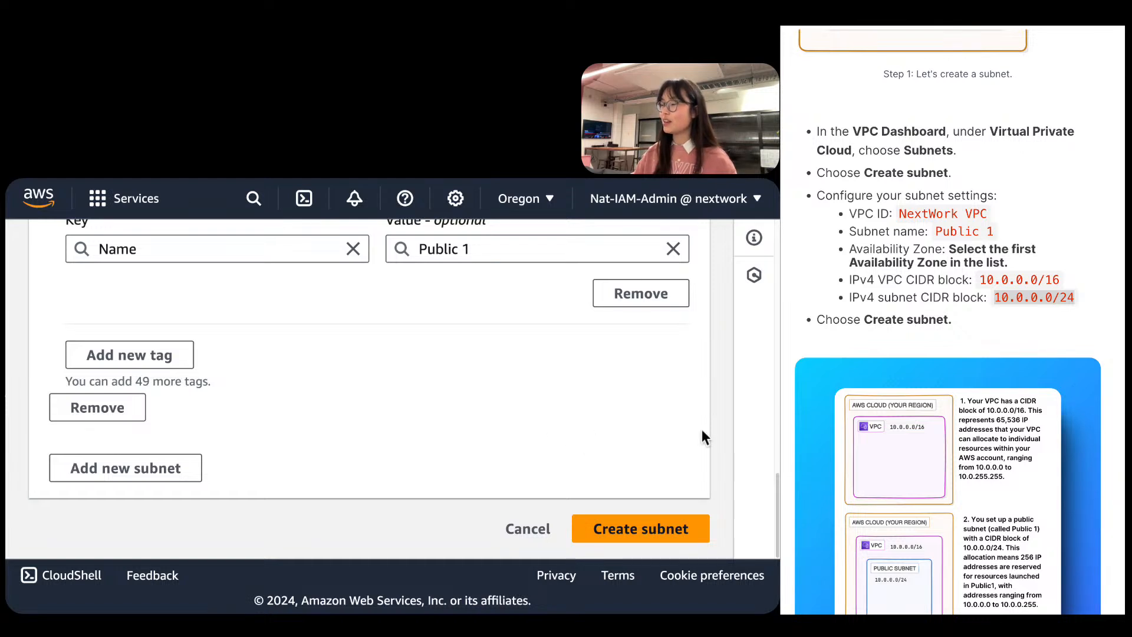
{"action": "left_click", "coordinate": [663, 529]}
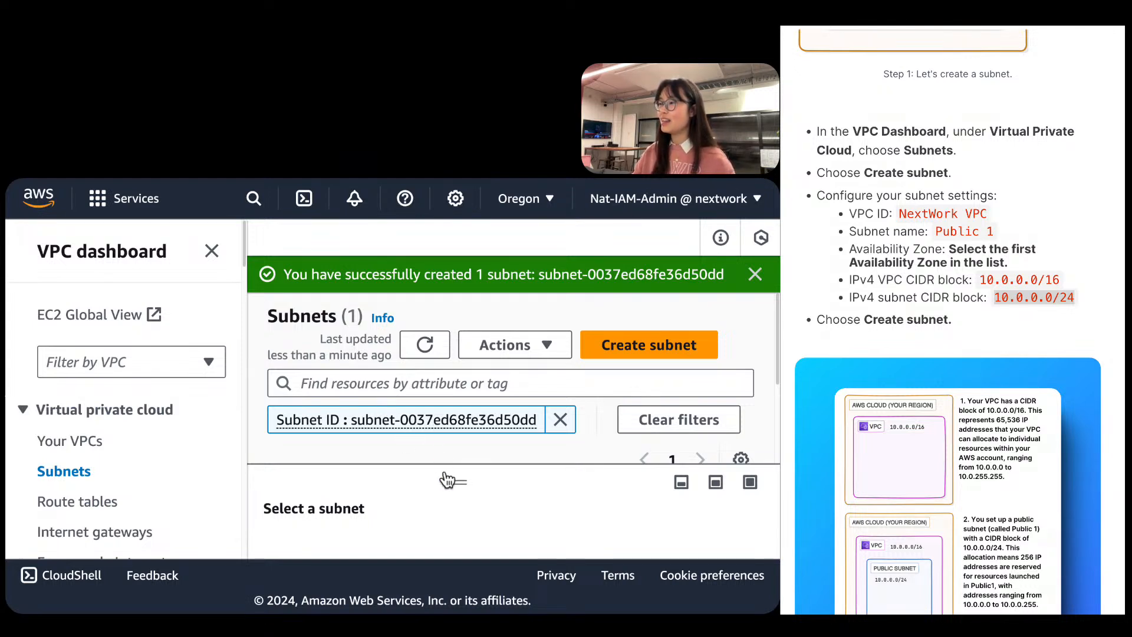
Read the guide's IP address diagram and its instructions for auto-assigning public IPv4 addresses in Public 1.
{"action": "scroll", "coordinate": [930, 372], "scroll_direction": "down", "scroll_amount": 1}
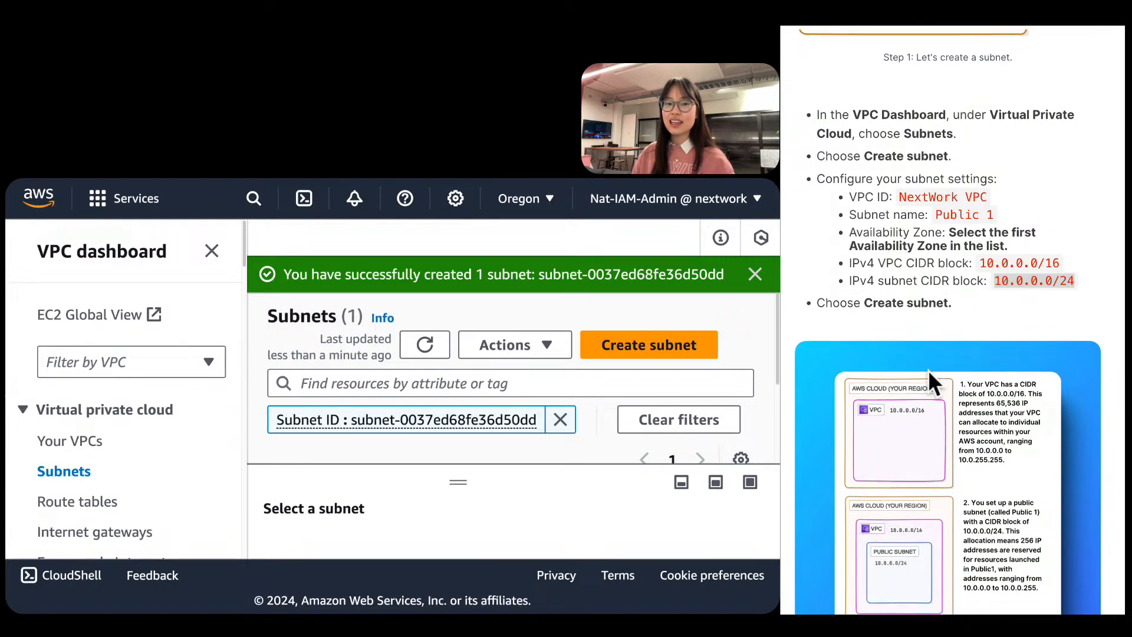
{"action": "scroll", "coordinate": [929, 371], "scroll_direction": "down", "scroll_amount": 4}
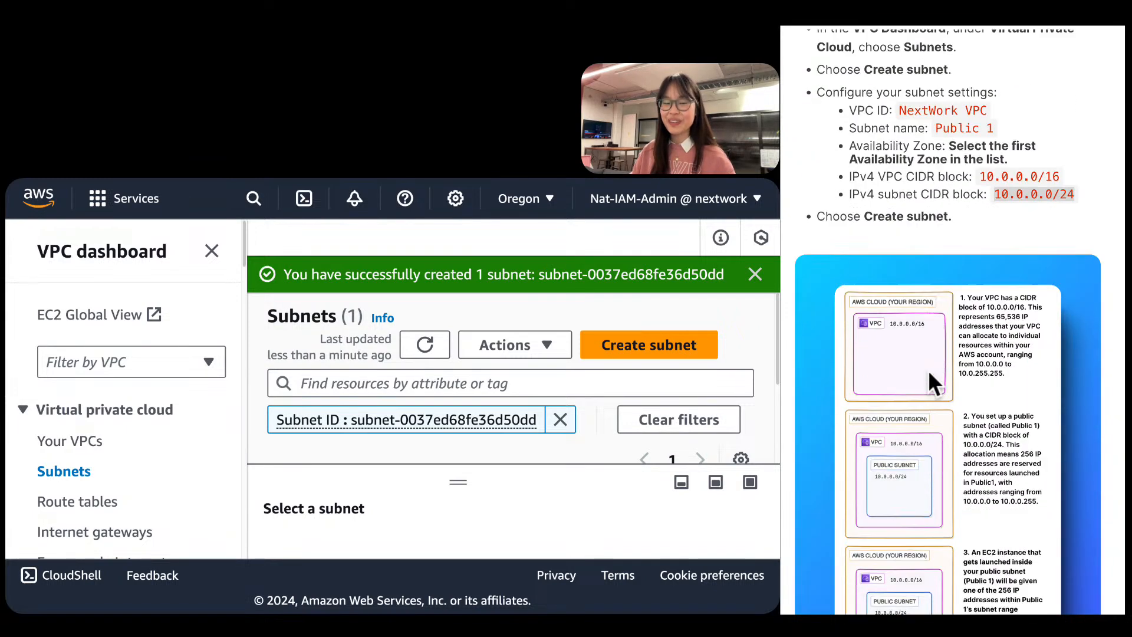
{"action": "scroll", "coordinate": [929, 373], "scroll_direction": "down", "scroll_amount": 5}
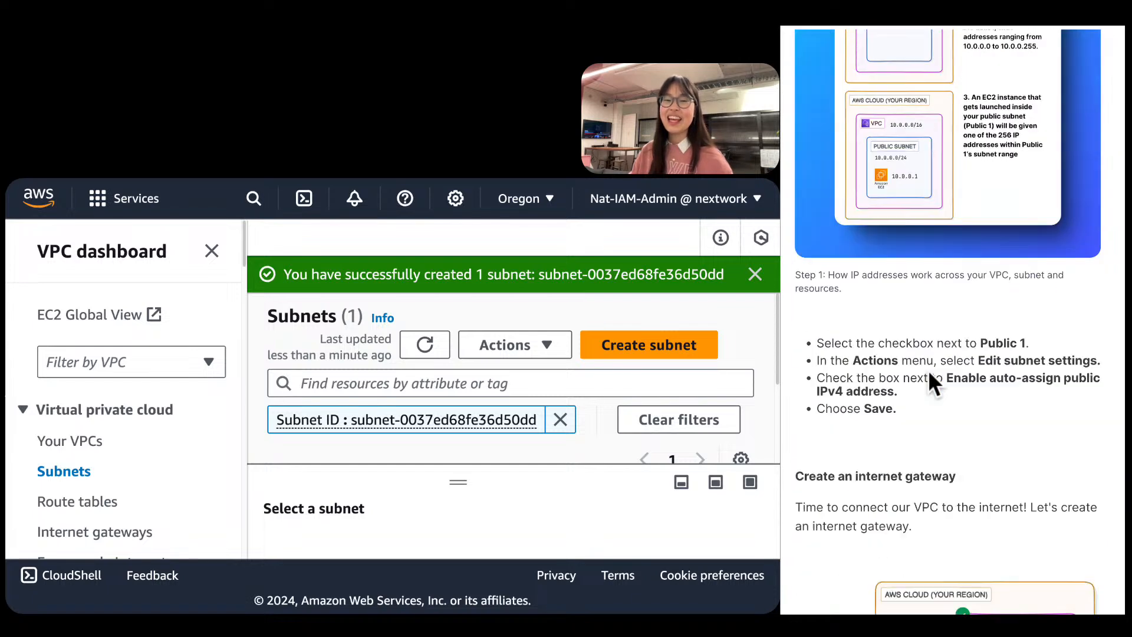
{"action": "scroll", "coordinate": [930, 372], "scroll_direction": "down", "scroll_amount": 4}
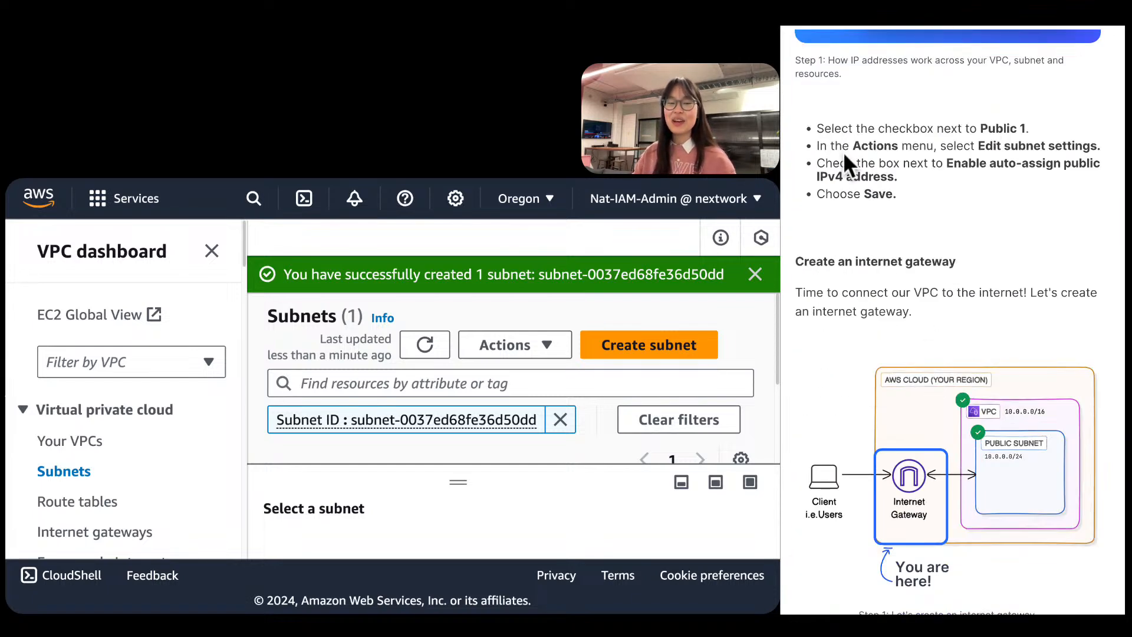
{"action": "left_click_drag", "start_coordinate": [816, 127], "coordinate": [1030, 129]}
{"action": "left_click_drag", "start_coordinate": [996, 179], "coordinate": [946, 159]}
{"action": "left_click", "coordinate": [951, 158]}
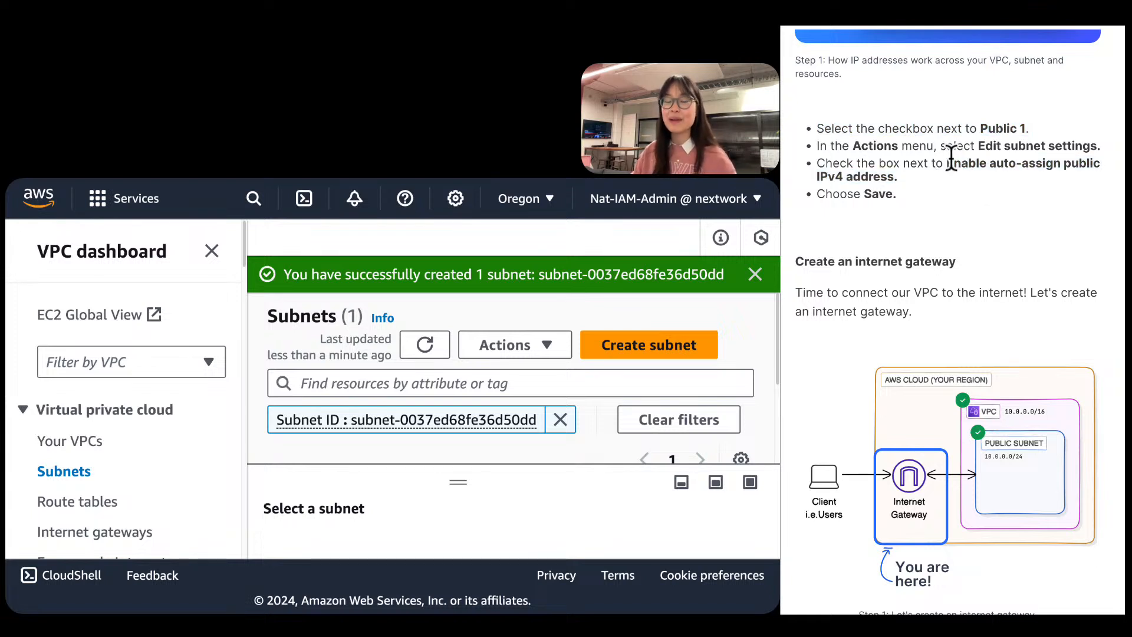
Enable auto-assign public IPv4 address in the Public 1 subnet's settings and save the change.
{"action": "left_click_drag", "start_coordinate": [457, 483], "coordinate": [471, 547]}
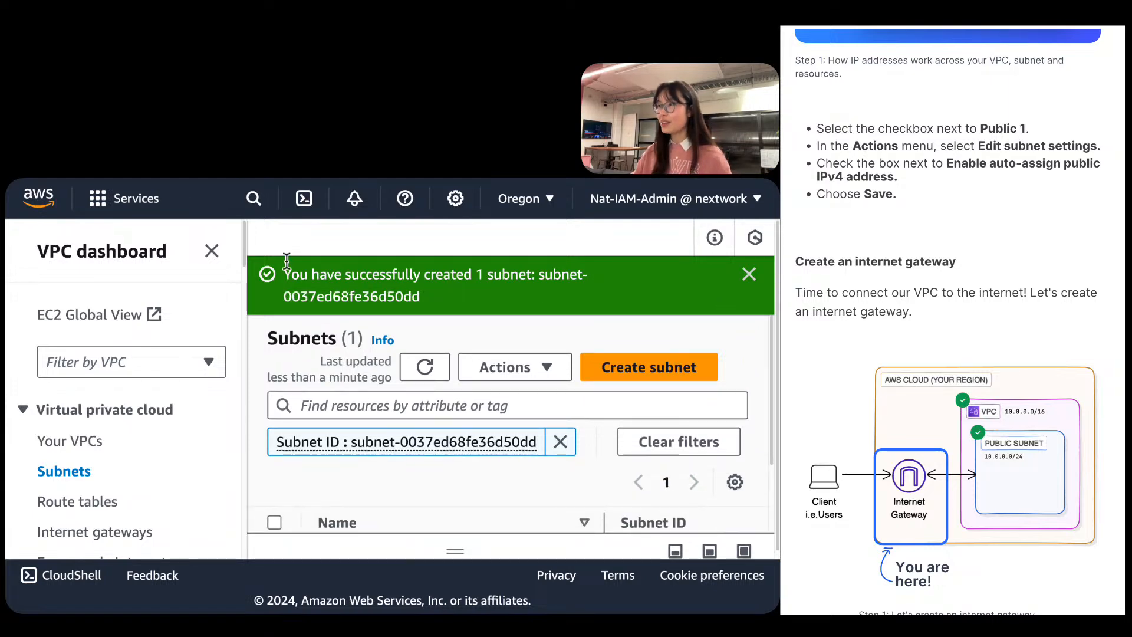
{"action": "key", "text": "super+minus"}
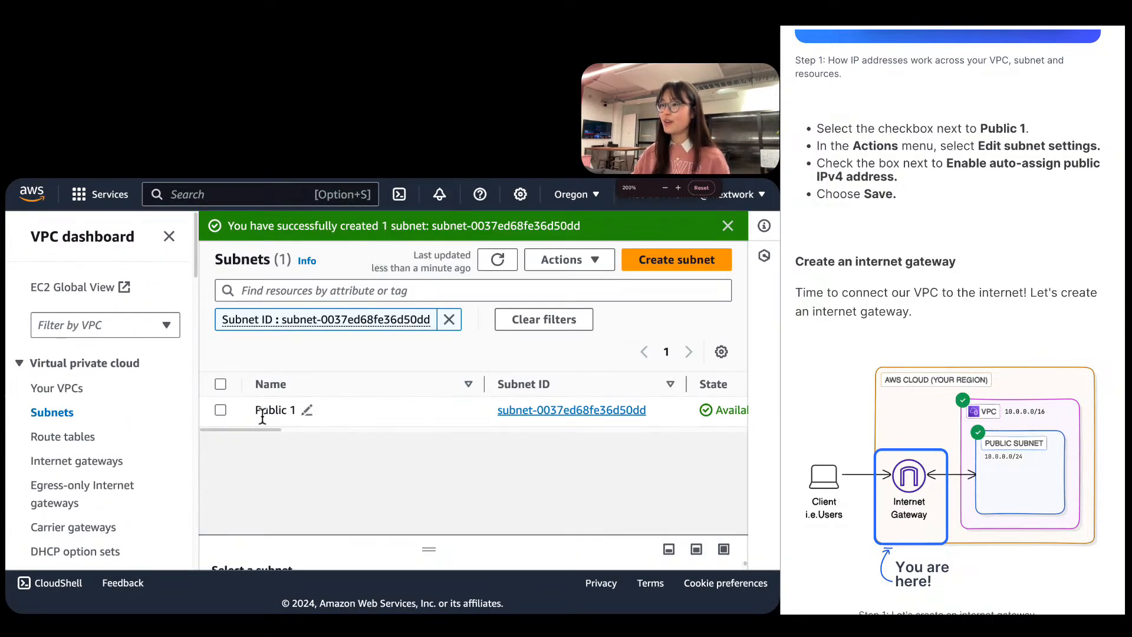
{"action": "left_click", "coordinate": [221, 409]}
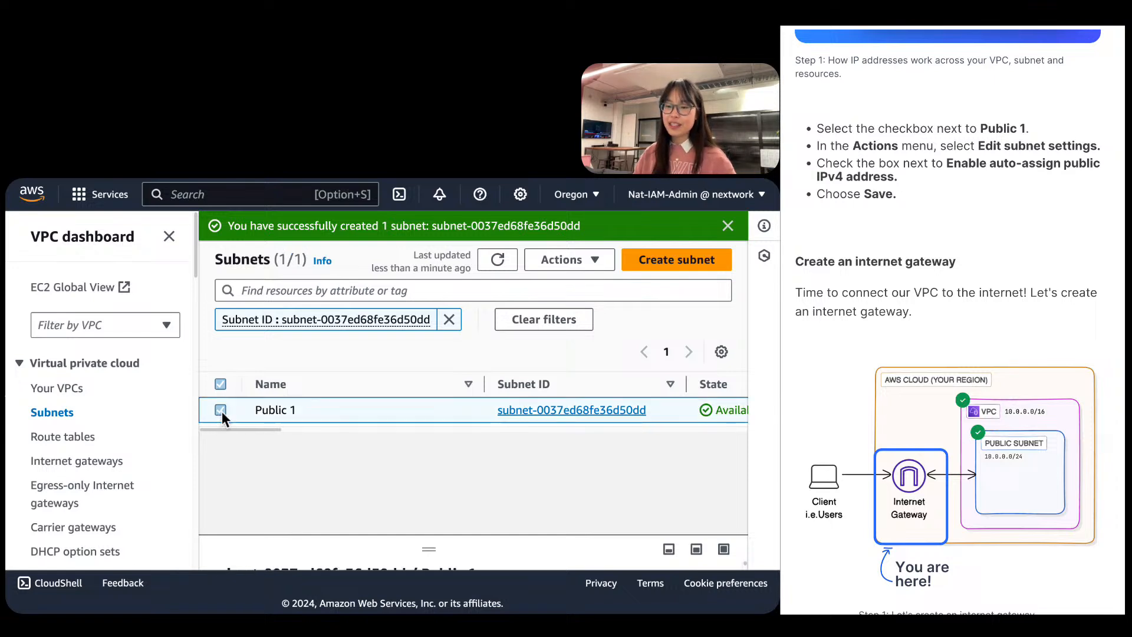
{"action": "left_click", "coordinate": [567, 262]}
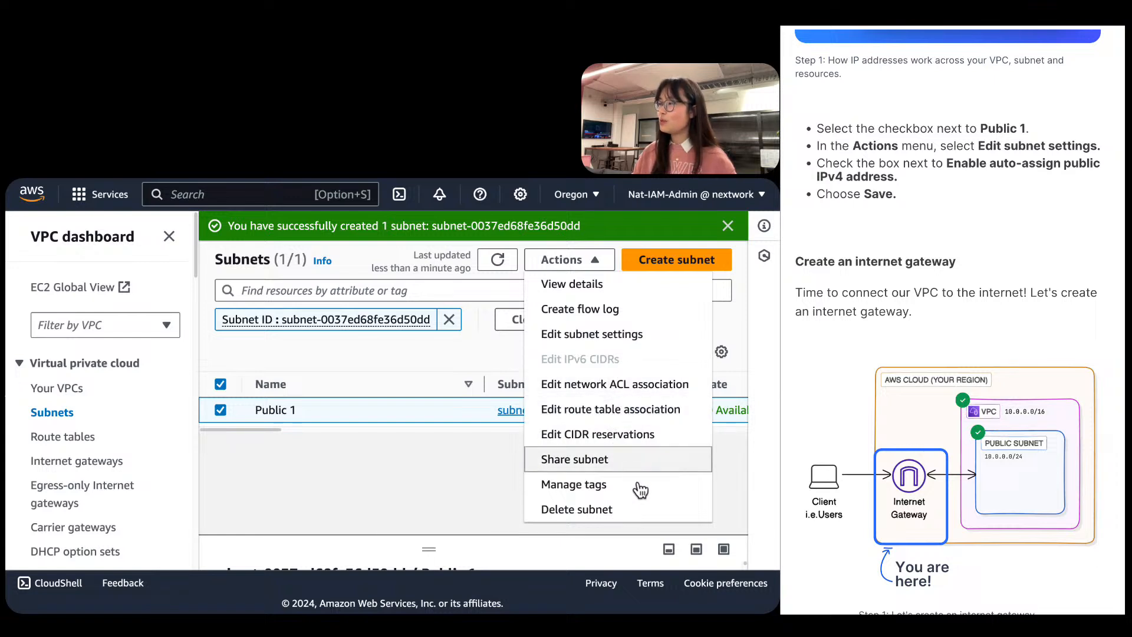
{"action": "left_click", "coordinate": [613, 342]}
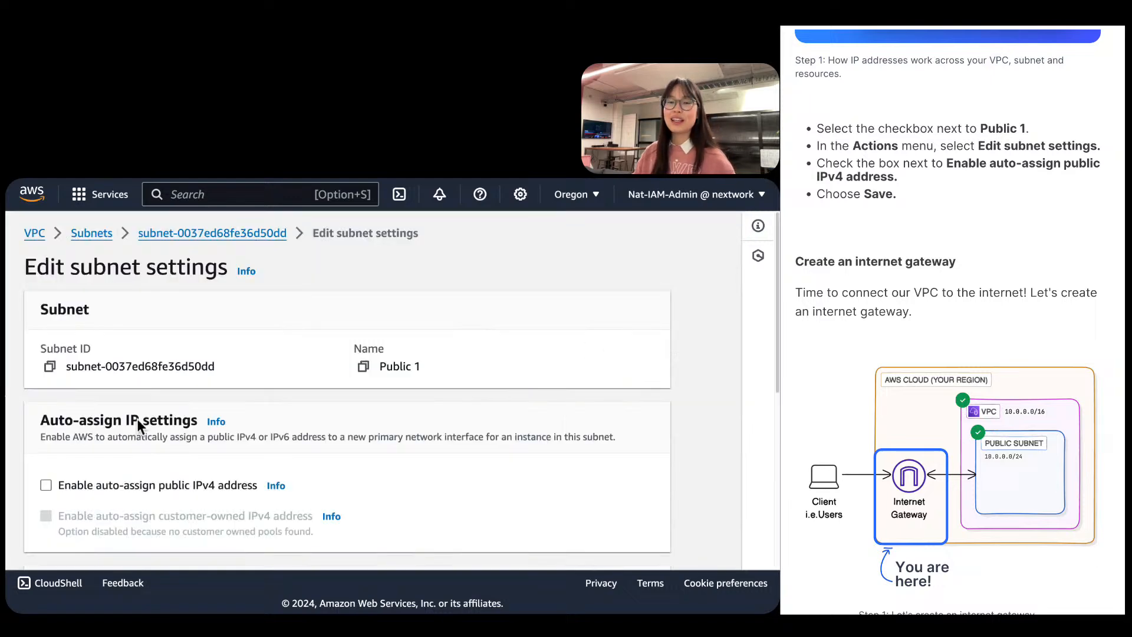
{"action": "scroll", "coordinate": [129, 433], "scroll_direction": "down", "scroll_amount": 1}
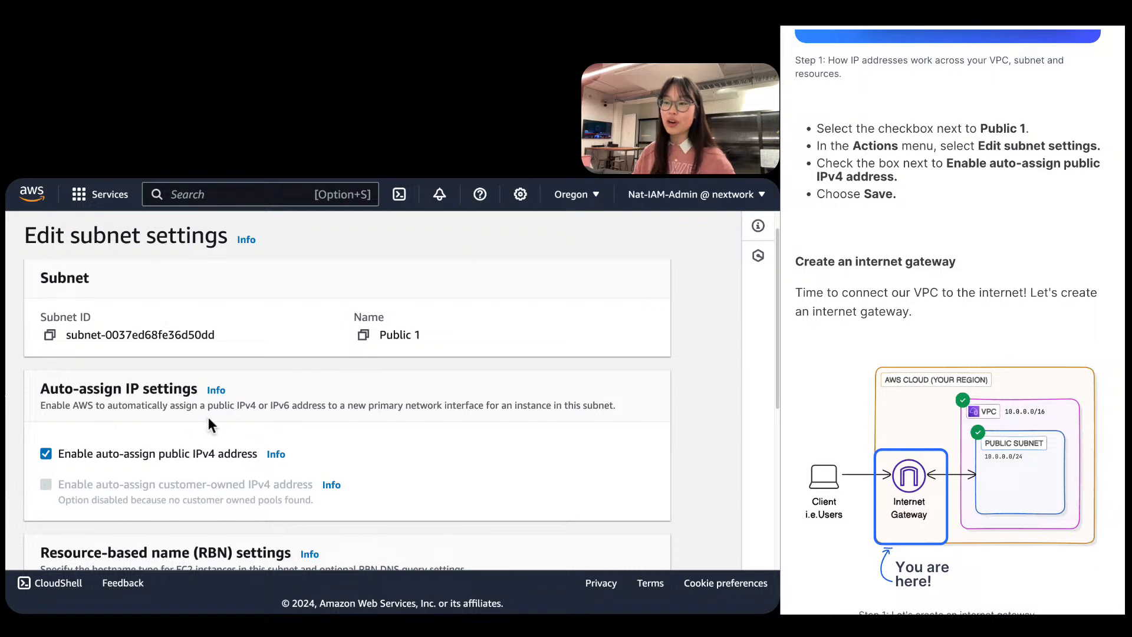
{"action": "scroll", "coordinate": [274, 375], "scroll_direction": "down", "scroll_amount": 5}
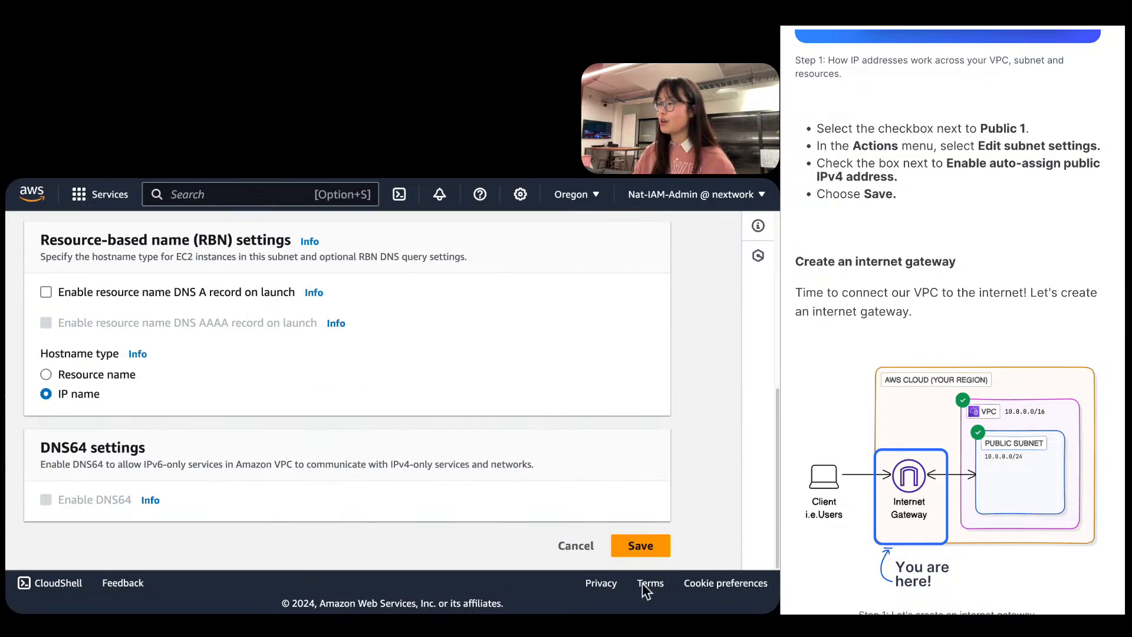
{"action": "left_click", "coordinate": [645, 545]}
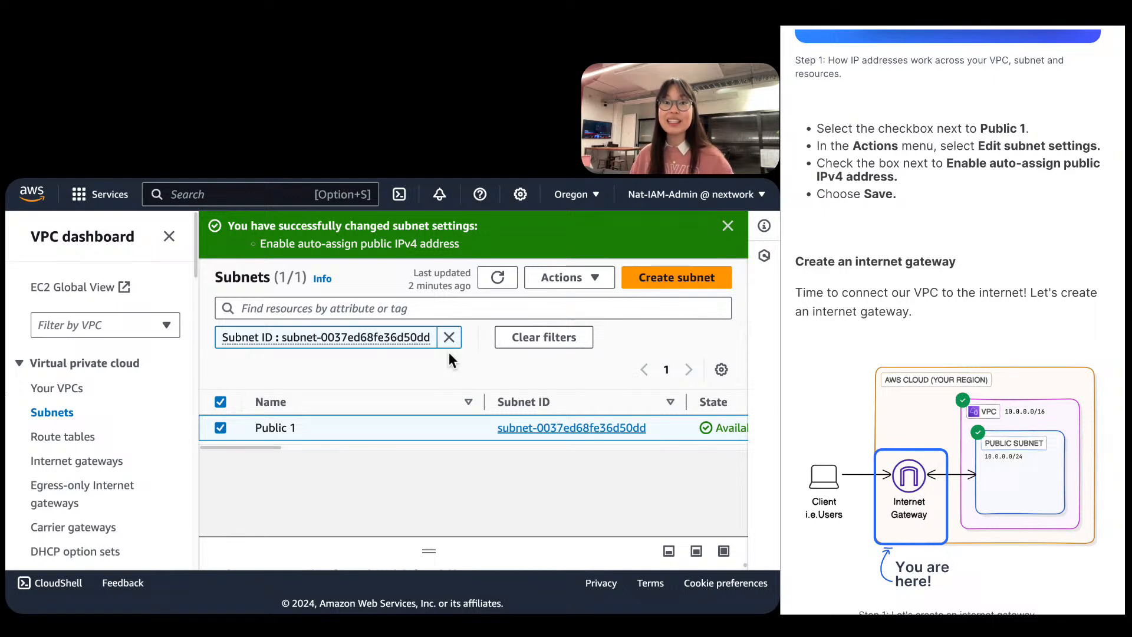
Read the guide's section on creating an internet gateway, including its diagram and the instructions for attaching it to the VPC.
{"action": "scroll", "coordinate": [1088, 395], "scroll_direction": "down", "scroll_amount": 3}
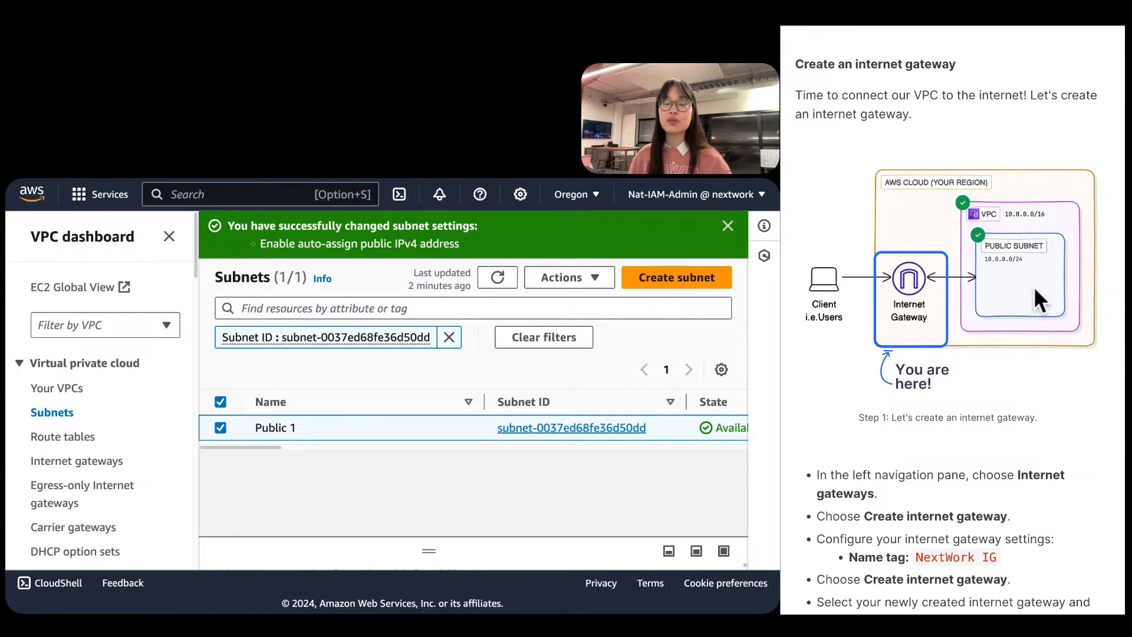
{"action": "scroll", "coordinate": [1034, 286], "scroll_direction": "up", "scroll_amount": 5}
{"action": "scroll", "coordinate": [1034, 286], "scroll_direction": "down", "scroll_amount": 4}
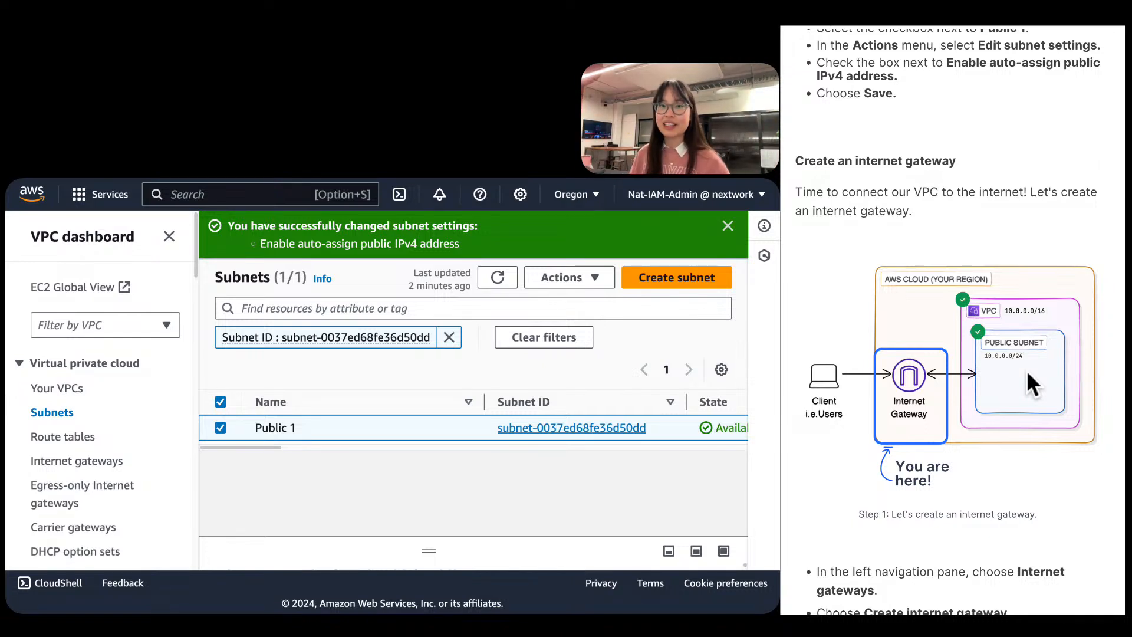
{"action": "scroll", "coordinate": [1027, 370], "scroll_direction": "down", "scroll_amount": 3}
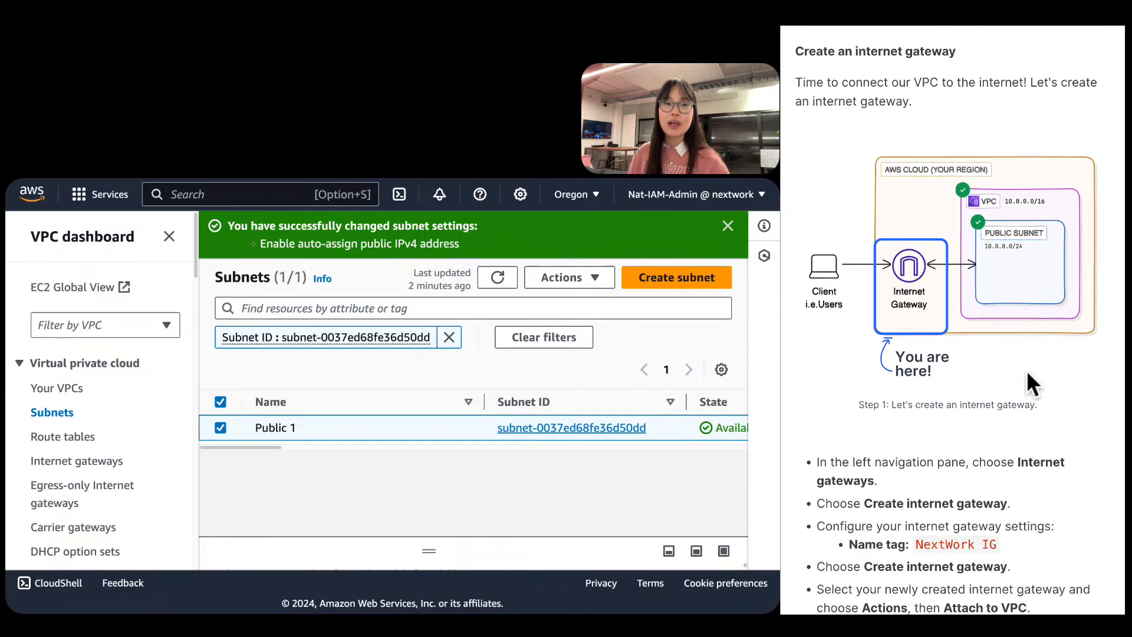
{"action": "scroll", "coordinate": [1027, 370], "scroll_direction": "down", "scroll_amount": 3}
{"action": "scroll", "coordinate": [1027, 371], "scroll_direction": "down", "scroll_amount": 2}
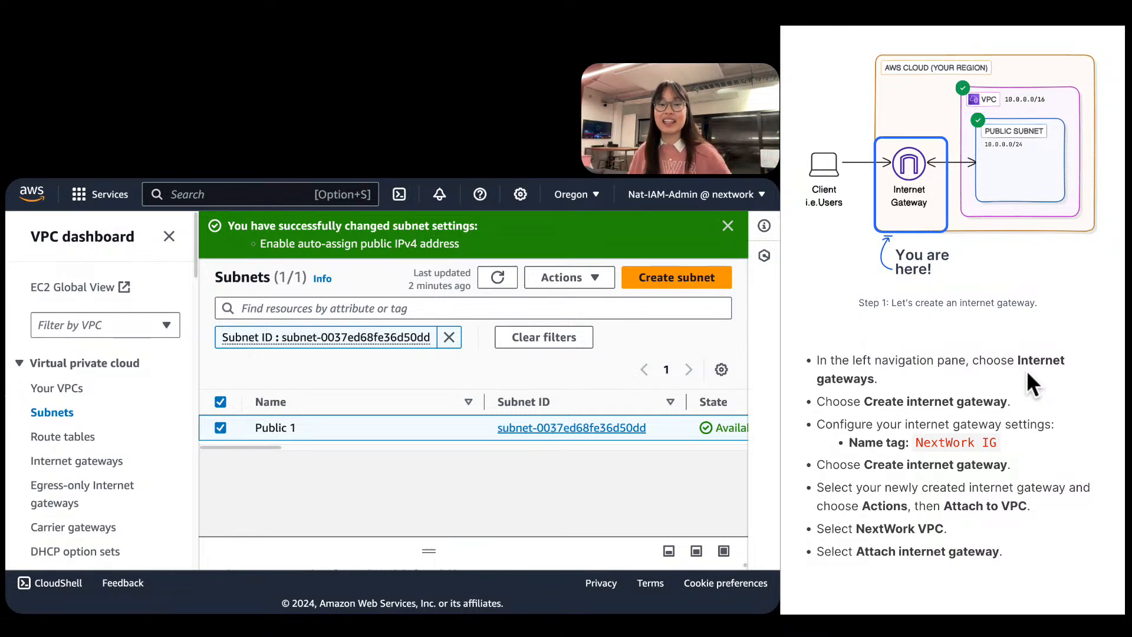
{"action": "scroll", "coordinate": [1027, 373], "scroll_direction": "down", "scroll_amount": 2}
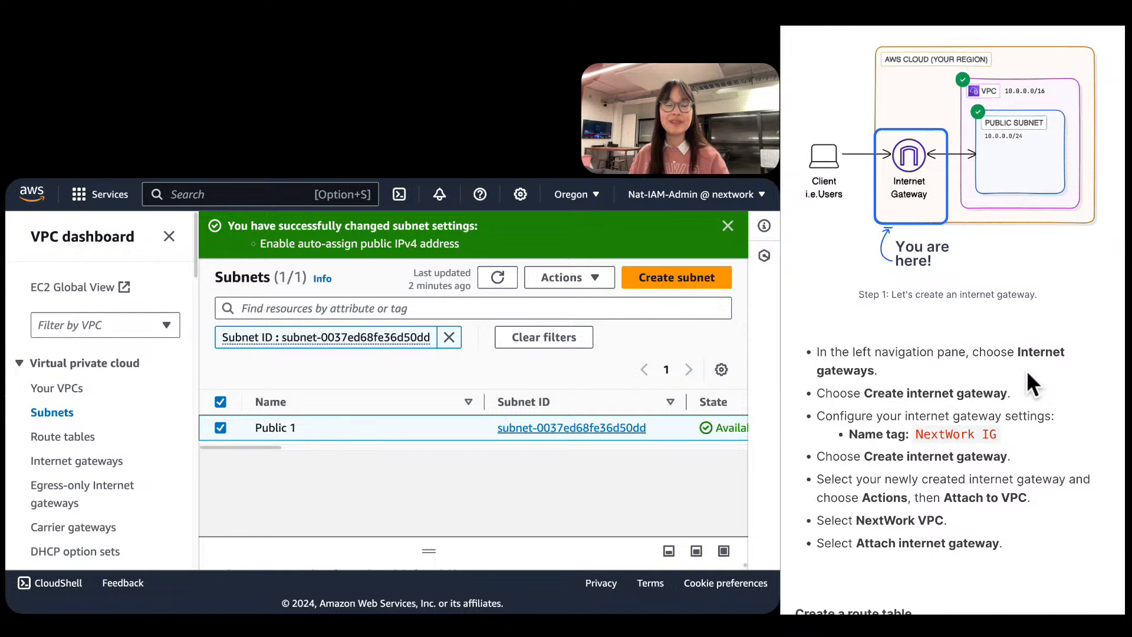
{"action": "scroll", "coordinate": [1027, 383], "scroll_direction": "down", "scroll_amount": 1}
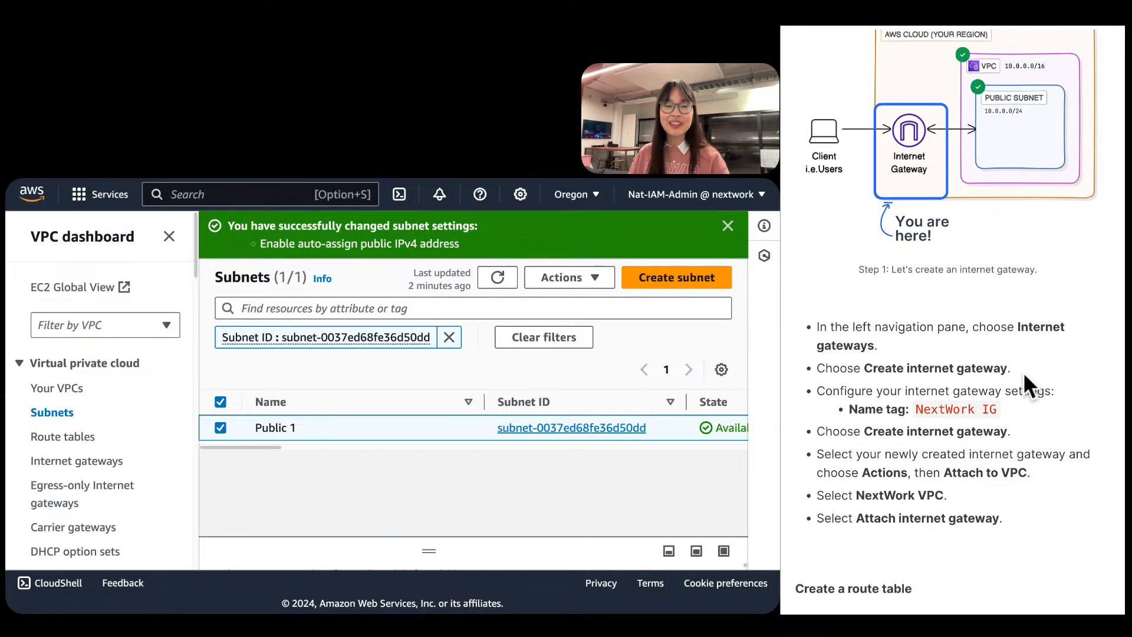
Create an internet gateway with the name tag NextWork IG.
{"action": "scroll", "coordinate": [53, 418], "scroll_direction": "down", "scroll_amount": 3}
{"action": "left_click", "coordinate": [71, 315]}
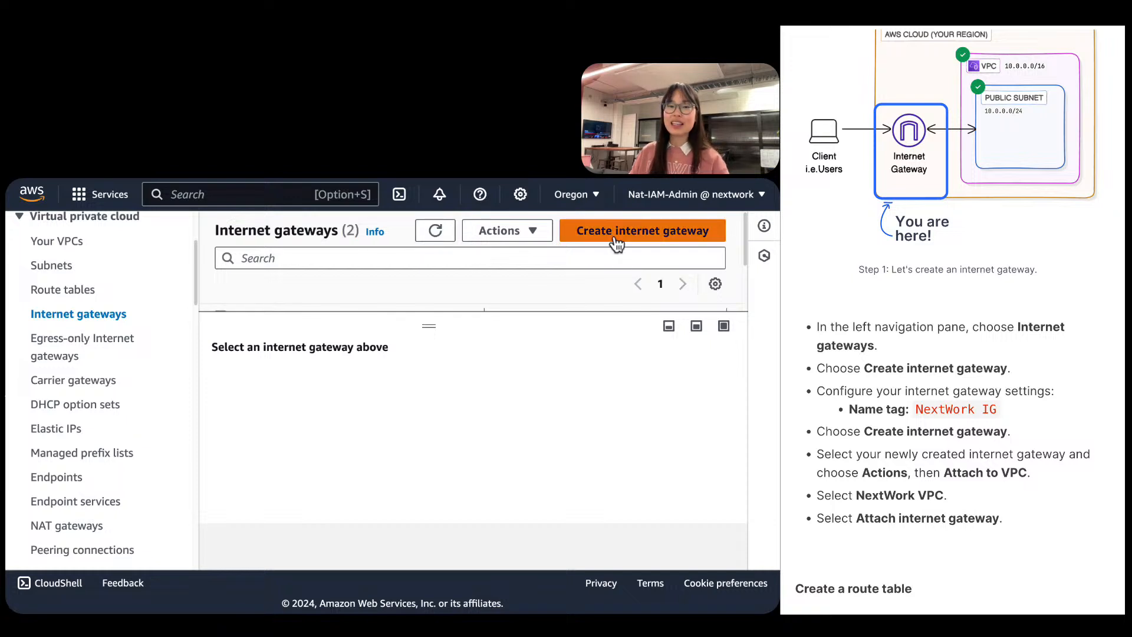
{"action": "left_click", "coordinate": [616, 242]}
{"action": "left_click", "coordinate": [277, 422]}
{"action": "type", "text": "Nexw"}
{"action": "key", "text": "BackSpace"}
{"action": "key", "text": "BackSpace"}
{"action": "key", "text": "BackSpace"}
{"action": "type", "text": "extWork IG"}
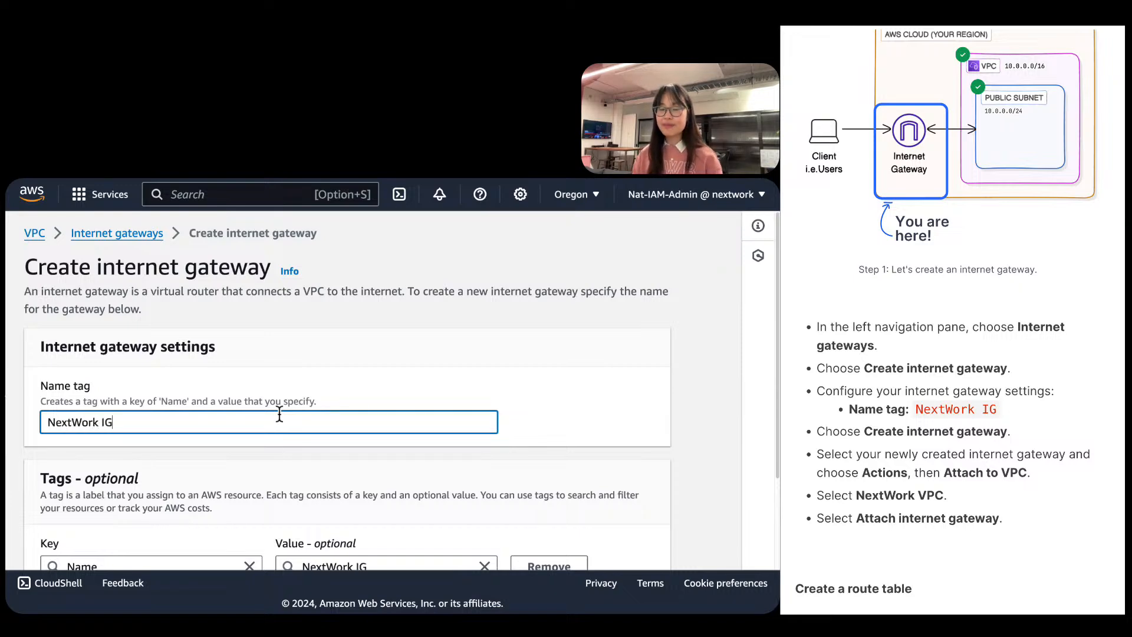
{"action": "scroll", "coordinate": [465, 369], "scroll_direction": "down", "scroll_amount": 2}
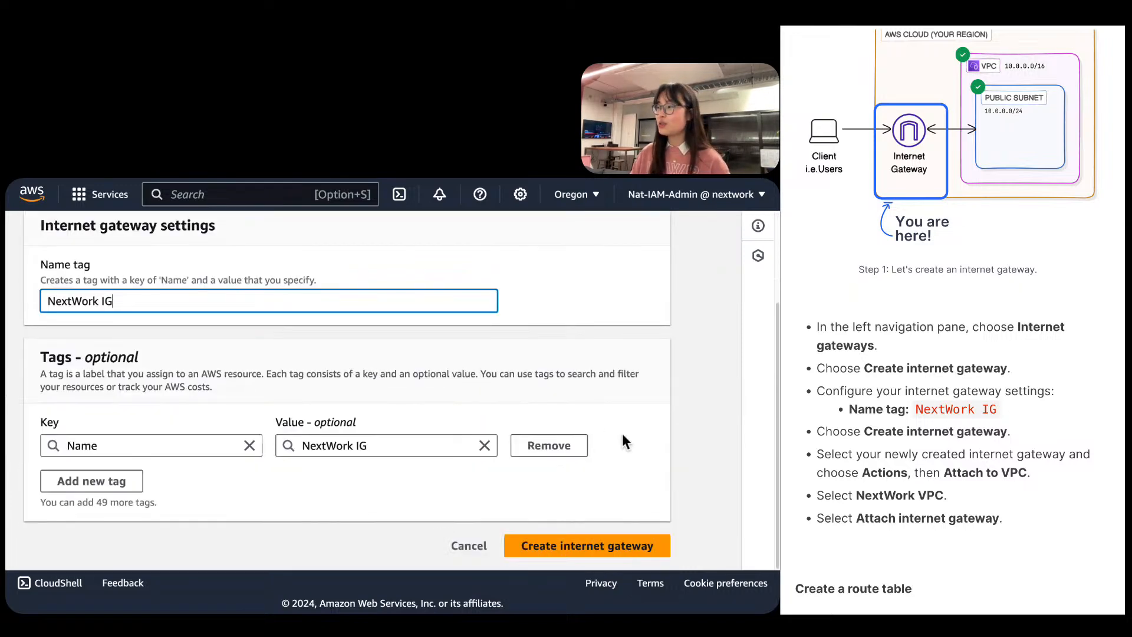
{"action": "left_click", "coordinate": [559, 546]}
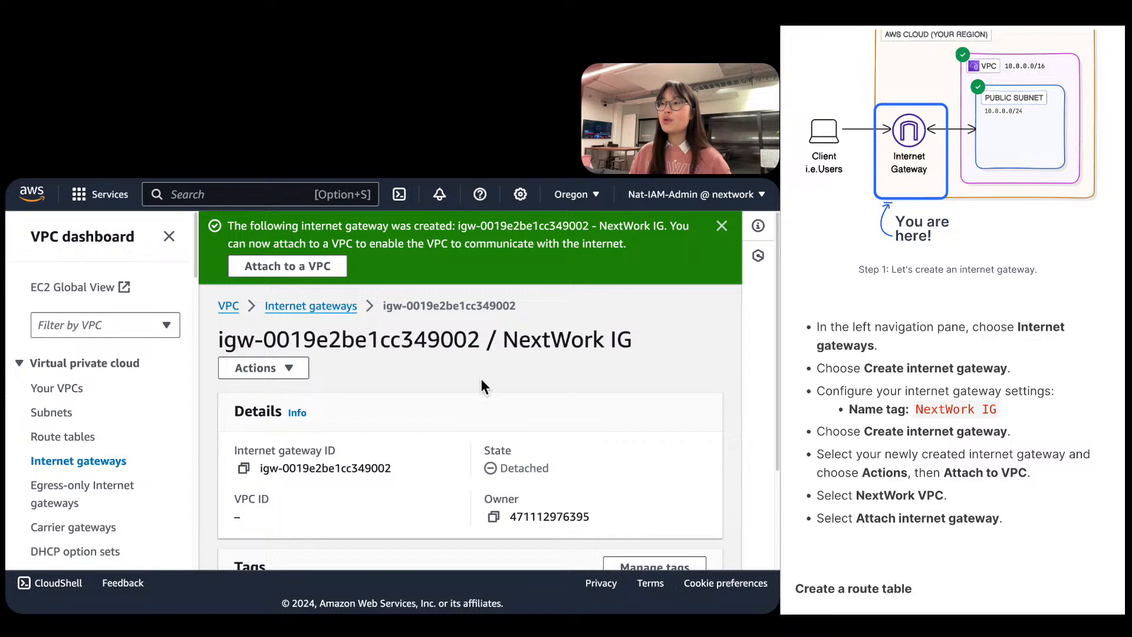
Attach the NextWork IG internet gateway to NextWork VPC.
{"action": "scroll", "coordinate": [483, 386], "scroll_direction": "down", "scroll_amount": 1}
{"action": "scroll", "coordinate": [484, 386], "scroll_direction": "up", "scroll_amount": 1}
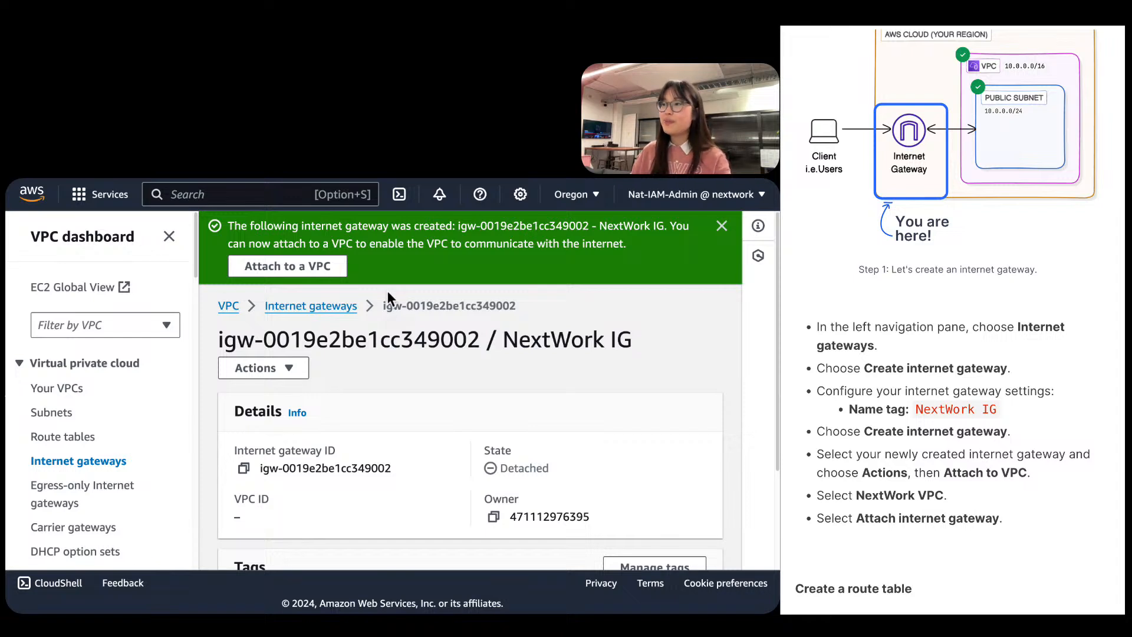
{"action": "scroll", "coordinate": [395, 306], "scroll_direction": "down", "scroll_amount": 1}
{"action": "left_click", "coordinate": [285, 334]}
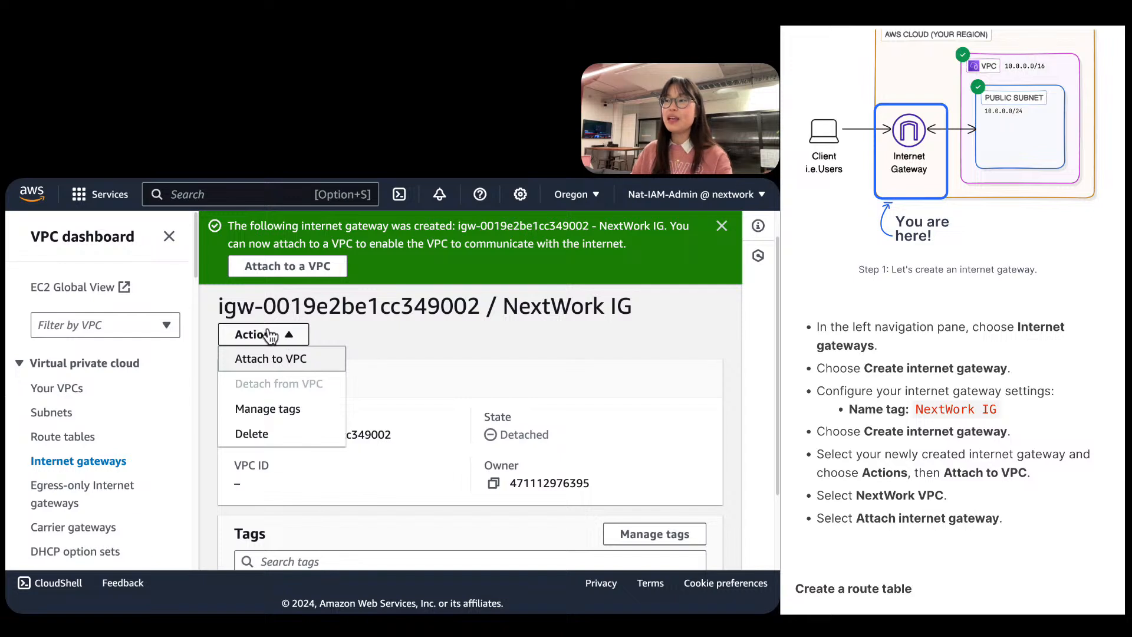
{"action": "scroll", "coordinate": [286, 337], "scroll_direction": "up", "scroll_amount": 1}
{"action": "left_click", "coordinate": [360, 339]}
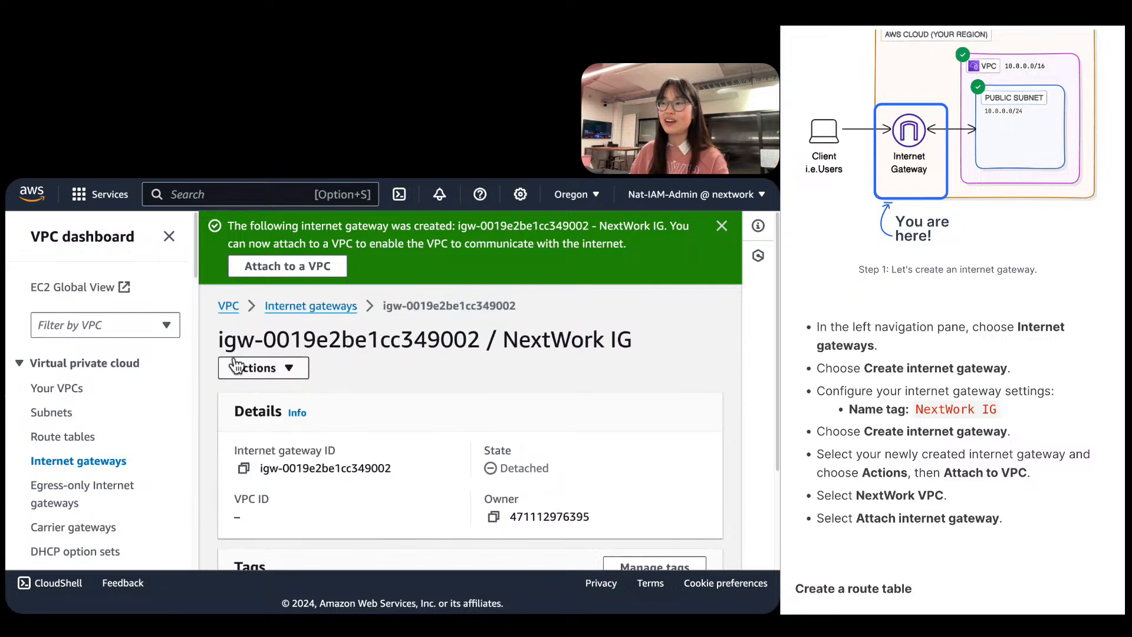
{"action": "left_click", "coordinate": [271, 371]}
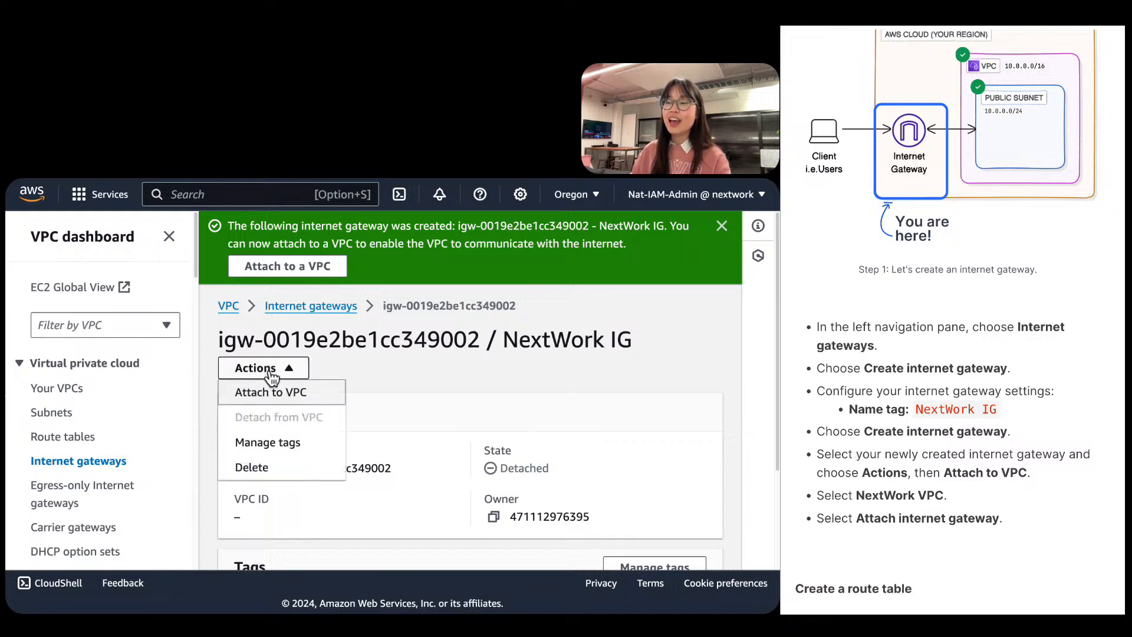
{"action": "left_click", "coordinate": [270, 391]}
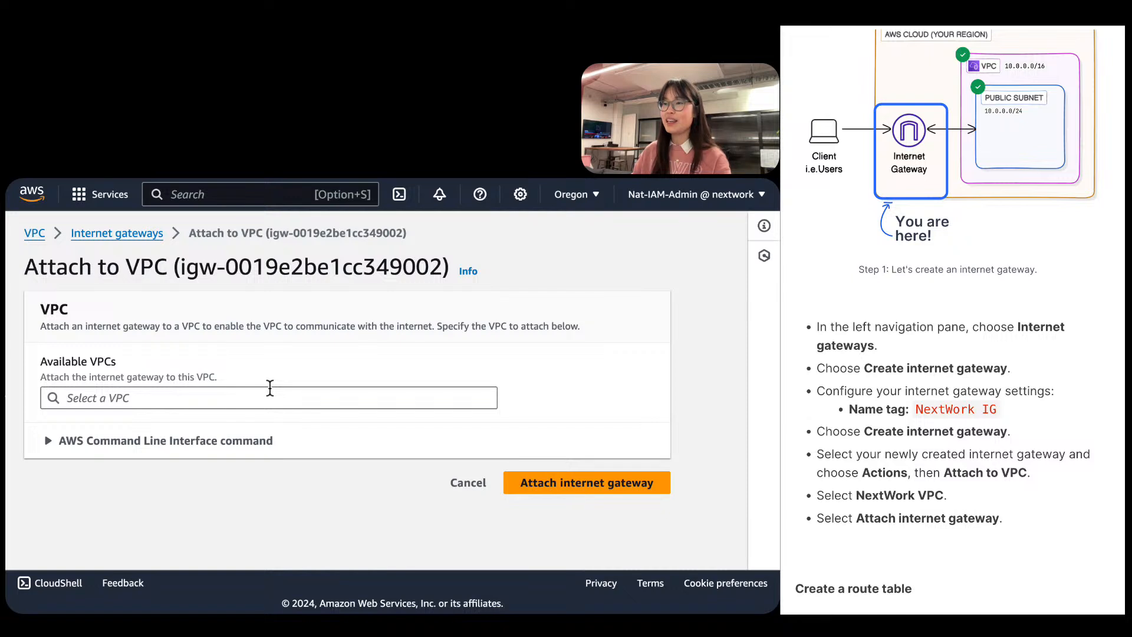
{"action": "left_click", "coordinate": [247, 392]}
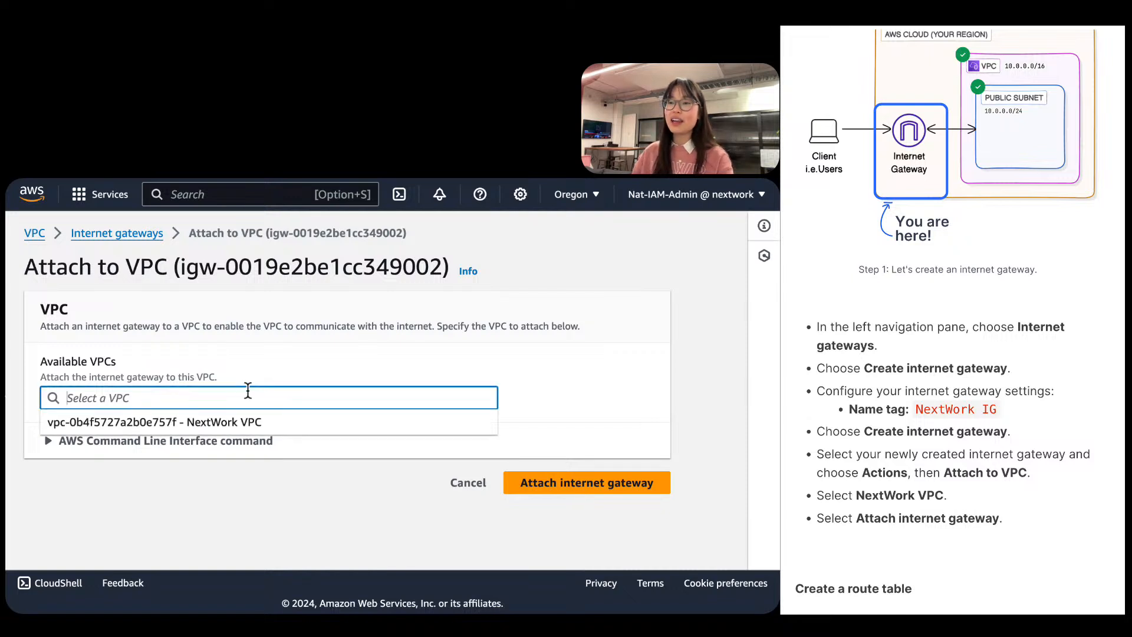
{"action": "left_click", "coordinate": [220, 421]}
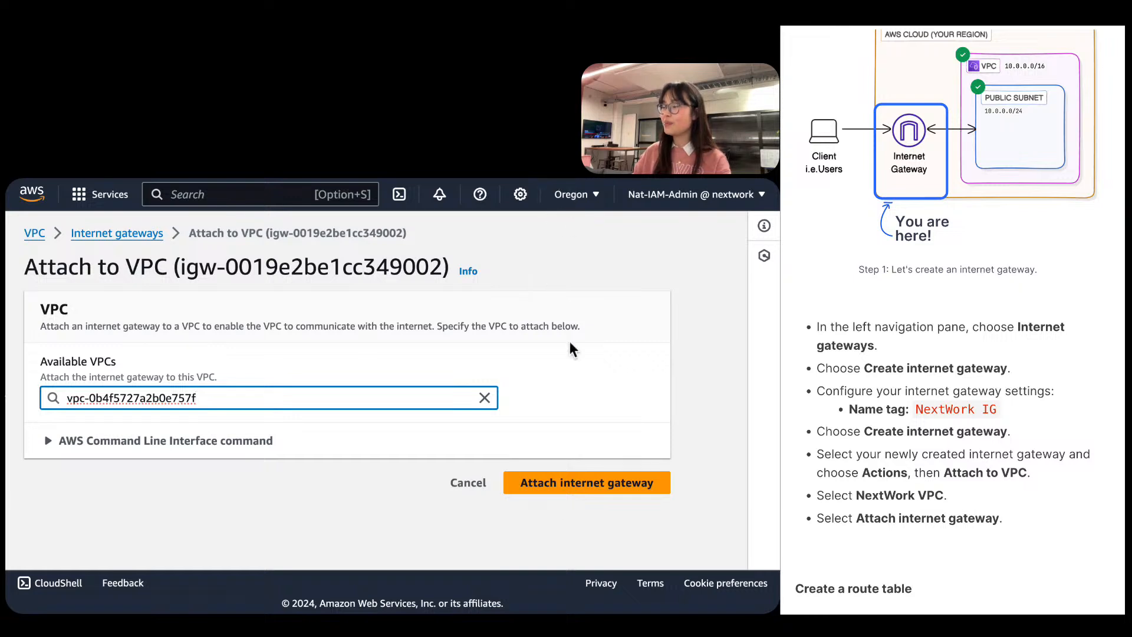
{"action": "left_click", "coordinate": [575, 490]}
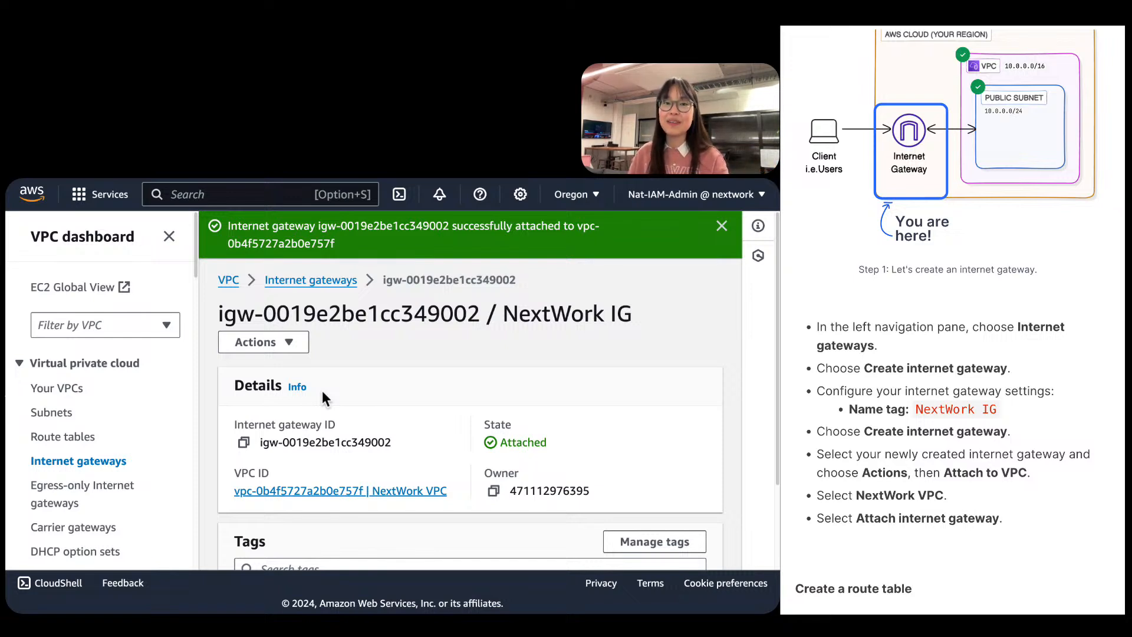
Review the guide's internet gateway diagram and read the introduction to its route table section.
{"action": "scroll", "coordinate": [1001, 294], "scroll_direction": "up", "scroll_amount": 4}
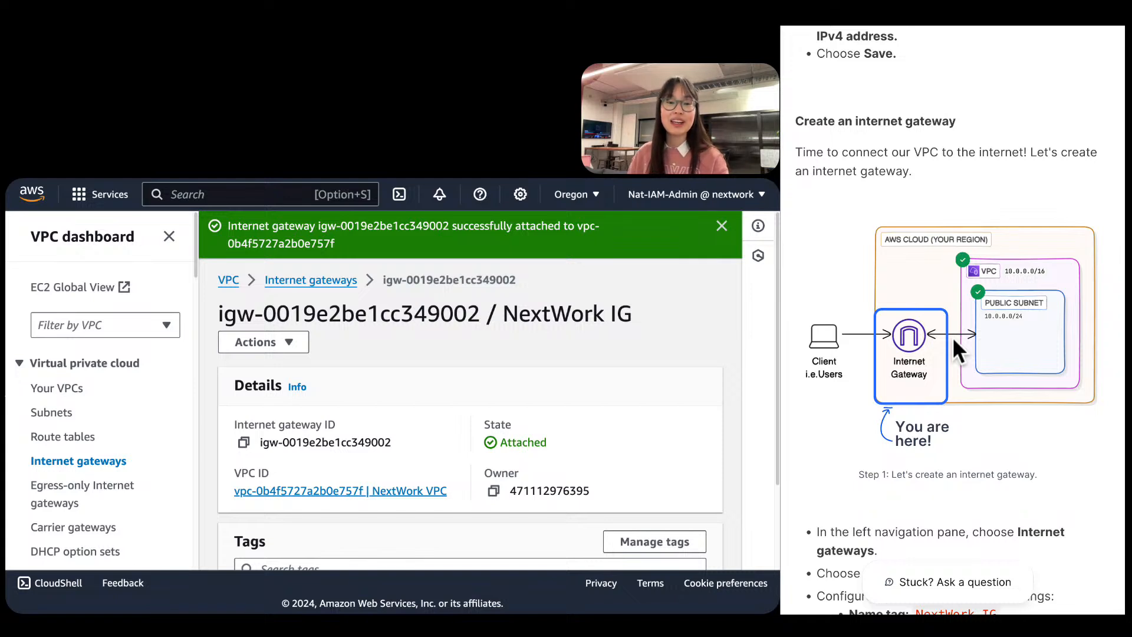
{"action": "scroll", "coordinate": [953, 337], "scroll_direction": "down", "scroll_amount": 1}
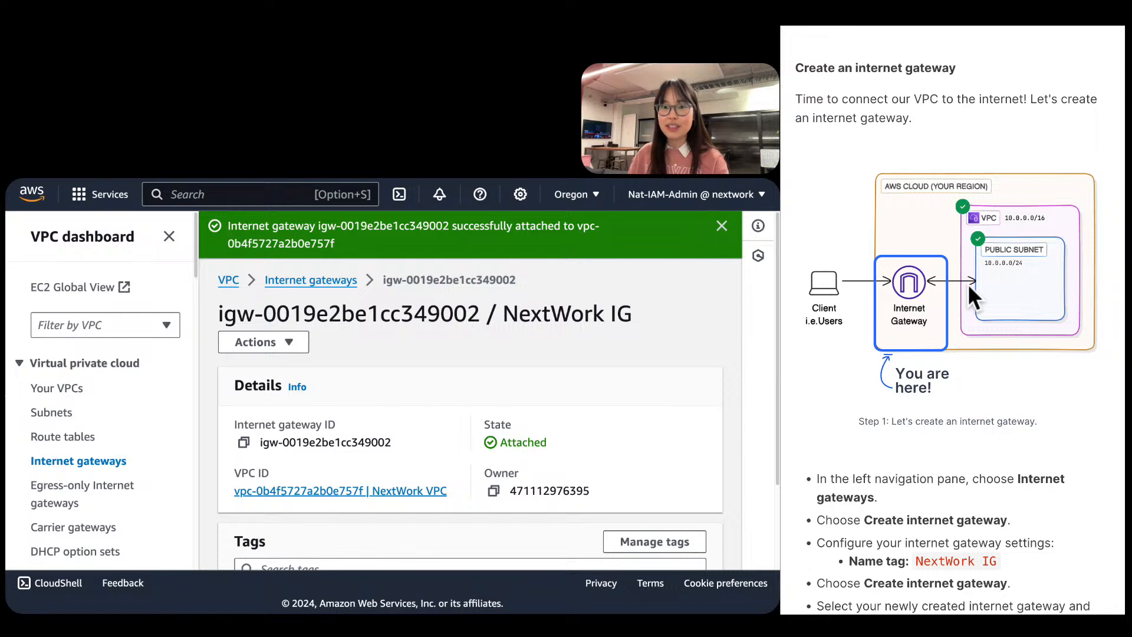
{"action": "scroll", "coordinate": [969, 288], "scroll_direction": "down", "scroll_amount": 1}
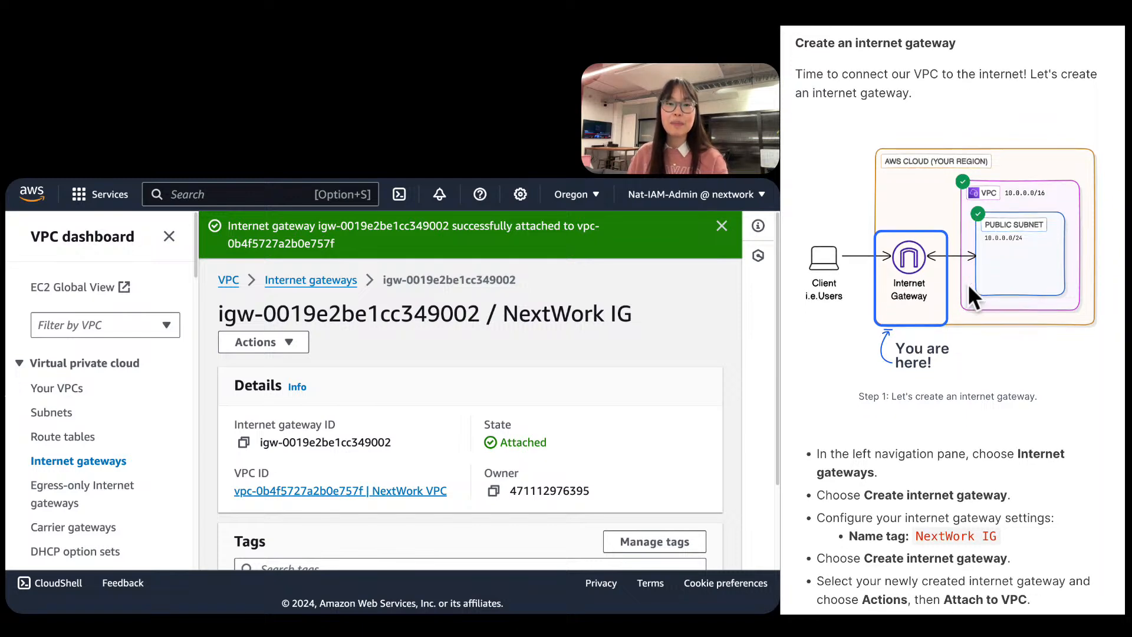
{"action": "scroll", "coordinate": [957, 263], "scroll_direction": "down", "scroll_amount": 10}
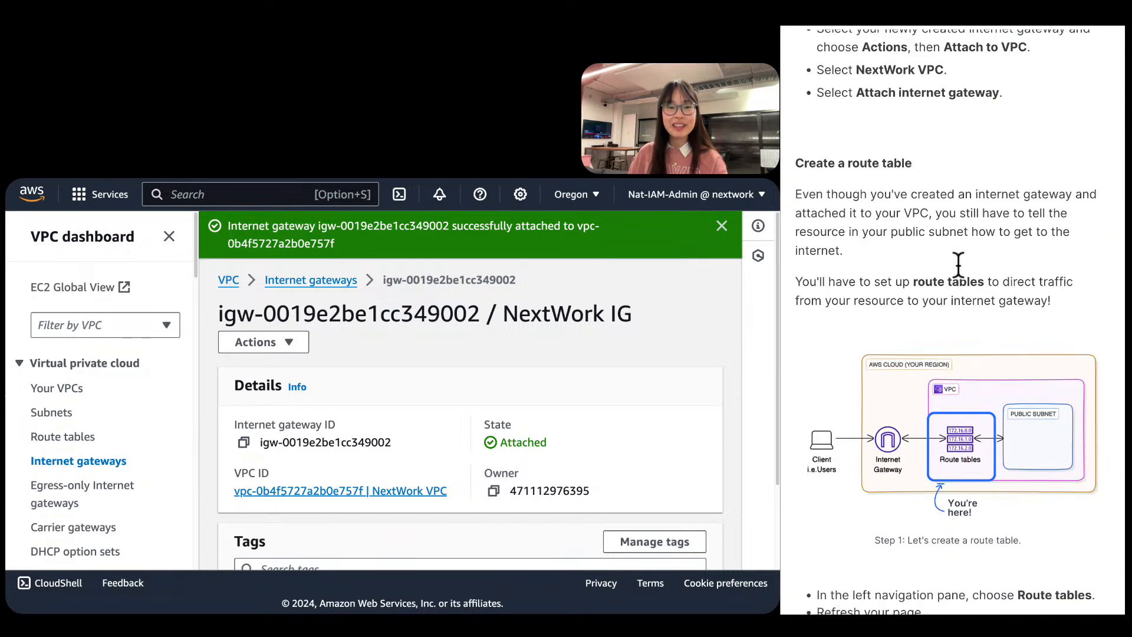
Open the VPC's route tables list, enlarge the list area, and refresh it.
{"action": "scroll", "coordinate": [957, 263], "scroll_direction": "up", "scroll_amount": 1}
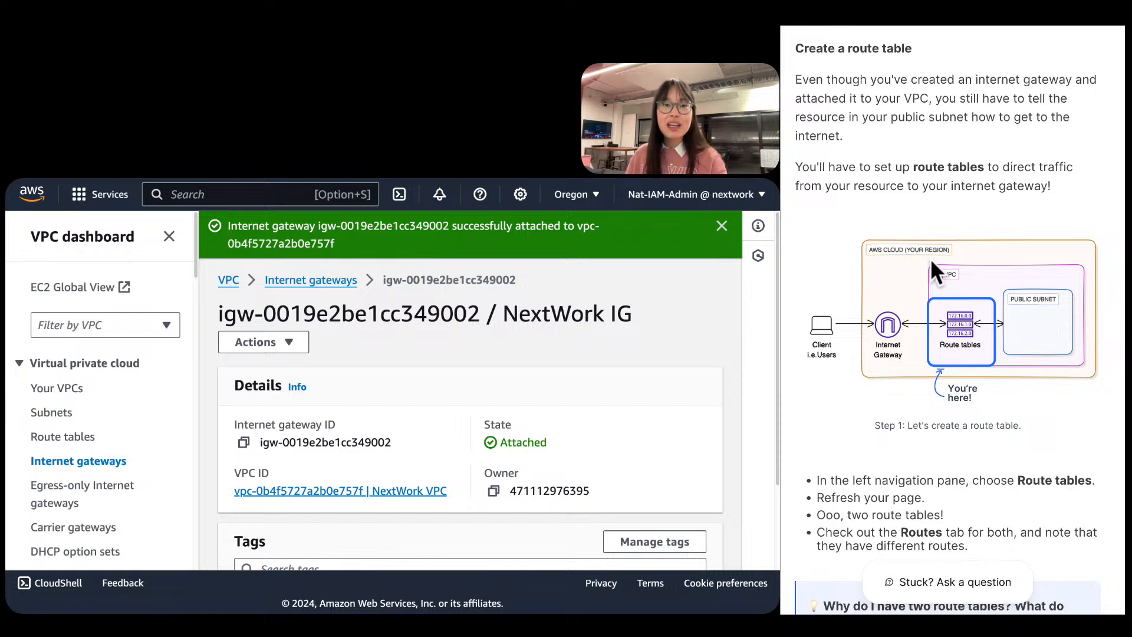
{"action": "scroll", "coordinate": [81, 409], "scroll_direction": "down", "scroll_amount": 2}
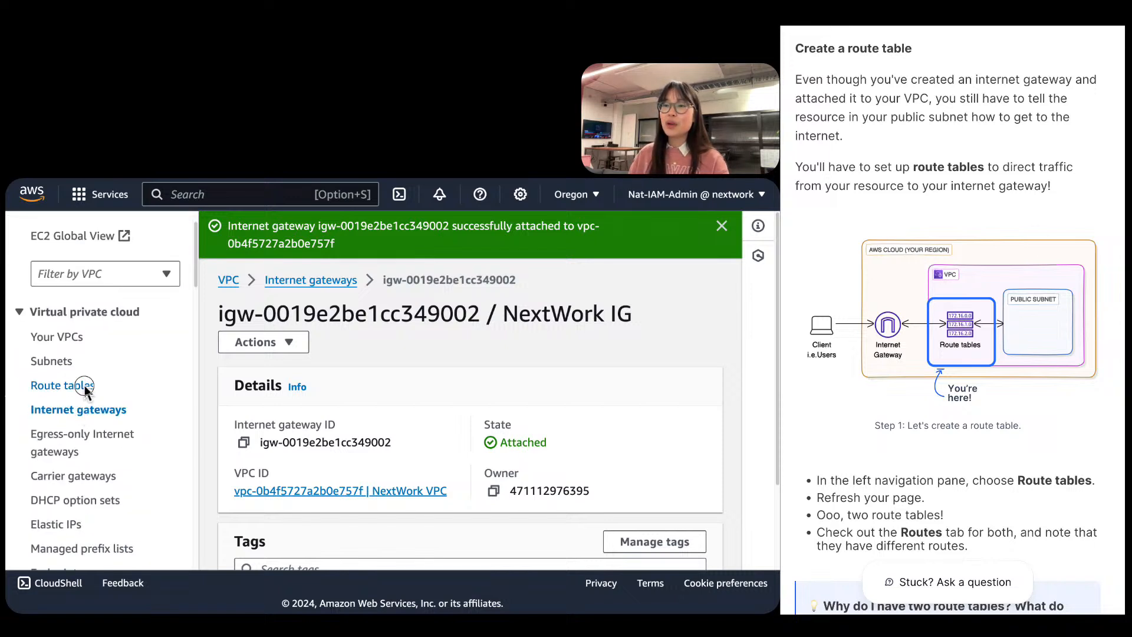
{"action": "left_click", "coordinate": [86, 386]}
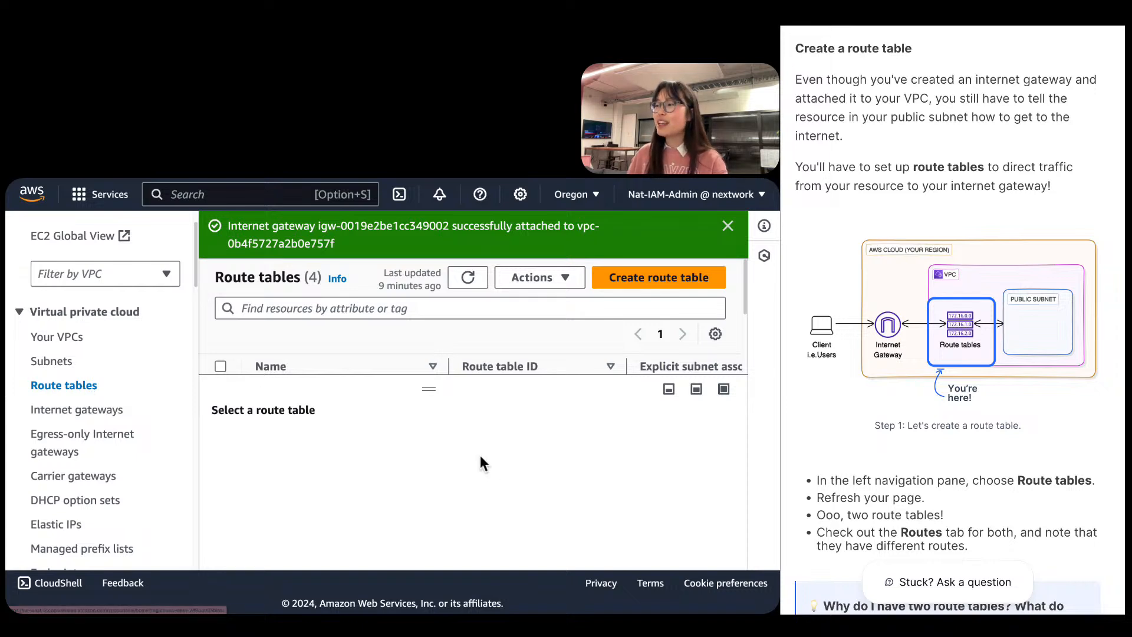
{"action": "left_click_drag", "start_coordinate": [424, 388], "coordinate": [446, 497]}
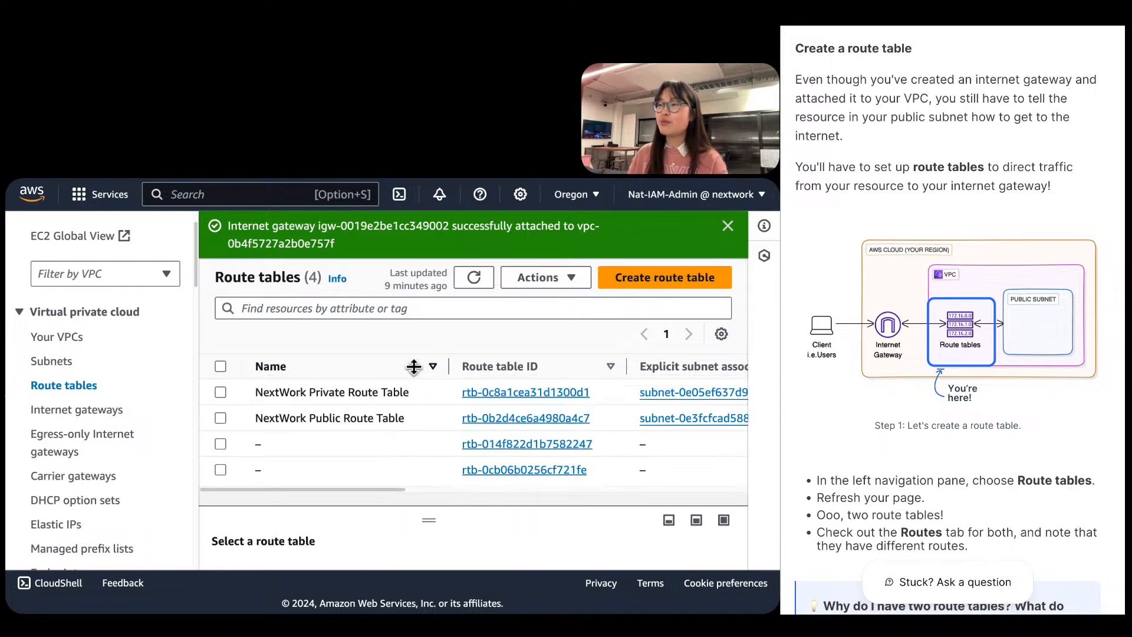
{"action": "left_click", "coordinate": [467, 278]}
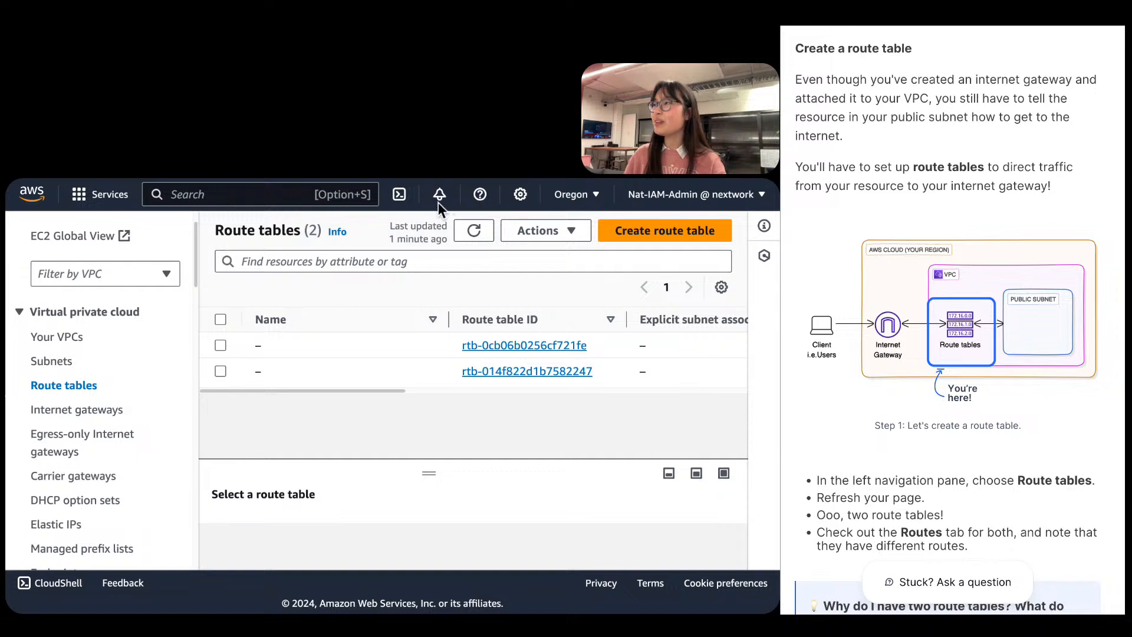
{"action": "left_click", "coordinate": [642, 242]}
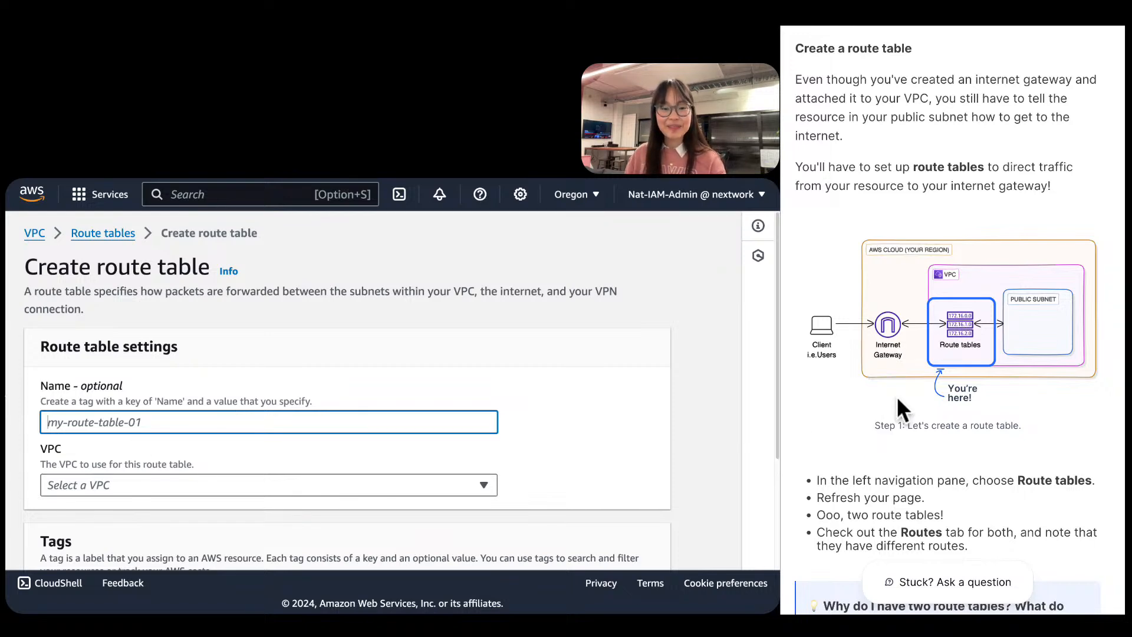
{"action": "scroll", "coordinate": [888, 405], "scroll_direction": "down", "scroll_amount": 3}
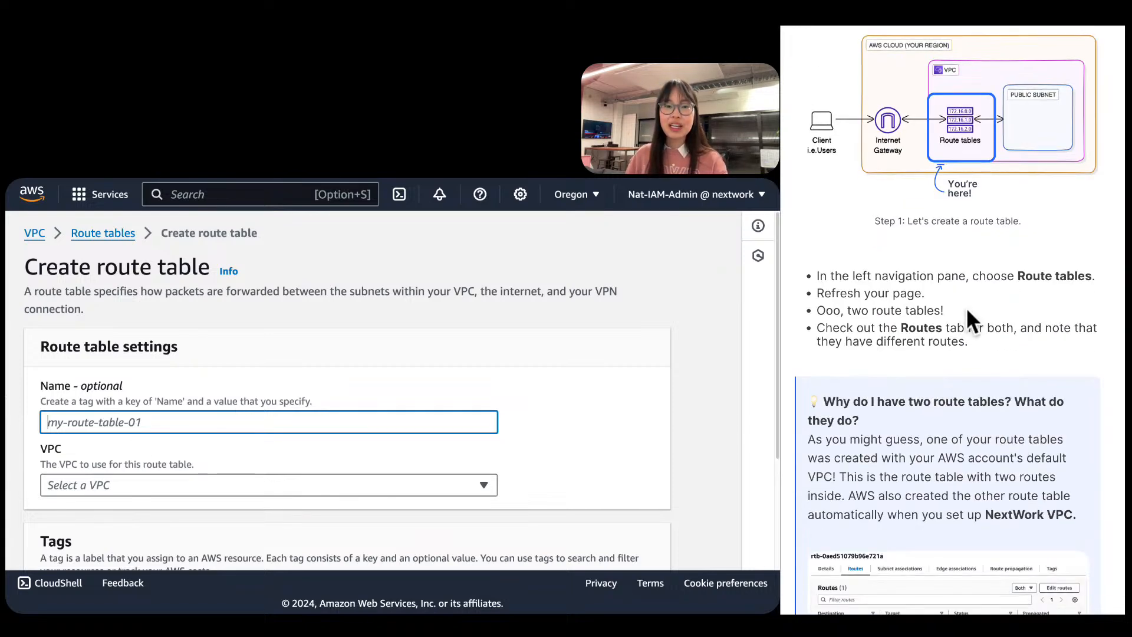
{"action": "scroll", "coordinate": [991, 300], "scroll_direction": "down", "scroll_amount": 7}
{"action": "scroll", "coordinate": [992, 300], "scroll_direction": "down", "scroll_amount": 2}
{"action": "left_click", "coordinate": [905, 312]}
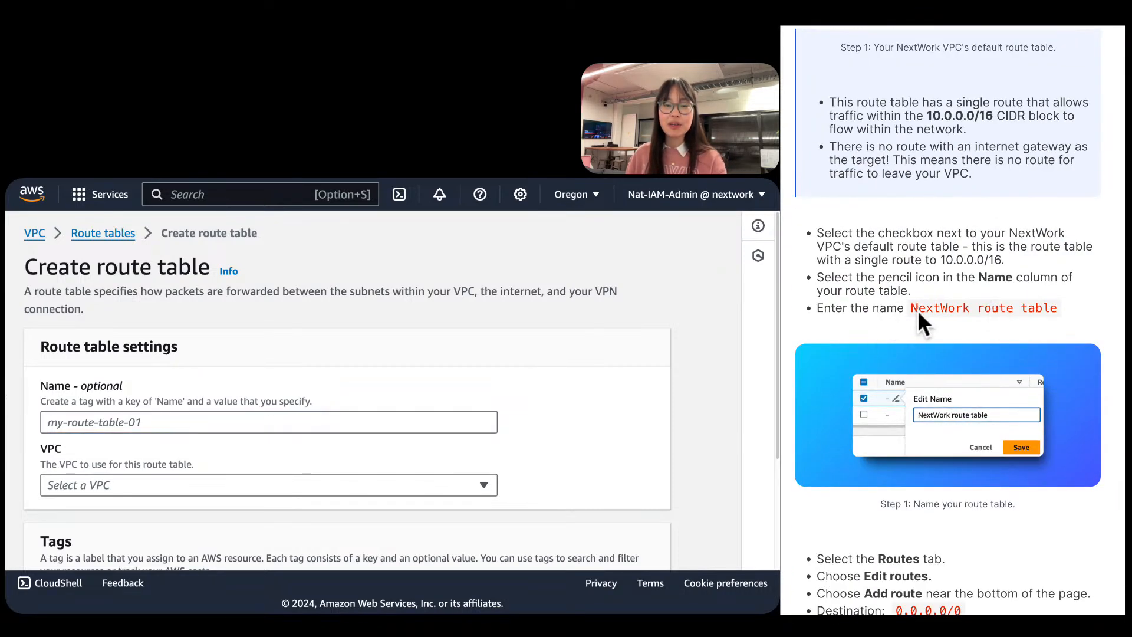
{"action": "left_click", "coordinate": [127, 275]}
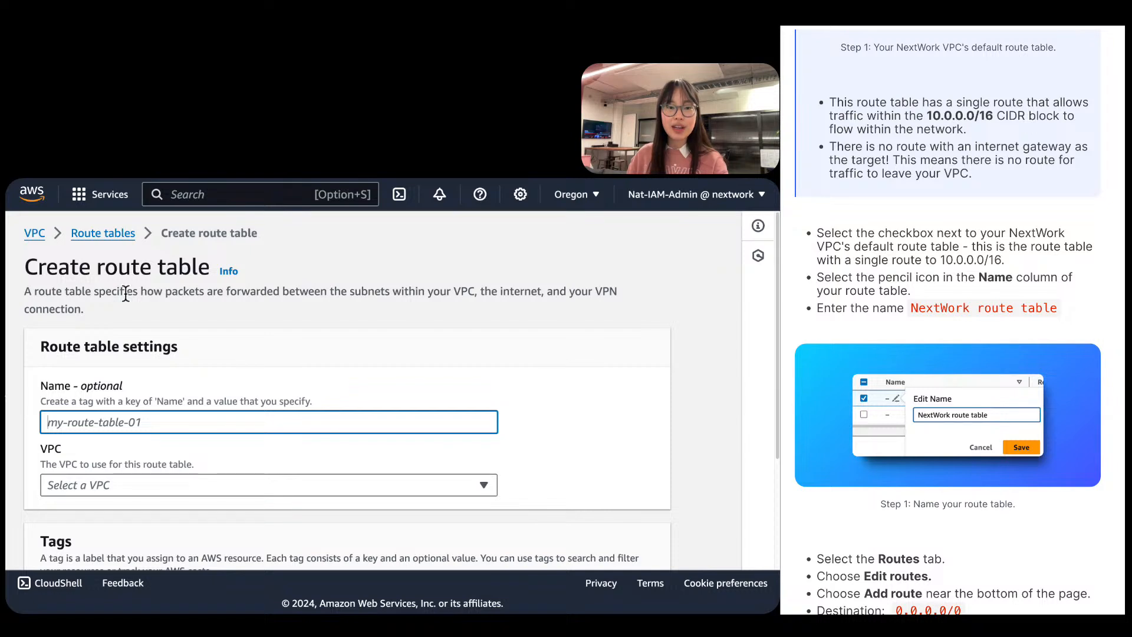
{"action": "left_click", "coordinate": [120, 234]}
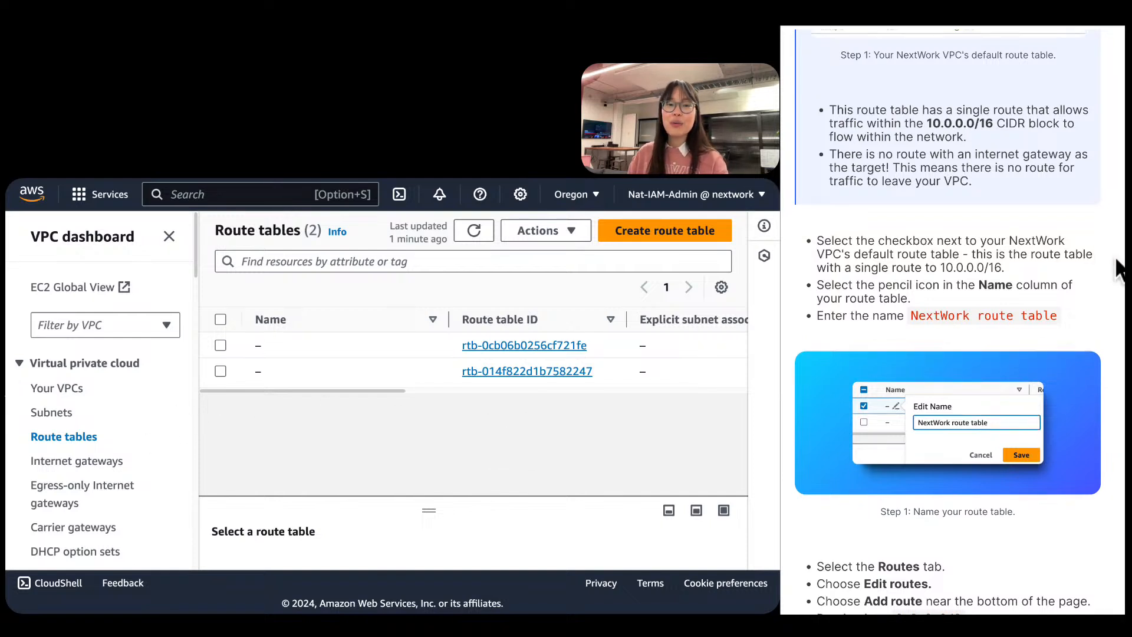
Refresh the route tables list and display the routes of route table rtb-014f822d1b7582247.
{"action": "left_click", "coordinate": [474, 230]}
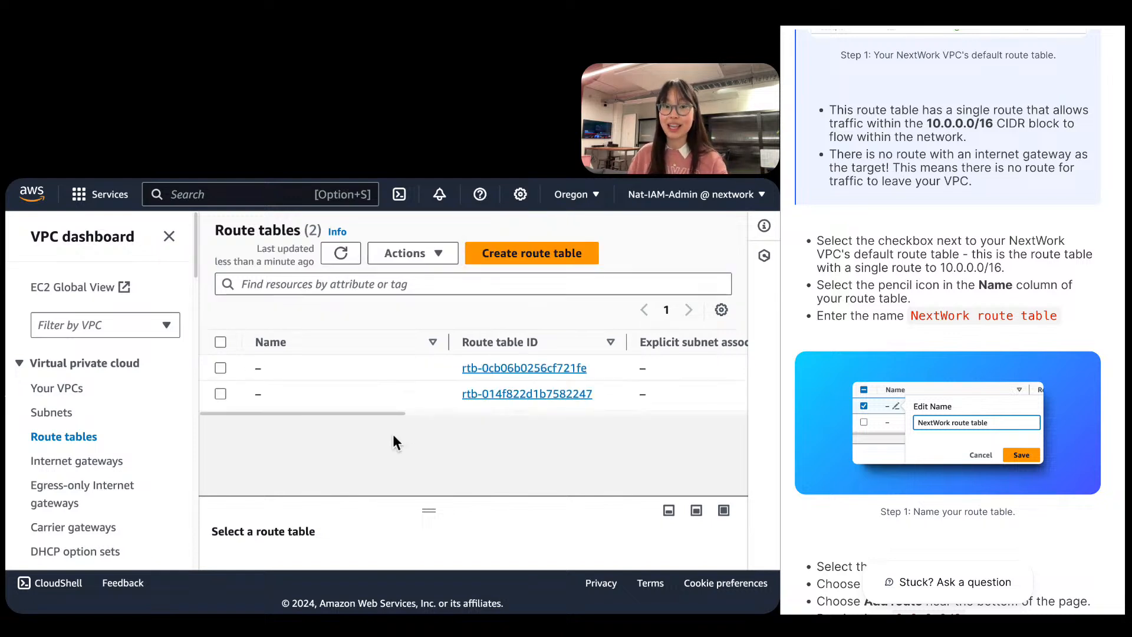
{"action": "mouse_move", "coordinate": [388, 413]}
{"action": "left_mouse_down"}
{"action": "mouse_move", "coordinate": [602, 413]}
{"action": "mouse_move", "coordinate": [387, 418]}
{"action": "left_mouse_up"}
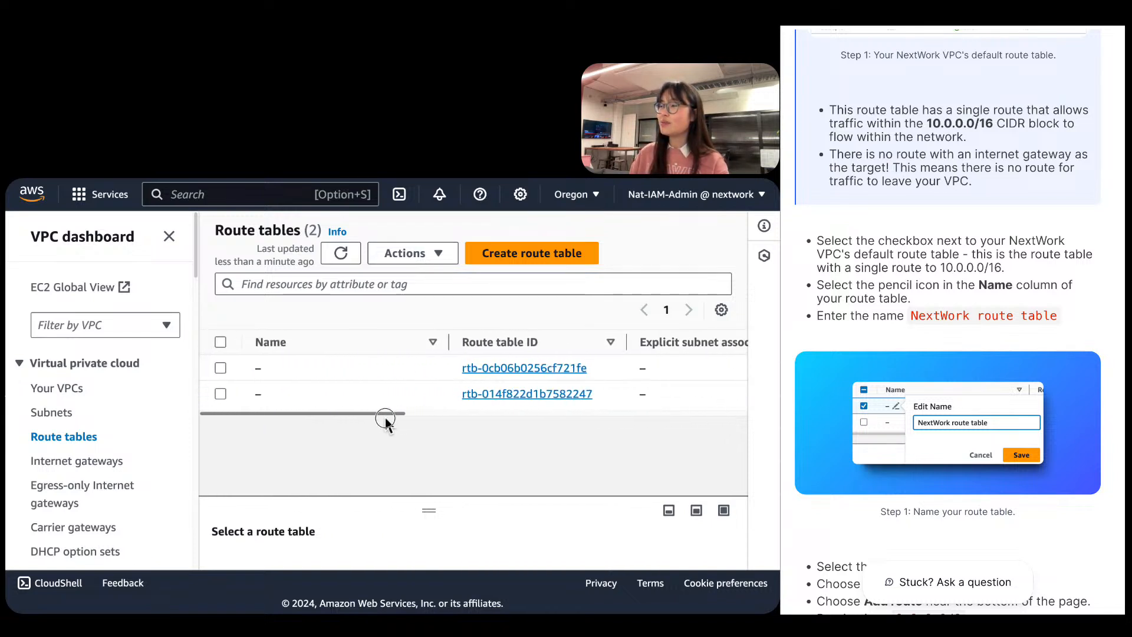
{"action": "left_click", "coordinate": [309, 373]}
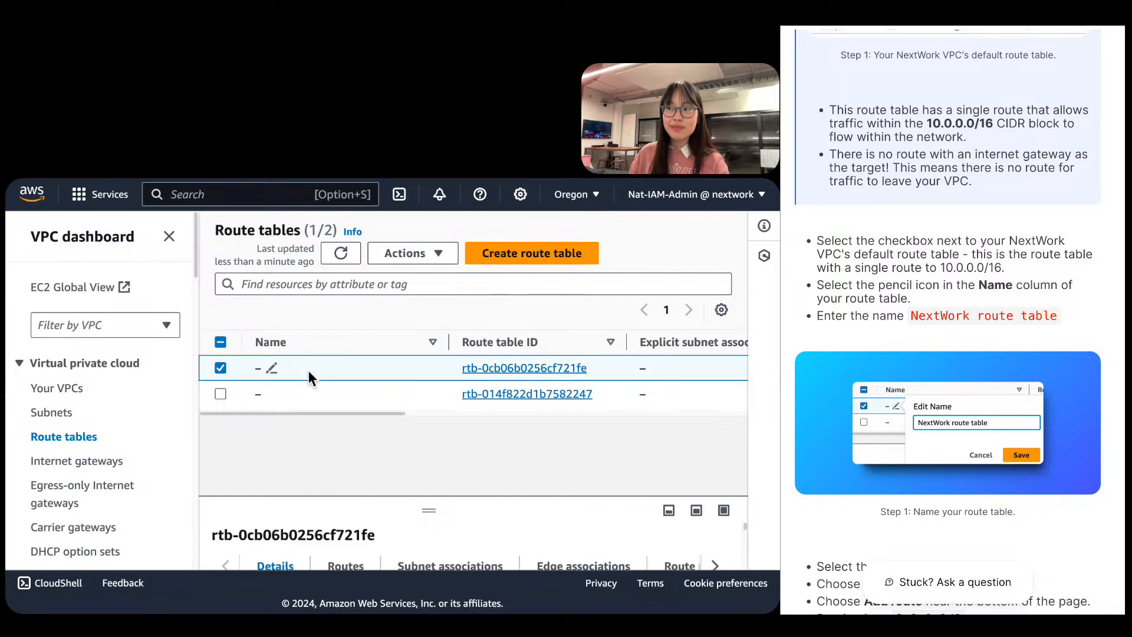
{"action": "left_click", "coordinate": [405, 396]}
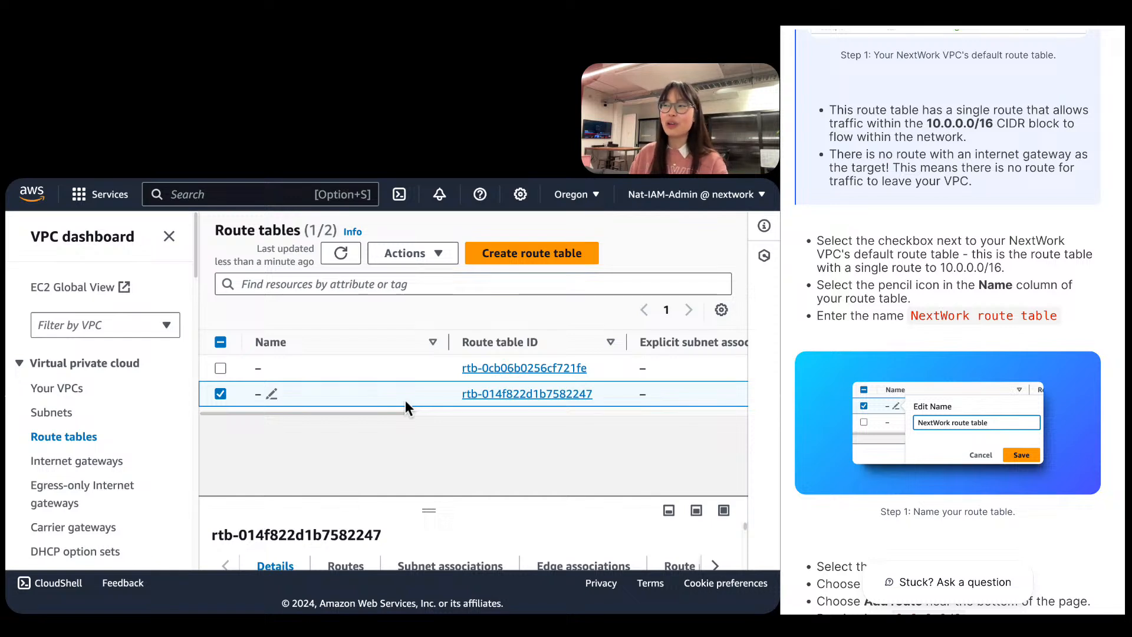
{"action": "left_click_drag", "start_coordinate": [428, 510], "coordinate": [436, 502]}
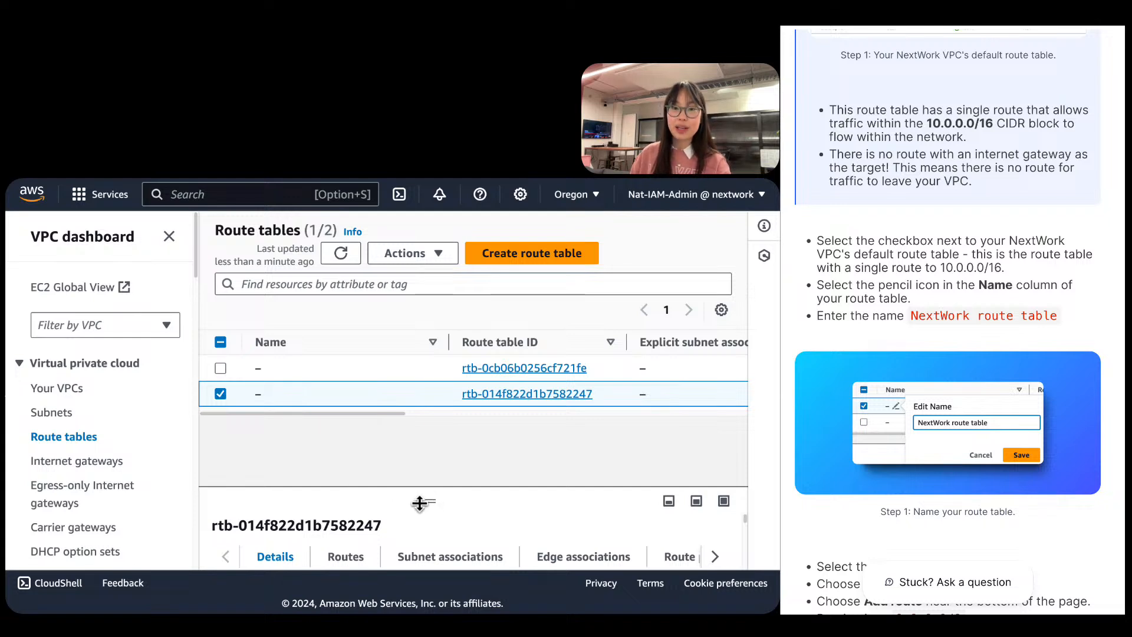
{"action": "left_click_drag", "start_coordinate": [419, 503], "coordinate": [446, 341]}
{"action": "left_click", "coordinate": [353, 389]}
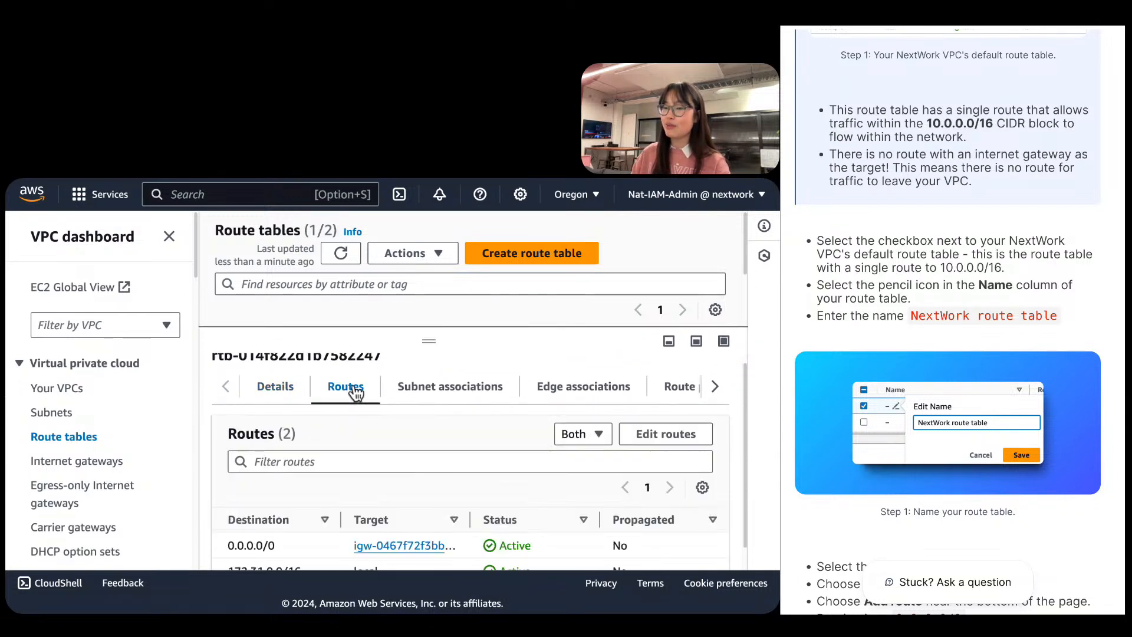
{"action": "scroll", "coordinate": [434, 452], "scroll_direction": "down", "scroll_amount": 2}
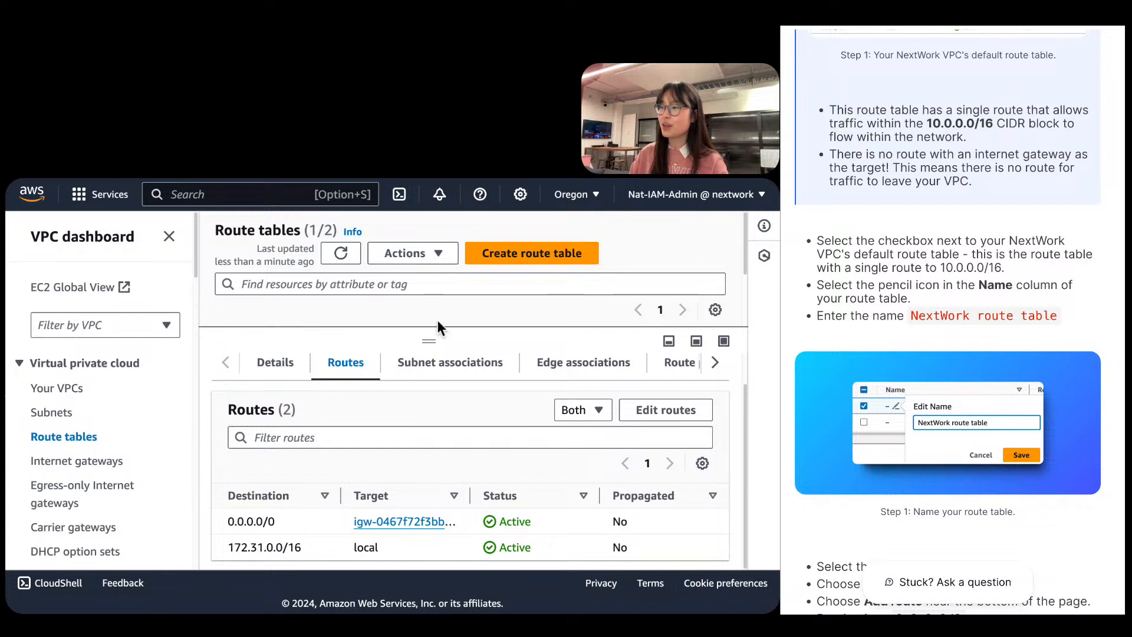
Examine the destination range of the local route in route table rtb-014f822d1b7582247.
{"action": "left_click_drag", "start_coordinate": [442, 341], "coordinate": [443, 308]}
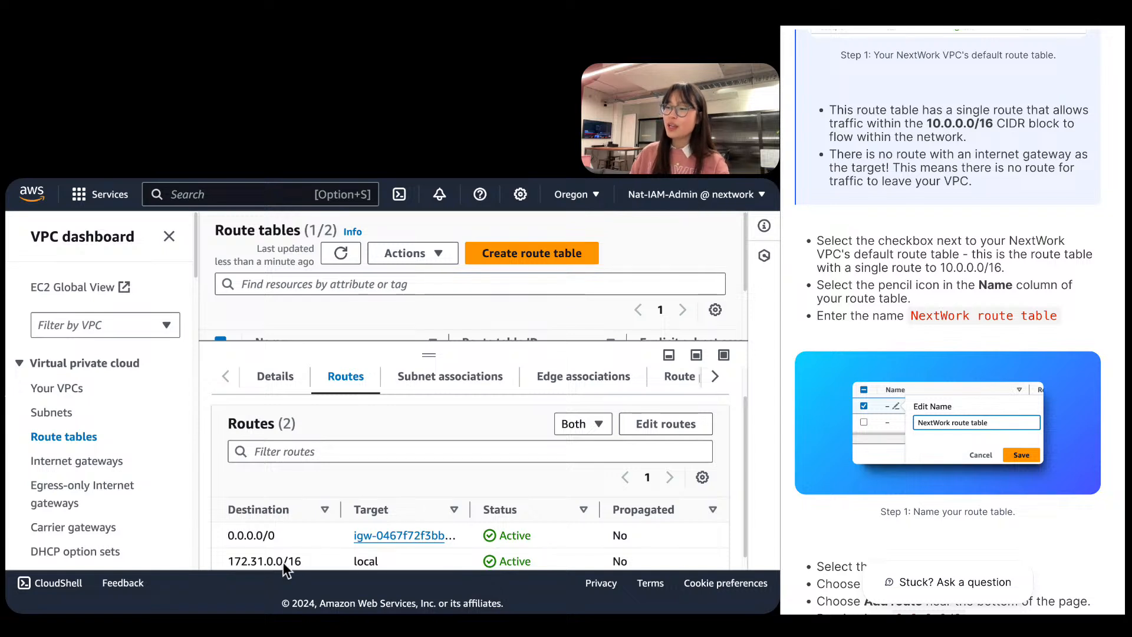
{"action": "triple_click", "coordinate": [255, 563]}
{"action": "left_click", "coordinate": [239, 563]}
{"action": "double_click", "coordinate": [236, 563]}
{"action": "left_click", "coordinate": [236, 564]}
{"action": "left_click_drag", "start_coordinate": [222, 563], "coordinate": [308, 567]}
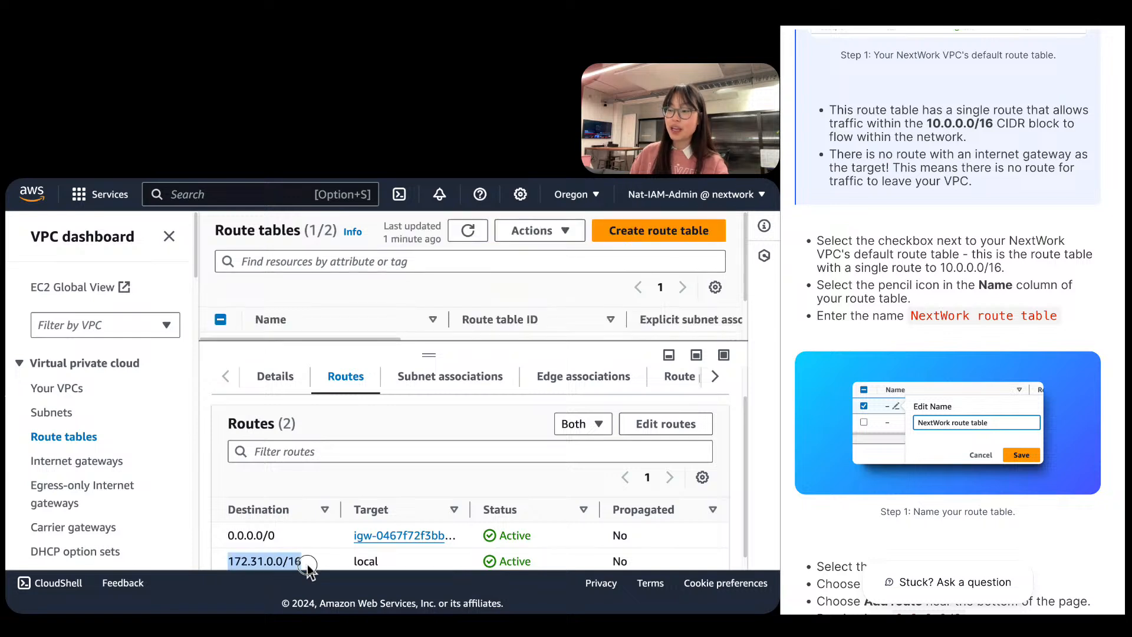
{"action": "left_click", "coordinate": [225, 563]}
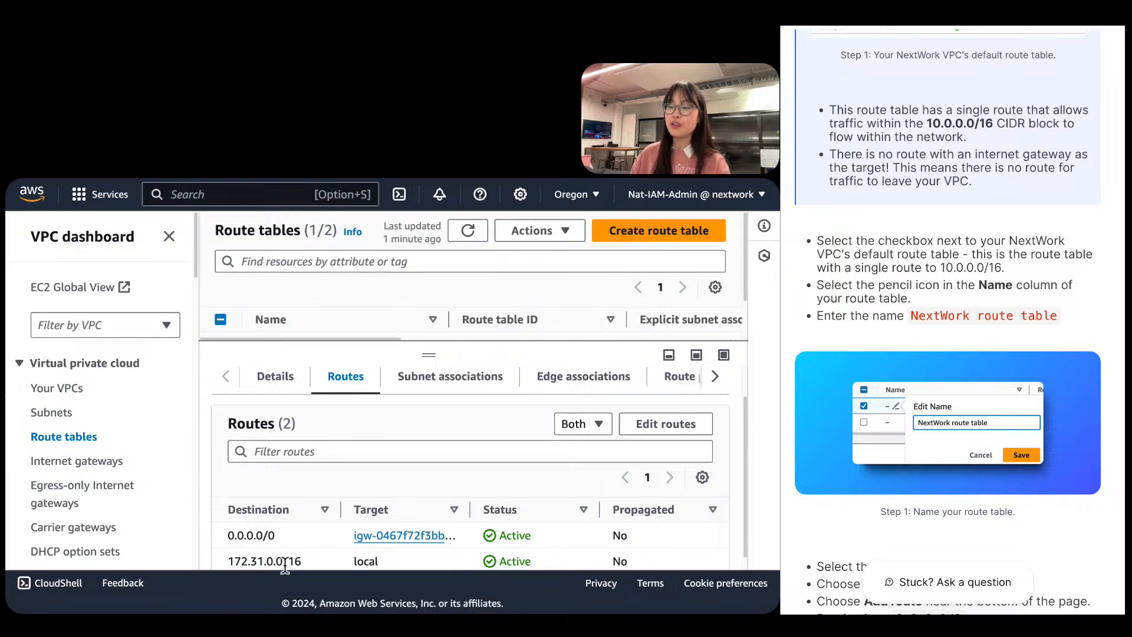
{"action": "mouse_move", "coordinate": [306, 563]}
{"action": "left_mouse_down"}
{"action": "mouse_move", "coordinate": [223, 561]}
{"action": "mouse_move", "coordinate": [295, 566]}
{"action": "left_mouse_up"}
{"action": "left_click", "coordinate": [298, 548]}
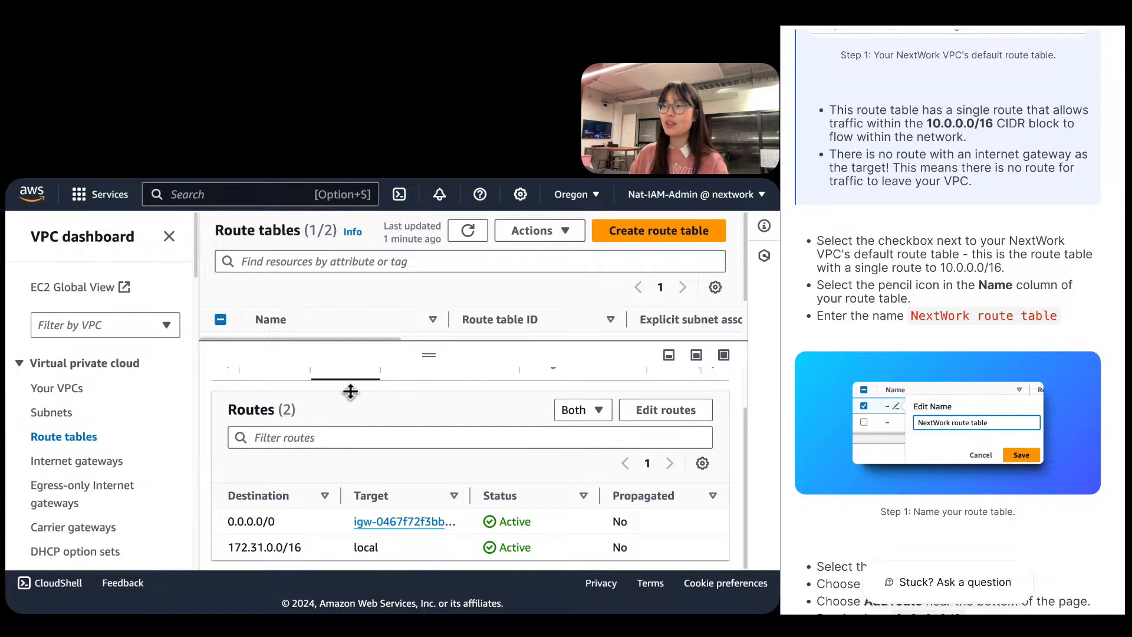
Select route table rtb-0cb06b0256cf721fe instead and examine its route's destination and target.
{"action": "left_click_drag", "start_coordinate": [440, 358], "coordinate": [449, 445]}
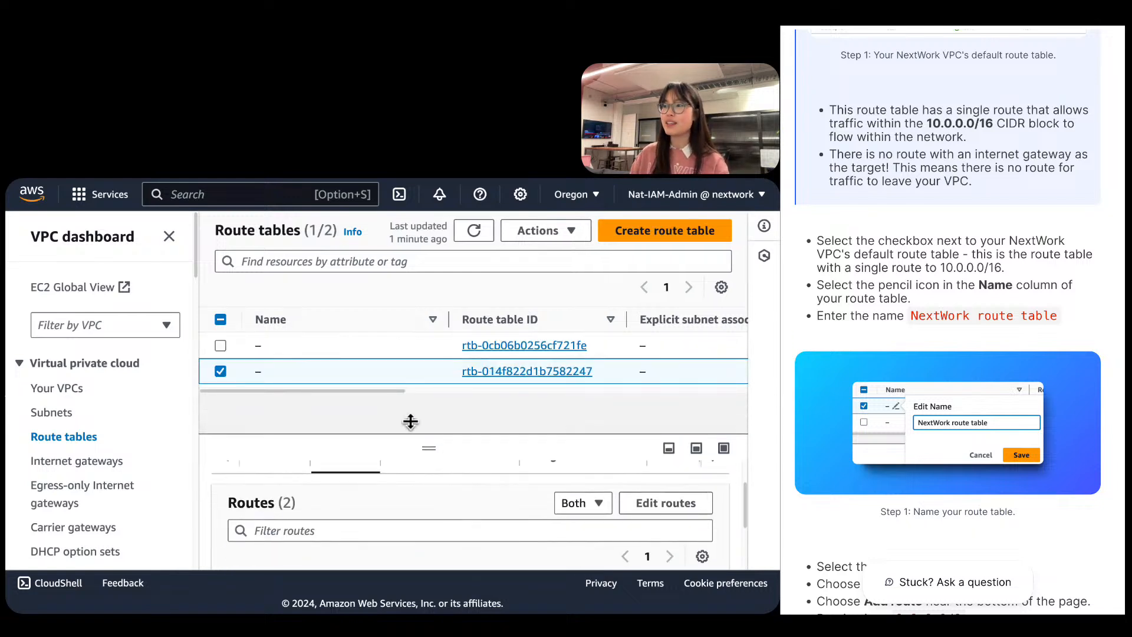
{"action": "left_click", "coordinate": [310, 346]}
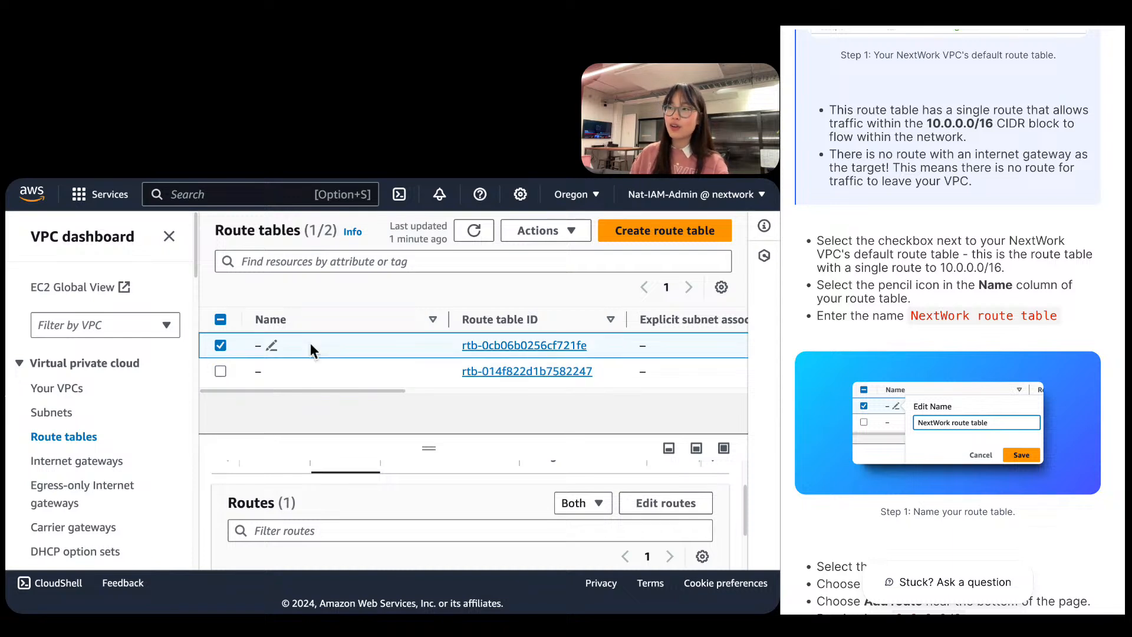
{"action": "left_click_drag", "start_coordinate": [421, 444], "coordinate": [417, 339]}
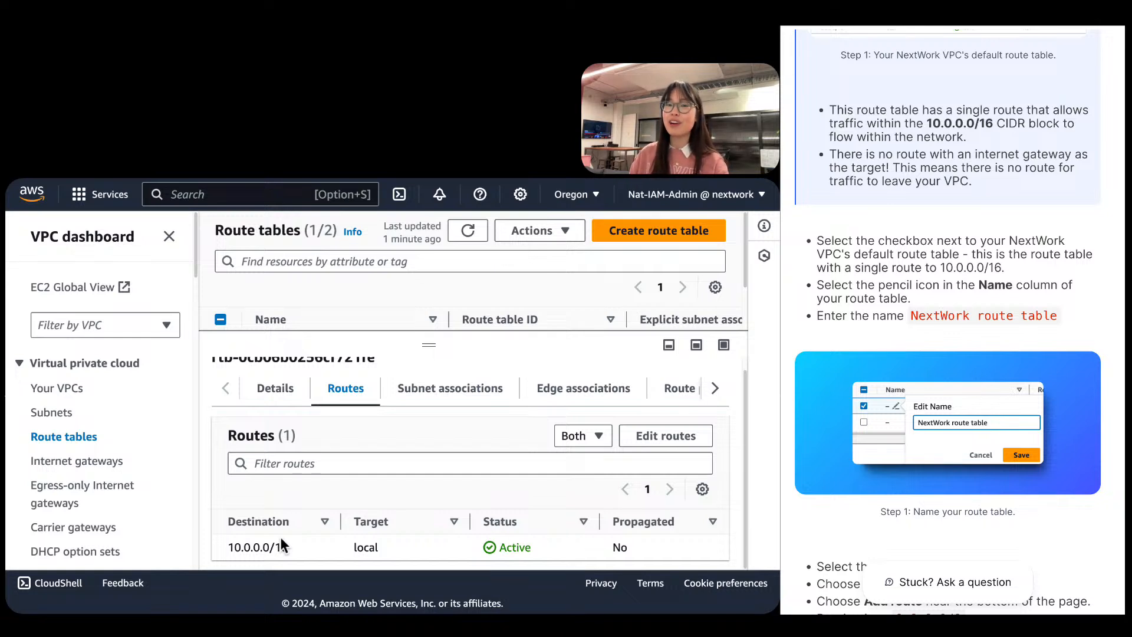
{"action": "scroll", "coordinate": [305, 498], "scroll_direction": "up", "scroll_amount": 1}
{"action": "scroll", "coordinate": [305, 499], "scroll_direction": "down", "scroll_amount": 1}
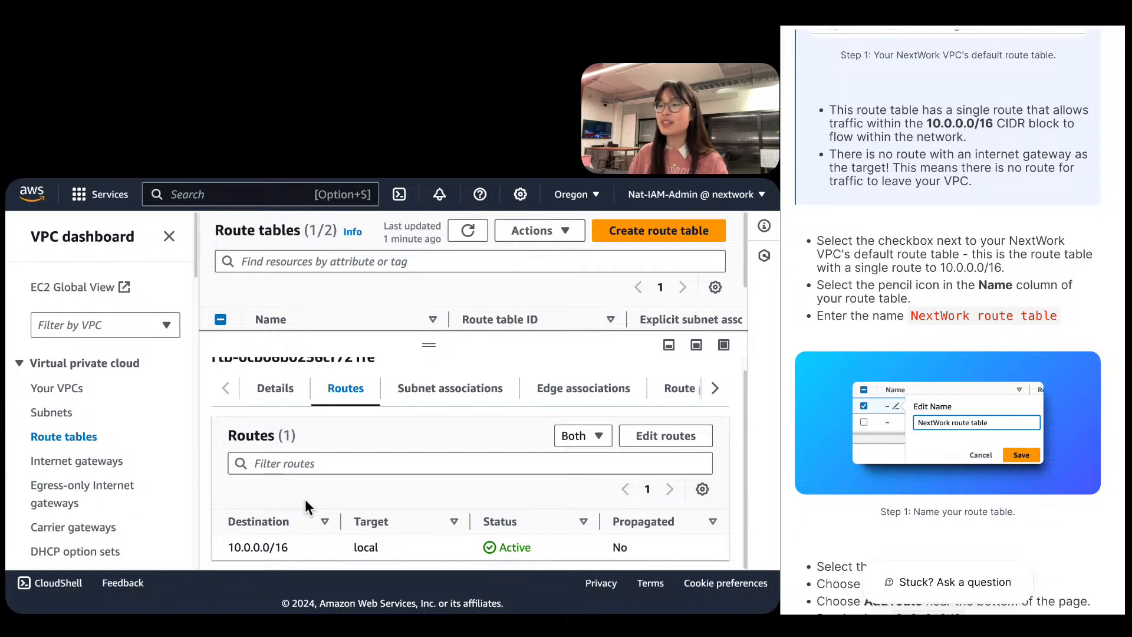
{"action": "left_click_drag", "start_coordinate": [215, 547], "coordinate": [409, 553]}
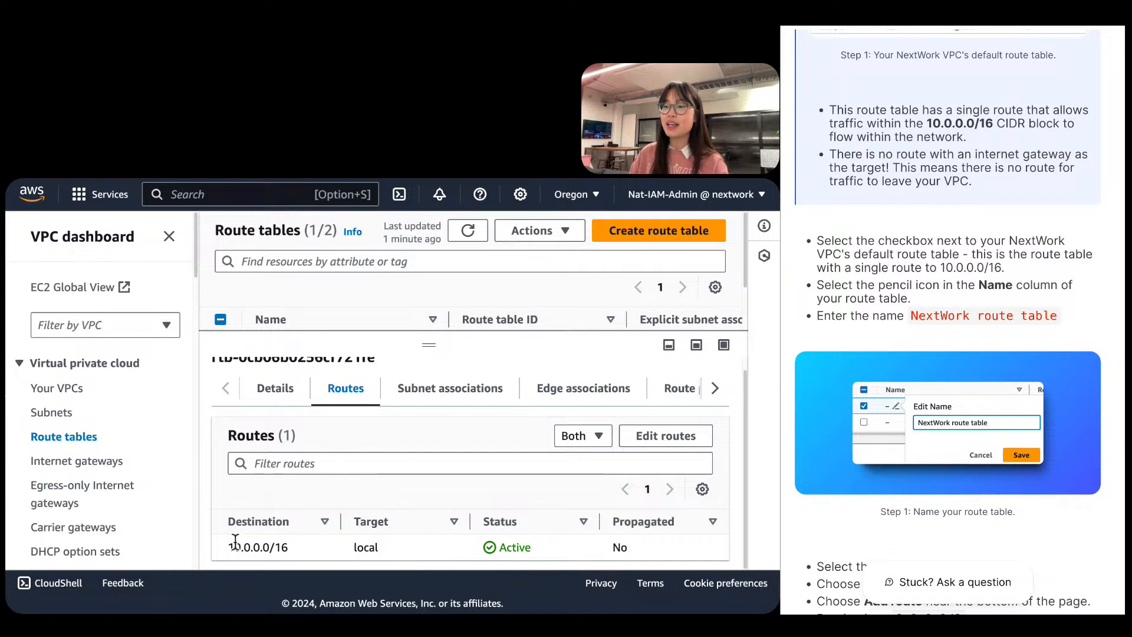
{"action": "left_click_drag", "start_coordinate": [229, 547], "coordinate": [293, 559]}
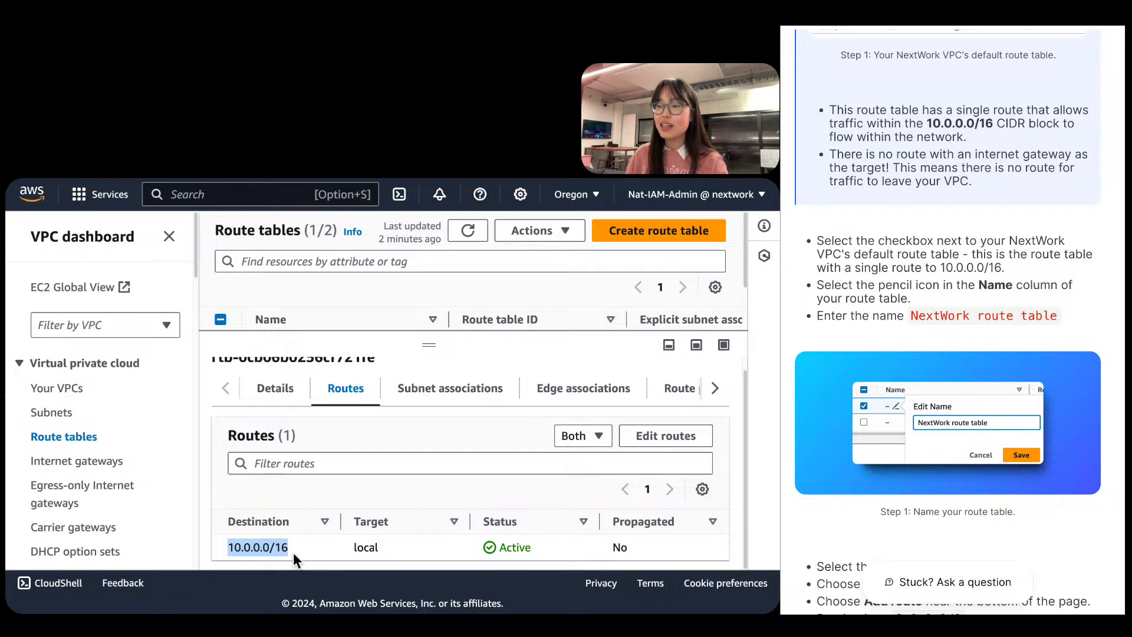
{"action": "left_click", "coordinate": [292, 553]}
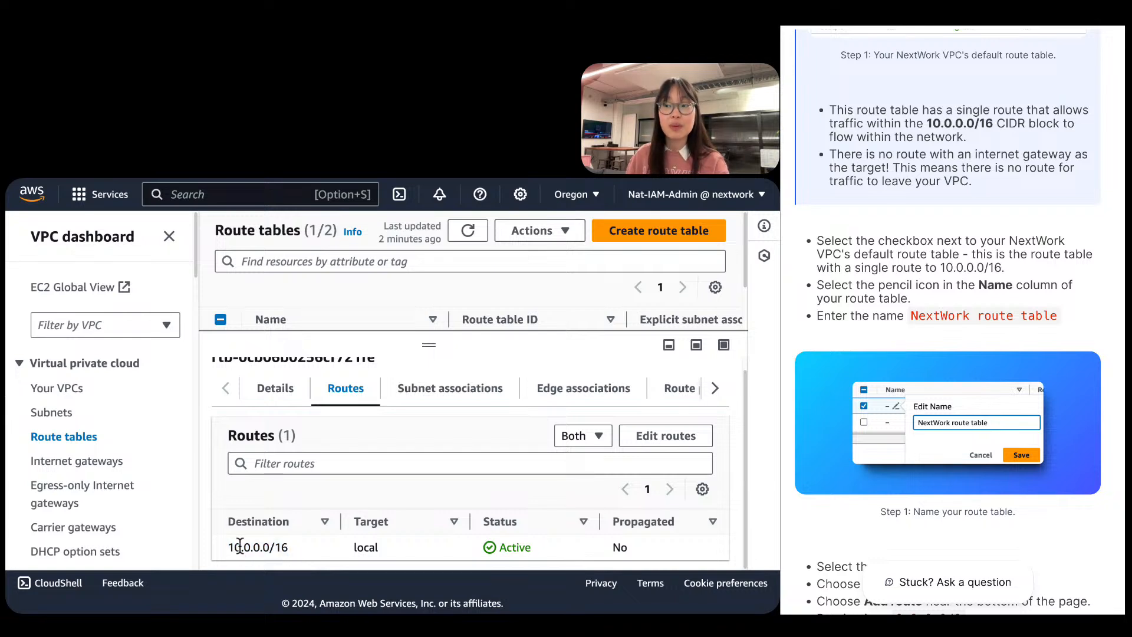
{"action": "left_click_drag", "start_coordinate": [228, 547], "coordinate": [389, 557]}
{"action": "left_click", "coordinate": [389, 557]}
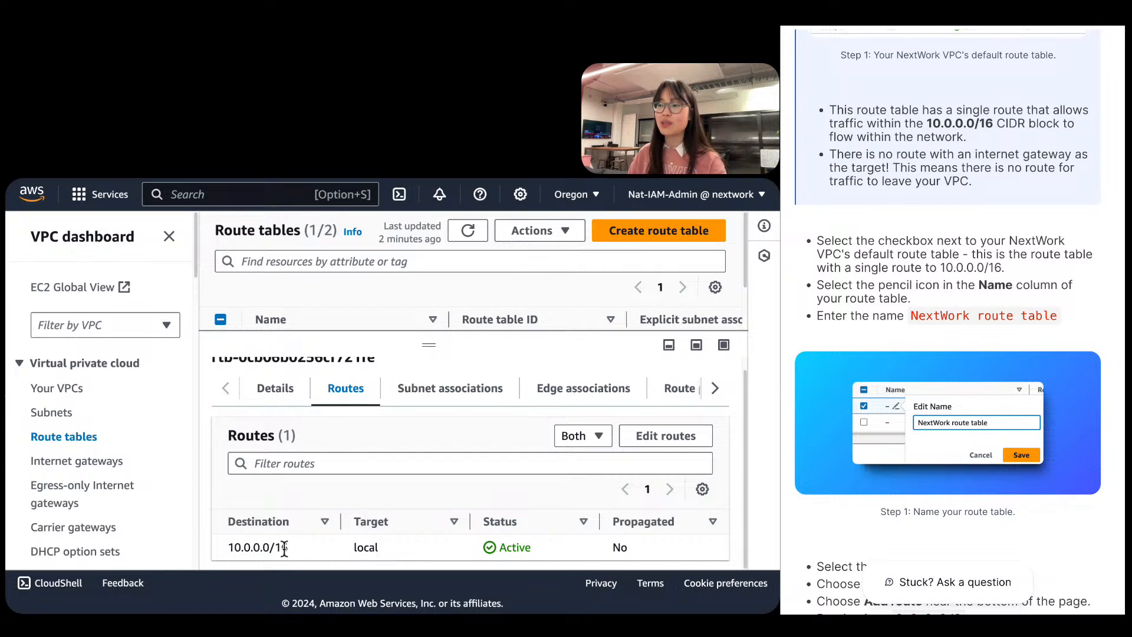
{"action": "double_click", "coordinate": [364, 547]}
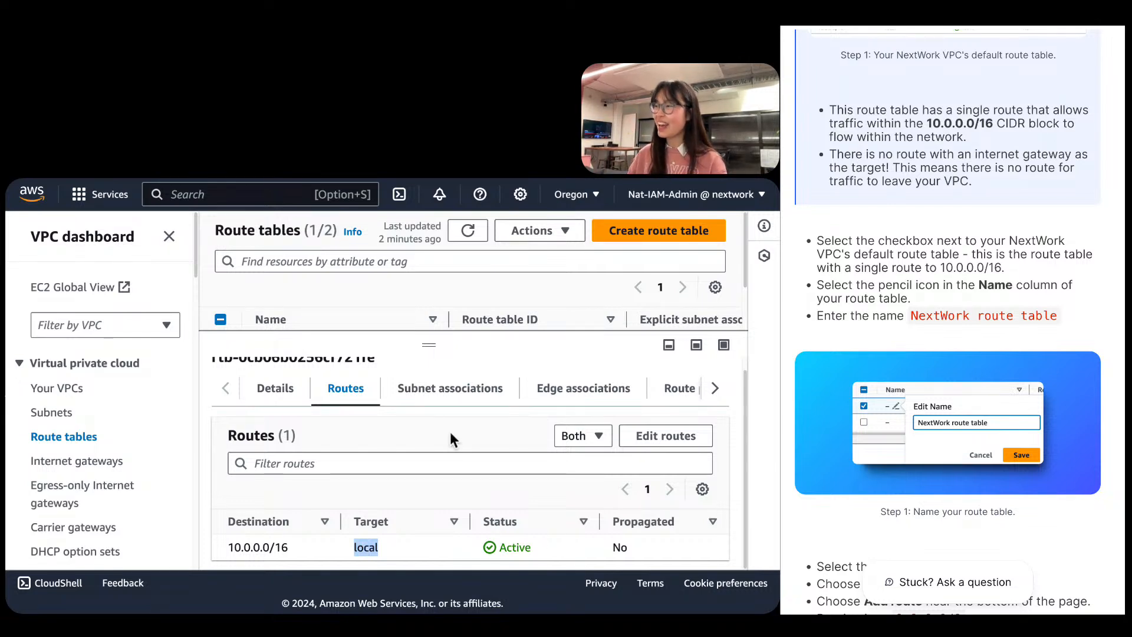
Name route table rtb-0cb06b0256cf721fe NextWork route table.
{"action": "left_click_drag", "start_coordinate": [428, 345], "coordinate": [442, 411]}
{"action": "mouse_move", "coordinate": [376, 339]}
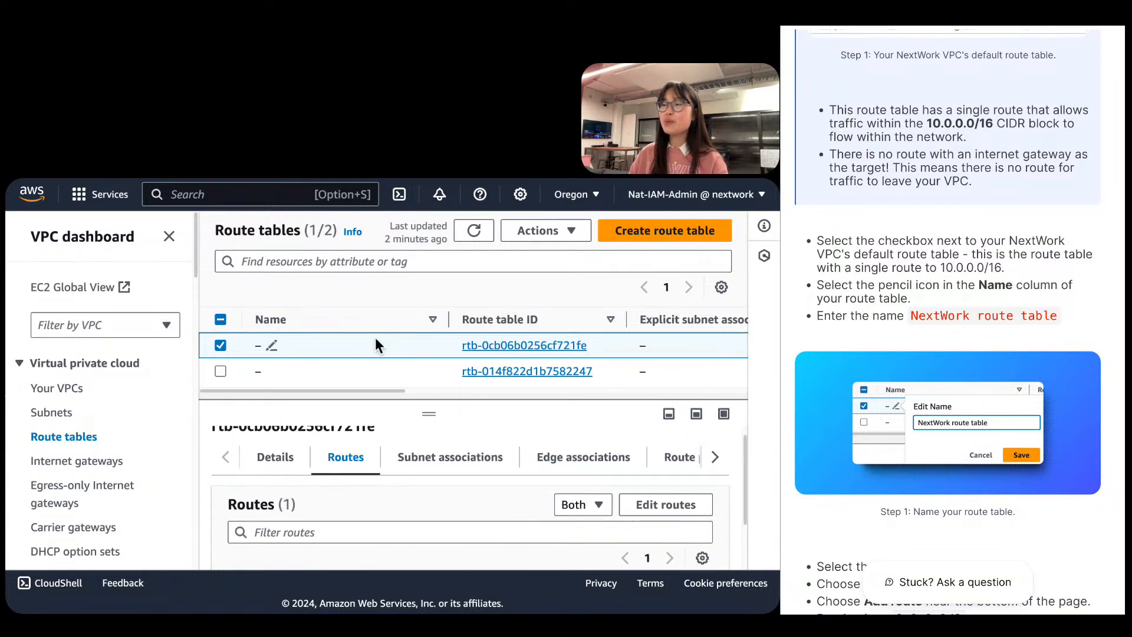
{"action": "left_click", "coordinate": [274, 347]}
{"action": "type", "text": "NextWork rout"}
{"action": "type", "text": "e table"}
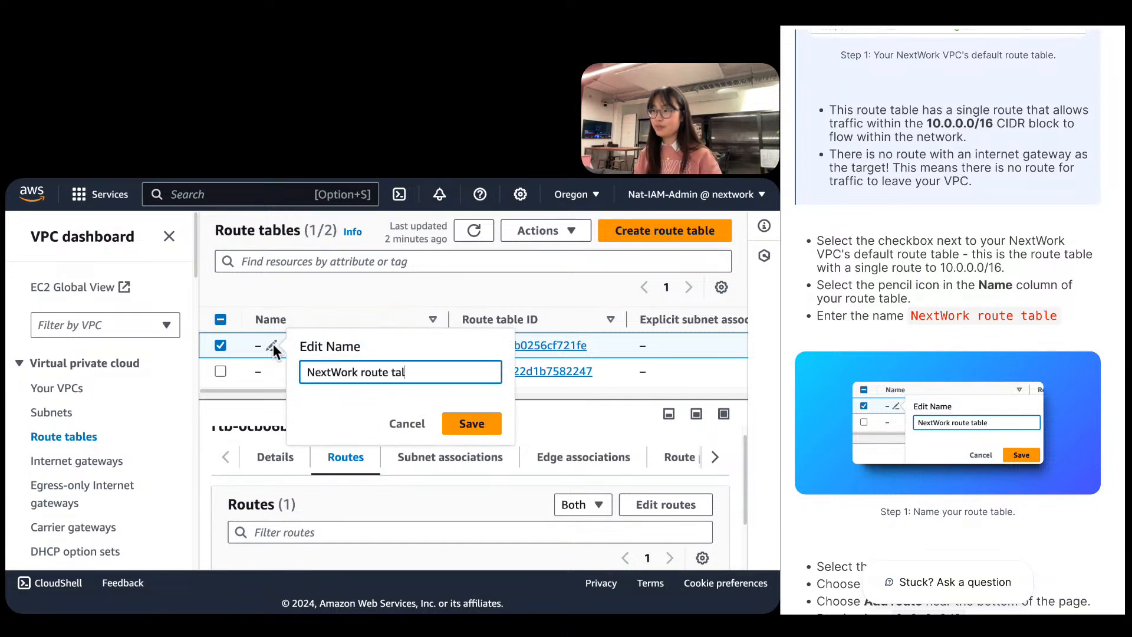
{"action": "key", "text": "Return"}
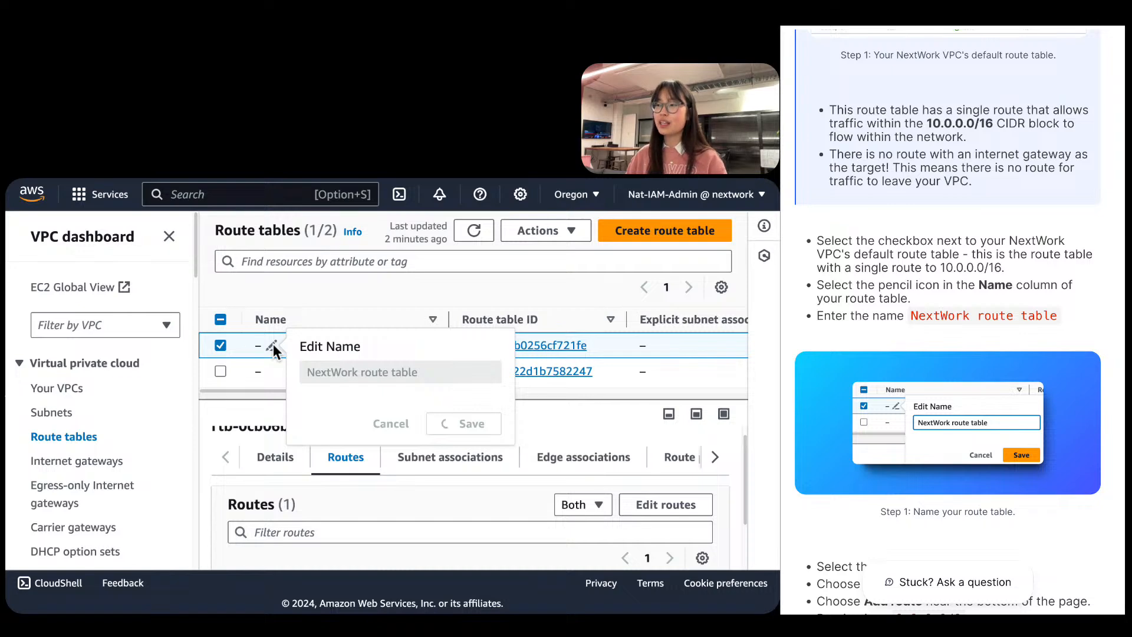
Read the guide's instructions for adding a 0.0.0.0/0 route and its explanation of that destination.
{"action": "scroll", "coordinate": [1088, 373], "scroll_direction": "down", "scroll_amount": 3}
{"action": "scroll", "coordinate": [1088, 373], "scroll_direction": "down", "scroll_amount": 3}
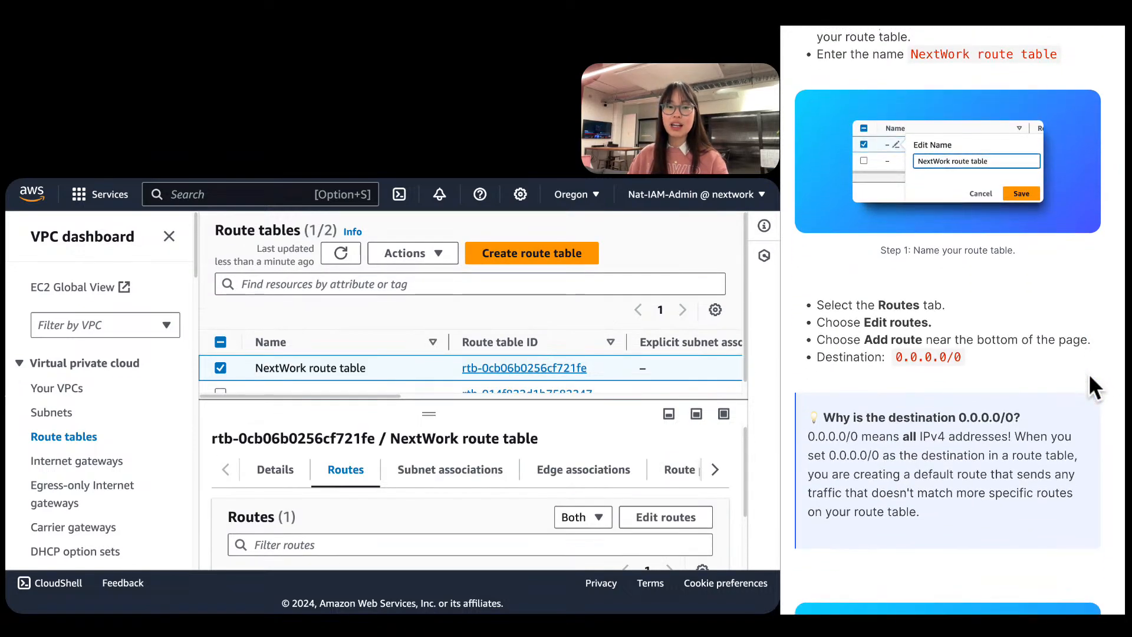
{"action": "scroll", "coordinate": [1089, 378], "scroll_direction": "down", "scroll_amount": 2}
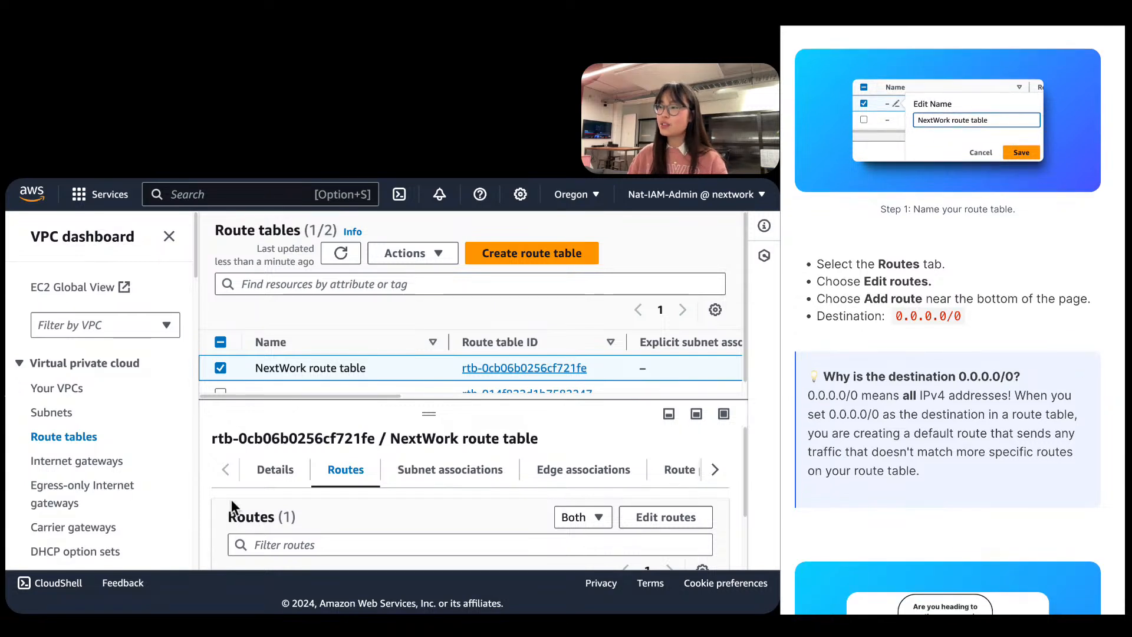
Start editing the routes of the NextWork route table and add a second, blank route.
{"action": "left_click_drag", "start_coordinate": [430, 416], "coordinate": [430, 343]}
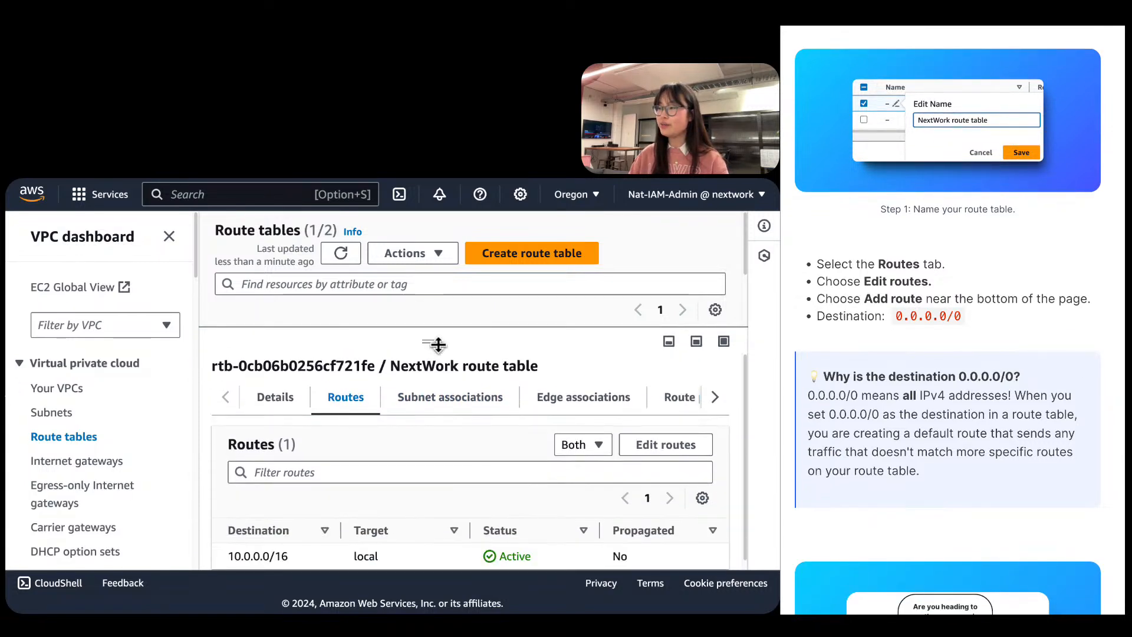
{"action": "left_click", "coordinate": [678, 451]}
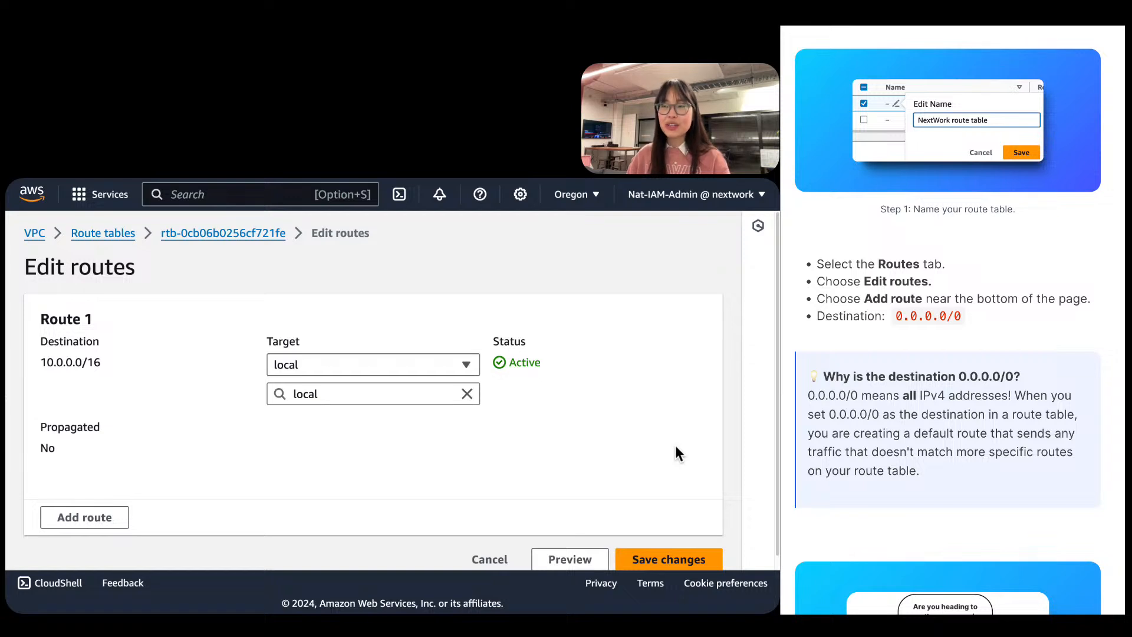
{"action": "scroll", "coordinate": [313, 413], "scroll_direction": "down", "scroll_amount": 1}
{"action": "left_click", "coordinate": [97, 506]}
{"action": "scroll", "coordinate": [146, 468], "scroll_direction": "down", "scroll_amount": 1}
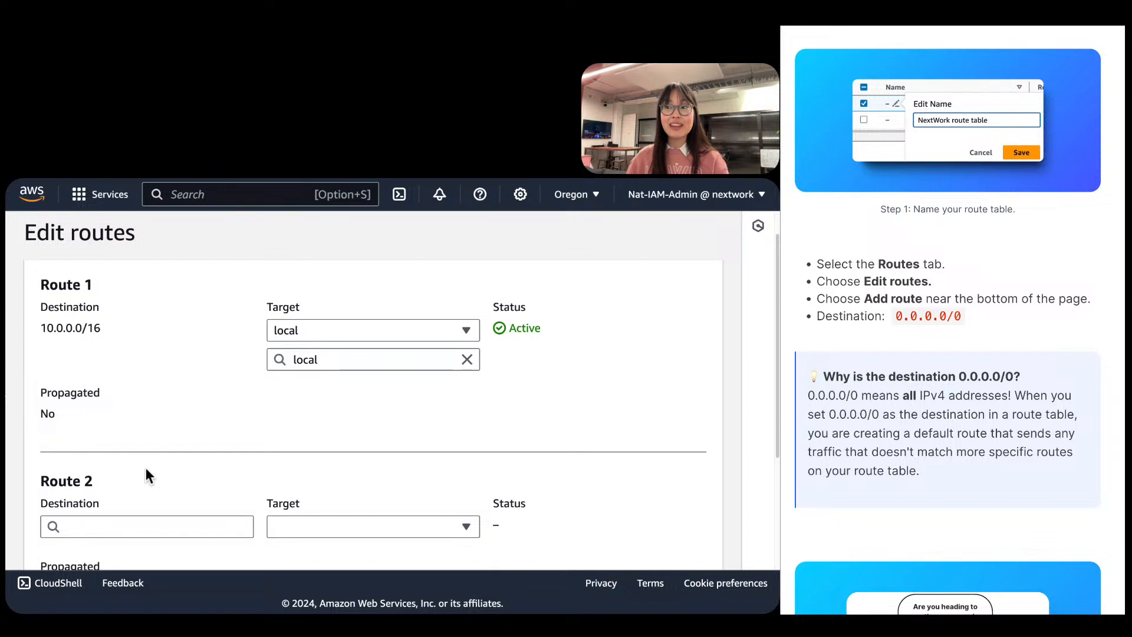
{"action": "scroll", "coordinate": [146, 469], "scroll_direction": "down", "scroll_amount": 1}
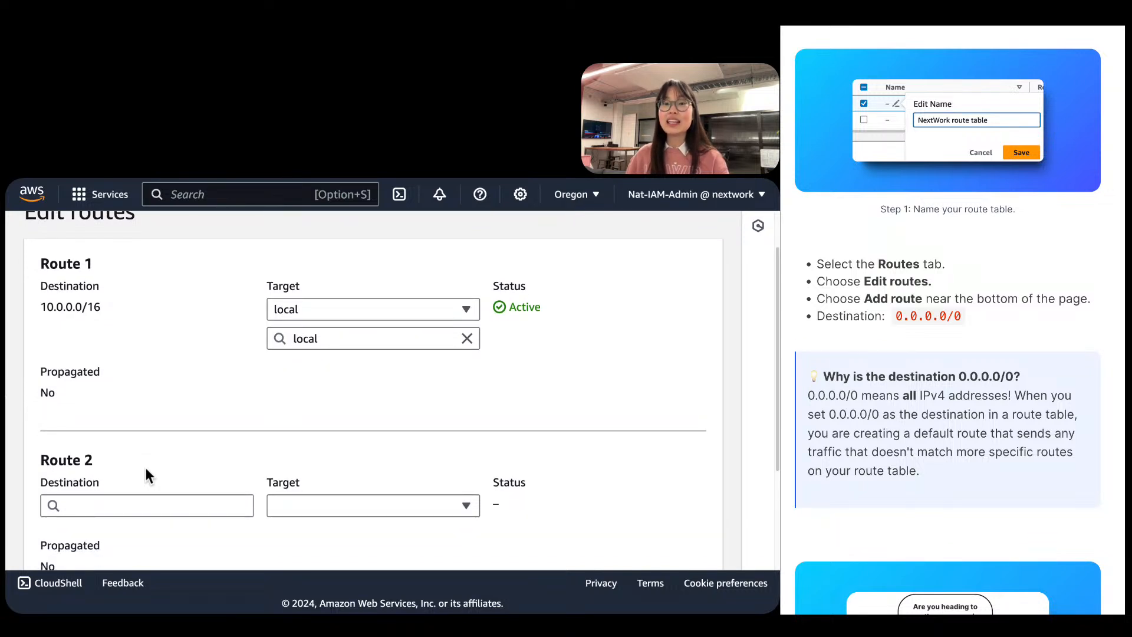
{"action": "scroll", "coordinate": [146, 469], "scroll_direction": "down", "scroll_amount": 1}
{"action": "scroll", "coordinate": [146, 469], "scroll_direction": "down", "scroll_amount": 2}
{"action": "scroll", "coordinate": [146, 468], "scroll_direction": "down", "scroll_amount": 1}
{"action": "scroll", "coordinate": [147, 468], "scroll_direction": "up", "scroll_amount": 2}
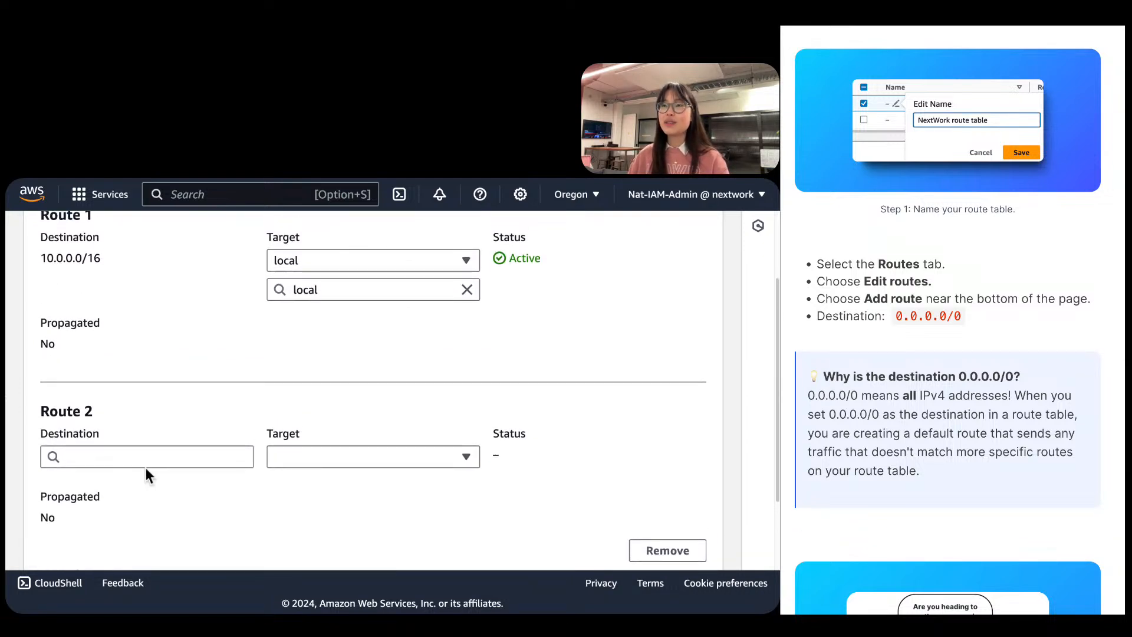
Set the destination of Route 2 to 0.0.0.0/0.
{"action": "scroll", "coordinate": [147, 468], "scroll_direction": "up", "scroll_amount": 4}
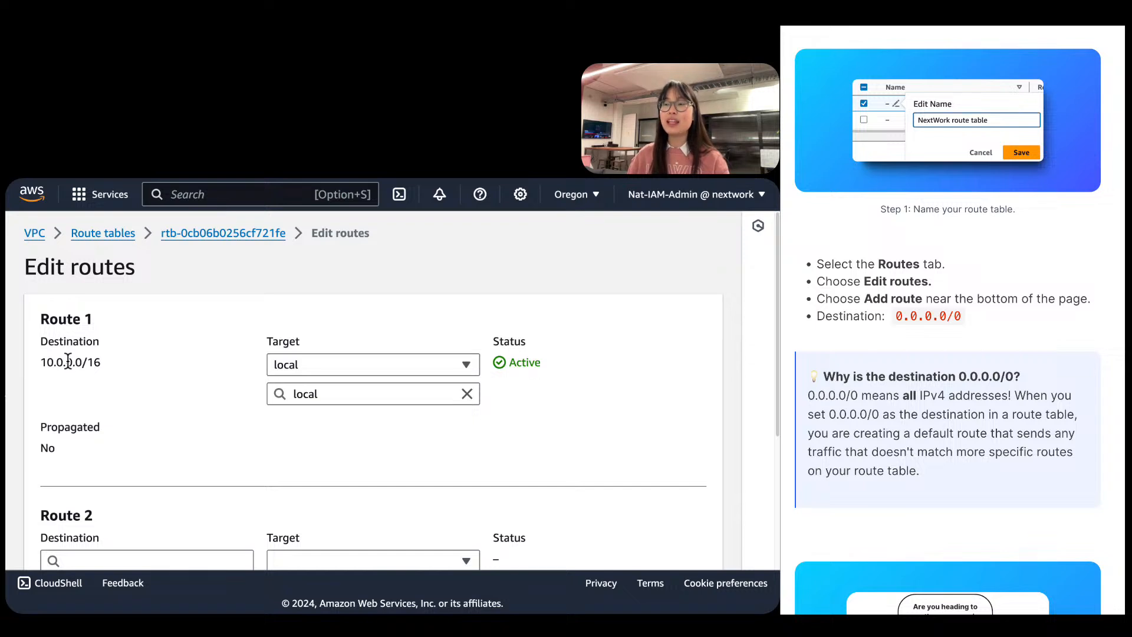
{"action": "scroll", "coordinate": [164, 464], "scroll_direction": "down", "scroll_amount": 2}
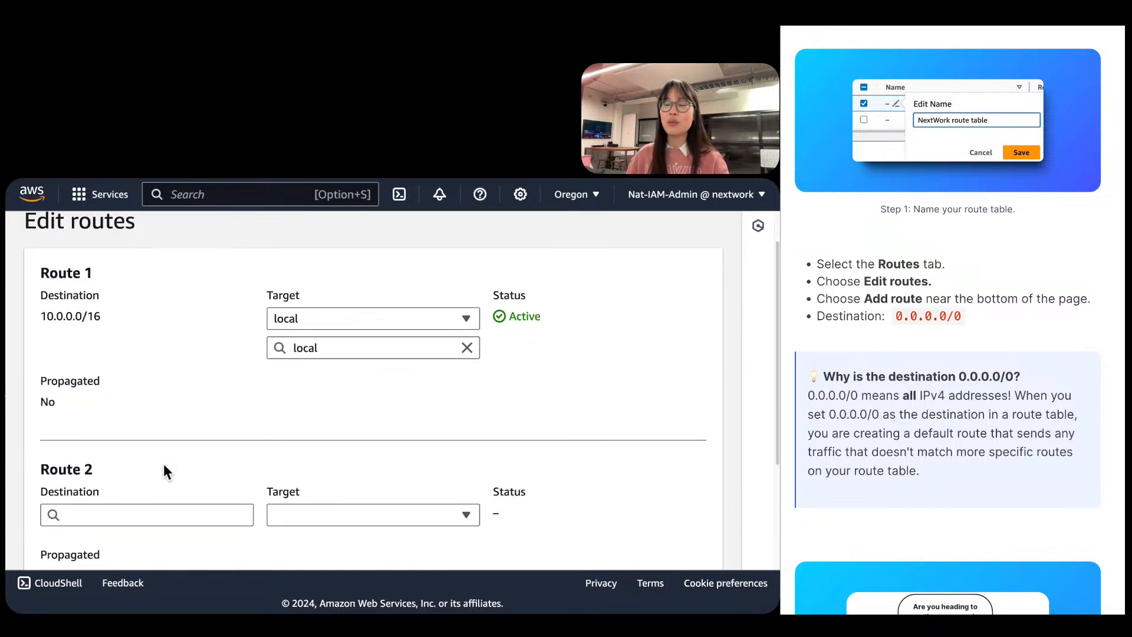
{"action": "left_click", "coordinate": [186, 515]}
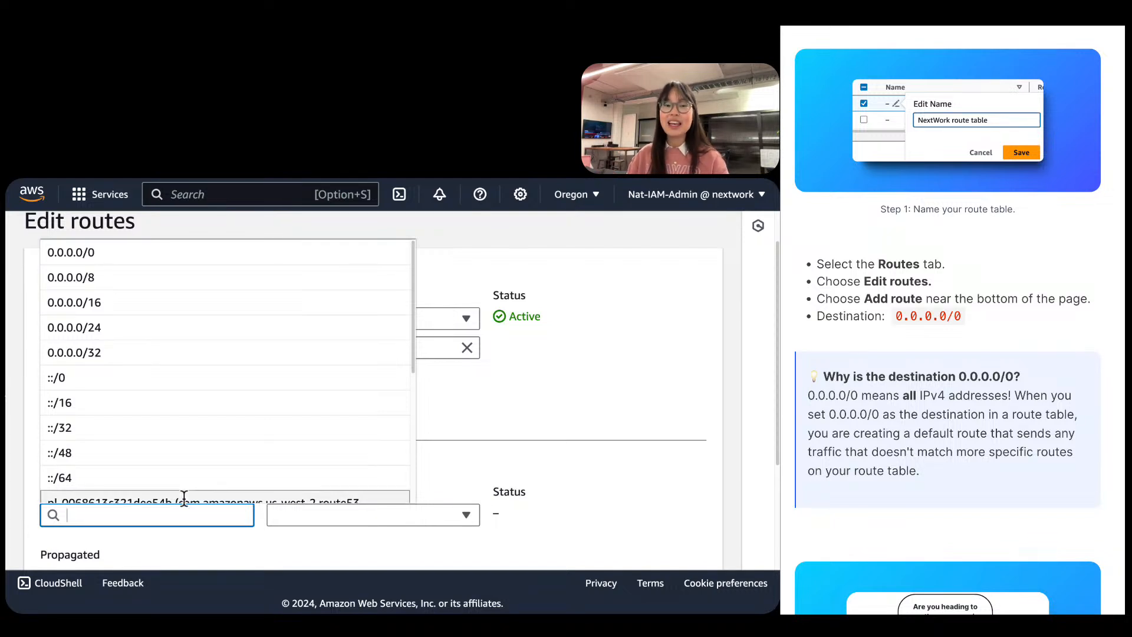
{"action": "scroll", "coordinate": [970, 313], "scroll_direction": "down", "scroll_amount": 2}
{"action": "left_click", "coordinate": [123, 516]}
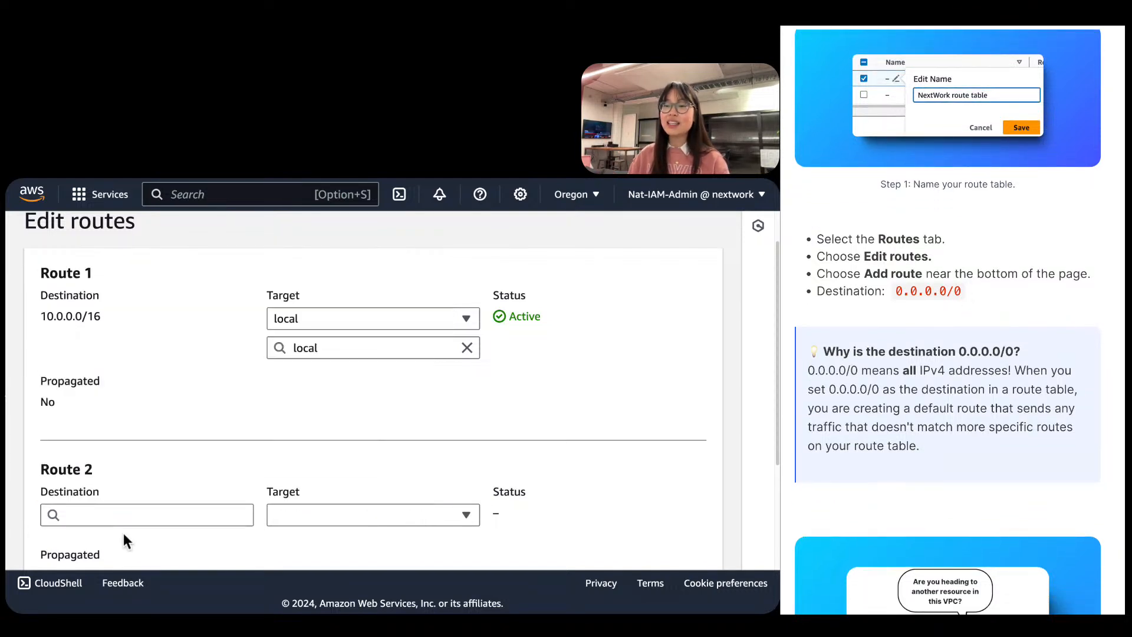
{"action": "left_click", "coordinate": [122, 517]}
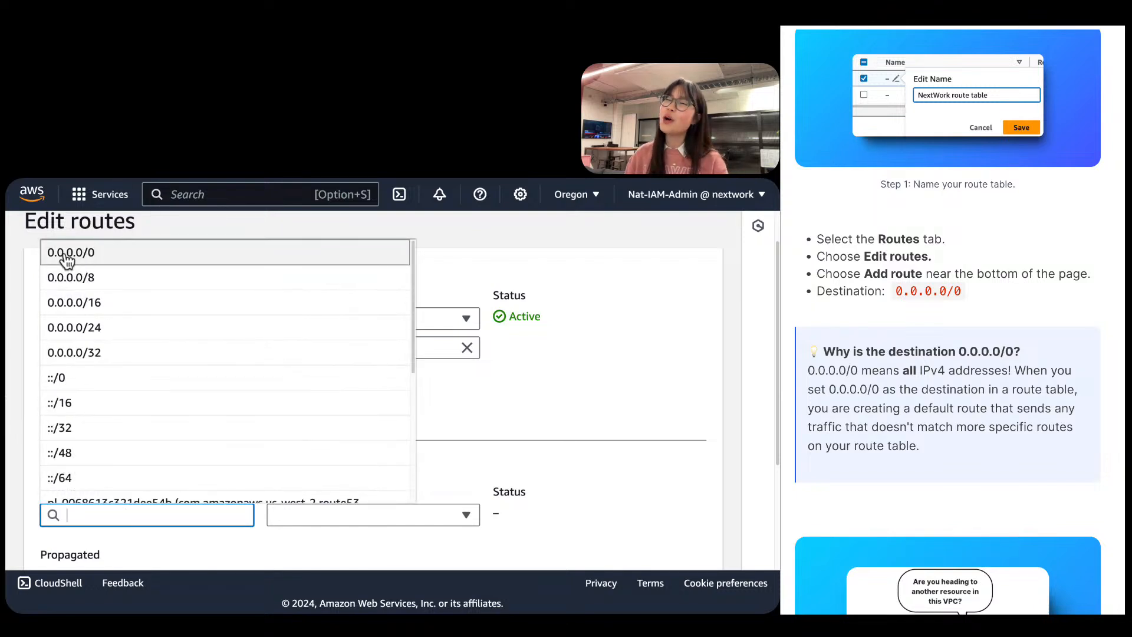
{"action": "left_click", "coordinate": [107, 263]}
{"action": "scroll", "coordinate": [177, 413], "scroll_direction": "down", "scroll_amount": 2}
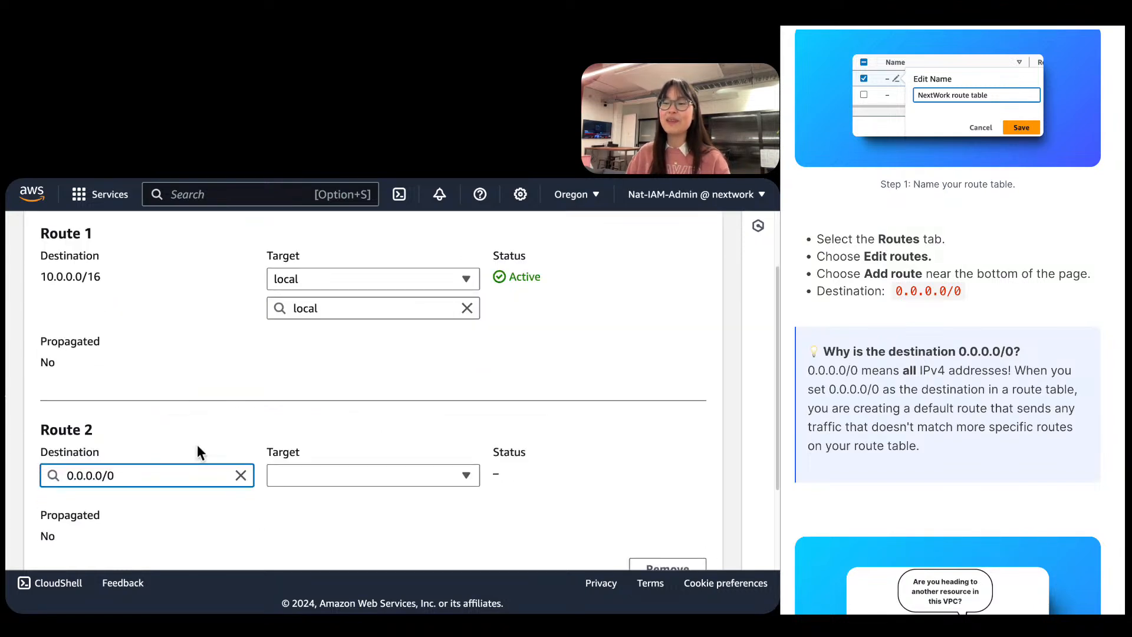
{"action": "left_click", "coordinate": [222, 517]}
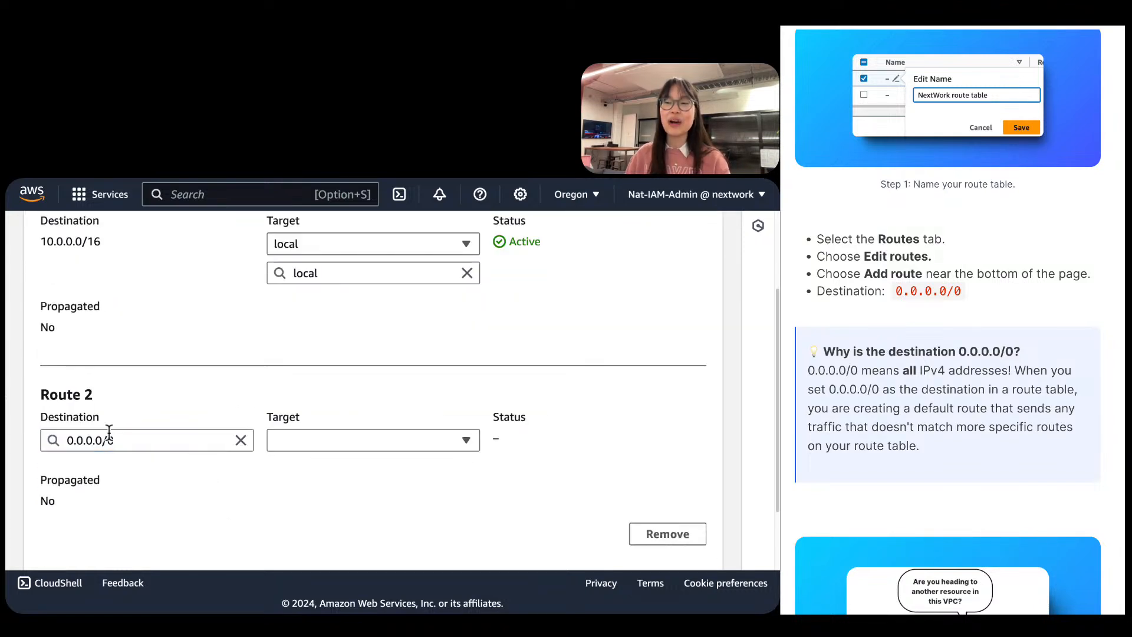
{"action": "left_click_drag", "start_coordinate": [112, 440], "coordinate": [78, 443]}
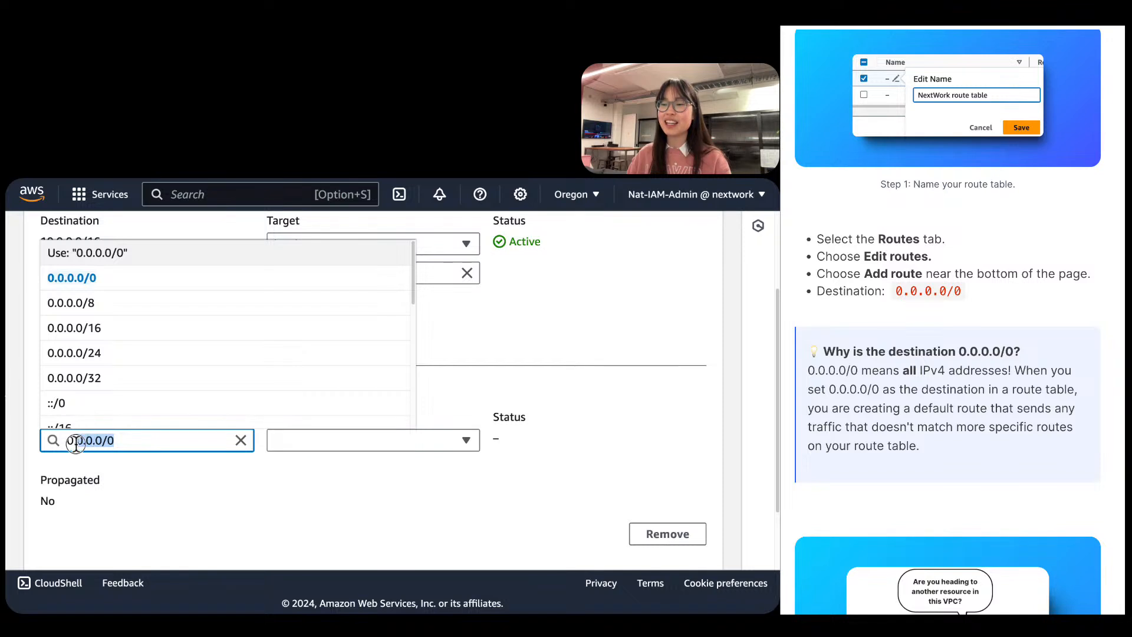
{"action": "left_click", "coordinate": [192, 483]}
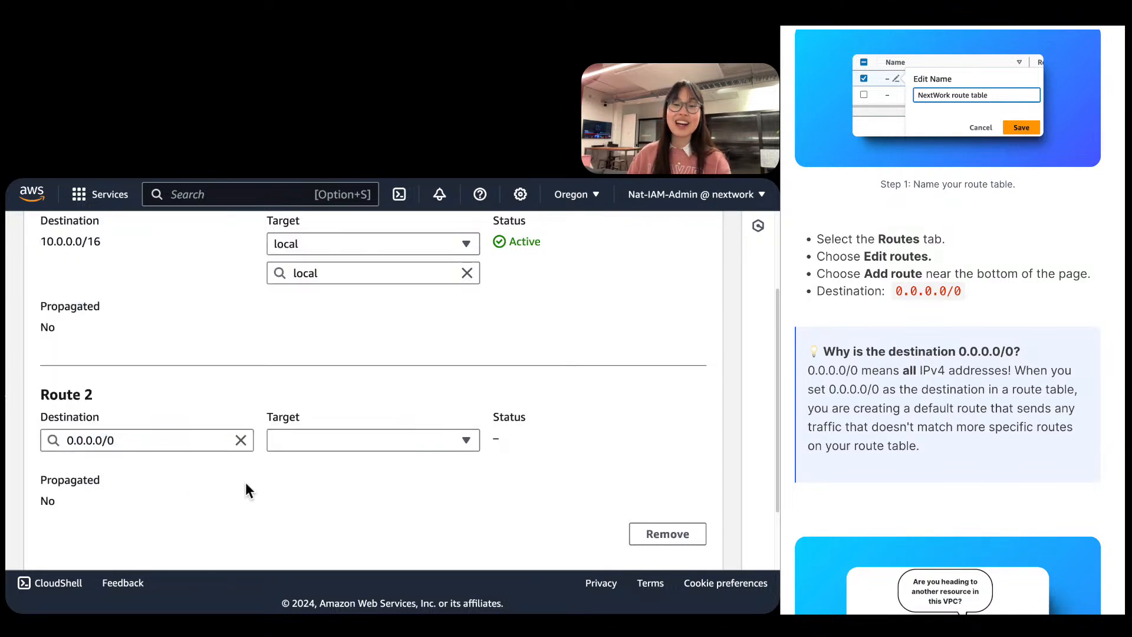
Set the target of Route 2 to Internet Gateway and pick the NextWork IG gateway.
{"action": "left_click", "coordinate": [347, 441]}
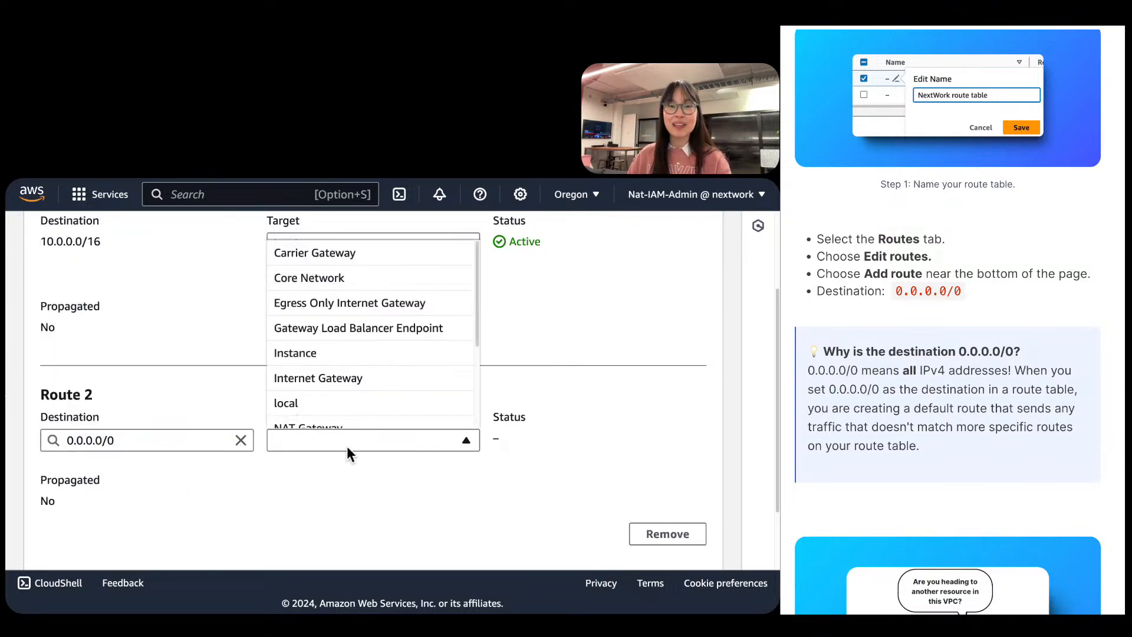
{"action": "left_click", "coordinate": [344, 384]}
{"action": "left_click", "coordinate": [369, 465]}
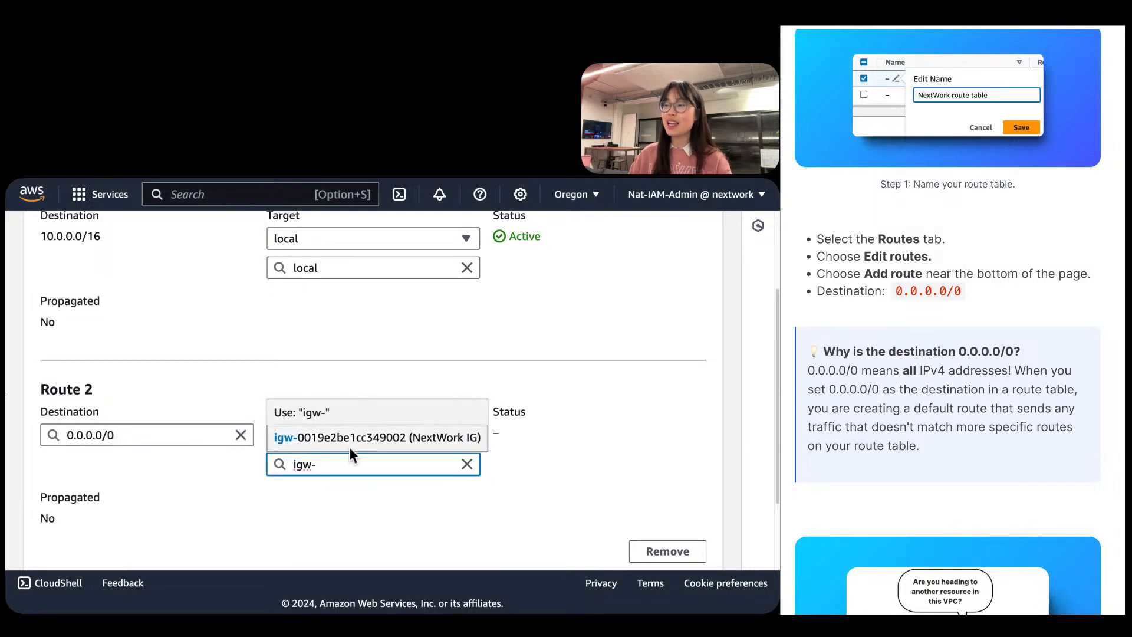
{"action": "left_click", "coordinate": [349, 446]}
{"action": "left_click", "coordinate": [163, 457]}
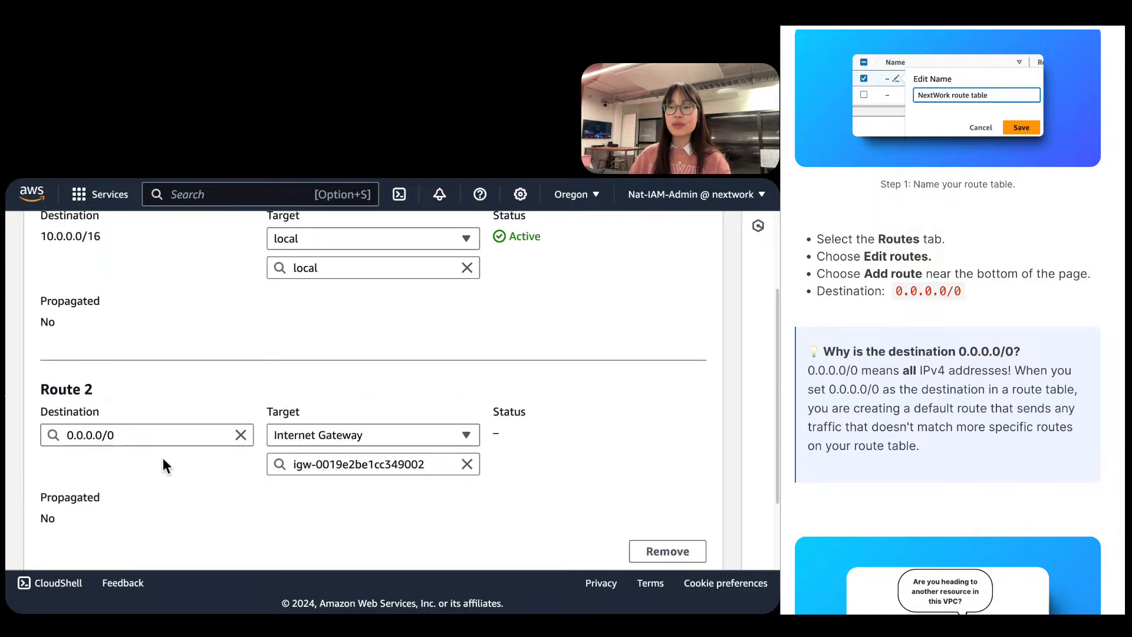
Compare the destinations and targets of both routes, and save the route changes.
{"action": "scroll", "coordinate": [164, 460], "scroll_direction": "up", "scroll_amount": 1}
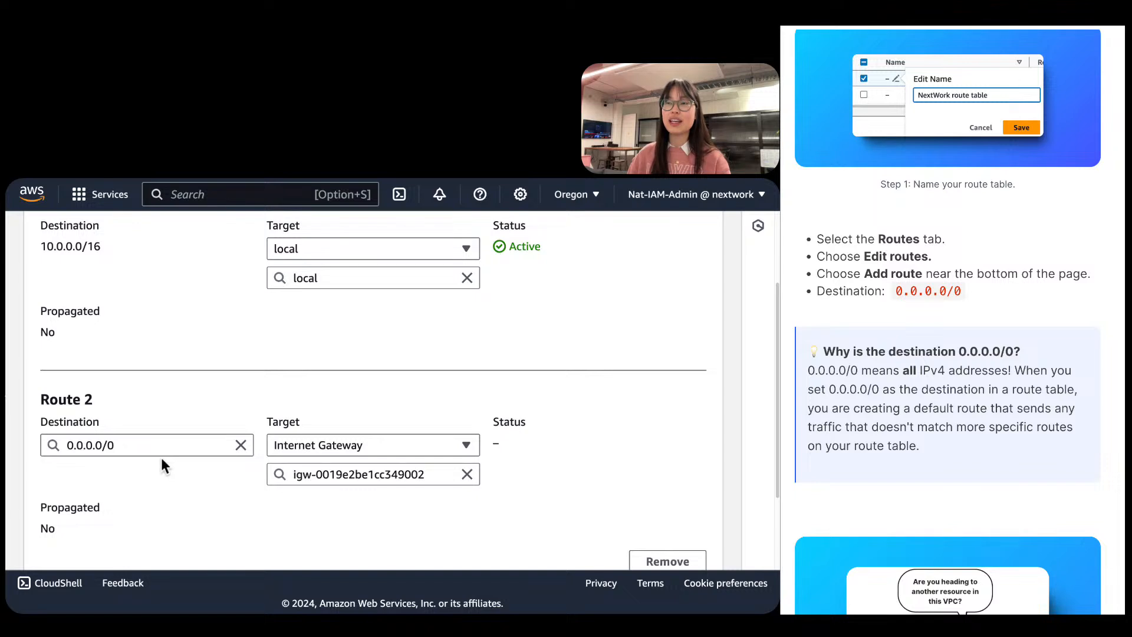
{"action": "left_click_drag", "start_coordinate": [106, 253], "coordinate": [26, 244]}
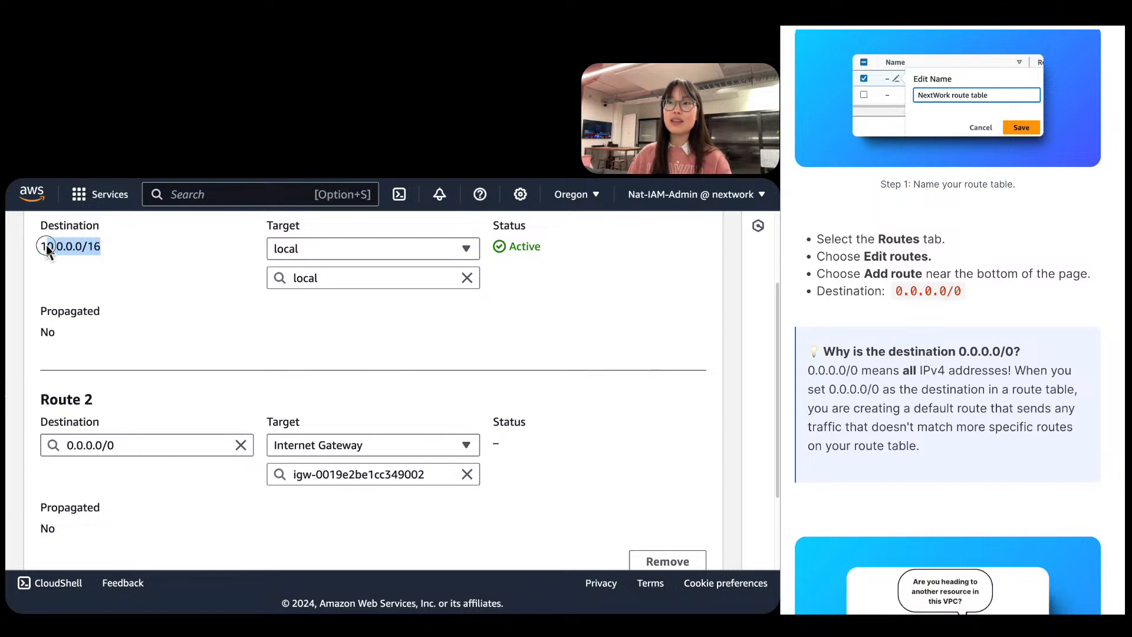
{"action": "left_click", "coordinate": [68, 243]}
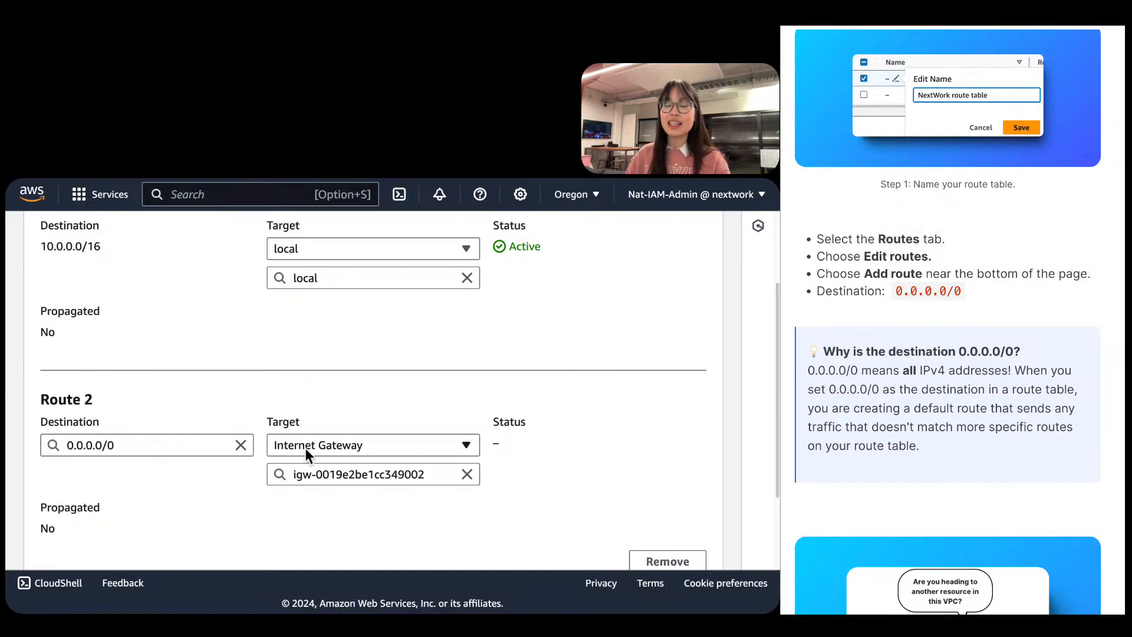
{"action": "scroll", "coordinate": [513, 496], "scroll_direction": "down", "scroll_amount": 1}
{"action": "scroll", "coordinate": [425, 505], "scroll_direction": "down", "scroll_amount": 5}
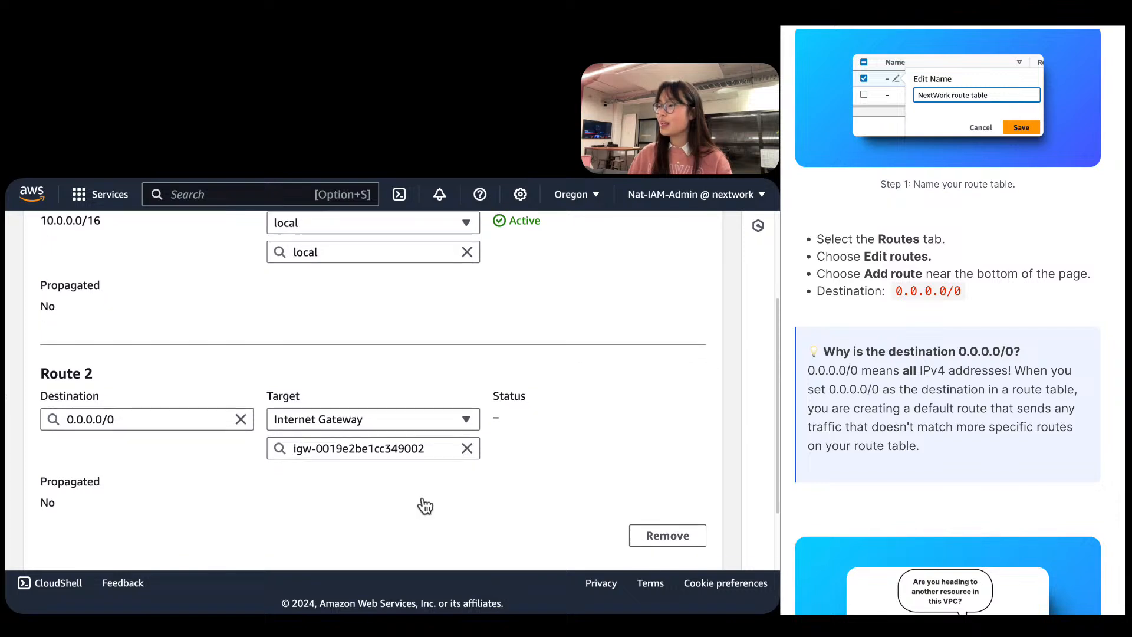
{"action": "left_click", "coordinate": [633, 553]}
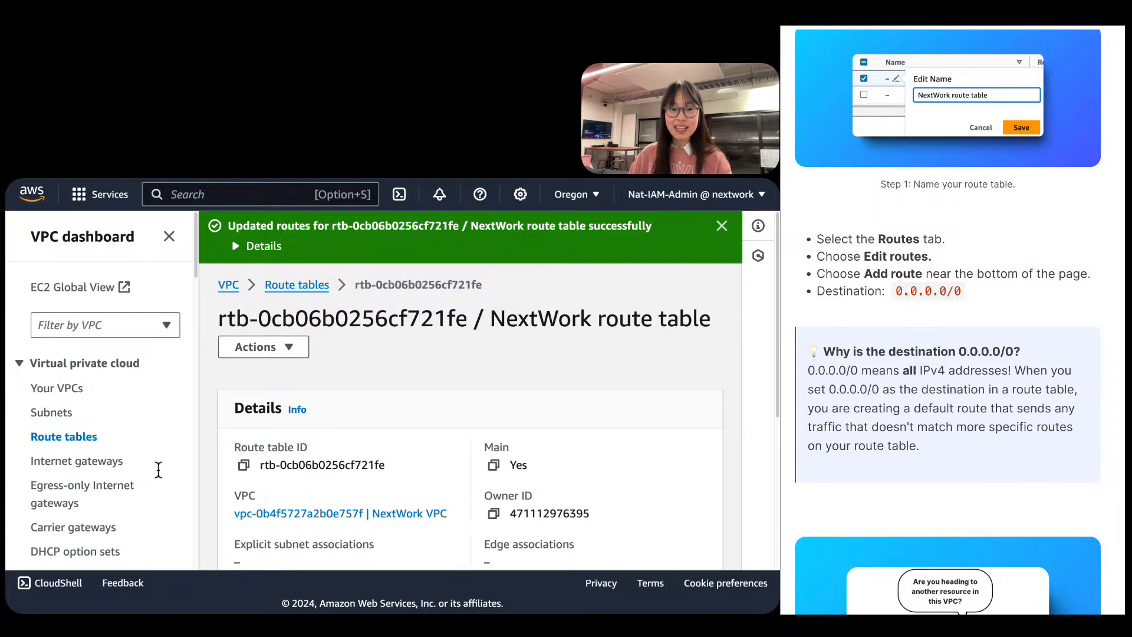
Read the guide's routing diagram and subnet association instructions, and open the subnet associations of the NextWork route table.
{"action": "scroll", "coordinate": [1029, 300], "scroll_direction": "down", "scroll_amount": 7}
{"action": "scroll", "coordinate": [1028, 297], "scroll_direction": "down", "scroll_amount": 7}
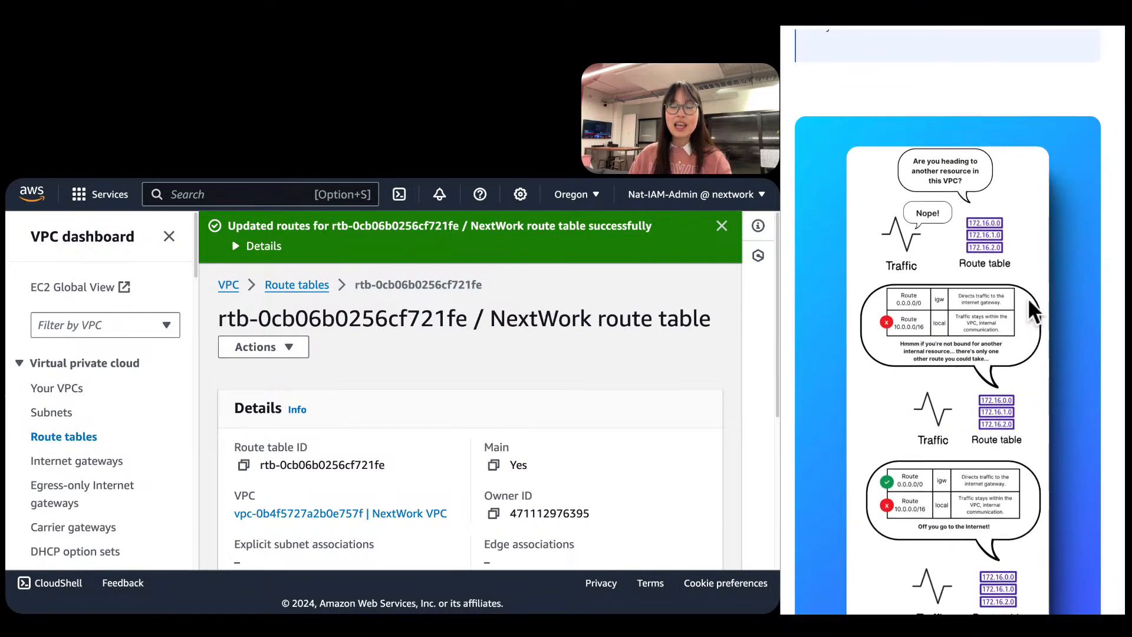
{"action": "scroll", "coordinate": [1027, 299], "scroll_direction": "down", "scroll_amount": 5}
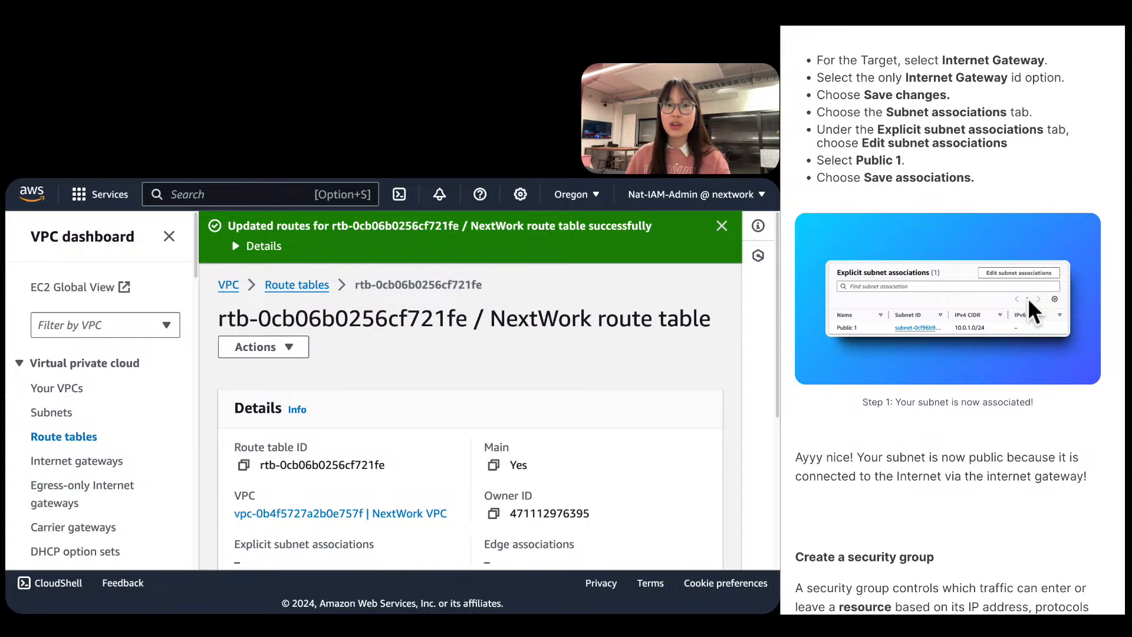
{"action": "scroll", "coordinate": [1028, 298], "scroll_direction": "up", "scroll_amount": 1}
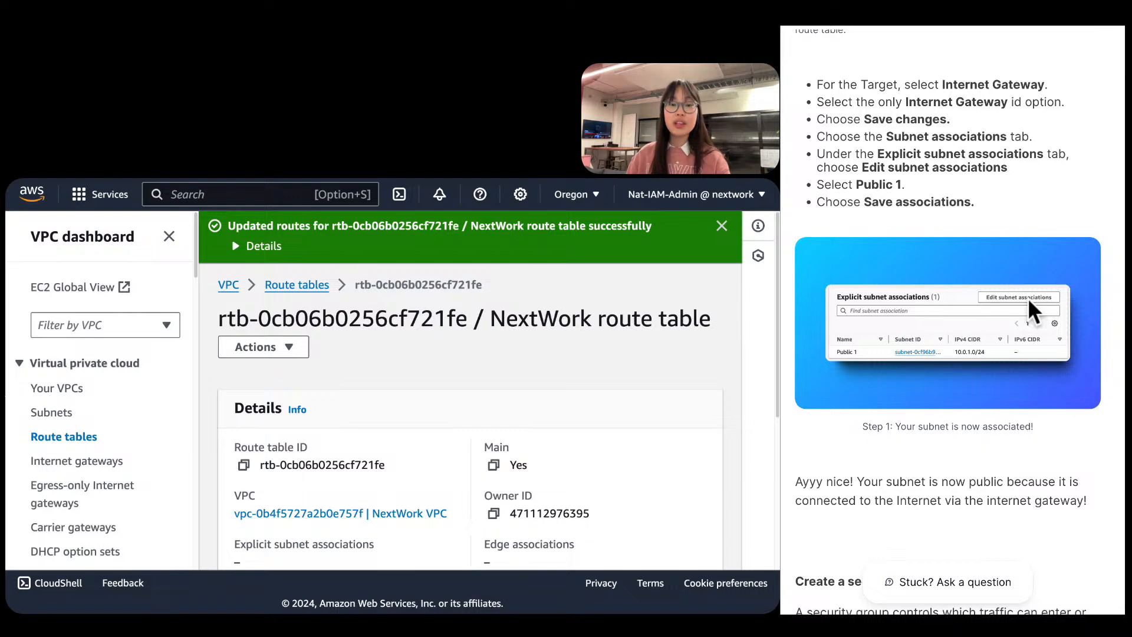
{"action": "scroll", "coordinate": [363, 331], "scroll_direction": "down", "scroll_amount": 4}
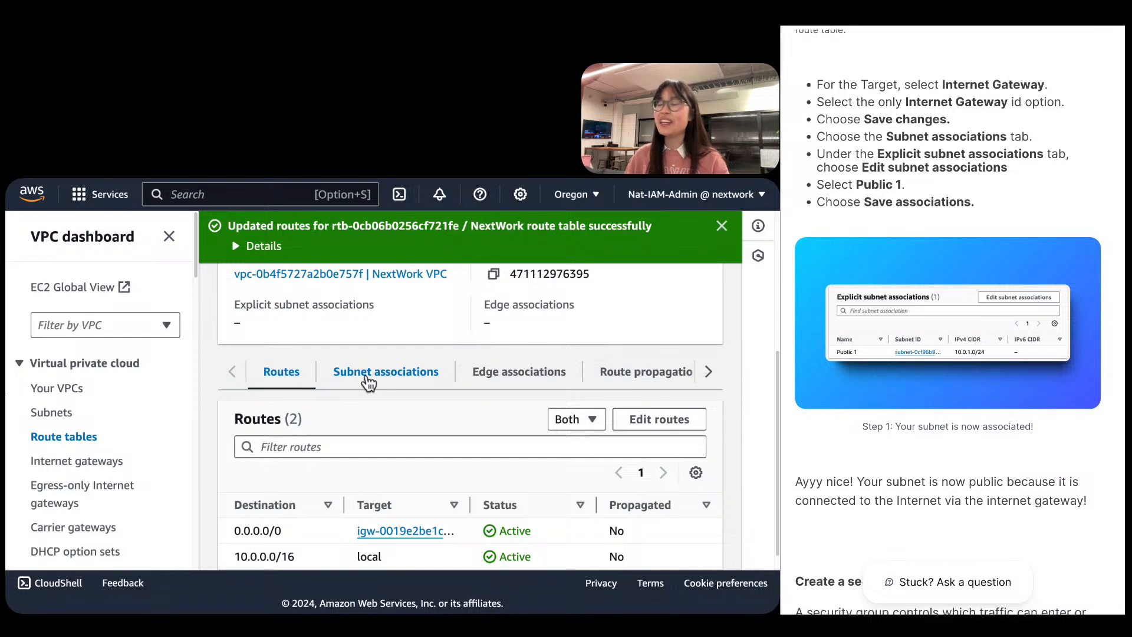
{"action": "scroll", "coordinate": [472, 447], "scroll_direction": "down", "scroll_amount": 1}
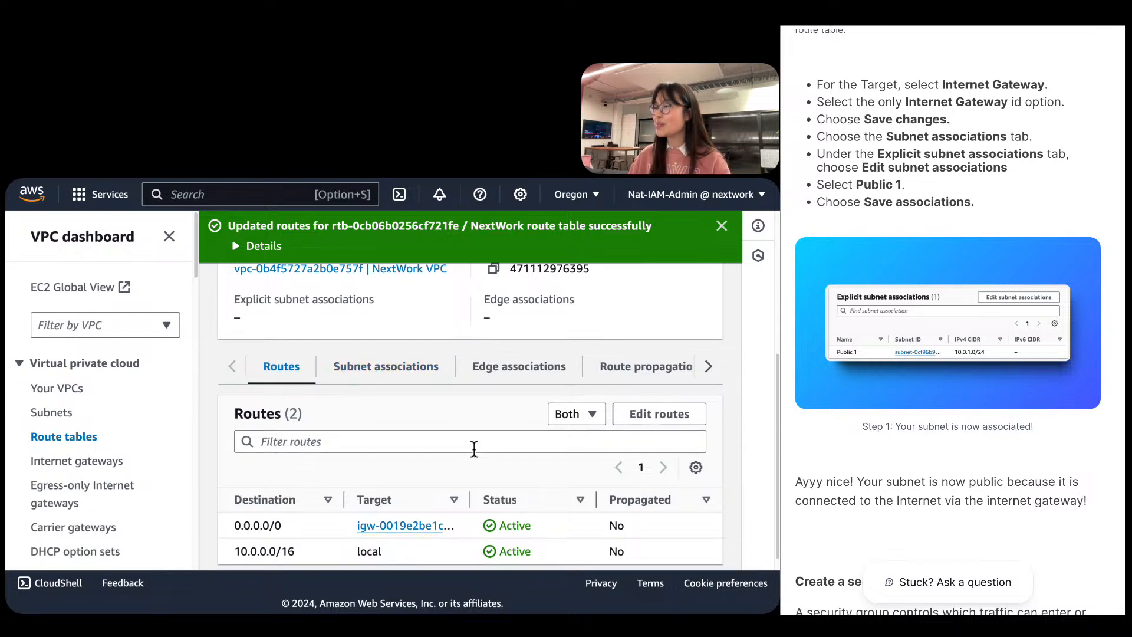
{"action": "left_click", "coordinate": [401, 379]}
{"action": "scroll", "coordinate": [402, 429], "scroll_direction": "down", "scroll_amount": 1}
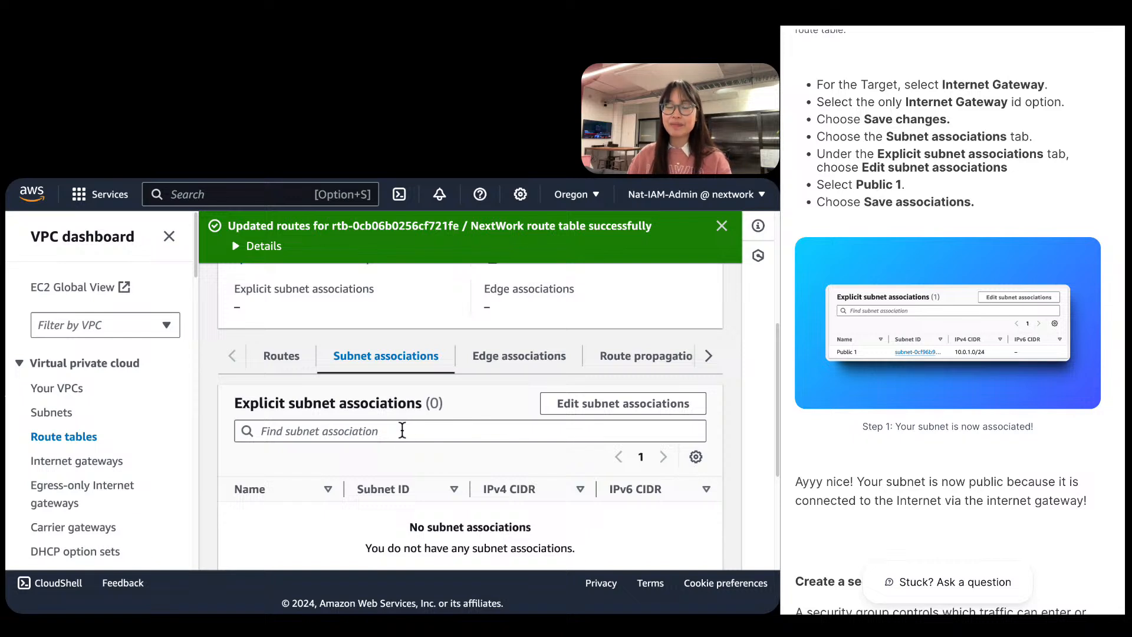
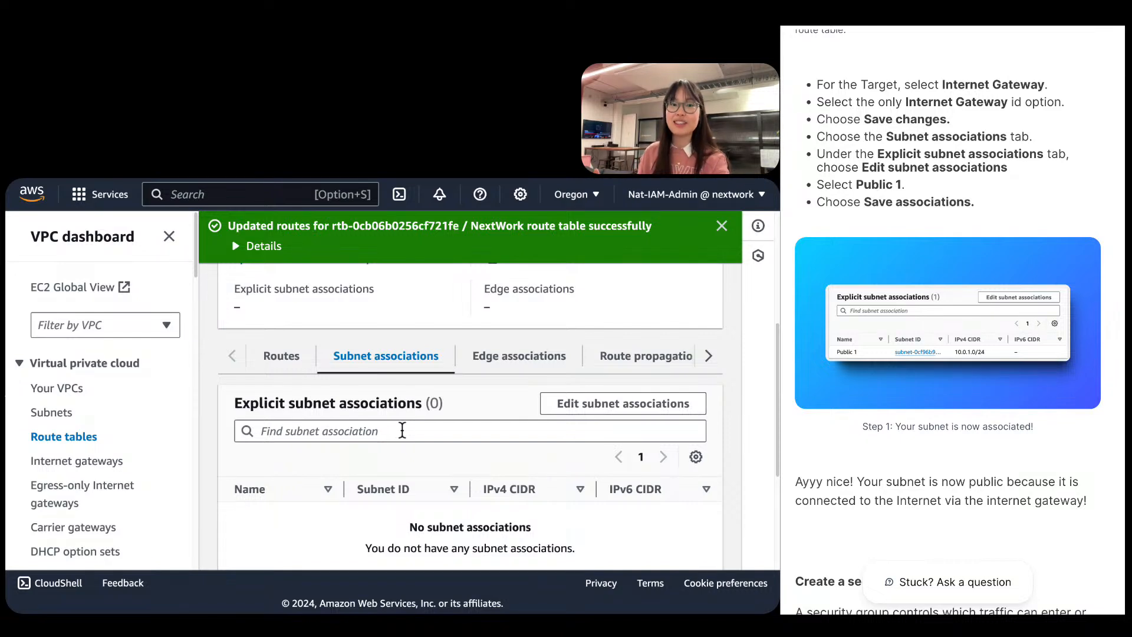
Associate the Public 1 subnet with the NextWork route table and save the association.
{"action": "left_click", "coordinate": [668, 407]}
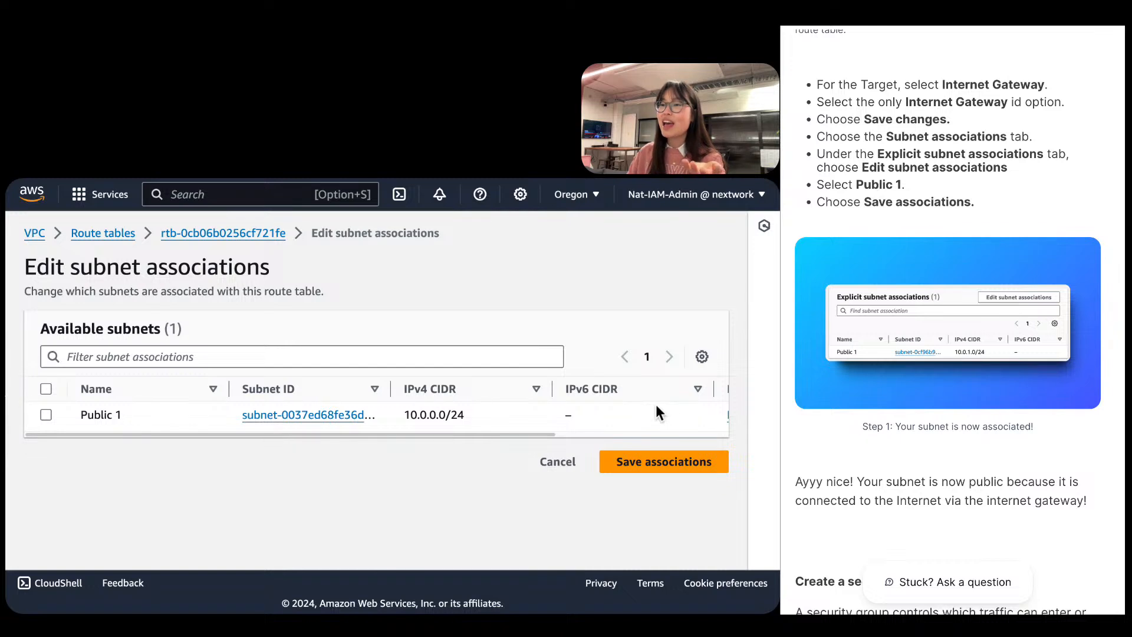
{"action": "left_click", "coordinate": [50, 415]}
{"action": "scroll", "coordinate": [731, 502], "scroll_direction": "down", "scroll_amount": 1}
{"action": "scroll", "coordinate": [728, 507], "scroll_direction": "down", "scroll_amount": 1}
{"action": "left_click", "coordinate": [656, 546]}
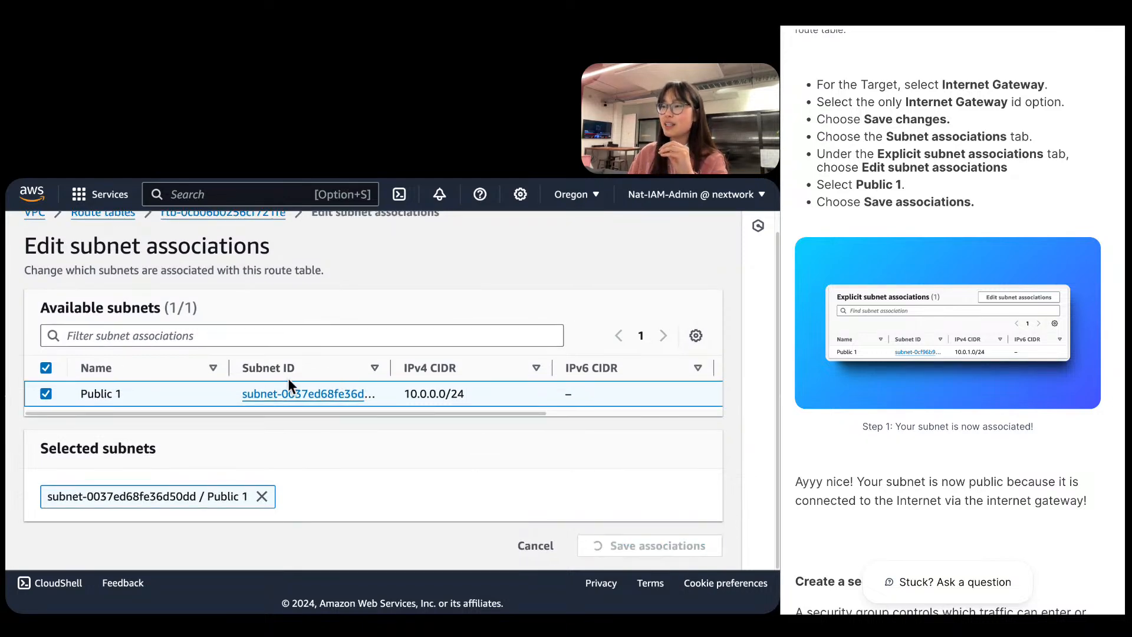
Check the explicit subnet associations of the NextWork route table for the Public 1 subnet.
{"action": "scroll", "coordinate": [256, 401], "scroll_direction": "down", "scroll_amount": 5}
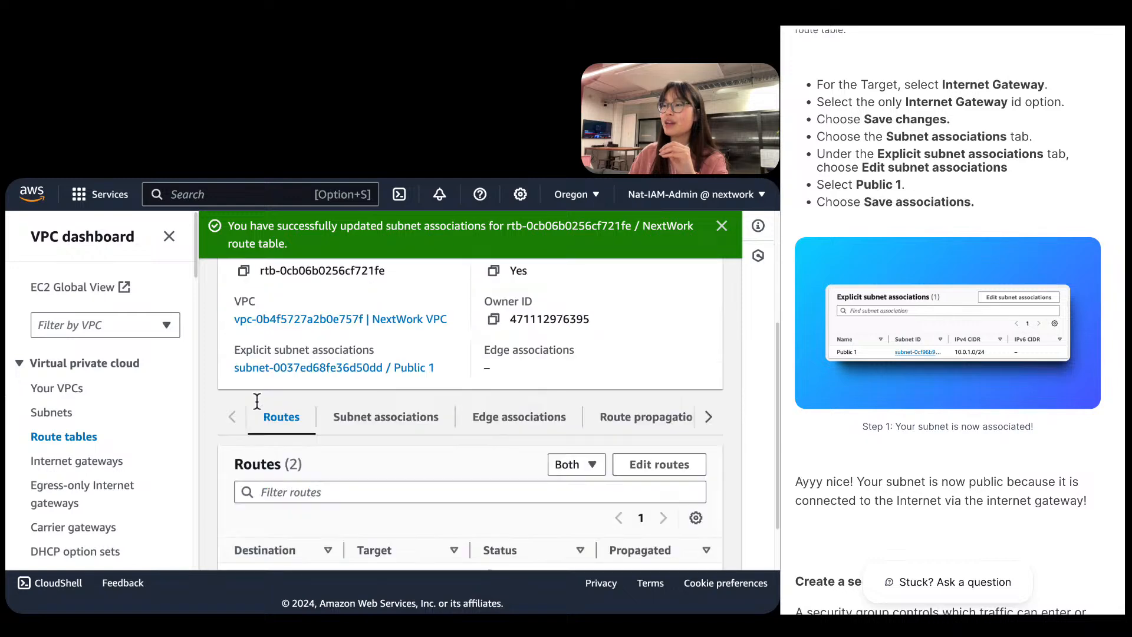
{"action": "left_click", "coordinate": [364, 349]}
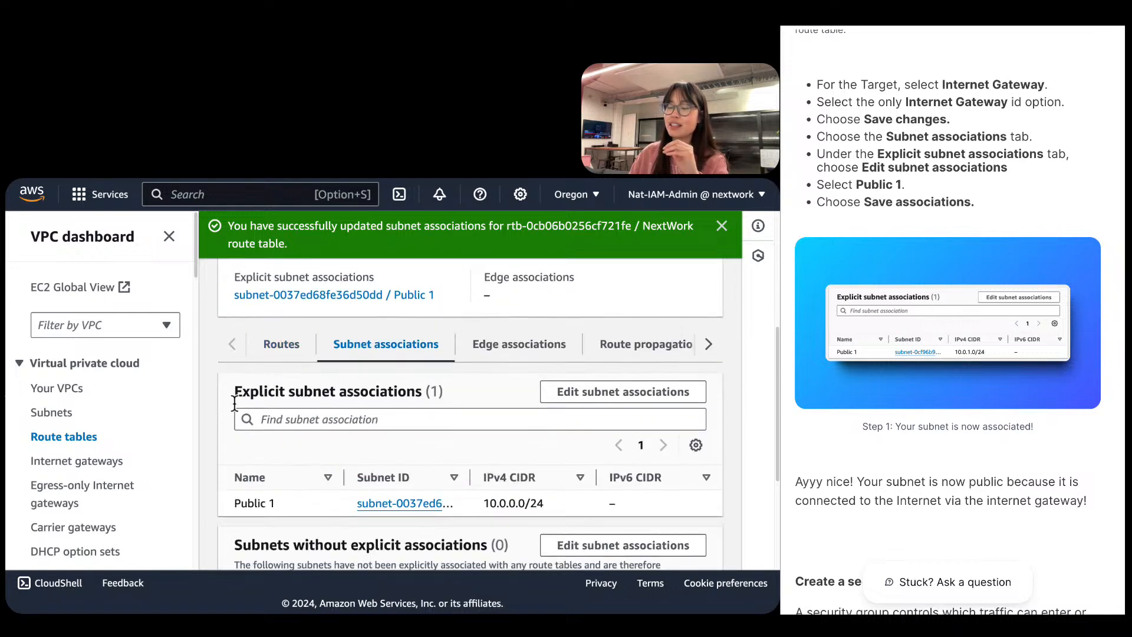
{"action": "left_click_drag", "start_coordinate": [444, 391], "coordinate": [282, 396]}
{"action": "left_click", "coordinate": [282, 392]}
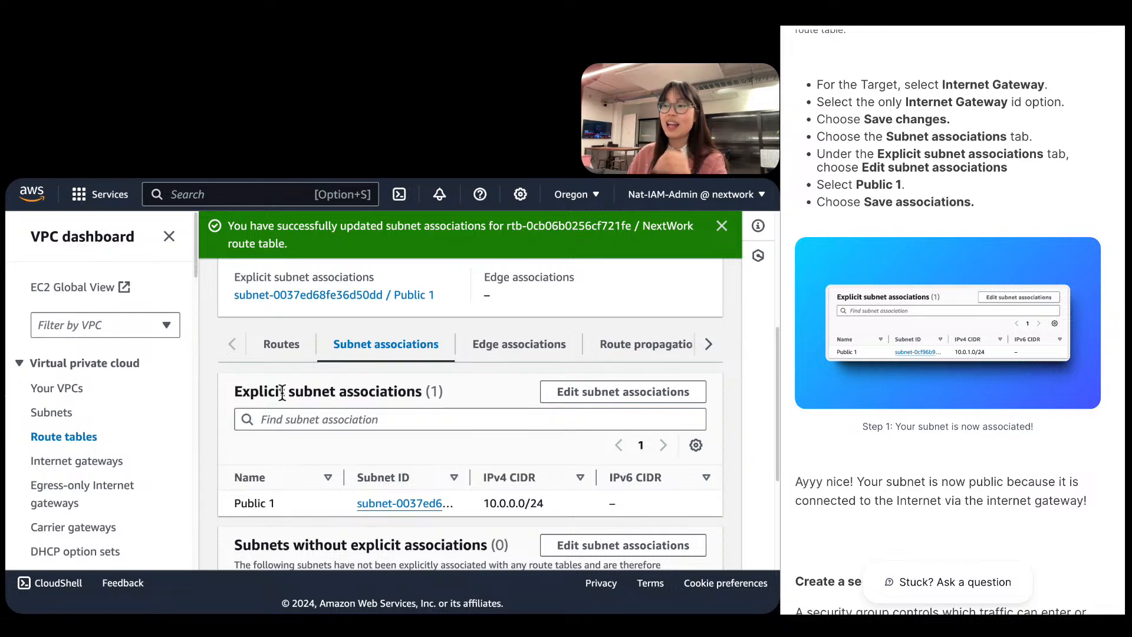
{"action": "triple_click", "coordinate": [273, 504]}
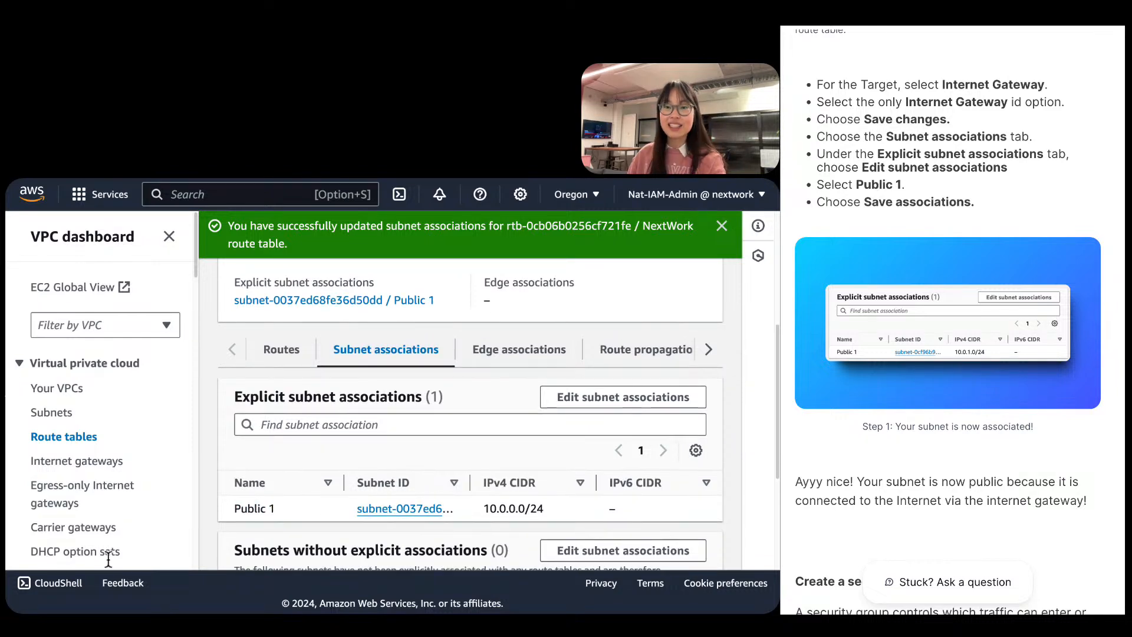
Read the guide's note on the public subnet, and check the 0.0.0.0/0 route of the NextWork route table and its internet gateway target.
{"action": "scroll", "coordinate": [940, 392], "scroll_direction": "down", "scroll_amount": 3}
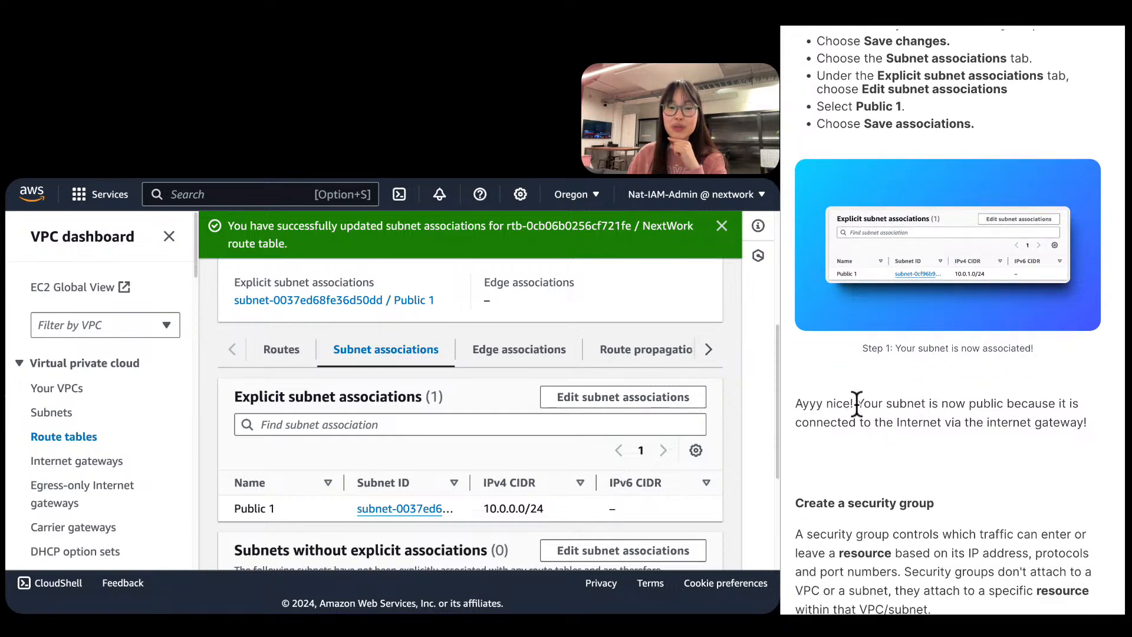
{"action": "left_click_drag", "start_coordinate": [857, 405], "coordinate": [1088, 422]}
{"action": "left_click", "coordinate": [1089, 419]}
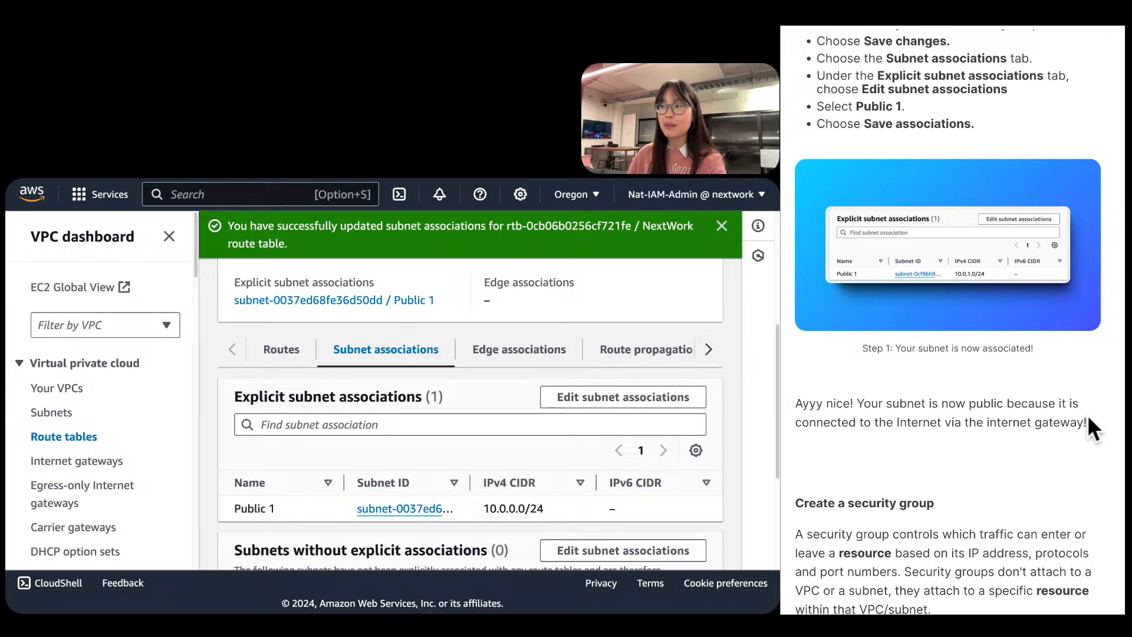
{"action": "left_click", "coordinate": [294, 351]}
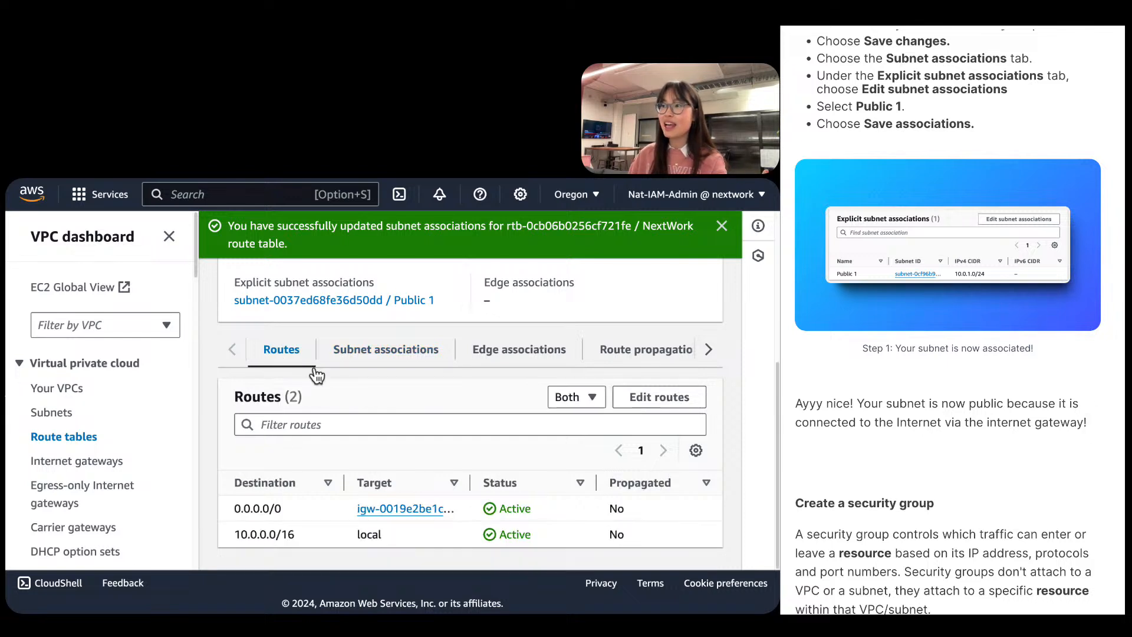
{"action": "left_click_drag", "start_coordinate": [224, 516], "coordinate": [460, 508]}
{"action": "left_click", "coordinate": [460, 508]}
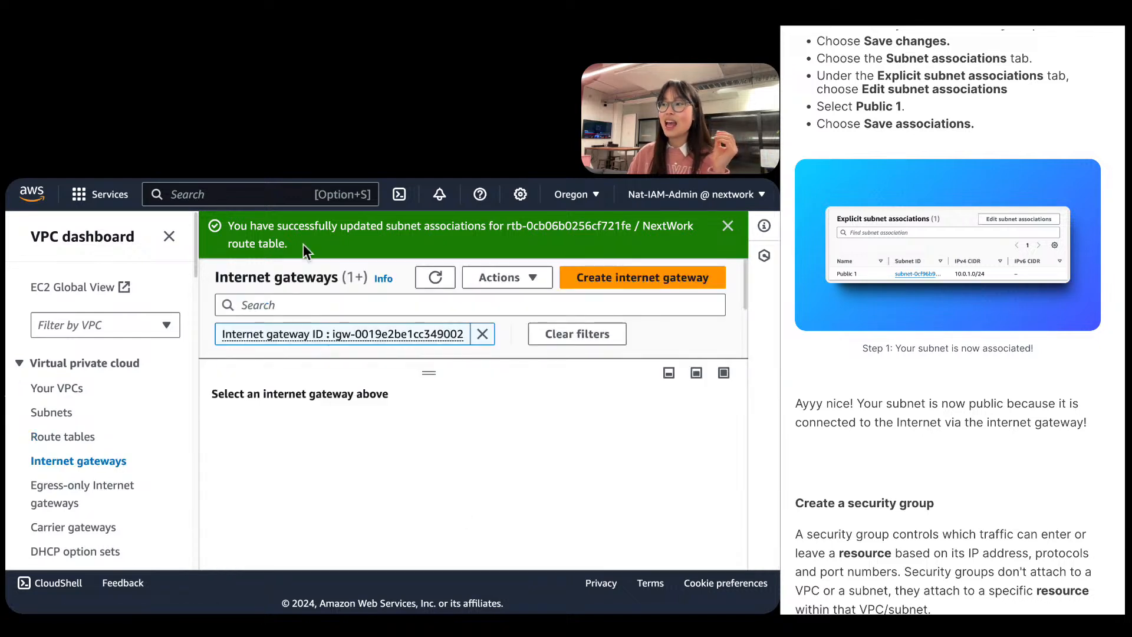
Look over the full list of internet gateways, and return to the routes of the NextWork route table.
{"action": "left_click", "coordinate": [103, 464]}
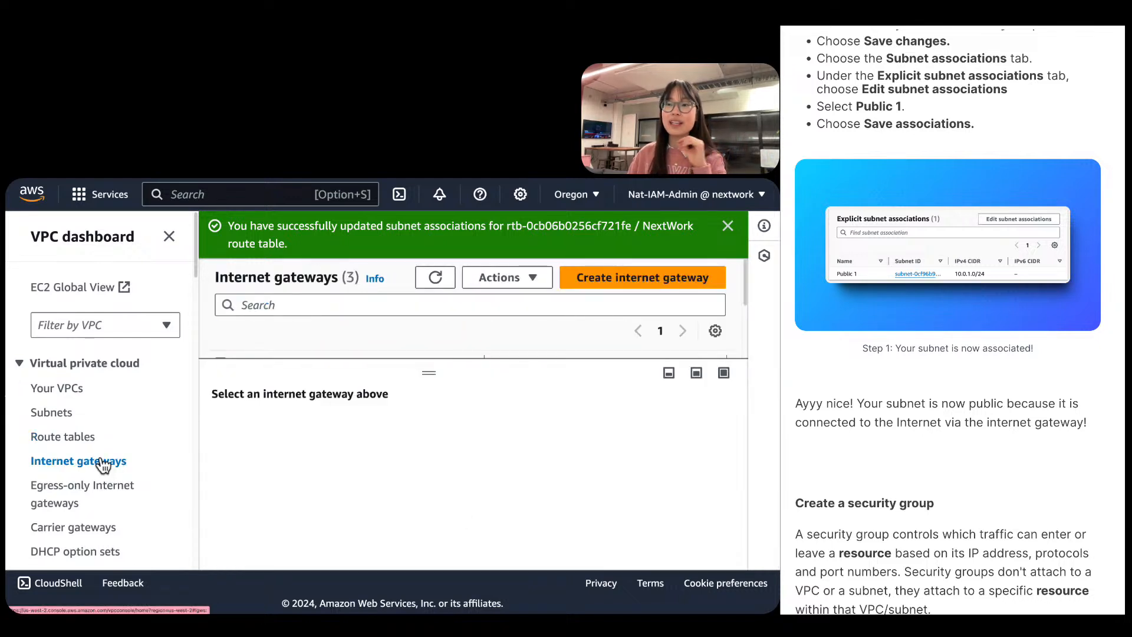
{"action": "left_click_drag", "start_coordinate": [444, 377], "coordinate": [435, 485]}
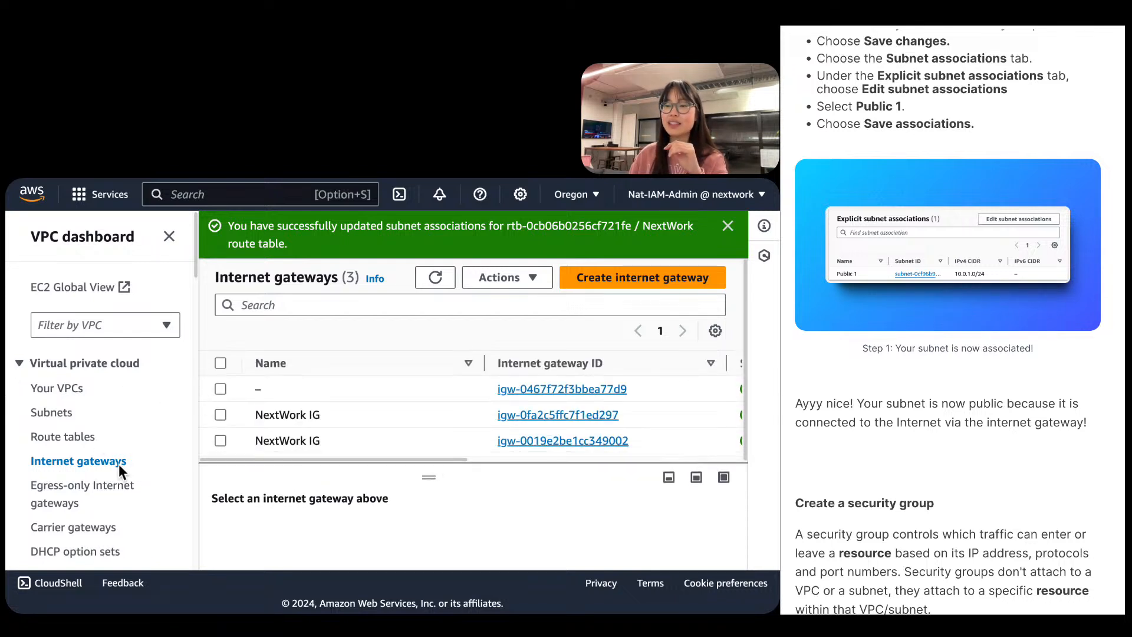
{"action": "left_click", "coordinate": [69, 438]}
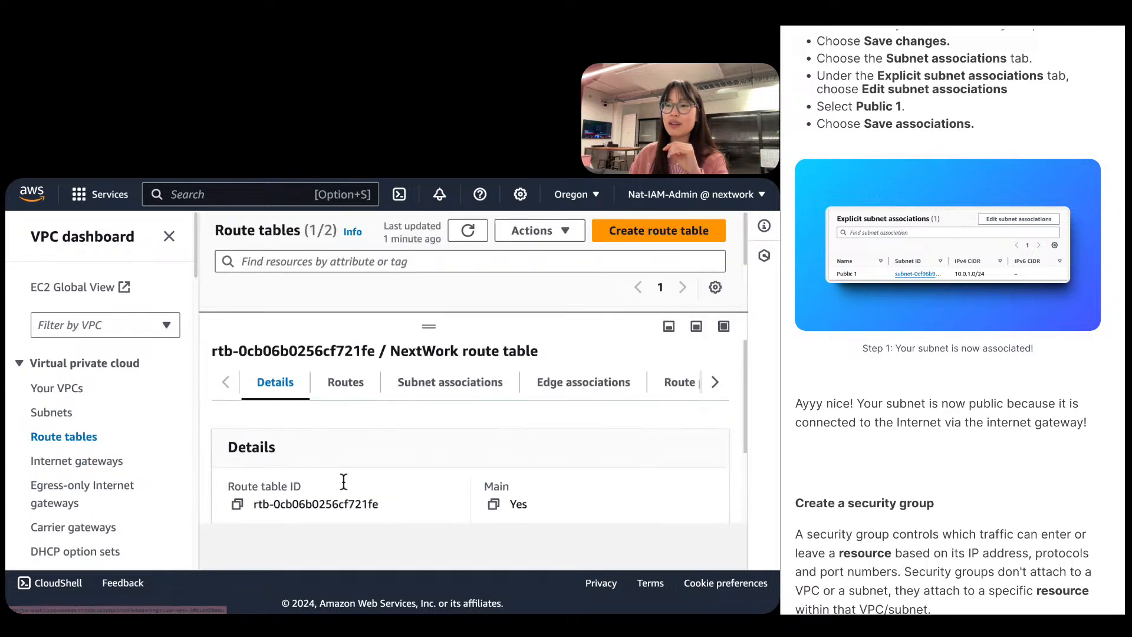
{"action": "left_click", "coordinate": [347, 396]}
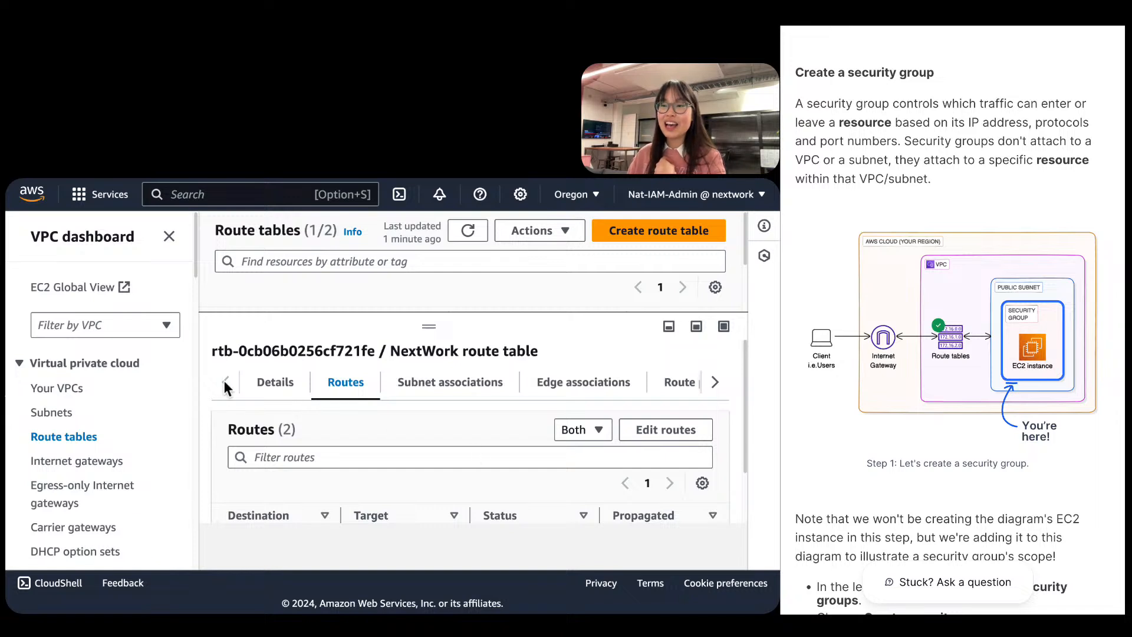
Go to the VPC's security groups and start creating a new security group.
{"action": "scroll", "coordinate": [133, 412], "scroll_direction": "down", "scroll_amount": 3}
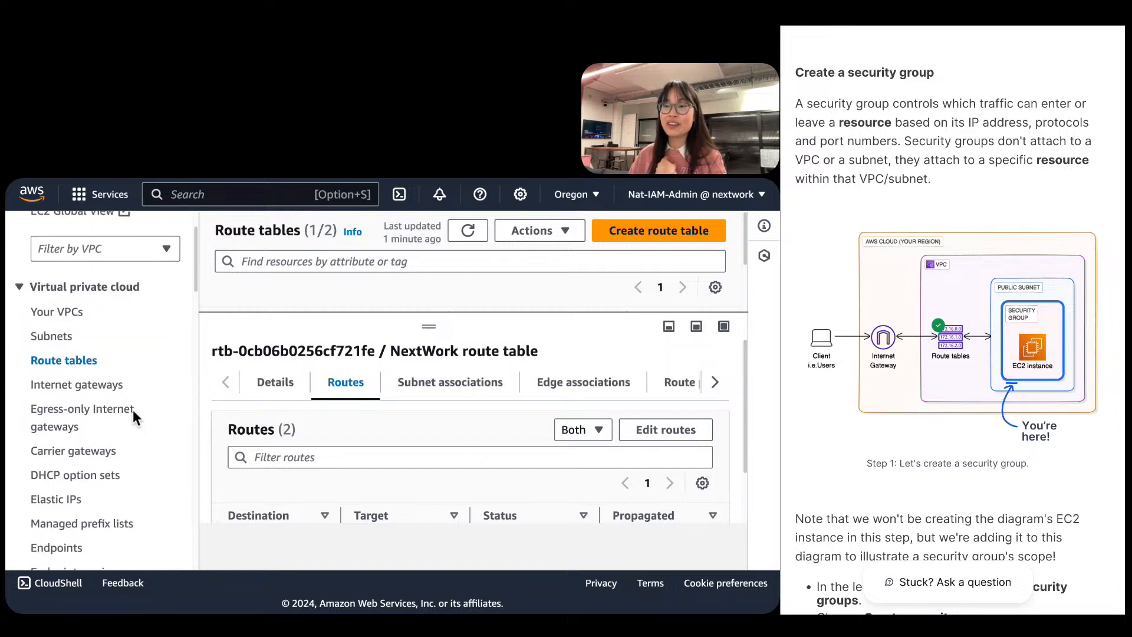
{"action": "scroll", "coordinate": [133, 413], "scroll_direction": "down", "scroll_amount": 1}
{"action": "scroll", "coordinate": [133, 409], "scroll_direction": "down", "scroll_amount": 3}
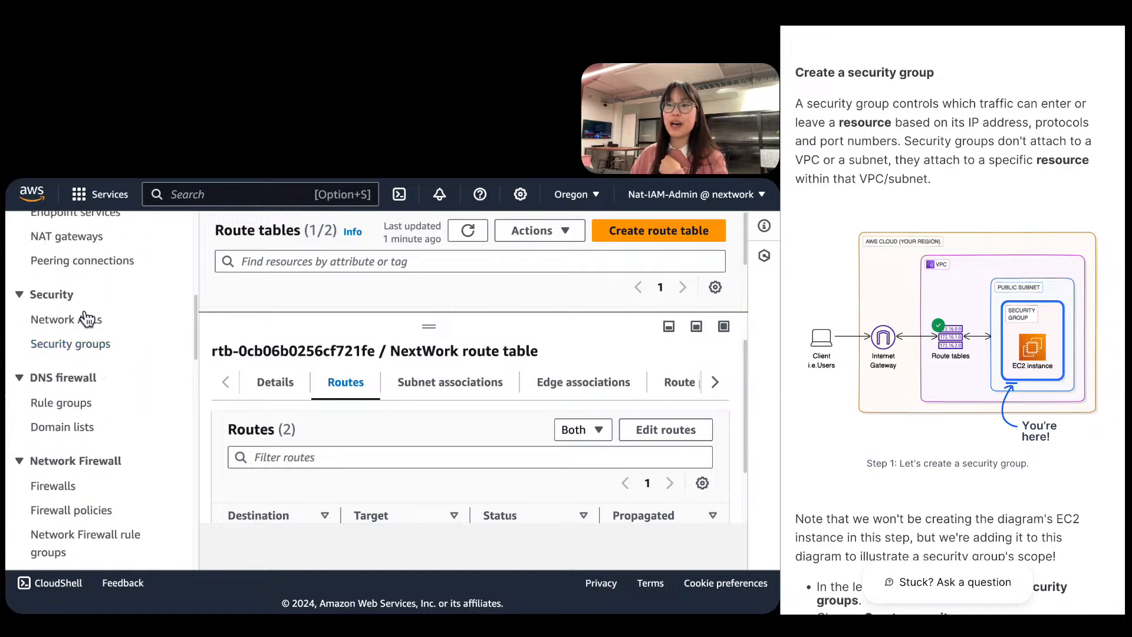
{"action": "left_click", "coordinate": [87, 351]}
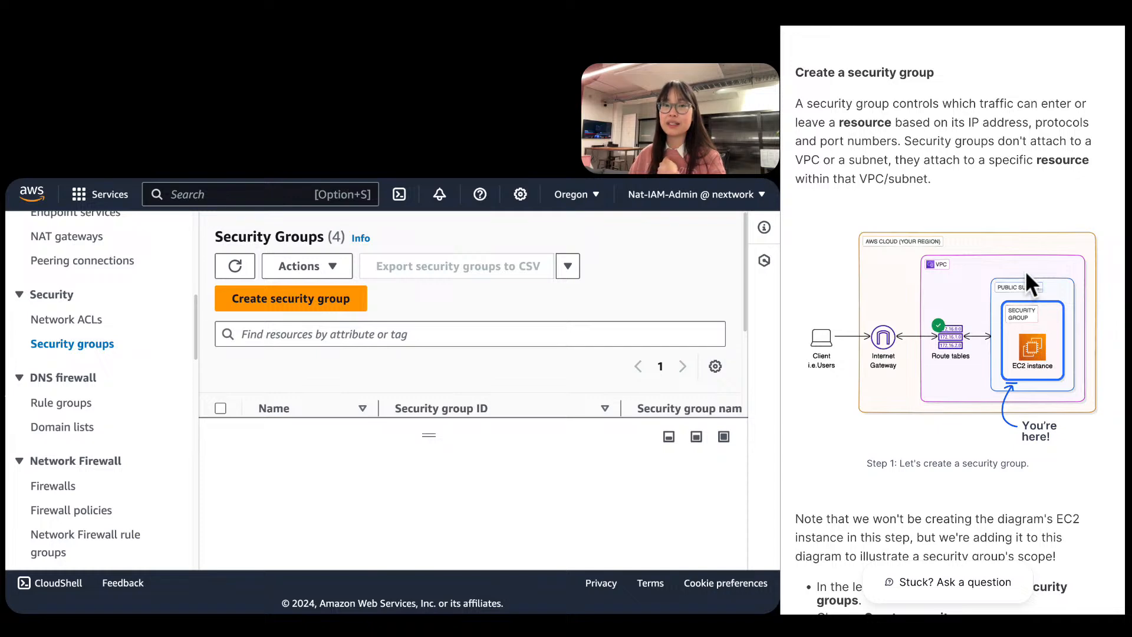
{"action": "left_click", "coordinate": [341, 300]}
Copy the security group name from the guide and name the new group NextWork Public Security Group.
{"action": "scroll", "coordinate": [354, 383], "scroll_direction": "down", "scroll_amount": 15}
{"action": "scroll", "coordinate": [1078, 451], "scroll_direction": "down", "scroll_amount": 5}
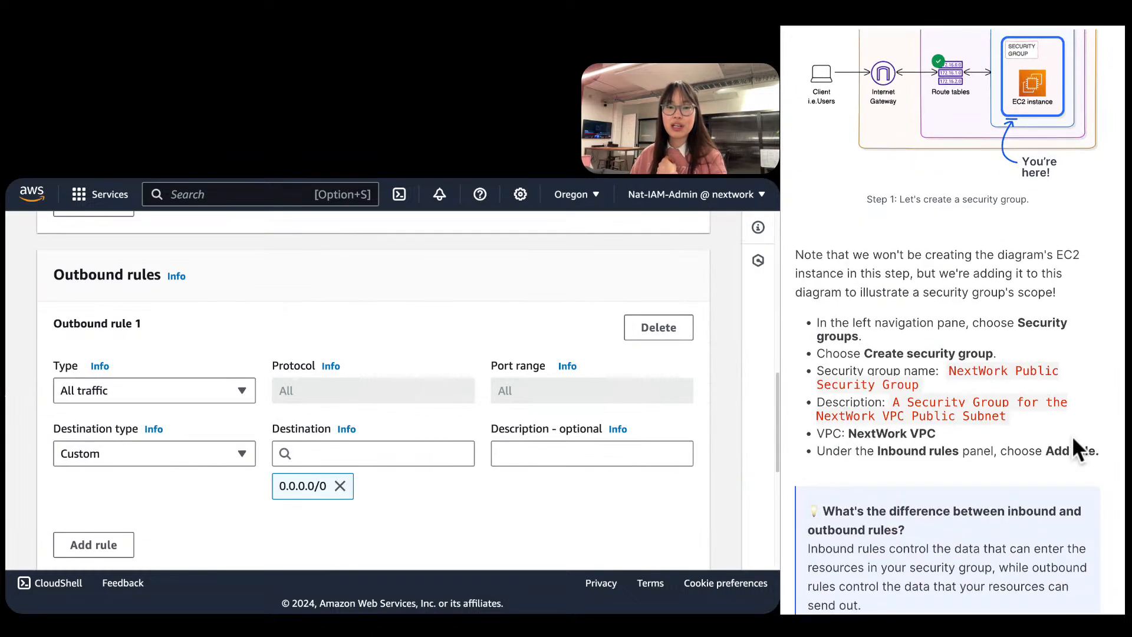
{"action": "left_click", "coordinate": [951, 371]}
{"action": "key", "text": "super+c"}
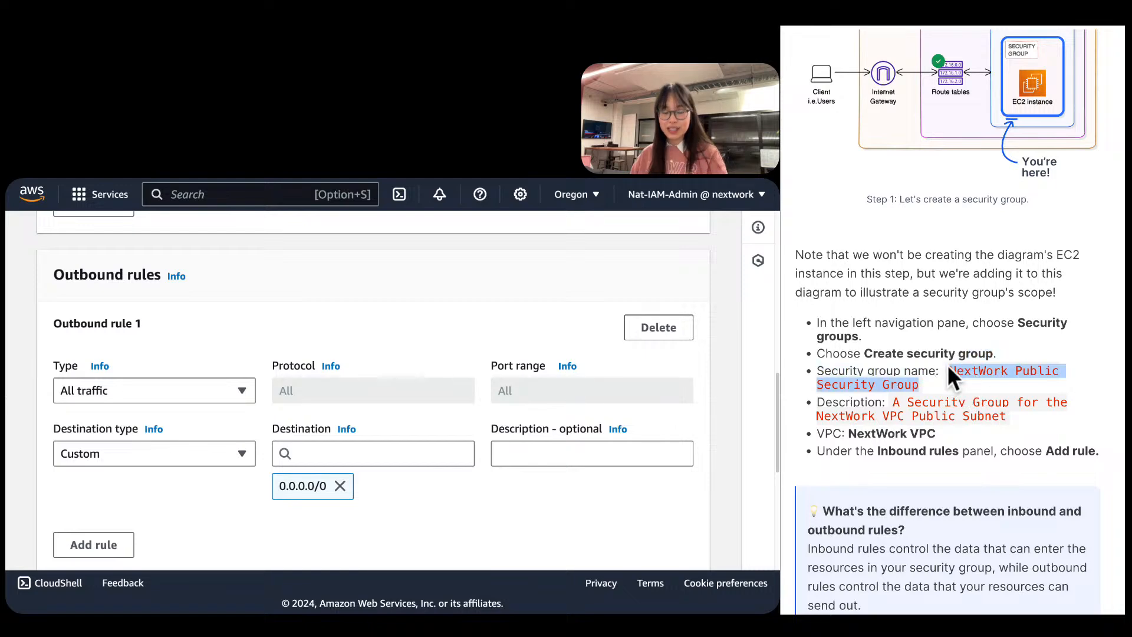
{"action": "scroll", "coordinate": [207, 406], "scroll_direction": "up", "scroll_amount": 5}
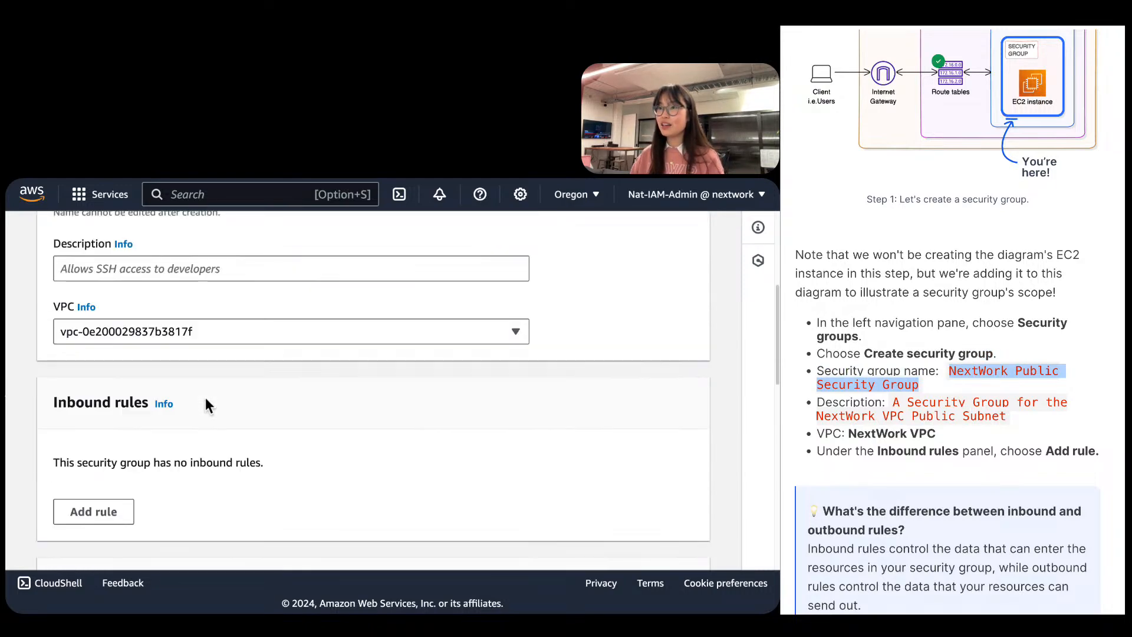
{"action": "scroll", "coordinate": [206, 405], "scroll_direction": "up", "scroll_amount": 5}
{"action": "left_click", "coordinate": [197, 407]}
{"action": "key", "text": "super+v"}
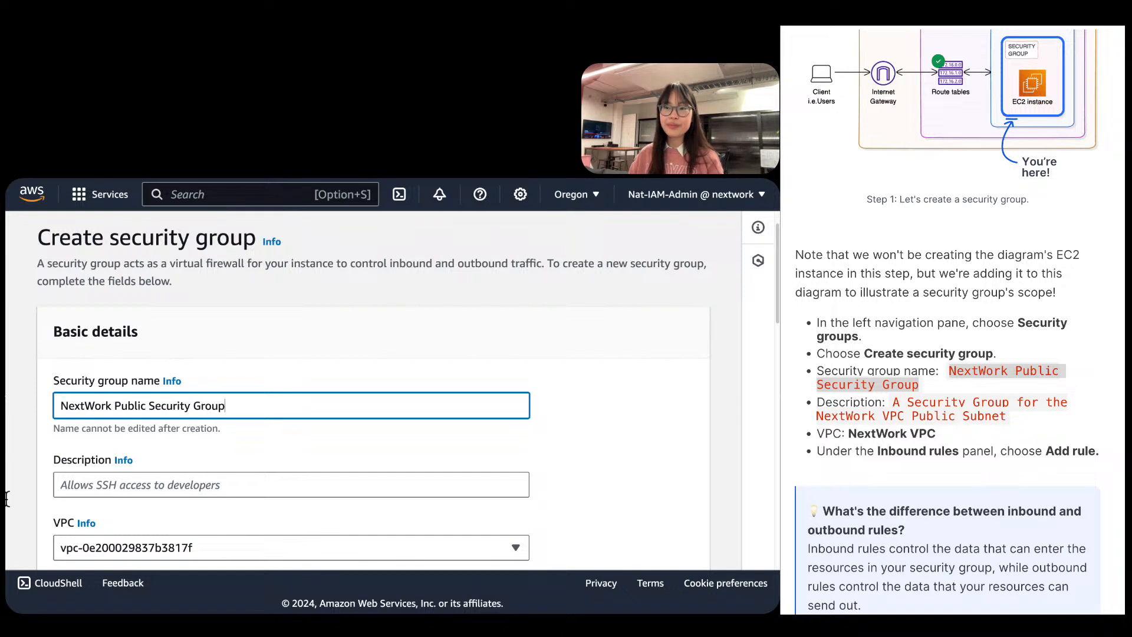
Set the security group's description to "A Security Group for the NextWork VPC Public Subnet.", copying the guide's text and adding the period.
{"action": "scroll", "coordinate": [985, 387], "scroll_direction": "down", "scroll_amount": 1}
{"action": "left_click", "coordinate": [915, 379]}
{"action": "key", "text": "super+c"}
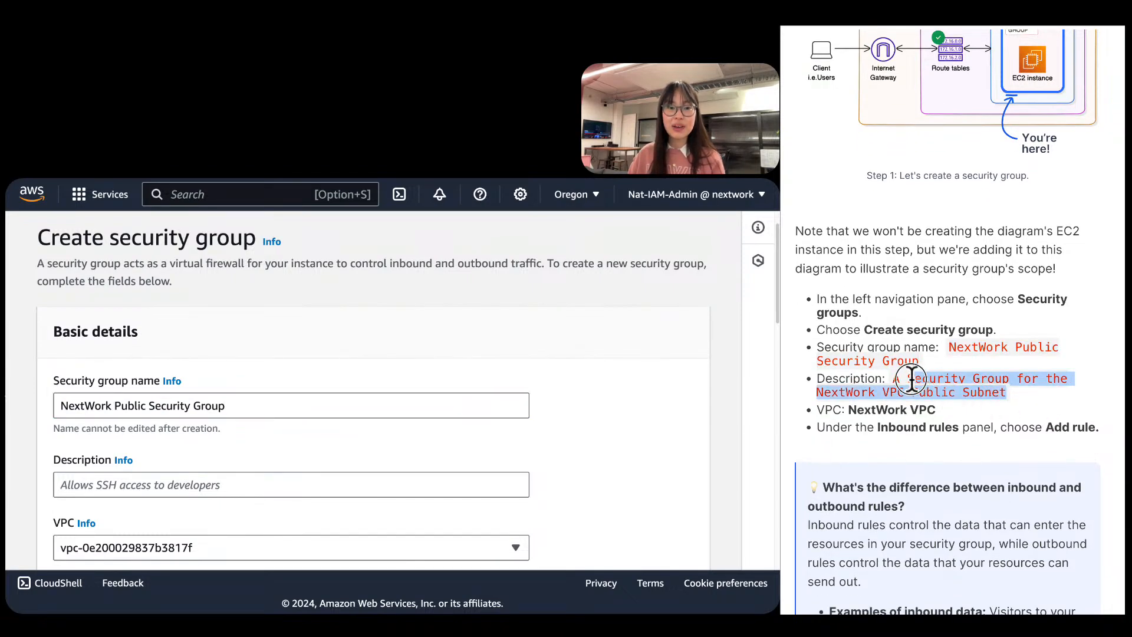
{"action": "left_click", "coordinate": [131, 480]}
{"action": "left_click", "coordinate": [131, 480]}
{"action": "key", "text": "super+v"}
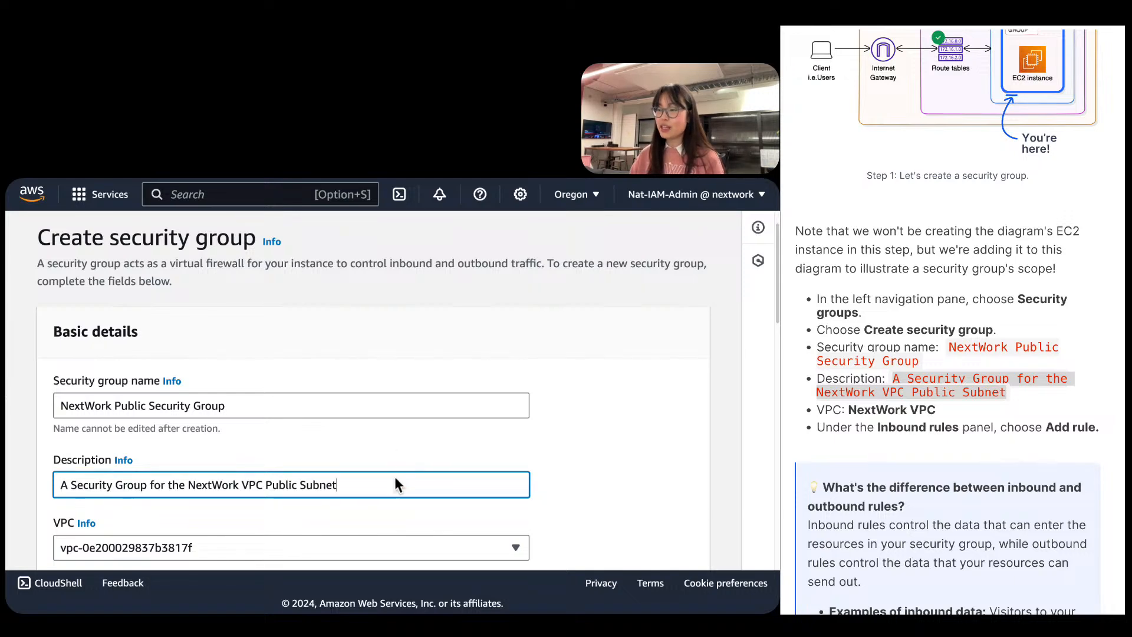
{"action": "type", "text": "."}
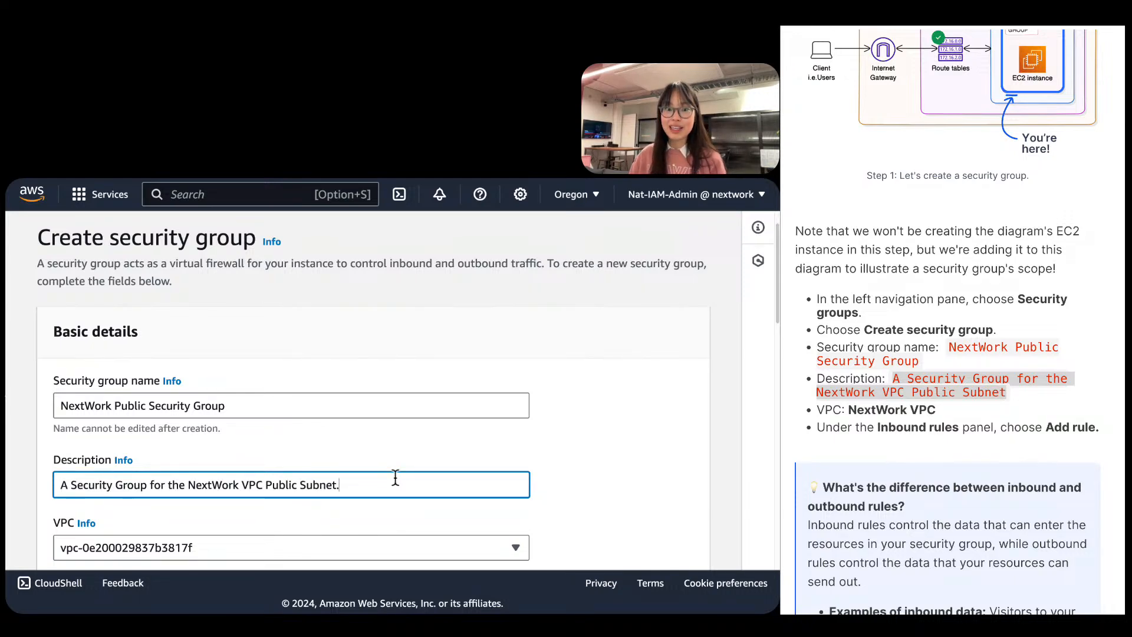
Assign the security group to NextWork VPC instead of the default VPC.
{"action": "scroll", "coordinate": [395, 477], "scroll_direction": "down", "scroll_amount": 3}
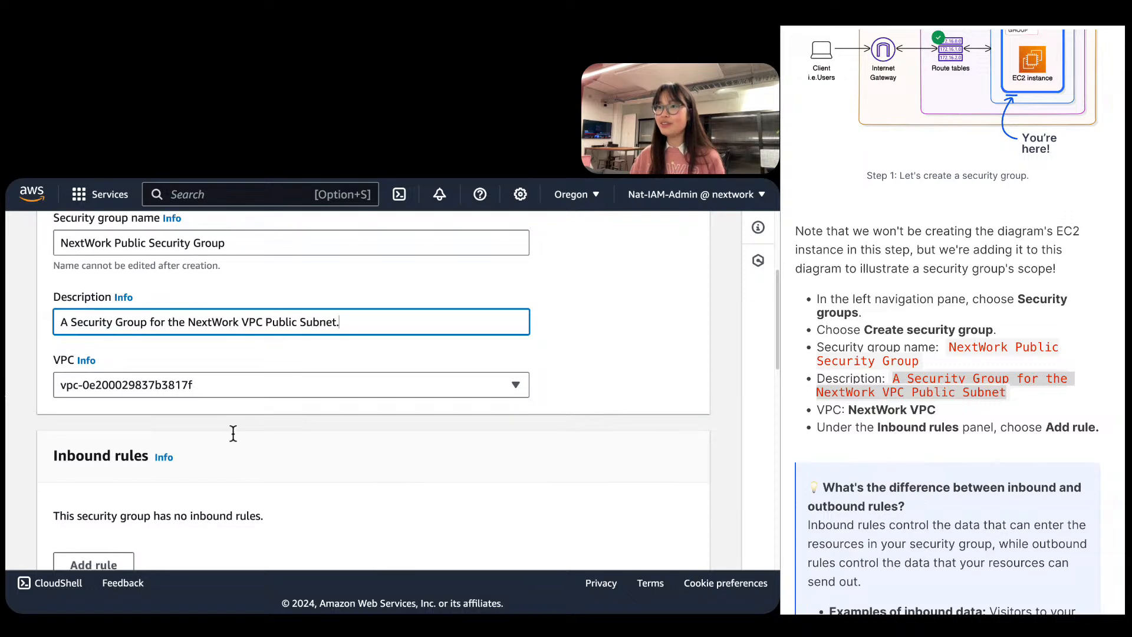
{"action": "scroll", "coordinate": [151, 392], "scroll_direction": "up", "scroll_amount": 3}
{"action": "scroll", "coordinate": [152, 401], "scroll_direction": "down", "scroll_amount": 1}
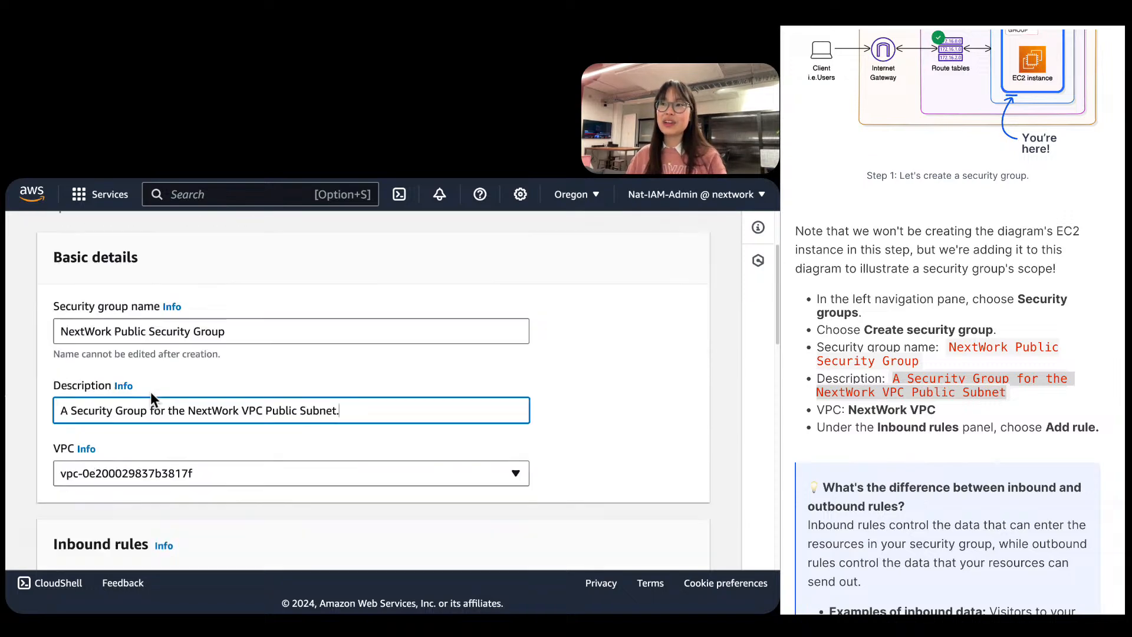
{"action": "left_click", "coordinate": [172, 471]}
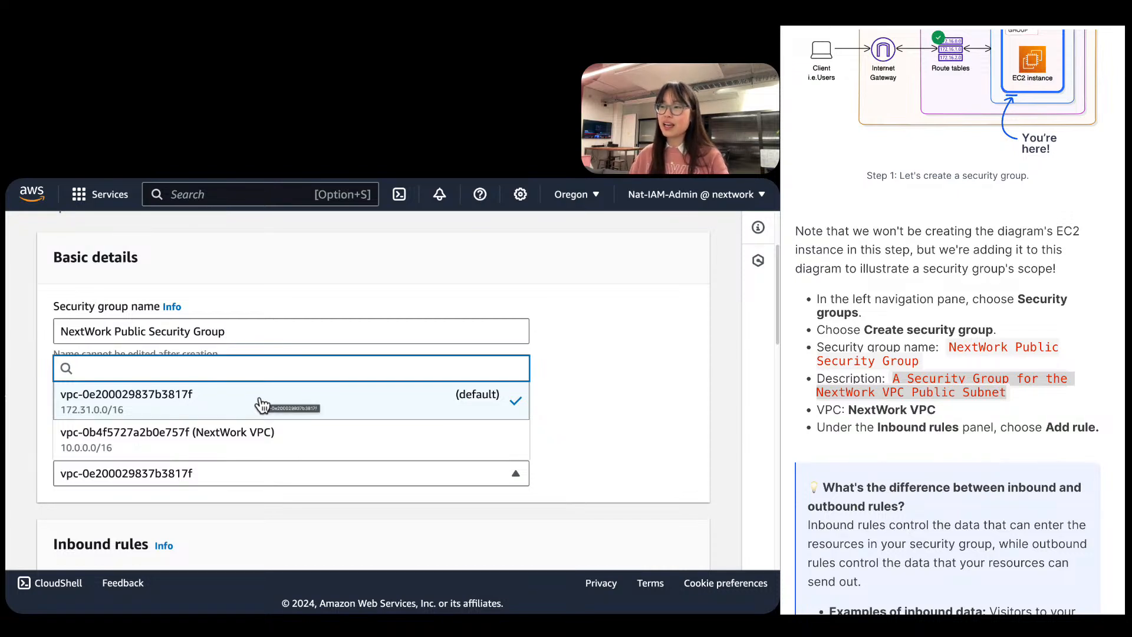
{"action": "left_click", "coordinate": [252, 445]}
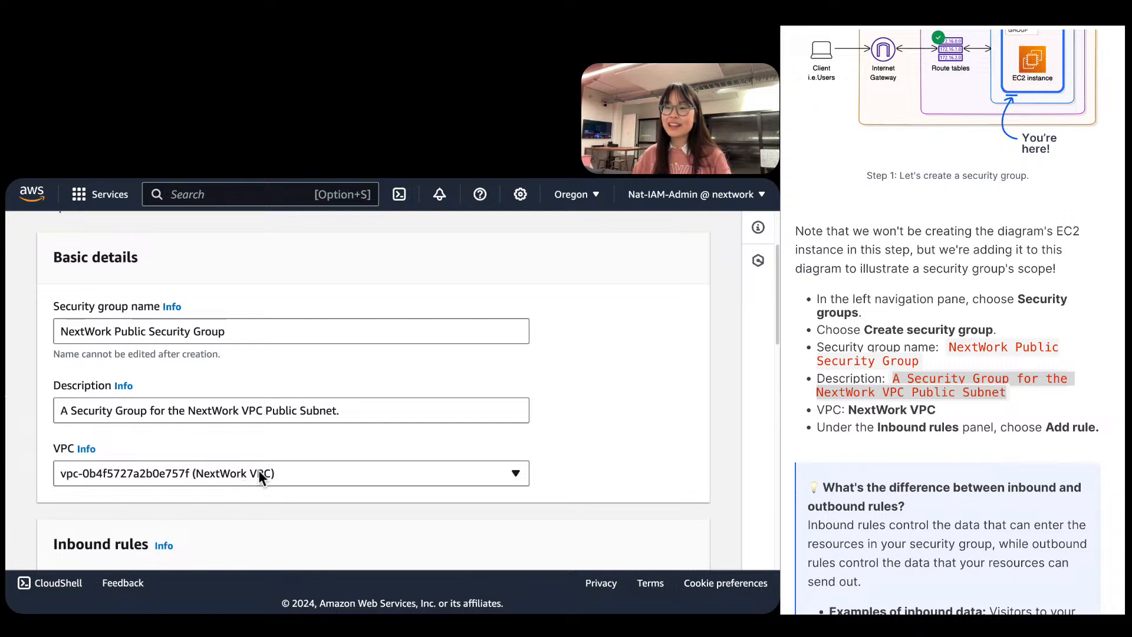
Add an inbound rule to the security group and set its type to HTTP.
{"action": "scroll", "coordinate": [281, 473], "scroll_direction": "down", "scroll_amount": 7}
{"action": "scroll", "coordinate": [269, 463], "scroll_direction": "up", "scroll_amount": 3}
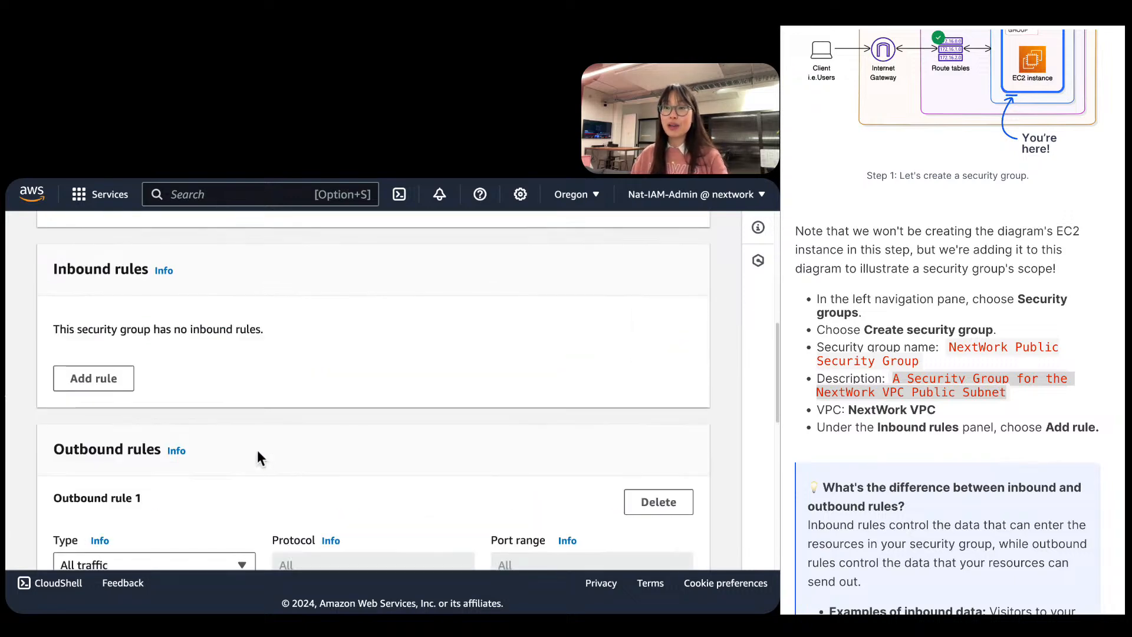
{"action": "left_click", "coordinate": [106, 381]}
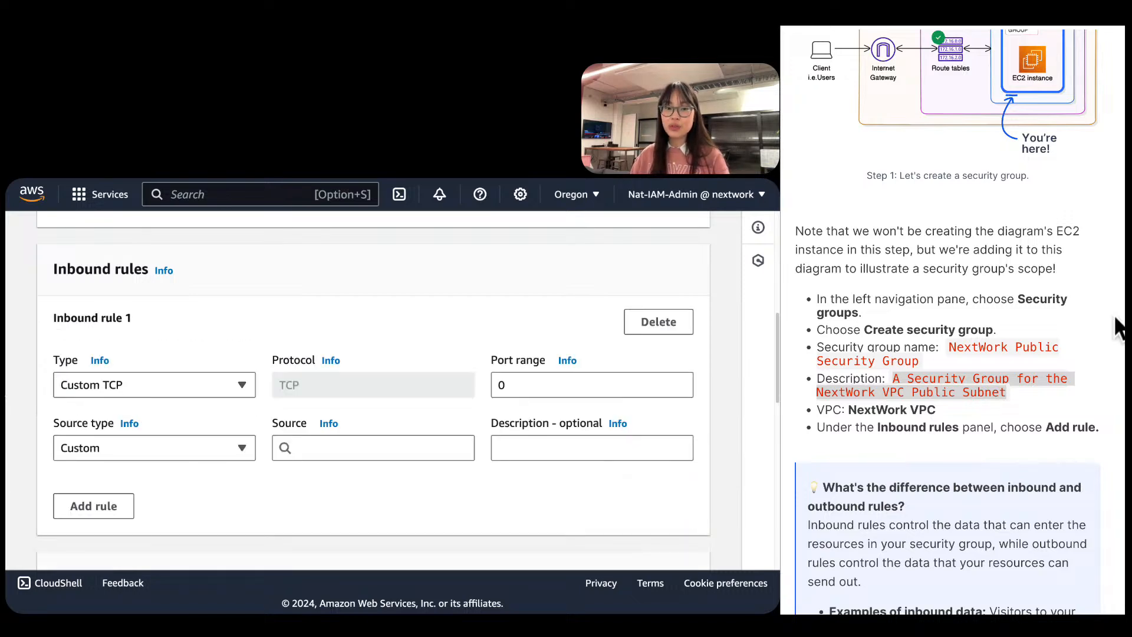
{"action": "scroll", "coordinate": [1031, 338], "scroll_direction": "down", "scroll_amount": 6}
{"action": "left_click", "coordinate": [155, 380]}
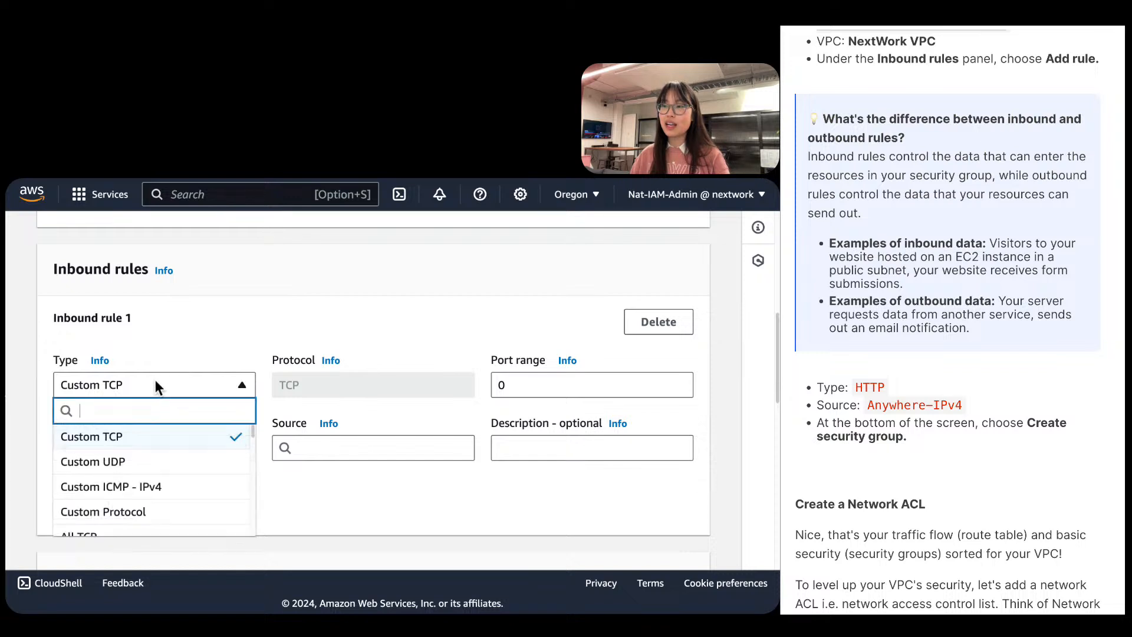
{"action": "type", "text": "http"}
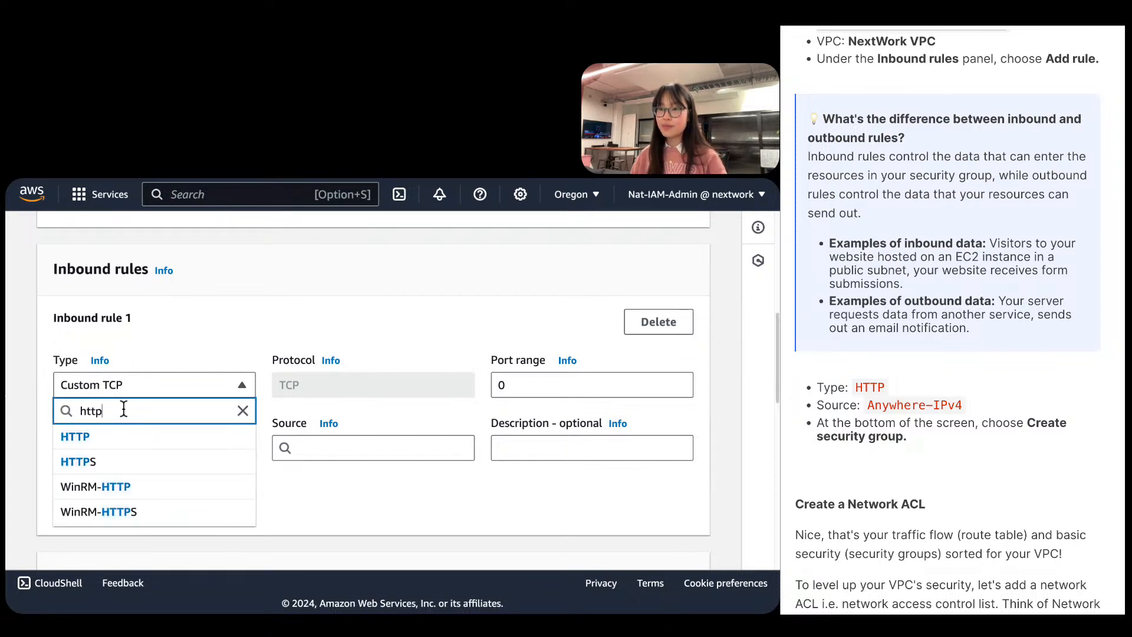
{"action": "left_click", "coordinate": [127, 443]}
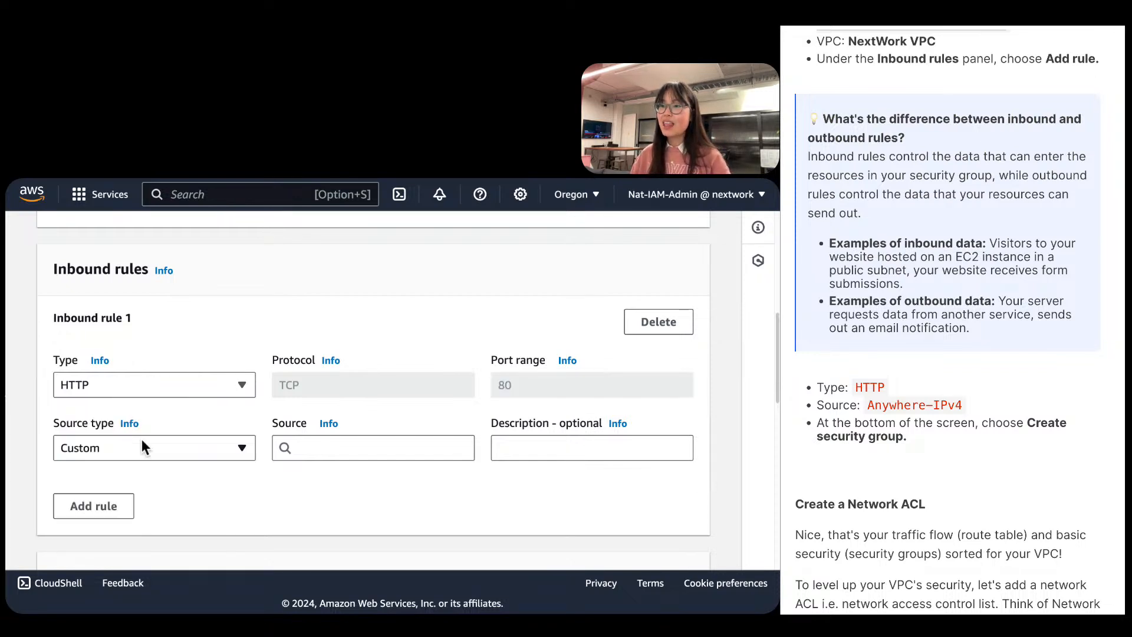
Set the HTTP inbound rule's source type to Anywhere-IPv4 and create the security group.
{"action": "scroll", "coordinate": [141, 438], "scroll_direction": "up", "scroll_amount": 1}
{"action": "left_click", "coordinate": [160, 463]}
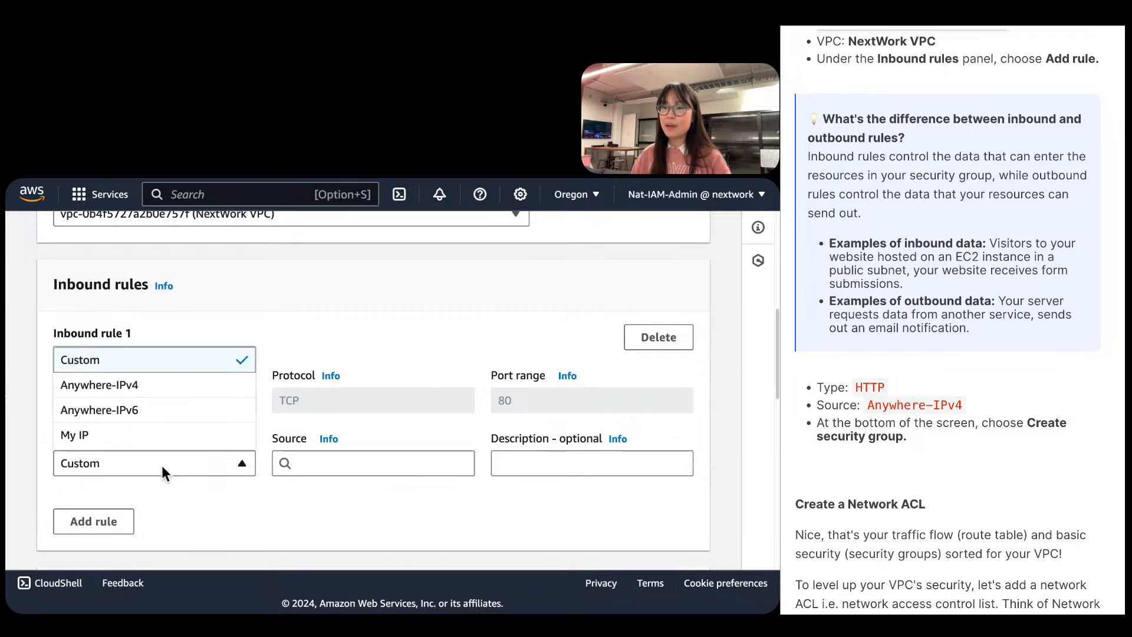
{"action": "left_click", "coordinate": [123, 386]}
{"action": "scroll", "coordinate": [262, 447], "scroll_direction": "down", "scroll_amount": 1}
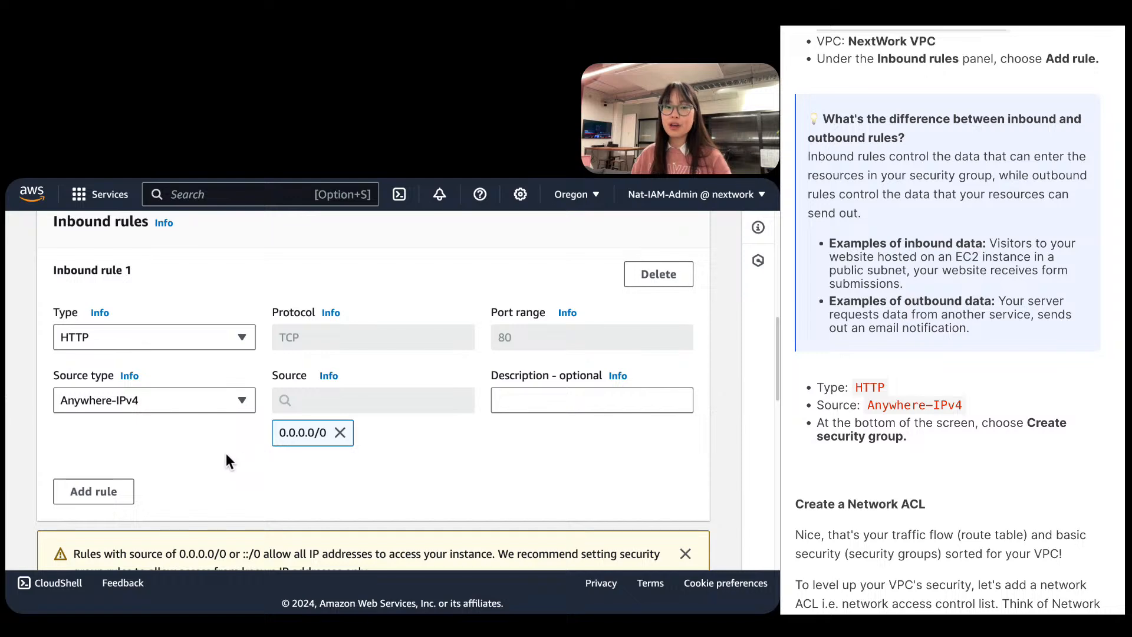
{"action": "scroll", "coordinate": [225, 452], "scroll_direction": "down", "scroll_amount": 10}
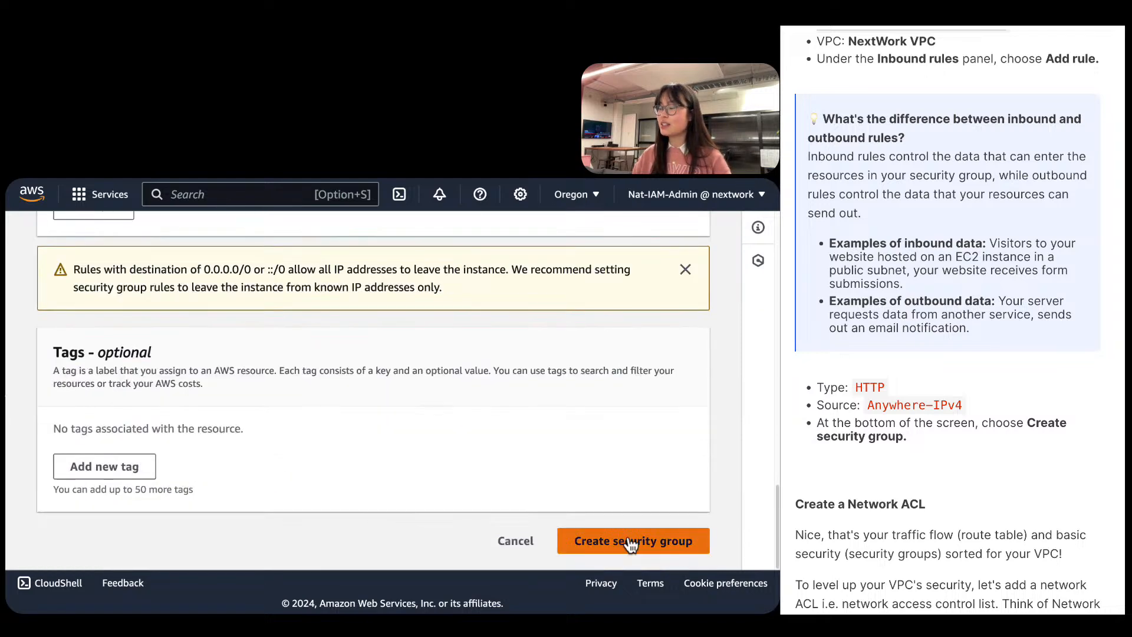
{"action": "left_click", "coordinate": [630, 539]}
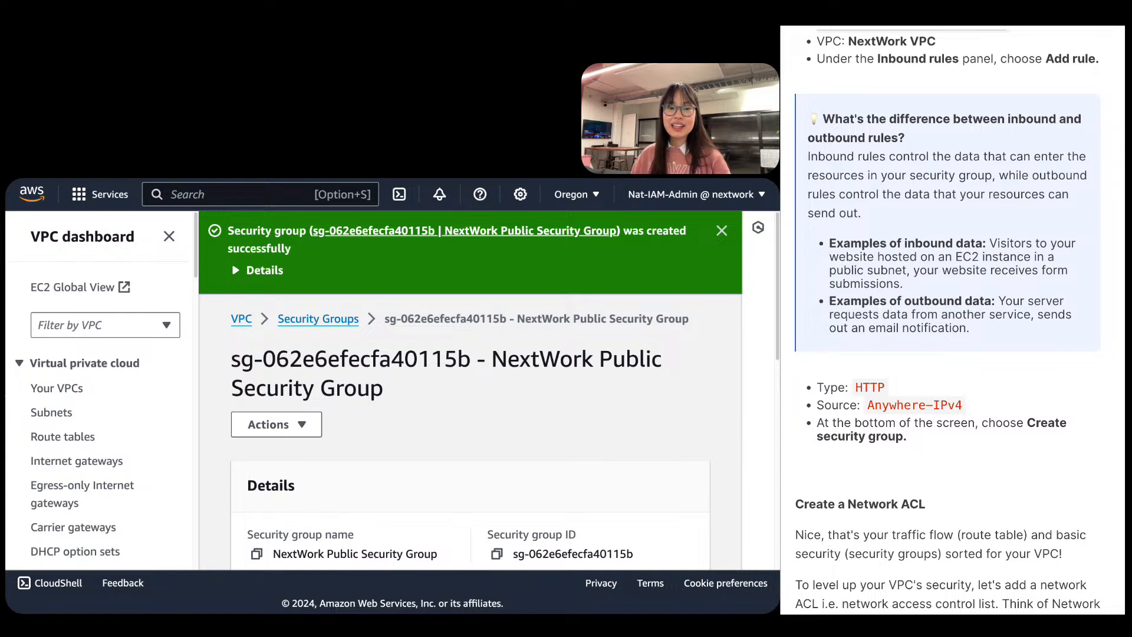
Bring up the guide's Create a Network ACL section and start creating a new network ACL.
{"action": "scroll", "coordinate": [947, 319], "scroll_direction": "down", "scroll_amount": 7}
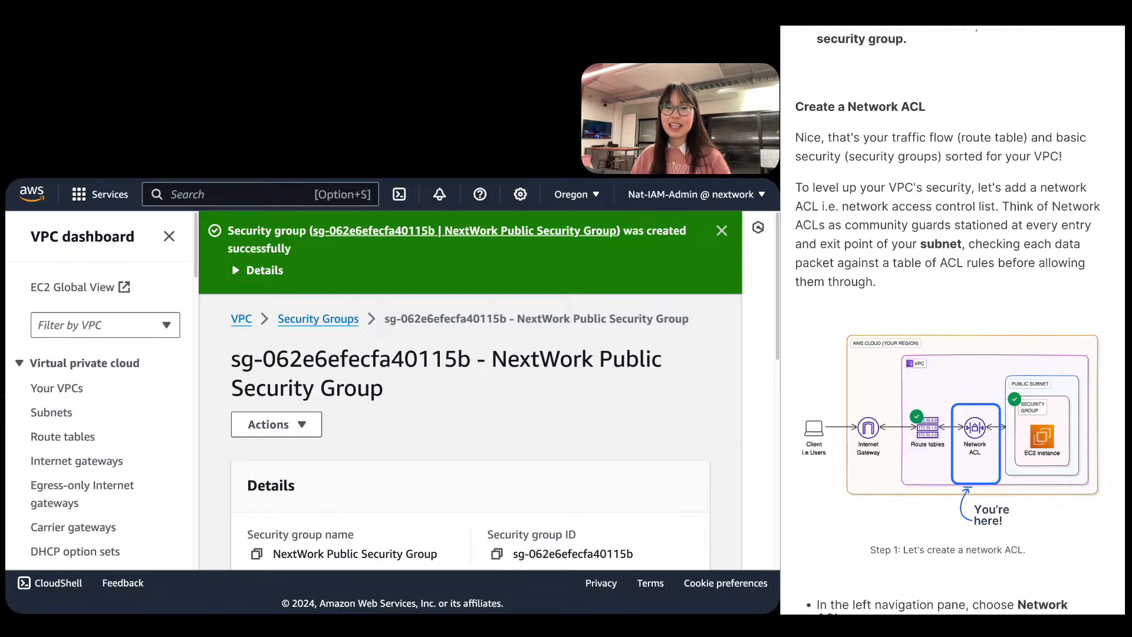
{"action": "scroll", "coordinate": [101, 454], "scroll_direction": "down", "scroll_amount": 3}
{"action": "scroll", "coordinate": [103, 455], "scroll_direction": "down", "scroll_amount": 4}
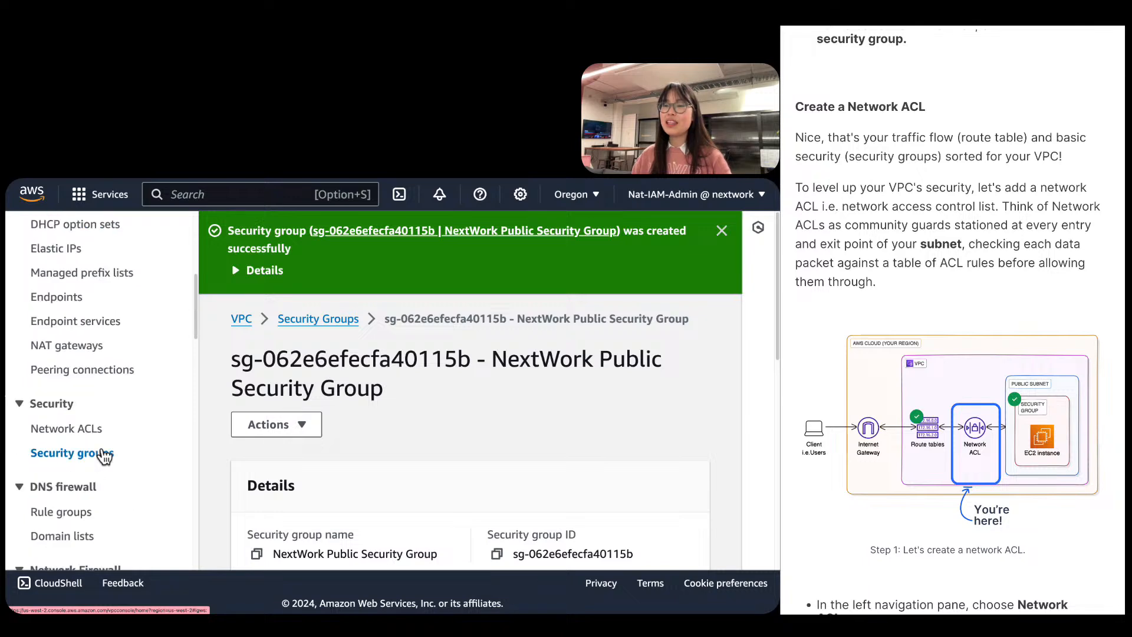
{"action": "left_click", "coordinate": [92, 417]}
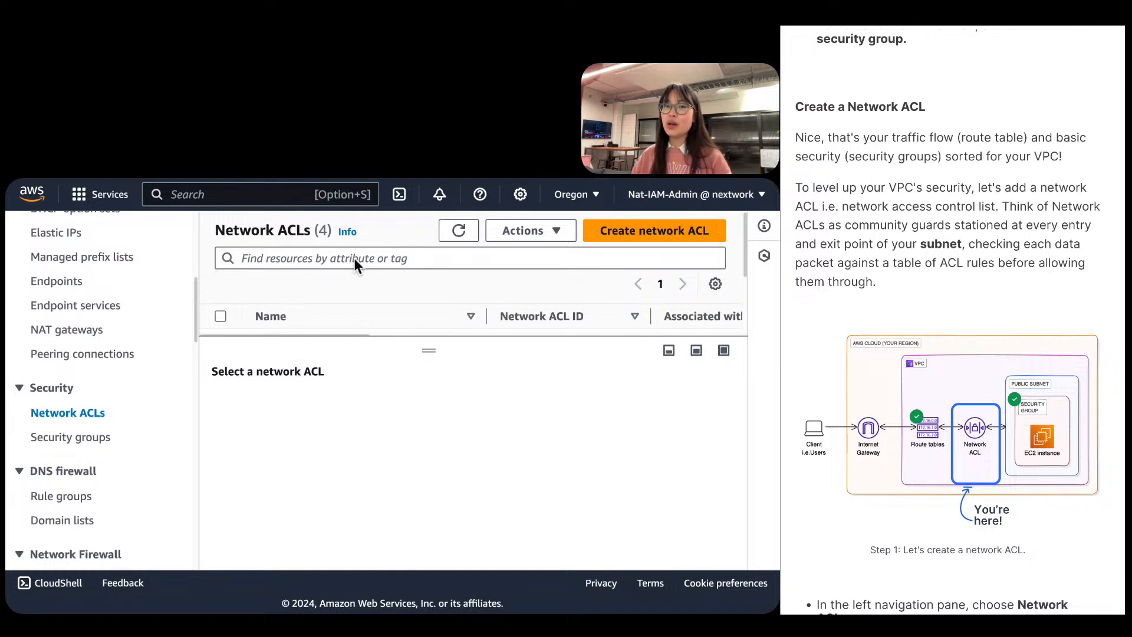
{"action": "left_click", "coordinate": [607, 231]}
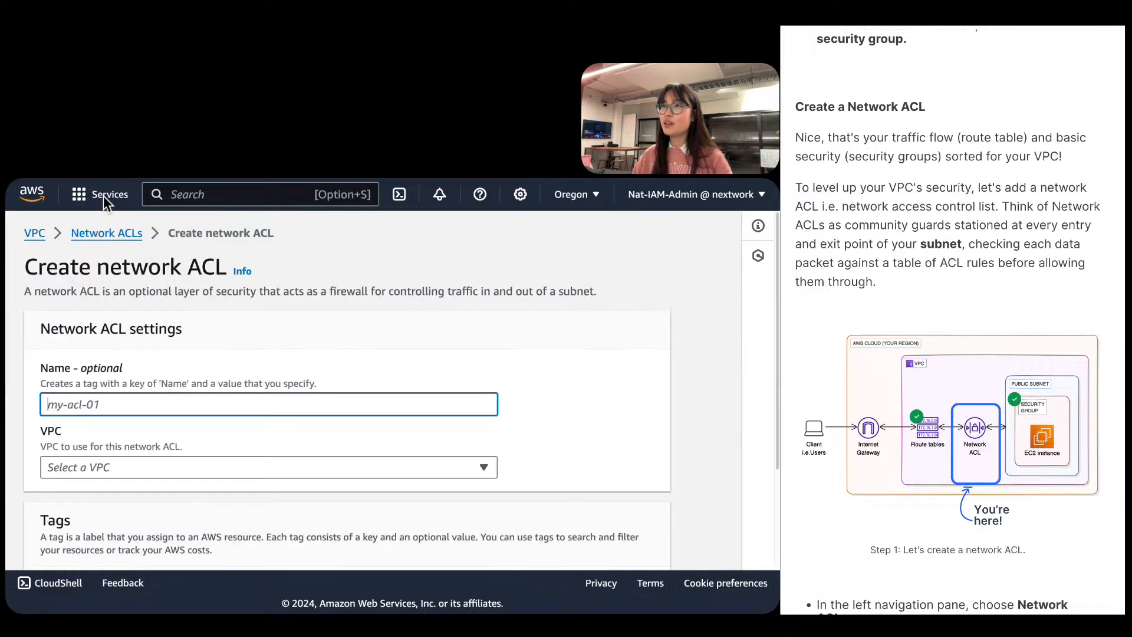
Return to the network ACL list without creating a new one and select the ACL associated with the Public 1 subnet in NextWork VPC.
{"action": "left_click", "coordinate": [133, 236]}
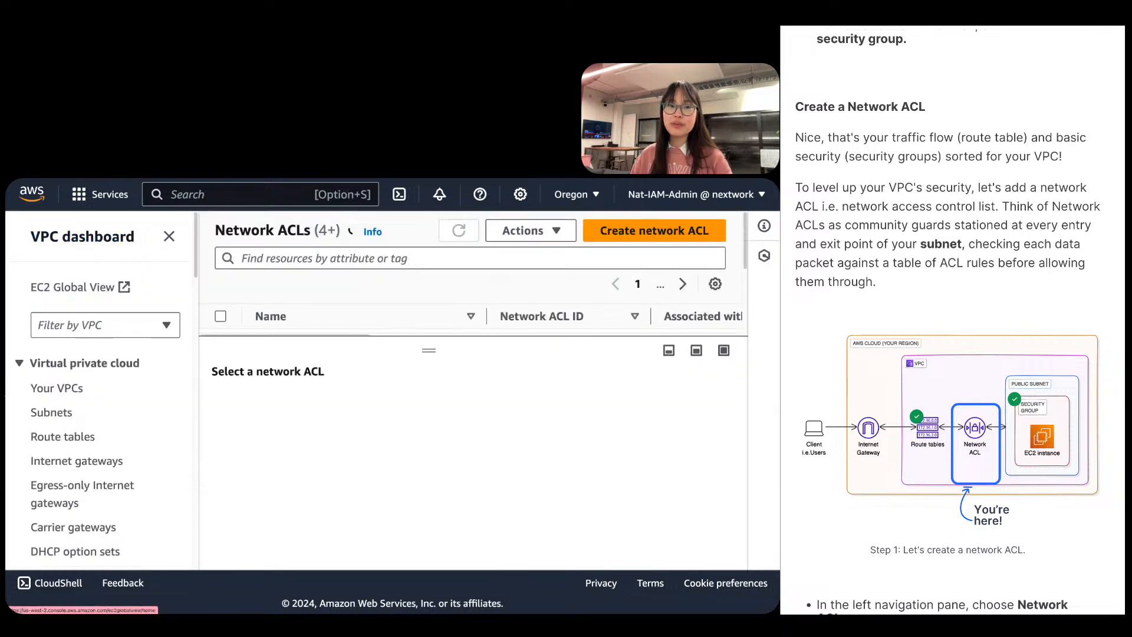
{"action": "scroll", "coordinate": [968, 405], "scroll_direction": "down", "scroll_amount": 5}
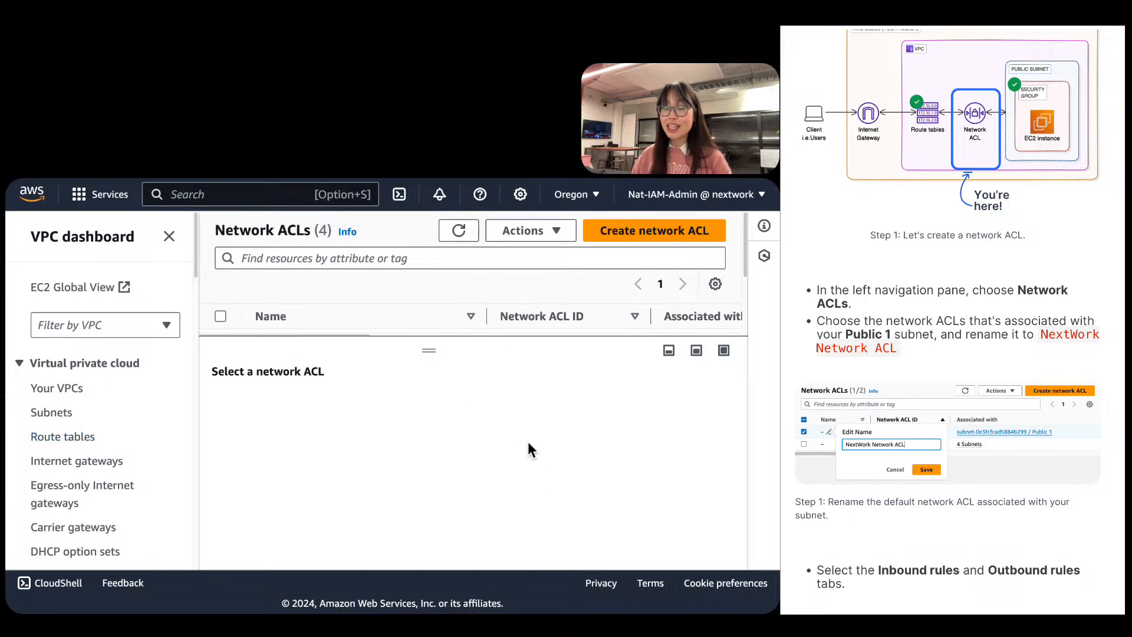
{"action": "left_click_drag", "start_coordinate": [431, 352], "coordinate": [403, 416]}
{"action": "left_click", "coordinate": [461, 230]}
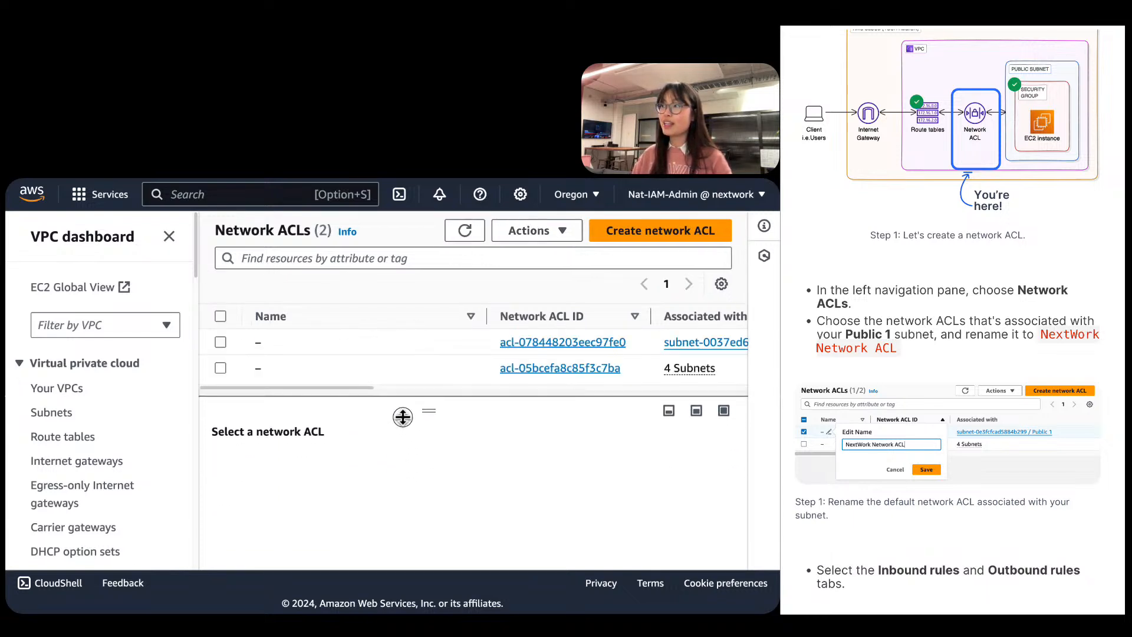
{"action": "left_click", "coordinate": [402, 342]}
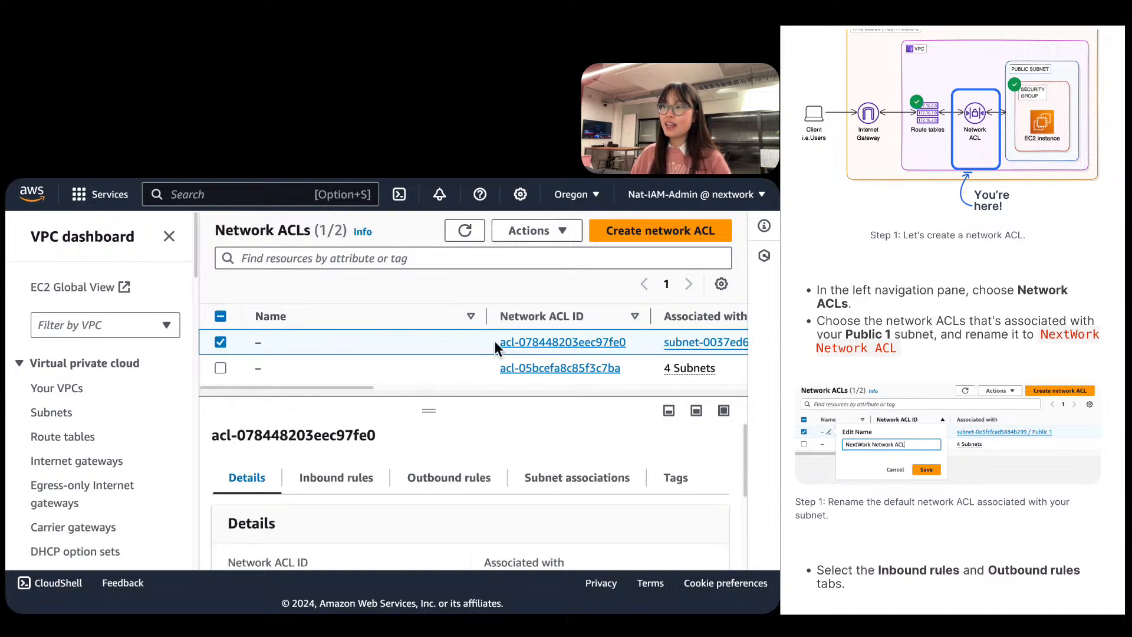
{"action": "left_click_drag", "start_coordinate": [352, 389], "coordinate": [489, 390]}
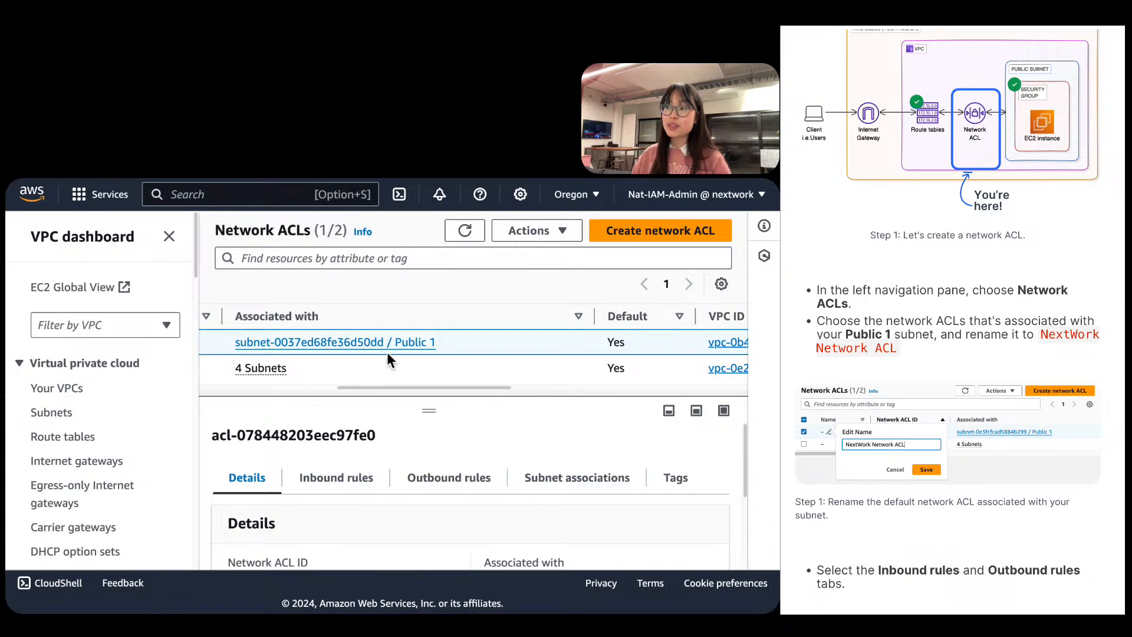
{"action": "left_click_drag", "start_coordinate": [433, 388], "coordinate": [563, 387]}
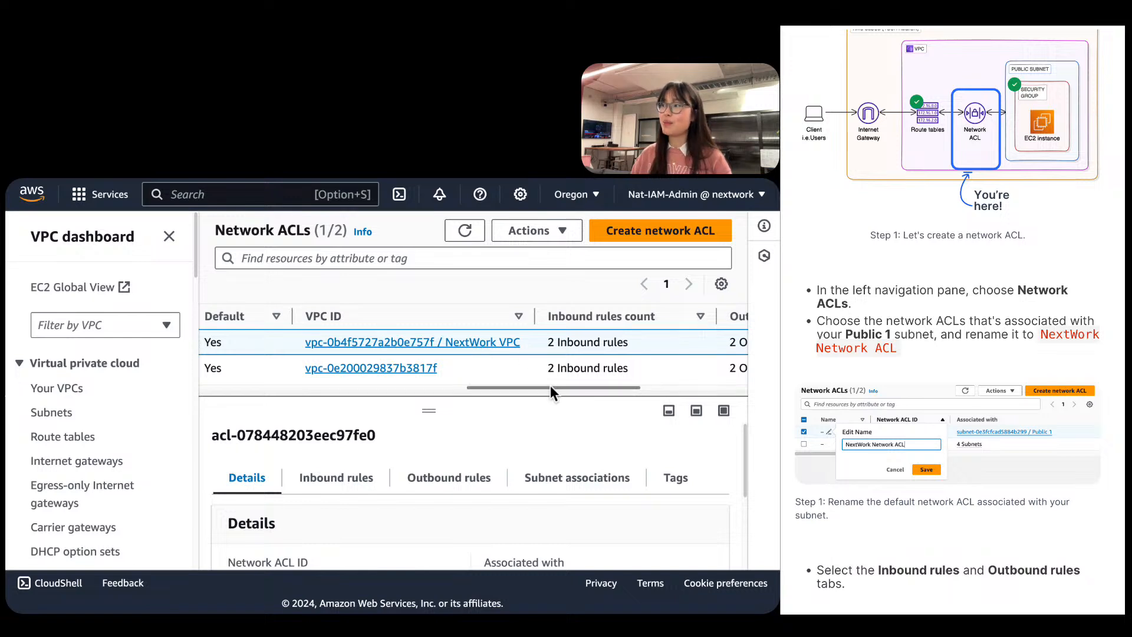
{"action": "left_click_drag", "start_coordinate": [551, 386], "coordinate": [221, 380]}
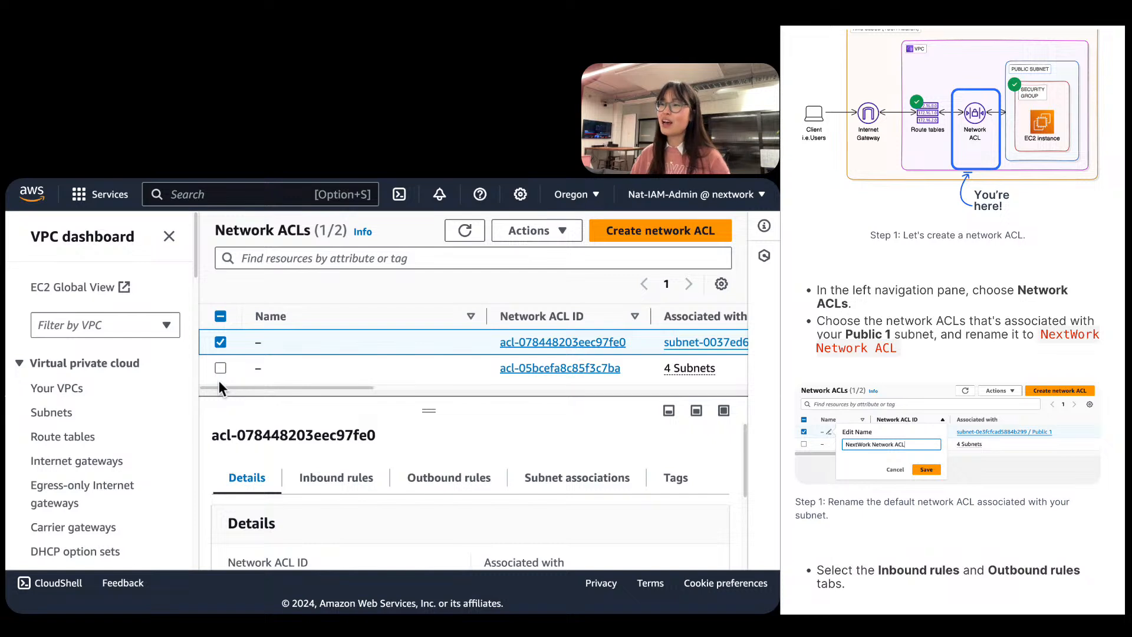
Name the selected network ACL NextWork Network ACL and save the name.
{"action": "left_click", "coordinate": [272, 342]}
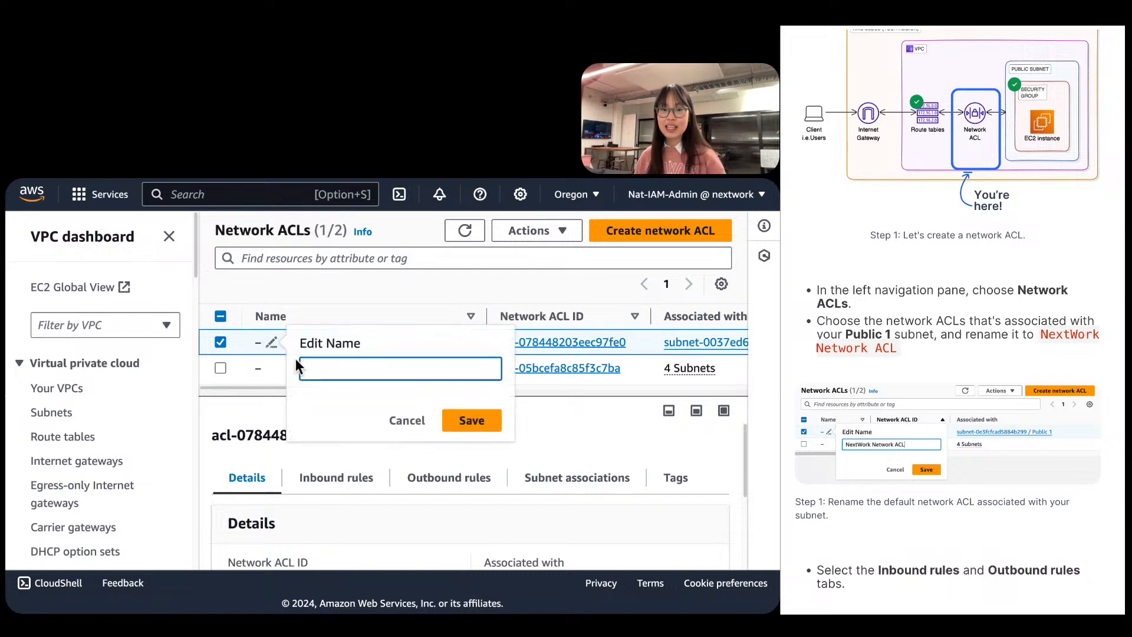
{"action": "type", "text": "Next"}
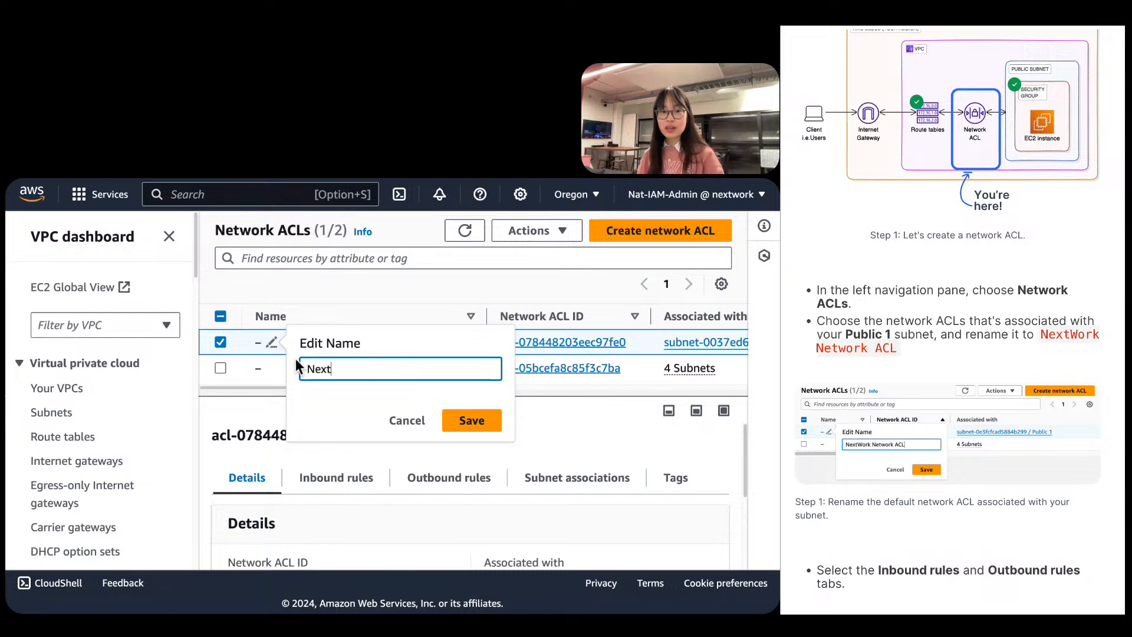
{"action": "type", "text": "Work Network ACL"}
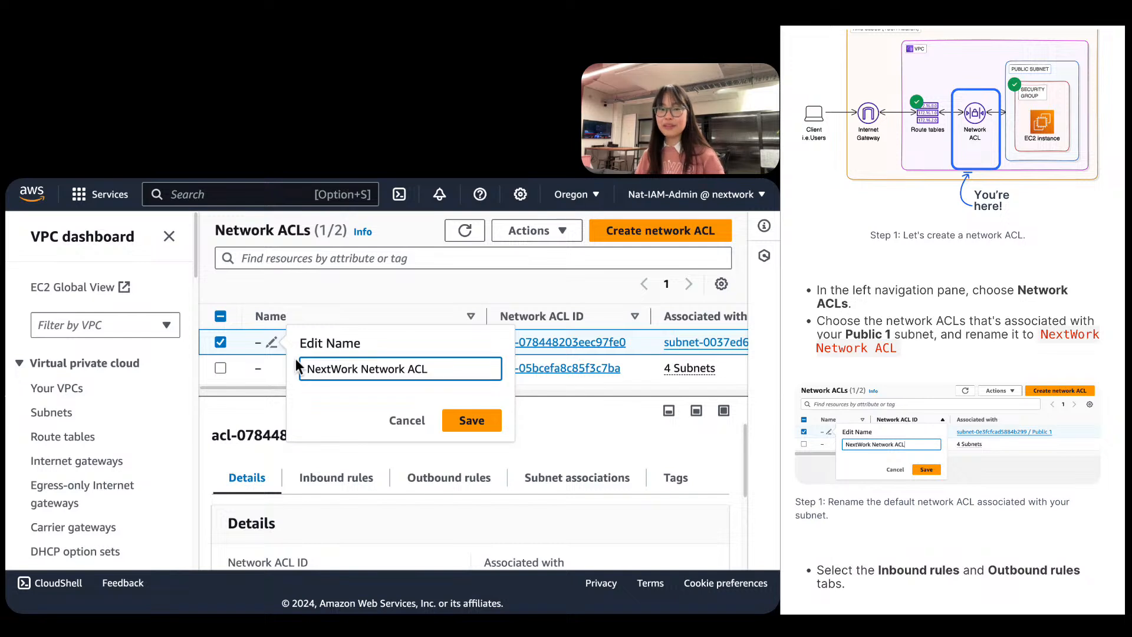
{"action": "left_click", "coordinate": [466, 420]}
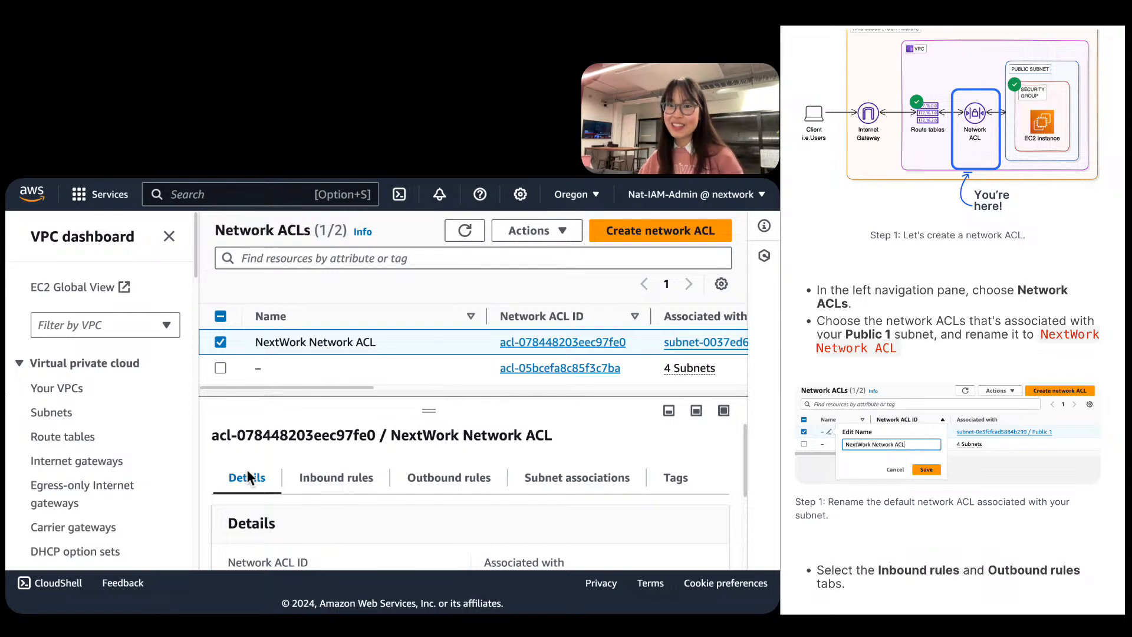
Examine the inbound rules and outbound rules of NextWork Network ACL alongside the guide's explanation.
{"action": "scroll", "coordinate": [1097, 309], "scroll_direction": "down", "scroll_amount": 2}
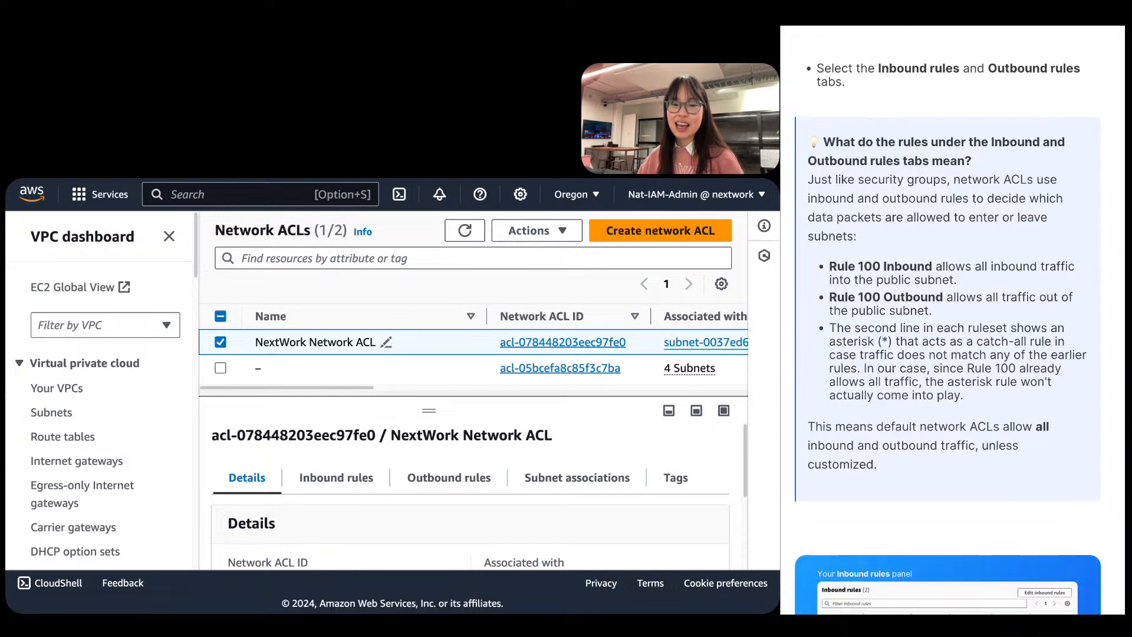
{"action": "left_click_drag", "start_coordinate": [473, 417], "coordinate": [434, 311]}
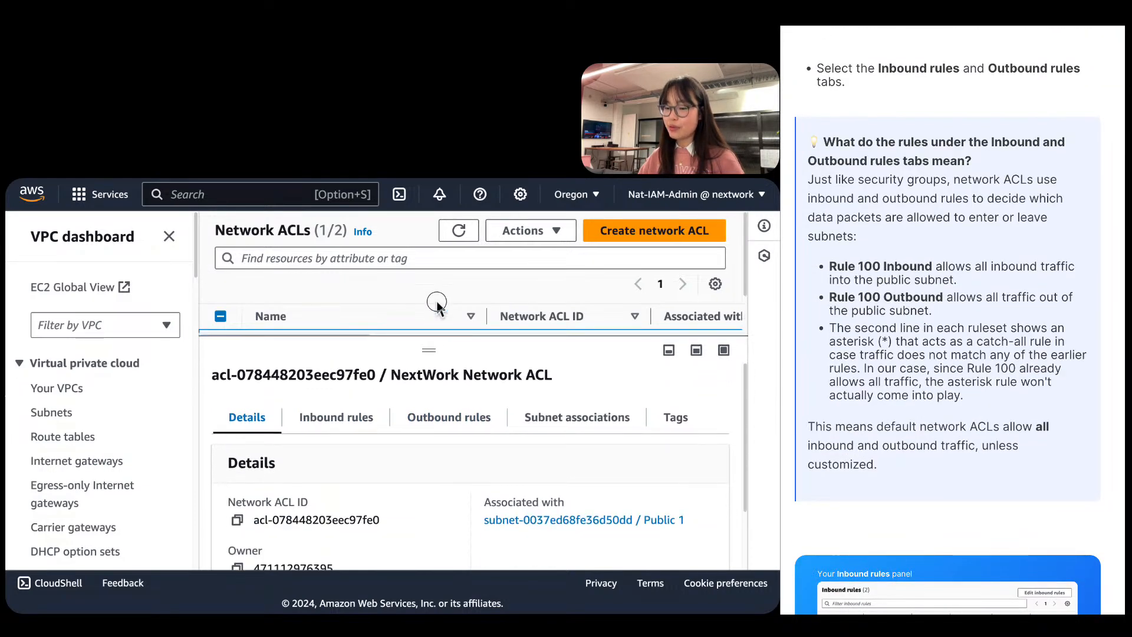
{"action": "left_click", "coordinate": [319, 417]}
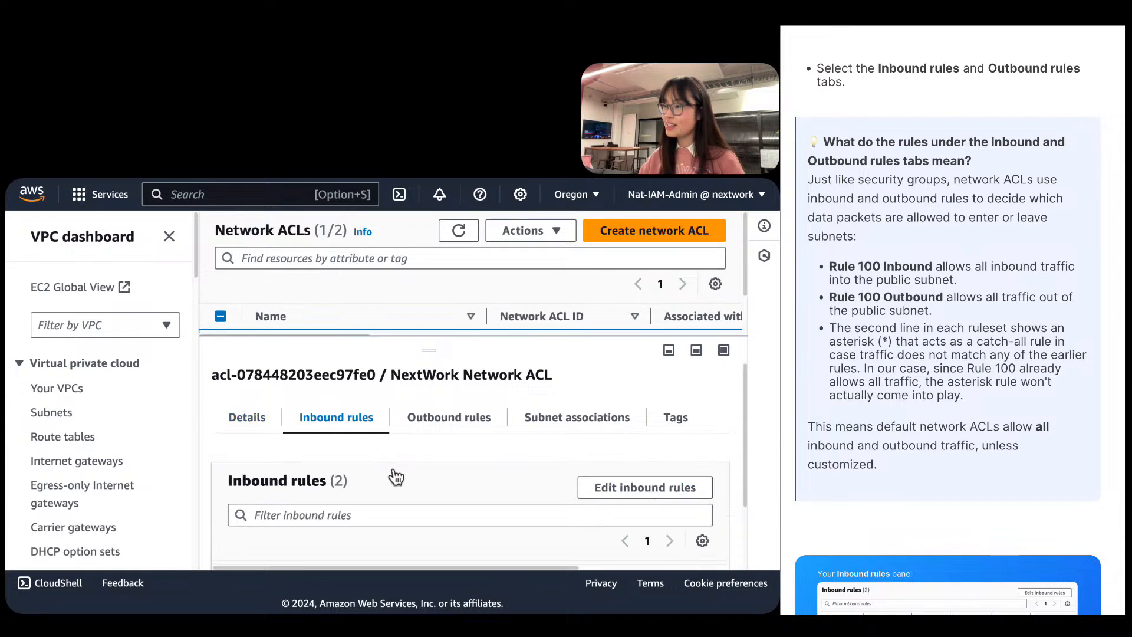
{"action": "scroll", "coordinate": [407, 472], "scroll_direction": "down", "scroll_amount": 3}
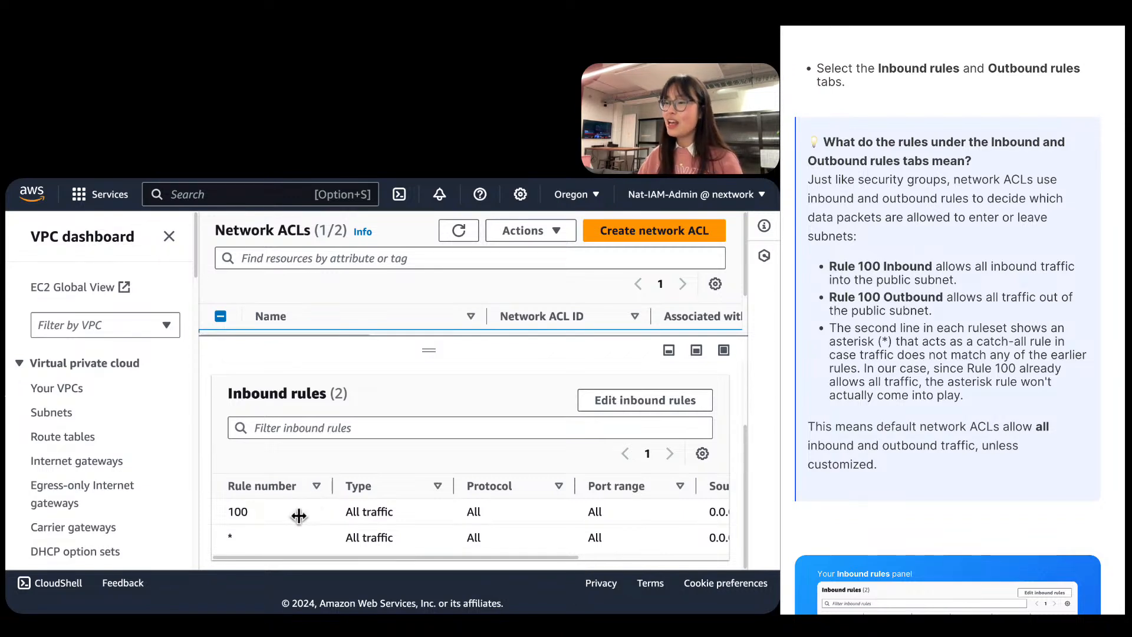
{"action": "scroll", "coordinate": [301, 496], "scroll_direction": "up", "scroll_amount": 2}
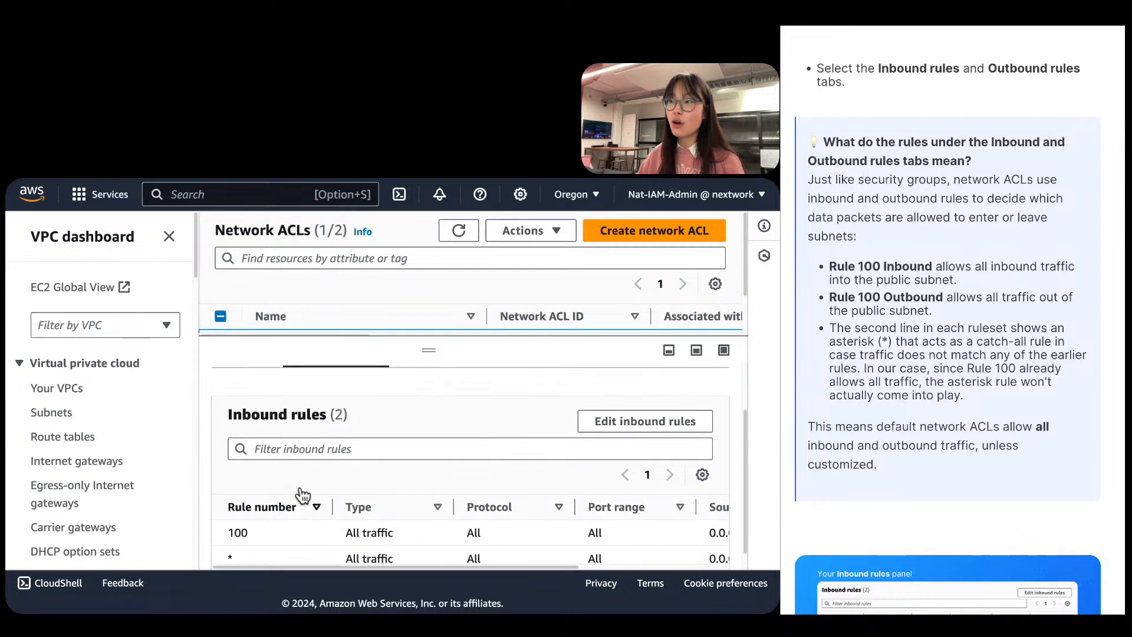
{"action": "left_click", "coordinate": [419, 373]}
{"action": "scroll", "coordinate": [391, 468], "scroll_direction": "down", "scroll_amount": 2}
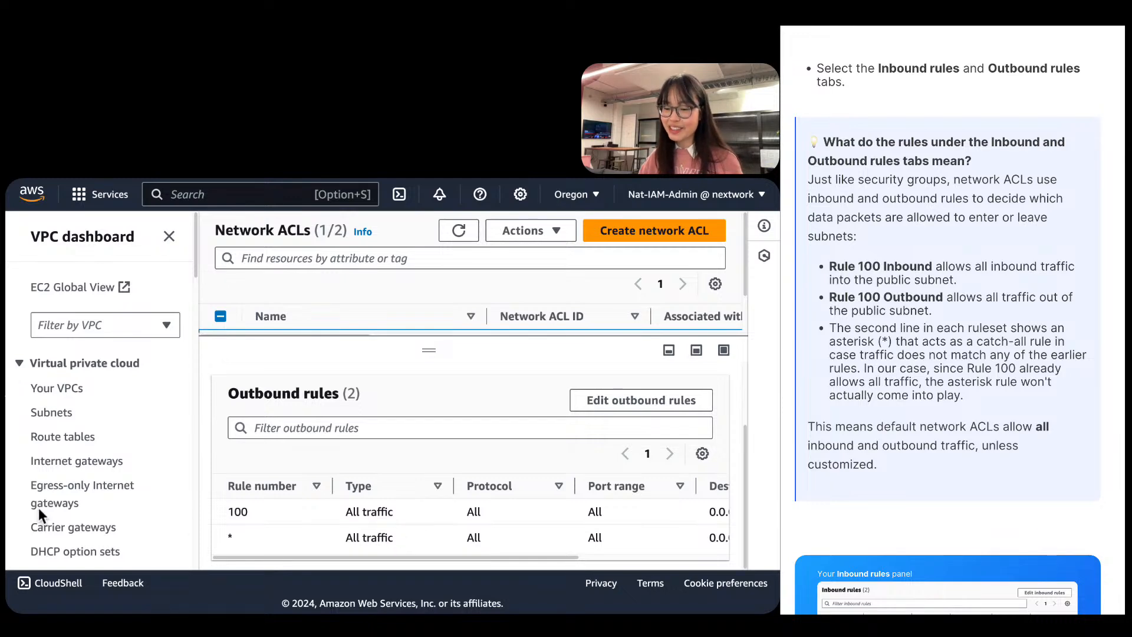
Read the guide from the network ACL rules illustration through the Create a Private Subnet diagram and instructions.
{"action": "scroll", "coordinate": [948, 348], "scroll_direction": "down", "scroll_amount": 6}
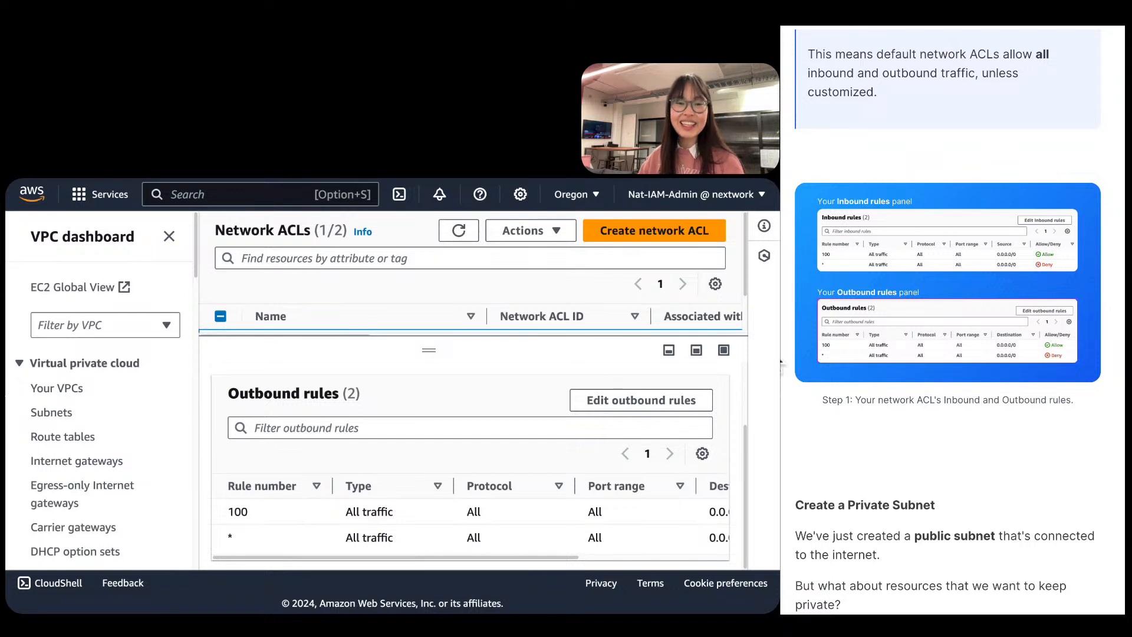
{"action": "scroll", "coordinate": [815, 342], "scroll_direction": "down", "scroll_amount": 2}
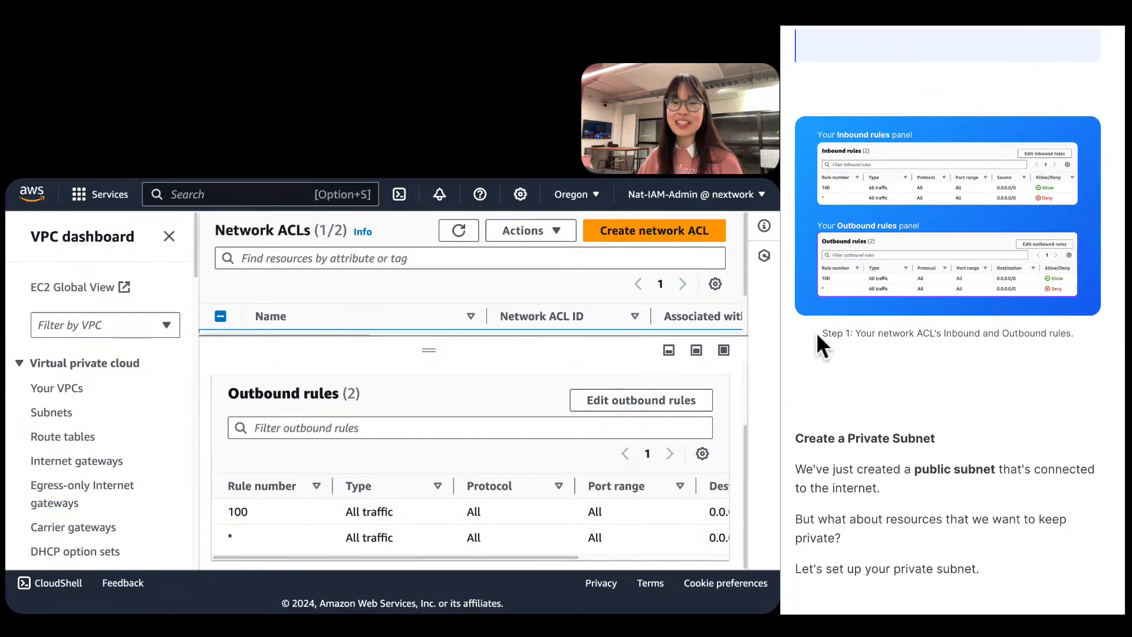
{"action": "scroll", "coordinate": [821, 346], "scroll_direction": "down", "scroll_amount": 1}
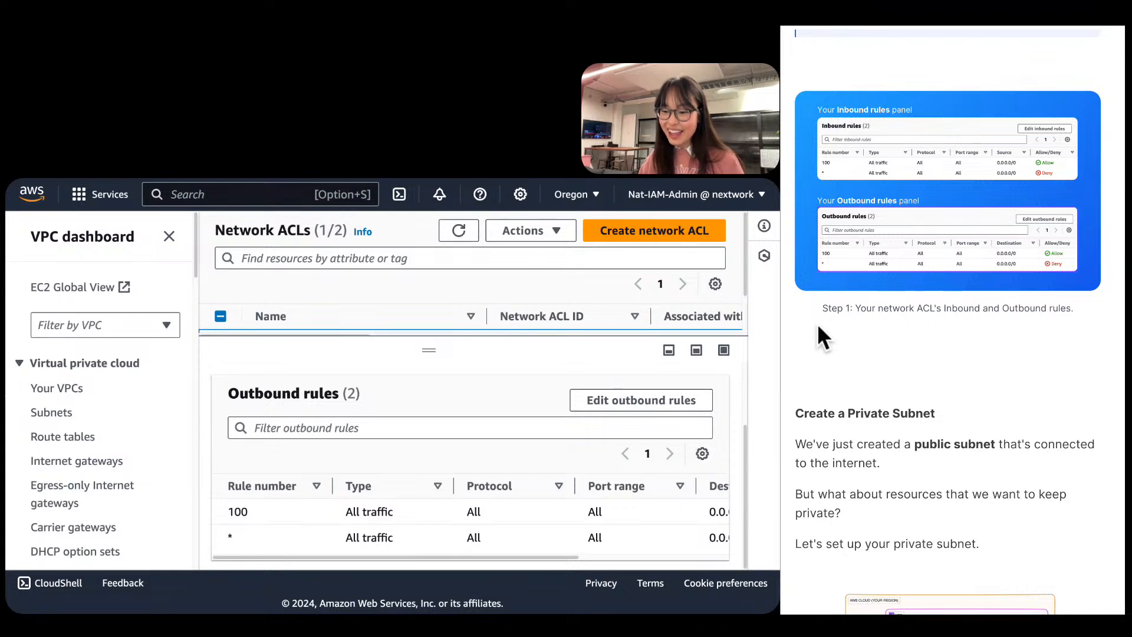
{"action": "scroll", "coordinate": [817, 323], "scroll_direction": "down", "scroll_amount": 2}
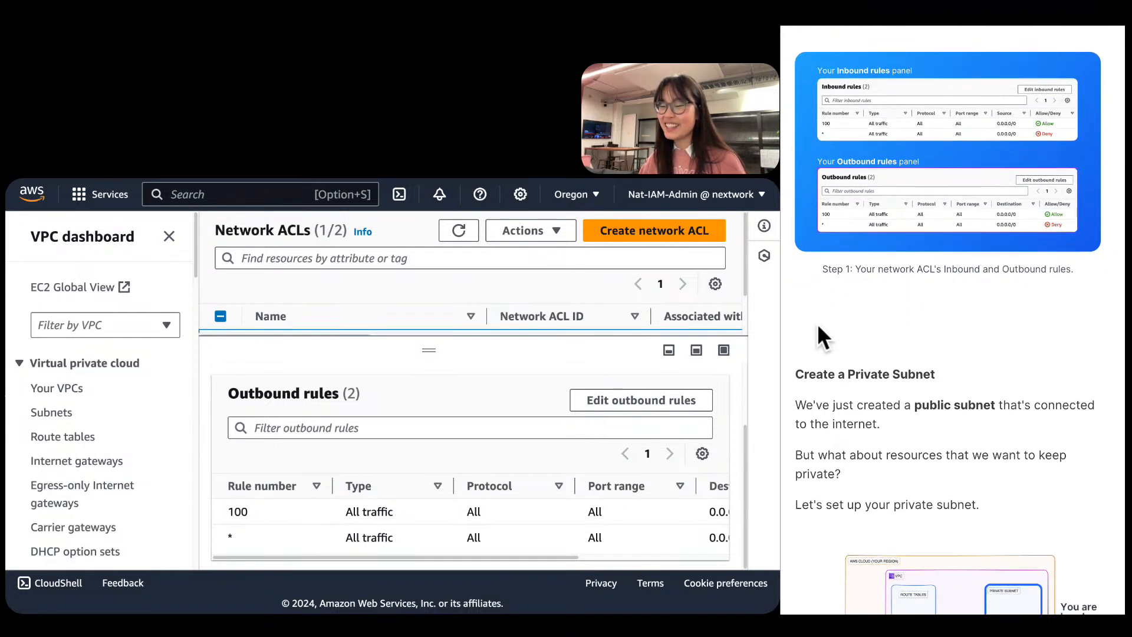
{"action": "scroll", "coordinate": [817, 324], "scroll_direction": "down", "scroll_amount": 1}
{"action": "scroll", "coordinate": [817, 325], "scroll_direction": "down", "scroll_amount": 1}
{"action": "scroll", "coordinate": [806, 348], "scroll_direction": "up", "scroll_amount": 4}
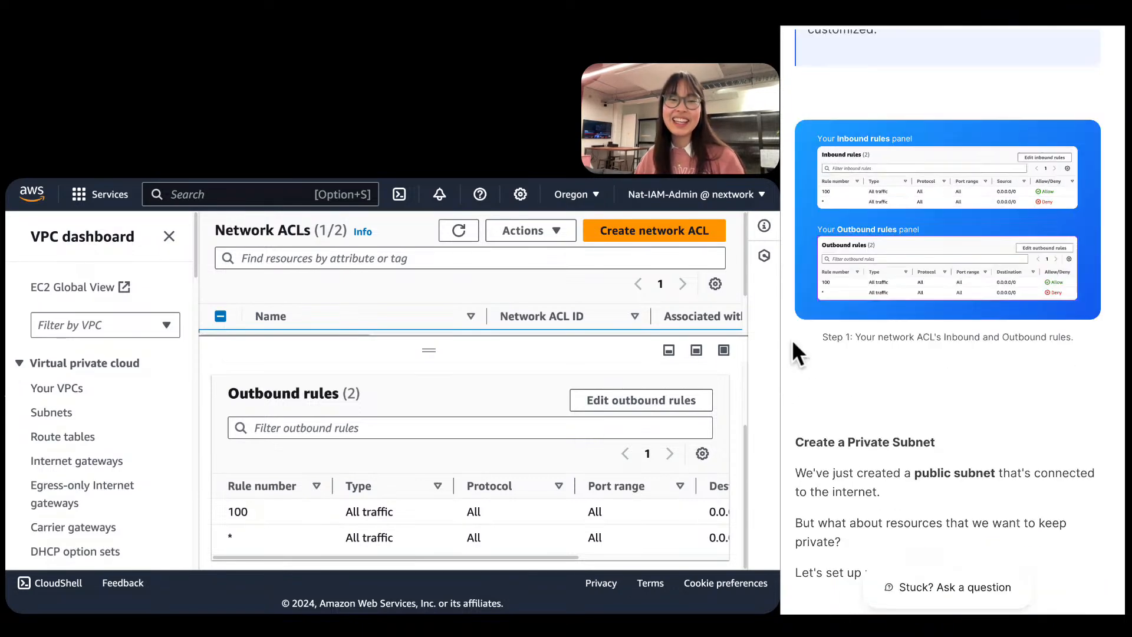
{"action": "scroll", "coordinate": [794, 338], "scroll_direction": "down", "scroll_amount": 2}
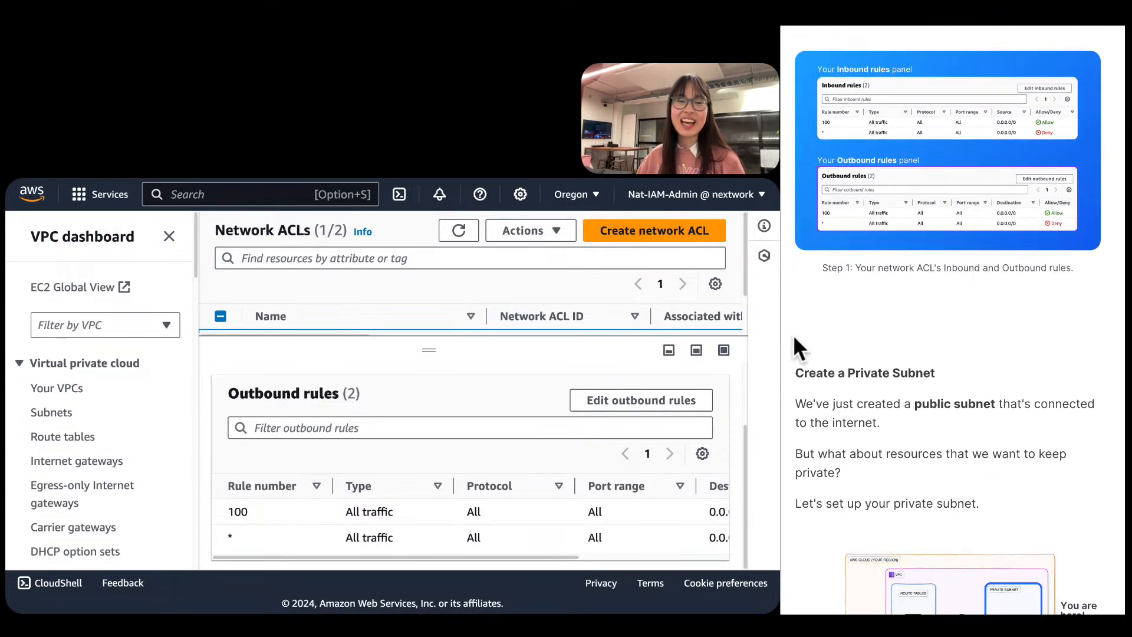
{"action": "scroll", "coordinate": [793, 336], "scroll_direction": "down", "scroll_amount": 8}
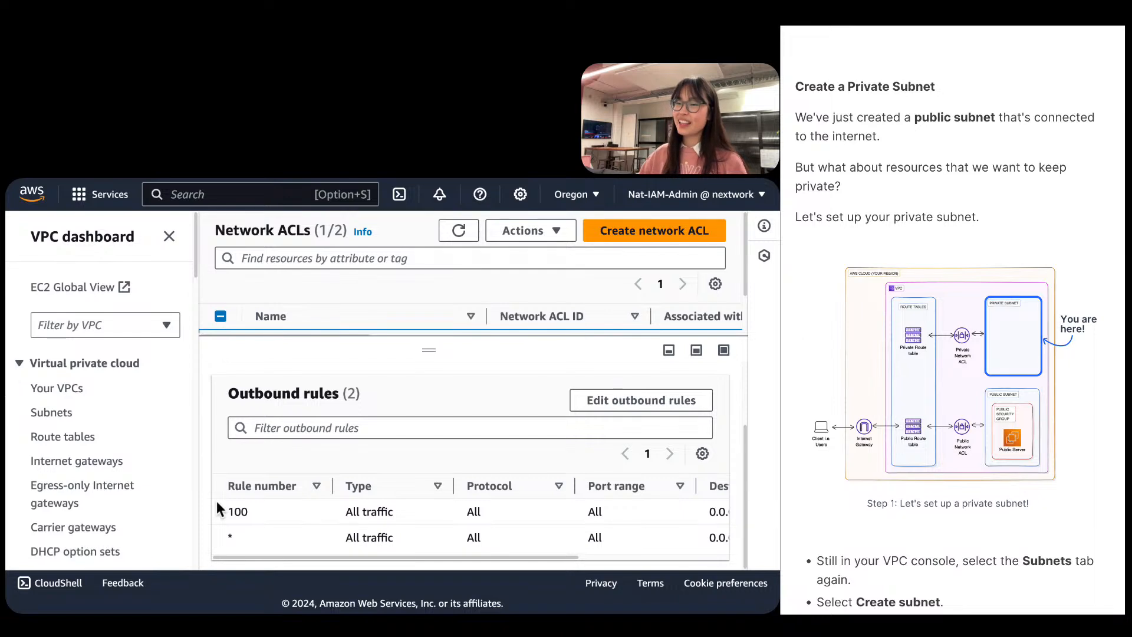
{"action": "scroll", "coordinate": [135, 489], "scroll_direction": "down", "scroll_amount": 3}
{"action": "scroll", "coordinate": [145, 484], "scroll_direction": "up", "scroll_amount": 3}
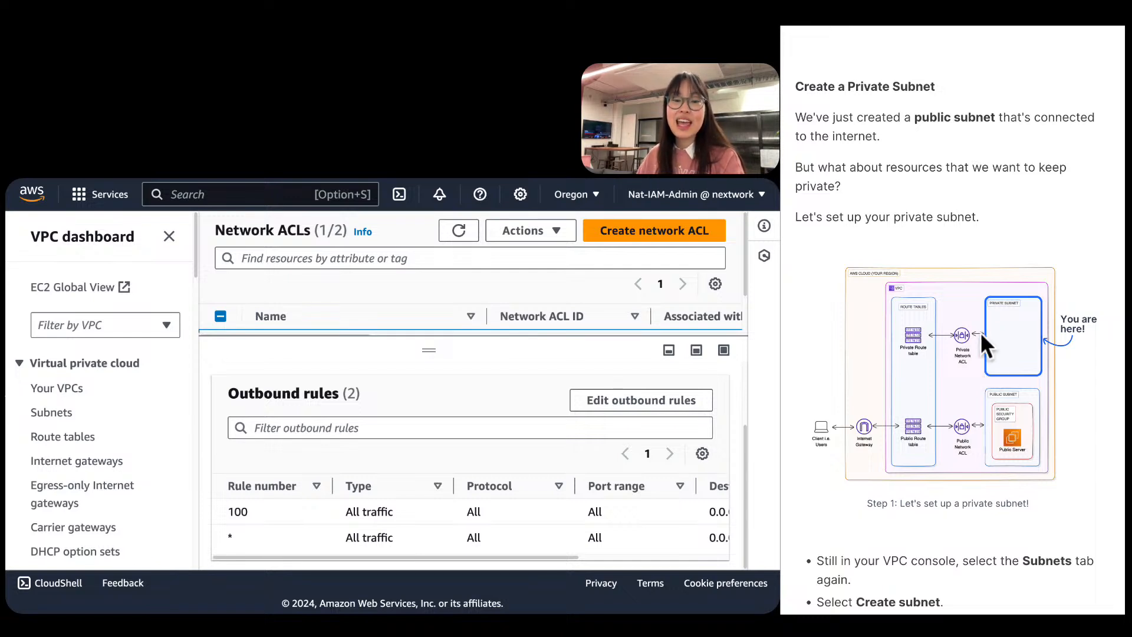
{"action": "scroll", "coordinate": [980, 332], "scroll_direction": "down", "scroll_amount": 1}
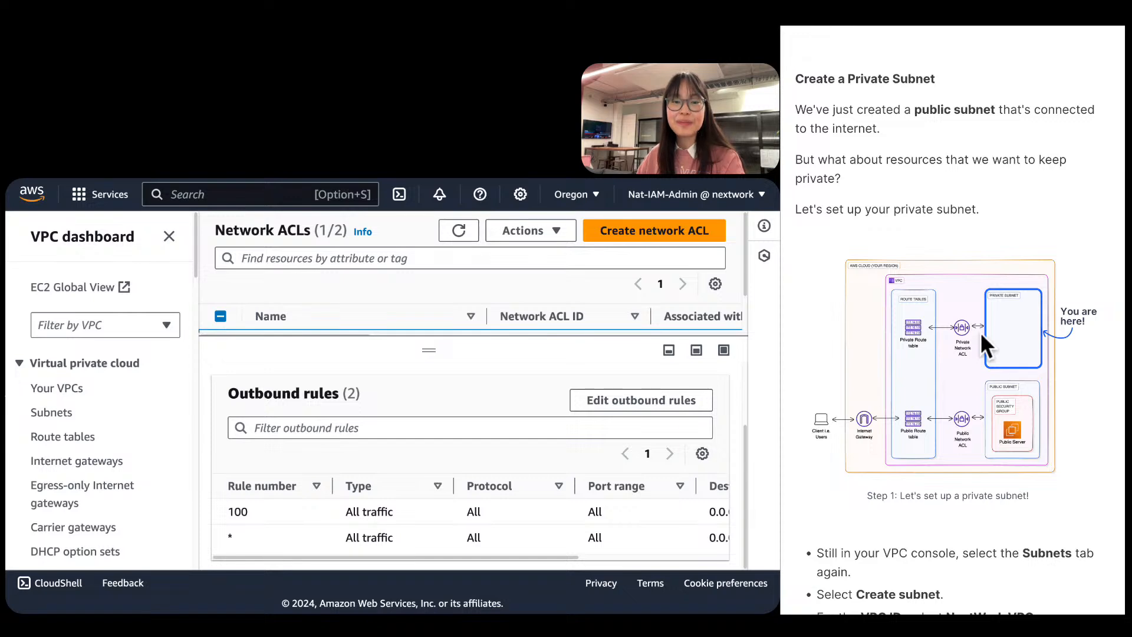
{"action": "scroll", "coordinate": [980, 331], "scroll_direction": "down", "scroll_amount": 6}
{"action": "scroll", "coordinate": [980, 331], "scroll_direction": "down", "scroll_amount": 2}
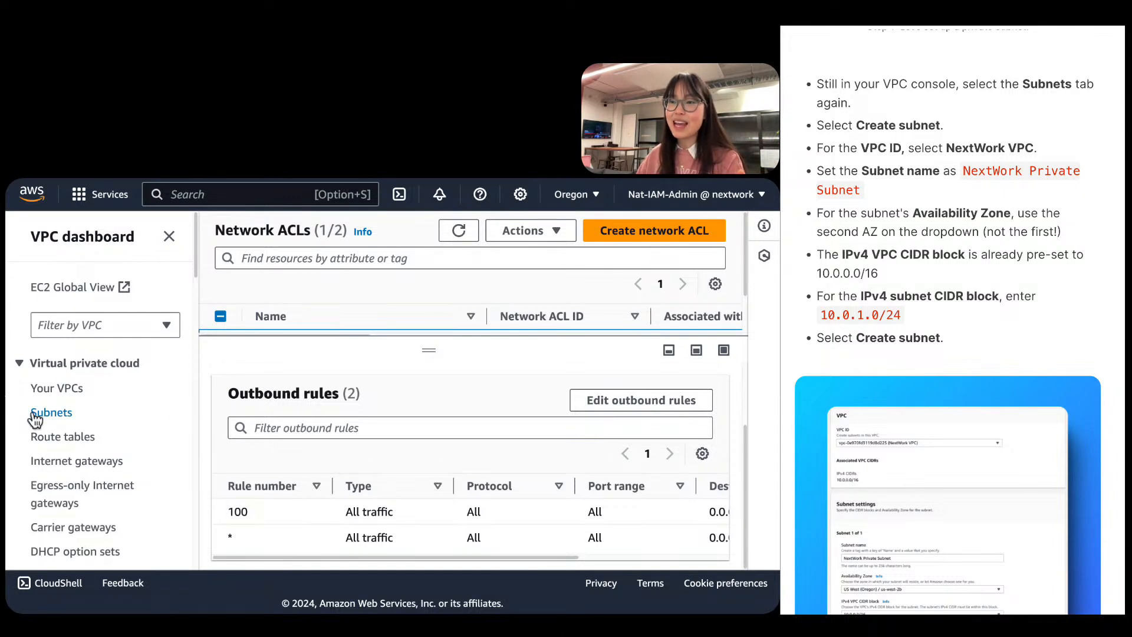
Start creating a new subnet and choose NextWork VPC as its VPC.
{"action": "left_click", "coordinate": [69, 416]}
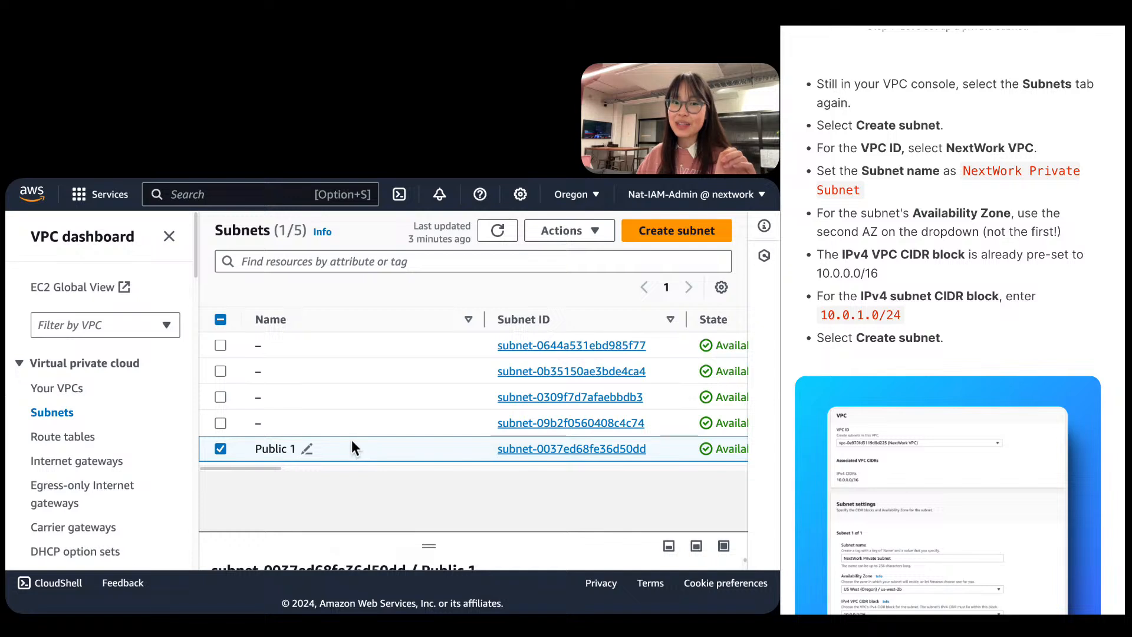
{"action": "left_click", "coordinate": [678, 236]}
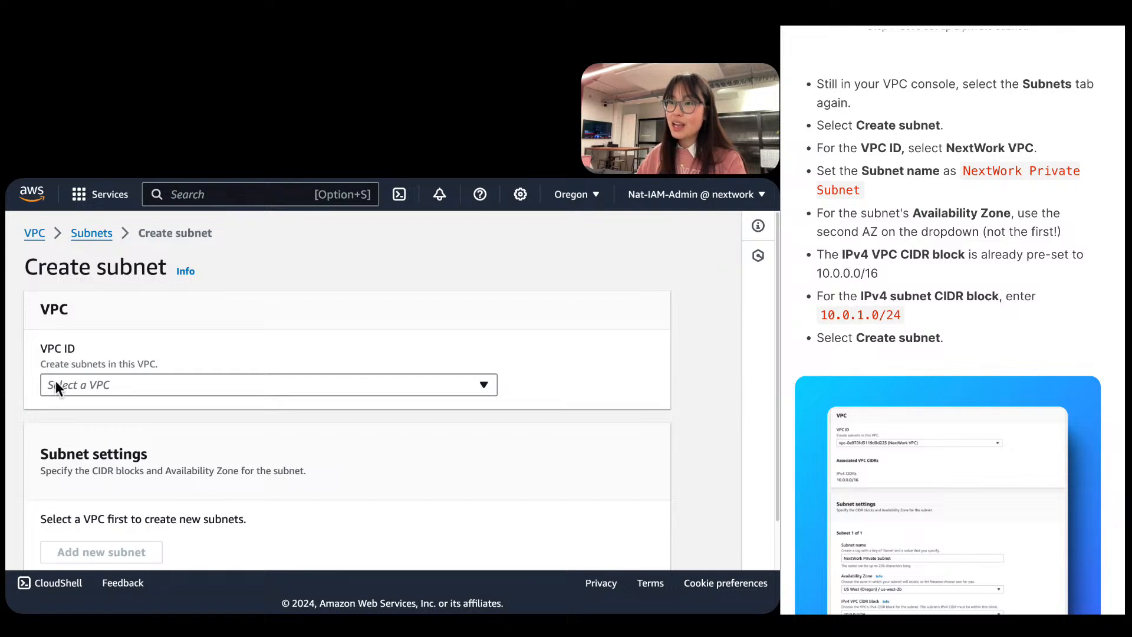
{"action": "left_click", "coordinate": [76, 389]}
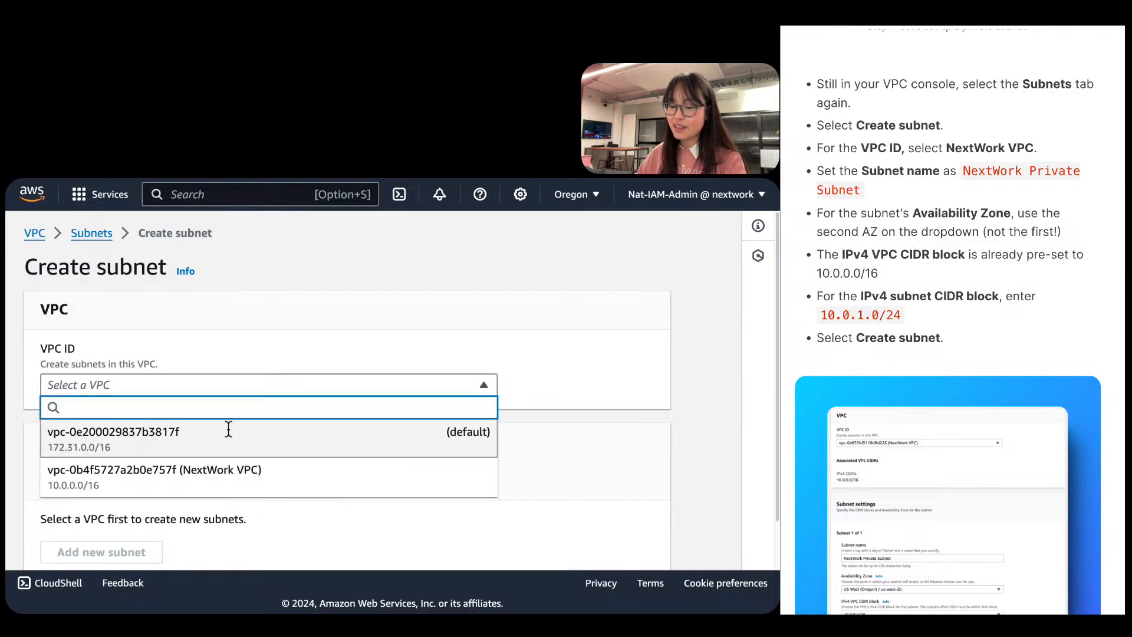
{"action": "left_click", "coordinate": [239, 479]}
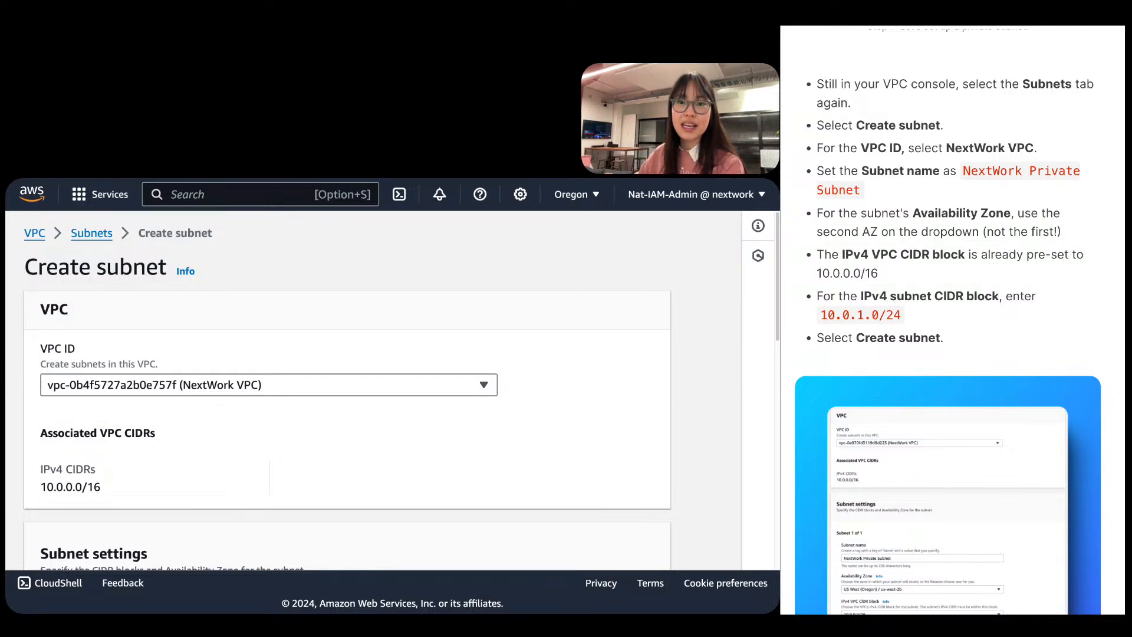
Copy the subnet name from the guide and name the new subnet NextWork Private Subnet.
{"action": "scroll", "coordinate": [947, 319], "scroll_direction": "up", "scroll_amount": 2}
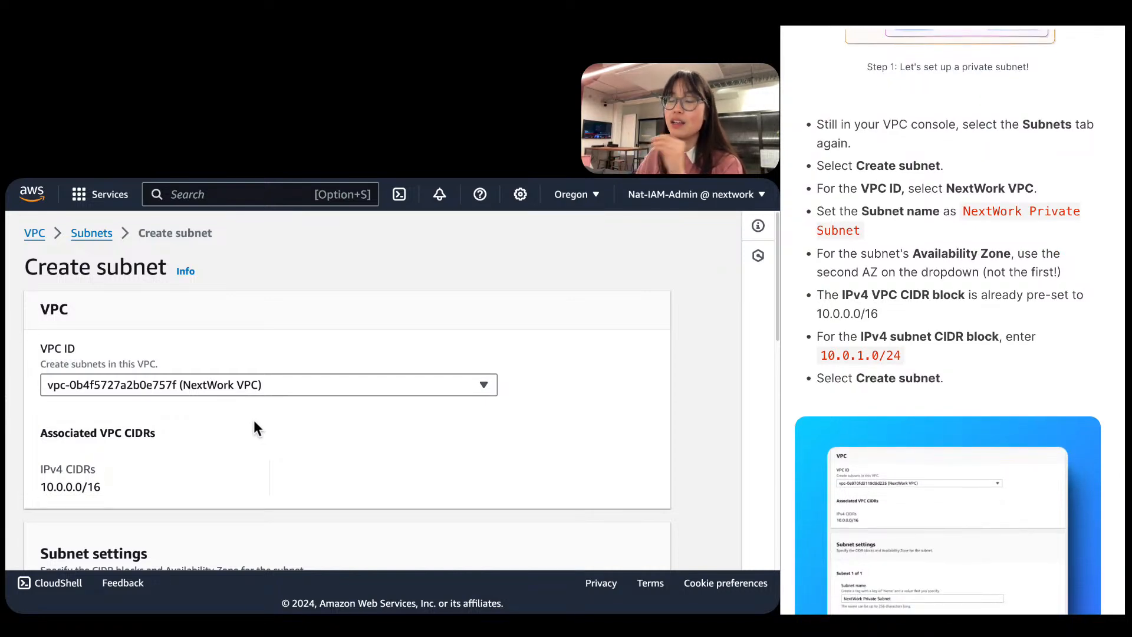
{"action": "scroll", "coordinate": [254, 421], "scroll_direction": "down", "scroll_amount": 5}
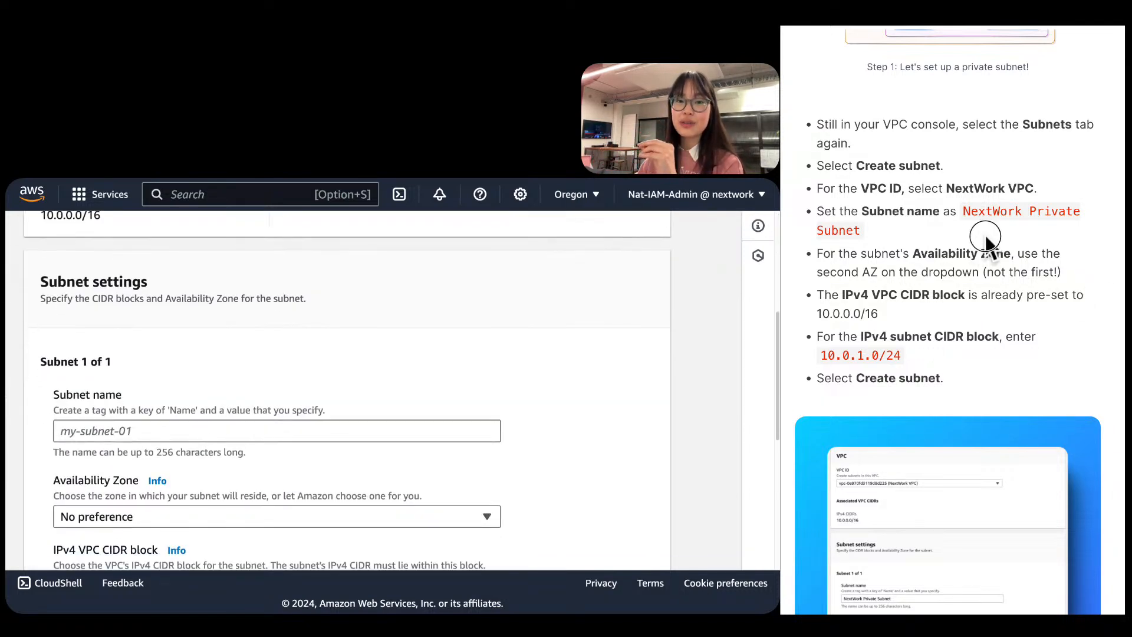
{"action": "left_click_drag", "start_coordinate": [1000, 232], "coordinate": [964, 211]}
{"action": "key", "text": "super+c"}
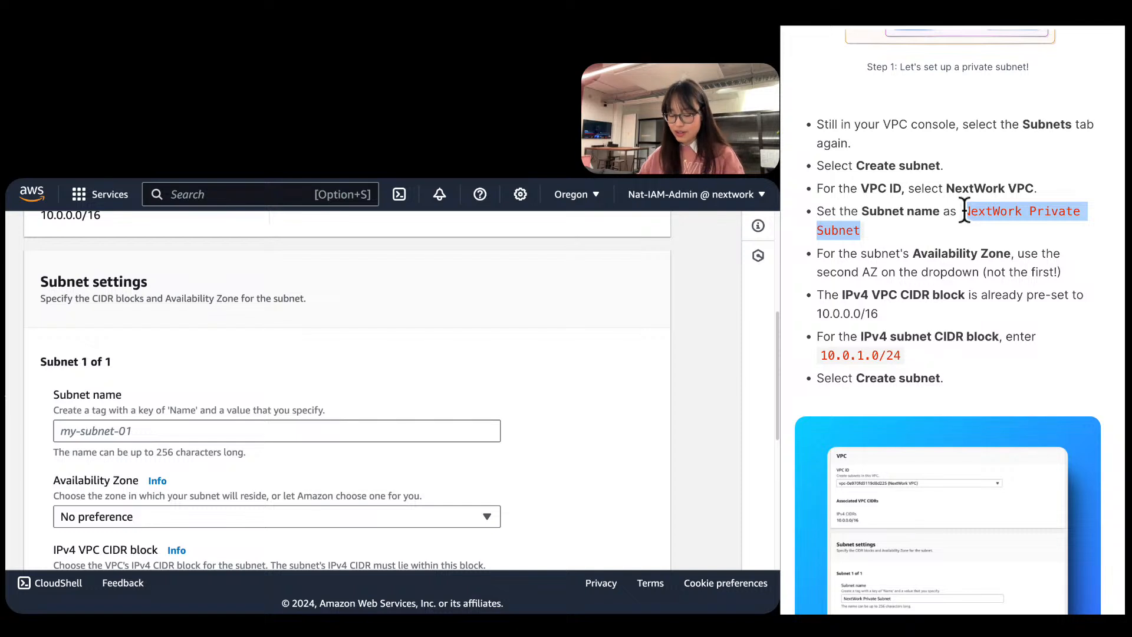
{"action": "left_click", "coordinate": [137, 429]}
{"action": "key", "text": "super+v"}
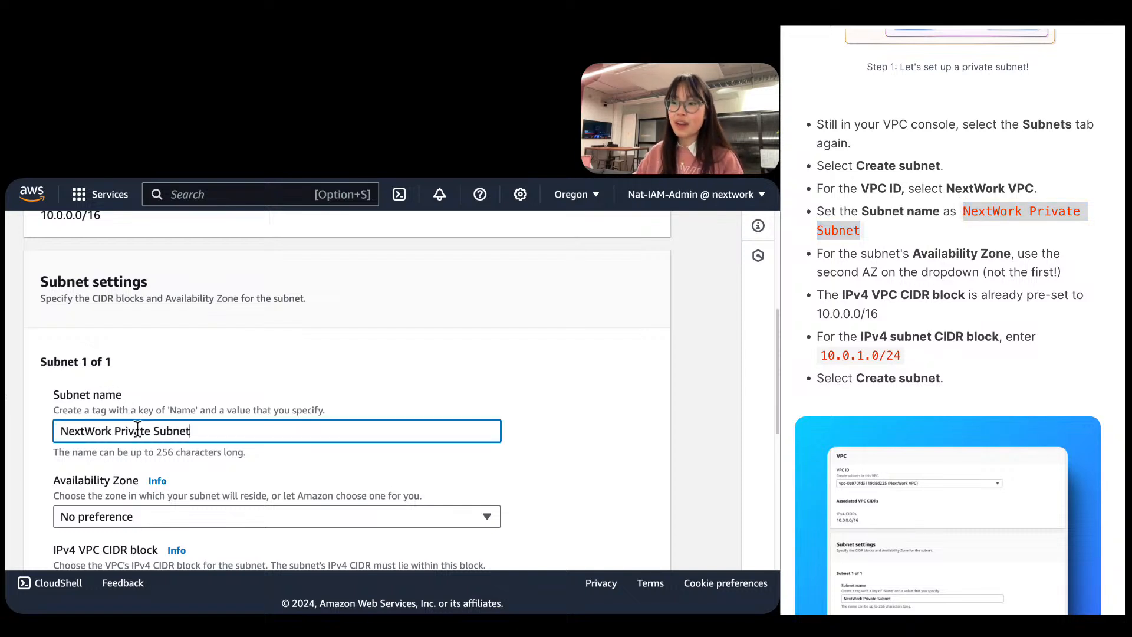
Set the private subnet's Availability Zone to US West (Oregon) / us-west-2b.
{"action": "scroll", "coordinate": [137, 430], "scroll_direction": "down", "scroll_amount": 2}
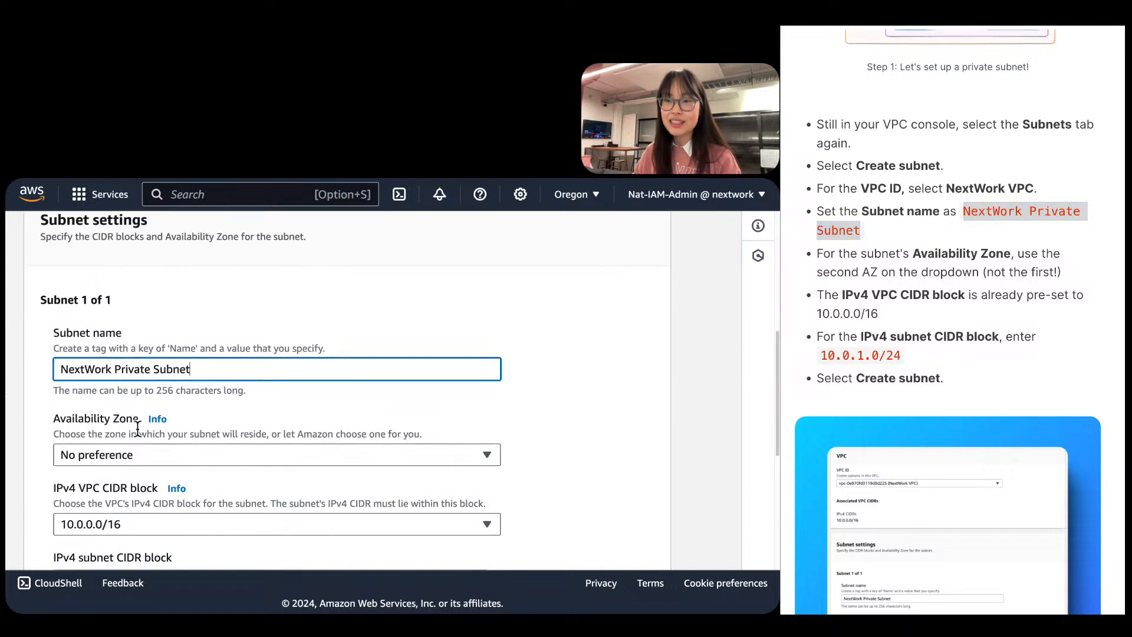
{"action": "left_click", "coordinate": [132, 454]}
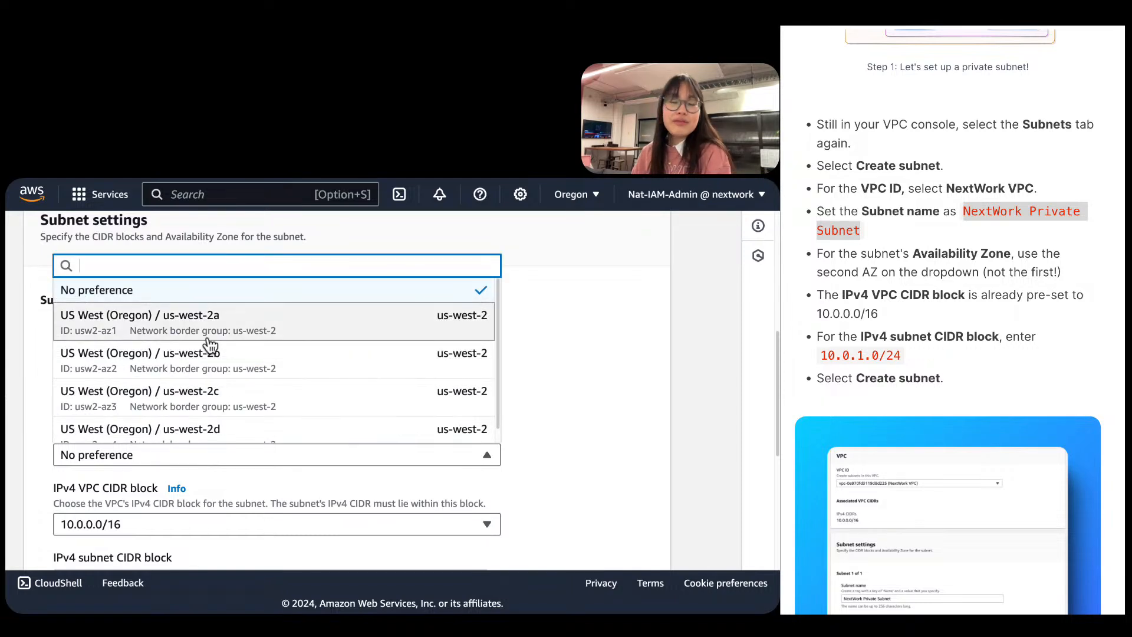
{"action": "left_click", "coordinate": [225, 359]}
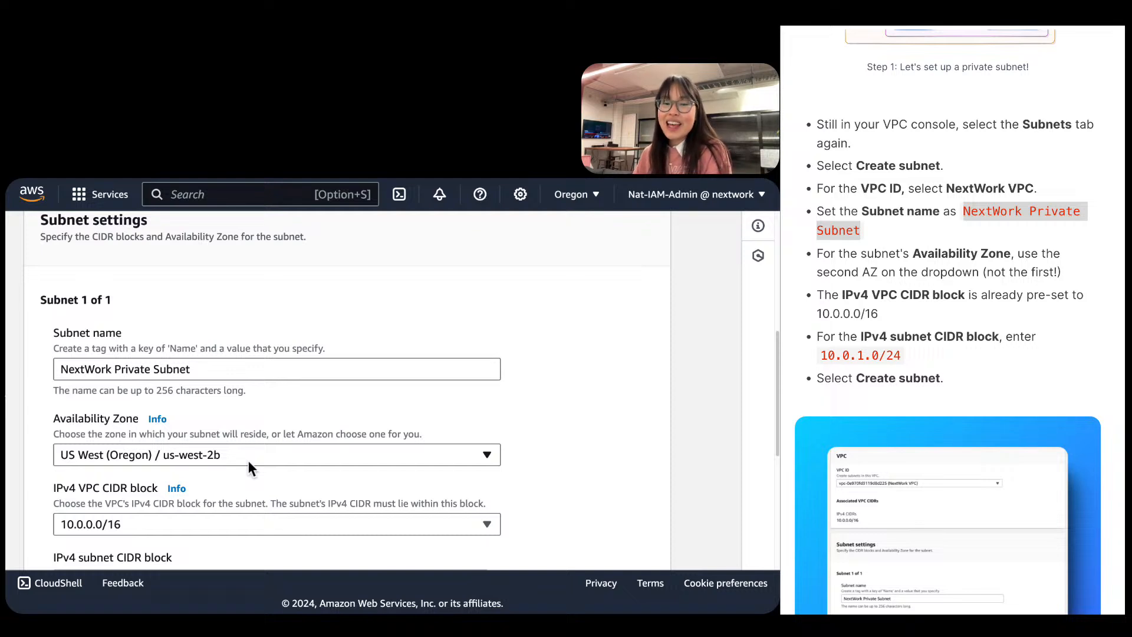
{"action": "scroll", "coordinate": [249, 461], "scroll_direction": "down", "scroll_amount": 3}
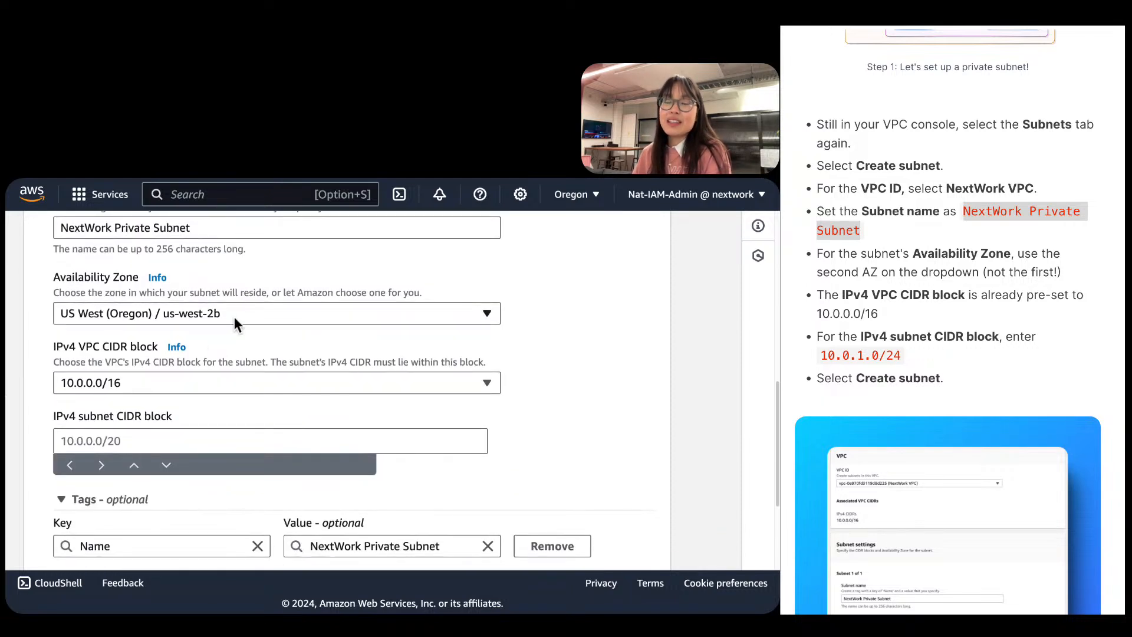
{"action": "left_click", "coordinate": [234, 316]}
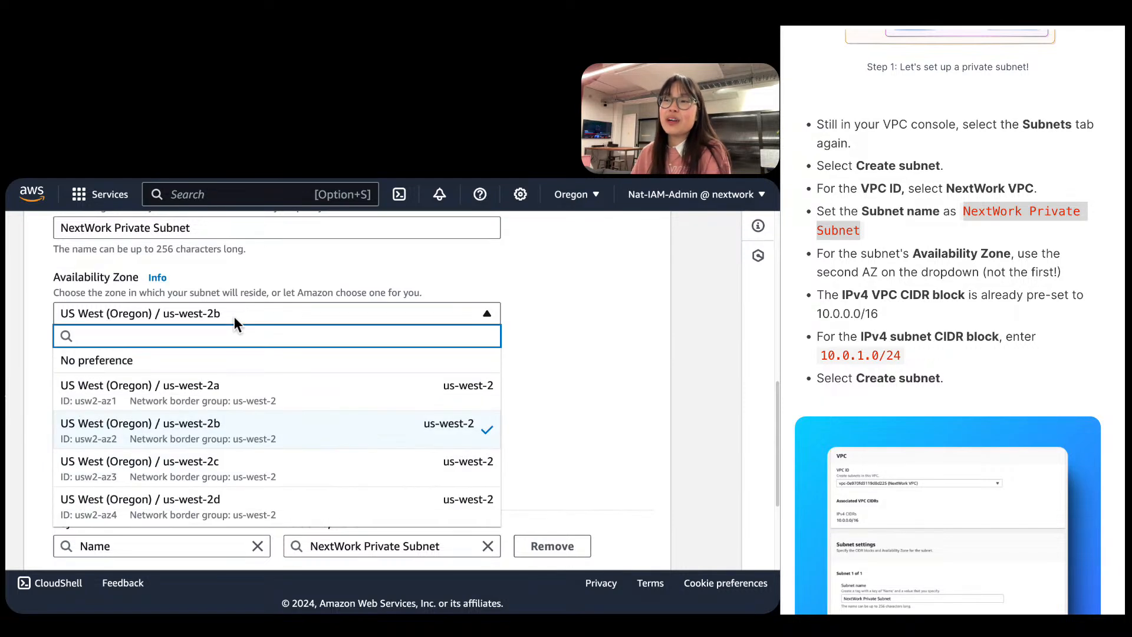
{"action": "left_click", "coordinate": [275, 275]}
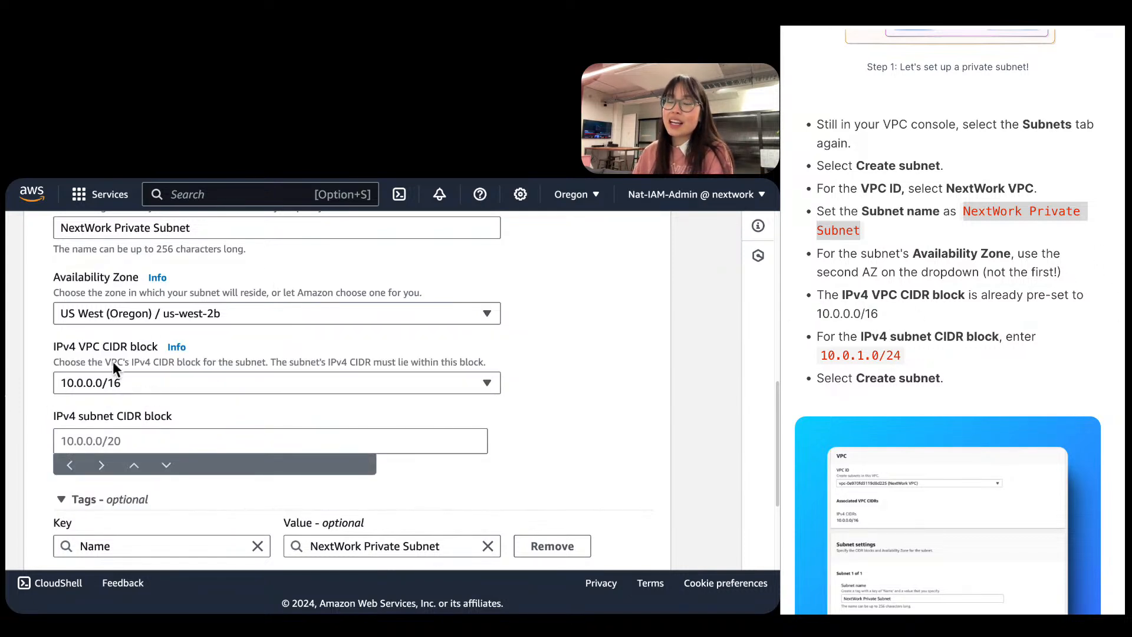
Copy the IPv4 subnet CIDR block 10.0.1.0/24 from the guide and enter it for the private subnet.
{"action": "left_click", "coordinate": [141, 382]}
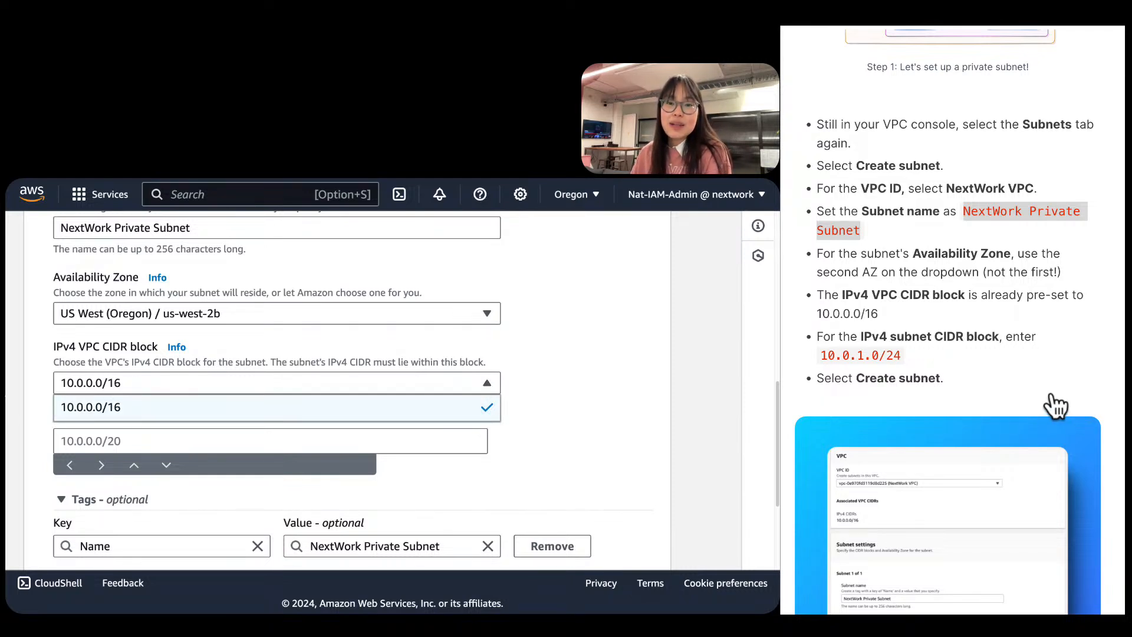
{"action": "left_click", "coordinate": [935, 381]}
{"action": "left_click", "coordinate": [929, 352]}
{"action": "left_click_drag", "start_coordinate": [929, 352], "coordinate": [785, 371]}
{"action": "key", "text": "super+c"}
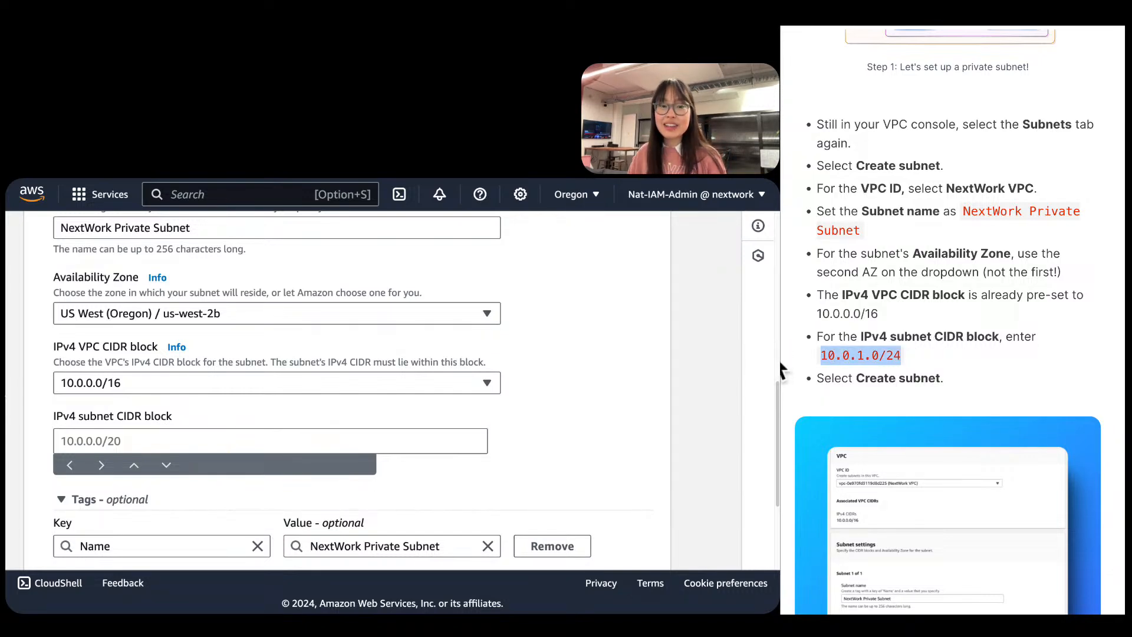
{"action": "scroll", "coordinate": [997, 303], "scroll_direction": "down", "scroll_amount": 4}
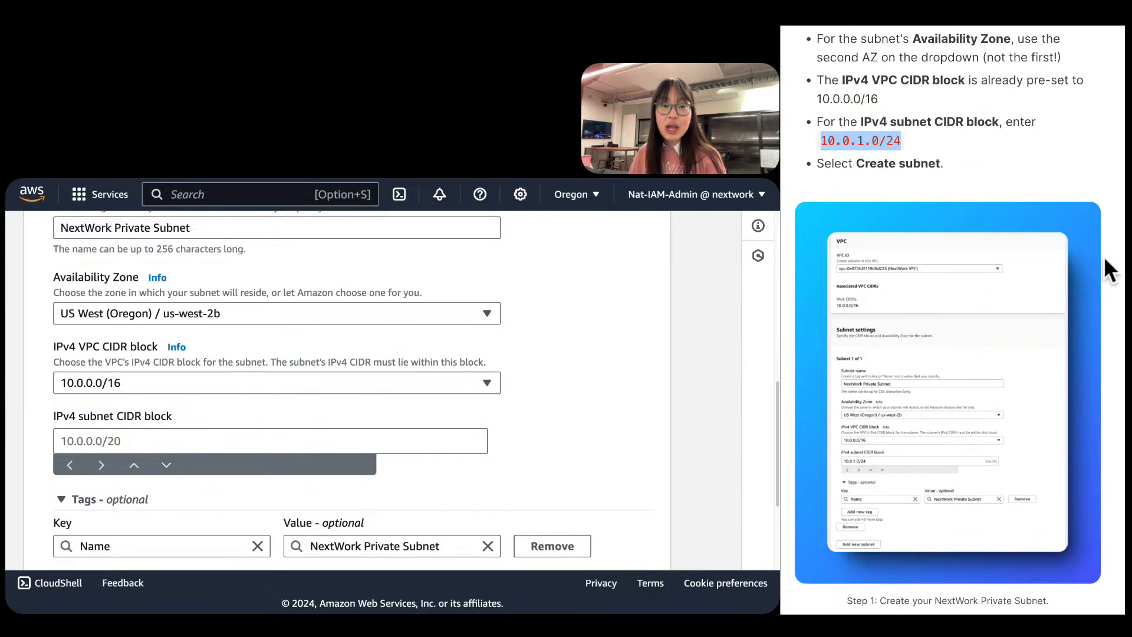
{"action": "left_click", "coordinate": [175, 437]}
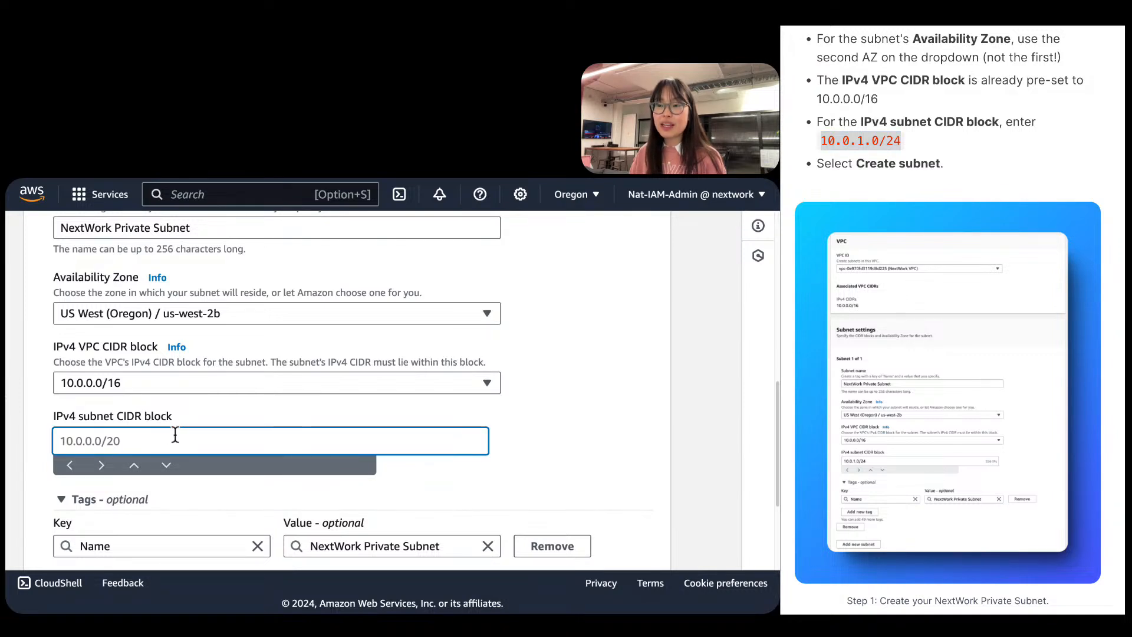
{"action": "key", "text": "super+v"}
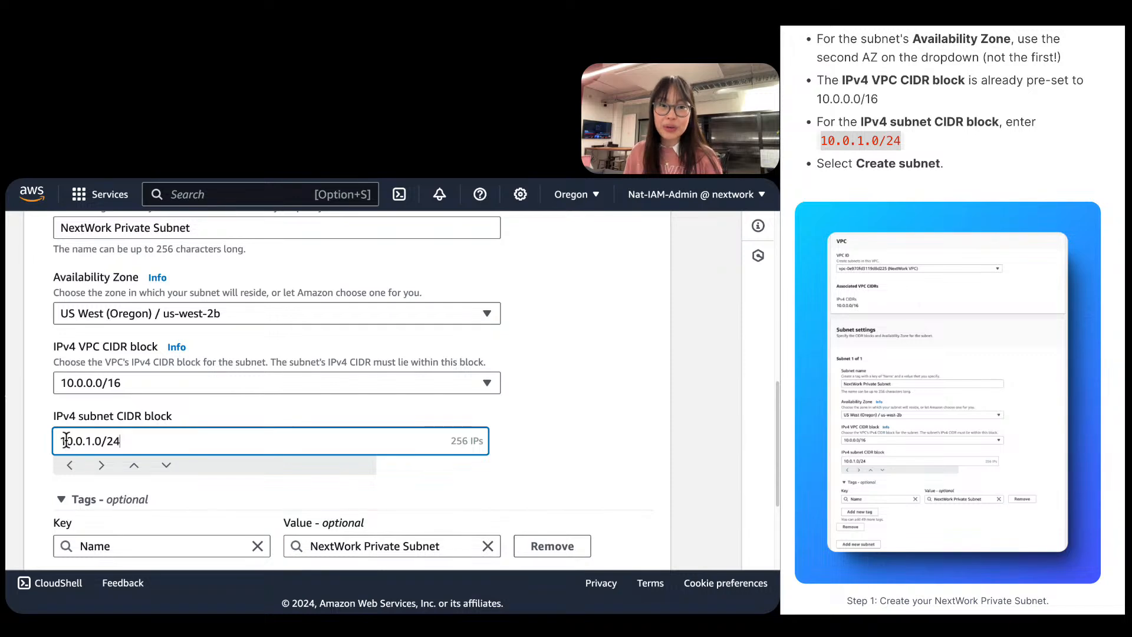
{"action": "left_click", "coordinate": [531, 458]}
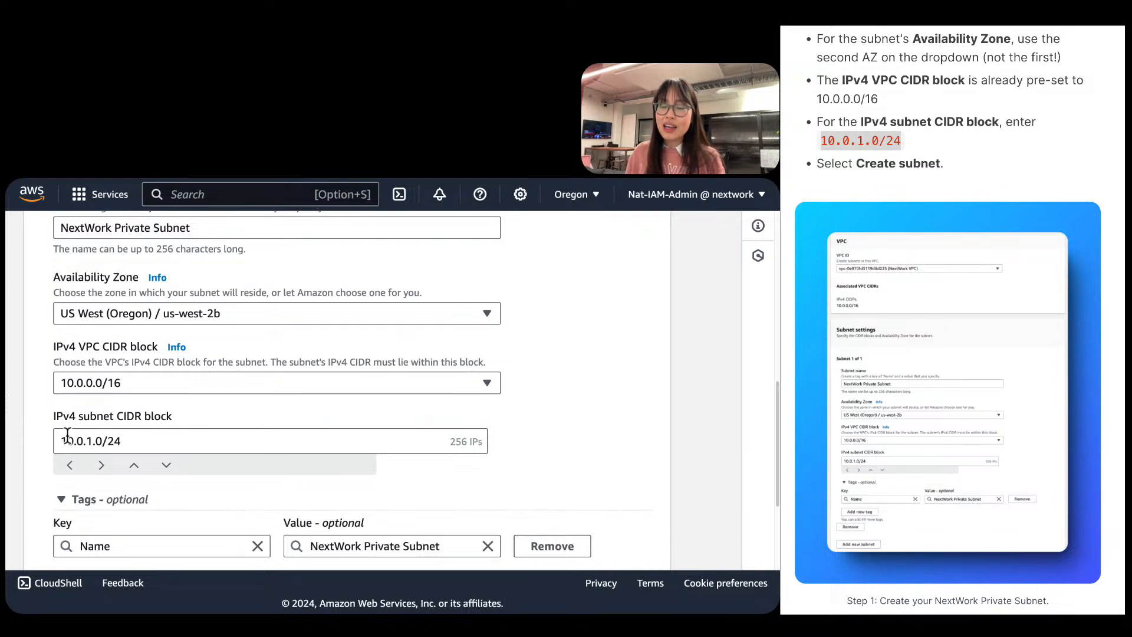
Try to create the private subnet with the IPv4 subnet CIDR block 10.0.0.0/24.
{"action": "left_click", "coordinate": [84, 440]}
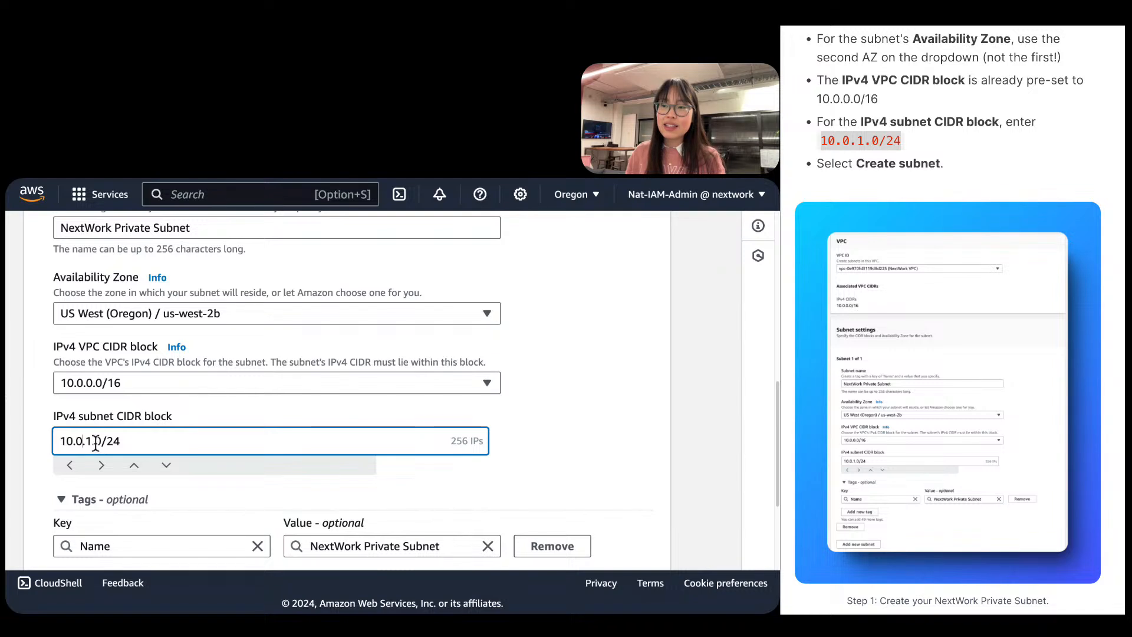
{"action": "left_click_drag", "start_coordinate": [93, 441], "coordinate": [87, 441]}
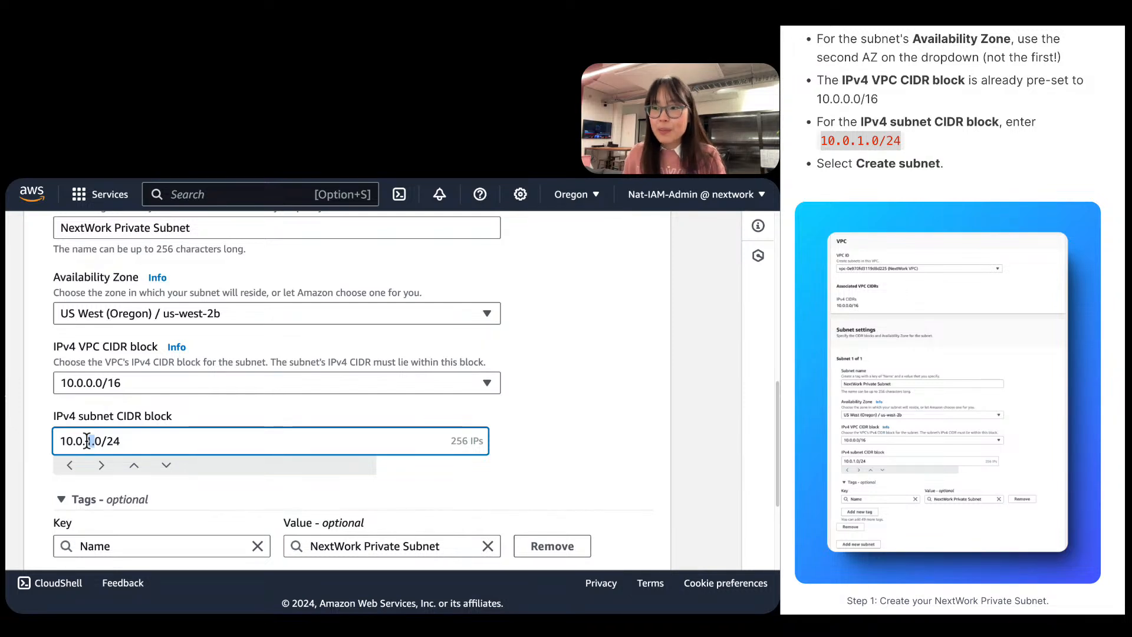
{"action": "left_click", "coordinate": [93, 442]}
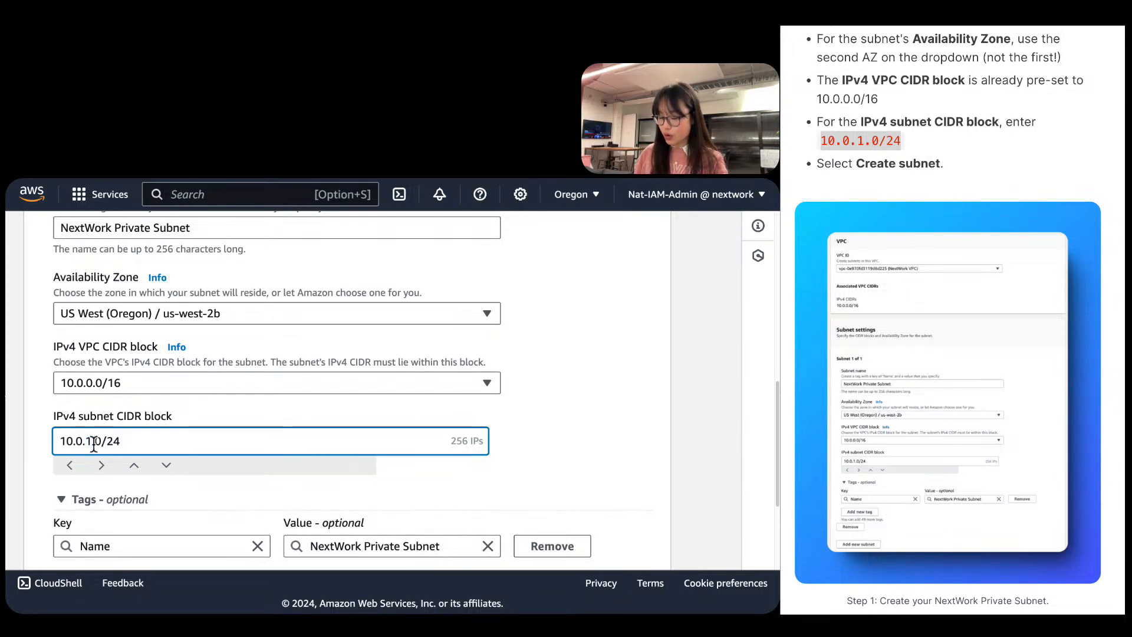
{"action": "key", "text": "BackSpace"}
{"action": "type", "text": "0."}
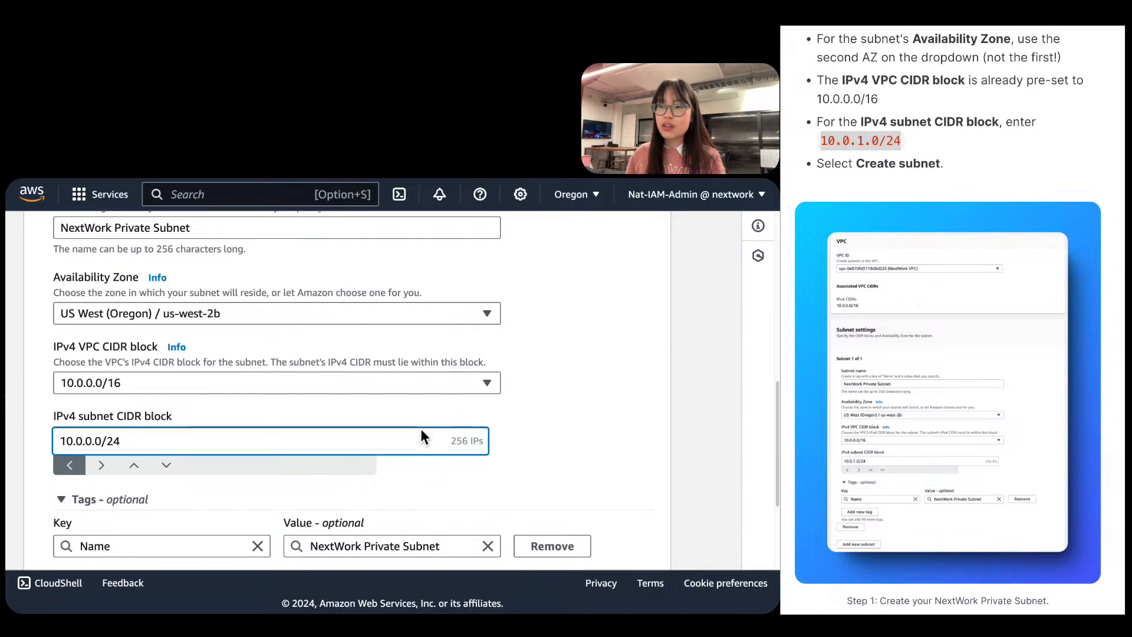
{"action": "scroll", "coordinate": [422, 433], "scroll_direction": "down", "scroll_amount": 3}
{"action": "left_click", "coordinate": [613, 551]}
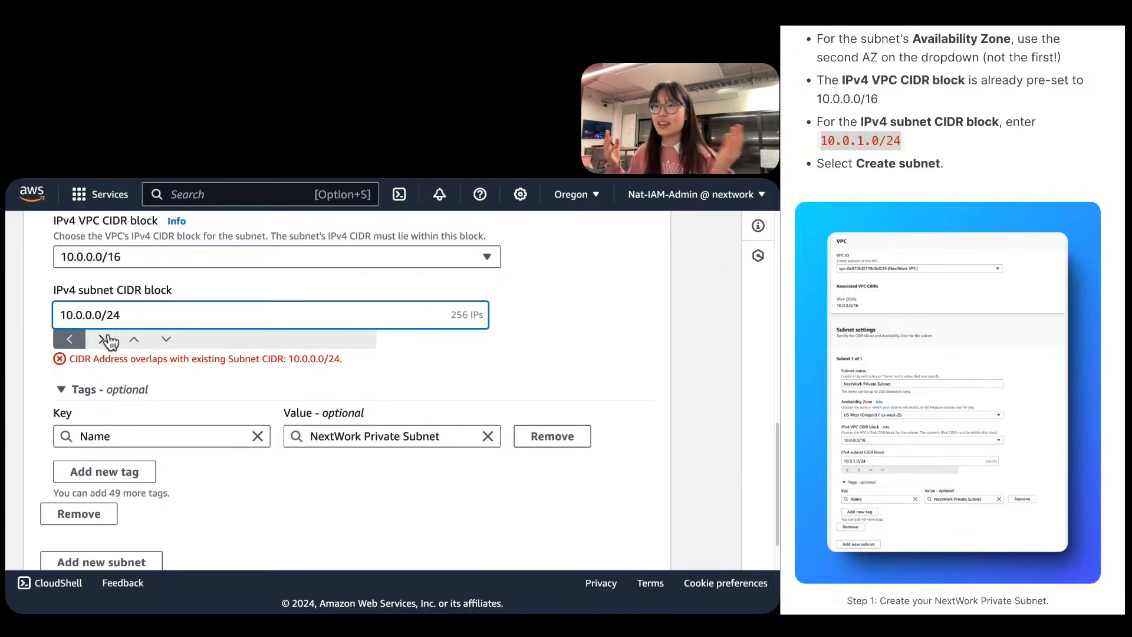
Restore the IPv4 subnet CIDR block to 10.0.1.0/24 and create the private subnet.
{"action": "key", "text": "BackSpace"}
{"action": "type", "text": "1"}
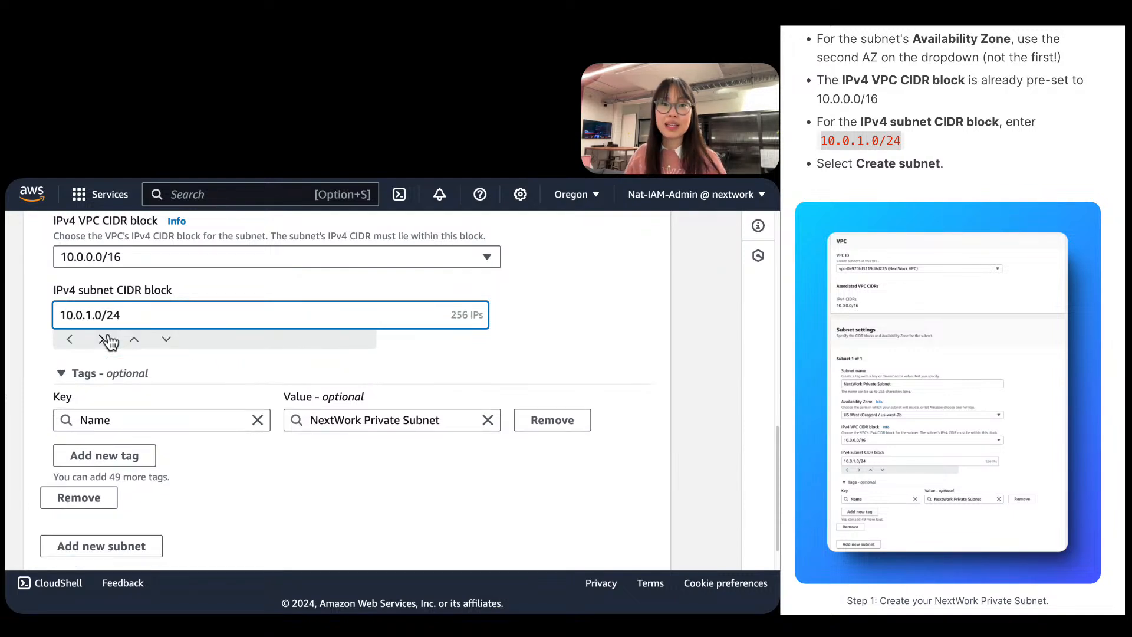
{"action": "left_click", "coordinate": [46, 312]}
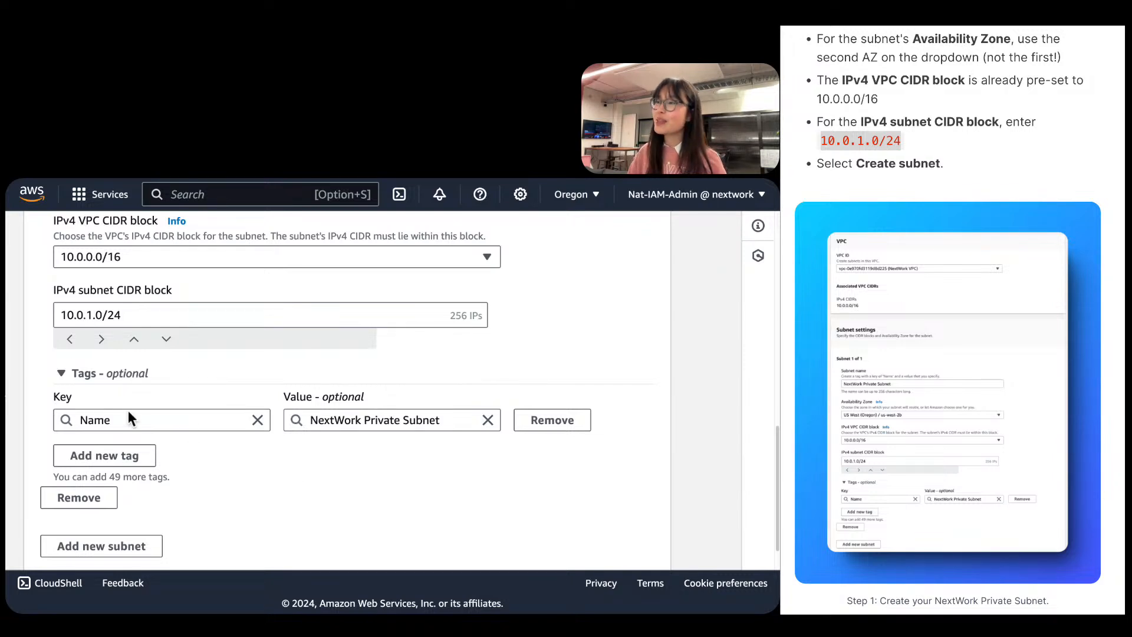
{"action": "scroll", "coordinate": [231, 377], "scroll_direction": "down", "scroll_amount": 2}
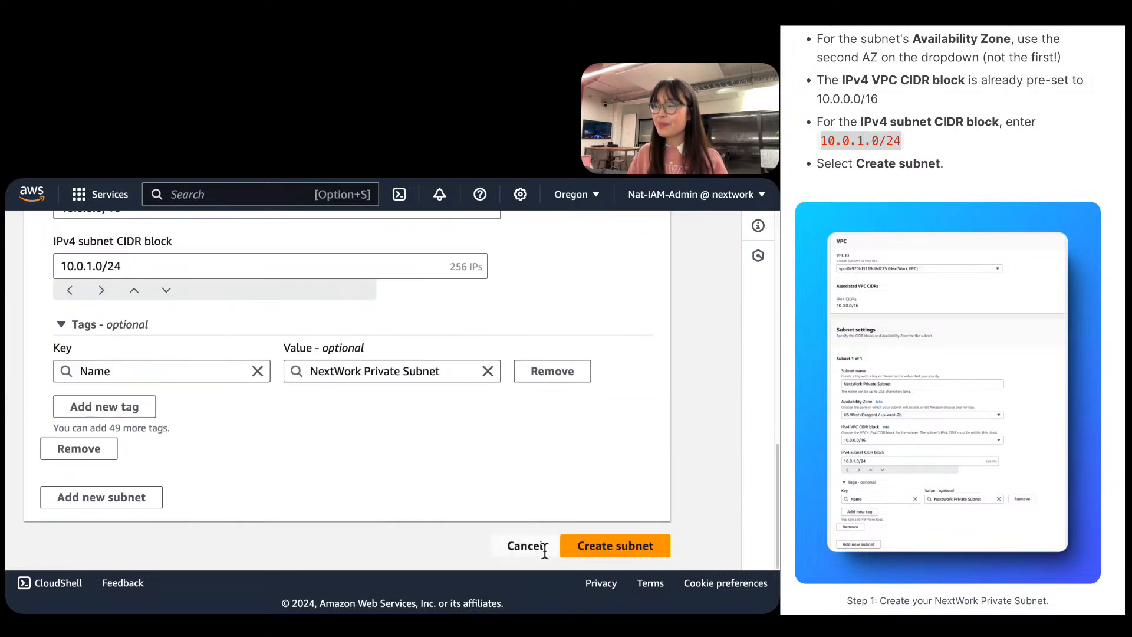
{"action": "left_click", "coordinate": [631, 547]}
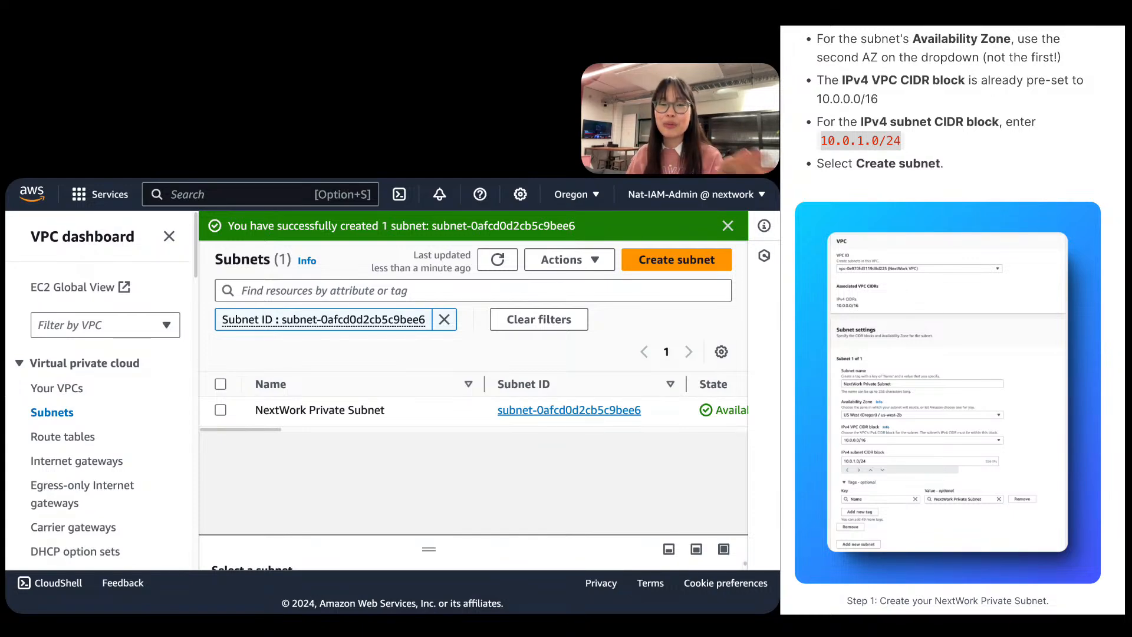
Find the guide's instruction on retitling the Public 1 subnet and clear the subnet ID filter to list all subnets.
{"action": "scroll", "coordinate": [1100, 351], "scroll_direction": "down", "scroll_amount": 6}
{"action": "scroll", "coordinate": [1097, 378], "scroll_direction": "down", "scroll_amount": 1}
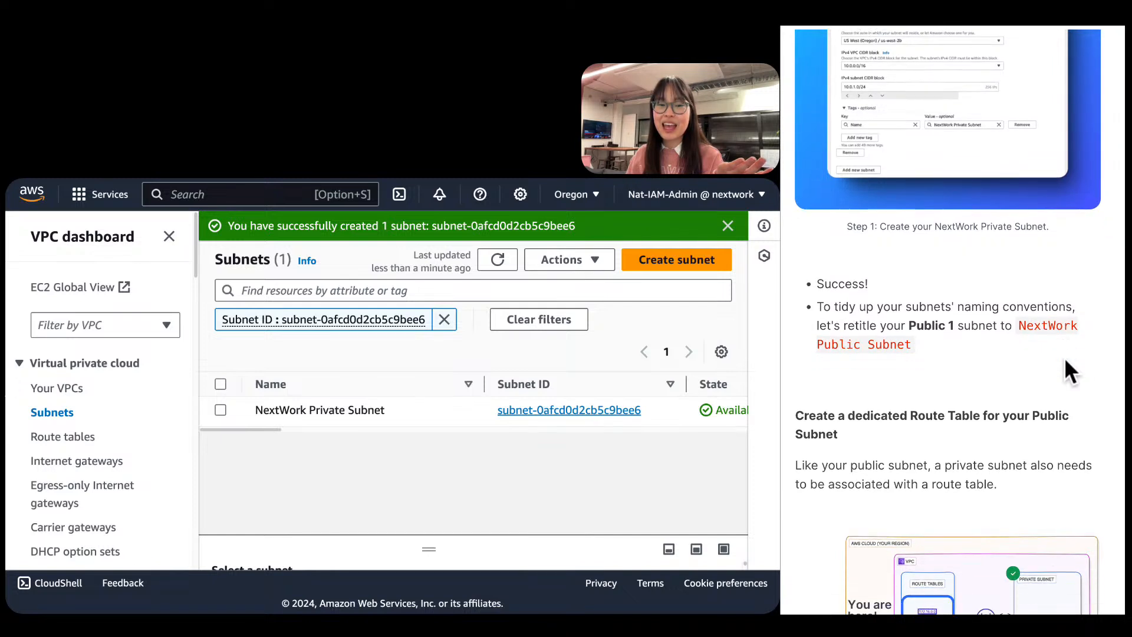
{"action": "left_click", "coordinate": [895, 308]}
{"action": "triple_click", "coordinate": [895, 307]}
{"action": "left_click", "coordinate": [405, 469]}
{"action": "left_click", "coordinate": [444, 319]}
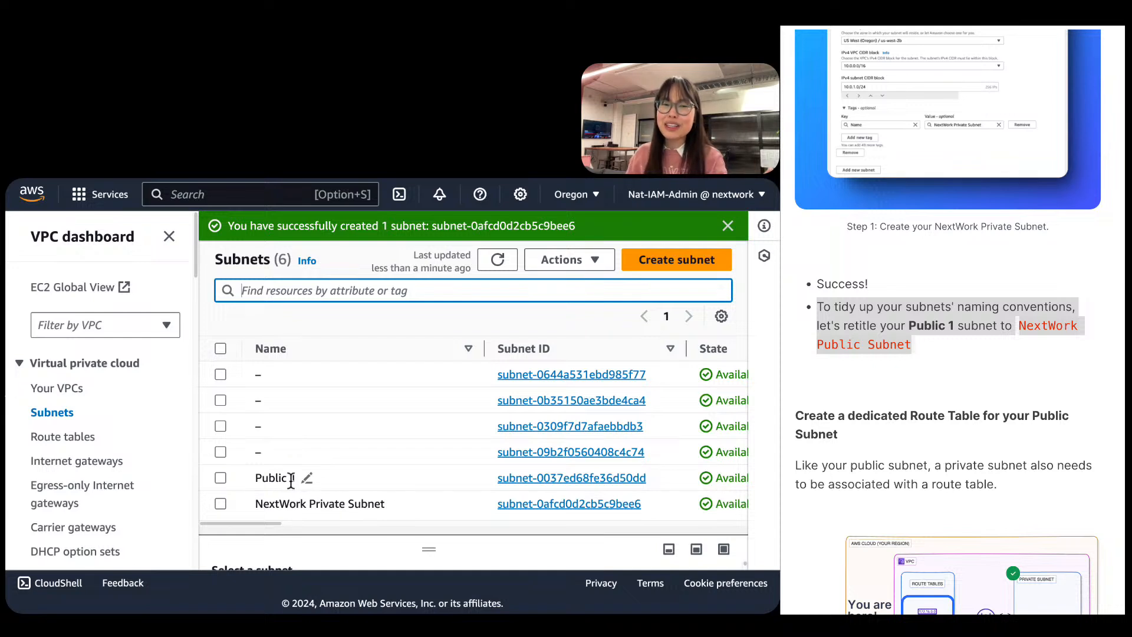
Copy the name NextWork Public Subnet from the guide's retitling instruction.
{"action": "left_click", "coordinate": [1059, 349]}
{"action": "left_click", "coordinate": [1047, 349]}
{"action": "triple_click", "coordinate": [1029, 335]}
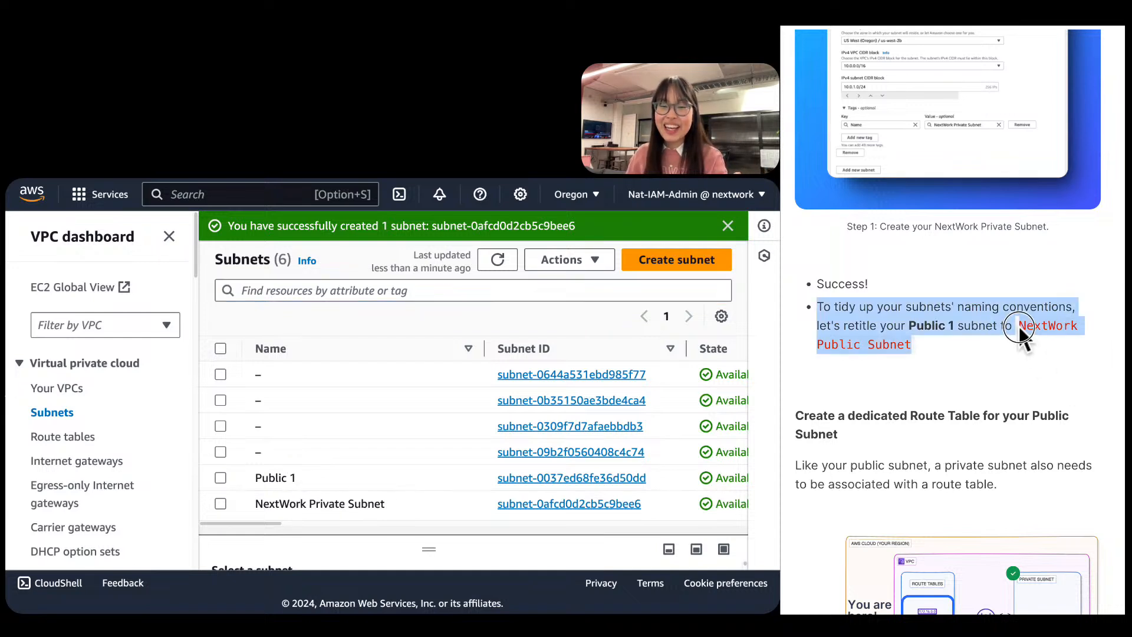
{"action": "left_click", "coordinate": [1027, 329]}
{"action": "left_click_drag", "start_coordinate": [1019, 328], "coordinate": [1030, 354]}
{"action": "key", "text": "super+c"}
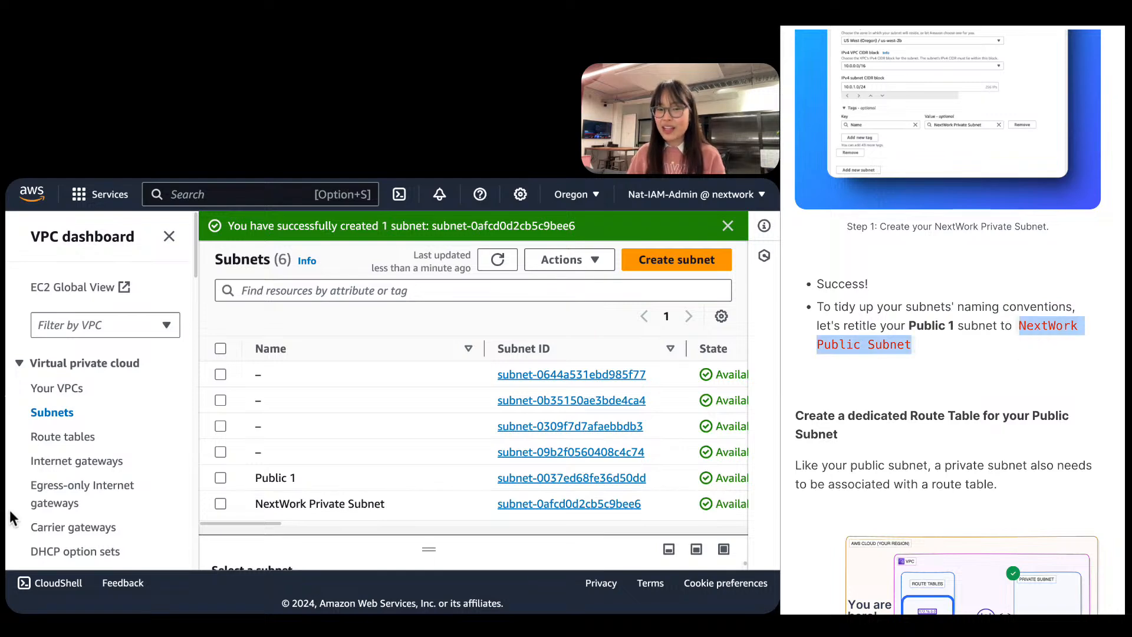
Rename the Public 1 subnet as NextWork Public Subnet.
{"action": "left_click", "coordinate": [296, 475]}
{"action": "scroll", "coordinate": [196, 472], "scroll_direction": "down", "scroll_amount": 5}
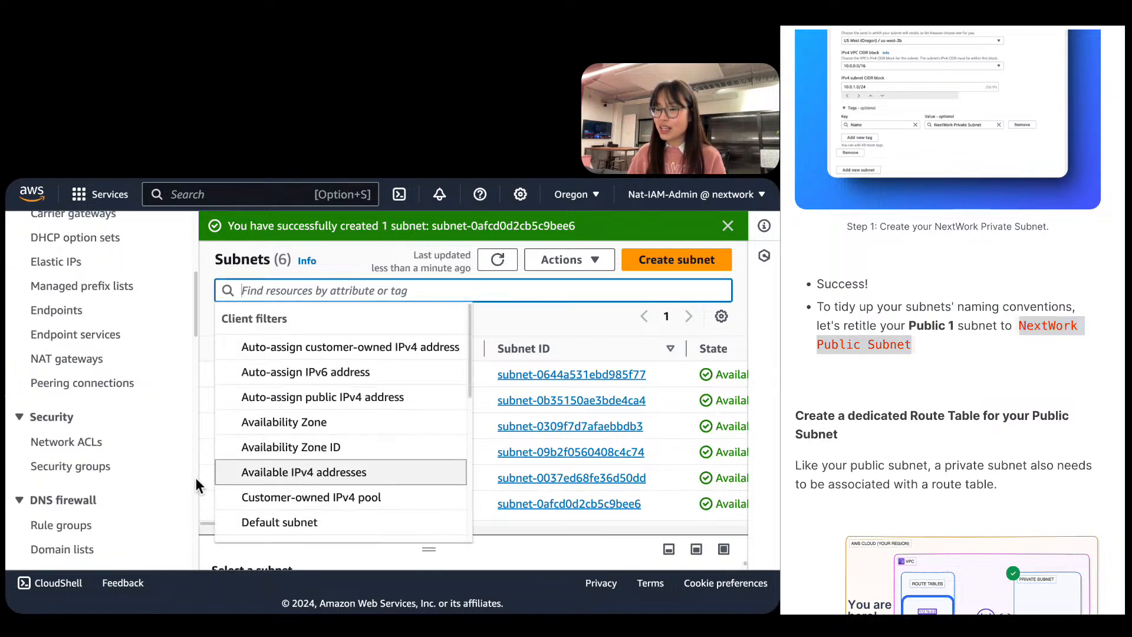
{"action": "left_click", "coordinate": [378, 556]}
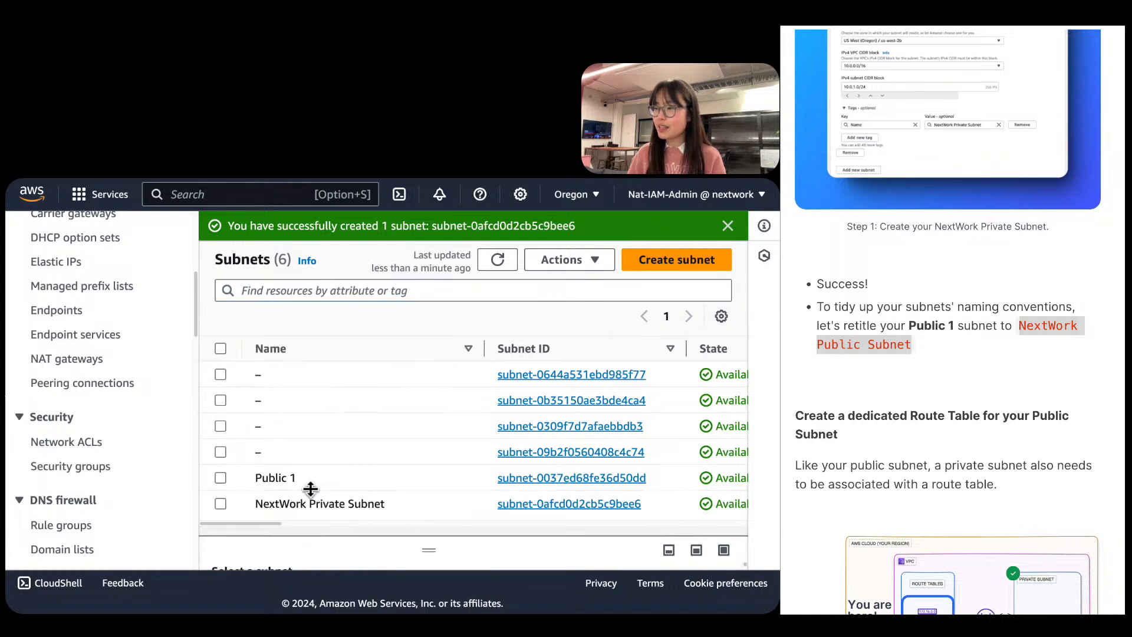
{"action": "left_click", "coordinate": [273, 480]}
{"action": "left_click", "coordinate": [306, 477]}
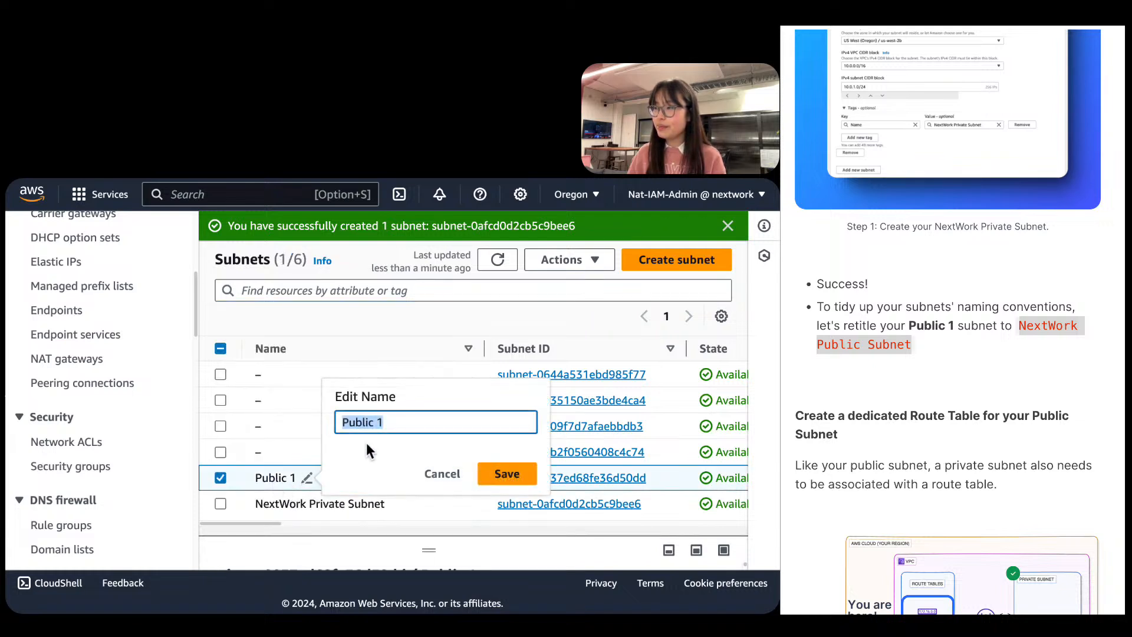
{"action": "key", "text": "super+v"}
{"action": "left_click", "coordinate": [512, 472]}
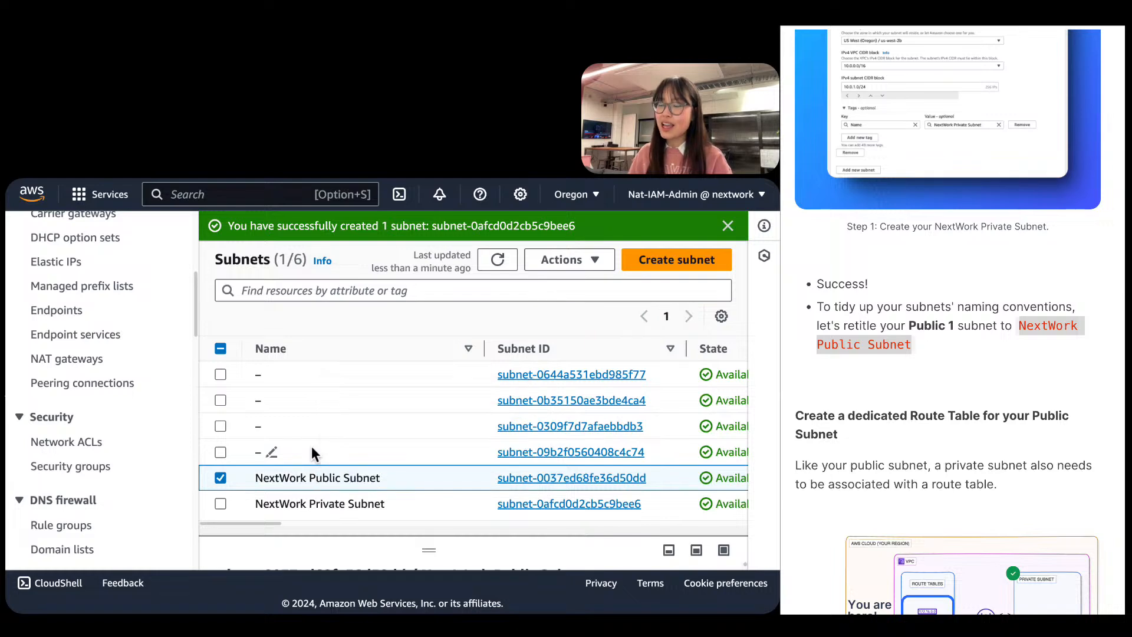
Read the guide's section on a dedicated route table, then open the Route tables page and enlarge its table list.
{"action": "scroll", "coordinate": [1100, 307], "scroll_direction": "down", "scroll_amount": 3}
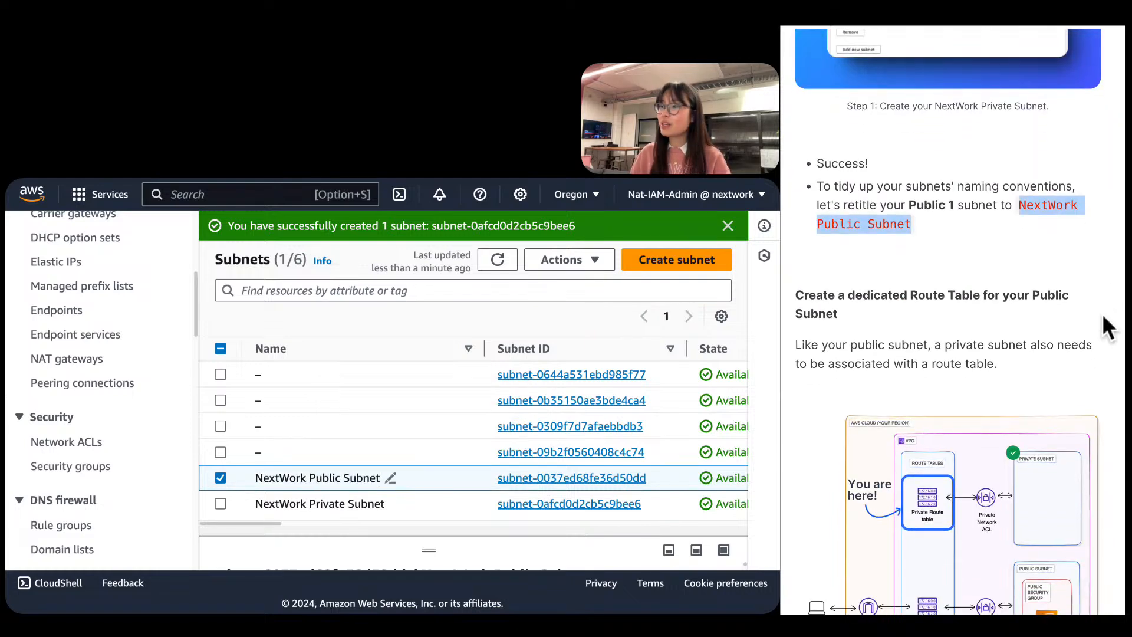
{"action": "scroll", "coordinate": [1102, 314], "scroll_direction": "down", "scroll_amount": 3}
{"action": "scroll", "coordinate": [1102, 313], "scroll_direction": "down", "scroll_amount": 3}
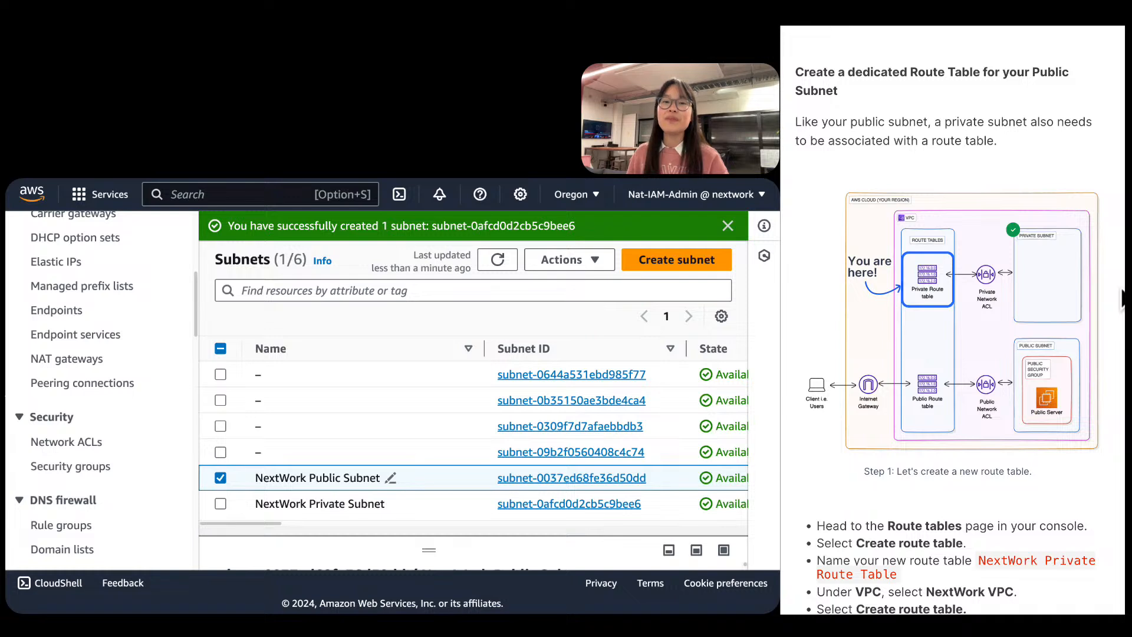
{"action": "double_click", "coordinate": [1043, 68]}
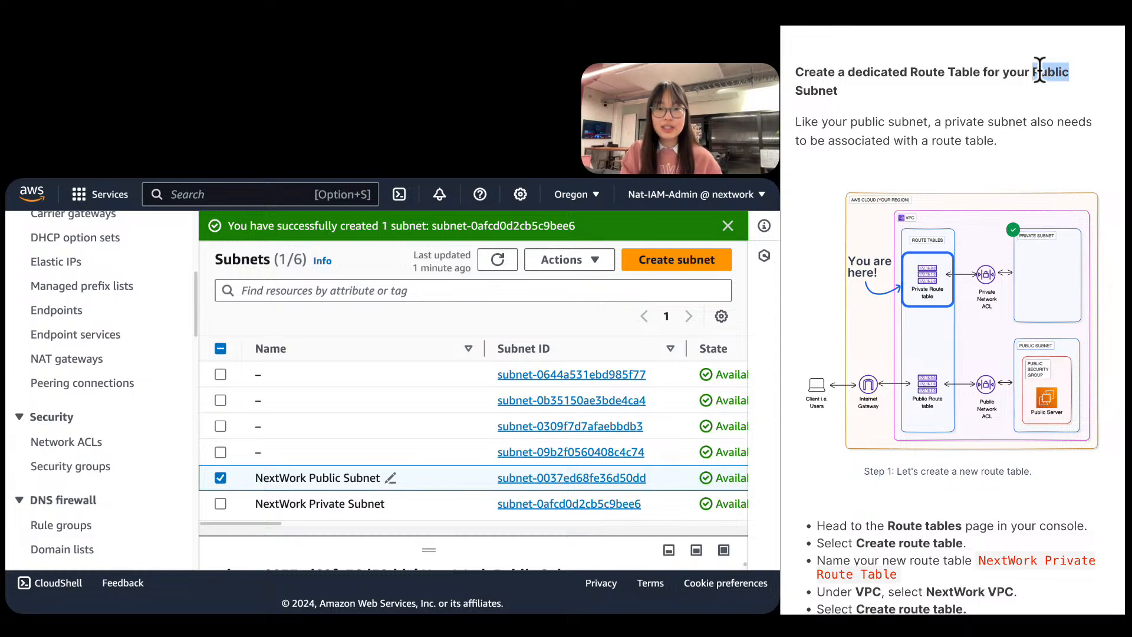
{"action": "scroll", "coordinate": [146, 321], "scroll_direction": "up", "scroll_amount": 5}
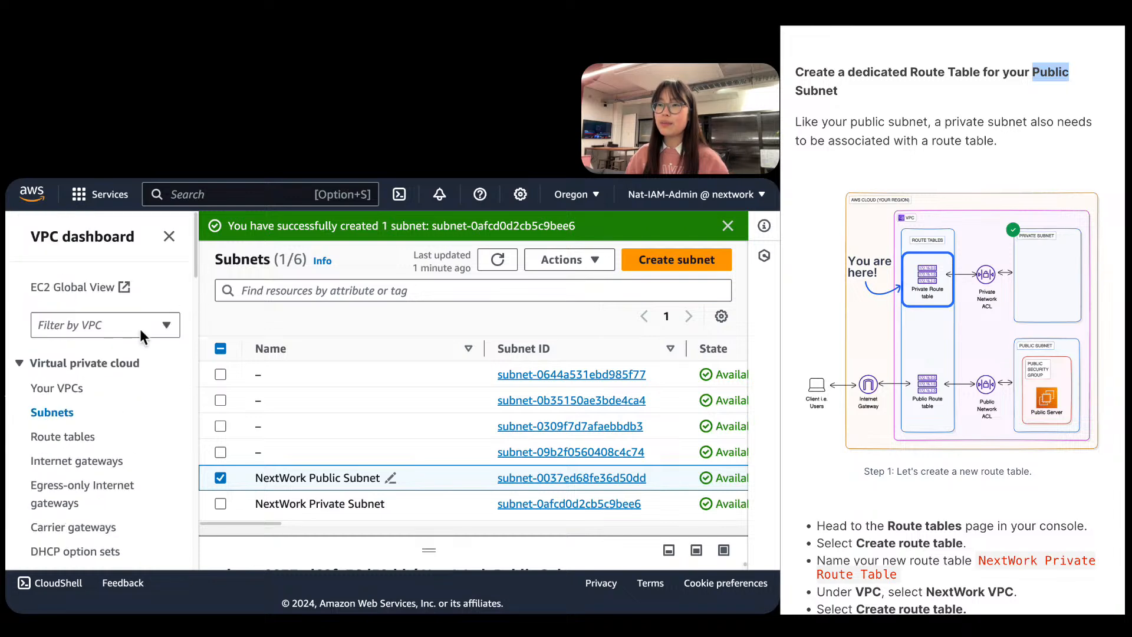
{"action": "left_click", "coordinate": [84, 399]}
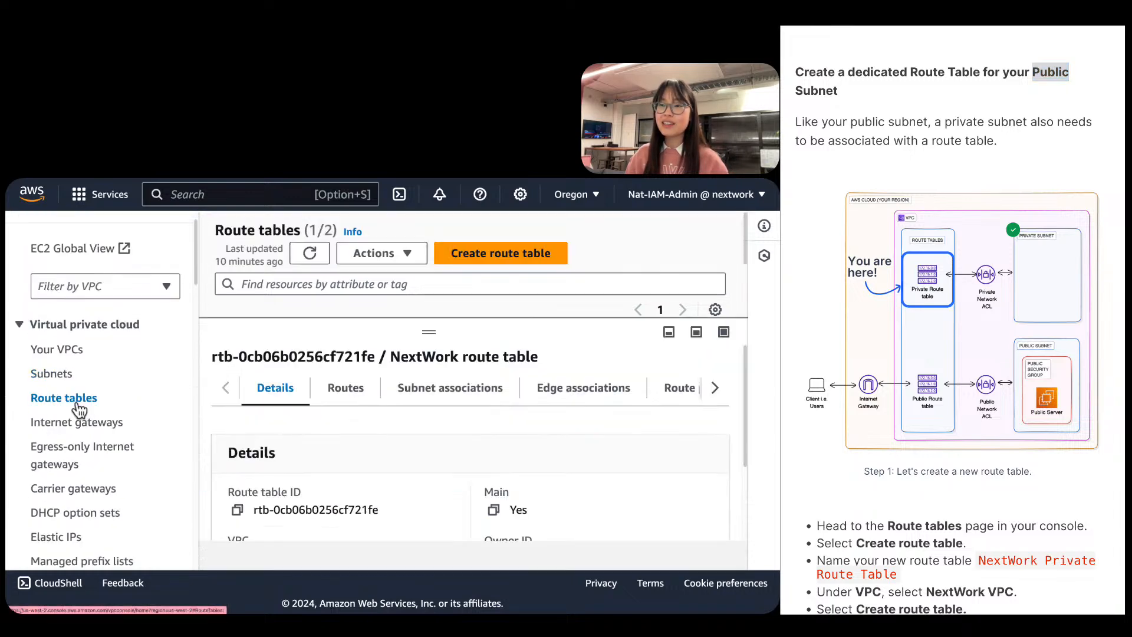
{"action": "left_click_drag", "start_coordinate": [429, 332], "coordinate": [402, 323]}
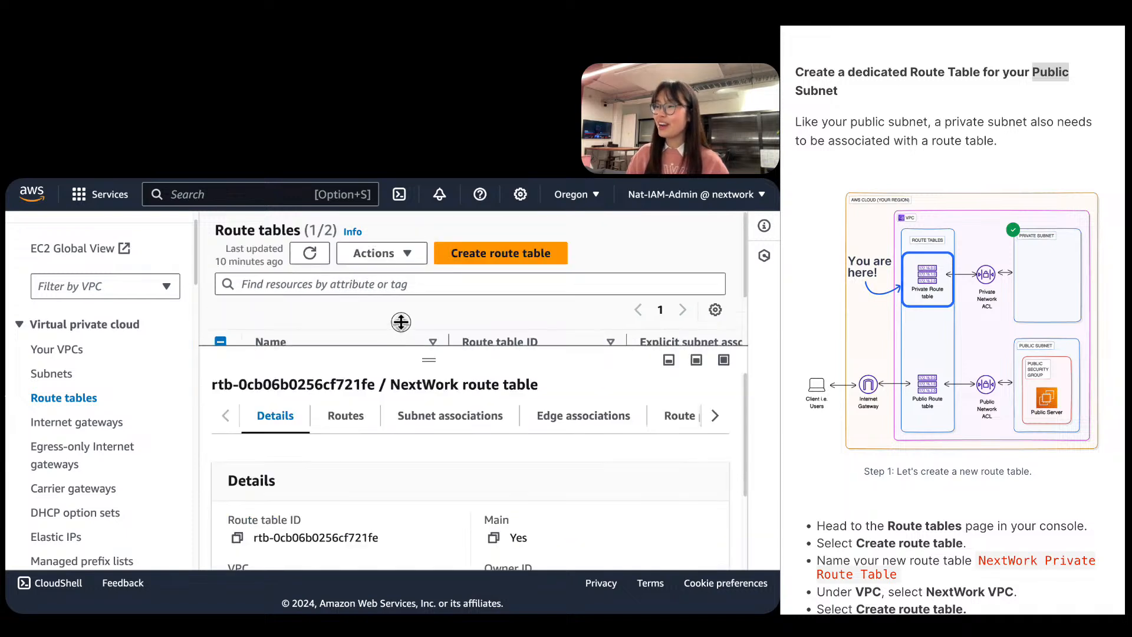
Examine the routes of the NextWork route table, checking each destination and its target.
{"action": "left_click", "coordinate": [346, 415]}
{"action": "scroll", "coordinate": [377, 504], "scroll_direction": "down", "scroll_amount": 1}
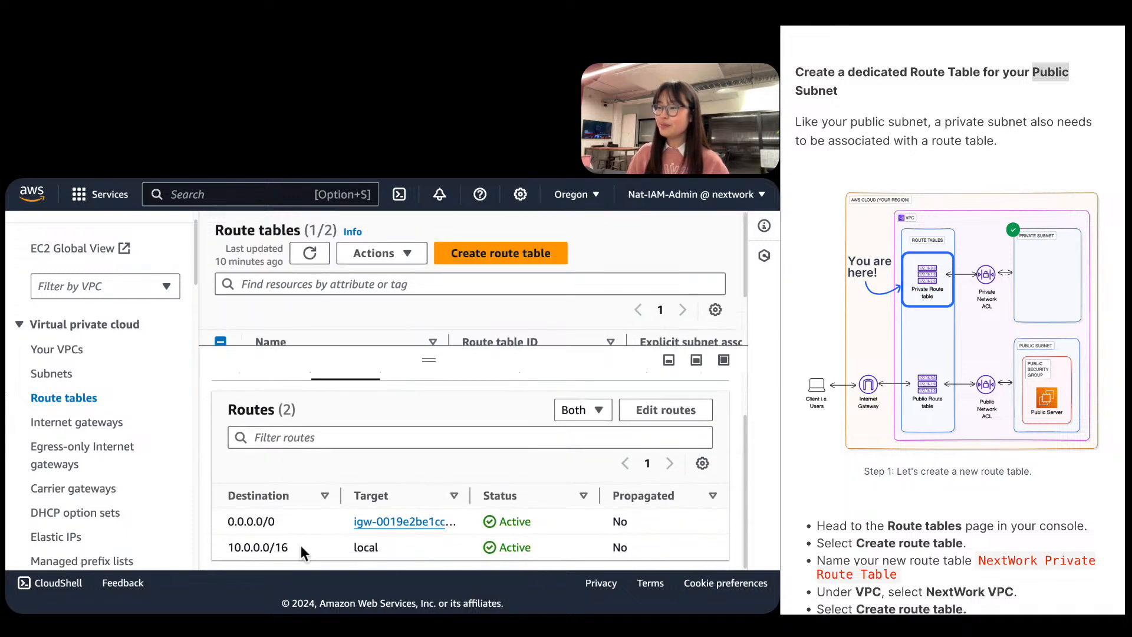
{"action": "left_click_drag", "start_coordinate": [276, 522], "coordinate": [227, 521]}
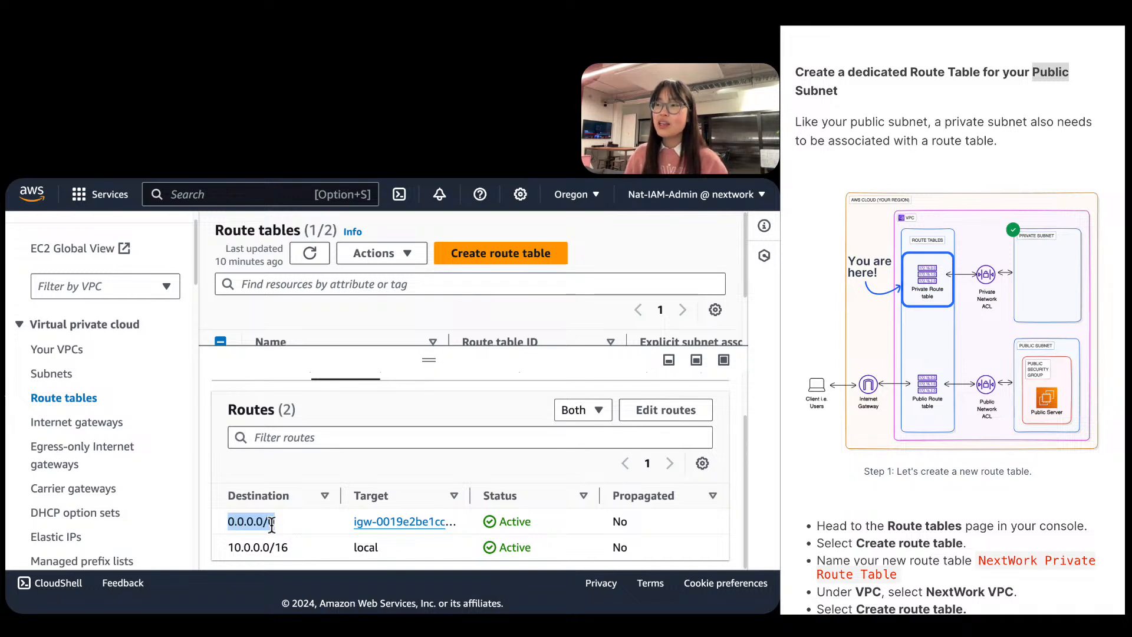
{"action": "scroll", "coordinate": [313, 501], "scroll_direction": "up", "scroll_amount": 1}
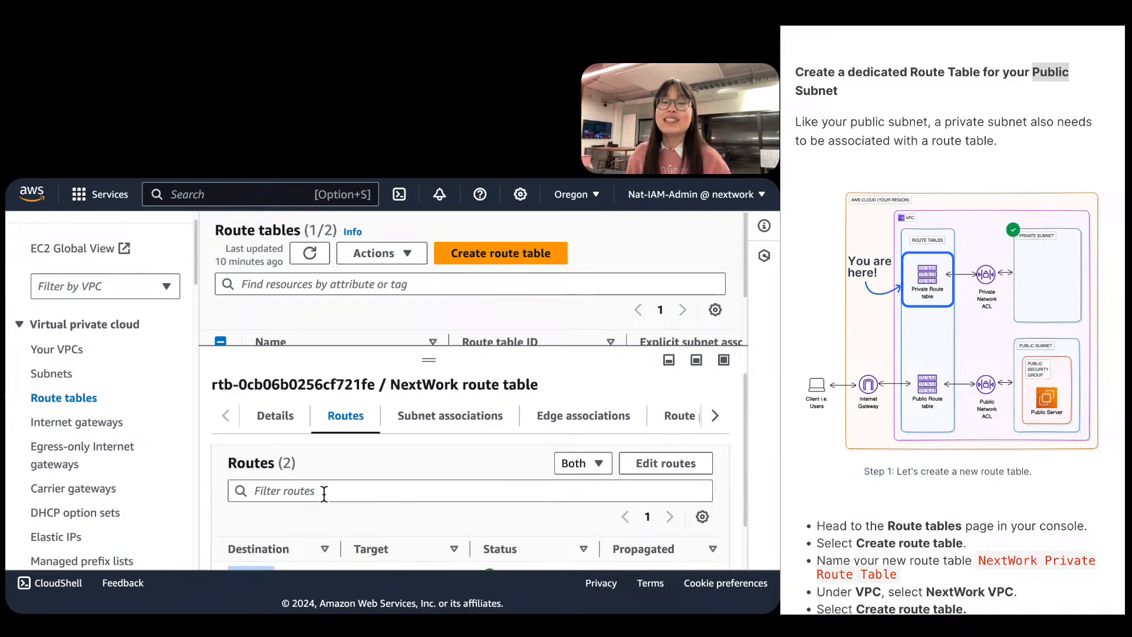
Review the NextWork route table's explicit subnet associations and its available subnets, leaving the association editor without saving.
{"action": "left_click", "coordinate": [452, 414]}
{"action": "scroll", "coordinate": [460, 522], "scroll_direction": "down", "scroll_amount": 3}
{"action": "scroll", "coordinate": [483, 490], "scroll_direction": "up", "scroll_amount": 2}
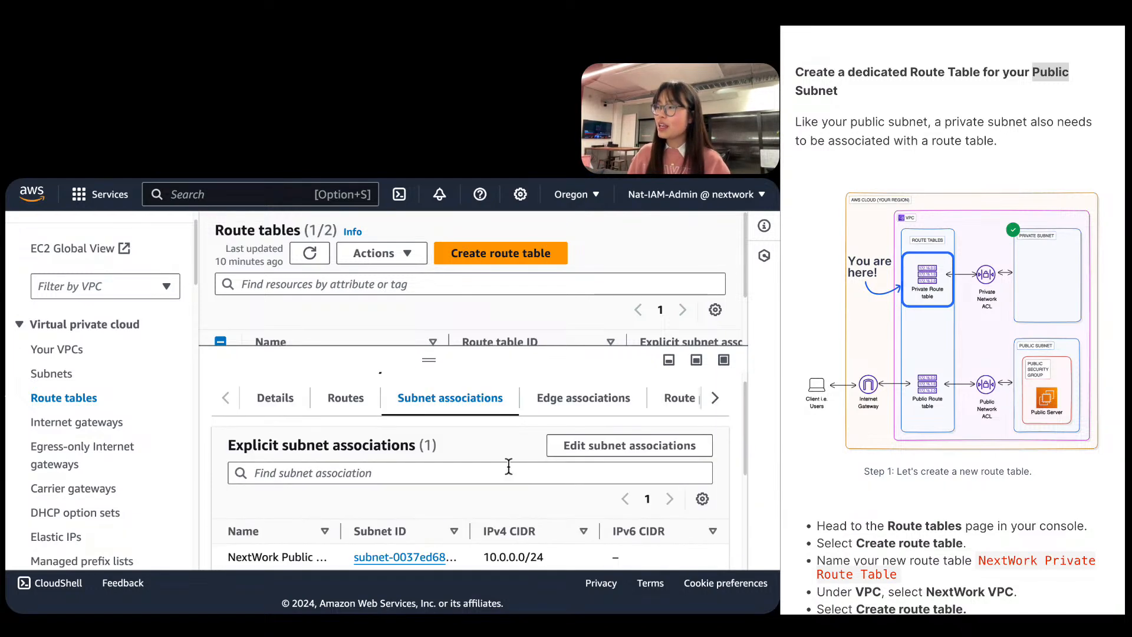
{"action": "left_click", "coordinate": [626, 445]}
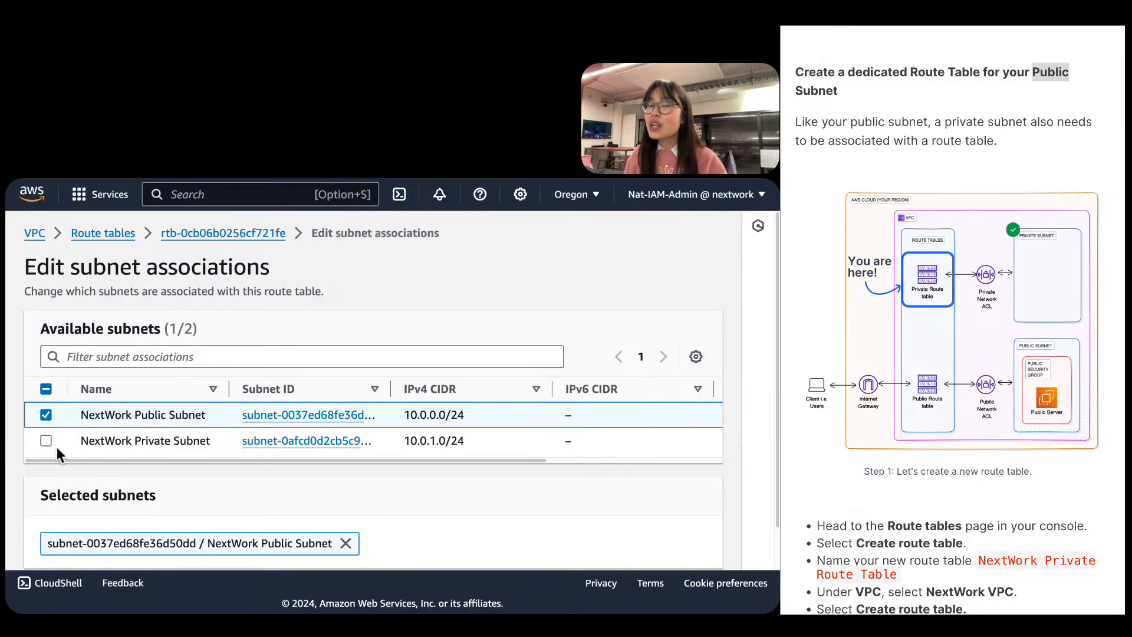
{"action": "left_click", "coordinate": [207, 231]}
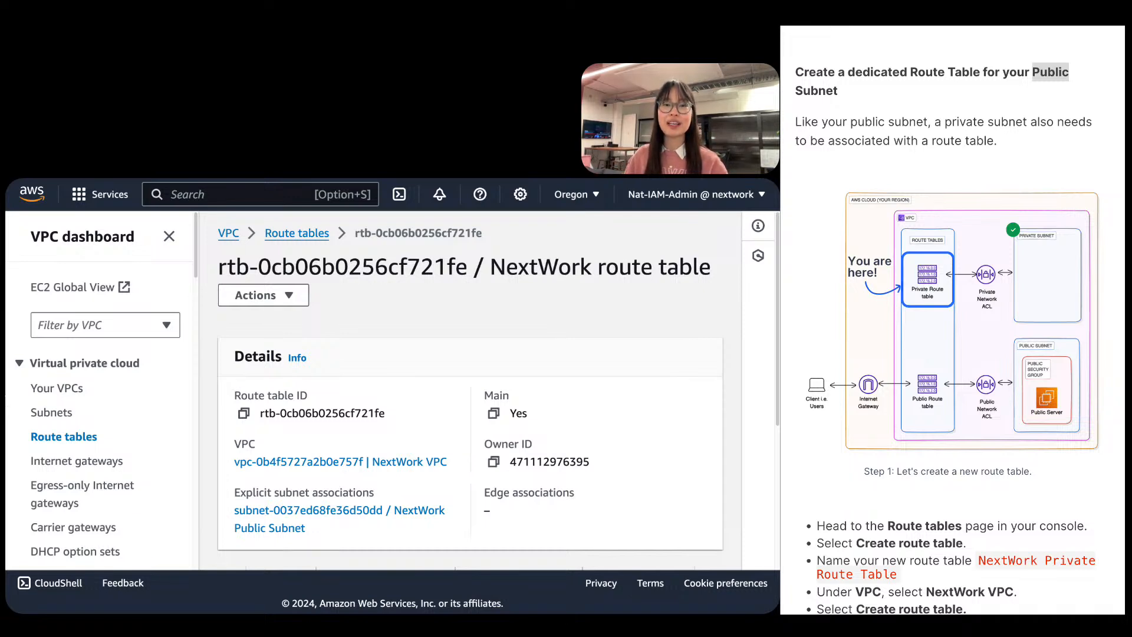
Find the guide's instructions for a new route table and start creating one from the Route tables page.
{"action": "left_click", "coordinate": [1038, 129]}
{"action": "triple_click", "coordinate": [1038, 129]}
{"action": "left_click", "coordinate": [1038, 129]}
{"action": "scroll", "coordinate": [1044, 124], "scroll_direction": "down", "scroll_amount": 4}
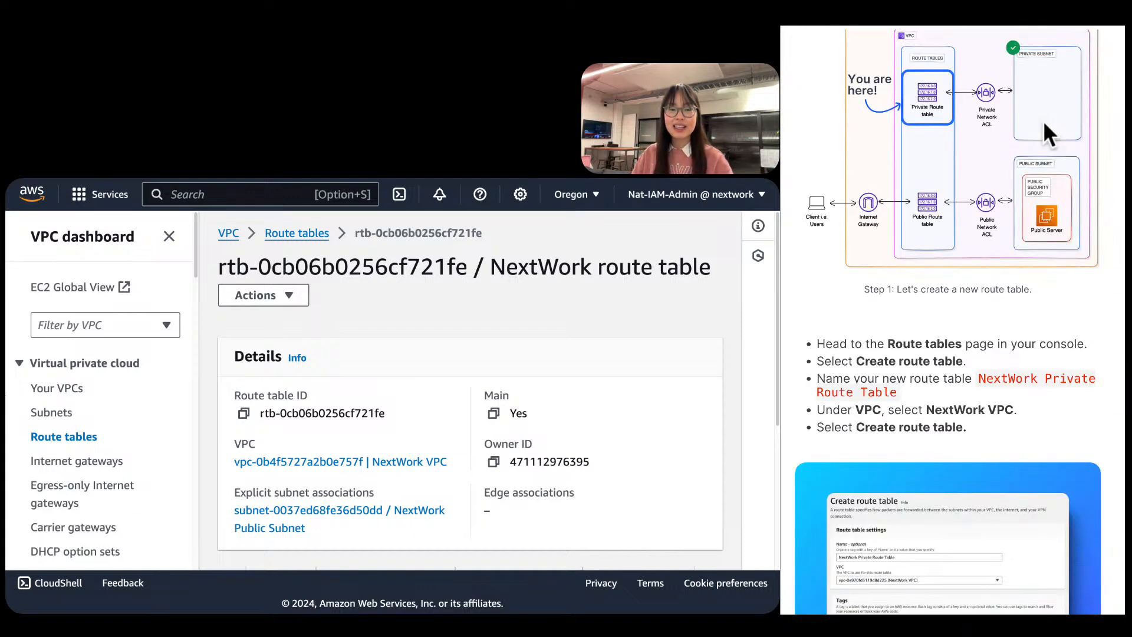
{"action": "scroll", "coordinate": [1043, 119], "scroll_direction": "down", "scroll_amount": 1}
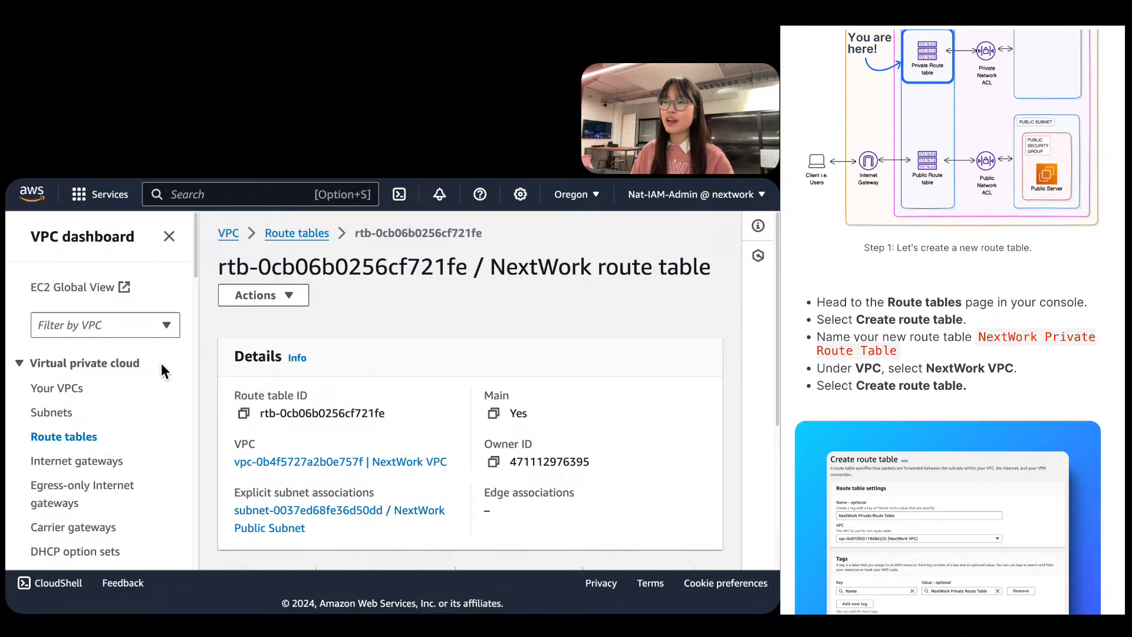
{"action": "left_click", "coordinate": [84, 436]}
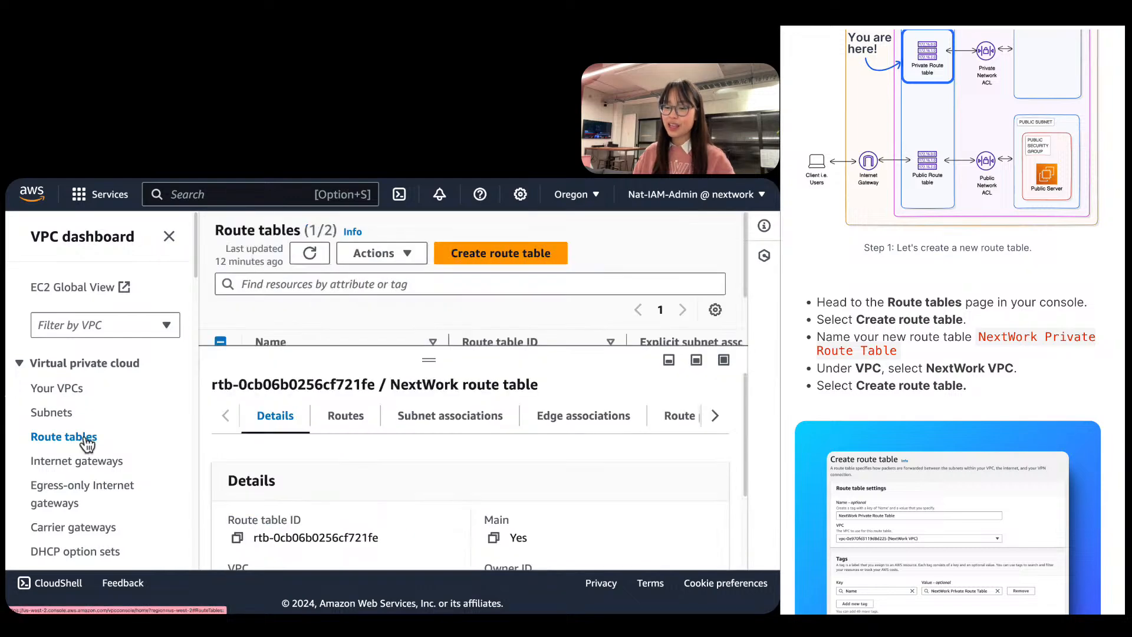
{"action": "left_click_drag", "start_coordinate": [429, 360], "coordinate": [422, 475]}
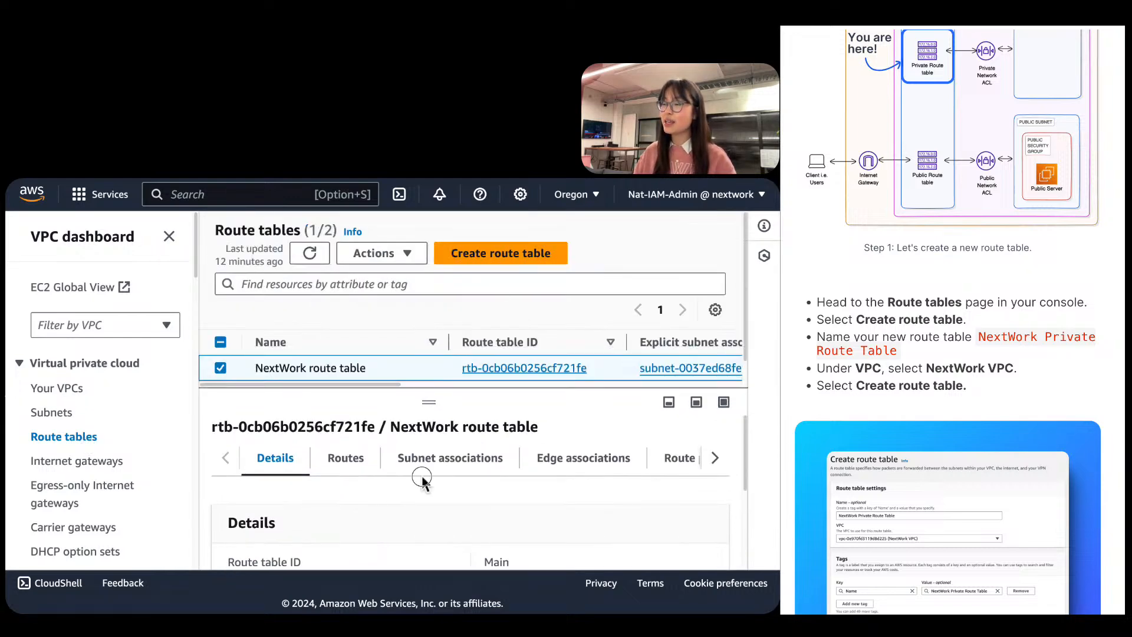
{"action": "left_click", "coordinate": [488, 255]}
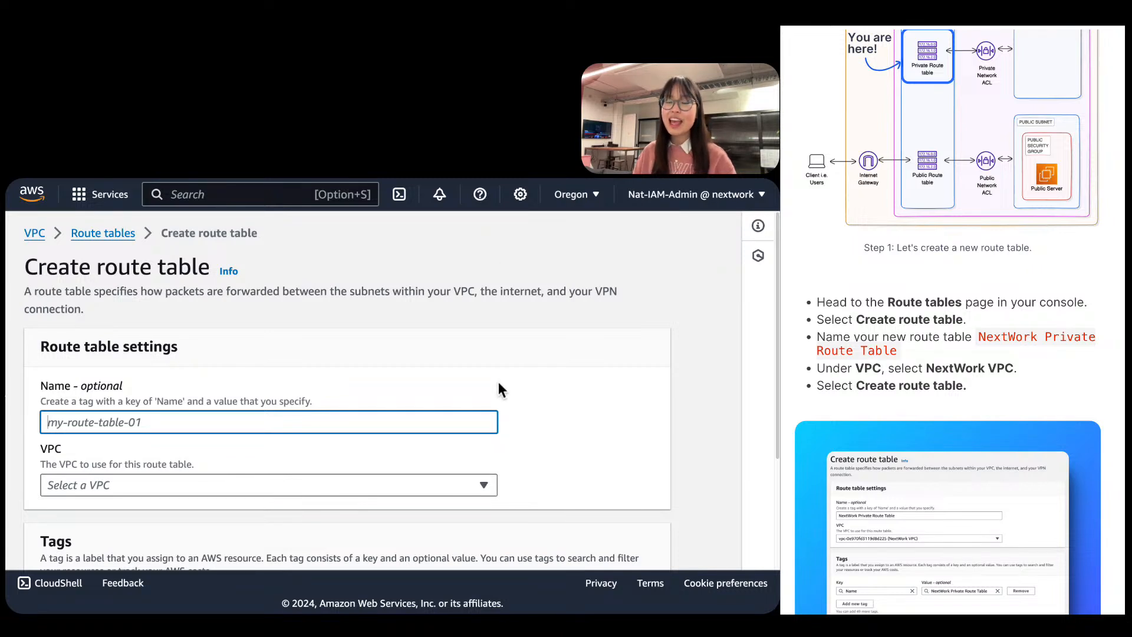
Copy the name NextWork Private Route Table from the guide and enter it as the new route table's name.
{"action": "left_click", "coordinate": [965, 352]}
{"action": "left_click_drag", "start_coordinate": [965, 351], "coordinate": [979, 337]}
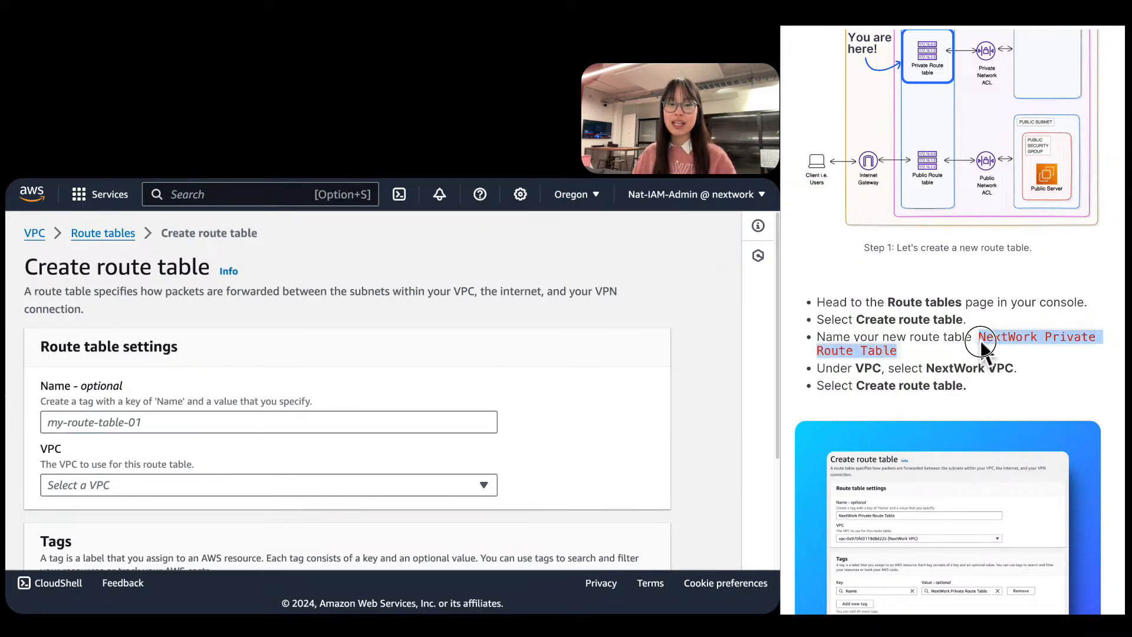
{"action": "right_click", "coordinate": [981, 338]}
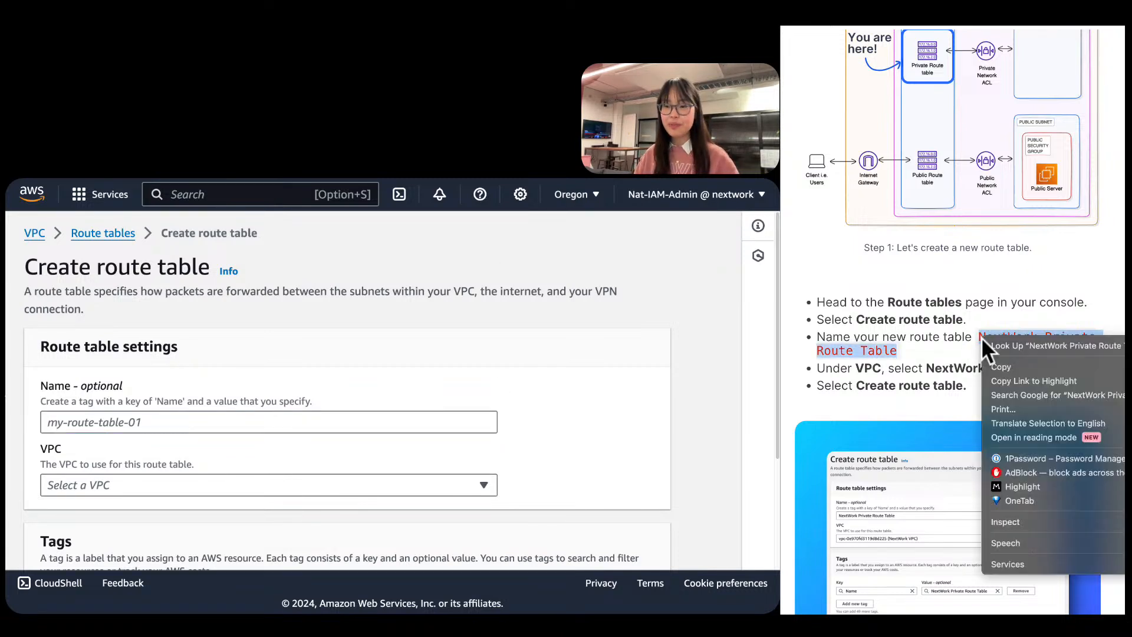
{"action": "left_click", "coordinate": [1048, 364]}
{"action": "right_click", "coordinate": [153, 420]}
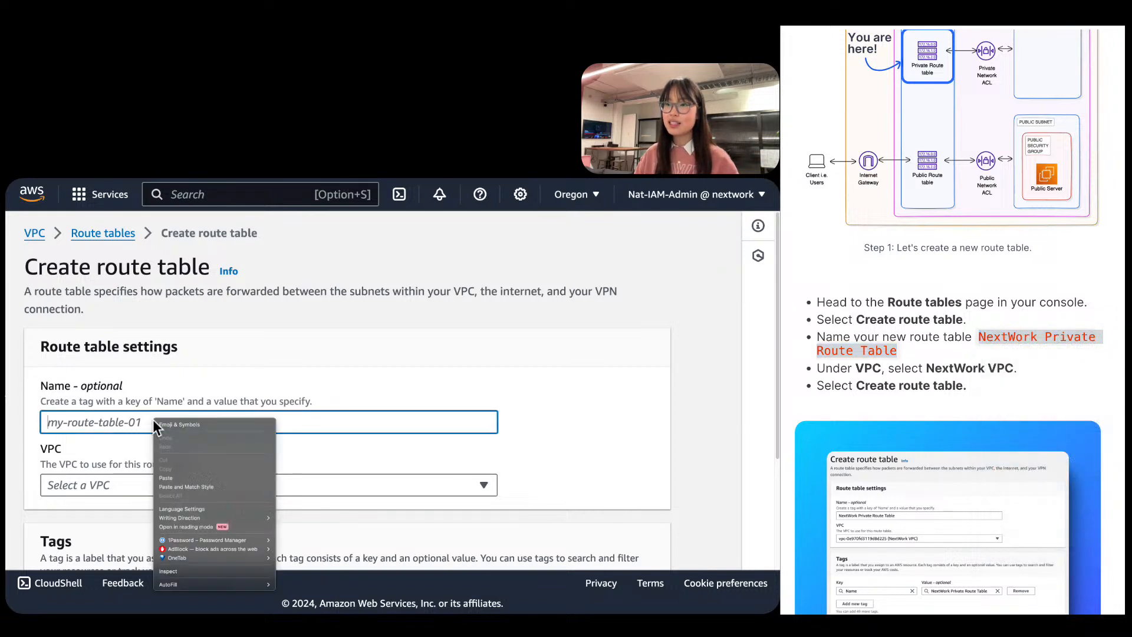
{"action": "left_click", "coordinate": [183, 477]}
Select NextWork VPC as the VPC for the new route table.
{"action": "scroll", "coordinate": [167, 450], "scroll_direction": "down", "scroll_amount": 1}
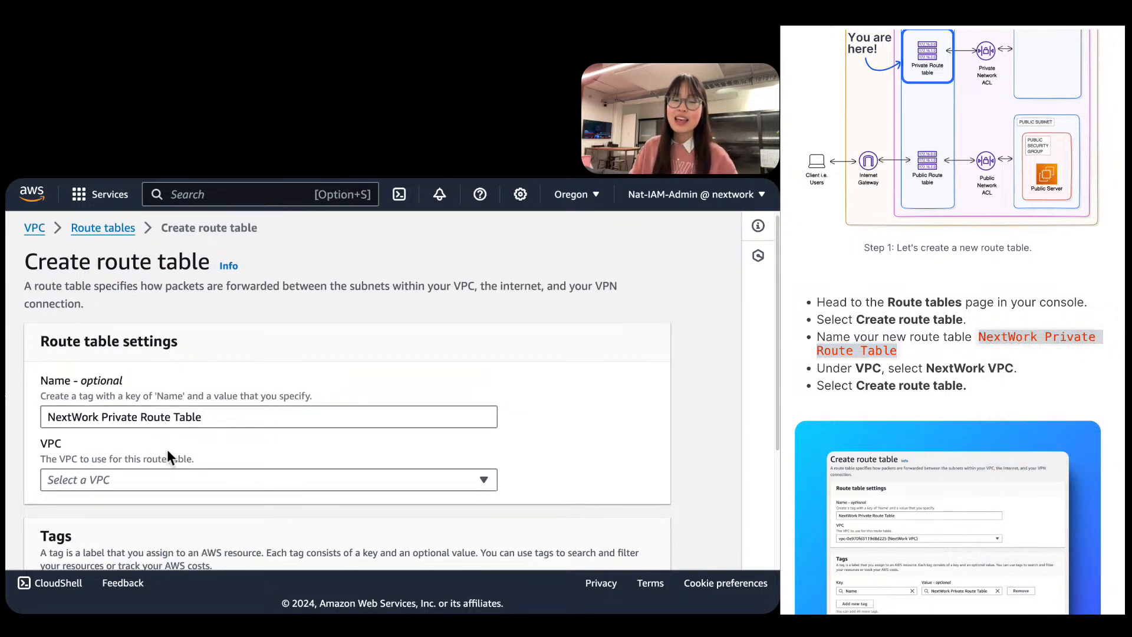
{"action": "left_click", "coordinate": [143, 472]}
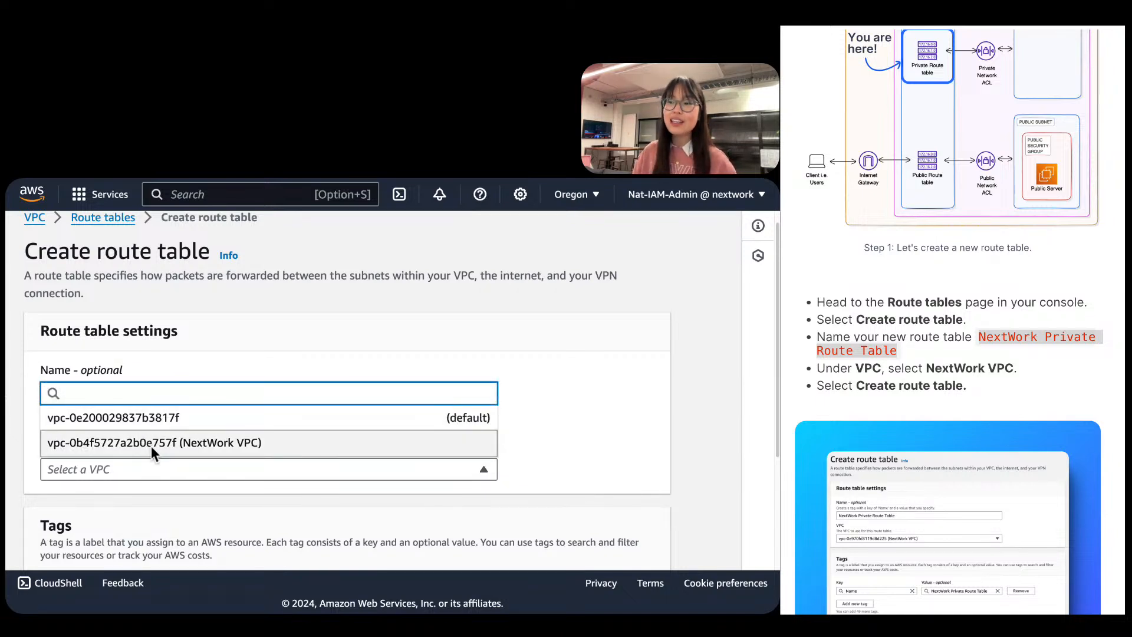
{"action": "left_click", "coordinate": [150, 443]}
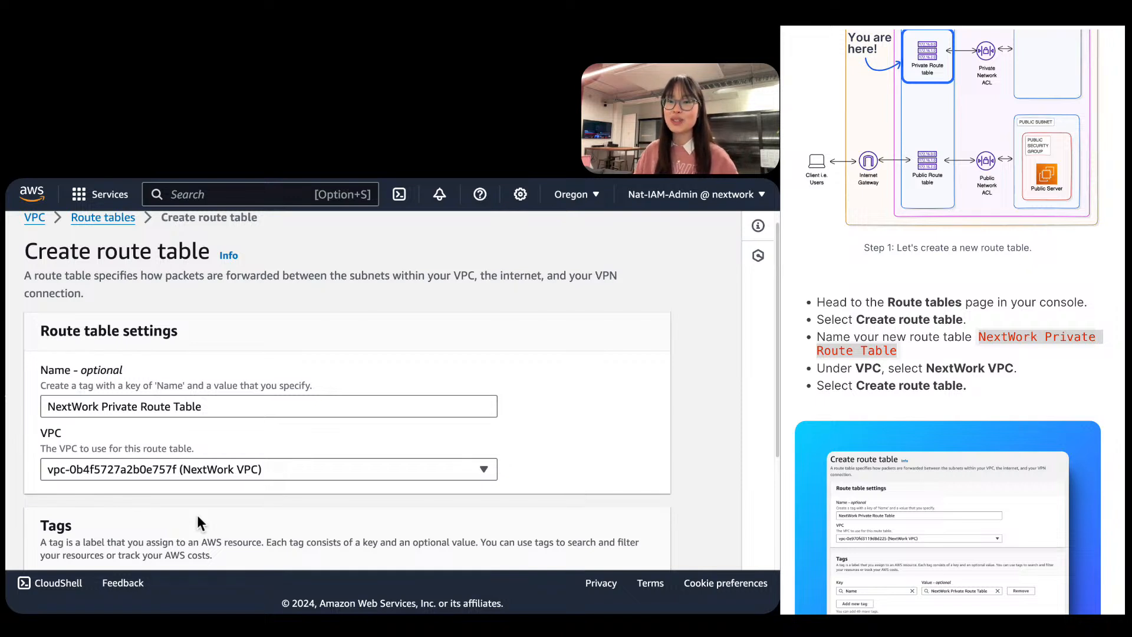
{"action": "scroll", "coordinate": [197, 515], "scroll_direction": "down", "scroll_amount": 1}
{"action": "left_click", "coordinate": [208, 468]}
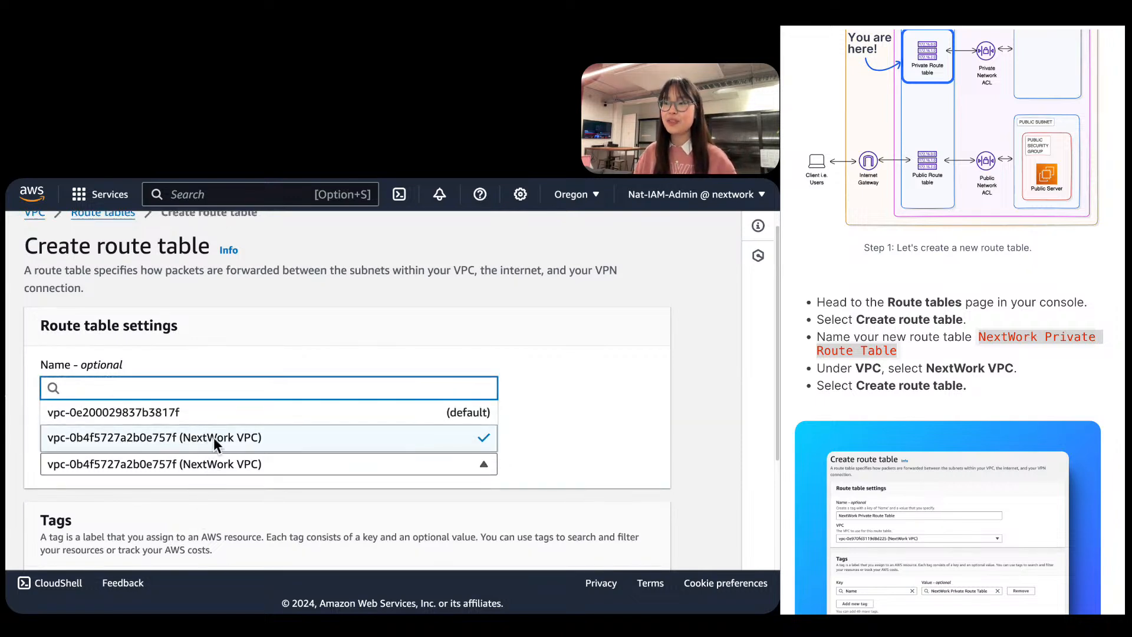
{"action": "left_click", "coordinate": [195, 484]}
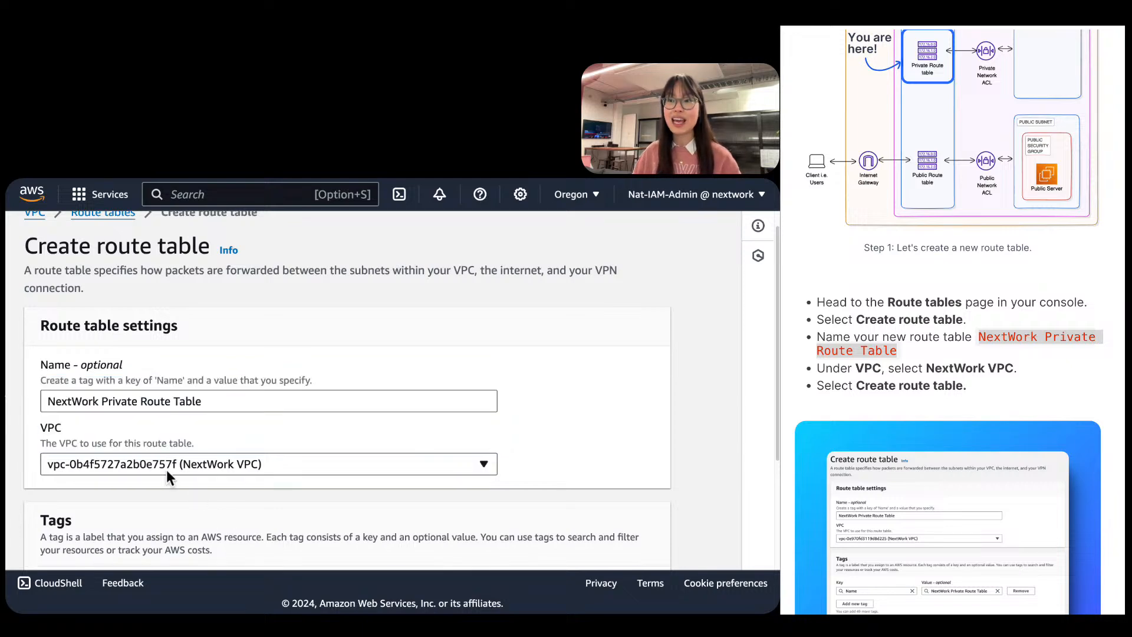
Create the route table from the filled-in settings for NextWork Private Route Table in NextWork VPC.
{"action": "scroll", "coordinate": [265, 495], "scroll_direction": "down", "scroll_amount": 2}
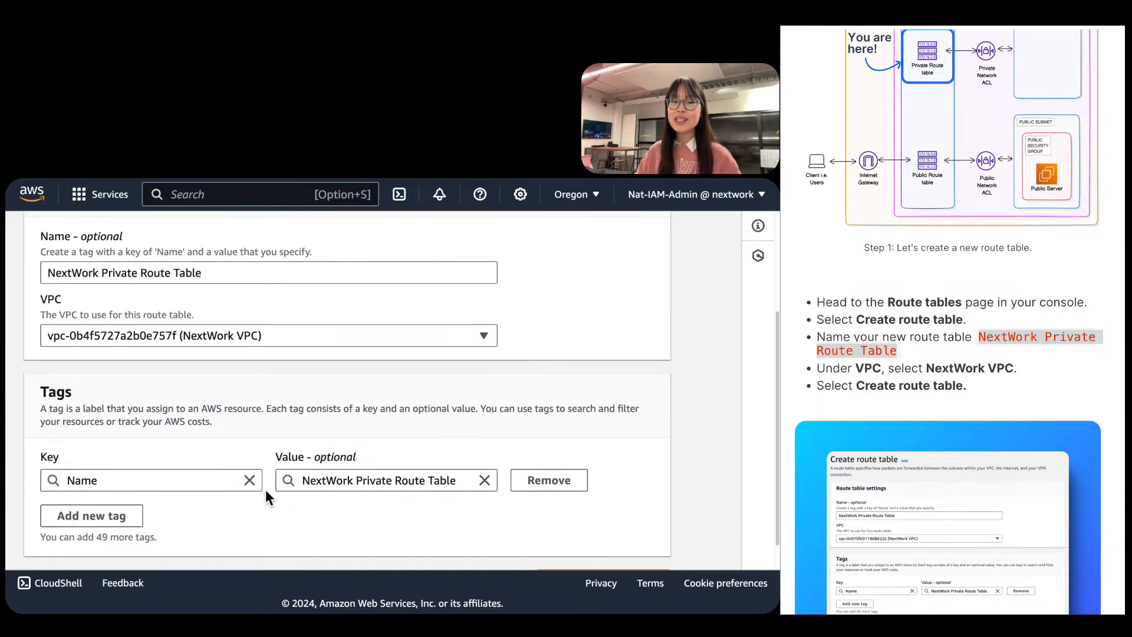
{"action": "scroll", "coordinate": [267, 497], "scroll_direction": "down", "scroll_amount": 1}
{"action": "left_click", "coordinate": [636, 542]}
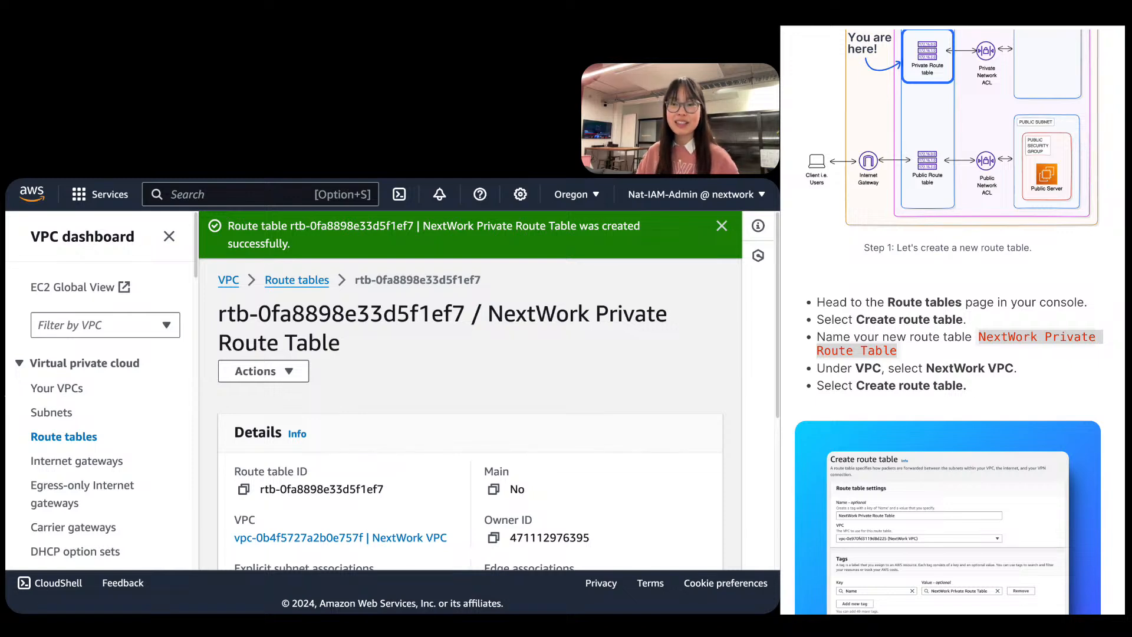
Check the new private route table's routes and explicitly associate NextWork Private Subnet with it.
{"action": "scroll", "coordinate": [525, 476], "scroll_direction": "down", "scroll_amount": 5}
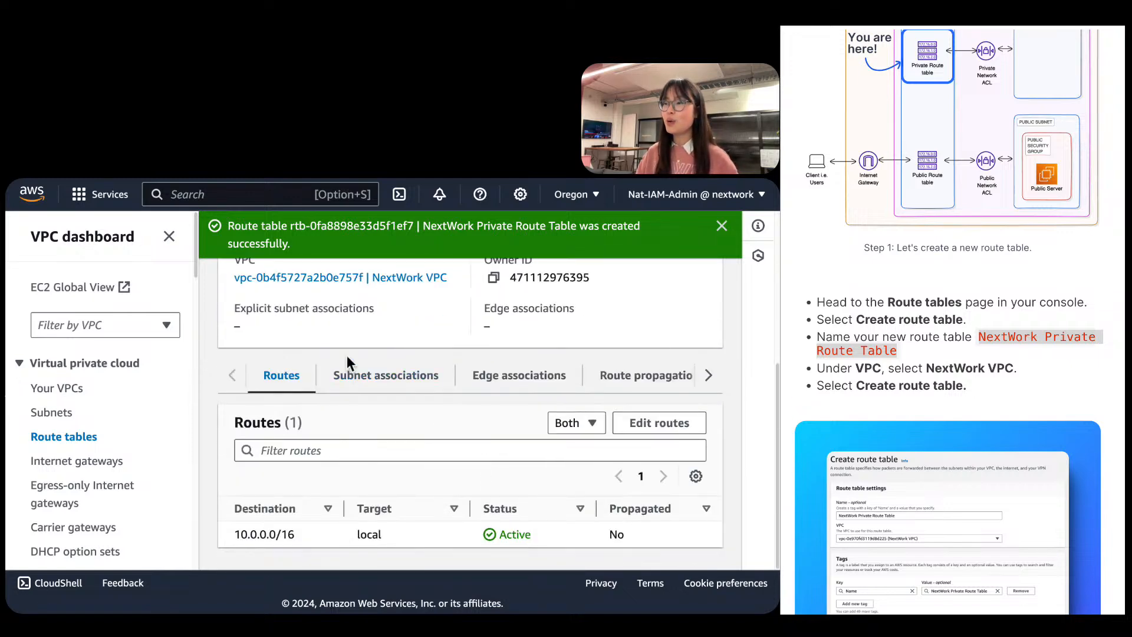
{"action": "scroll", "coordinate": [1099, 298], "scroll_direction": "down", "scroll_amount": 10}
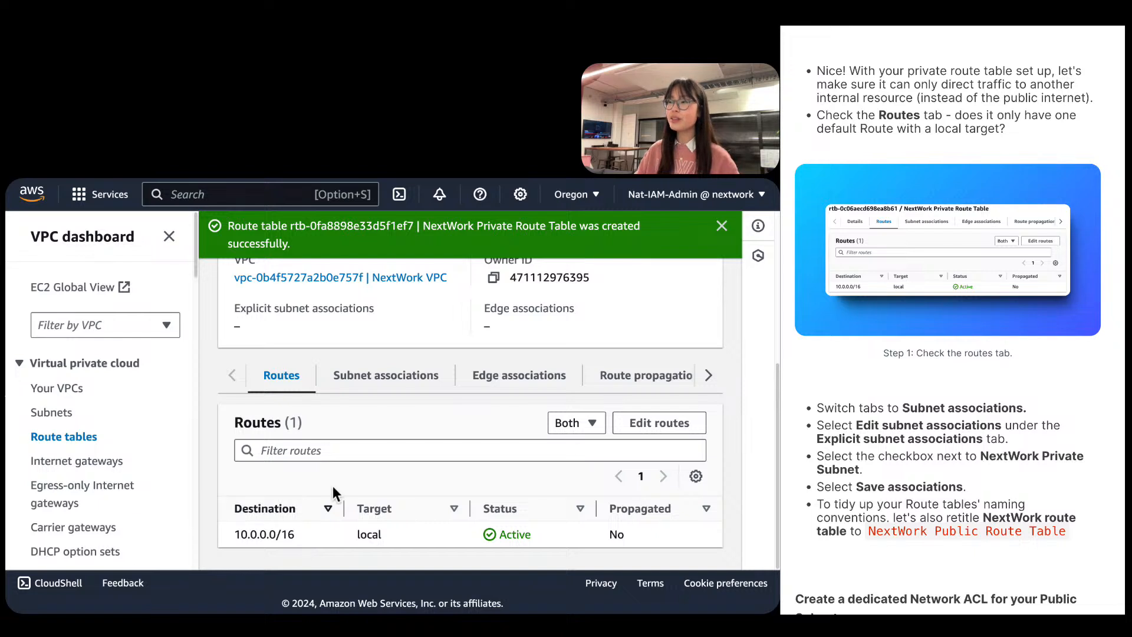
{"action": "left_click", "coordinate": [388, 393]}
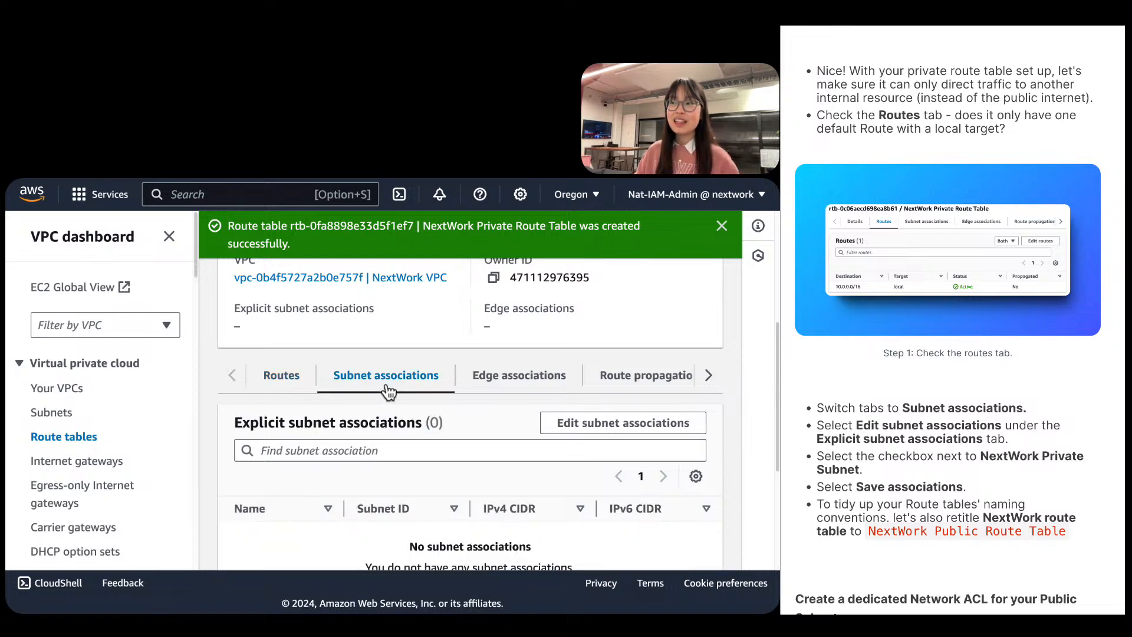
{"action": "left_click", "coordinate": [610, 437]}
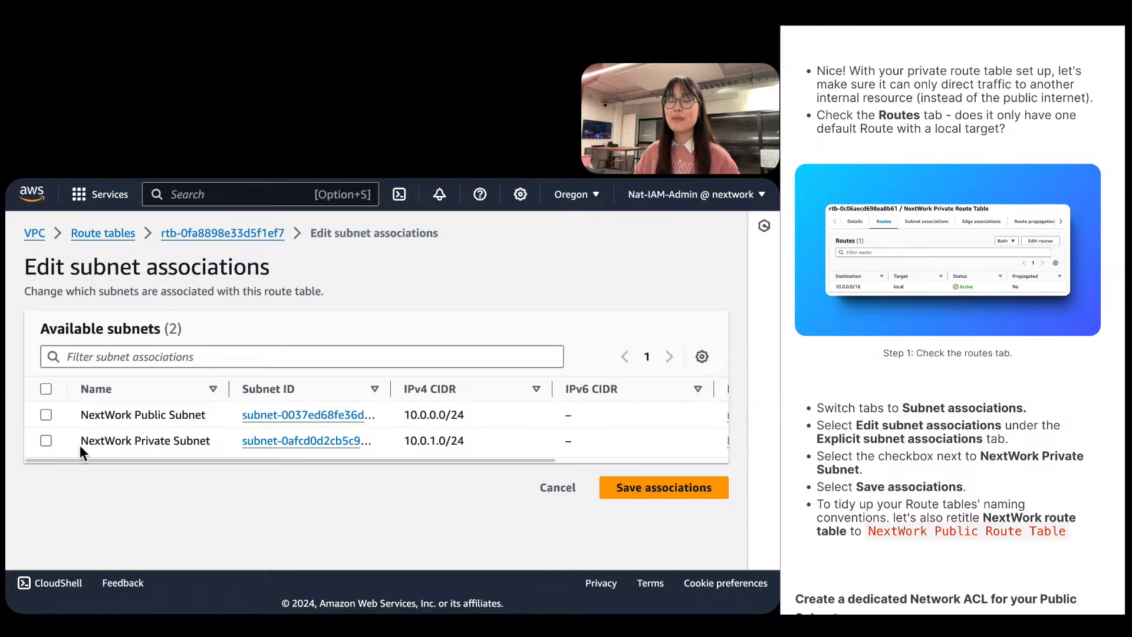
{"action": "left_click", "coordinate": [48, 441]}
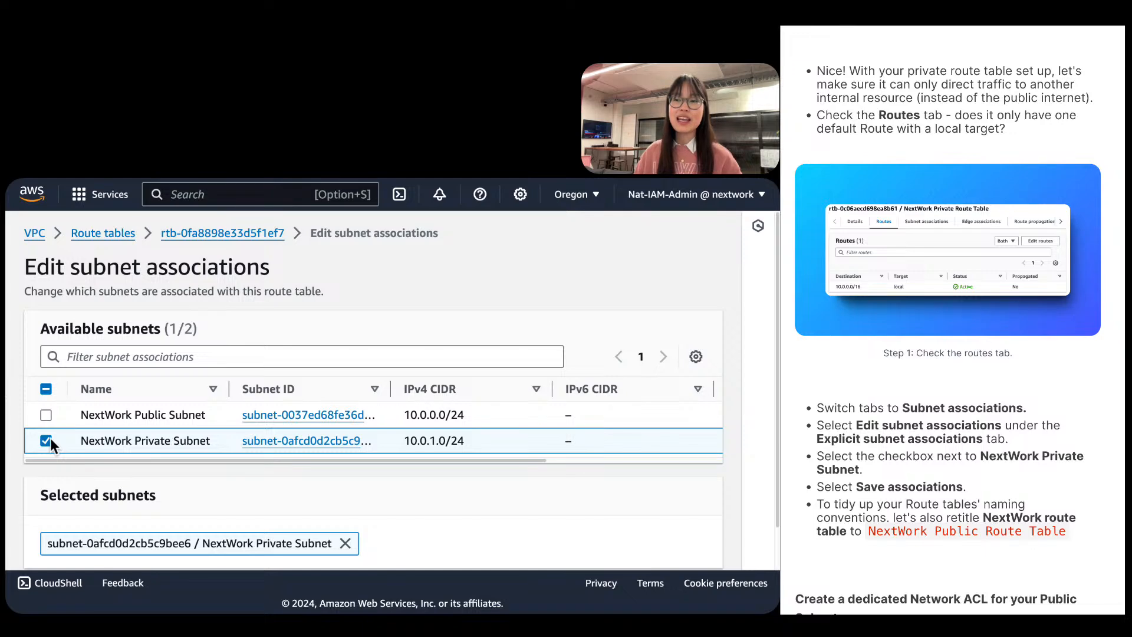
{"action": "scroll", "coordinate": [412, 463], "scroll_direction": "down", "scroll_amount": 1}
{"action": "left_click", "coordinate": [644, 551]}
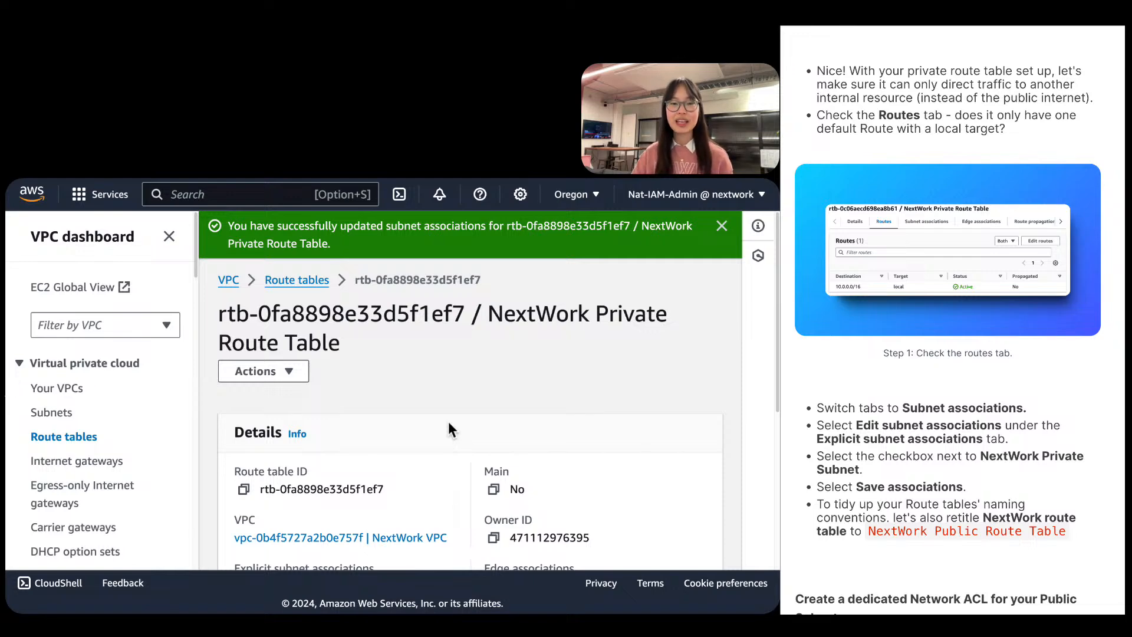
In the route tables list, rename NextWork route table to NextWork Public Route Table.
{"action": "scroll", "coordinate": [952, 318], "scroll_direction": "down", "scroll_amount": 6}
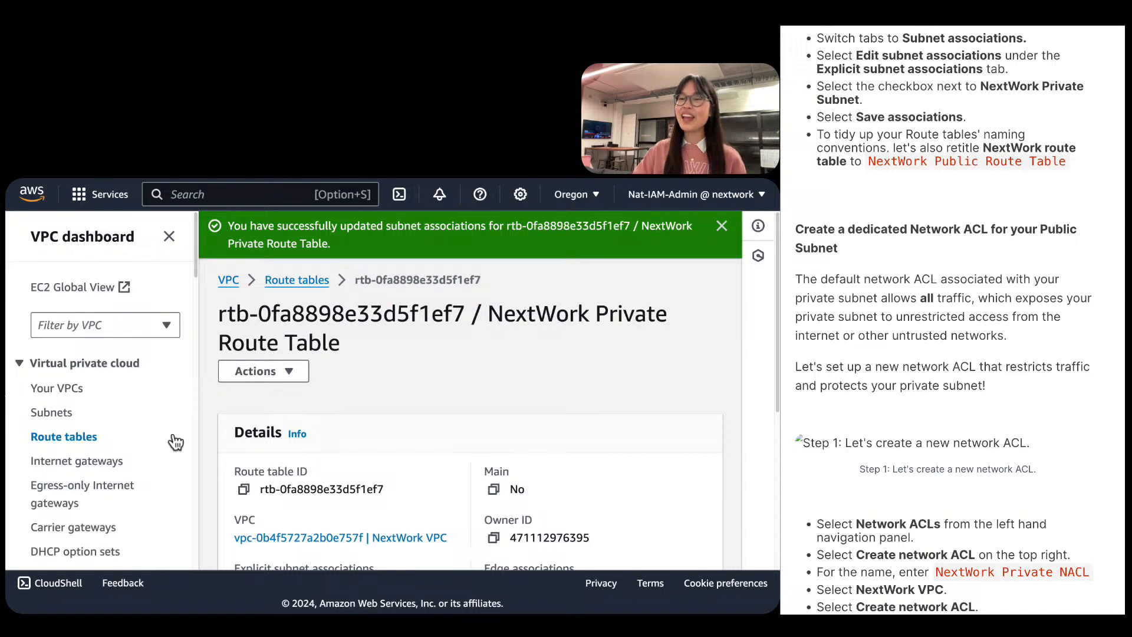
{"action": "left_click", "coordinate": [302, 280]}
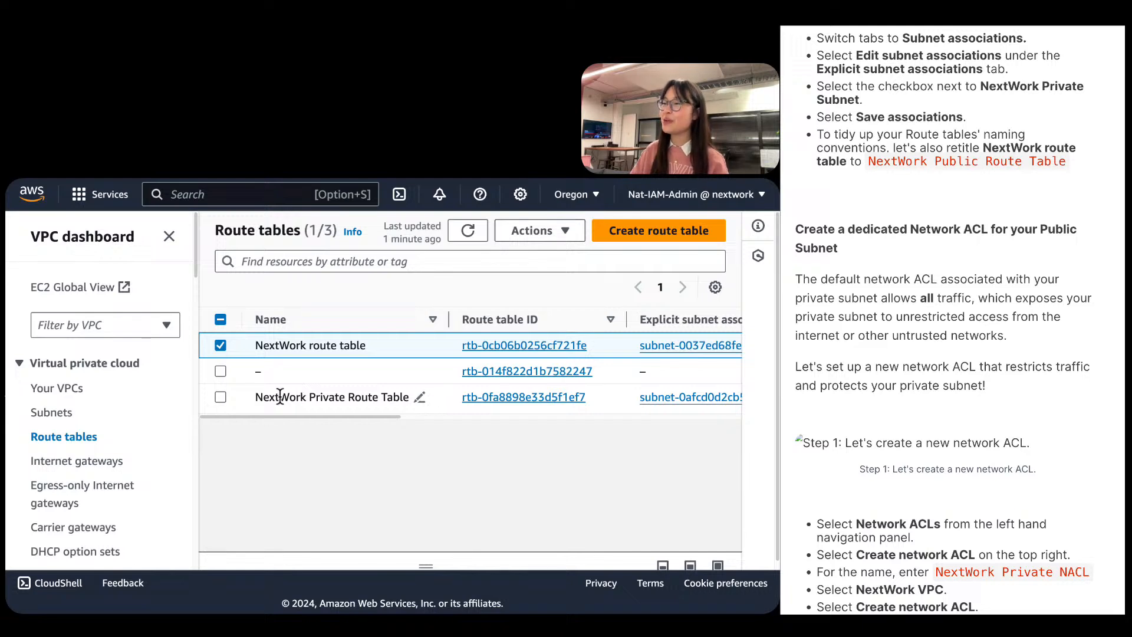
{"action": "left_click", "coordinate": [222, 346]}
{"action": "left_click_drag", "start_coordinate": [256, 397], "coordinate": [429, 405]}
{"action": "key", "text": "super+c"}
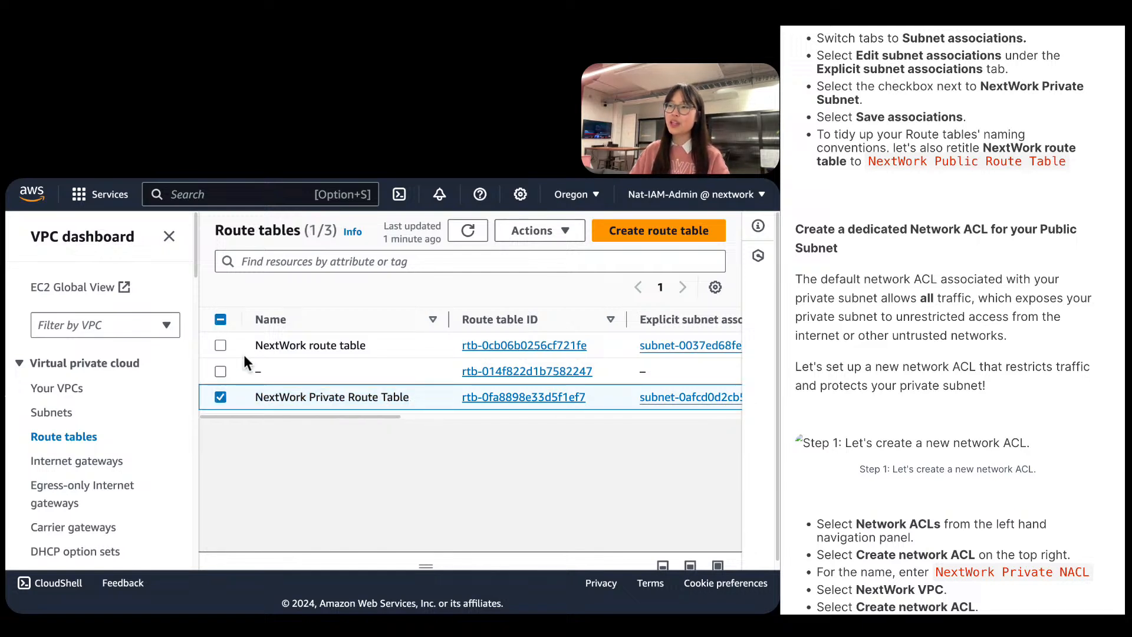
{"action": "left_click", "coordinate": [221, 397]}
{"action": "left_click", "coordinate": [219, 346]}
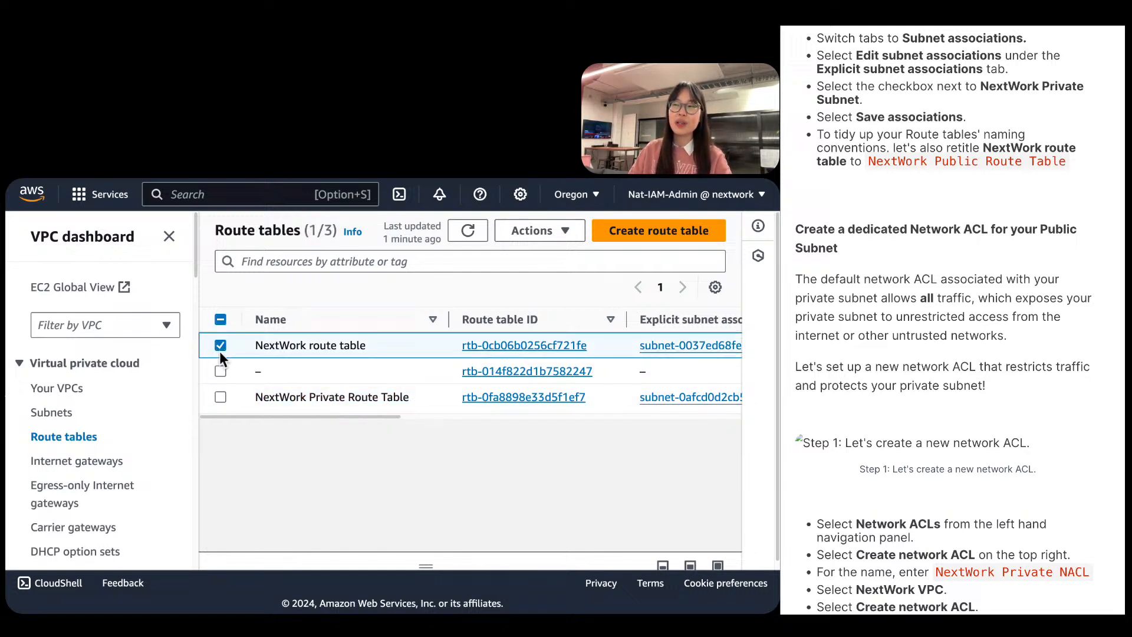
{"action": "left_click", "coordinate": [377, 345]}
{"action": "key", "text": "super+v"}
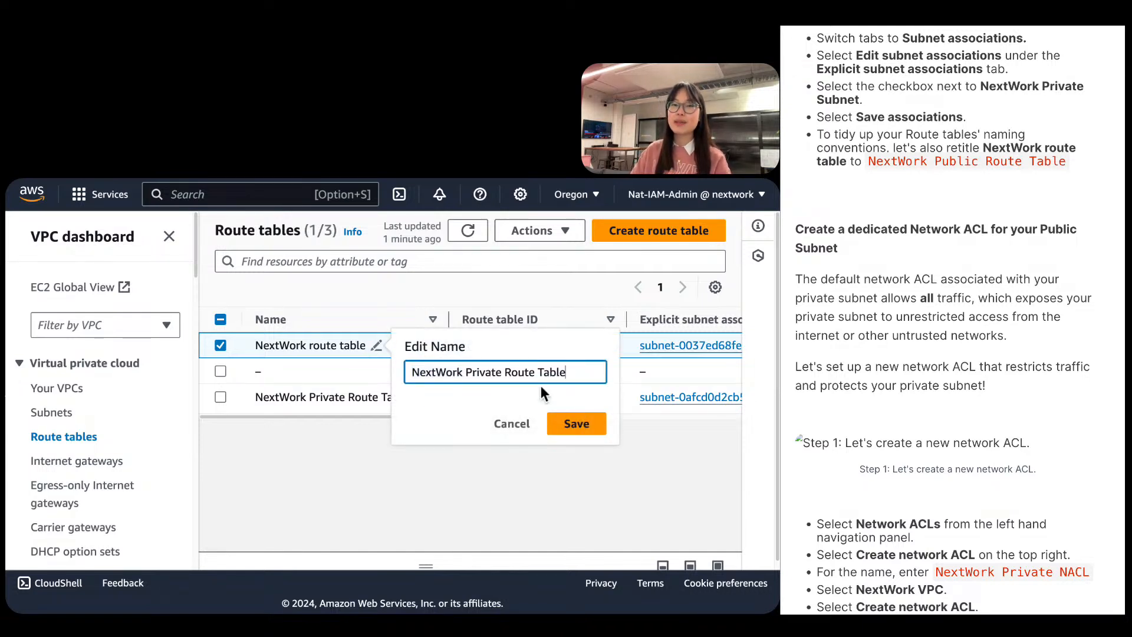
{"action": "double_click", "coordinate": [485, 372]}
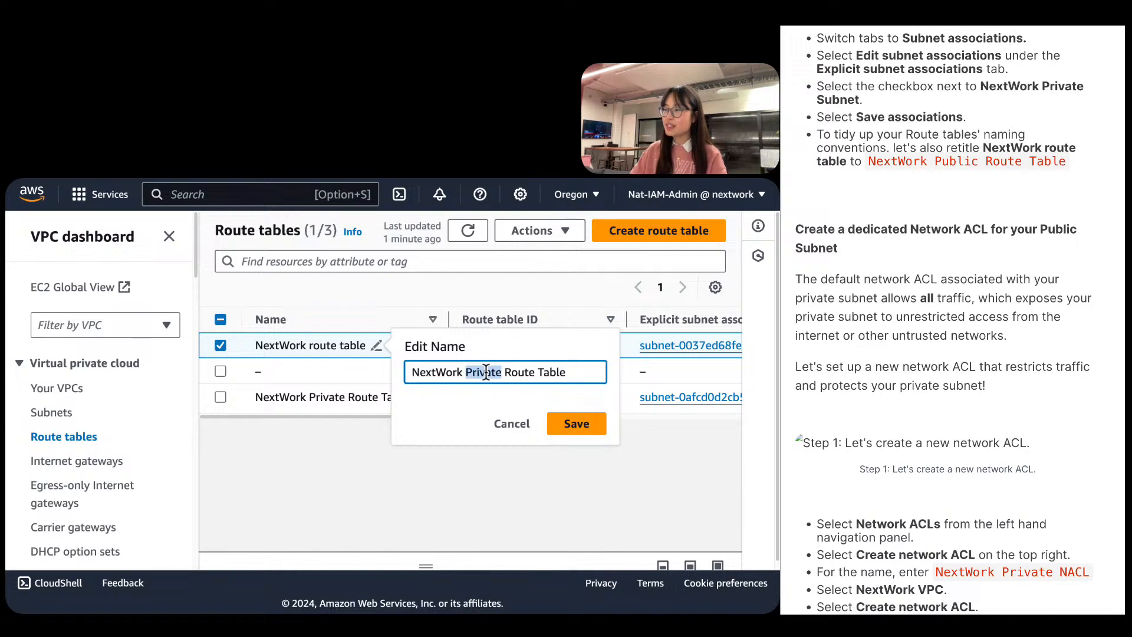
{"action": "type", "text": "Public"}
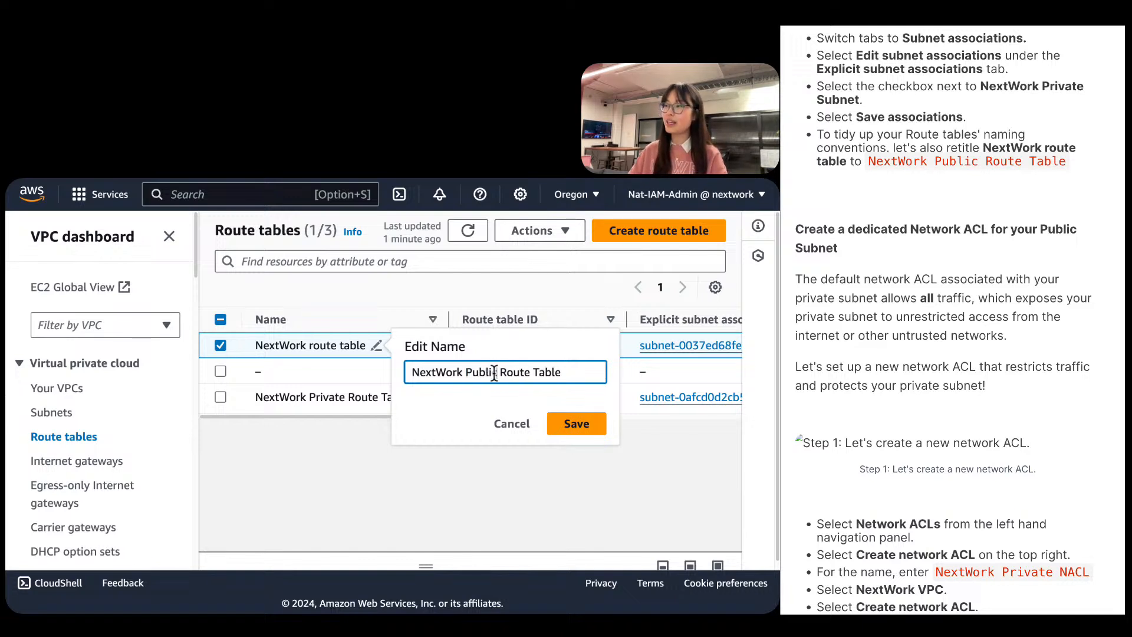
{"action": "left_click", "coordinate": [583, 424]}
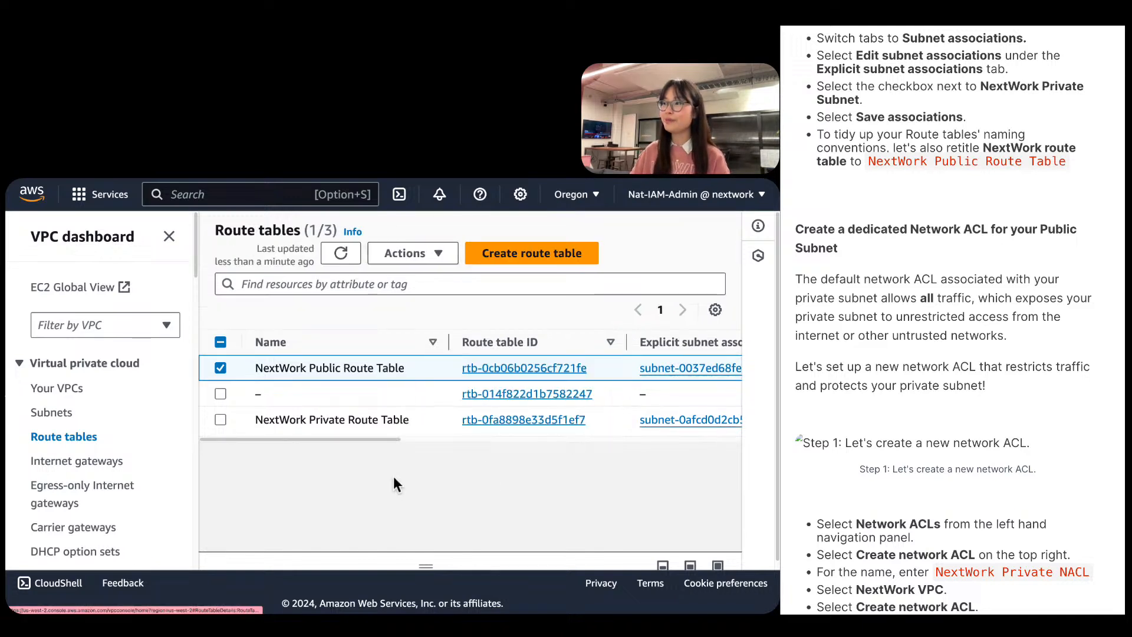
Open the network ACLs list and check which subnets are associated with NextWork Network ACL.
{"action": "left_click_drag", "start_coordinate": [425, 565], "coordinate": [450, 455]}
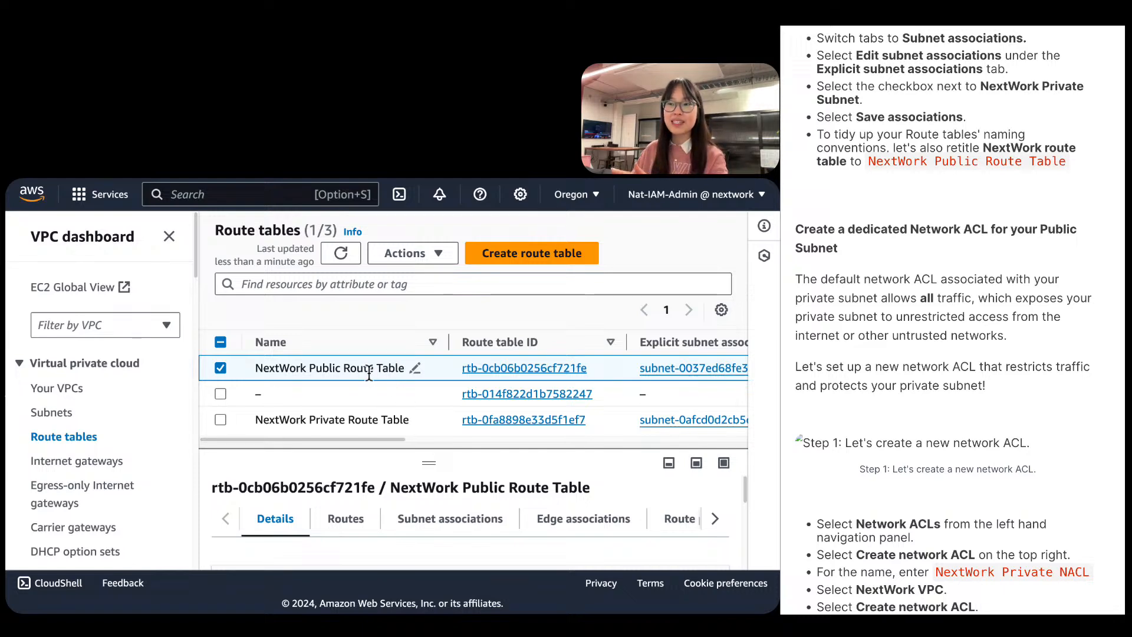
{"action": "scroll", "coordinate": [1076, 360], "scroll_direction": "down", "scroll_amount": 3}
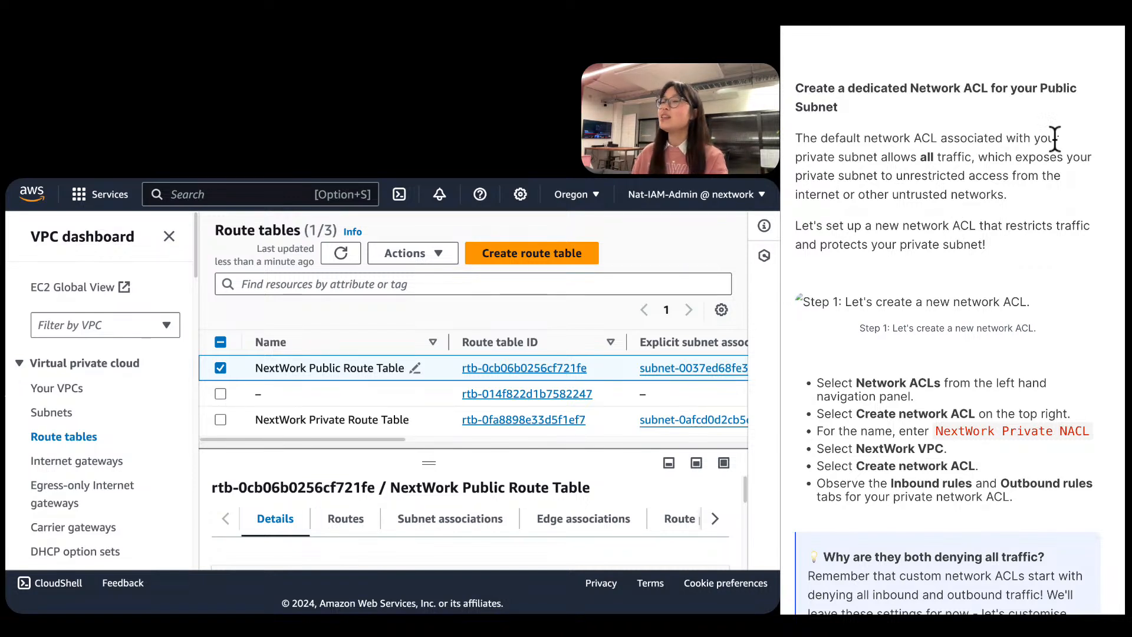
{"action": "scroll", "coordinate": [81, 419], "scroll_direction": "down", "scroll_amount": 3}
{"action": "scroll", "coordinate": [82, 419], "scroll_direction": "down", "scroll_amount": 3}
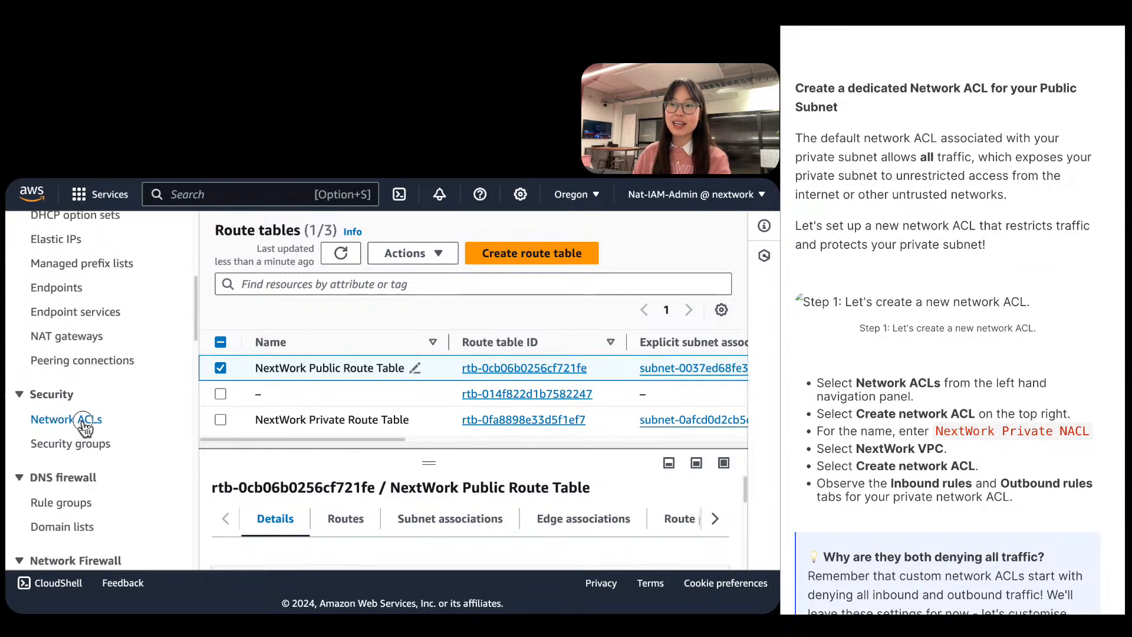
{"action": "left_click", "coordinate": [83, 422]}
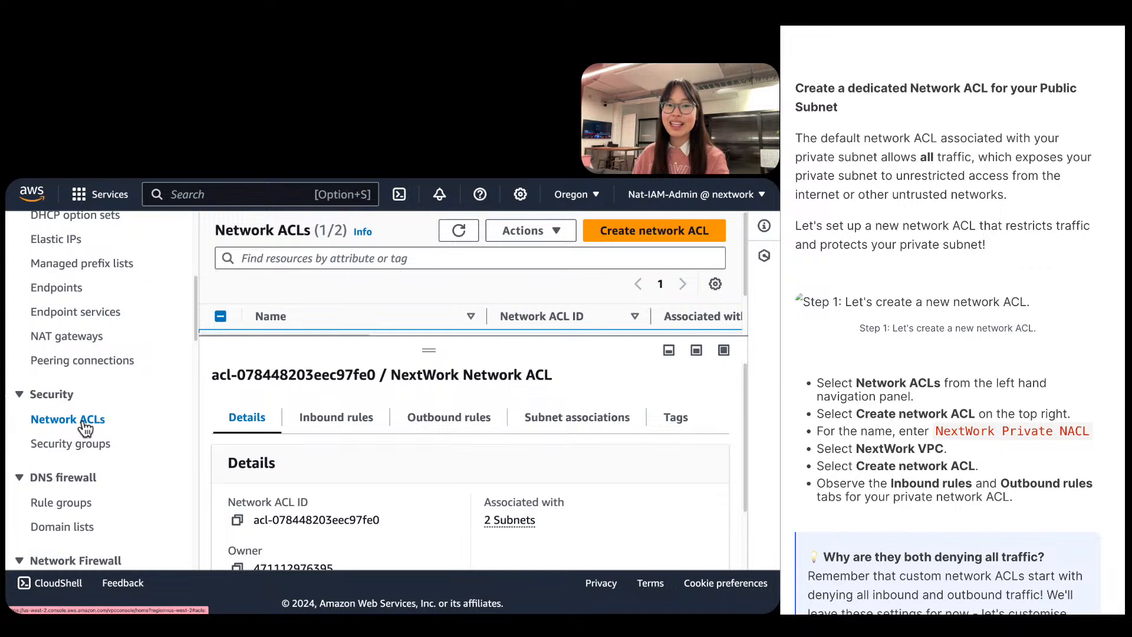
{"action": "left_click_drag", "start_coordinate": [435, 347], "coordinate": [436, 518]}
{"action": "left_click", "coordinate": [464, 229]}
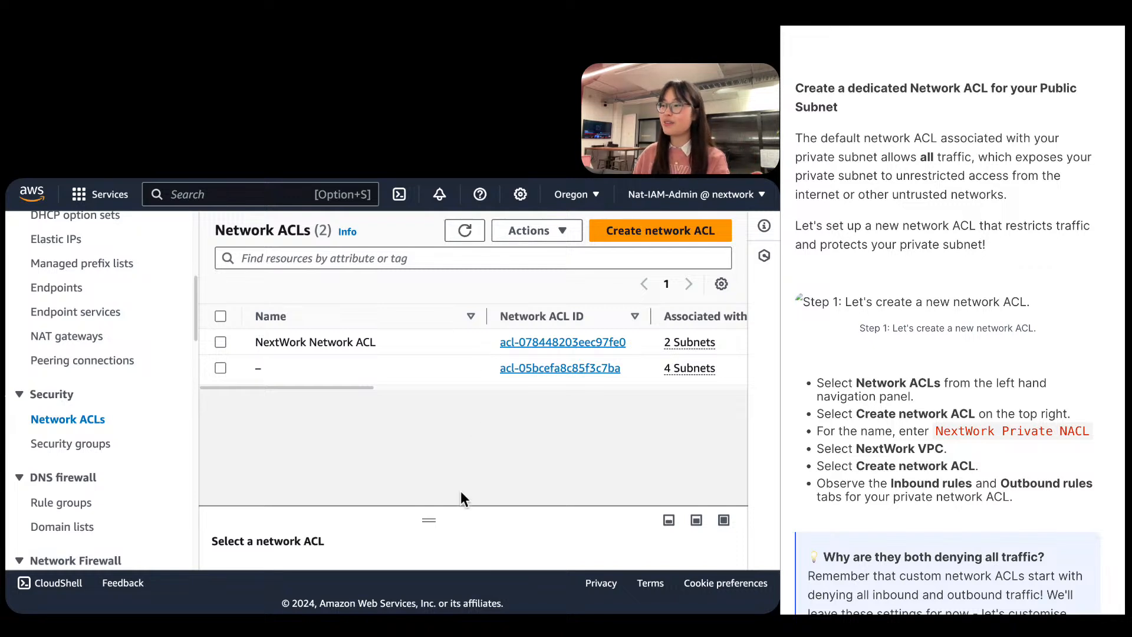
{"action": "left_click_drag", "start_coordinate": [430, 520], "coordinate": [419, 412]}
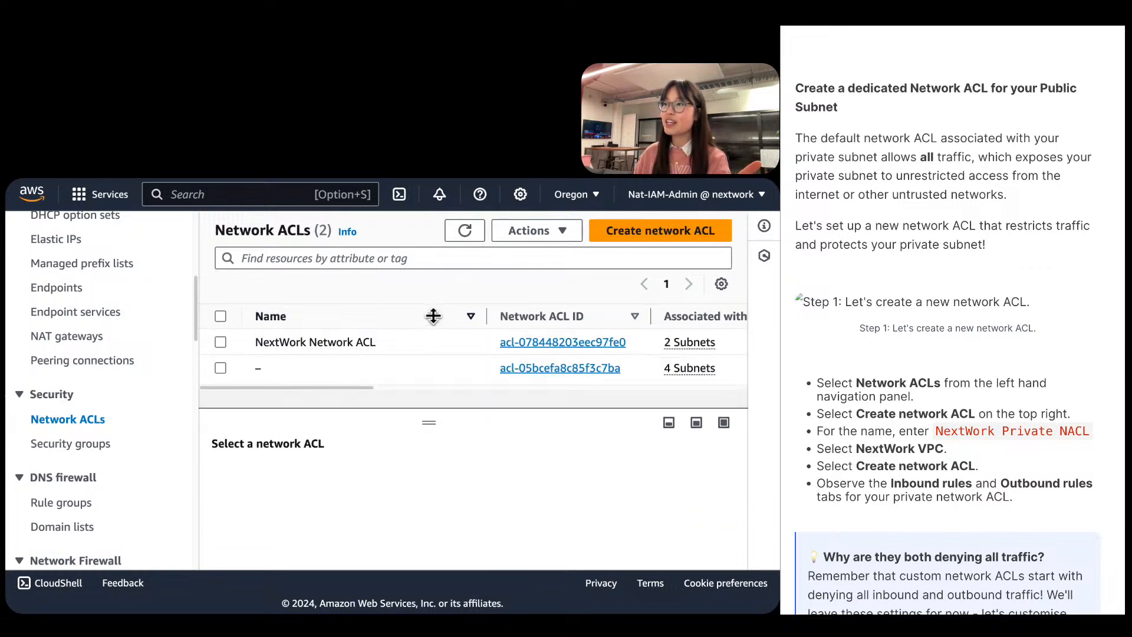
{"action": "left_click_drag", "start_coordinate": [354, 389], "coordinate": [470, 390]}
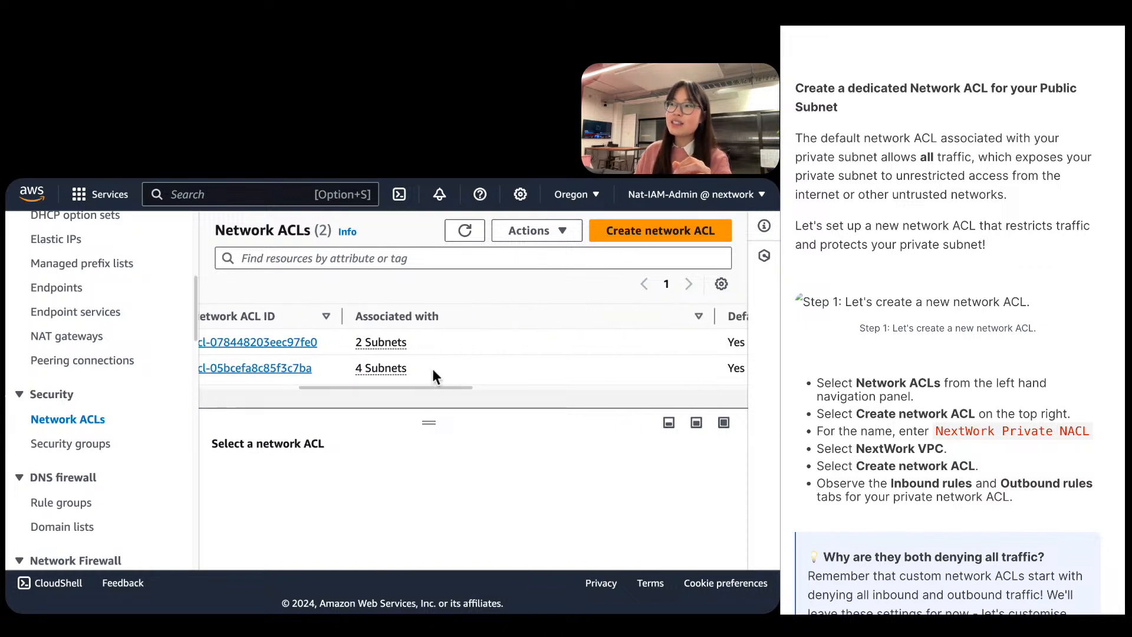
{"action": "left_click", "coordinate": [397, 348]}
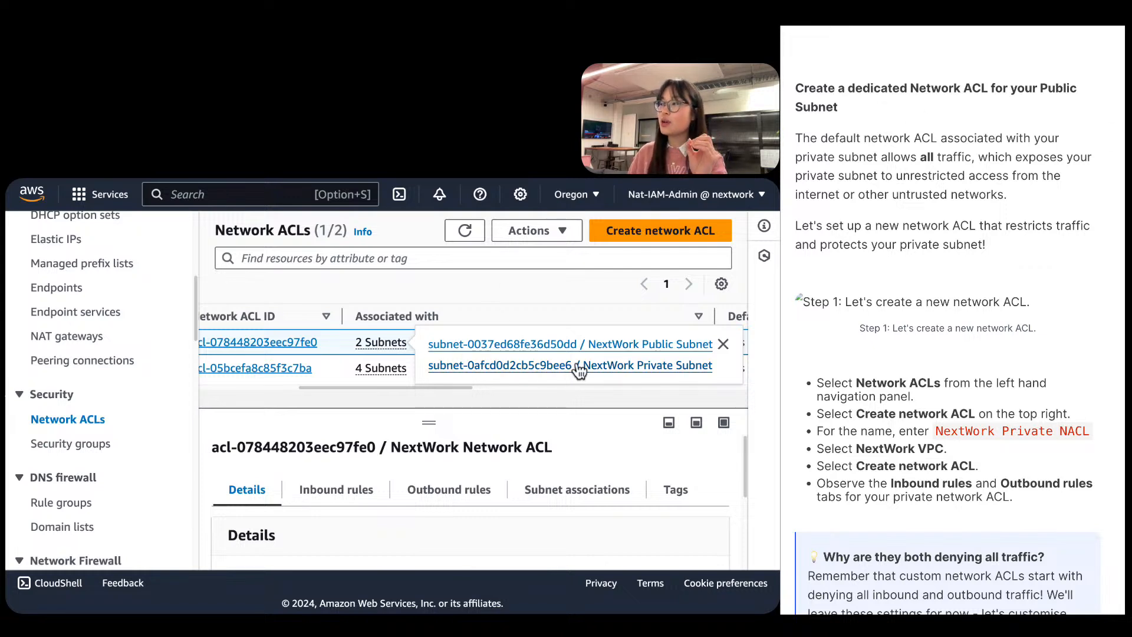
Review the inbound and outbound rules of NextWork Network ACL.
{"action": "left_click_drag", "start_coordinate": [413, 406], "coordinate": [425, 300]}
{"action": "left_click", "coordinate": [366, 432]}
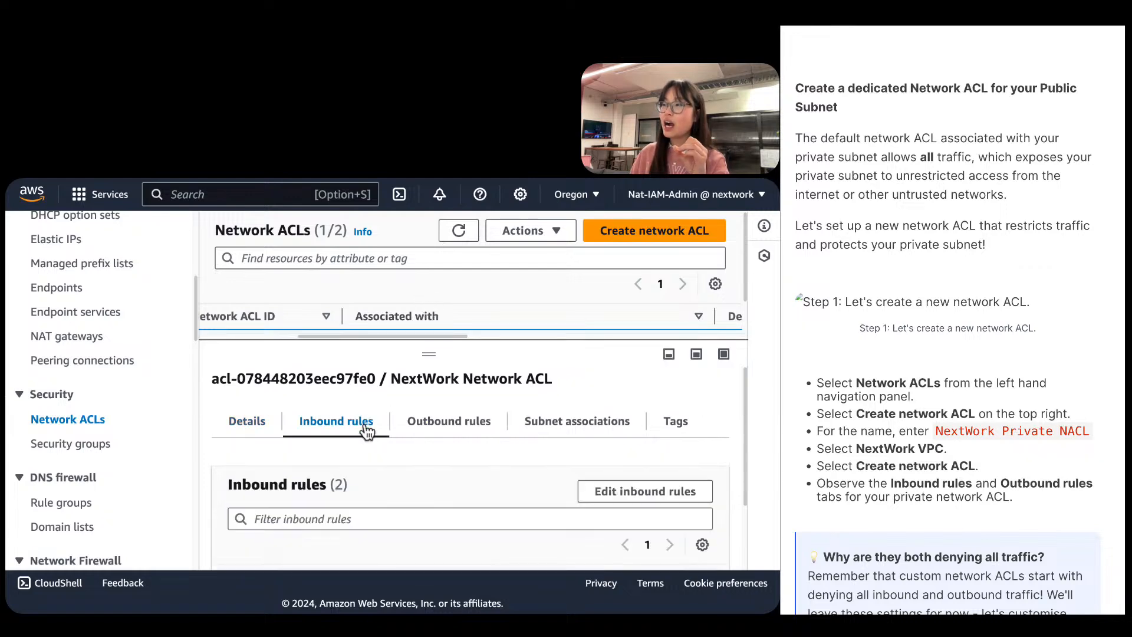
{"action": "scroll", "coordinate": [395, 479], "scroll_direction": "down", "scroll_amount": 2}
{"action": "scroll", "coordinate": [396, 479], "scroll_direction": "down", "scroll_amount": 1}
{"action": "scroll", "coordinate": [396, 479], "scroll_direction": "up", "scroll_amount": 3}
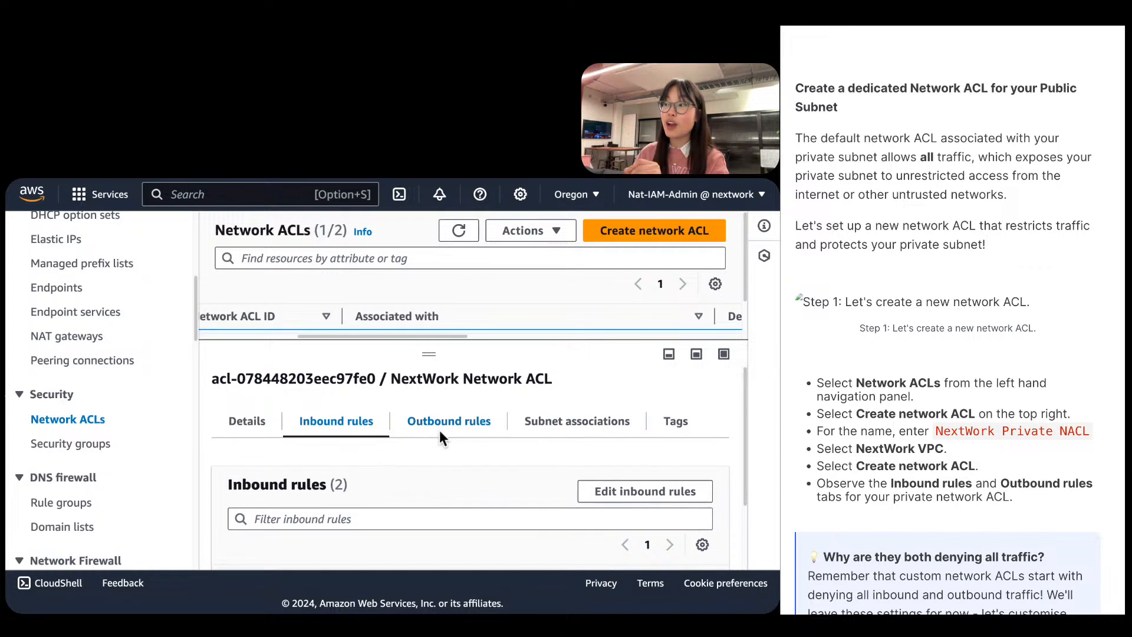
{"action": "left_click", "coordinate": [433, 426]}
{"action": "scroll", "coordinate": [433, 426], "scroll_direction": "down", "scroll_amount": 3}
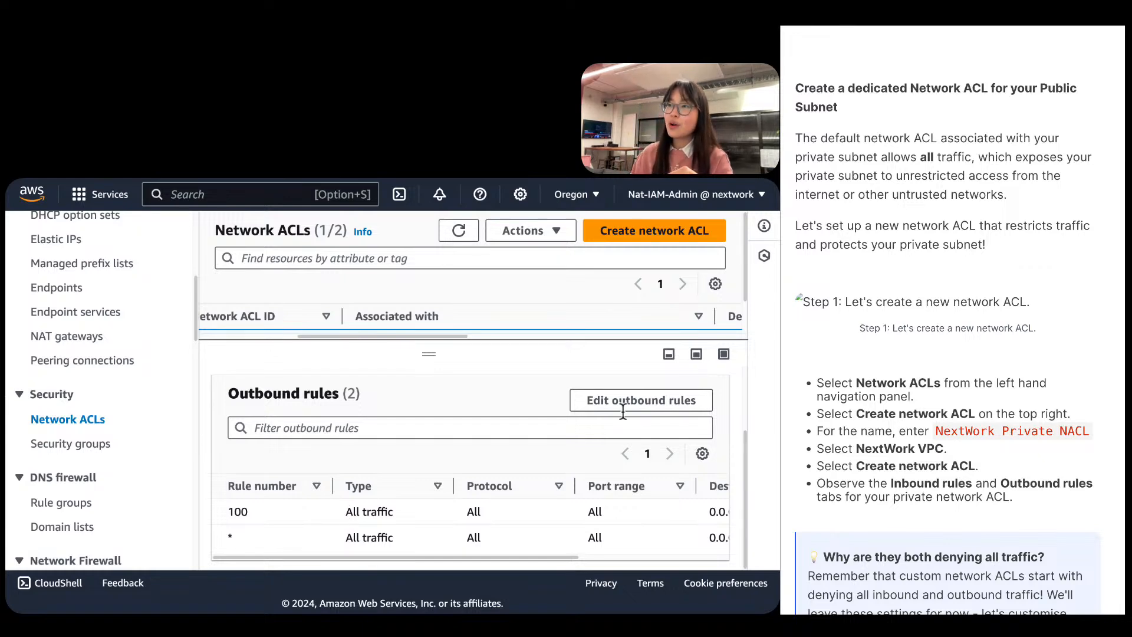
Examine the guide's architecture diagram, focusing on the route tables and network ACLs of the private and public subnets.
{"action": "scroll", "coordinate": [947, 318], "scroll_direction": "up", "scroll_amount": 10}
{"action": "scroll", "coordinate": [1031, 303], "scroll_direction": "up", "scroll_amount": 10}
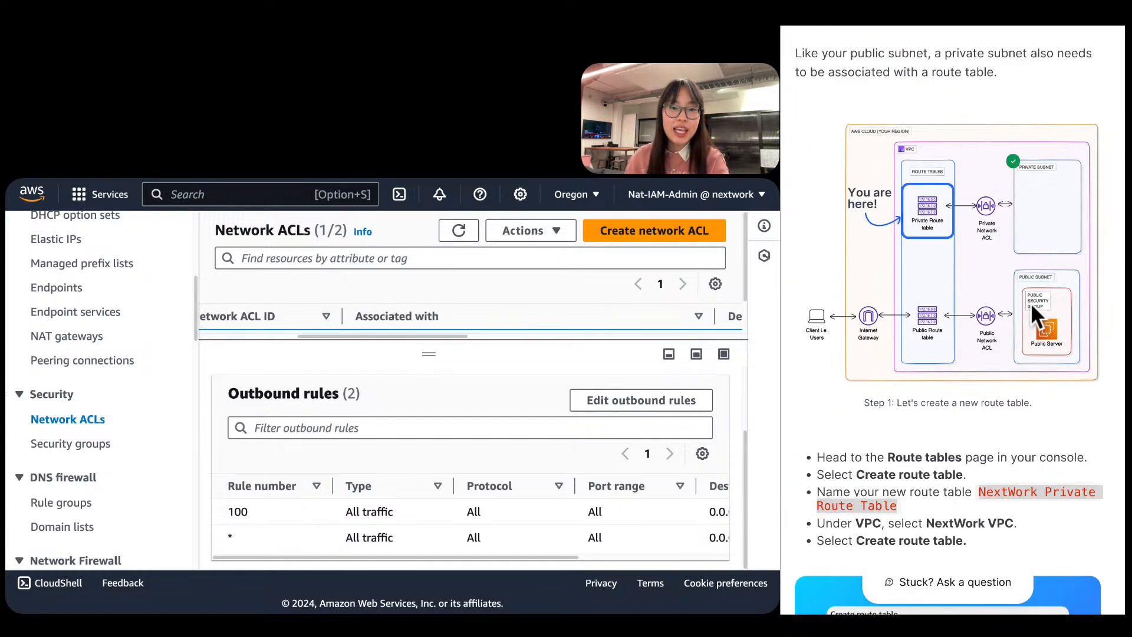
{"action": "scroll", "coordinate": [1006, 193], "scroll_direction": "up", "scroll_amount": 5, "text": "ctrl"}
{"action": "scroll", "coordinate": [1007, 192], "scroll_direction": "left", "scroll_amount": 2}
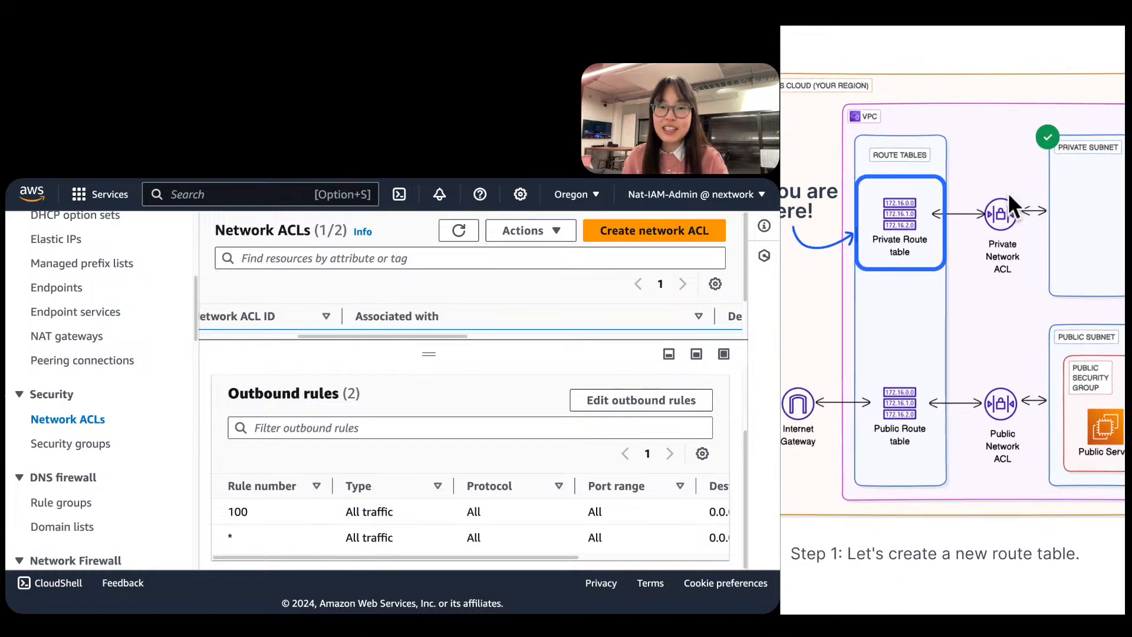
{"action": "scroll", "coordinate": [1071, 399], "scroll_direction": "down", "scroll_amount": 2}
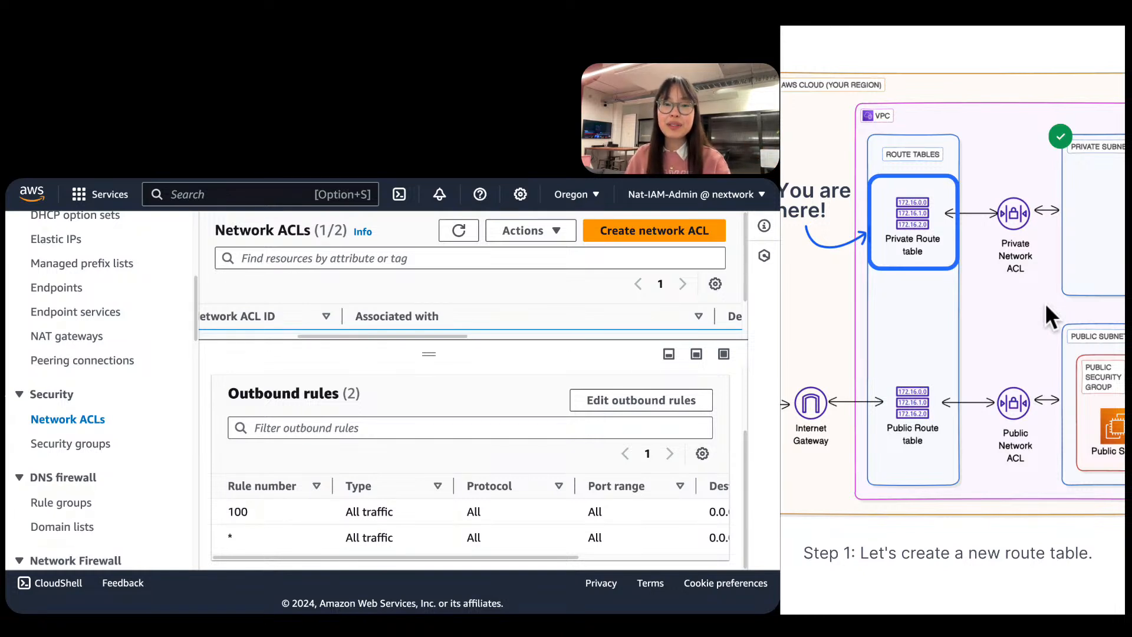
{"action": "left_click", "coordinate": [890, 221]}
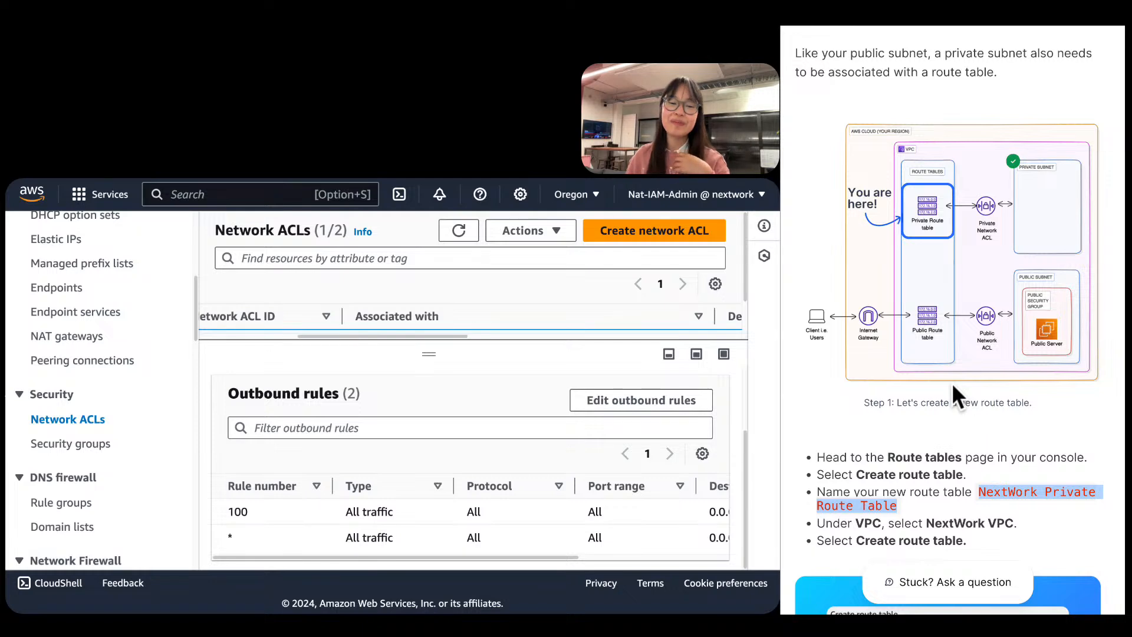
Skim the guide from the network ACL instructions through the public EC2 instance section and the security groups note.
{"action": "scroll", "coordinate": [952, 384], "scroll_direction": "down", "scroll_amount": 2}
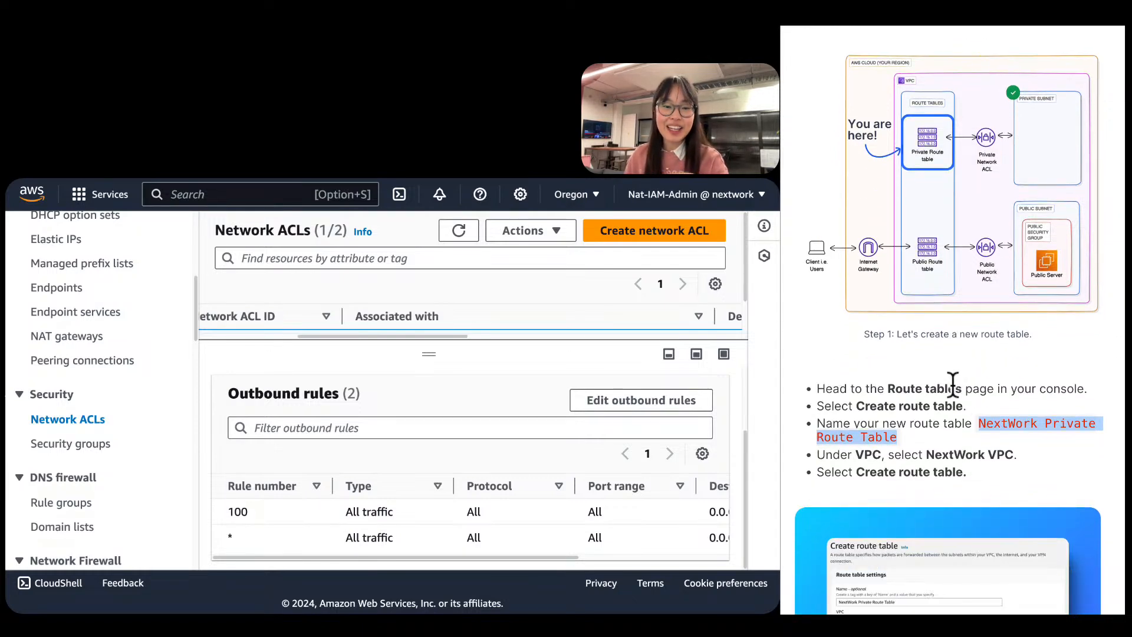
{"action": "scroll", "coordinate": [953, 381], "scroll_direction": "down", "scroll_amount": 20}
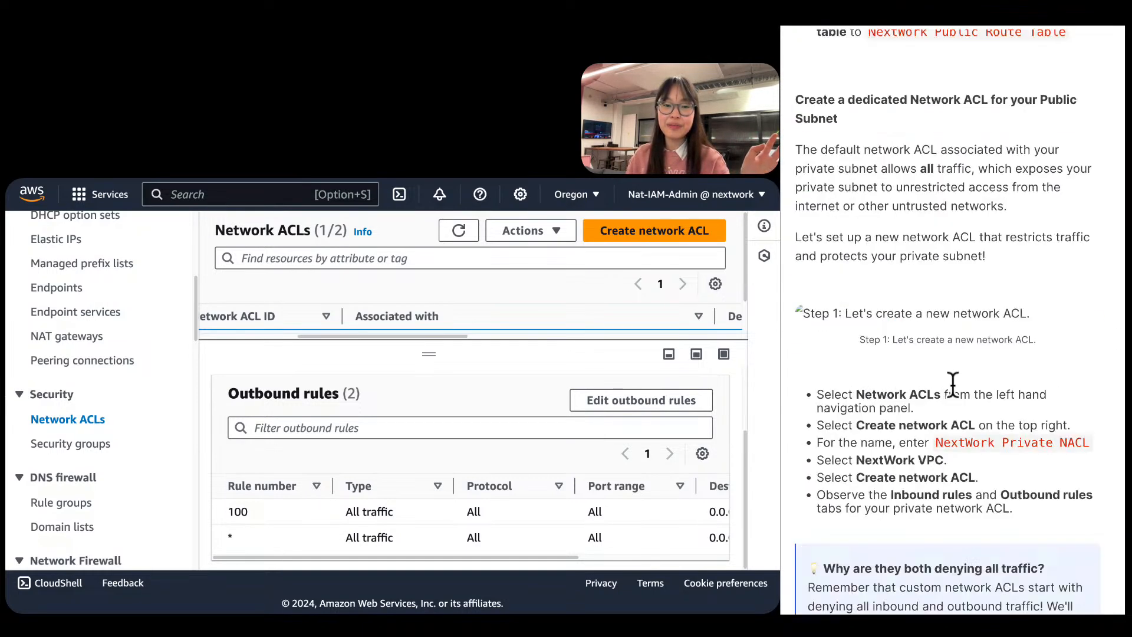
{"action": "scroll", "coordinate": [952, 383], "scroll_direction": "down", "scroll_amount": 20}
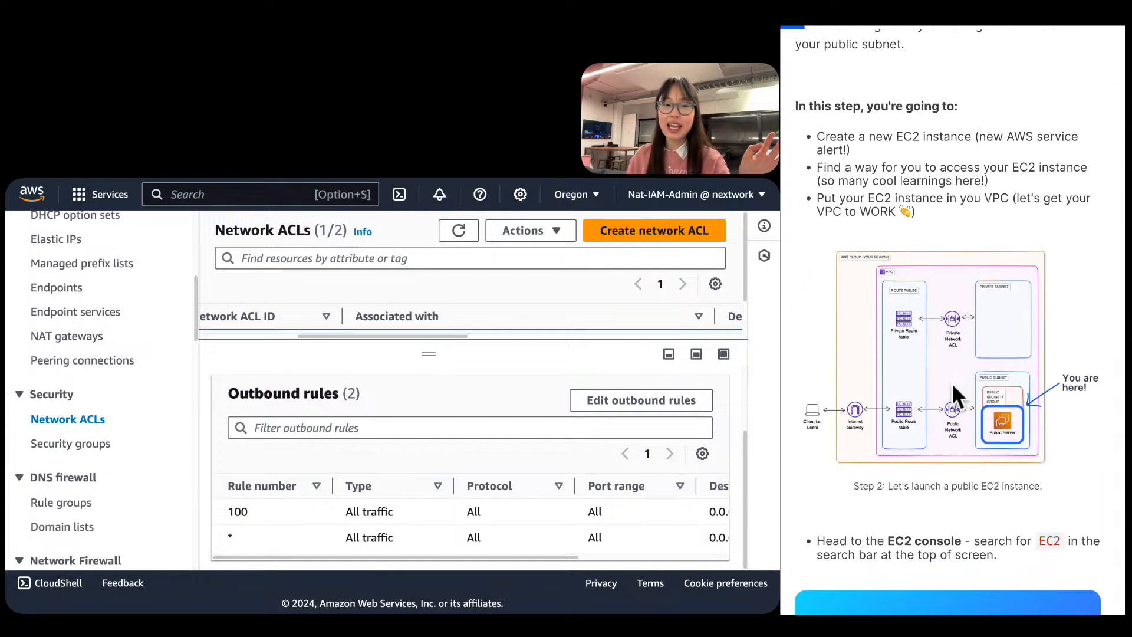
{"action": "scroll", "coordinate": [952, 383], "scroll_direction": "down", "scroll_amount": 2}
{"action": "scroll", "coordinate": [951, 383], "scroll_direction": "up", "scroll_amount": 15}
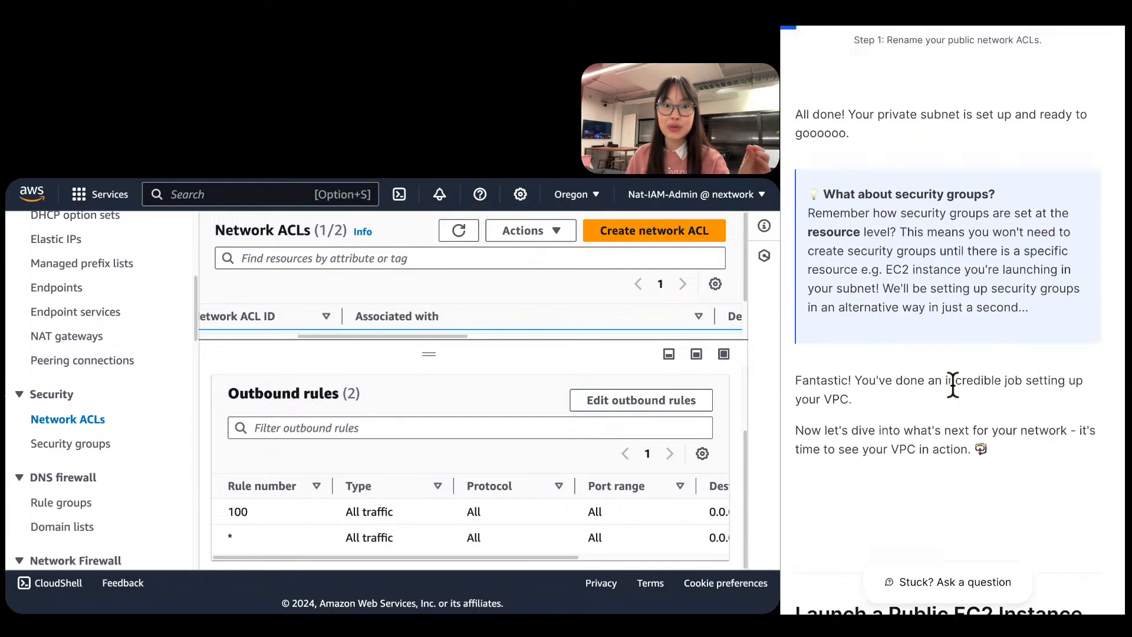
Return to the guide's network ACL creation instructions and recheck the inbound rules of NextWork Network ACL.
{"action": "scroll", "coordinate": [952, 383], "scroll_direction": "up", "scroll_amount": 12}
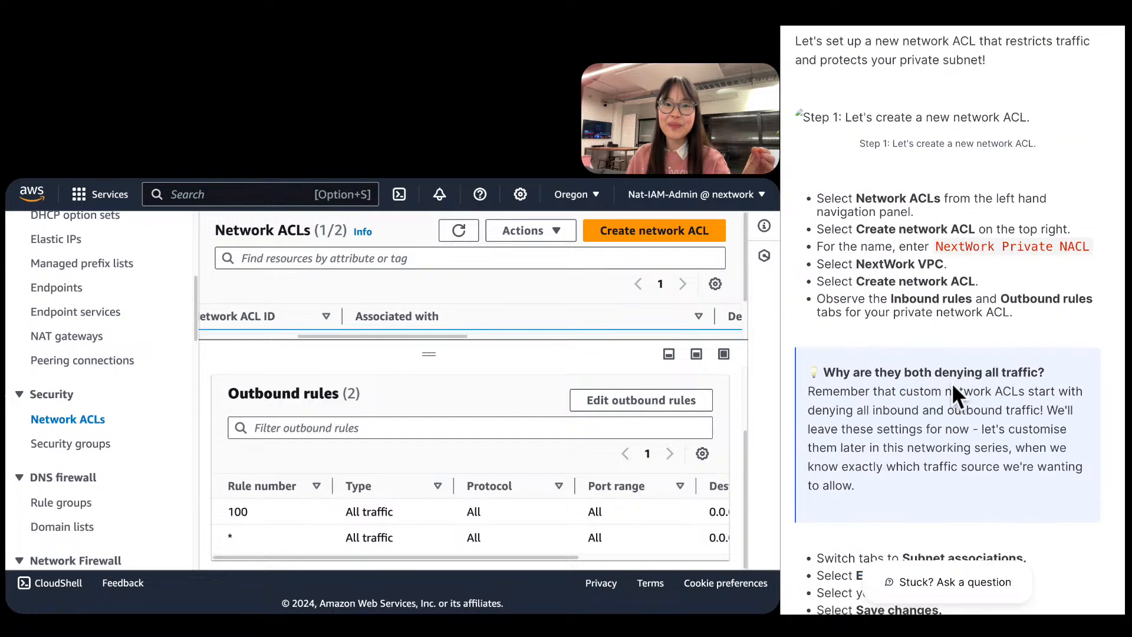
{"action": "scroll", "coordinate": [952, 383], "scroll_direction": "up", "scroll_amount": 1}
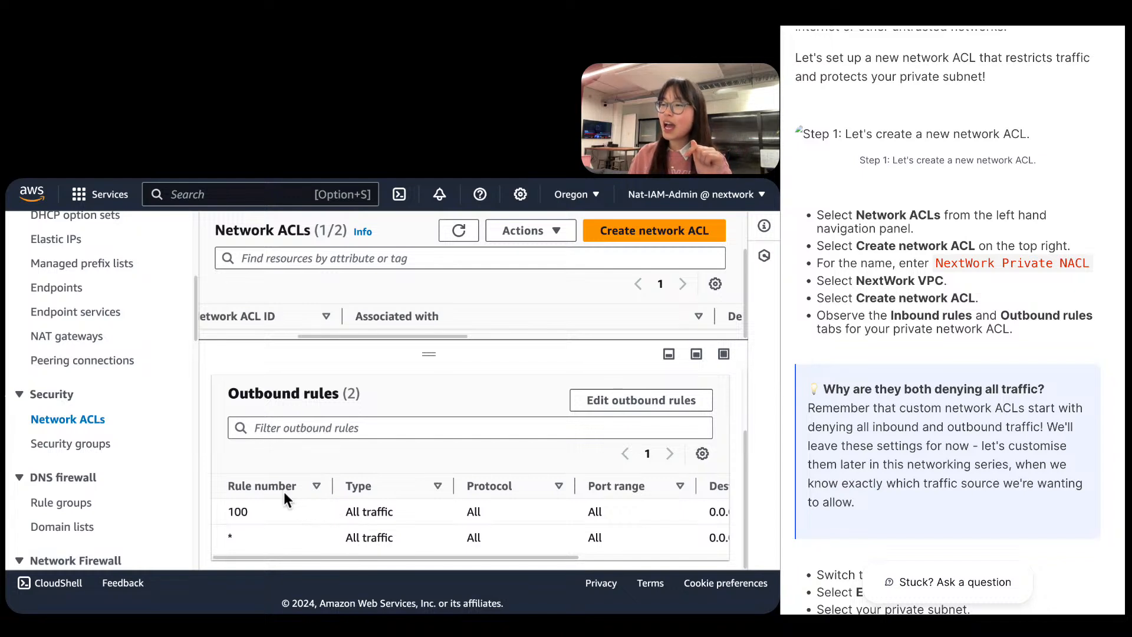
{"action": "scroll", "coordinate": [285, 512], "scroll_direction": "up", "scroll_amount": 2}
{"action": "left_click", "coordinate": [348, 430]}
{"action": "scroll", "coordinate": [289, 517], "scroll_direction": "down", "scroll_amount": 2}
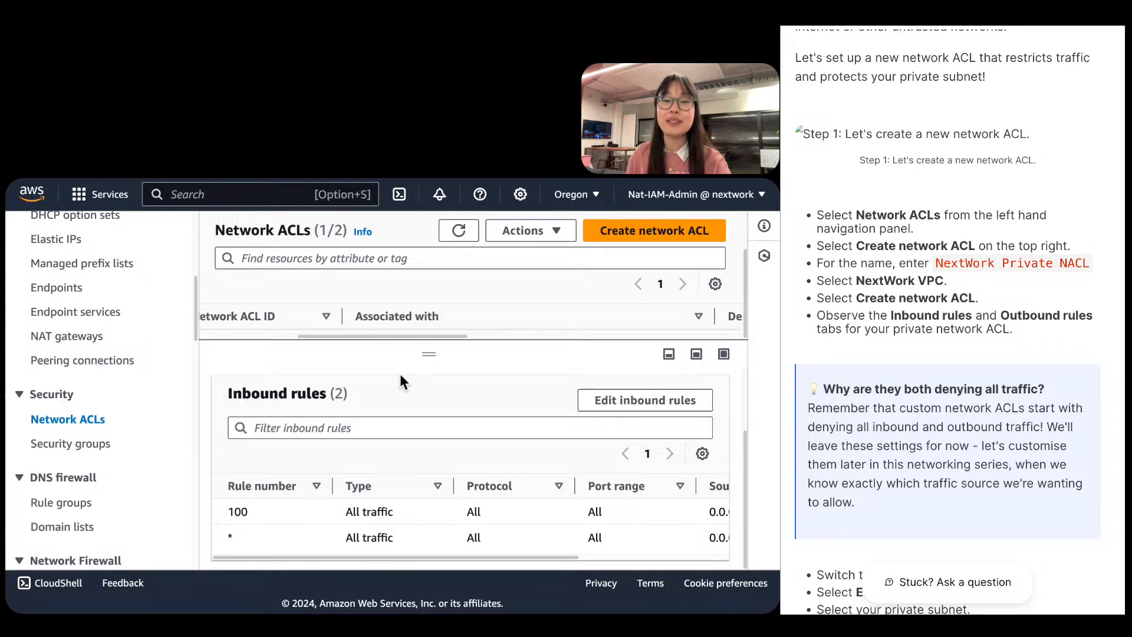
Start creating a new network ACL and name it NextWork Private NACL, as given in the guide.
{"action": "left_click", "coordinate": [663, 230]}
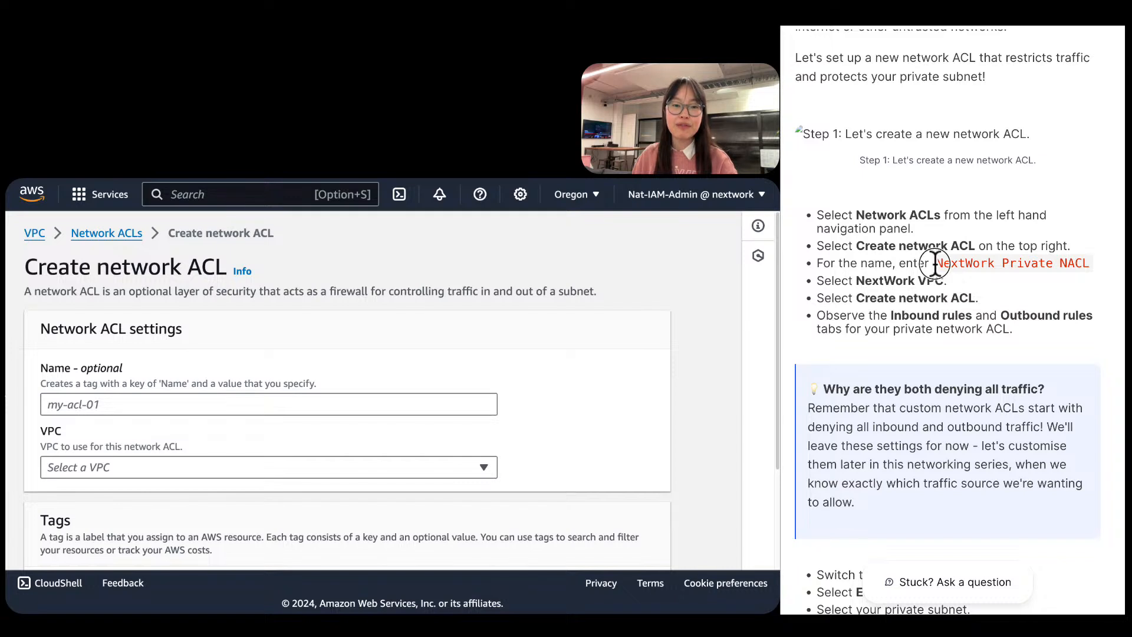
{"action": "left_click_drag", "start_coordinate": [936, 263], "coordinate": [1091, 265]}
{"action": "key", "text": "super+c"}
{"action": "left_click", "coordinate": [180, 398]}
{"action": "key", "text": "super+v"}
{"action": "double_click", "coordinate": [159, 405]}
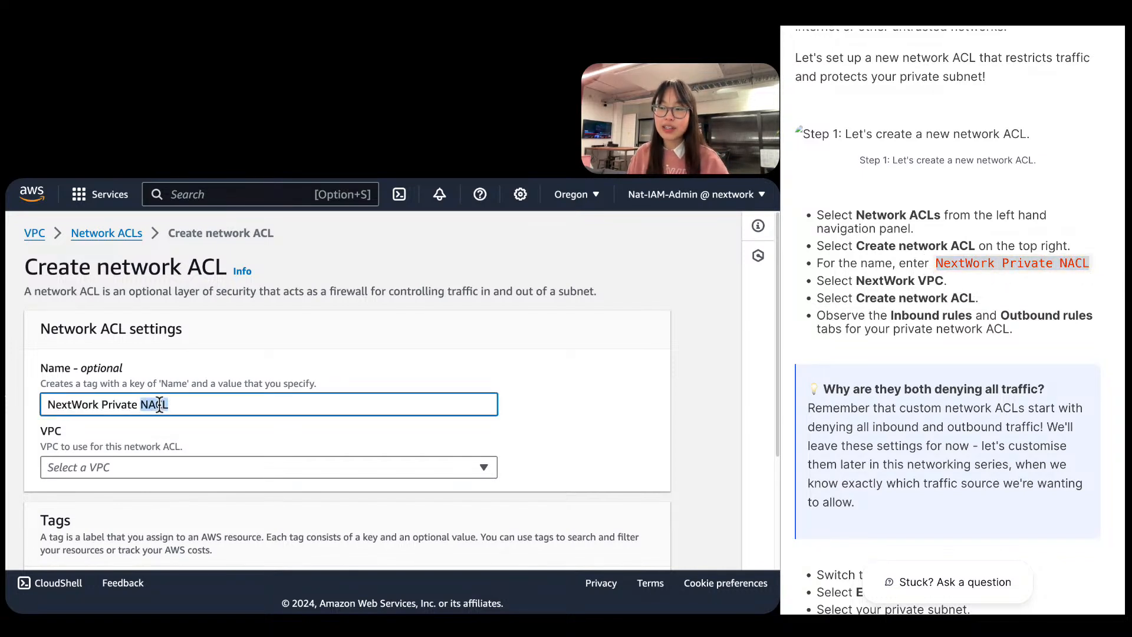
{"action": "left_click", "coordinate": [159, 404]}
{"action": "double_click", "coordinate": [118, 405]}
{"action": "left_click", "coordinate": [131, 440]}
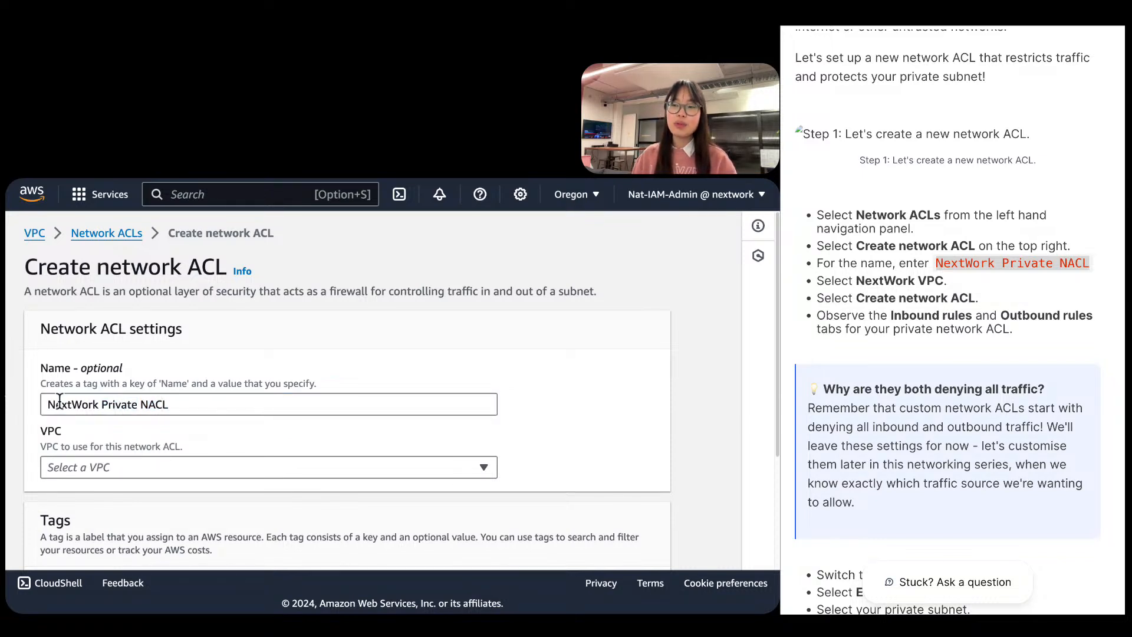
{"action": "left_click_drag", "start_coordinate": [49, 405], "coordinate": [177, 403]}
{"action": "left_click", "coordinate": [181, 404]}
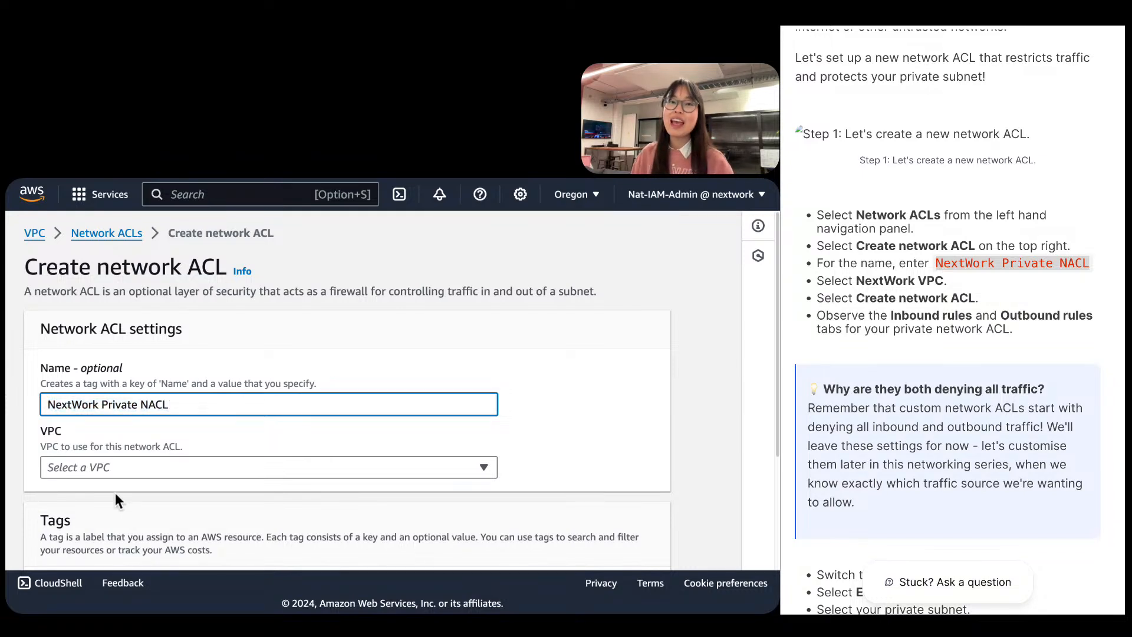
Assign the new network ACL to NextWork VPC and create it.
{"action": "left_click", "coordinate": [126, 468]}
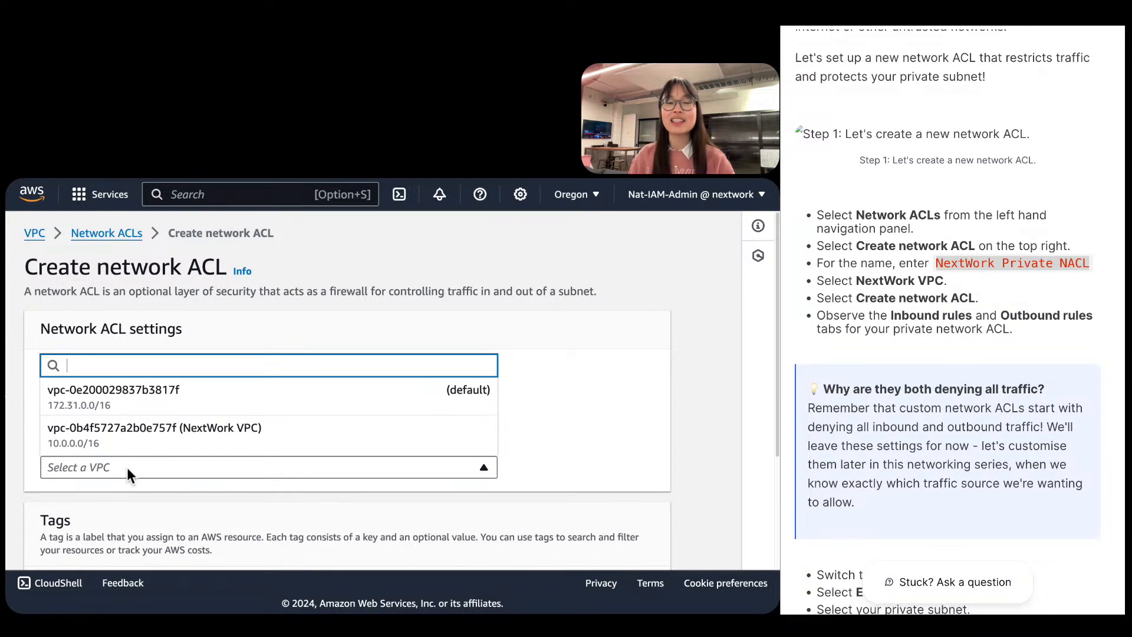
{"action": "left_click", "coordinate": [130, 433]}
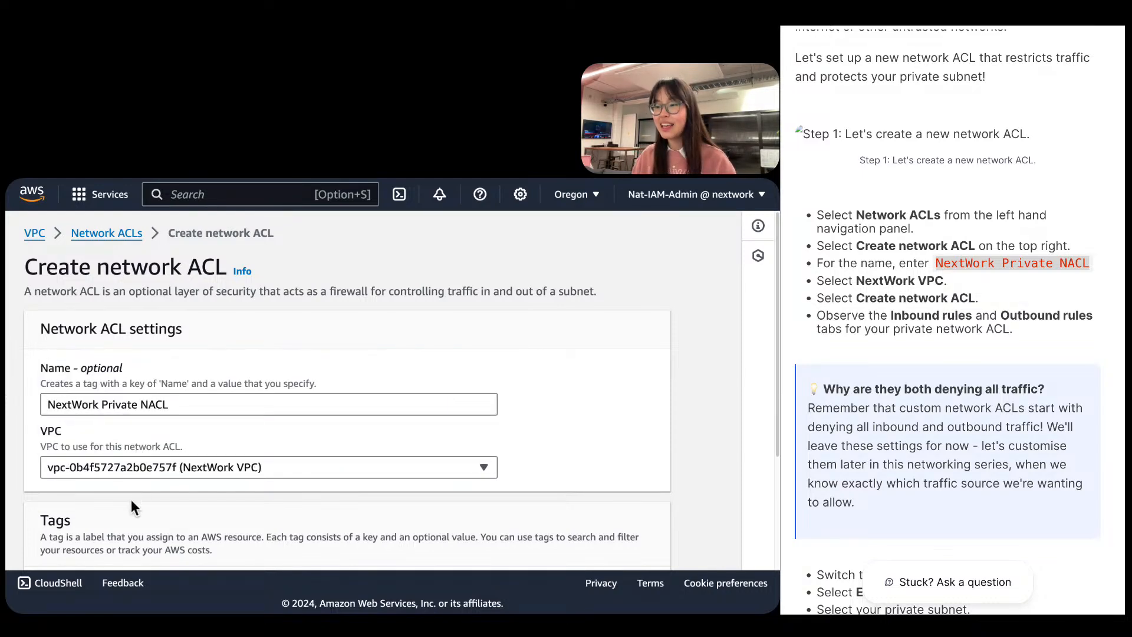
{"action": "scroll", "coordinate": [131, 500], "scroll_direction": "down", "scroll_amount": 3}
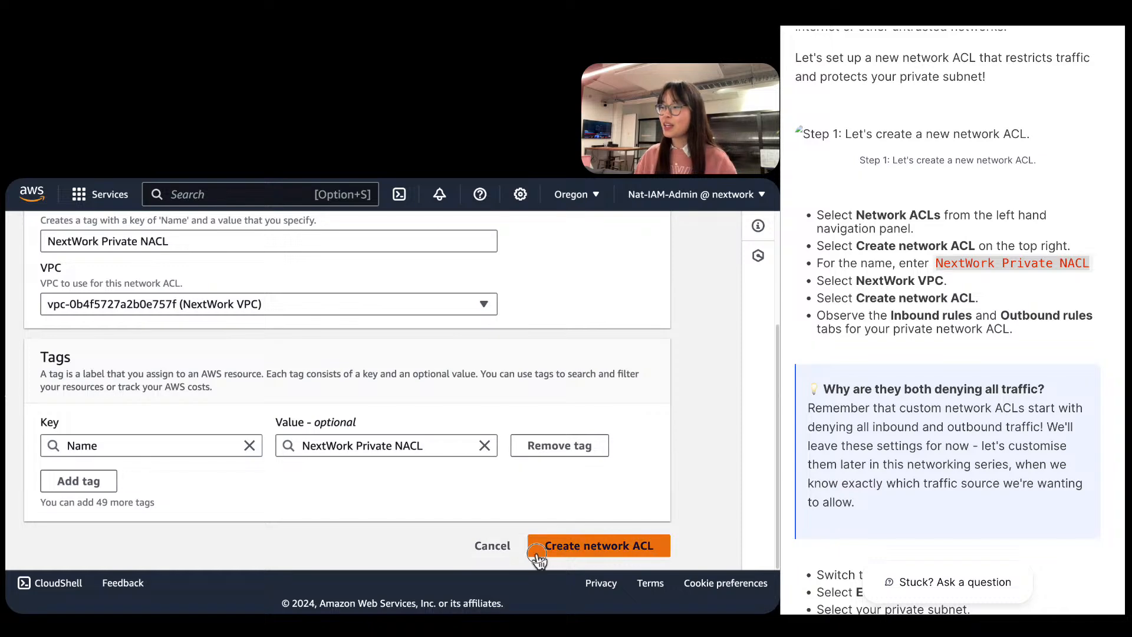
{"action": "left_click", "coordinate": [538, 554]}
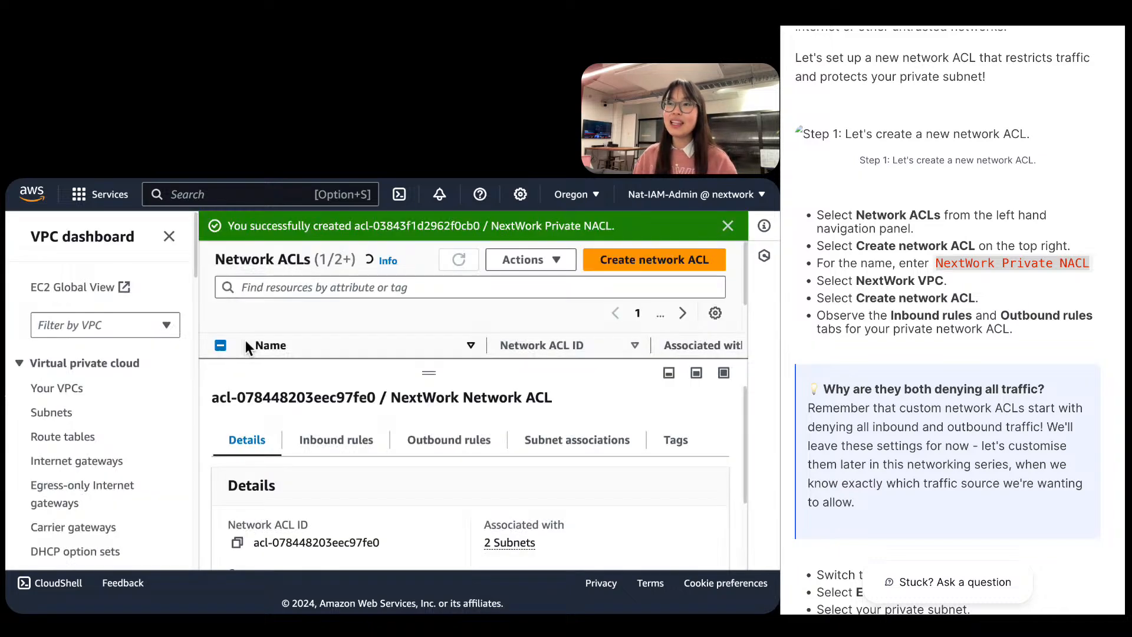
Deselect NextWork Network ACL in the network ACLs list and select NextWork Private NACL to show its details.
{"action": "left_click_drag", "start_coordinate": [456, 508], "coordinate": [393, 383]}
{"action": "left_click", "coordinate": [330, 448]}
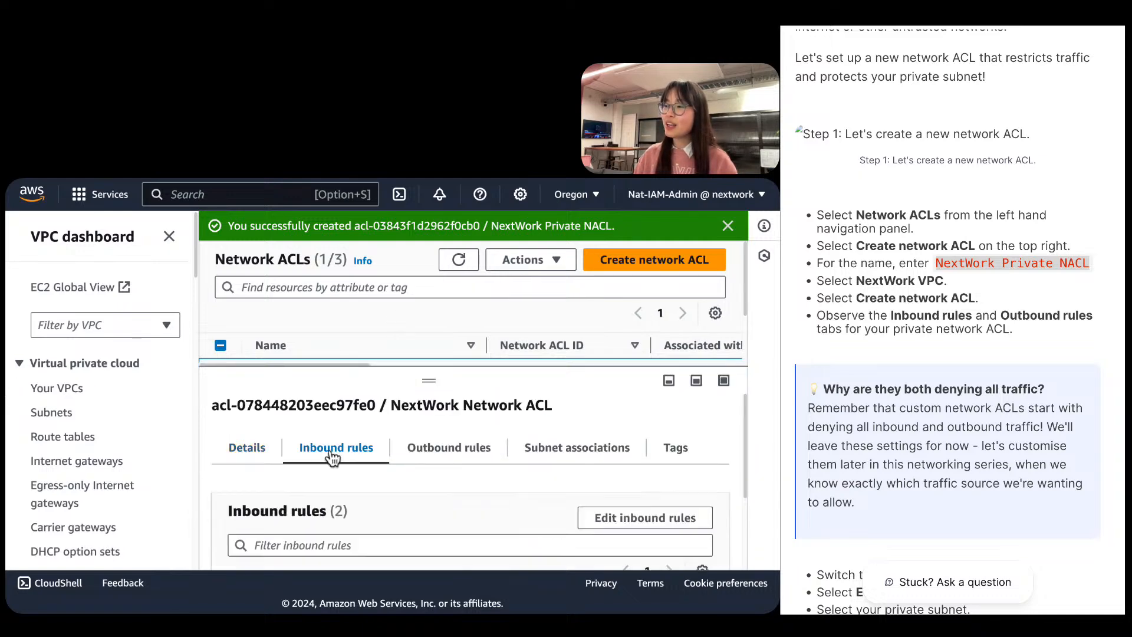
{"action": "scroll", "coordinate": [462, 485], "scroll_direction": "down", "scroll_amount": 2}
{"action": "left_click_drag", "start_coordinate": [441, 384], "coordinate": [430, 554]}
{"action": "left_click", "coordinate": [234, 378]}
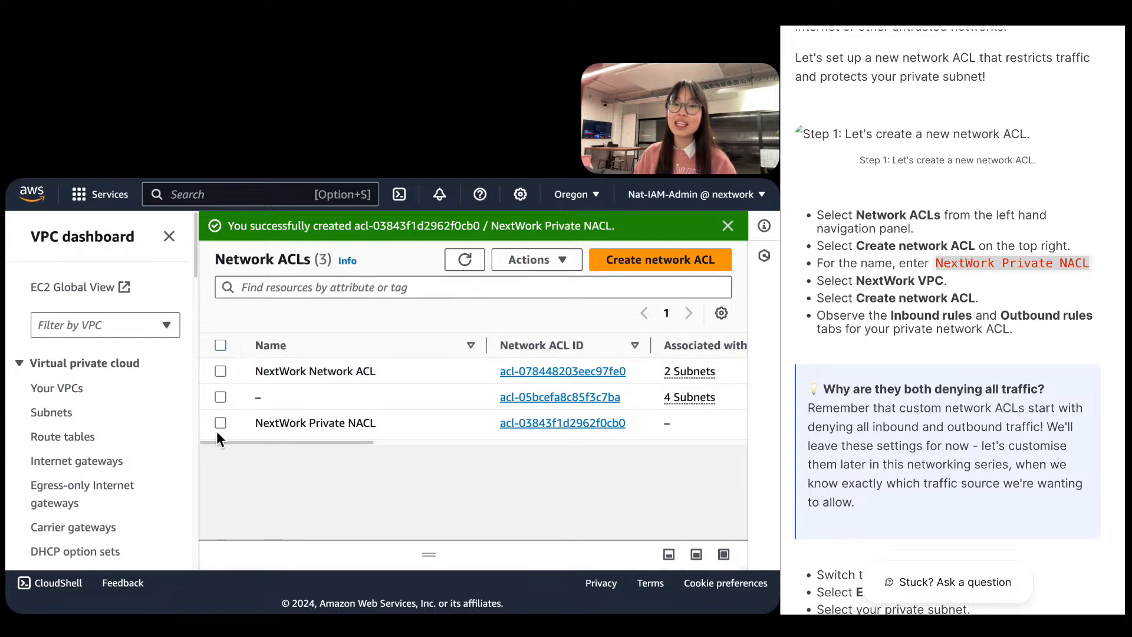
{"action": "left_click", "coordinate": [217, 429]}
{"action": "left_click_drag", "start_coordinate": [406, 548], "coordinate": [454, 266]}
{"action": "scroll", "coordinate": [369, 454], "scroll_direction": "up", "scroll_amount": 3}
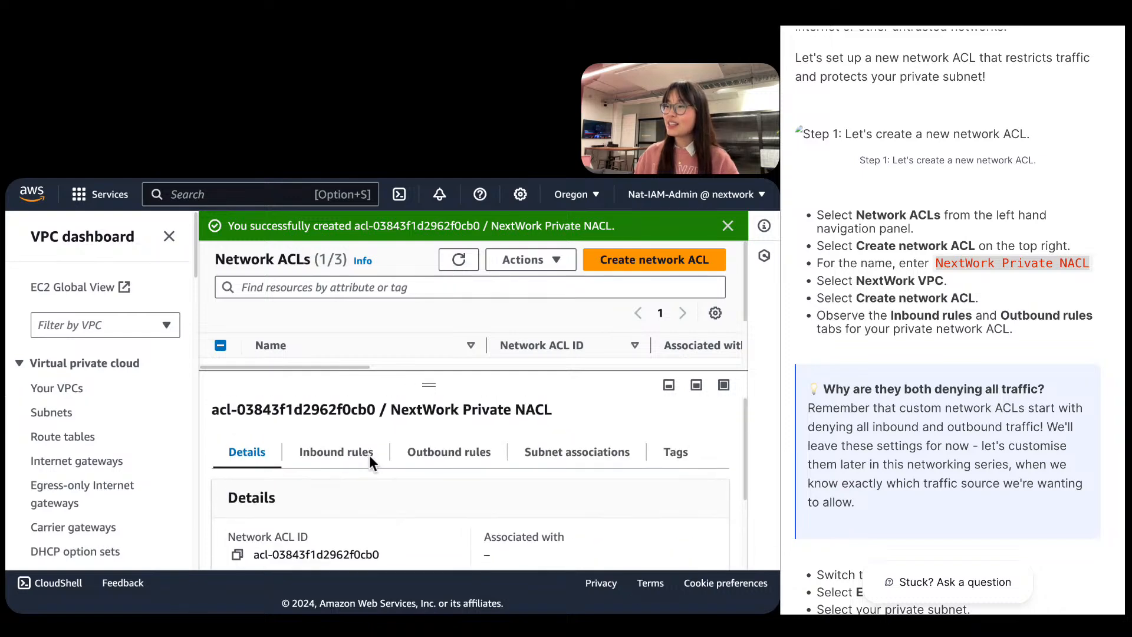
Review the inbound and outbound rules of NextWork Private NACL, including whether traffic is allowed or denied.
{"action": "left_click", "coordinate": [322, 457]}
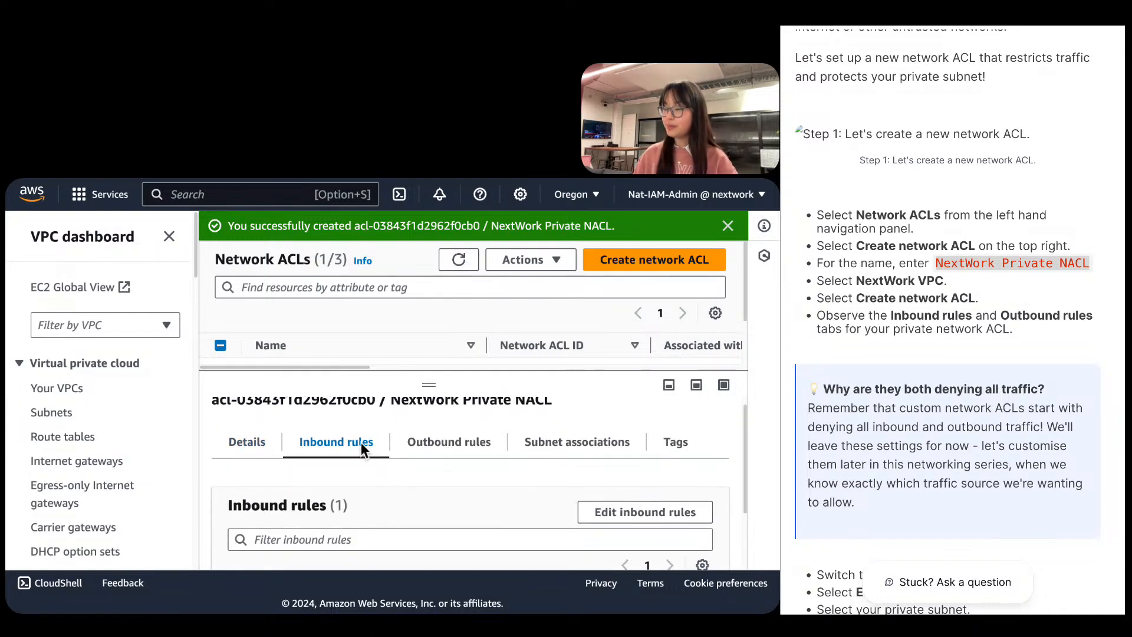
{"action": "key", "text": "super+minus"}
{"action": "scroll", "coordinate": [361, 443], "scroll_direction": "down", "scroll_amount": 1}
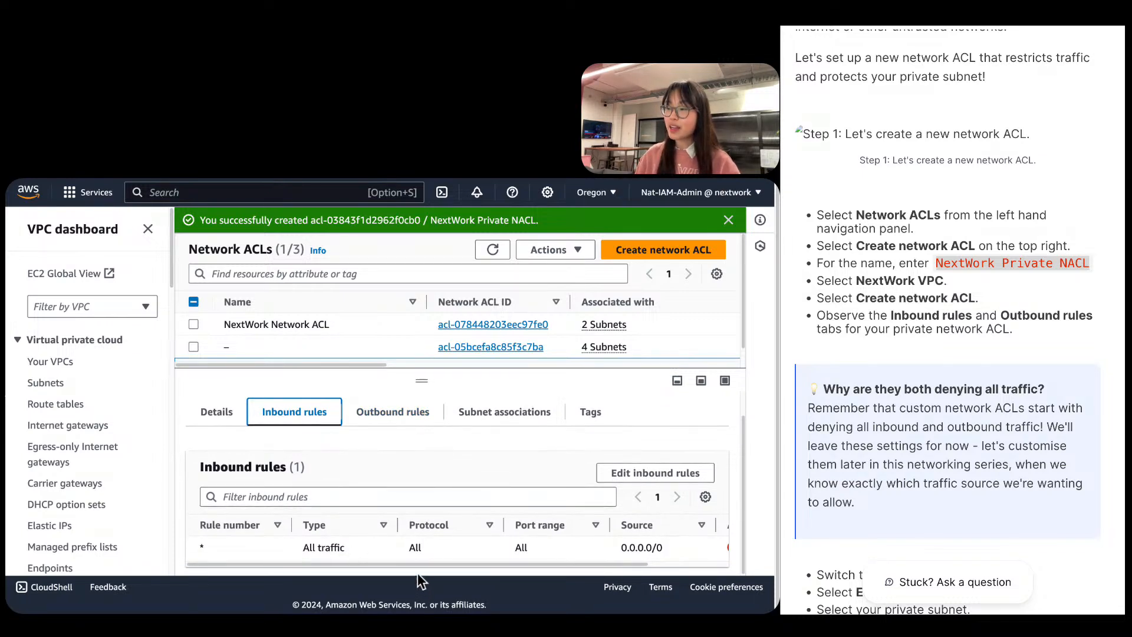
{"action": "left_click_drag", "start_coordinate": [415, 564], "coordinate": [298, 537]}
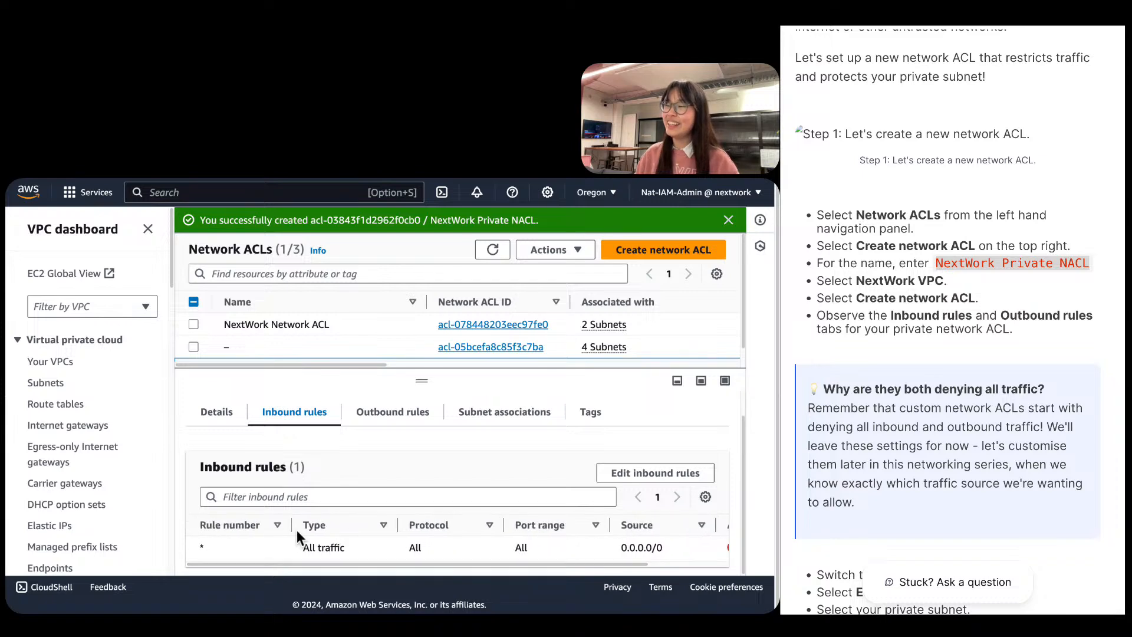
{"action": "left_click", "coordinate": [382, 420]}
{"action": "left_click_drag", "start_coordinate": [354, 565], "coordinate": [510, 564]}
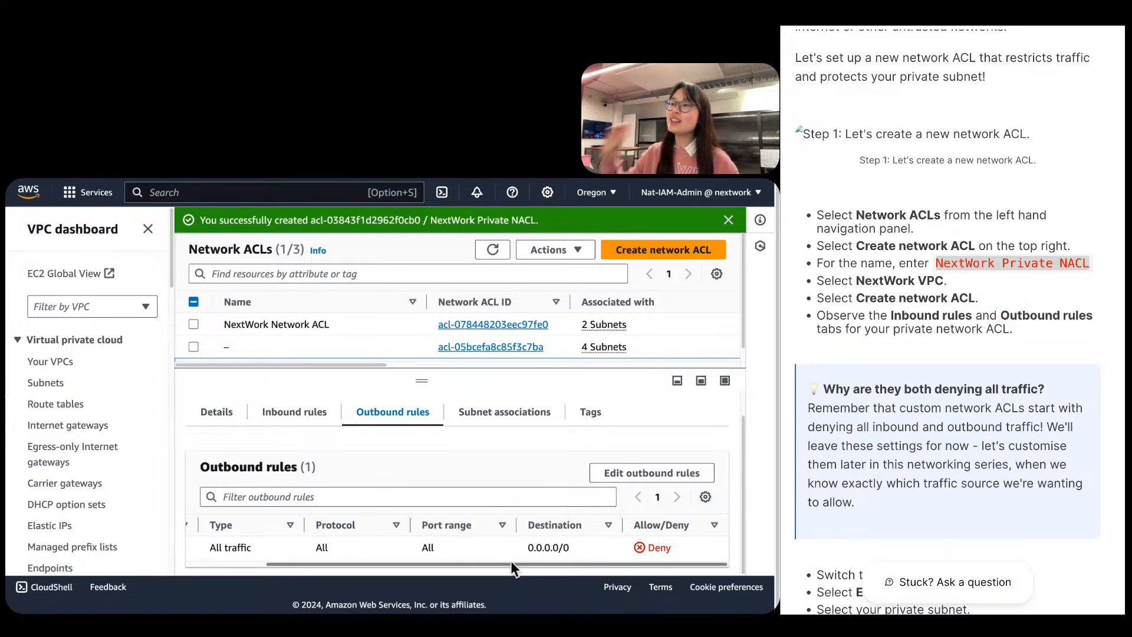
{"action": "scroll", "coordinate": [307, 312], "scroll_direction": "down", "scroll_amount": 1}
{"action": "scroll", "coordinate": [309, 319], "scroll_direction": "down", "scroll_amount": 1}
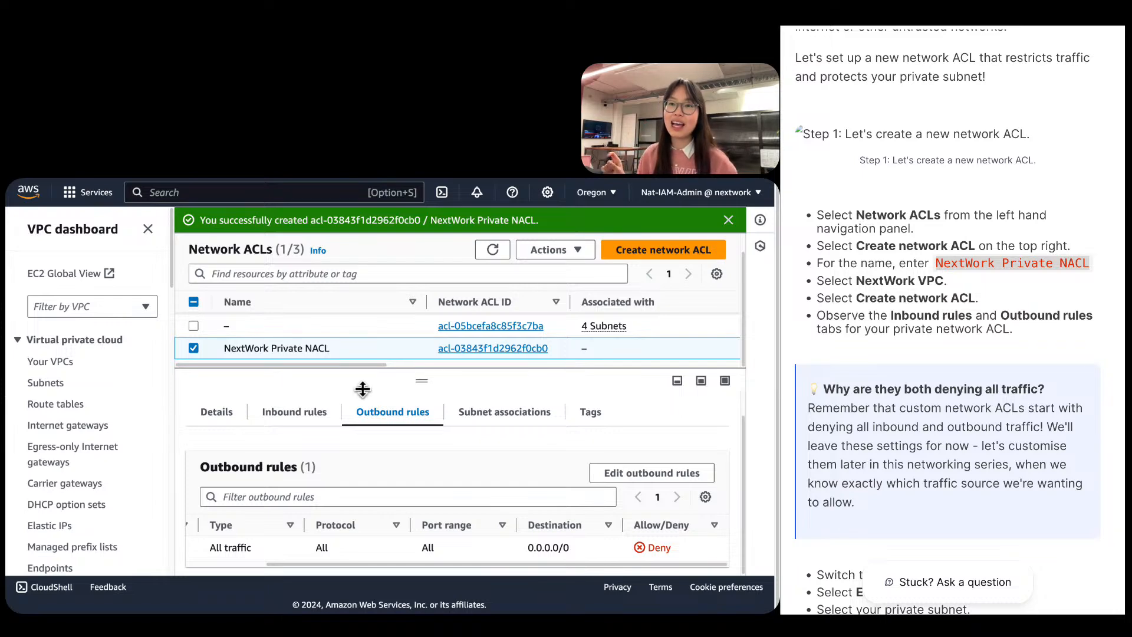
Read the guide's instructions on editing the private ACL's subnet associations and renaming the public network ACL.
{"action": "scroll", "coordinate": [1067, 392], "scroll_direction": "down", "scroll_amount": 3}
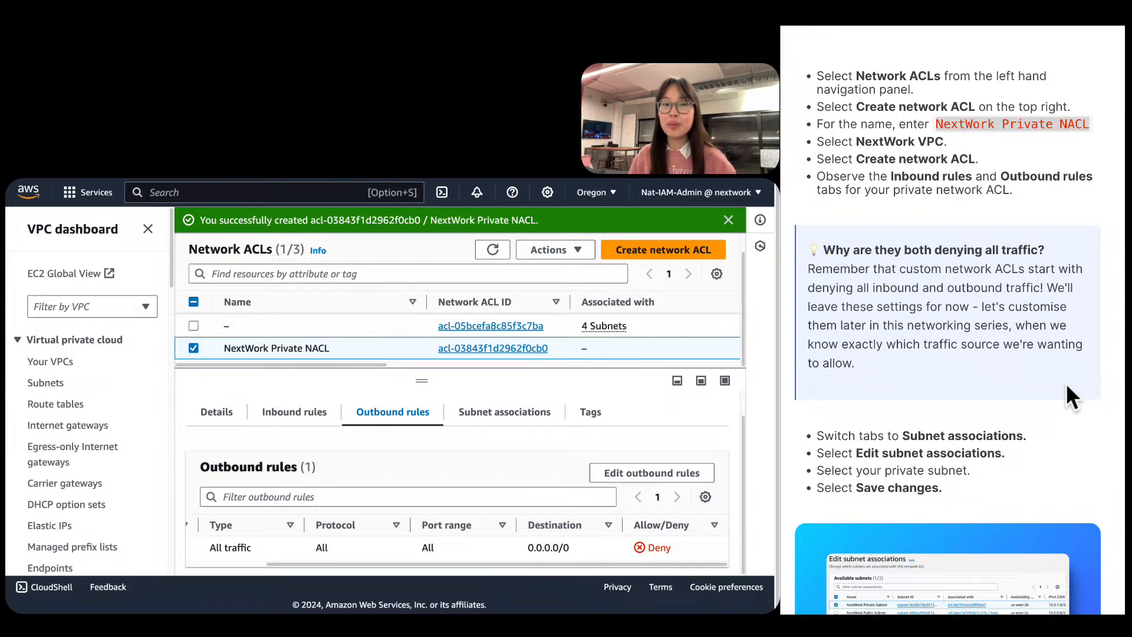
{"action": "scroll", "coordinate": [1066, 386], "scroll_direction": "down", "scroll_amount": 7}
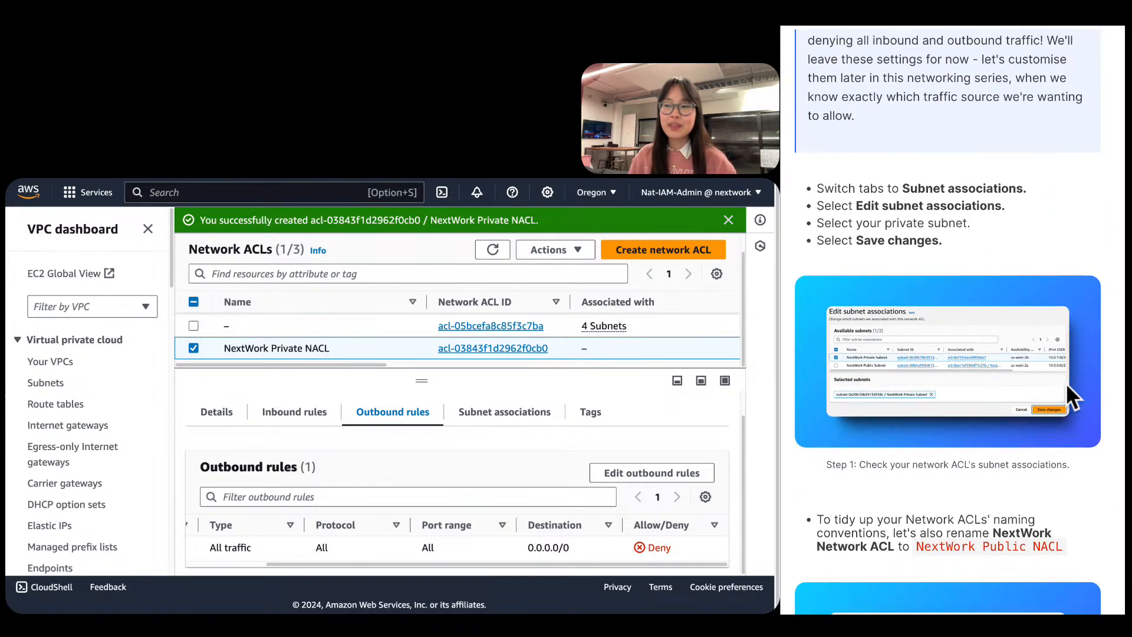
{"action": "scroll", "coordinate": [1066, 384], "scroll_direction": "down", "scroll_amount": 4}
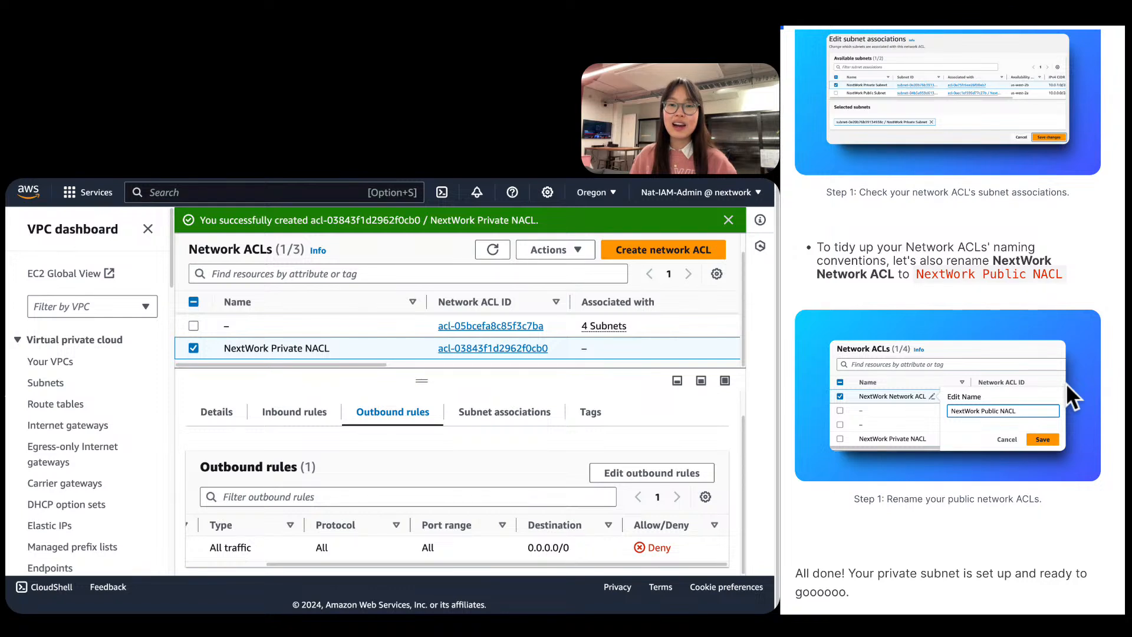
{"action": "scroll", "coordinate": [200, 481], "scroll_direction": "down", "scroll_amount": 2}
{"action": "scroll", "coordinate": [329, 456], "scroll_direction": "up", "scroll_amount": 2}
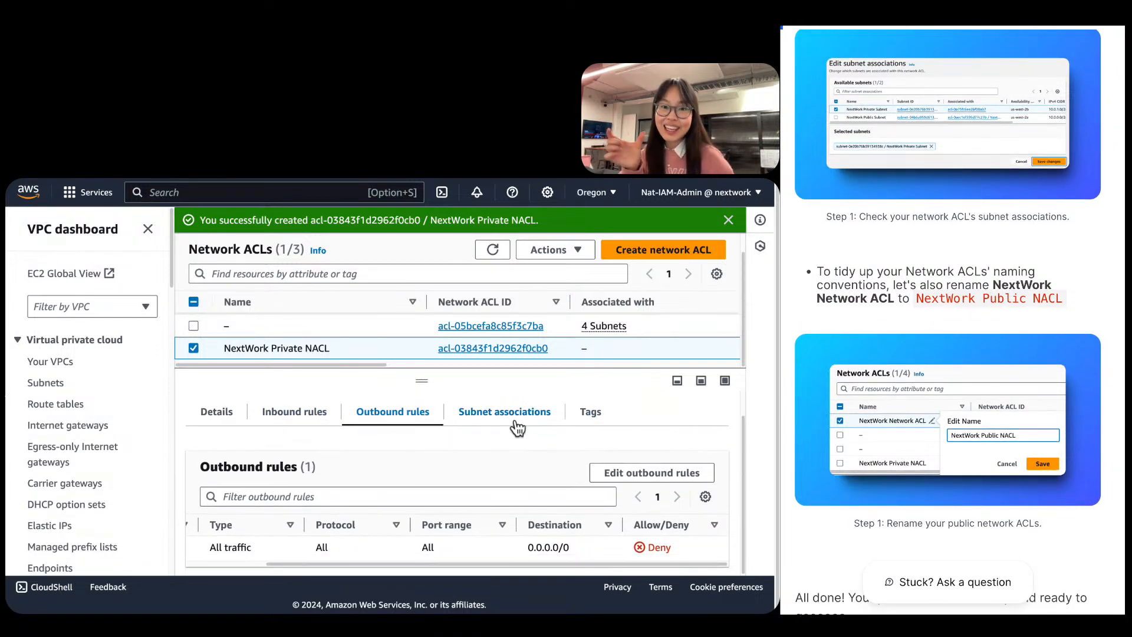
Examine the link between the private network ACL and the private subnet in the guide's architecture diagram.
{"action": "scroll", "coordinate": [925, 429], "scroll_direction": "up", "scroll_amount": 15}
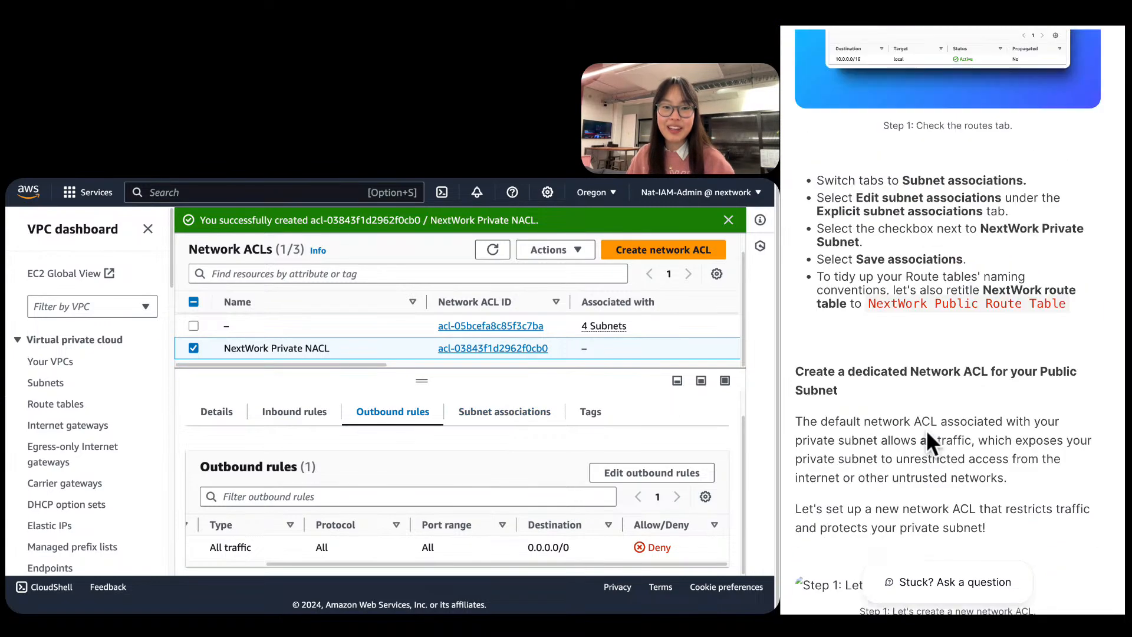
{"action": "scroll", "coordinate": [926, 430], "scroll_direction": "up", "scroll_amount": 10}
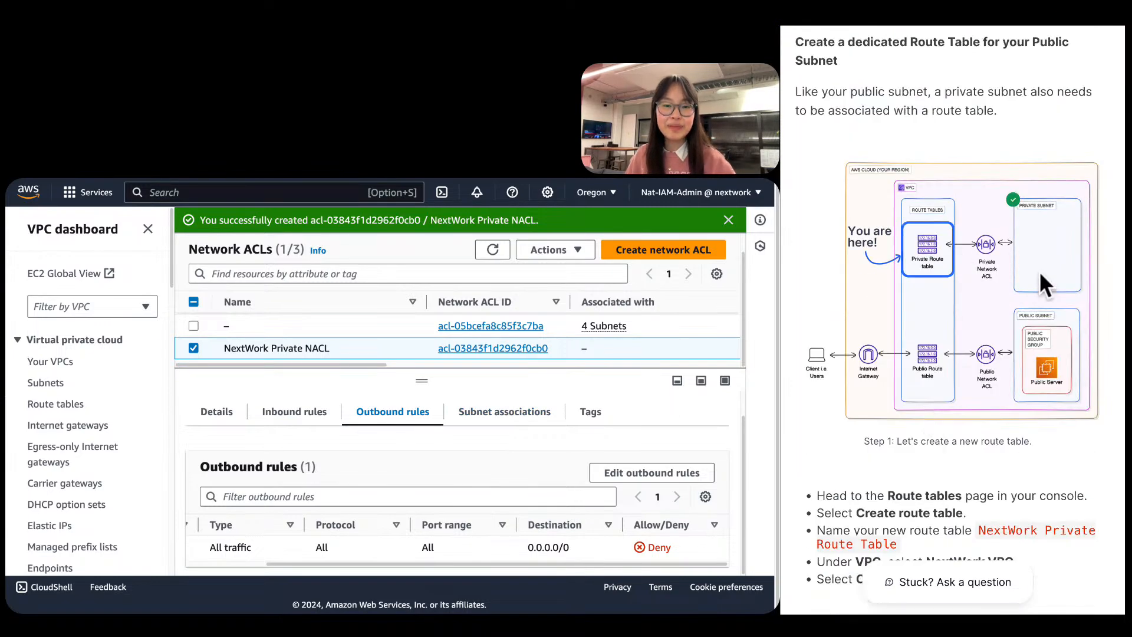
{"action": "scroll", "coordinate": [987, 322], "scroll_direction": "down", "scroll_amount": 10}
{"action": "scroll", "coordinate": [987, 322], "scroll_direction": "up", "scroll_amount": 10}
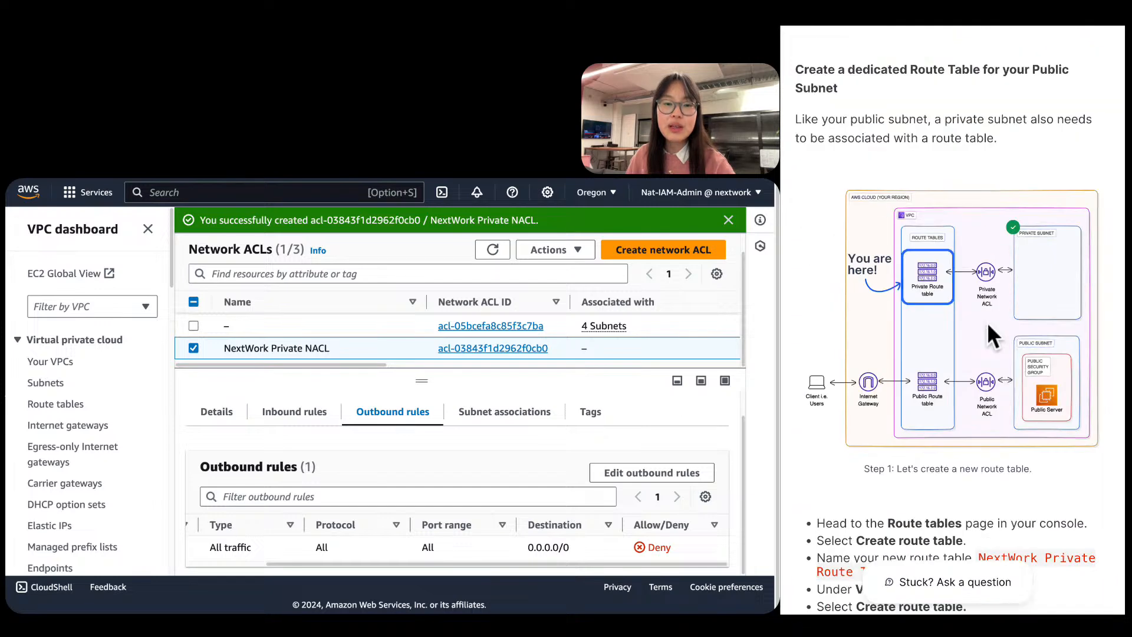
{"action": "scroll", "coordinate": [988, 266], "scroll_direction": "up", "scroll_amount": 5}
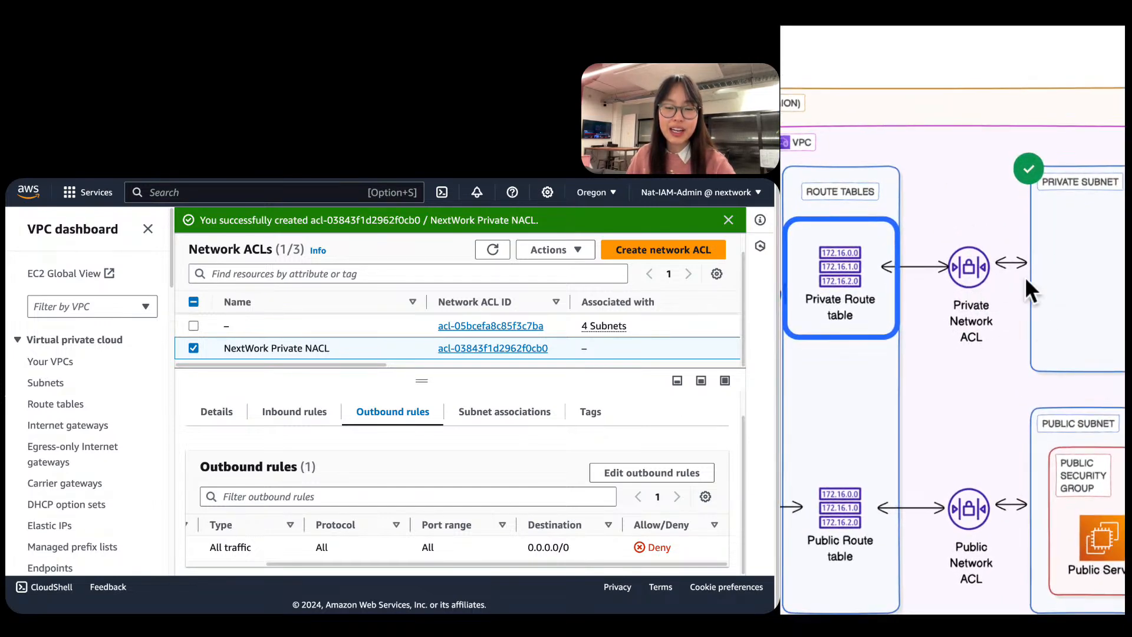
{"action": "scroll", "coordinate": [1006, 267], "scroll_direction": "up", "scroll_amount": 3}
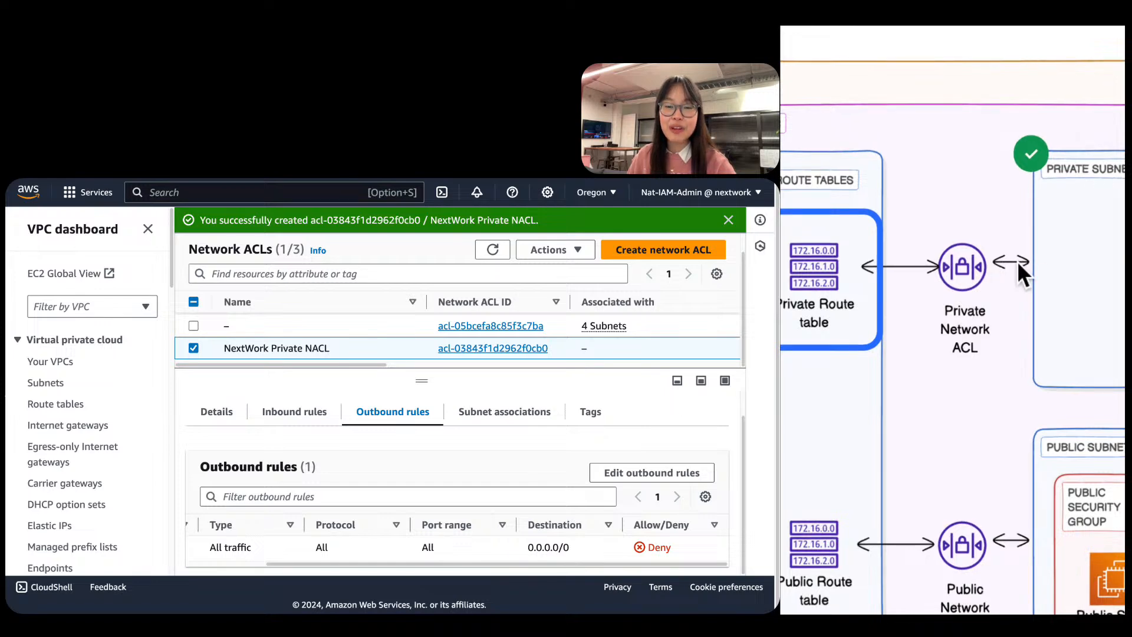
{"action": "left_click", "coordinate": [1017, 261]}
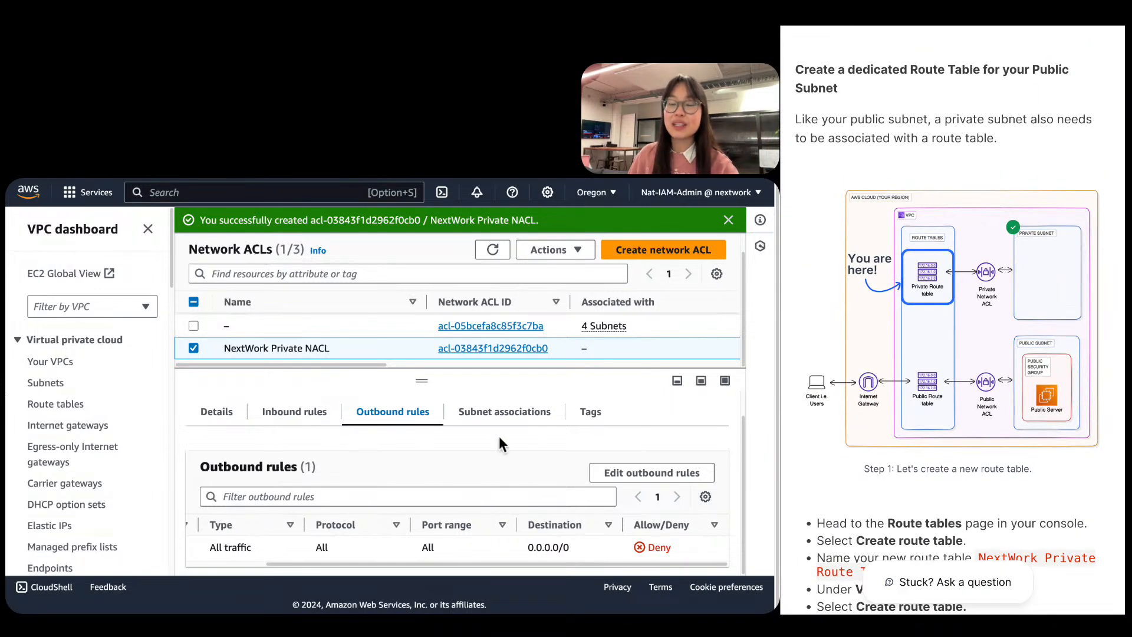
Associate NextWork Private Subnet with NextWork Private NACL and save the change.
{"action": "left_click", "coordinate": [515, 418]}
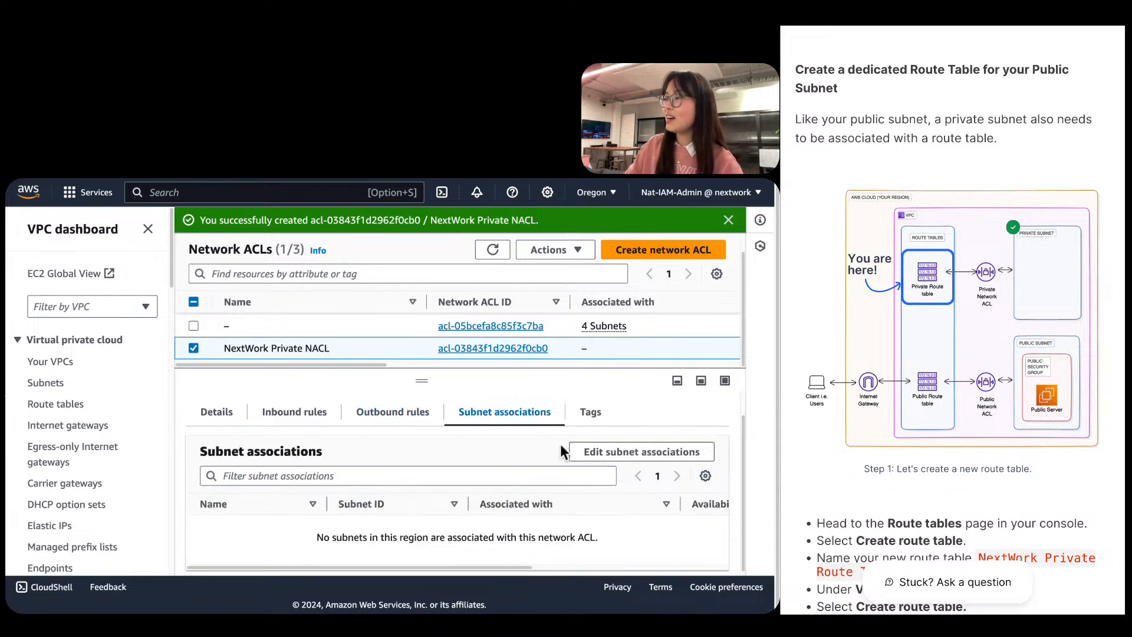
{"action": "left_click", "coordinate": [584, 454]}
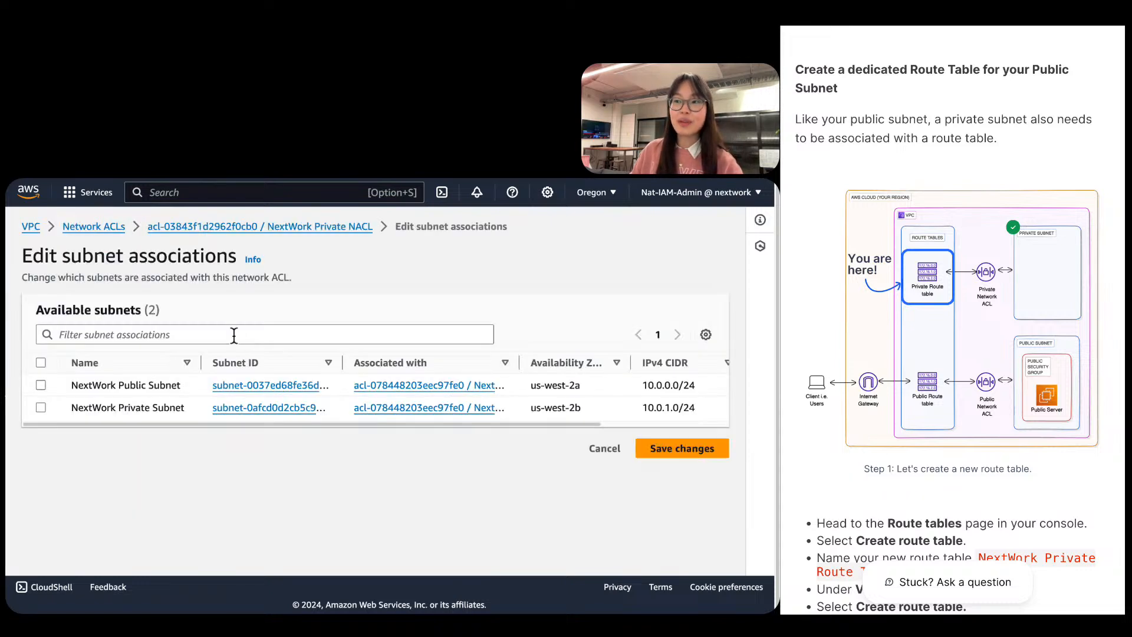
{"action": "left_click", "coordinate": [40, 407]}
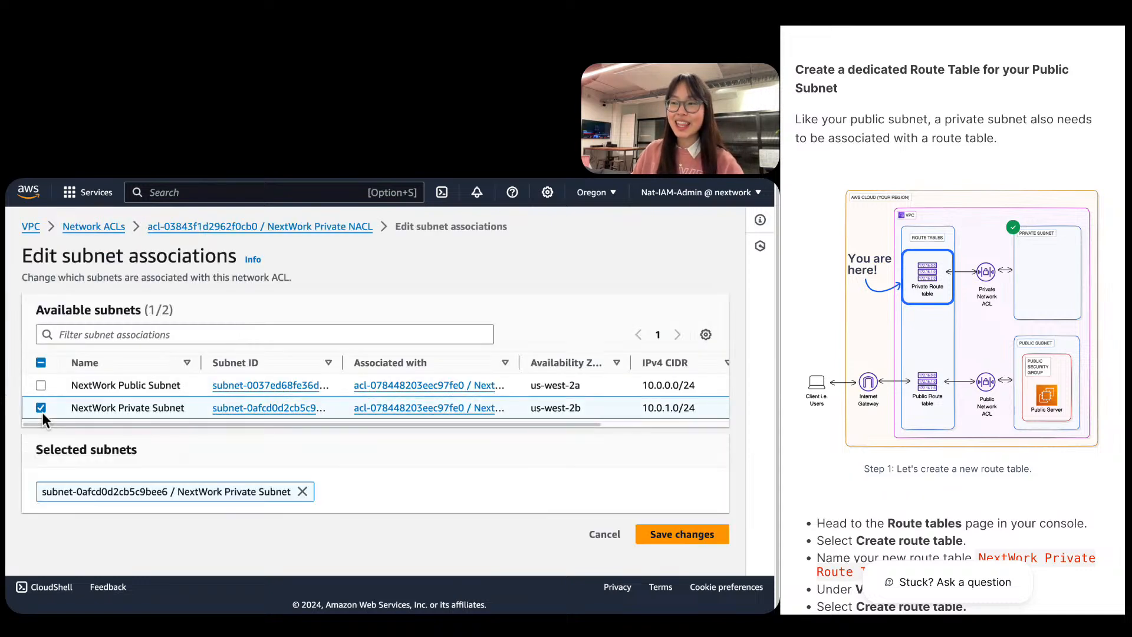
{"action": "left_click", "coordinate": [704, 534]}
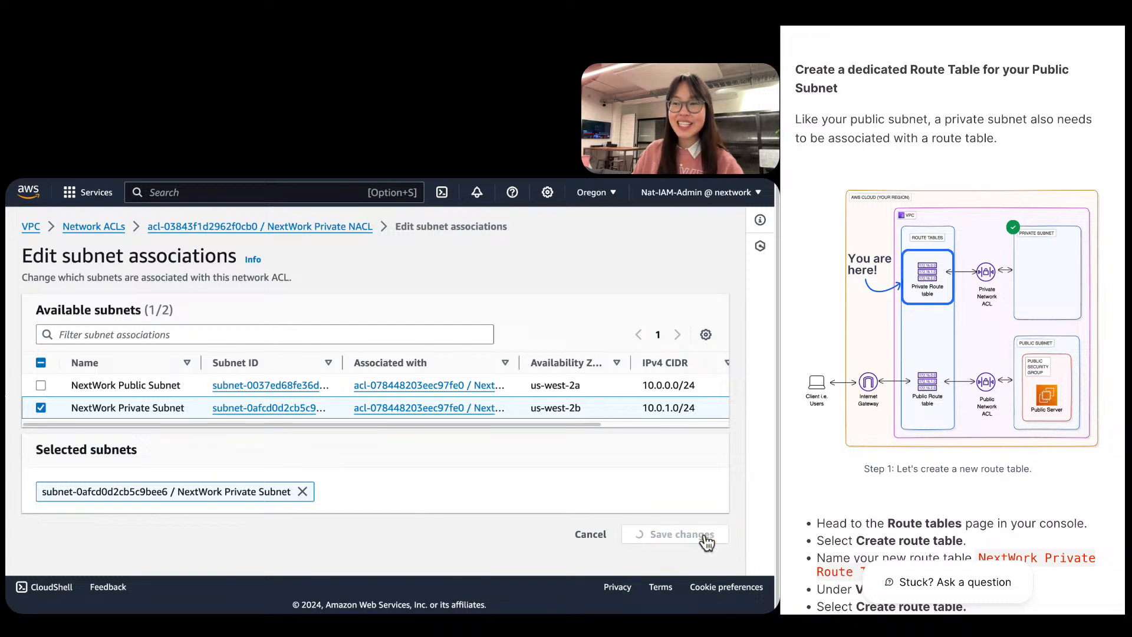
Find the guide's instruction for renaming NextWork Network ACL and enlarge the network ACLs list to show every entry.
{"action": "scroll", "coordinate": [889, 395], "scroll_direction": "down", "scroll_amount": 20}
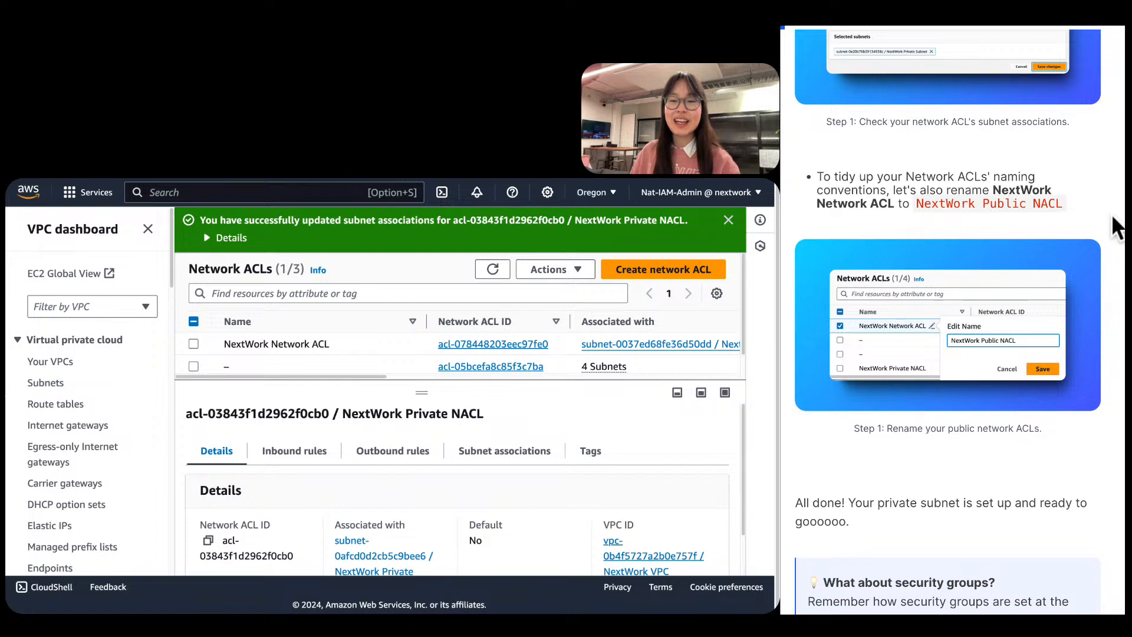
{"action": "scroll", "coordinate": [304, 375], "scroll_direction": "down", "scroll_amount": 1}
{"action": "left_click_drag", "start_coordinate": [421, 393], "coordinate": [421, 500]}
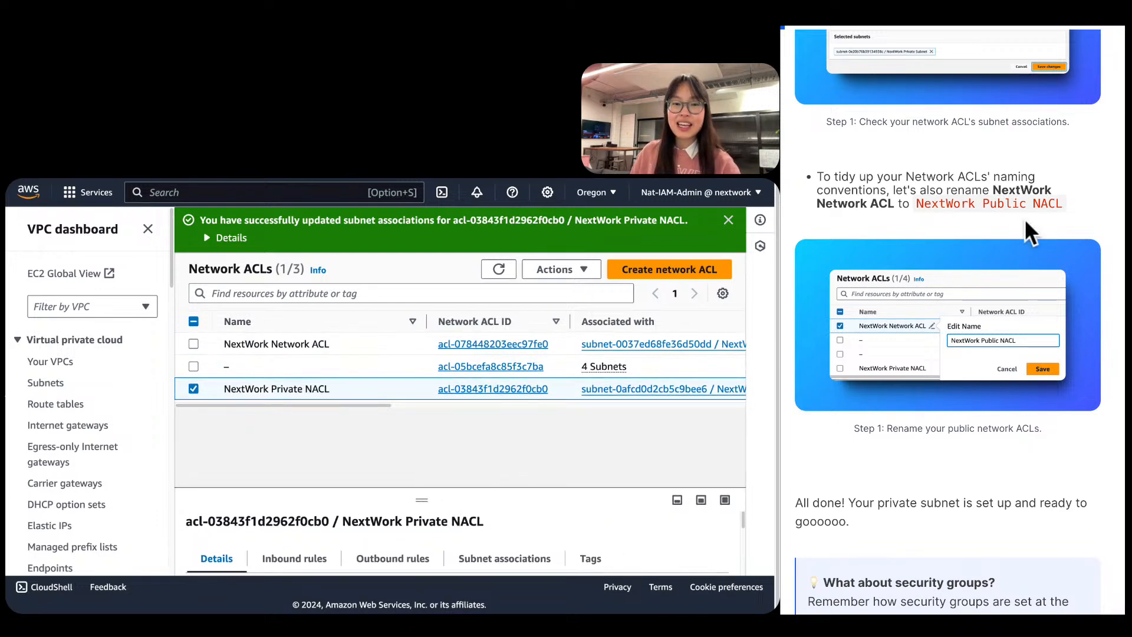
Rename NextWork Network ACL to NextWork Public NACL, using the name given in the guide, and save it.
{"action": "left_click_drag", "start_coordinate": [914, 204], "coordinate": [1071, 206]}
{"action": "key", "text": "super+c"}
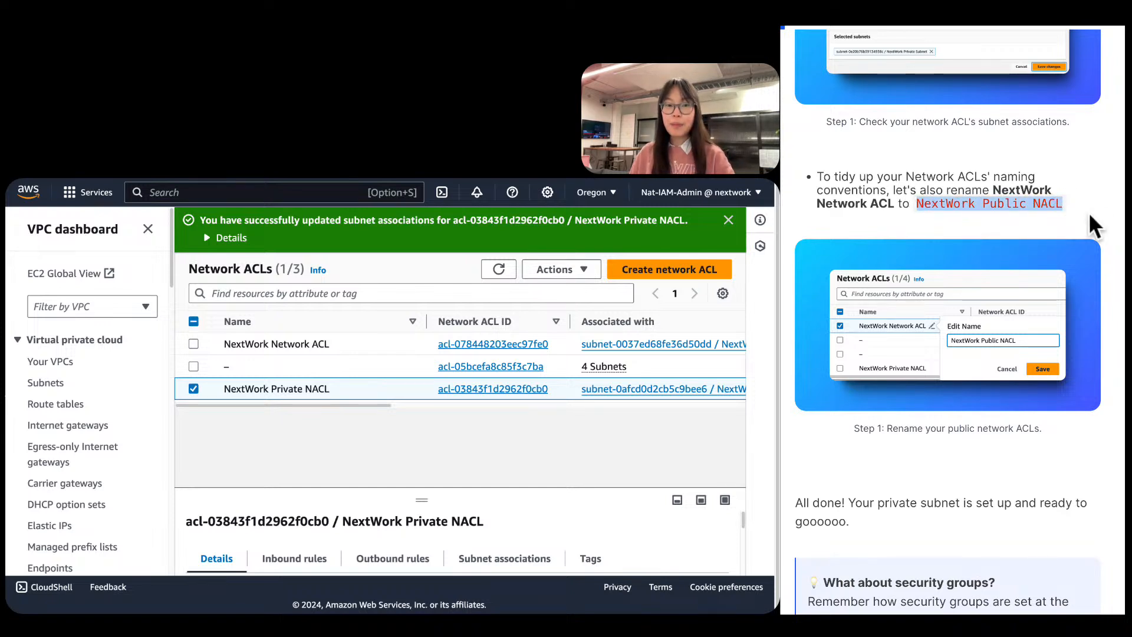
{"action": "left_click", "coordinate": [371, 336]}
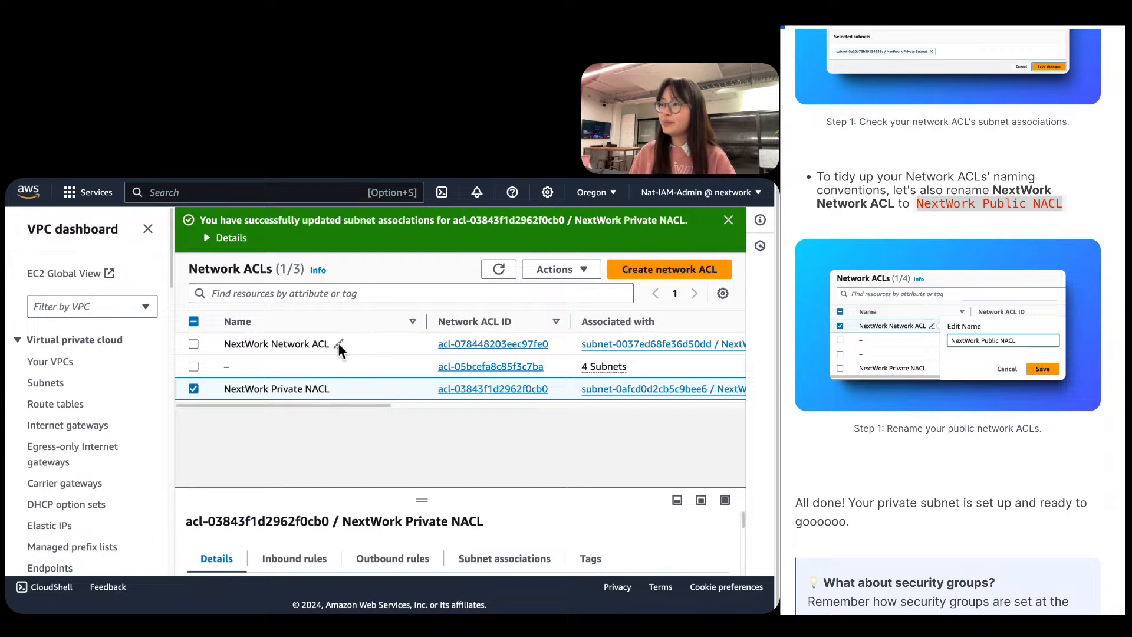
{"action": "left_click", "coordinate": [339, 344]}
{"action": "key", "text": "super+a"}
{"action": "key", "text": "super+v"}
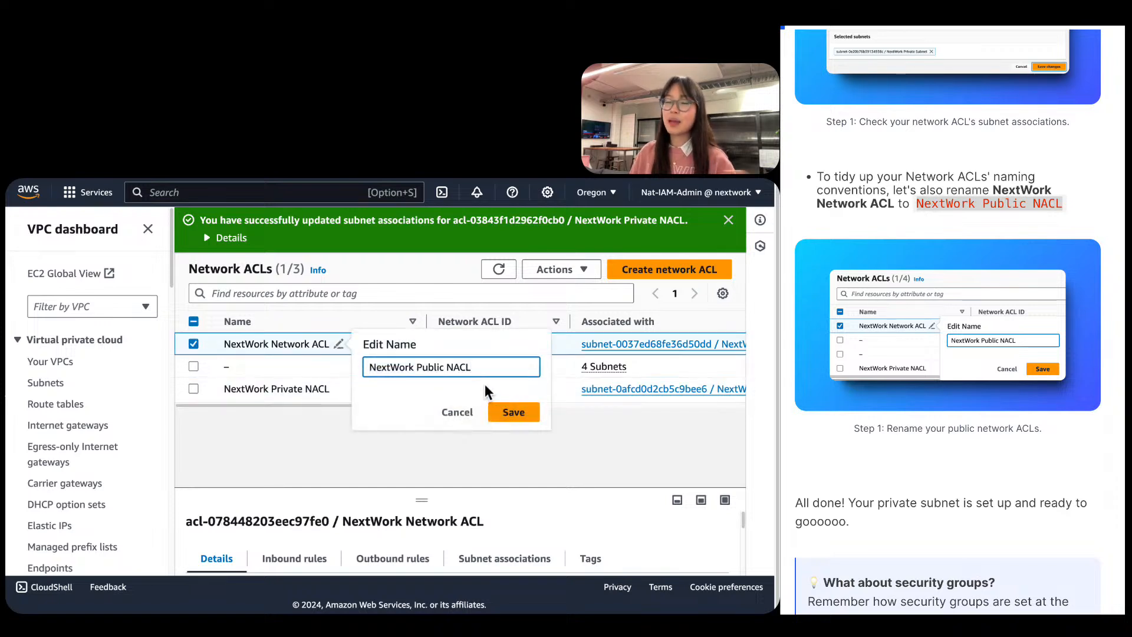
{"action": "left_click", "coordinate": [498, 418]}
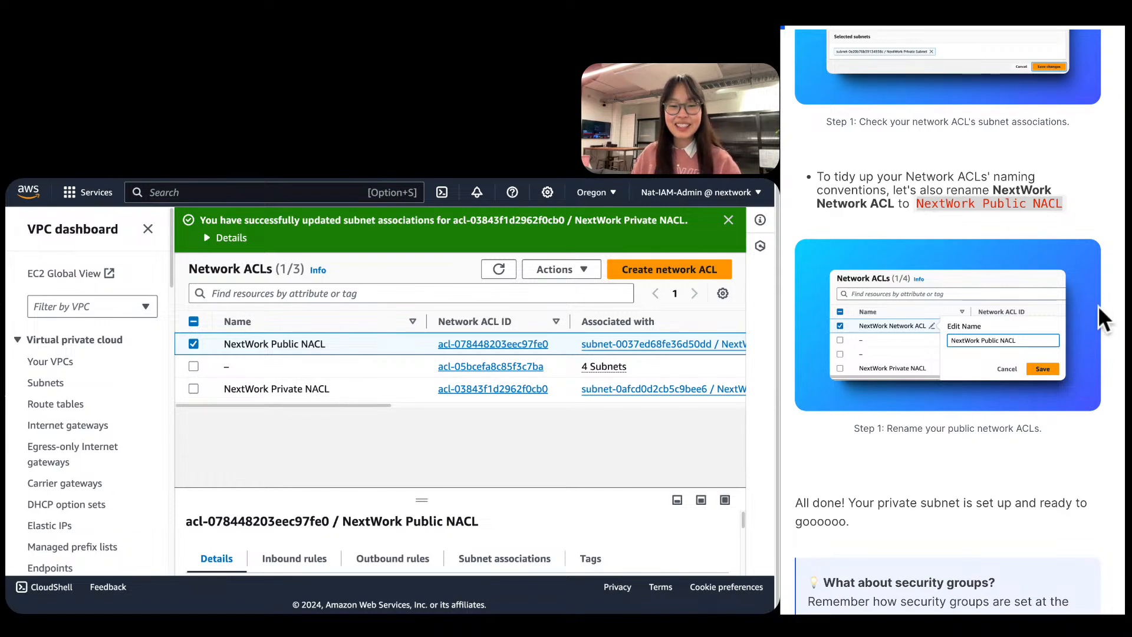
Read the guide's note on security groups and the Step #2 introduction, and look through the VPC console's resource categories.
{"action": "scroll", "coordinate": [1098, 305], "scroll_direction": "down", "scroll_amount": 9}
{"action": "scroll", "coordinate": [1098, 305], "scroll_direction": "down", "scroll_amount": 5}
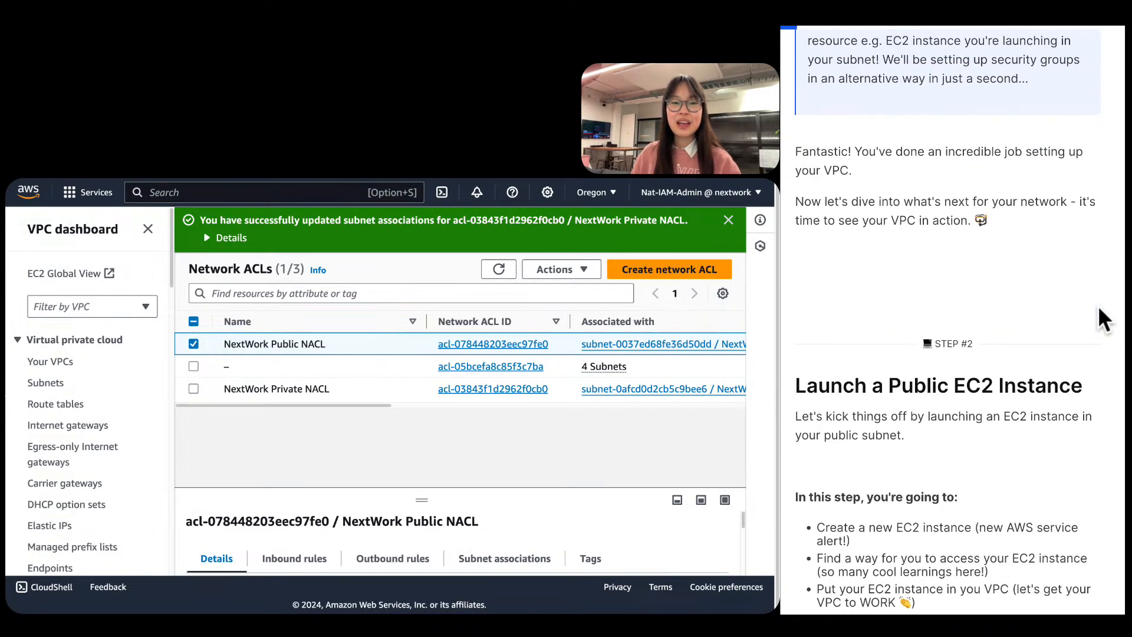
{"action": "scroll", "coordinate": [1097, 306], "scroll_direction": "up", "scroll_amount": 5}
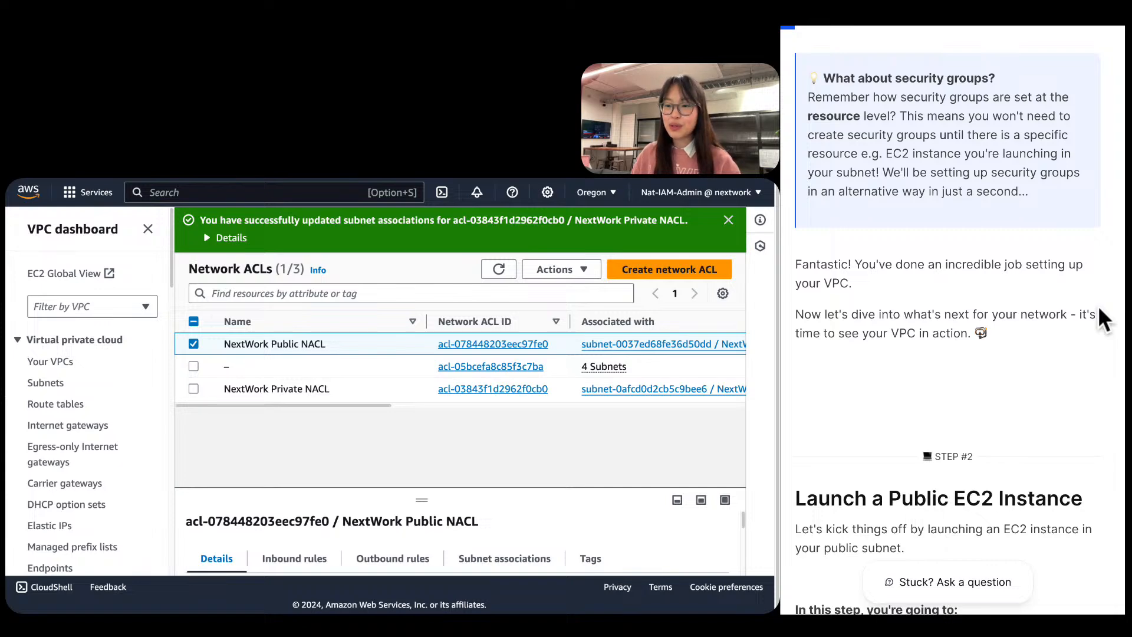
{"action": "scroll", "coordinate": [1098, 305], "scroll_direction": "up", "scroll_amount": 1}
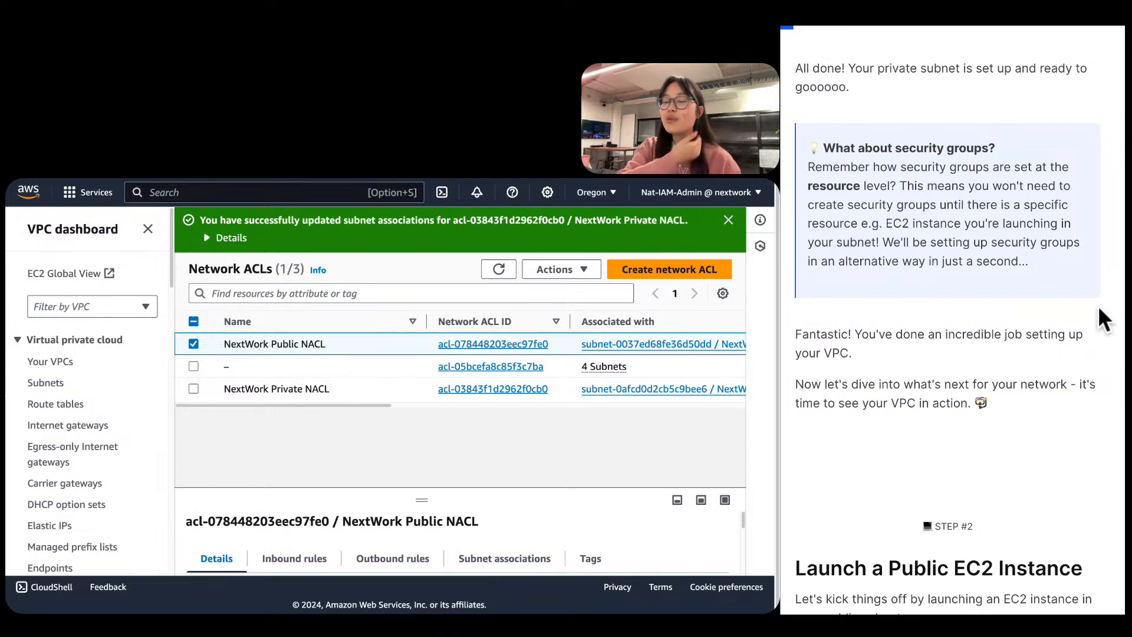
{"action": "triple_click", "coordinate": [1017, 266]}
{"action": "left_click", "coordinate": [1018, 265]}
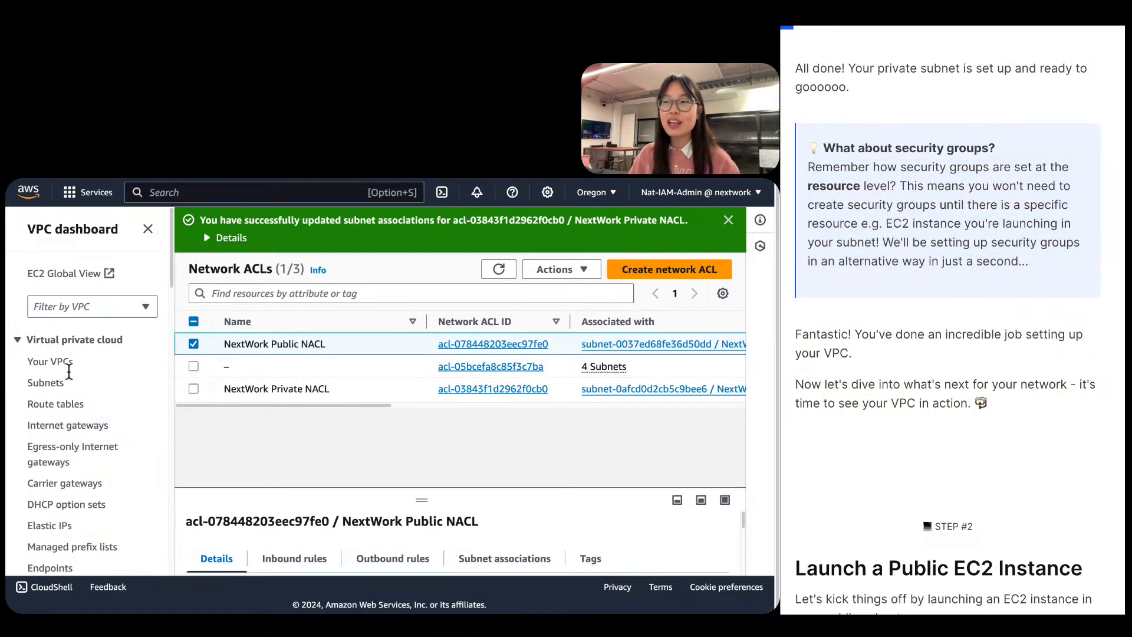
{"action": "scroll", "coordinate": [90, 396], "scroll_direction": "down", "scroll_amount": 3}
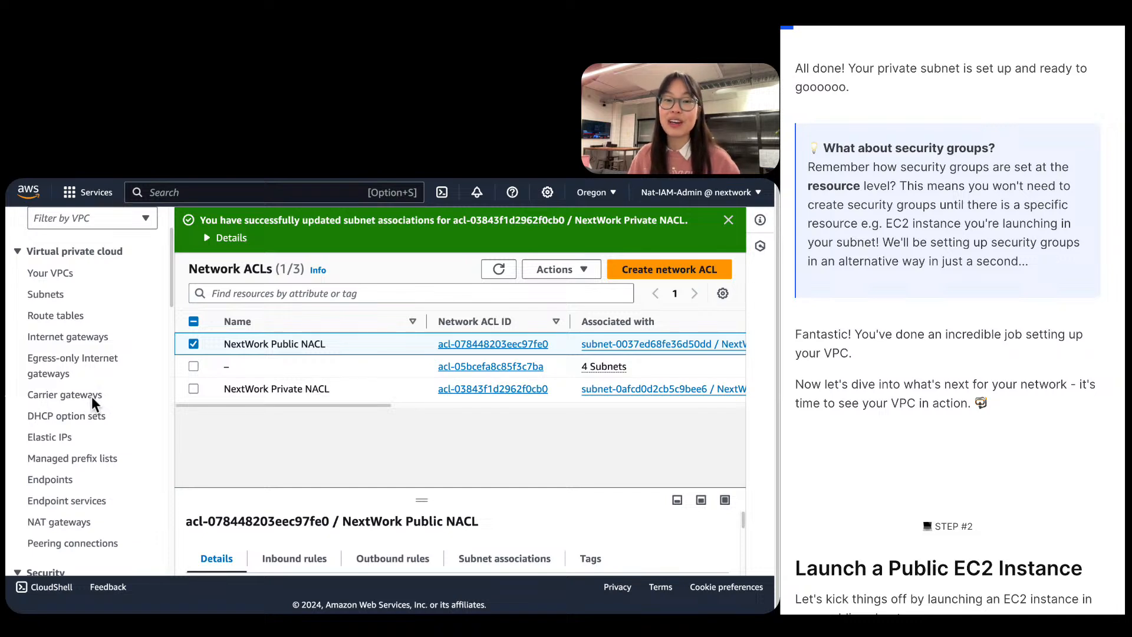
{"action": "scroll", "coordinate": [92, 401], "scroll_direction": "down", "scroll_amount": 5}
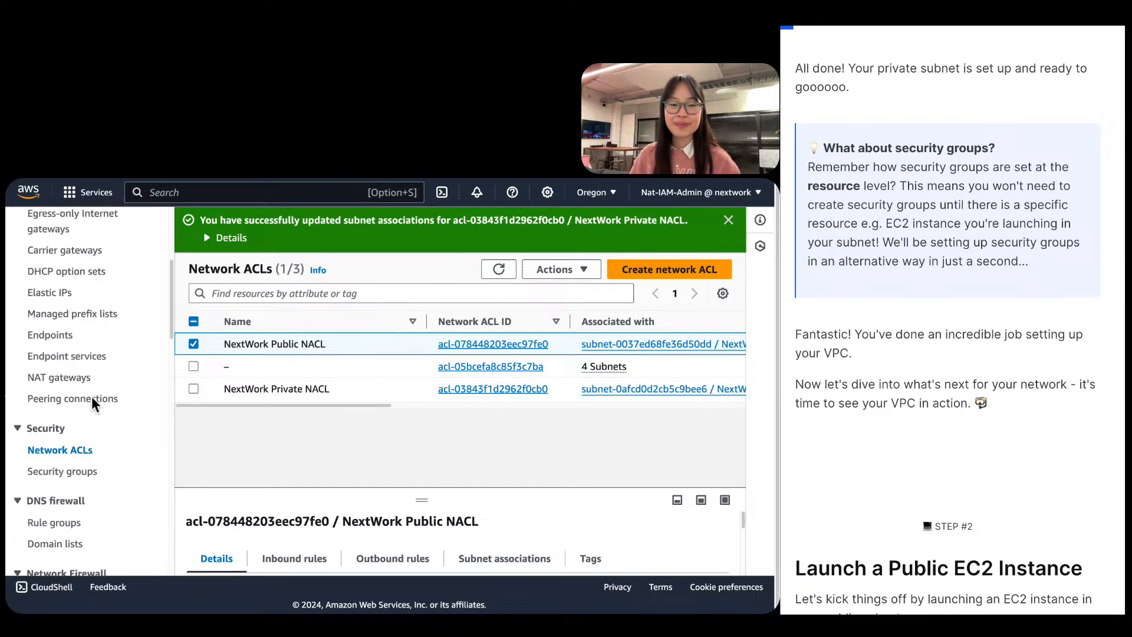
{"action": "scroll", "coordinate": [909, 310], "scroll_direction": "down", "scroll_amount": 9}
{"action": "scroll", "coordinate": [909, 312], "scroll_direction": "up", "scroll_amount": 4}
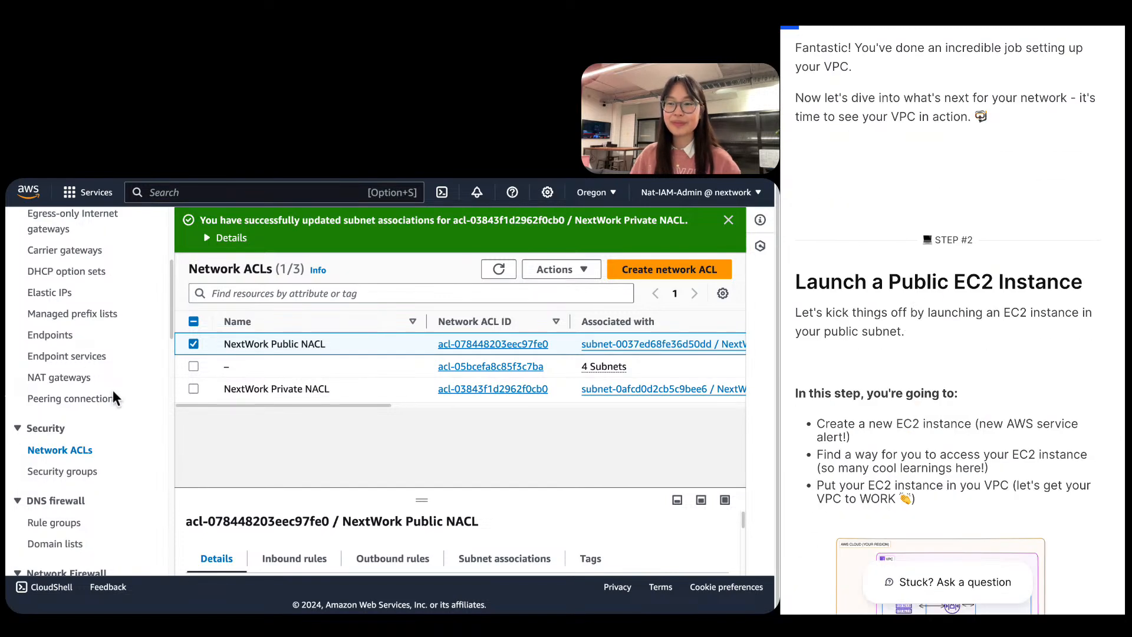
{"action": "scroll", "coordinate": [112, 412], "scroll_direction": "up", "scroll_amount": 4}
Follow the guide's Step #2 to find the EC2 service by searching for ec2, and open its Instances list.
{"action": "scroll", "coordinate": [968, 268], "scroll_direction": "down", "scroll_amount": 5}
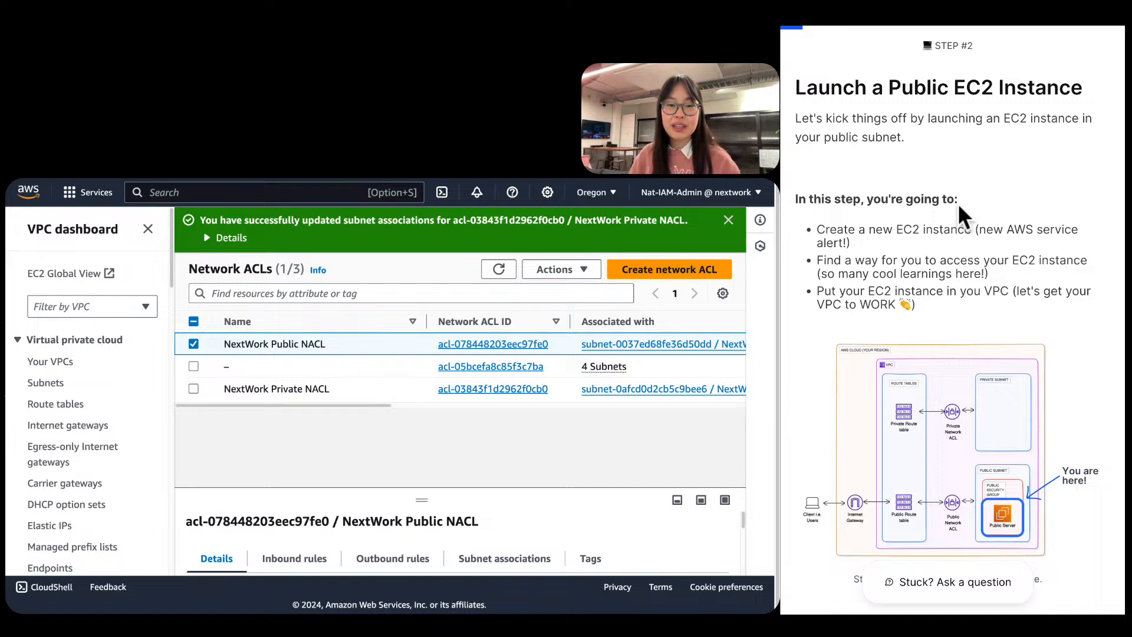
{"action": "scroll", "coordinate": [958, 202], "scroll_direction": "down", "scroll_amount": 7}
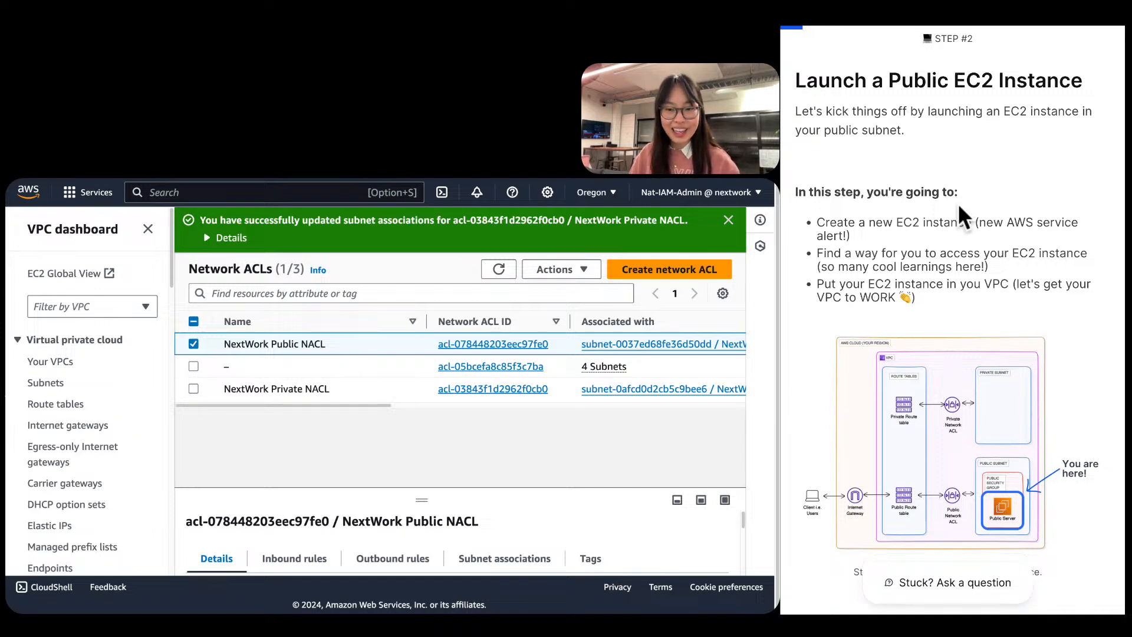
{"action": "scroll", "coordinate": [959, 206], "scroll_direction": "down", "scroll_amount": 3}
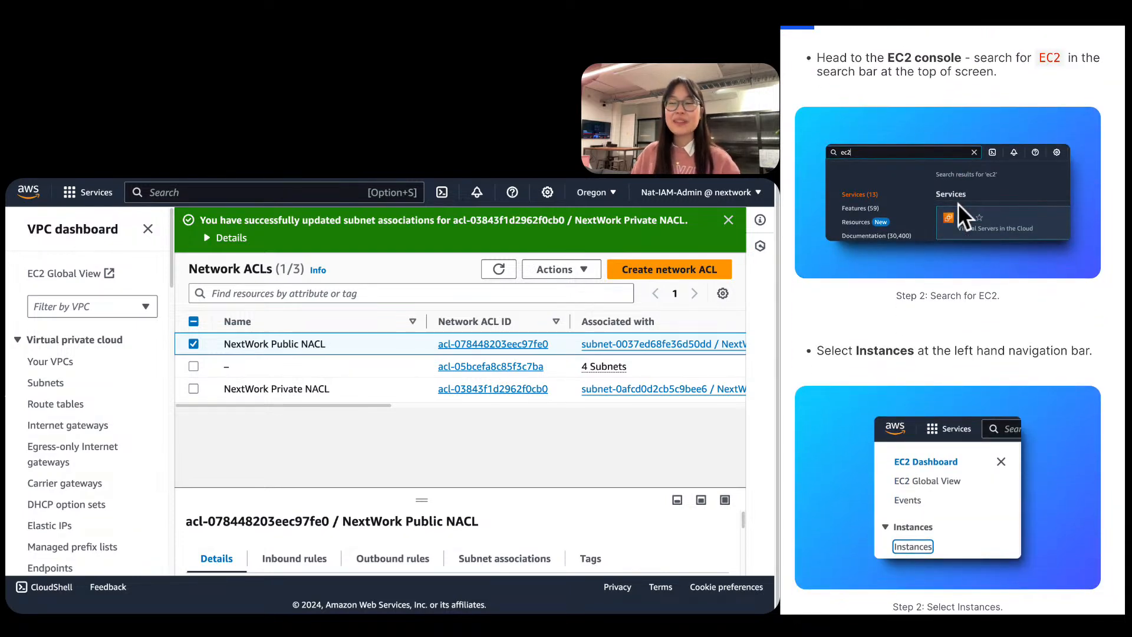
{"action": "left_click", "coordinate": [164, 190]}
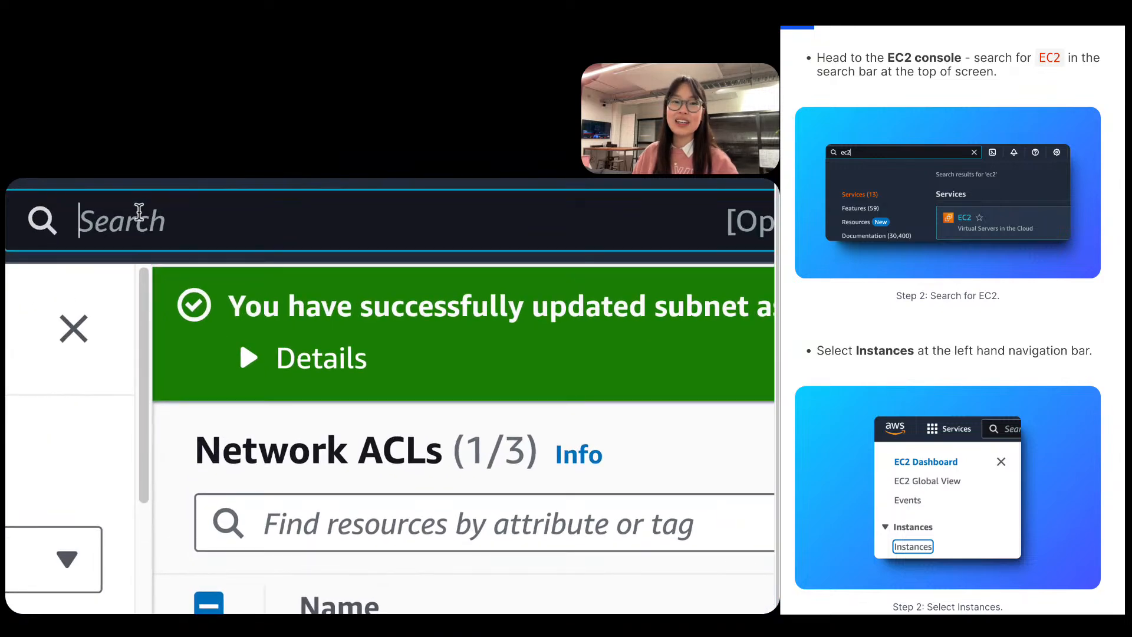
{"action": "type", "text": "e2"}
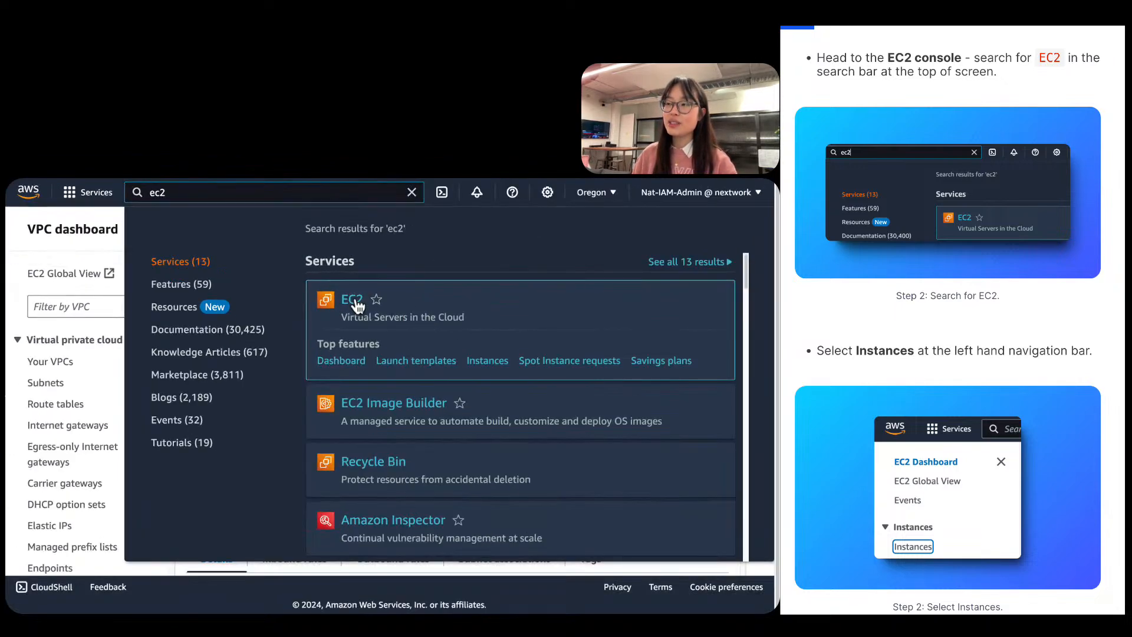
{"action": "left_click", "coordinate": [357, 306]}
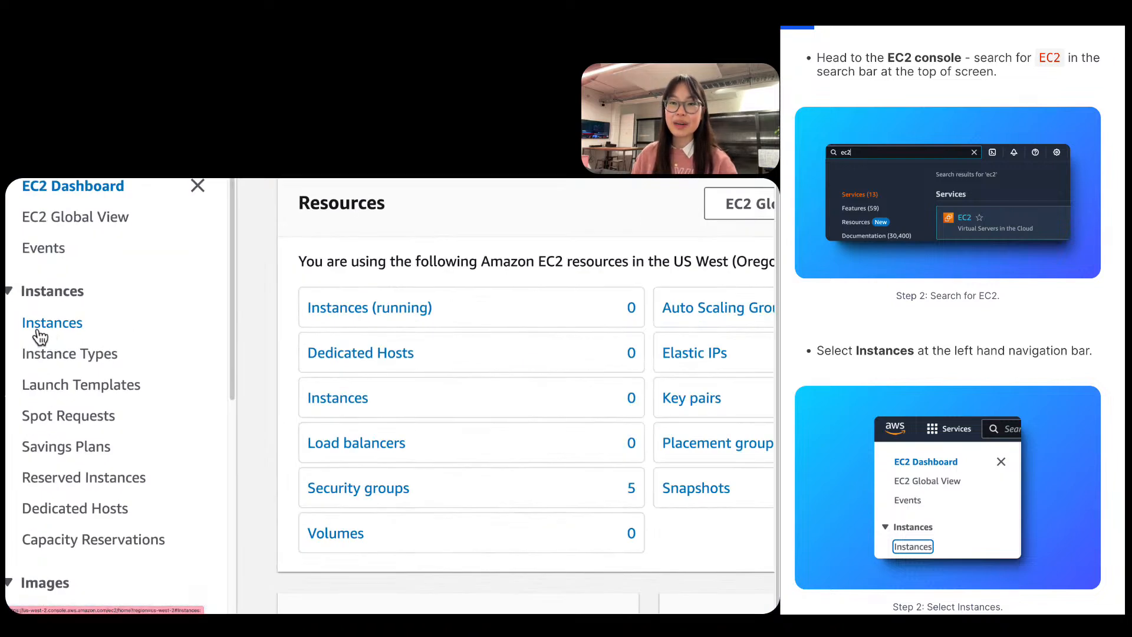
{"action": "left_click", "coordinate": [56, 329]}
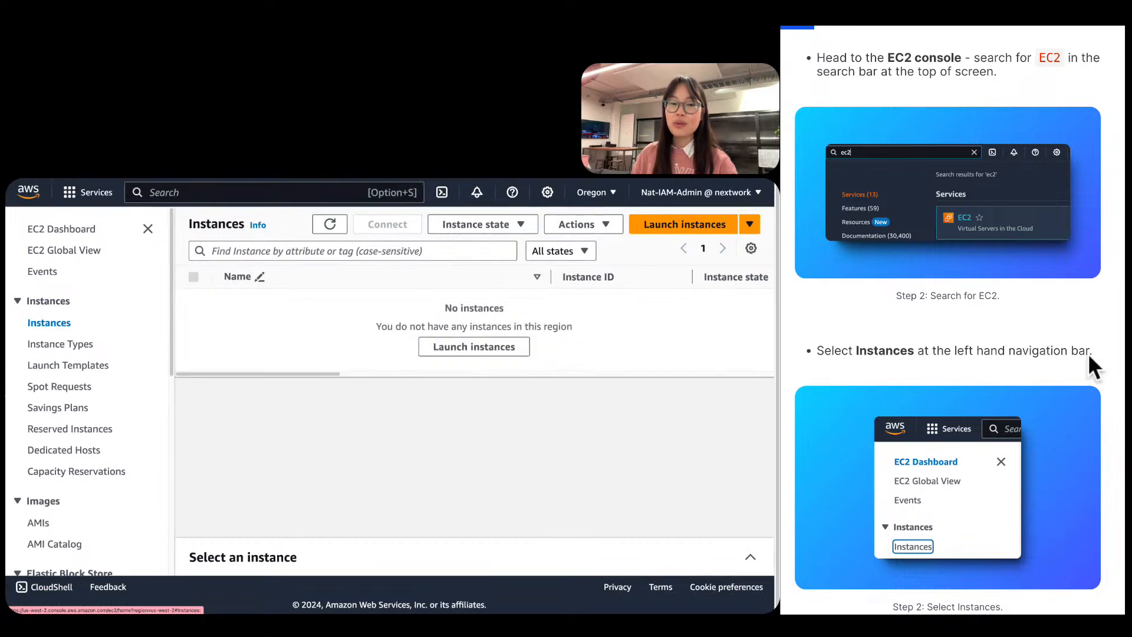
Start launching a new EC2 instance and name it NextWork Public Server, as given in the guide.
{"action": "scroll", "coordinate": [1013, 331], "scroll_direction": "down", "scroll_amount": 5}
{"action": "scroll", "coordinate": [1013, 339], "scroll_direction": "down", "scroll_amount": 3}
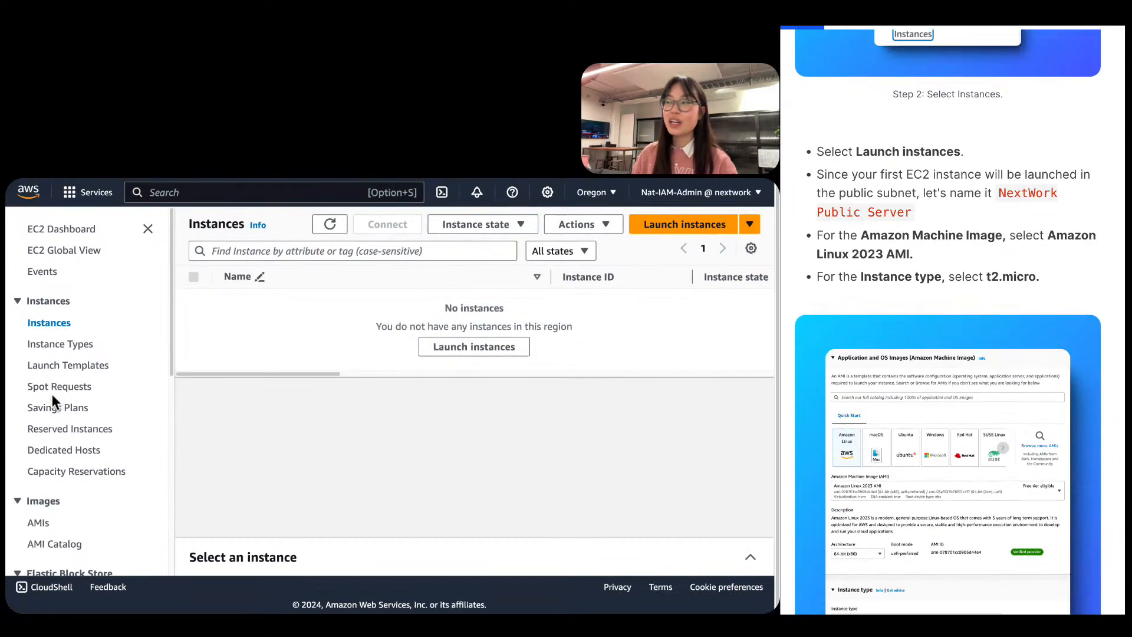
{"action": "left_click", "coordinate": [681, 222]}
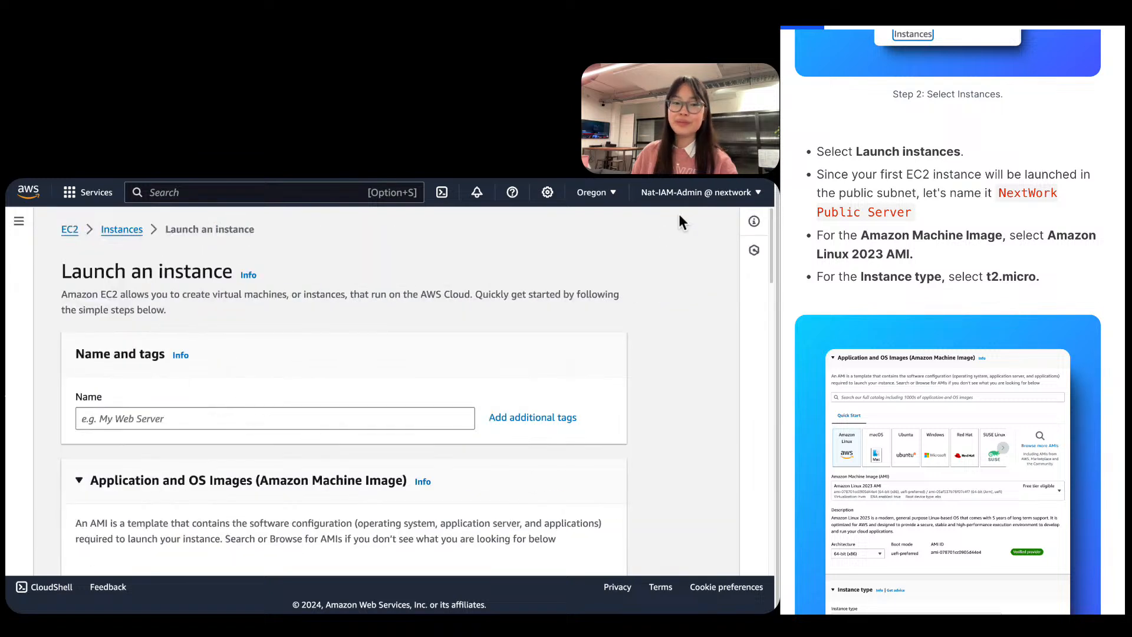
{"action": "left_click_drag", "start_coordinate": [1029, 204], "coordinate": [1002, 195]}
{"action": "key", "text": "super+c"}
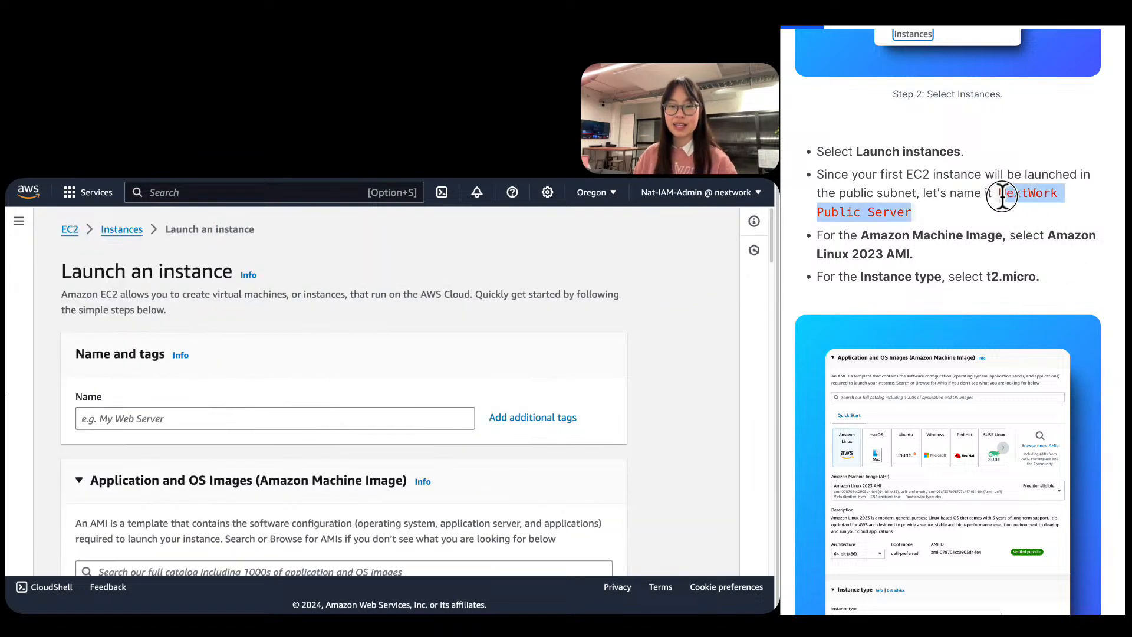
{"action": "left_click", "coordinate": [203, 423]}
{"action": "key", "text": "super+v"}
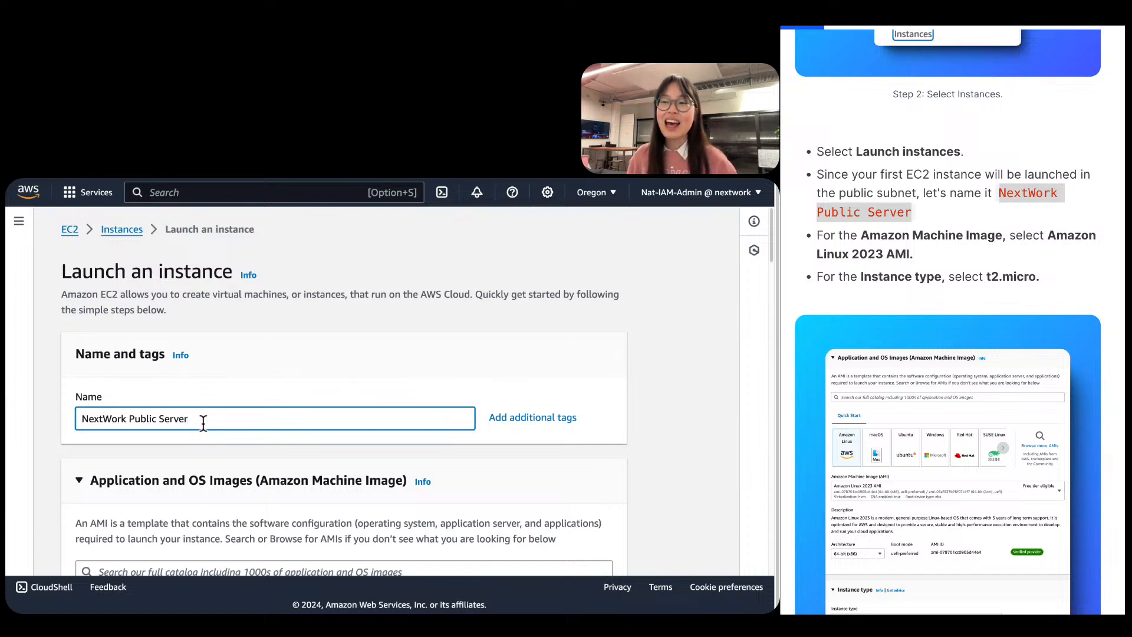
{"action": "left_click", "coordinate": [218, 396]}
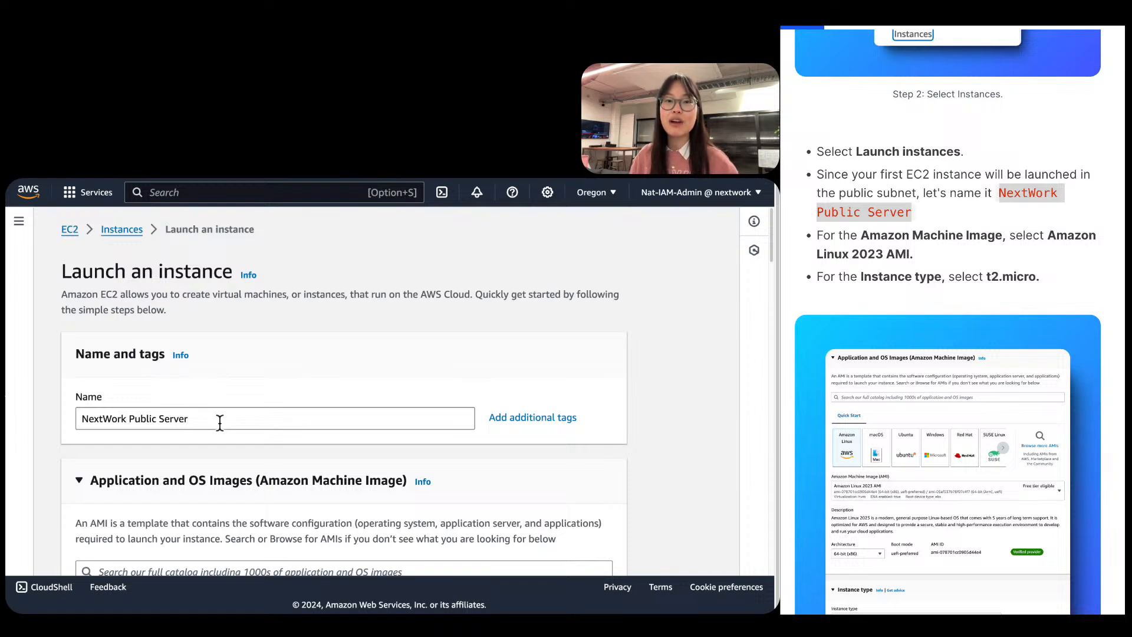
{"action": "left_click", "coordinate": [219, 422]}
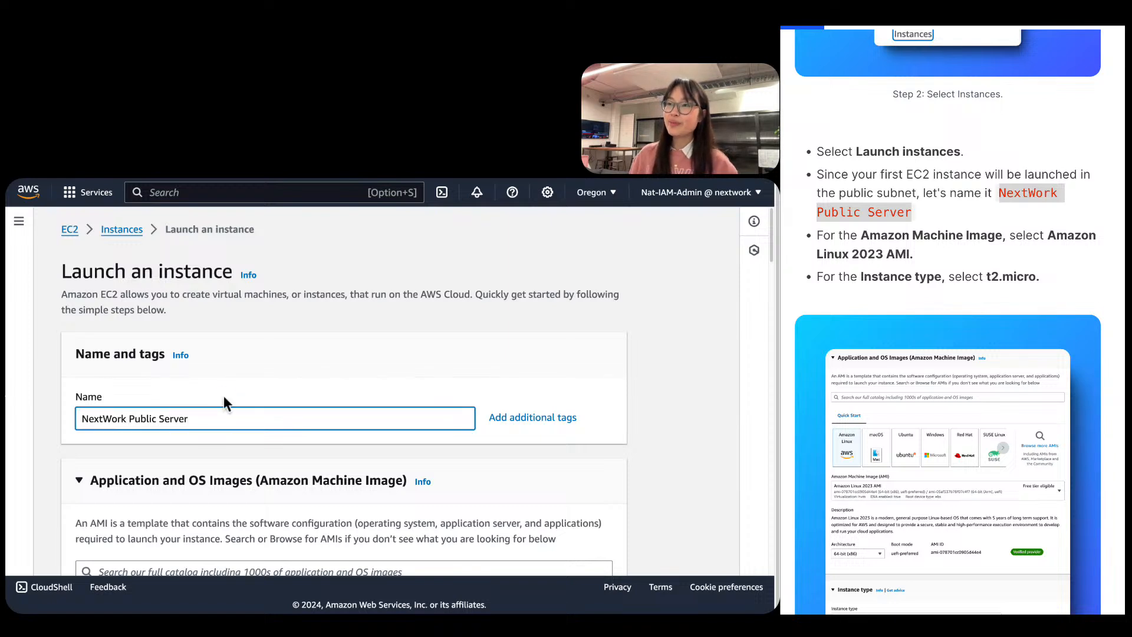
{"action": "left_click", "coordinate": [197, 439]}
Check the Amazon Machine Image choices against the guide, keeping Amazon Linux 2023 AMI as the image.
{"action": "scroll", "coordinate": [197, 439], "scroll_direction": "down", "scroll_amount": 1}
{"action": "scroll", "coordinate": [204, 415], "scroll_direction": "down", "scroll_amount": 3}
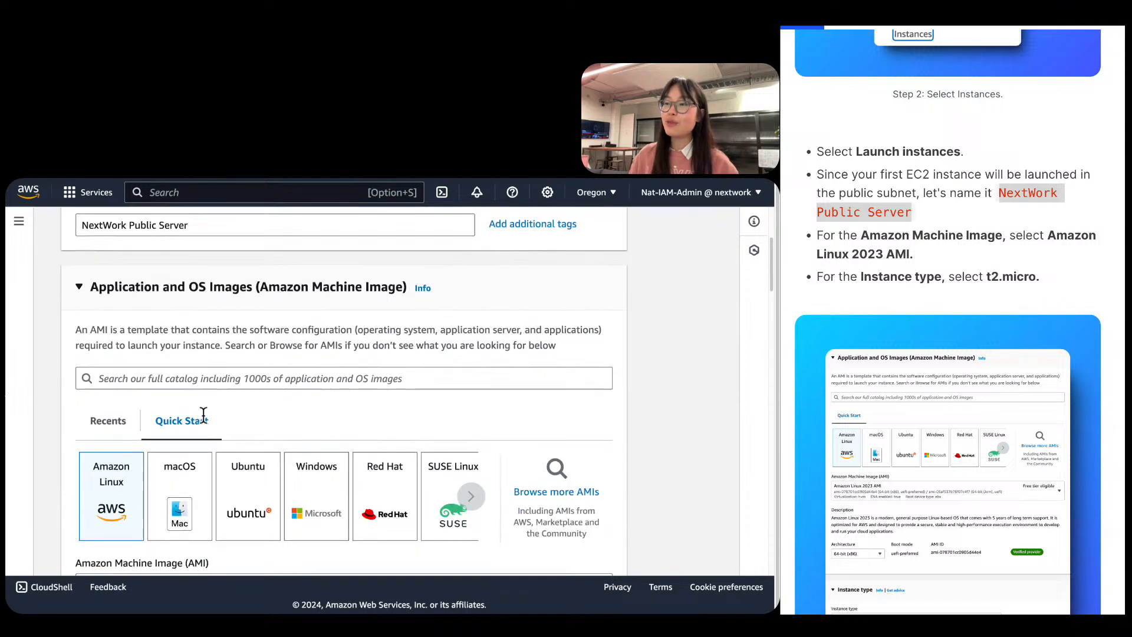
{"action": "scroll", "coordinate": [327, 299], "scroll_direction": "down", "scroll_amount": 1}
{"action": "scroll", "coordinate": [328, 304], "scroll_direction": "down", "scroll_amount": 3}
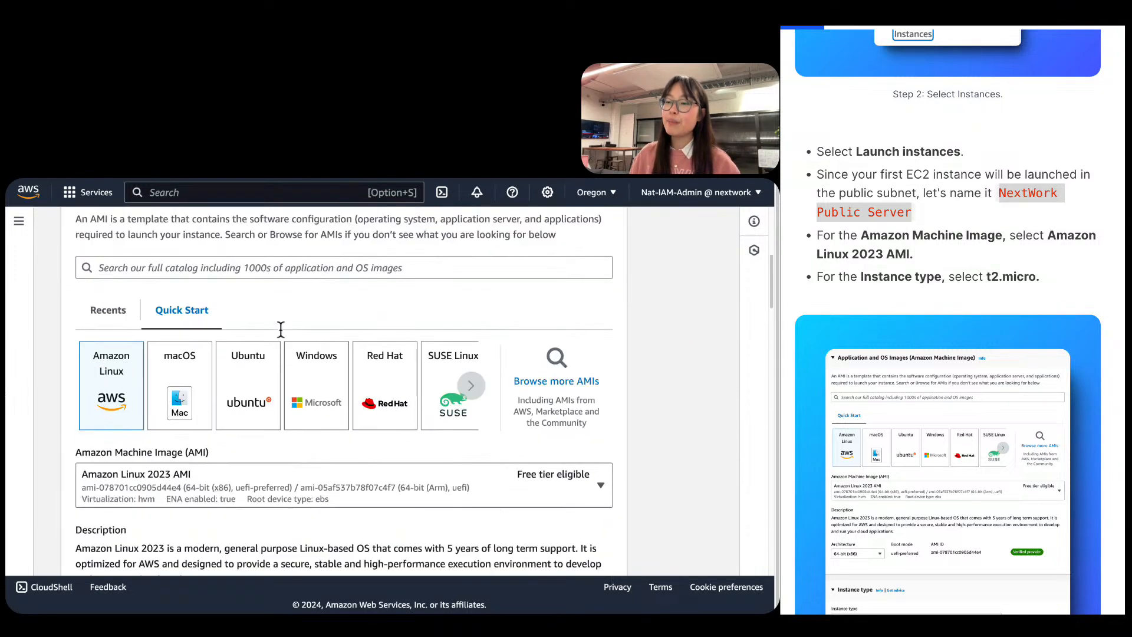
{"action": "left_click", "coordinate": [594, 445]}
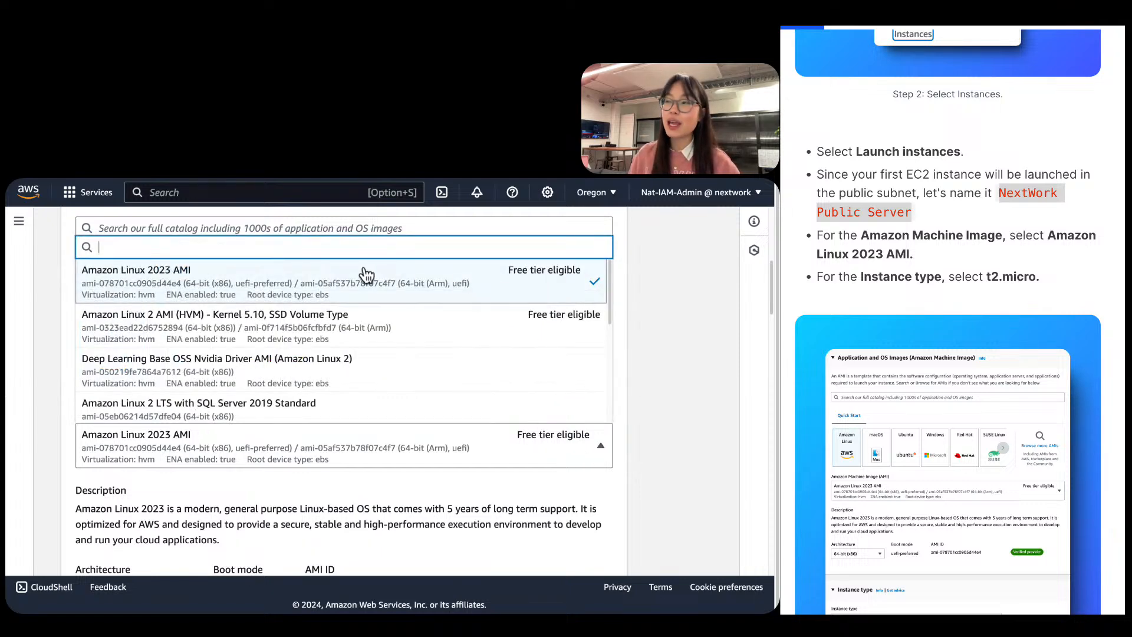
{"action": "left_click", "coordinate": [682, 293]}
Check the instance type choices against the guide, keeping t2.micro as the type.
{"action": "scroll", "coordinate": [435, 470], "scroll_direction": "down", "scroll_amount": 6}
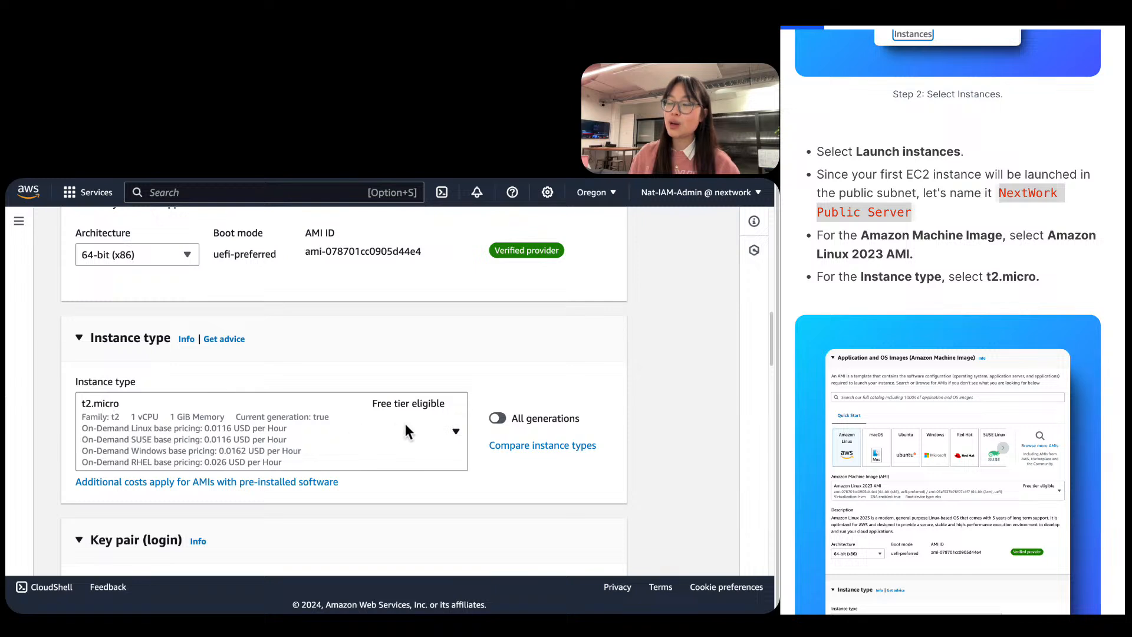
{"action": "left_click", "coordinate": [371, 412]}
{"action": "scroll", "coordinate": [331, 341], "scroll_direction": "down", "scroll_amount": 1}
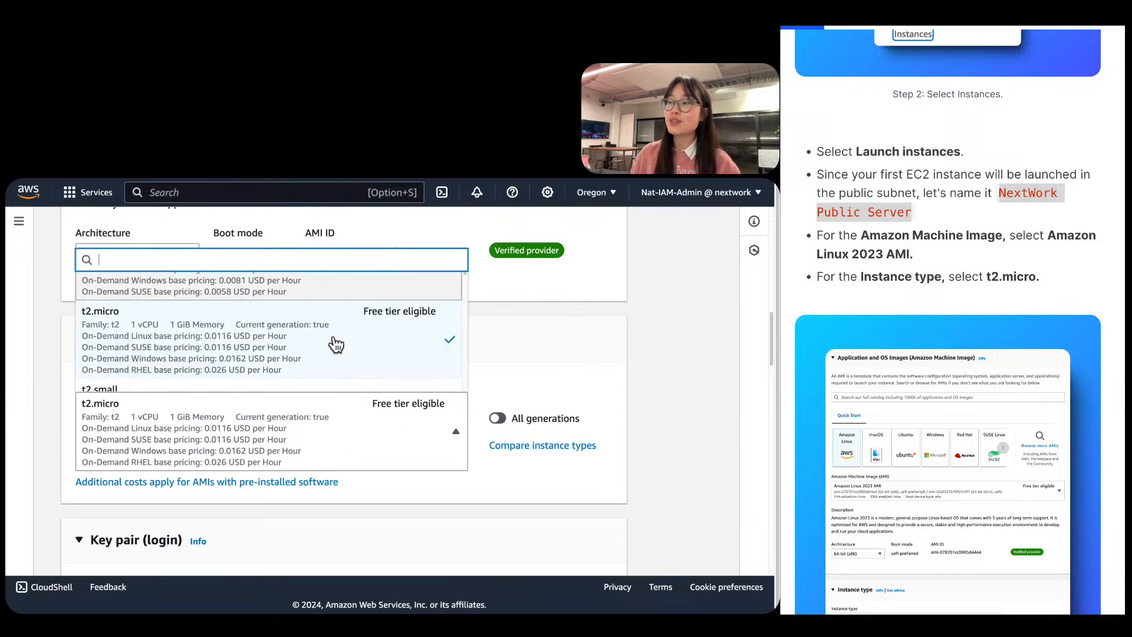
{"action": "scroll", "coordinate": [331, 341], "scroll_direction": "up", "scroll_amount": 1}
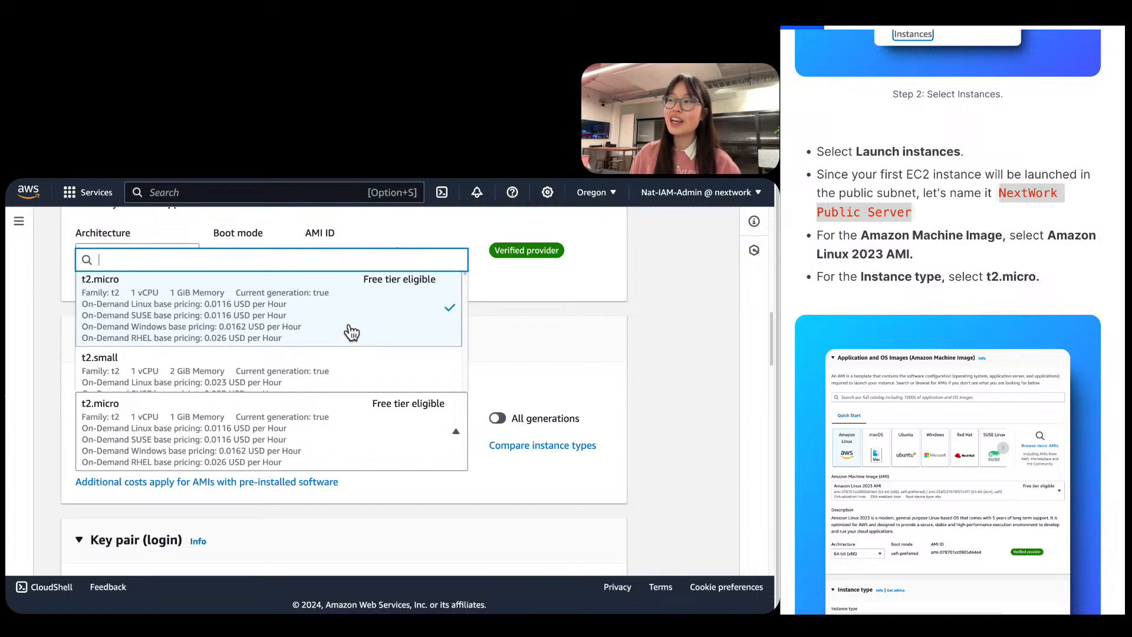
{"action": "scroll", "coordinate": [382, 352], "scroll_direction": "up", "scroll_amount": 1}
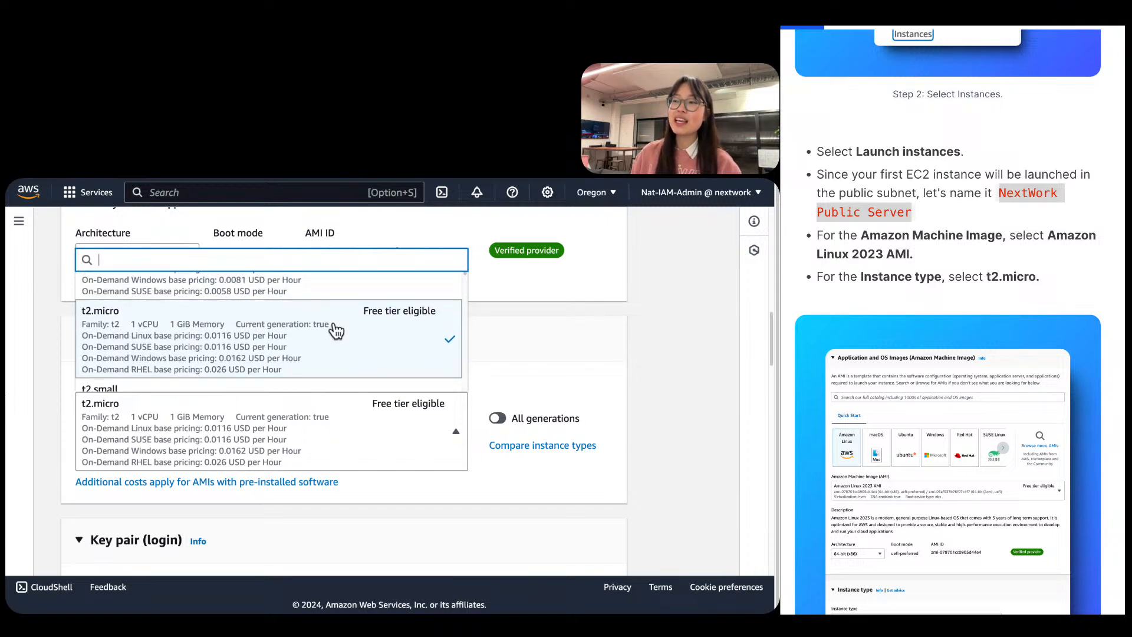
{"action": "left_click", "coordinate": [589, 324]}
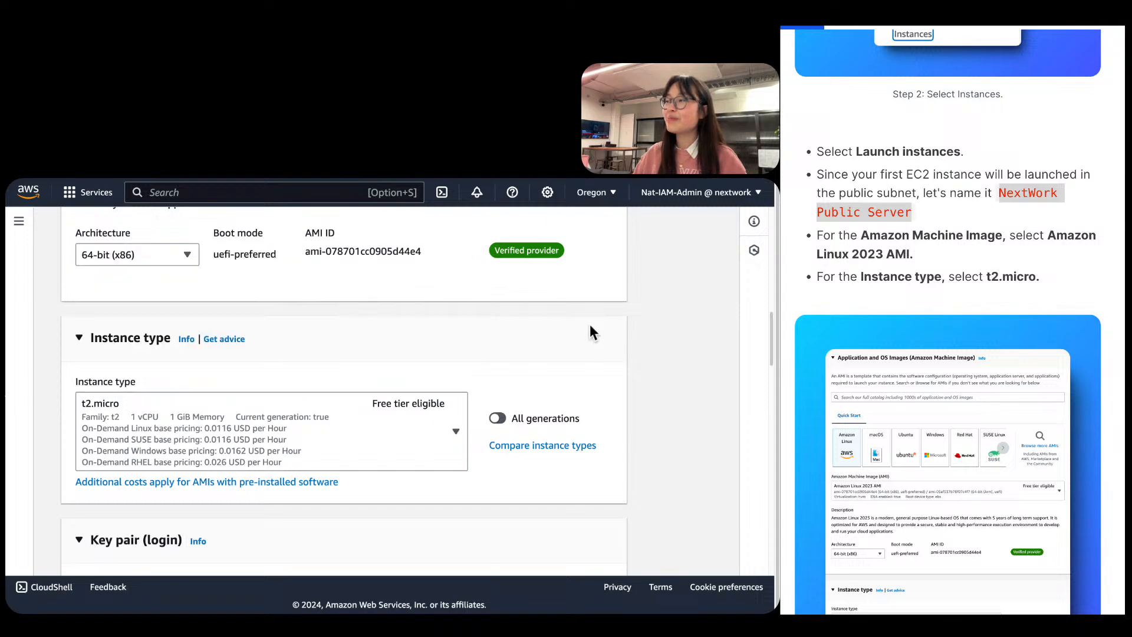
Read the guide's explanations of AMIs, Free tier eligibility and instance types alongside the matching launch settings.
{"action": "scroll", "coordinate": [307, 394], "scroll_direction": "down", "scroll_amount": 1}
{"action": "scroll", "coordinate": [306, 393], "scroll_direction": "down", "scroll_amount": 3}
{"action": "scroll", "coordinate": [993, 295], "scroll_direction": "down", "scroll_amount": 10}
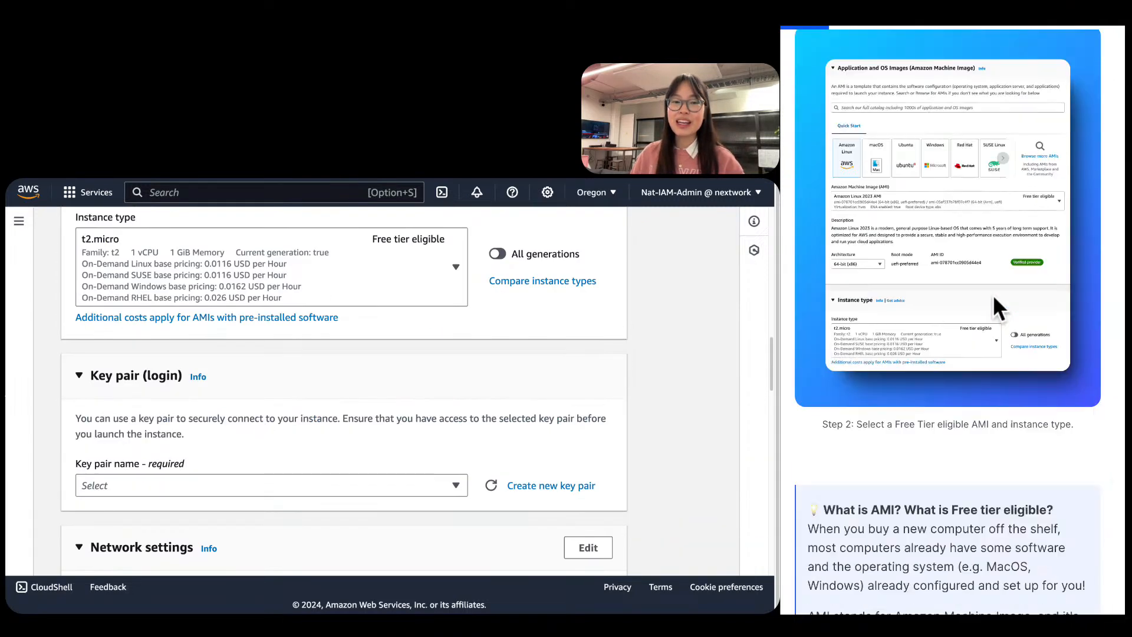
{"action": "scroll", "coordinate": [993, 295], "scroll_direction": "down", "scroll_amount": 2}
{"action": "scroll", "coordinate": [188, 405], "scroll_direction": "up", "scroll_amount": 6}
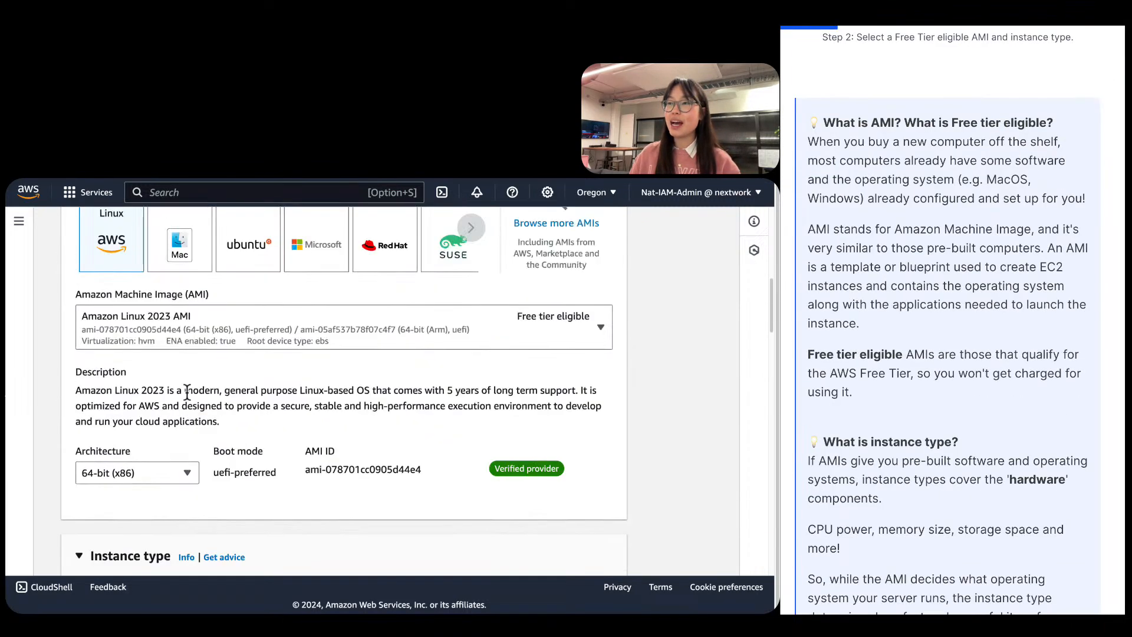
{"action": "scroll", "coordinate": [352, 383], "scroll_direction": "down", "scroll_amount": 3}
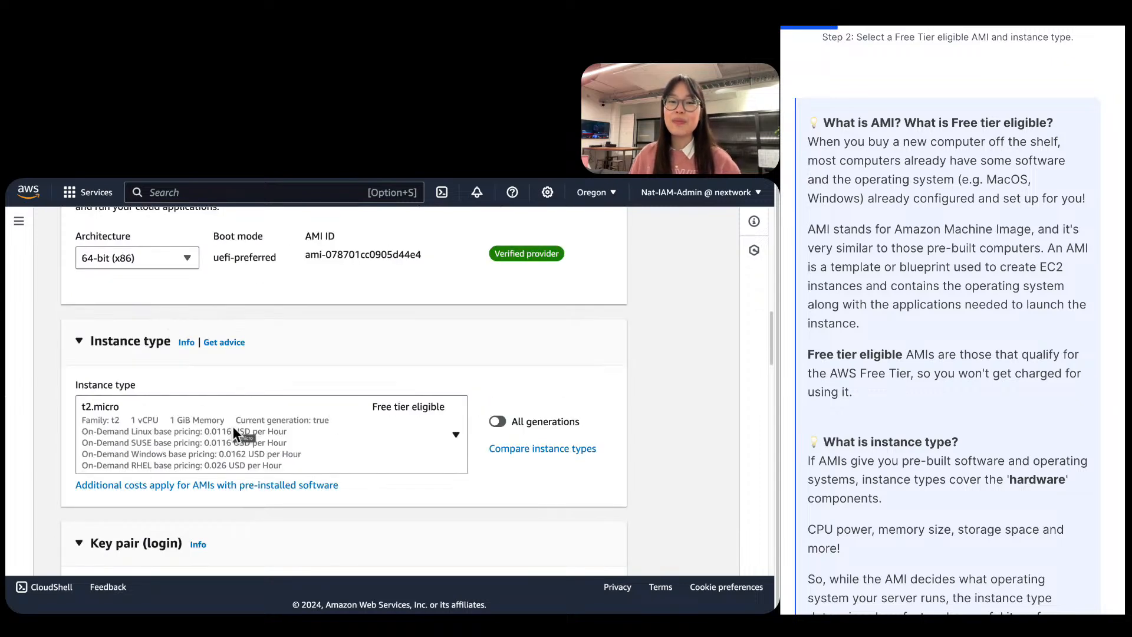
Compare the selected Amazon Linux image and t2.micro instance type with the guide's descriptions of operating system and hardware choices.
{"action": "scroll", "coordinate": [233, 426], "scroll_direction": "up", "scroll_amount": 4}
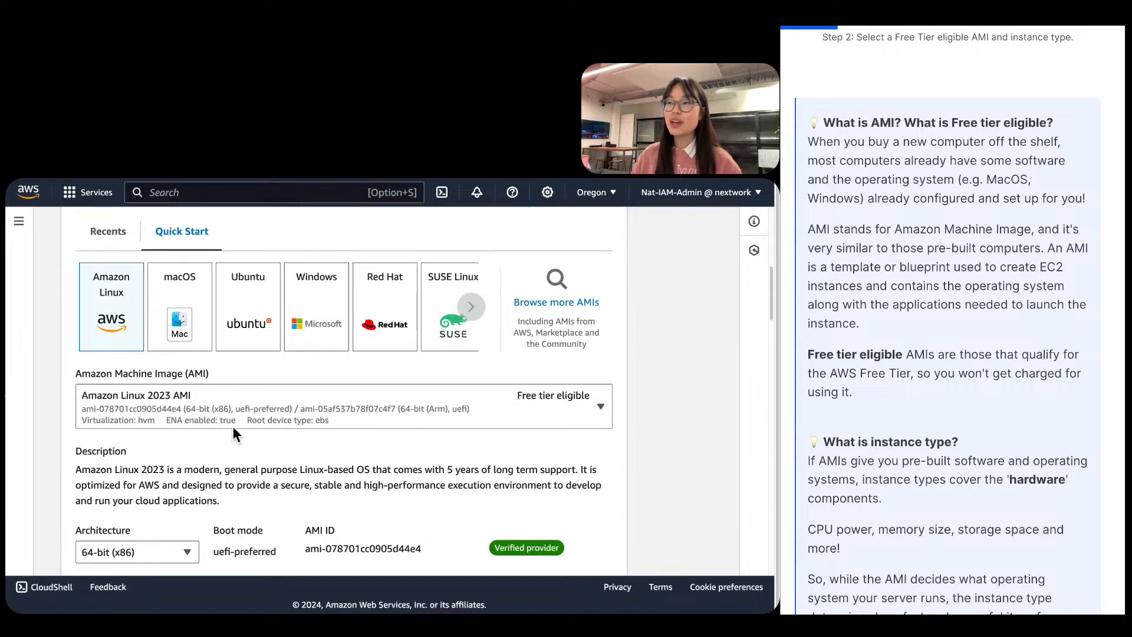
{"action": "scroll", "coordinate": [233, 426], "scroll_direction": "down", "scroll_amount": 3}
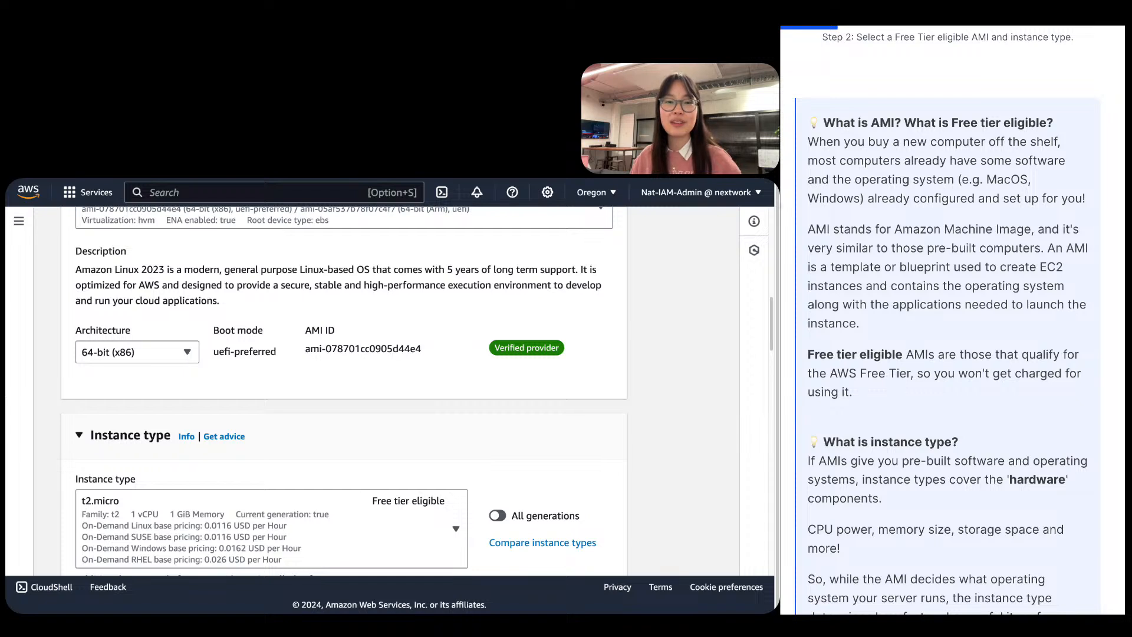
{"action": "triple_click", "coordinate": [819, 190]}
{"action": "left_click", "coordinate": [889, 180]}
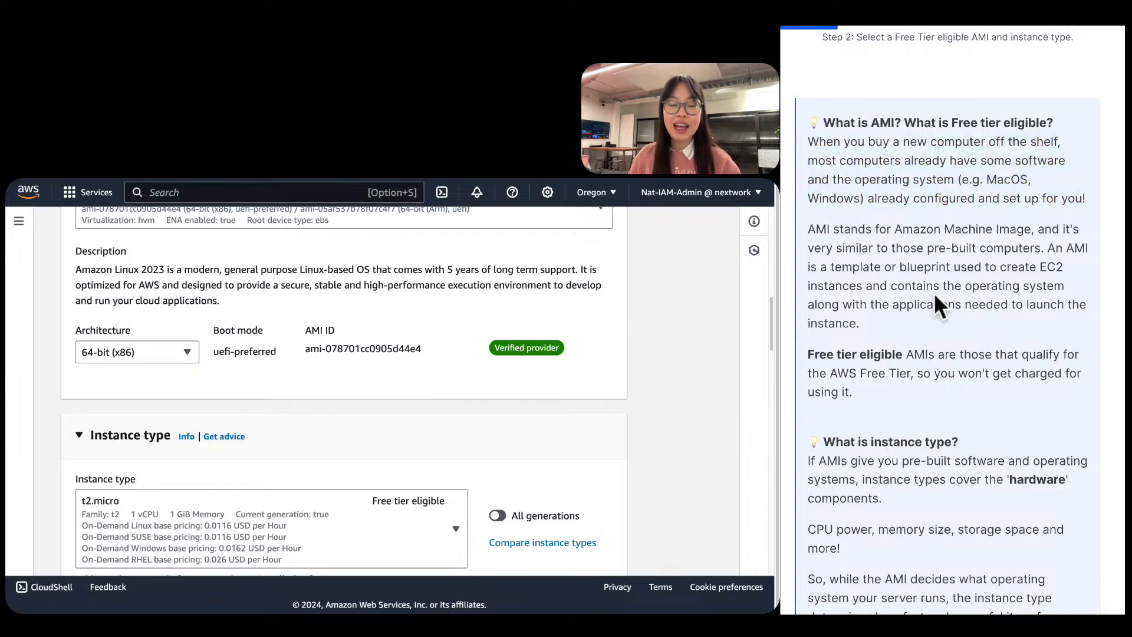
{"action": "scroll", "coordinate": [211, 450], "scroll_direction": "up", "scroll_amount": 3}
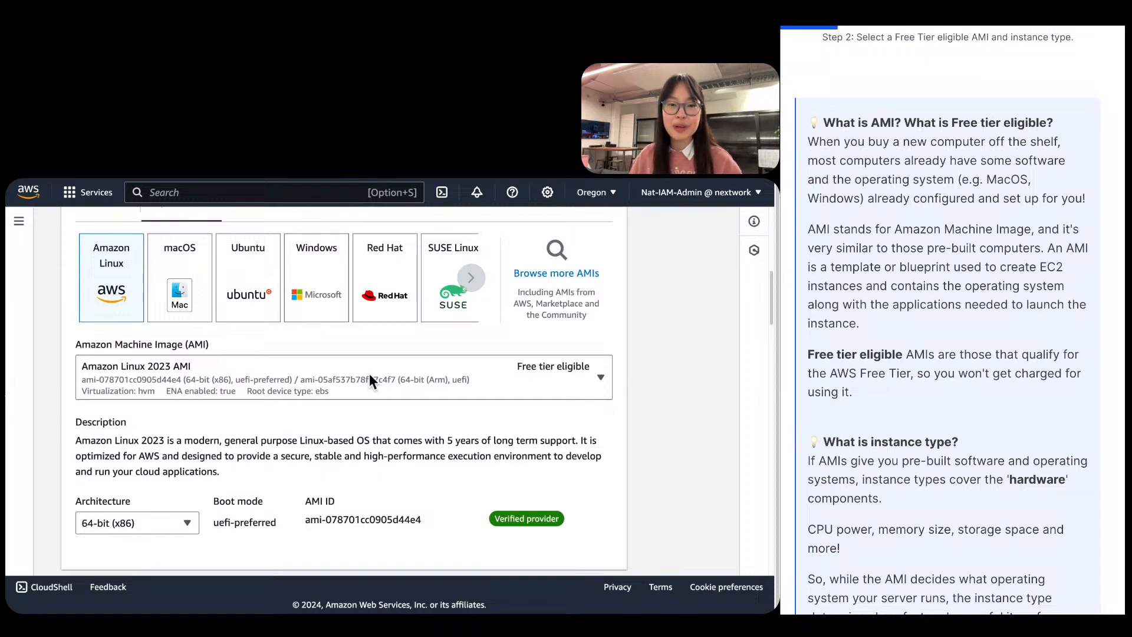
{"action": "scroll", "coordinate": [371, 380], "scroll_direction": "up", "scroll_amount": 1}
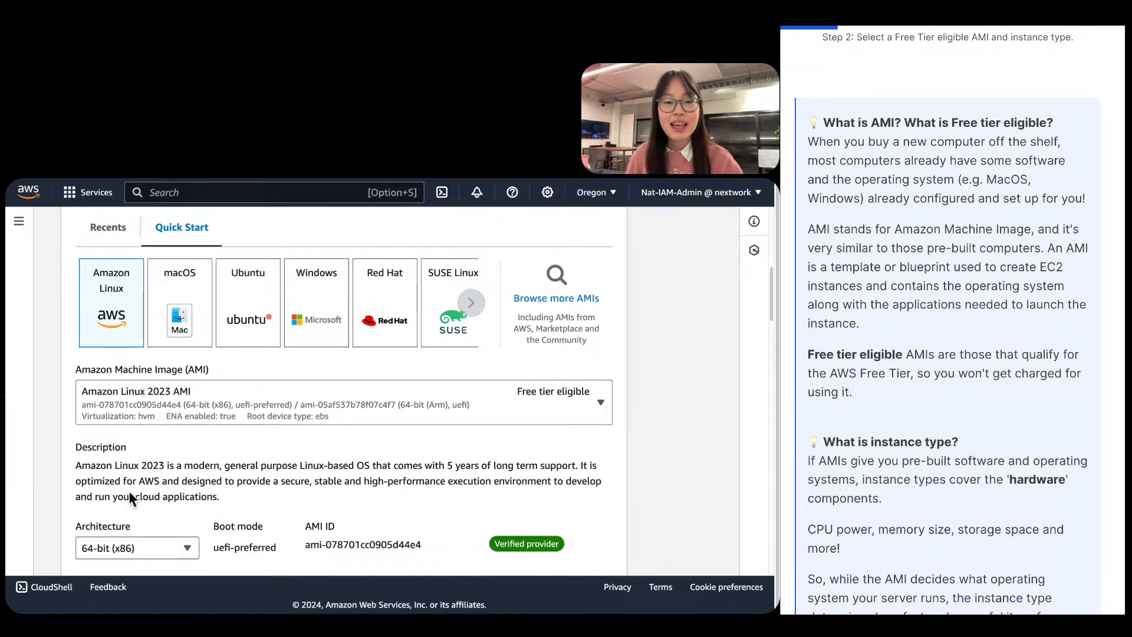
{"action": "scroll", "coordinate": [328, 483], "scroll_direction": "down", "scroll_amount": 5}
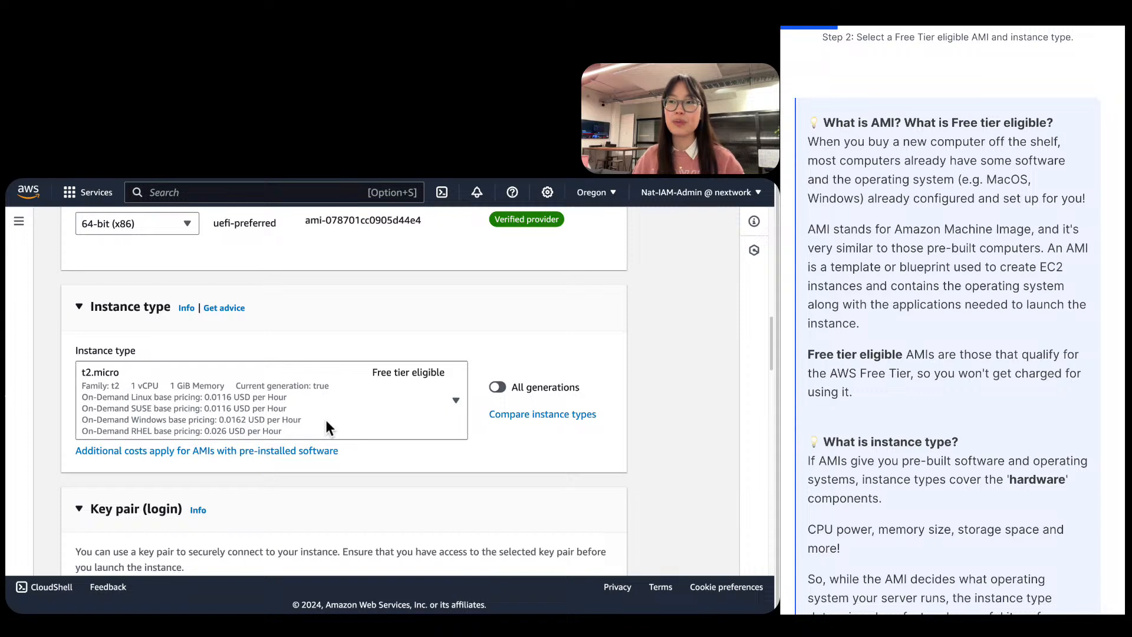
{"action": "scroll", "coordinate": [326, 421], "scroll_direction": "up", "scroll_amount": 2}
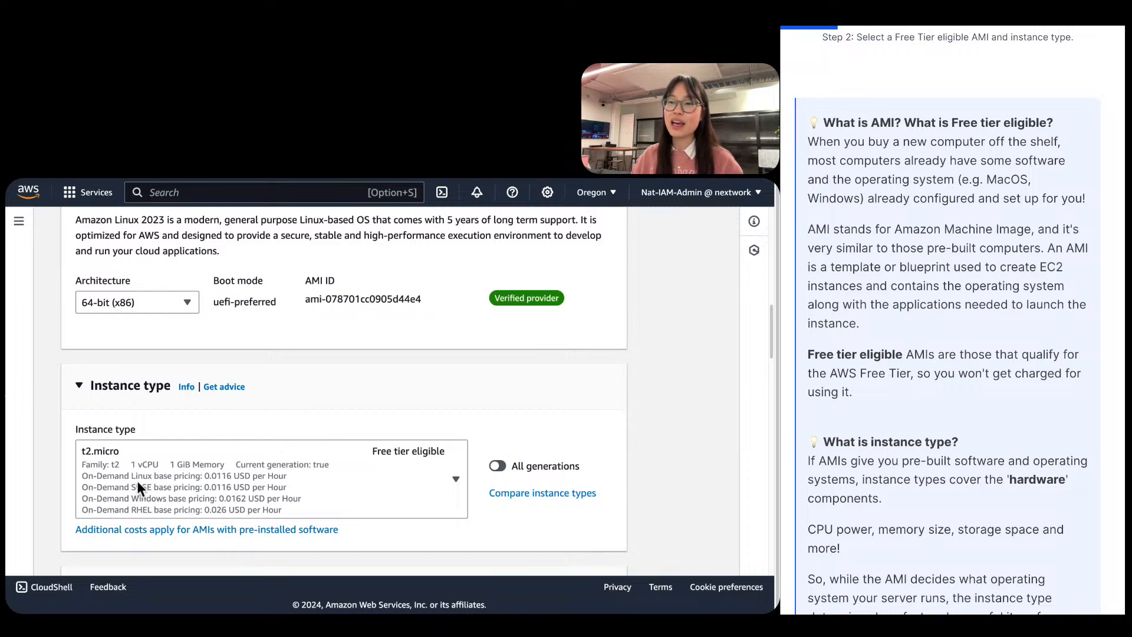
Read the guide's sections on key pairs and directly accessing a virtual machine, through to its key pair settings.
{"action": "scroll", "coordinate": [1070, 375], "scroll_direction": "down", "scroll_amount": 3}
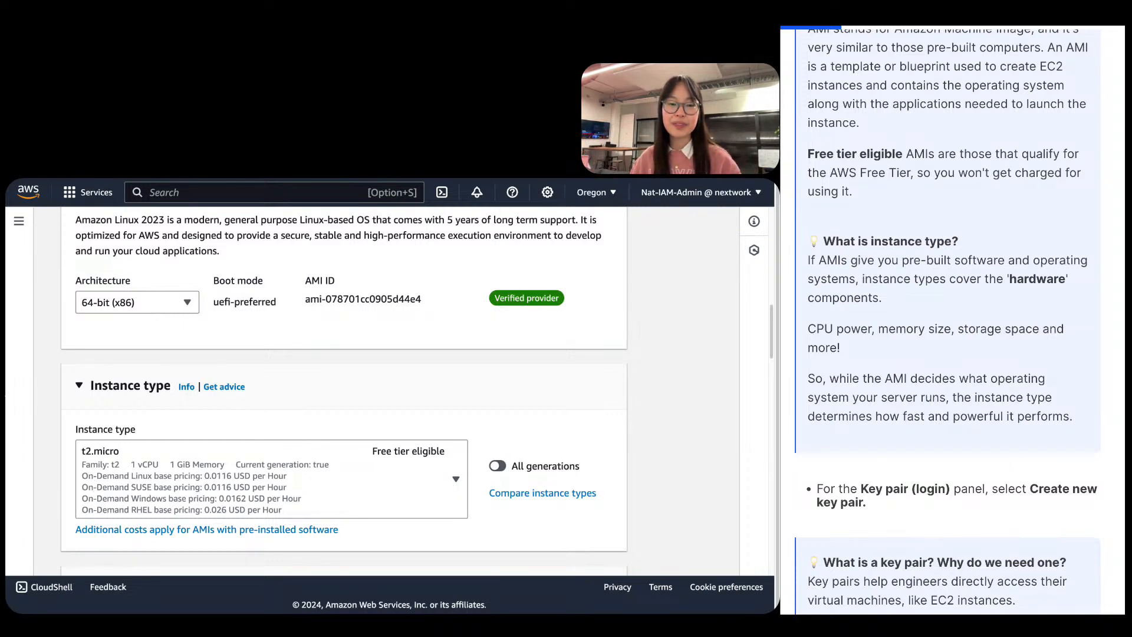
{"action": "scroll", "coordinate": [816, 448], "scroll_direction": "down", "scroll_amount": 7}
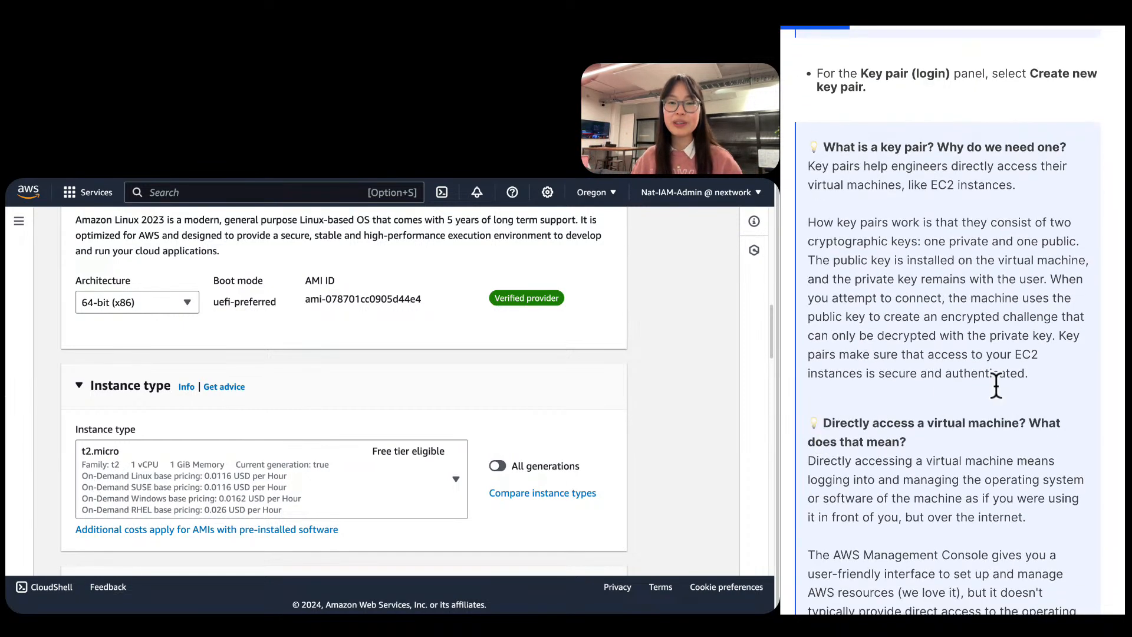
{"action": "scroll", "coordinate": [268, 405], "scroll_direction": "down", "scroll_amount": 1}
{"action": "scroll", "coordinate": [271, 404], "scroll_direction": "down", "scroll_amount": 5}
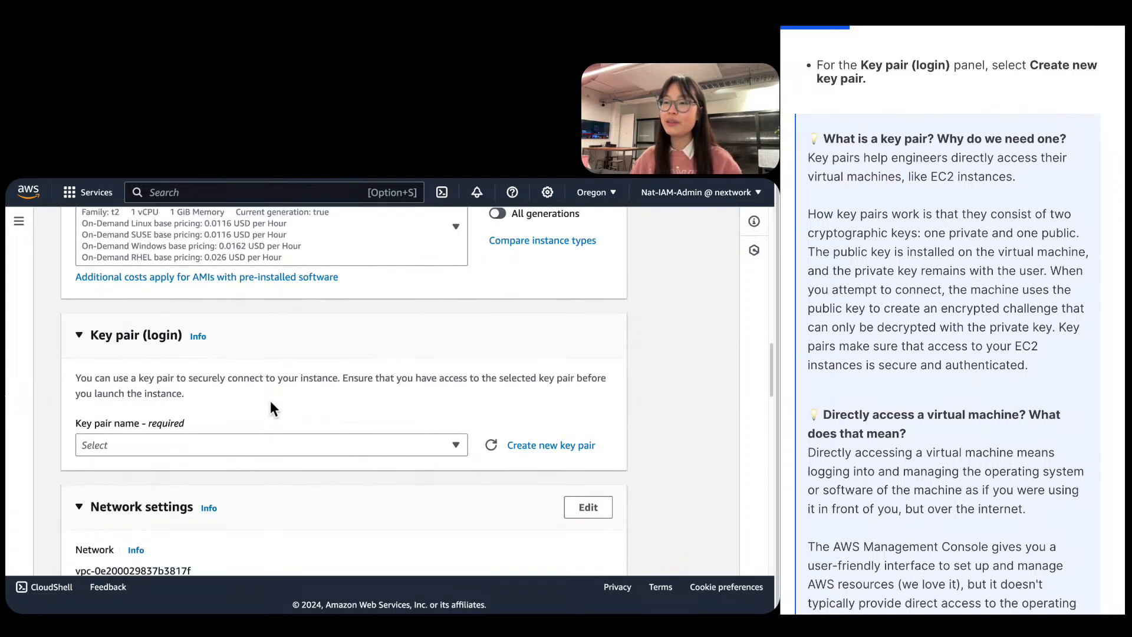
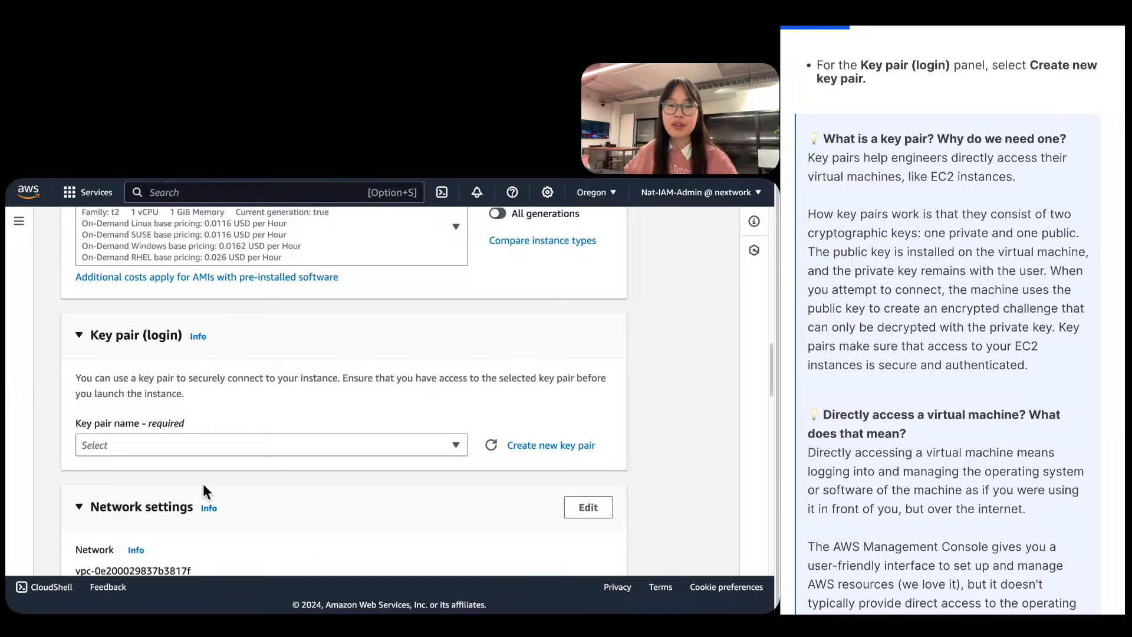
{"action": "scroll", "coordinate": [963, 319], "scroll_direction": "down", "scroll_amount": 5}
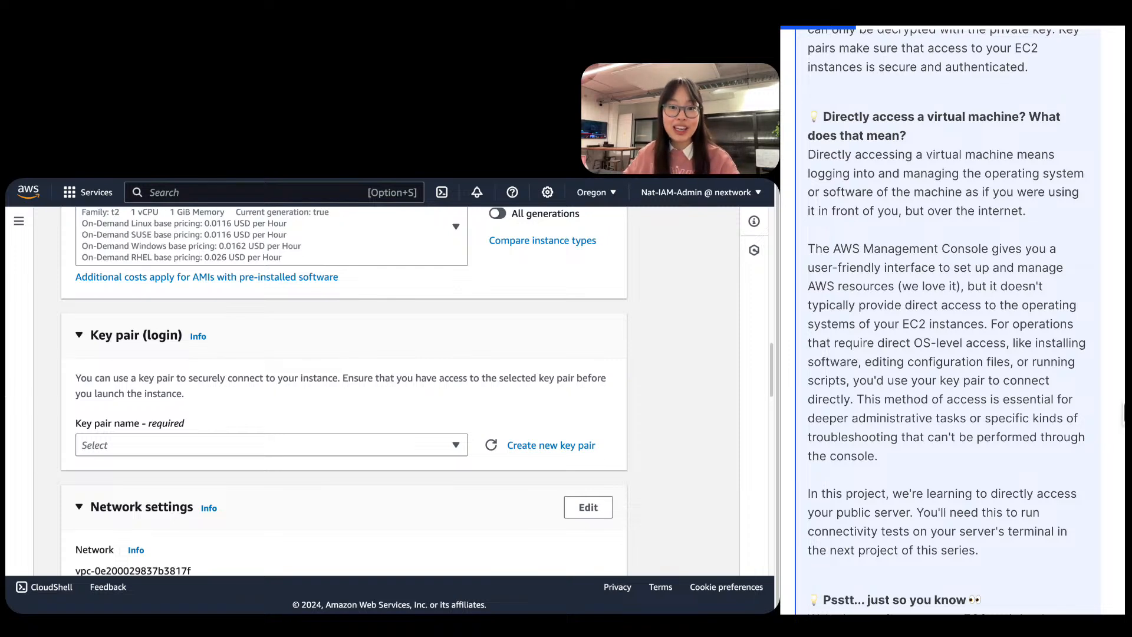
{"action": "triple_click", "coordinate": [871, 292]}
{"action": "left_click", "coordinate": [846, 289]}
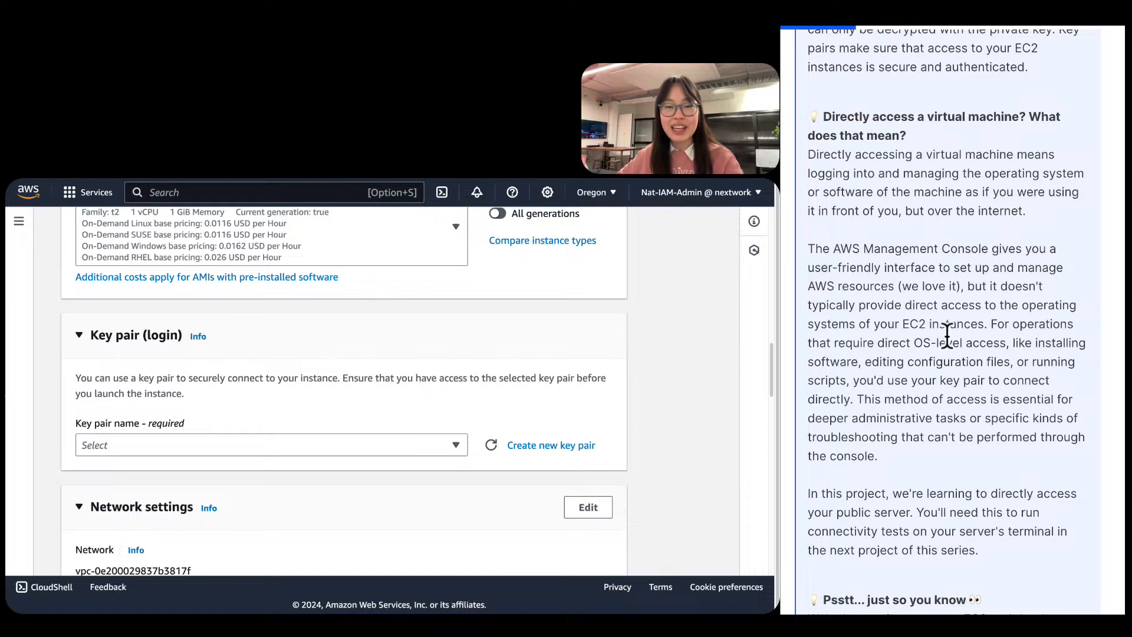
{"action": "scroll", "coordinate": [947, 343], "scroll_direction": "down", "scroll_amount": 1}
{"action": "scroll", "coordinate": [946, 343], "scroll_direction": "down", "scroll_amount": 2}
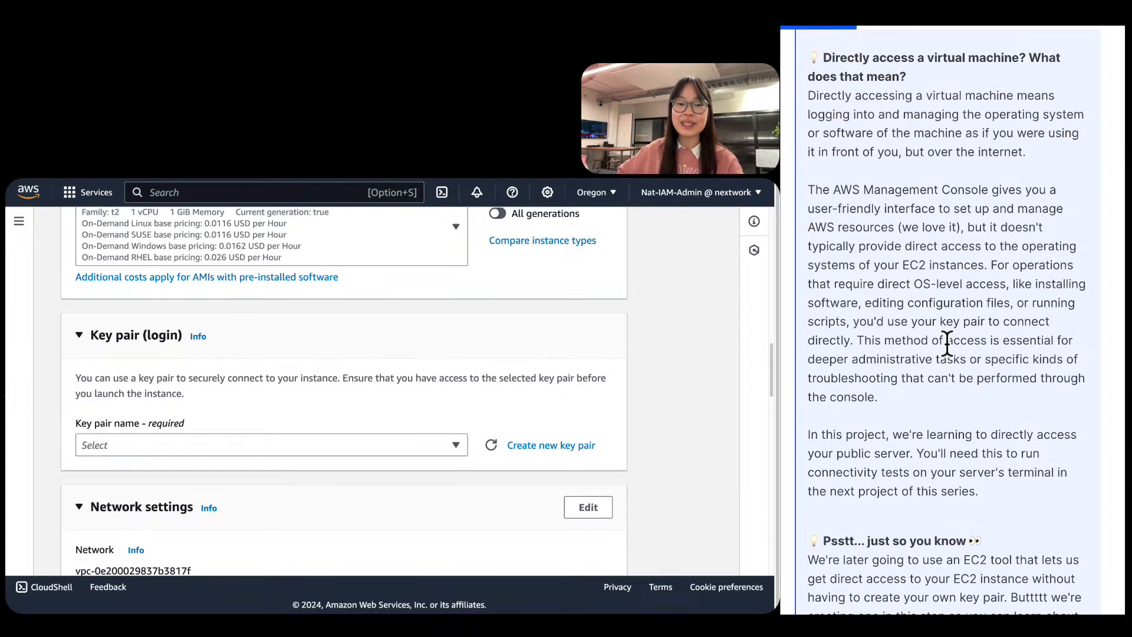
{"action": "scroll", "coordinate": [947, 343], "scroll_direction": "down", "scroll_amount": 1}
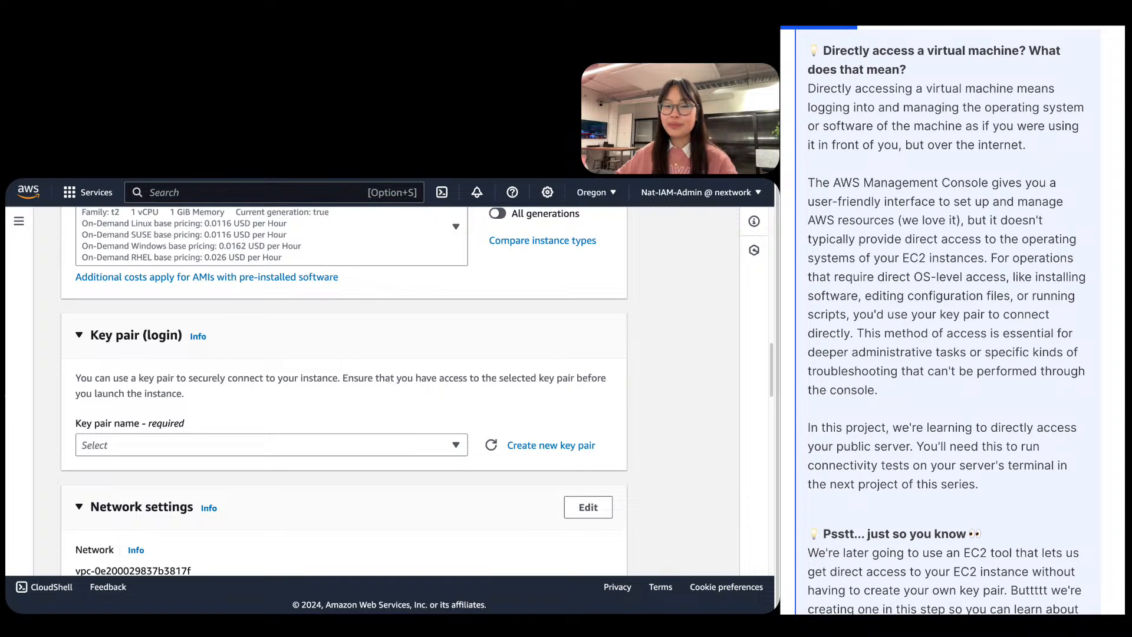
{"action": "scroll", "coordinate": [1031, 222], "scroll_direction": "down", "scroll_amount": 10}
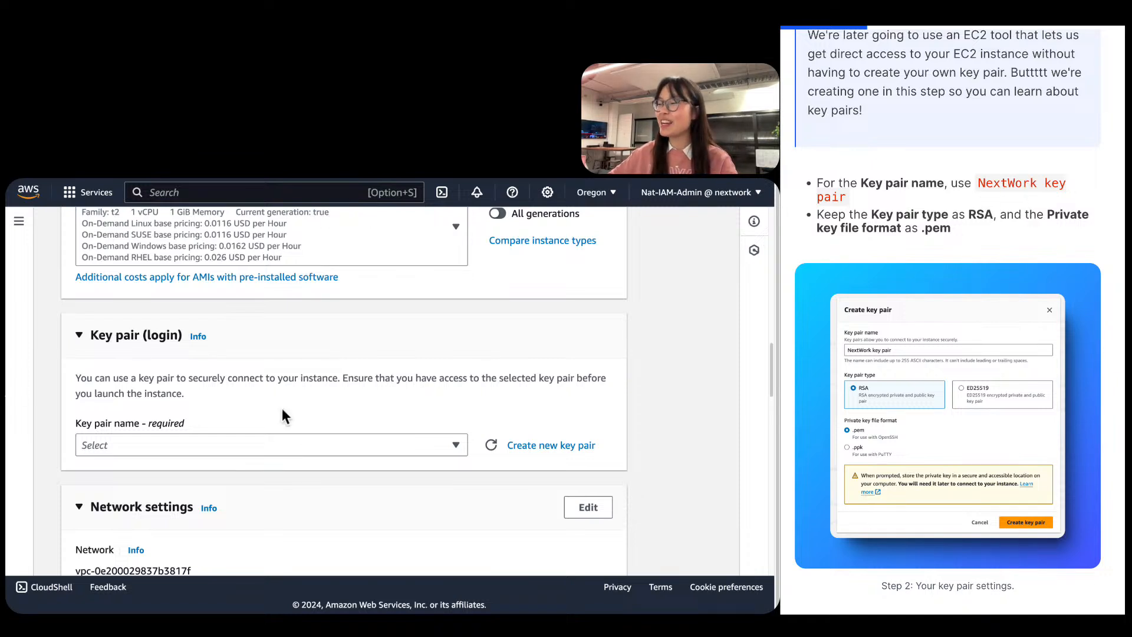
Start a new key pair for the instance login and name it NextWork key pair1, based on the guide's name.
{"action": "left_click", "coordinate": [561, 443]}
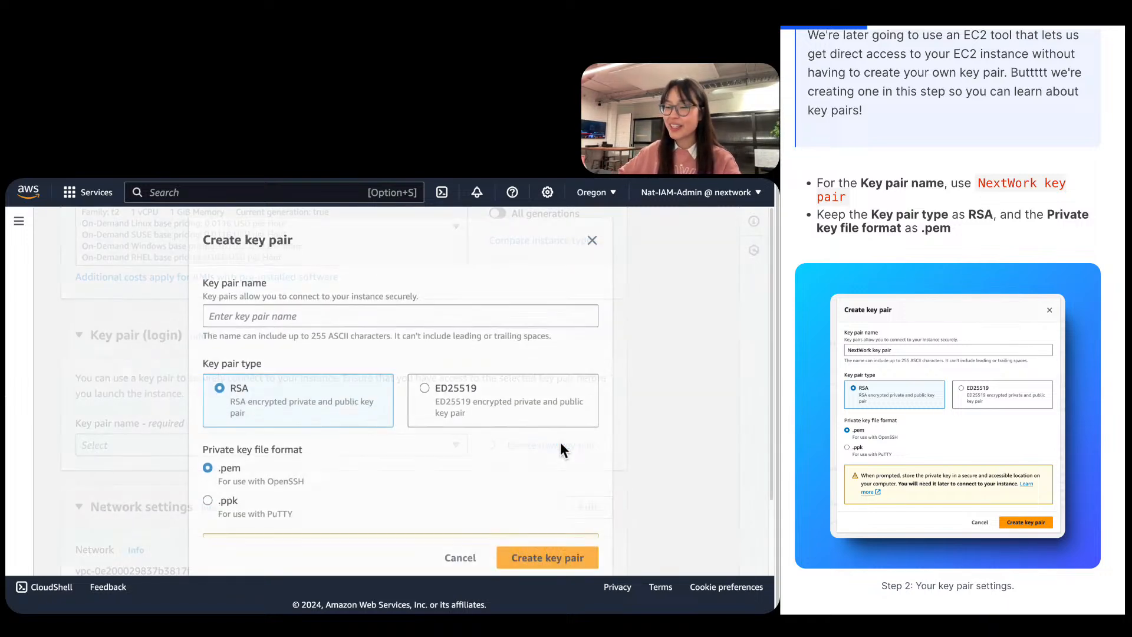
{"action": "left_click", "coordinate": [393, 311]}
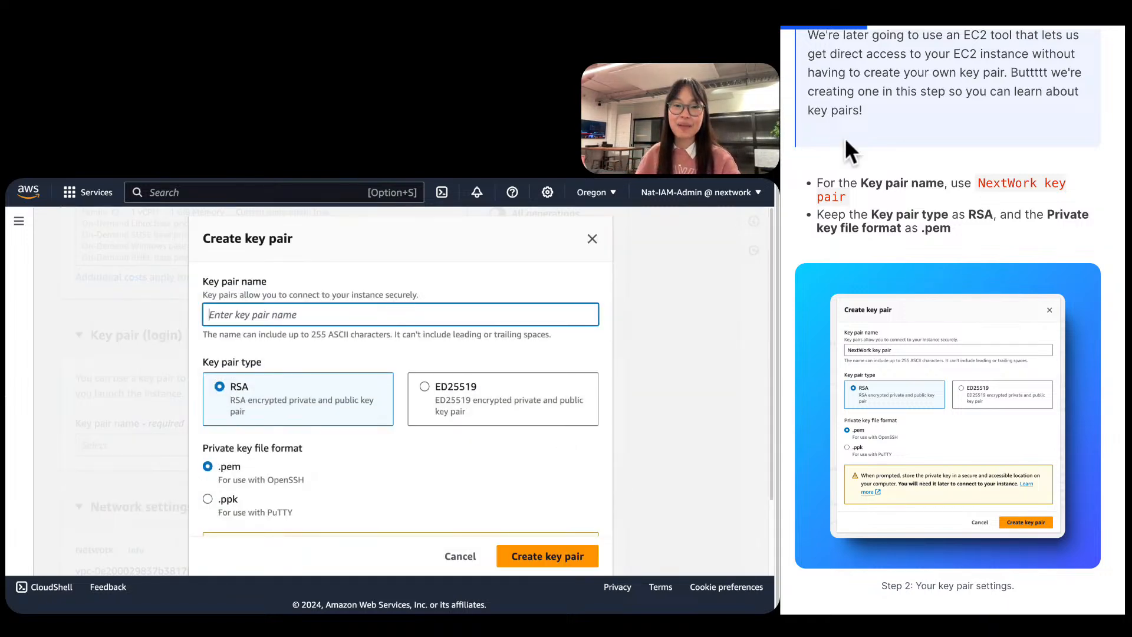
{"action": "left_click", "coordinate": [970, 200]}
{"action": "left_click", "coordinate": [980, 187]}
{"action": "key", "text": "super+c"}
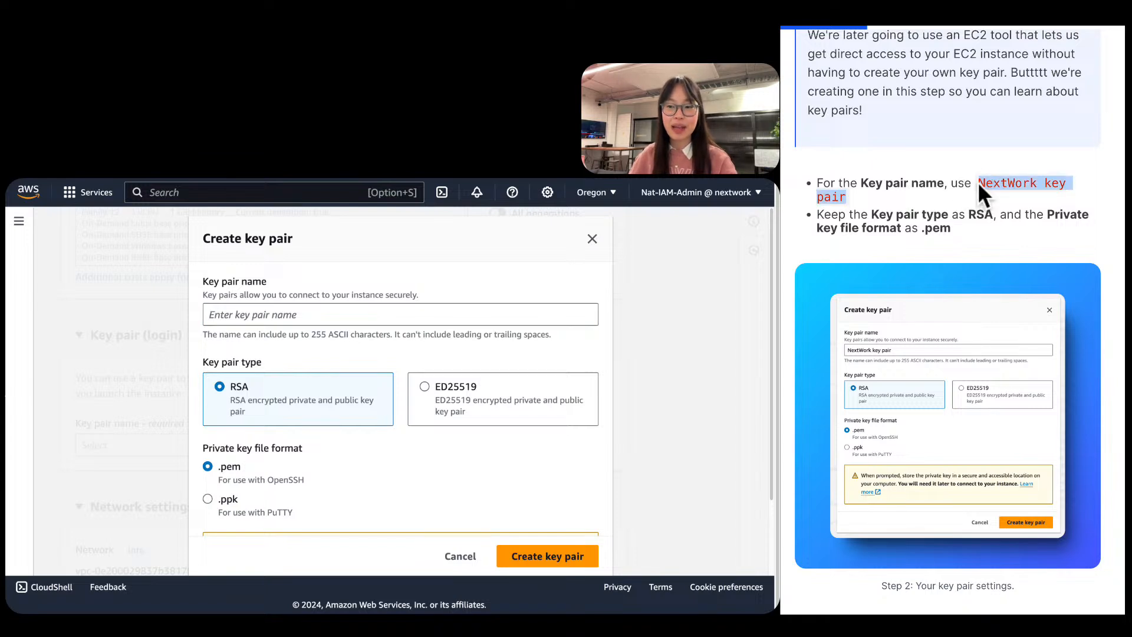
{"action": "left_click", "coordinate": [382, 319]}
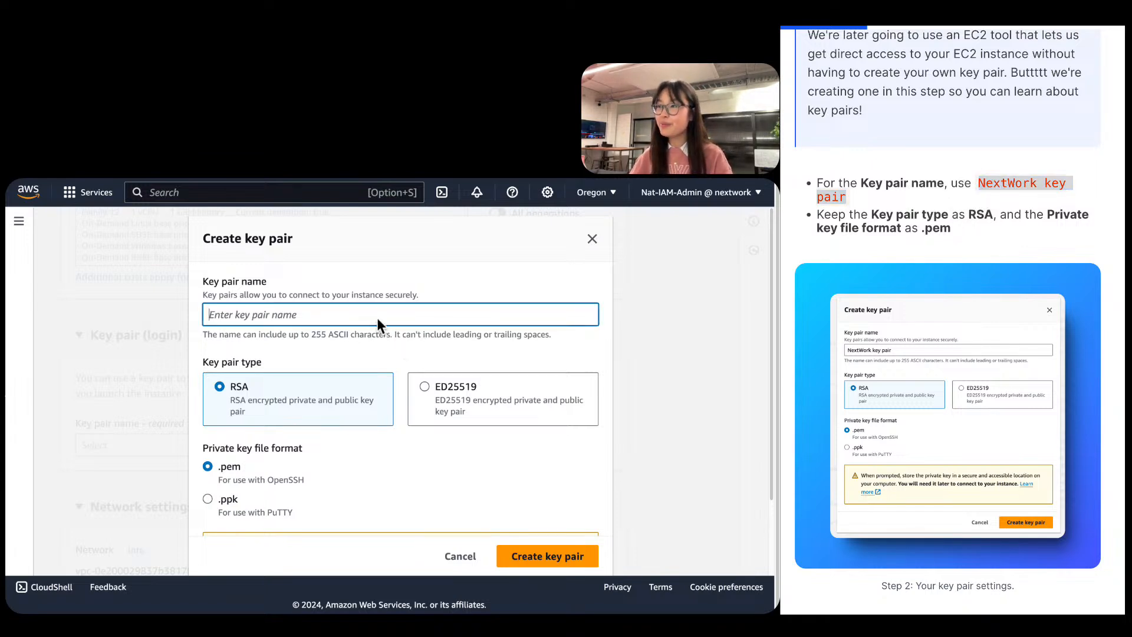
{"action": "key", "text": "super+v"}
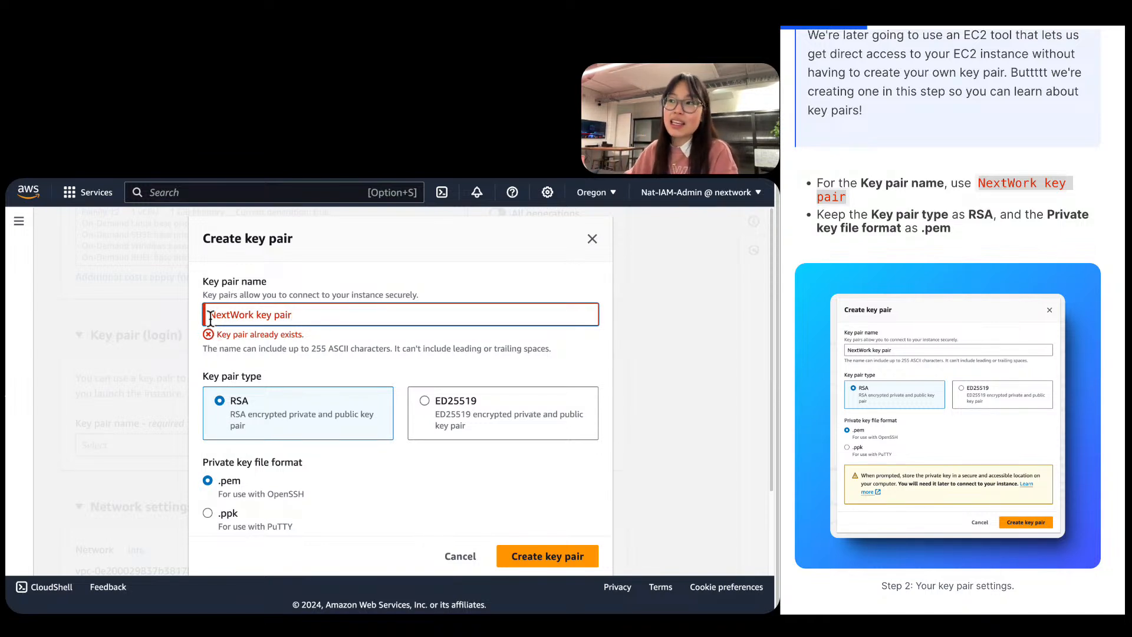
{"action": "type", "text": "1"}
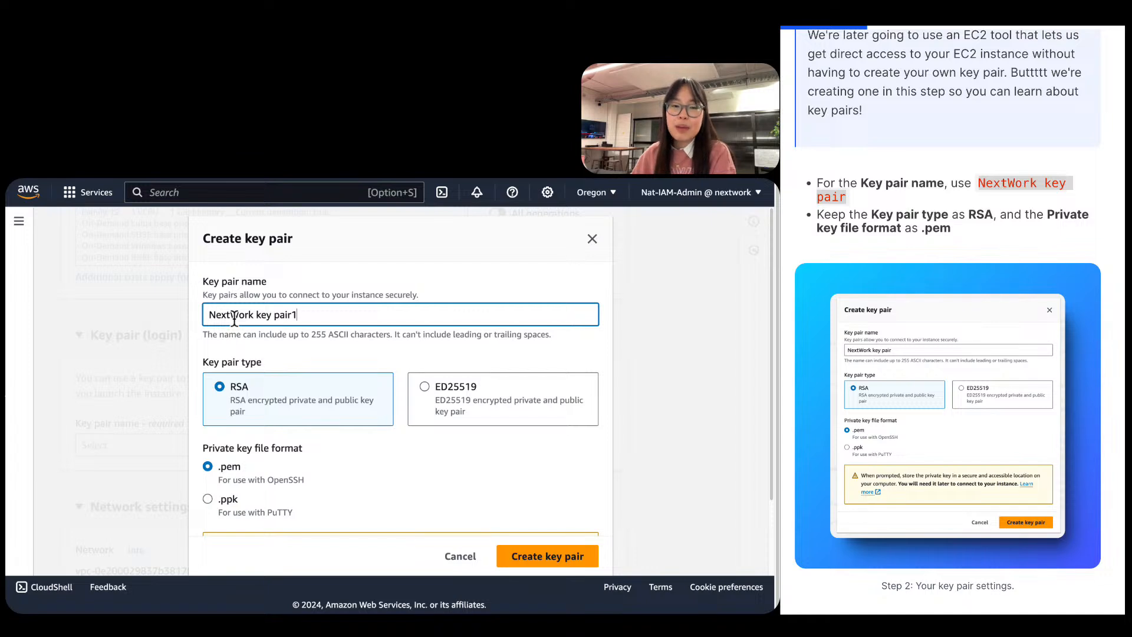
Check the key pair type and private key file format against the guide's explanations, keeping RSA and .pem.
{"action": "scroll", "coordinate": [277, 380], "scroll_direction": "down", "scroll_amount": 1}
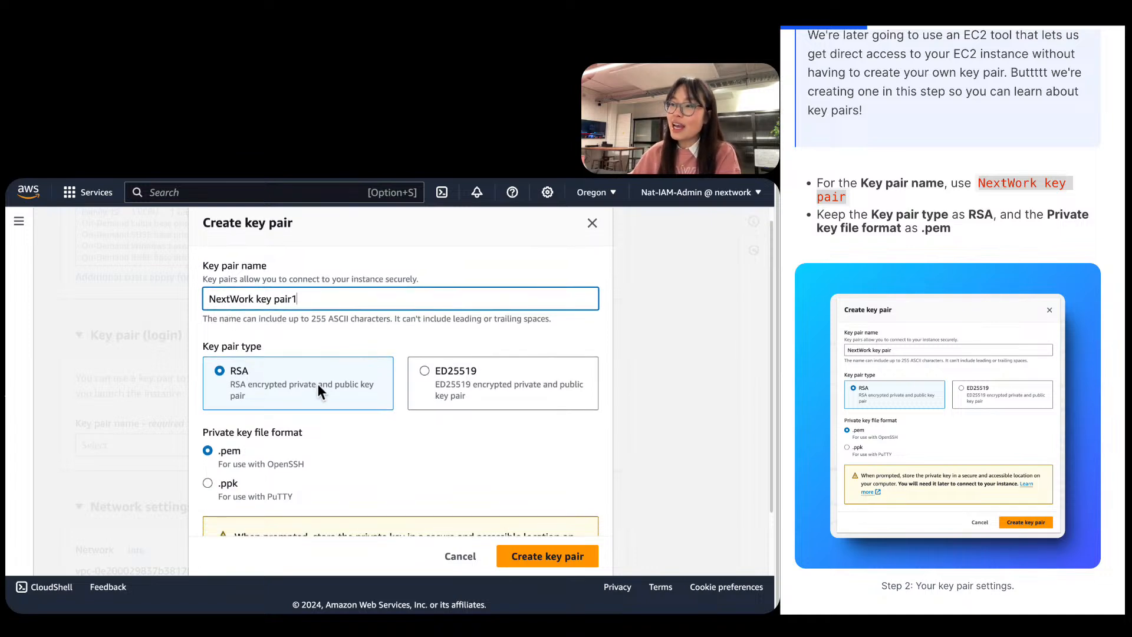
{"action": "scroll", "coordinate": [347, 405], "scroll_direction": "down", "scroll_amount": 1}
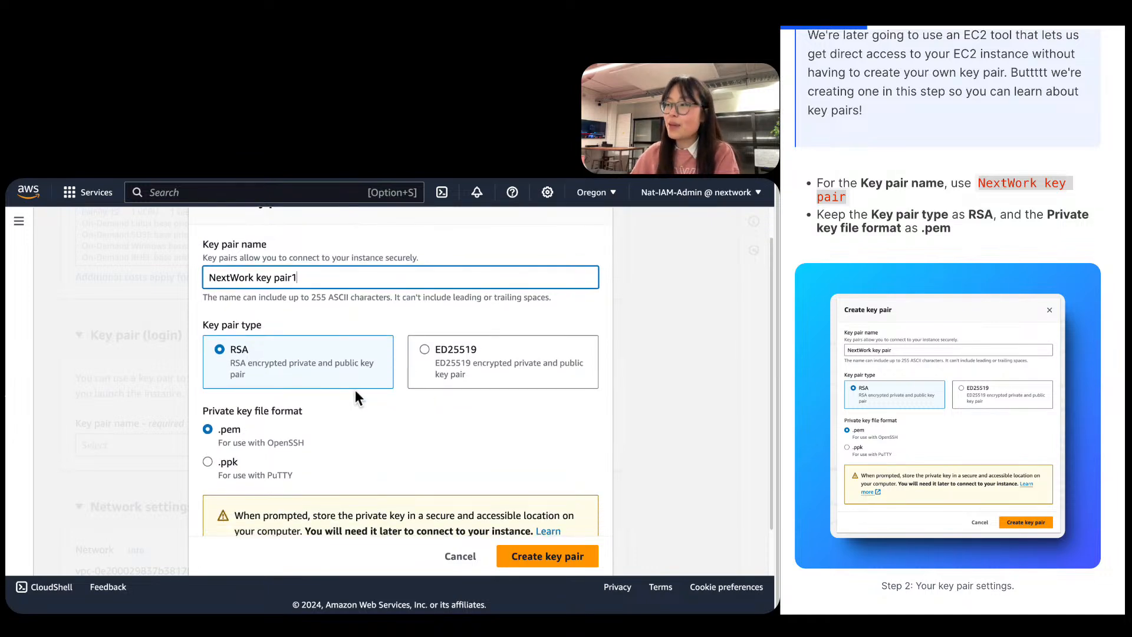
{"action": "scroll", "coordinate": [319, 416], "scroll_direction": "down", "scroll_amount": 1}
{"action": "scroll", "coordinate": [240, 416], "scroll_direction": "down", "scroll_amount": 2}
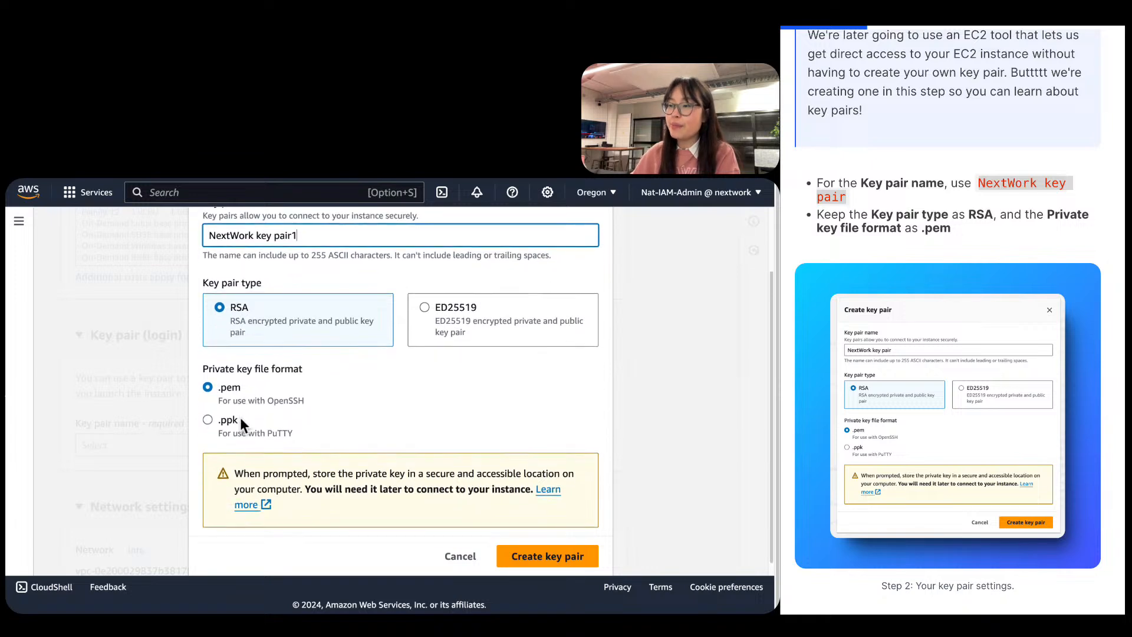
{"action": "scroll", "coordinate": [241, 423], "scroll_direction": "down", "scroll_amount": 1}
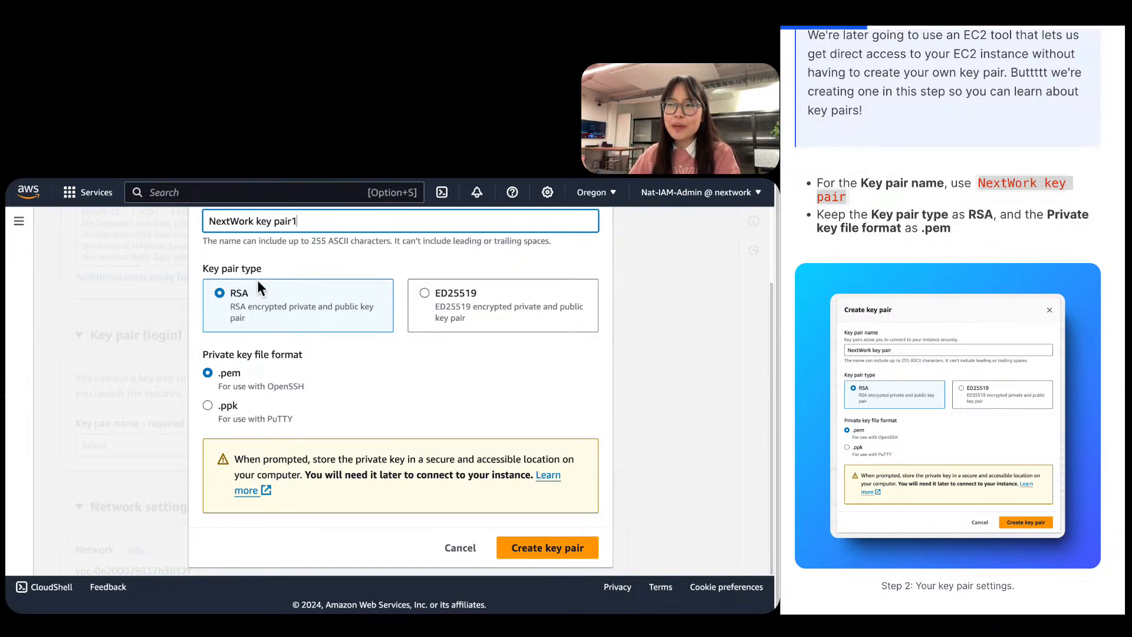
{"action": "scroll", "coordinate": [1066, 302], "scroll_direction": "down", "scroll_amount": 5}
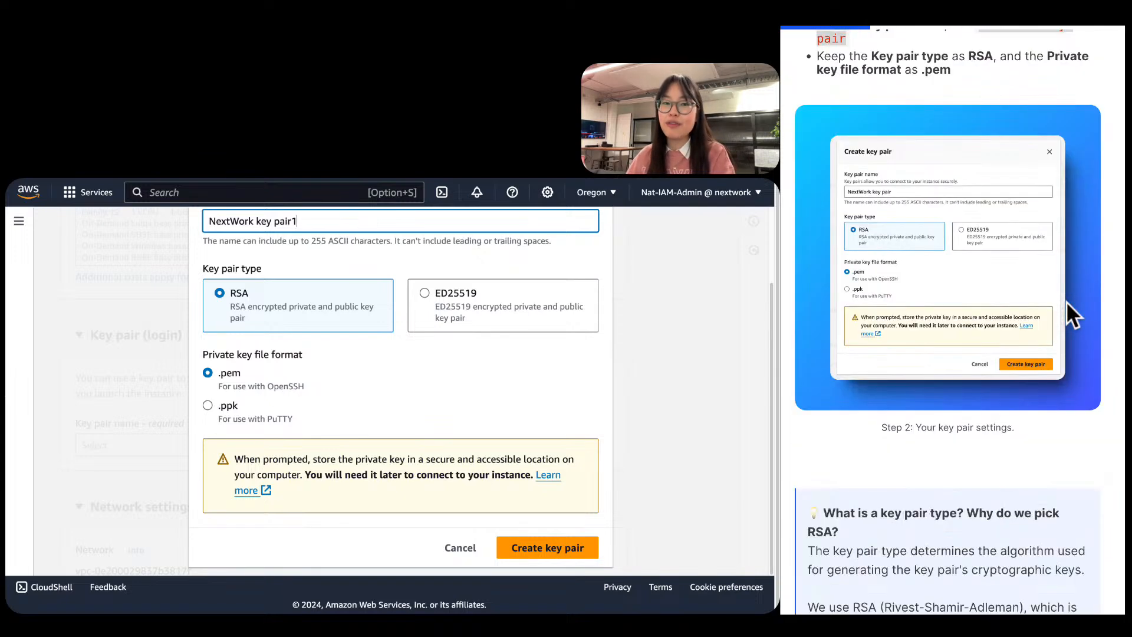
{"action": "scroll", "coordinate": [1066, 302], "scroll_direction": "down", "scroll_amount": 10}
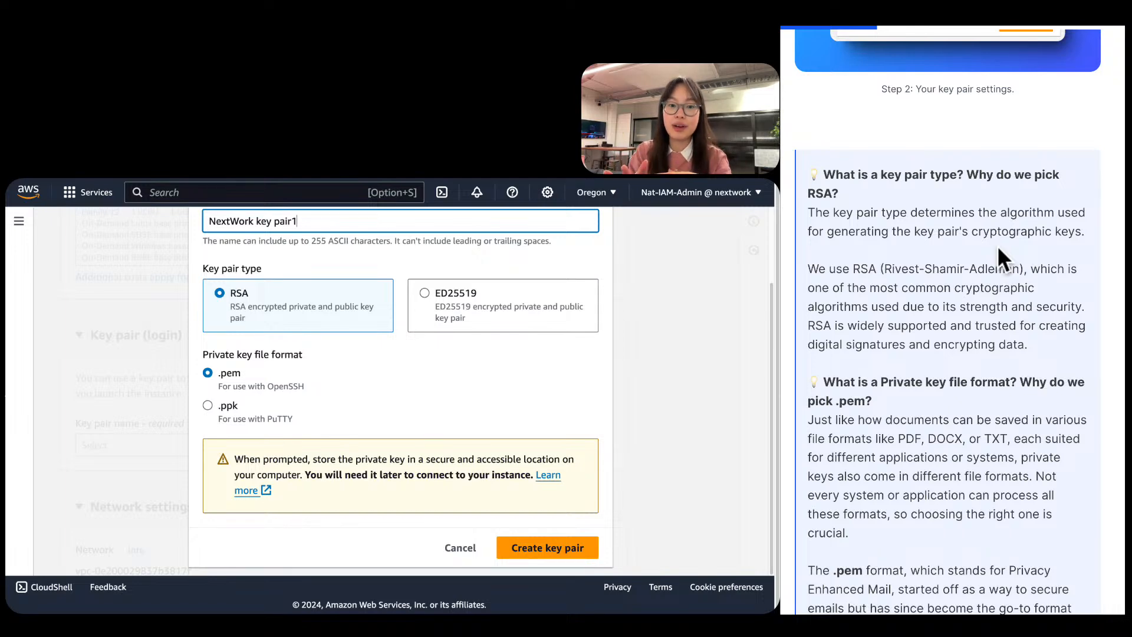
{"action": "scroll", "coordinate": [958, 291], "scroll_direction": "down", "scroll_amount": 5}
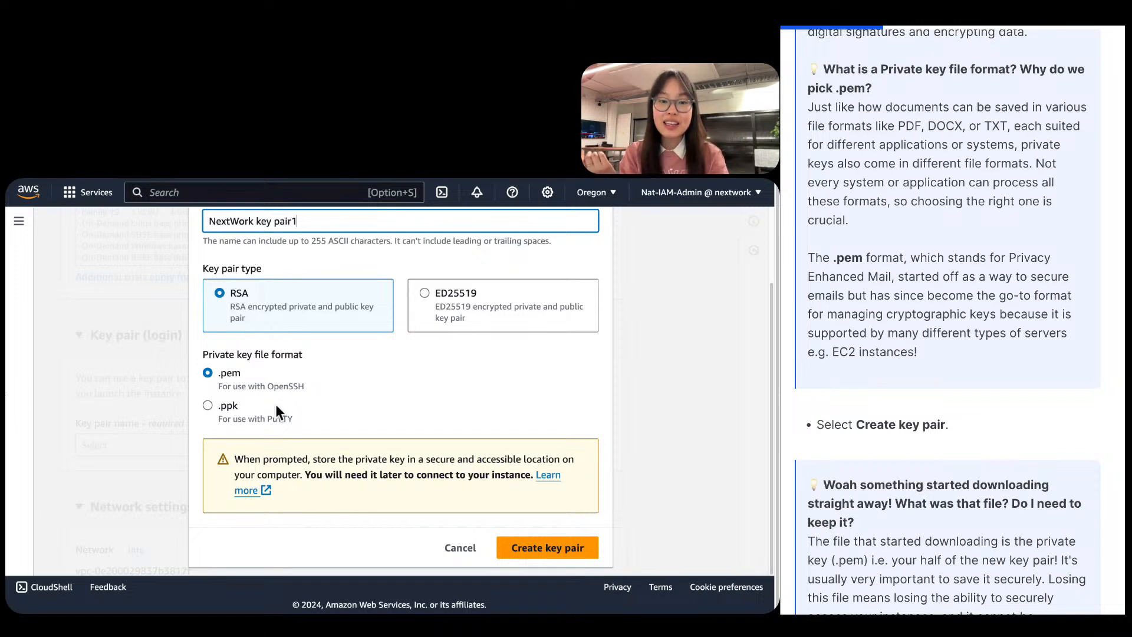
{"action": "left_click", "coordinate": [961, 298]}
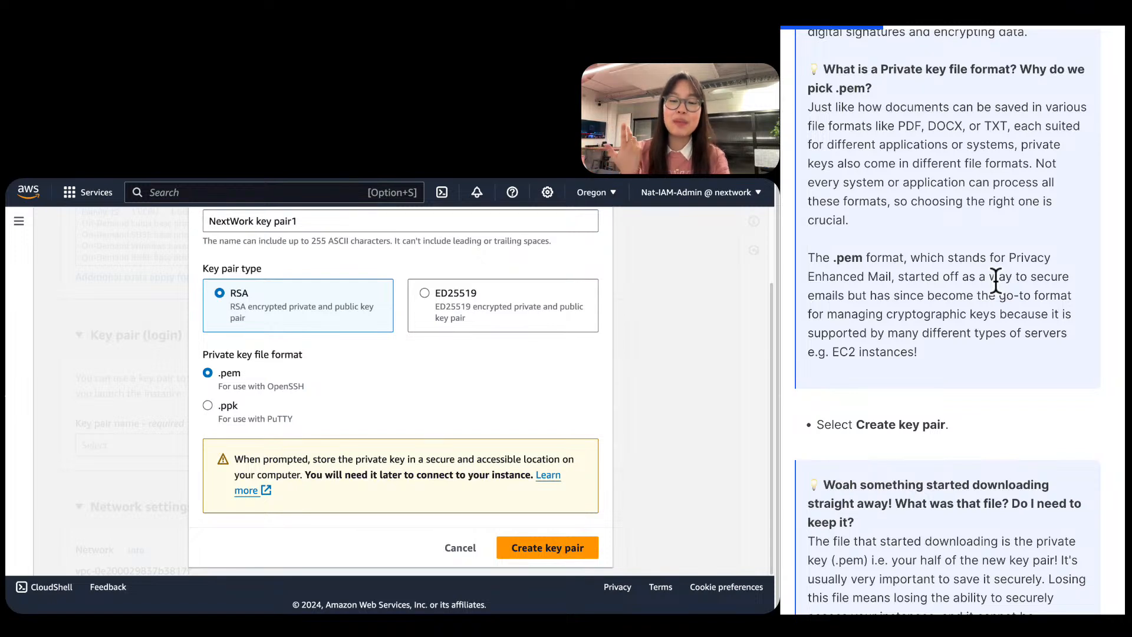
{"action": "left_click_drag", "start_coordinate": [999, 314], "coordinate": [884, 318]}
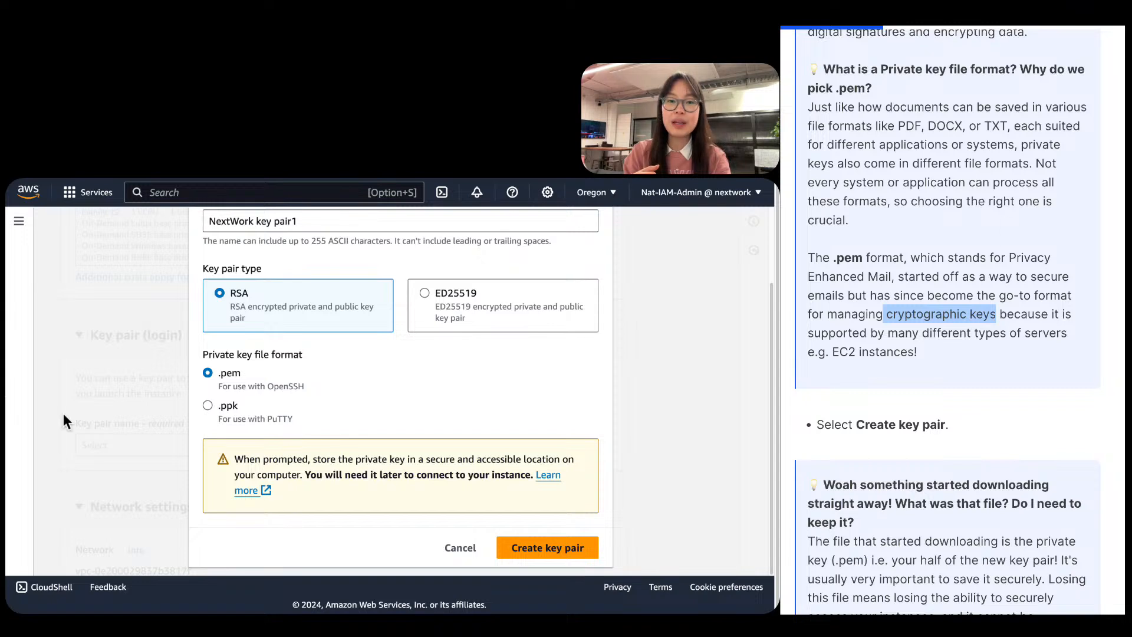
{"action": "left_click", "coordinate": [308, 384]}
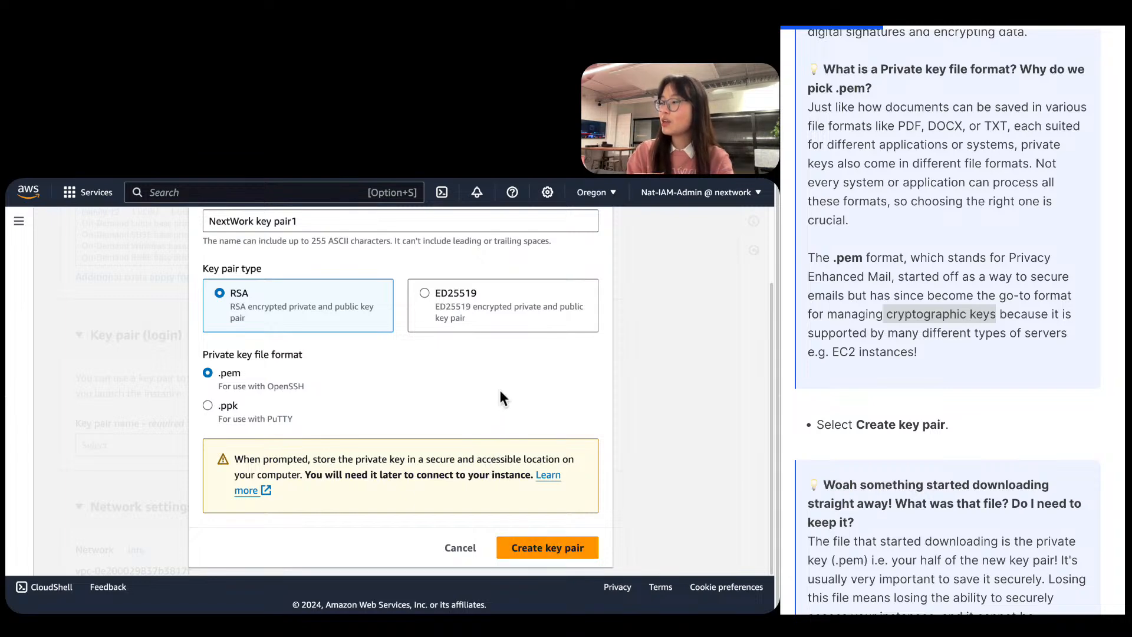
Create the key pair with its private key download and leave full-screen mode.
{"action": "left_click", "coordinate": [531, 547]}
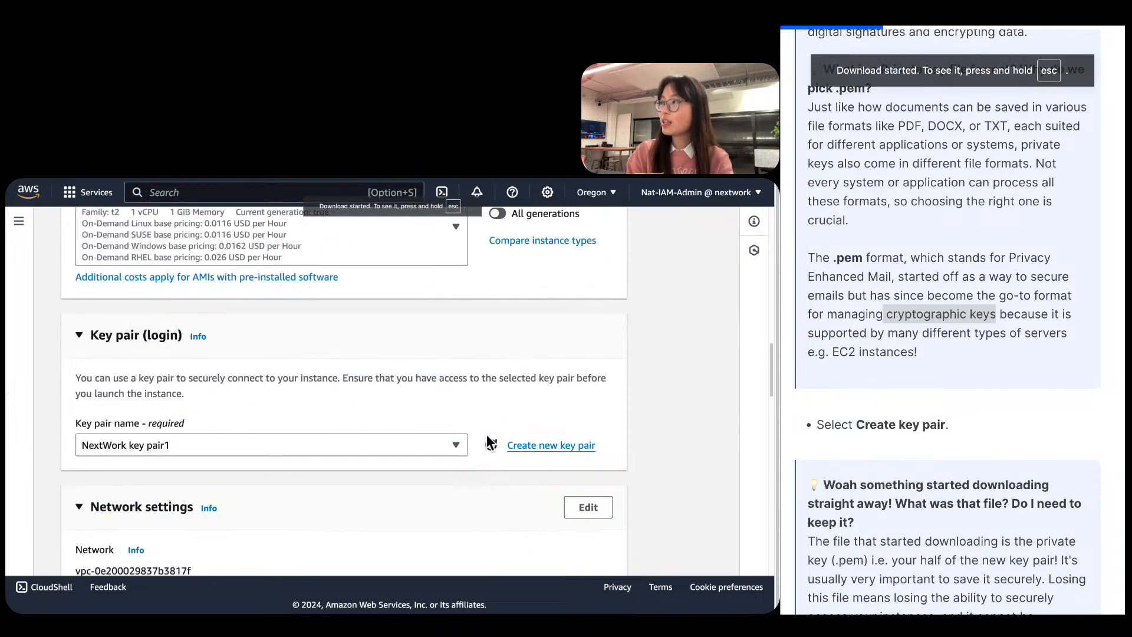
{"action": "key", "text": "super+minus"}
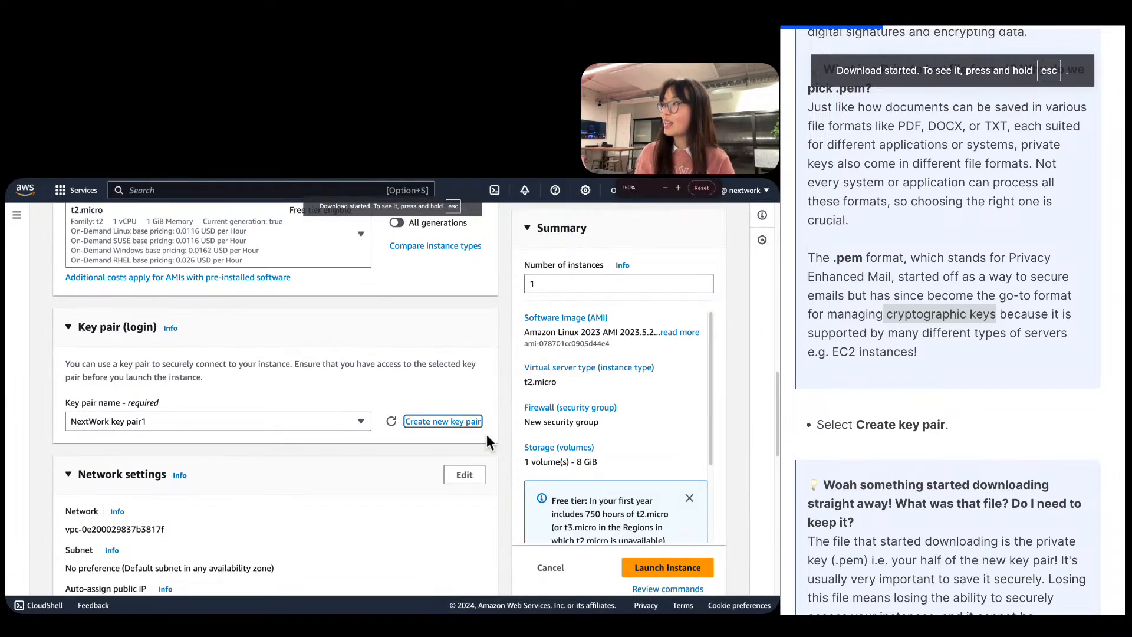
{"action": "key", "text": "Escape"}
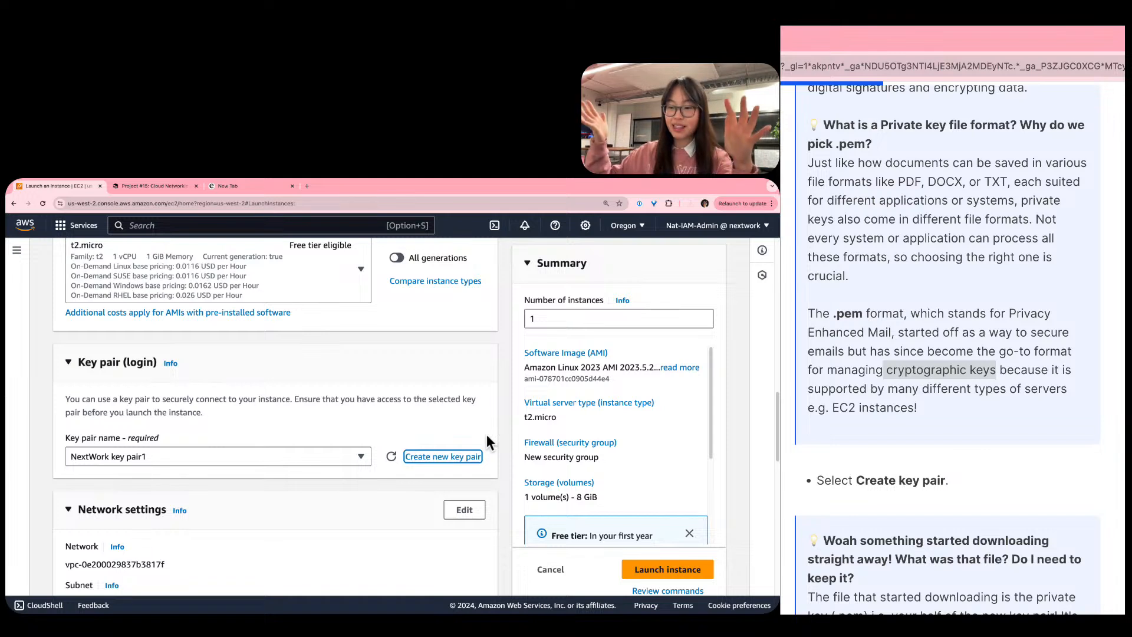
Check the downloaded NextWork key pair1.pem file in the download history and read the guide's note on keeping the private key.
{"action": "left_click", "coordinate": [687, 203]}
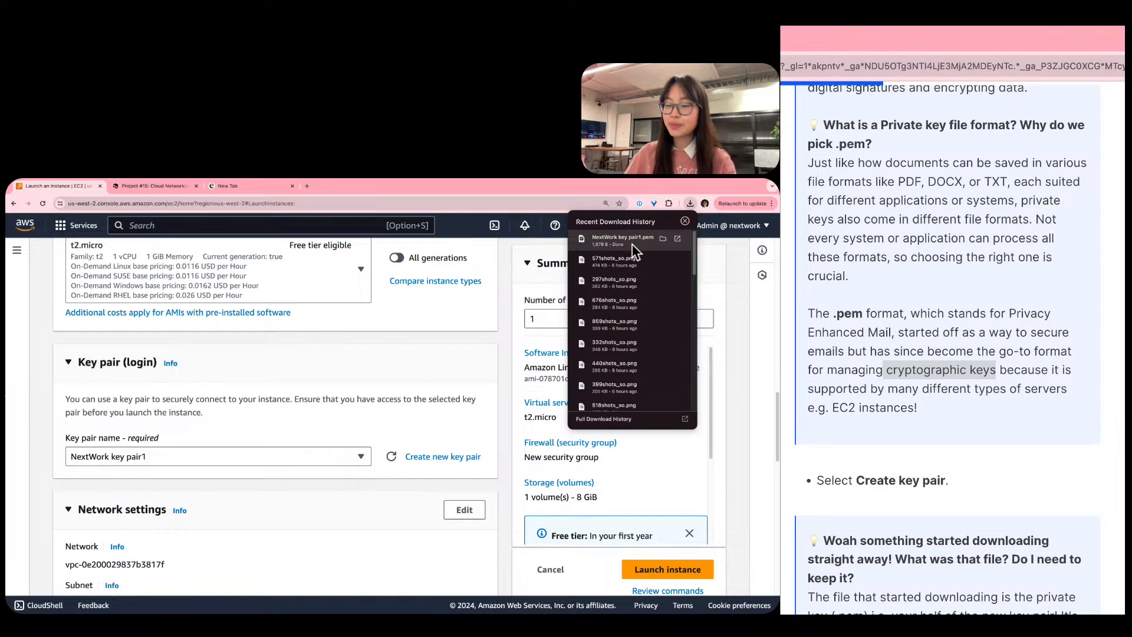
{"action": "left_click", "coordinate": [669, 186]}
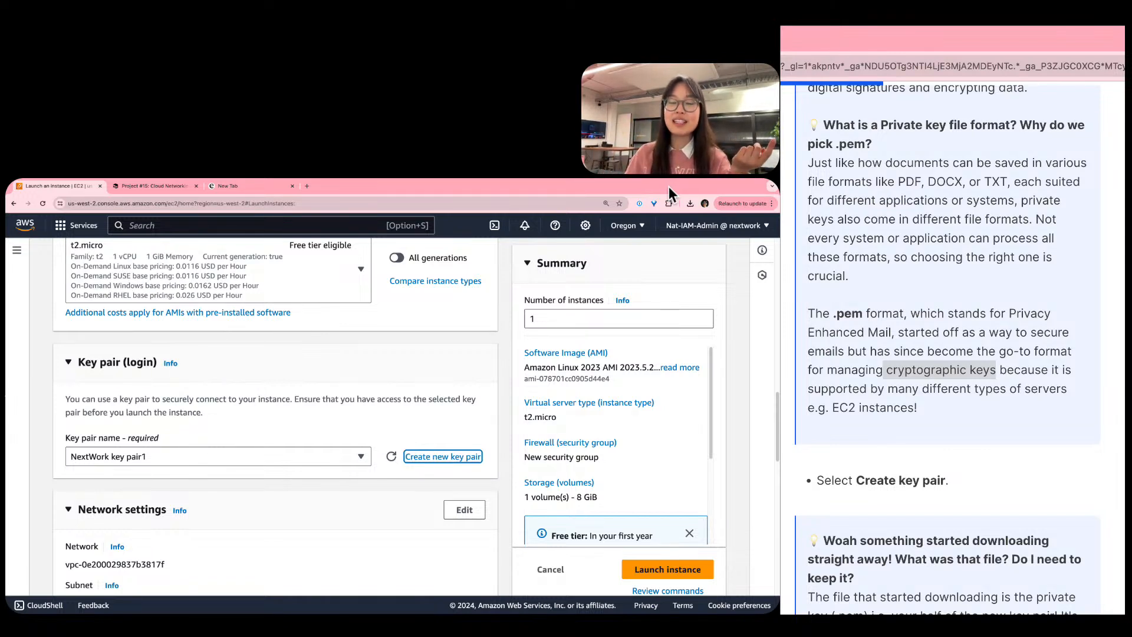
{"action": "left_click", "coordinate": [1009, 213]}
{"action": "scroll", "coordinate": [1000, 253], "scroll_direction": "down", "scroll_amount": 6}
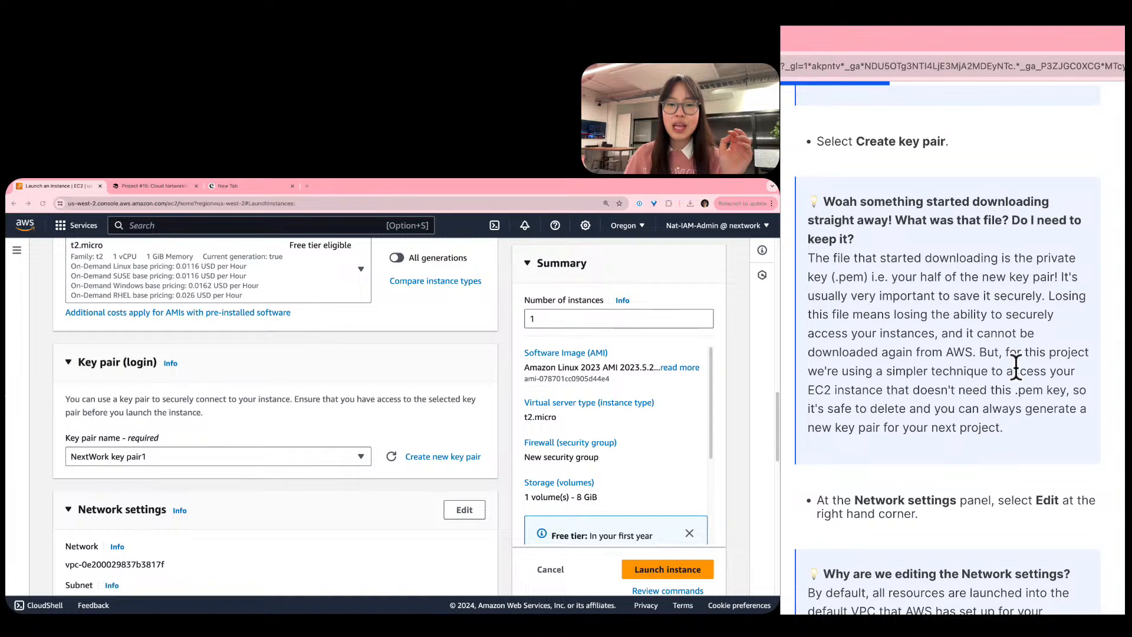
{"action": "mouse_move", "coordinate": [980, 353]}
{"action": "left_mouse_down"}
{"action": "mouse_move", "coordinate": [971, 334]}
{"action": "mouse_move", "coordinate": [976, 354]}
{"action": "left_mouse_up"}
{"action": "left_click", "coordinate": [968, 333]}
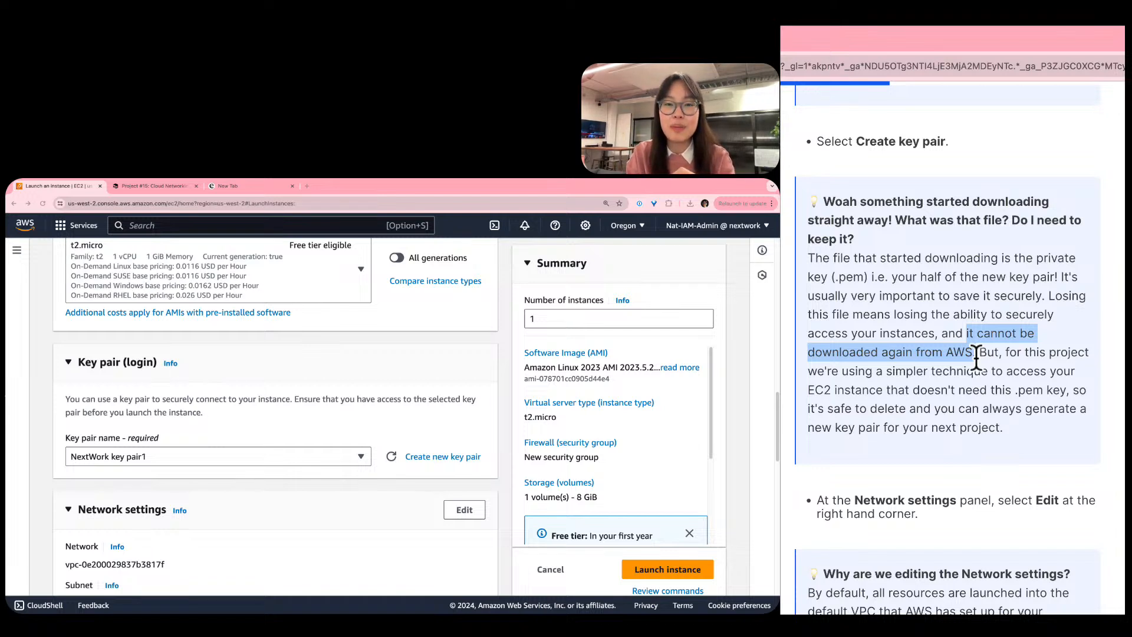
{"action": "scroll", "coordinate": [976, 351], "scroll_direction": "down", "scroll_amount": 3}
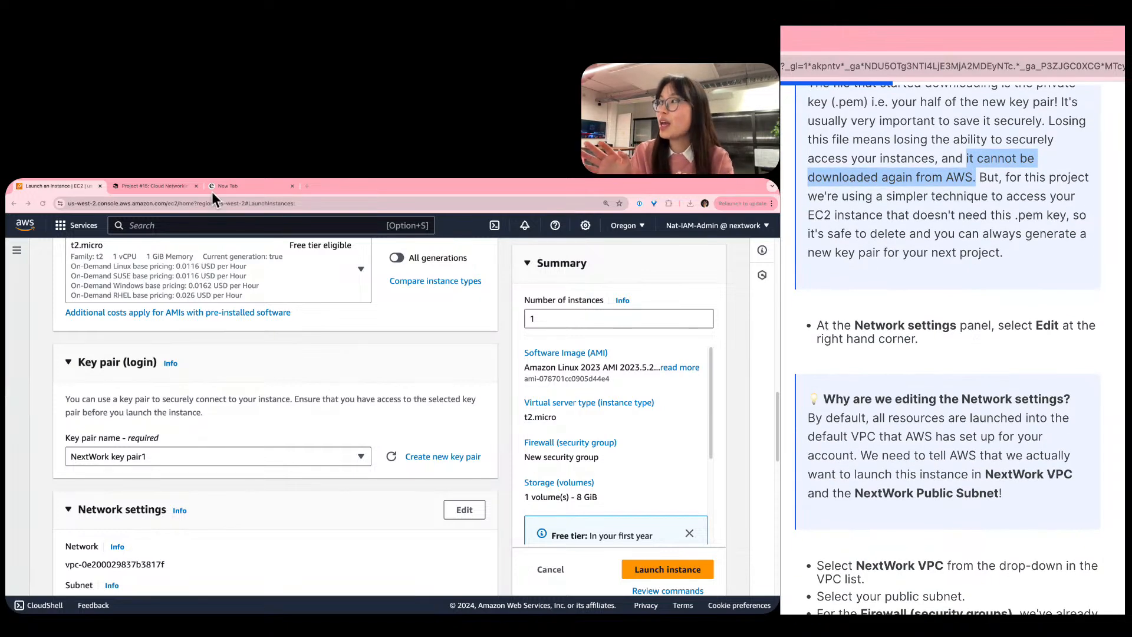
{"action": "left_click", "coordinate": [690, 203]}
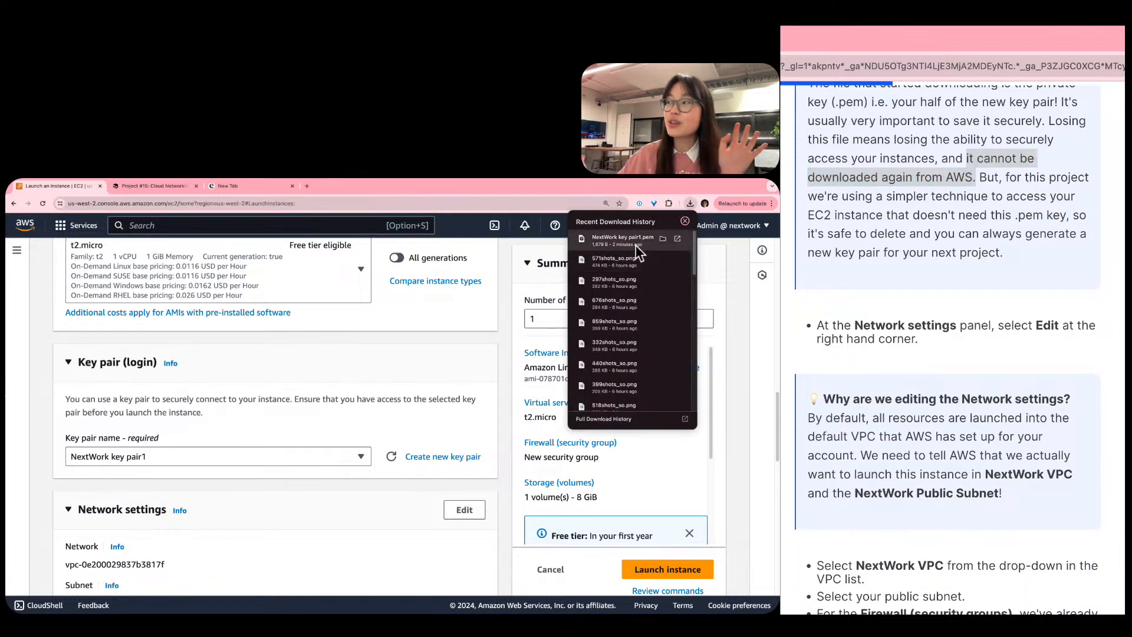
{"action": "mouse_move", "coordinate": [476, 611]}
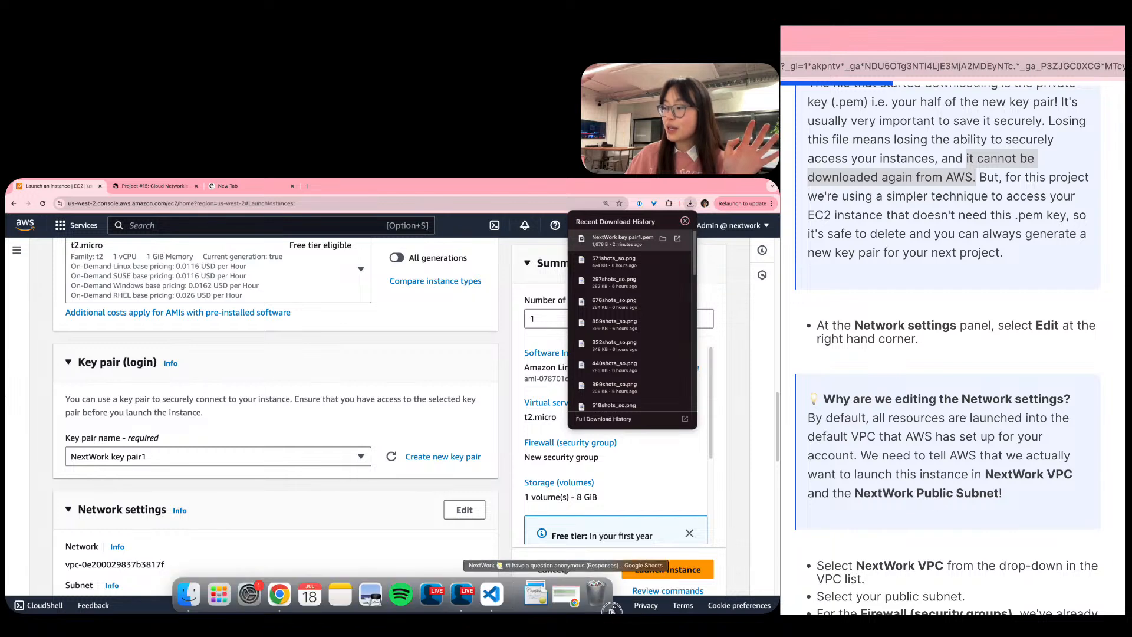
{"action": "left_click", "coordinate": [437, 337]}
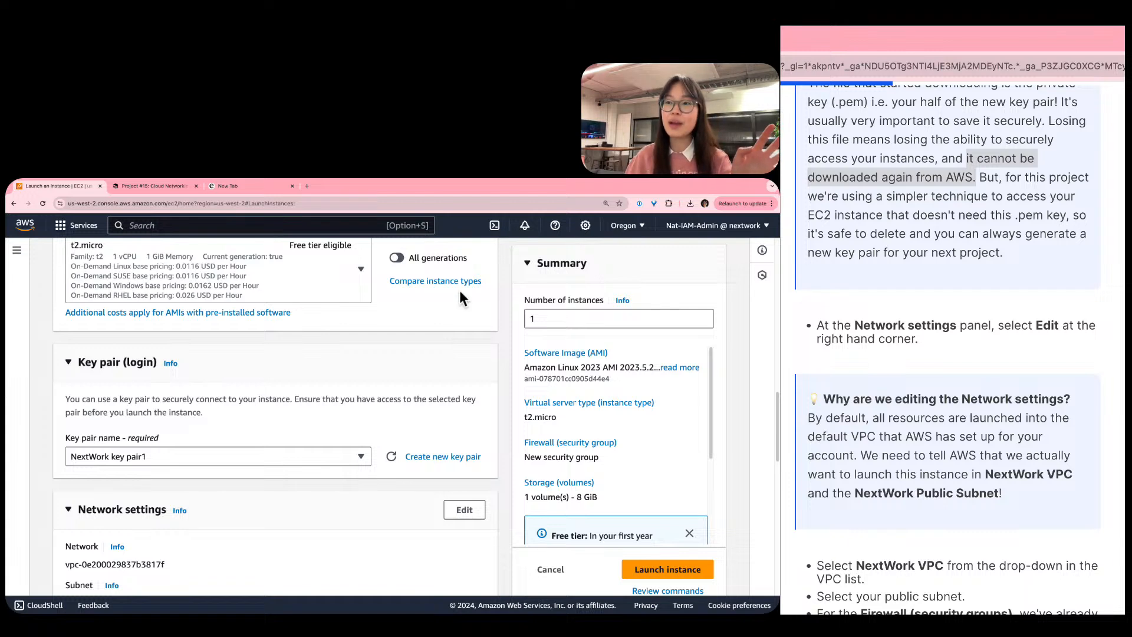
Select the existing NextWork key pair as the instance's login key pair.
{"action": "scroll", "coordinate": [460, 293], "scroll_direction": "down", "scroll_amount": 1}
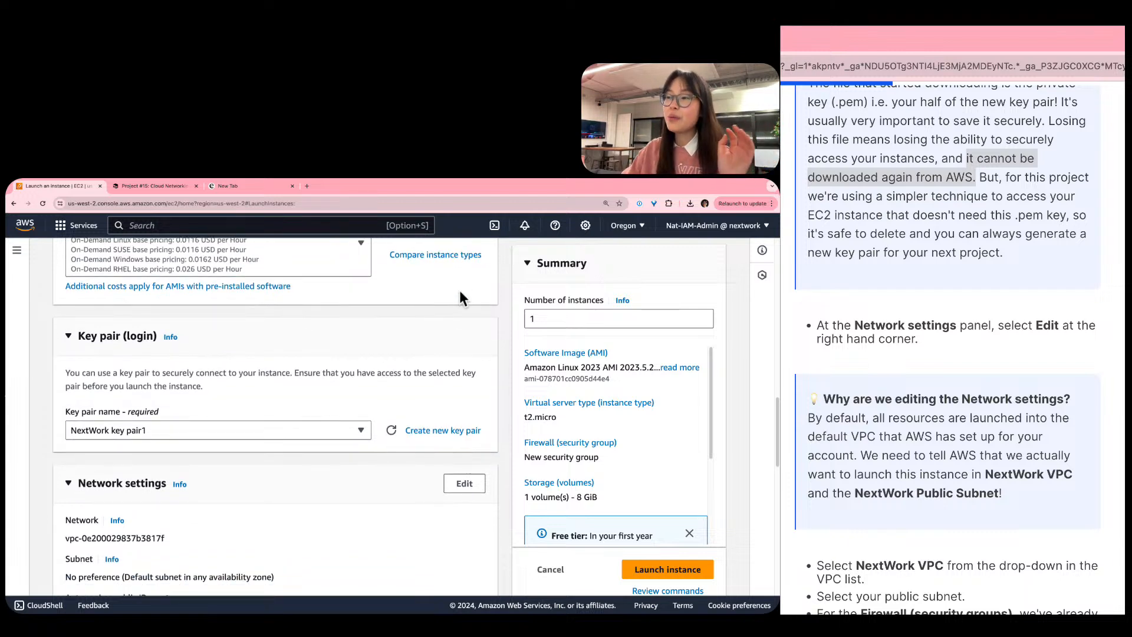
{"action": "left_click", "coordinate": [161, 434]}
{"action": "left_click", "coordinate": [164, 378]}
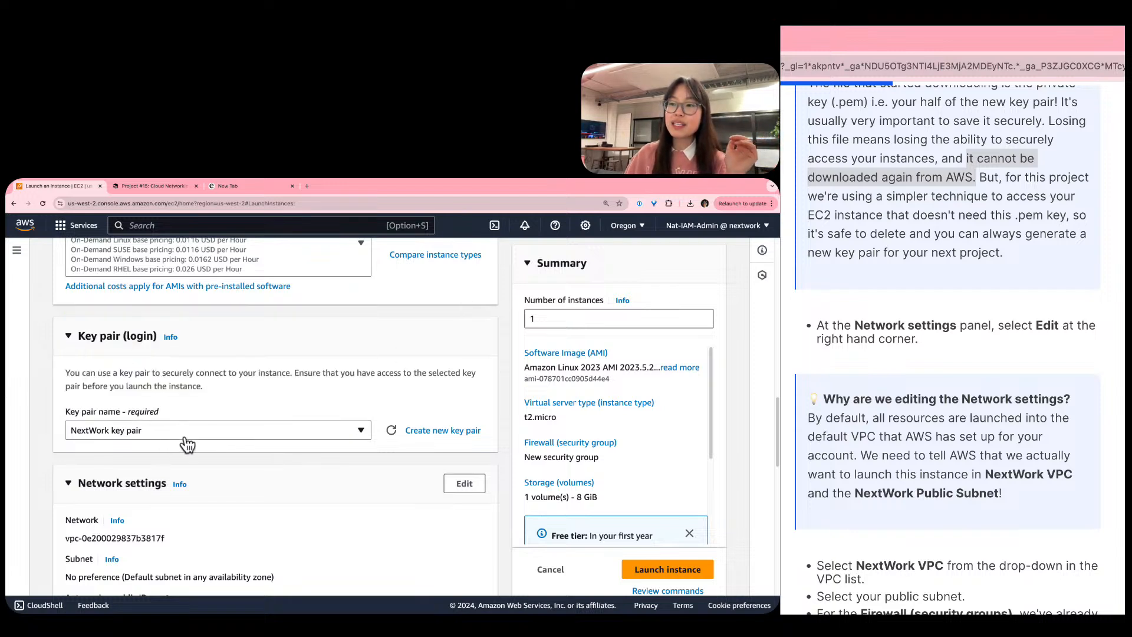
{"action": "scroll", "coordinate": [190, 447], "scroll_direction": "down", "scroll_amount": 3}
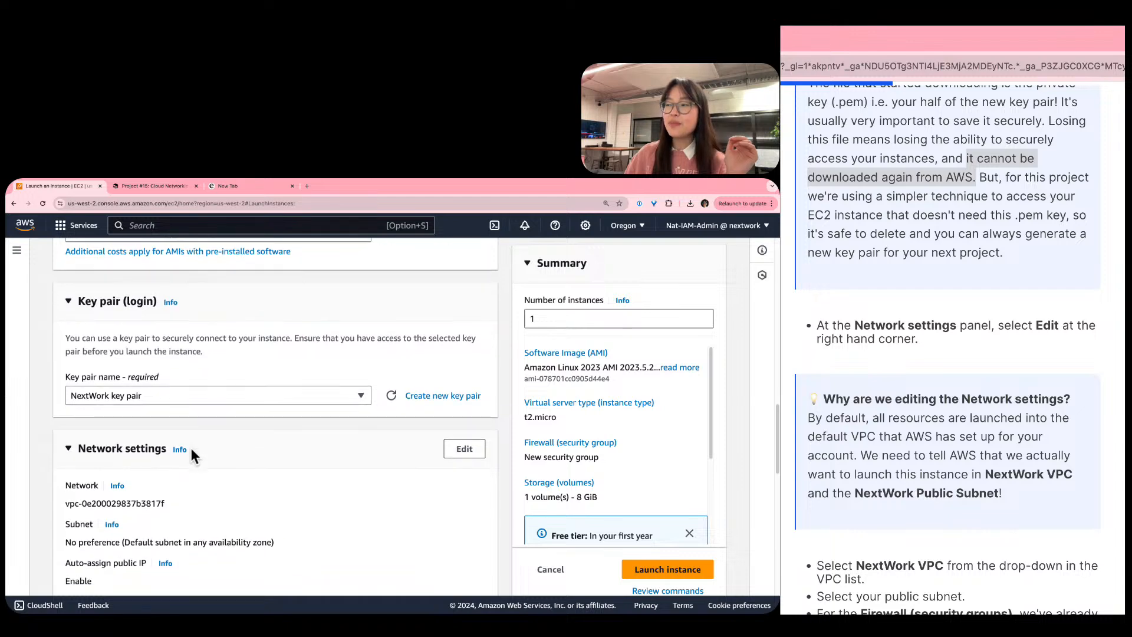
{"action": "scroll", "coordinate": [198, 447], "scroll_direction": "down", "scroll_amount": 1}
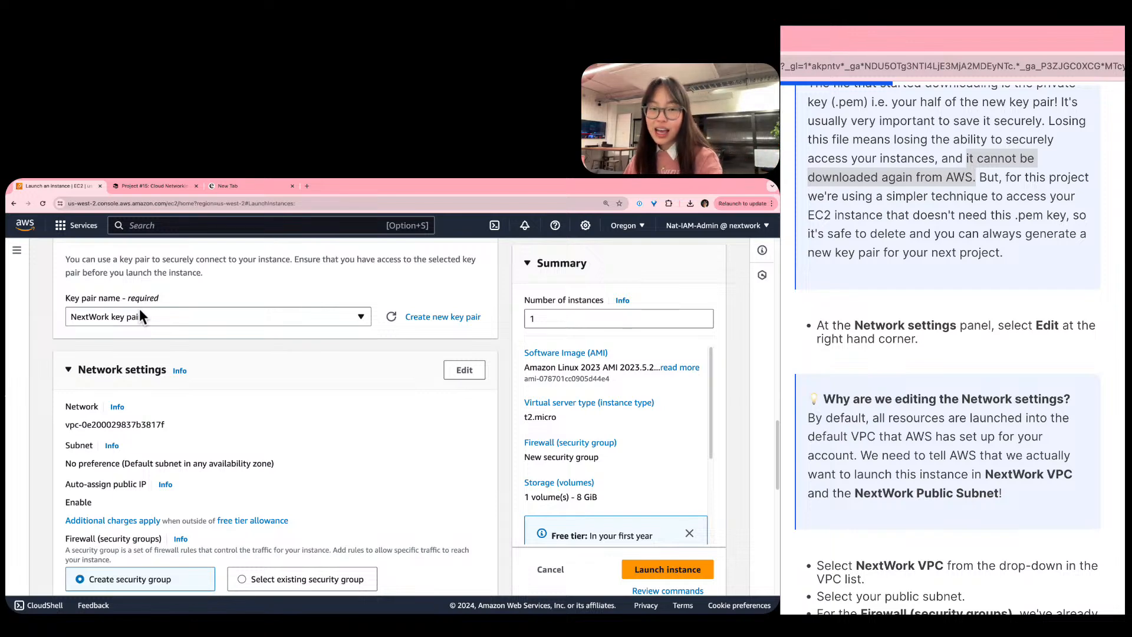
{"action": "scroll", "coordinate": [140, 312], "scroll_direction": "down", "scroll_amount": 3}
{"action": "scroll", "coordinate": [139, 309], "scroll_direction": "up", "scroll_amount": 8}
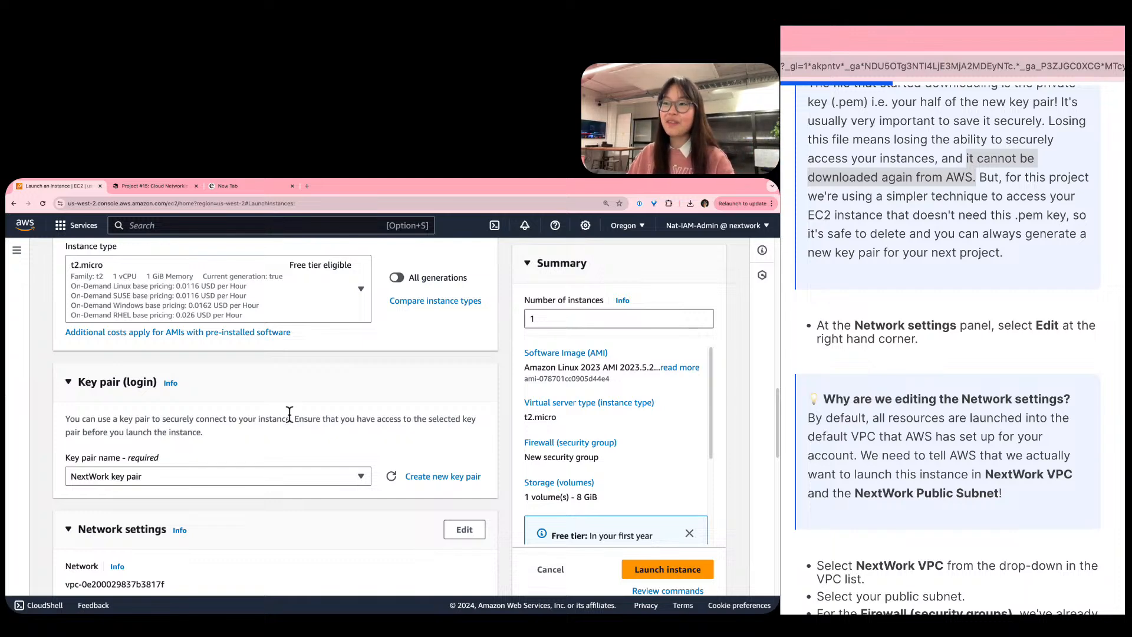
Review the default network, subnet and auto-assign public IP values in the instance's network settings.
{"action": "scroll", "coordinate": [290, 414], "scroll_direction": "down", "scroll_amount": 6}
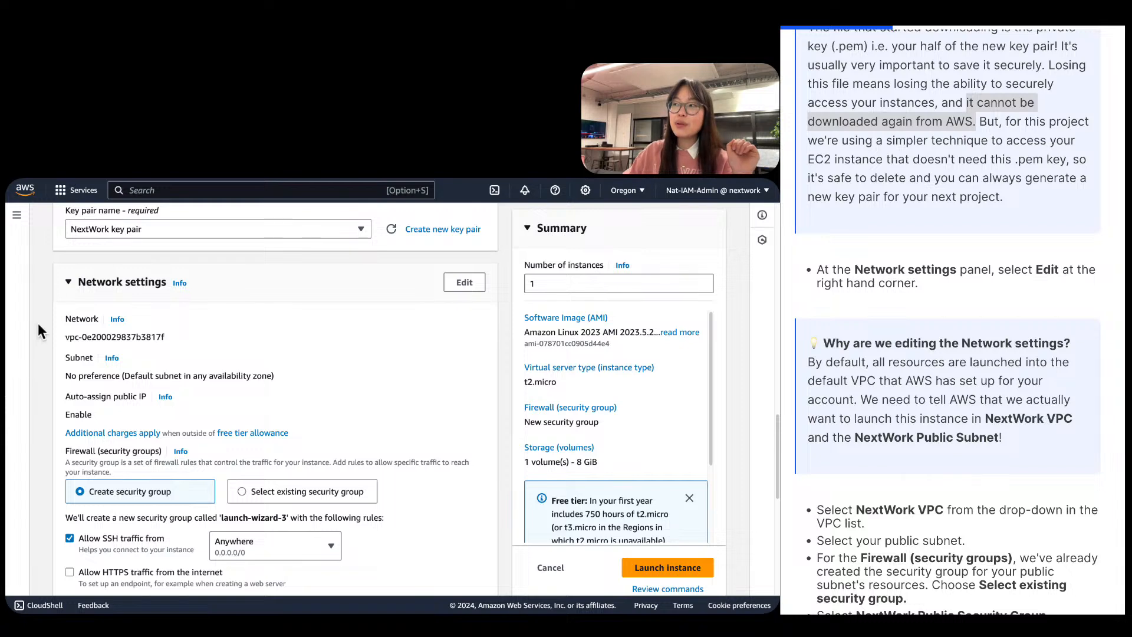
{"action": "scroll", "coordinate": [107, 358], "scroll_direction": "down", "scroll_amount": 1}
{"action": "triple_click", "coordinate": [155, 319]}
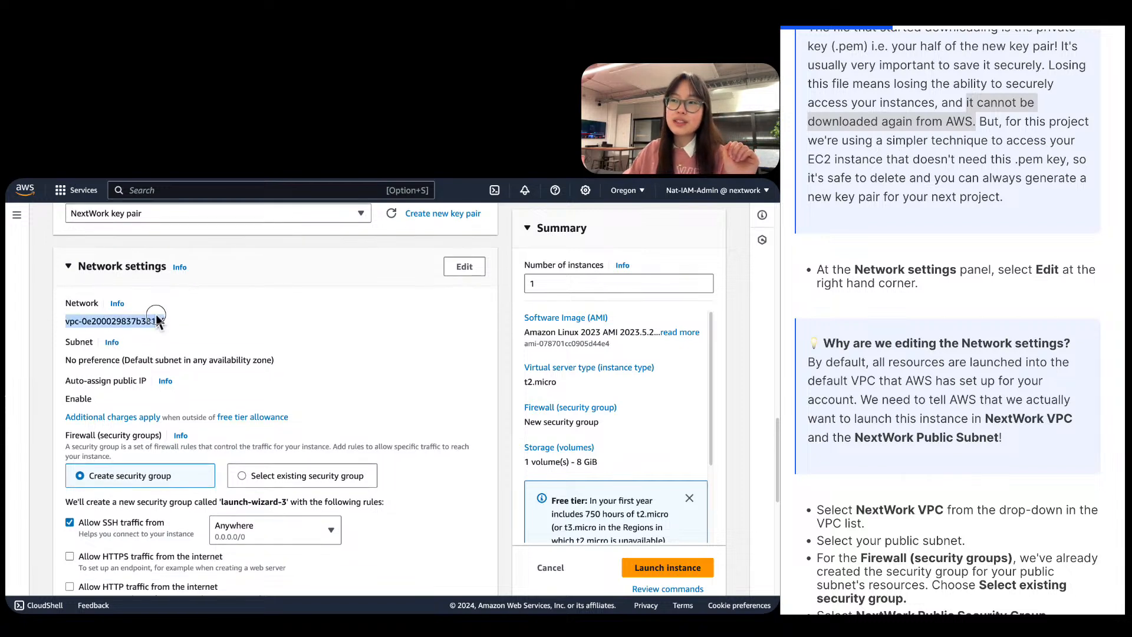
{"action": "left_click", "coordinate": [158, 320]}
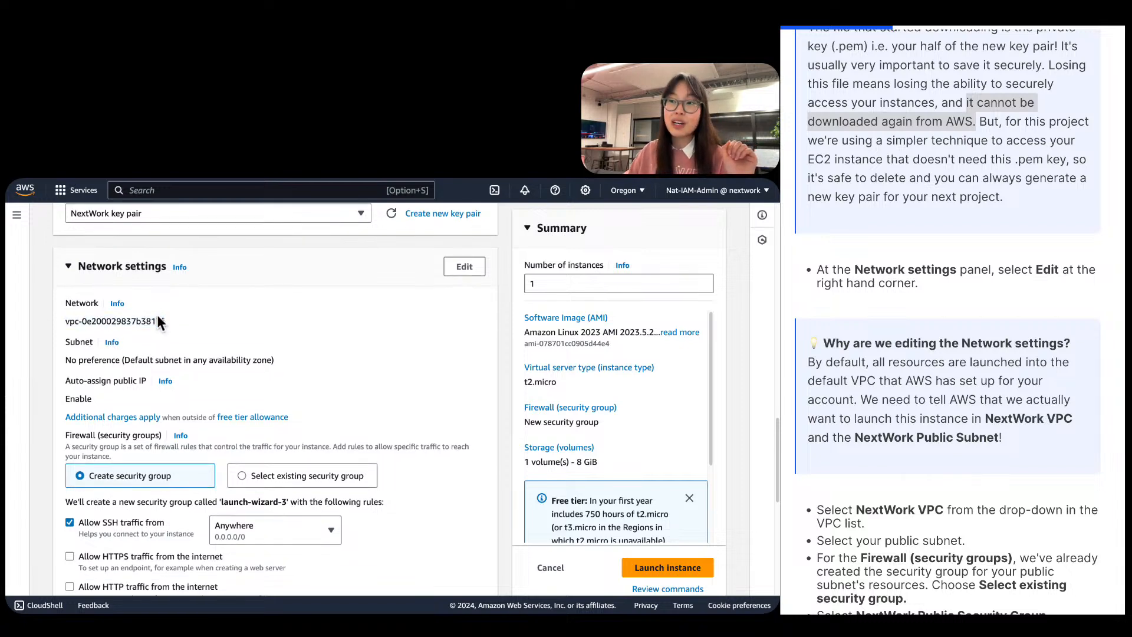
{"action": "triple_click", "coordinate": [87, 323]}
{"action": "triple_click", "coordinate": [154, 357]}
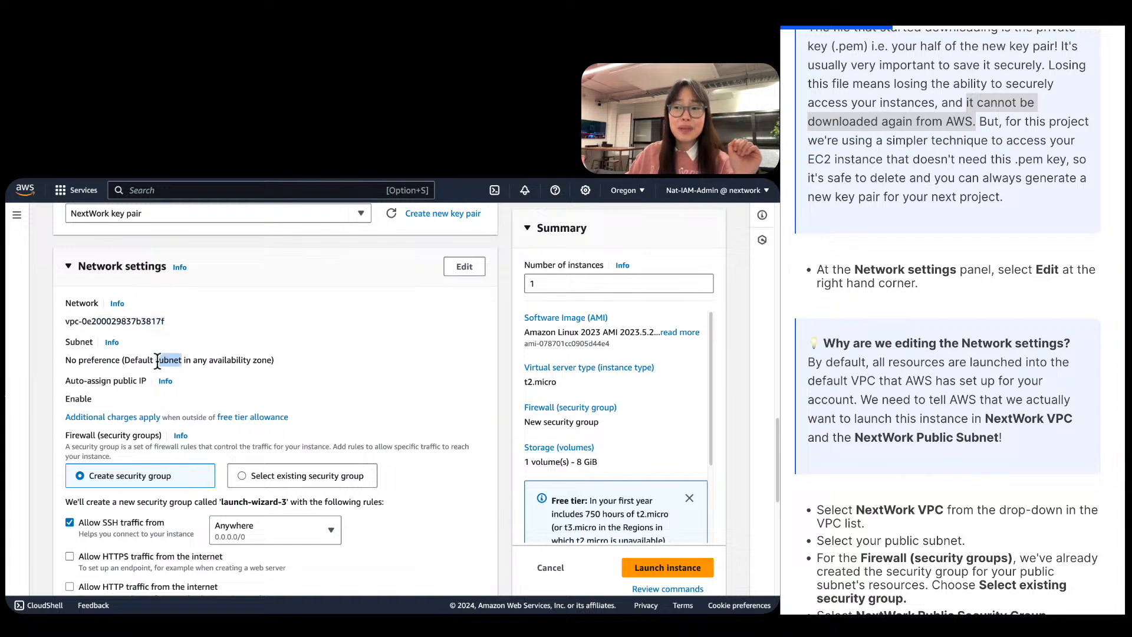
{"action": "double_click", "coordinate": [91, 398]}
{"action": "scroll", "coordinate": [168, 483], "scroll_direction": "down", "scroll_amount": 1}
{"action": "scroll", "coordinate": [248, 494], "scroll_direction": "down", "scroll_amount": 1}
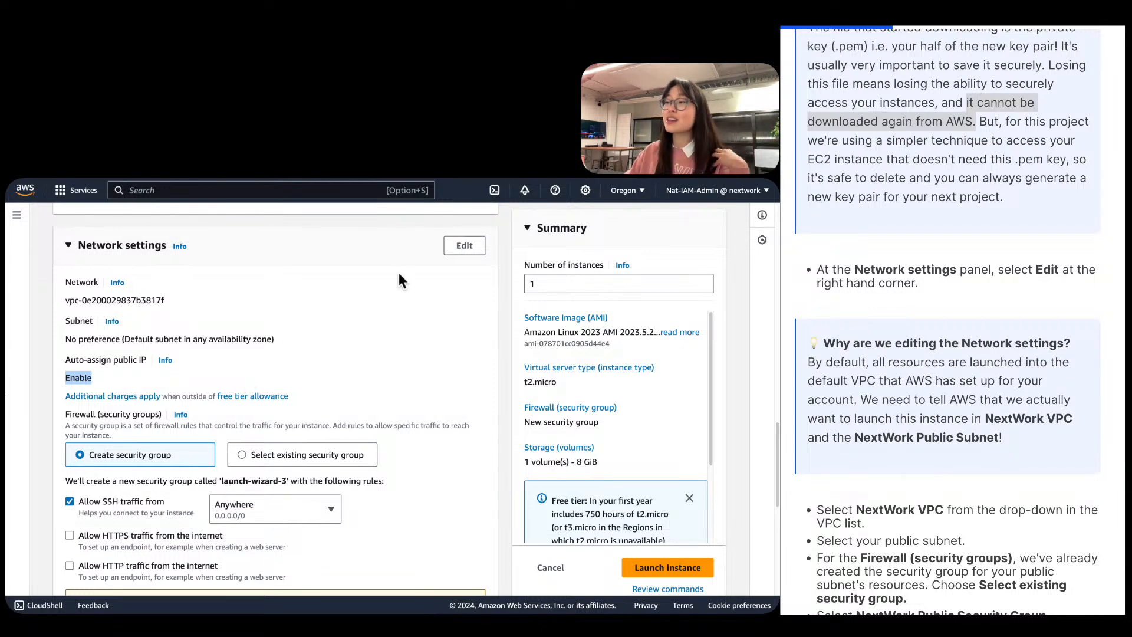
Make the network settings editable and set the instance's VPC to NextWork VPC.
{"action": "left_click", "coordinate": [464, 248]}
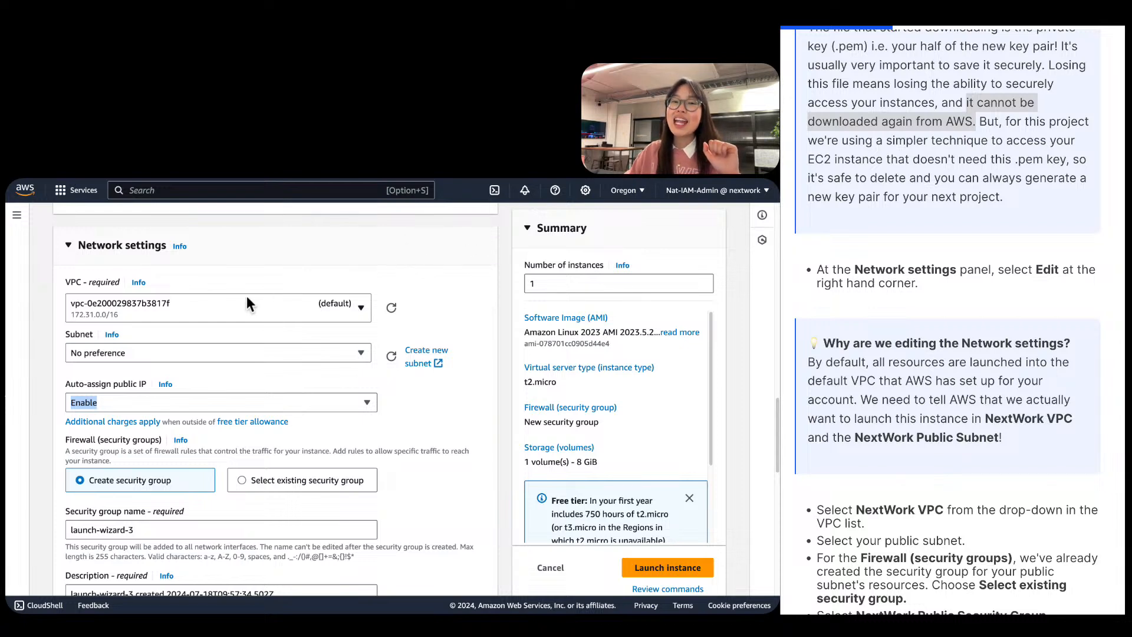
{"action": "left_click", "coordinate": [231, 303]}
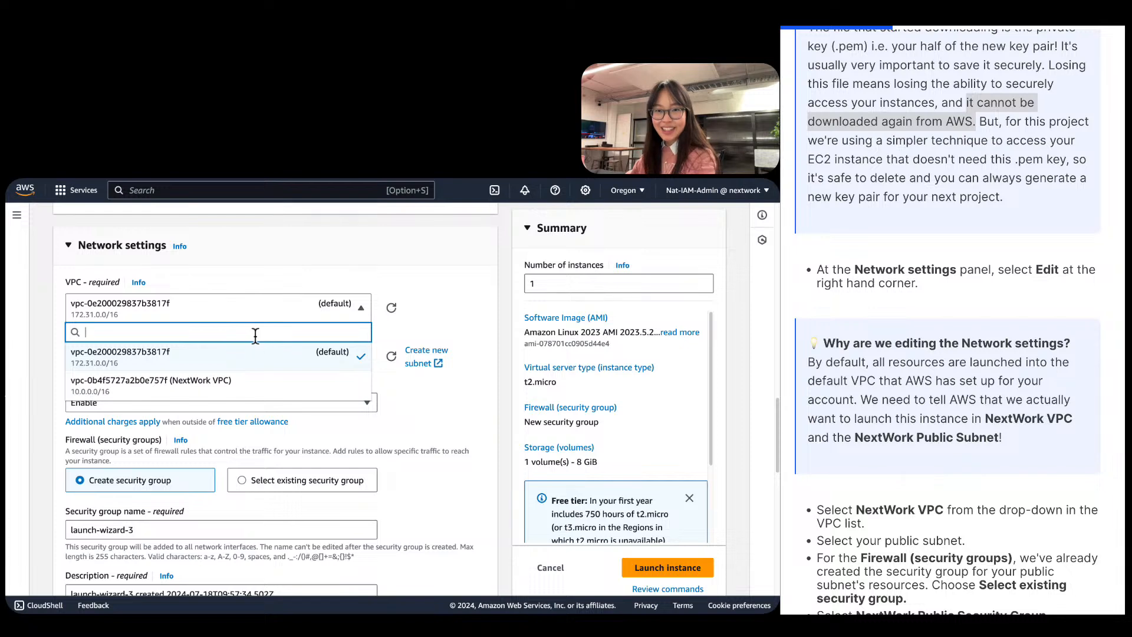
{"action": "left_click", "coordinate": [255, 382]}
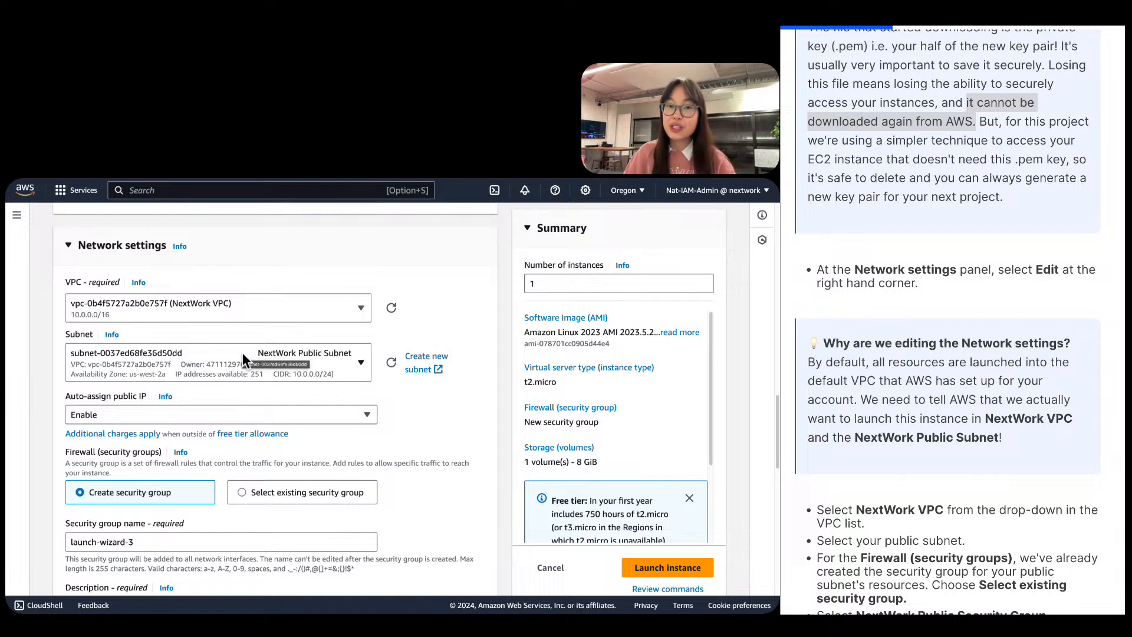
Switch the firewall to an existing security group and assign NextWork Public Security Group.
{"action": "scroll", "coordinate": [242, 352], "scroll_direction": "down", "scroll_amount": 3}
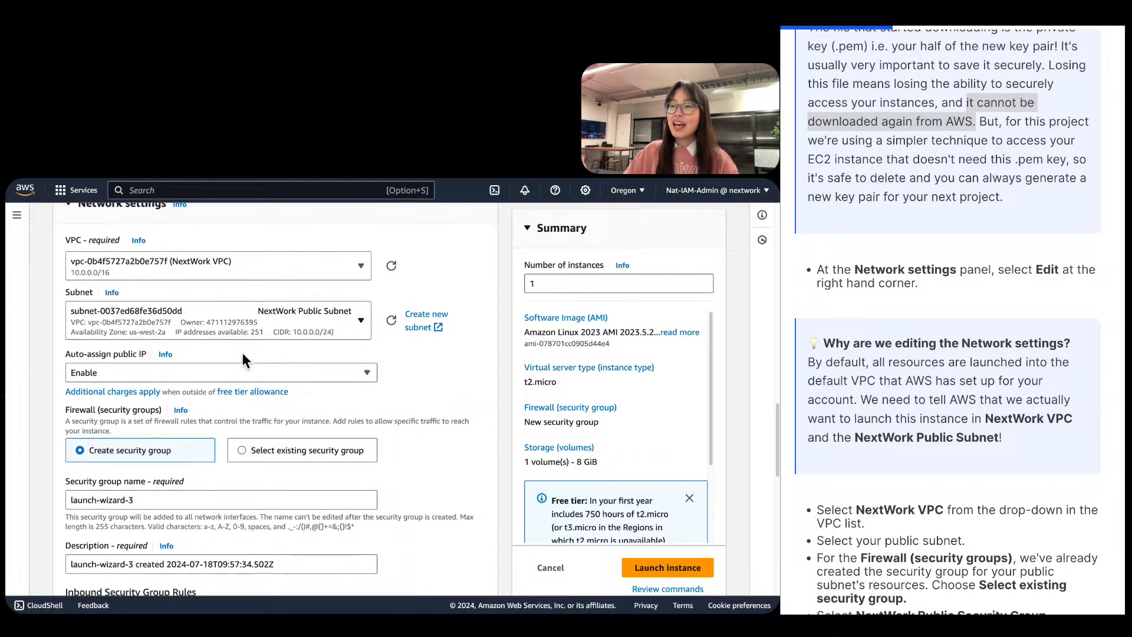
{"action": "scroll", "coordinate": [242, 352], "scroll_direction": "down", "scroll_amount": 2}
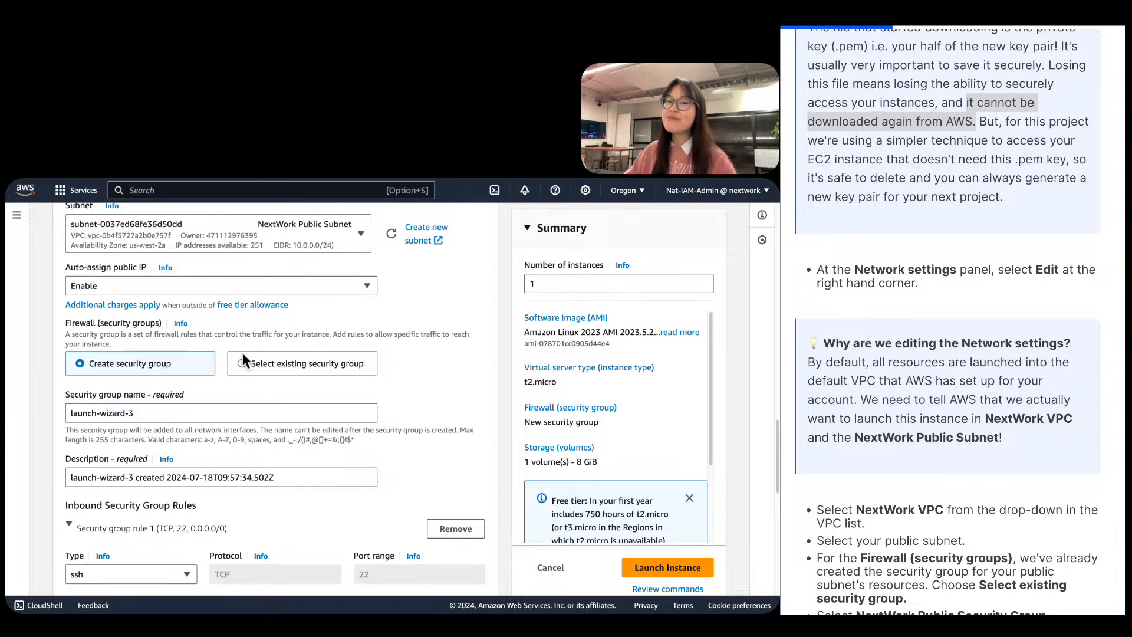
{"action": "left_click", "coordinate": [295, 365]}
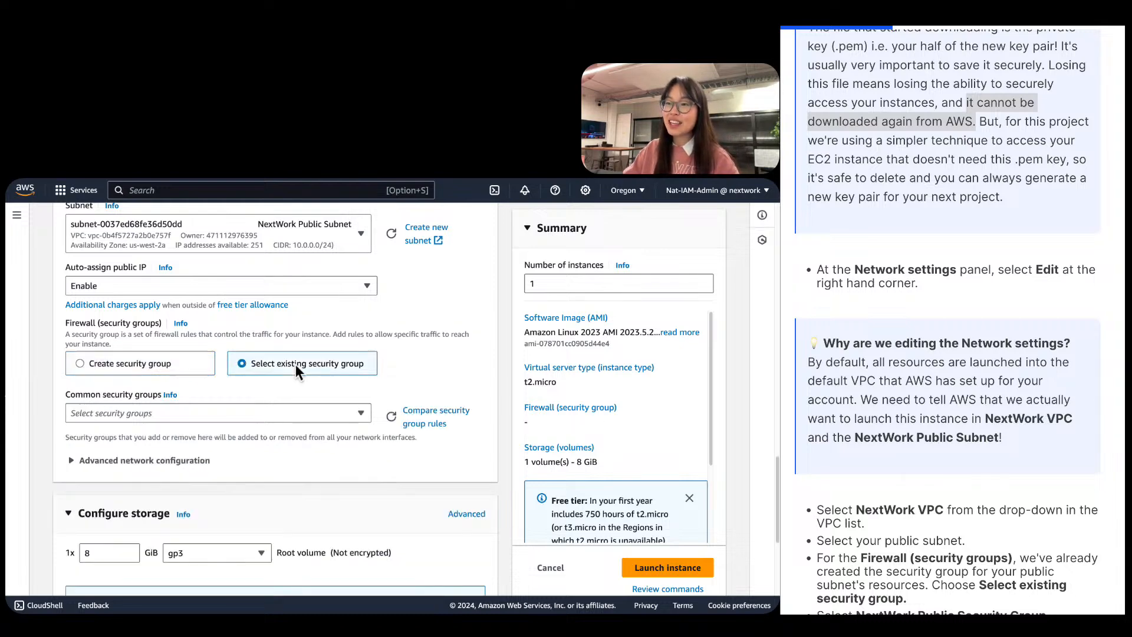
{"action": "left_click", "coordinate": [206, 412]}
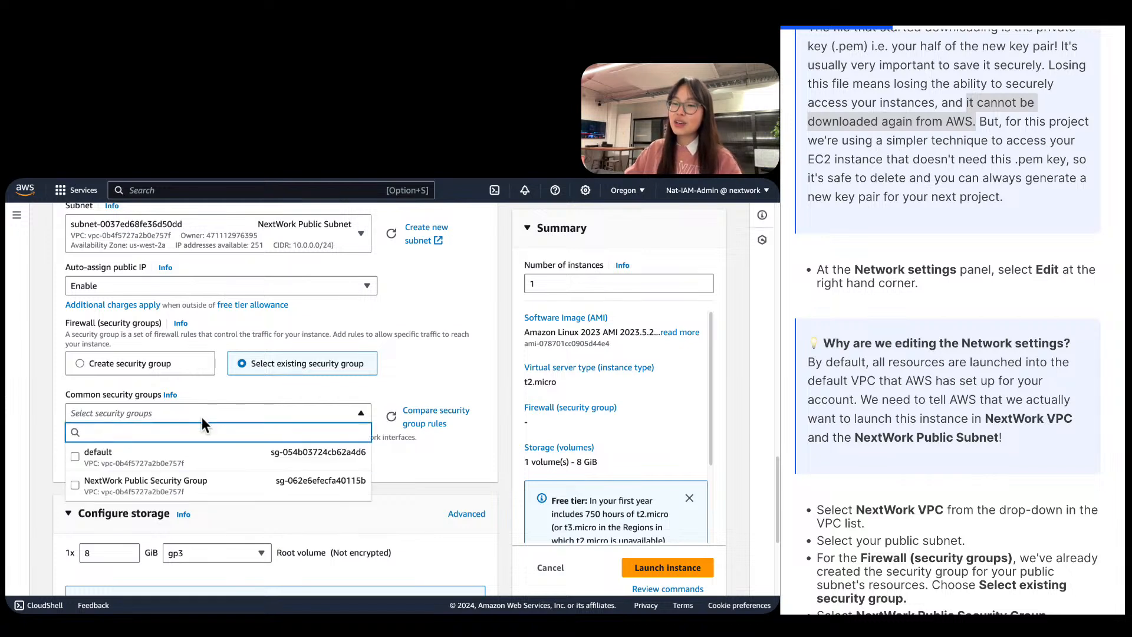
{"action": "left_click", "coordinate": [115, 493]}
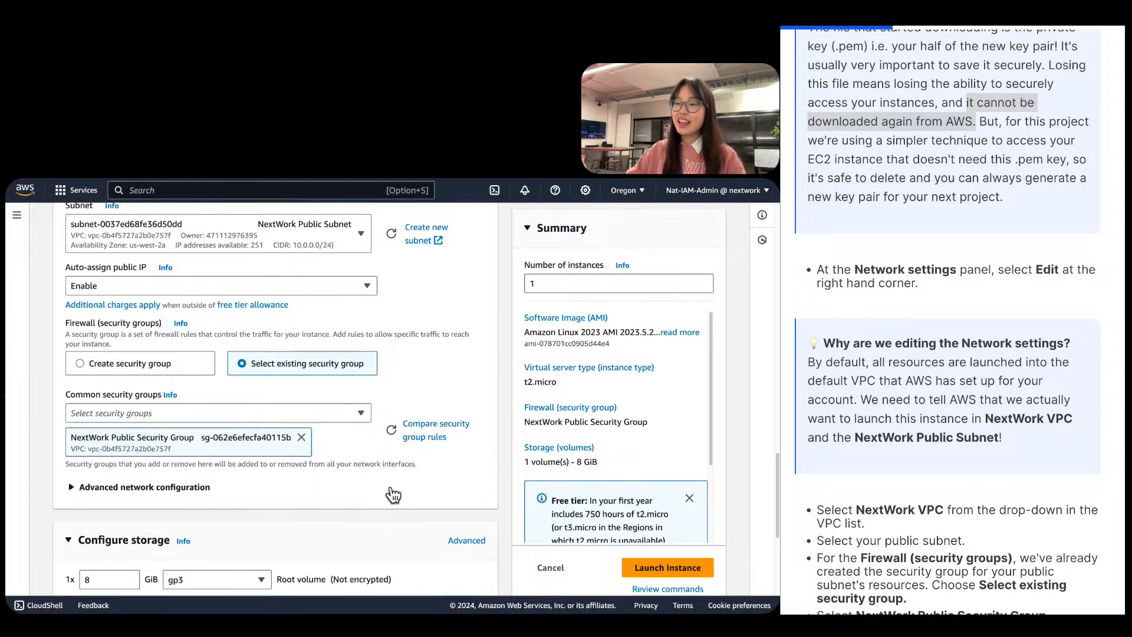
Check the guide's network settings instructions, keep the default storage configuration and launch the instance.
{"action": "scroll", "coordinate": [947, 318], "scroll_direction": "down", "scroll_amount": 10}
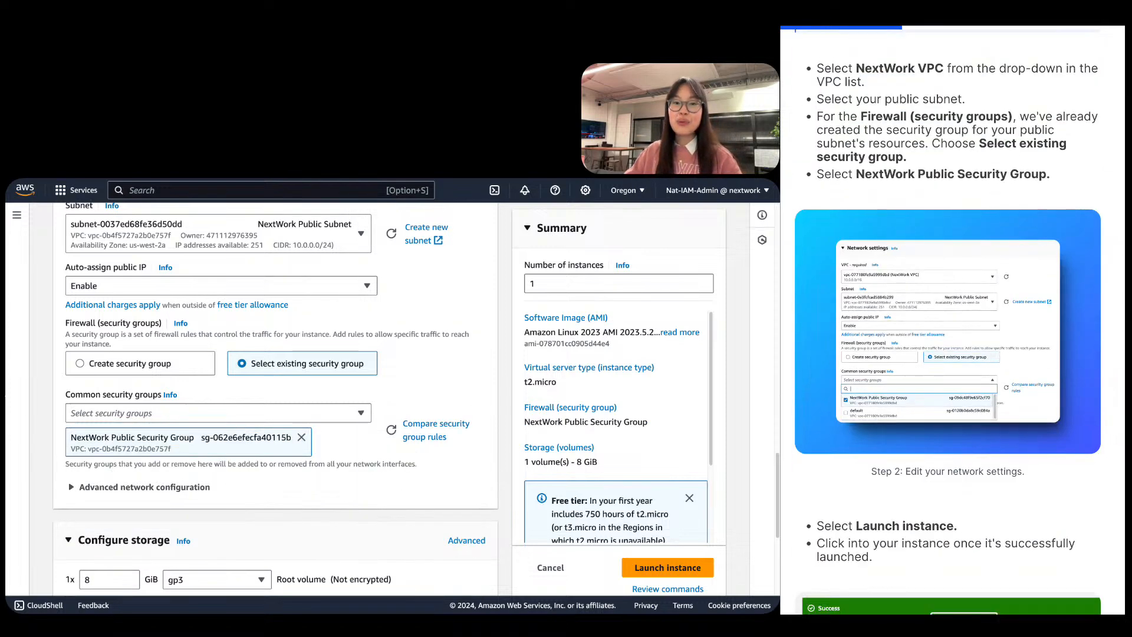
{"action": "scroll", "coordinate": [364, 482], "scroll_direction": "down", "scroll_amount": 5}
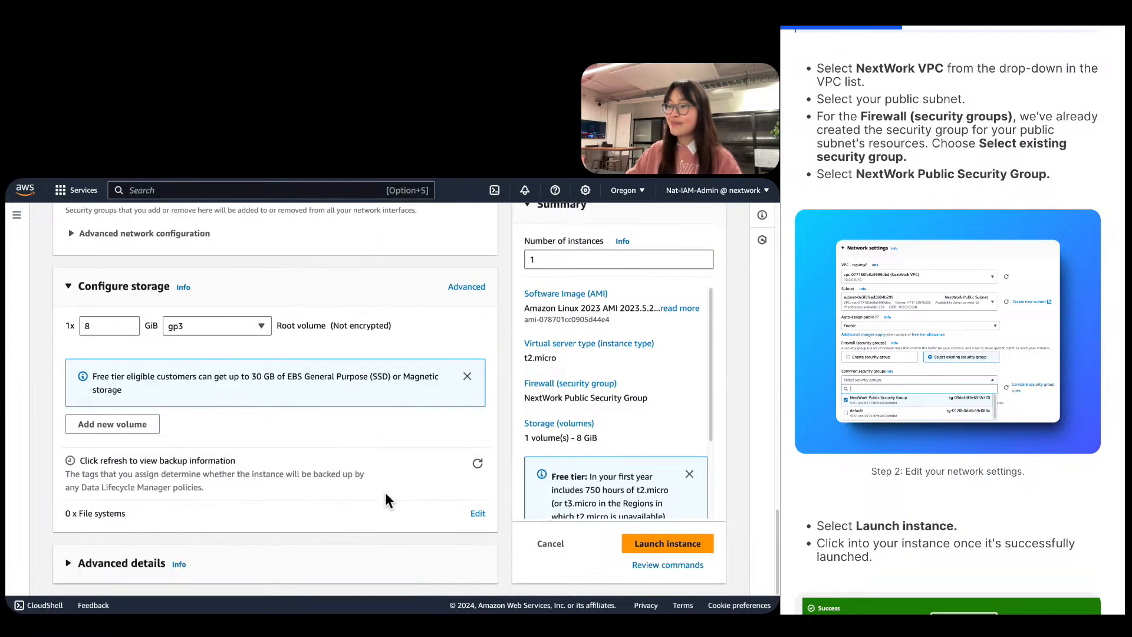
{"action": "left_click", "coordinate": [672, 539]}
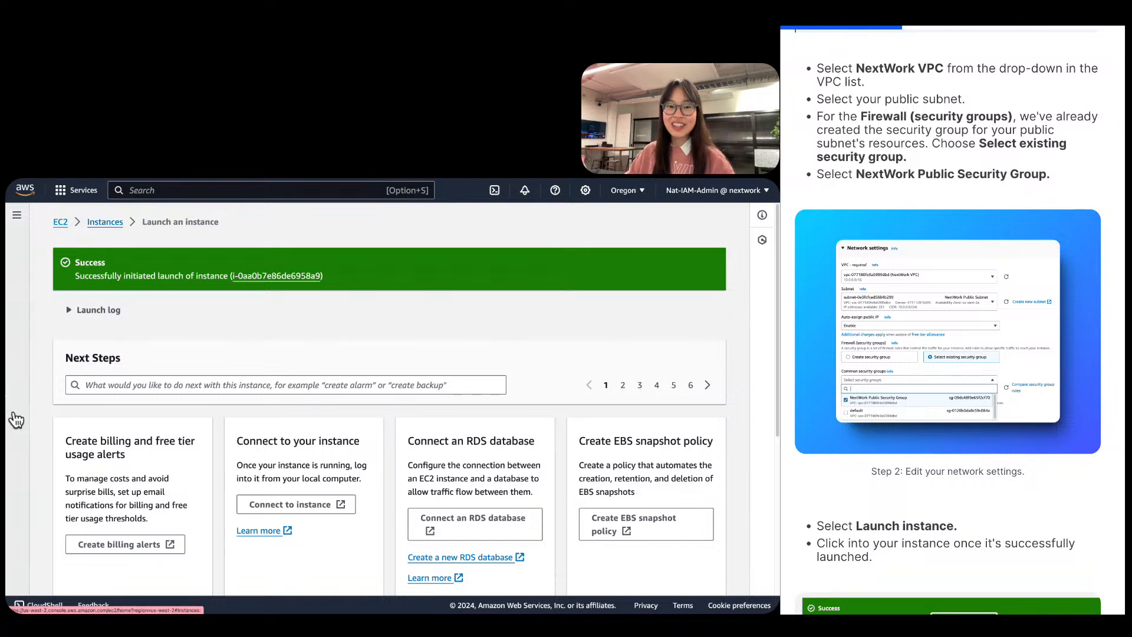
Return to the instances list, select NextWork Public Server and show its networking details as the guide describes.
{"action": "scroll", "coordinate": [1026, 342], "scroll_direction": "down", "scroll_amount": 5}
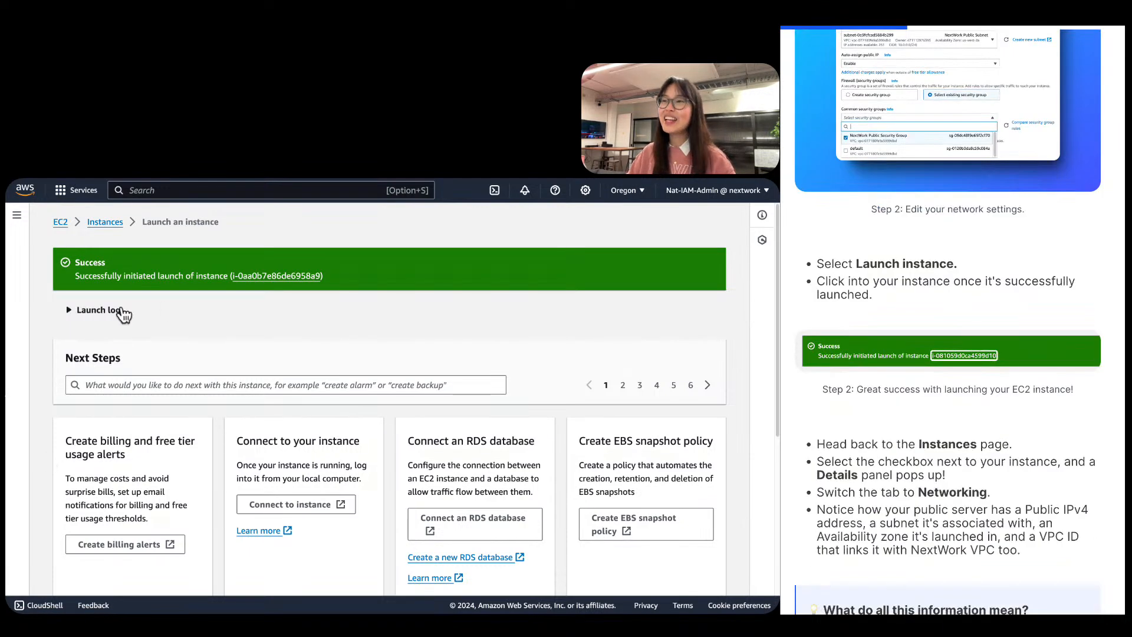
{"action": "left_click", "coordinate": [115, 222]}
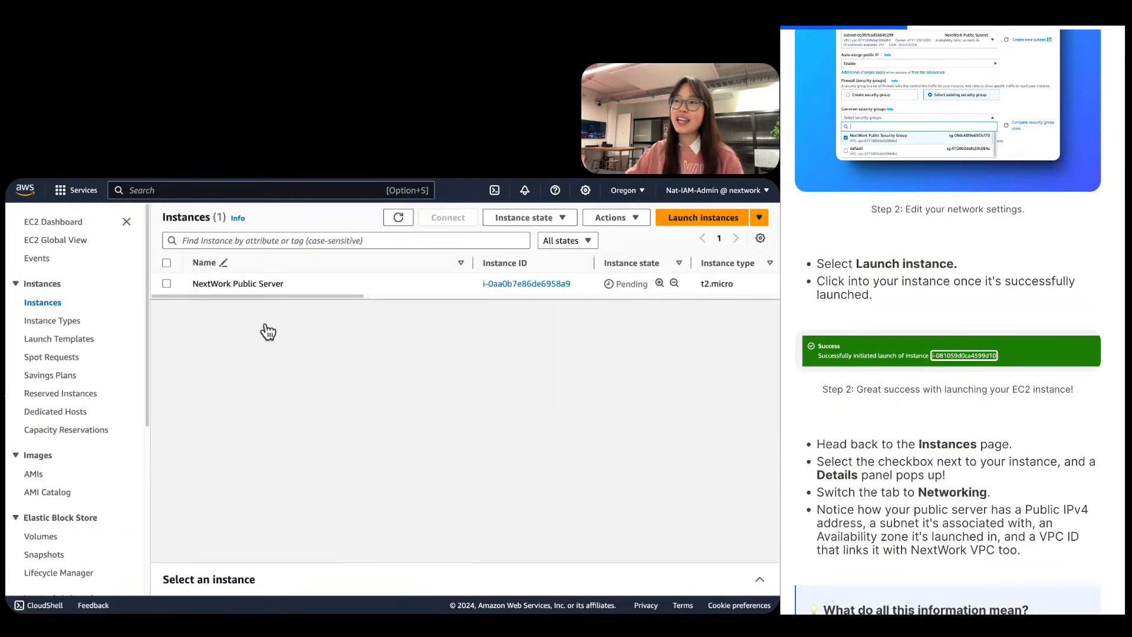
{"action": "left_click", "coordinate": [165, 283]}
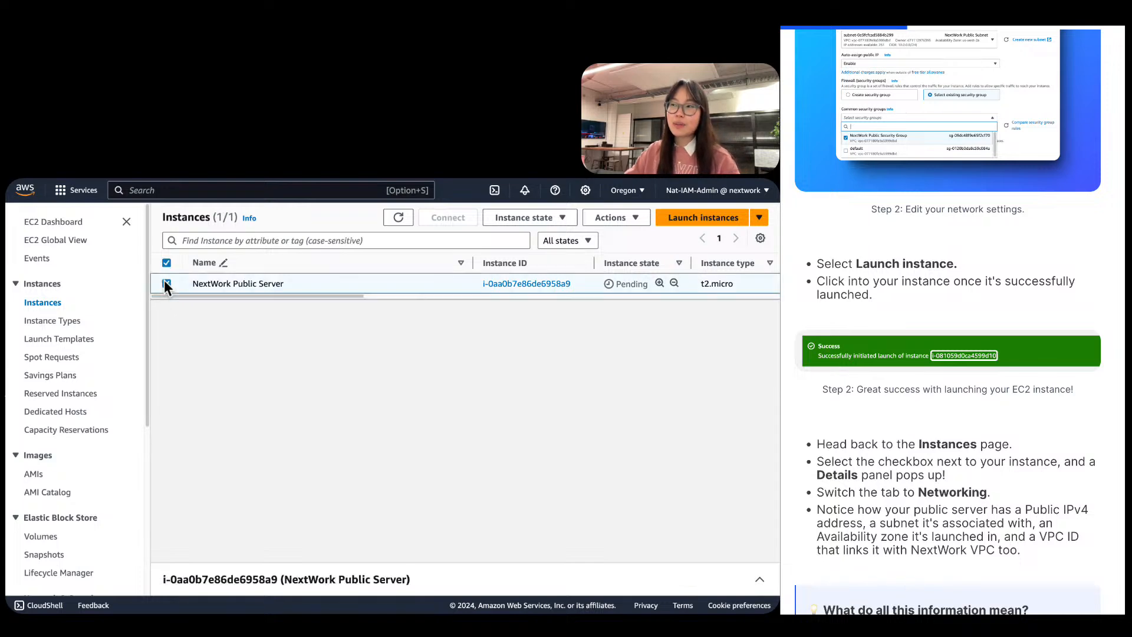
{"action": "scroll", "coordinate": [1114, 407], "scroll_direction": "down", "scroll_amount": 4}
{"action": "scroll", "coordinate": [1115, 406], "scroll_direction": "down", "scroll_amount": 2}
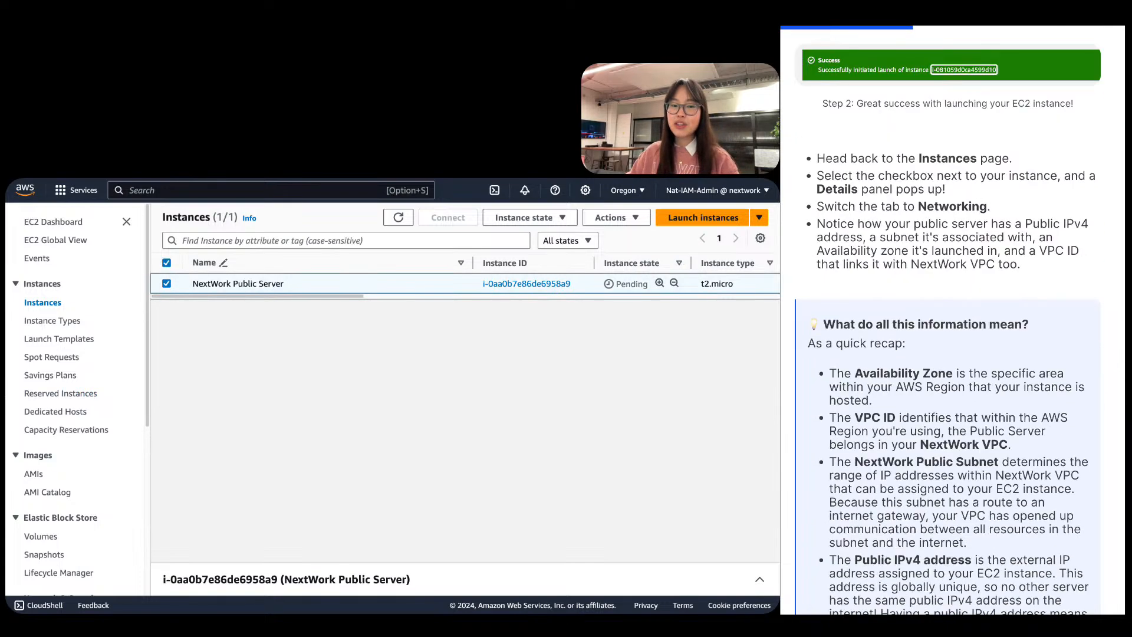
{"action": "left_click", "coordinate": [458, 576]}
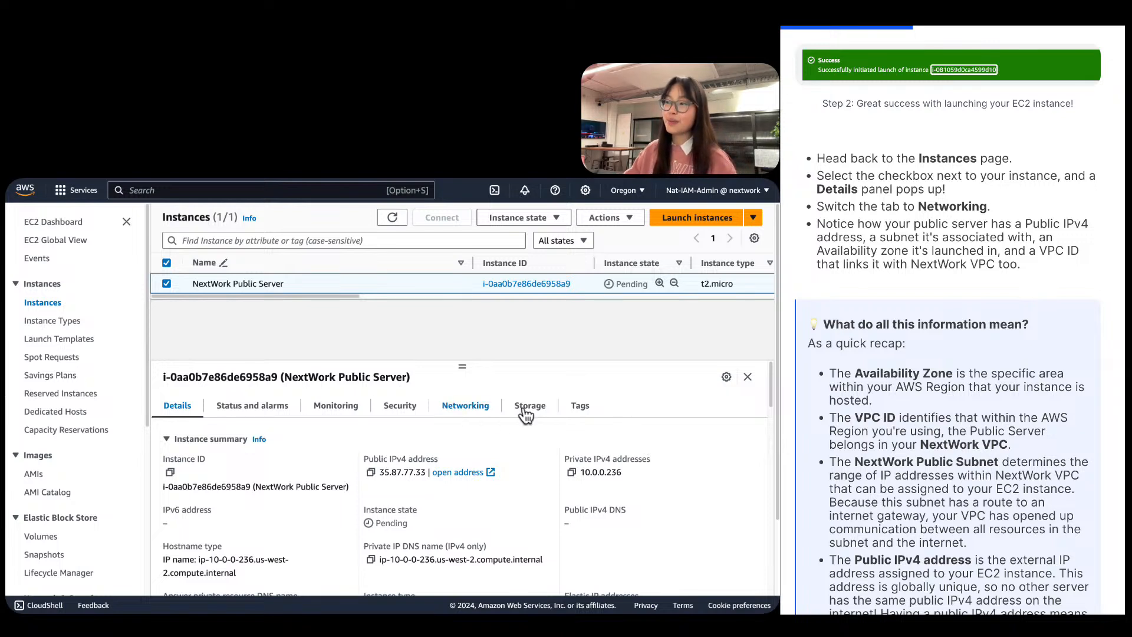
{"action": "left_click", "coordinate": [467, 408]}
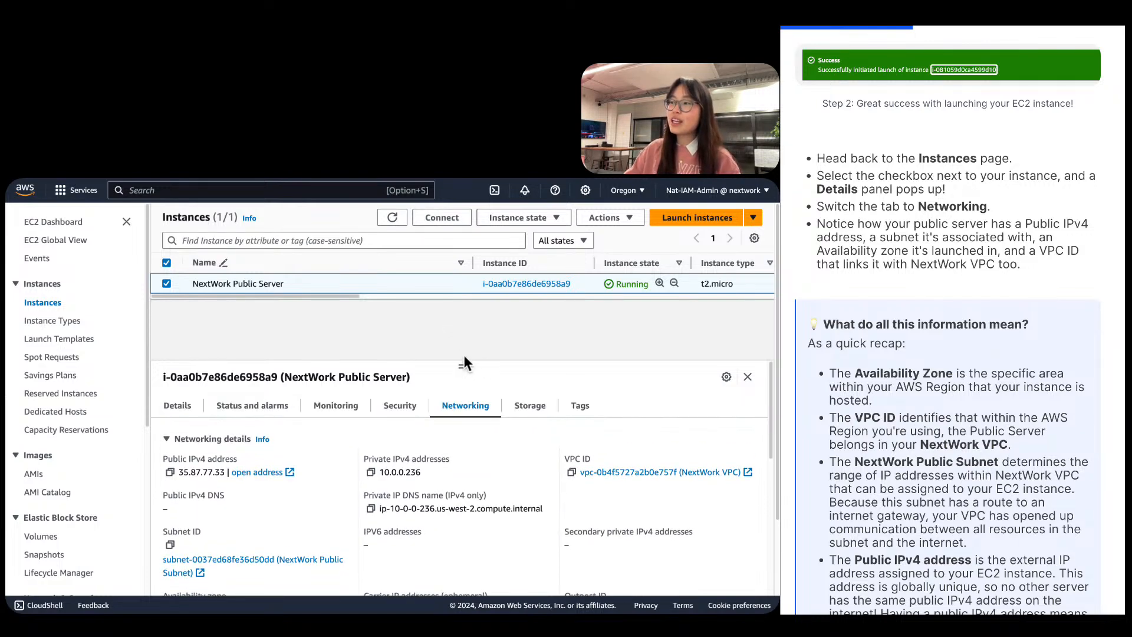
Examine NextWork Public Server's subnet, availability zone, VPC ID and public IPv4 address in its networking details.
{"action": "left_click_drag", "start_coordinate": [463, 367], "coordinate": [465, 306]}
{"action": "left_click_drag", "start_coordinate": [463, 360], "coordinate": [462, 310]}
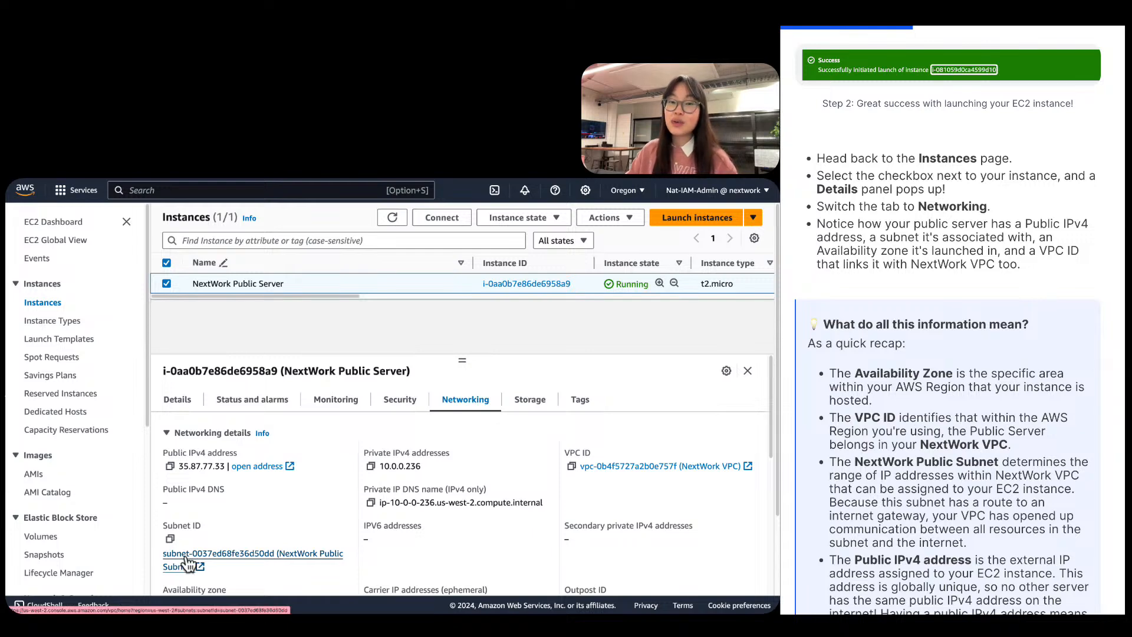
{"action": "scroll", "coordinate": [187, 563], "scroll_direction": "down", "scroll_amount": 2}
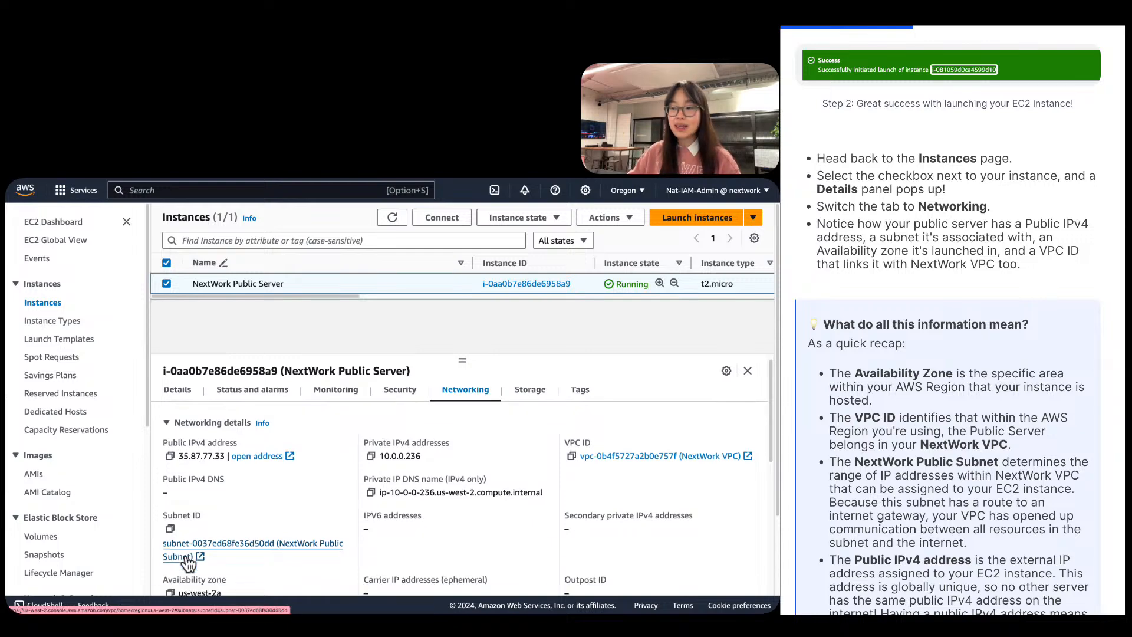
{"action": "triple_click", "coordinate": [207, 504]}
{"action": "left_click", "coordinate": [418, 474]}
{"action": "scroll", "coordinate": [462, 477], "scroll_direction": "up", "scroll_amount": 1}
{"action": "scroll", "coordinate": [446, 477], "scroll_direction": "up", "scroll_amount": 1}
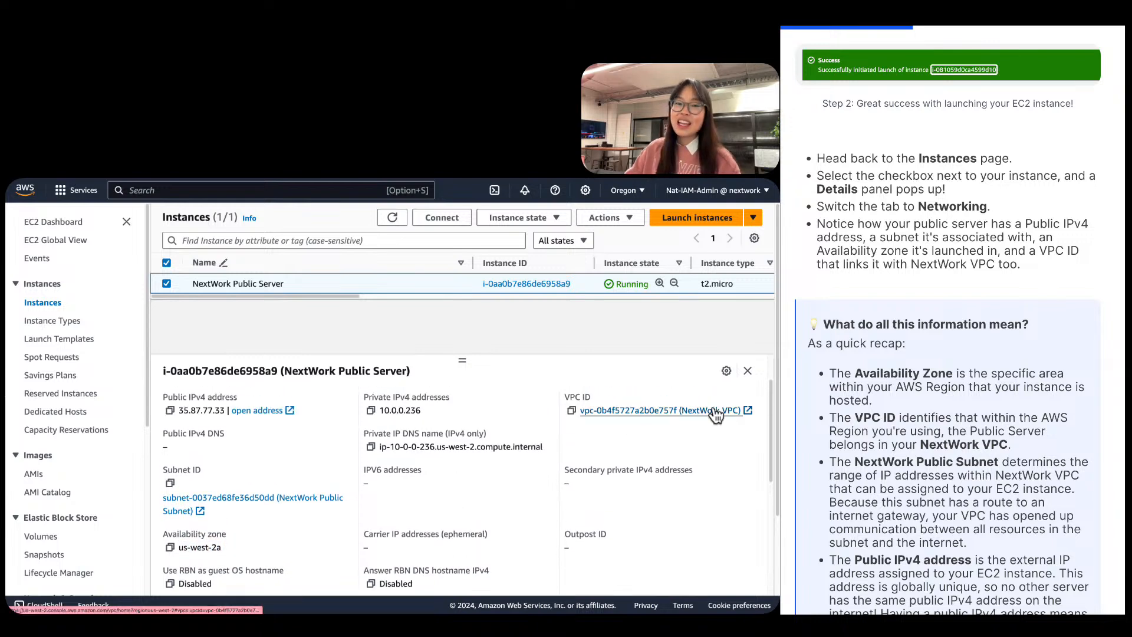
{"action": "triple_click", "coordinate": [192, 406]}
{"action": "left_click", "coordinate": [193, 406]}
{"action": "double_click", "coordinate": [193, 406]}
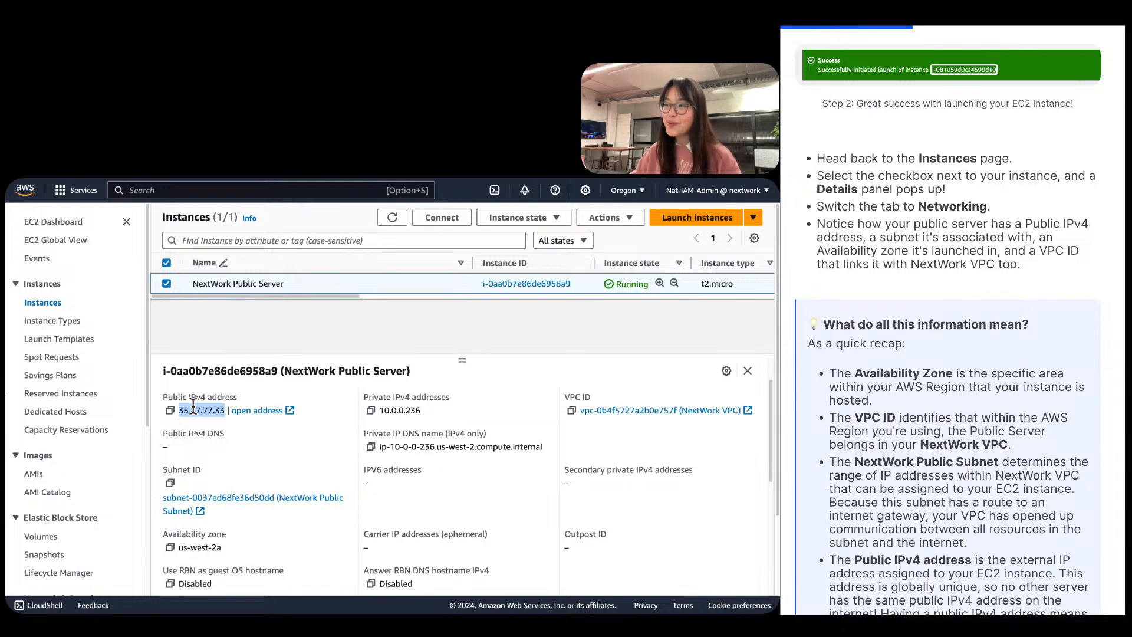
Find the guide's screenshot task and capture an area screenshot of NextWork Public Server's networking details down to the availability zone.
{"action": "scroll", "coordinate": [948, 330], "scroll_direction": "down", "scroll_amount": 10}
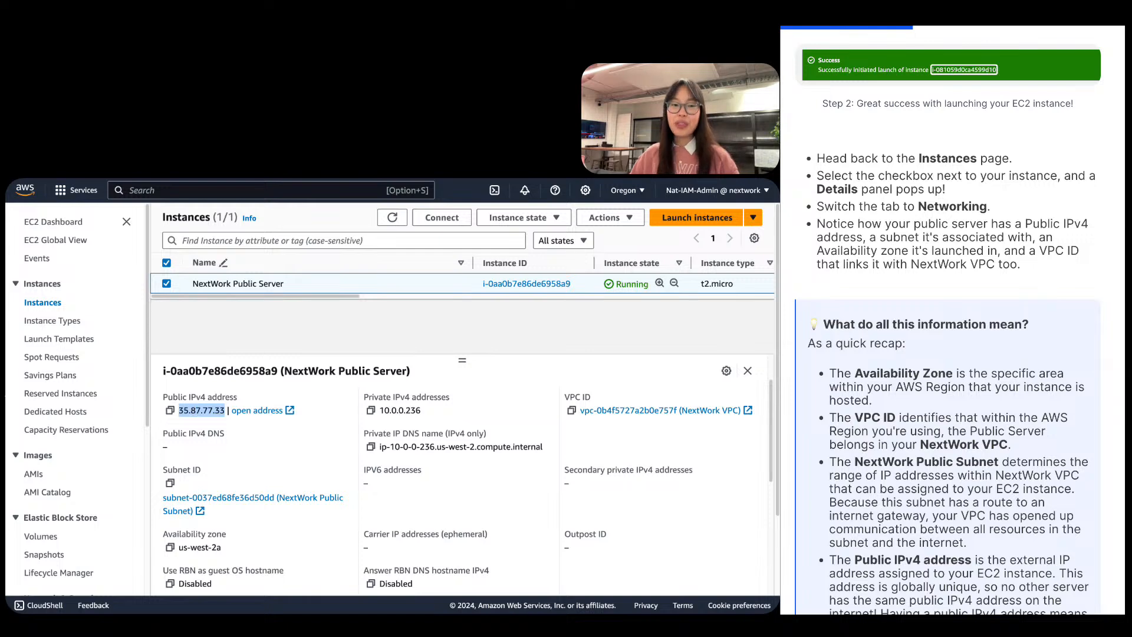
{"action": "scroll", "coordinate": [947, 330], "scroll_direction": "down", "scroll_amount": 1}
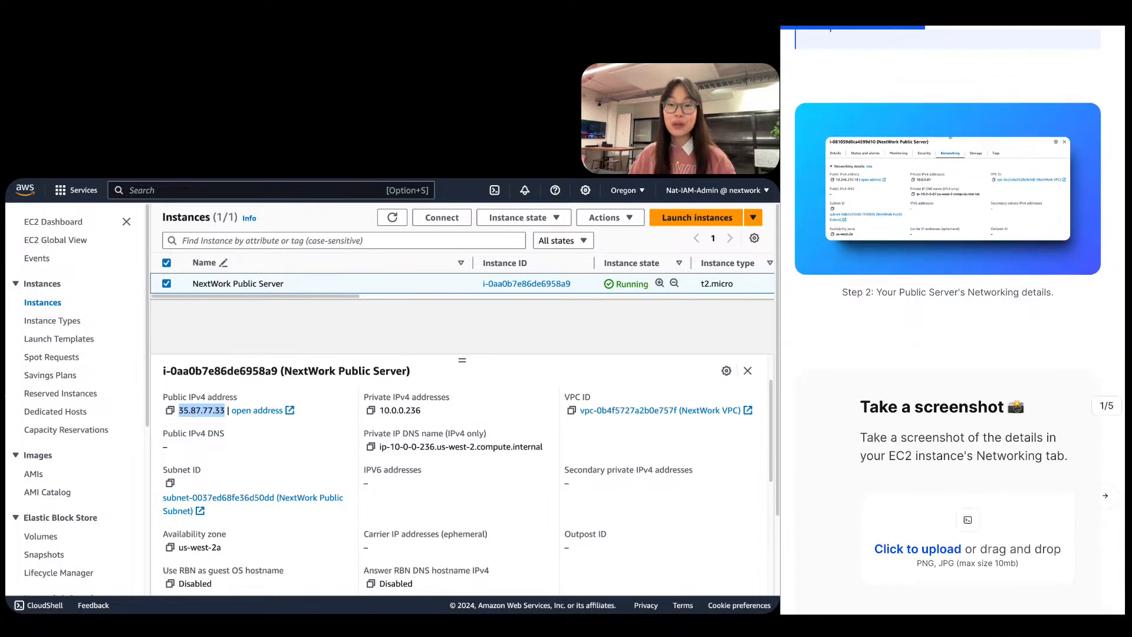
{"action": "scroll", "coordinate": [911, 342], "scroll_direction": "down", "scroll_amount": 2}
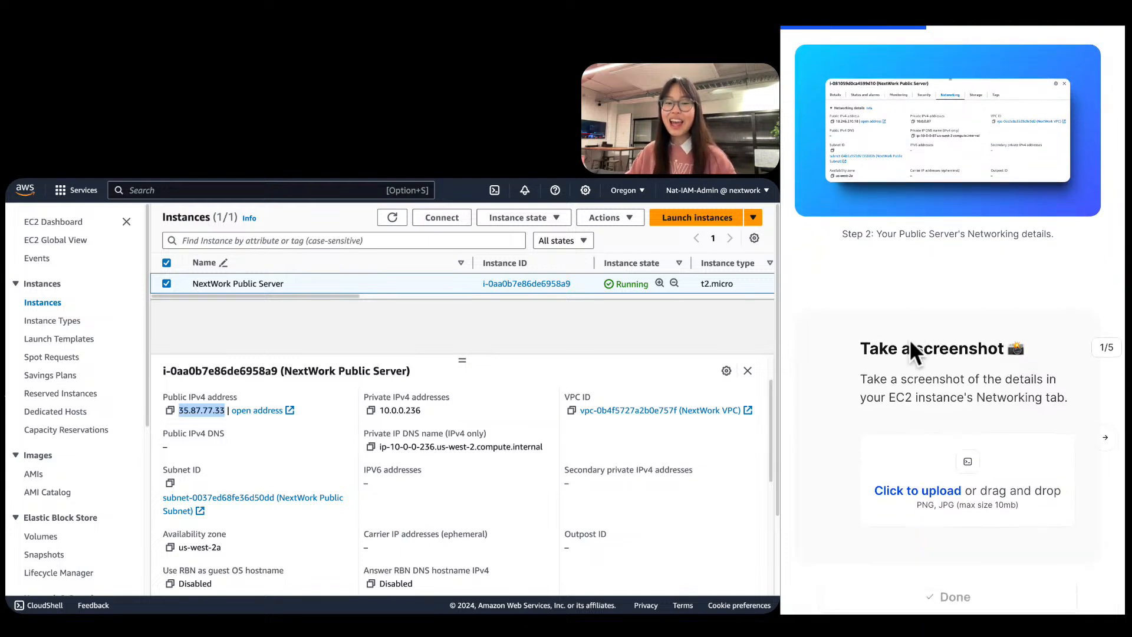
{"action": "scroll", "coordinate": [909, 338], "scroll_direction": "down", "scroll_amount": 1}
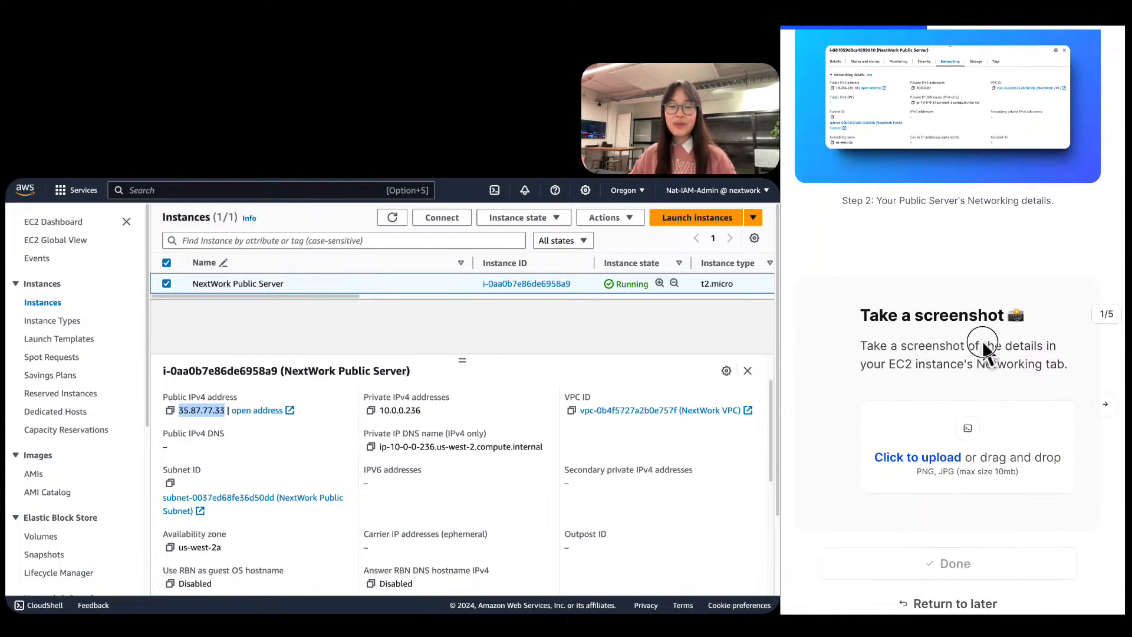
{"action": "key", "text": "super+minus"}
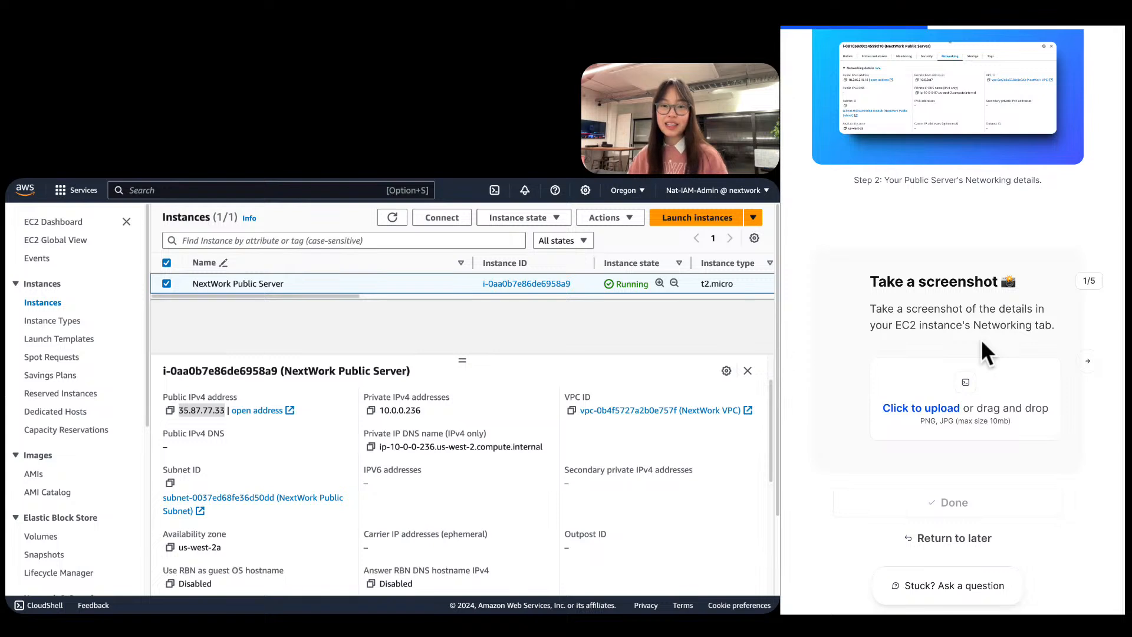
{"action": "key", "text": "super+equal"}
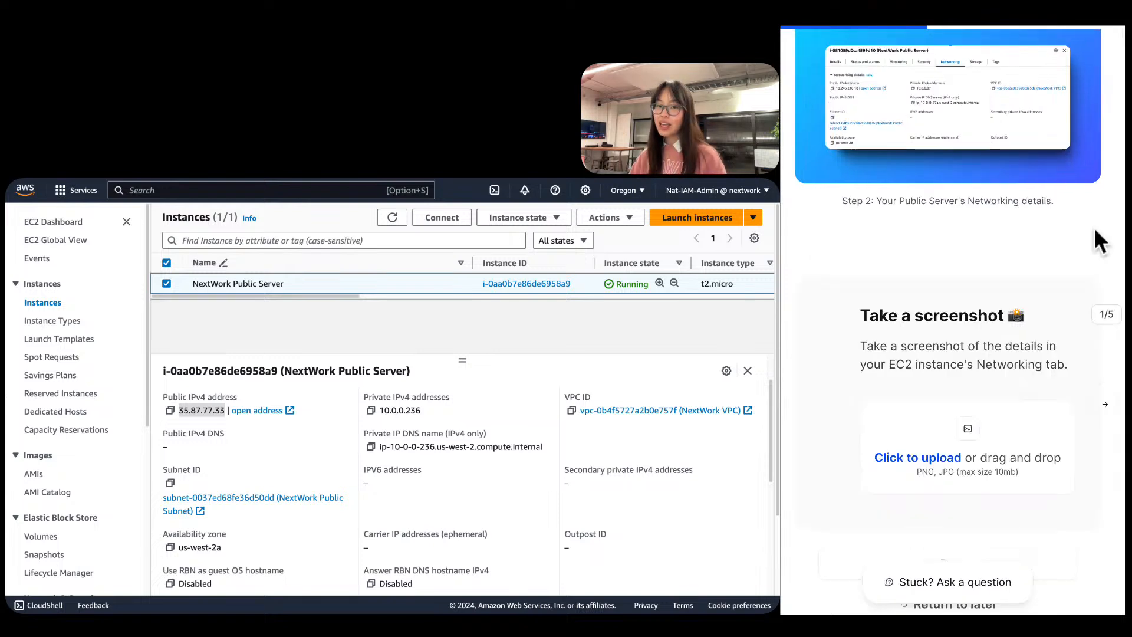
{"action": "left_click", "coordinate": [229, 359]}
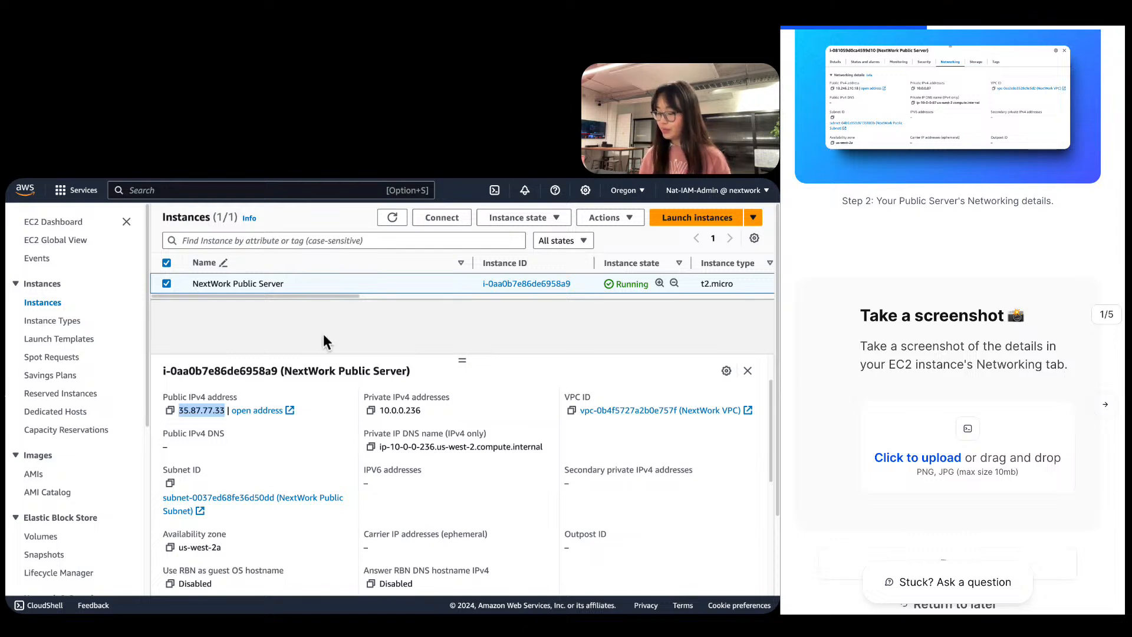
{"action": "key", "text": "super+shift+4"}
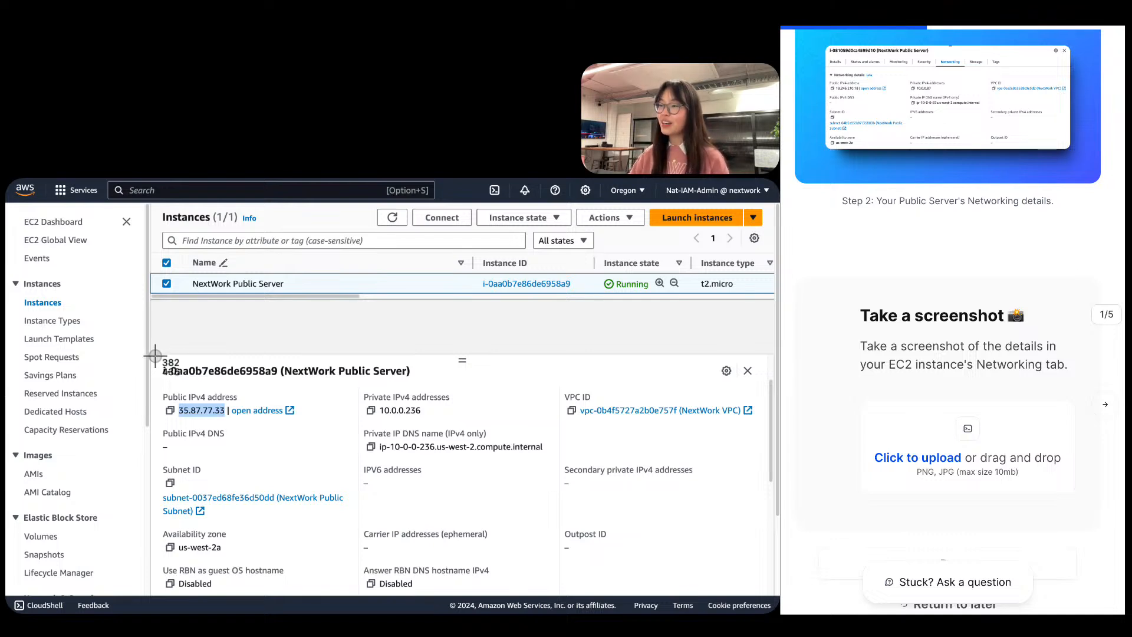
{"action": "left_click_drag", "start_coordinate": [154, 356], "coordinate": [763, 563]}
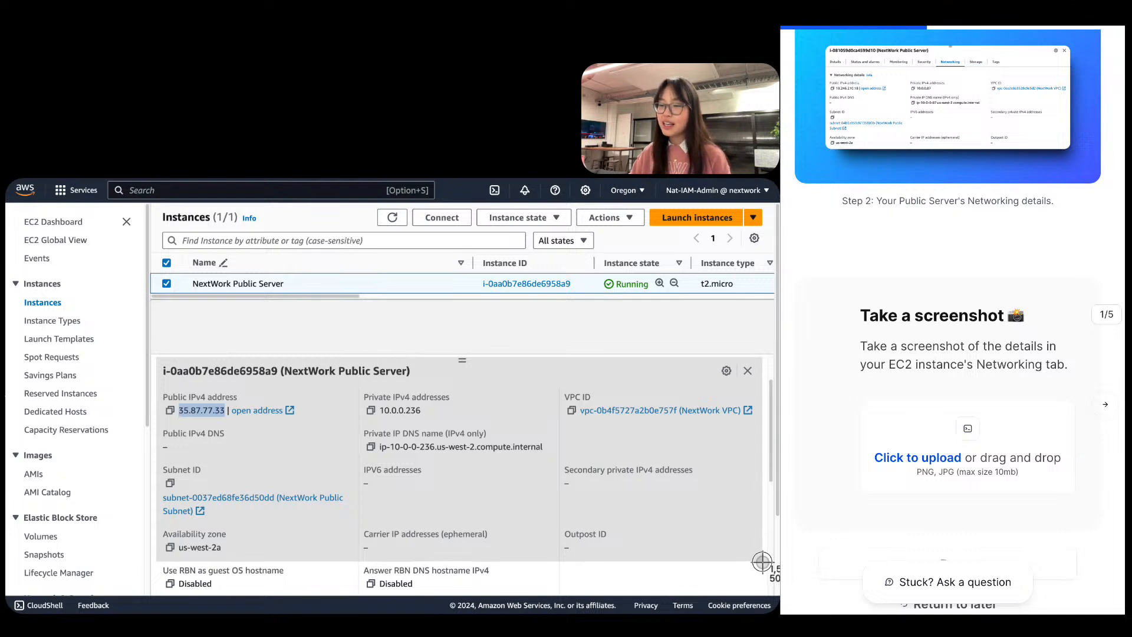
{"action": "left_click_drag", "start_coordinate": [762, 561], "coordinate": [763, 561]}
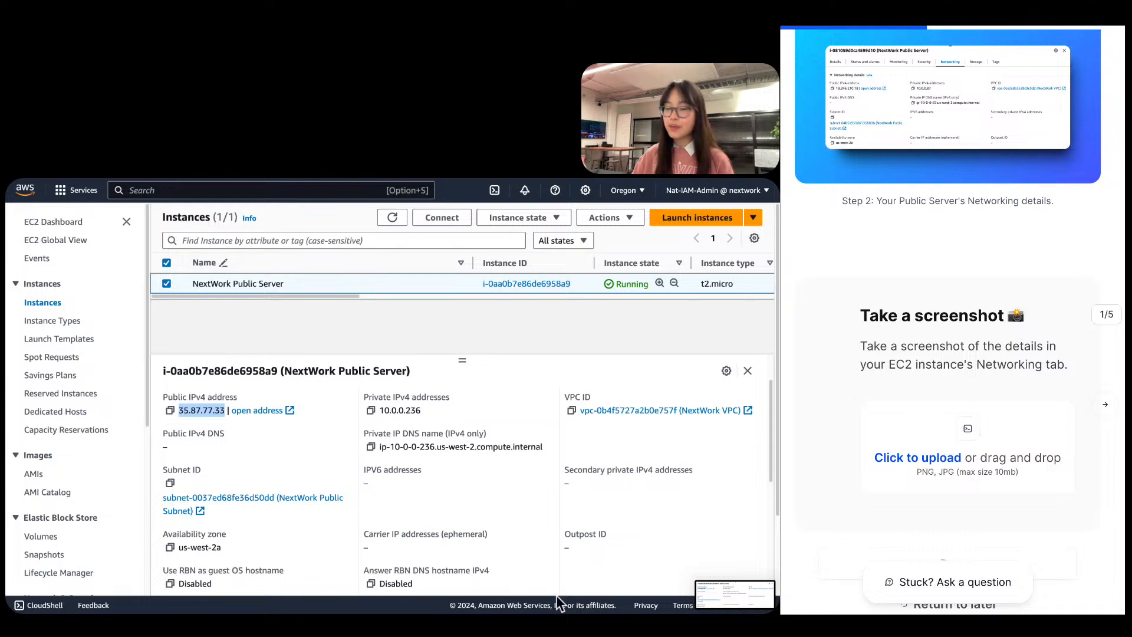
Upload the captured networking details screenshot to the guide's first task, dismissing the file chooser.
{"action": "left_click_drag", "start_coordinate": [720, 589], "coordinate": [922, 411]}
{"action": "scroll", "coordinate": [929, 422], "scroll_direction": "down", "scroll_amount": 2}
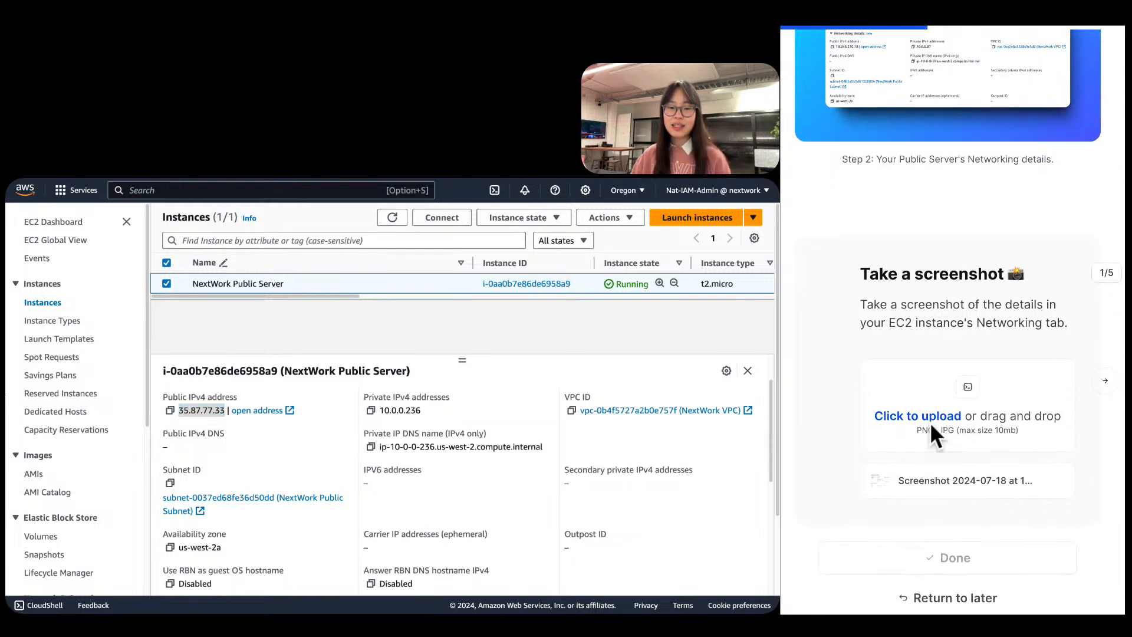
{"action": "left_click", "coordinate": [1056, 403]}
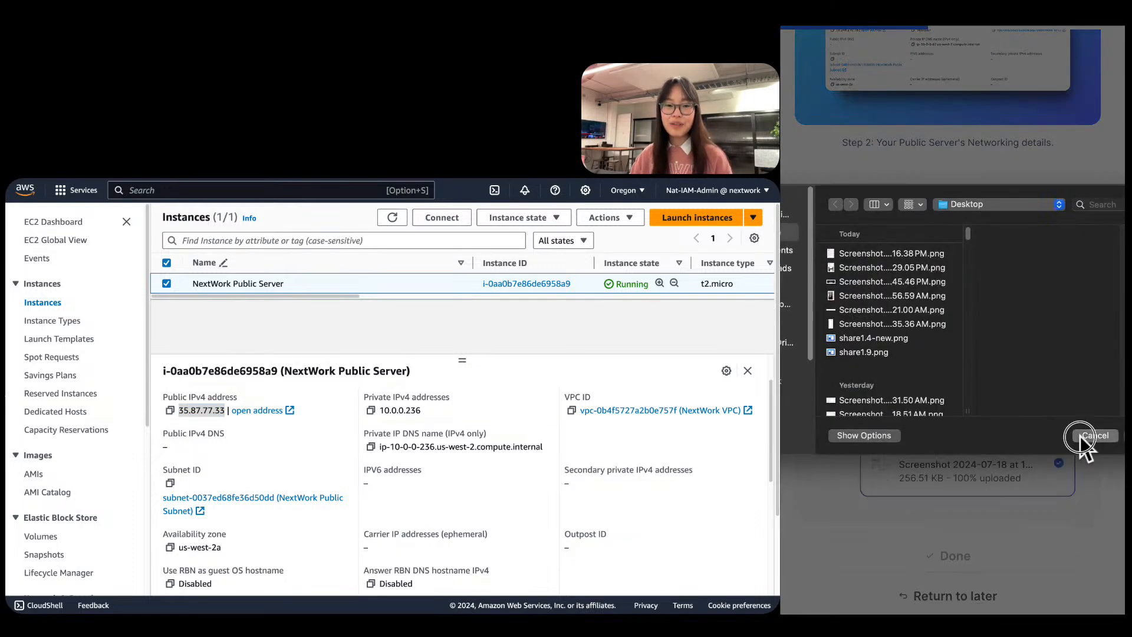
{"action": "left_click", "coordinate": [1084, 436]}
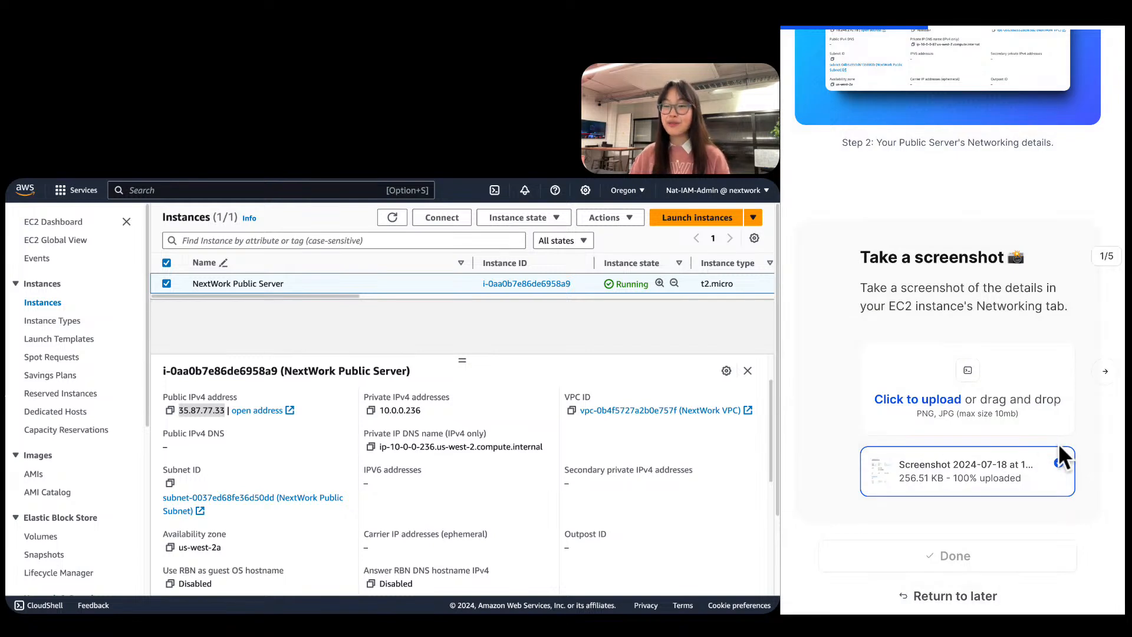
Go to the guide's question "What is a key pair?" and begin the answer with "Key pairs are tools that help developers/engineers".
{"action": "left_click", "coordinate": [1111, 373]}
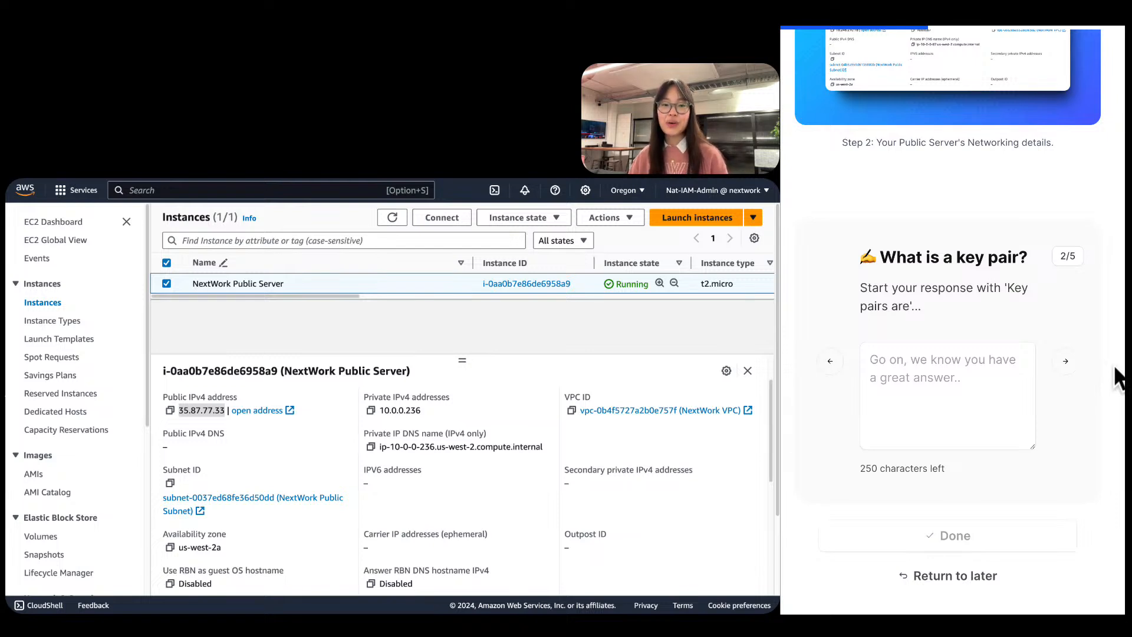
{"action": "left_click", "coordinate": [962, 400]}
{"action": "type", "text": "Key paid"}
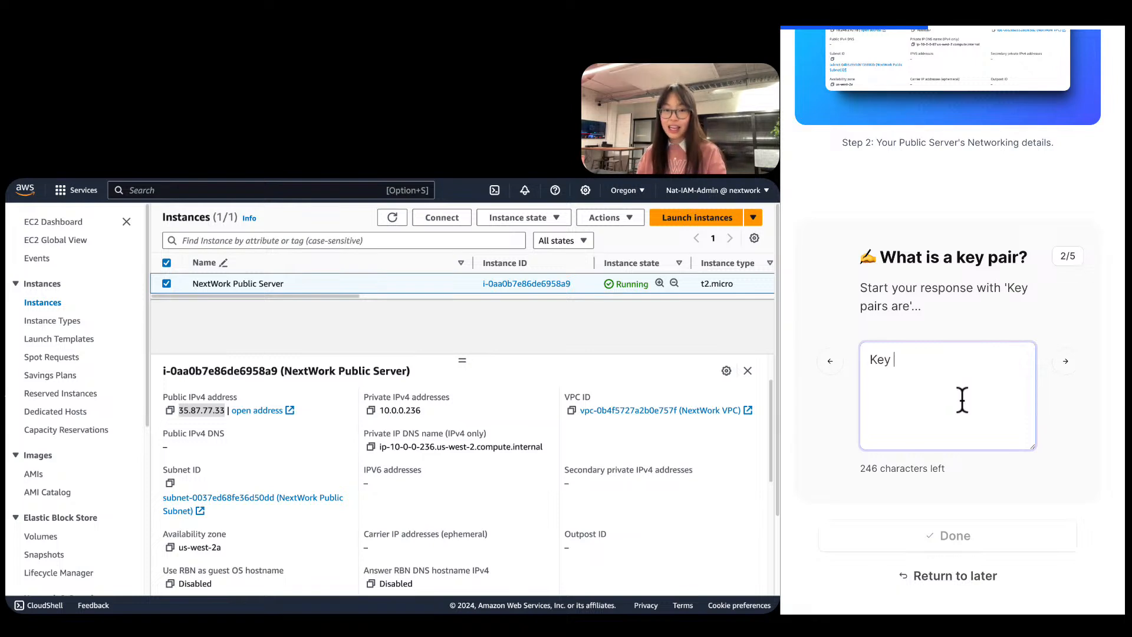
{"action": "key", "text": "BackSpace"}
{"action": "type", "text": "rs ar"}
{"action": "key", "text": "BackSpace"}
{"action": "key", "text": "BackSpace"}
{"action": "key", "text": "BackSpace"}
{"action": "key", "text": "BackSpace"}
{"action": "key", "text": "BackSpace"}
{"action": "type", "text": "rs "}
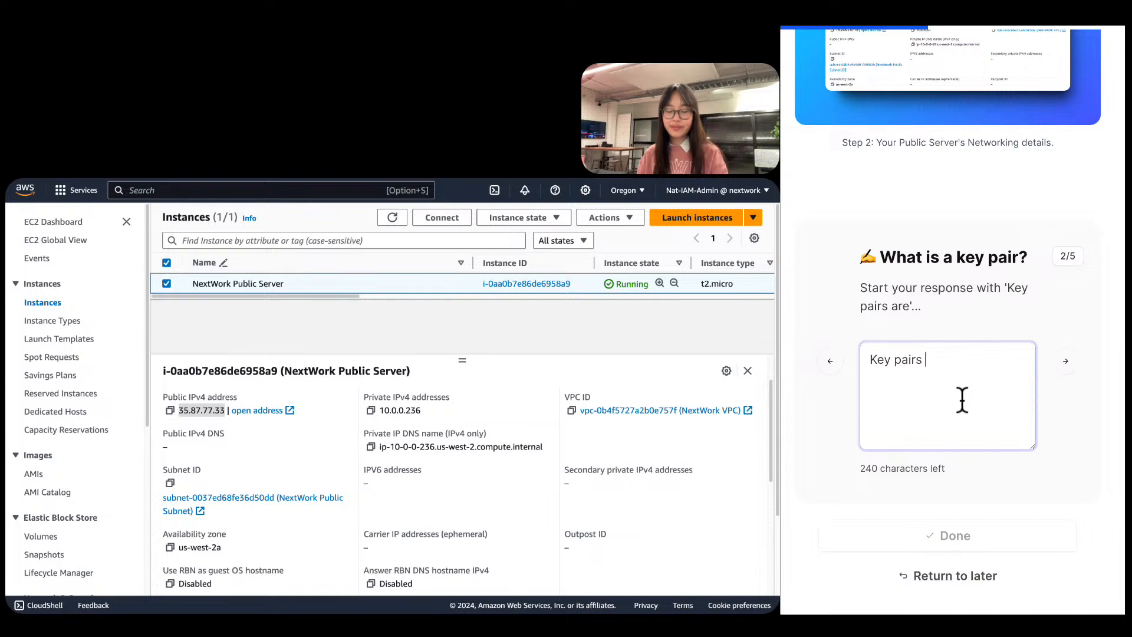
{"action": "type", "text": "are"}
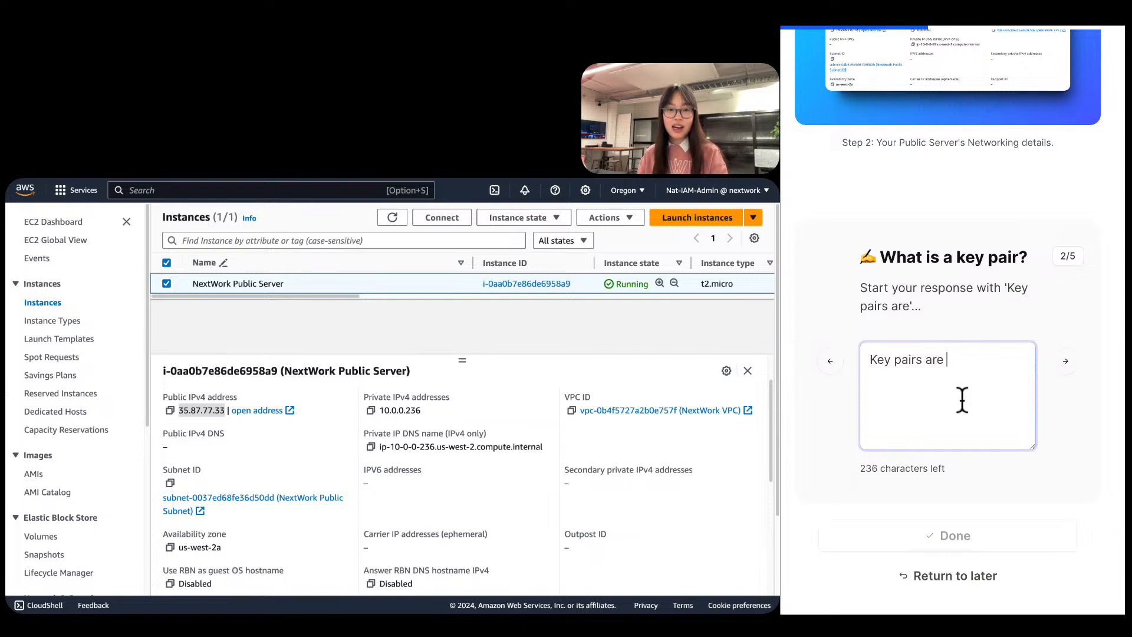
{"action": "type", "text": " tools "}
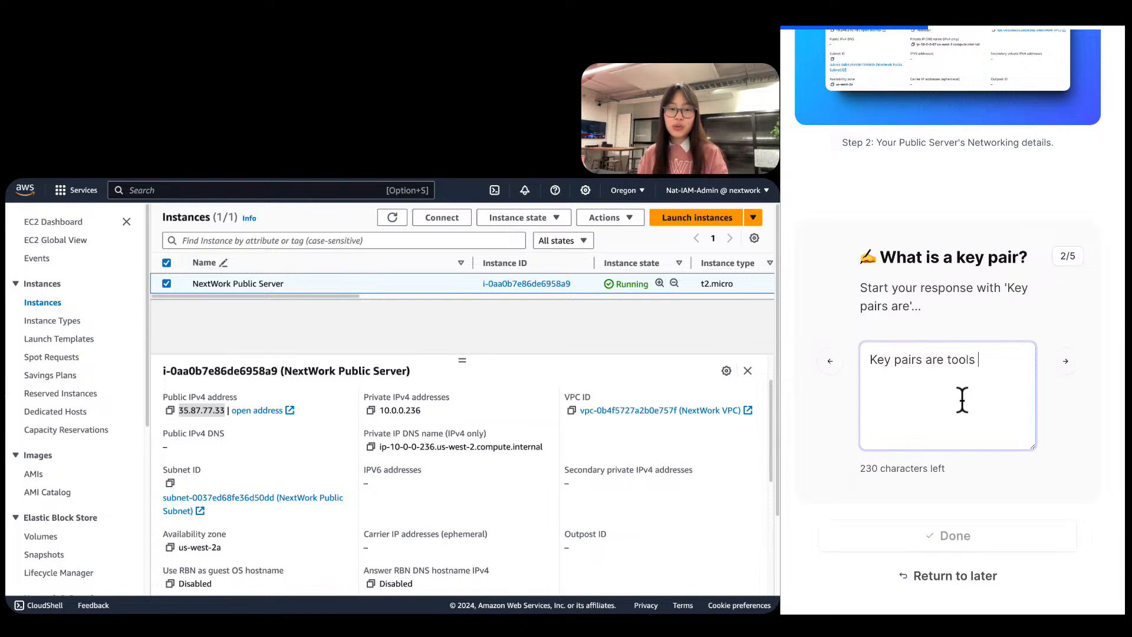
{"action": "type", "text": "that help developer/s"}
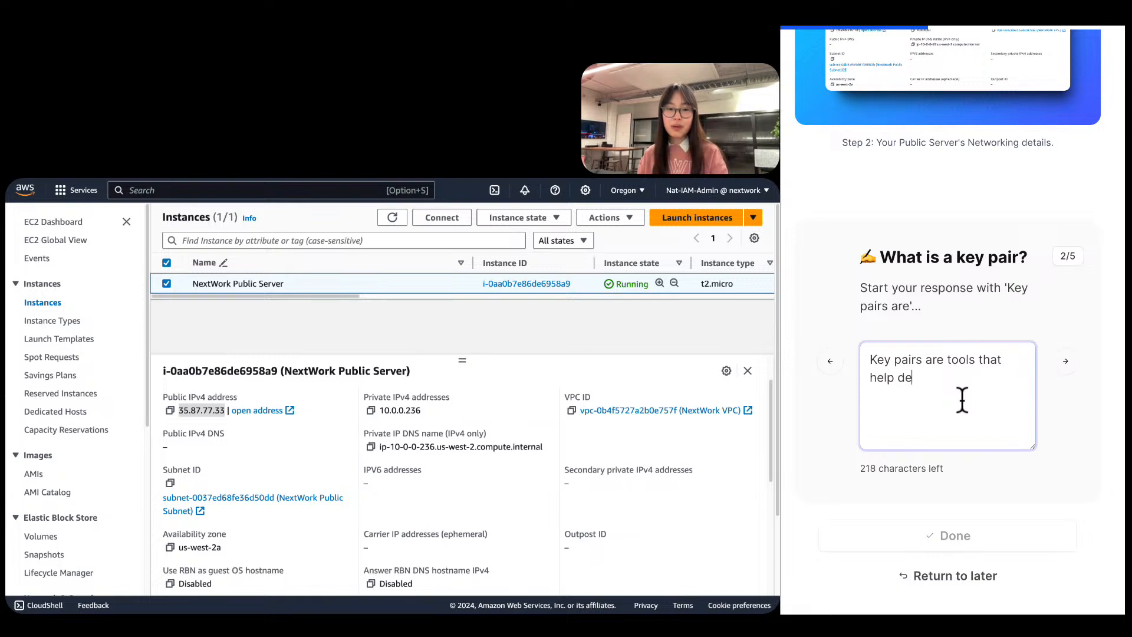
{"action": "key", "text": "BackSpace"}
{"action": "key", "text": "BackSpace"}
{"action": "type", "text": "s/"}
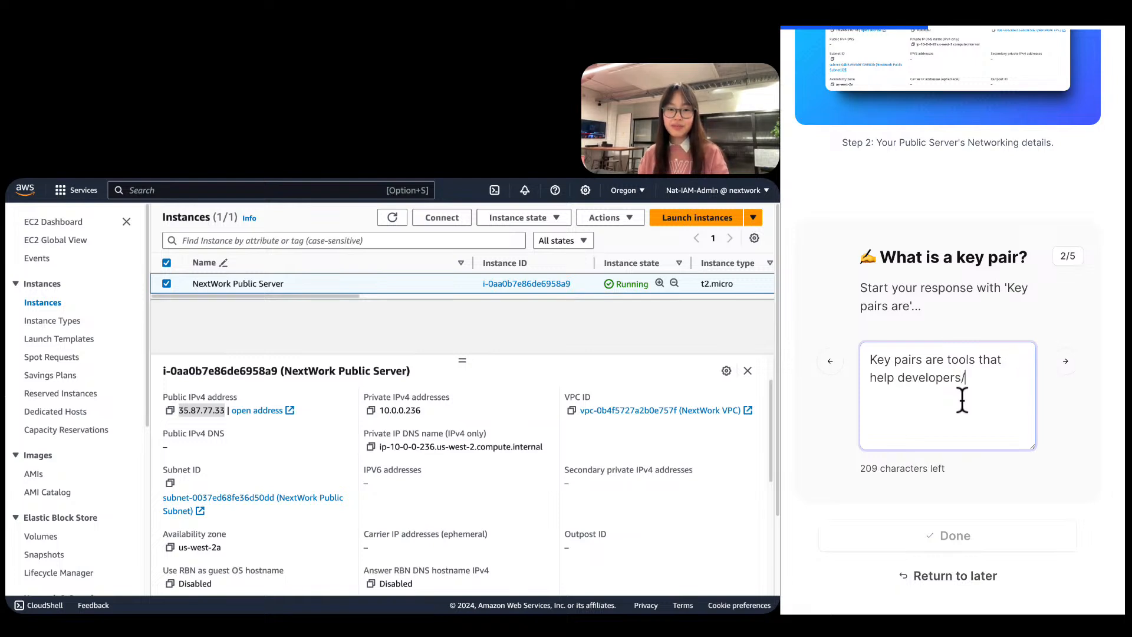
{"action": "type", "text": "engineers "}
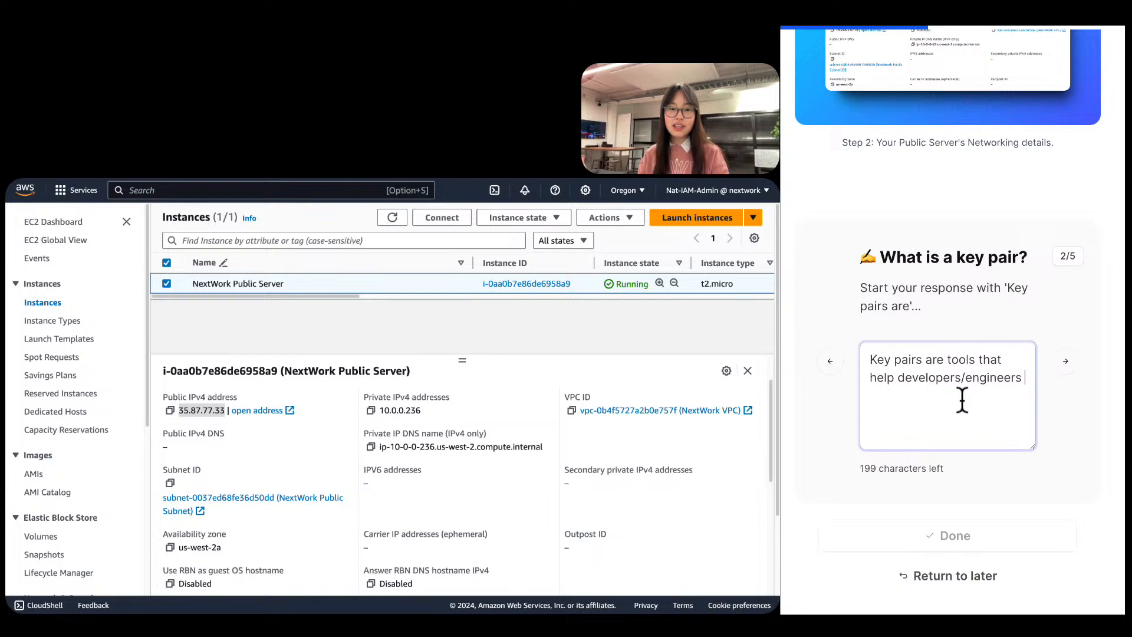
Complete the key pair answer with "authenticate themselves when trying to get direct access to a virtual machine e.g. an EC2 instance.".
{"action": "type", "text": "authenticate t"}
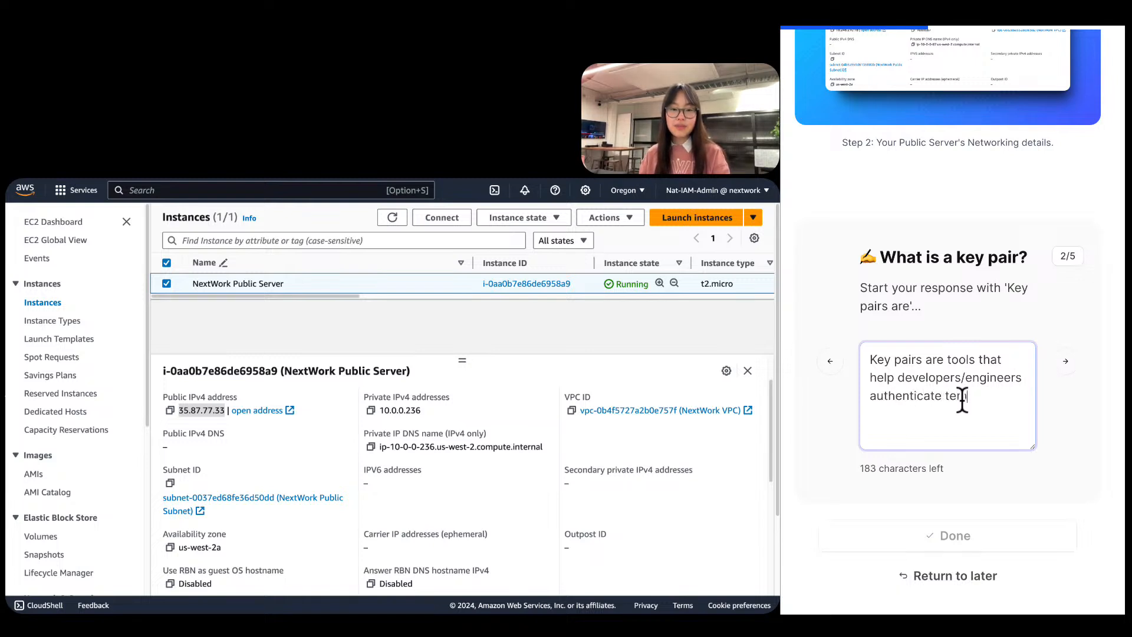
{"action": "type", "text": "hemselves when "}
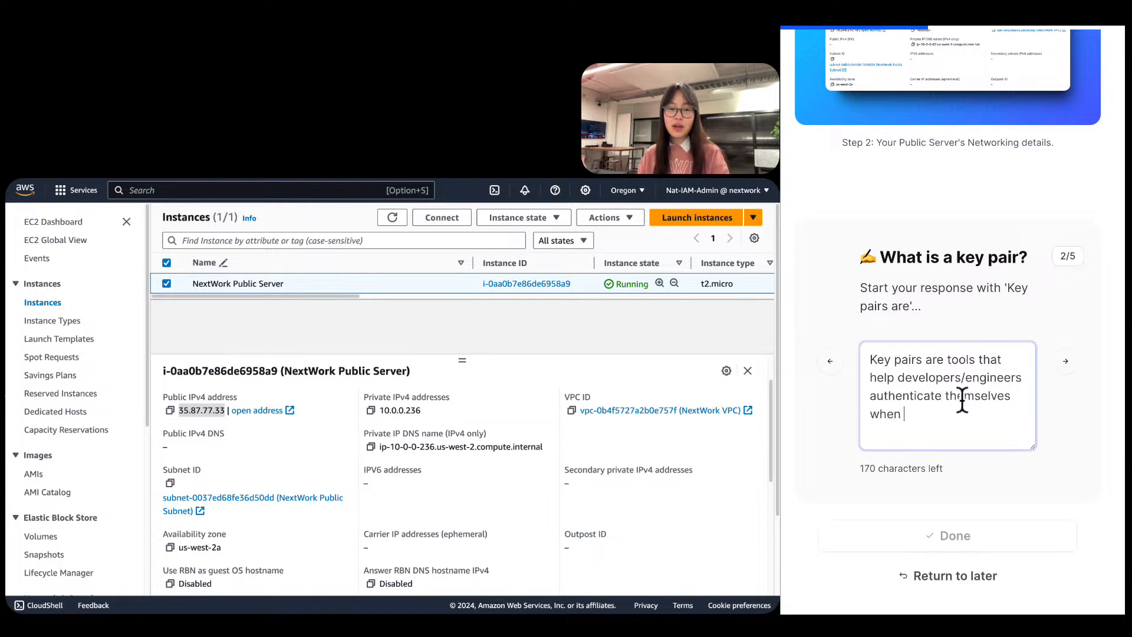
{"action": "type", "text": "trying to get direct a"}
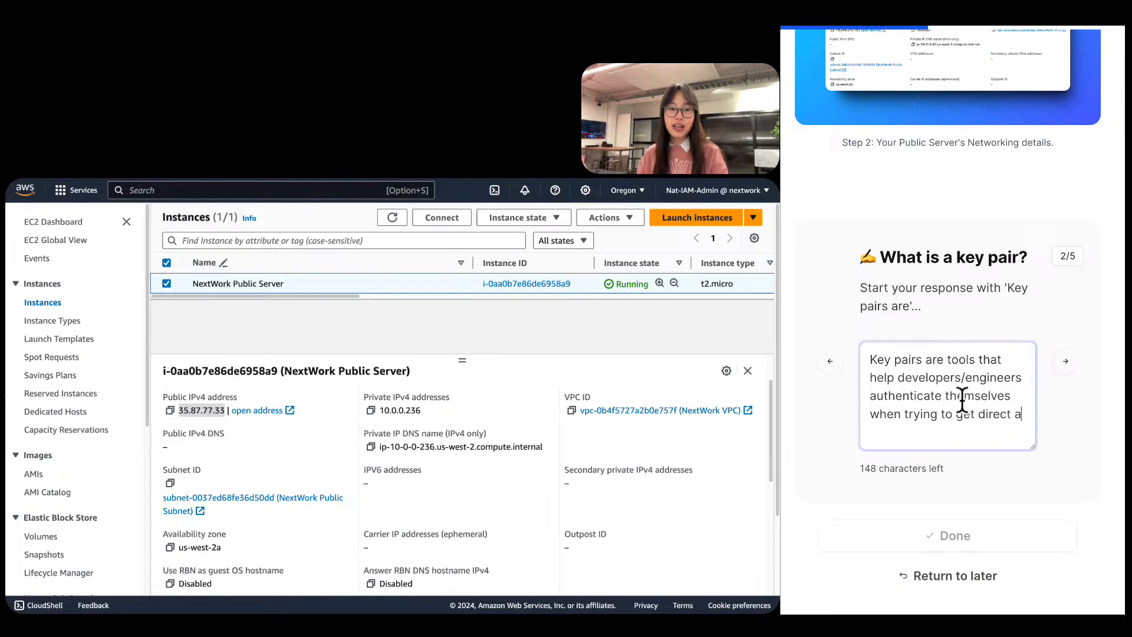
{"action": "type", "text": "ccess to a vir"}
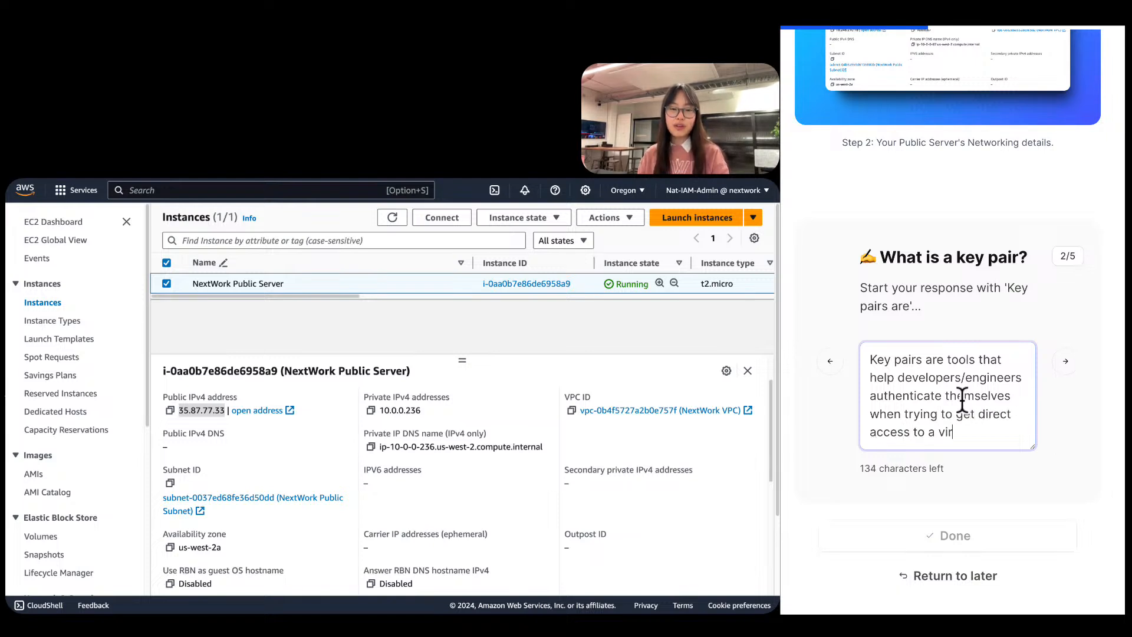
{"action": "type", "text": "tual machine"}
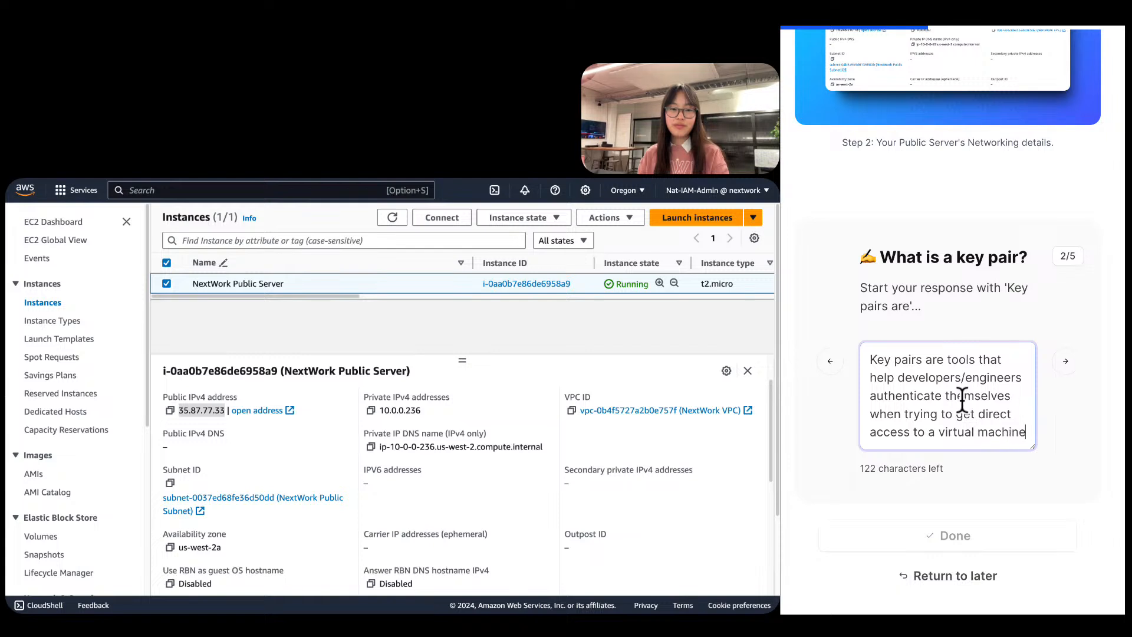
{"action": "type", "text": " e.g. an EC"}
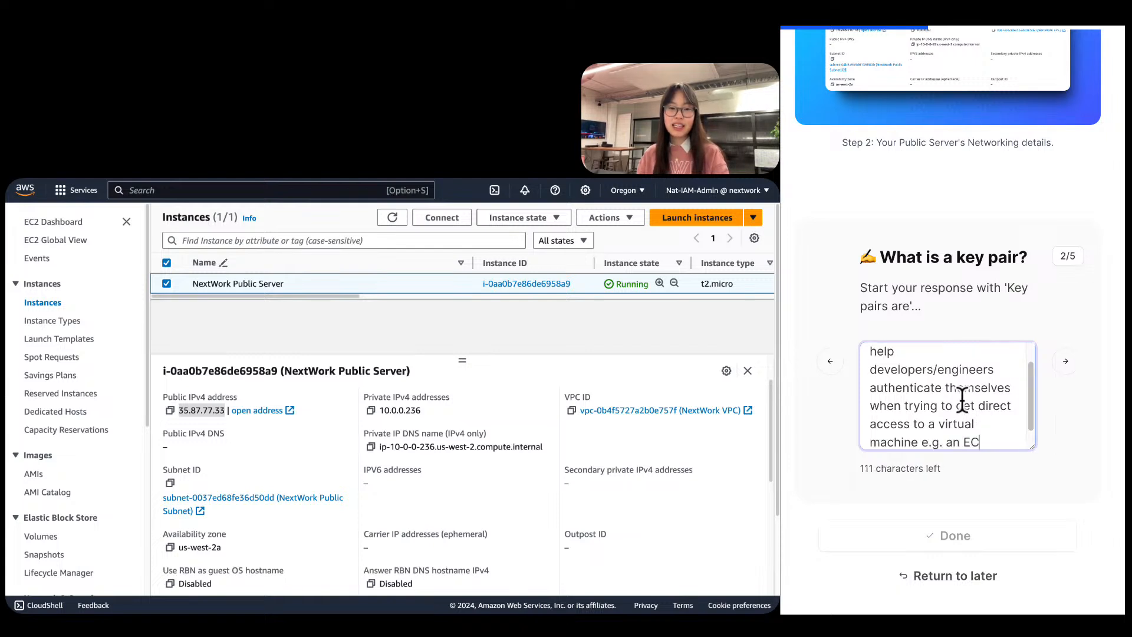
{"action": "type", "text": "2 instance."}
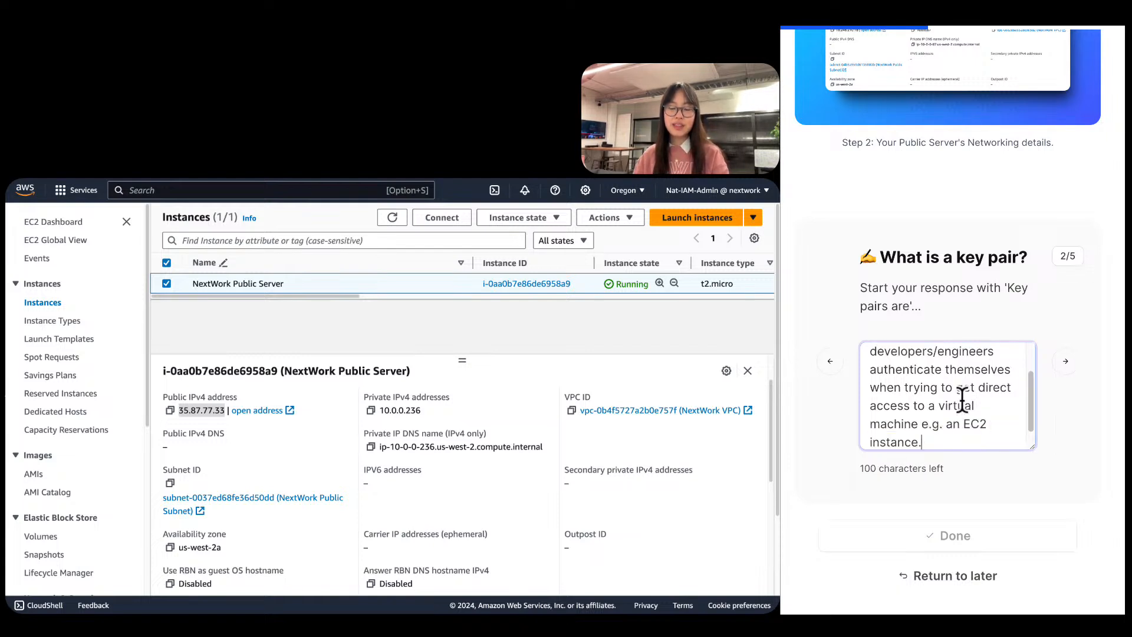
Read the guide's question about directly accessing the EC2 instance, and return to the key pair answer.
{"action": "left_click", "coordinate": [1065, 361]}
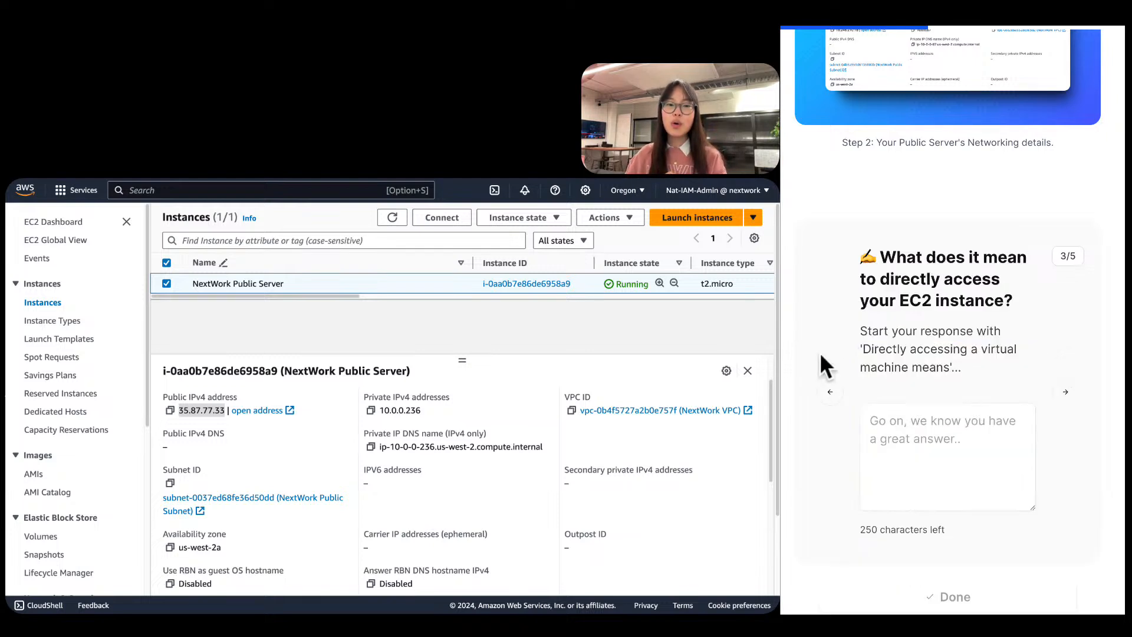
{"action": "scroll", "coordinate": [986, 266], "scroll_direction": "down", "scroll_amount": 1}
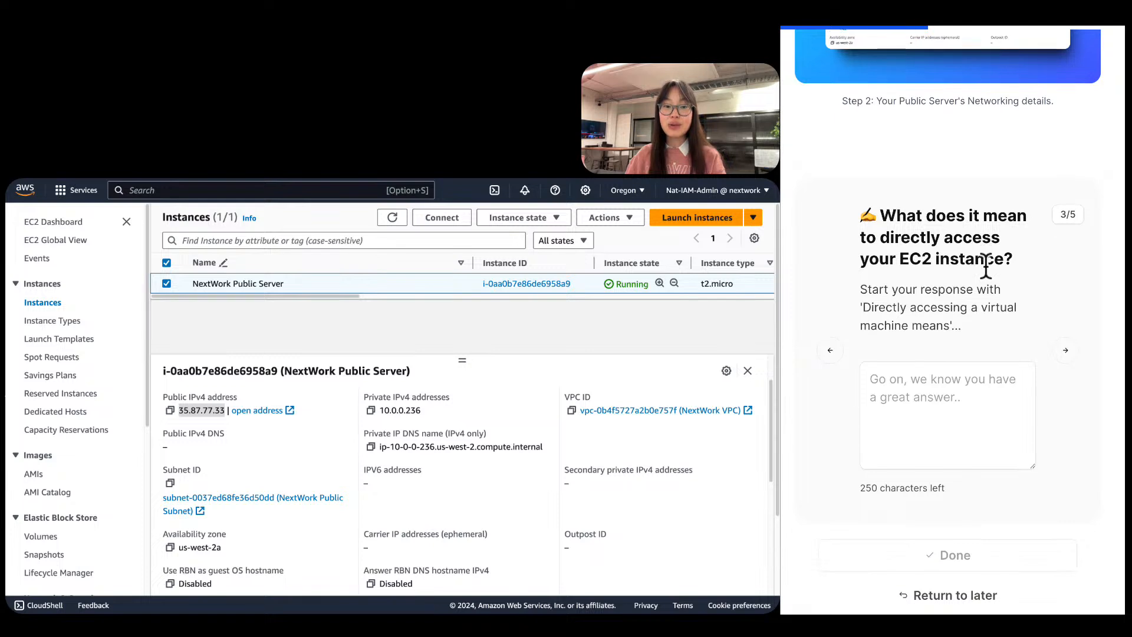
{"action": "scroll", "coordinate": [985, 262], "scroll_direction": "down", "scroll_amount": 1}
{"action": "left_click", "coordinate": [826, 333]}
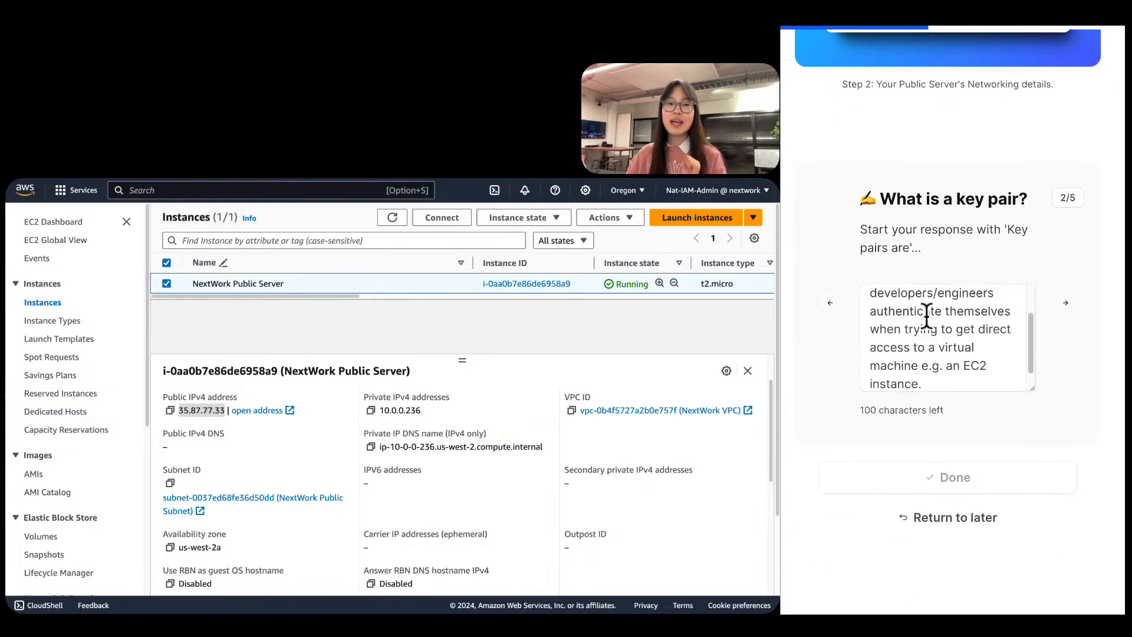
Extend the key pair answer with a second sentence beginning "Key pairs work by having two private keys".
{"action": "scroll", "coordinate": [925, 315], "scroll_direction": "down", "scroll_amount": 1}
{"action": "left_click", "coordinate": [964, 370]}
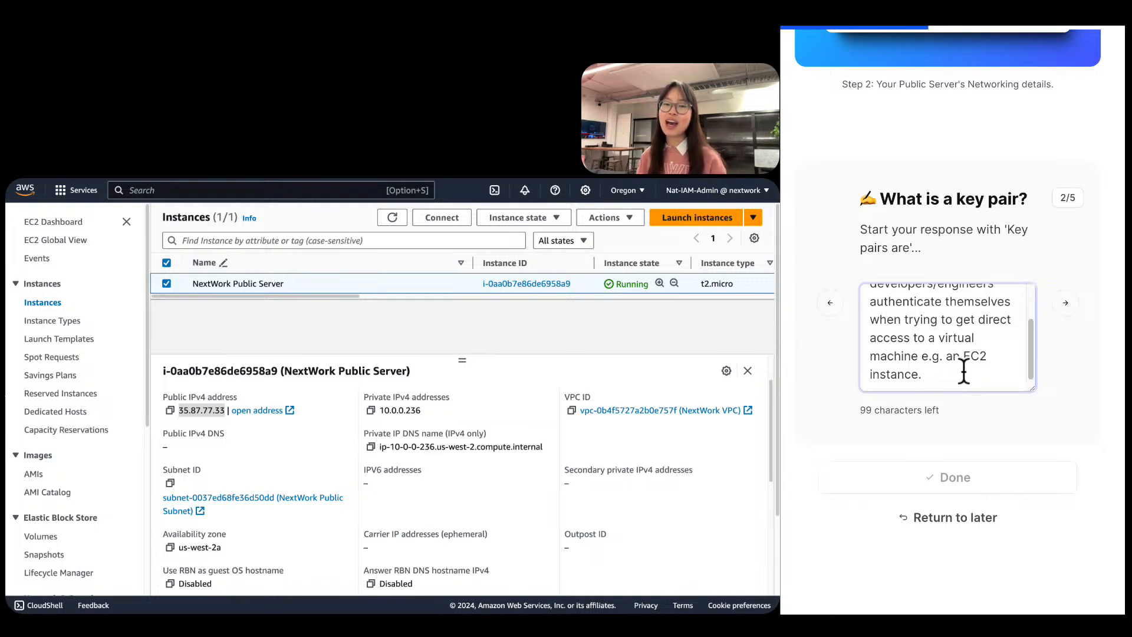
{"action": "type", "text": "Ke"}
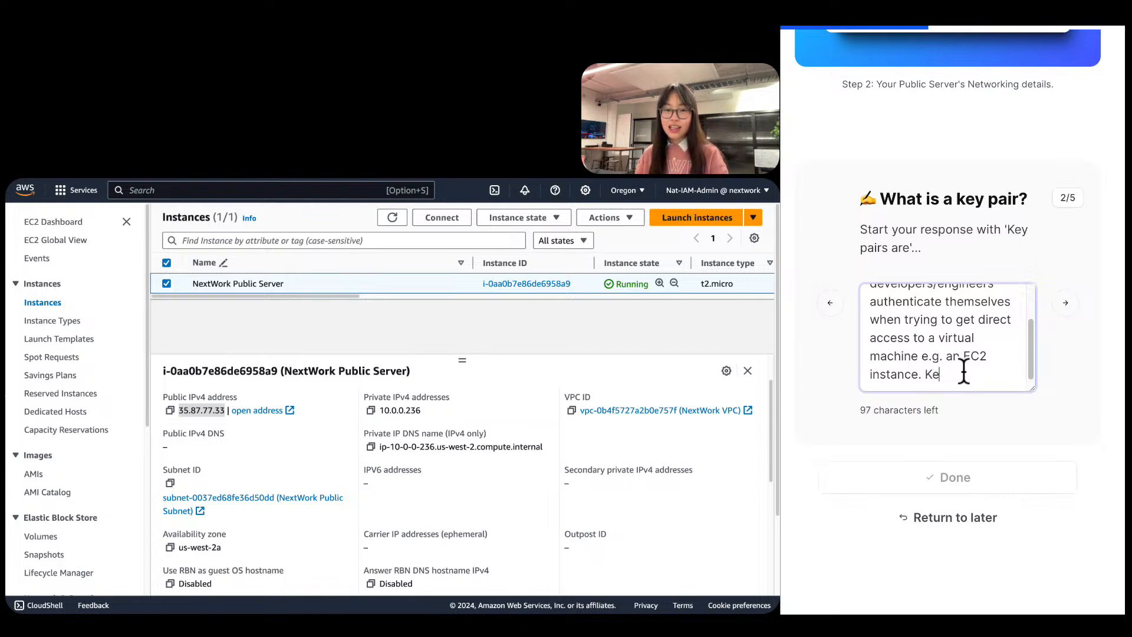
{"action": "type", "text": "y pairs wor"}
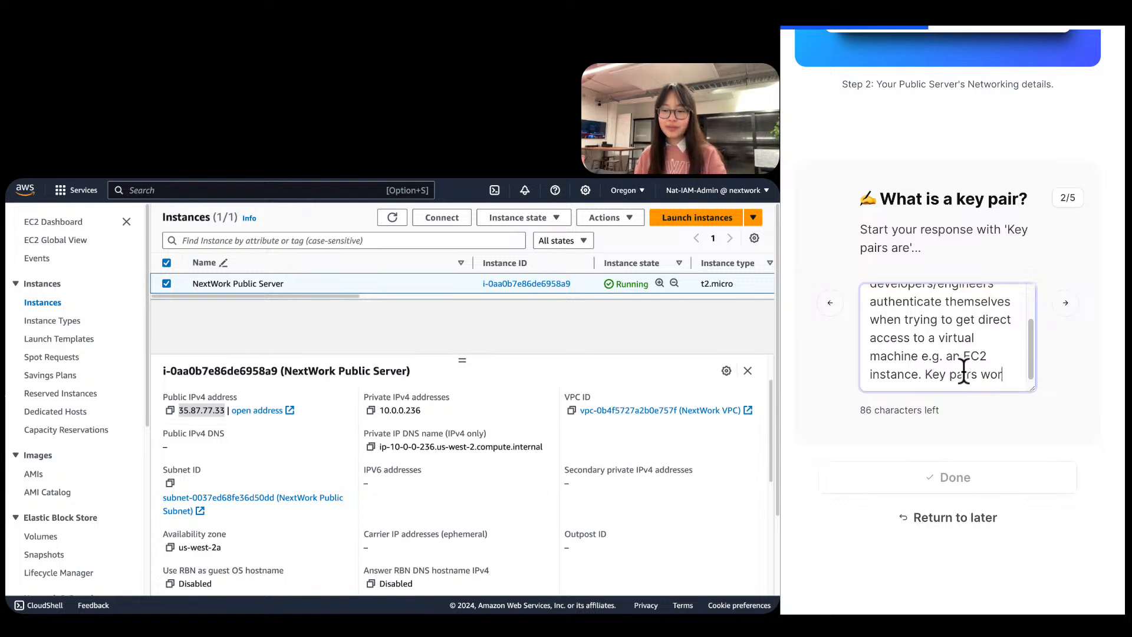
{"action": "type", "text": "k by having two "}
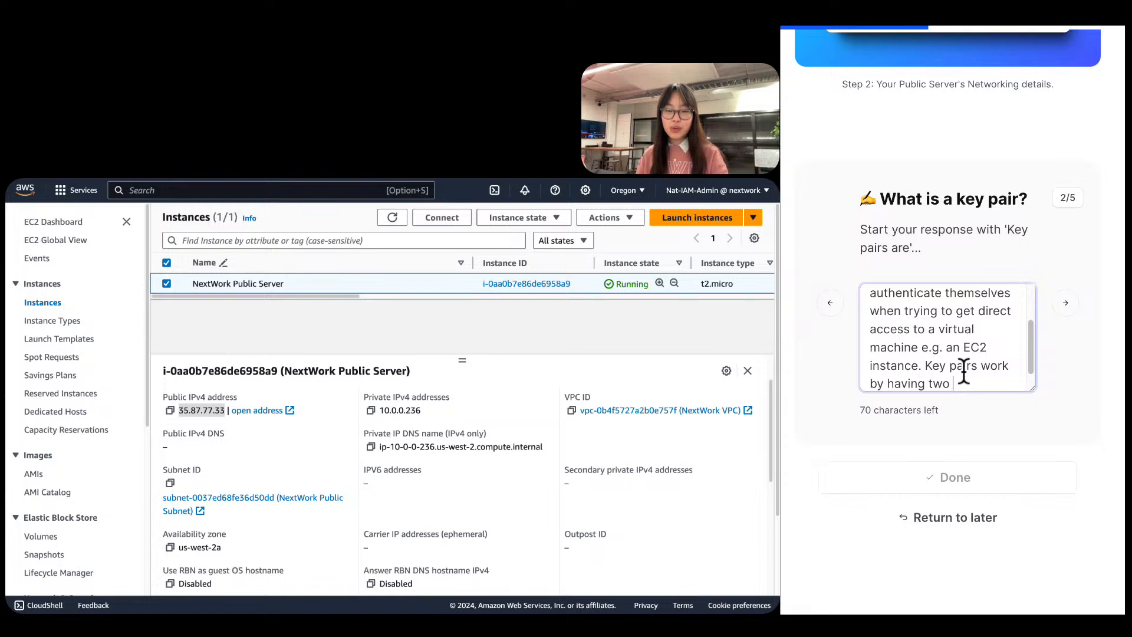
{"action": "type", "text": "private keys "}
Continue the key pair answer with "- a private key for the VM, and a matching private key fo".
{"action": "type", "text": "- "}
{"action": "type", "text": "a pirv"}
{"action": "key", "text": "BackSpace"}
{"action": "key", "text": "BackSpace"}
{"action": "key", "text": "BackSpace"}
{"action": "type", "text": "rivate key f"}
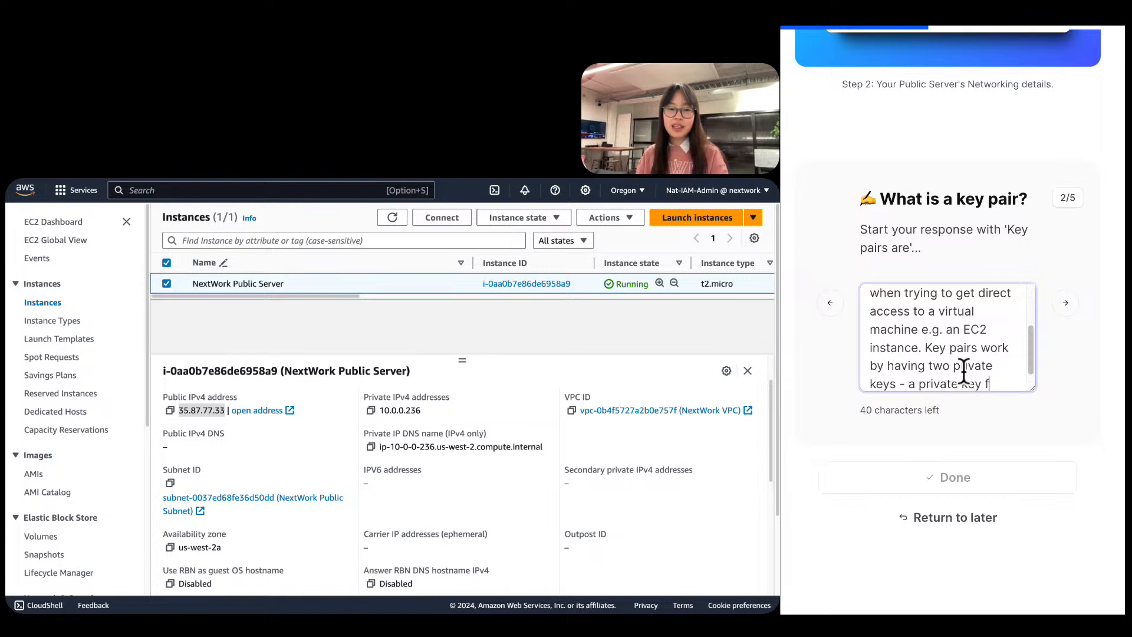
{"action": "type", "text": "or the VM"}
{"action": "type", "text": ", and a matchin pr"}
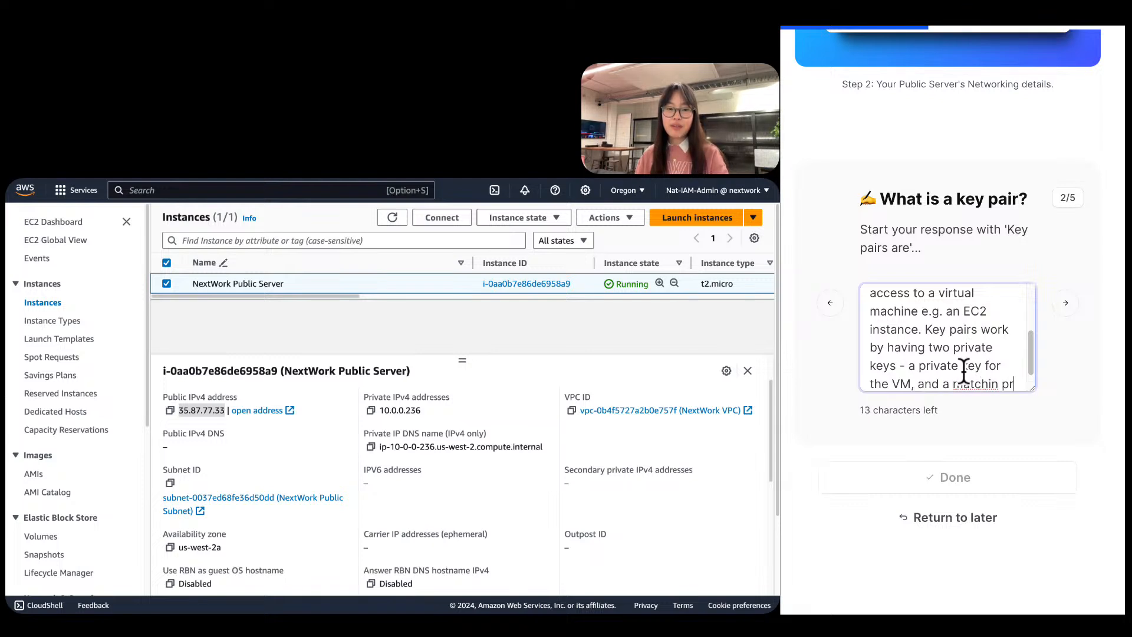
{"action": "key", "text": "BackSpace"}
{"action": "key", "text": "BackSpace"}
{"action": "type", "text": "g private key fo"}
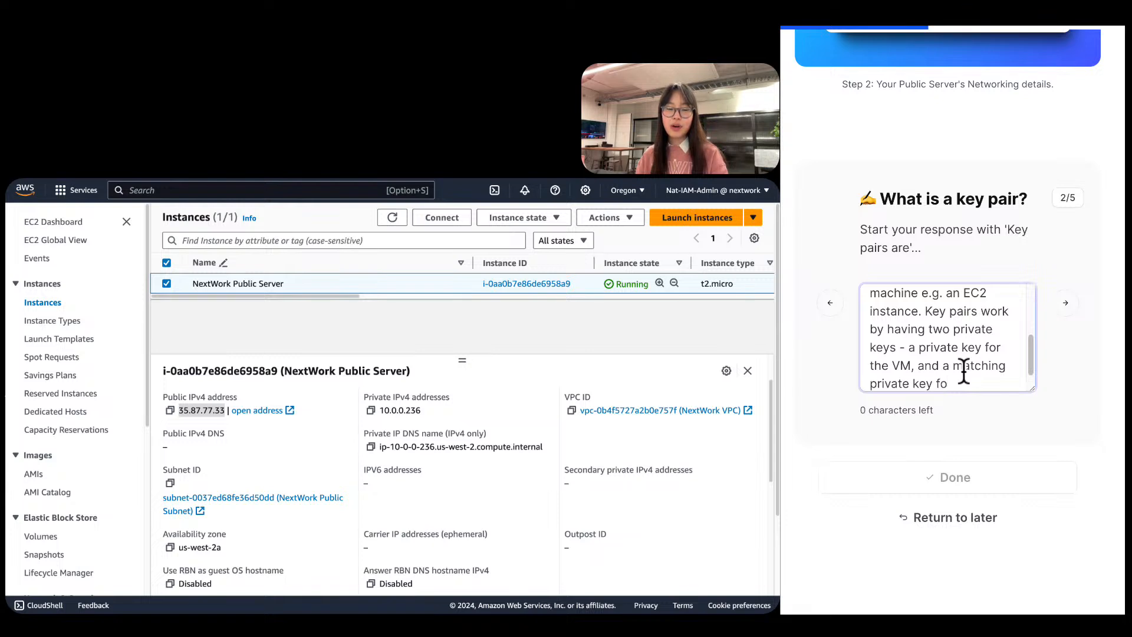
Shorten the key pair answer by removing "developers/" and replacing "trying to get direct" with "getting".
{"action": "scroll", "coordinate": [958, 378], "scroll_direction": "up", "scroll_amount": 3}
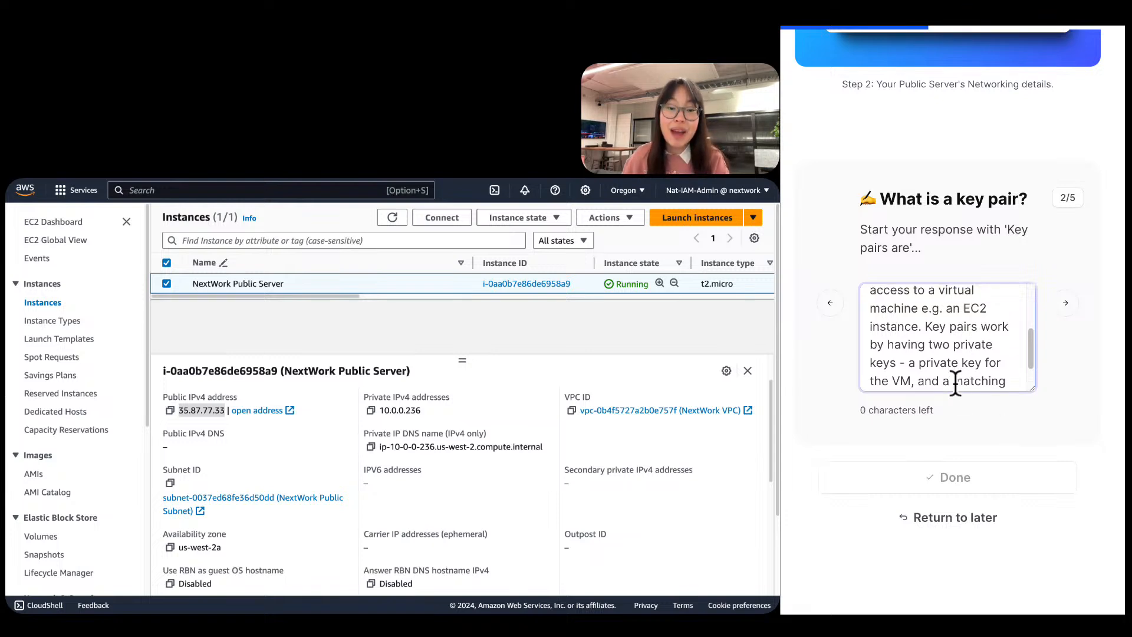
{"action": "scroll", "coordinate": [955, 385], "scroll_direction": "down", "scroll_amount": 2}
{"action": "scroll", "coordinate": [952, 377], "scroll_direction": "up", "scroll_amount": 5}
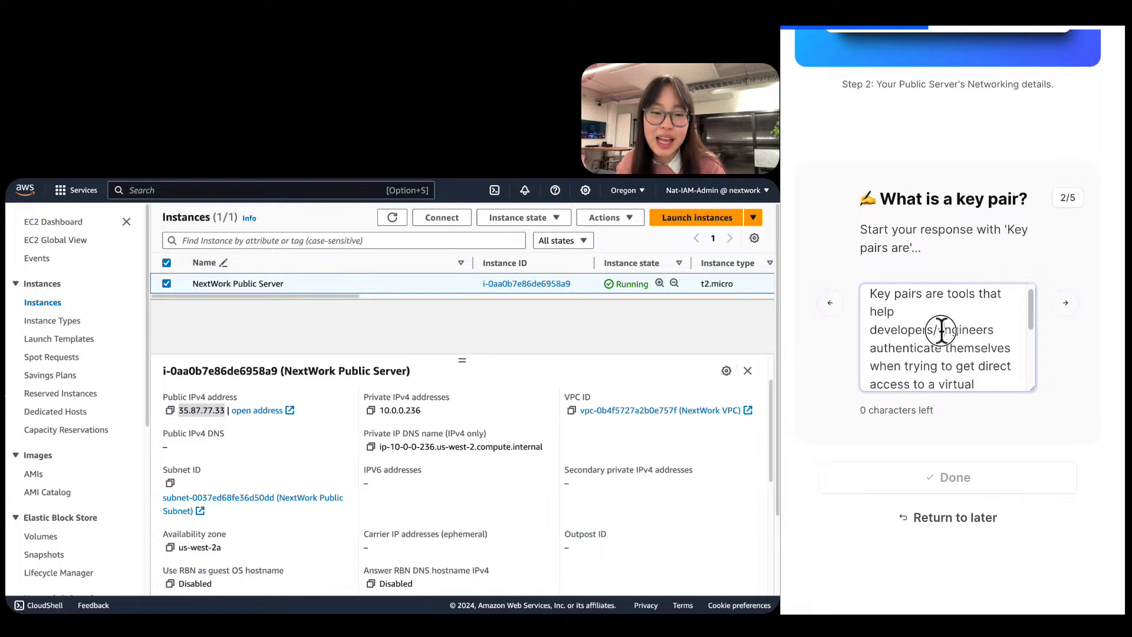
{"action": "left_click_drag", "start_coordinate": [938, 330], "coordinate": [827, 333]}
{"action": "key", "text": "BackSpace"}
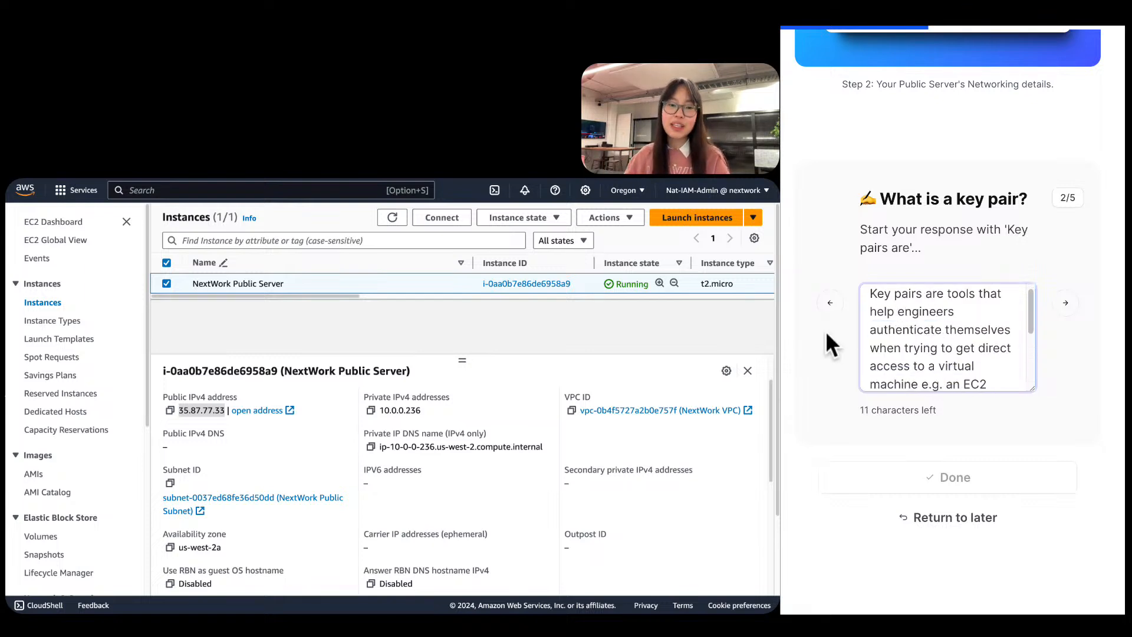
{"action": "scroll", "coordinate": [935, 333], "scroll_direction": "down", "scroll_amount": 1}
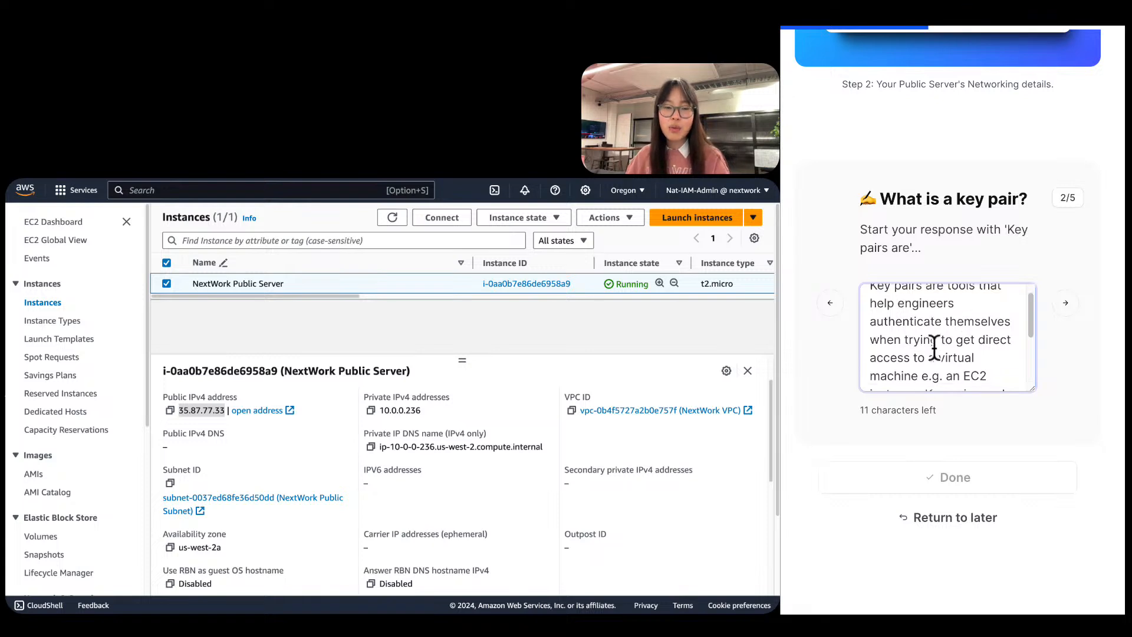
{"action": "left_click_drag", "start_coordinate": [1014, 339], "coordinate": [903, 342]}
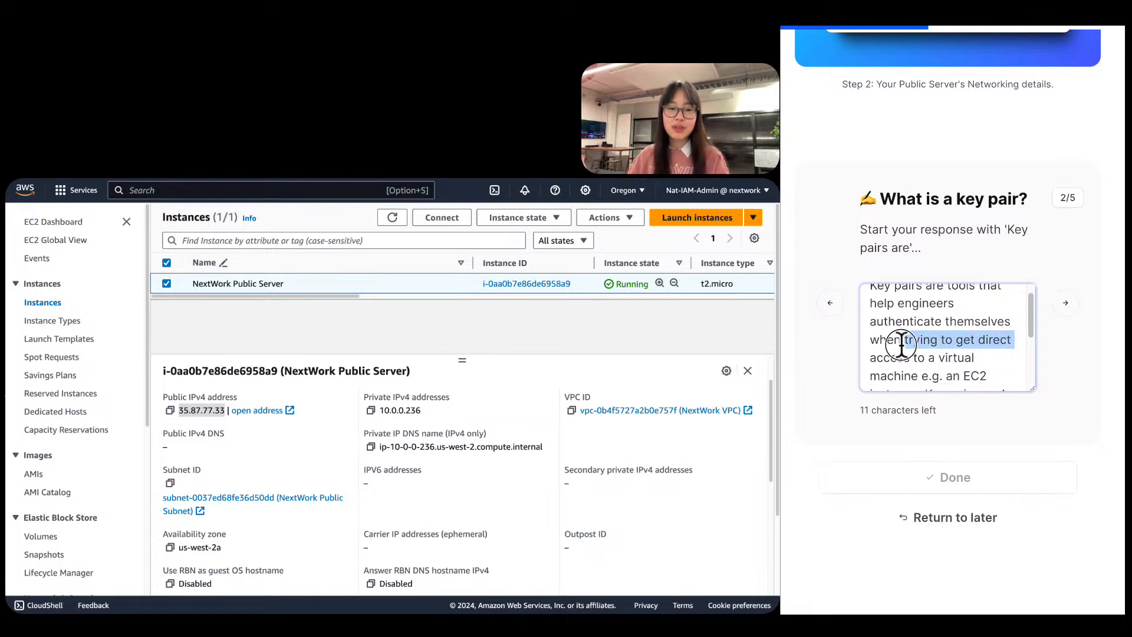
{"action": "type", "text": "getting"}
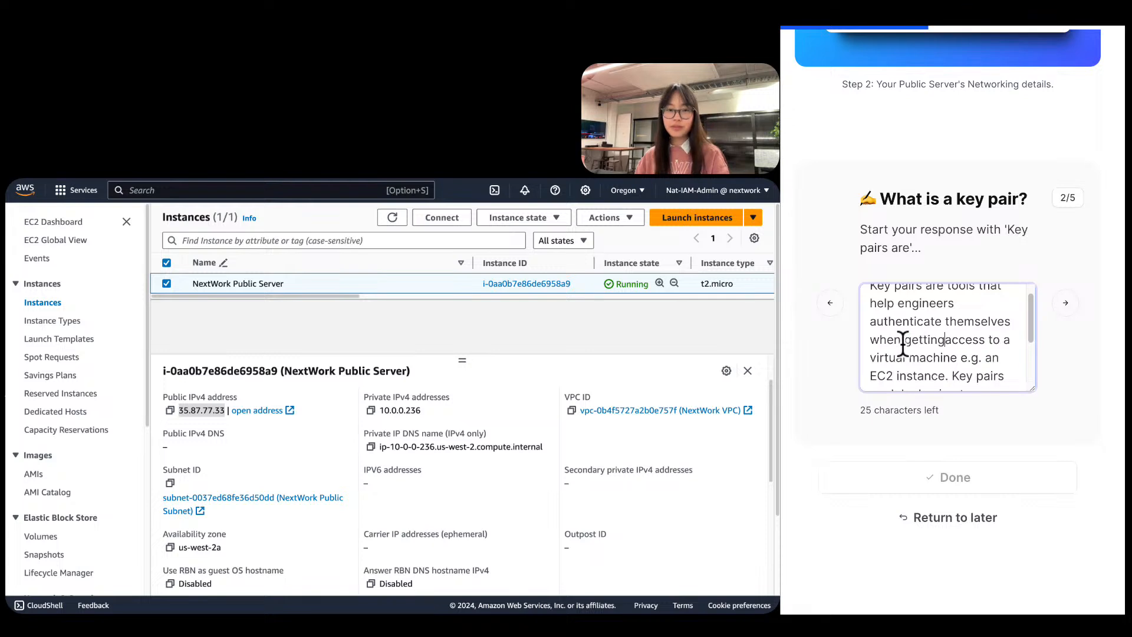
Finish the key pair answer's last sentence so it ends with "for the resource/user.".
{"action": "scroll", "coordinate": [903, 341], "scroll_direction": "down", "scroll_amount": 4}
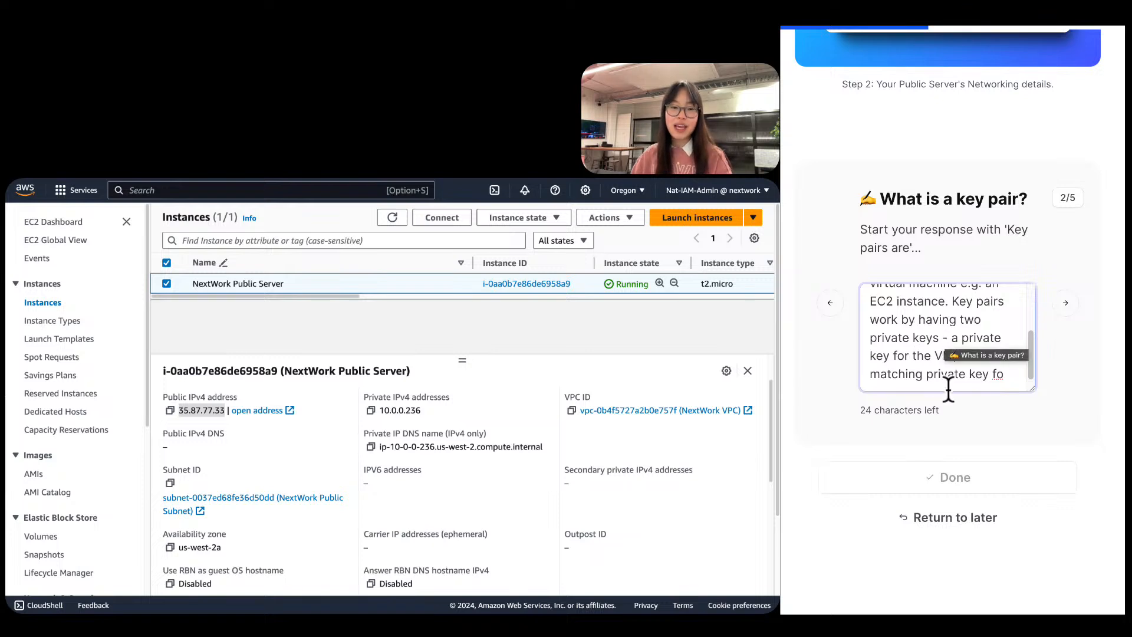
{"action": "left_click", "coordinate": [1015, 376]}
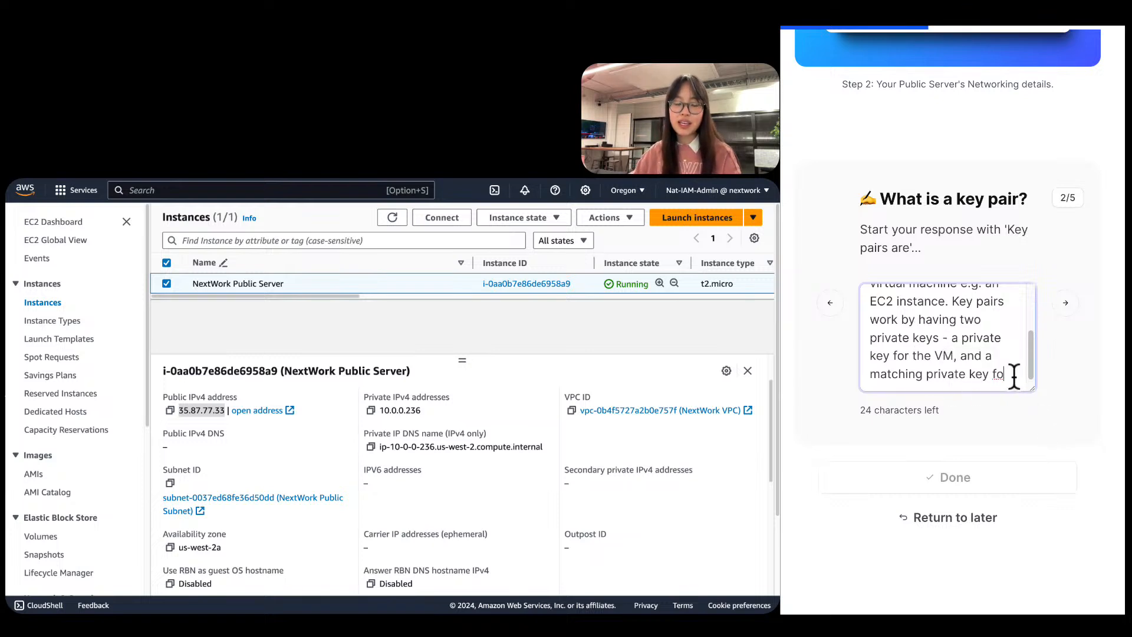
{"action": "type", "text": "r the r"}
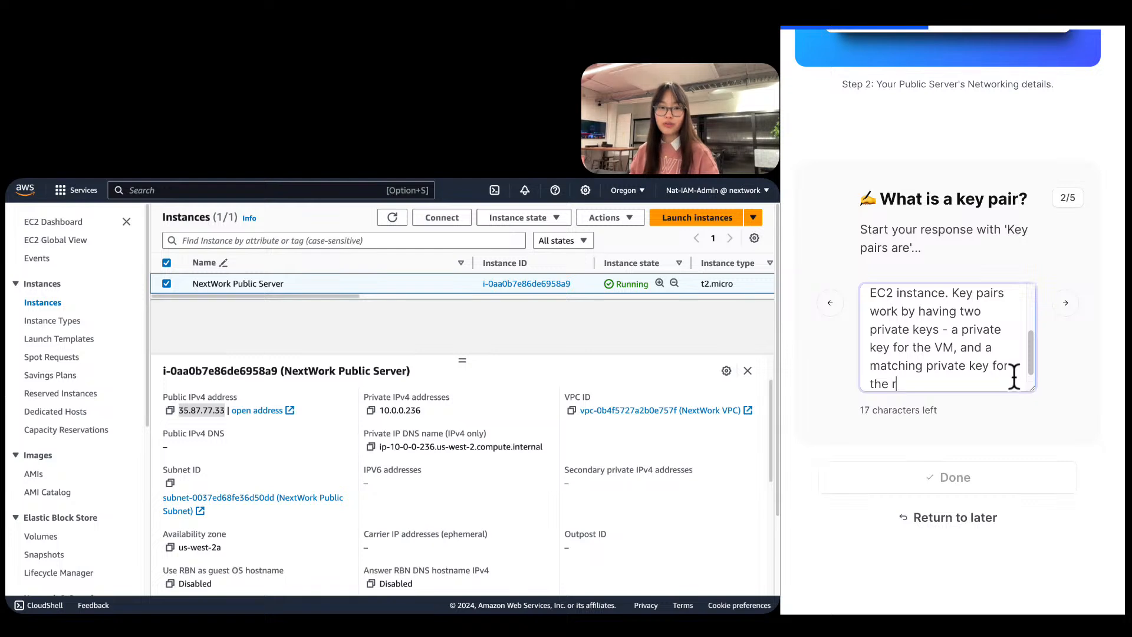
{"action": "type", "text": "esource/"}
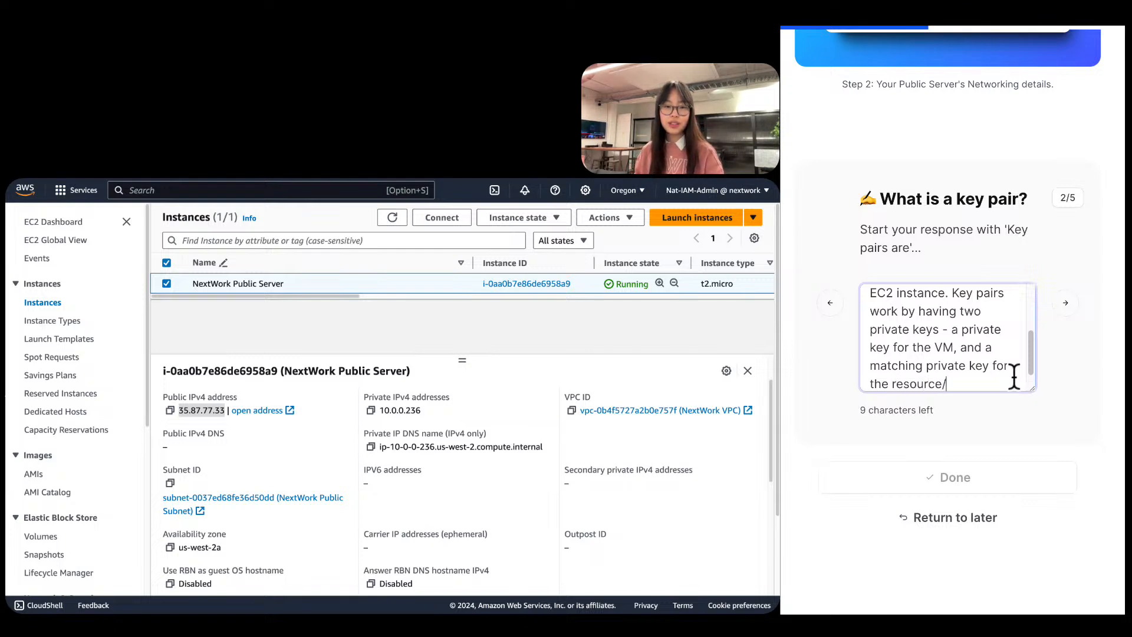
{"action": "type", "text": "user."}
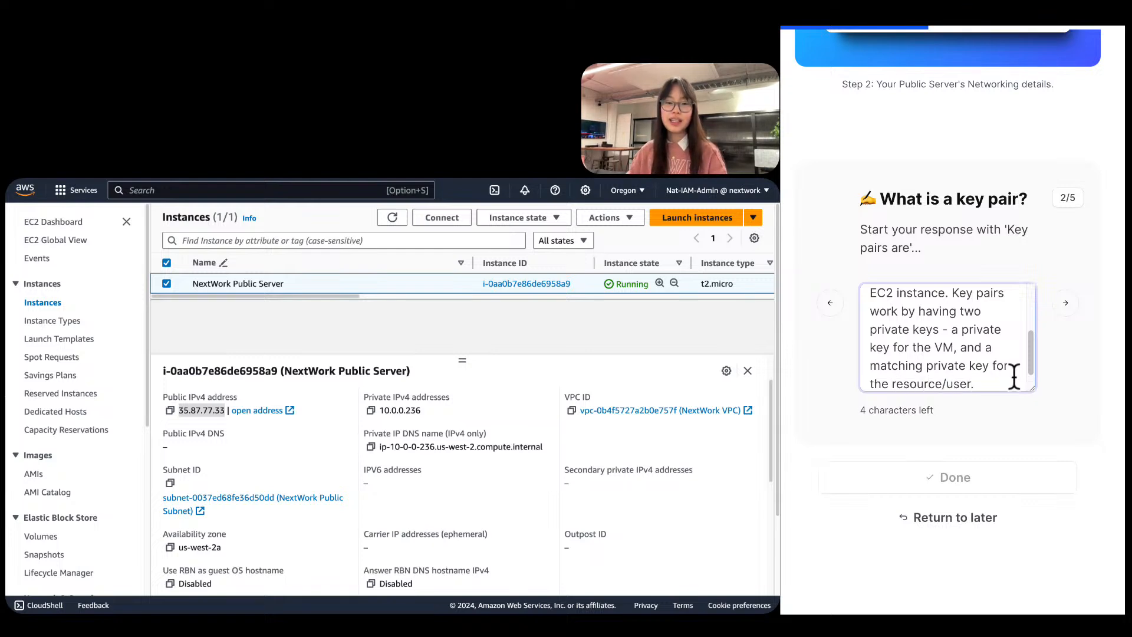
{"action": "scroll", "coordinate": [1015, 373], "scroll_direction": "down", "scroll_amount": 1}
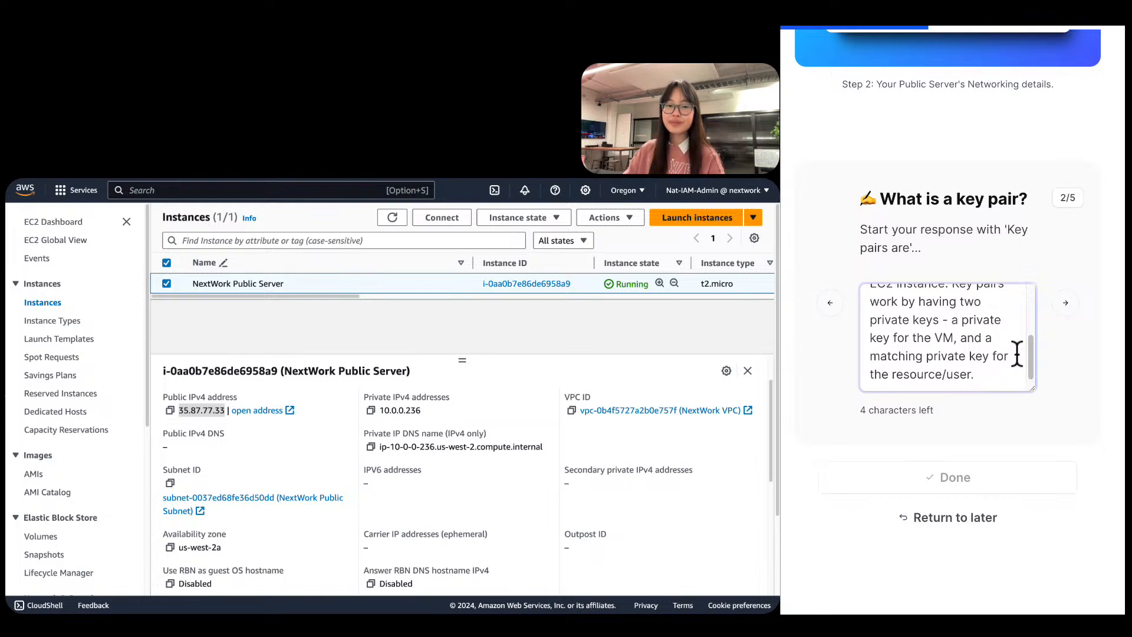
Go to the question about directly accessing the EC2 instance and begin its answer with the copied prompt wording "Directly accessing a virtual machine means".
{"action": "left_click", "coordinate": [1067, 302]}
{"action": "scroll", "coordinate": [1069, 301], "scroll_direction": "down", "scroll_amount": 2}
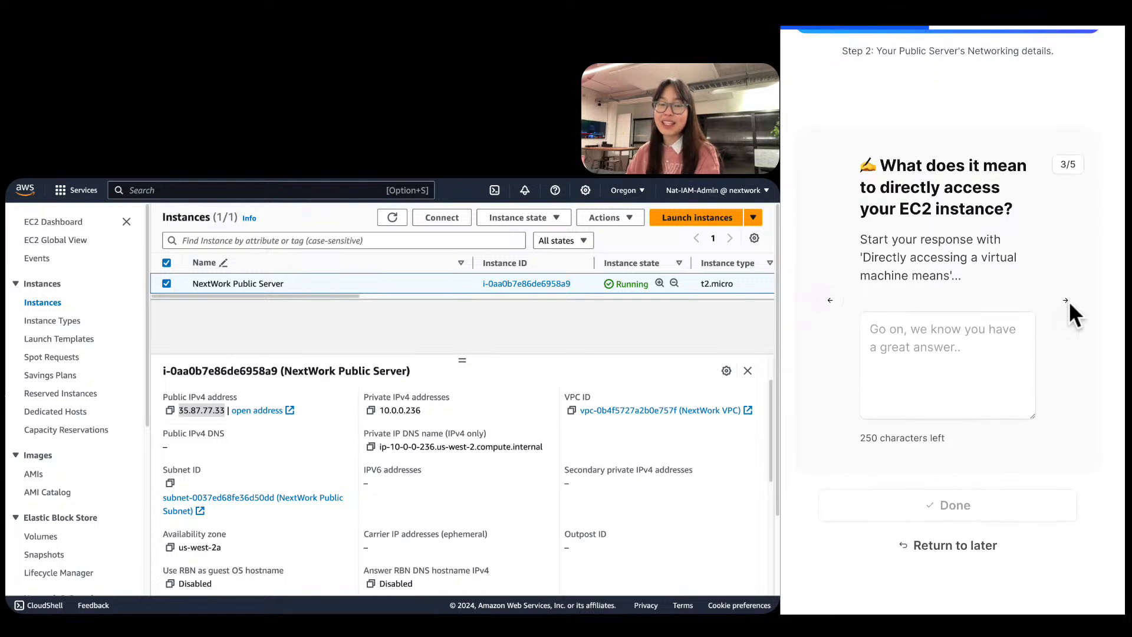
{"action": "scroll", "coordinate": [1068, 301], "scroll_direction": "down", "scroll_amount": 1}
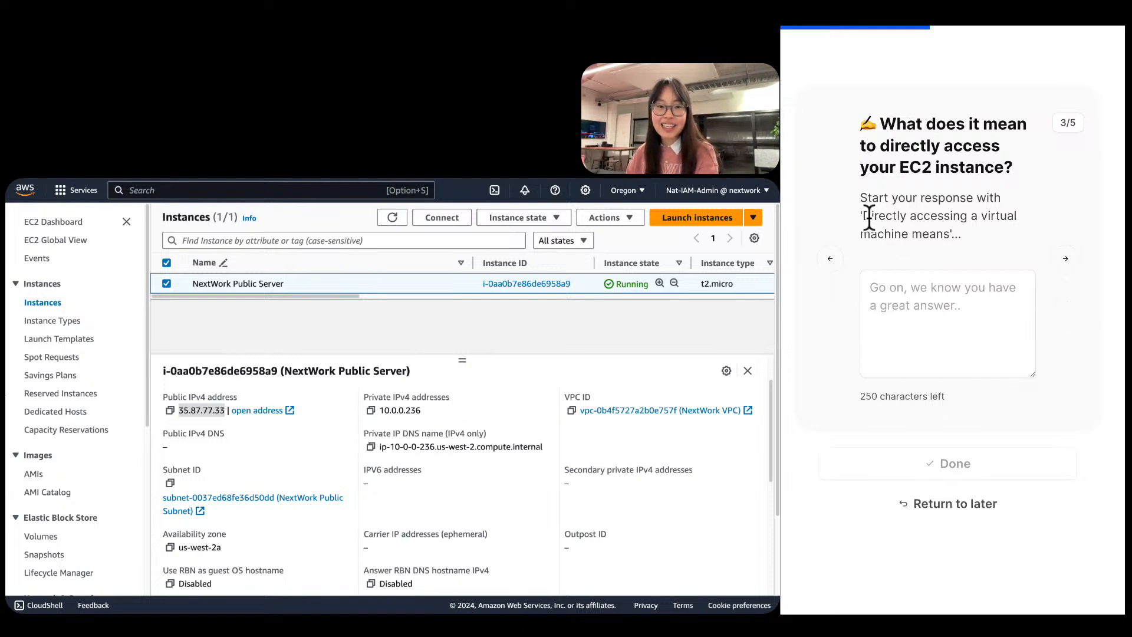
{"action": "left_click_drag", "start_coordinate": [863, 215], "coordinate": [952, 235]}
{"action": "key", "text": "super+c"}
{"action": "left_click", "coordinate": [931, 330]}
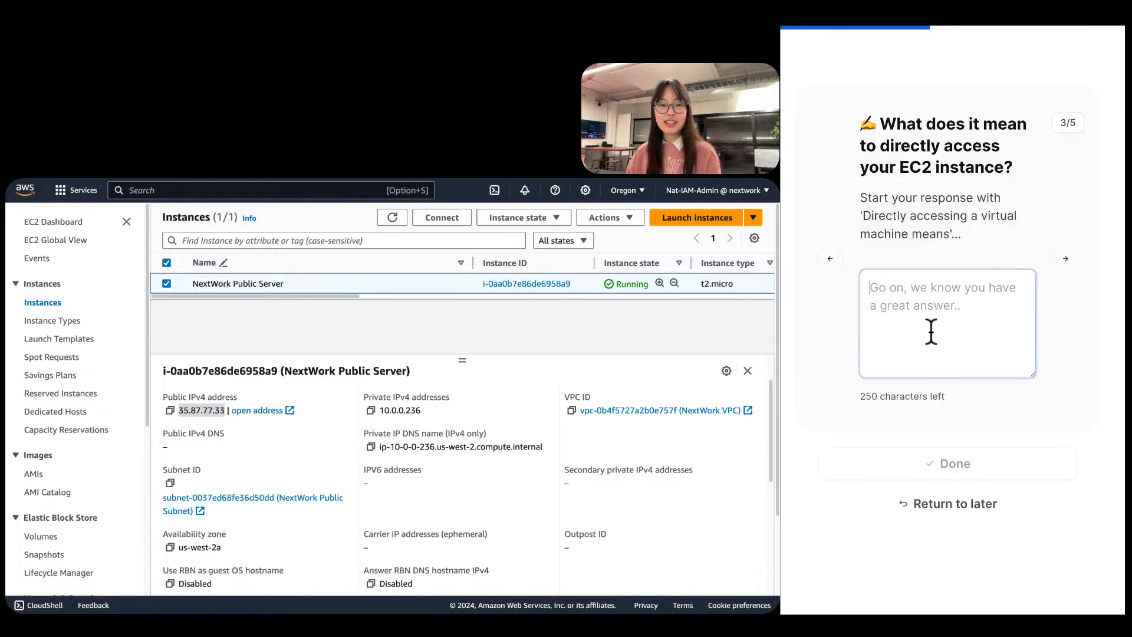
{"action": "key", "text": "super+v"}
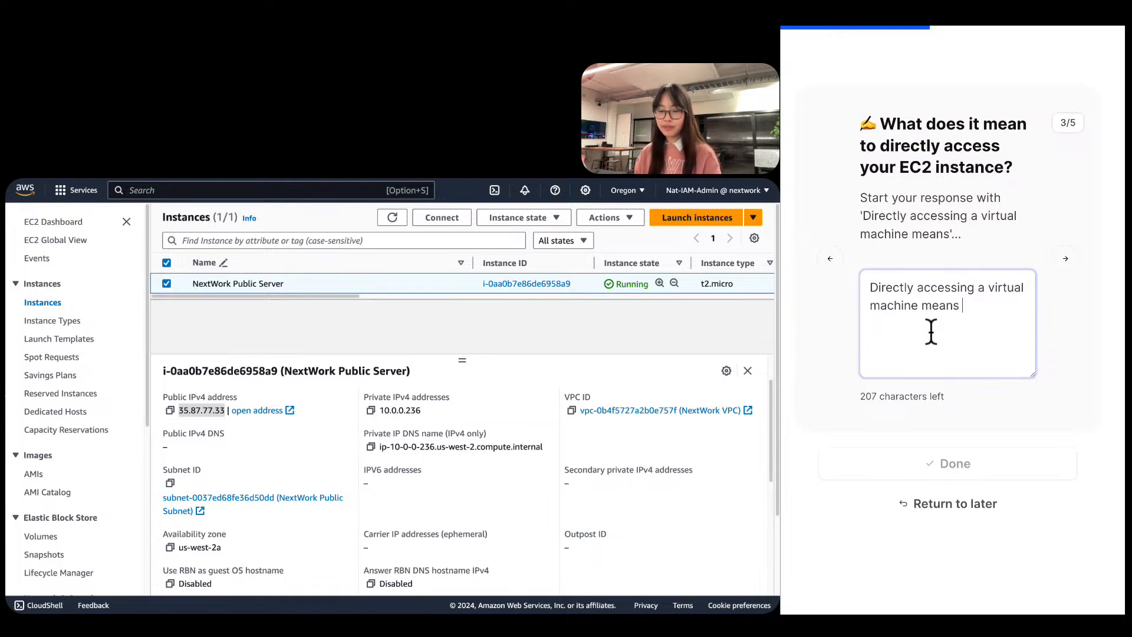
Continue the direct access answer with ""logging into" the EC2 instance (instead of just managing it a higher level with the AWS Management Console".
{"action": "type", "text": "\"l"}
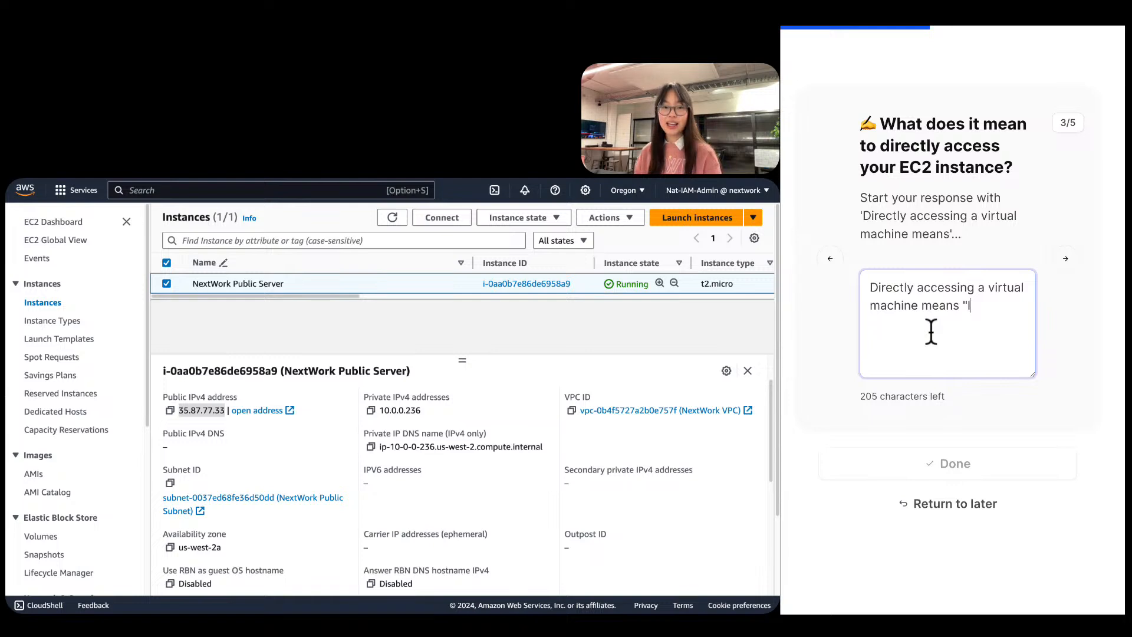
{"action": "type", "text": "ogging into\" th"}
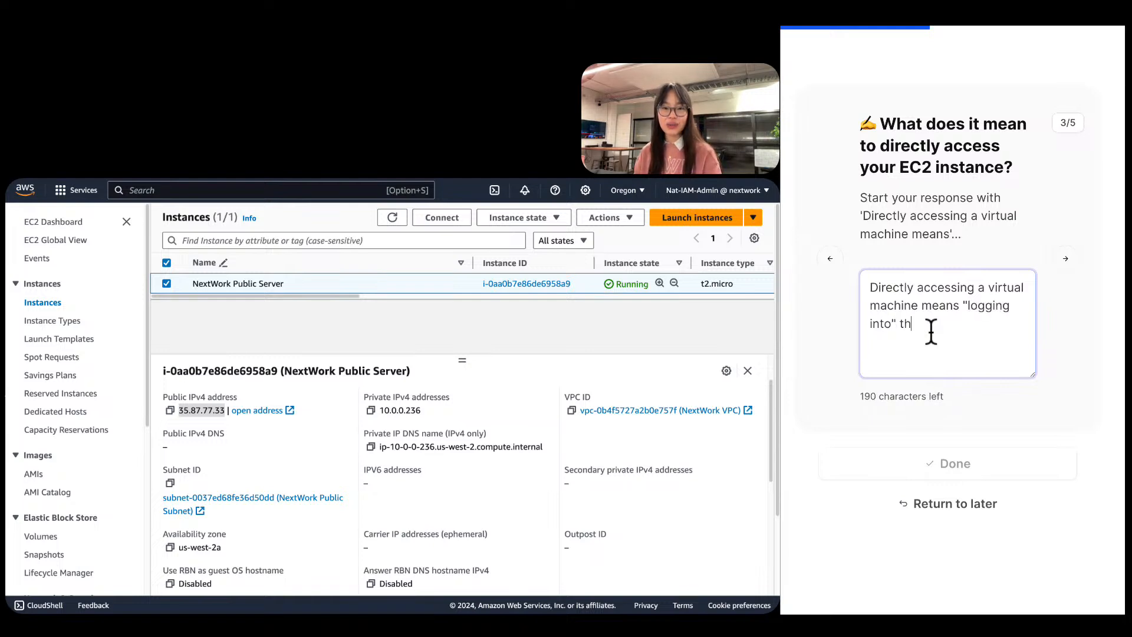
{"action": "type", "text": "e EC2 instn"}
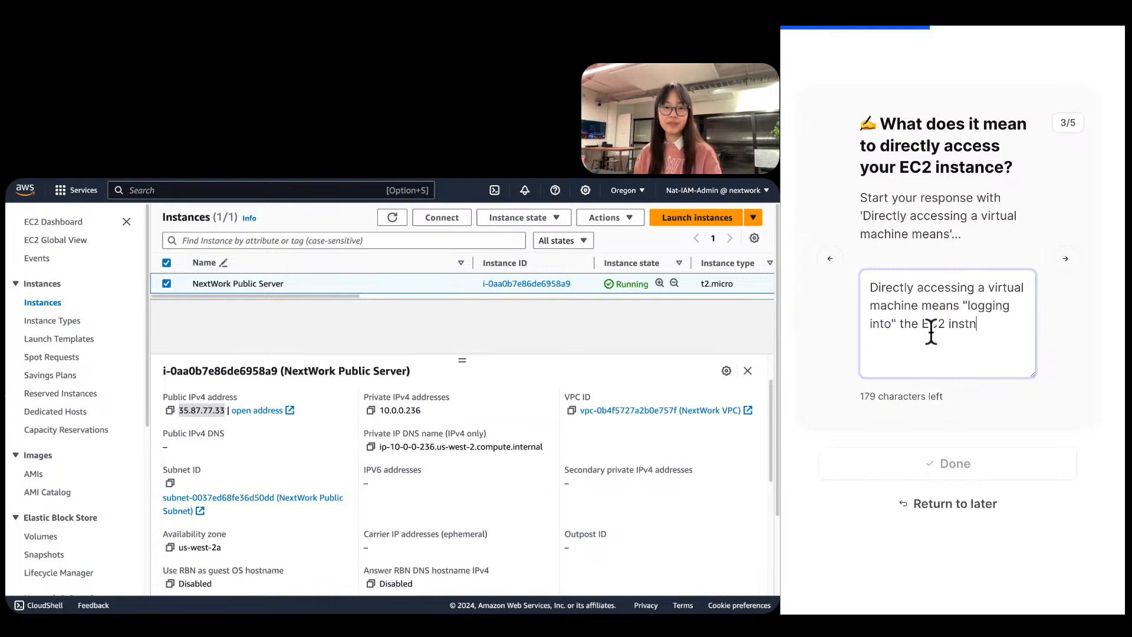
{"action": "key", "text": "BackSpace"}
{"action": "type", "text": "ance (instea"}
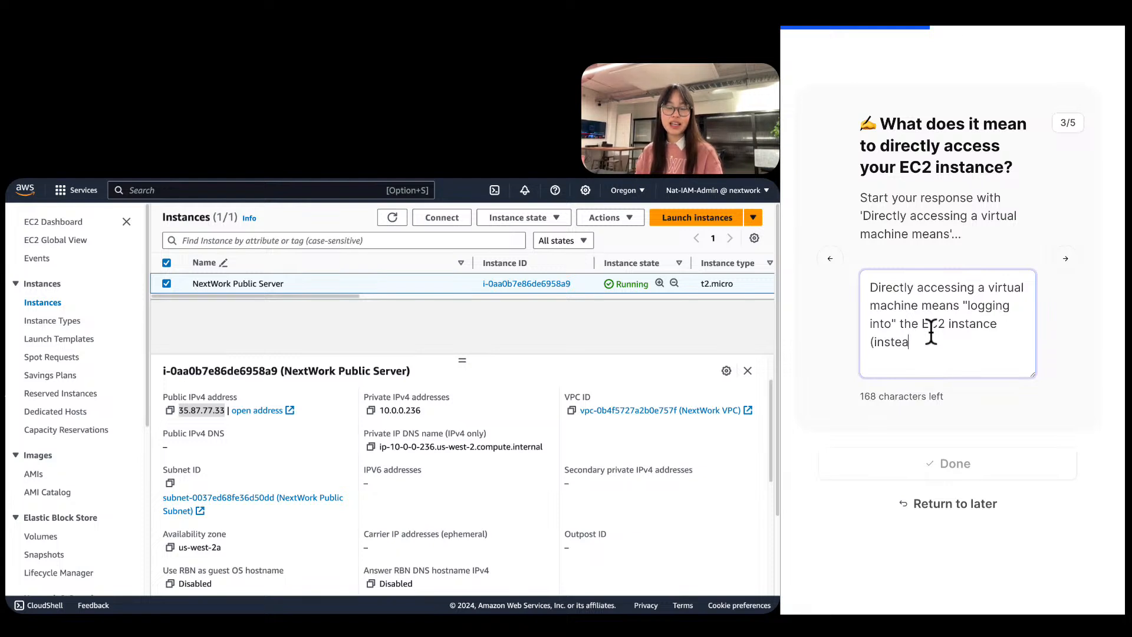
{"action": "type", "text": "d of just managing it"}
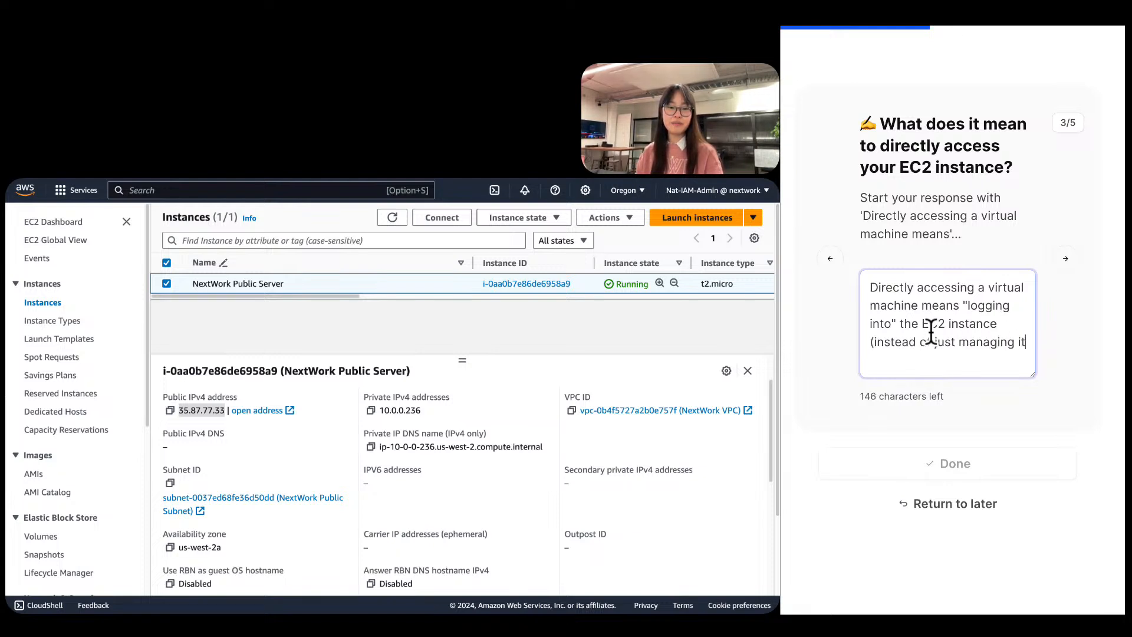
{"action": "type", "text": " a higher level with the "}
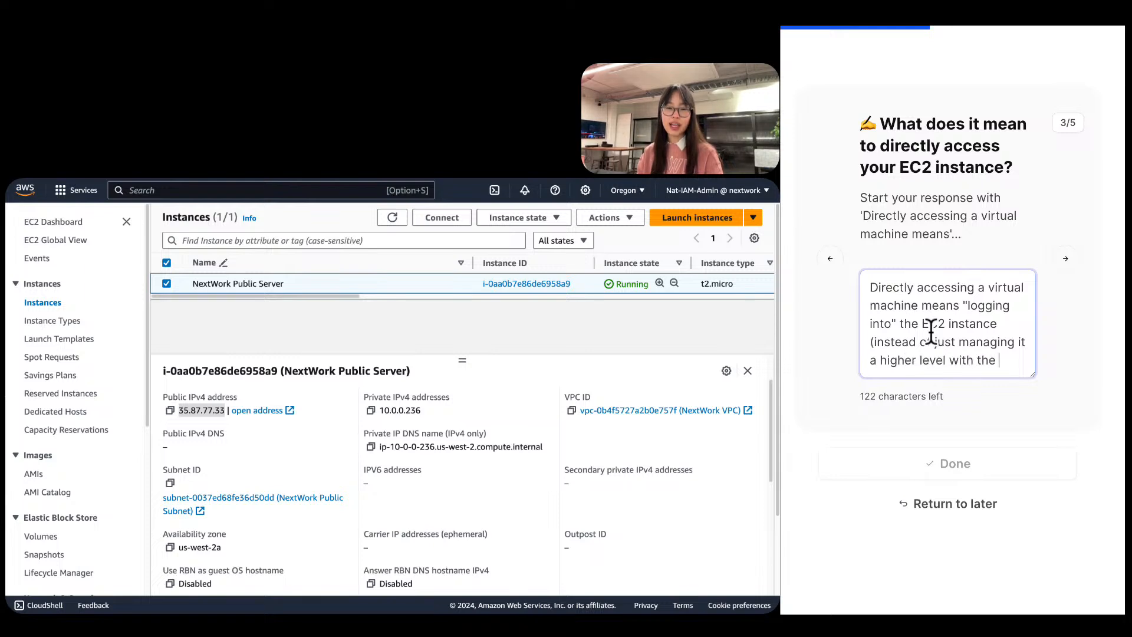
{"action": "type", "text": "AWS Management Console"}
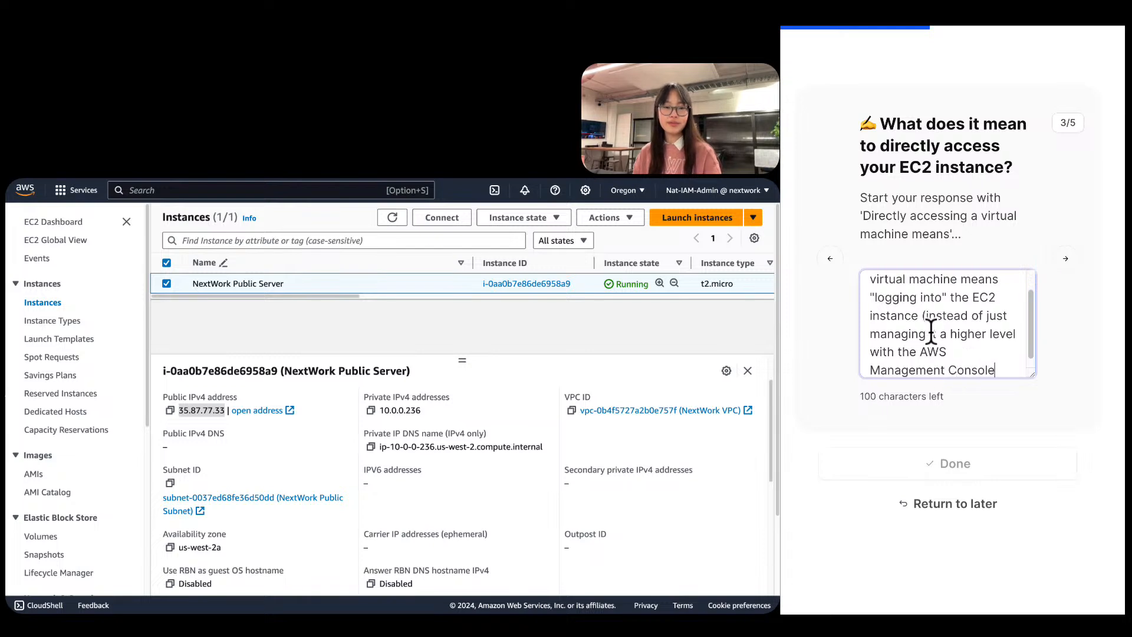
Close the parenthesis and finish the answer with "This includes operations like installing software and changing my EC2 instance's configurations.".
{"action": "type", "text": "). T"}
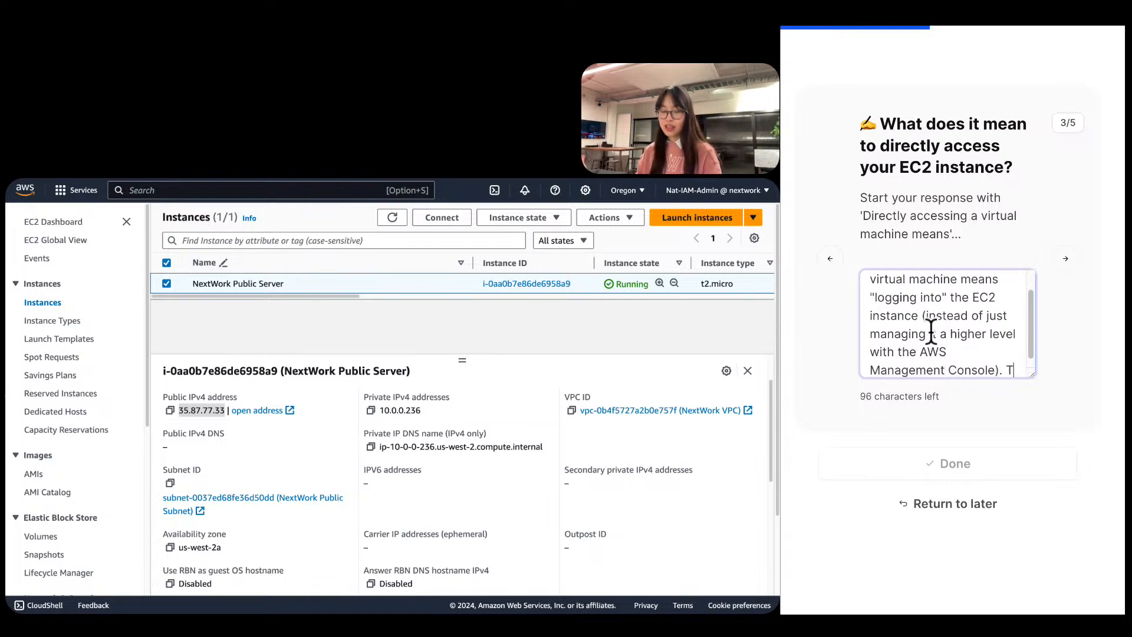
{"action": "type", "text": "his in"}
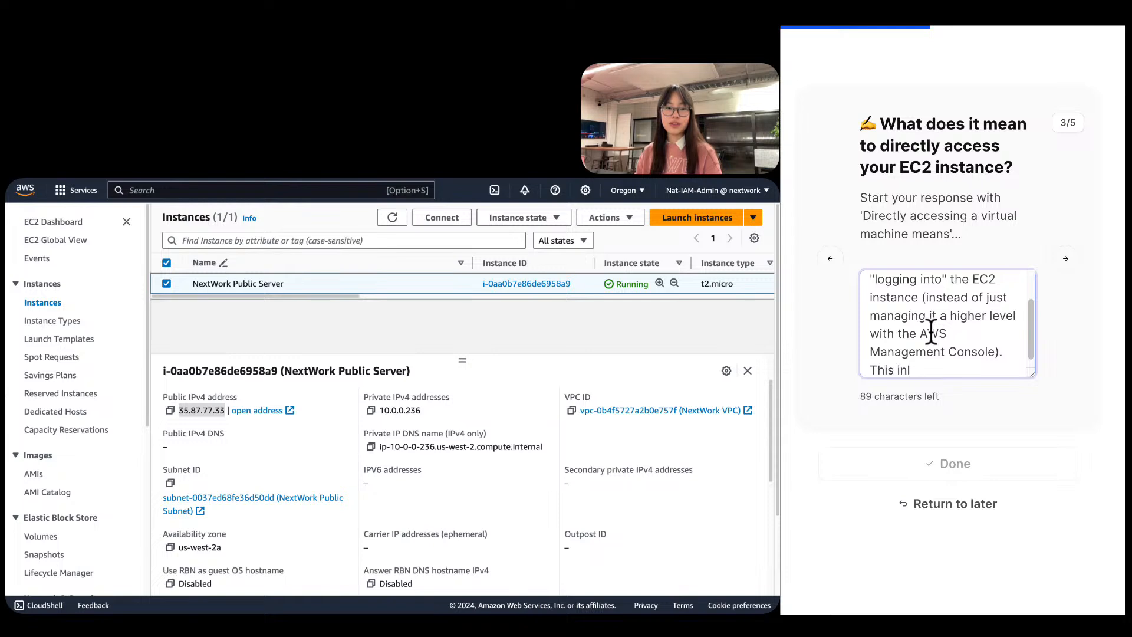
{"action": "type", "text": "cludes operations like "}
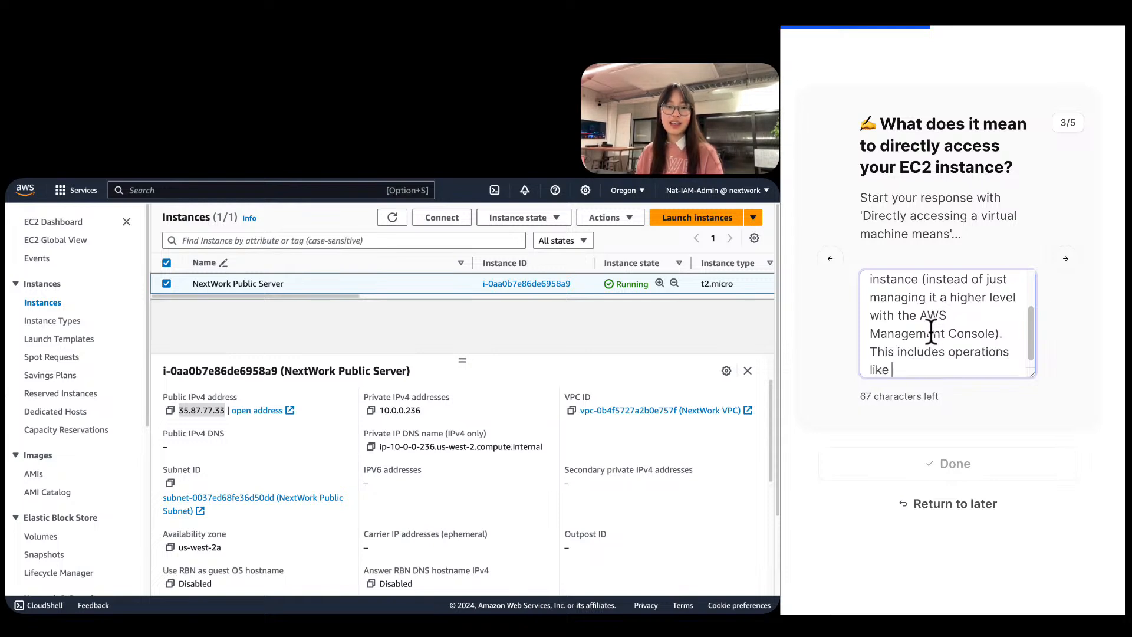
{"action": "type", "text": "installing softr"}
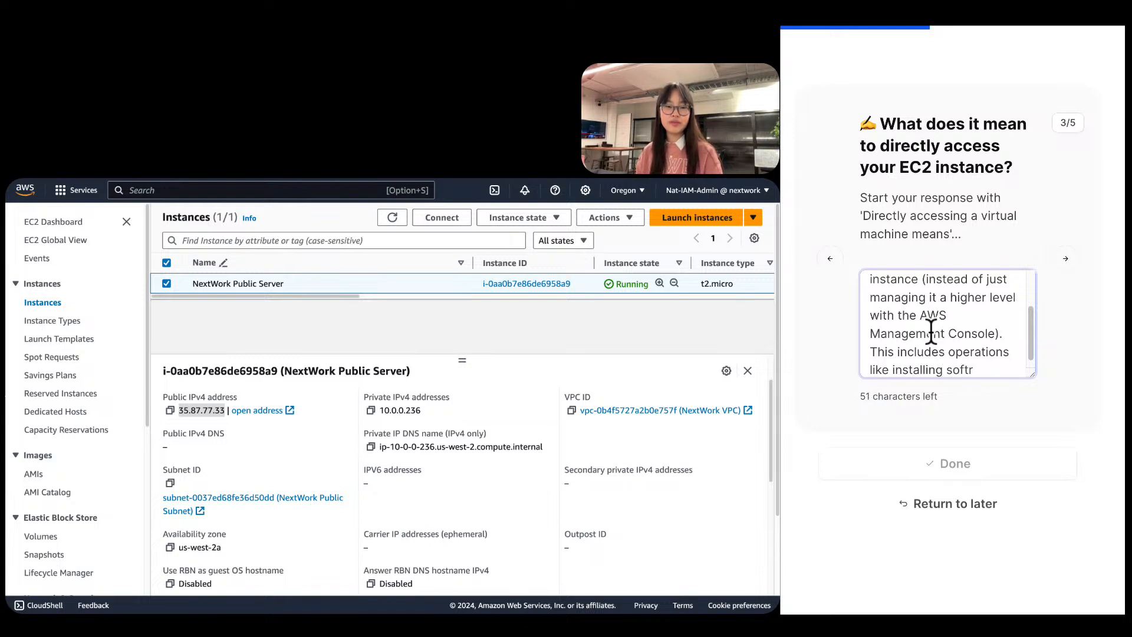
{"action": "key", "text": "BackSpace"}
{"action": "type", "text": "ware and changing my EC2 instance's configurations./"}
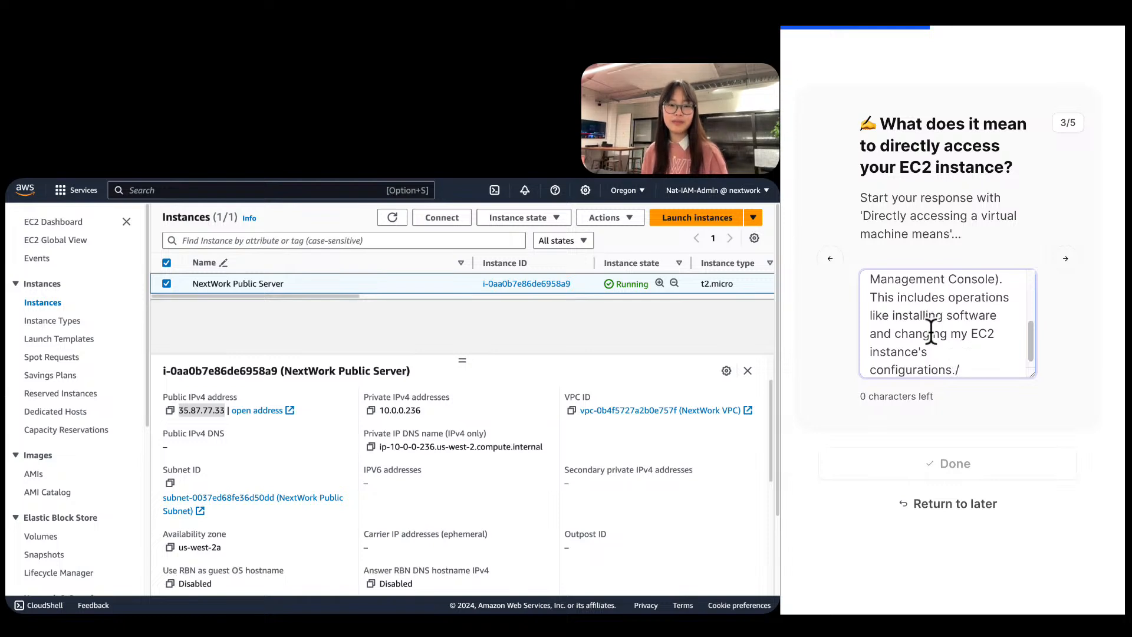
Remove the stray slash from the end of the direct access answer and check its full text.
{"action": "key", "text": "BackSpace"}
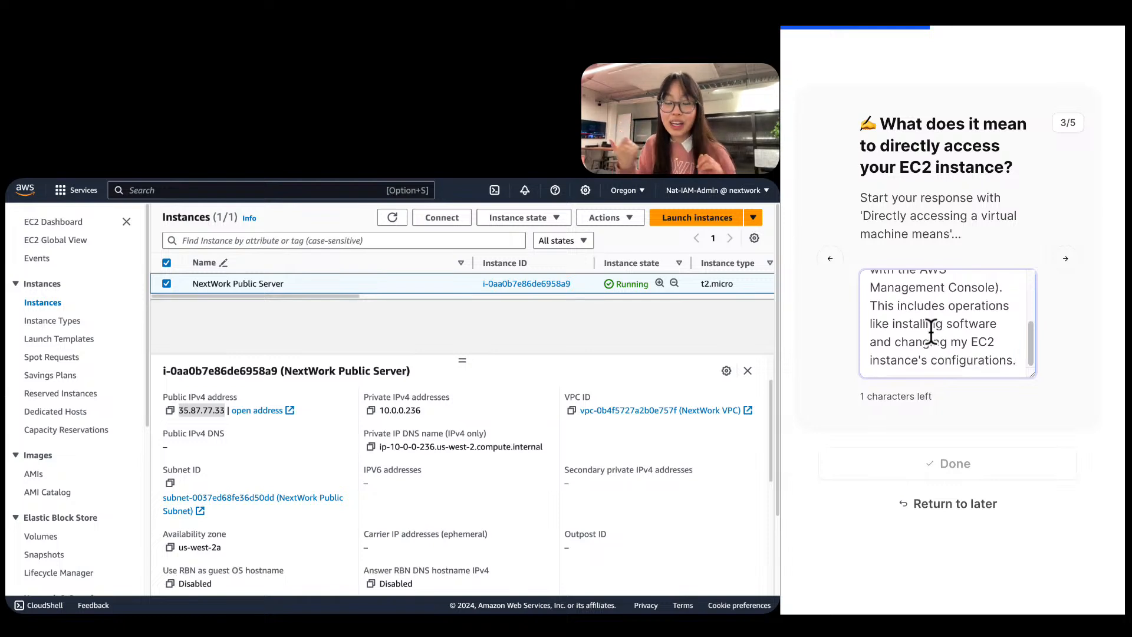
{"action": "scroll", "coordinate": [945, 361], "scroll_direction": "up", "scroll_amount": 5}
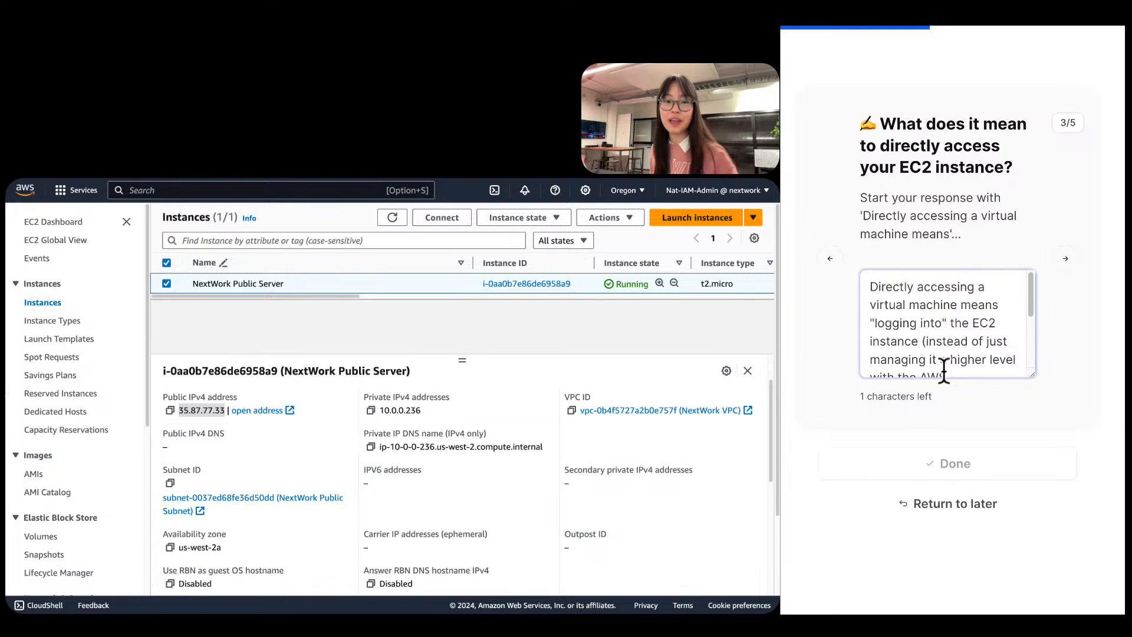
{"action": "scroll", "coordinate": [944, 371], "scroll_direction": "down", "scroll_amount": 5}
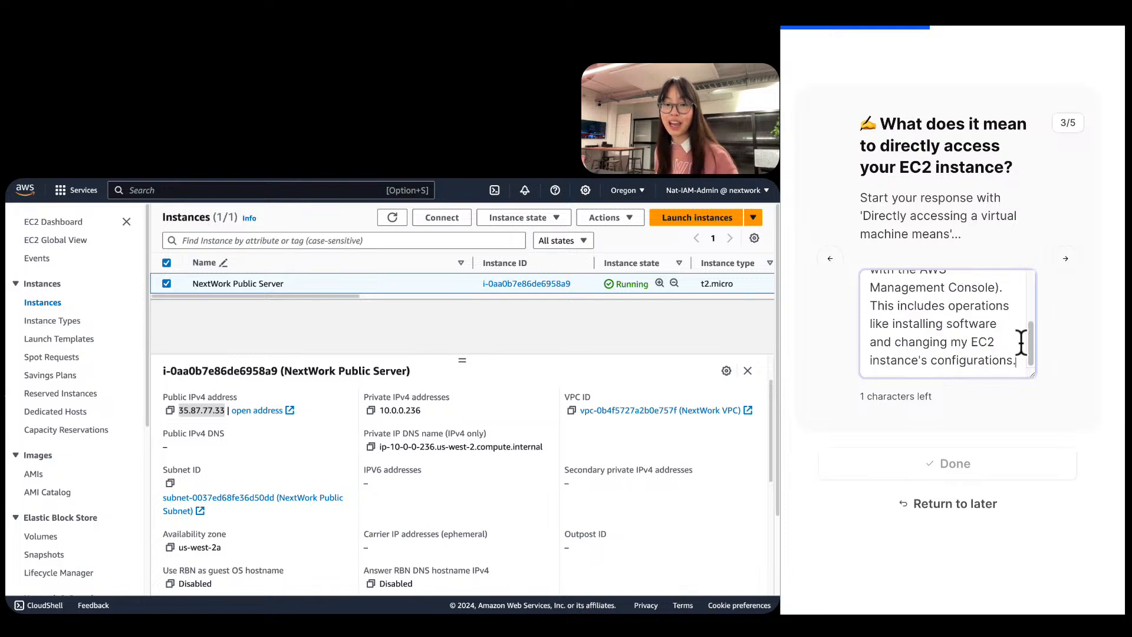
Go to the private key format question and begin its answer with the copied wording "A private key's file format means... My private key's file format was".
{"action": "left_click", "coordinate": [1069, 260]}
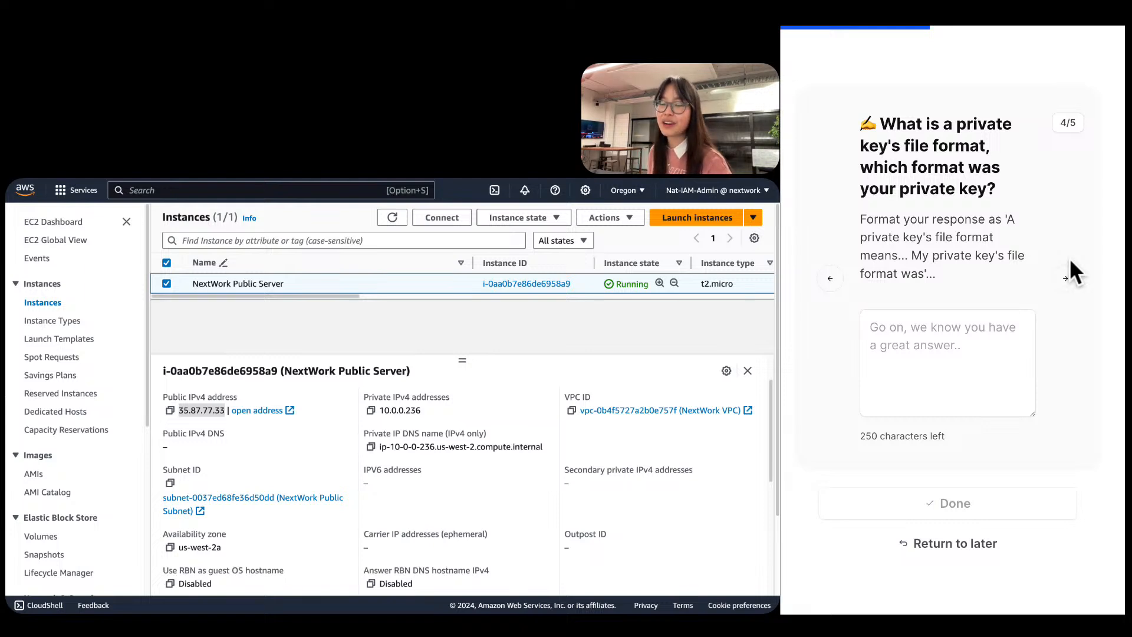
{"action": "triple_click", "coordinate": [975, 253]}
{"action": "left_click", "coordinate": [975, 250]}
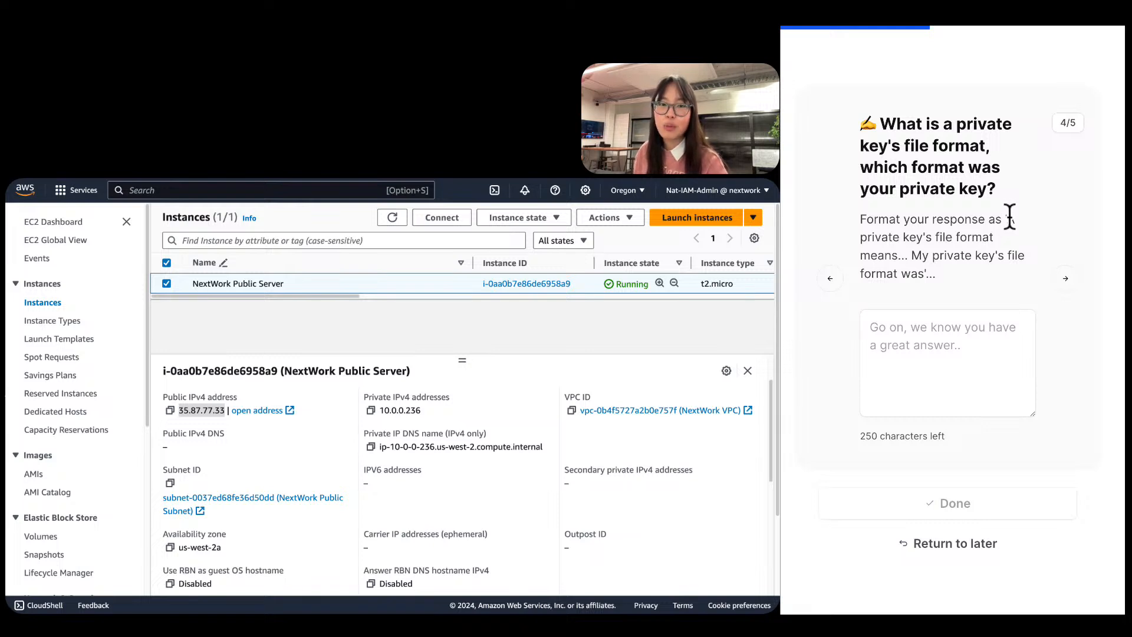
{"action": "left_click_drag", "start_coordinate": [1006, 219], "coordinate": [929, 267]}
{"action": "key", "text": "super+c"}
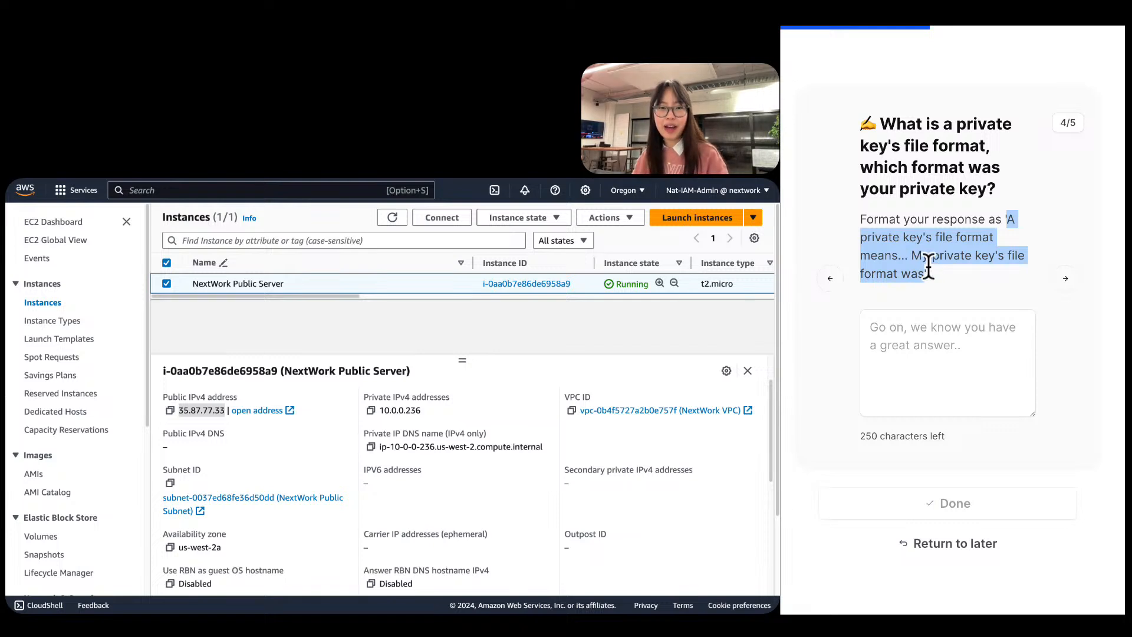
{"action": "left_click", "coordinate": [961, 355]}
{"action": "key", "text": "super+v"}
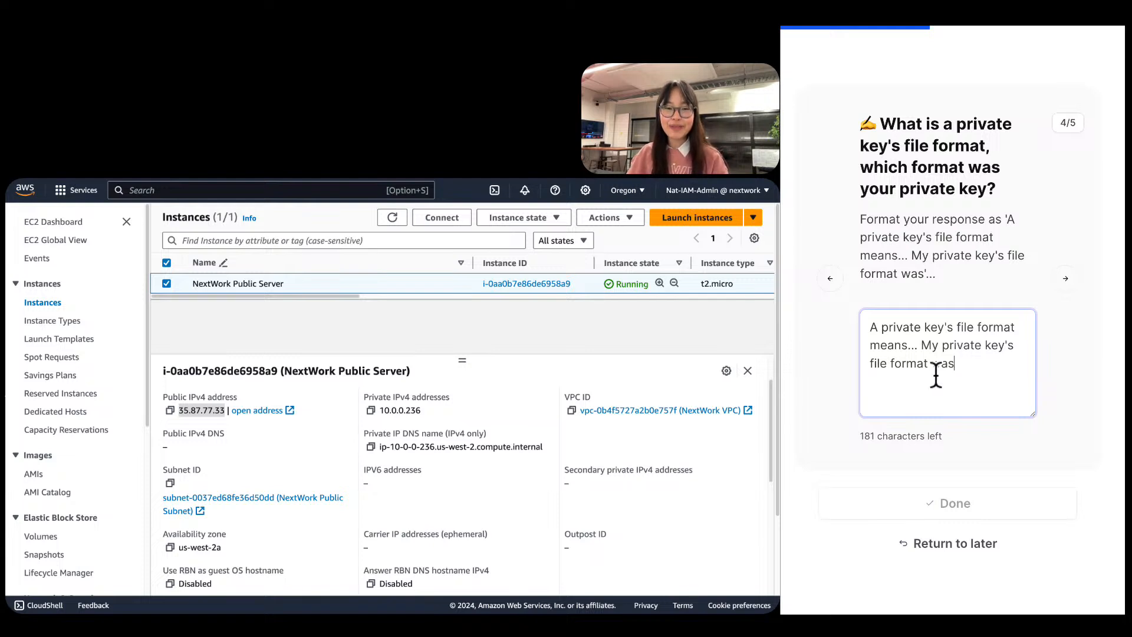
In the private key answer, start filling the gap after "means" with "the file type", replacing leading dots of the ellipsis.
{"action": "left_click", "coordinate": [913, 345]}
{"action": "key", "text": "BackSpace"}
{"action": "type", "text": "the en"}
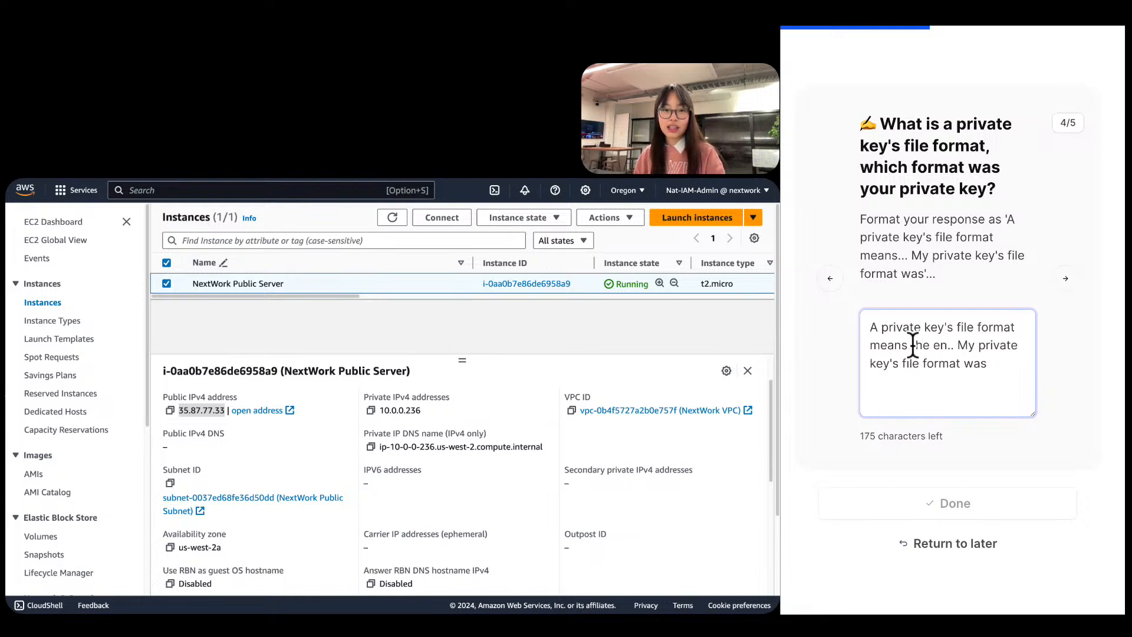
{"action": "key", "text": "BackSpace"}
{"action": "key", "text": "BackSpace"}
{"action": "type", "text": "file typ"}
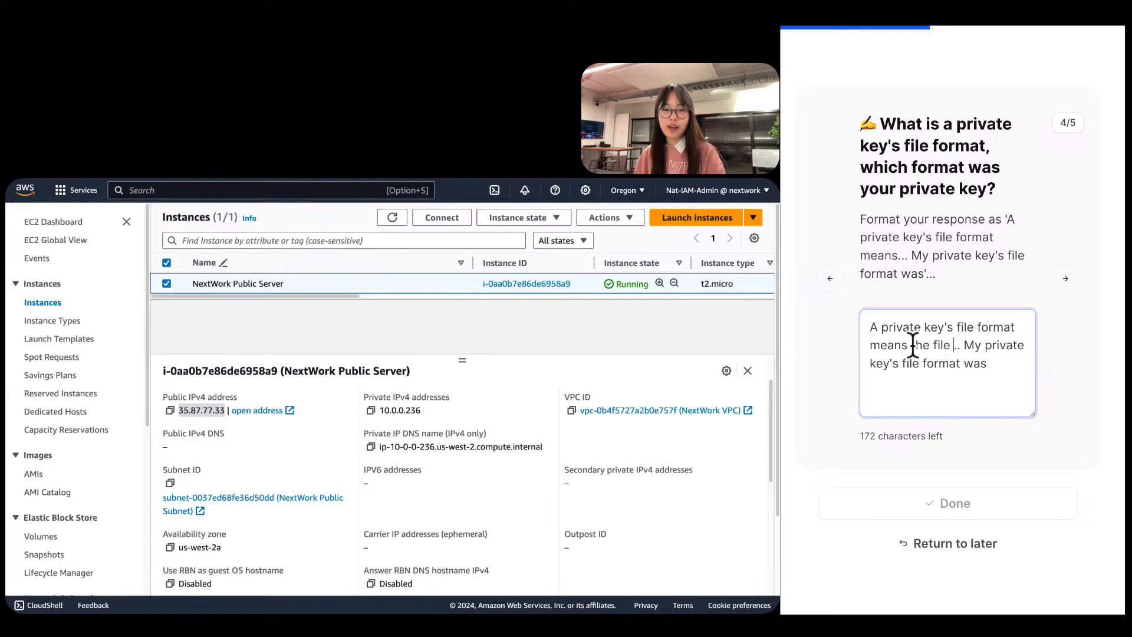
{"action": "key", "text": "BackSpace"}
{"action": "key", "text": "BackSpace"}
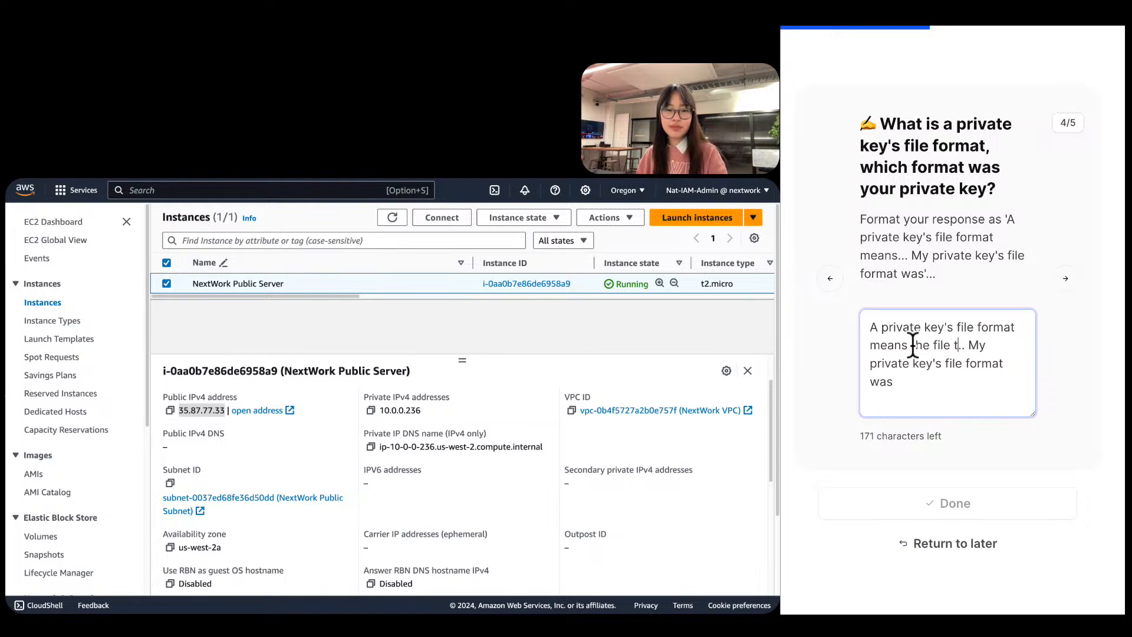
{"action": "type", "text": "ype"}
{"action": "key", "text": "Delete"}
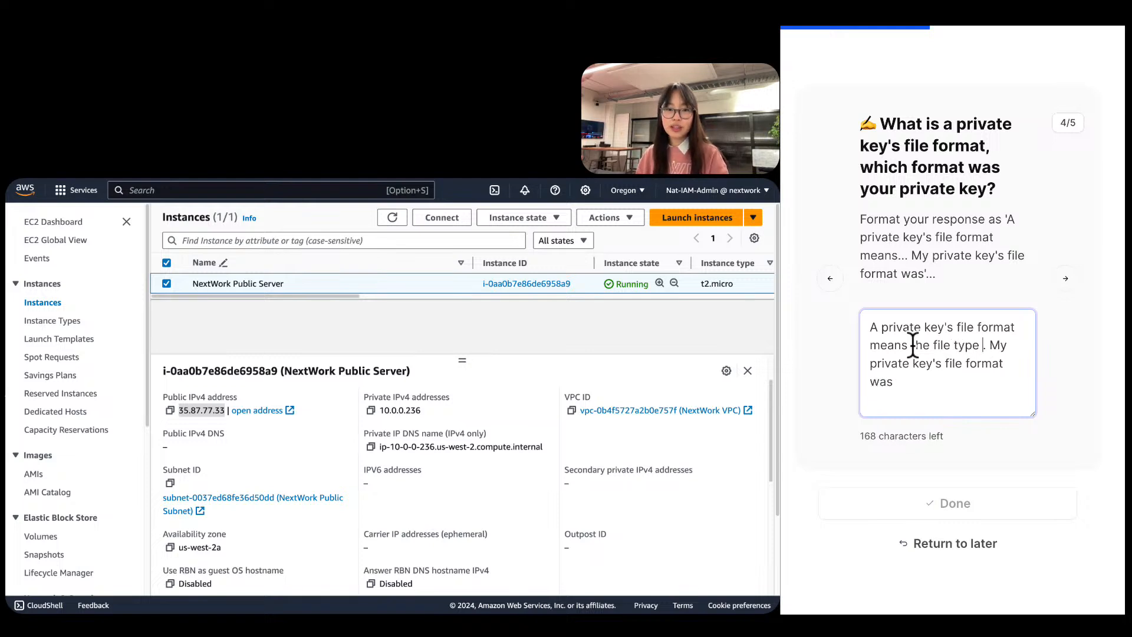
Complete the private key answer's first sentence with "that my key is stored in" before the remaining full stop.
{"action": "type", "text": "that"}
{"action": "key", "text": "BackSpace"}
{"action": "key", "text": "BackSpace"}
{"action": "key", "text": "BackSpace"}
{"action": "key", "text": "BackSpace"}
{"action": "type", "text": "aws"}
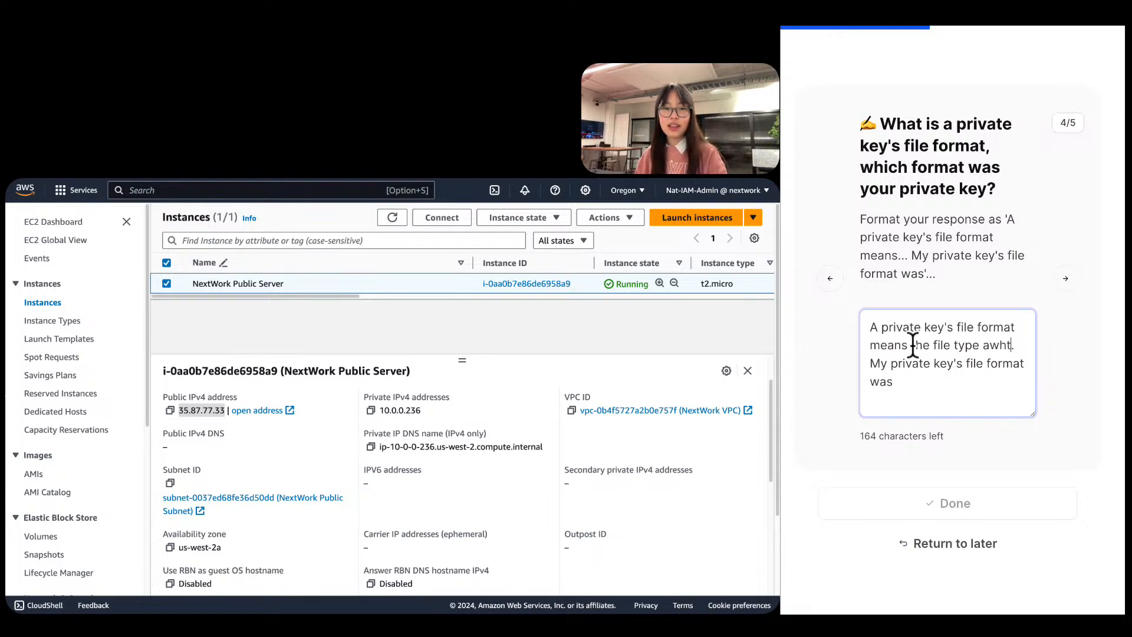
{"action": "key", "text": "BackSpace"}
{"action": "key", "text": "BackSpace"}
{"action": "key", "text": "BackSpace"}
{"action": "type", "text": "that my key is"}
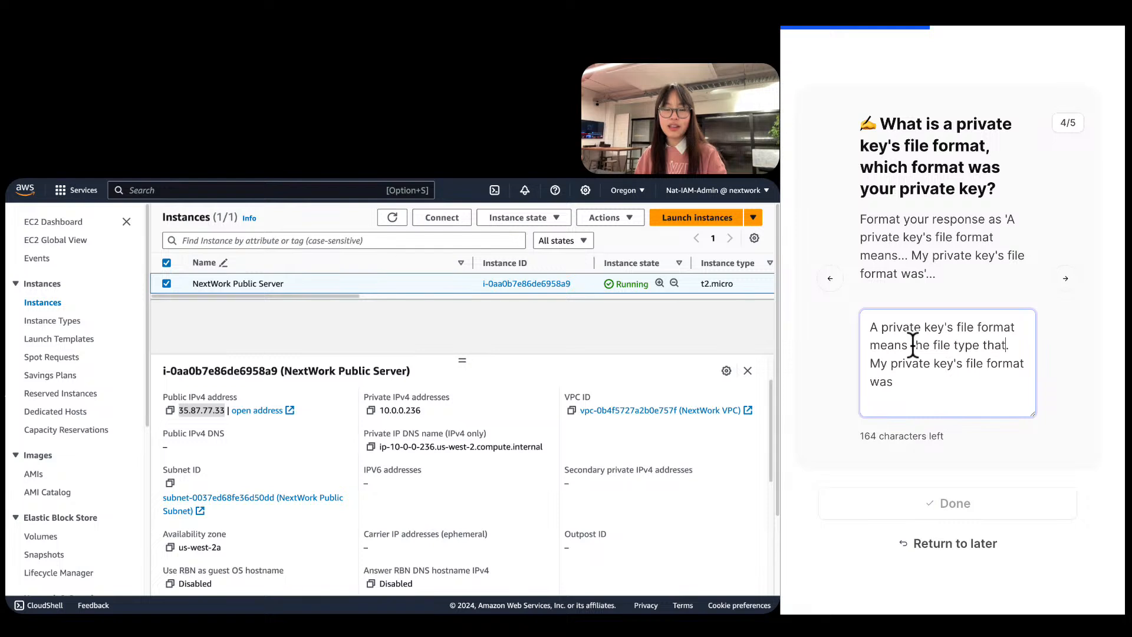
{"action": "type", "text": " stored in"}
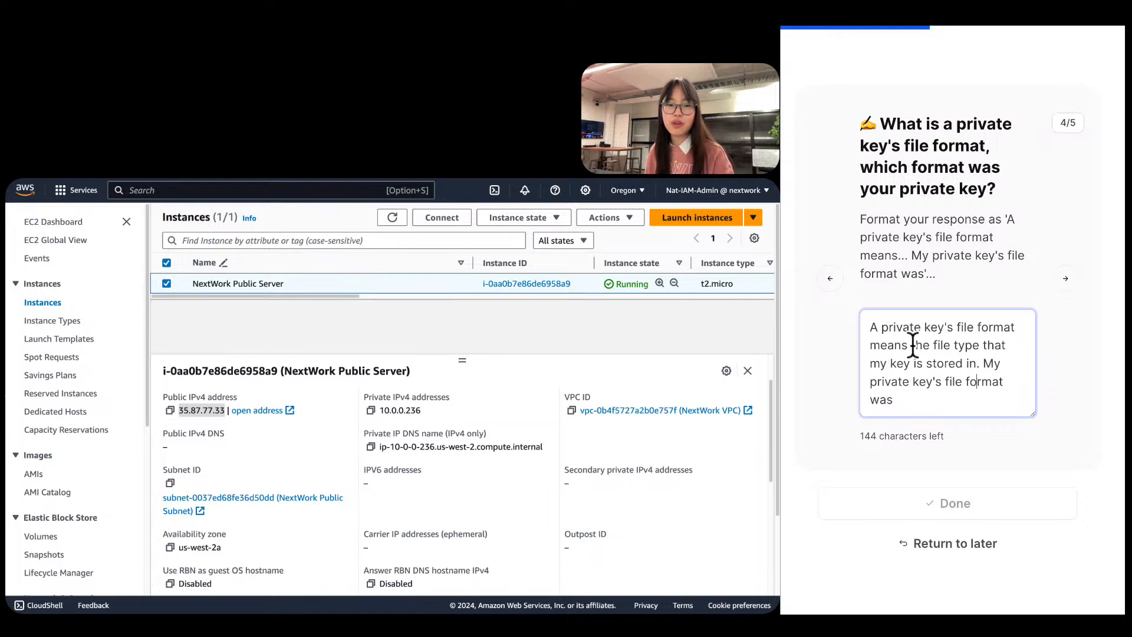
Continue the private key answer's second sentence after "My private key's file format was" with ".pem, which is a widely".
{"action": "key", "text": "BackSpace"}
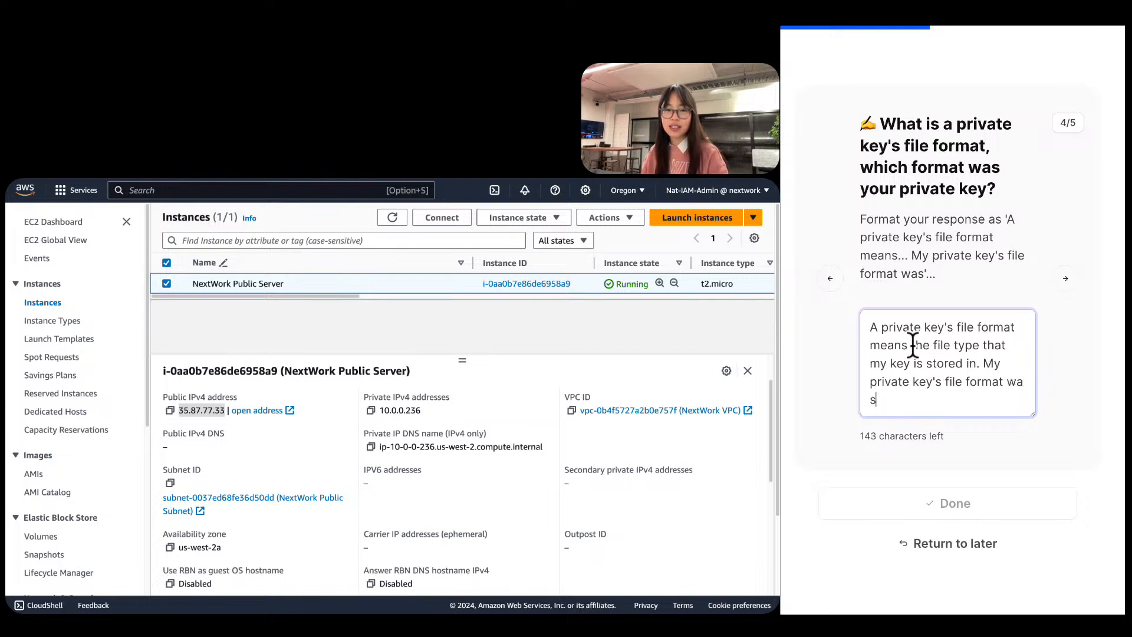
{"action": "type", "text": "s .pem, whihc"}
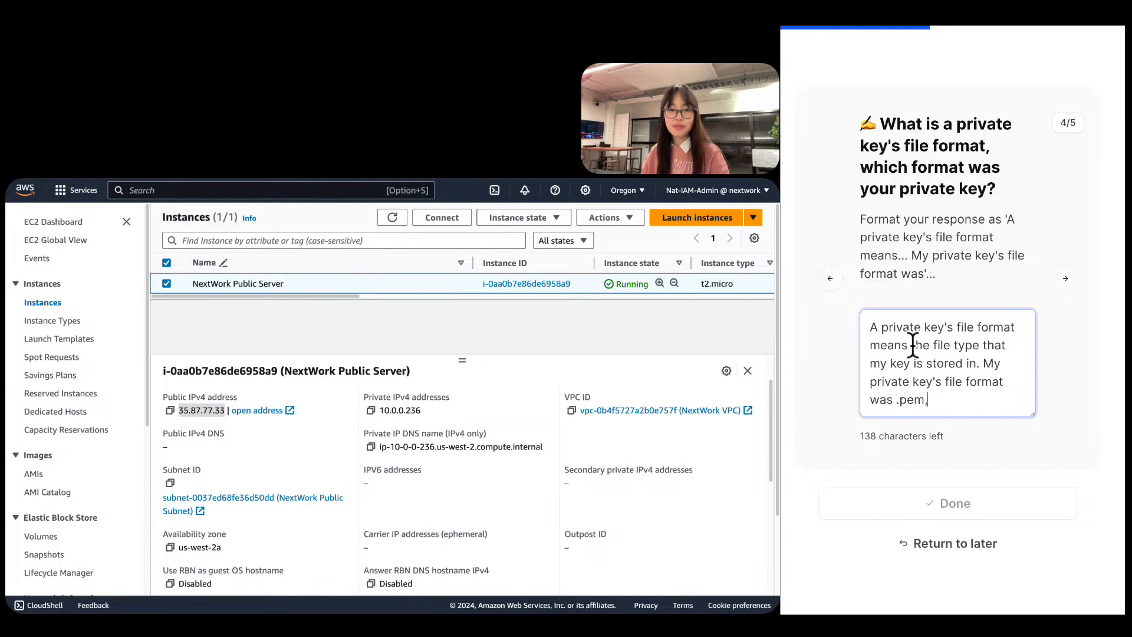
{"action": "key", "text": "BackSpace"}
{"action": "key", "text": "BackSpace"}
{"action": "type", "text": "ch i"}
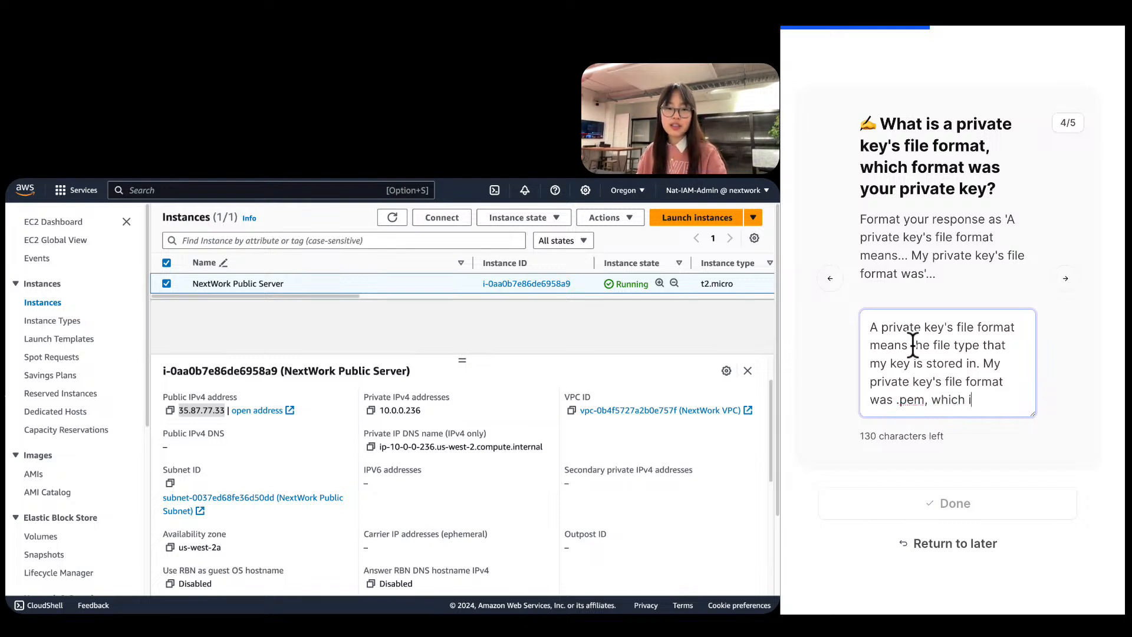
{"action": "type", "text": "s a widely "}
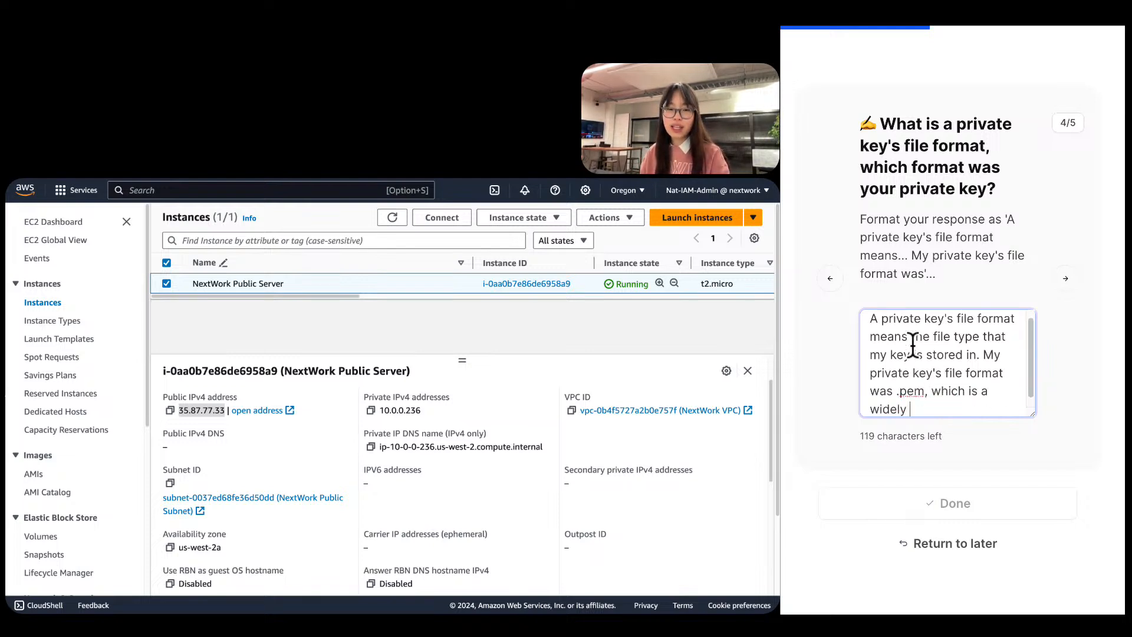
Finish the private key answer with "accepted file format that most servers will be able to read/use." and check its text.
{"action": "type", "text": "accepted "}
{"action": "type", "text": "file format t"}
{"action": "type", "text": "hat most servers will"}
{"action": "type", "text": " be able "}
{"action": "type", "text": "to "}
{"action": "type", "text": "read/"}
{"action": "type", "text": "use."}
{"action": "scroll", "coordinate": [913, 346], "scroll_direction": "up", "scroll_amount": 3}
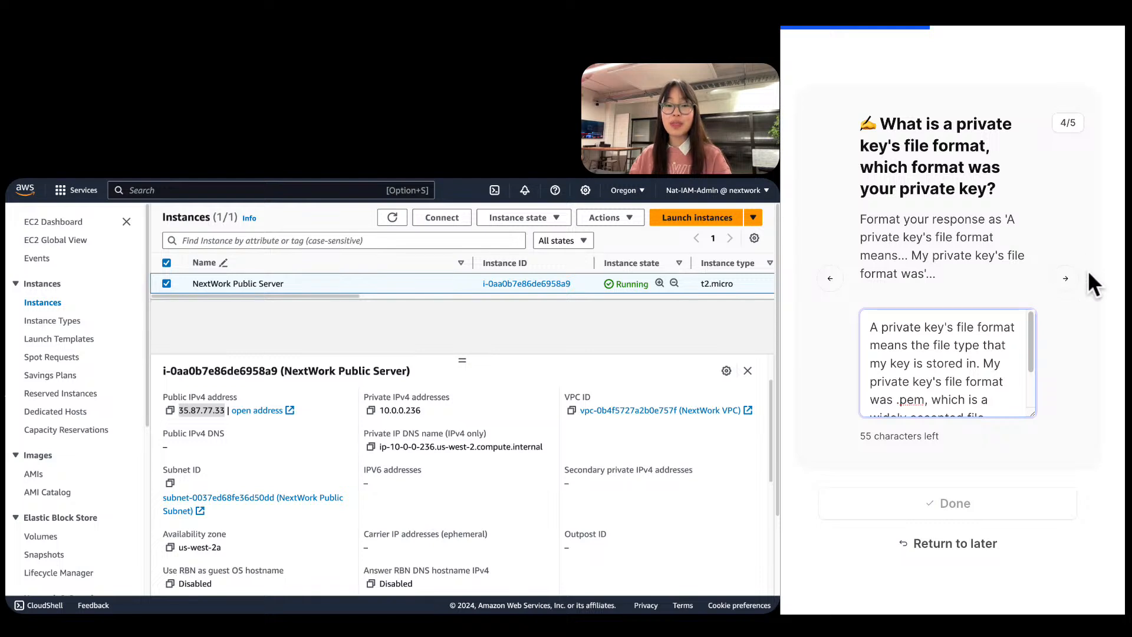
Go to the networking settings question and begin its answer with the copied wording "I had to change my EC2 instance's networking settings by".
{"action": "left_click", "coordinate": [1065, 278]}
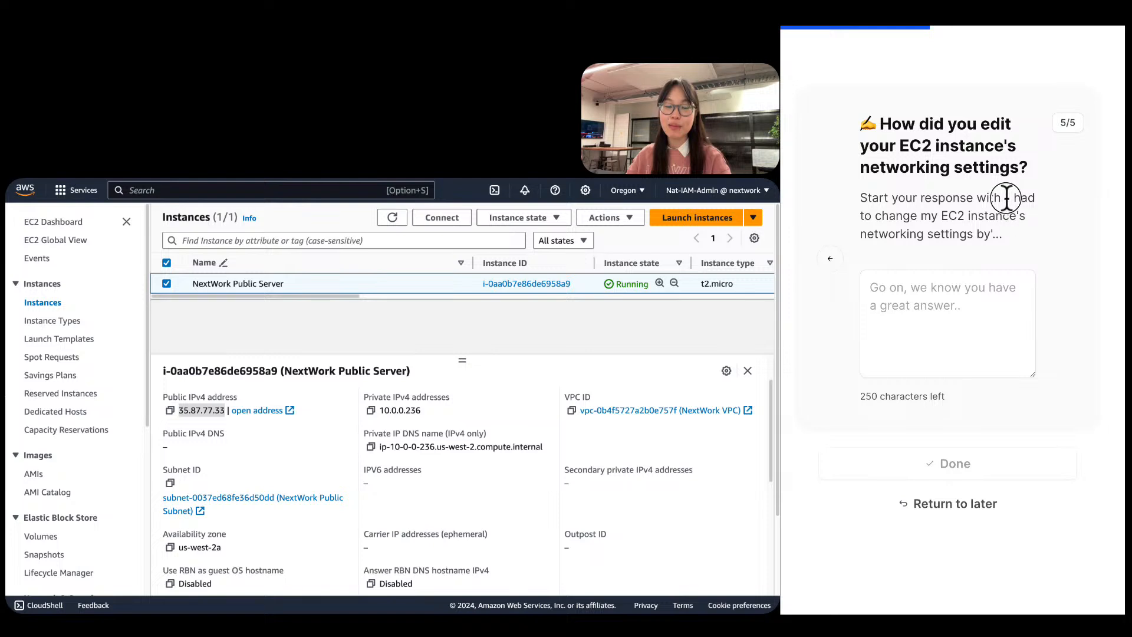
{"action": "left_click_drag", "start_coordinate": [1007, 197], "coordinate": [992, 232]}
{"action": "key", "text": "super+c"}
{"action": "left_click", "coordinate": [983, 304]}
{"action": "key", "text": "super+v"}
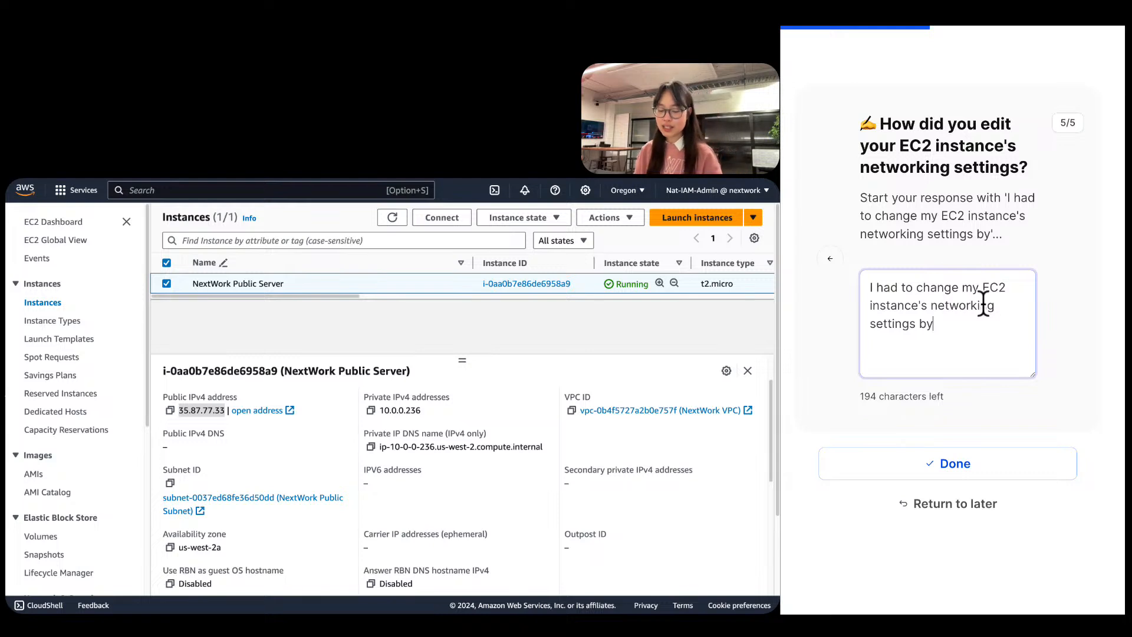
Complete the answer's first sentence with "changing the VPC and the subnet my EC2 instance was going to be launched in!".
{"action": "type", "text": "changing the VPC"}
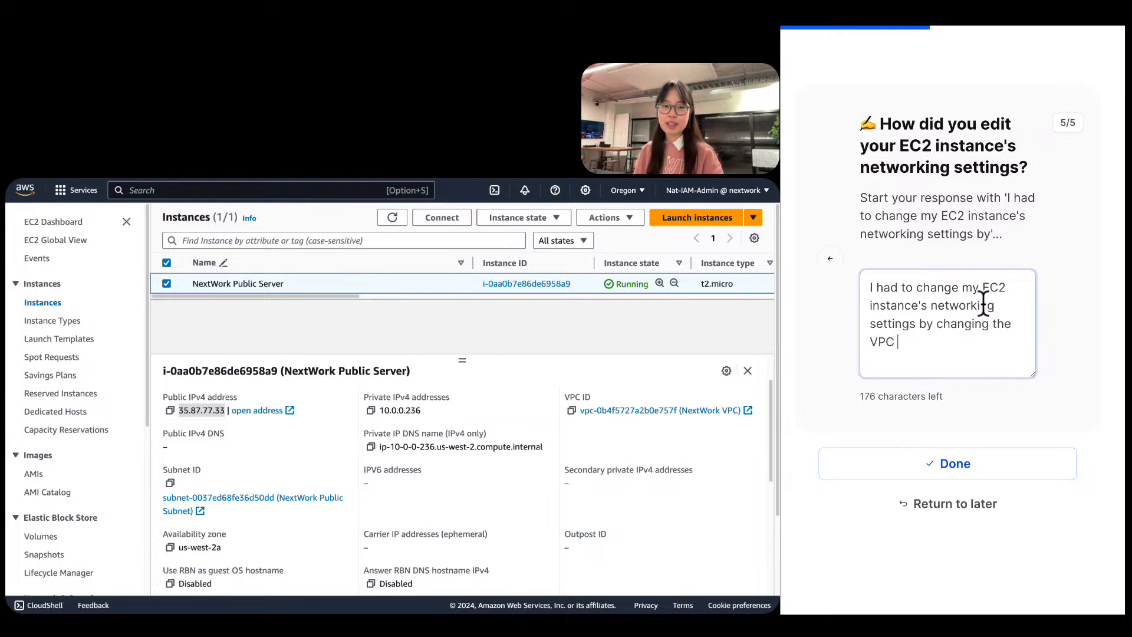
{"action": "key", "text": "BackSpace"}
{"action": "type", "text": "/sbu"}
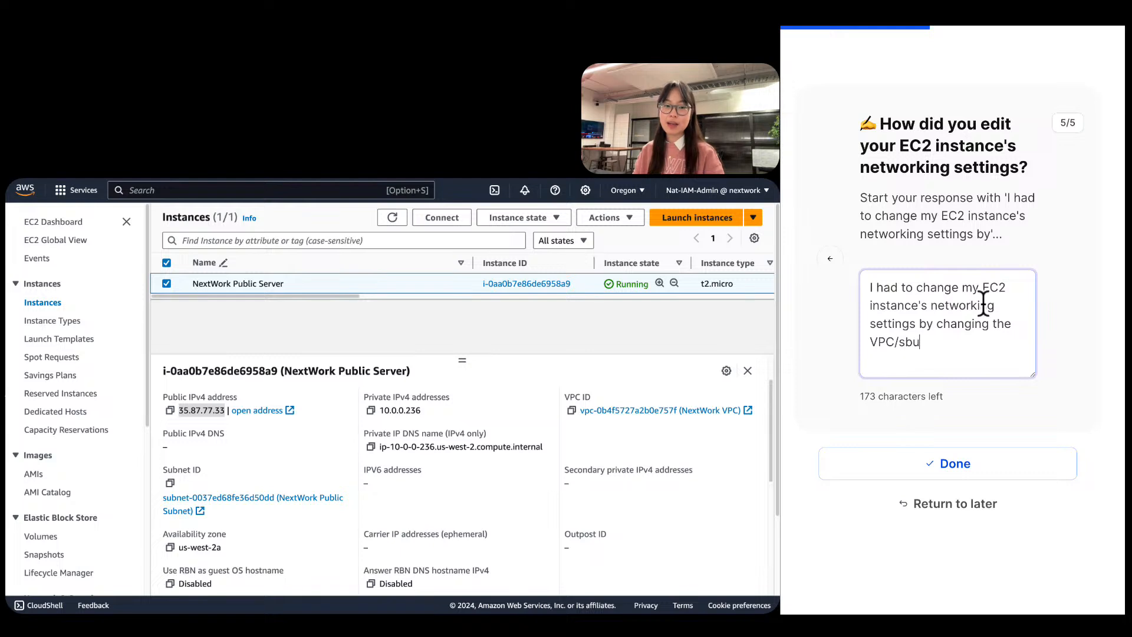
{"action": "type", "text": "bnet"}
{"action": "key", "text": "BackSpace"}
{"action": "key", "text": "BackSpace"}
{"action": "key", "text": "BackSpace"}
{"action": "key", "text": "BackSpace"}
{"action": "key", "text": "BackSpace"}
{"action": "key", "text": "BackSpace"}
{"action": "key", "text": "BackSpace"}
{"action": "type", "text": "and the subne"}
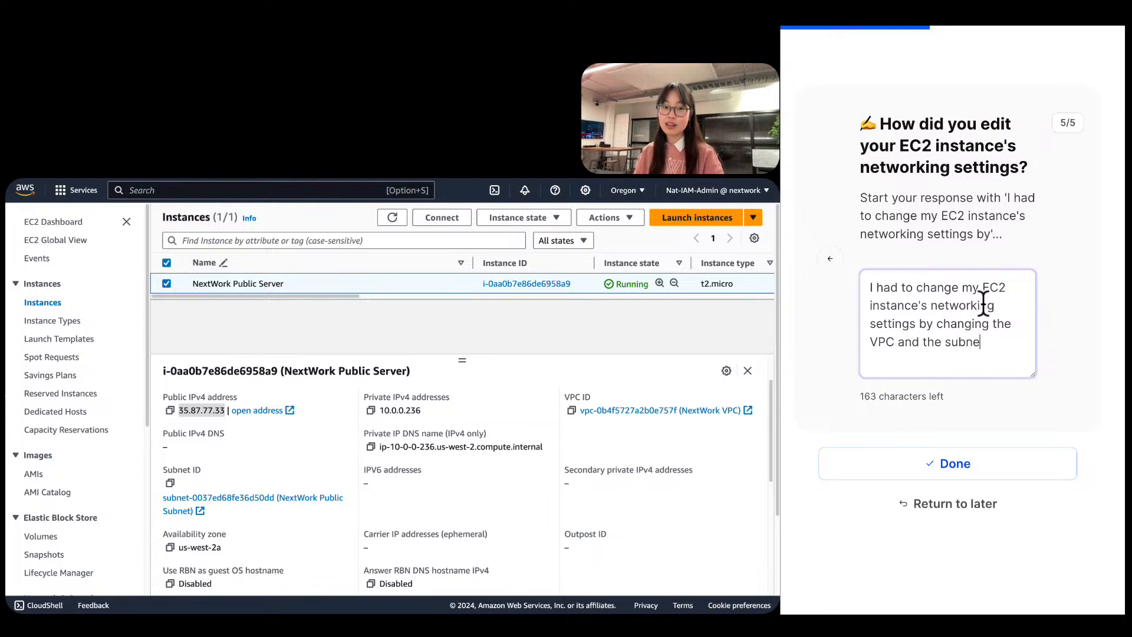
{"action": "type", "text": "t my EC2 ins"}
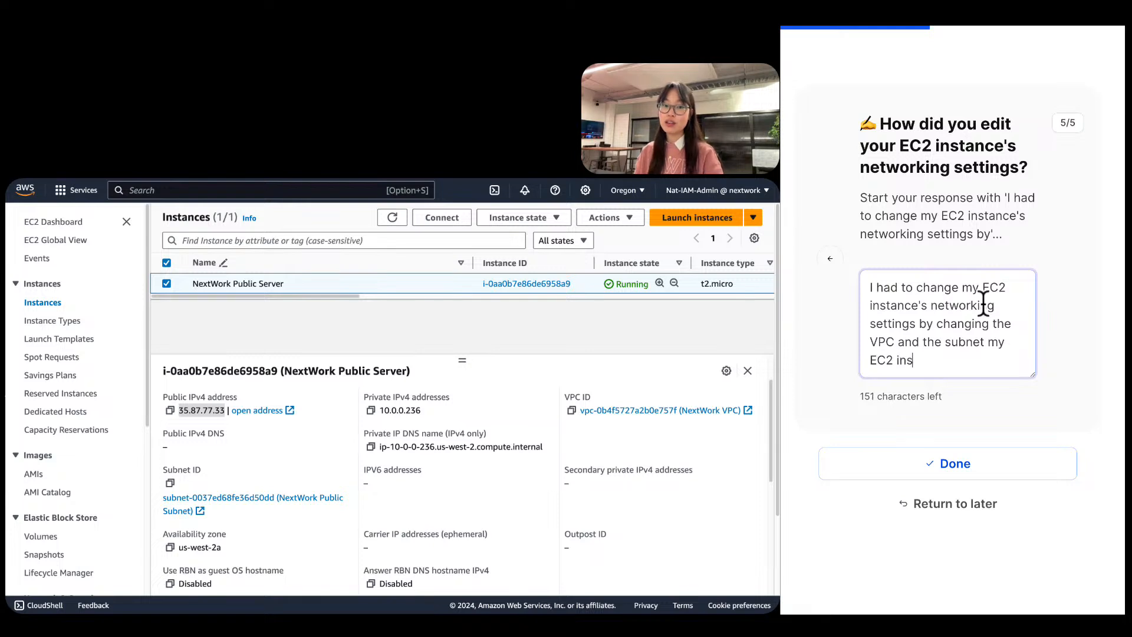
{"action": "type", "text": "tance was going to be "}
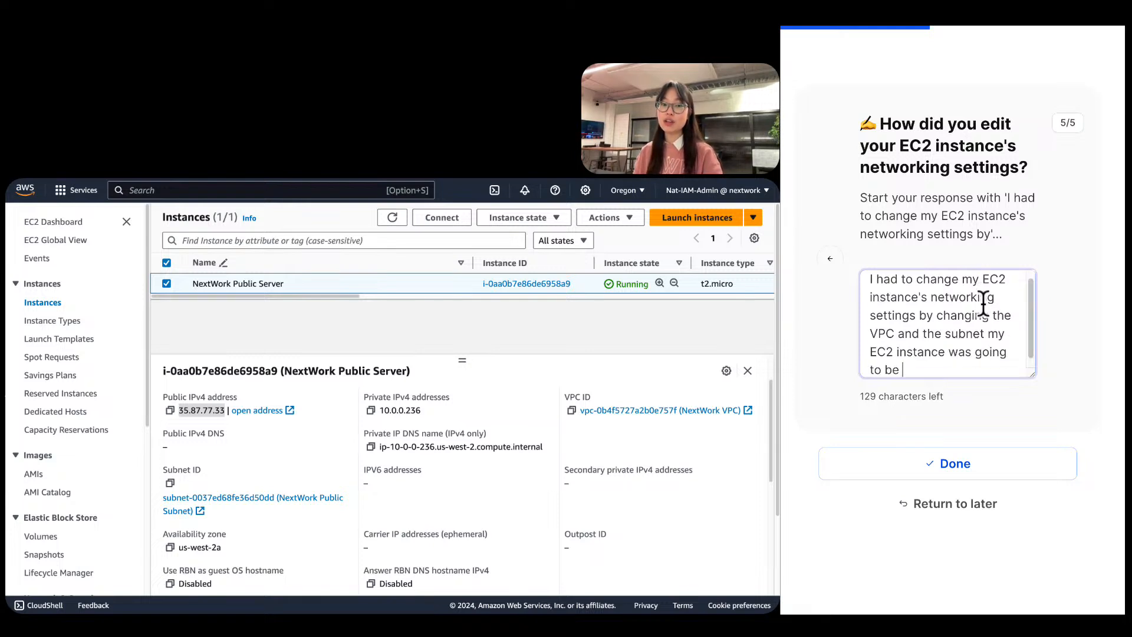
{"action": "type", "text": "launched in! "}
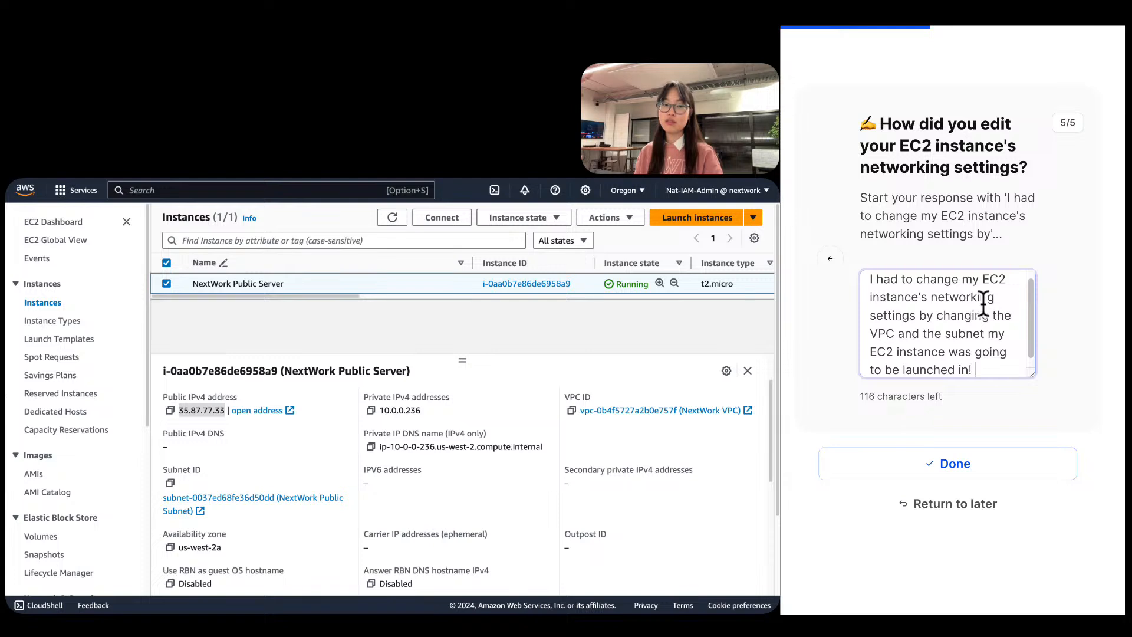
Begin the networking answer's second sentence with "I updated both to my NextWork VPC and my".
{"action": "type", "text": "I updatd"}
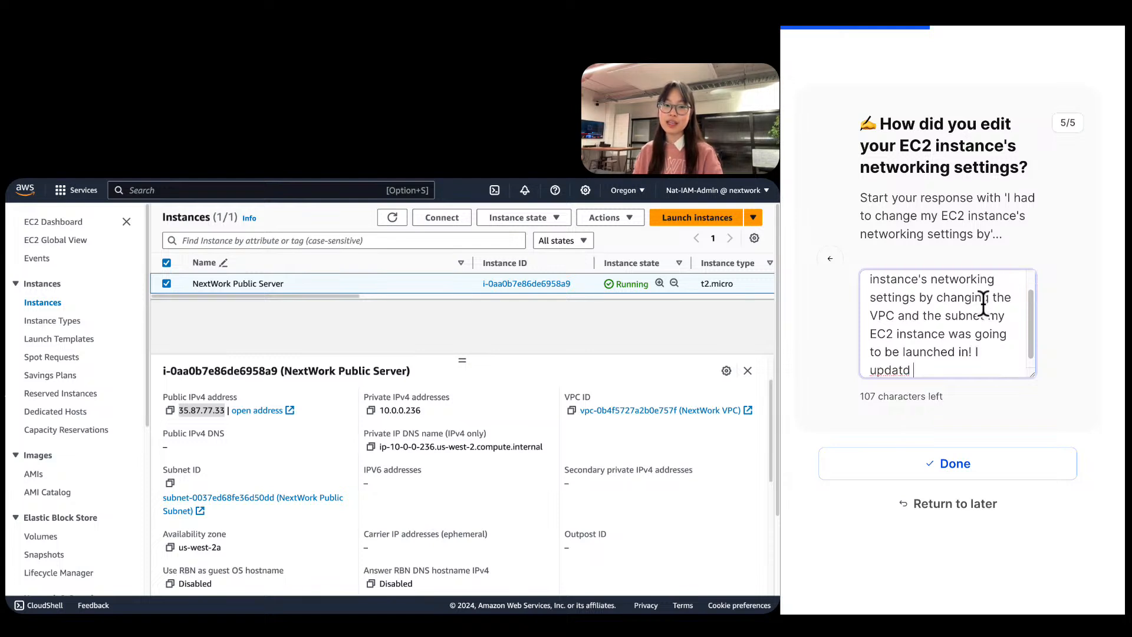
{"action": "key", "text": "BackSpace"}
{"action": "key", "text": "BackSpace"}
{"action": "type", "text": "ed both to my "}
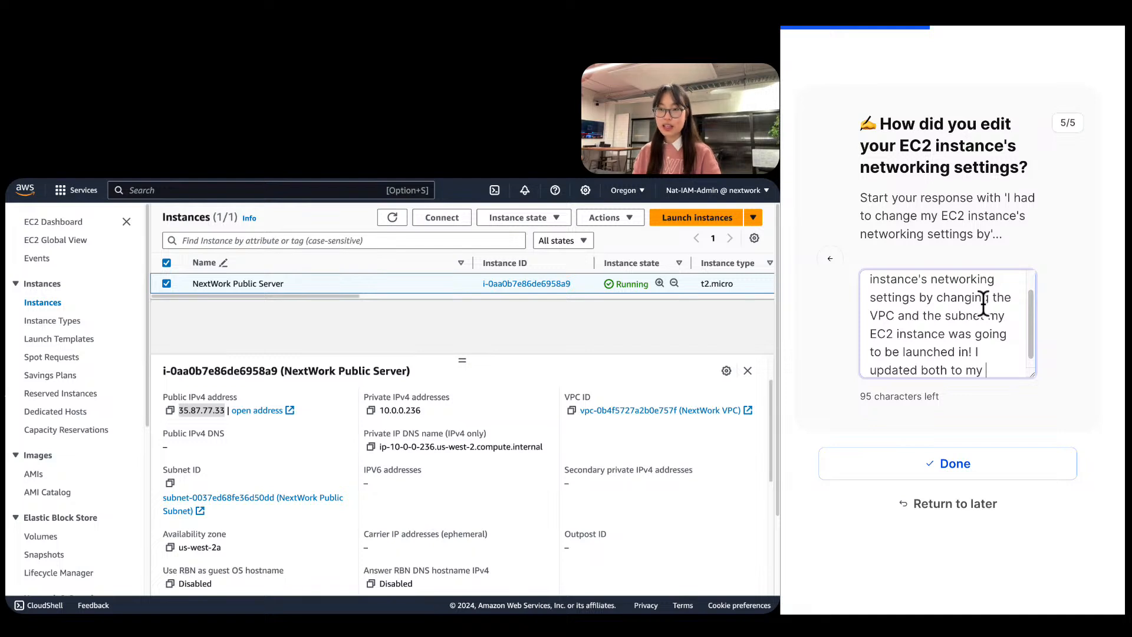
{"action": "type", "text": "Netw"}
{"action": "key", "text": "BackSpace"}
{"action": "key", "text": "BackSpace"}
{"action": "type", "text": "xtWo"}
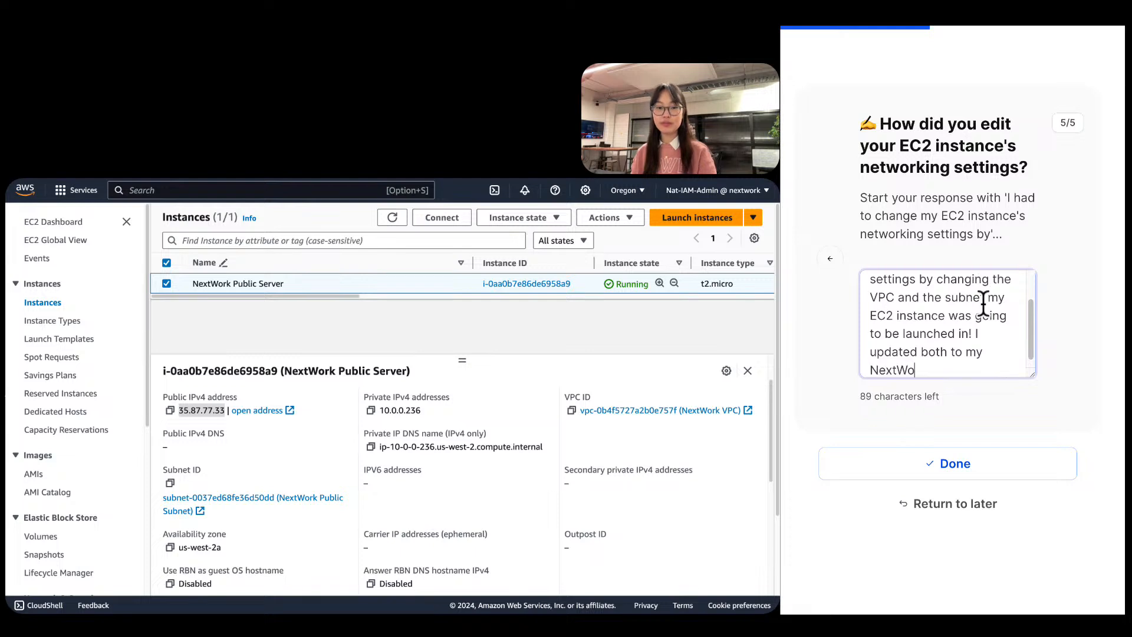
{"action": "type", "text": "rk"}
{"action": "key", "text": "BackSpace"}
{"action": "type", "text": "rk VCP"}
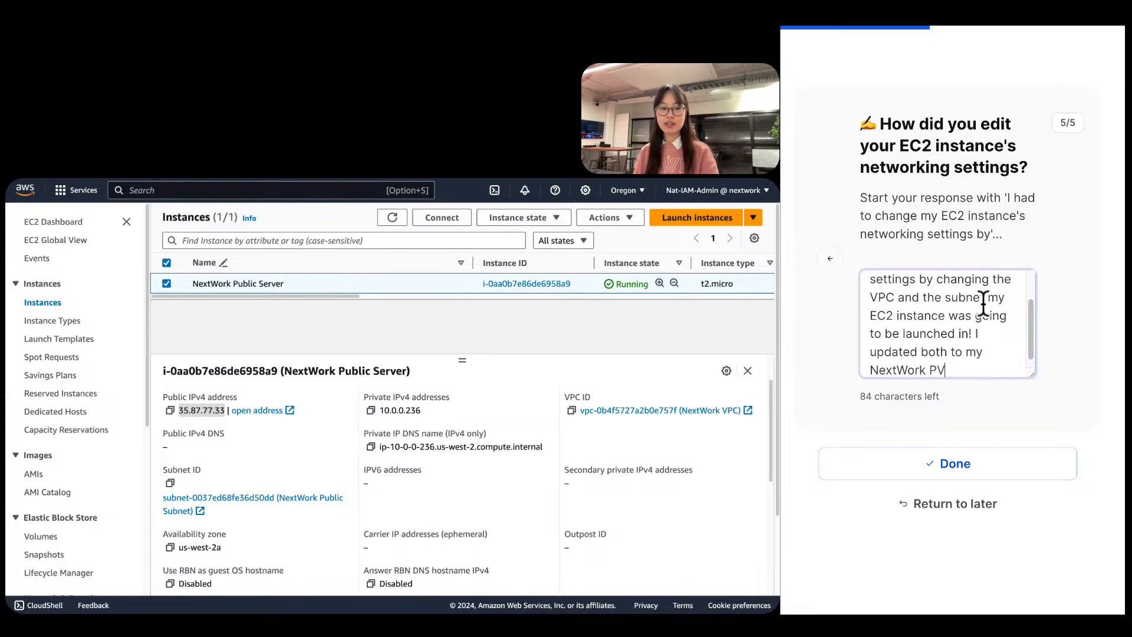
{"action": "key", "text": "BackSpace"}
{"action": "key", "text": "BackSpace"}
{"action": "type", "text": "PC and my p"}
Finish the second sentence's wording with "Public Subnet respectively".
{"action": "key", "text": "BackSpace"}
{"action": "type", "text": "Publiuc"}
{"action": "key", "text": "BackSpace"}
{"action": "key", "text": "BackSpace"}
{"action": "key", "text": "BackSpace"}
{"action": "type", "text": "c "}
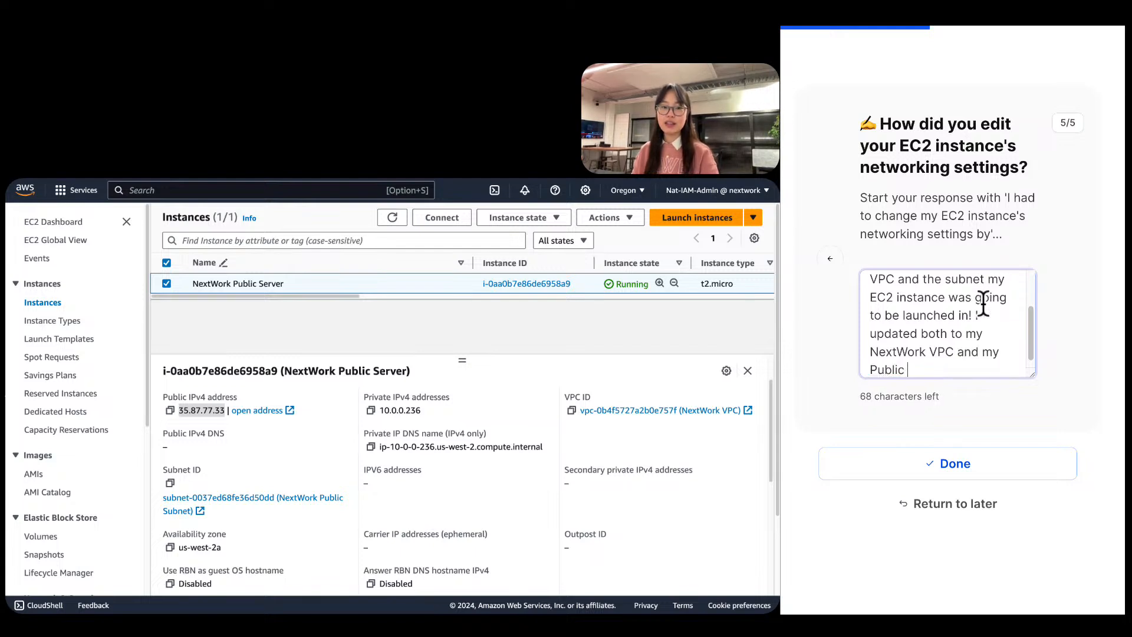
{"action": "type", "text": "Subnet respectively"}
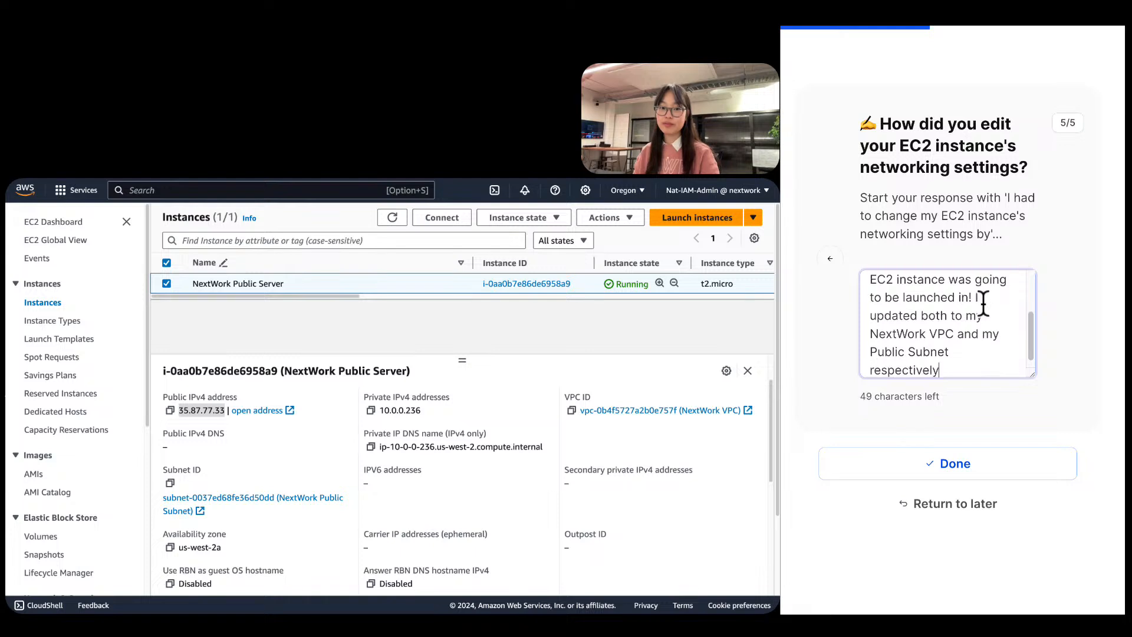
Close the second sentence and add a final one saying that I also used my existing Public security group.
{"action": "type", "text": ". I also "}
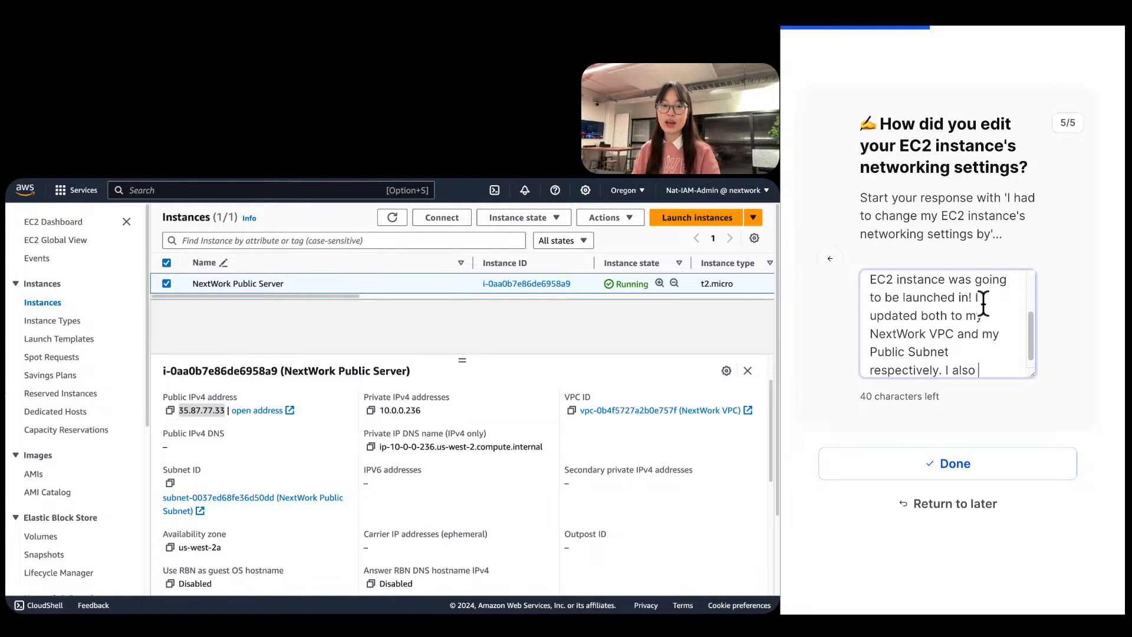
{"action": "type", "text": "used my "}
{"action": "type", "text": "existing P"}
{"action": "type", "text": "ublic securtiy "}
{"action": "type", "text": "group."}
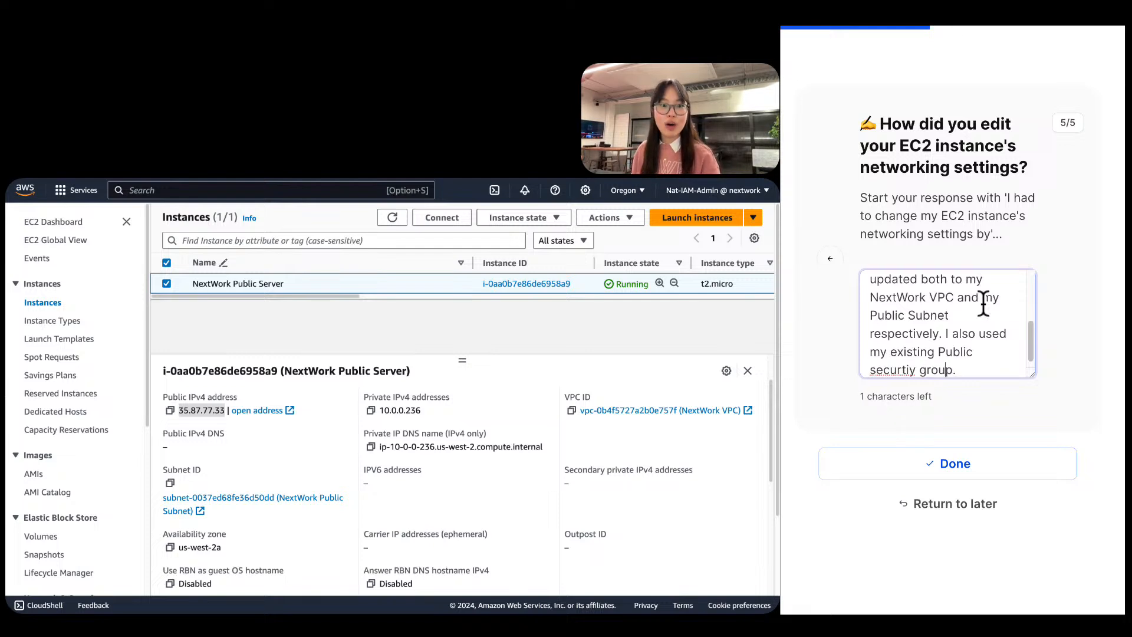
Correct the misspelled word "security" in the networking answer's last sentence and review the answer from its start.
{"action": "key", "text": "super+alt+i"}
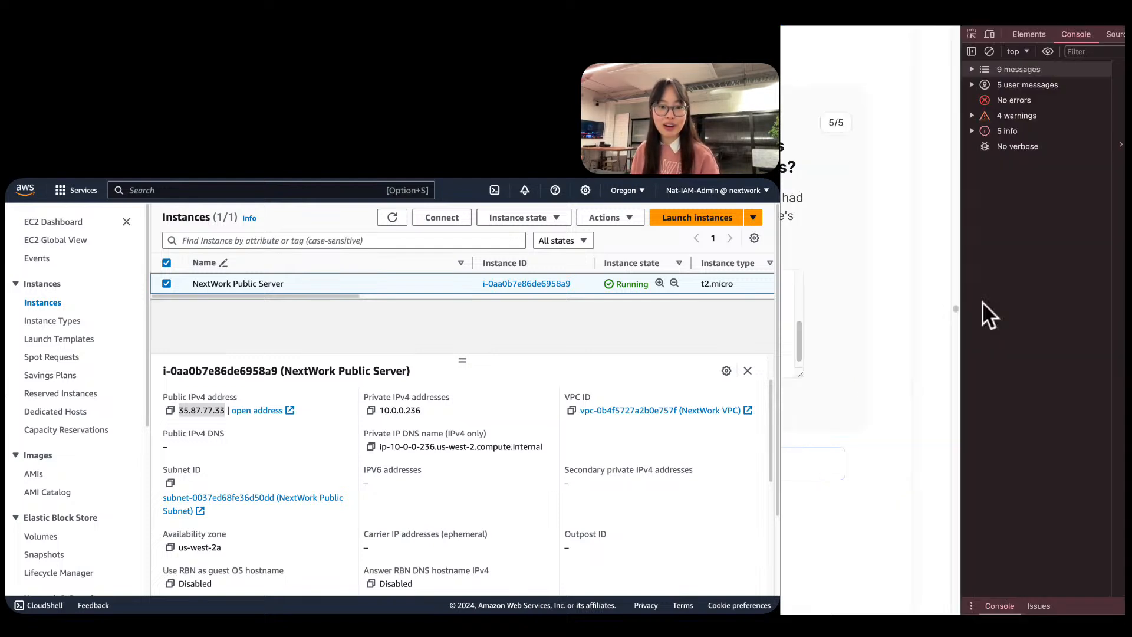
{"action": "key", "text": "super+alt+i"}
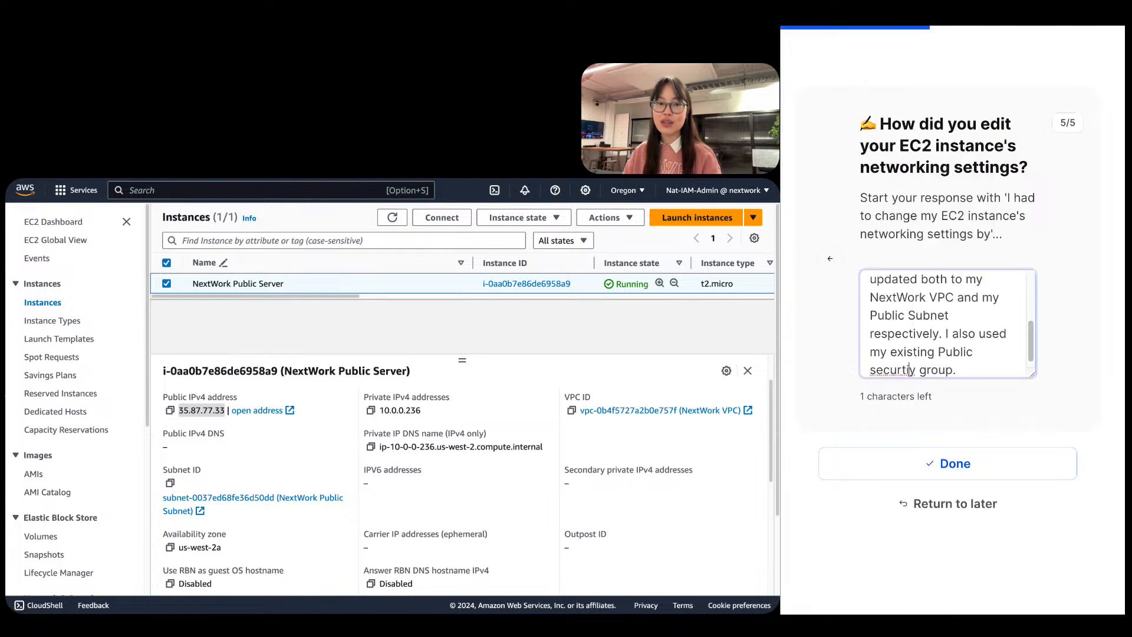
{"action": "left_click", "coordinate": [911, 369]}
{"action": "key", "text": "BackSpace"}
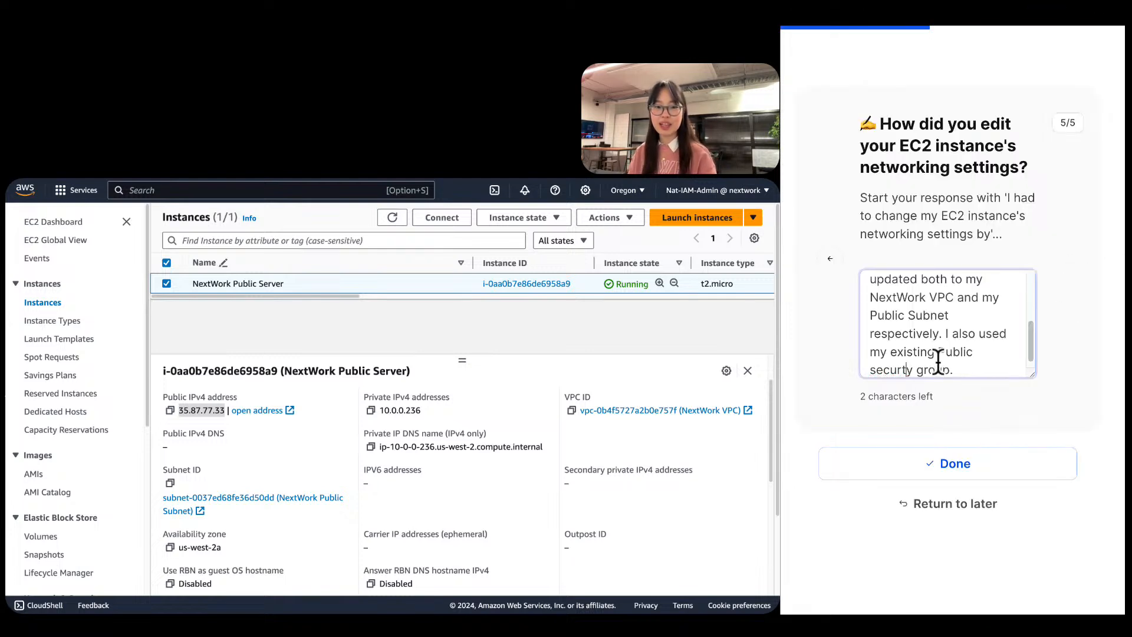
{"action": "key", "text": "Left"}
{"action": "type", "text": "i"}
{"action": "scroll", "coordinate": [952, 304], "scroll_direction": "up", "scroll_amount": 4}
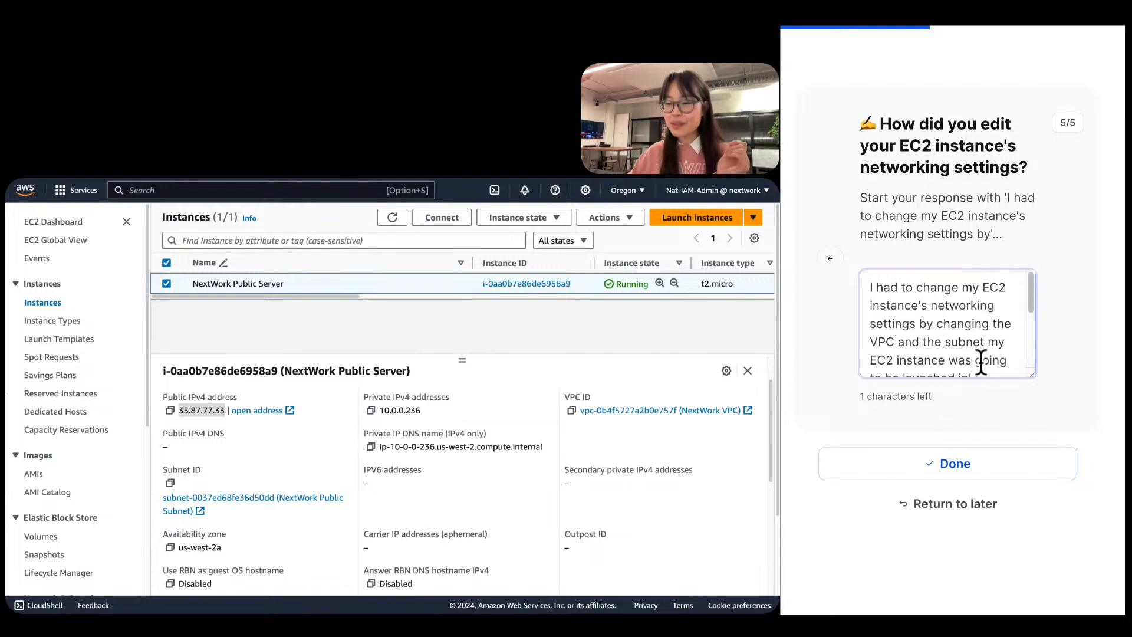
{"action": "scroll", "coordinate": [981, 359], "scroll_direction": "down", "scroll_amount": 1}
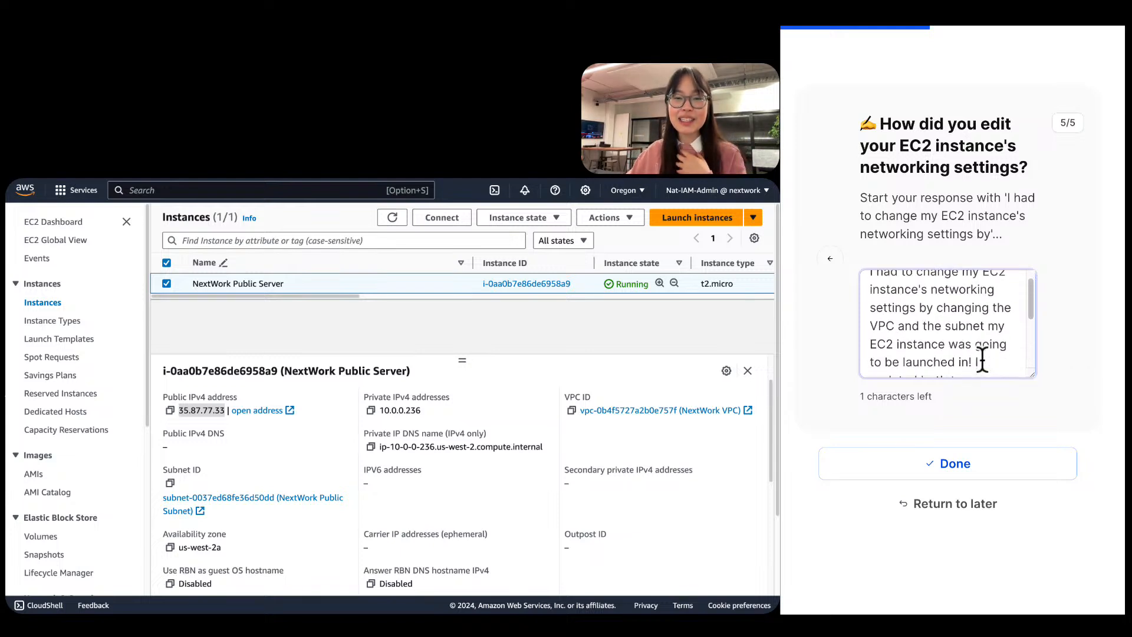
Go back through the five tasks to the Networking tab screenshot task and mark the task set as done.
{"action": "left_click", "coordinate": [824, 260]}
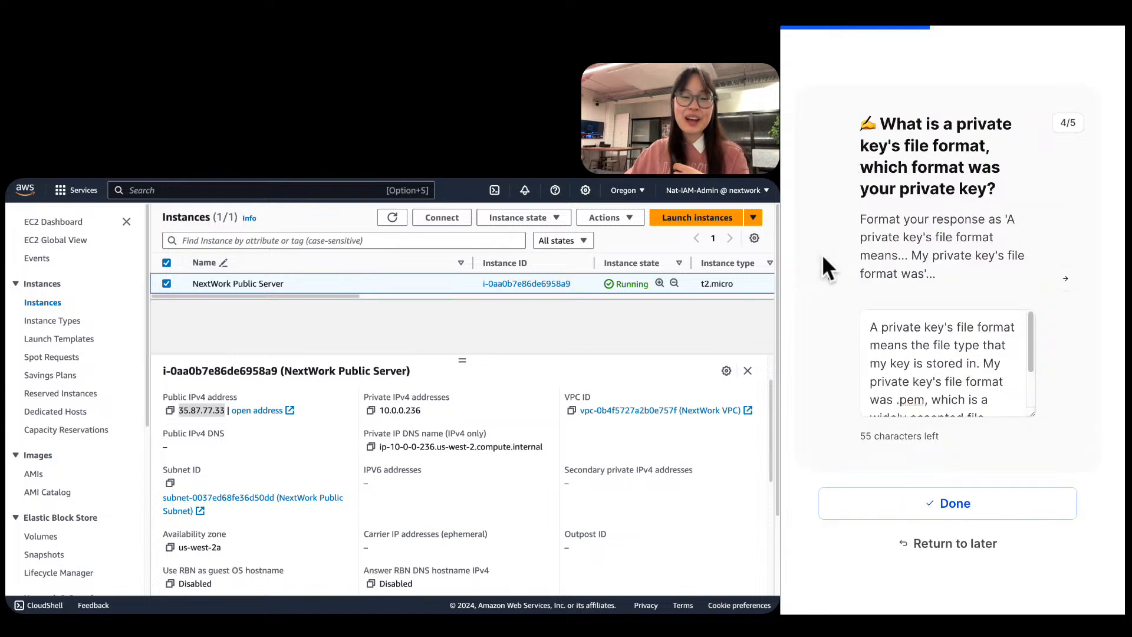
{"action": "left_click", "coordinate": [832, 264]}
{"action": "left_click", "coordinate": [832, 263]}
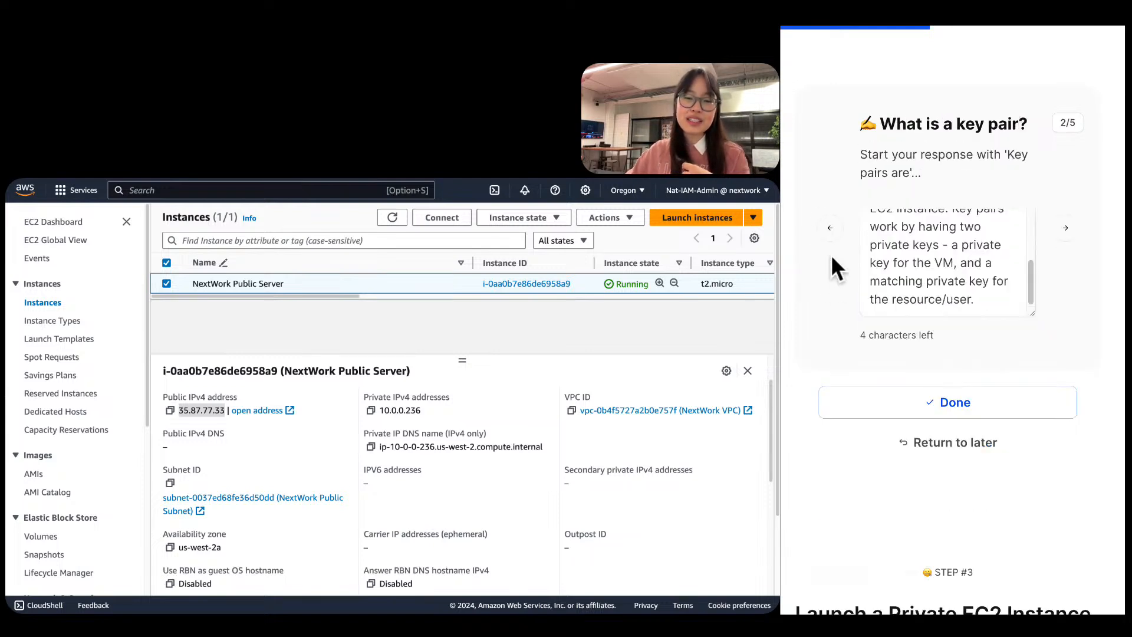
{"action": "left_click", "coordinate": [824, 227]}
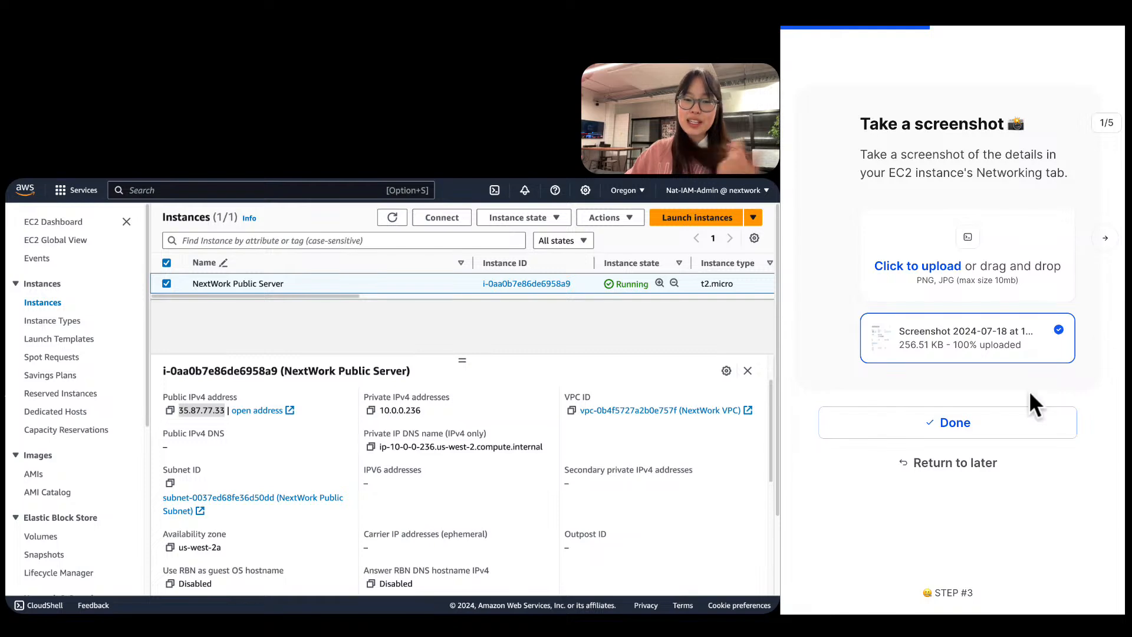
{"action": "left_click", "coordinate": [1003, 421]}
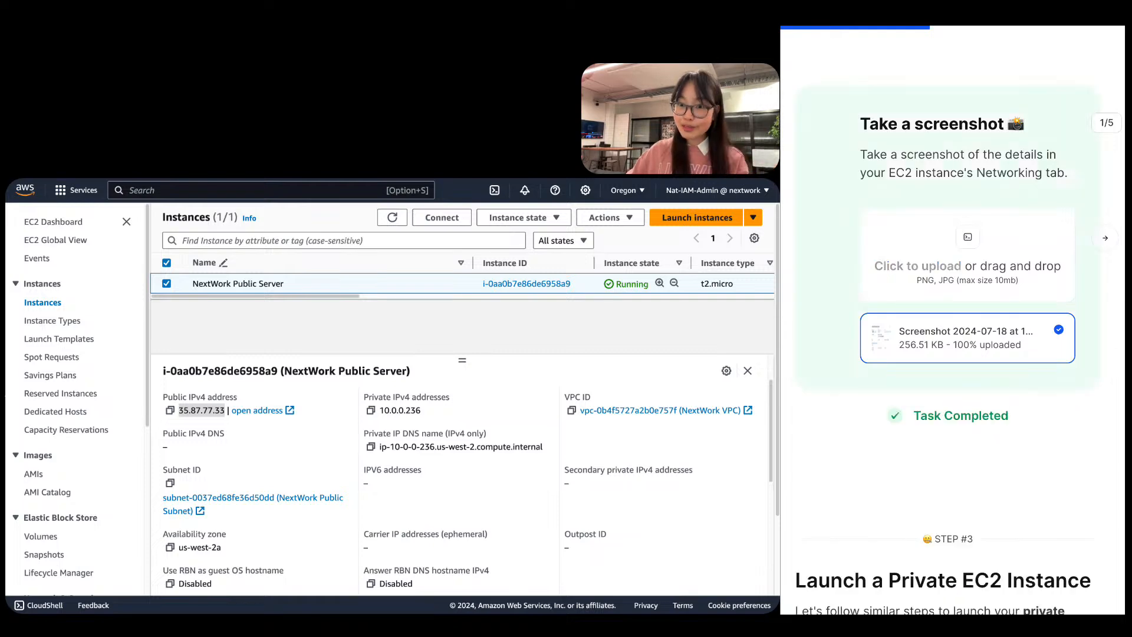
Examine the guide's Step #3 on launching a private EC2 instance, including its architecture diagram and launch settings.
{"action": "scroll", "coordinate": [1092, 310], "scroll_direction": "down", "scroll_amount": 7}
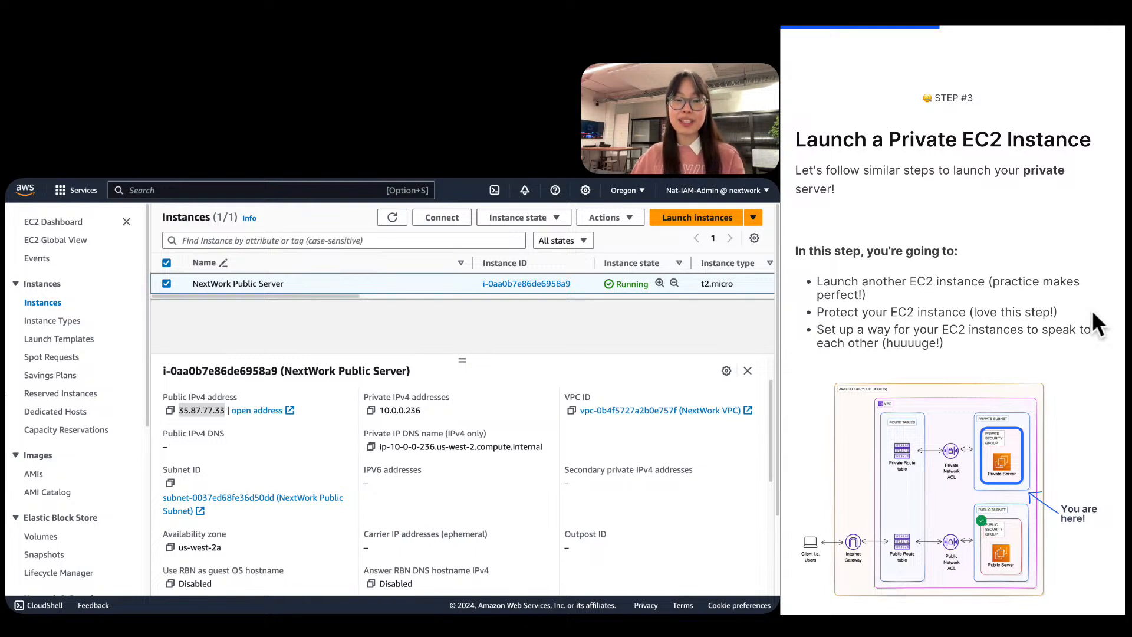
{"action": "scroll", "coordinate": [1092, 312], "scroll_direction": "down", "scroll_amount": 2}
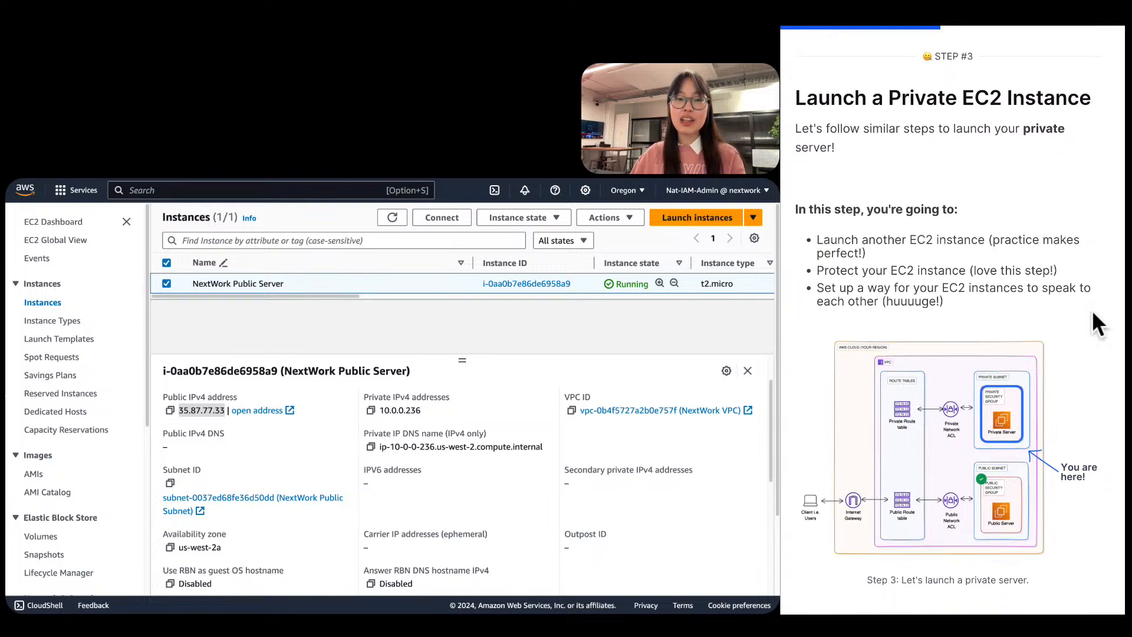
{"action": "scroll", "coordinate": [1092, 312], "scroll_direction": "down", "scroll_amount": 2}
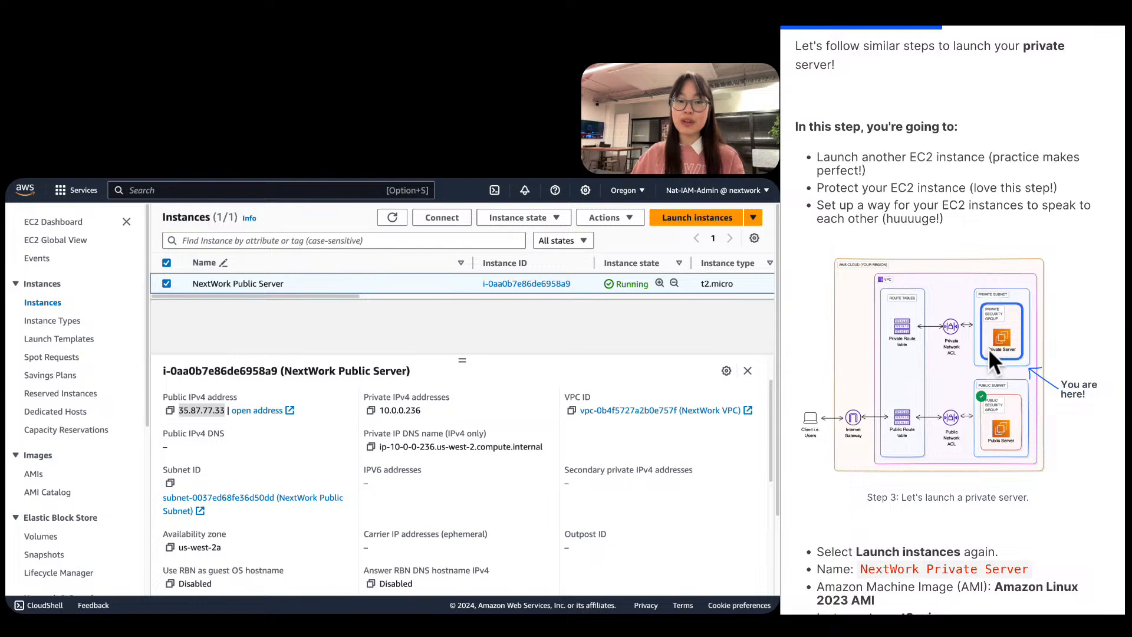
{"action": "left_click", "coordinate": [1020, 352]}
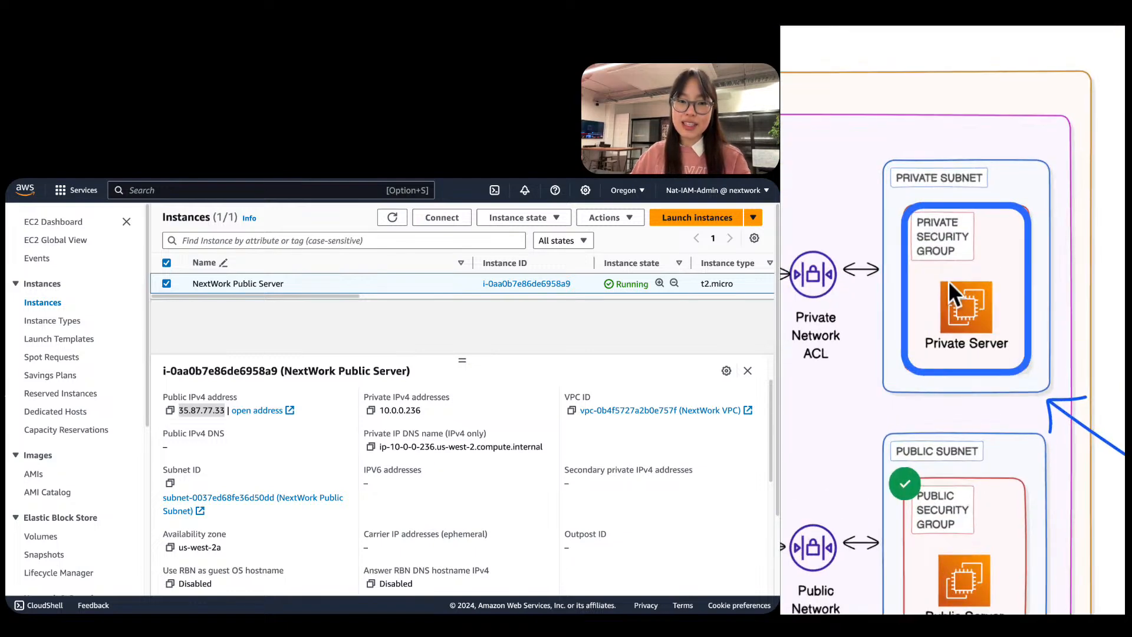
{"action": "left_click", "coordinate": [965, 321]}
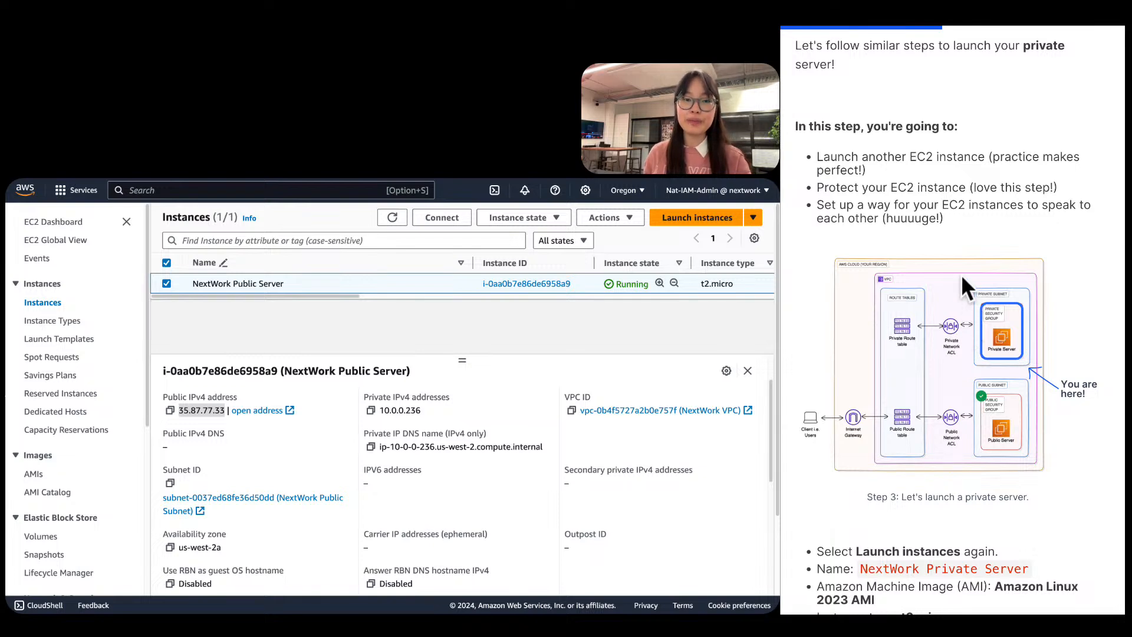
{"action": "left_click_drag", "start_coordinate": [996, 227], "coordinate": [783, 133]}
{"action": "left_click", "coordinate": [781, 141]}
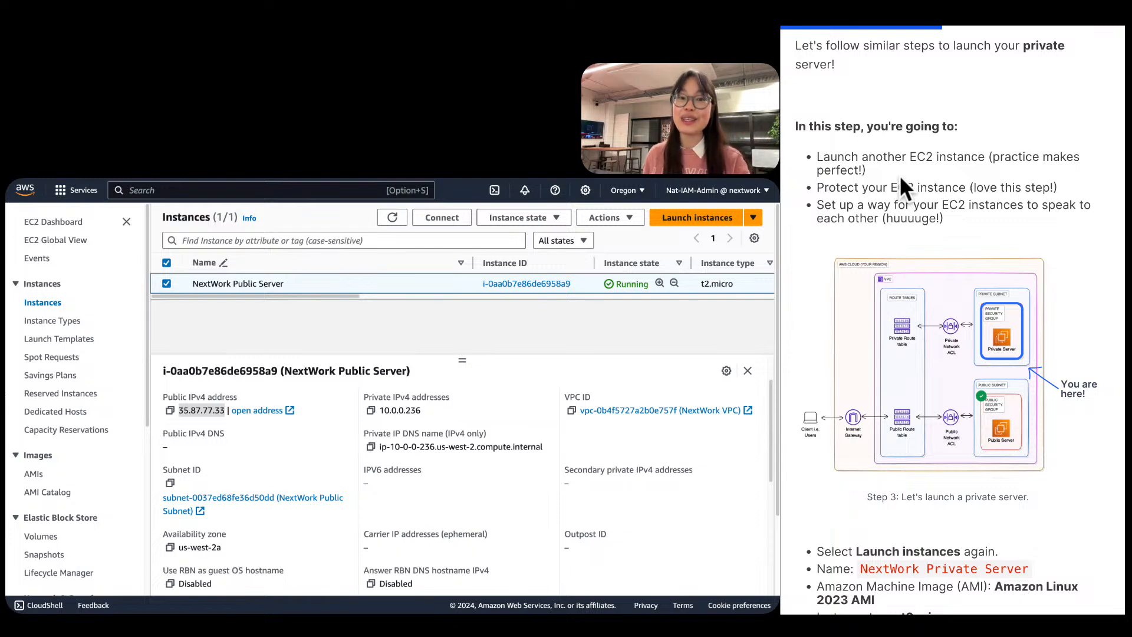
{"action": "scroll", "coordinate": [899, 174], "scroll_direction": "down", "scroll_amount": 6}
{"action": "scroll", "coordinate": [900, 175], "scroll_direction": "down", "scroll_amount": 2}
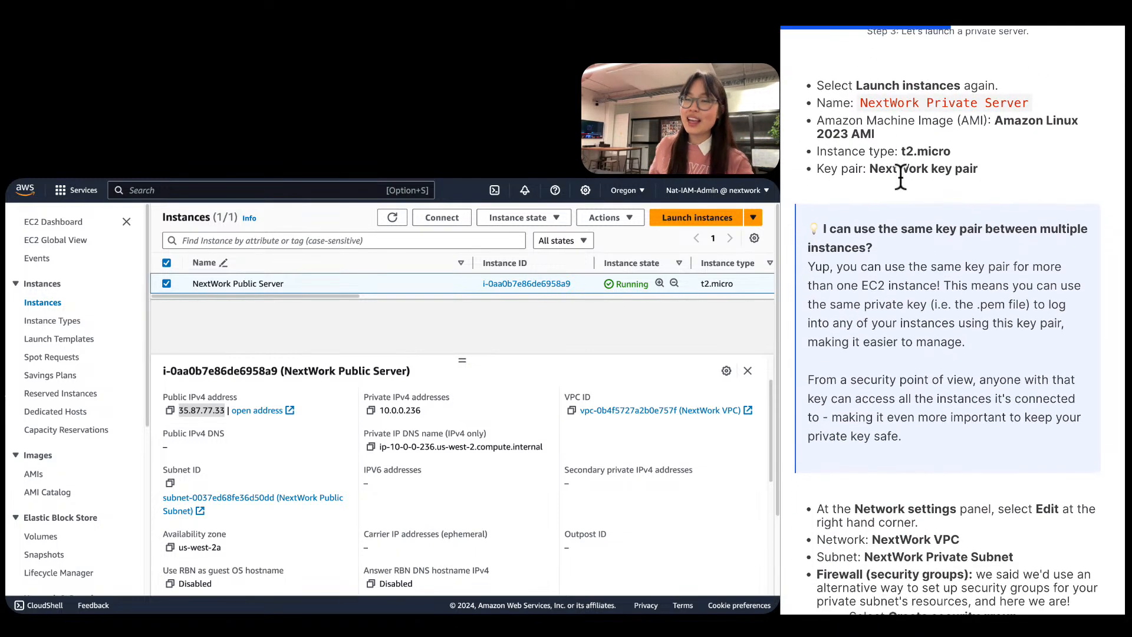
Start launching another EC2 instance and name it NextWork Private Server, copying the name from the guide.
{"action": "left_click", "coordinate": [681, 217]}
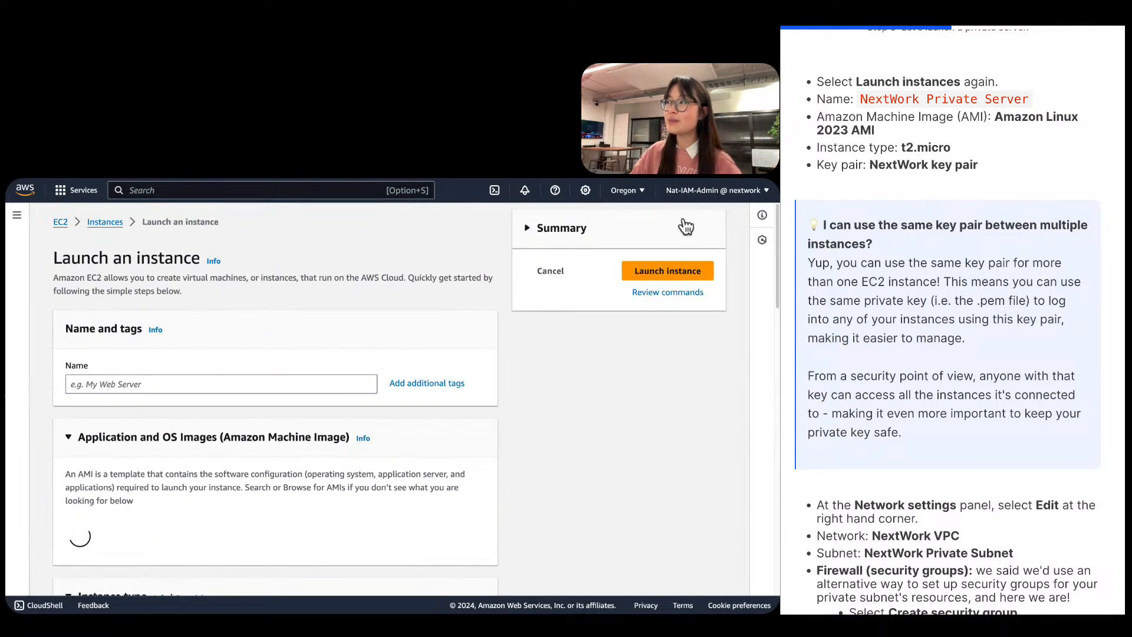
{"action": "left_click", "coordinate": [122, 382]}
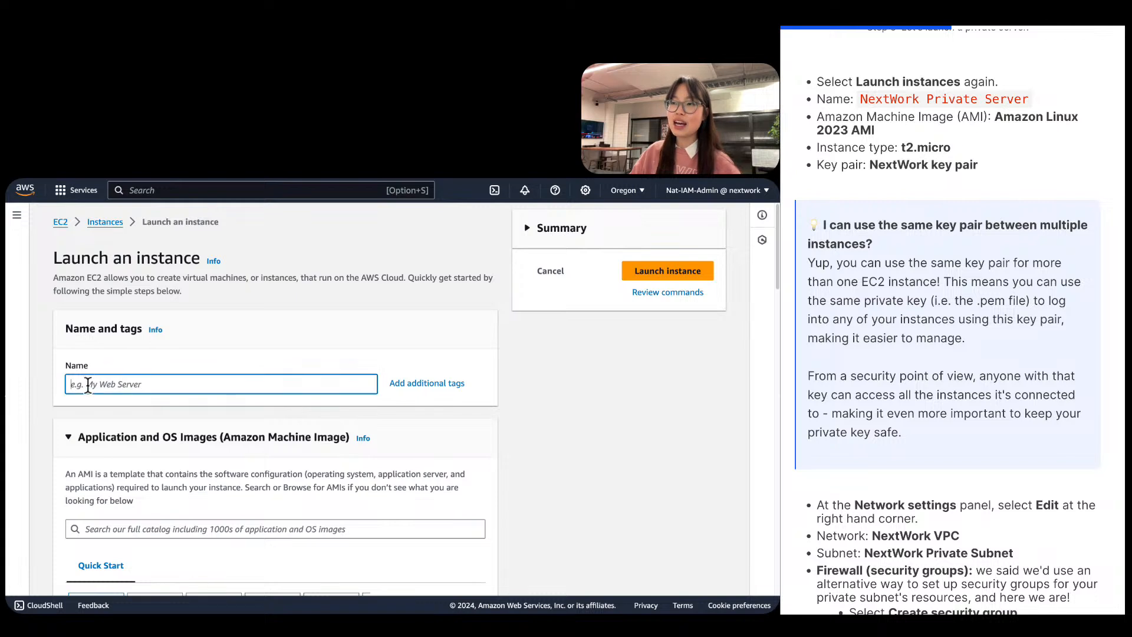
{"action": "left_click_drag", "start_coordinate": [860, 101], "coordinate": [1107, 92]}
{"action": "key", "text": "super+c"}
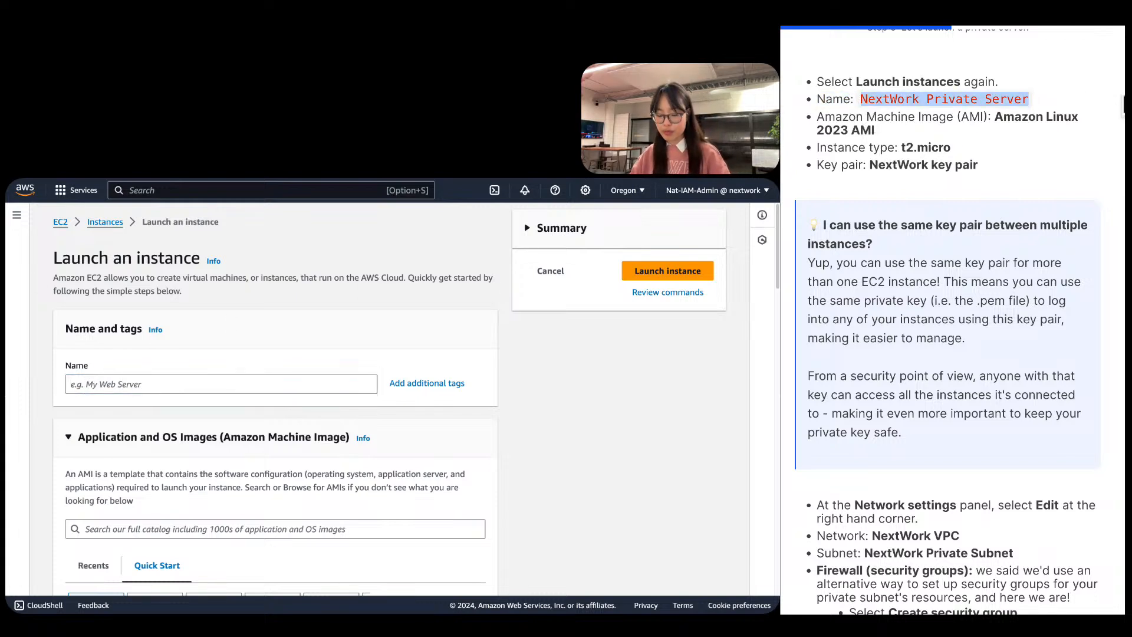
{"action": "left_click", "coordinate": [213, 378]}
{"action": "key", "text": "super+v"}
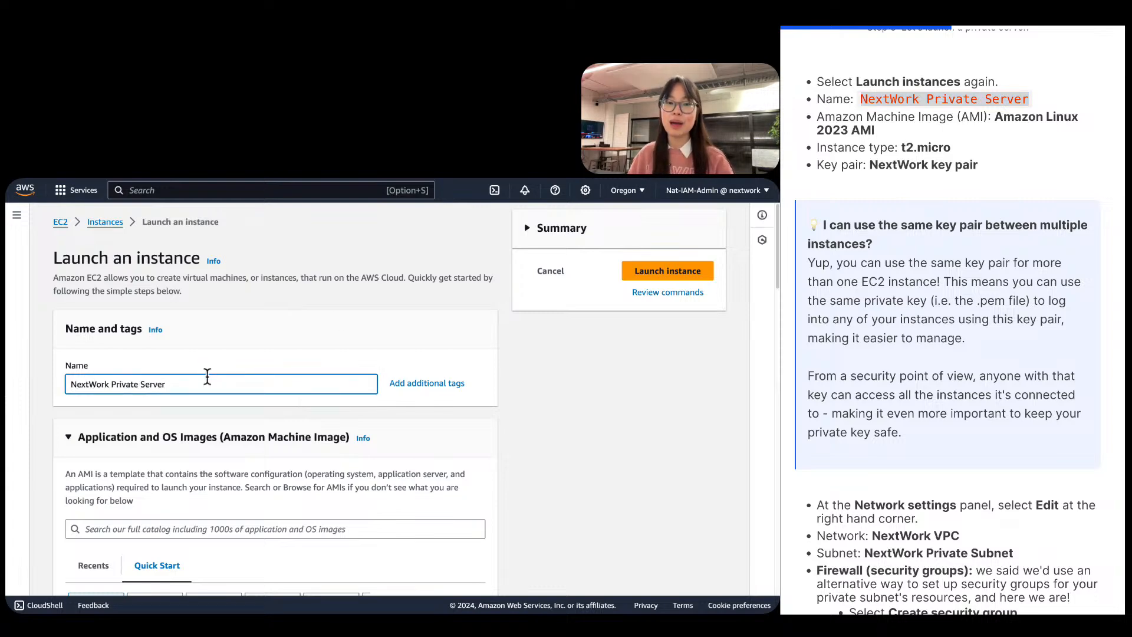
Keep the Amazon Linux 2023 AMI and the t2.micro instance type, and select NextWork key pair for login.
{"action": "scroll", "coordinate": [207, 377], "scroll_direction": "down", "scroll_amount": 5}
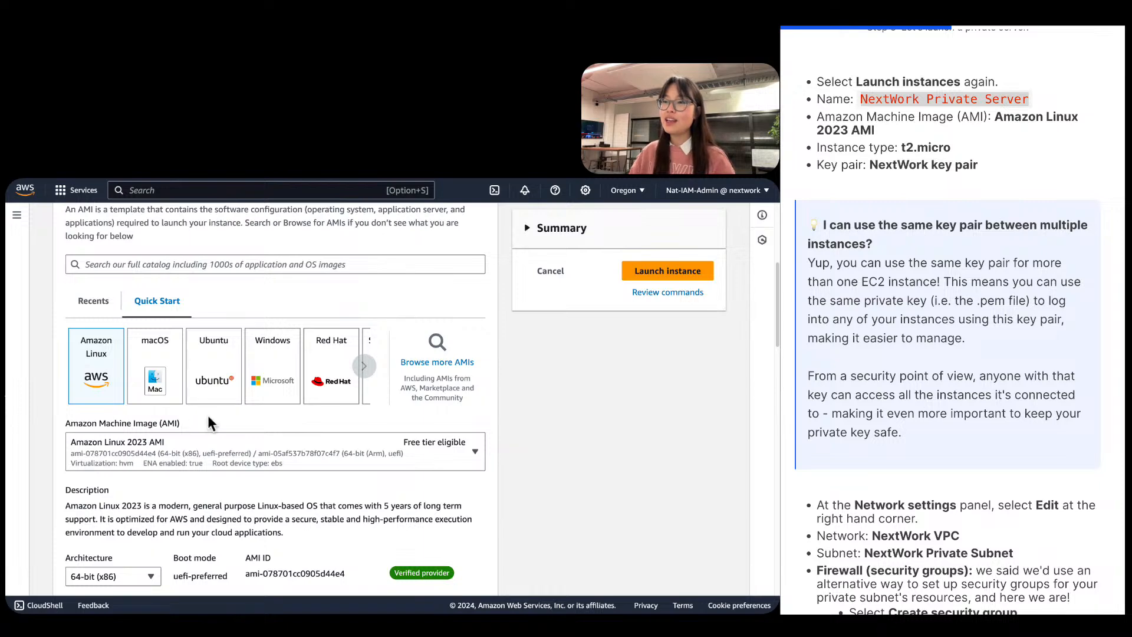
{"action": "scroll", "coordinate": [145, 467], "scroll_direction": "down", "scroll_amount": 1}
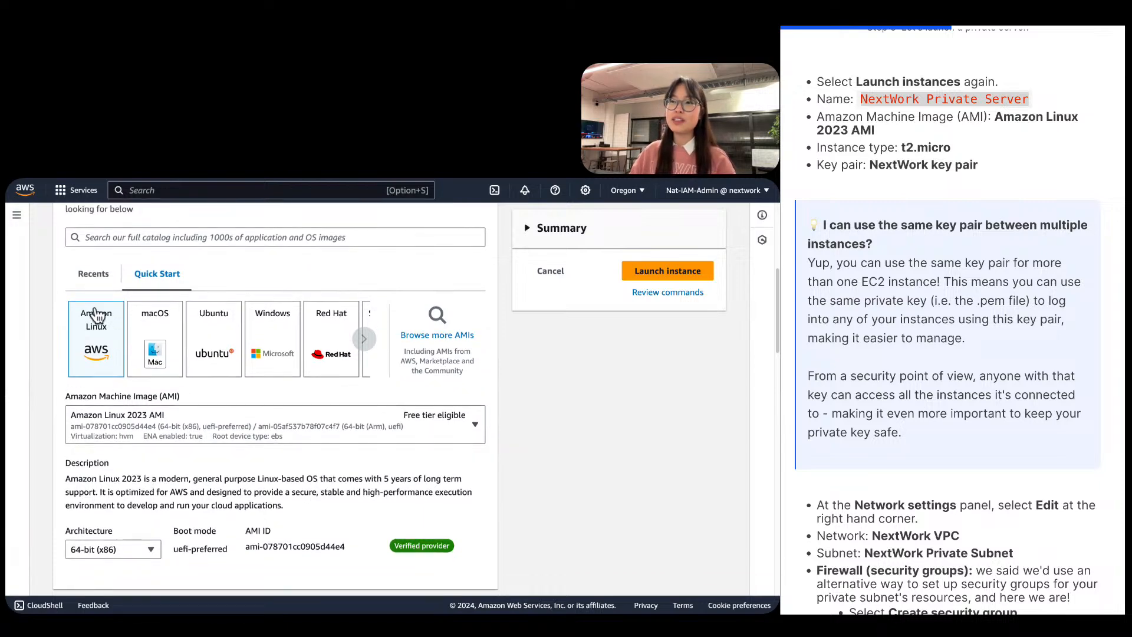
{"action": "scroll", "coordinate": [398, 428], "scroll_direction": "up", "scroll_amount": 3}
{"action": "scroll", "coordinate": [393, 429], "scroll_direction": "down", "scroll_amount": 3}
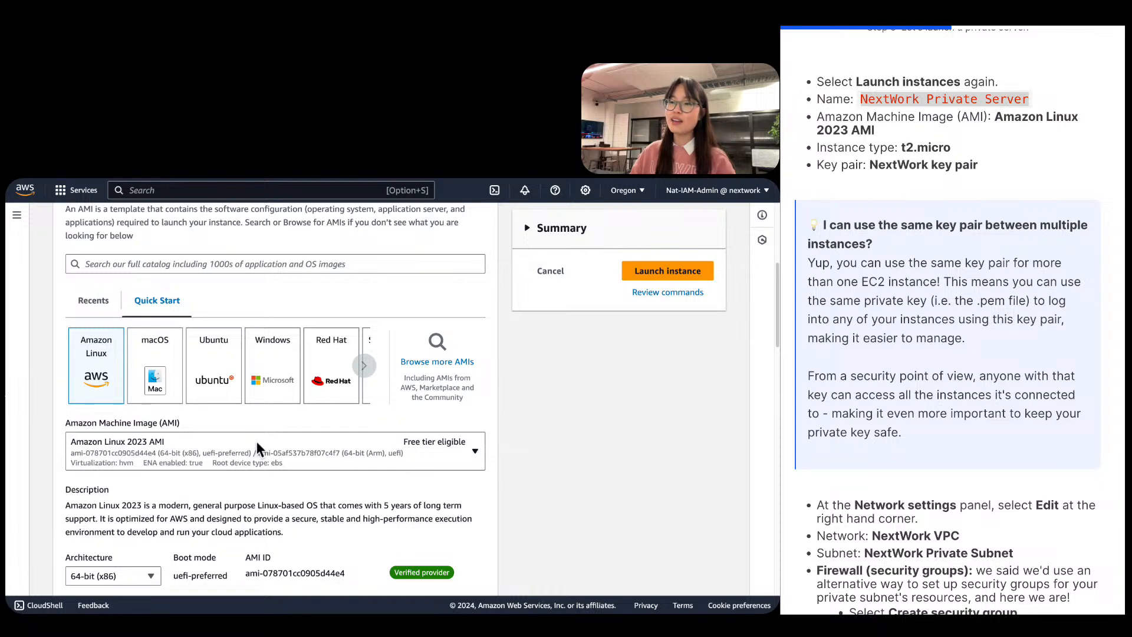
{"action": "scroll", "coordinate": [171, 455], "scroll_direction": "down", "scroll_amount": 4}
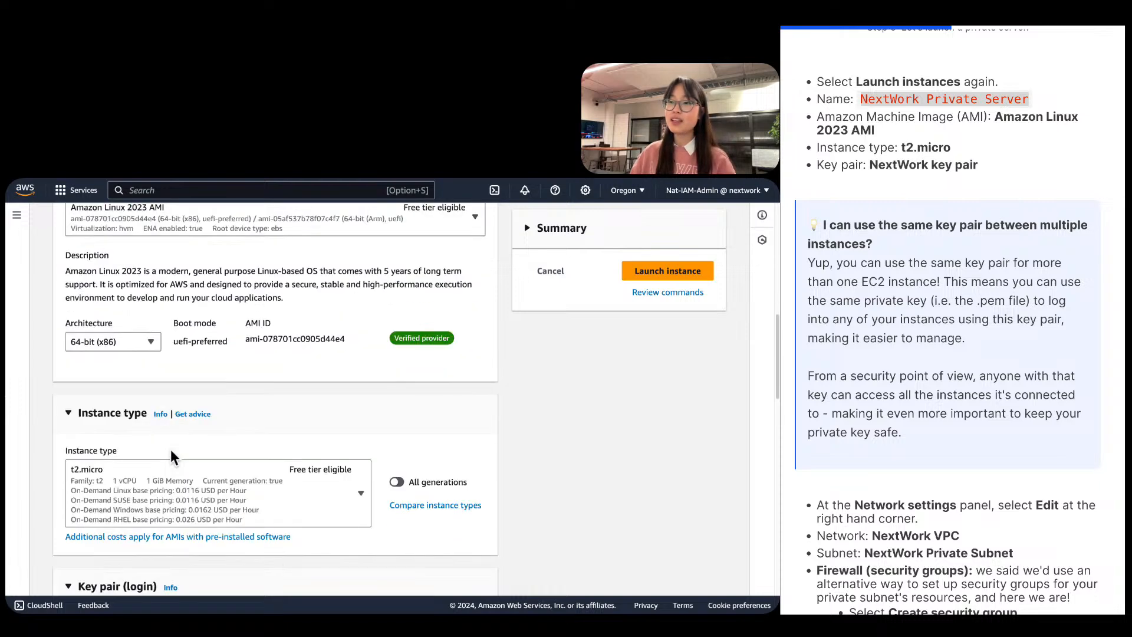
{"action": "scroll", "coordinate": [170, 449], "scroll_direction": "down", "scroll_amount": 4}
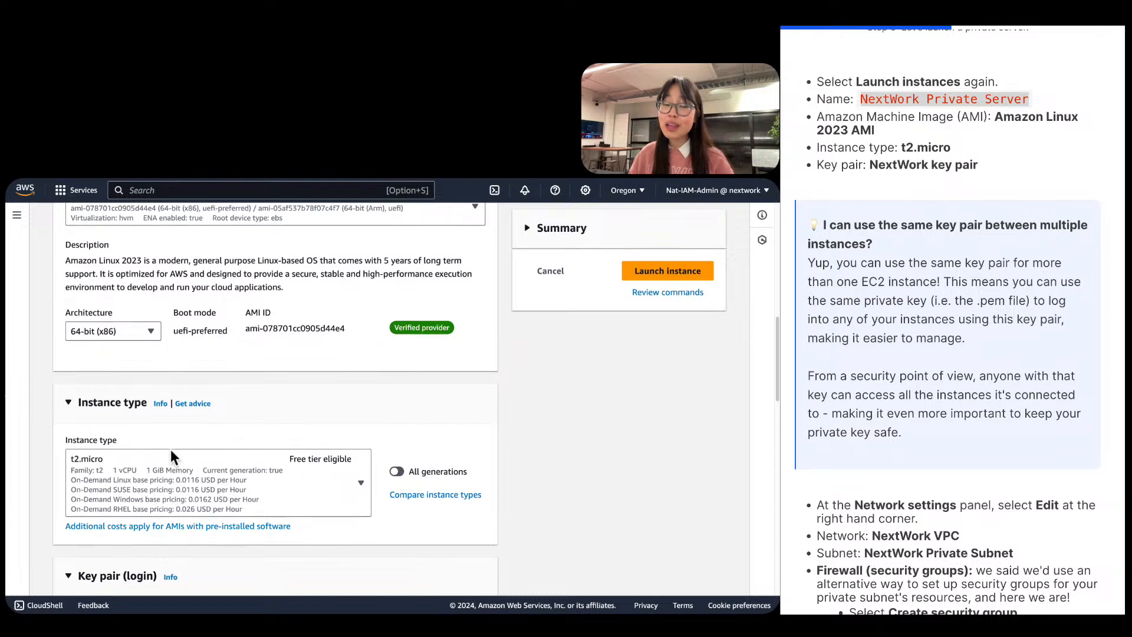
{"action": "left_click", "coordinate": [172, 448]}
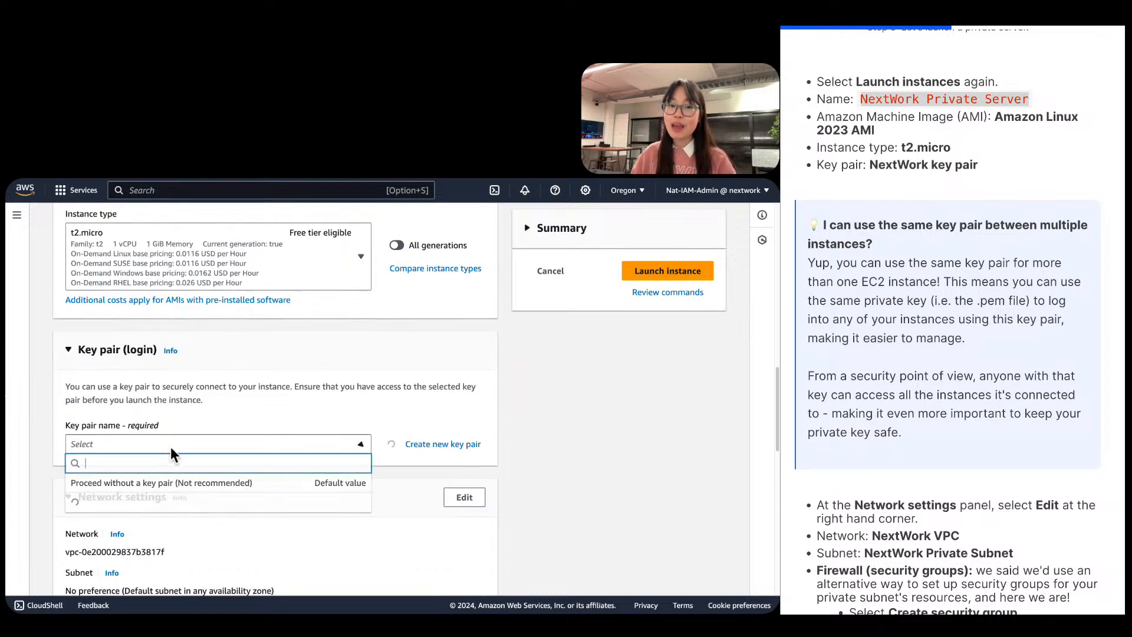
{"action": "scroll", "coordinate": [171, 447], "scroll_direction": "down", "scroll_amount": 1}
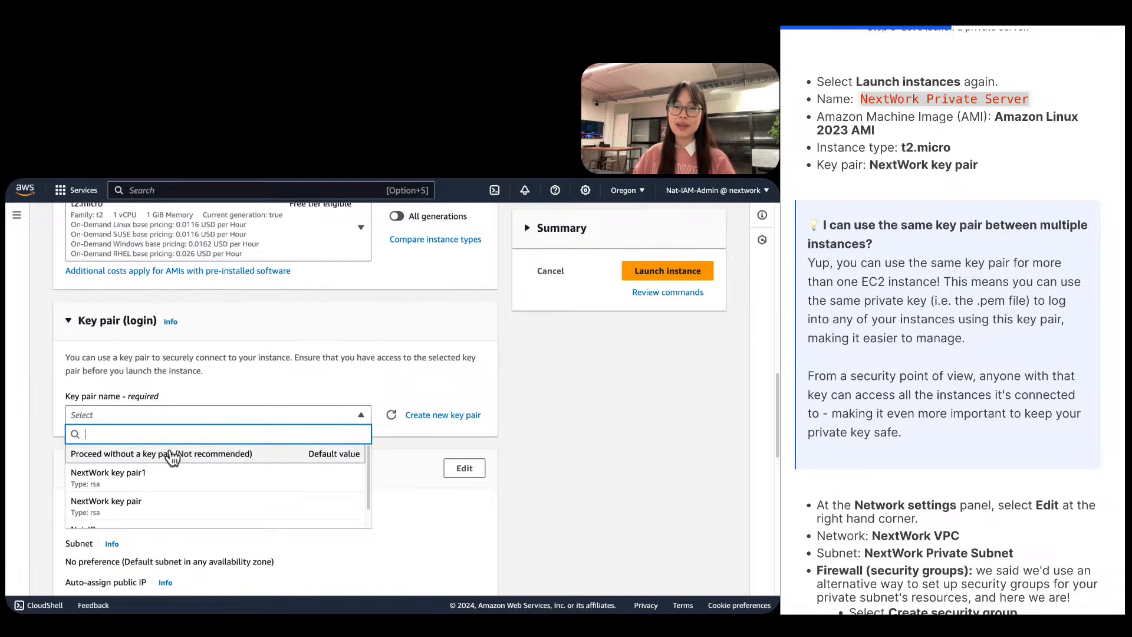
{"action": "left_click", "coordinate": [142, 519]}
Edit the instance's network settings to use NextWork VPC and NextWork Private Subnet.
{"action": "scroll", "coordinate": [140, 514], "scroll_direction": "down", "scroll_amount": 5}
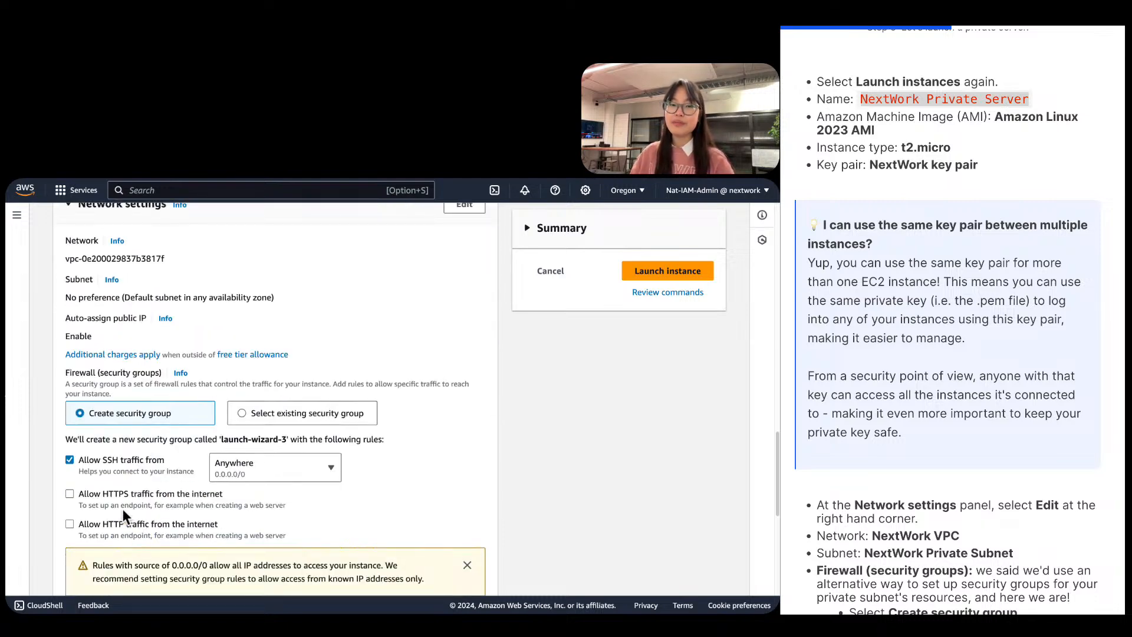
{"action": "scroll", "coordinate": [122, 508], "scroll_direction": "up", "scroll_amount": 2}
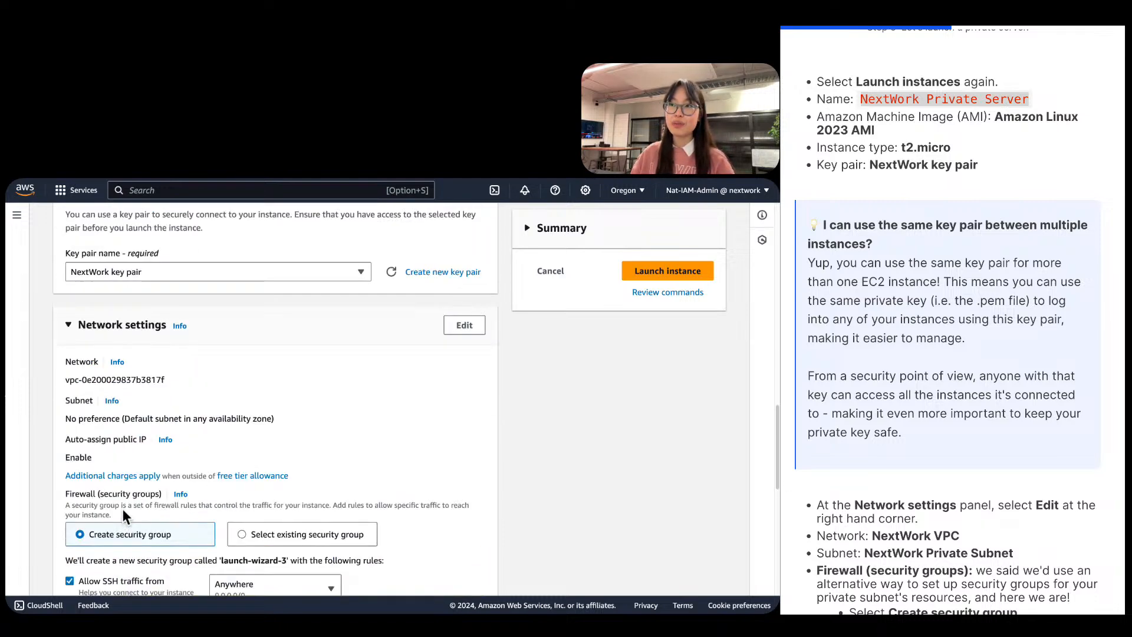
{"action": "left_click", "coordinate": [468, 323]}
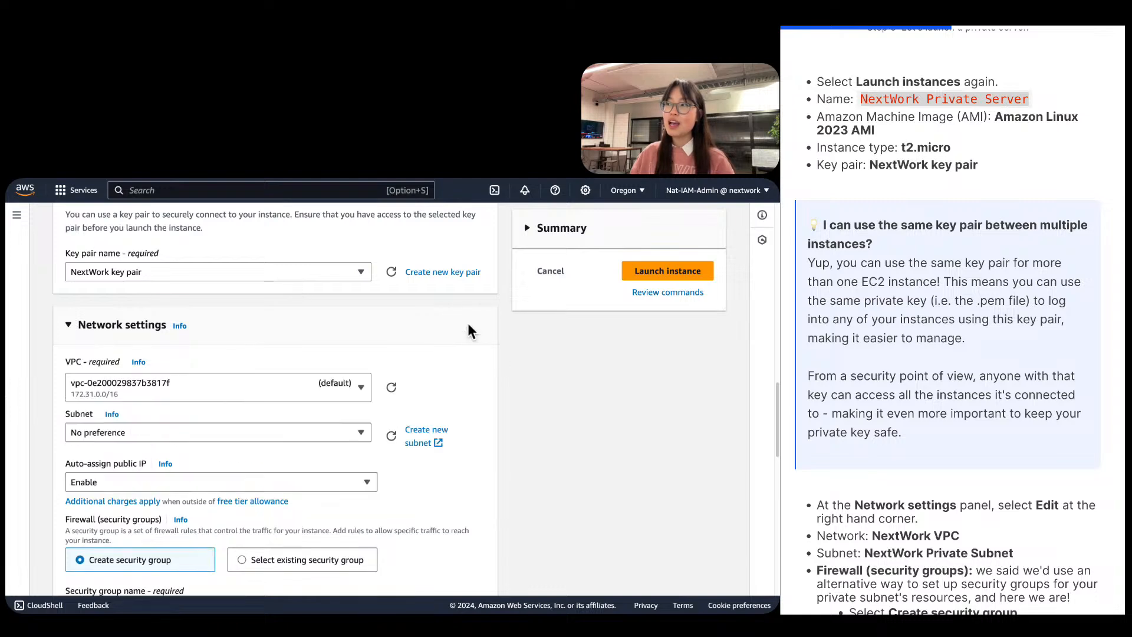
{"action": "left_click", "coordinate": [309, 383]}
{"action": "left_click", "coordinate": [180, 466]}
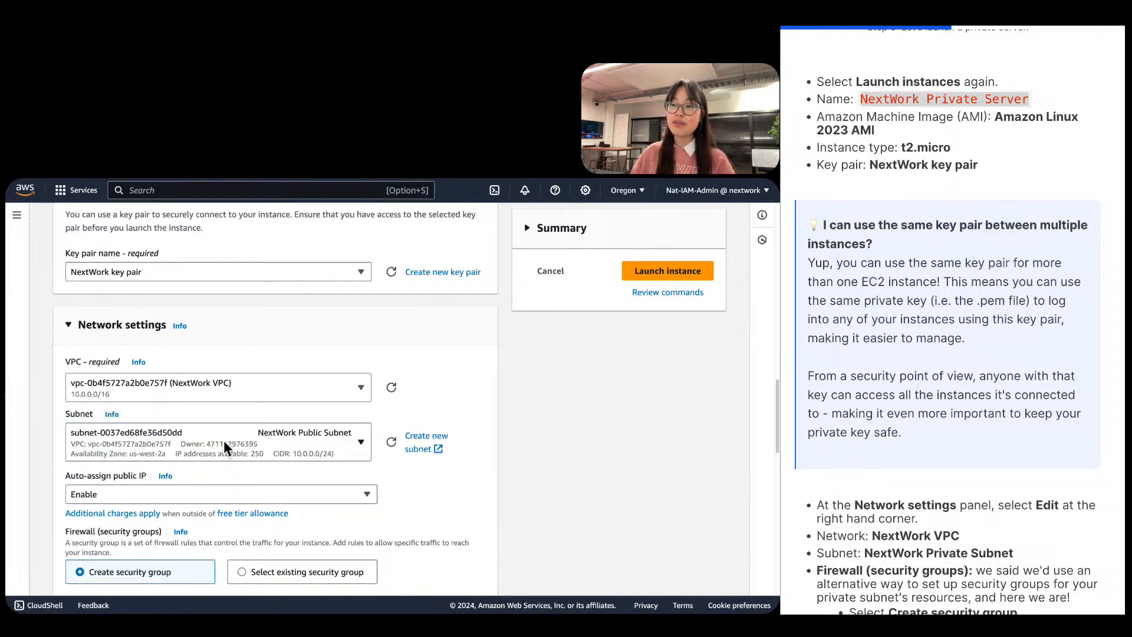
{"action": "left_click", "coordinate": [224, 447]}
{"action": "left_click", "coordinate": [209, 407]}
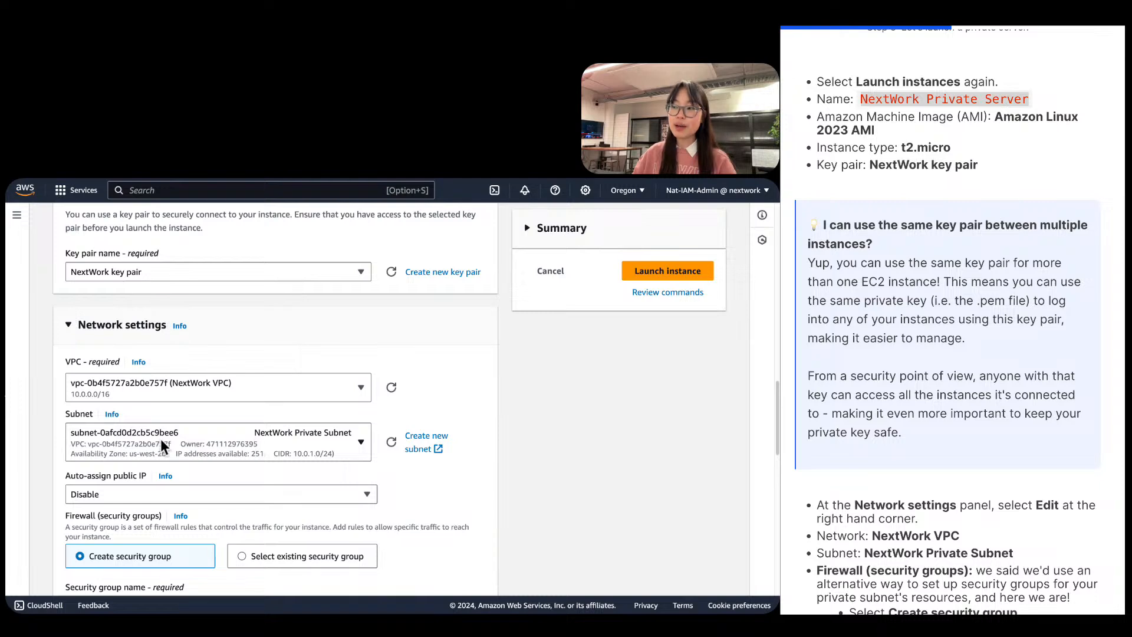
Try the existing security group option for the instance's firewall and return to creating a new security group.
{"action": "scroll", "coordinate": [161, 440], "scroll_direction": "down", "scroll_amount": 3}
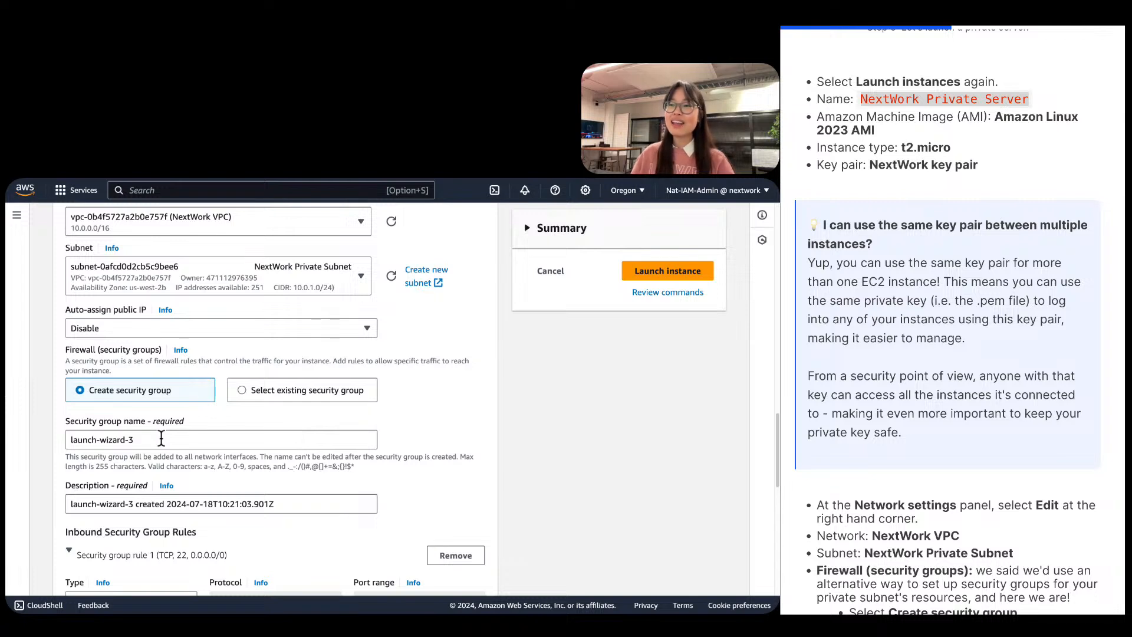
{"action": "left_click", "coordinate": [288, 396]}
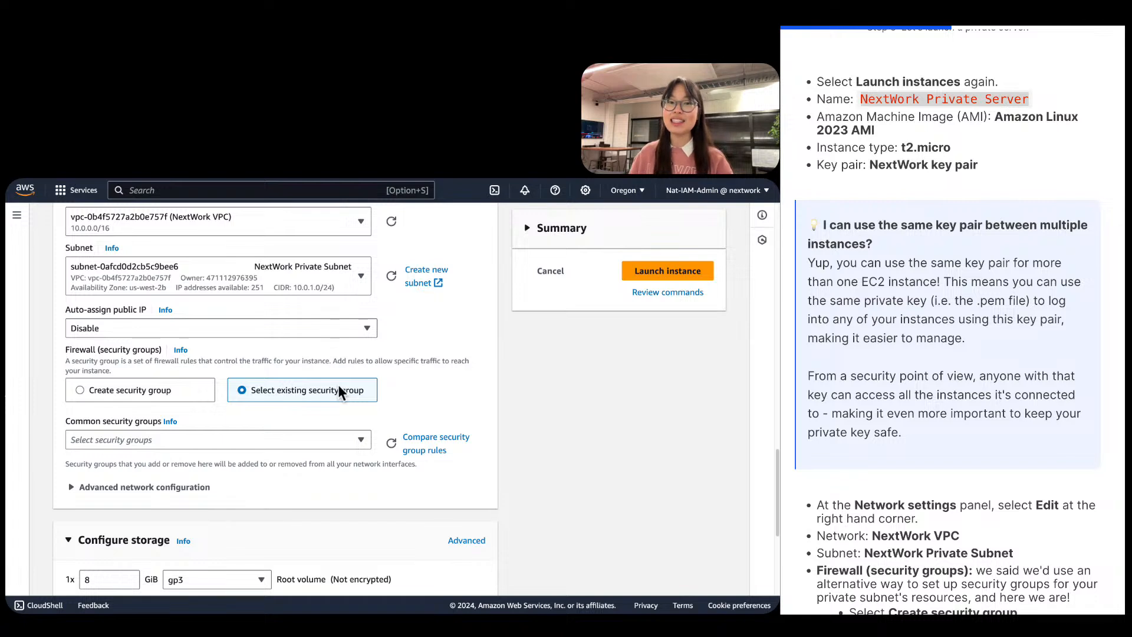
{"action": "left_click", "coordinate": [170, 392]}
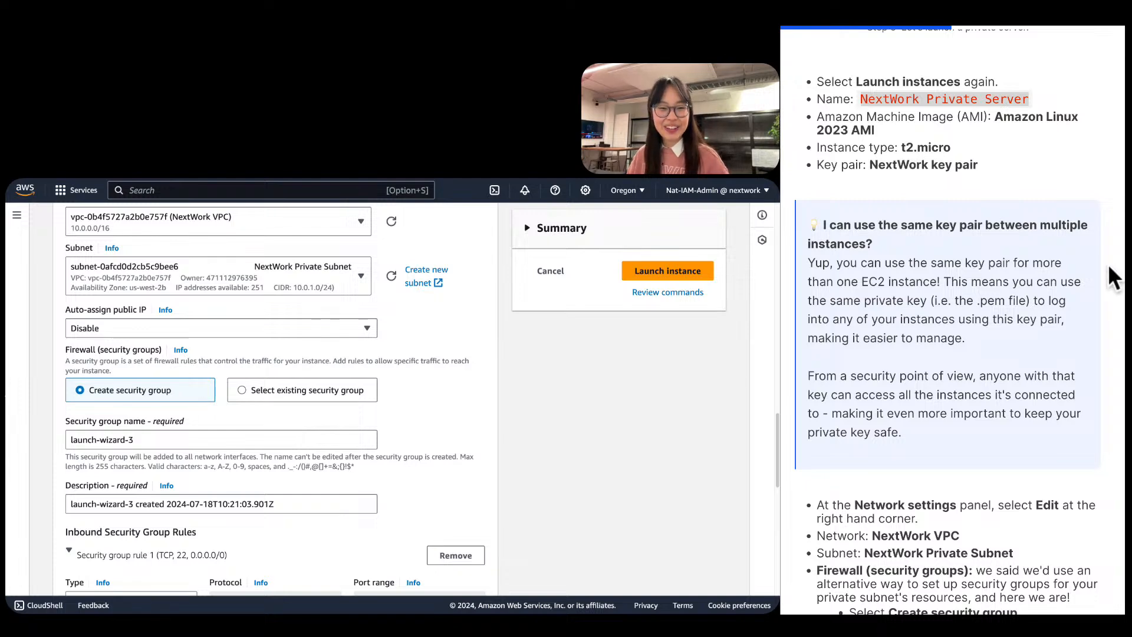
Review the guide's firewall instructions alongside the new security group's default name, description and inbound rule.
{"action": "scroll", "coordinate": [1108, 265], "scroll_direction": "down", "scroll_amount": 9}
{"action": "scroll", "coordinate": [1111, 281], "scroll_direction": "up", "scroll_amount": 2}
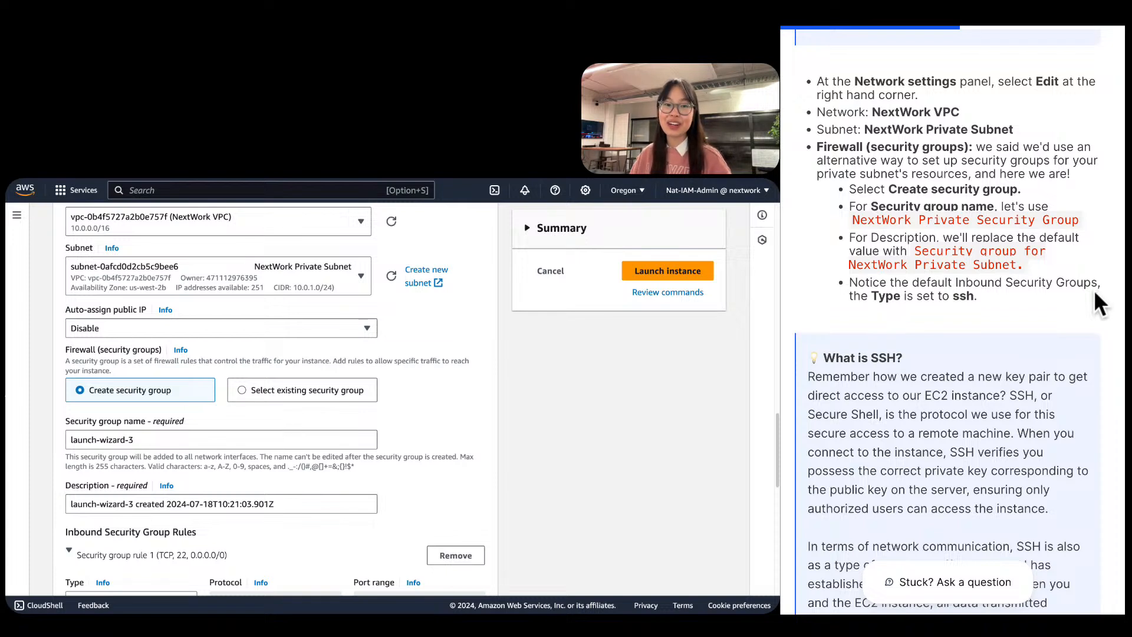
{"action": "triple_click", "coordinate": [162, 439]}
{"action": "triple_click", "coordinate": [200, 503]}
{"action": "scroll", "coordinate": [200, 501], "scroll_direction": "down", "scroll_amount": 4}
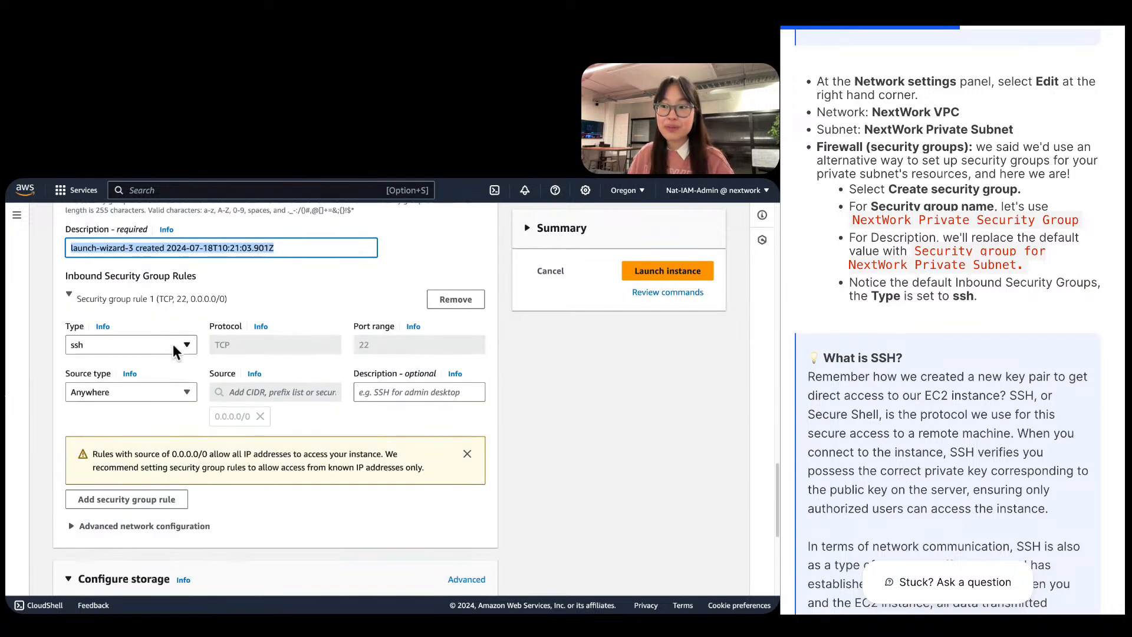
{"action": "scroll", "coordinate": [161, 503], "scroll_direction": "up", "scroll_amount": 5}
{"action": "scroll", "coordinate": [163, 510], "scroll_direction": "down", "scroll_amount": 3}
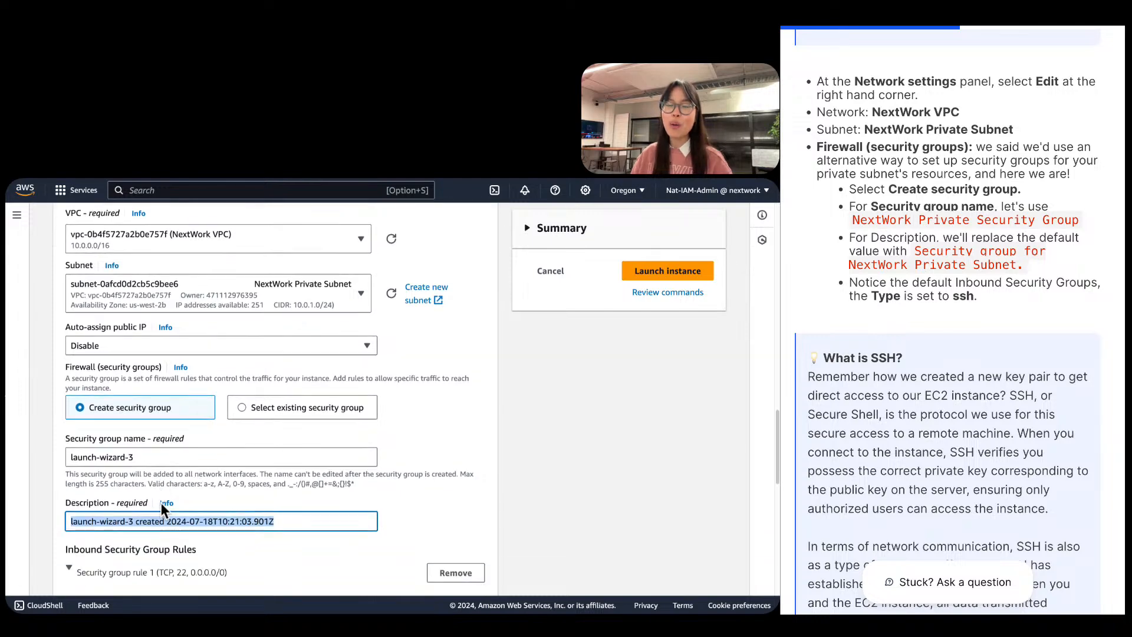
Name the new security group NextWork Private Security Group, copying the name from the guide.
{"action": "left_click", "coordinate": [1033, 292]}
{"action": "left_click_drag", "start_coordinate": [1109, 227], "coordinate": [817, 216]}
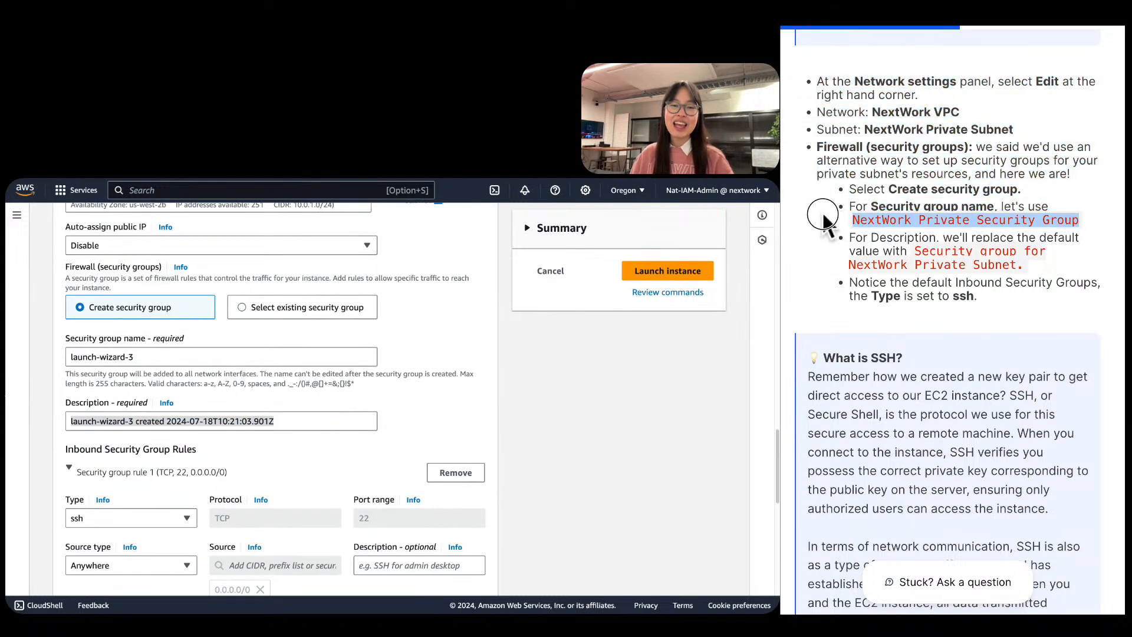
{"action": "right_click", "coordinate": [895, 216]}
{"action": "left_click", "coordinate": [919, 246]}
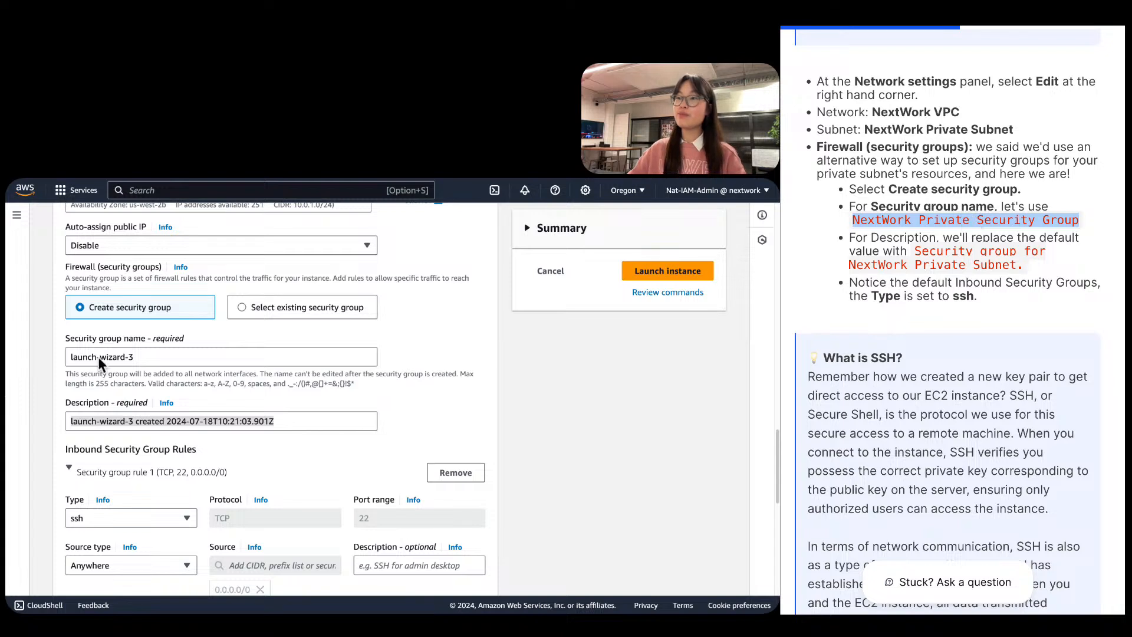
{"action": "triple_click", "coordinate": [185, 354]}
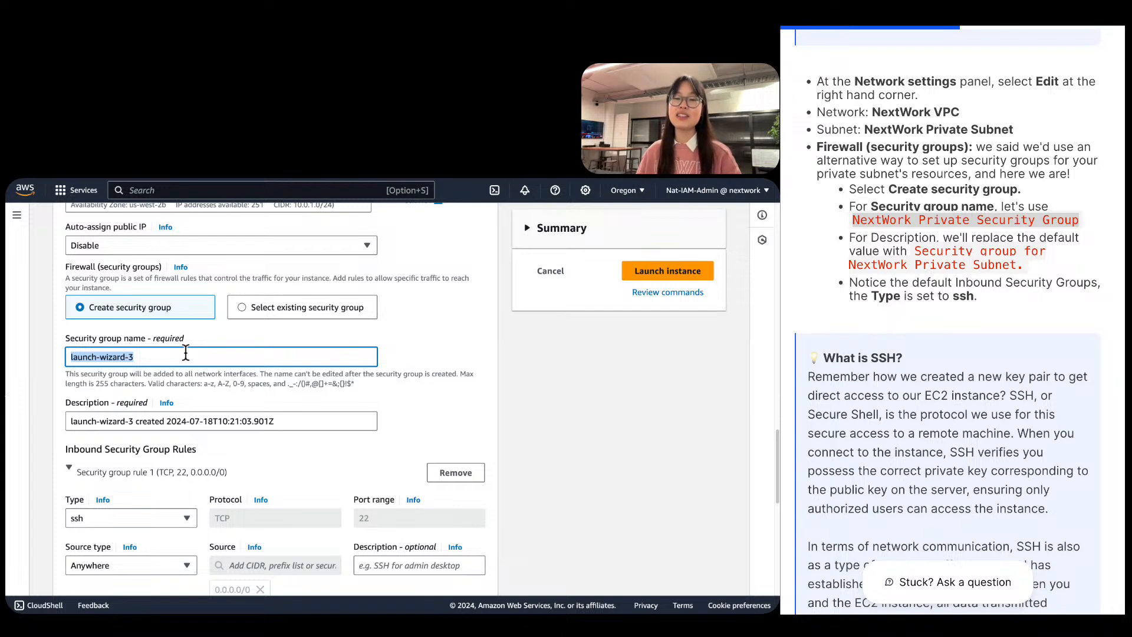
{"action": "left_click", "coordinate": [250, 317]}
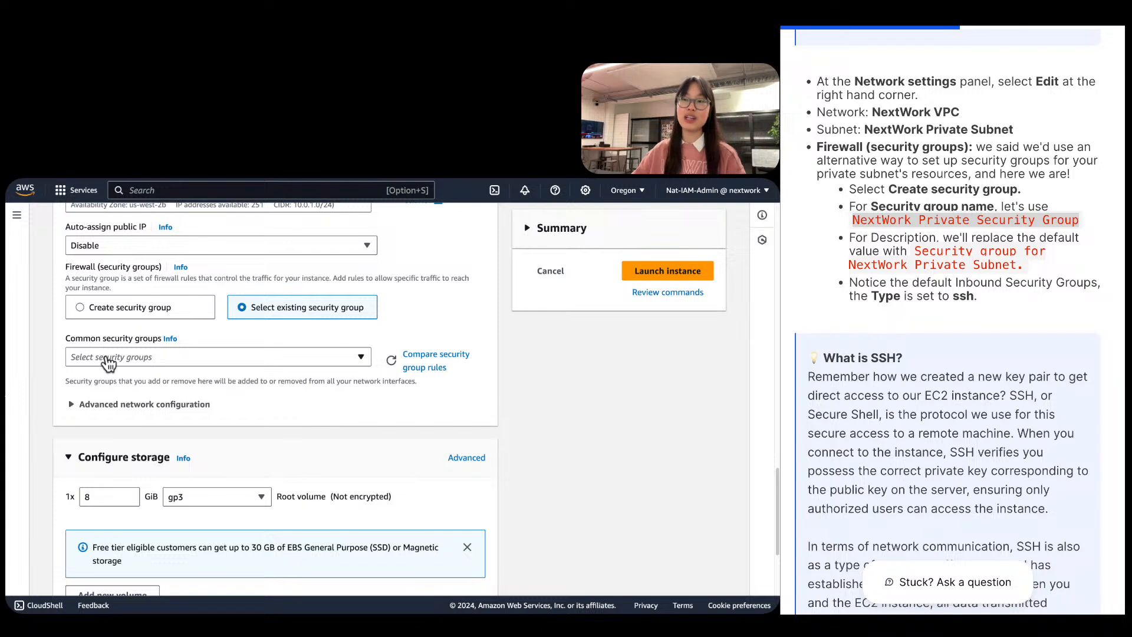
{"action": "left_click", "coordinate": [155, 309]}
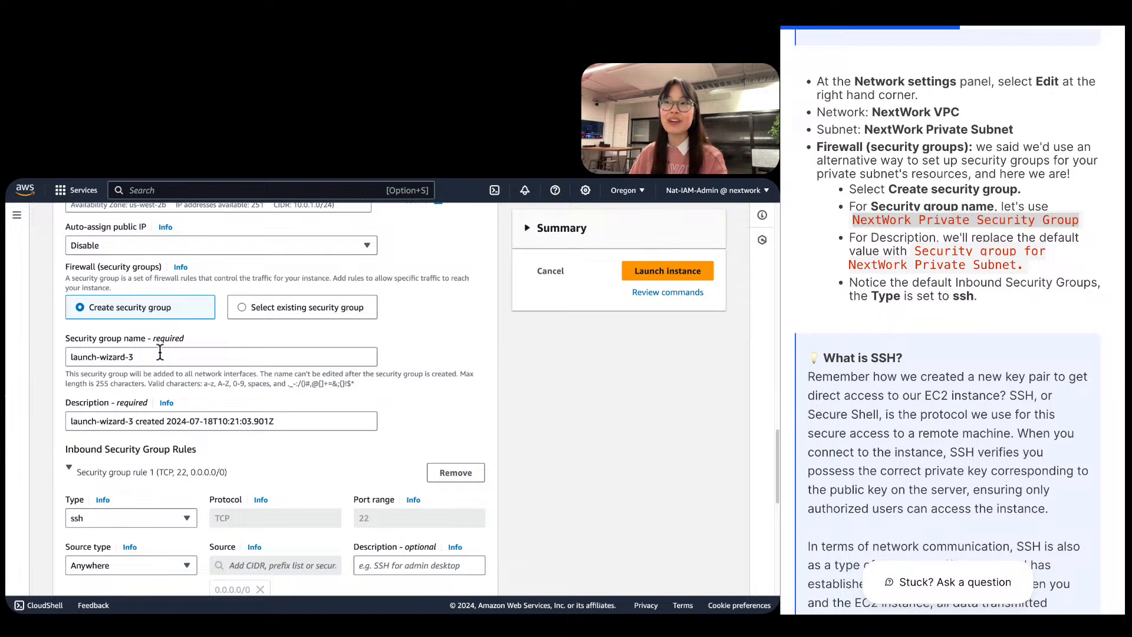
{"action": "left_click", "coordinate": [994, 257]}
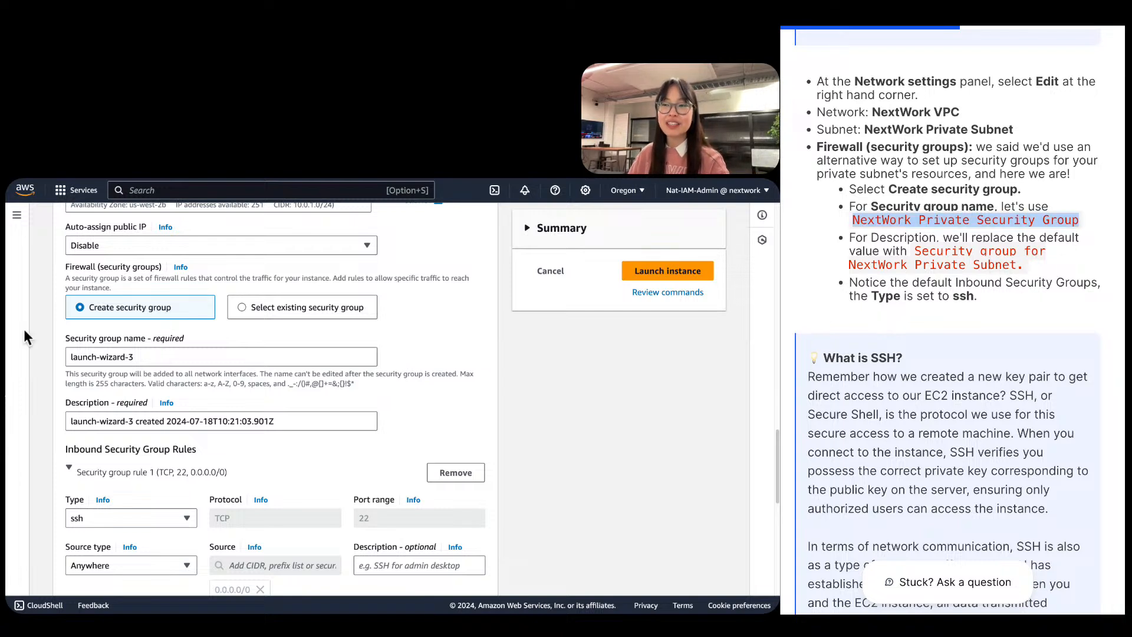
{"action": "left_click", "coordinate": [141, 357]}
{"action": "key", "text": "ctrl+a"}
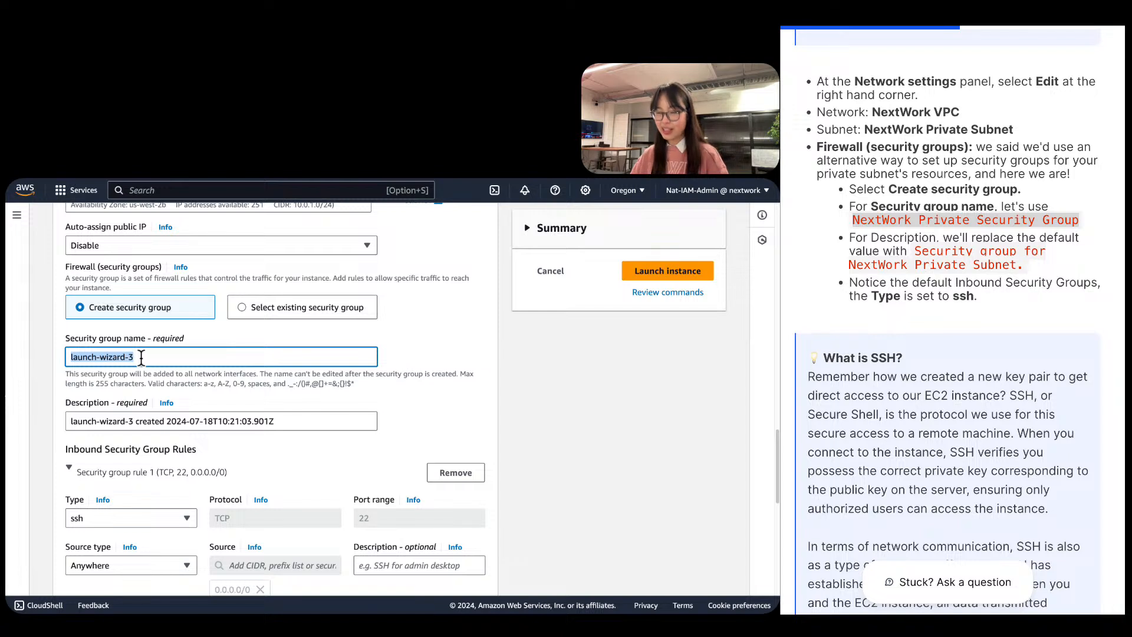
{"action": "key", "text": "ctrl+v"}
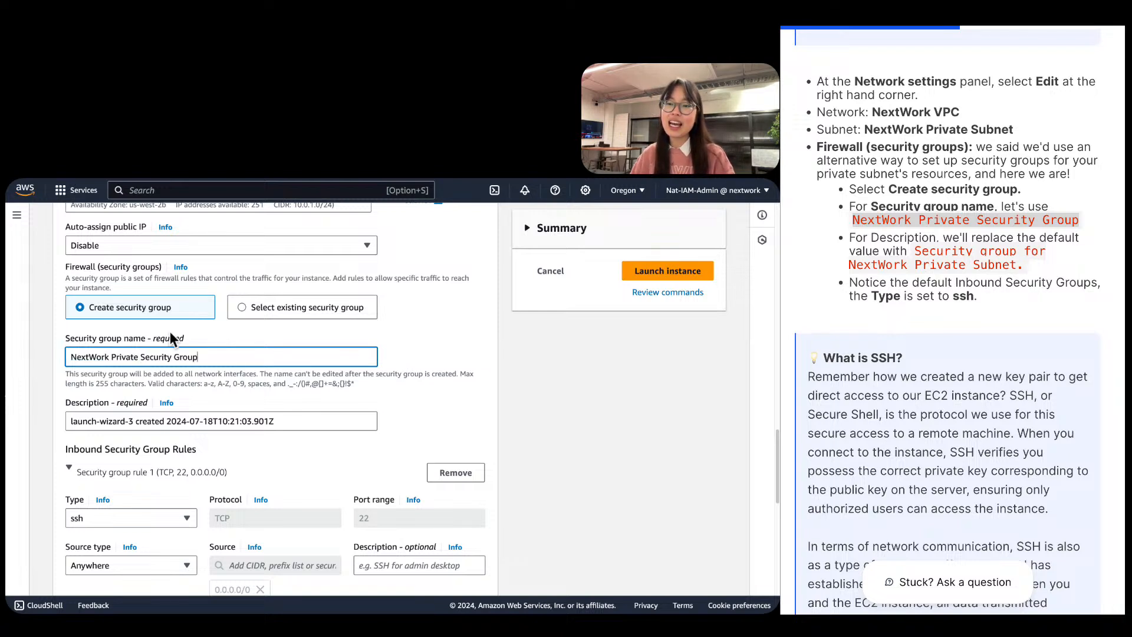
Replace the security group's description with "Security group for NextWork Private Subnet.", copied from the guide.
{"action": "left_click", "coordinate": [1042, 273]}
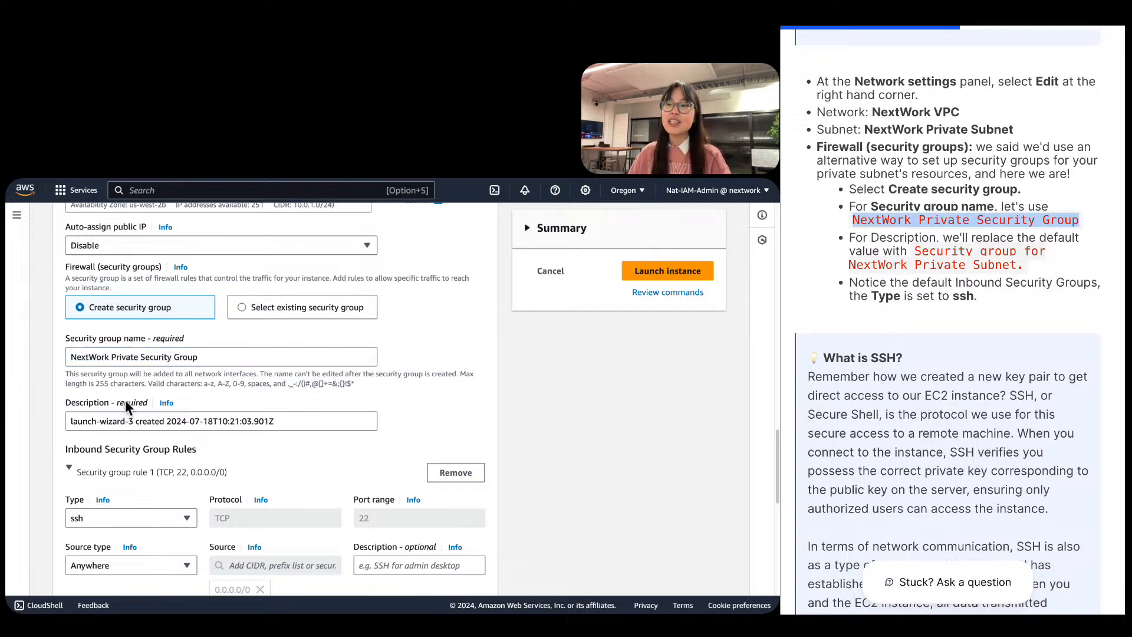
{"action": "left_click", "coordinate": [177, 420]}
{"action": "key", "text": "ctrl+a"}
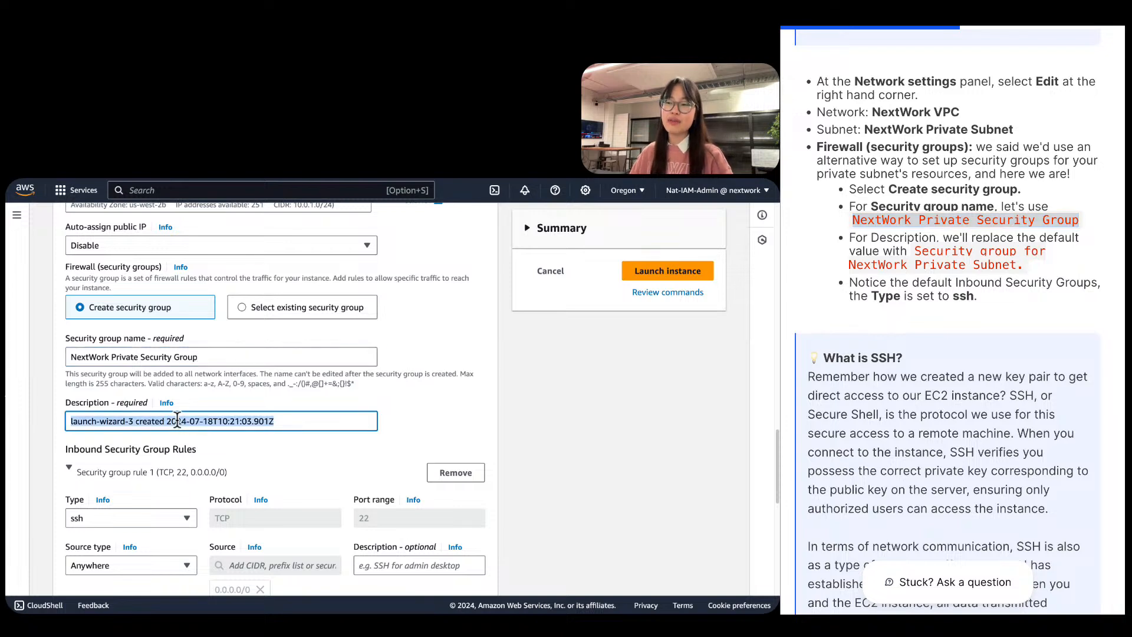
{"action": "left_click", "coordinate": [1061, 257]}
{"action": "left_click_drag", "start_coordinate": [1069, 261], "coordinate": [913, 252]}
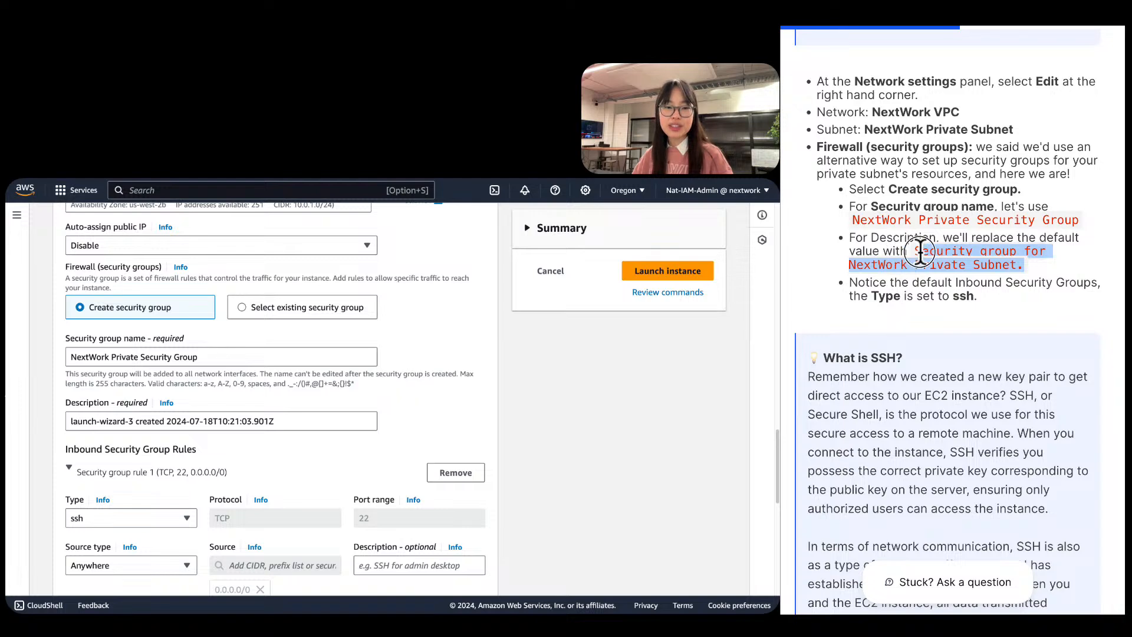
{"action": "right_click", "coordinate": [928, 254]}
{"action": "left_click", "coordinate": [961, 280]}
{"action": "left_click", "coordinate": [271, 421]}
{"action": "key", "text": "ctrl+a"}
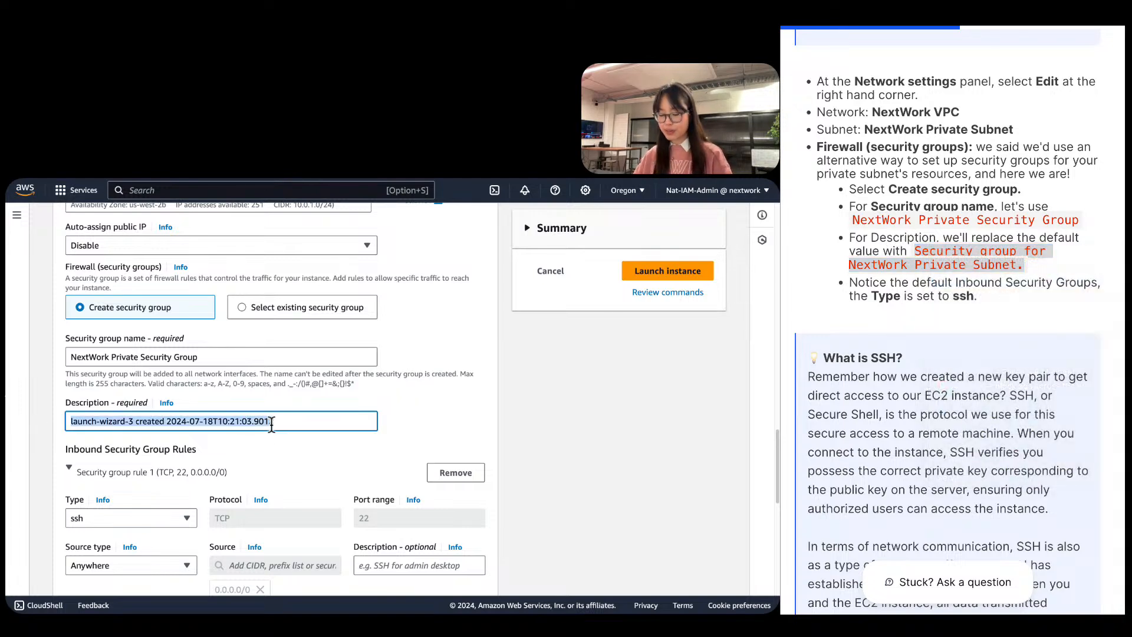
{"action": "key", "text": "super+v"}
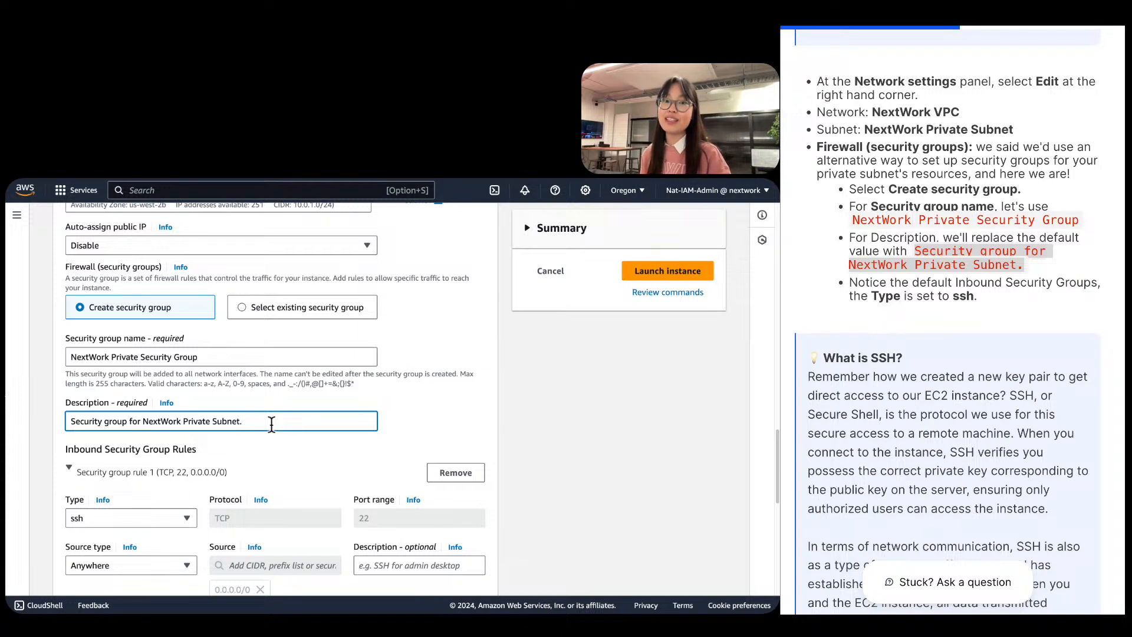
Examine the security group's inbound rule and read the guide's explanation of SSH as a type of network traffic.
{"action": "scroll", "coordinate": [271, 423], "scroll_direction": "down", "scroll_amount": 3}
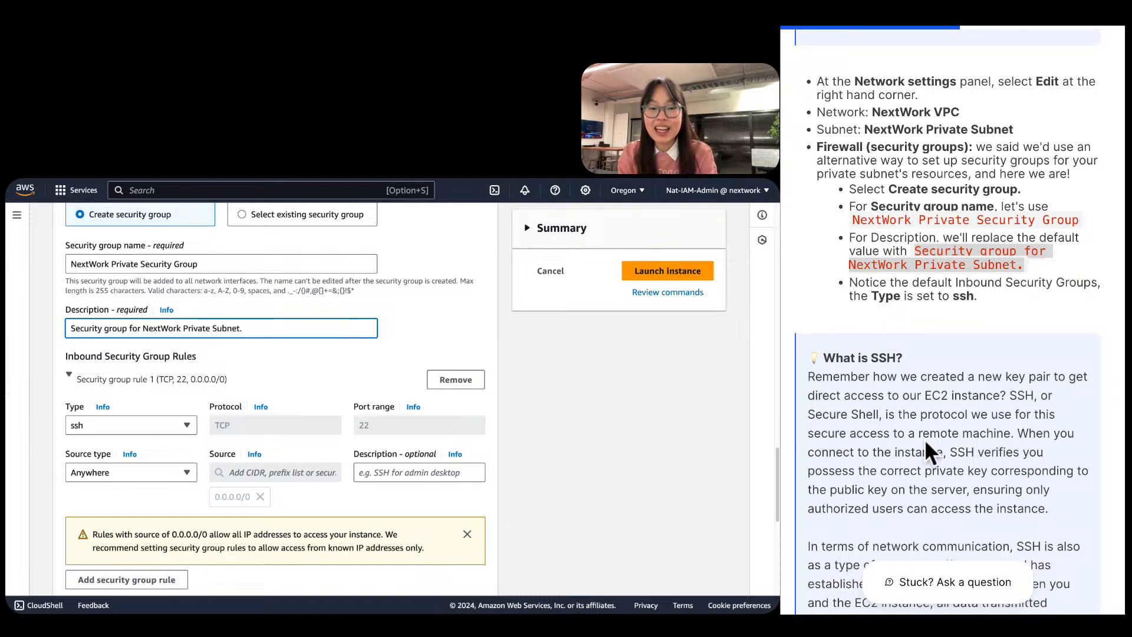
{"action": "scroll", "coordinate": [942, 405], "scroll_direction": "down", "scroll_amount": 5}
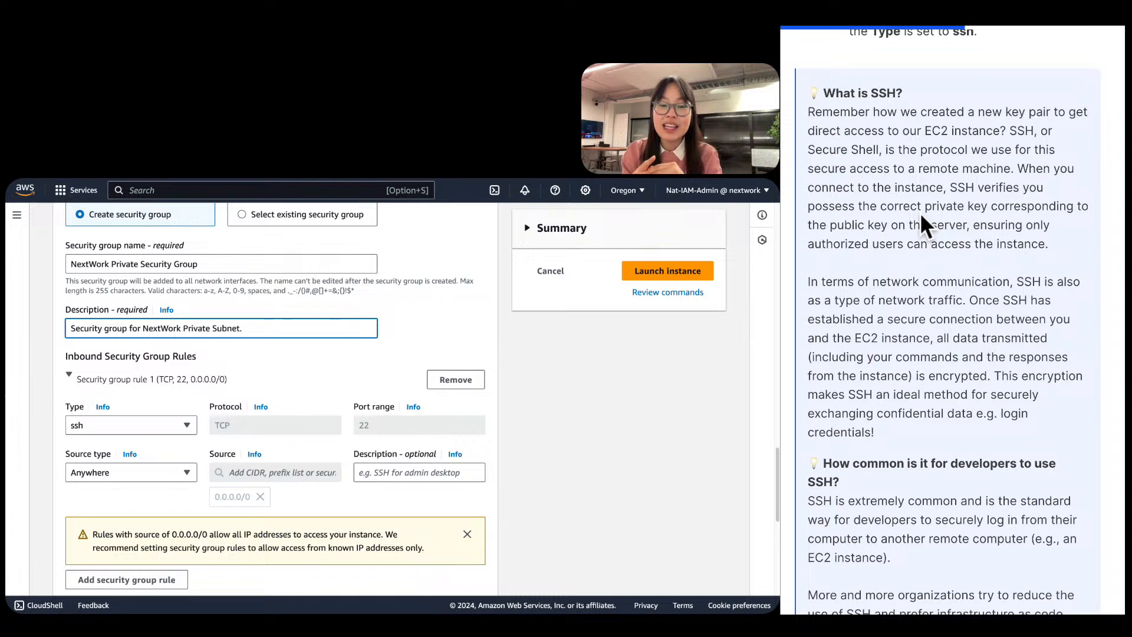
{"action": "left_click_drag", "start_coordinate": [1016, 283], "coordinate": [969, 303]}
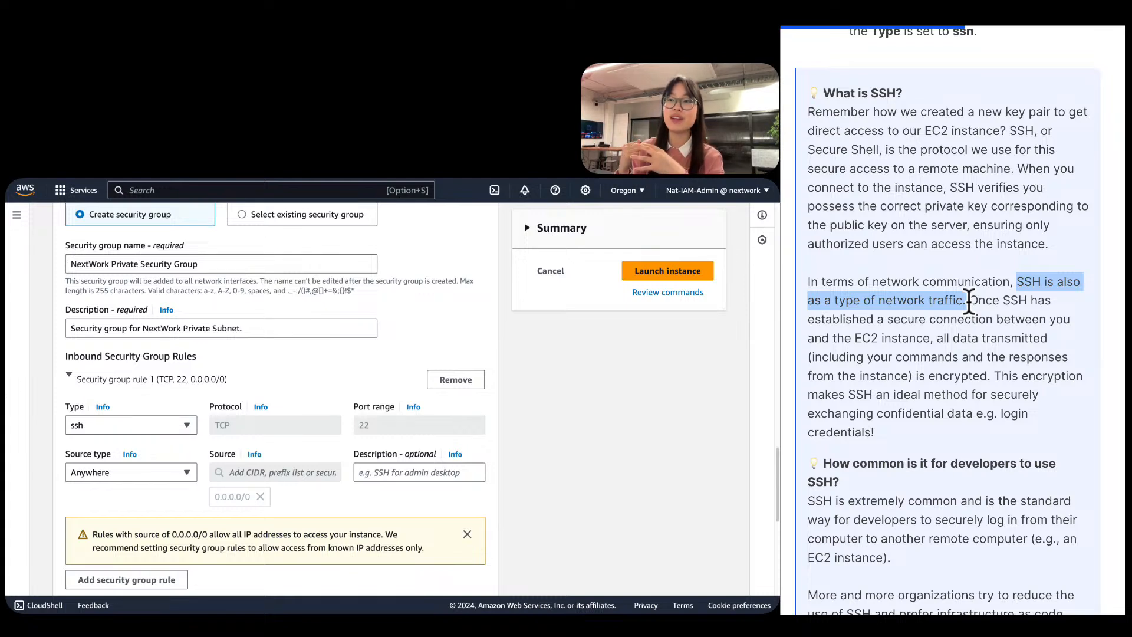
Read the guide's explanation of how common SSH is among developers, up to the yellow banner section.
{"action": "scroll", "coordinate": [935, 353], "scroll_direction": "down", "scroll_amount": 6}
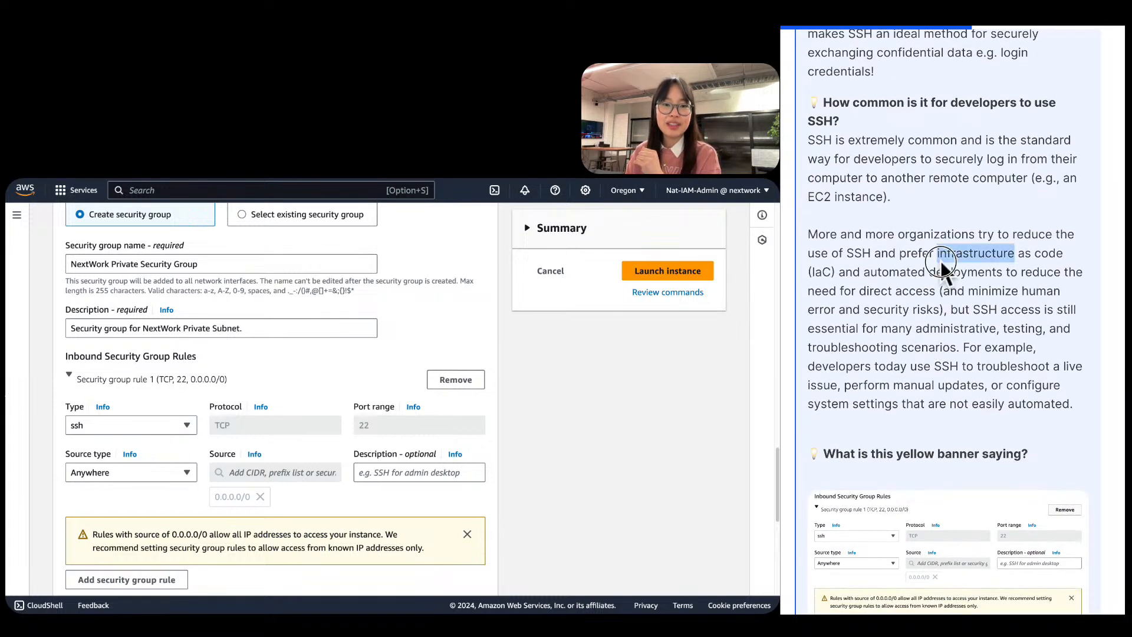
{"action": "triple_click", "coordinate": [940, 260]}
{"action": "left_click", "coordinate": [808, 105]}
{"action": "left_click_drag", "start_coordinate": [805, 105], "coordinate": [1104, 384]}
{"action": "left_click", "coordinate": [1110, 385]}
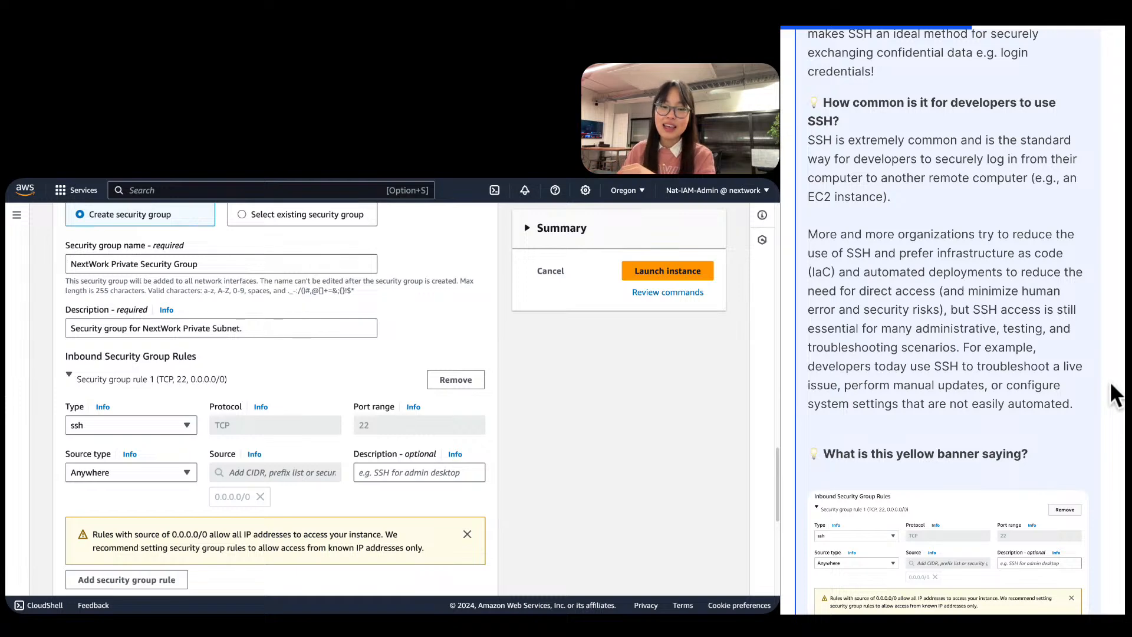
{"action": "scroll", "coordinate": [1109, 395], "scroll_direction": "down", "scroll_amount": 2}
{"action": "scroll", "coordinate": [327, 400], "scroll_direction": "down", "scroll_amount": 1}
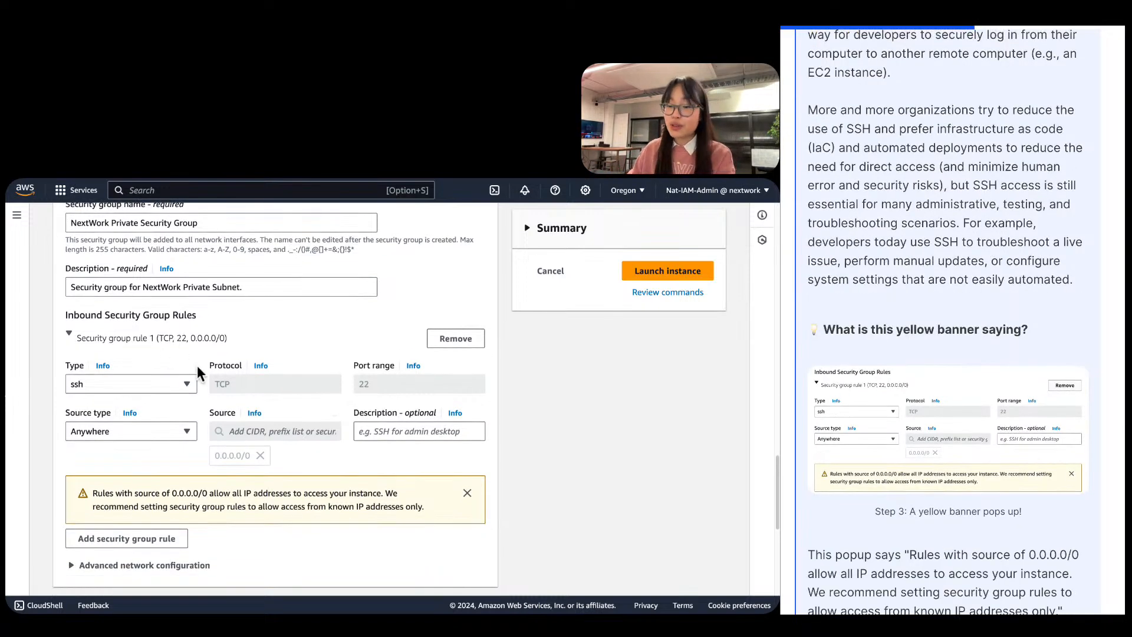
Review the yellow warning about the 0.0.0.0/0 source under the inbound rule and the guide's explanation of it.
{"action": "scroll", "coordinate": [126, 410], "scroll_direction": "down", "scroll_amount": 1}
{"action": "left_click", "coordinate": [181, 457]}
{"action": "triple_click", "coordinate": [182, 457]}
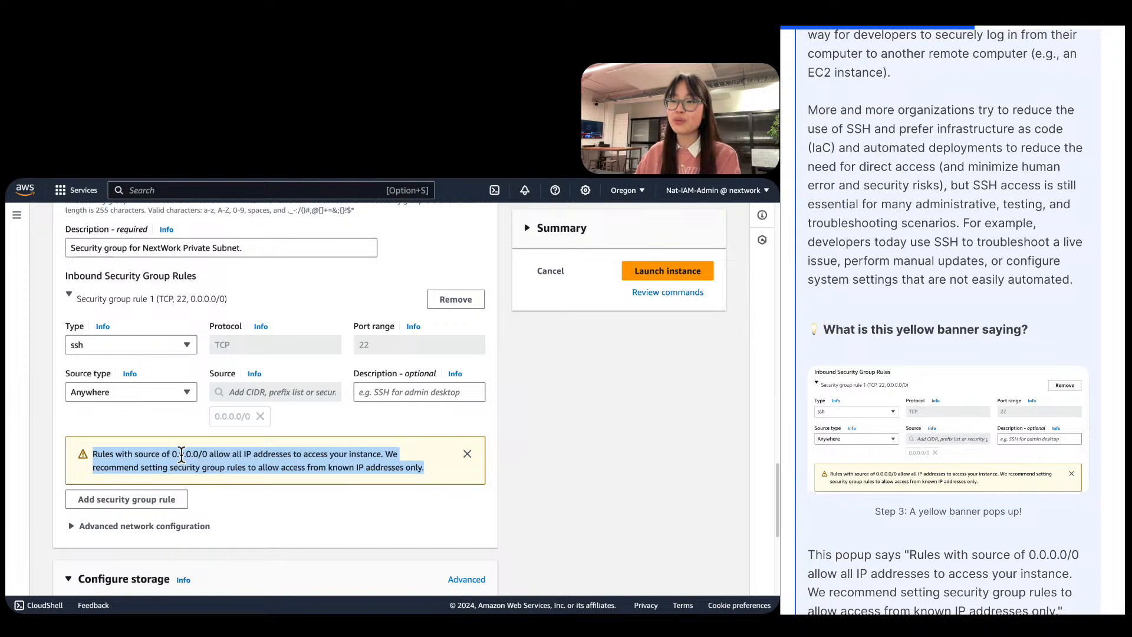
{"action": "left_click", "coordinate": [182, 454]}
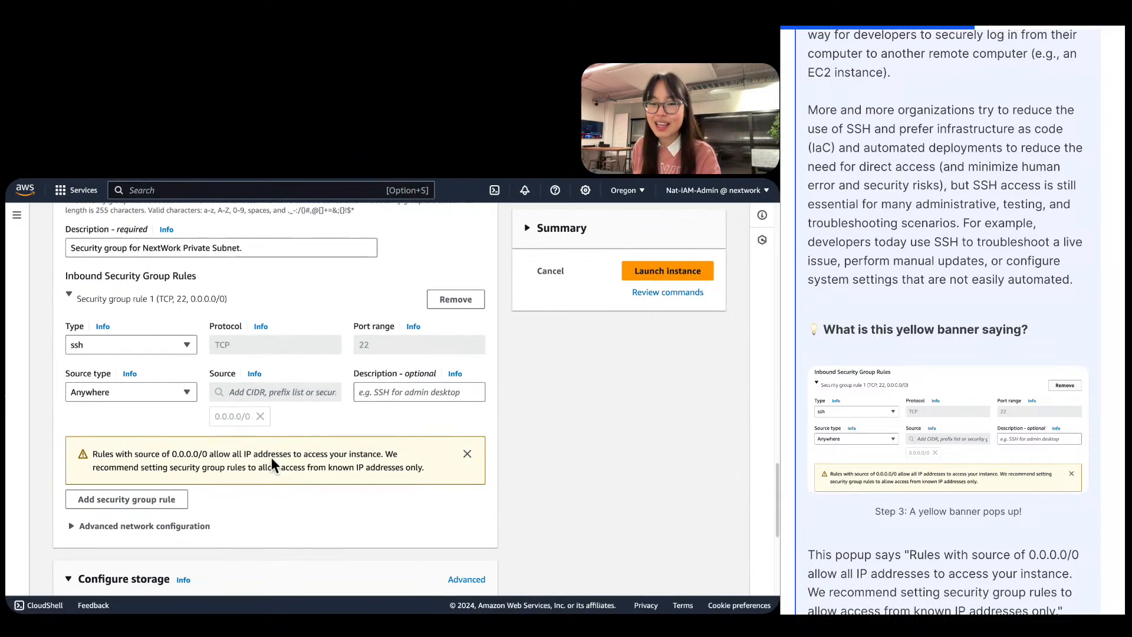
{"action": "scroll", "coordinate": [783, 391], "scroll_direction": "down", "scroll_amount": 9}
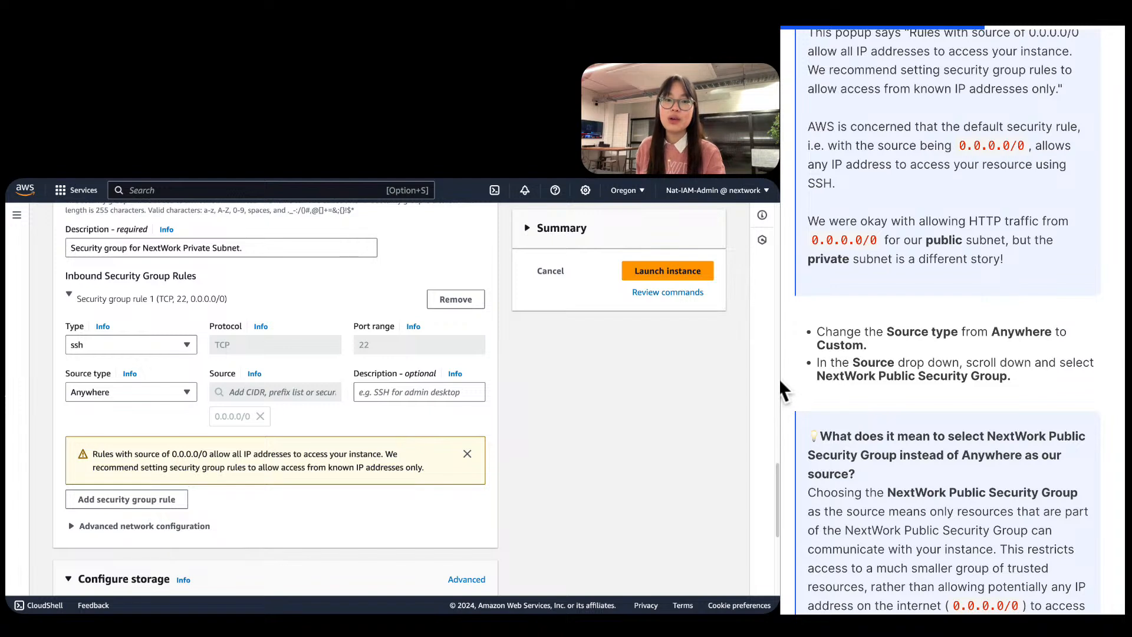
{"action": "scroll", "coordinate": [864, 352], "scroll_direction": "up", "scroll_amount": 1}
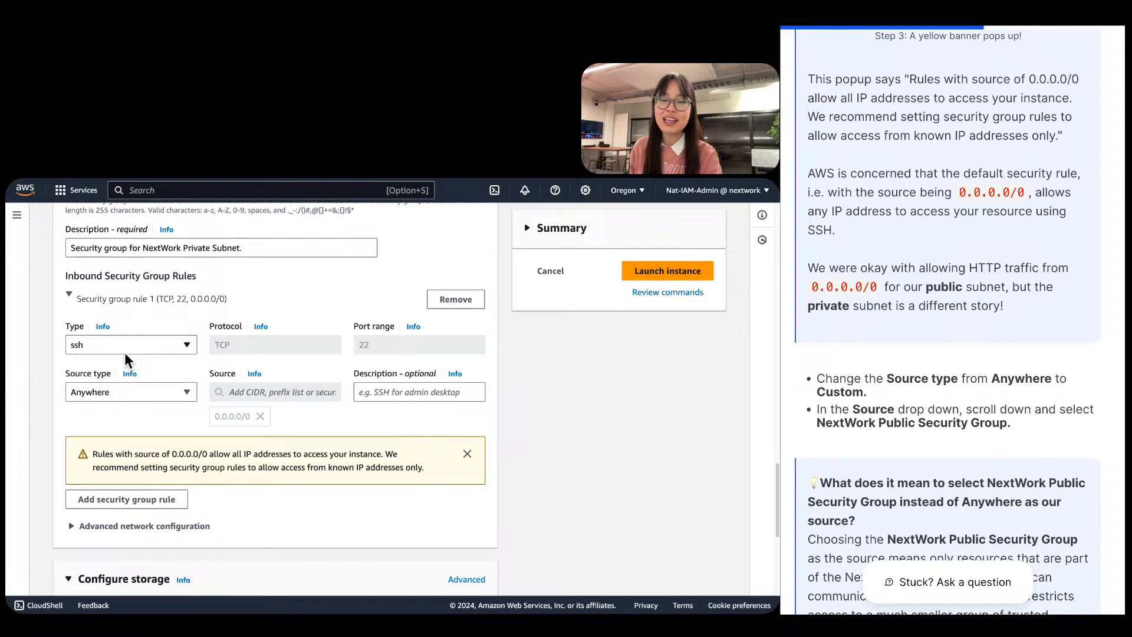
Change the source type of the ssh inbound security group rule to Custom.
{"action": "scroll", "coordinate": [125, 352], "scroll_direction": "up", "scroll_amount": 5}
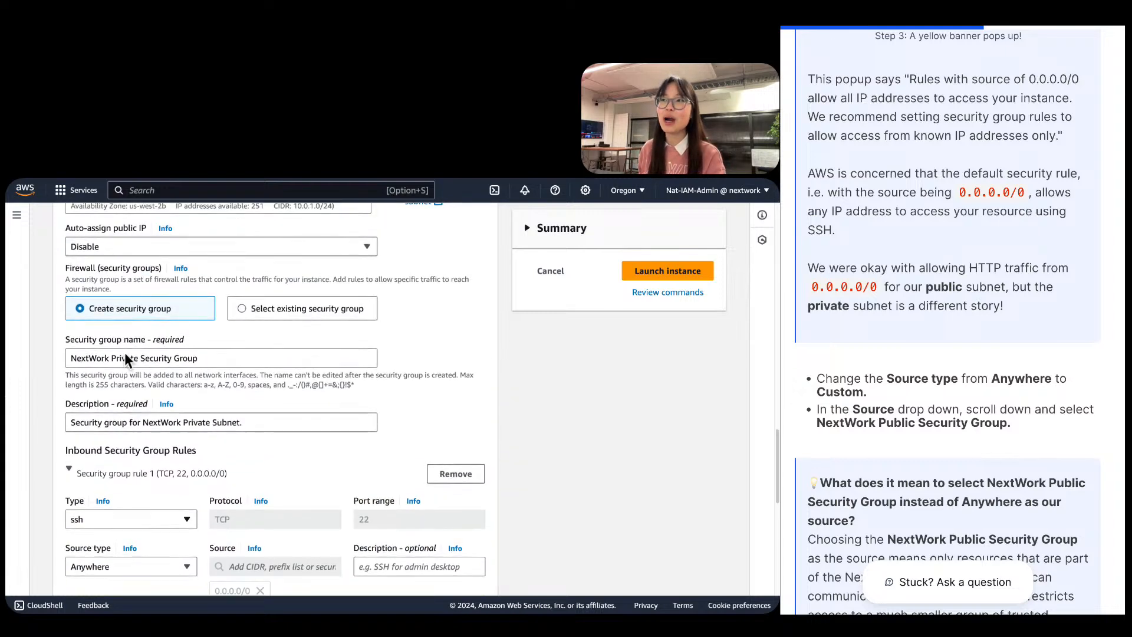
{"action": "scroll", "coordinate": [125, 354], "scroll_direction": "up", "scroll_amount": 1}
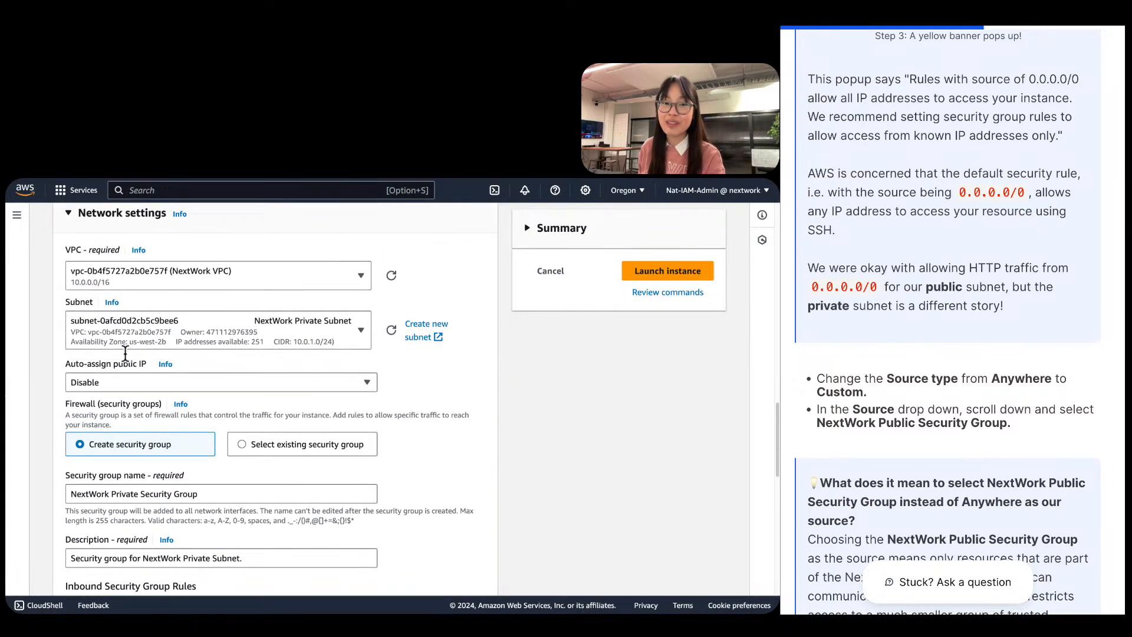
{"action": "scroll", "coordinate": [125, 356], "scroll_direction": "down", "scroll_amount": 2}
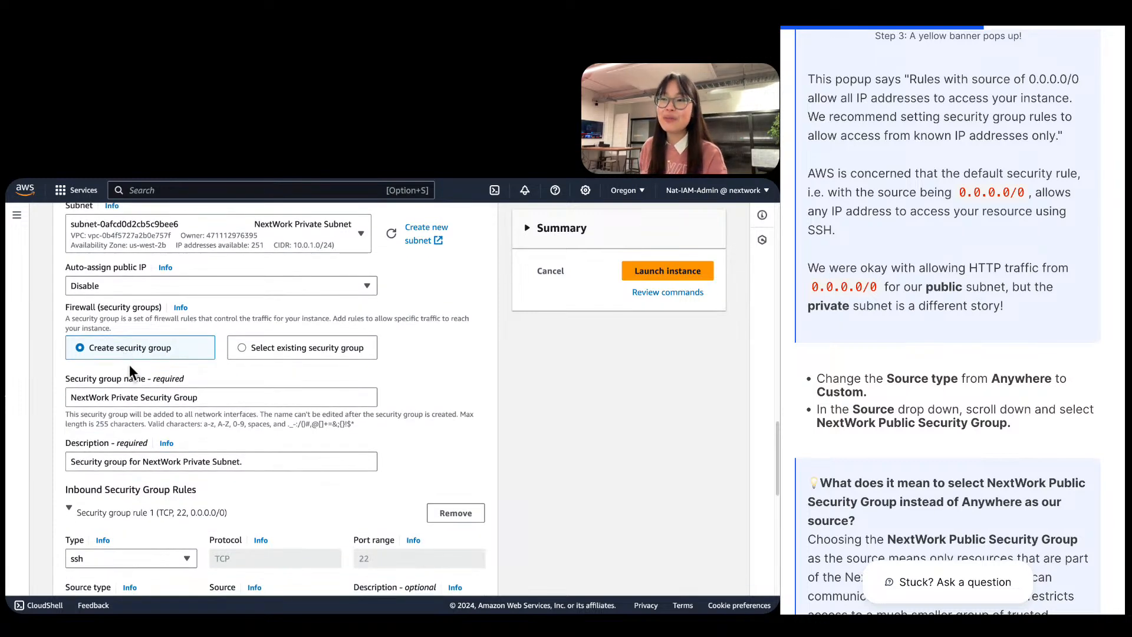
{"action": "scroll", "coordinate": [129, 363], "scroll_direction": "down", "scroll_amount": 4}
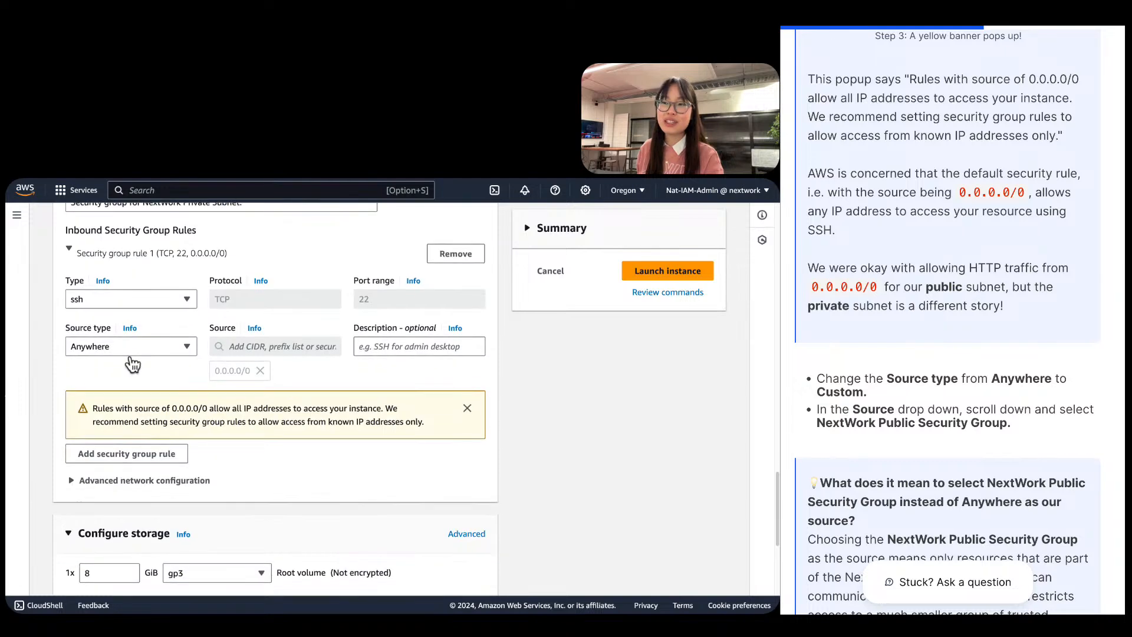
{"action": "left_click", "coordinate": [129, 347]}
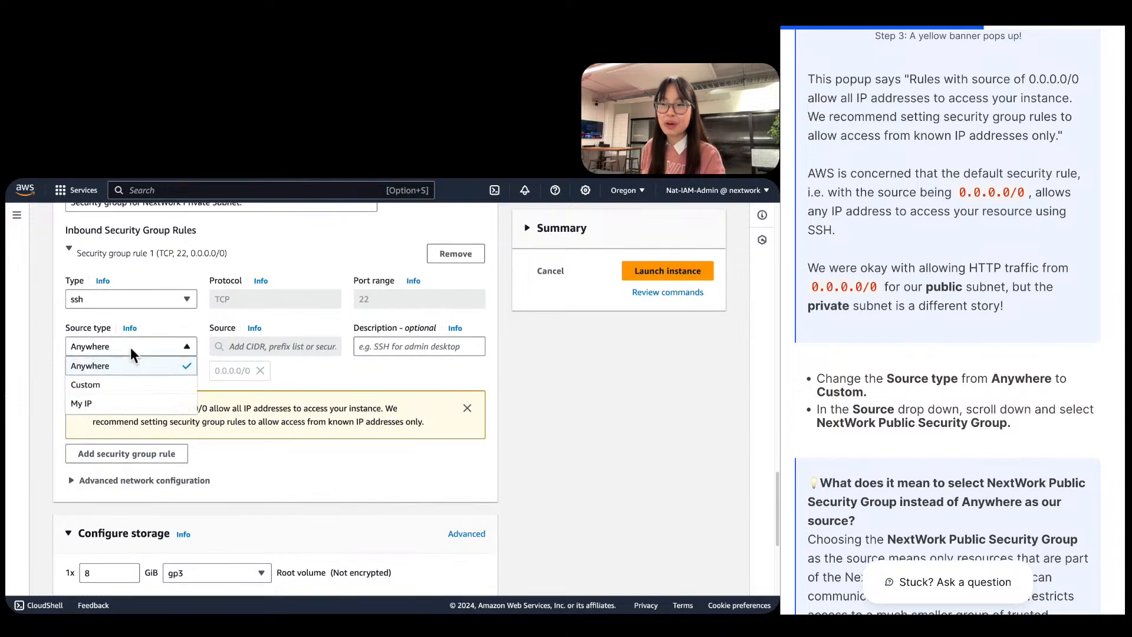
{"action": "left_click", "coordinate": [131, 386]}
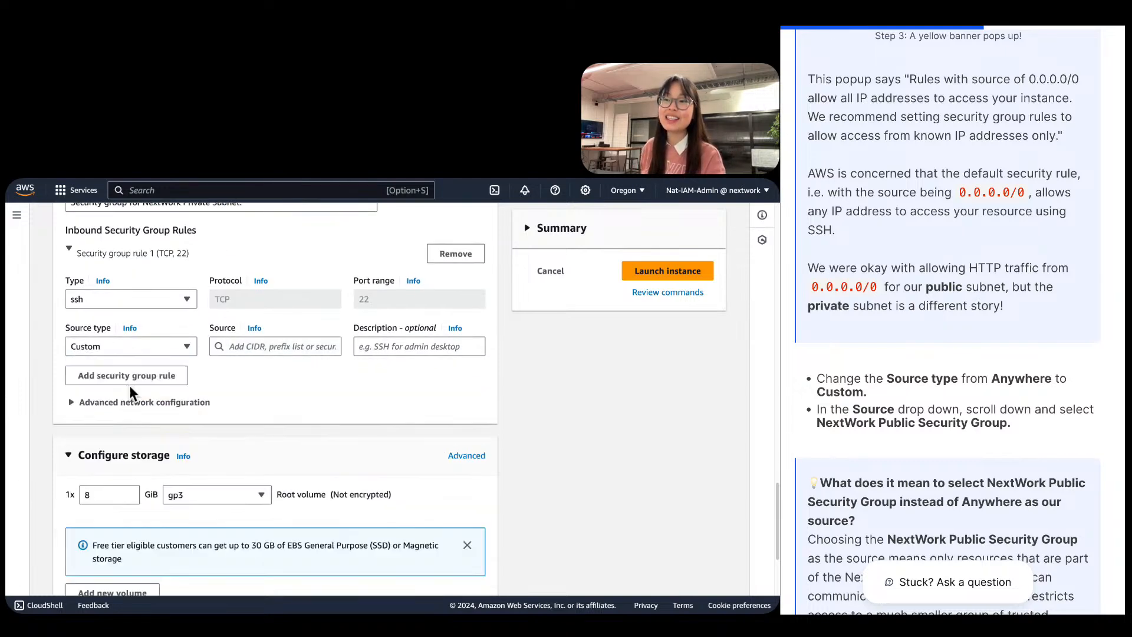
{"action": "left_click", "coordinate": [132, 347]}
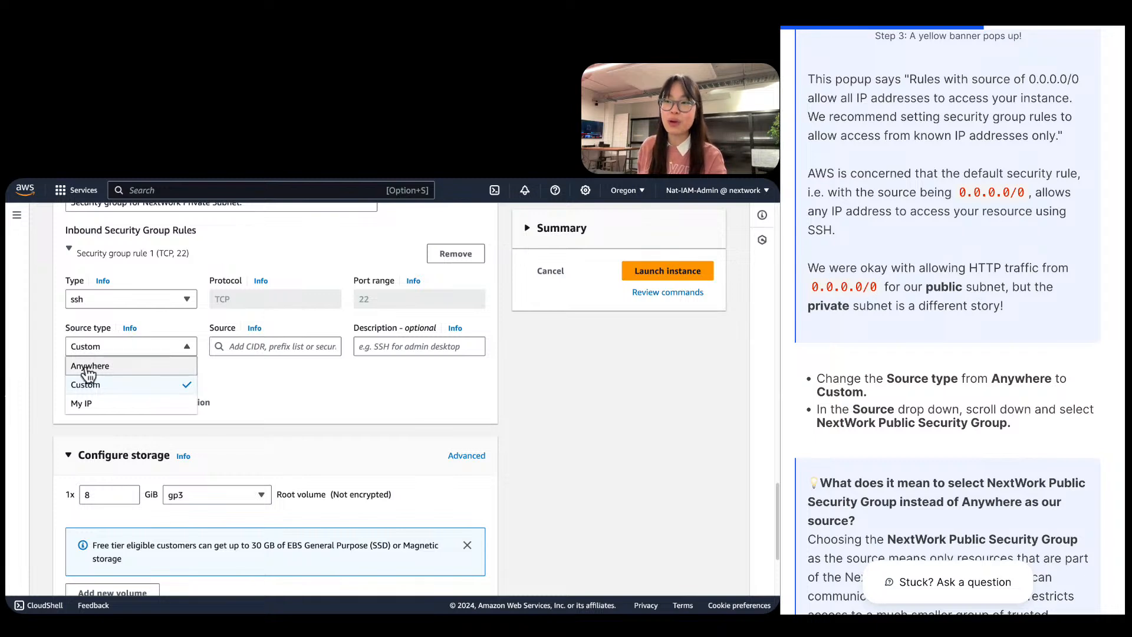
{"action": "left_click", "coordinate": [186, 321]}
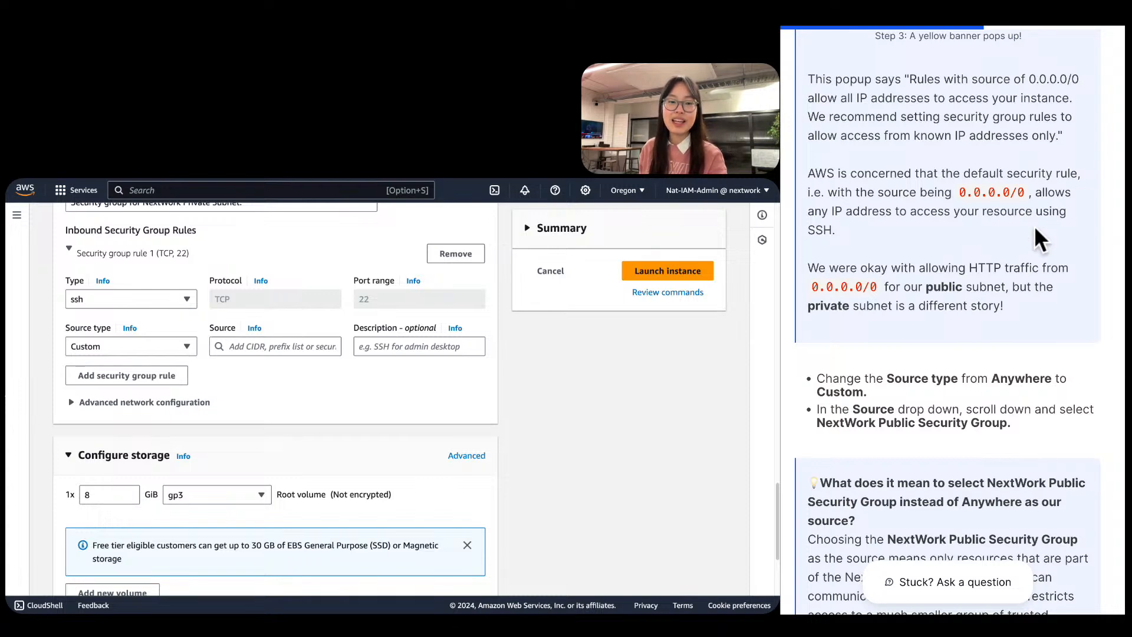
Choose NextWork Public Security Group as the source of the ssh inbound rule.
{"action": "scroll", "coordinate": [1036, 230], "scroll_direction": "down", "scroll_amount": 5}
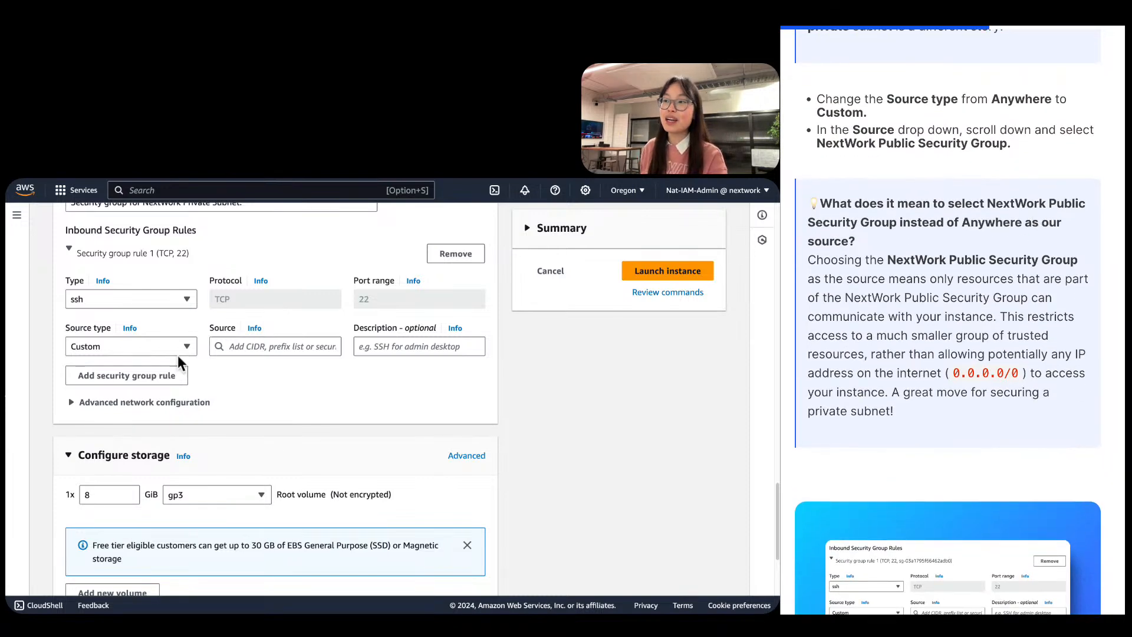
{"action": "left_click", "coordinate": [253, 344]}
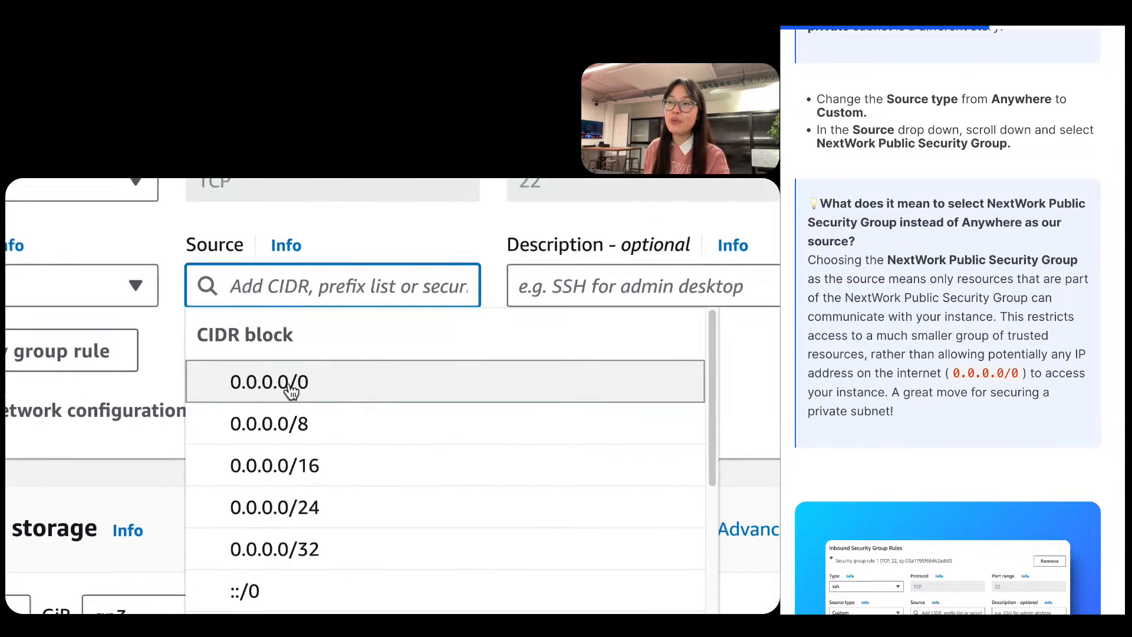
{"action": "scroll", "coordinate": [360, 566], "scroll_direction": "down", "scroll_amount": 5}
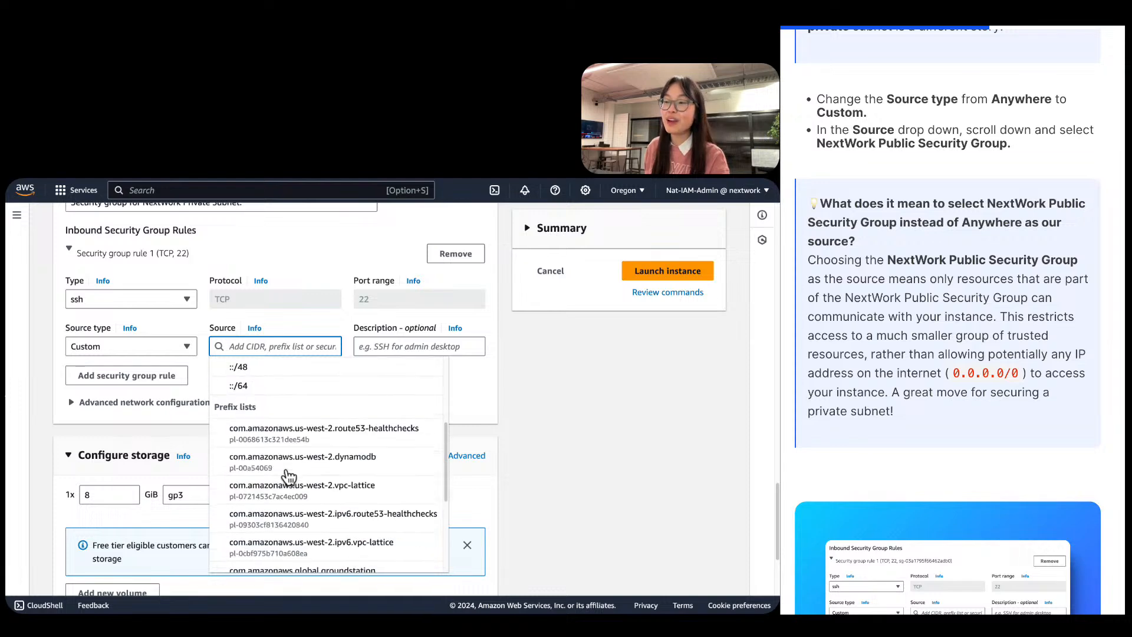
{"action": "scroll", "coordinate": [288, 476], "scroll_direction": "down", "scroll_amount": 6}
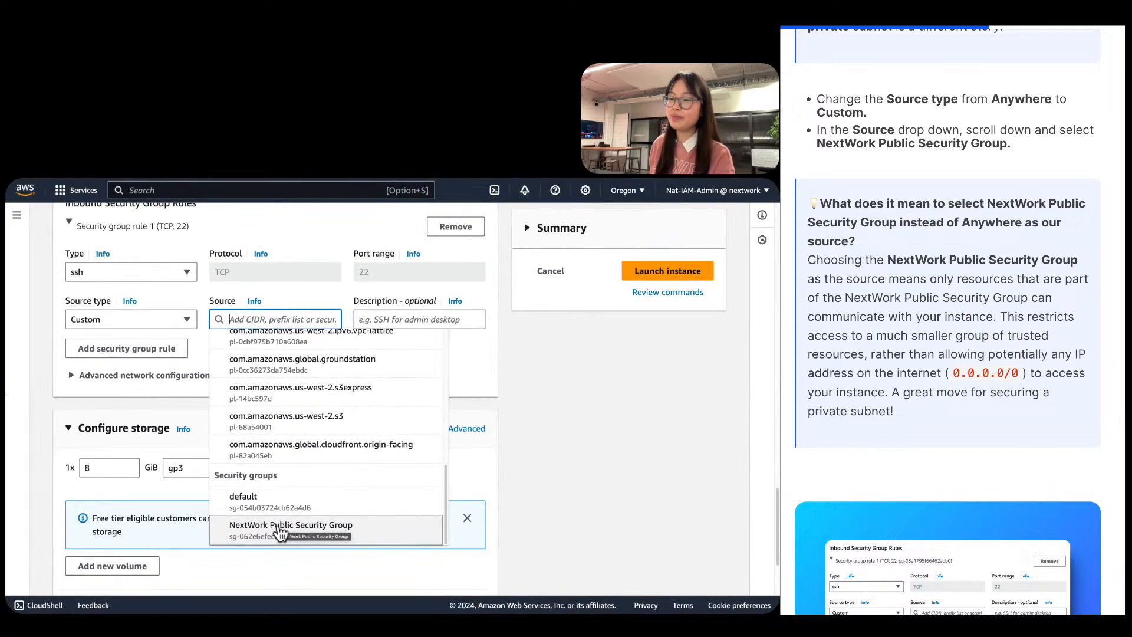
{"action": "left_click", "coordinate": [279, 529]}
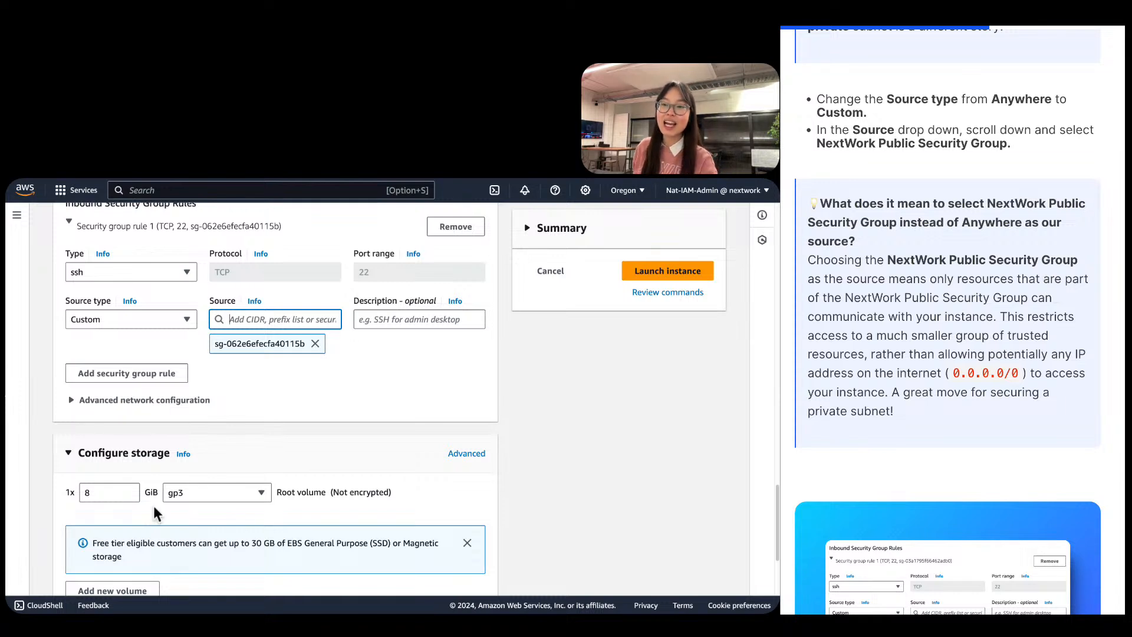
{"action": "left_click", "coordinate": [256, 328]}
{"action": "scroll", "coordinate": [286, 423], "scroll_direction": "down", "scroll_amount": 8}
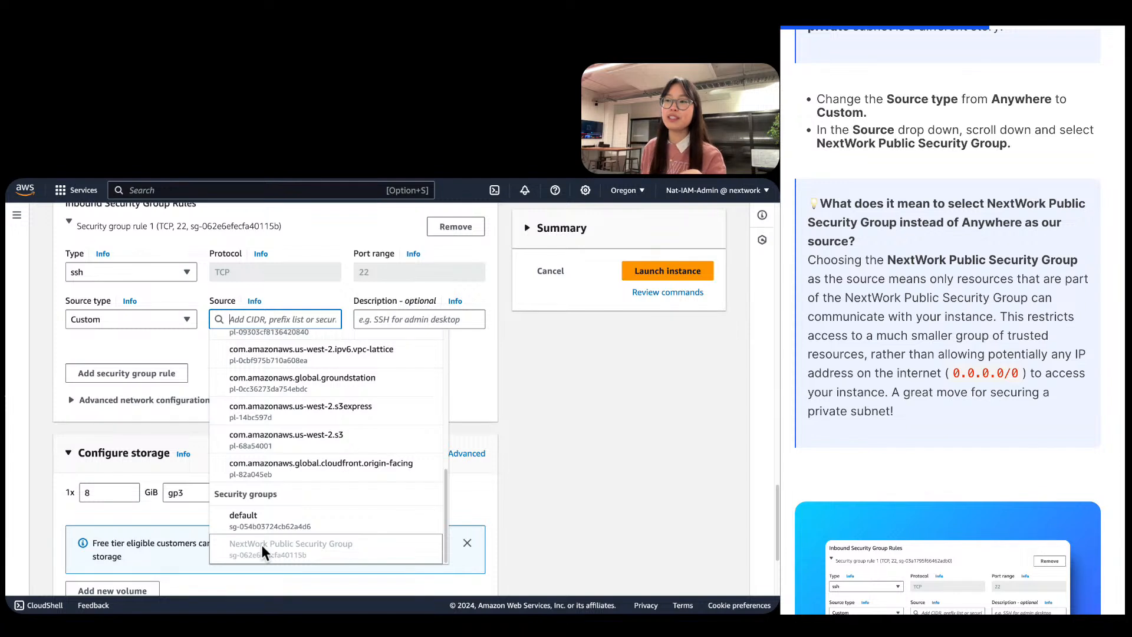
{"action": "left_click", "coordinate": [261, 544]}
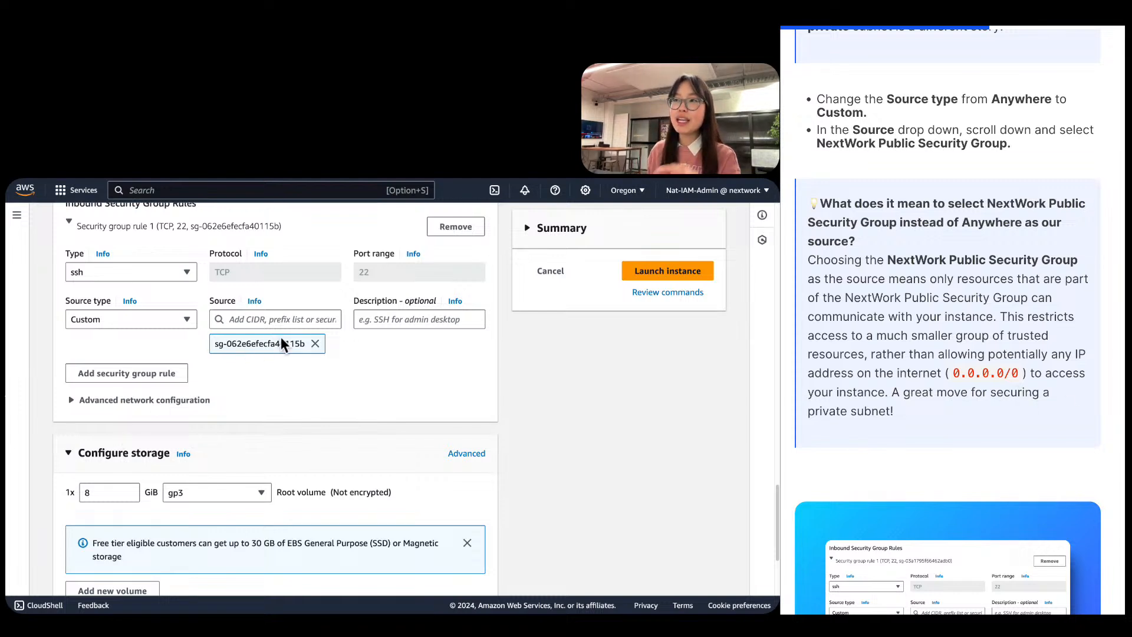
Capture a screenshot of the private instance's network and security group settings and upload it to the guide's screenshot task.
{"action": "scroll", "coordinate": [969, 420], "scroll_direction": "down", "scroll_amount": 1}
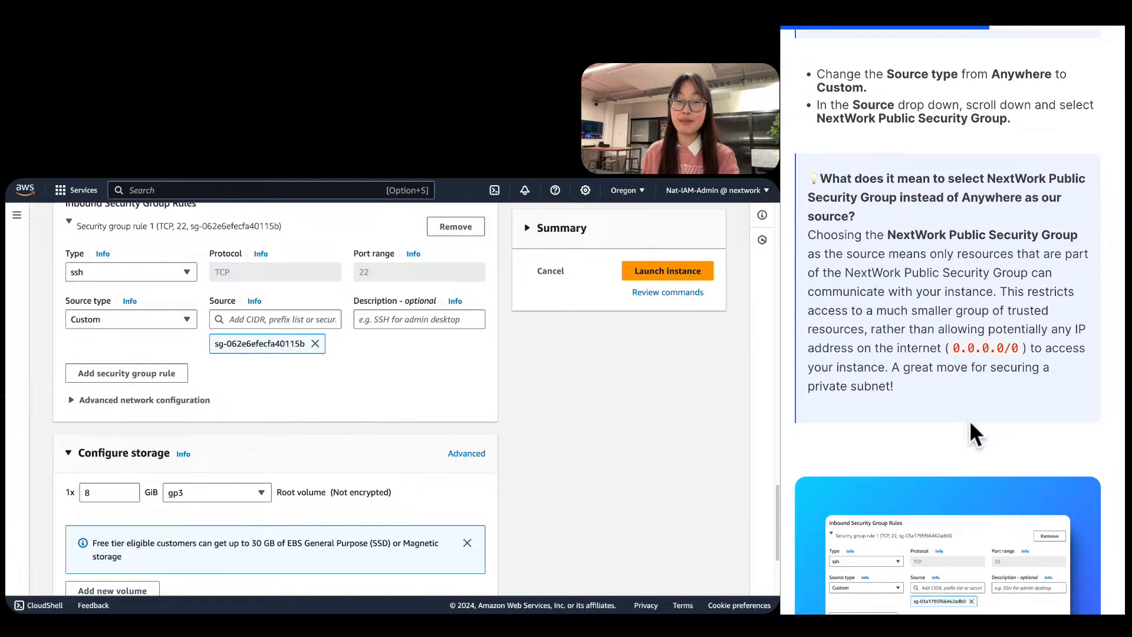
{"action": "scroll", "coordinate": [970, 420], "scroll_direction": "down", "scroll_amount": 8}
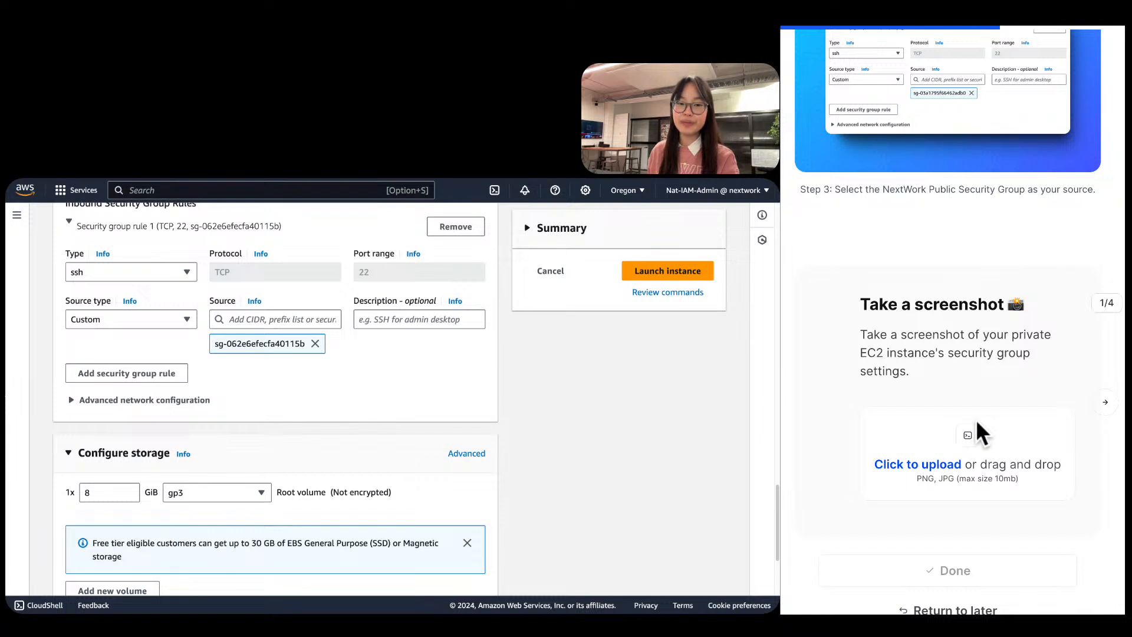
{"action": "scroll", "coordinate": [909, 380], "scroll_direction": "up", "scroll_amount": 2}
{"action": "scroll", "coordinate": [909, 380], "scroll_direction": "down", "scroll_amount": 4}
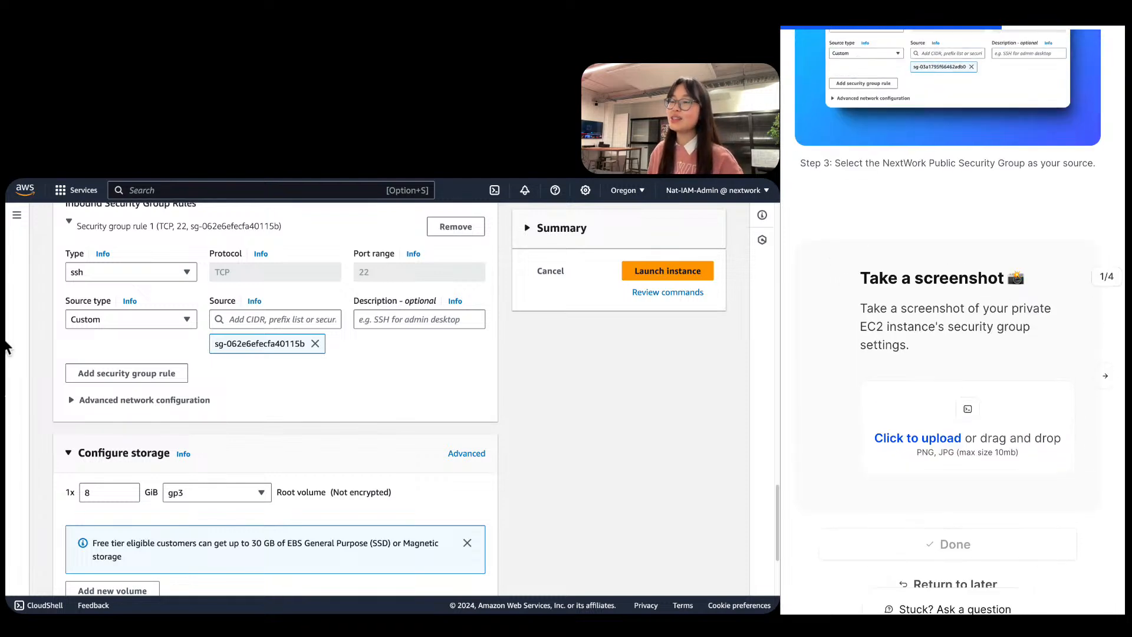
{"action": "scroll", "coordinate": [163, 352], "scroll_direction": "up", "scroll_amount": 3}
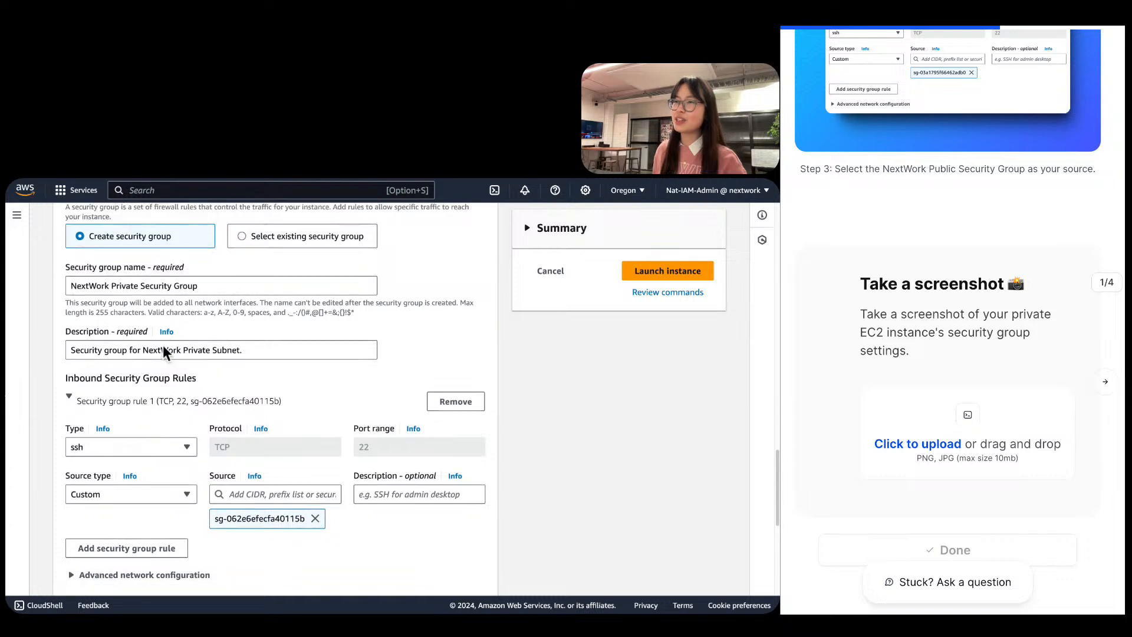
{"action": "key", "text": "ctrl+minus"}
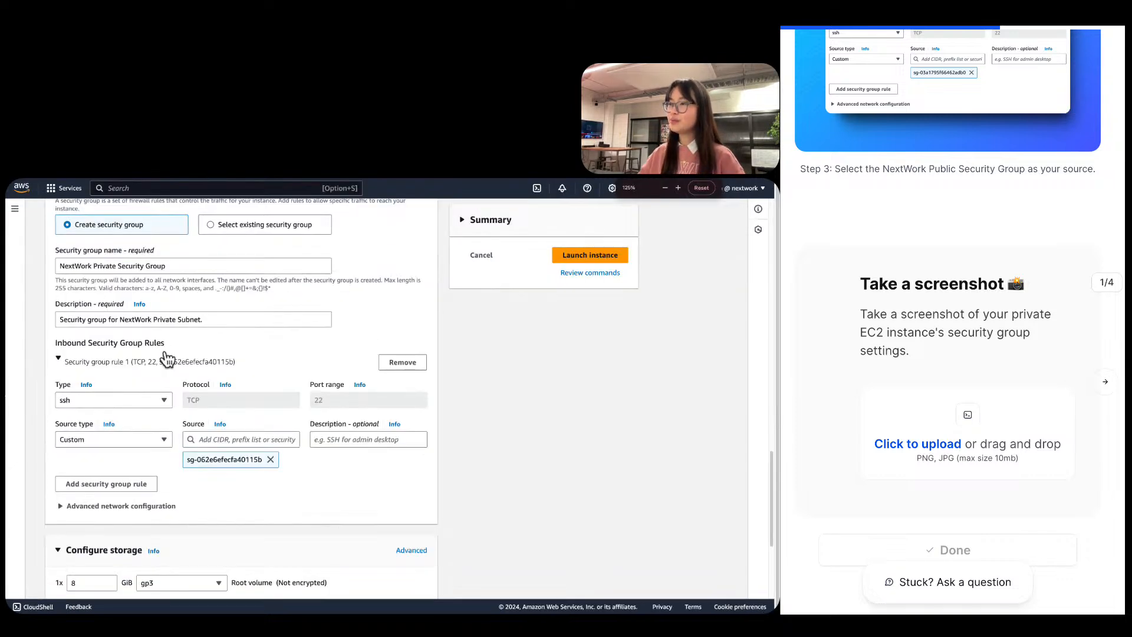
{"action": "scroll", "coordinate": [167, 358], "scroll_direction": "up", "scroll_amount": 2}
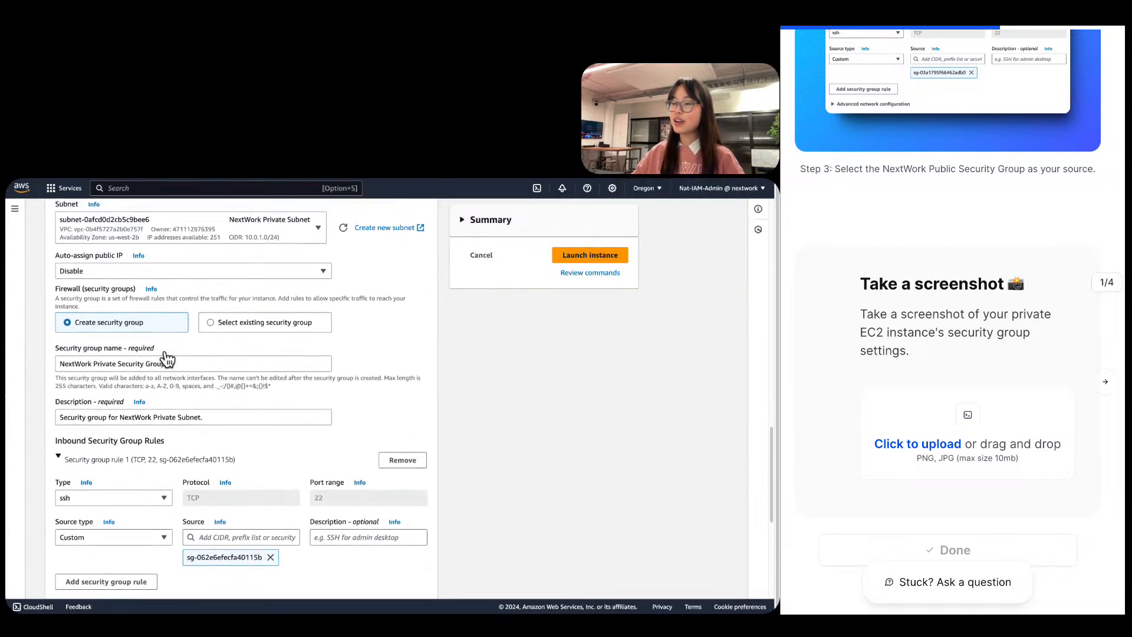
{"action": "key", "text": "ctrl+minus"}
{"action": "scroll", "coordinate": [167, 354], "scroll_direction": "up", "scroll_amount": 1}
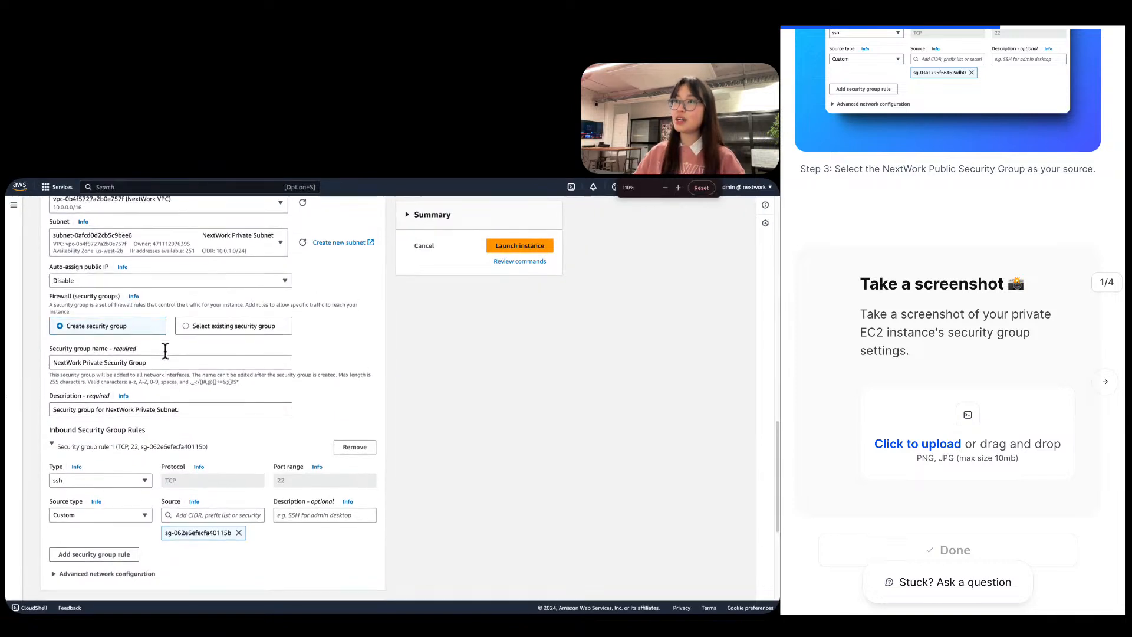
{"action": "scroll", "coordinate": [164, 349], "scroll_direction": "up", "scroll_amount": 1}
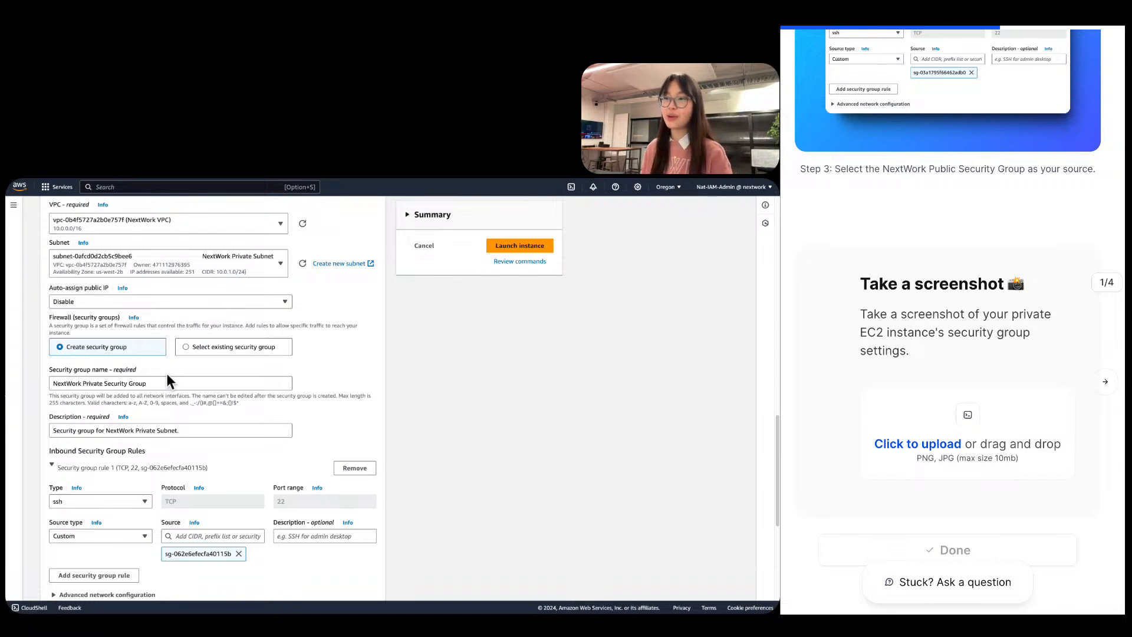
{"action": "key", "text": "super+shift+4"}
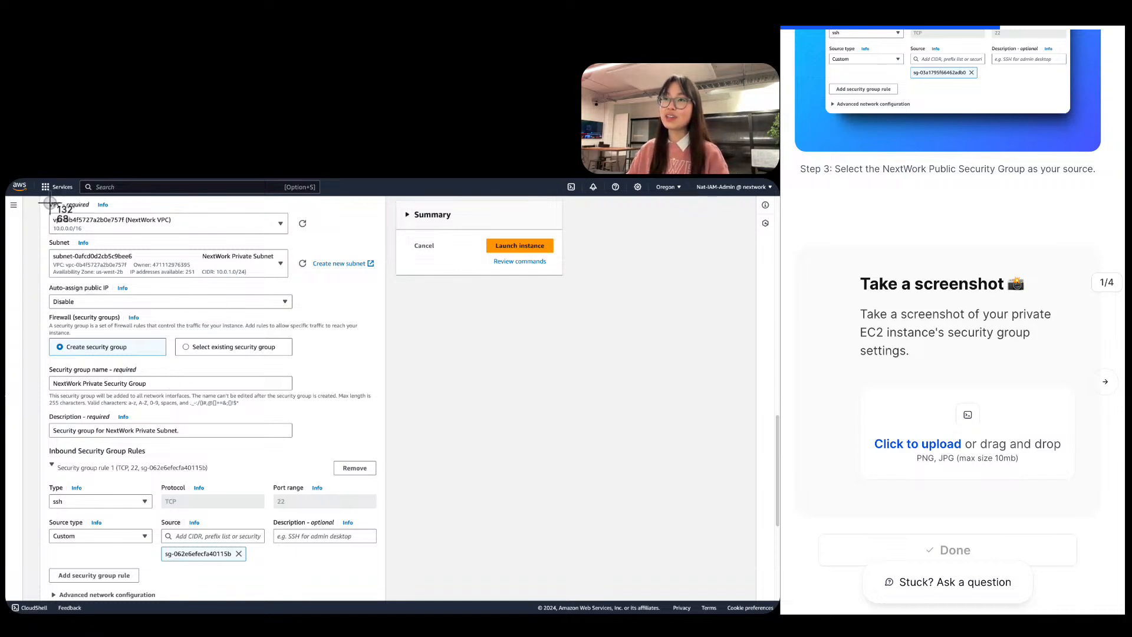
{"action": "mouse_move", "coordinate": [47, 201]}
{"action": "left_mouse_down"}
{"action": "mouse_move", "coordinate": [359, 561]}
{"action": "mouse_move", "coordinate": [391, 582]}
{"action": "mouse_move", "coordinate": [383, 563]}
{"action": "left_mouse_up"}
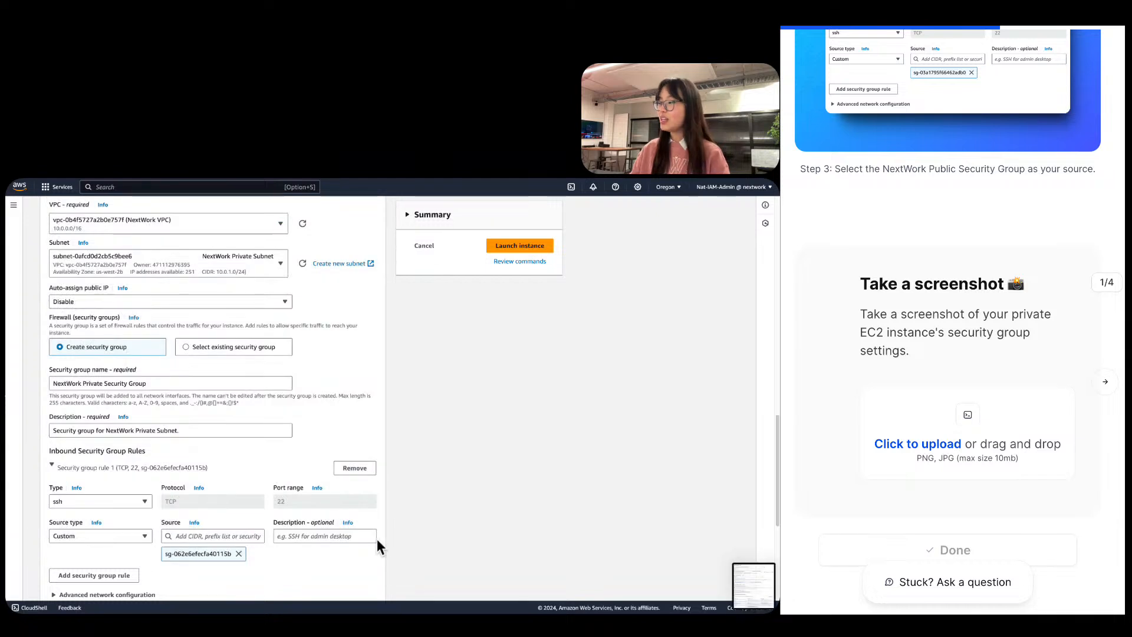
{"action": "left_click_drag", "start_coordinate": [766, 576], "coordinate": [941, 436]}
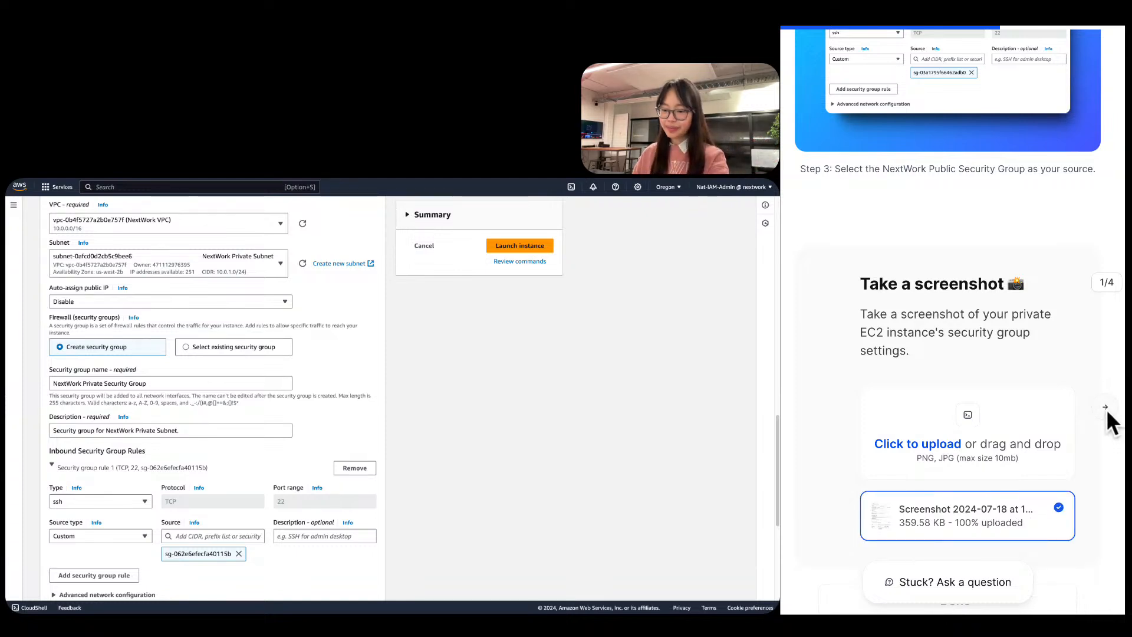
Open the guide's question about what SSH means and begin the answer with "SSH traffic means secure".
{"action": "left_click", "coordinate": [1106, 409]}
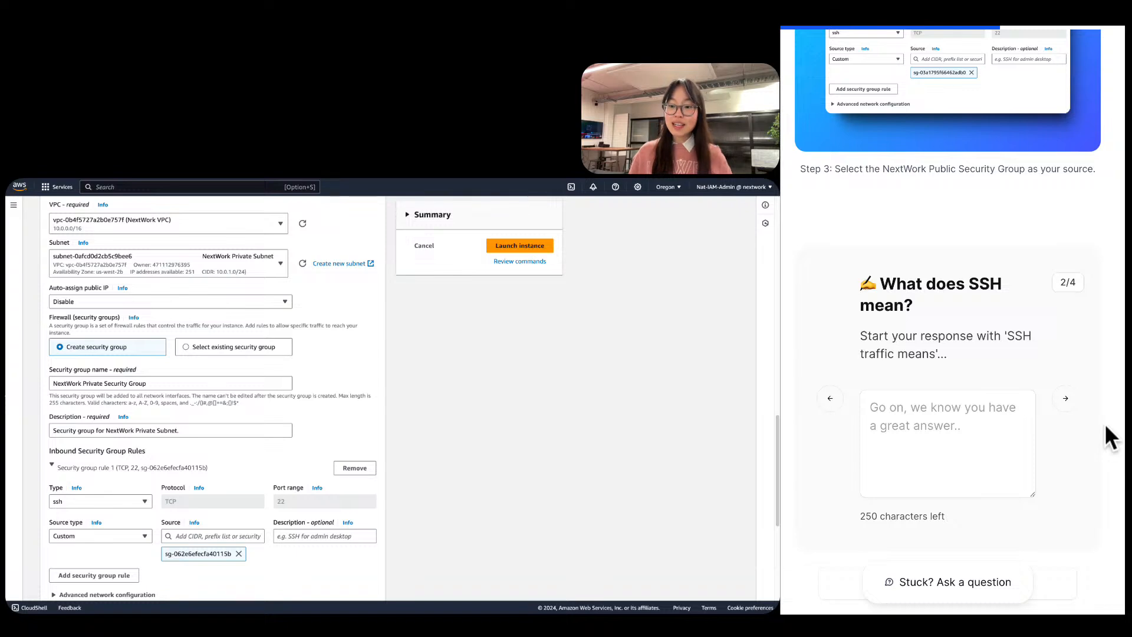
{"action": "left_click_drag", "start_coordinate": [1007, 335], "coordinate": [938, 361]}
{"action": "key", "text": "super+c"}
{"action": "left_click", "coordinate": [971, 433]}
{"action": "key", "text": "super+v"}
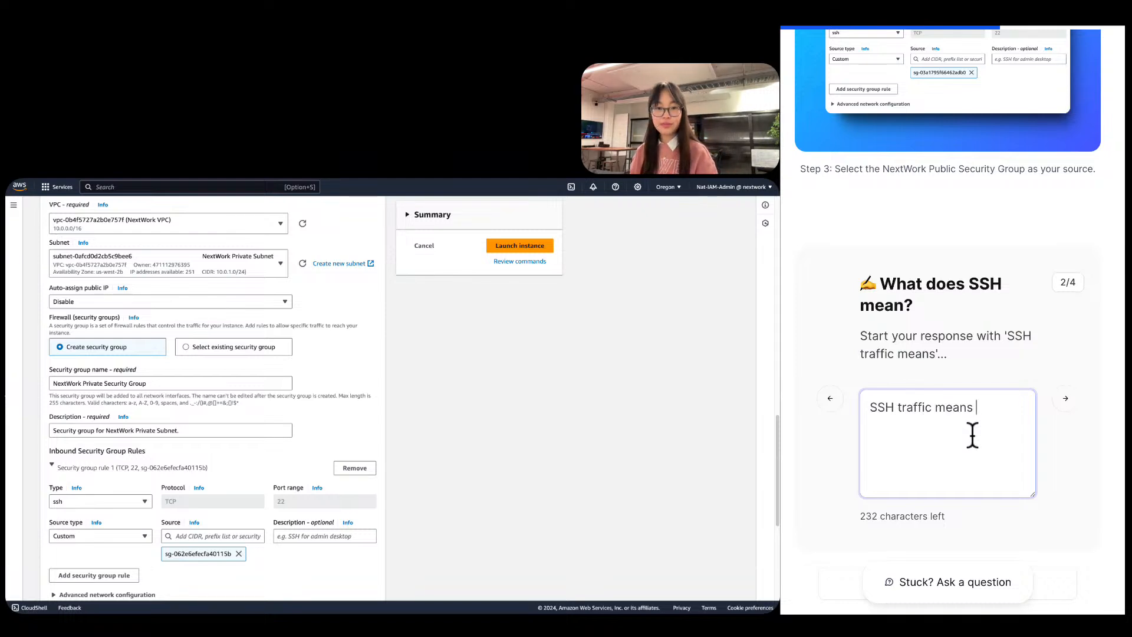
{"action": "type", "text": "secure"}
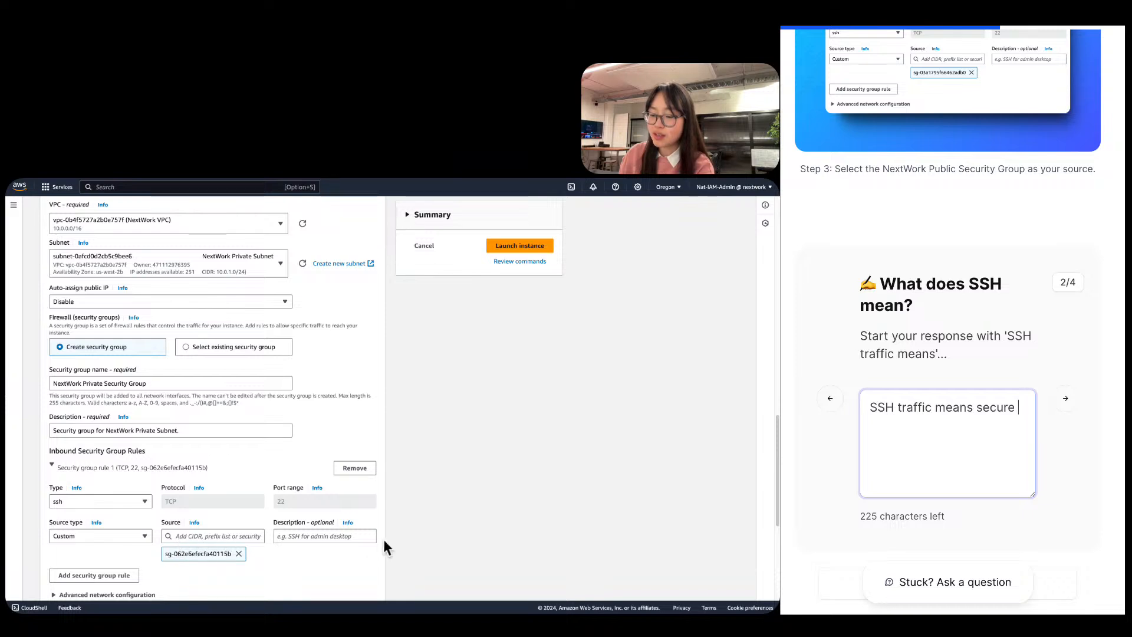
Examine the selectable sources for the ssh inbound rule and the help text explaining the Source setting.
{"action": "left_click", "coordinate": [208, 535]}
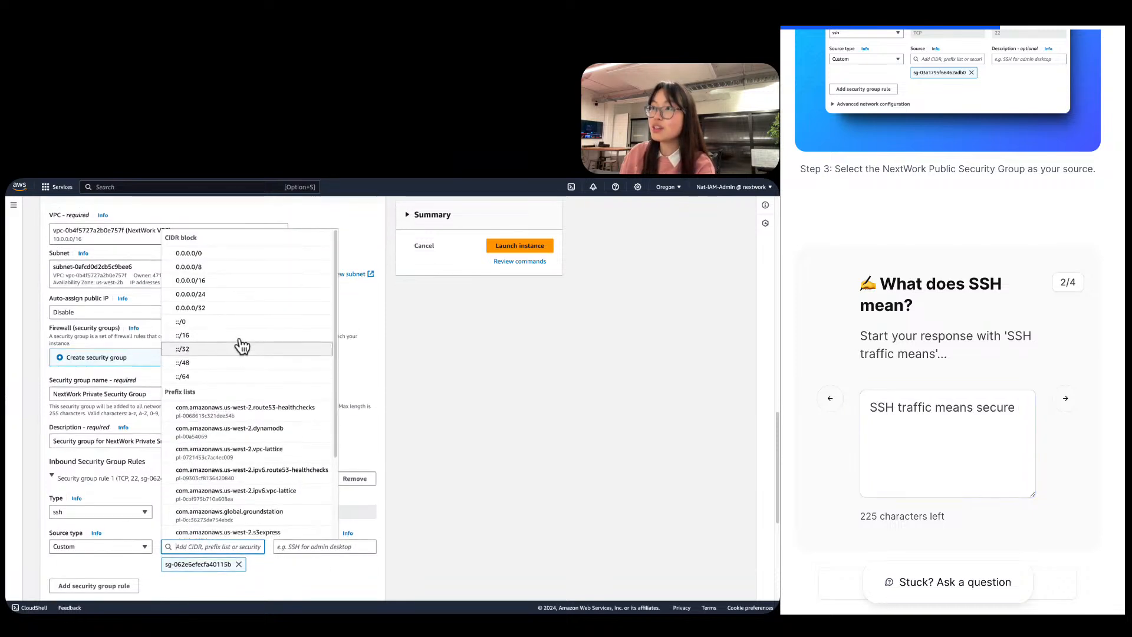
{"action": "scroll", "coordinate": [247, 363], "scroll_direction": "down", "scroll_amount": 3}
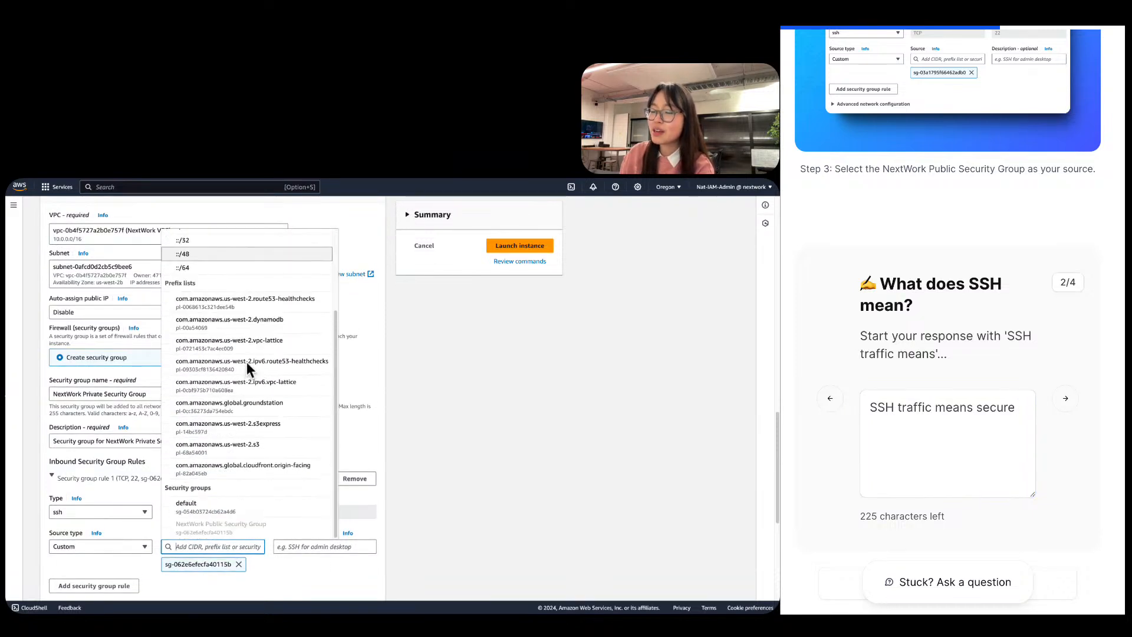
{"action": "scroll", "coordinate": [249, 365], "scroll_direction": "up", "scroll_amount": 3}
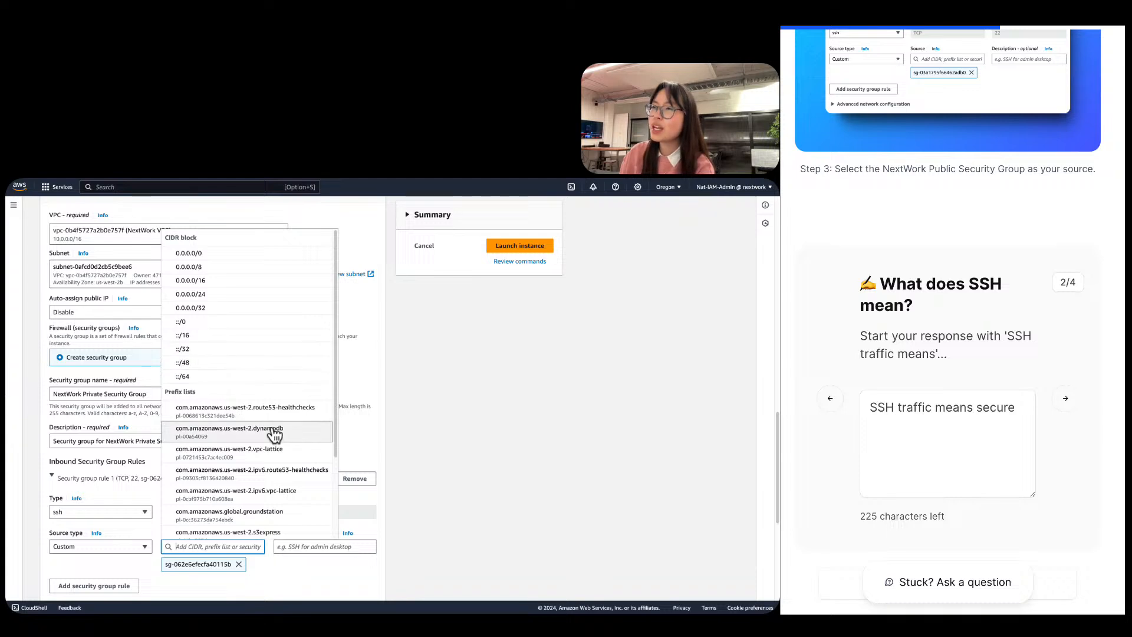
{"action": "left_click", "coordinate": [253, 579]}
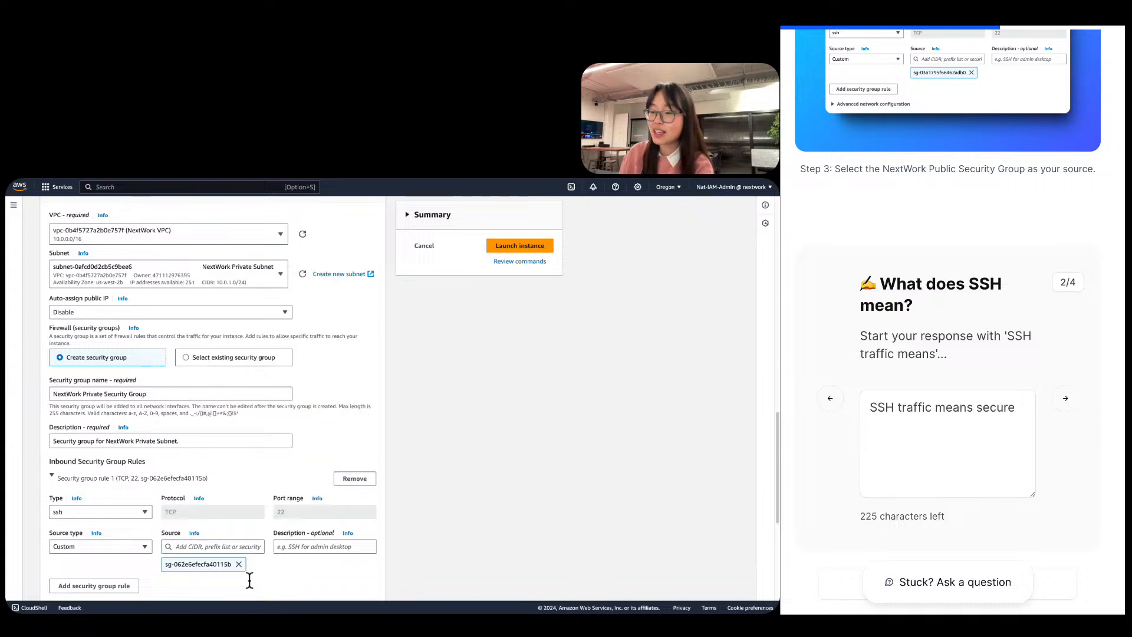
{"action": "left_click", "coordinate": [195, 534]}
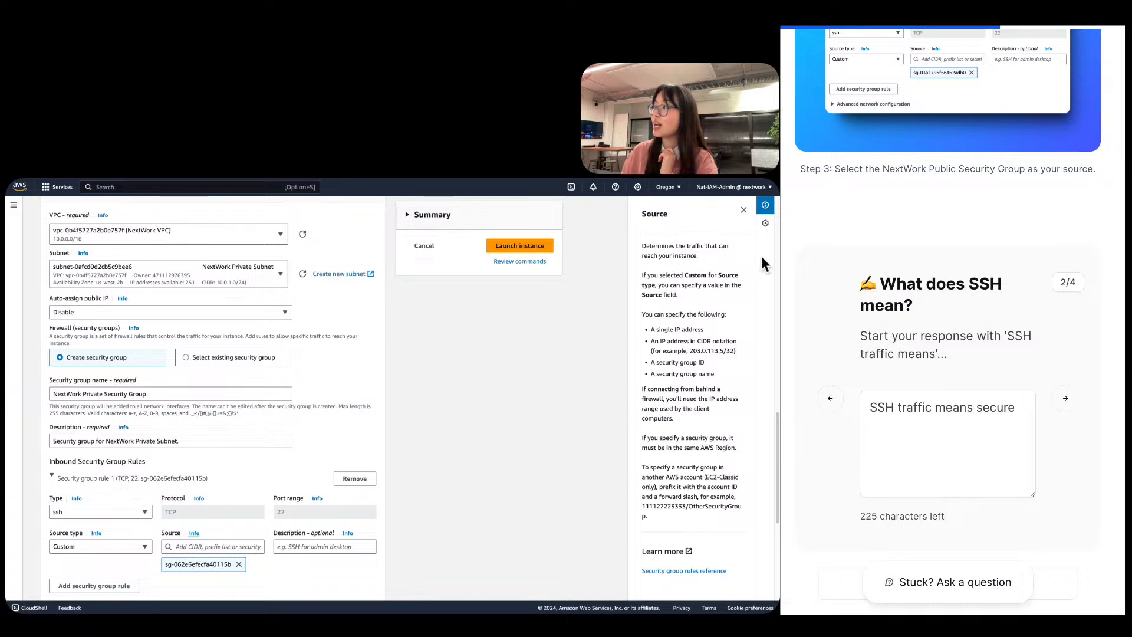
{"action": "left_click", "coordinate": [744, 211]}
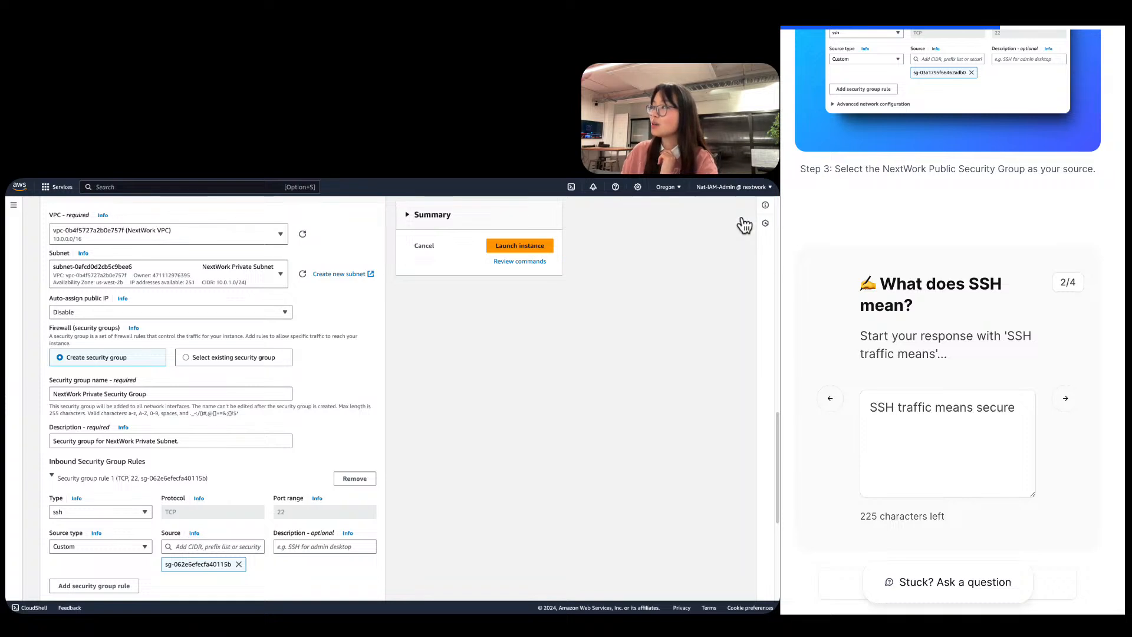
Add the CIDR block 10.0.0.0/16 as an extra source of the ssh inbound rule and remove it again.
{"action": "left_click", "coordinate": [248, 547]}
{"action": "type", "text": "10.0."}
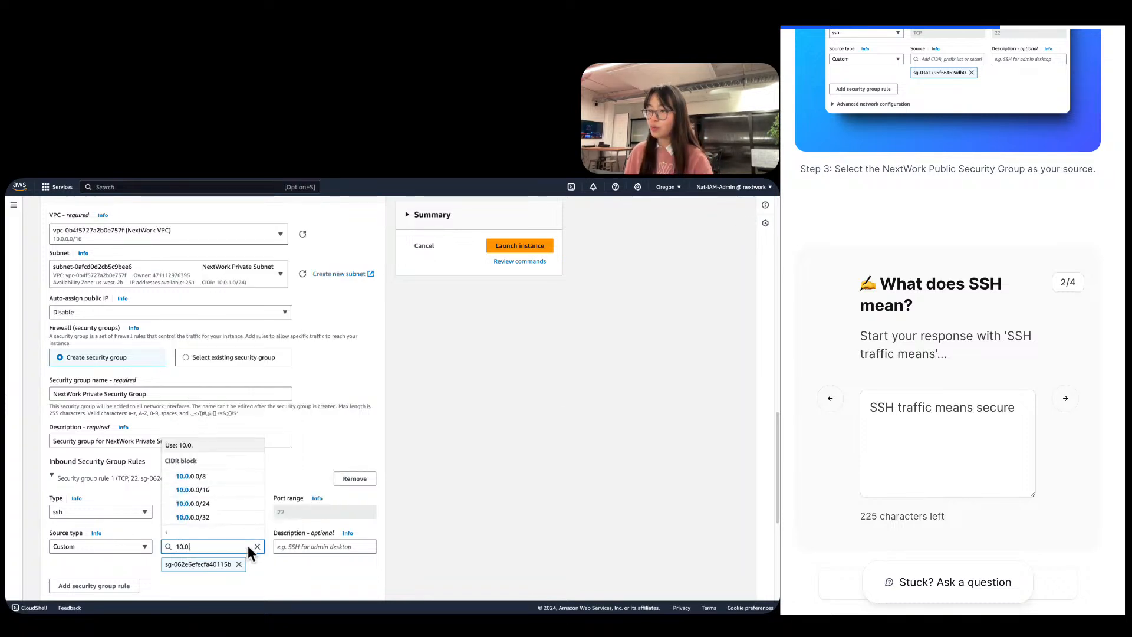
{"action": "type", "text": "0.0"}
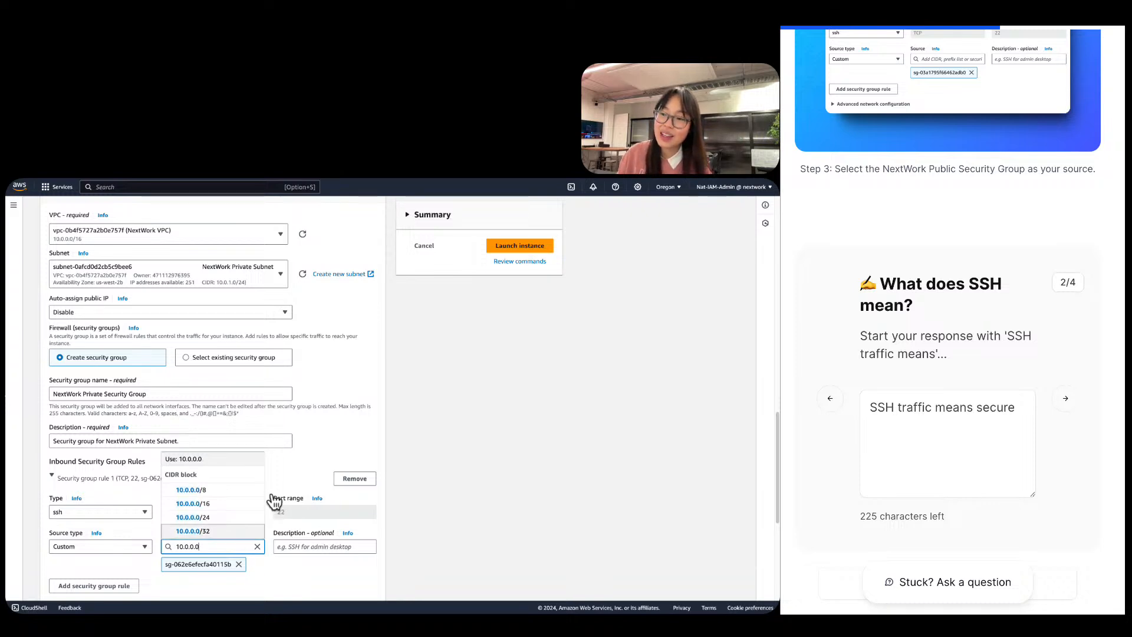
{"action": "left_click", "coordinate": [221, 504]}
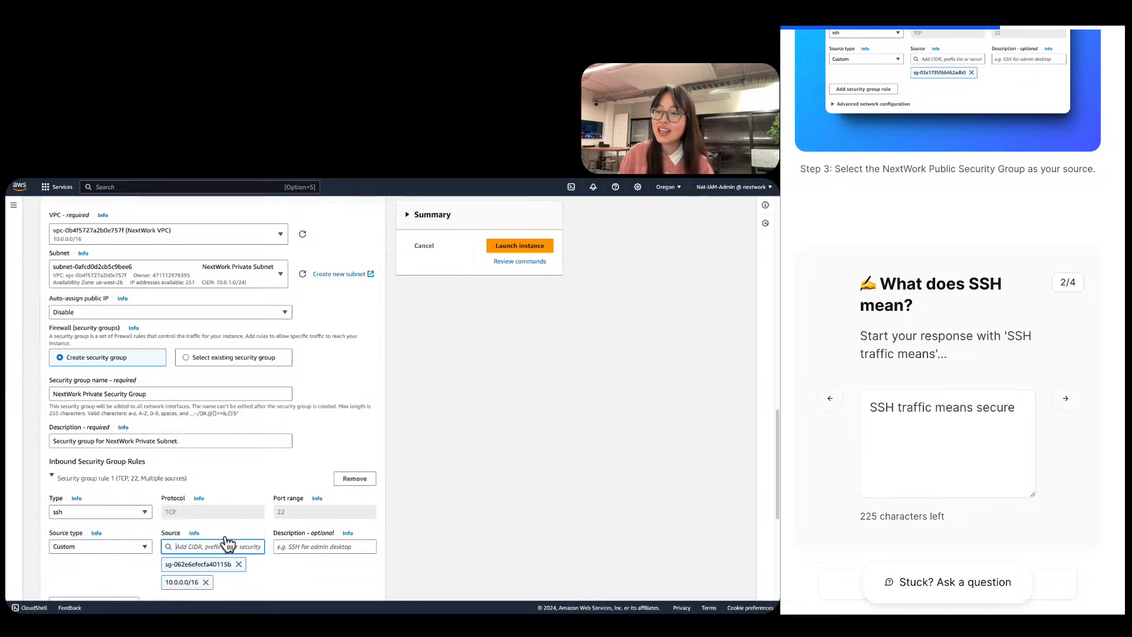
{"action": "left_click", "coordinate": [205, 581]}
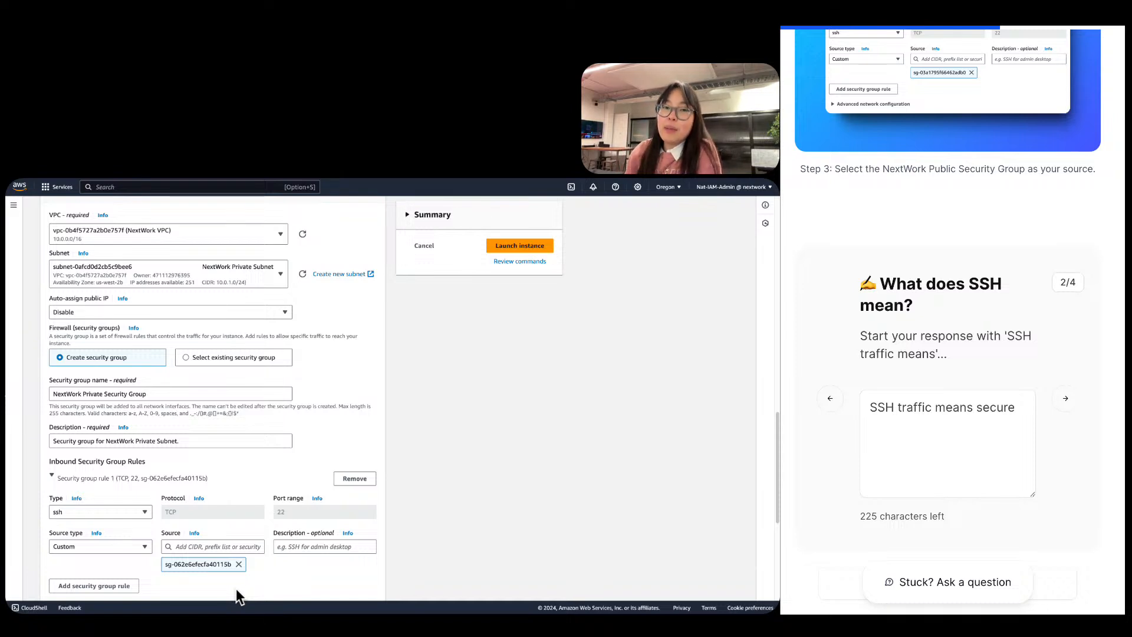
Compare the CIDR blocks, prefix lists and security groups offered as sources, and look over the remaining storage settings.
{"action": "left_click", "coordinate": [198, 547]}
{"action": "scroll", "coordinate": [199, 528], "scroll_direction": "down", "scroll_amount": 4}
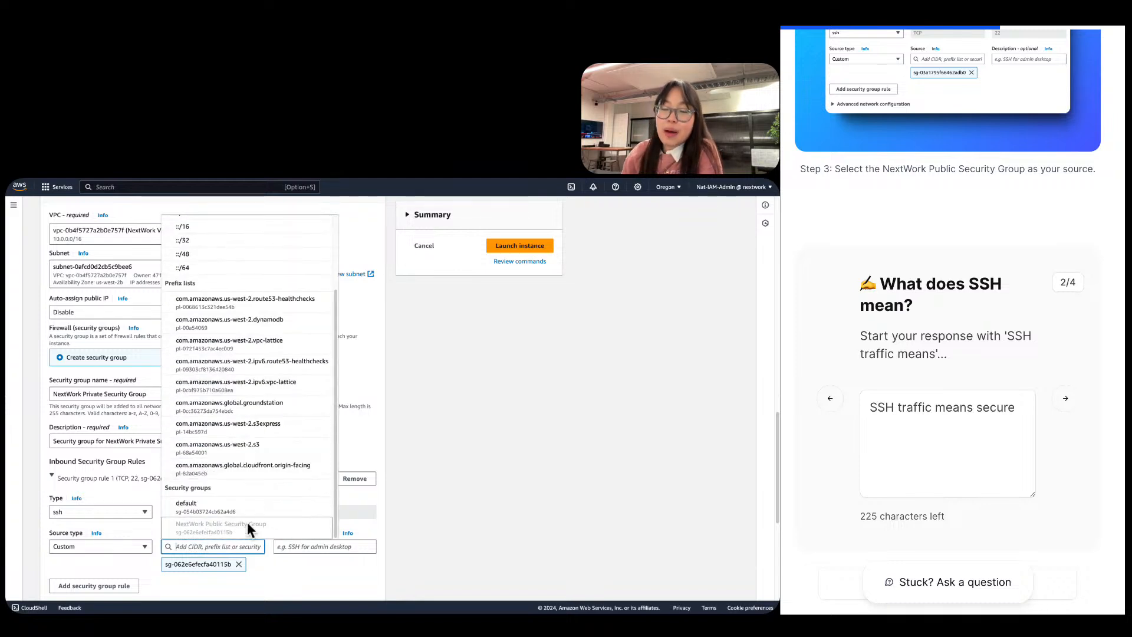
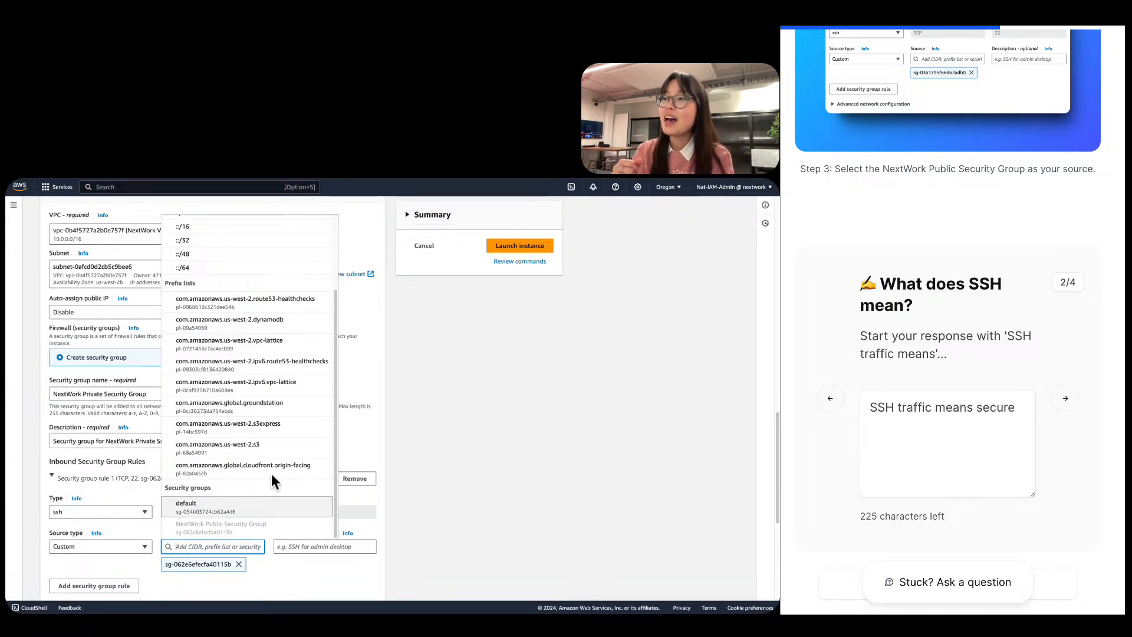
{"action": "scroll", "coordinate": [285, 472], "scroll_direction": "up", "scroll_amount": 3}
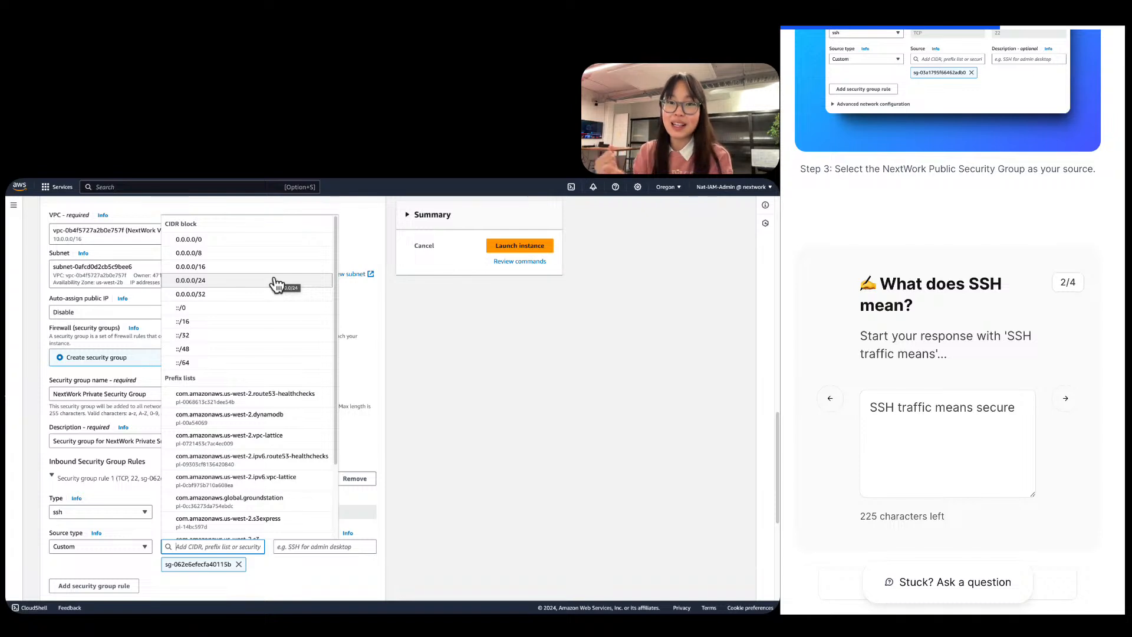
{"action": "scroll", "coordinate": [247, 363], "scroll_direction": "down", "scroll_amount": 3}
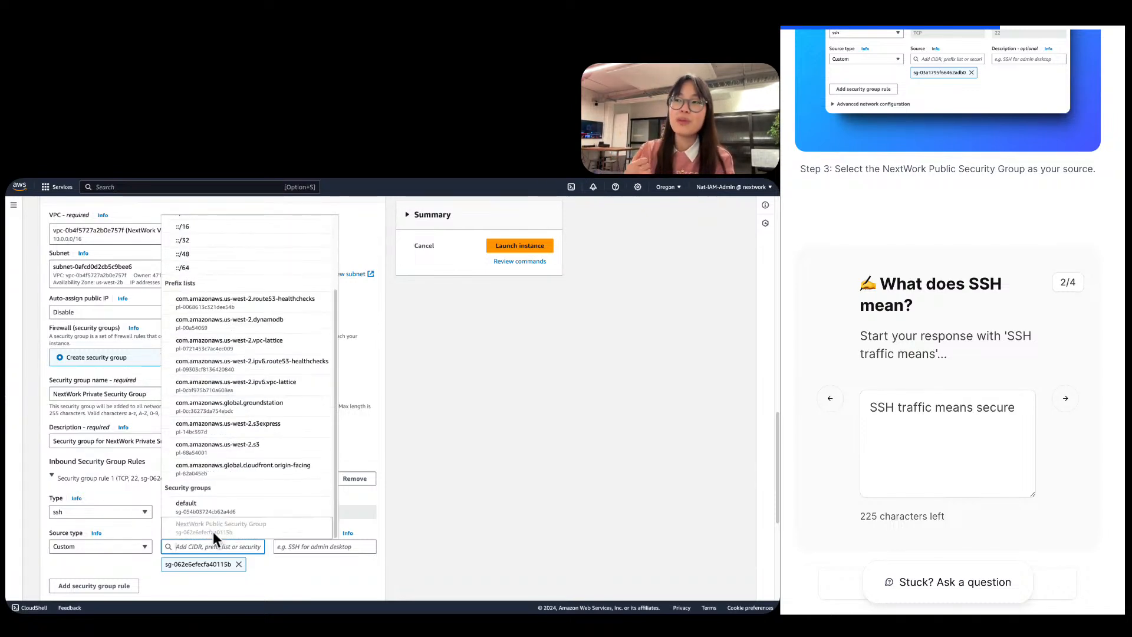
{"action": "scroll", "coordinate": [213, 532], "scroll_direction": "up", "scroll_amount": 3}
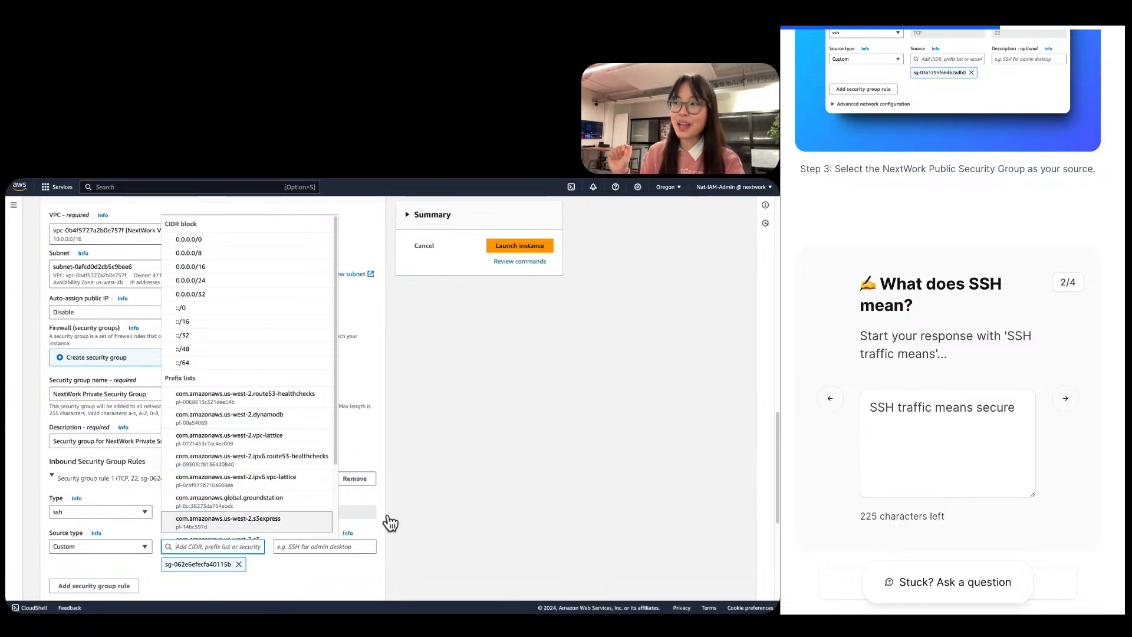
{"action": "left_click", "coordinate": [416, 508]}
{"action": "scroll", "coordinate": [416, 509], "scroll_direction": "down", "scroll_amount": 5}
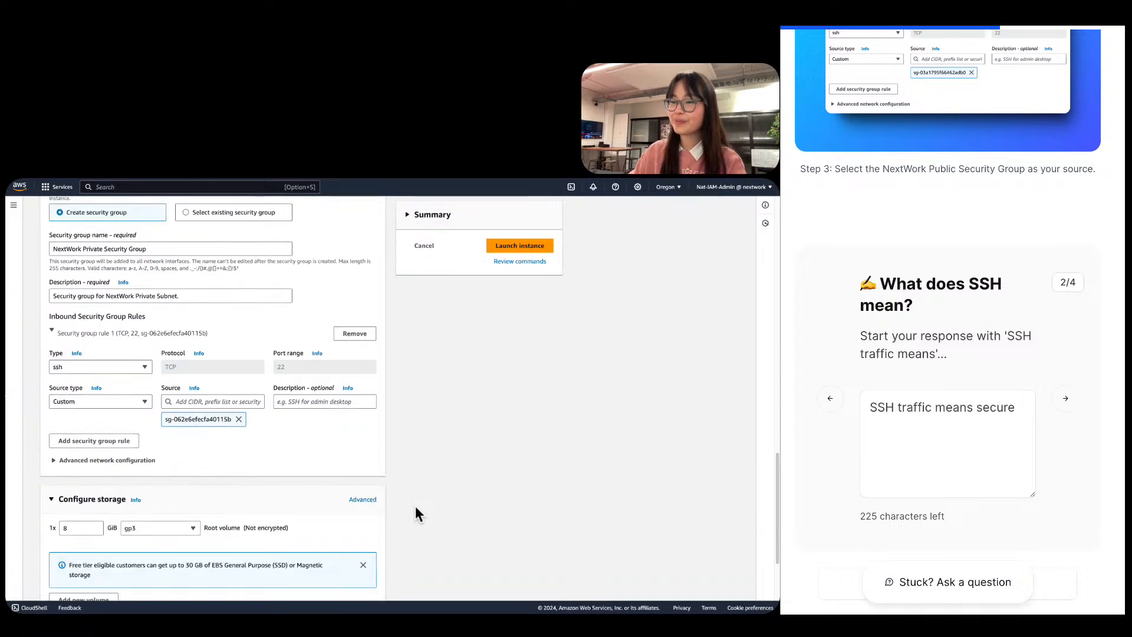
{"action": "scroll", "coordinate": [961, 330], "scroll_direction": "up", "scroll_amount": 3}
{"action": "scroll", "coordinate": [961, 330], "scroll_direction": "down", "scroll_amount": 2}
{"action": "scroll", "coordinate": [964, 341], "scroll_direction": "down", "scroll_amount": 2}
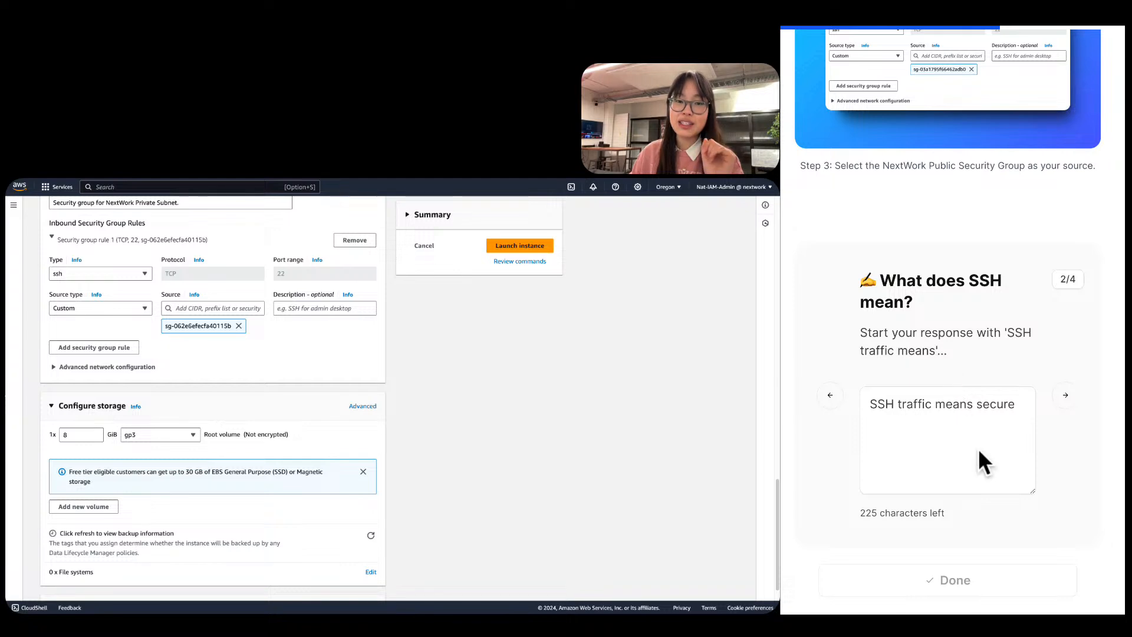
Reword the beginning of the SSH answer in the guide to "SSH means Secure Shell,".
{"action": "left_click", "coordinate": [959, 438]}
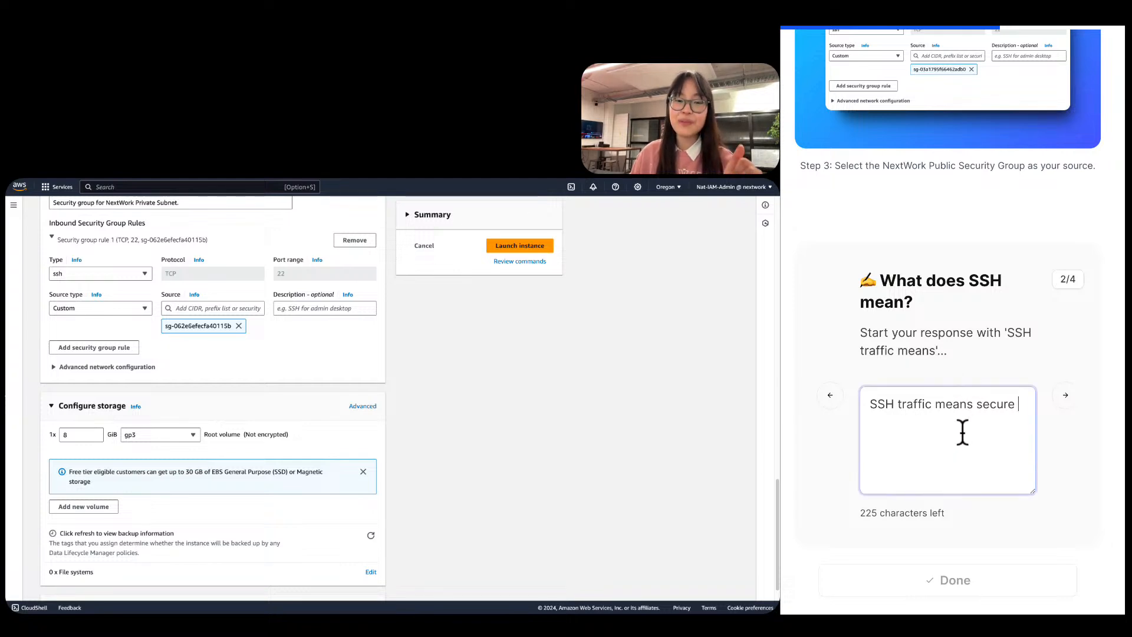
{"action": "scroll", "coordinate": [963, 432], "scroll_direction": "down", "scroll_amount": 1}
{"action": "scroll", "coordinate": [963, 432], "scroll_direction": "down", "scroll_amount": 1}
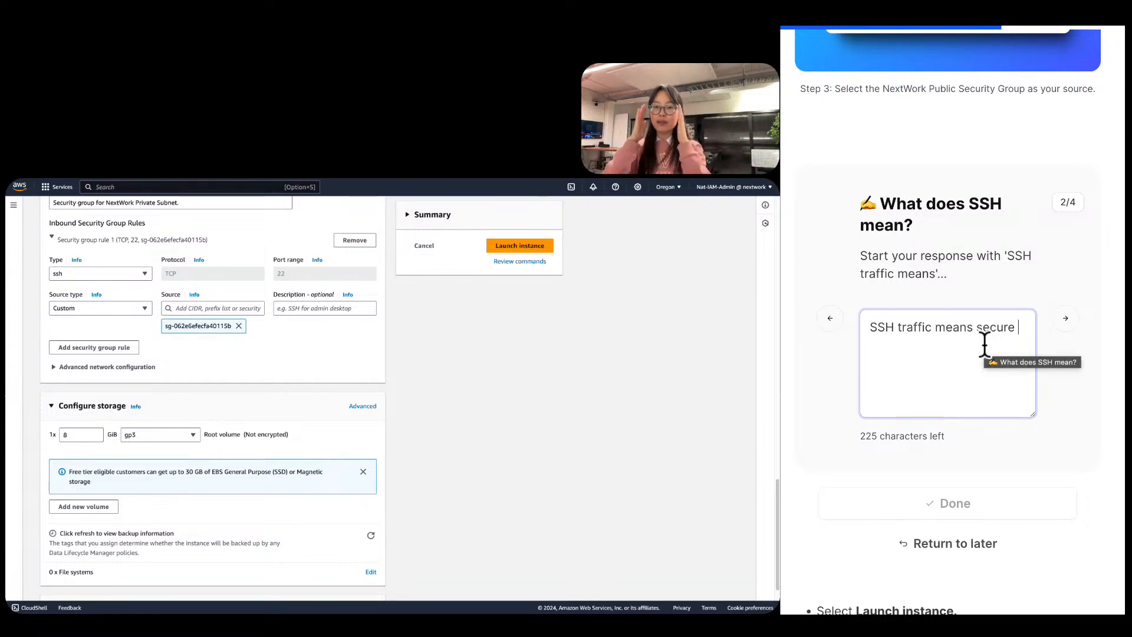
{"action": "key", "text": "BackSpace"}
{"action": "key", "text": "BackSpace"}
{"action": "key", "text": "BackSpace"}
{"action": "key", "text": "BackSpace"}
{"action": "key", "text": "BackSpace"}
{"action": "key", "text": "BackSpace"}
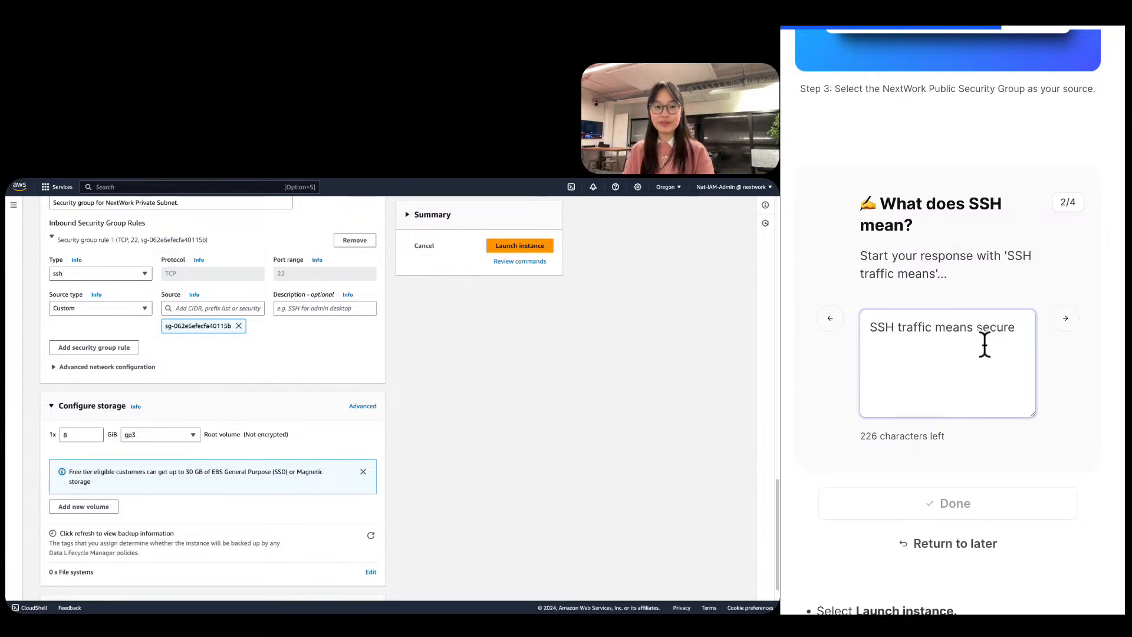
{"action": "left_click_drag", "start_coordinate": [895, 327], "coordinate": [983, 329]}
{"action": "key", "text": "BackSpace"}
{"action": "type", "text": "neans tr"}
{"action": "key", "text": "BackSpace"}
{"action": "key", "text": "BackSpace"}
{"action": "key", "text": "BackSpace"}
{"action": "key", "text": "BackSpace"}
{"action": "key", "text": "BackSpace"}
{"action": "key", "text": "BackSpace"}
{"action": "key", "text": "BackSpace"}
{"action": "key", "text": "BackSpace"}
{"action": "type", "text": "mea"}
{"action": "key", "text": "BackSpace"}
{"action": "key", "text": "BackSpace"}
{"action": "key", "text": "BackSpace"}
{"action": "key", "text": "BackSpace"}
{"action": "type", "text": "measn S"}
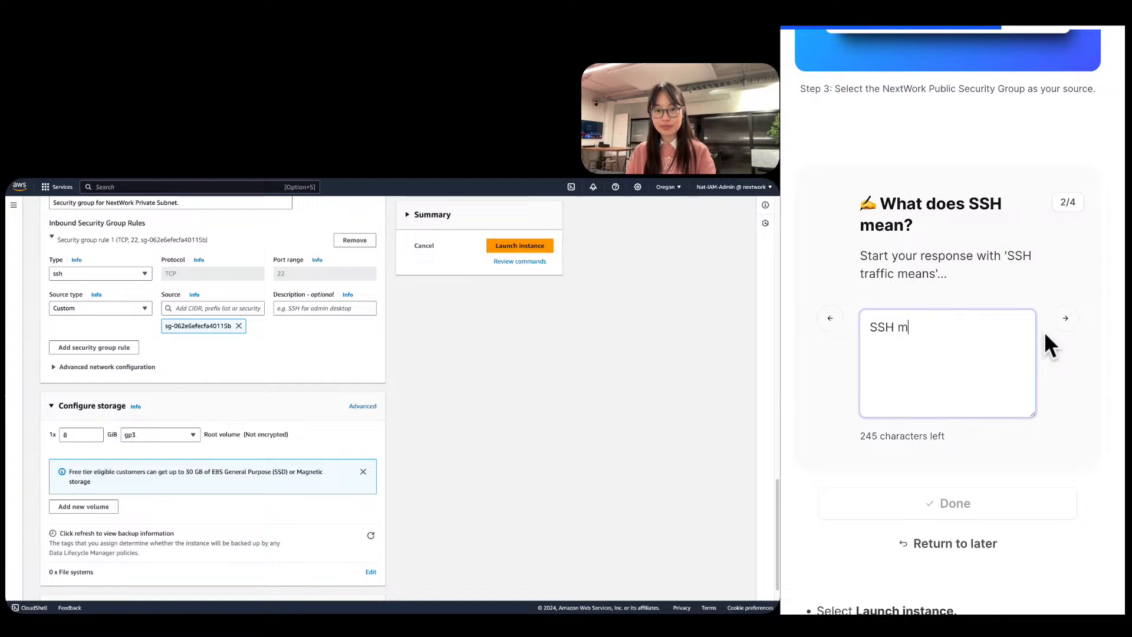
{"action": "key", "text": "BackSpace"}
{"action": "key", "text": "BackSpace"}
{"action": "key", "text": "BackSpace"}
{"action": "type", "text": "ns Secure Shell, "}
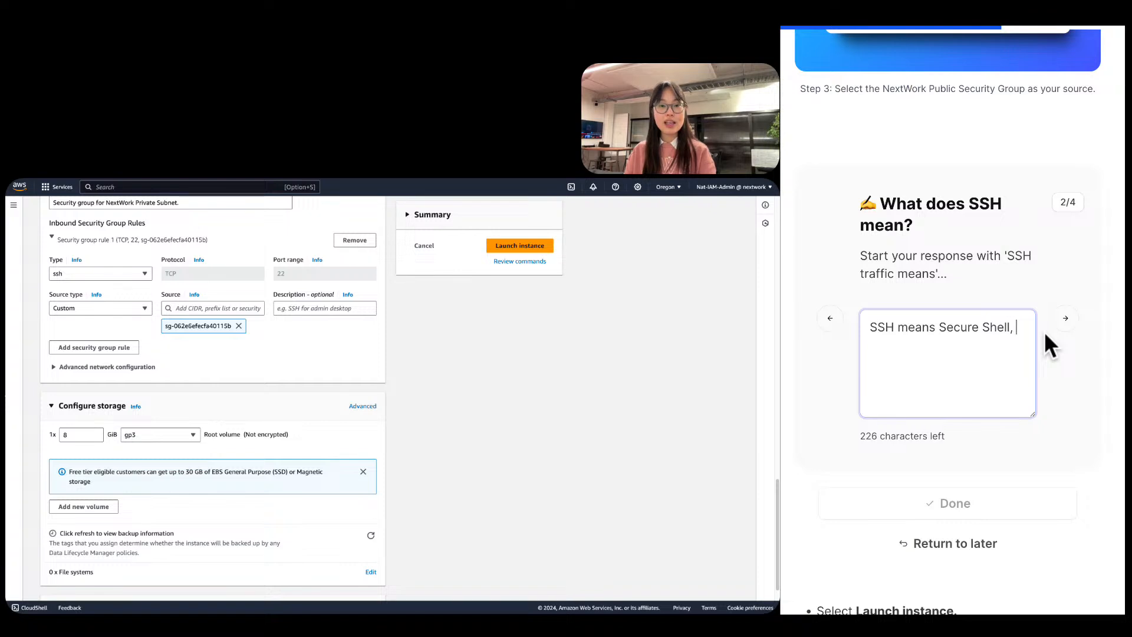
Continue the SSH answer with "and it is both a protocol and a traffic type.".
{"action": "type", "text": "and it is both "}
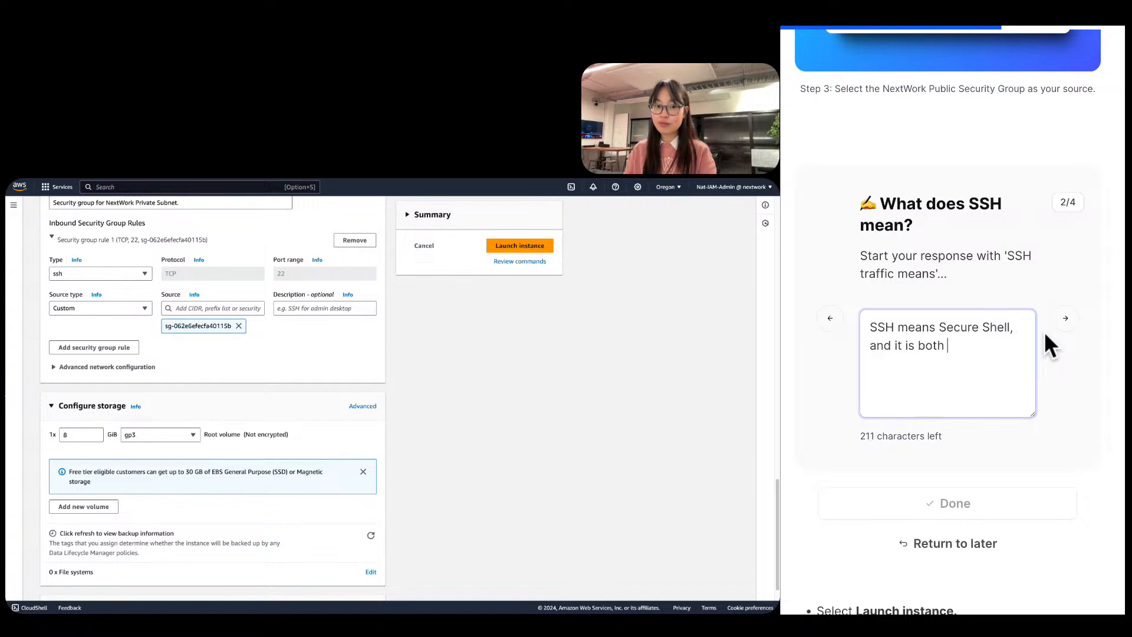
{"action": "type", "text": "a protocol and"}
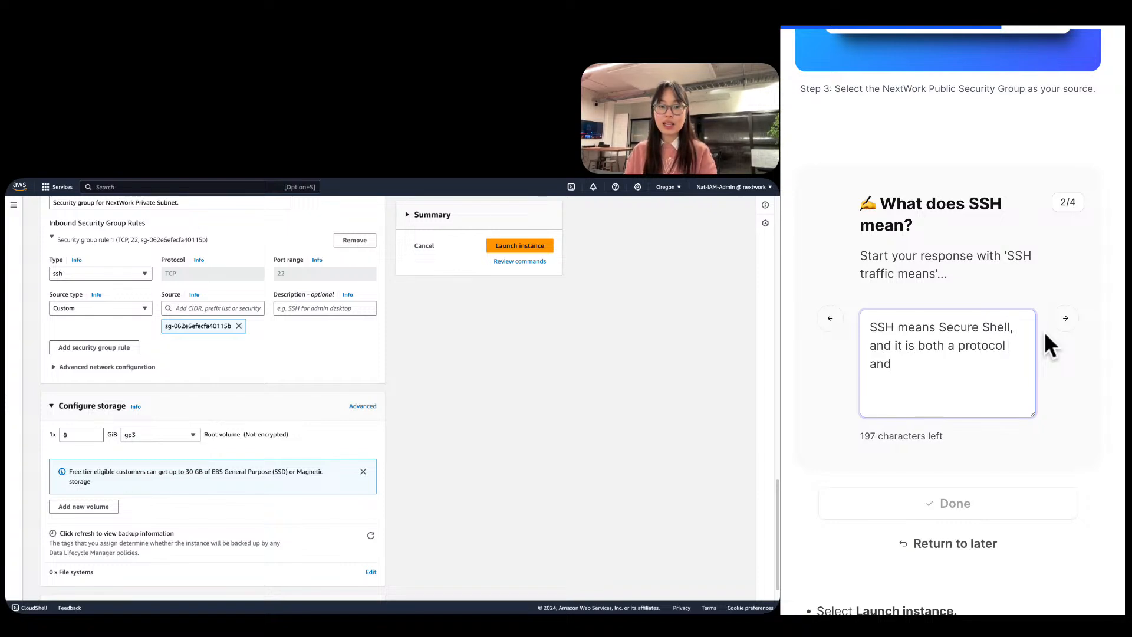
{"action": "type", "text": " a traffic "}
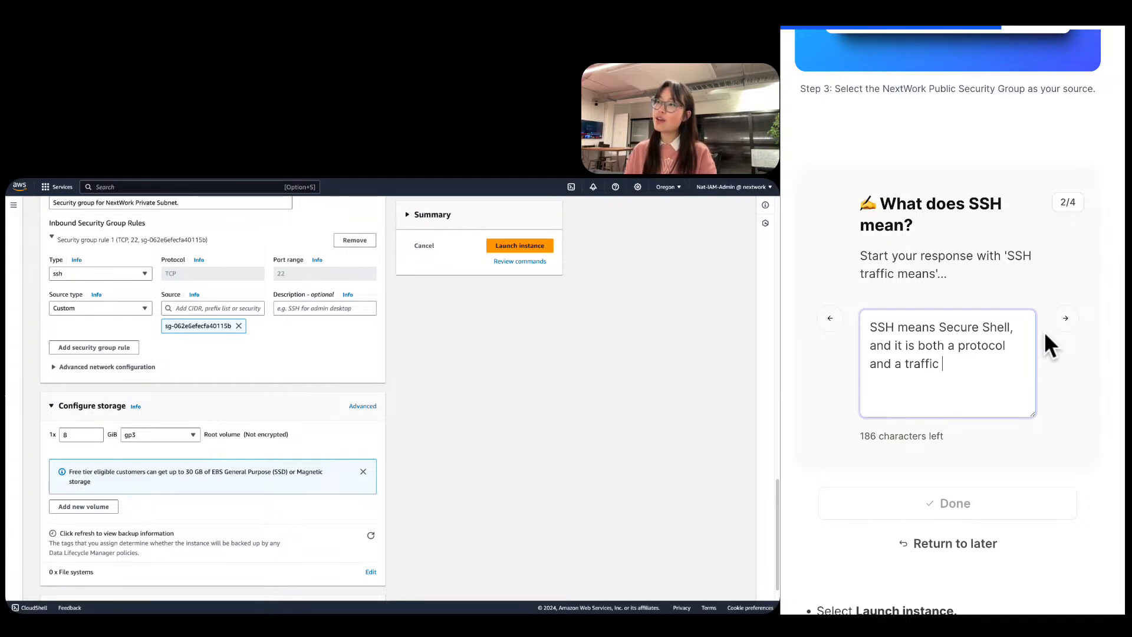
{"action": "type", "text": "tyoe."}
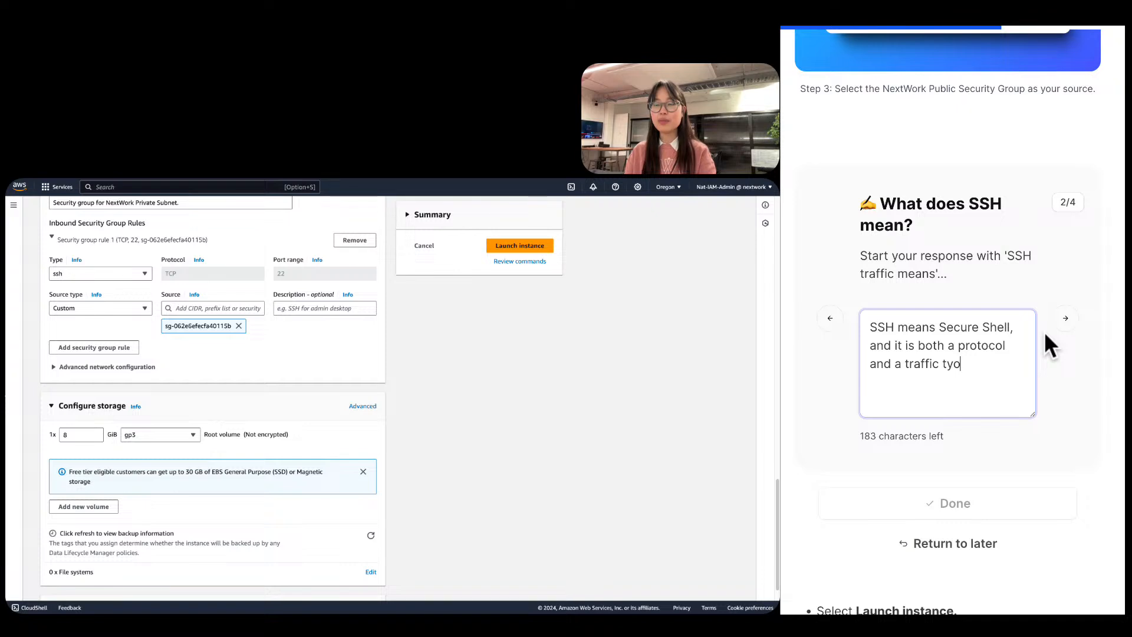
{"action": "key", "text": "BackSpace"}
{"action": "key", "text": "BackSpace"}
{"action": "key", "text": "BackSpace"}
{"action": "type", "text": "p"}
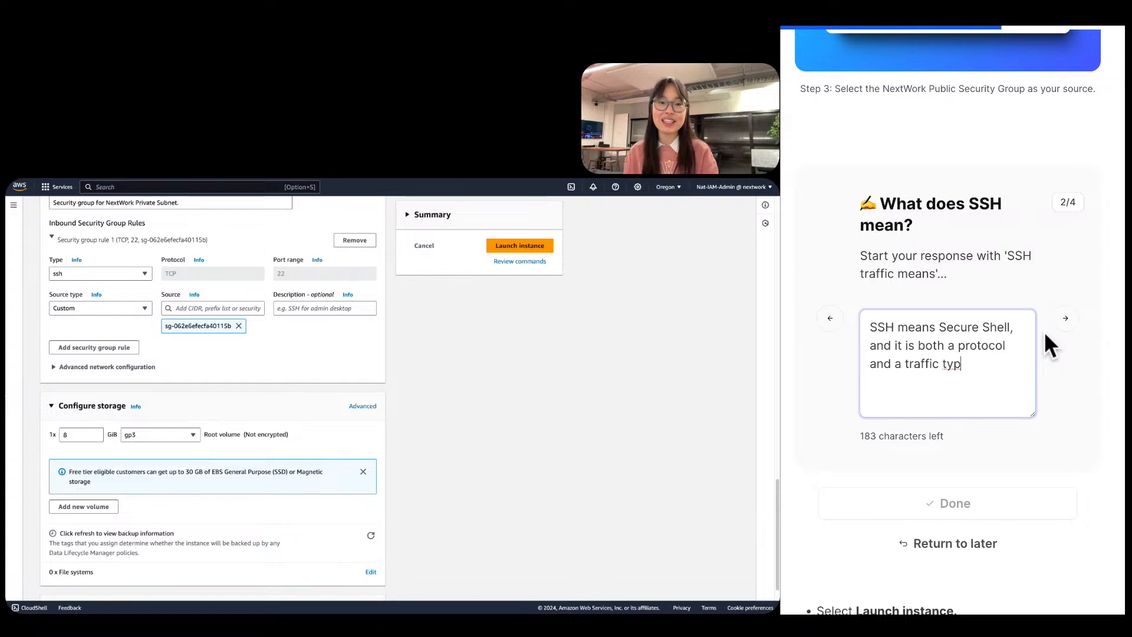
{"action": "type", "text": "e."}
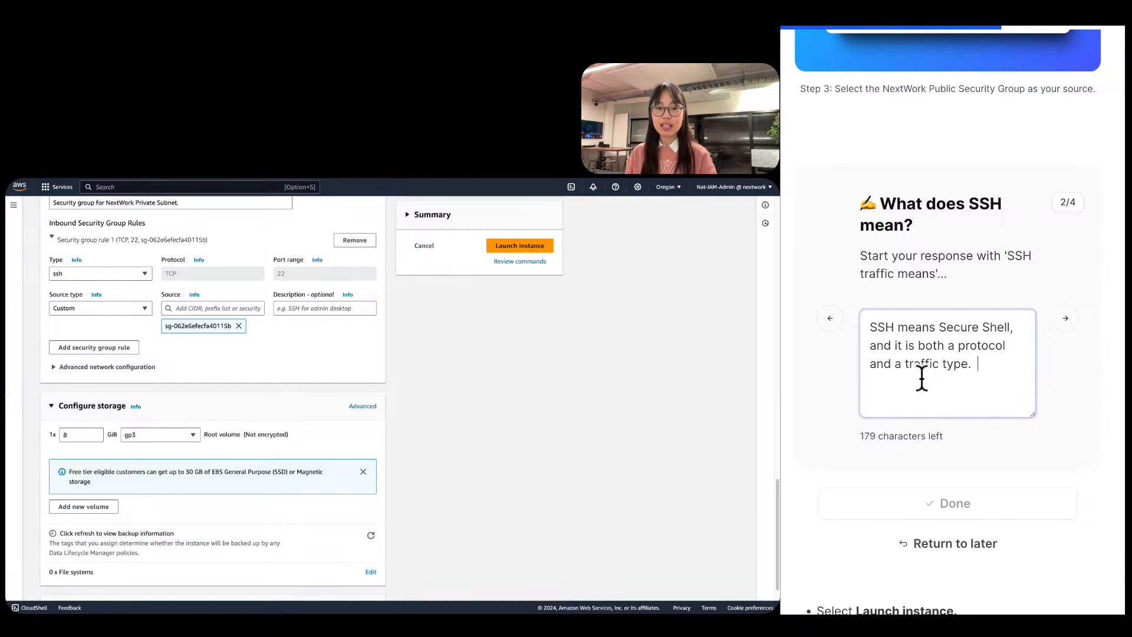
Continue the SSH answer with "It is the protocol that matches key pairs, and once a connection is set up, it is a".
{"action": "type", "text": "It is the protocol that mat"}
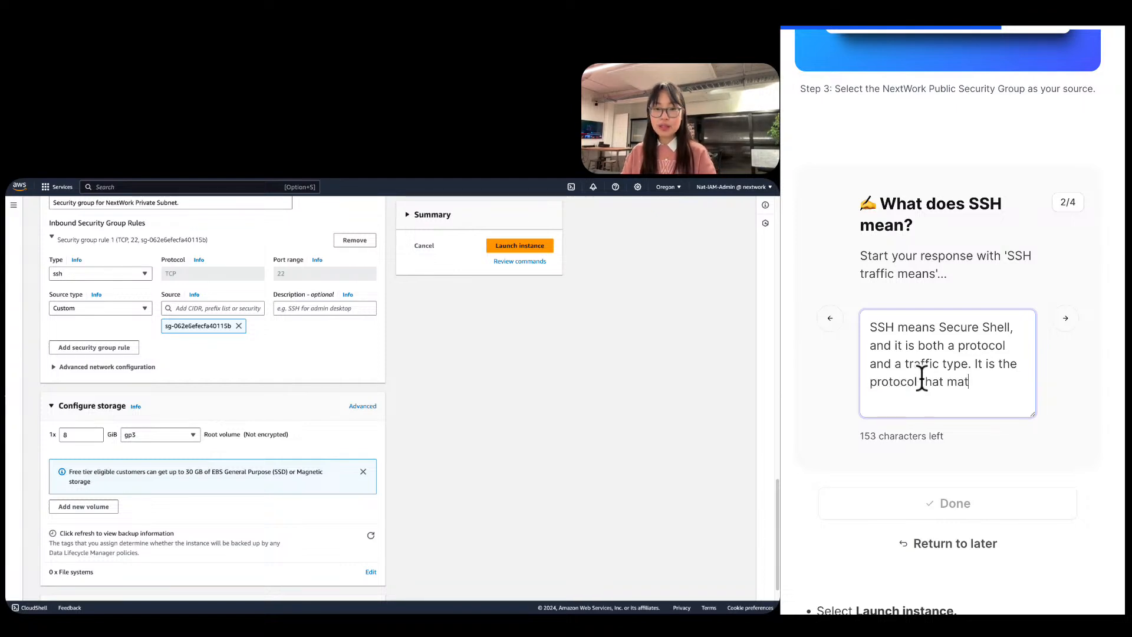
{"action": "type", "text": "ches key "}
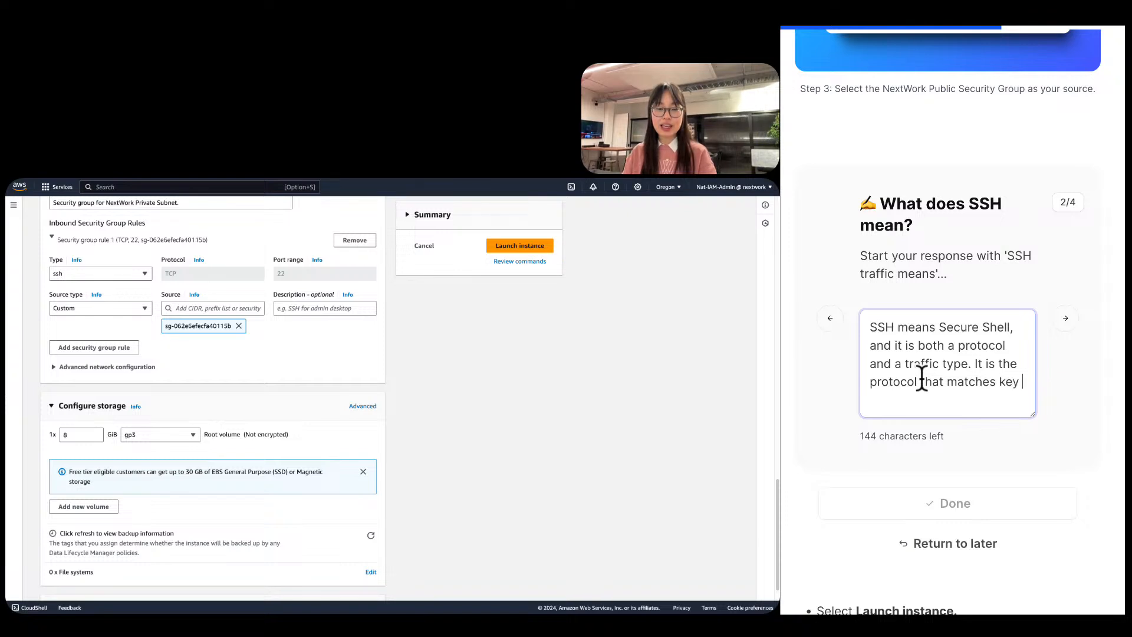
{"action": "type", "text": "pairs "}
{"action": "type", "text": ", and once a "}
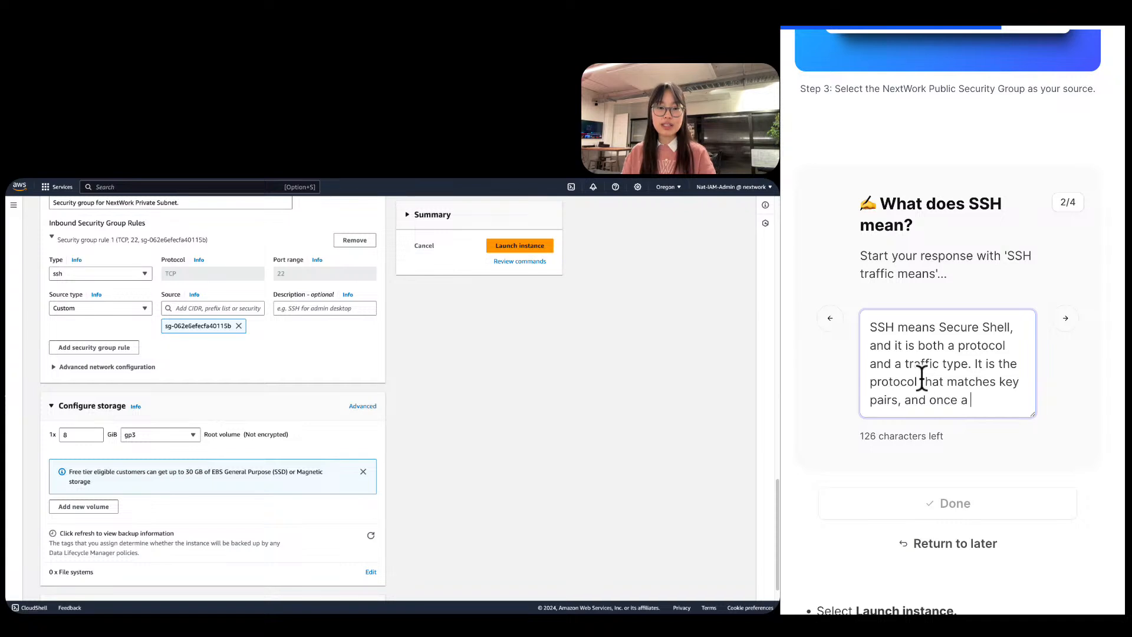
{"action": "type", "text": "connection is set"}
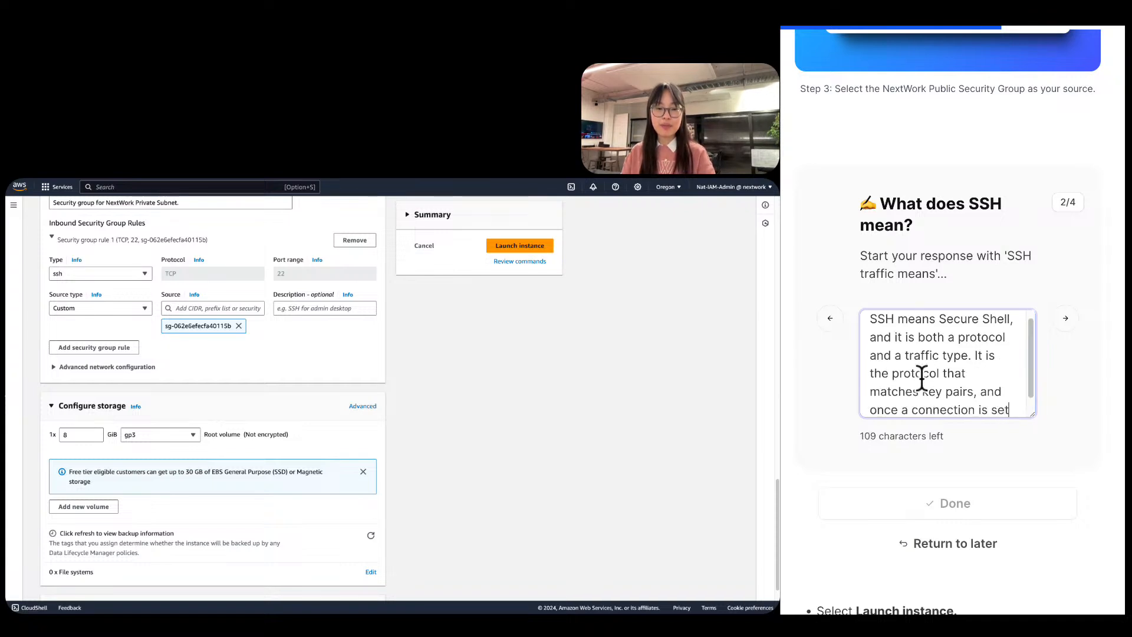
{"action": "type", "text": " up, it is a "}
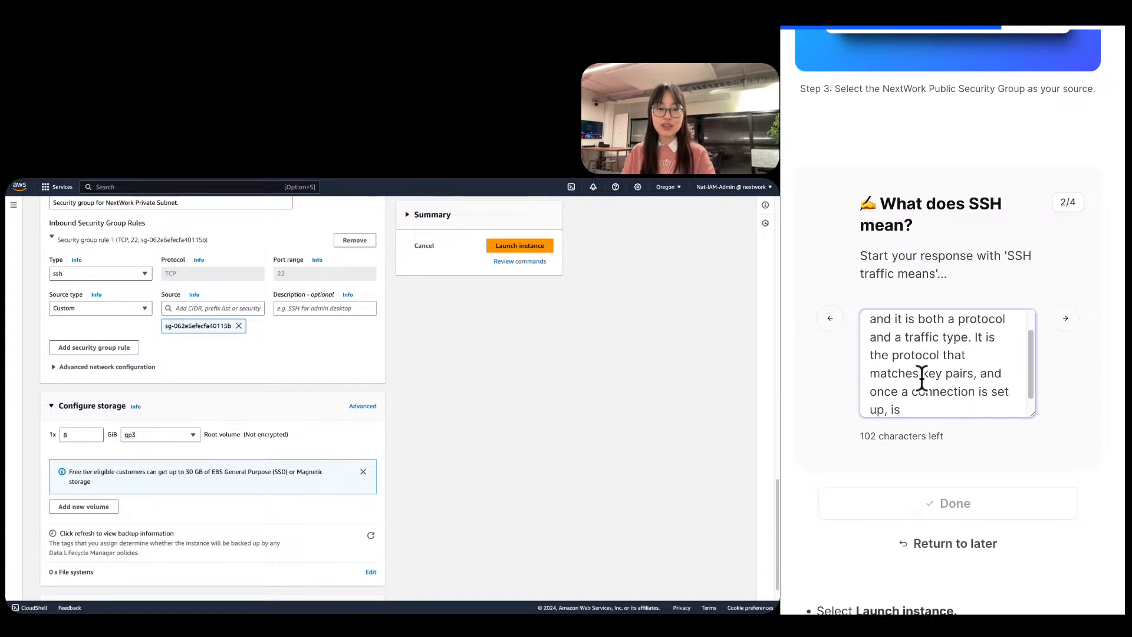
Finish the SSH answer's last sentence with "traffic type that encrypts communication/data being transferred.".
{"action": "type", "text": "traffic ty"}
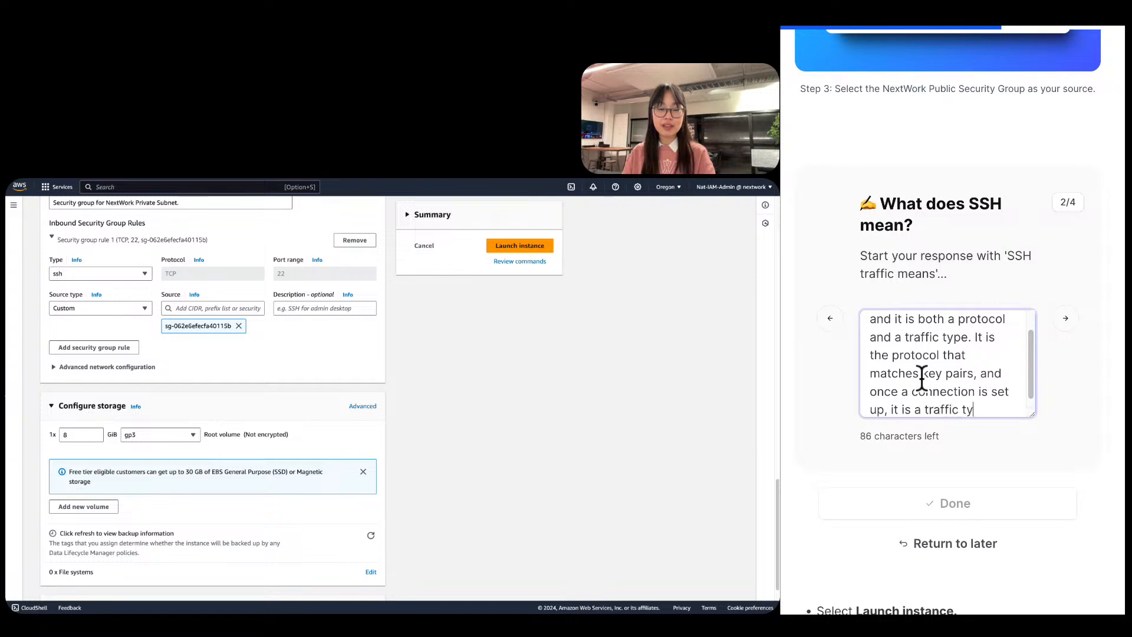
{"action": "type", "text": "pe that encryps"}
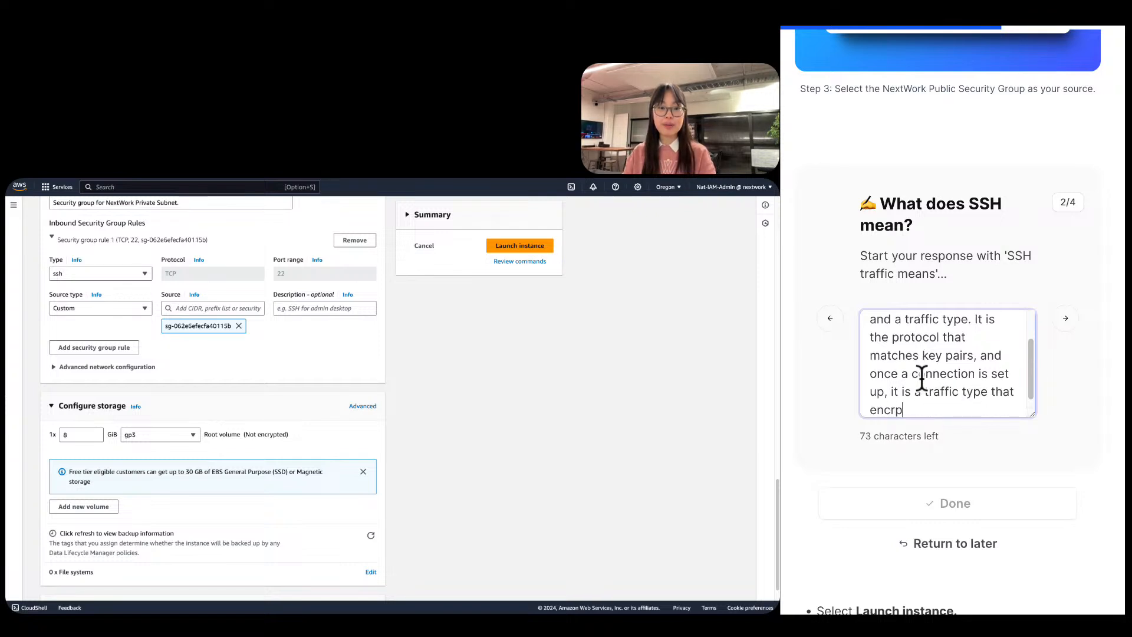
{"action": "type", "text": "t"}
{"action": "key", "text": "BackSpace"}
{"action": "key", "text": "BackSpace"}
{"action": "key", "text": "BackSpace"}
{"action": "type", "text": "pts"}
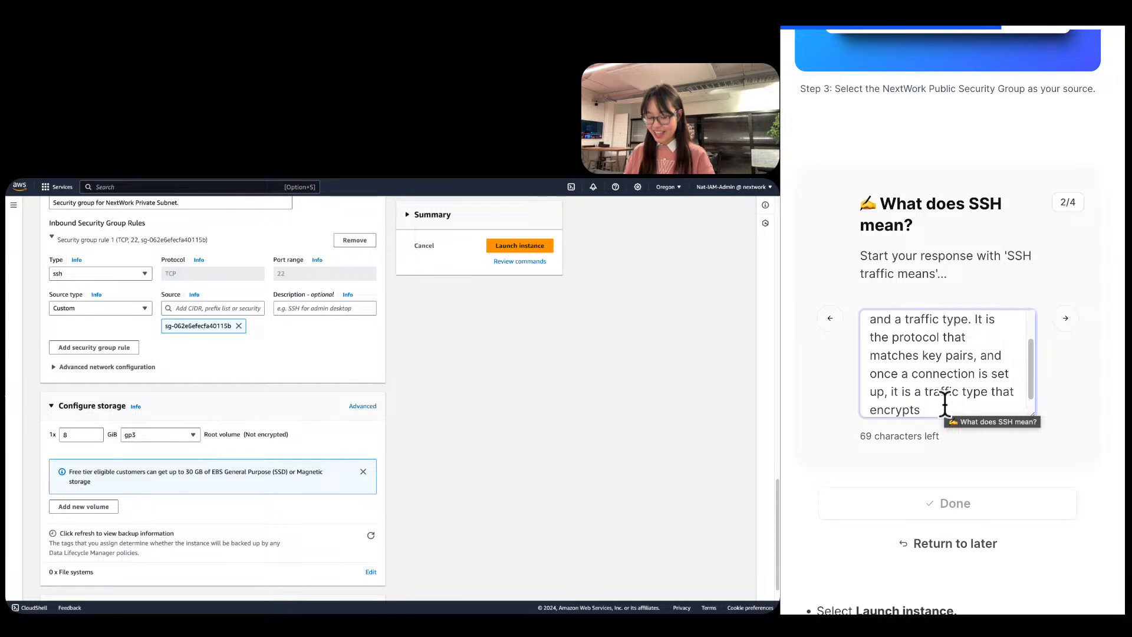
{"action": "type", "text": "communication/data"}
{"action": "type", "text": " being transferred b"}
{"action": "key", "text": "BackSpace"}
{"action": "key", "text": "BackSpace"}
{"action": "type", "text": "."}
{"action": "scroll", "coordinate": [946, 404], "scroll_direction": "up", "scroll_amount": 5}
{"action": "scroll", "coordinate": [921, 354], "scroll_direction": "down", "scroll_amount": 5}
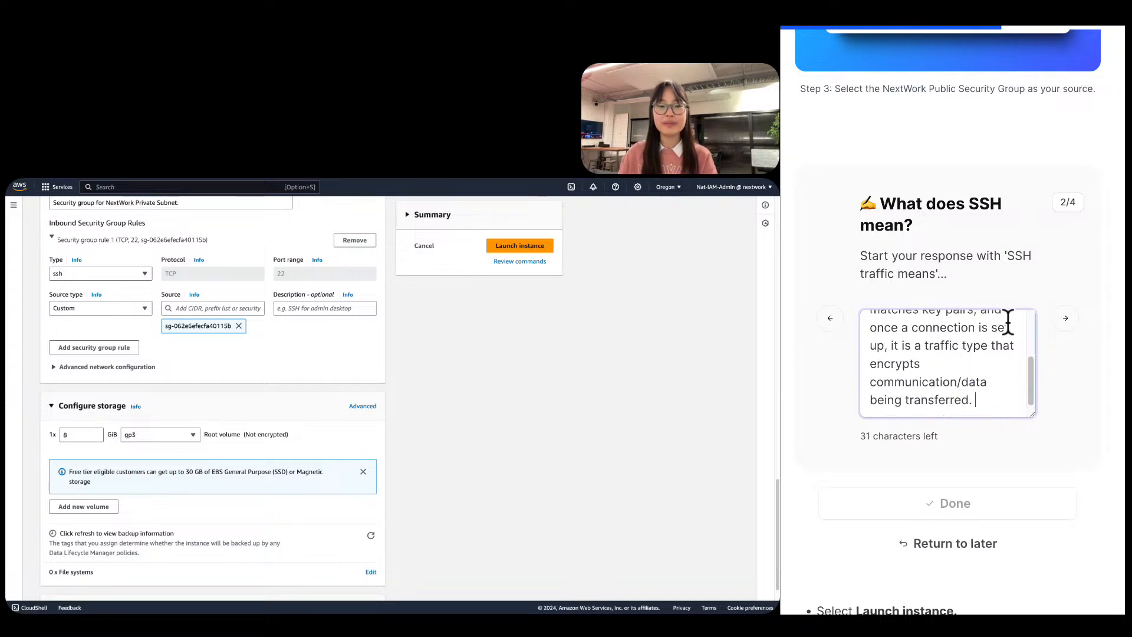
Insert "and enables direct VM access" after "matches key pairs" in the SSH answer.
{"action": "left_click", "coordinate": [1072, 322]}
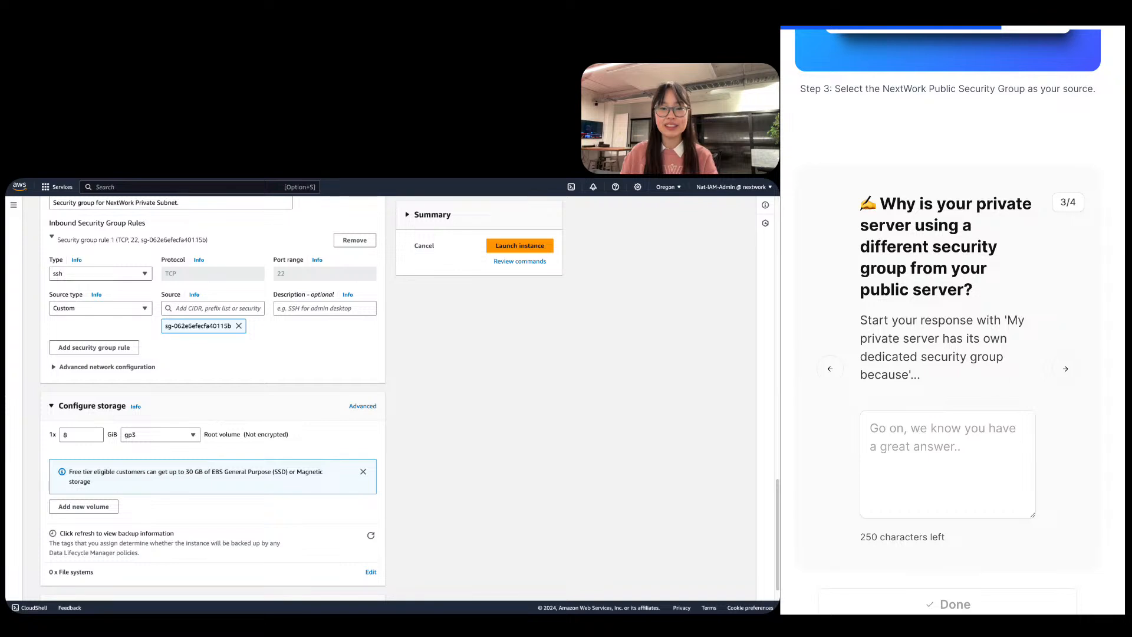
{"action": "left_click", "coordinate": [830, 370]}
{"action": "scroll", "coordinate": [944, 369], "scroll_direction": "up", "scroll_amount": 5}
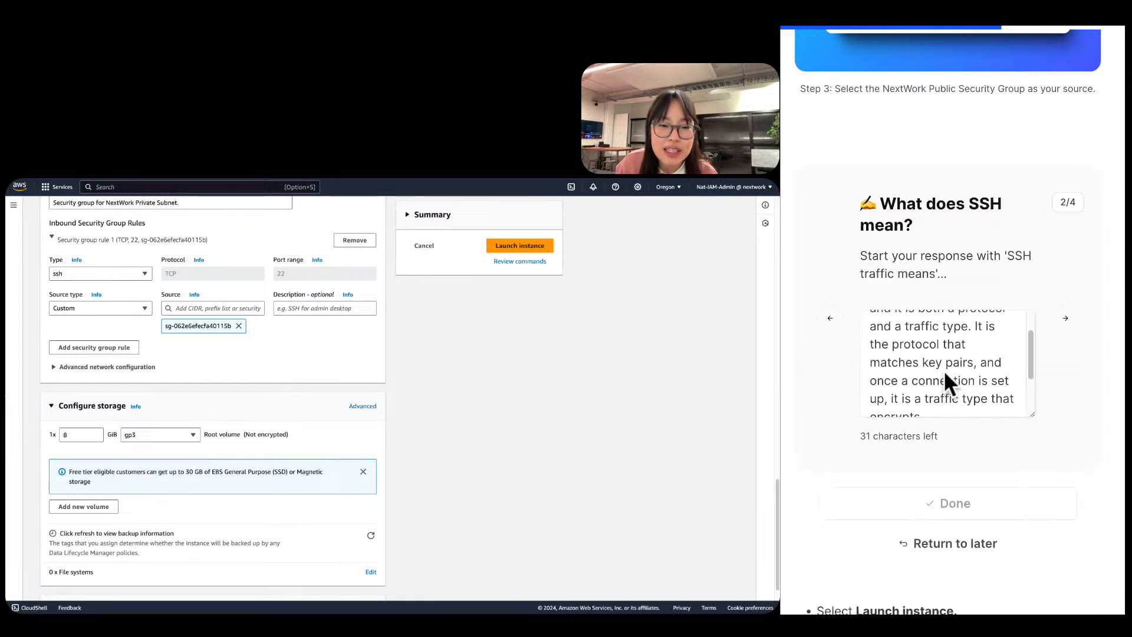
{"action": "scroll", "coordinate": [945, 373], "scroll_direction": "up", "scroll_amount": 1}
{"action": "scroll", "coordinate": [943, 372], "scroll_direction": "down", "scroll_amount": 1}
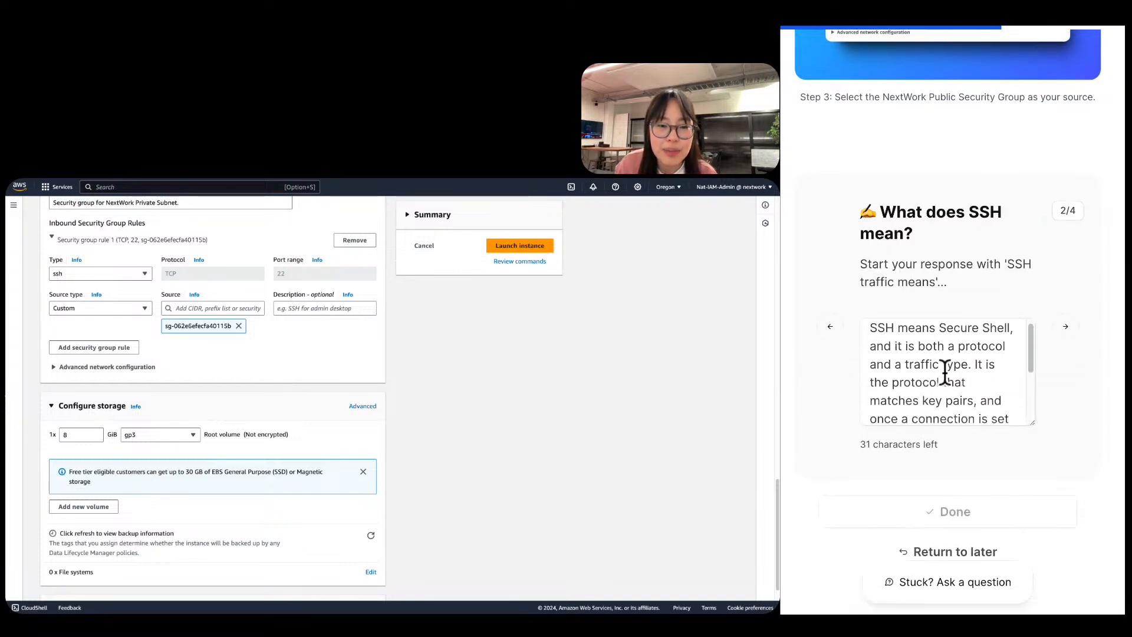
{"action": "left_click", "coordinate": [976, 400]}
{"action": "type", "text": "and ena"}
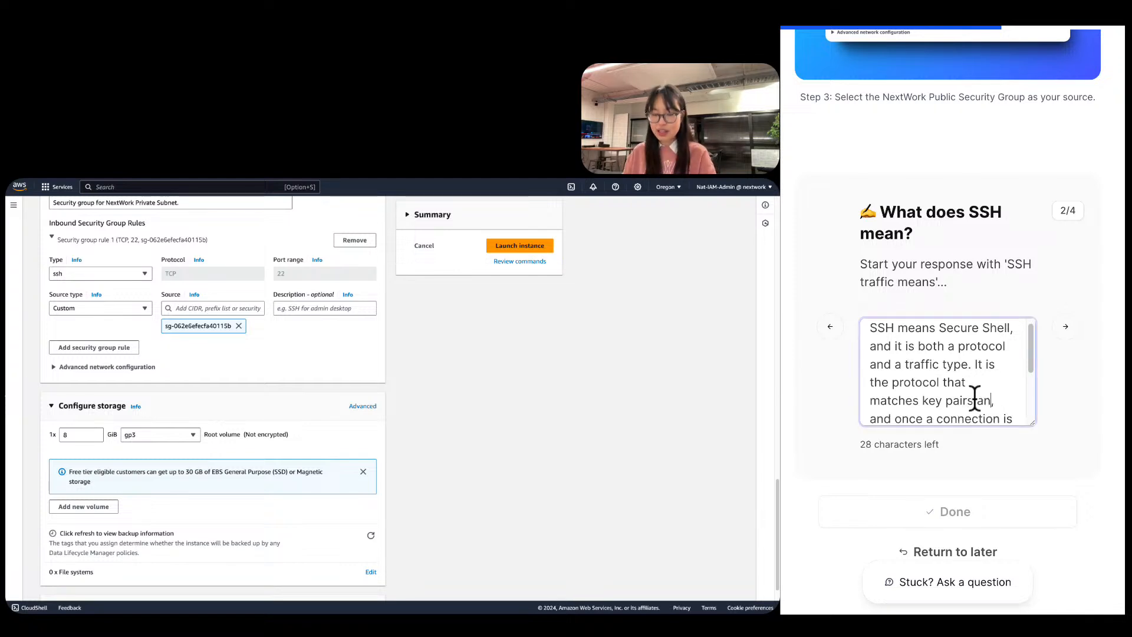
{"action": "type", "text": "bles direct "}
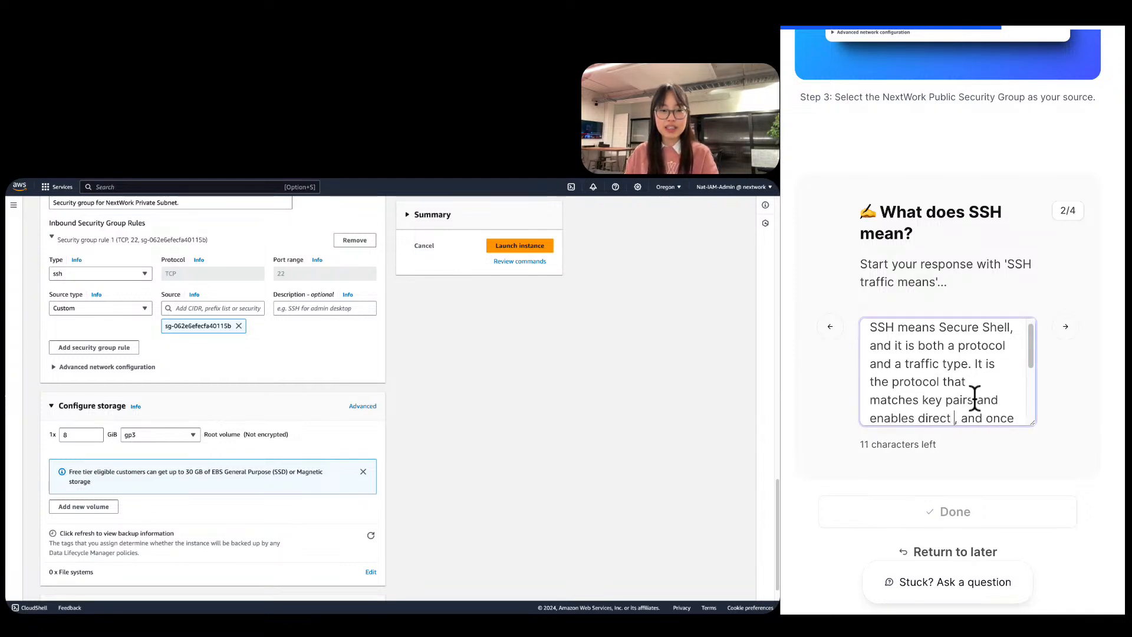
{"action": "type", "text": "VM"}
{"action": "key", "text": "BackSpace"}
{"action": "key", "text": "BackSpace"}
{"action": "type", "text": "VM"}
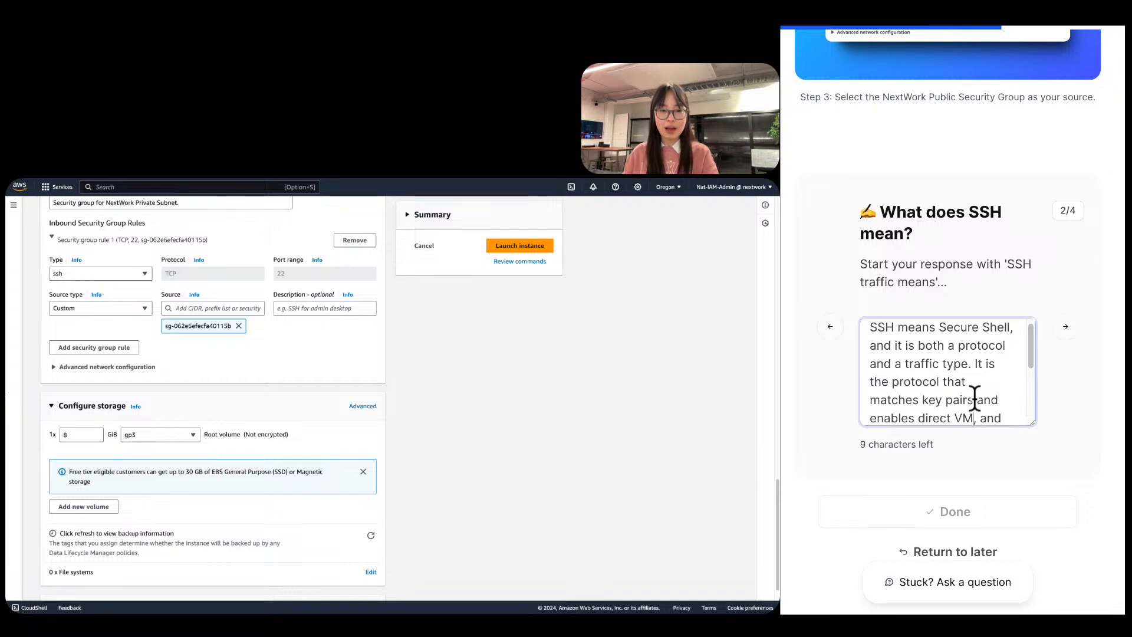
{"action": "type", "text": " aa"}
{"action": "key", "text": "BackSpace"}
{"action": "type", "text": "ccess"}
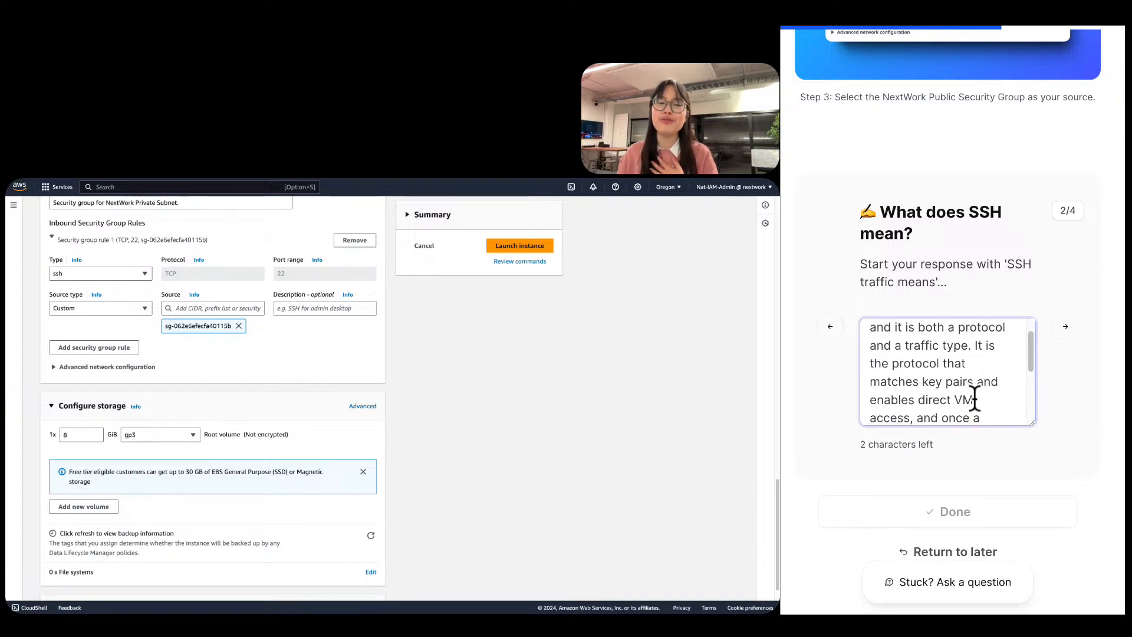
Read through the complete SSH answer, from the protocol explanation to the part about encrypted data transfer.
{"action": "scroll", "coordinate": [974, 399], "scroll_direction": "down", "scroll_amount": 1}
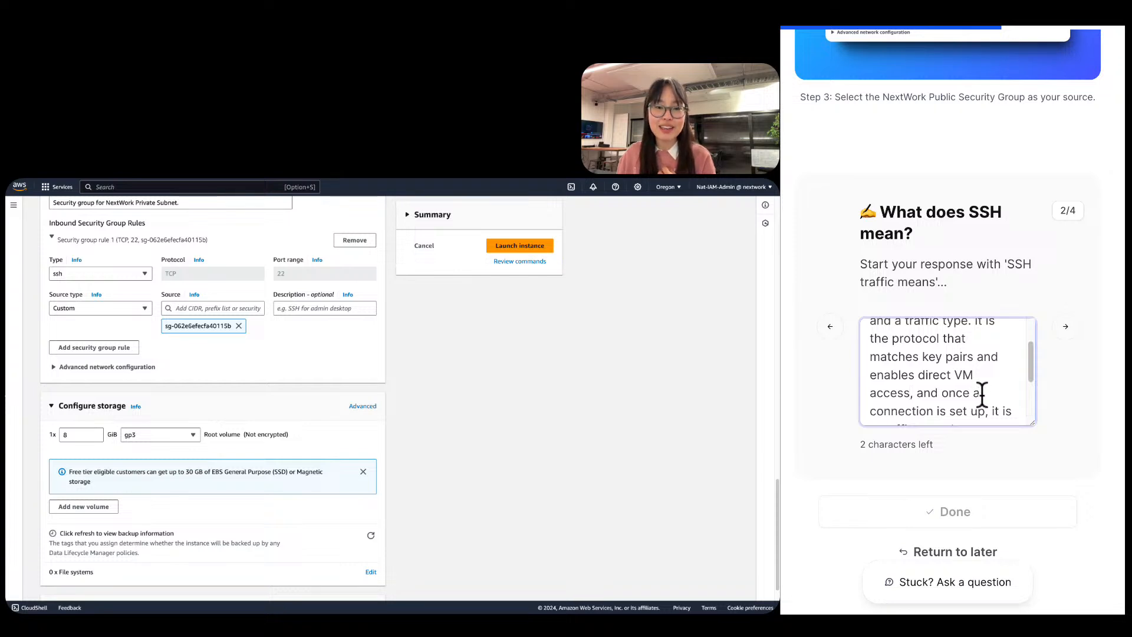
{"action": "scroll", "coordinate": [979, 389], "scroll_direction": "up", "scroll_amount": 3}
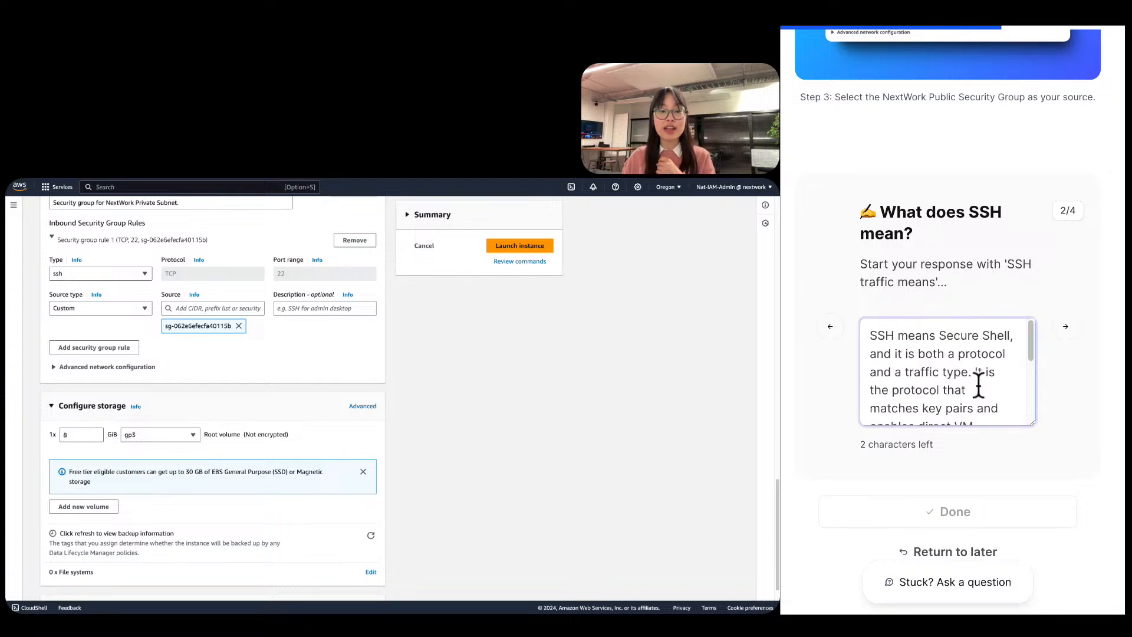
{"action": "scroll", "coordinate": [979, 387], "scroll_direction": "down", "scroll_amount": 2}
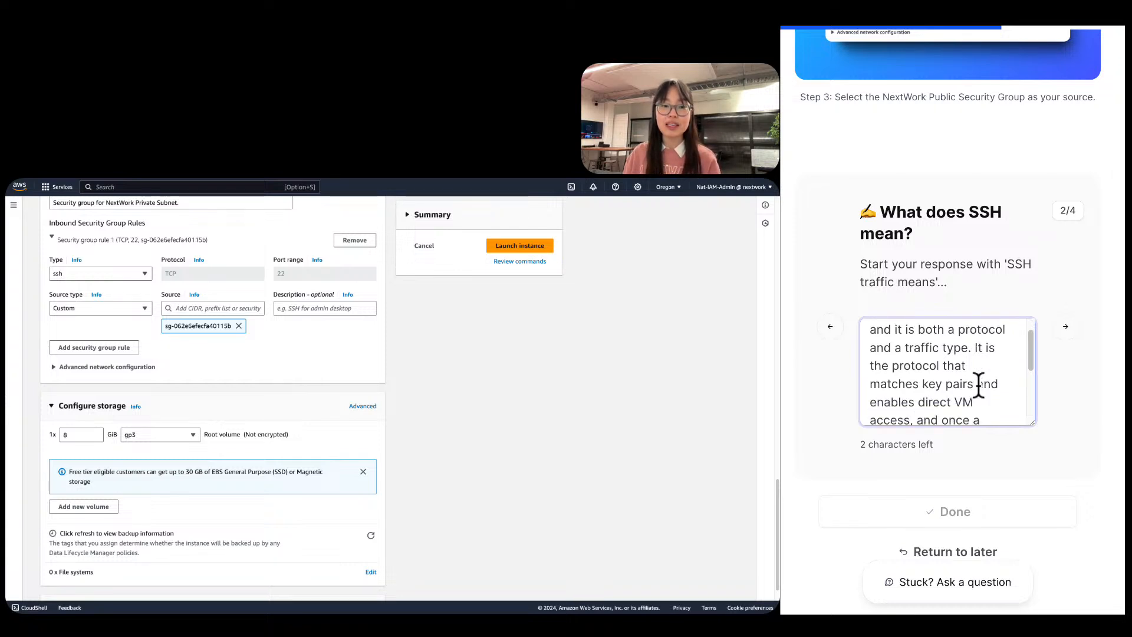
{"action": "scroll", "coordinate": [978, 386], "scroll_direction": "down", "scroll_amount": 1}
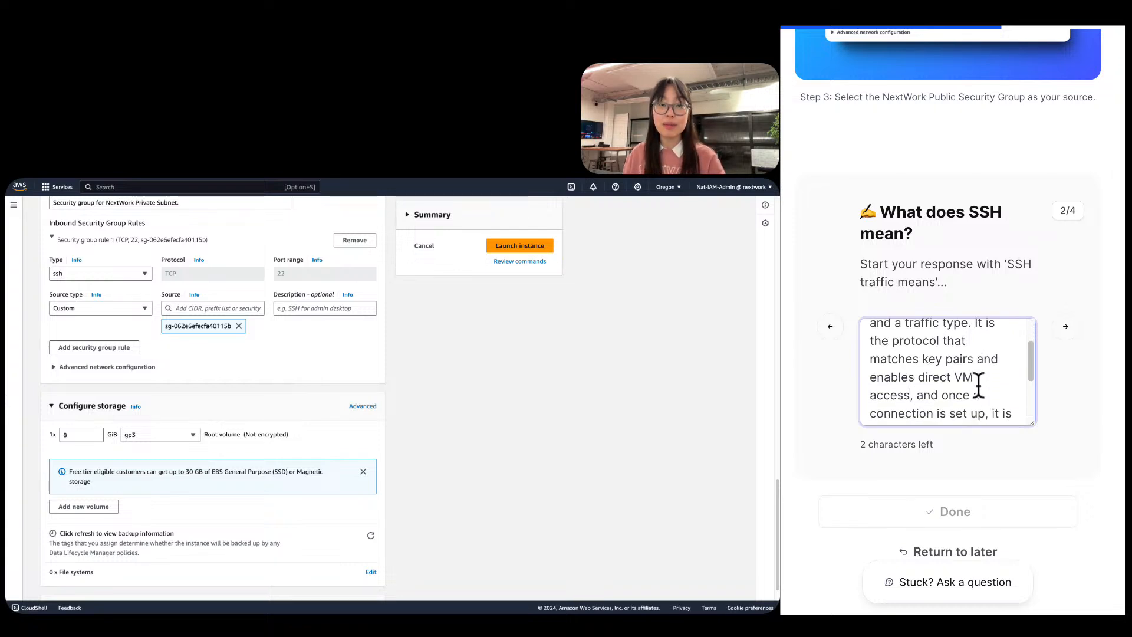
{"action": "scroll", "coordinate": [979, 385], "scroll_direction": "down", "scroll_amount": 1}
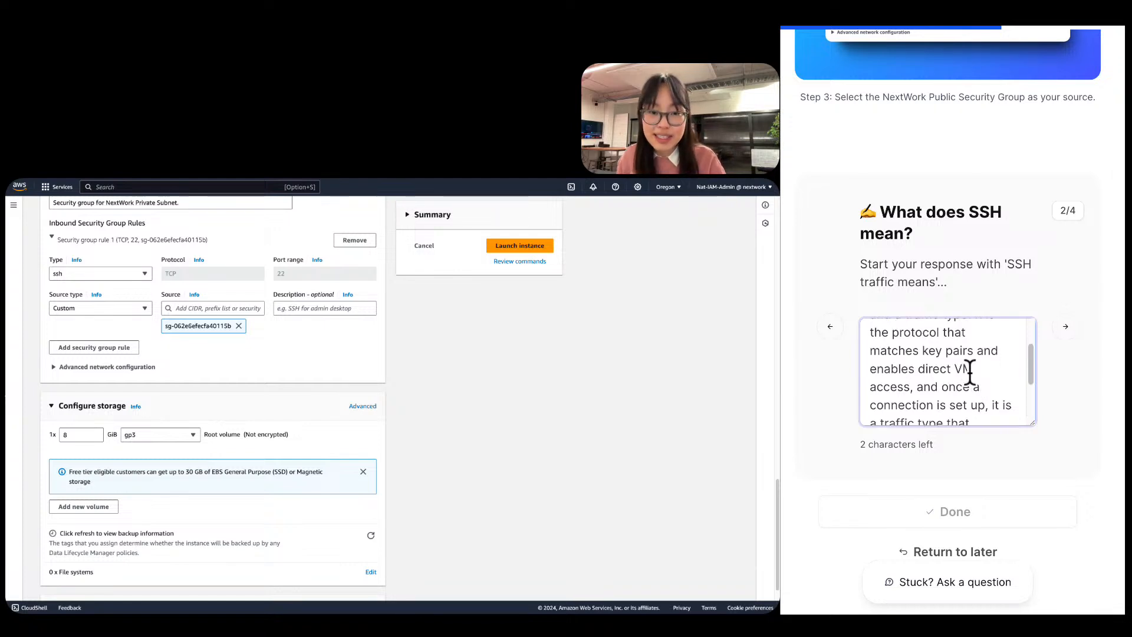
{"action": "left_click", "coordinate": [913, 370]}
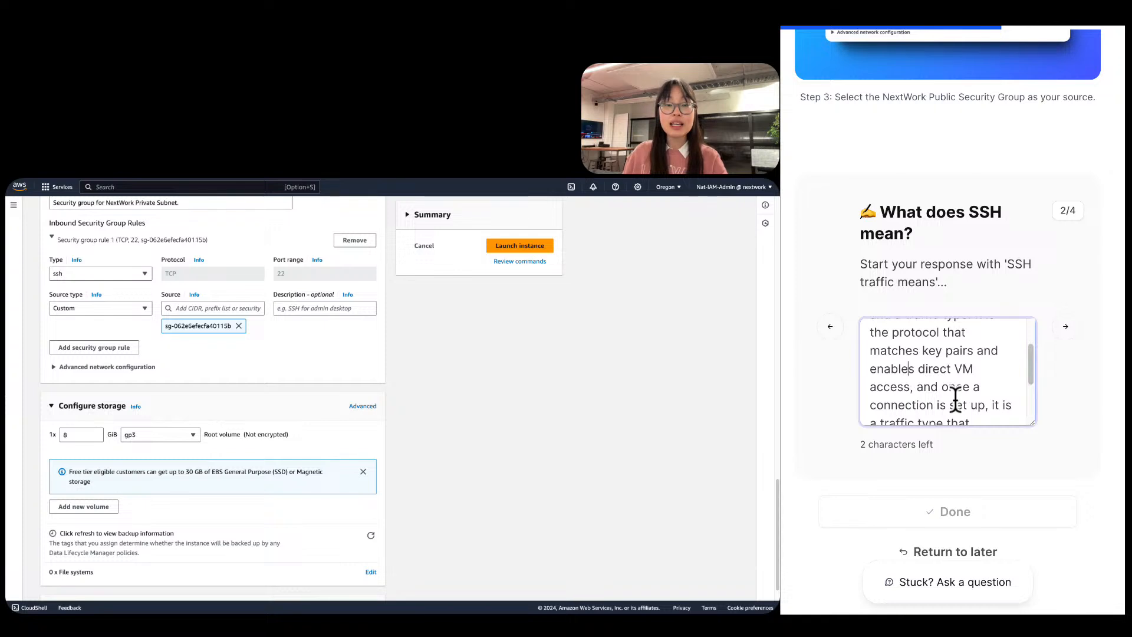
{"action": "scroll", "coordinate": [955, 401], "scroll_direction": "down", "scroll_amount": 4}
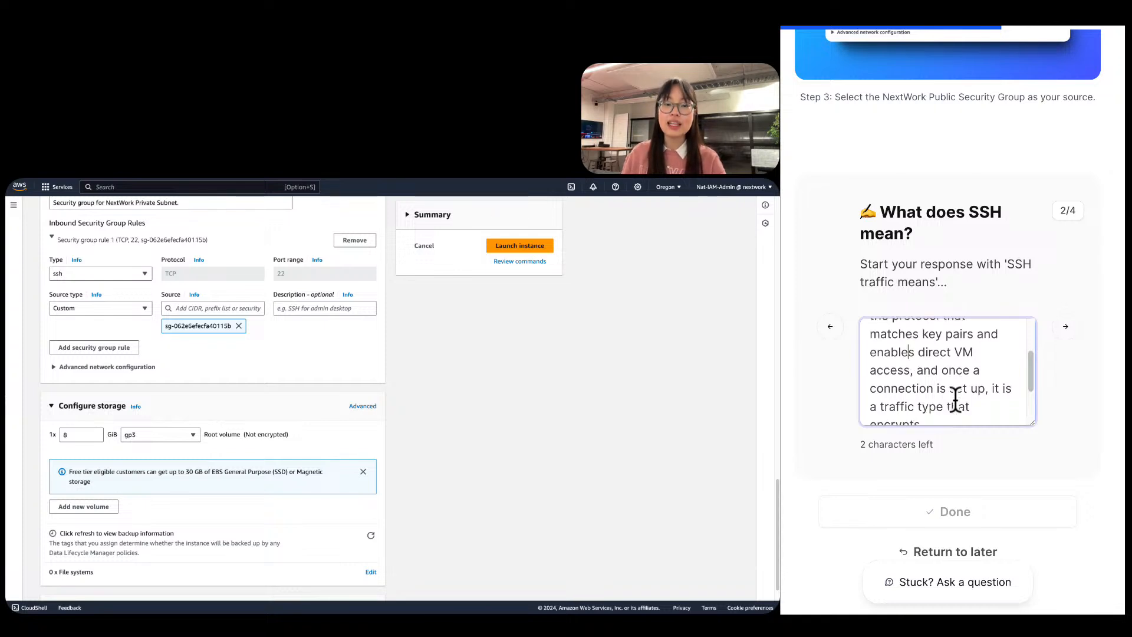
{"action": "scroll", "coordinate": [955, 401], "scroll_direction": "down", "scroll_amount": 1}
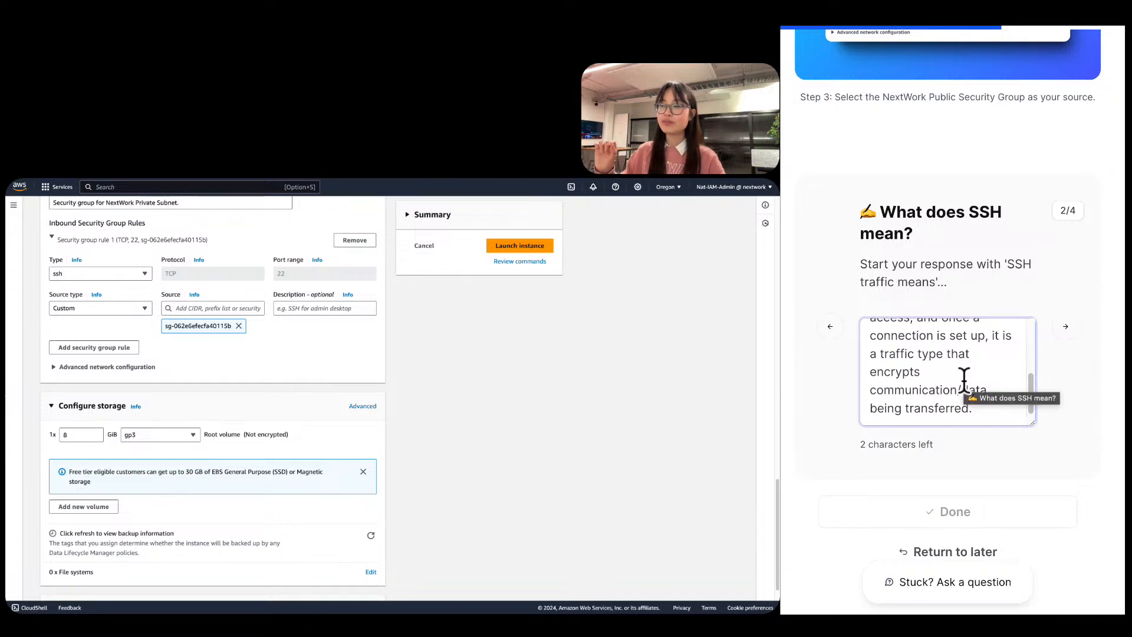
{"action": "left_click", "coordinate": [964, 380]}
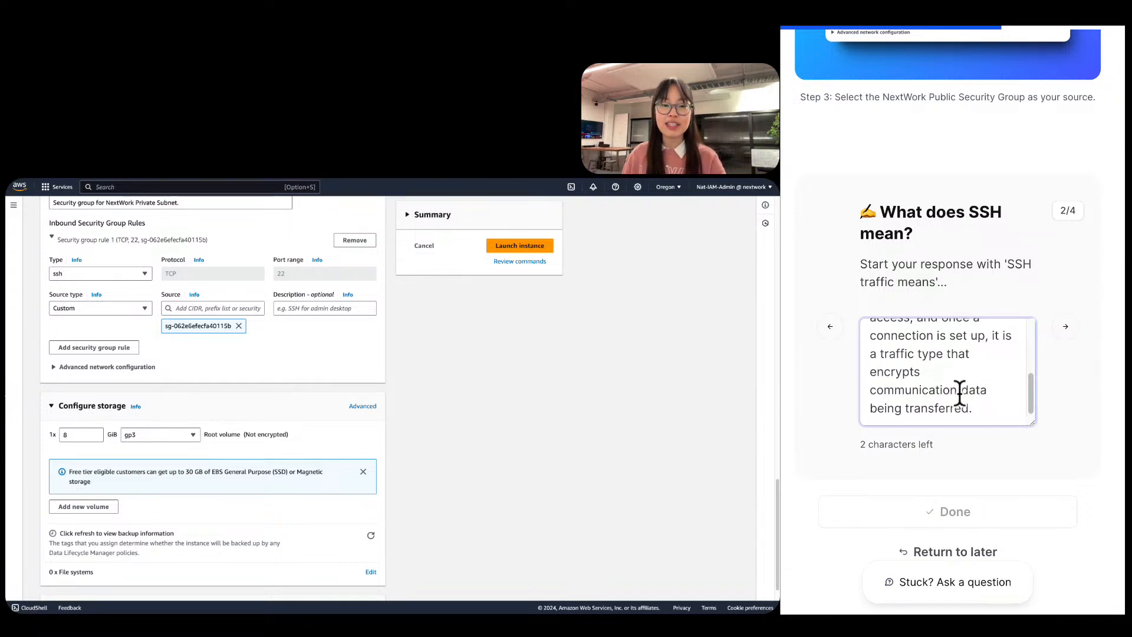
Start the answer on the private server's separate security group with the suggested opening "My private server has its own dedicated security group because".
{"action": "left_click", "coordinate": [1066, 326]}
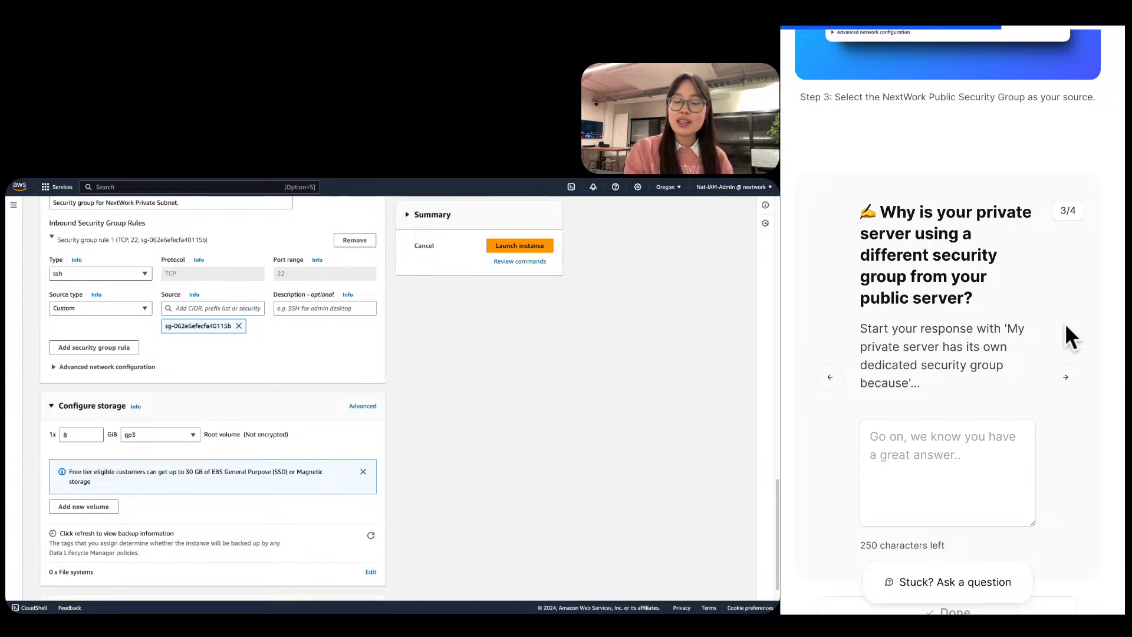
{"action": "key", "text": "Right"}
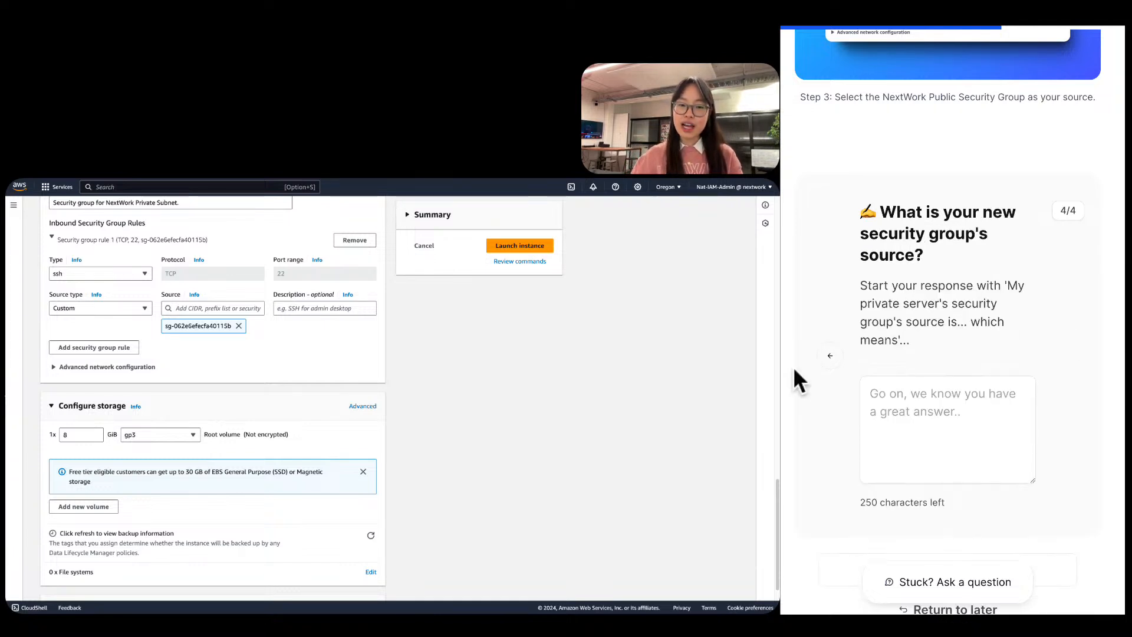
{"action": "left_click", "coordinate": [838, 356]}
{"action": "left_click_drag", "start_coordinate": [1008, 331], "coordinate": [911, 382]}
{"action": "key", "text": "super+c"}
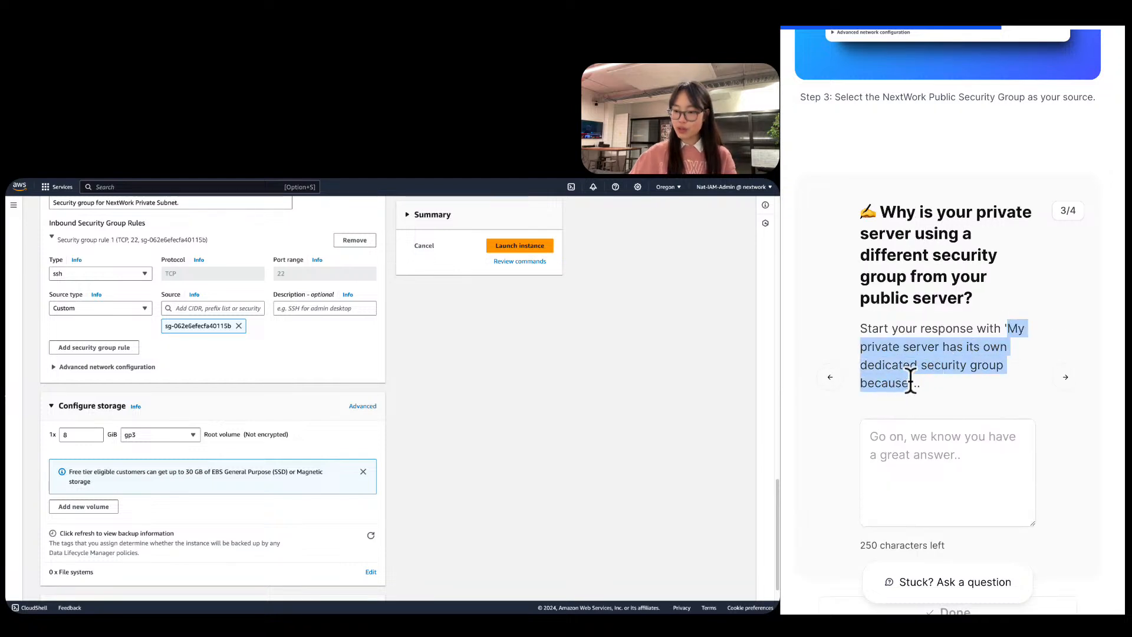
{"action": "left_click", "coordinate": [978, 472]}
{"action": "key", "text": "super+v"}
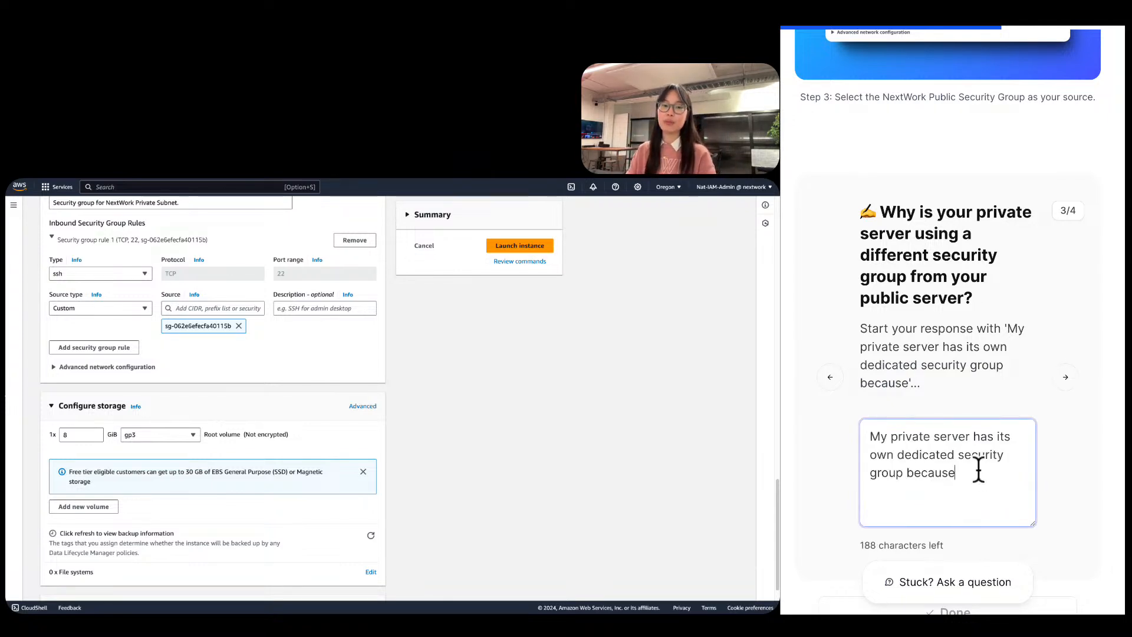
Continue the dedicated security group answer with "the NextWork public security group".
{"action": "type", "text": "the Next"}
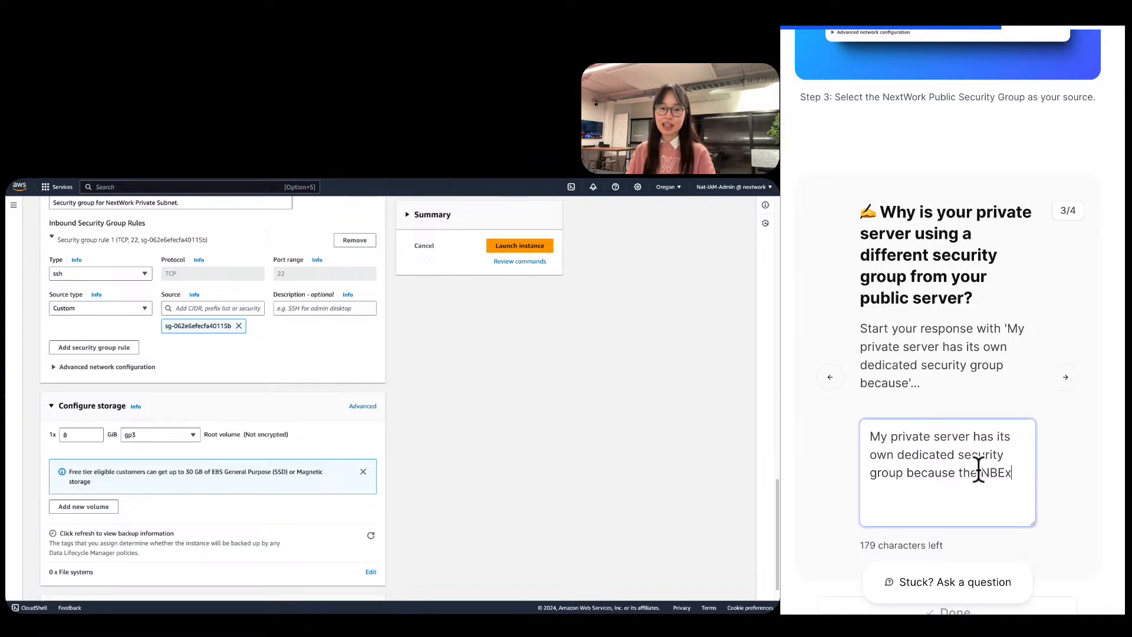
{"action": "type", "text": "Woirk"}
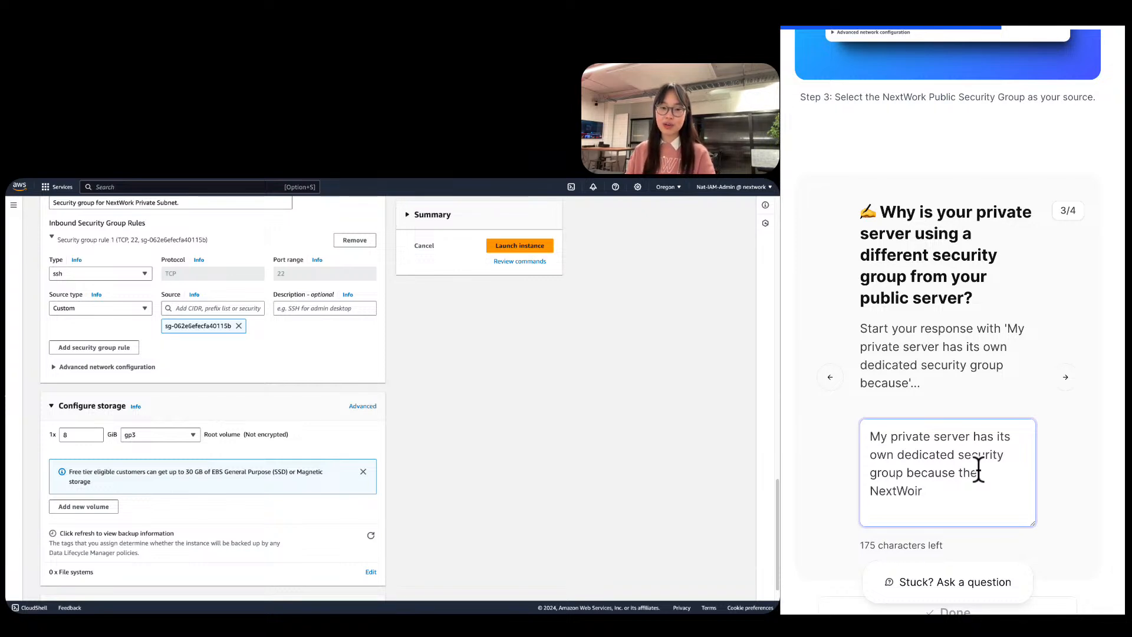
{"action": "key", "text": "BackSpace"}
{"action": "key", "text": "BackSpace"}
{"action": "key", "text": "BackSpace"}
{"action": "key", "text": "BackSpace"}
{"action": "type", "text": "rk public securtiy group"}
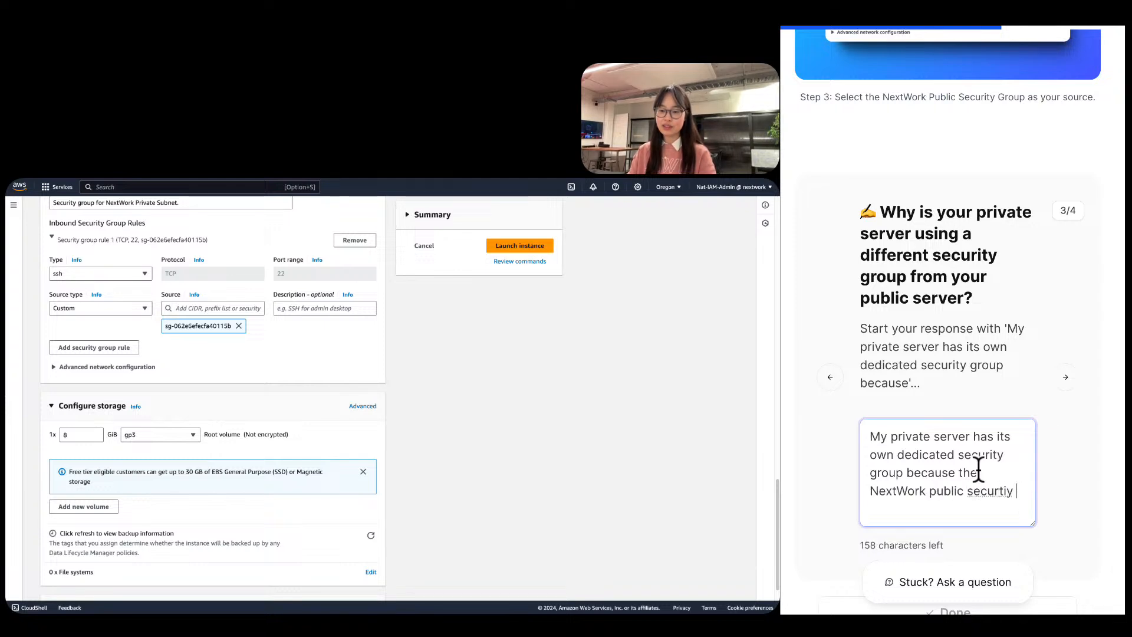
Correct the misspelled "security" and "group" after "NextWork public" in the dedicated security group answer.
{"action": "key", "text": "BackSpace"}
{"action": "key", "text": "BackSpace"}
{"action": "key", "text": "BackSpace"}
{"action": "key", "text": "BackSpace"}
{"action": "key", "text": "BackSpace"}
{"action": "key", "text": "BackSpace"}
{"action": "key", "text": "BackSpace"}
{"action": "key", "text": "BackSpace"}
{"action": "key", "text": "BackSpace"}
{"action": "key", "text": "BackSpace"}
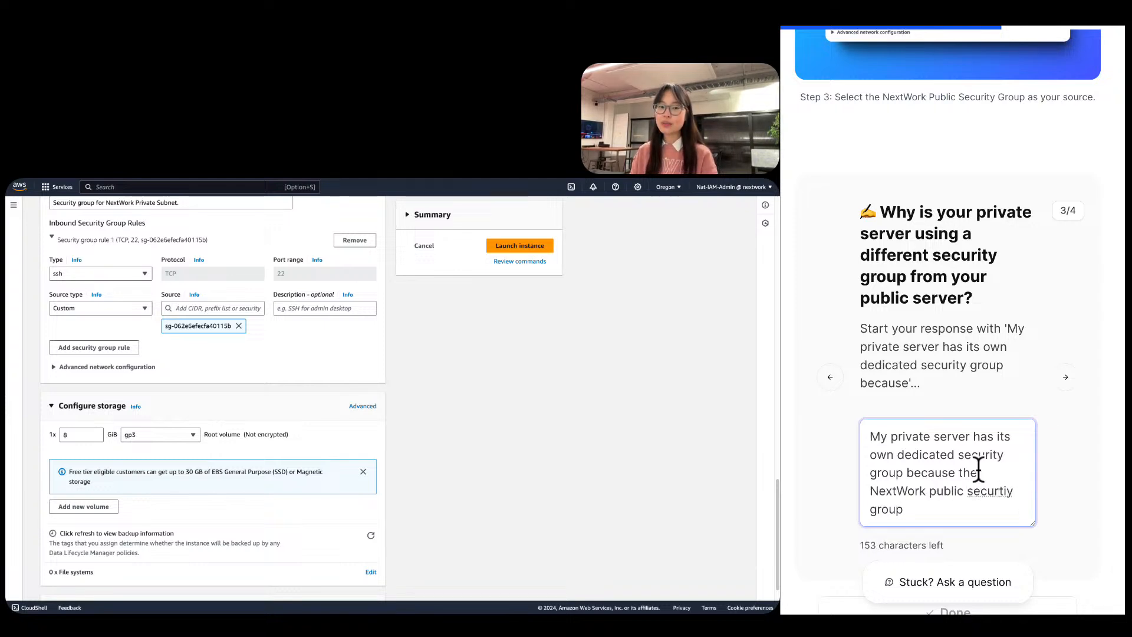
{"action": "type", "text": "ity gruop"}
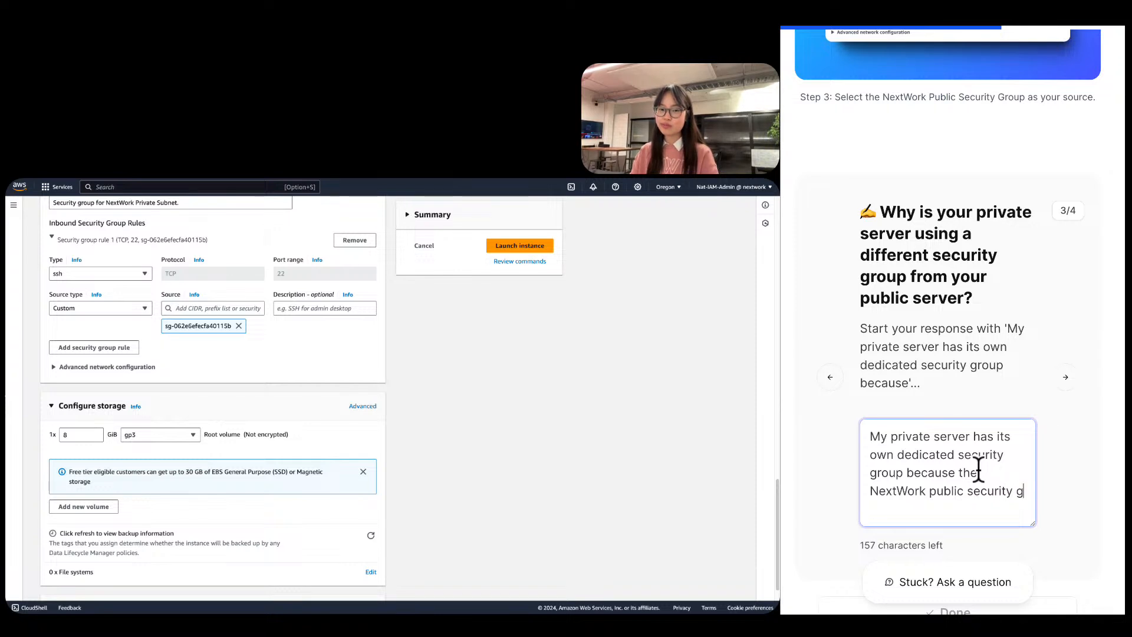
{"action": "key", "text": "BackSpace"}
{"action": "key", "text": "BackSpace"}
{"action": "key", "text": "BackSpace"}
{"action": "key", "text": "BackSpace"}
Continue the dedicated security group answer with "allows in ALL HTTP traffic - which would leave our private".
{"action": "type", "text": "oup allows in AKK"}
{"action": "key", "text": "BackSpace"}
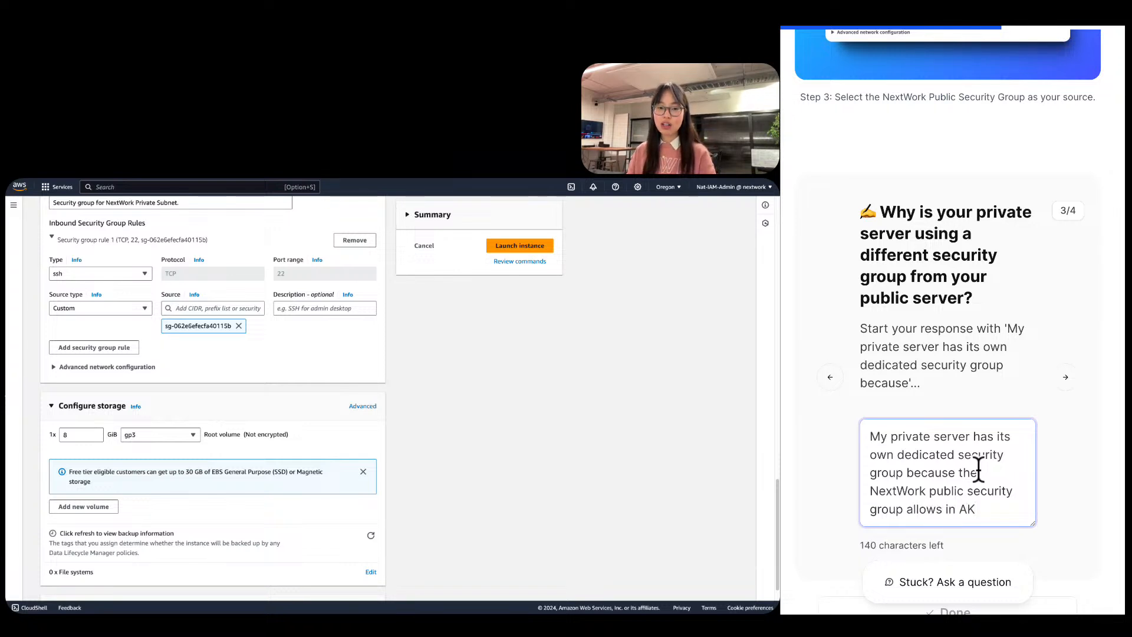
{"action": "key", "text": "BackSpace"}
{"action": "type", "text": "LL HTTP traffic - which would leave out"}
{"action": "key", "text": "BackSpace"}
{"action": "key", "text": "BackSpace"}
{"action": "key", "text": "BackSpace"}
{"action": "type", "text": "our pr"}
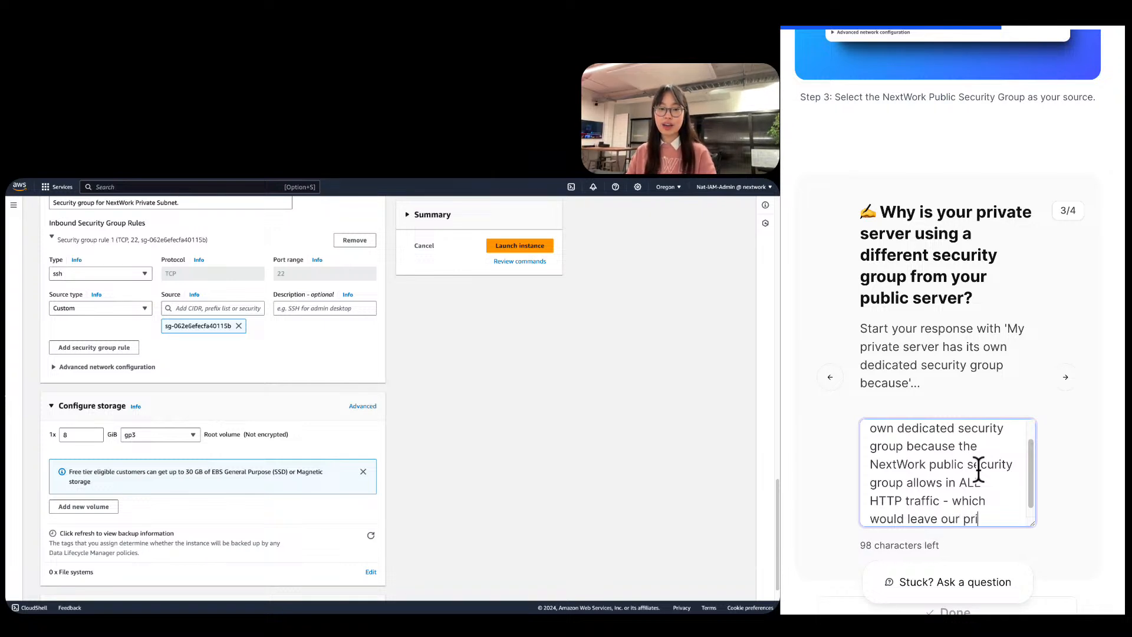
{"action": "key", "text": "BackSpace"}
{"action": "key", "text": "BackSpace"}
{"action": "type", "text": "private "}
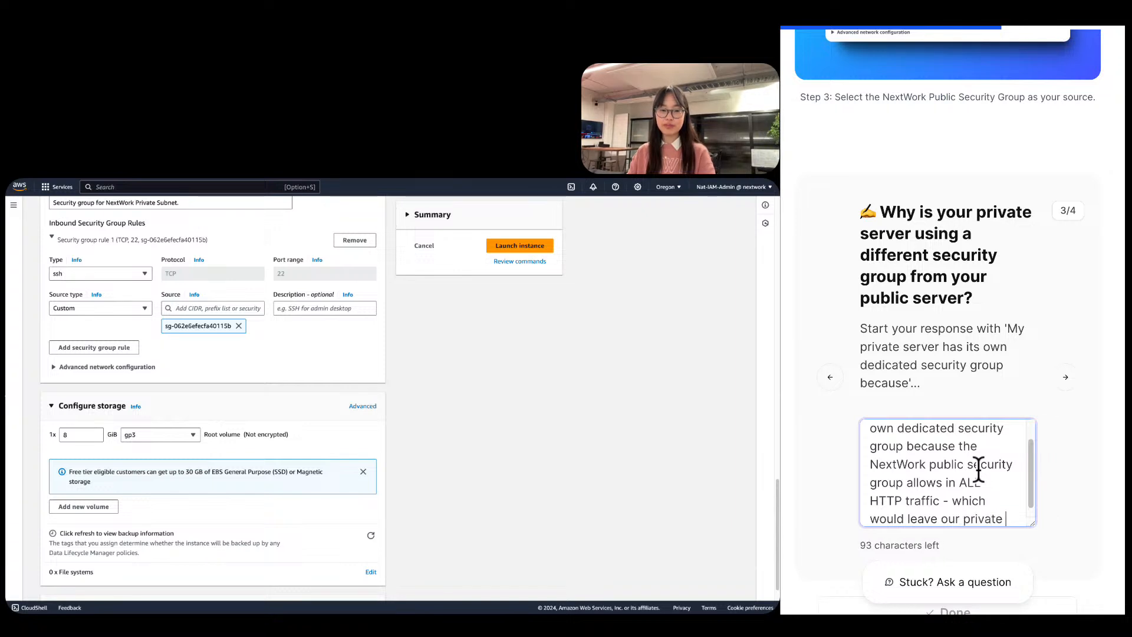
Finish the dedicated security group answer with "server much more vulnerable to security attacks/risks.".
{"action": "type", "text": "server much"}
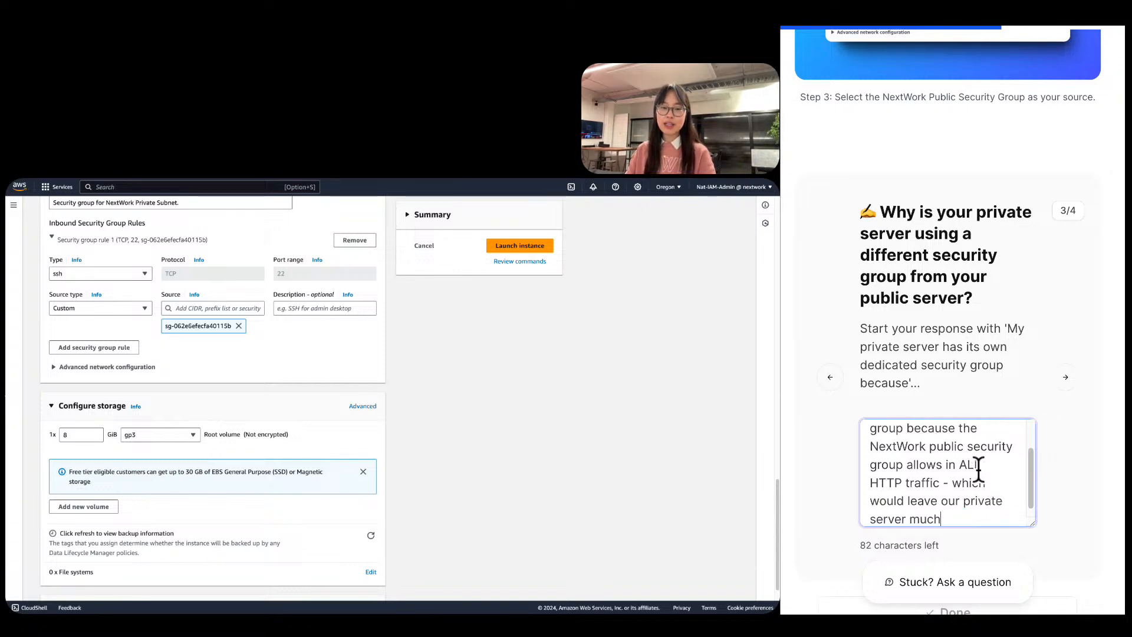
{"action": "type", "text": " more vulnerable "}
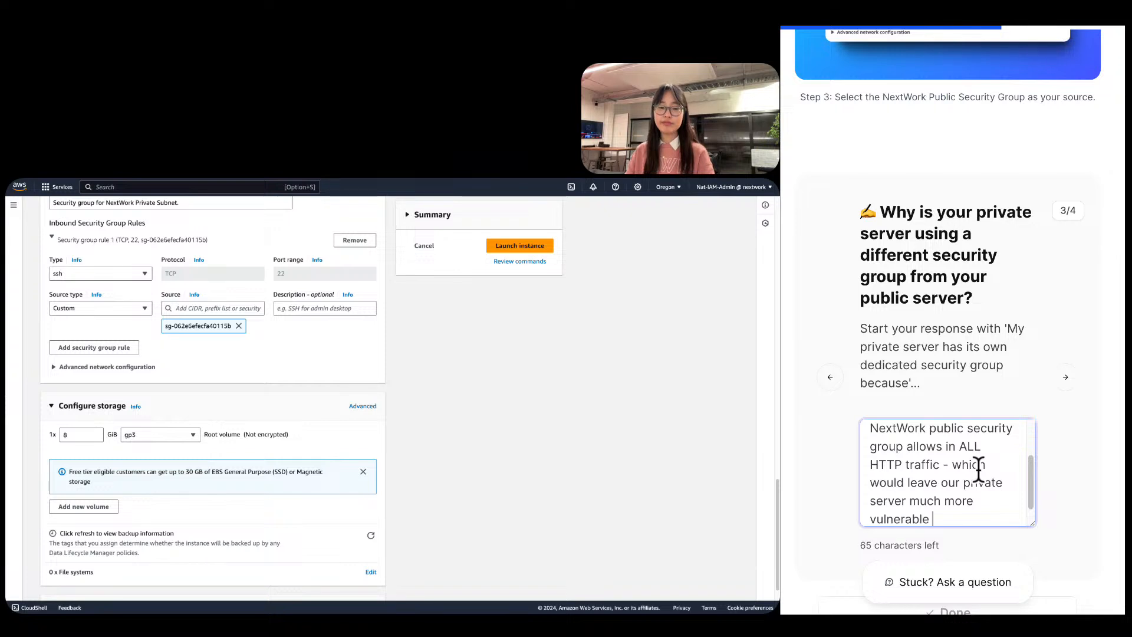
{"action": "type", "text": "to security "}
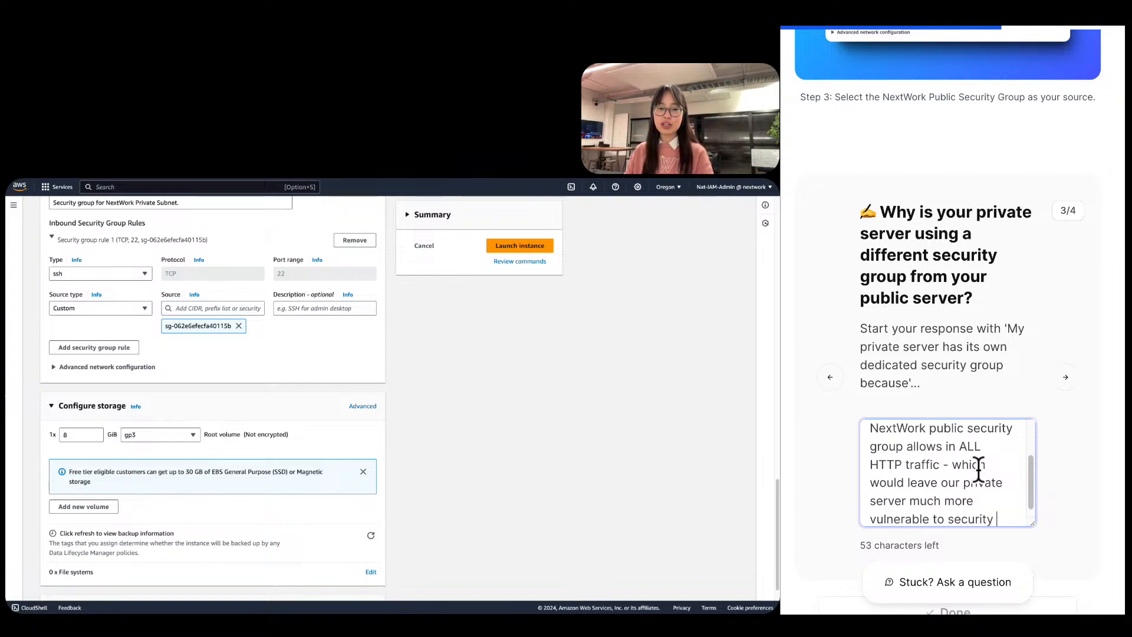
{"action": "type", "text": "attacks/risks."}
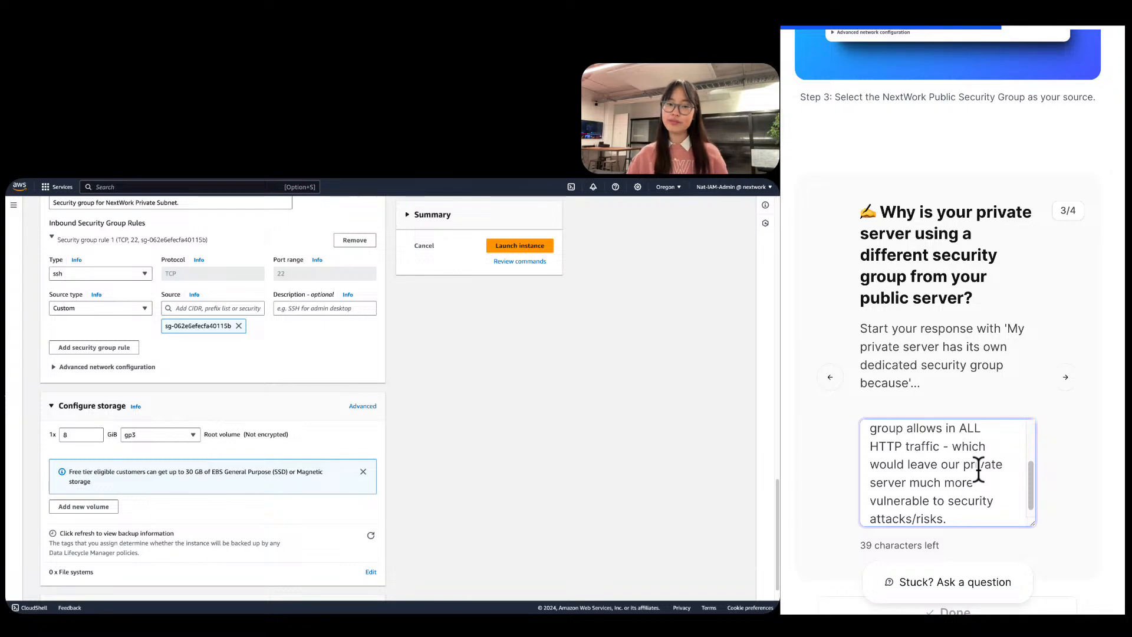
{"action": "scroll", "coordinate": [982, 460], "scroll_direction": "up", "scroll_amount": 3}
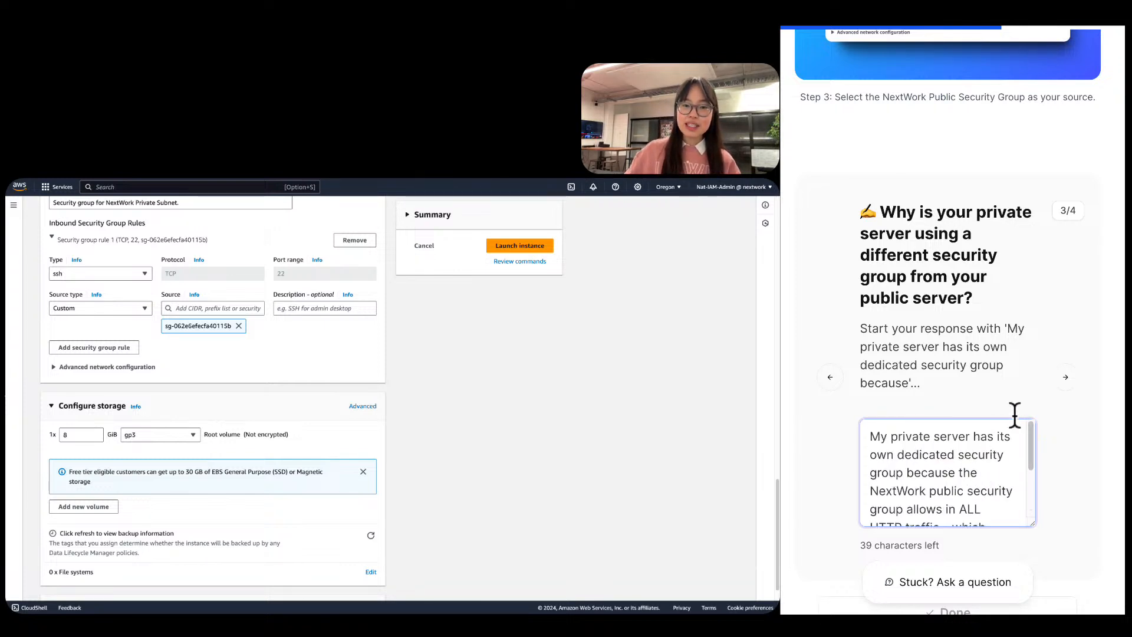
Start the answer on the new security group's source with the suggested opening, removing the ellipsis after "source is".
{"action": "left_click", "coordinate": [1072, 377]}
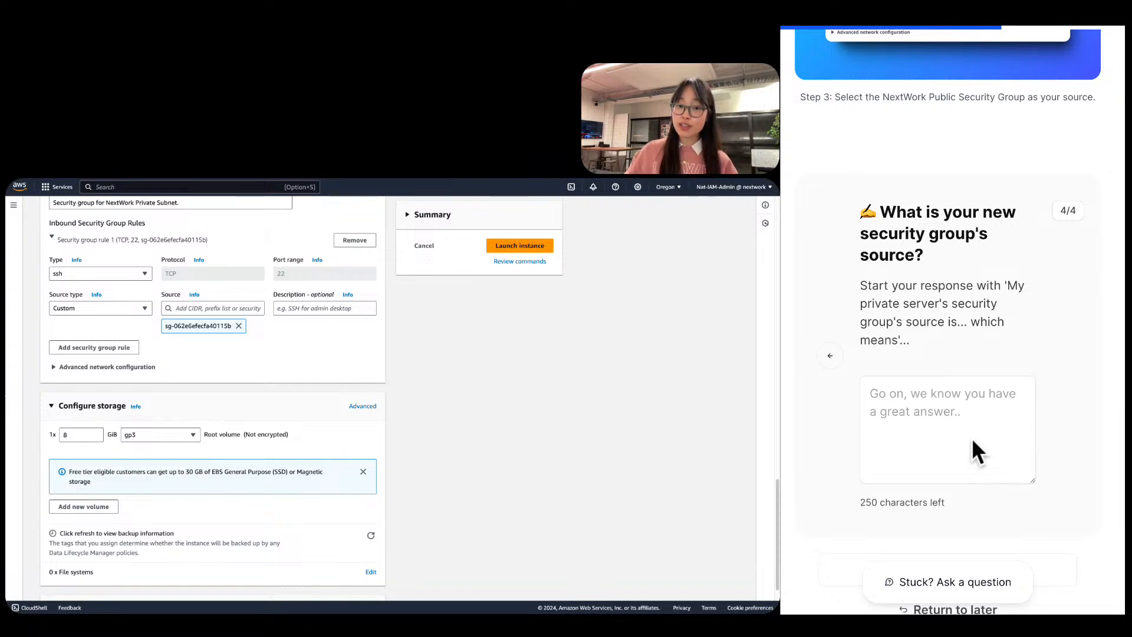
{"action": "left_click_drag", "start_coordinate": [1008, 287], "coordinate": [900, 346]}
{"action": "key", "text": "super+c"}
{"action": "left_click", "coordinate": [955, 423]}
{"action": "key", "text": "super+v"}
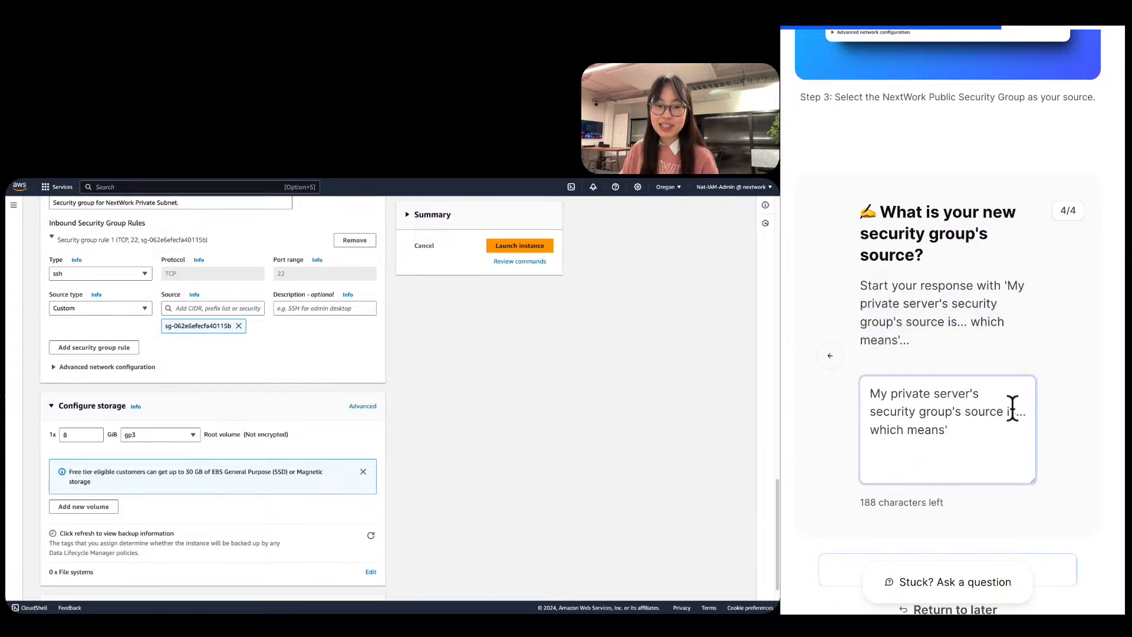
{"action": "key", "text": "BackSpace"}
{"action": "key", "text": "BackSpace"}
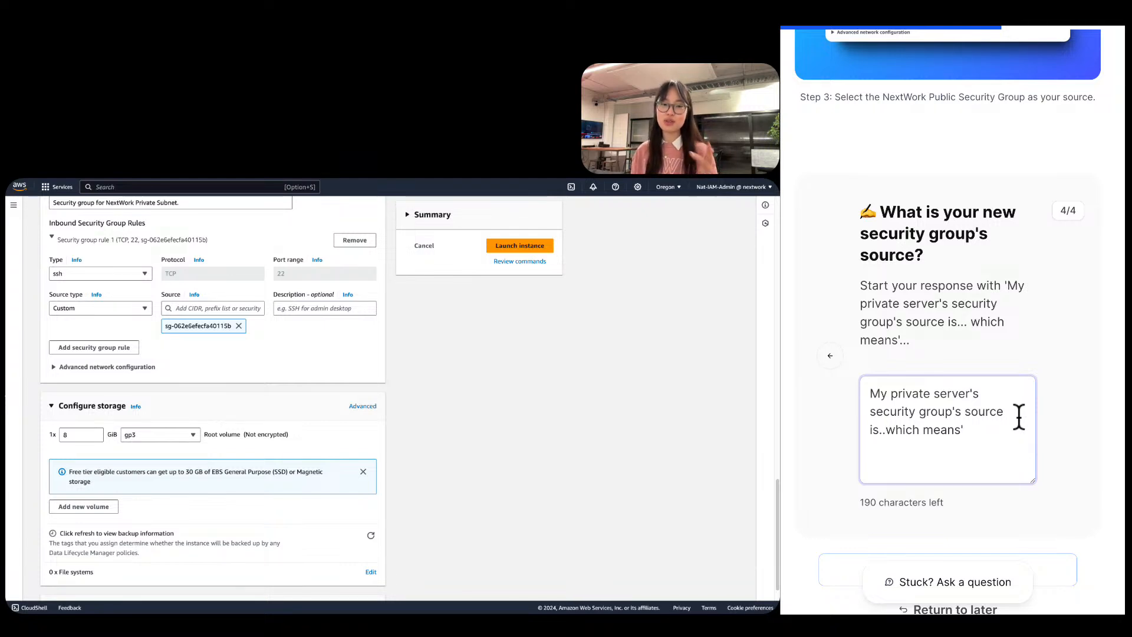
{"action": "key", "text": "BackSpace"}
{"action": "key", "text": "BackSpace"}
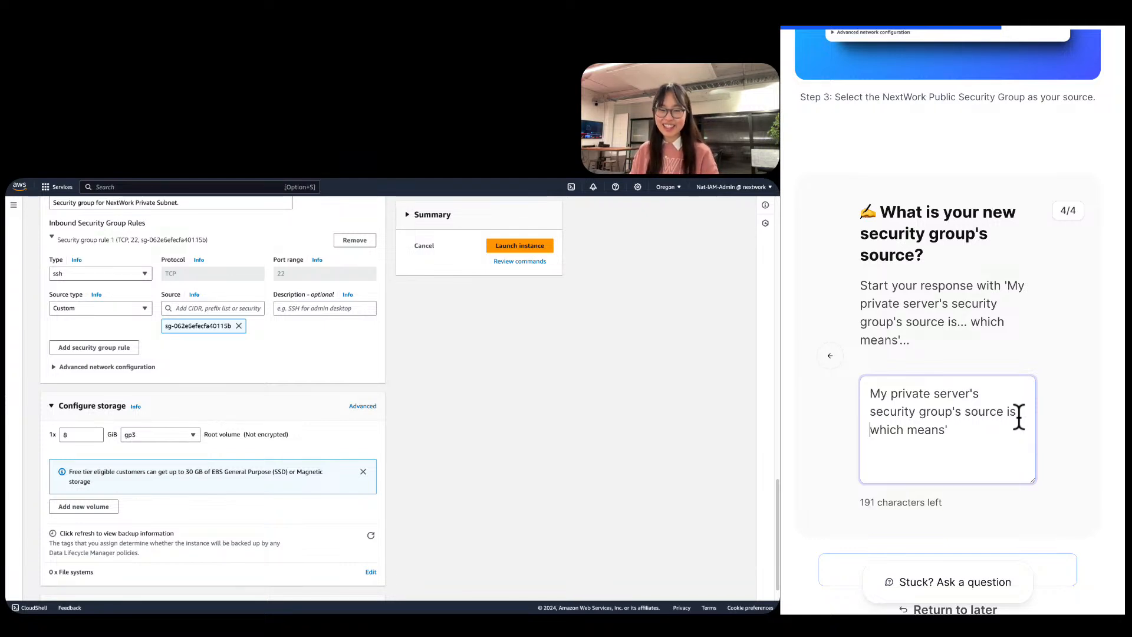
Insert "my NextWork Public Security Group," between "source is" and "which means" in the source answer.
{"action": "type", "text": "my Private S"}
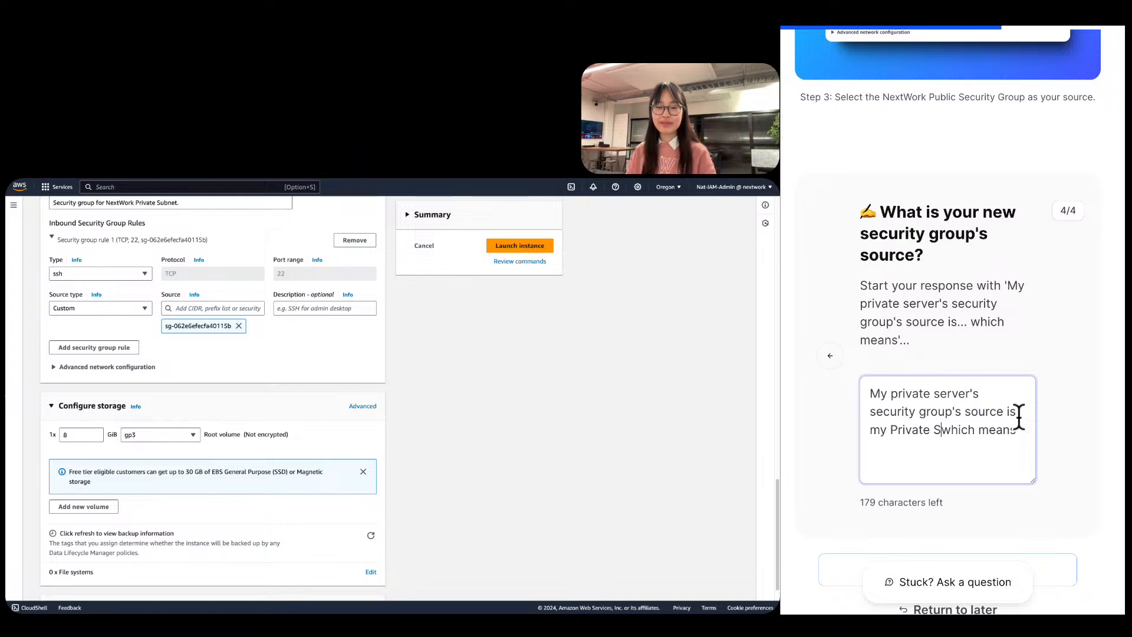
{"action": "key", "text": "BackSpace"}
{"action": "key", "text": "BackSpace"}
{"action": "key", "text": "BackSpace"}
{"action": "key", "text": "BackSpace"}
{"action": "key", "text": "BackSpace"}
{"action": "key", "text": "BackSpace"}
{"action": "key", "text": "BackSpace"}
{"action": "key", "text": "BackSpace"}
{"action": "type", "text": "urb"}
{"action": "key", "text": "BackSpace"}
{"action": "key", "text": "BackSpace"}
{"action": "key", "text": "BackSpace"}
{"action": "key", "text": "BackSpace"}
{"action": "type", "text": "NextWork Public Security gr"}
{"action": "key", "text": "BackSpace"}
{"action": "key", "text": "BackSpace"}
{"action": "type", "text": "Group,,"}
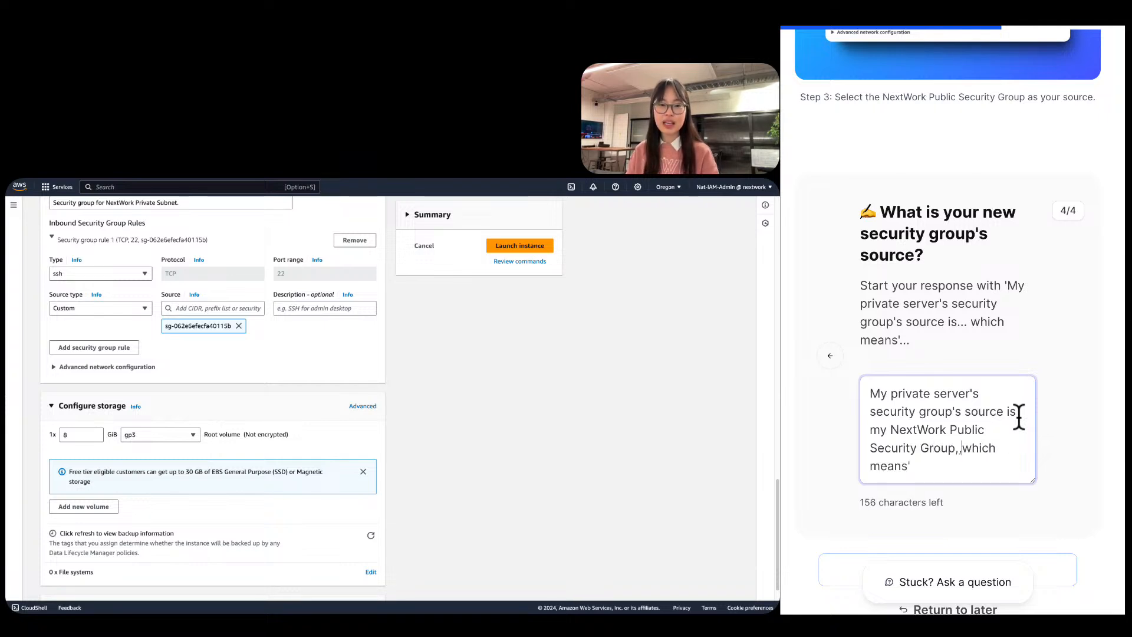
Remove the stray quotation mark after "which means" and continue the source answer with "only SSH traffic".
{"action": "key", "text": "Down"}
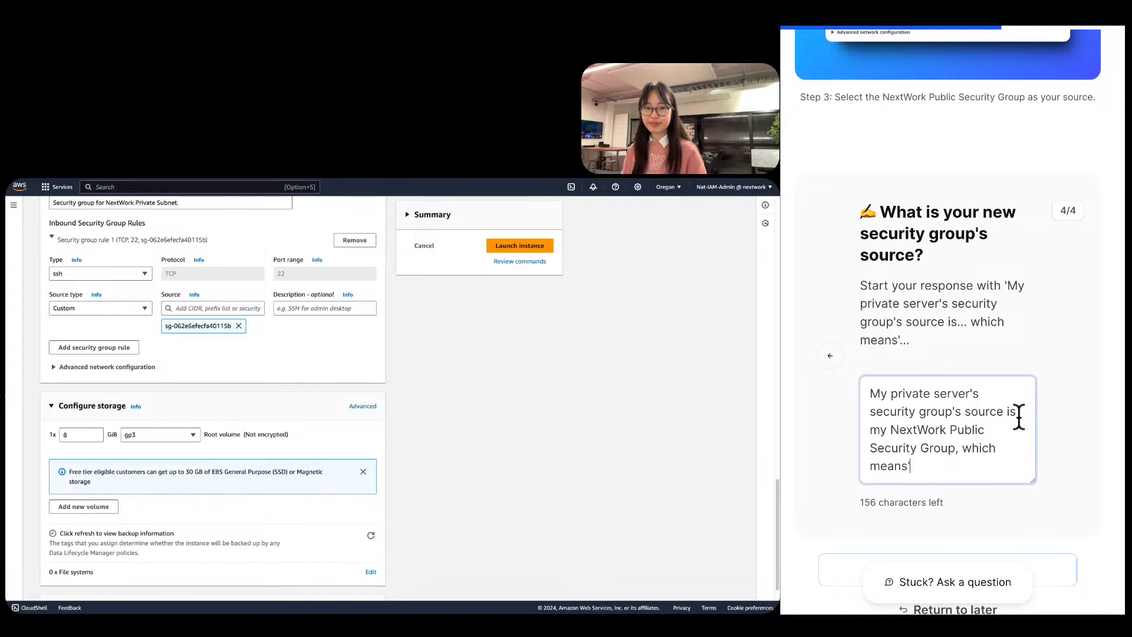
{"action": "key", "text": "BackSpace"}
{"action": "key", "text": "BackSpace"}
{"action": "type", "text": "only "}
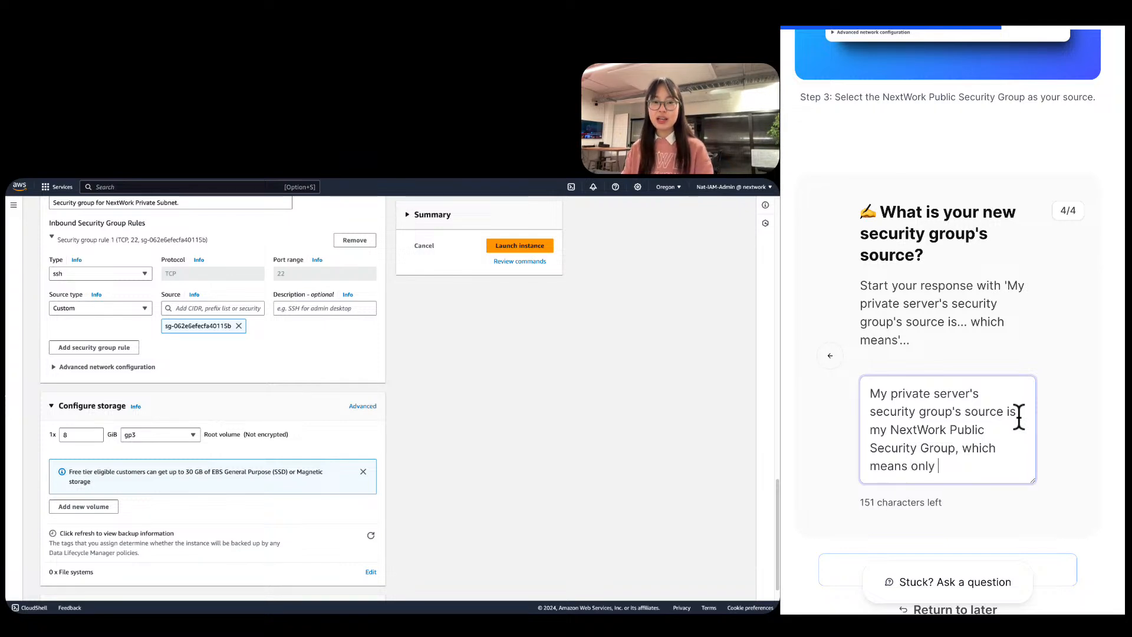
{"action": "type", "text": "traffic"}
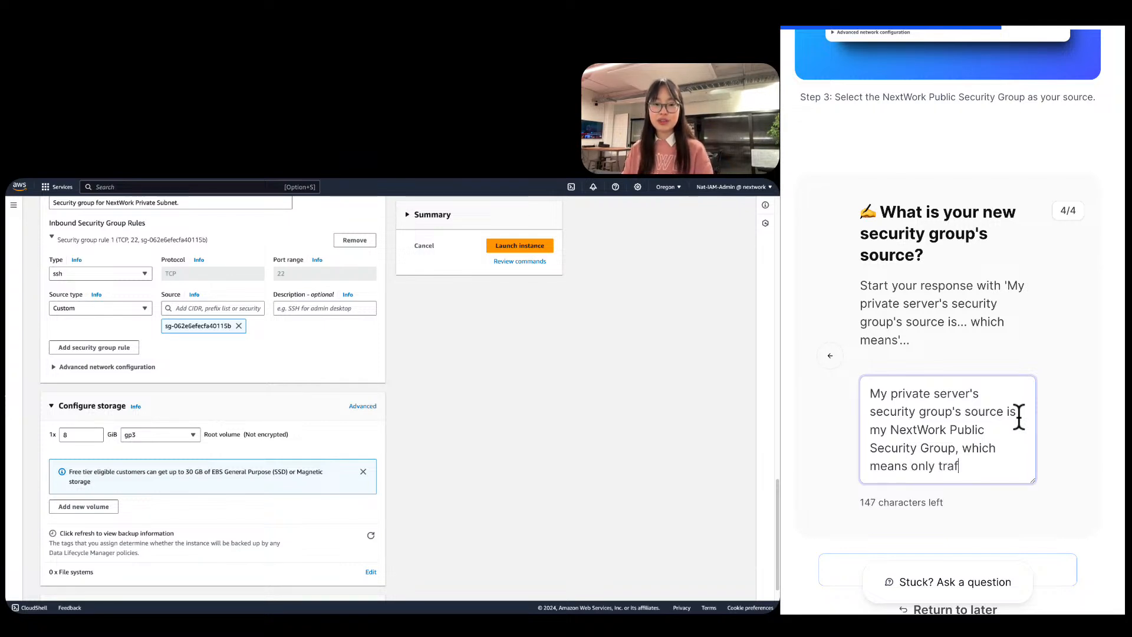
{"action": "key", "text": "BackSpace"}
{"action": "key", "text": "BackSpace"}
{"action": "key", "text": "BackSpace"}
{"action": "key", "text": "BackSpace"}
{"action": "key", "text": "BackSpace"}
{"action": "key", "text": "BackSpace"}
{"action": "key", "text": "BackSpace"}
{"action": "type", "text": "SSH traffic "}
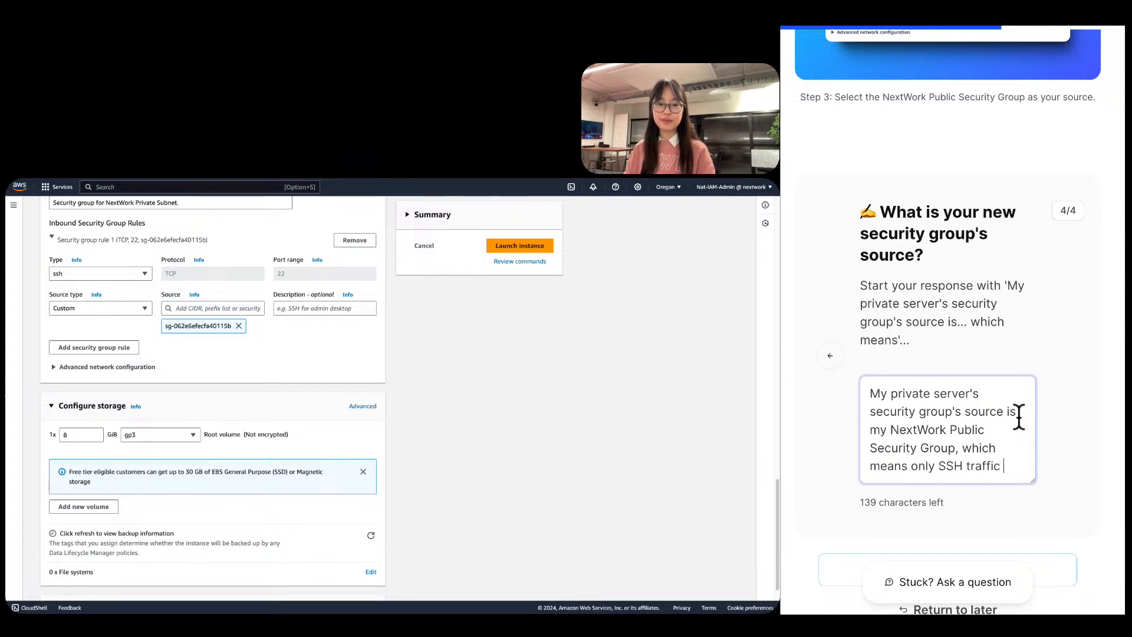
Continue the source answer with "coming from resources in that security group".
{"action": "type", "text": "coming form"}
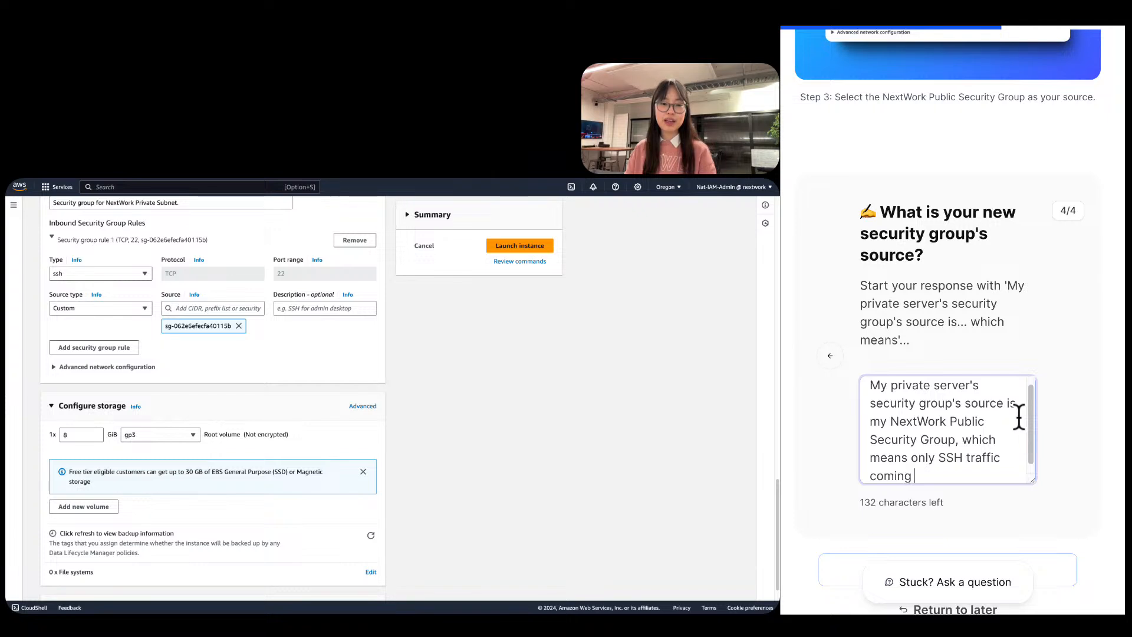
{"action": "key", "text": "BackSpace"}
{"action": "key", "text": "BackSpace"}
{"action": "key", "text": "BackSpace"}
{"action": "key", "text": "BackSpace"}
{"action": "type", "text": "rom "}
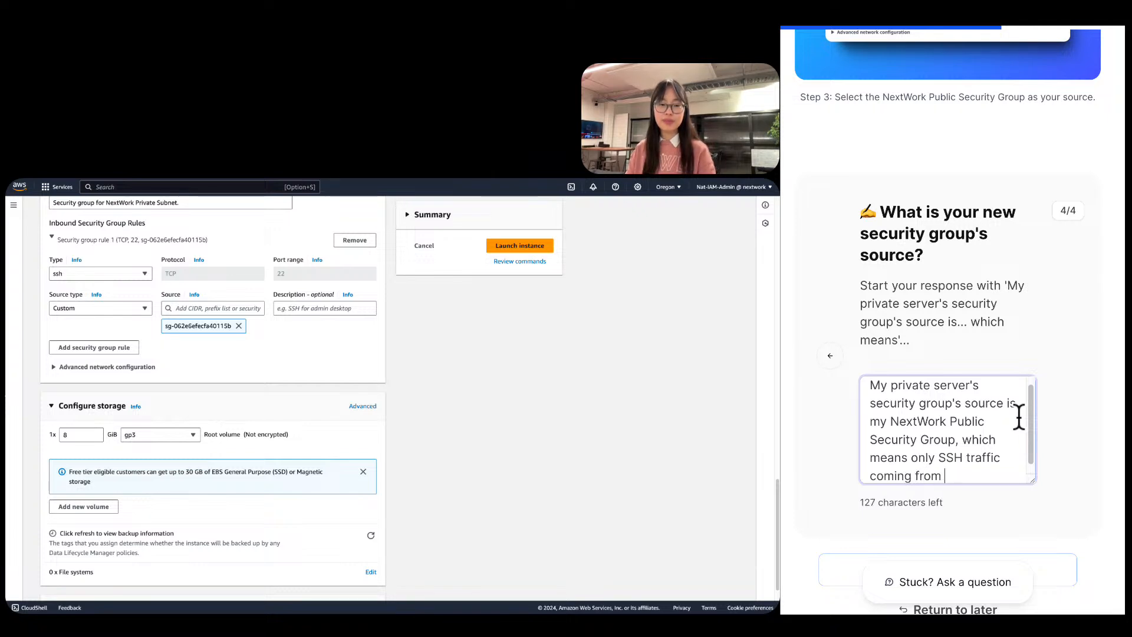
{"action": "type", "text": "resources int that i"}
{"action": "key", "text": "BackSpace"}
{"action": "key", "text": "BackSpace"}
{"action": "key", "text": "BackSpace"}
{"action": "key", "text": "BackSpace"}
{"action": "key", "text": "BackSpace"}
{"action": "key", "text": "BackSpace"}
{"action": "key", "text": "BackSpace"}
{"action": "key", "text": "BackSpace"}
{"action": "type", "text": "that security group"}
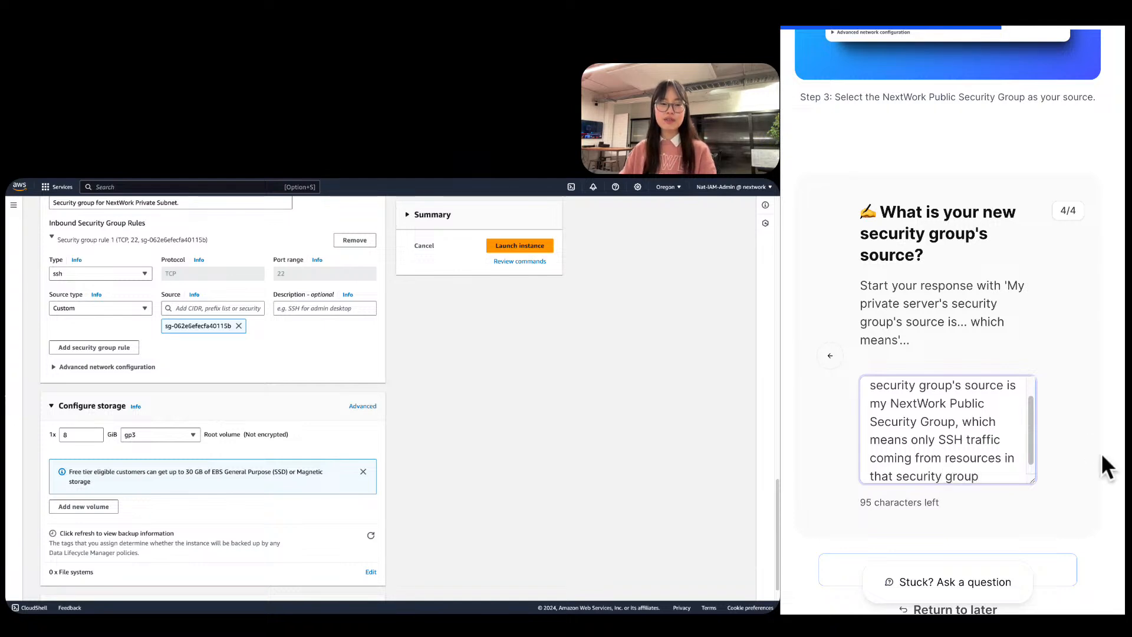
Replace "in" before "that security group" with "associated with" and finish the source answer with "would be allowed.".
{"action": "double_click", "coordinate": [1007, 458]}
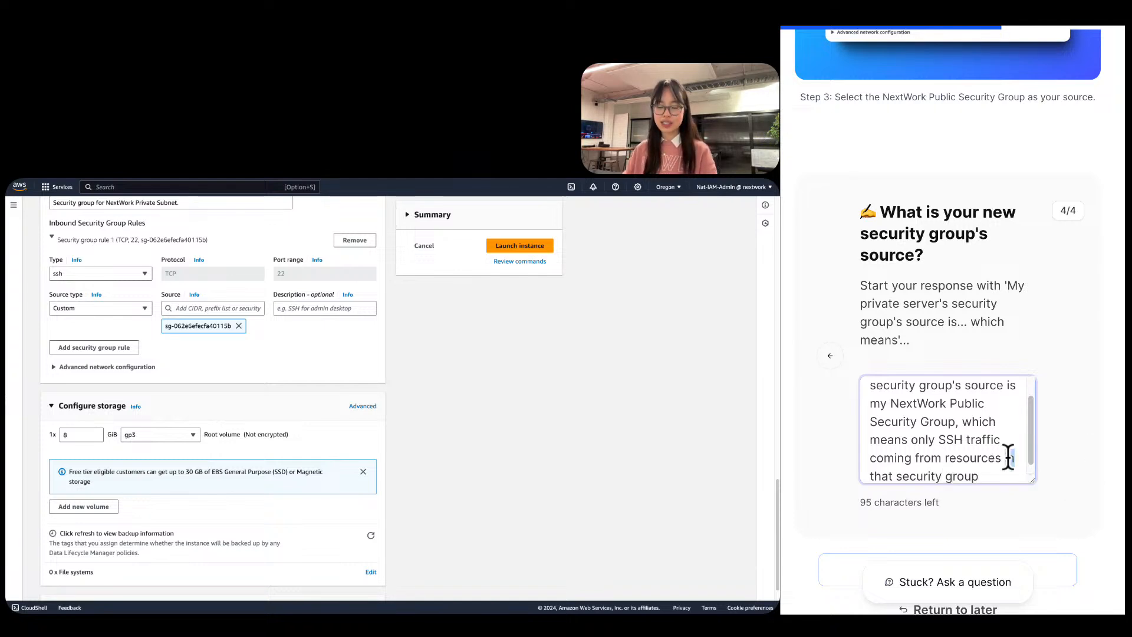
{"action": "type", "text": "associated with that"}
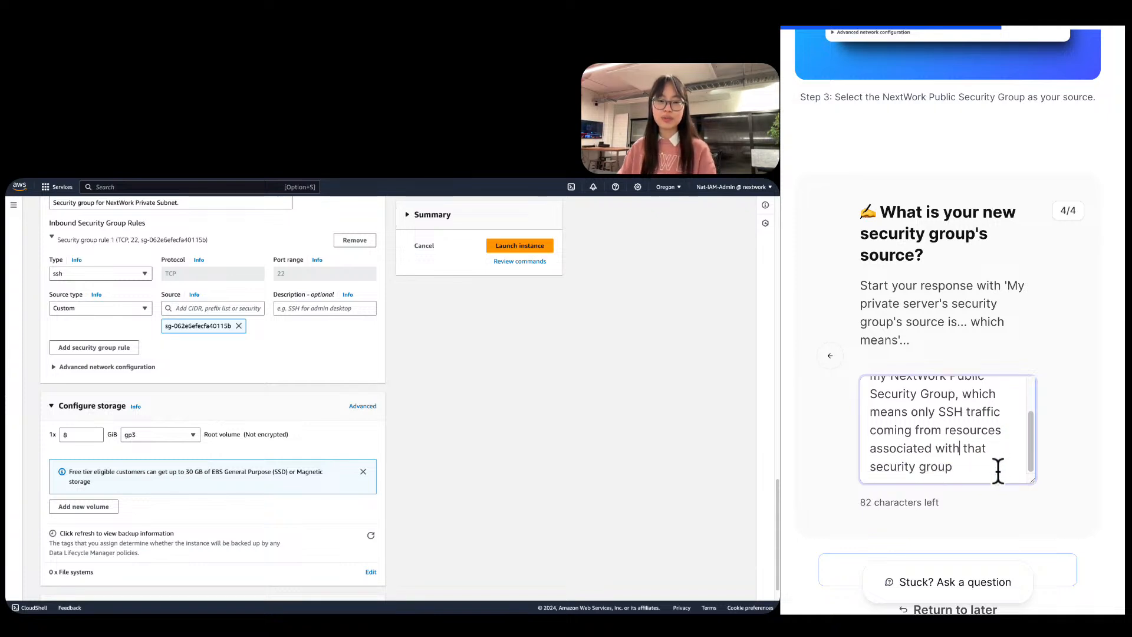
{"action": "type", "text": " could"}
{"action": "key", "text": "BackSpace"}
{"action": "key", "text": "BackSpace"}
{"action": "type", "text": "k"}
{"action": "key", "text": "BackSpace"}
{"action": "key", "text": "BackSpace"}
{"action": "key", "text": "BackSpace"}
{"action": "key", "text": "BackSpace"}
{"action": "type", "text": "would "}
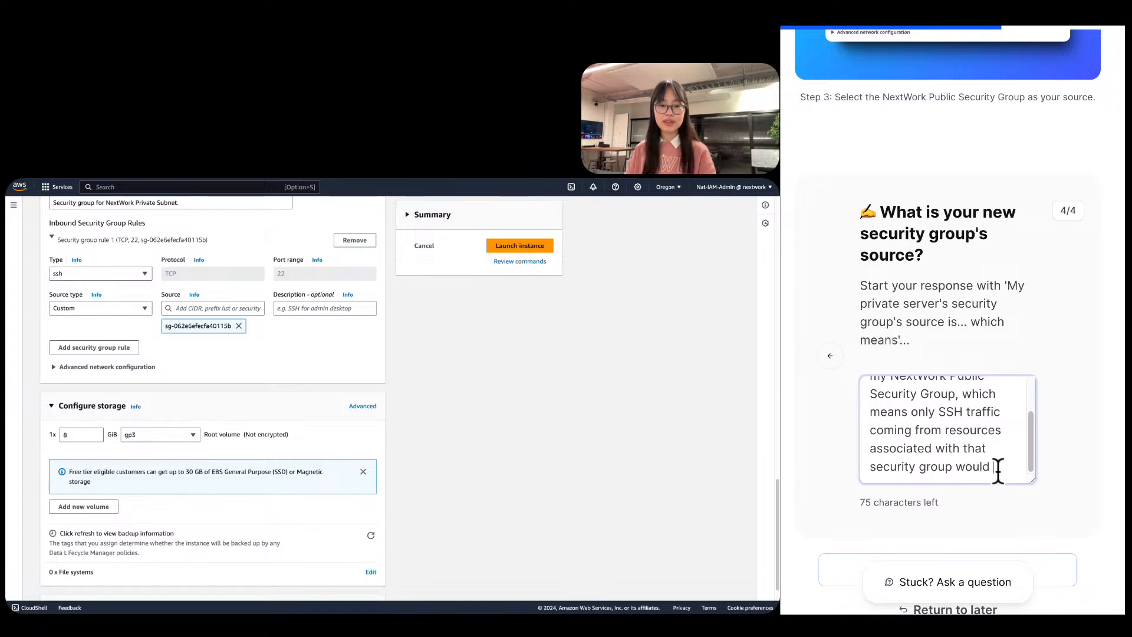
{"action": "type", "text": "be allowed."}
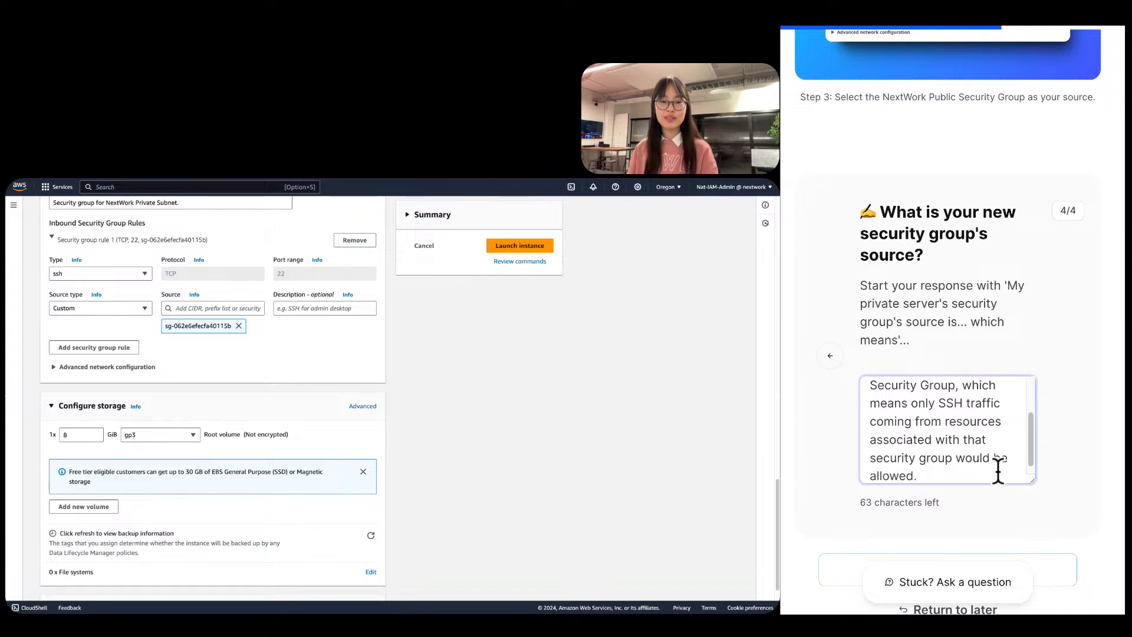
{"action": "scroll", "coordinate": [998, 469], "scroll_direction": "up", "scroll_amount": 5}
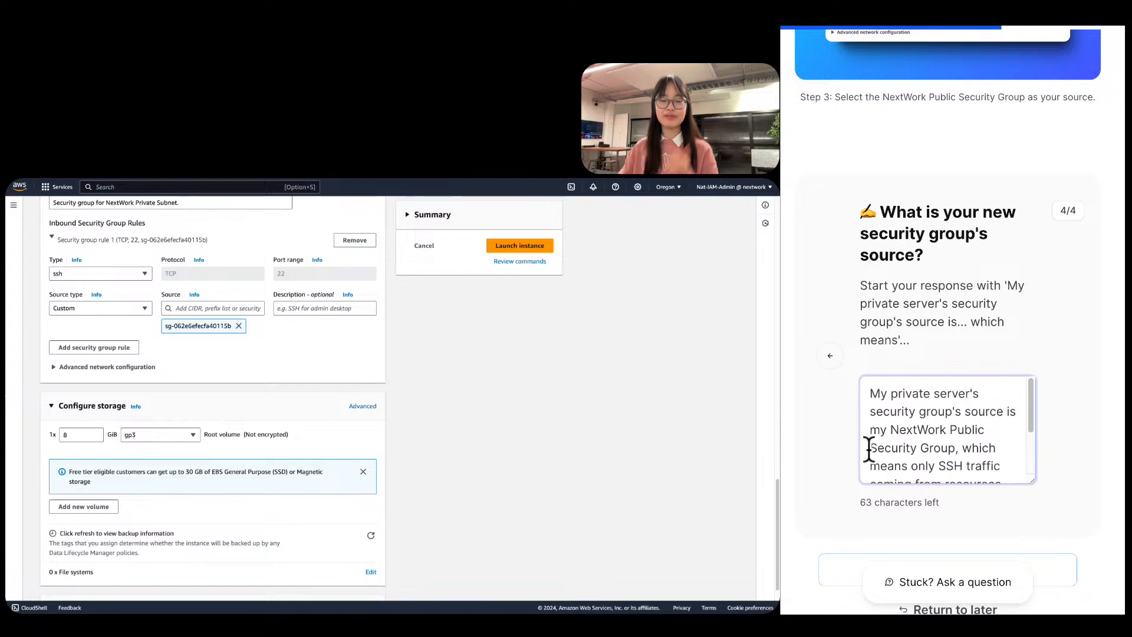
Go back through the documentation questions to the screenshot task and mark the section as done.
{"action": "left_click", "coordinate": [832, 329]}
{"action": "left_click", "coordinate": [832, 353]}
{"action": "left_click", "coordinate": [835, 312]}
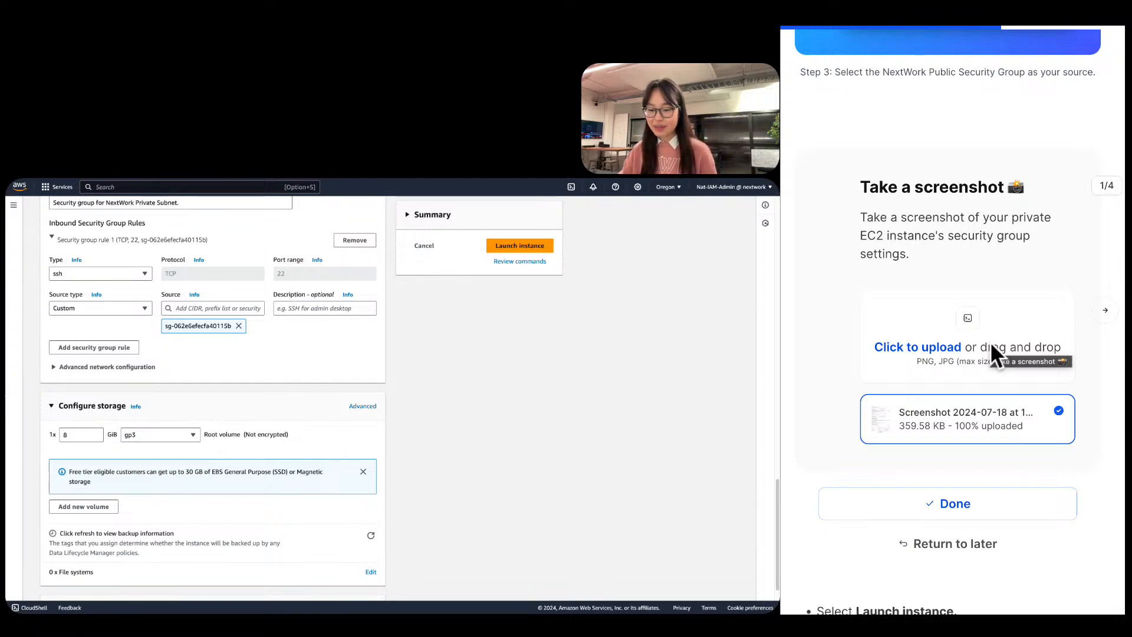
{"action": "left_click", "coordinate": [1006, 522]}
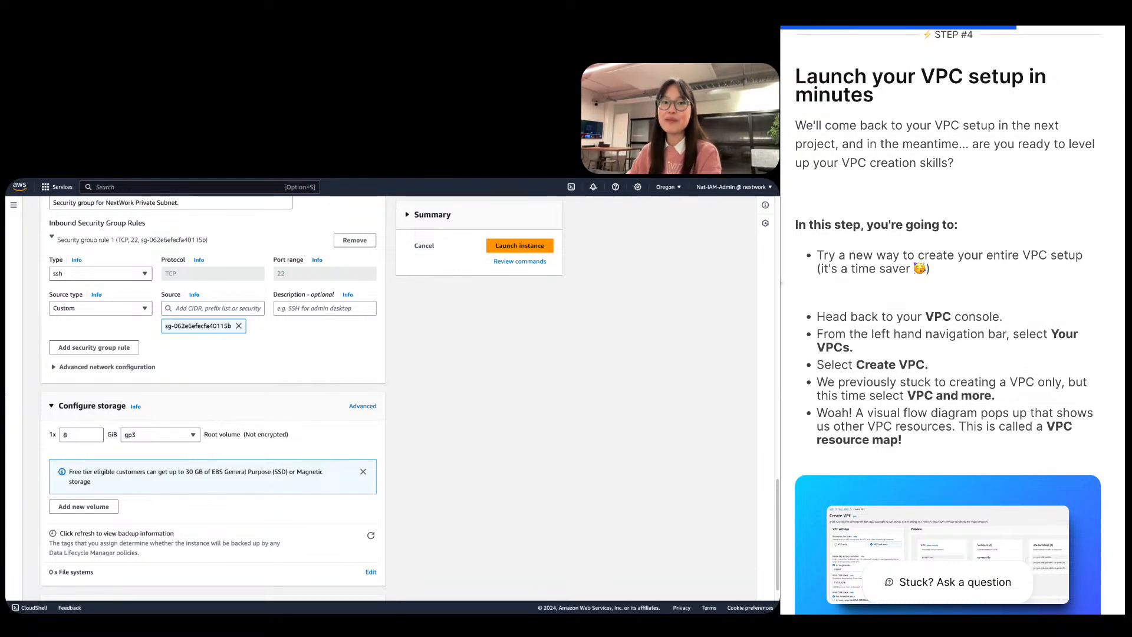
Launch the private EC2 instance with the configured security group and storage settings.
{"action": "scroll", "coordinate": [795, 255], "scroll_direction": "up", "scroll_amount": 1}
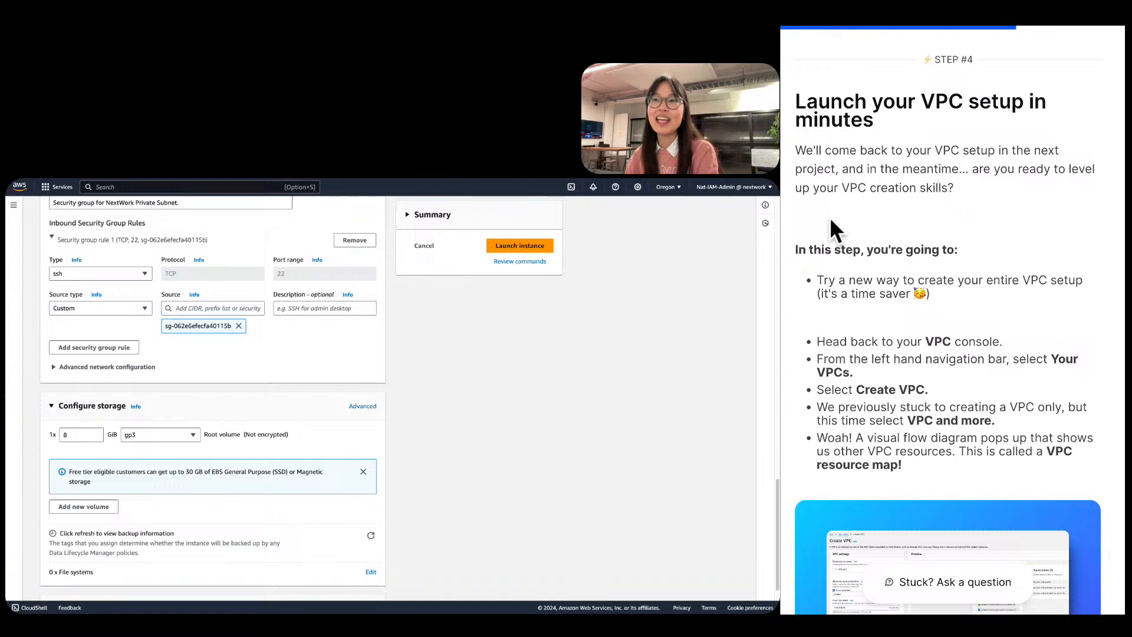
{"action": "scroll", "coordinate": [933, 193], "scroll_direction": "up", "scroll_amount": 5}
{"action": "scroll", "coordinate": [933, 194], "scroll_direction": "down", "scroll_amount": 2}
{"action": "scroll", "coordinate": [367, 388], "scroll_direction": "down", "scroll_amount": 1}
{"action": "left_click", "coordinate": [534, 243]}
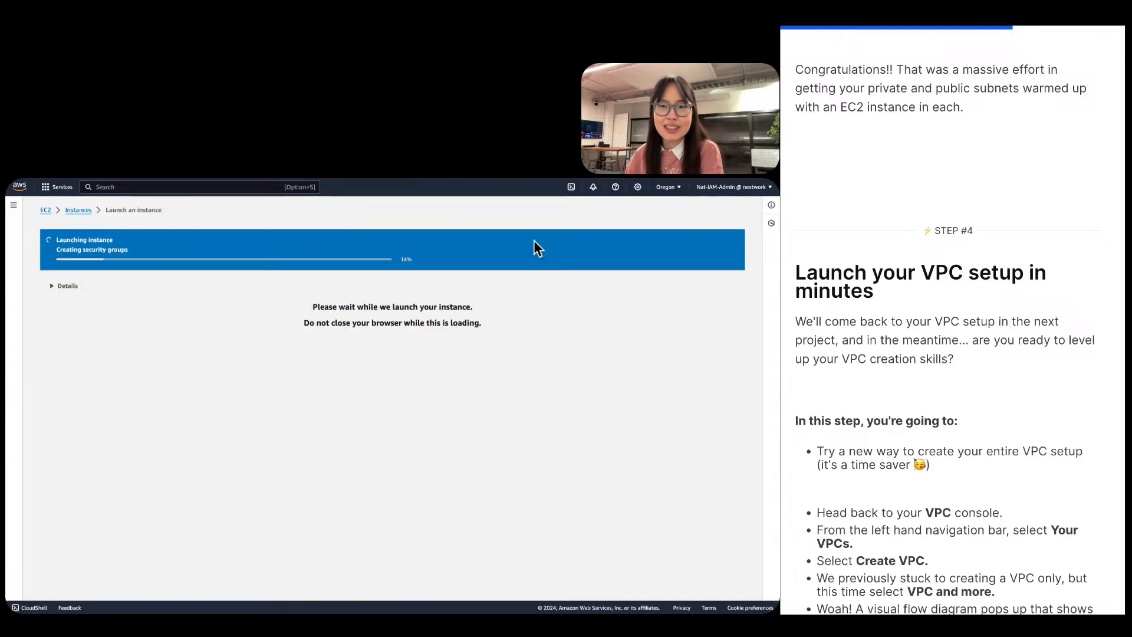
Open the EC2 Instances list from the launch confirmation page.
{"action": "scroll", "coordinate": [946, 392], "scroll_direction": "down", "scroll_amount": 4}
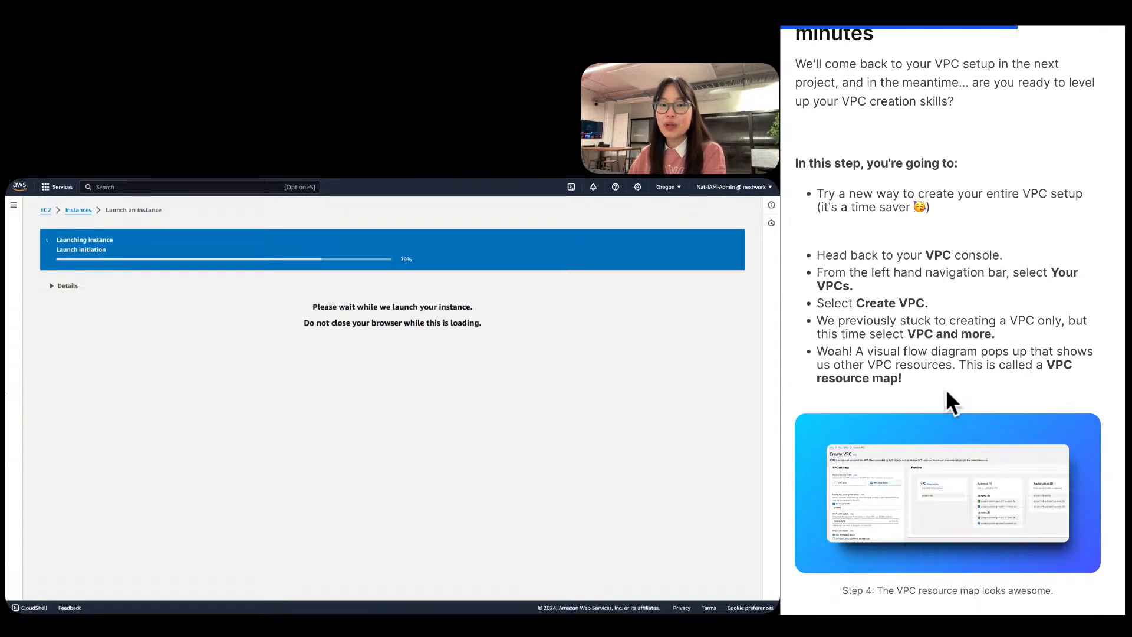
{"action": "scroll", "coordinate": [947, 392], "scroll_direction": "up", "scroll_amount": 1}
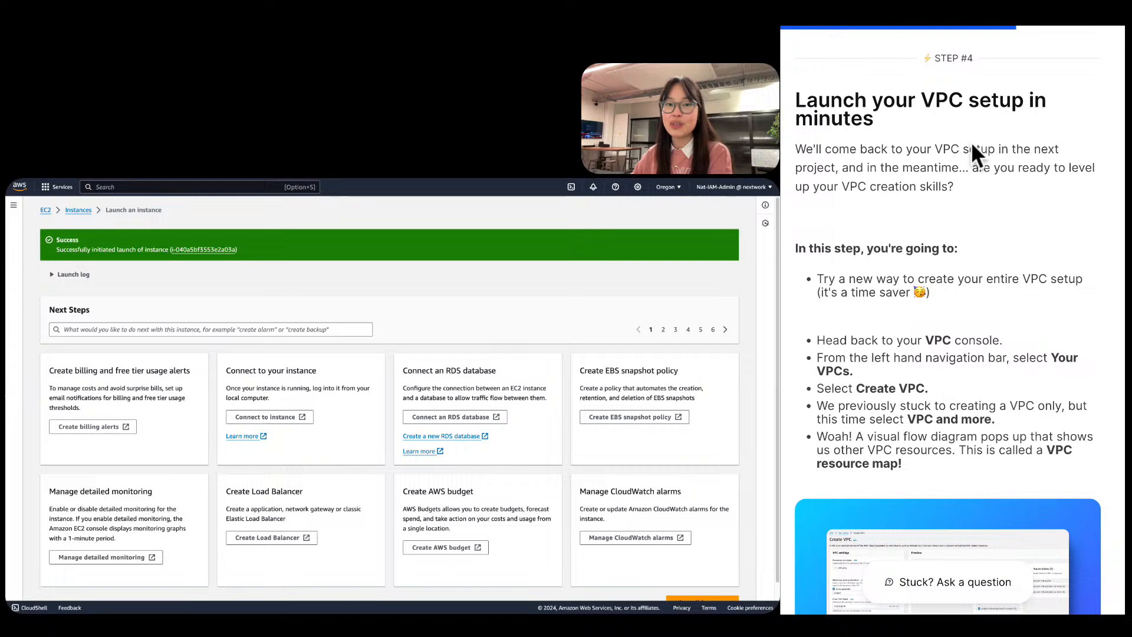
{"action": "left_click", "coordinate": [82, 211]}
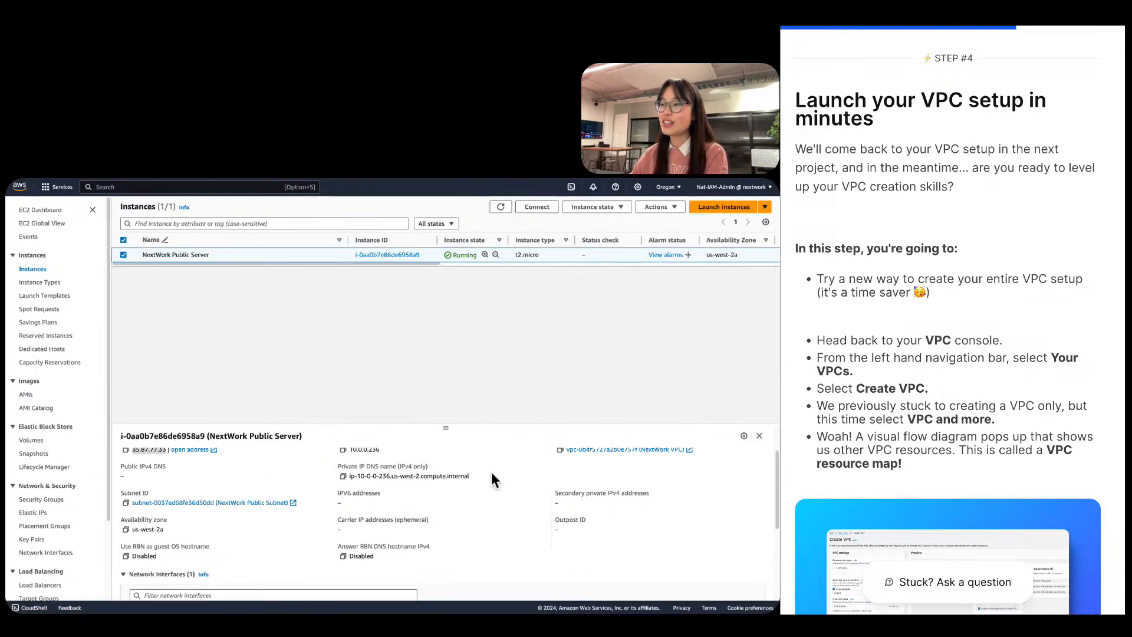
Enlarge the details pane and show the networking details of the NextWork Public Server instance.
{"action": "left_click_drag", "start_coordinate": [455, 429], "coordinate": [392, 357]}
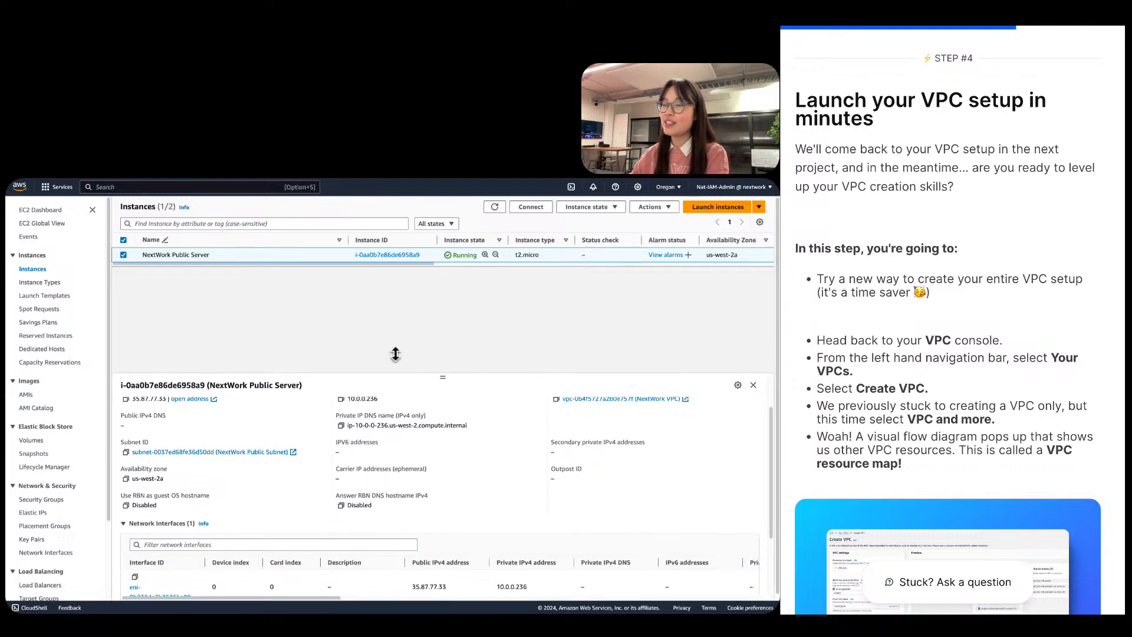
{"action": "left_click", "coordinate": [123, 254]}
{"action": "left_click", "coordinate": [122, 253]}
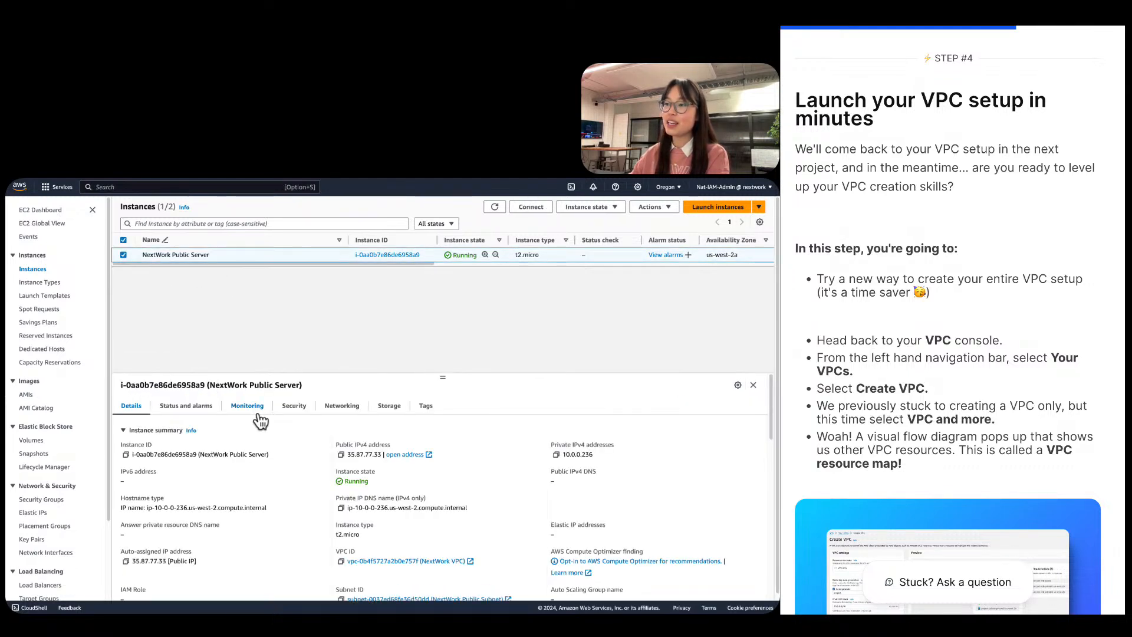
{"action": "left_click", "coordinate": [336, 407]}
{"action": "triple_click", "coordinate": [436, 376]}
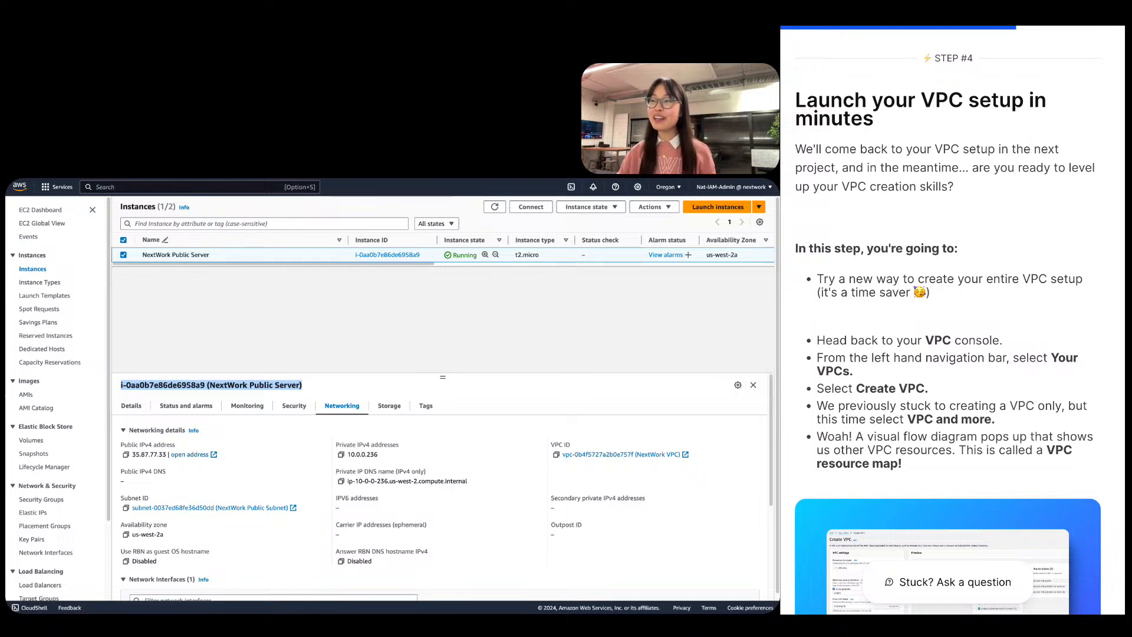
{"action": "left_click", "coordinate": [244, 370]}
Search the AWS services for "vpc" and open the VPC console.
{"action": "left_click", "coordinate": [139, 187]}
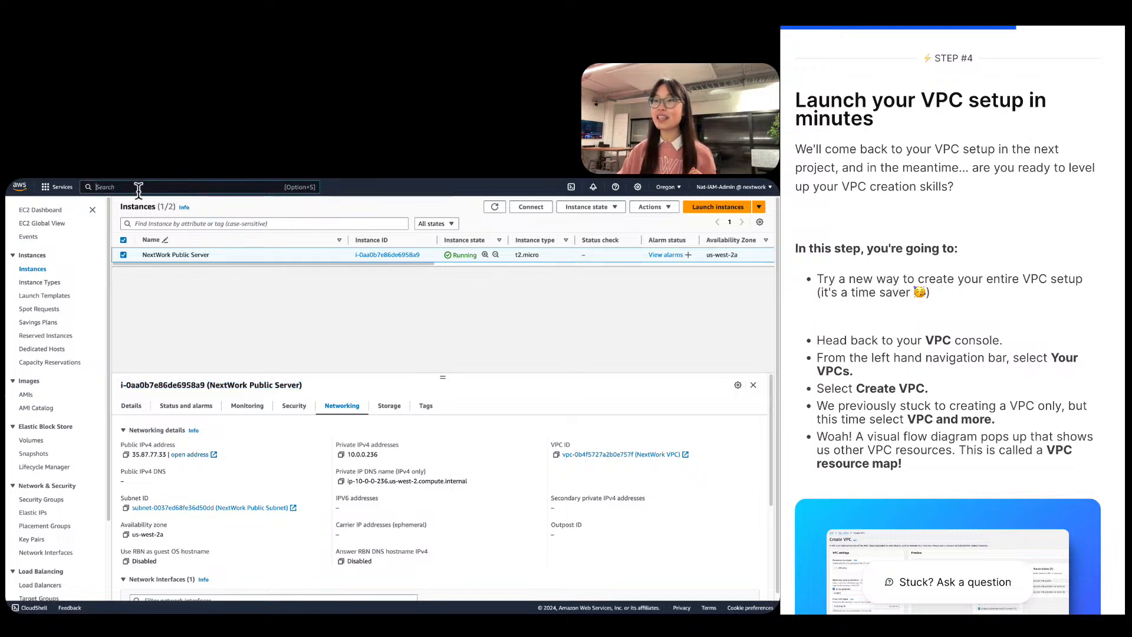
{"action": "type", "text": "vpc"}
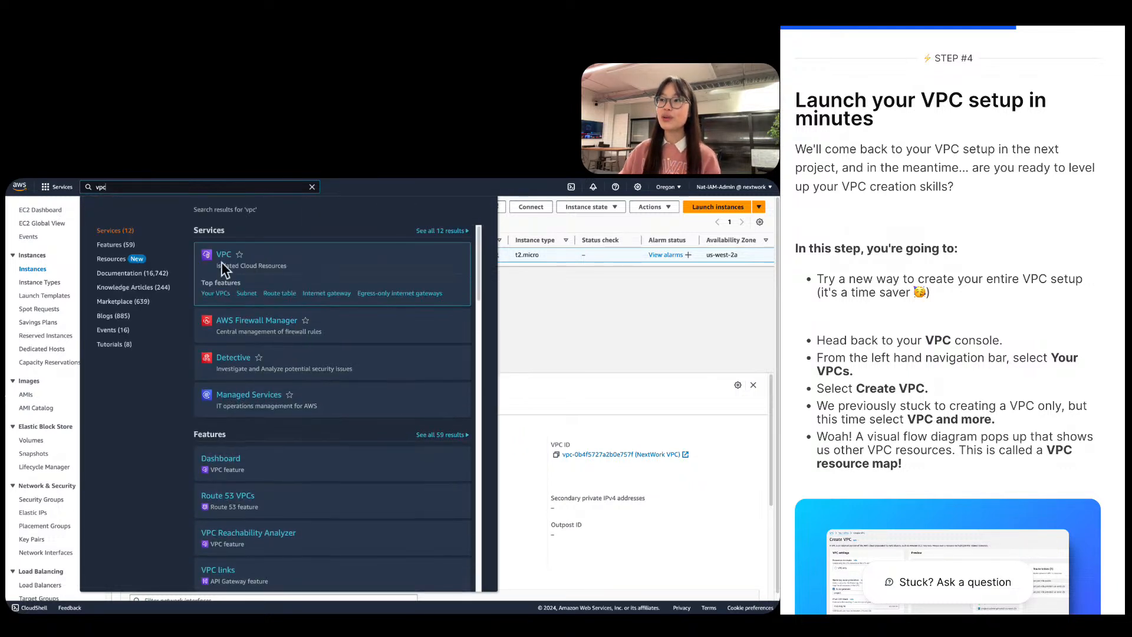
{"action": "left_click", "coordinate": [223, 260]}
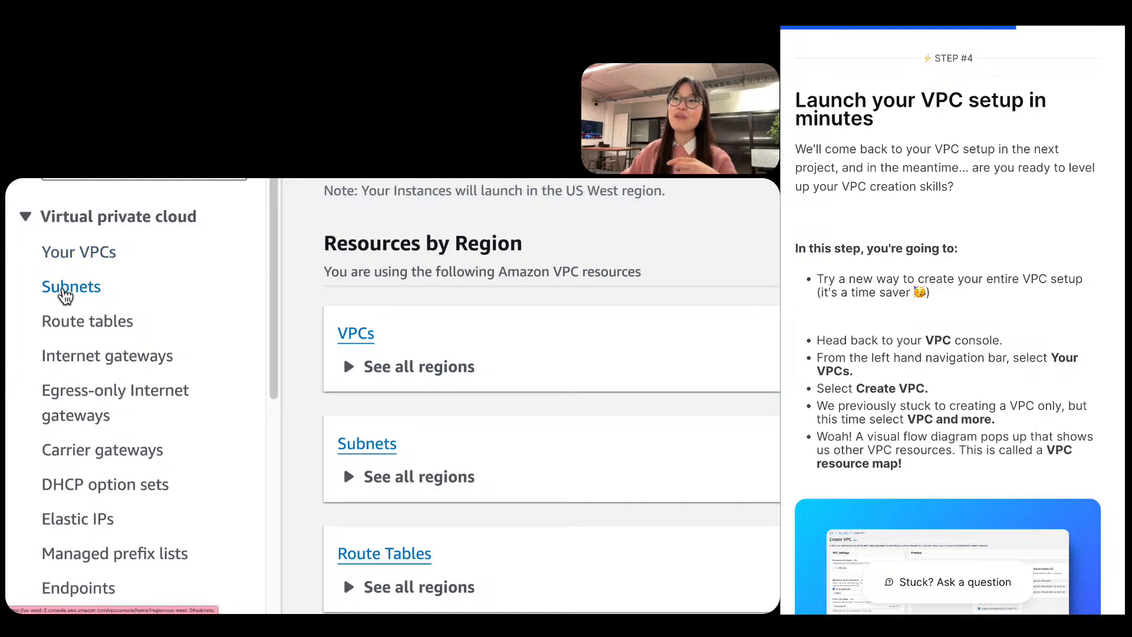
Look through the VPC dashboard's navigation entries and read the guide's Step #4 instructions for creating an entire VPC setup.
{"action": "scroll", "coordinate": [139, 371], "scroll_direction": "down", "scroll_amount": 5}
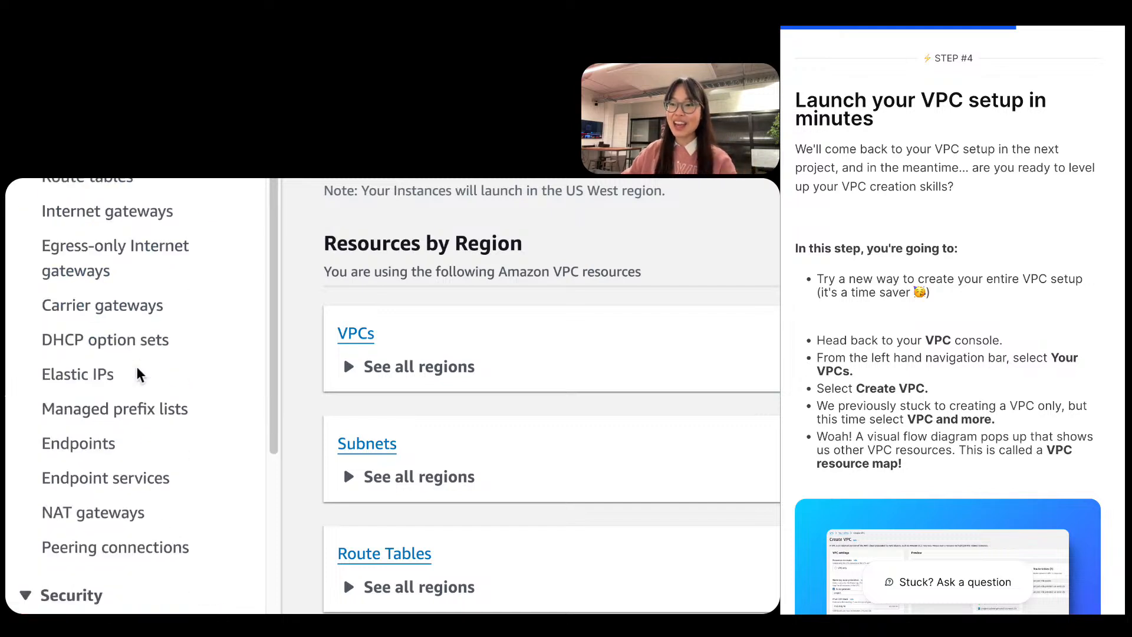
{"action": "scroll", "coordinate": [139, 372], "scroll_direction": "down", "scroll_amount": 1}
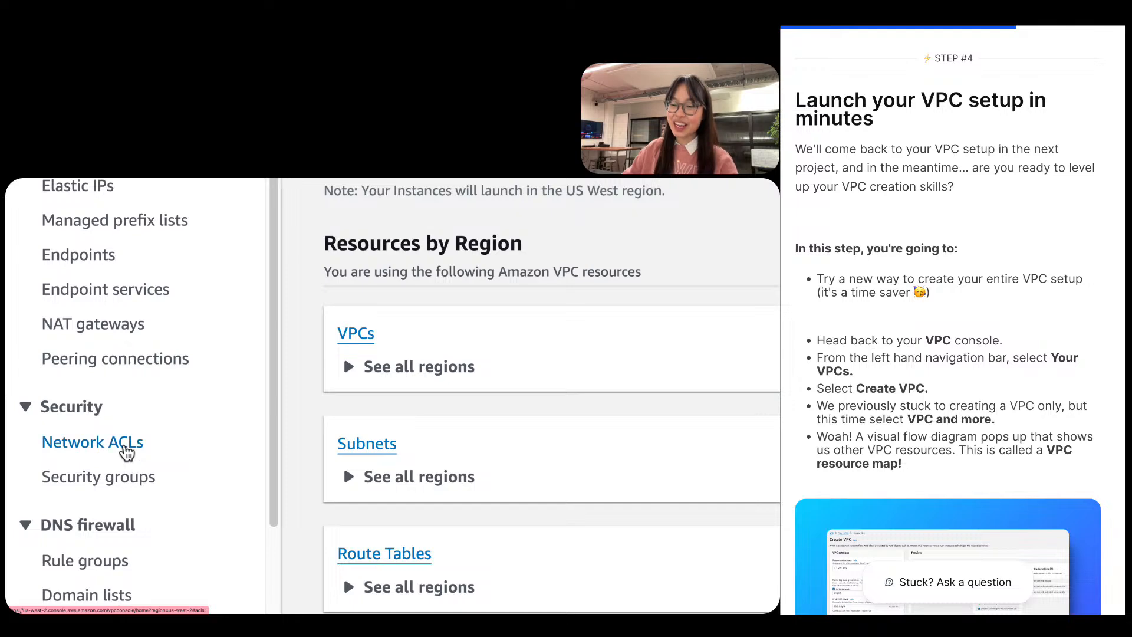
{"action": "scroll", "coordinate": [141, 486], "scroll_direction": "up", "scroll_amount": 5}
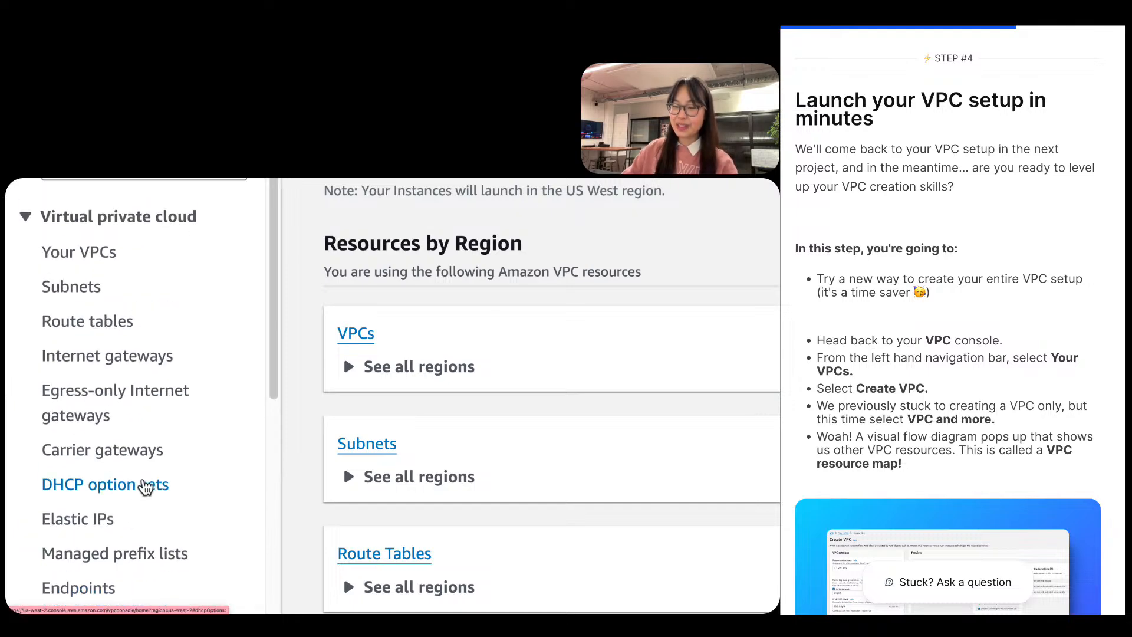
{"action": "scroll", "coordinate": [145, 487], "scroll_direction": "up", "scroll_amount": 3}
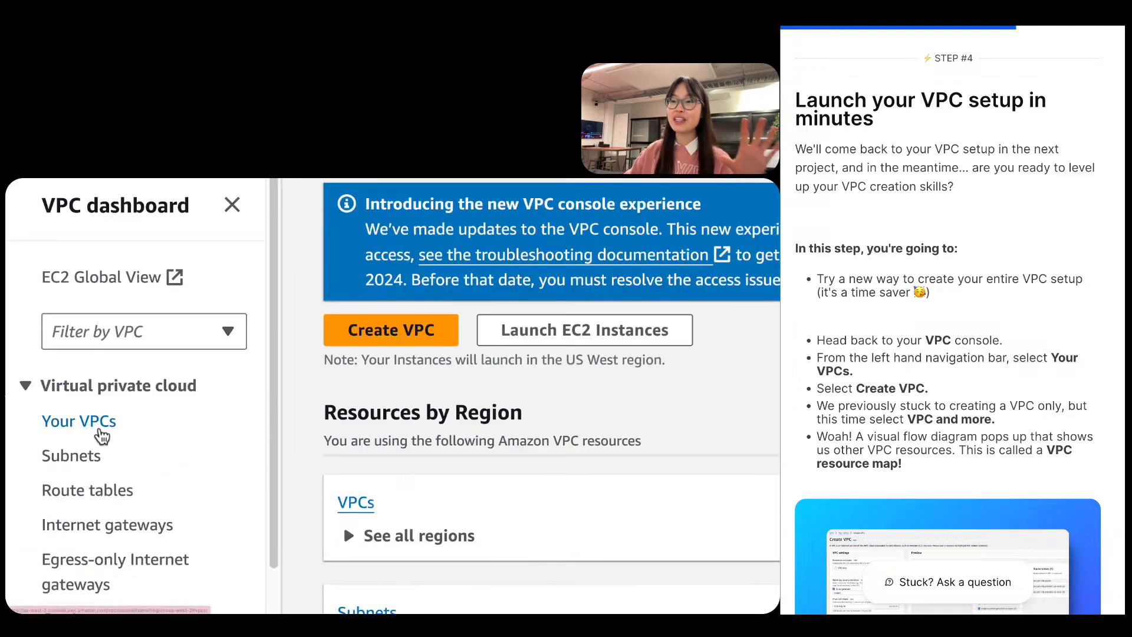
{"action": "scroll", "coordinate": [100, 435], "scroll_direction": "down", "scroll_amount": 1}
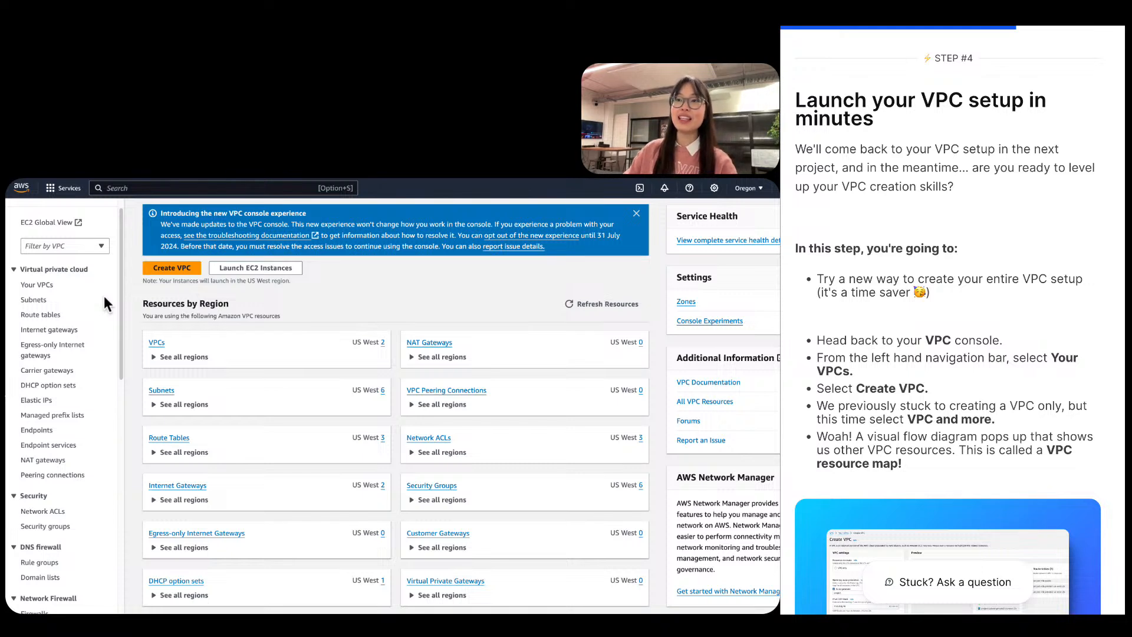
{"action": "scroll", "coordinate": [39, 307], "scroll_direction": "down", "scroll_amount": 1}
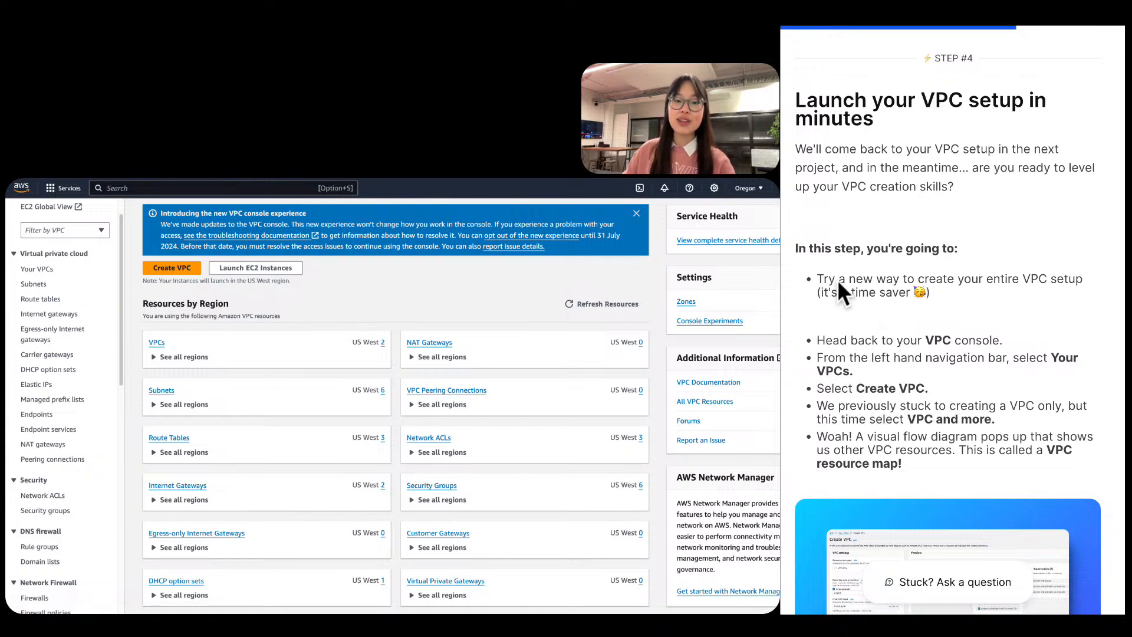
{"action": "left_click_drag", "start_coordinate": [817, 281], "coordinate": [1102, 275]}
{"action": "left_click", "coordinate": [1101, 276]}
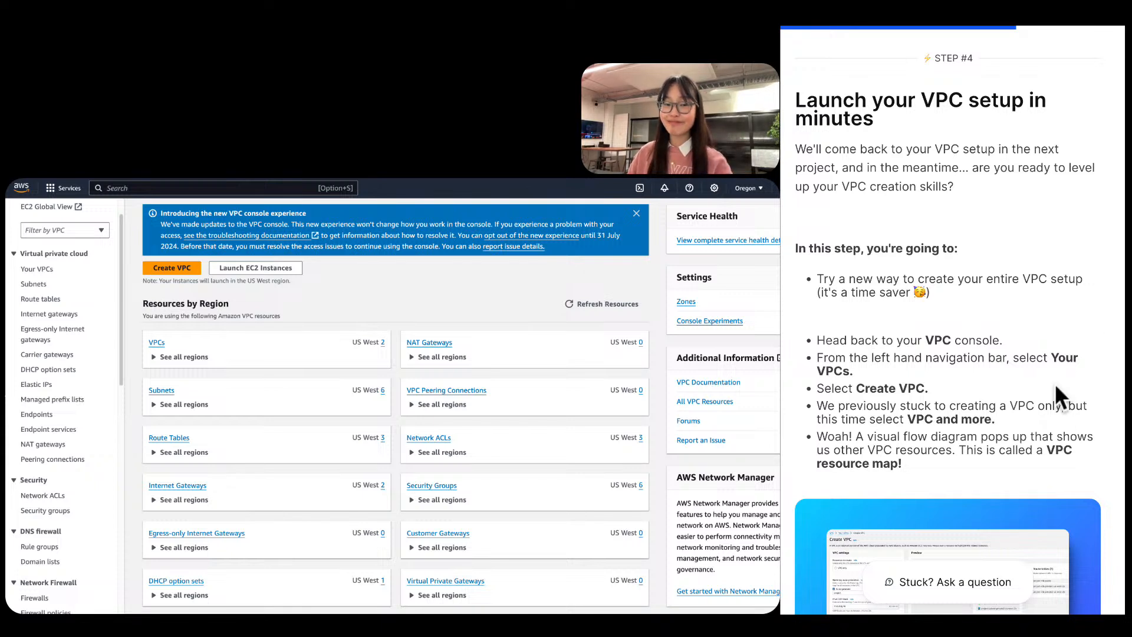
{"action": "scroll", "coordinate": [937, 377], "scroll_direction": "down", "scroll_amount": 1}
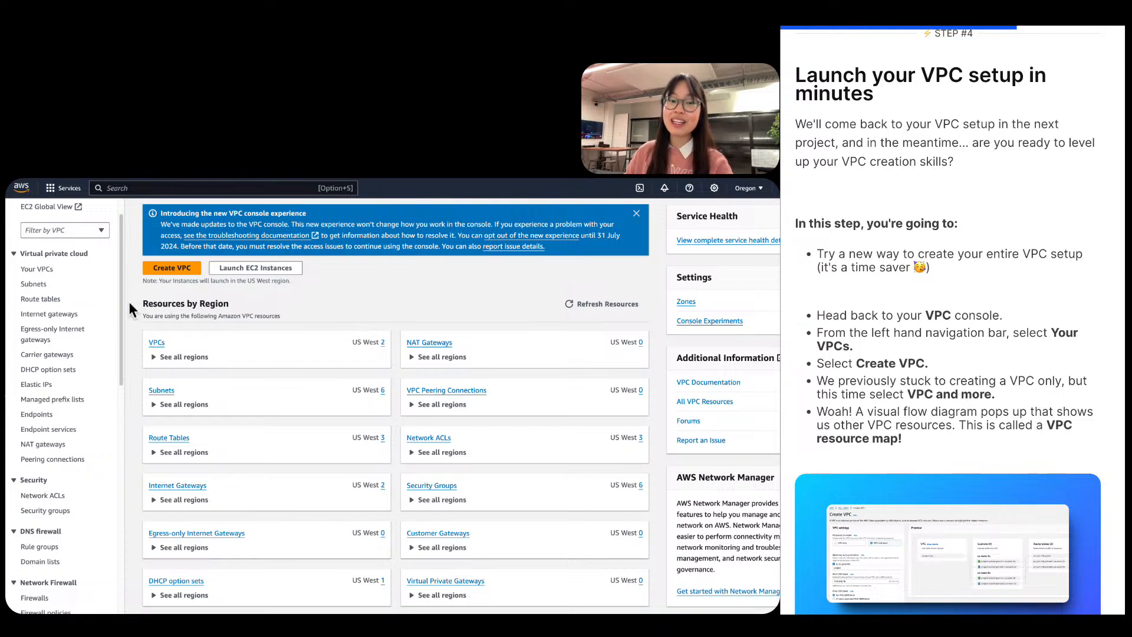
Start creating a VPC from the Your VPCs list and set the resources to create to VPC and more.
{"action": "left_click", "coordinate": [37, 268]}
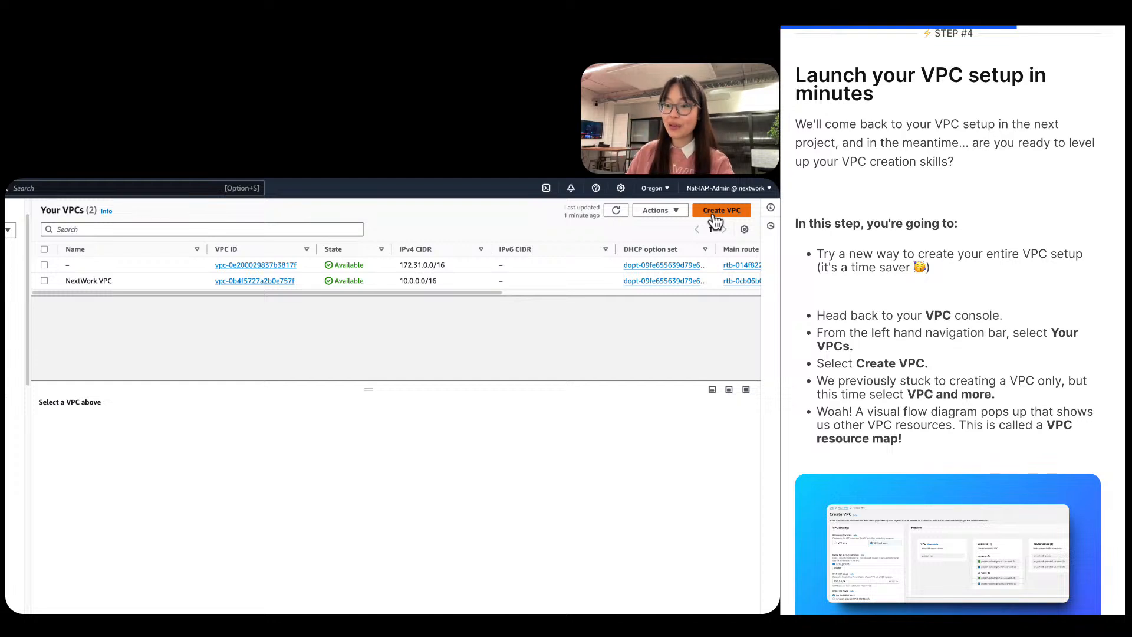
{"action": "left_click", "coordinate": [714, 212]}
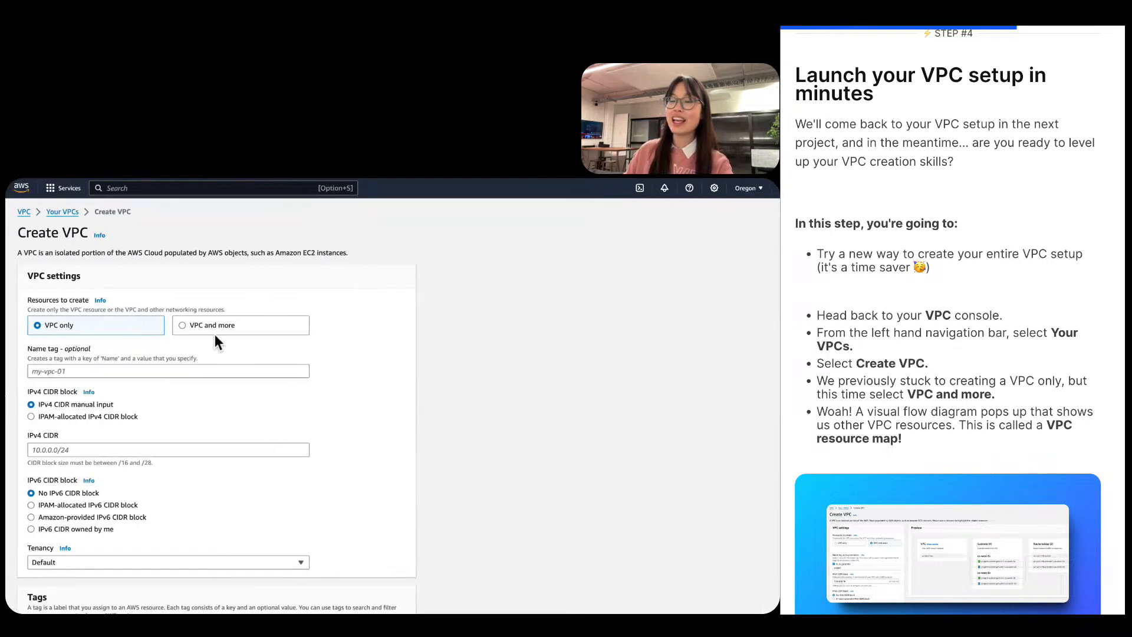
{"action": "scroll", "coordinate": [1015, 392], "scroll_direction": "down", "scroll_amount": 3}
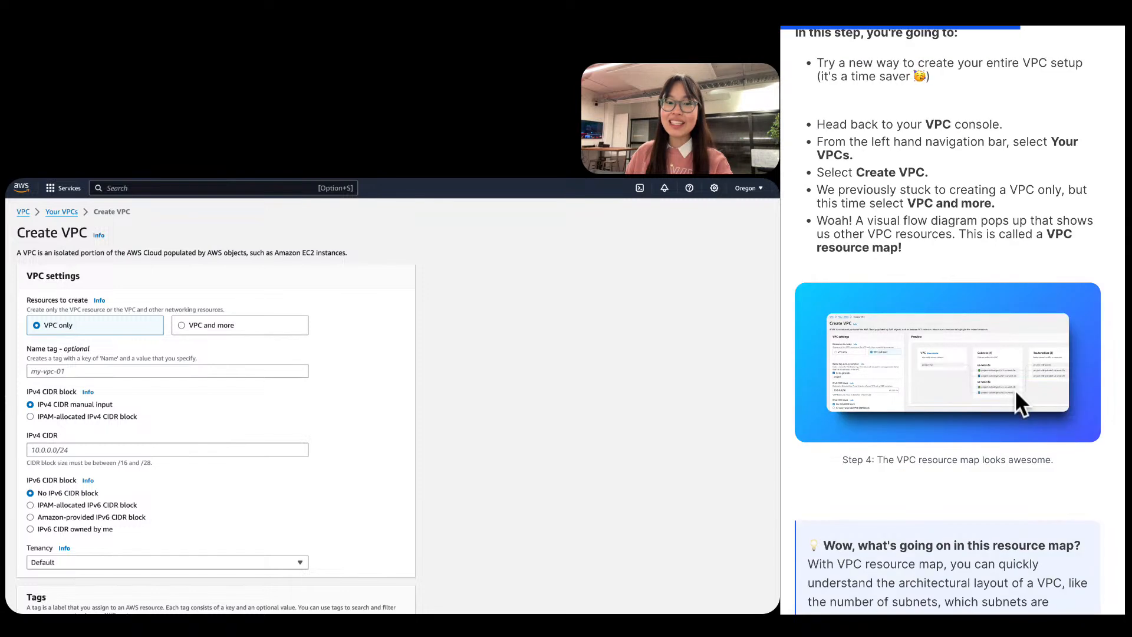
{"action": "double_click", "coordinate": [878, 172]}
{"action": "triple_click", "coordinate": [876, 173]}
{"action": "double_click", "coordinate": [868, 190]}
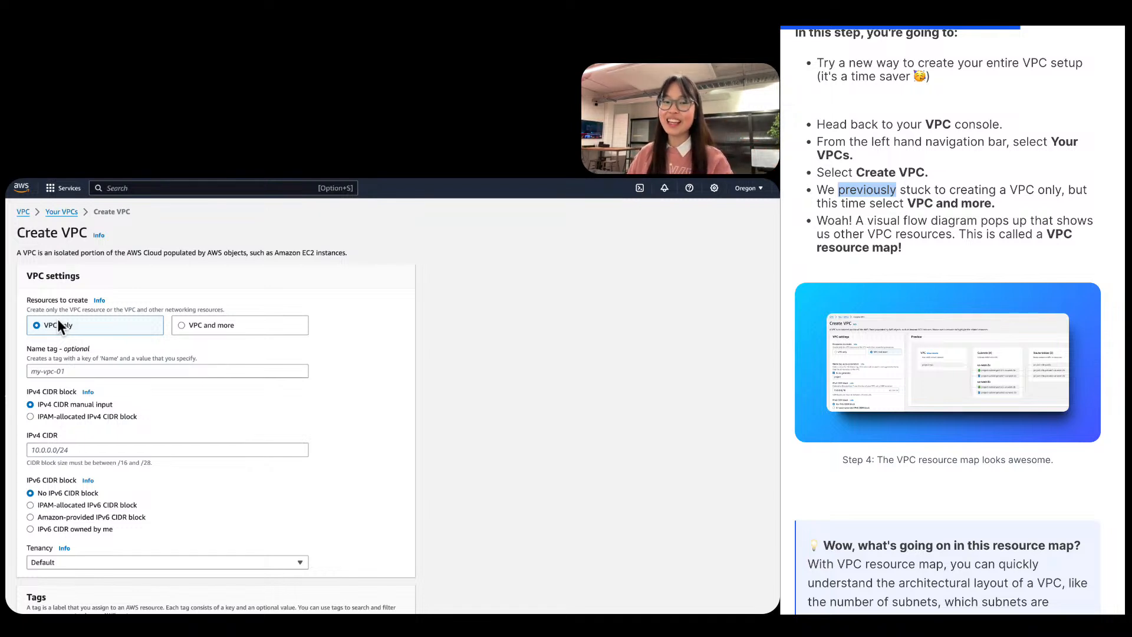
{"action": "left_click", "coordinate": [235, 325]}
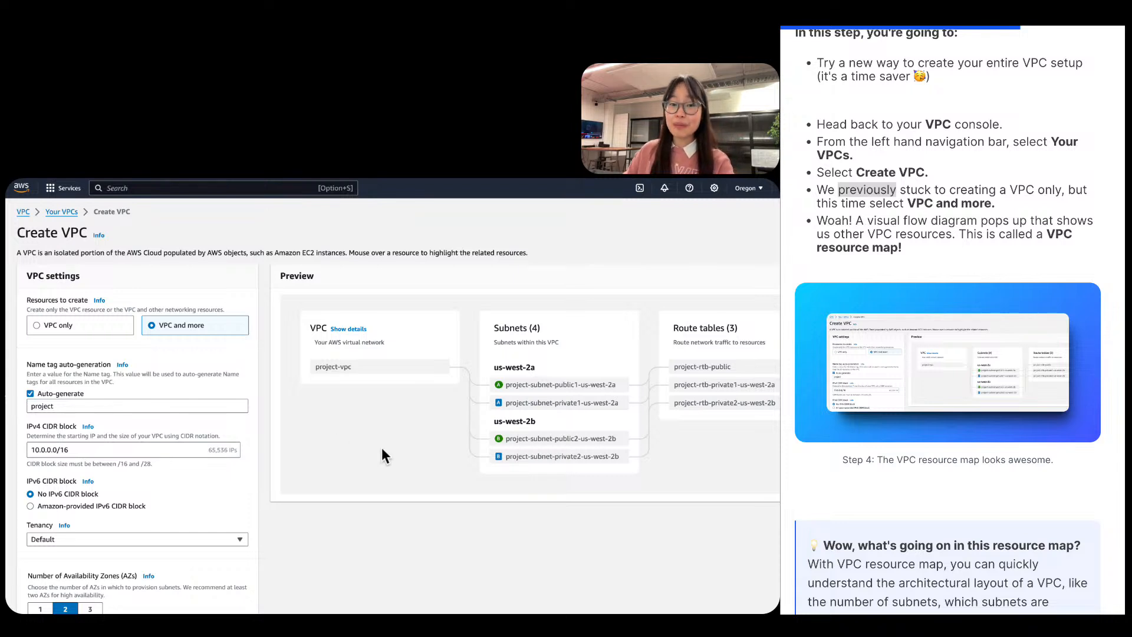
Examine the VPC resource map preview across subnets, route tables and network connections, and read the guide's explanation of it.
{"action": "scroll", "coordinate": [381, 447], "scroll_direction": "right", "scroll_amount": 5}
{"action": "scroll", "coordinate": [381, 447], "scroll_direction": "right", "scroll_amount": 3}
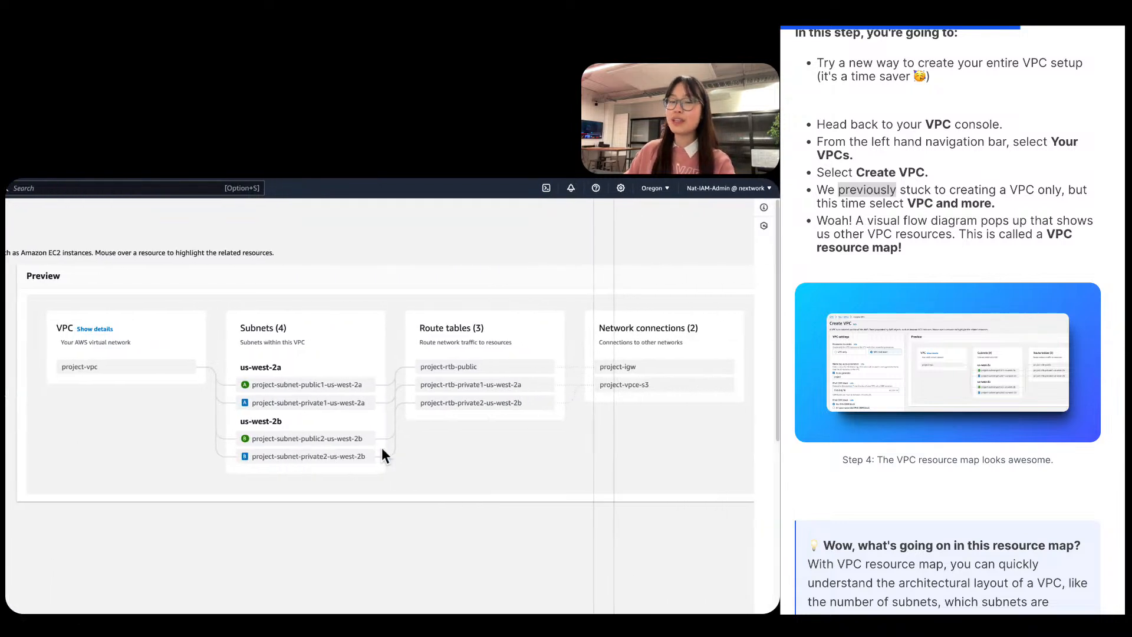
{"action": "scroll", "coordinate": [465, 324], "scroll_direction": "left", "scroll_amount": 8}
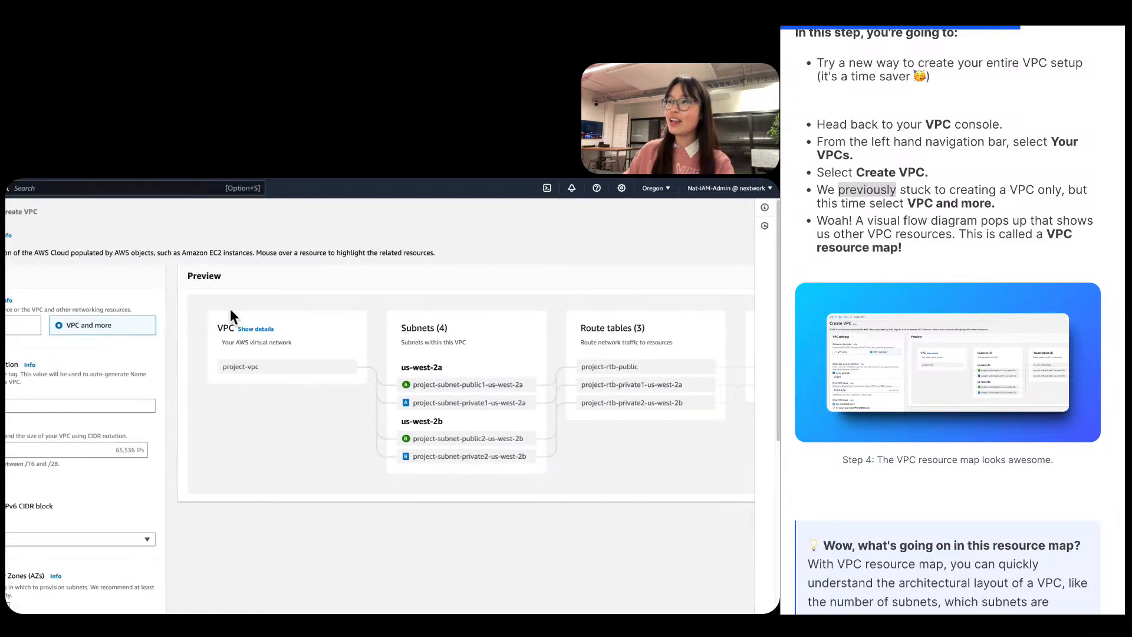
{"action": "scroll", "coordinate": [657, 240], "scroll_direction": "right", "scroll_amount": 7}
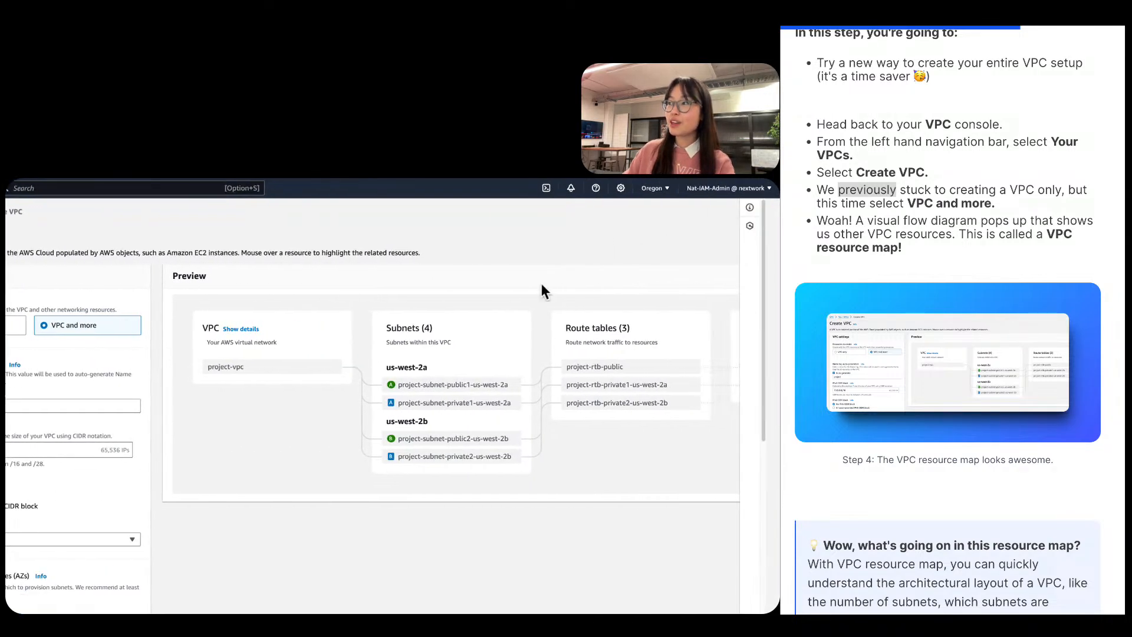
{"action": "scroll", "coordinate": [539, 297], "scroll_direction": "right", "scroll_amount": 2}
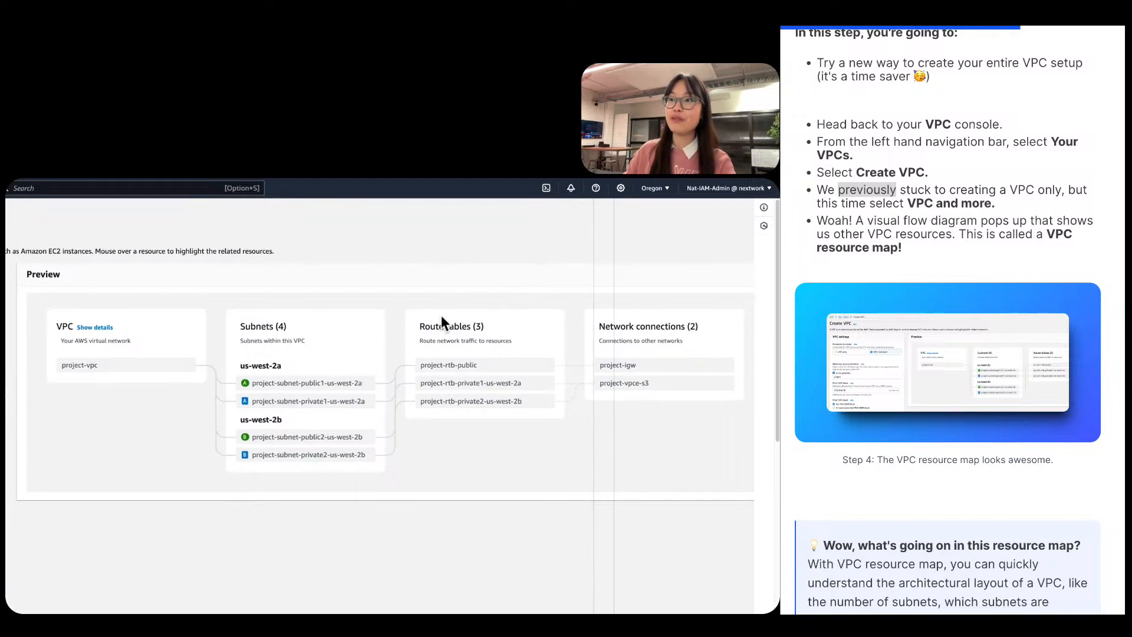
{"action": "mouse_move", "coordinate": [161, 372]}
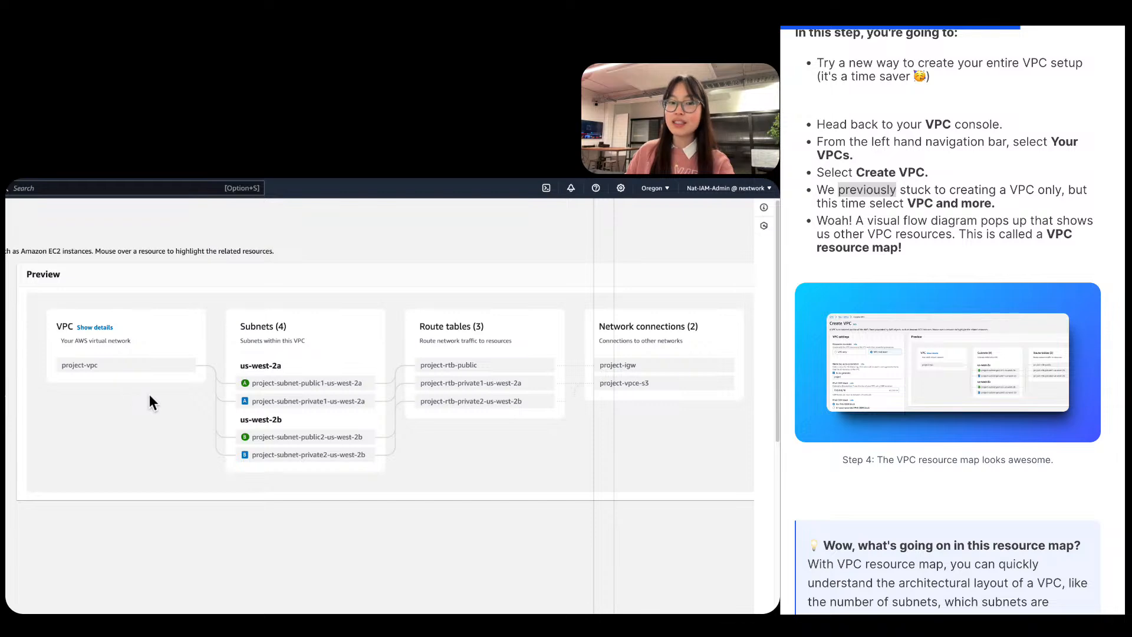
{"action": "scroll", "coordinate": [971, 297], "scroll_direction": "down", "scroll_amount": 5}
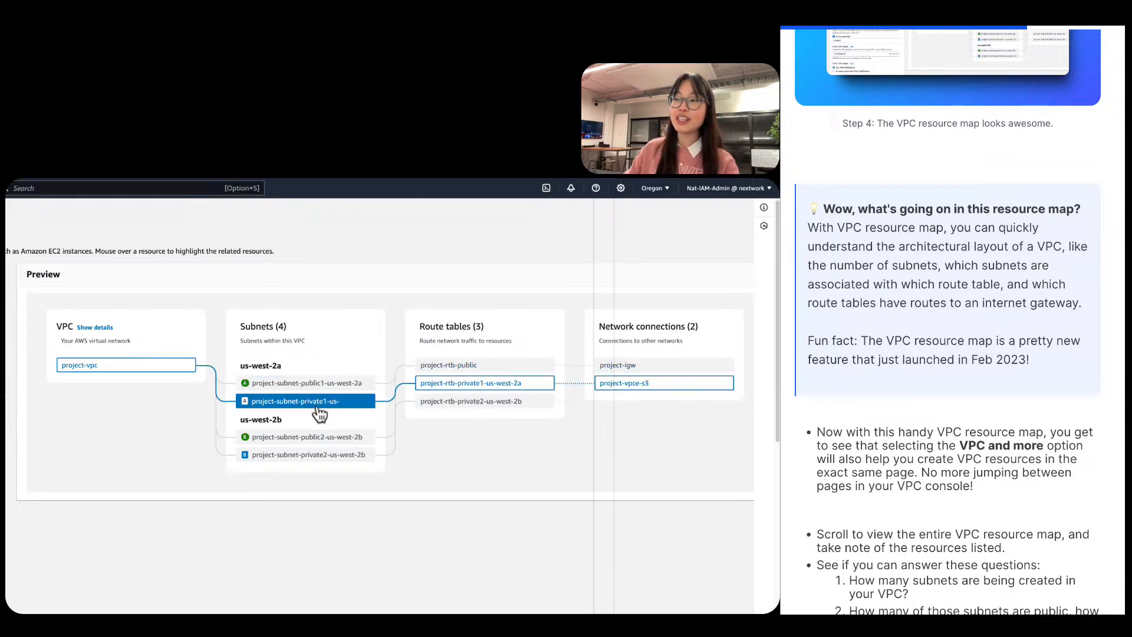
{"action": "scroll", "coordinate": [1069, 341], "scroll_direction": "down", "scroll_amount": 5}
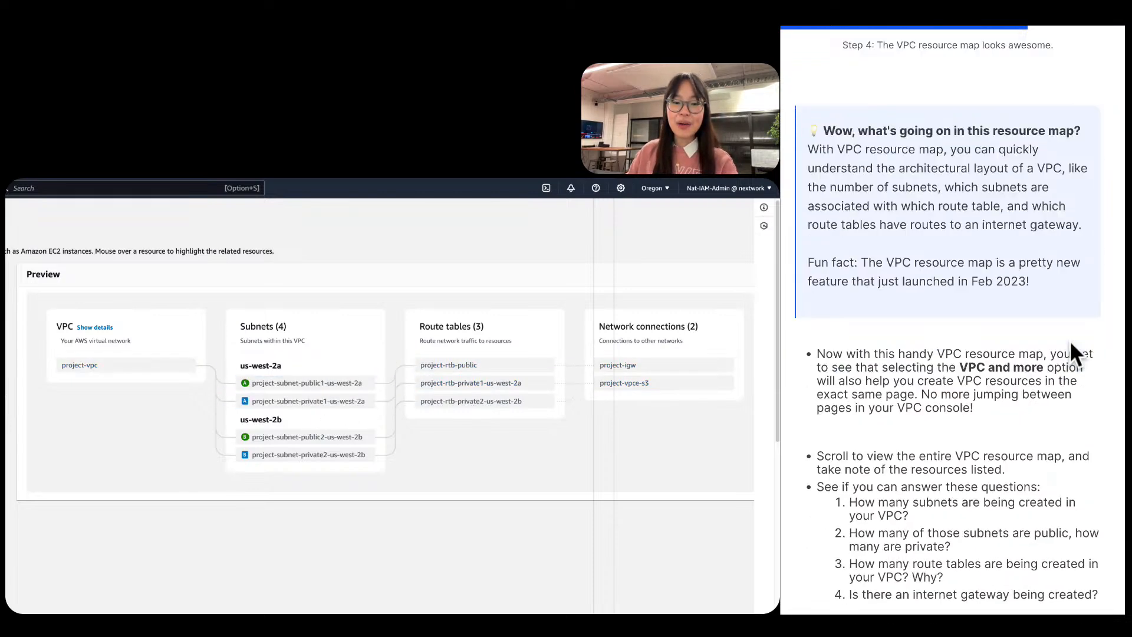
{"action": "scroll", "coordinate": [1071, 345], "scroll_direction": "down", "scroll_amount": 1}
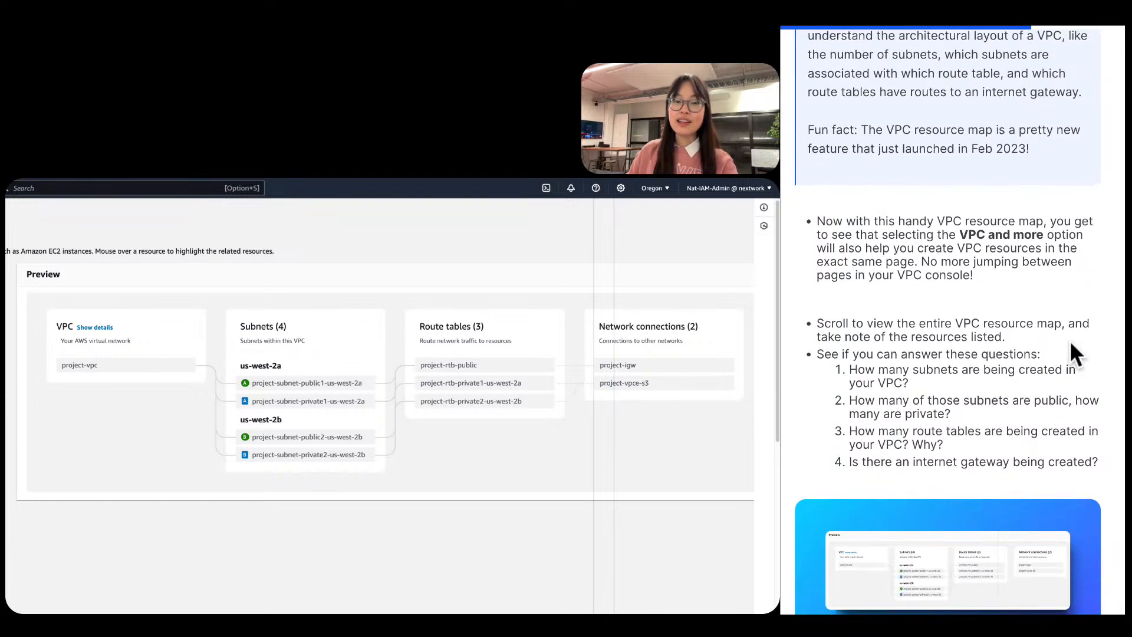
Compare the resource map preview with the guide's questions and answers, and read why resource maps are helpful.
{"action": "scroll", "coordinate": [106, 411], "scroll_direction": "left", "scroll_amount": 5}
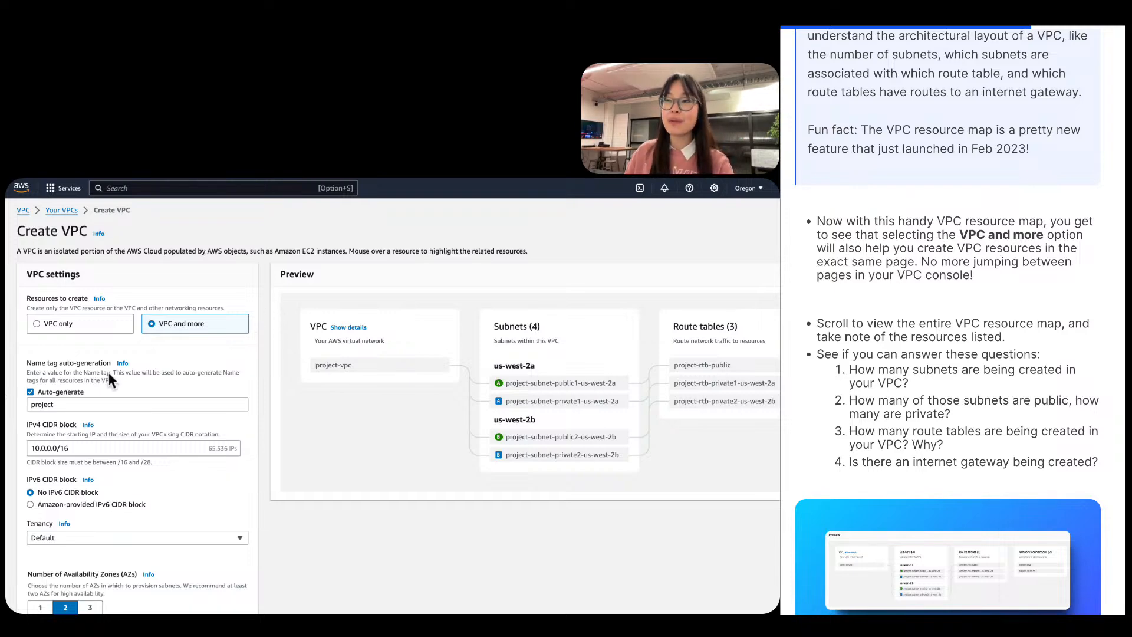
{"action": "scroll", "coordinate": [930, 284], "scroll_direction": "down", "scroll_amount": 3}
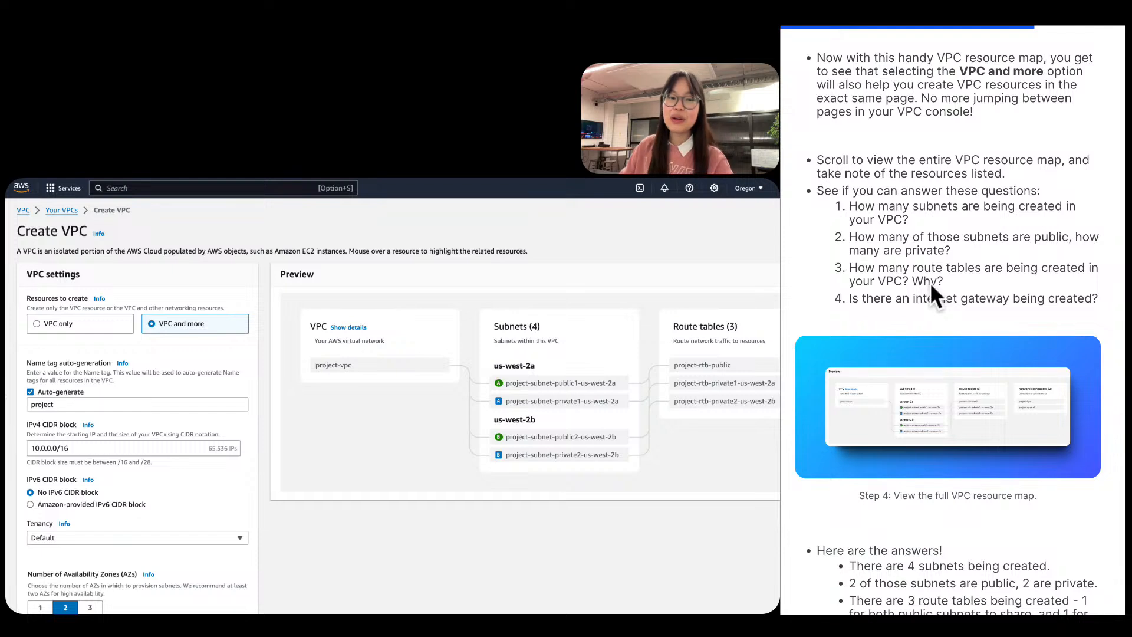
{"action": "scroll", "coordinate": [930, 284], "scroll_direction": "down", "scroll_amount": 1}
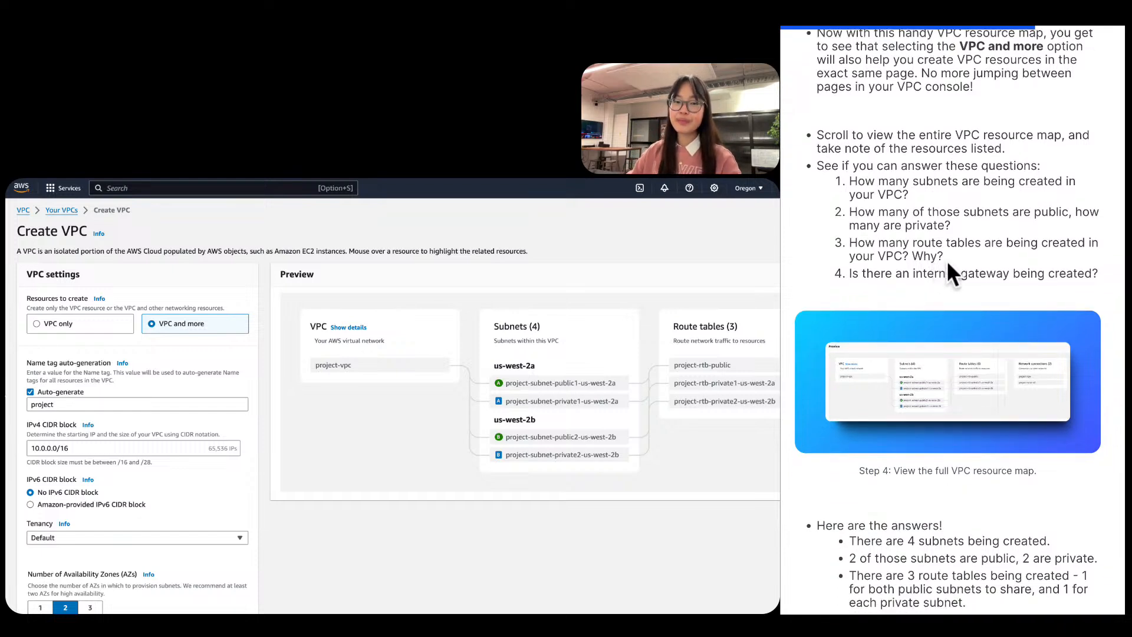
{"action": "scroll", "coordinate": [471, 420], "scroll_direction": "right", "scroll_amount": 10}
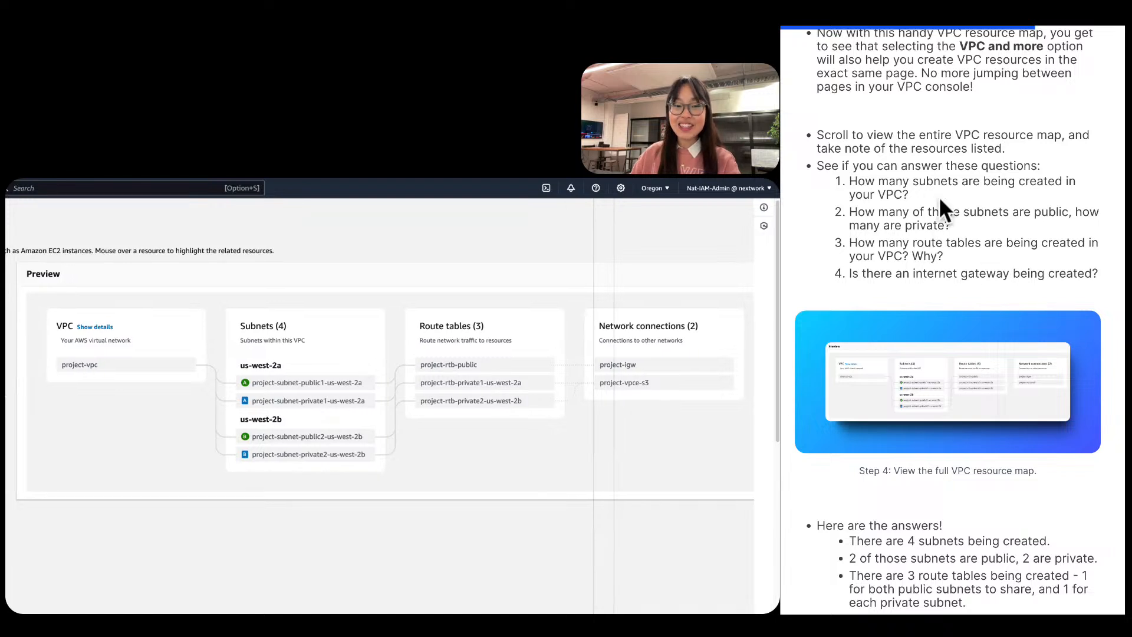
{"action": "scroll", "coordinate": [940, 200], "scroll_direction": "up", "scroll_amount": 1}
{"action": "scroll", "coordinate": [941, 201], "scroll_direction": "up", "scroll_amount": 2}
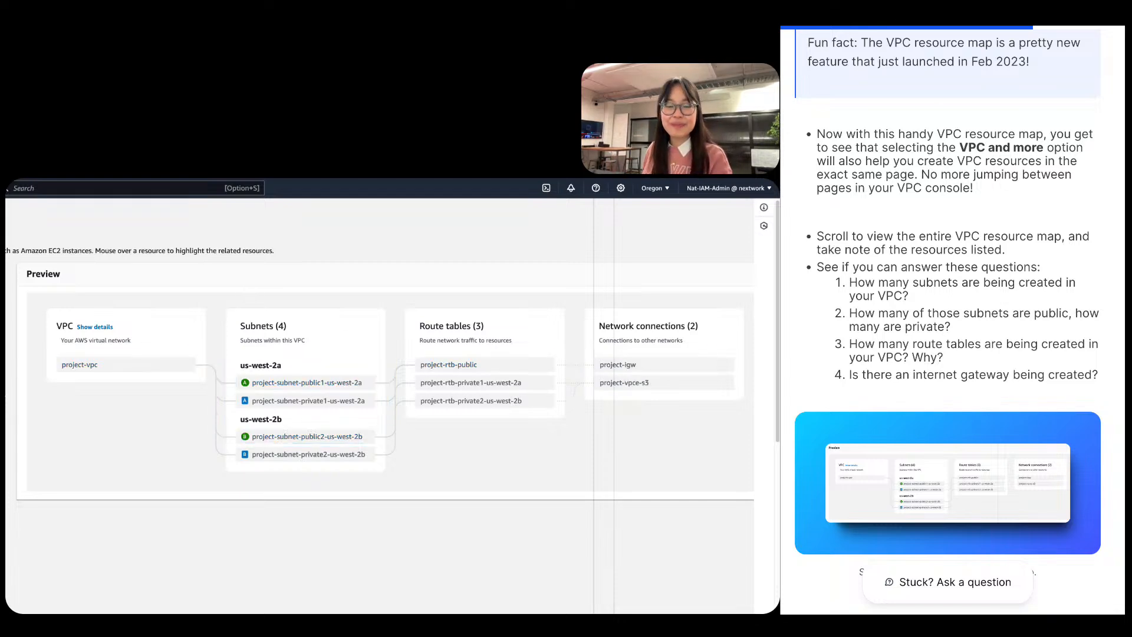
{"action": "scroll", "coordinate": [948, 331], "scroll_direction": "down", "scroll_amount": 10}
{"action": "scroll", "coordinate": [948, 330], "scroll_direction": "down", "scroll_amount": 3}
{"action": "scroll", "coordinate": [947, 330], "scroll_direction": "up", "scroll_amount": 2}
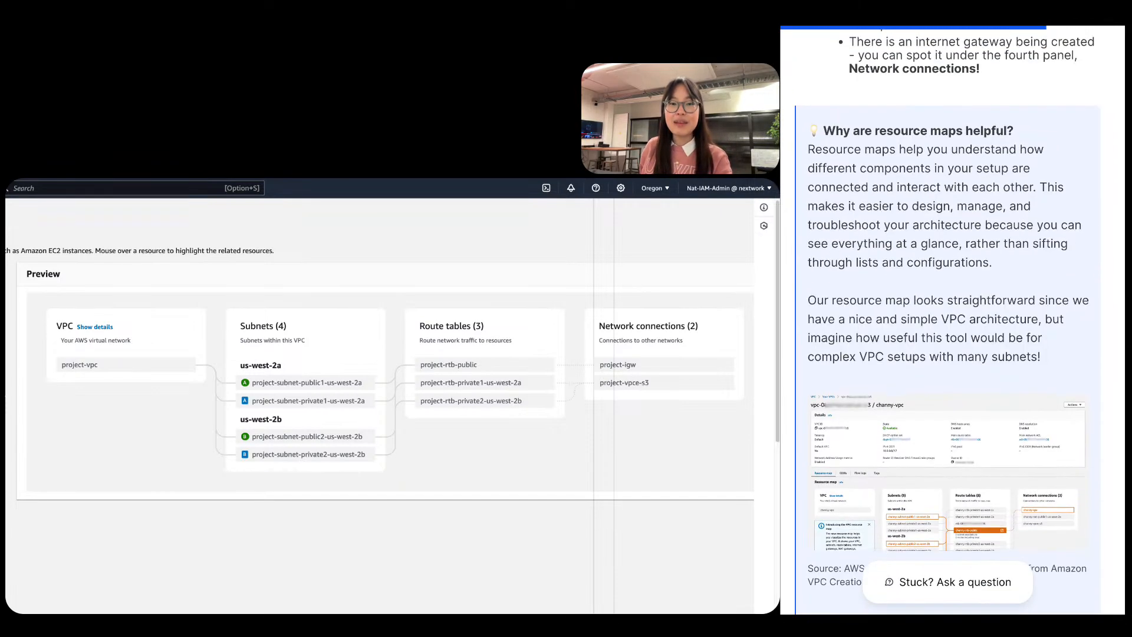
{"action": "scroll", "coordinate": [947, 330], "scroll_direction": "down", "scroll_amount": 1}
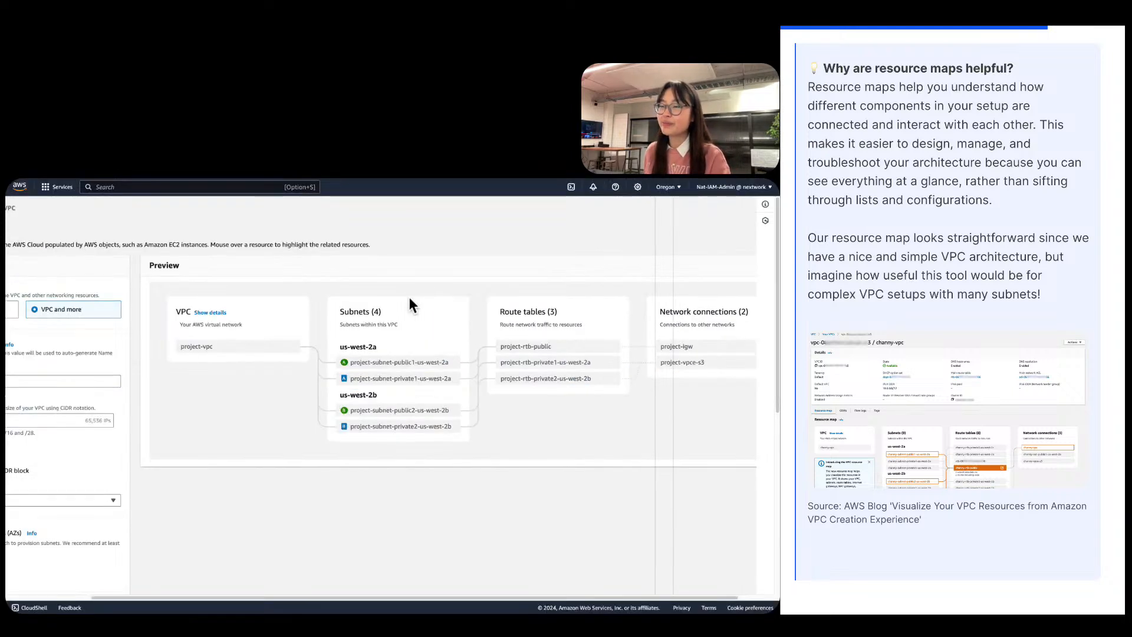
{"action": "scroll", "coordinate": [296, 329], "scroll_direction": "left", "scroll_amount": 5}
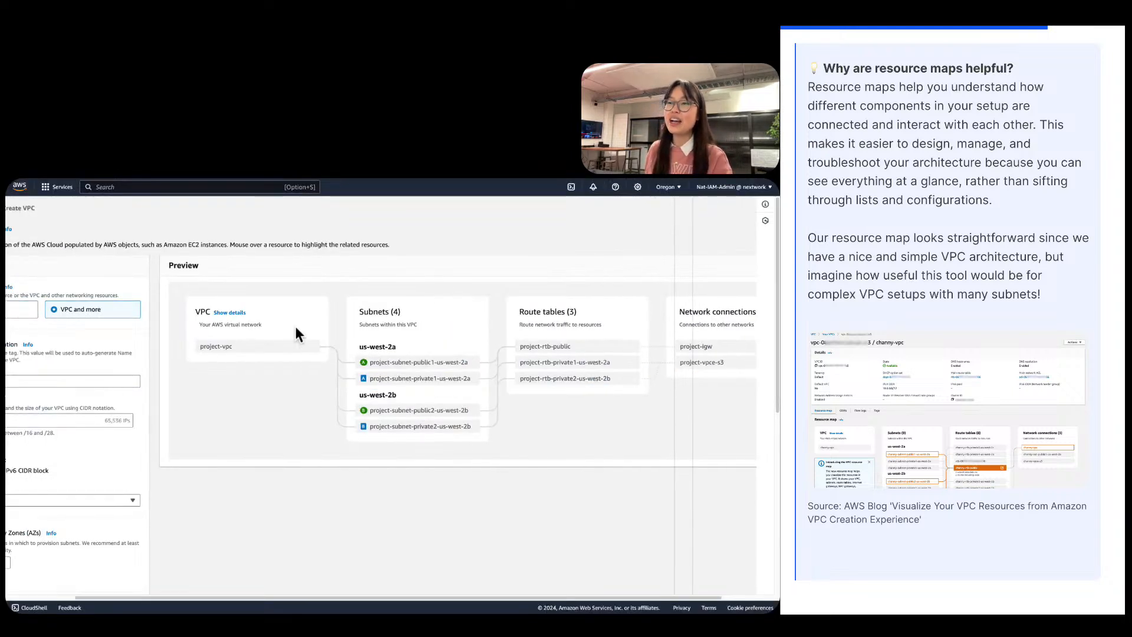
Capture a screenshot of the VPC resource map preview, upload it to the guide's screenshot task and mark the task as done.
{"action": "scroll", "coordinate": [946, 479], "scroll_direction": "down", "scroll_amount": 8}
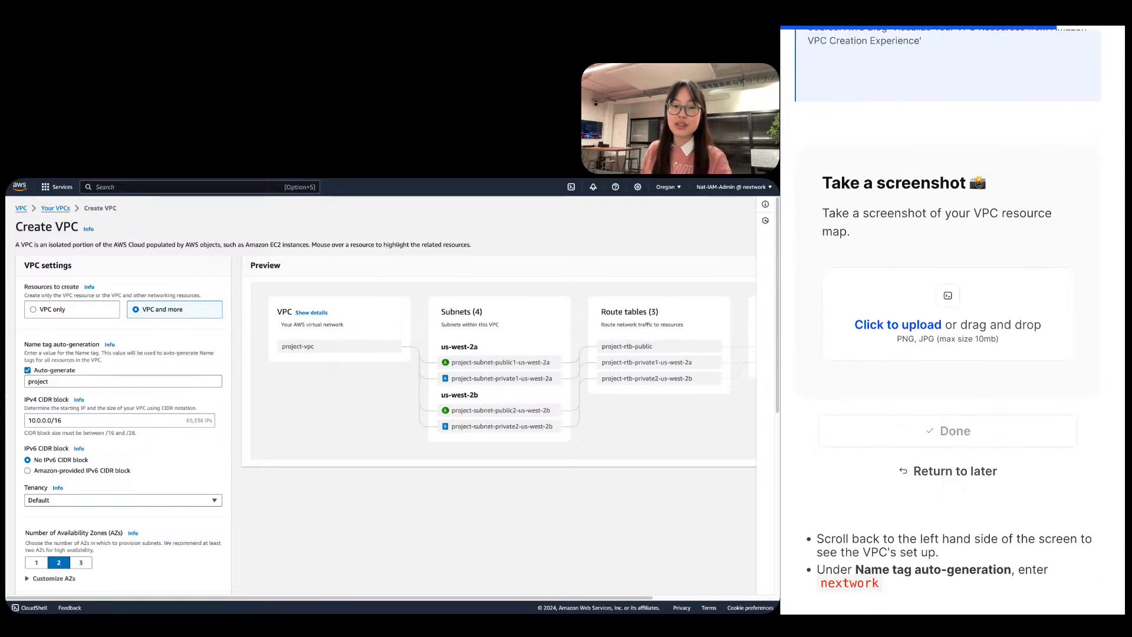
{"action": "scroll", "coordinate": [294, 462], "scroll_direction": "right", "scroll_amount": 5}
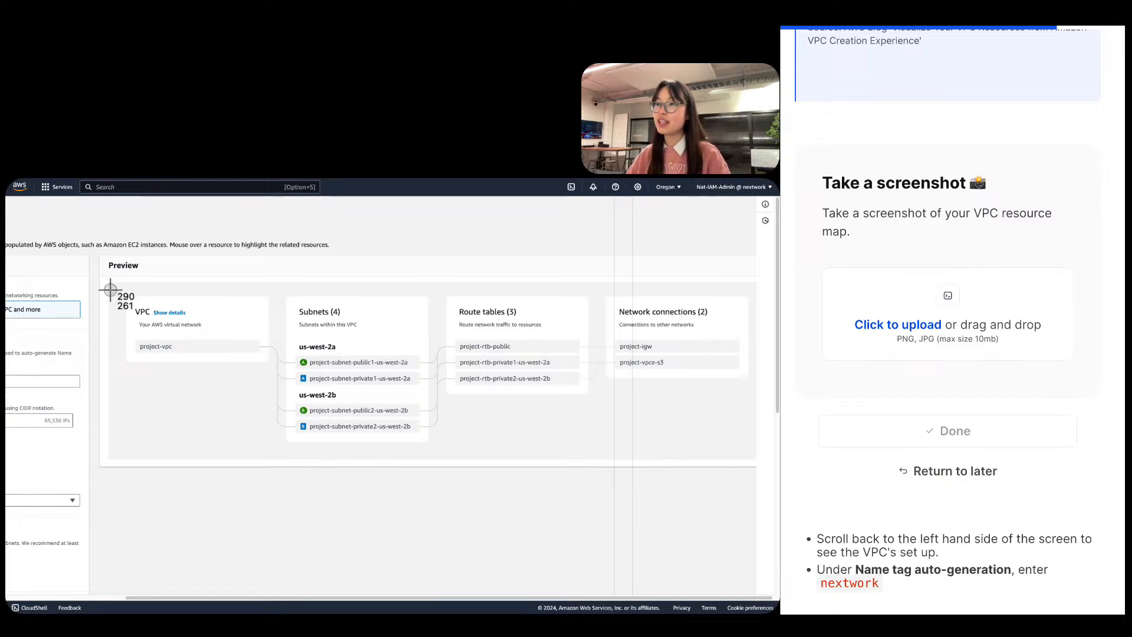
{"action": "left_click_drag", "start_coordinate": [110, 283], "coordinate": [753, 460]}
{"action": "left_click_drag", "start_coordinate": [725, 601], "coordinate": [936, 306]}
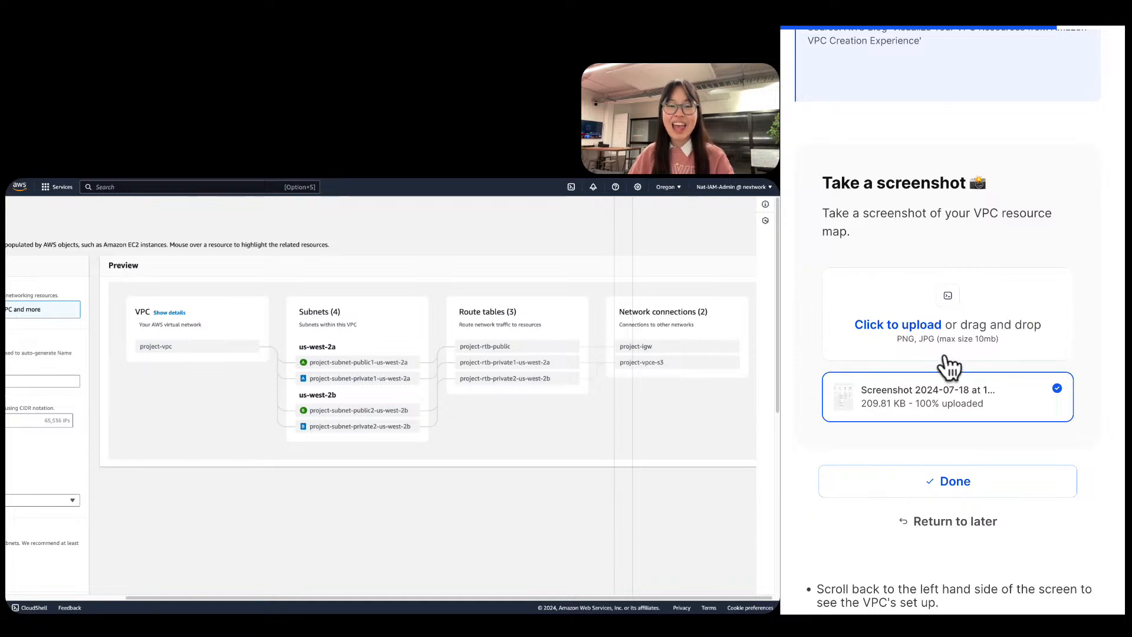
{"action": "left_click", "coordinate": [1056, 482]}
Set the name tag auto-generation value to nextwork in the VPC settings.
{"action": "scroll", "coordinate": [1068, 407], "scroll_direction": "down", "scroll_amount": 5}
{"action": "scroll", "coordinate": [1064, 396], "scroll_direction": "down", "scroll_amount": 2}
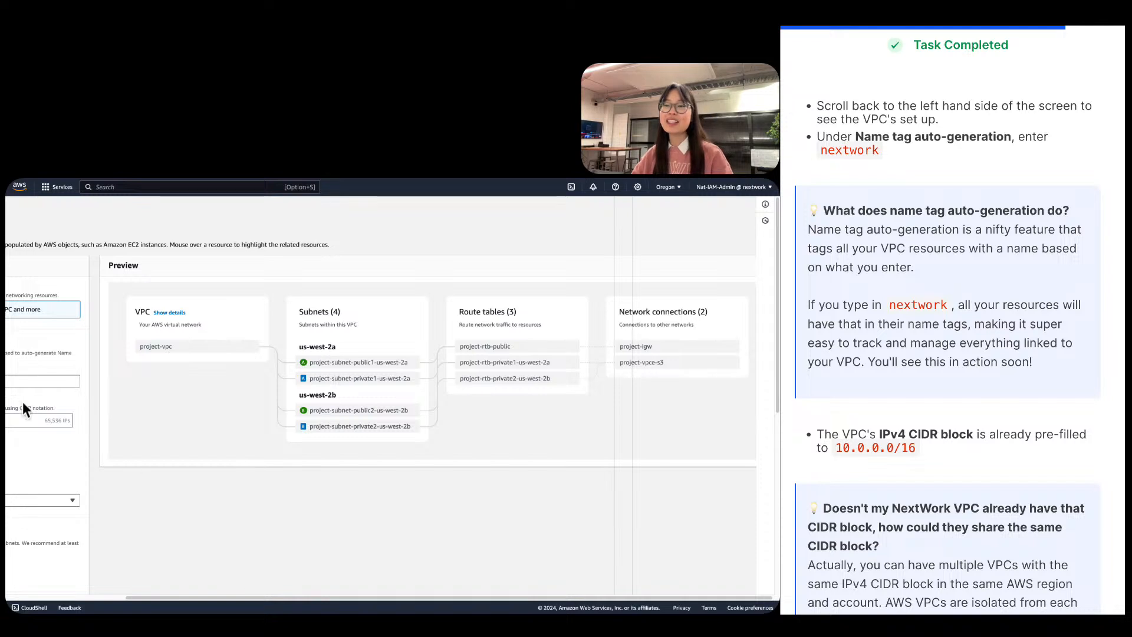
{"action": "scroll", "coordinate": [13, 353], "scroll_direction": "left", "scroll_amount": 3}
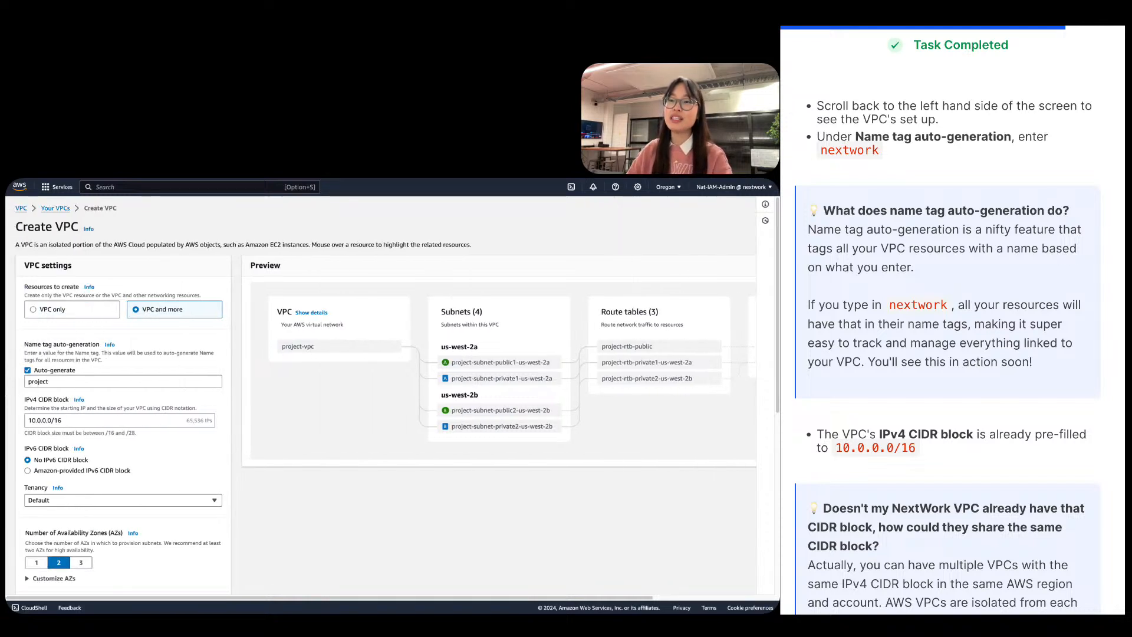
{"action": "double_click", "coordinate": [45, 384]}
{"action": "type", "text": "nextwork"}
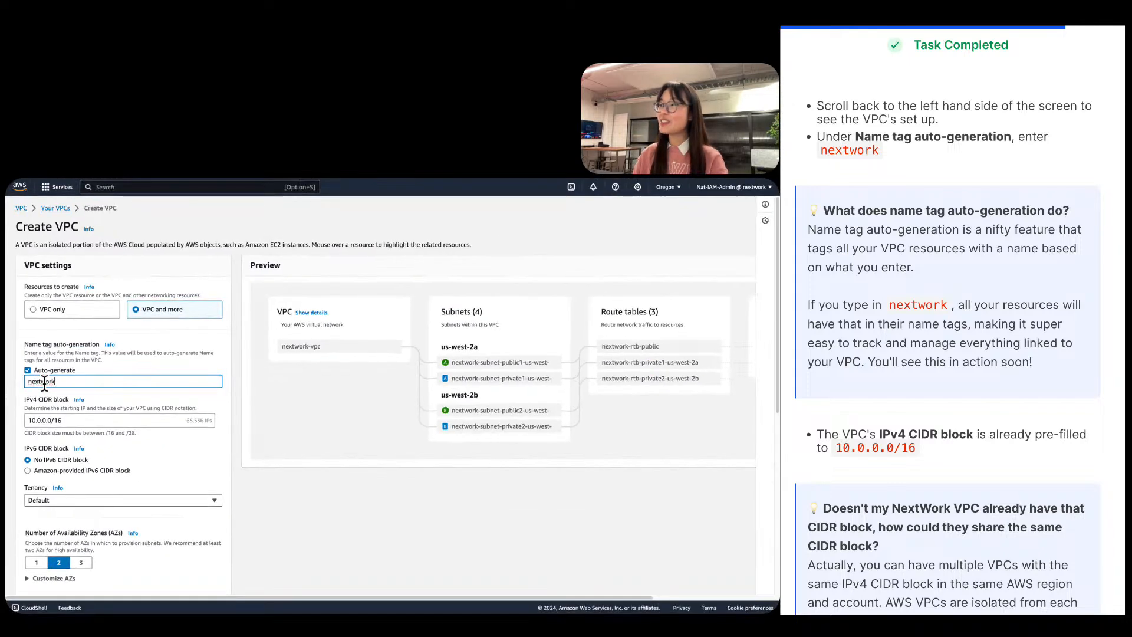
Clear the name tag value and re-enter nextwork, checking how the resource names in the preview follow it.
{"action": "key", "text": "BackSpace"}
{"action": "key", "text": "BackSpace"}
{"action": "key", "text": "BackSpace"}
{"action": "key", "text": "BackSpace"}
{"action": "key", "text": "BackSpace"}
{"action": "key", "text": "BackSpace"}
{"action": "key", "text": "BackSpace"}
{"action": "key", "text": "BackSpace"}
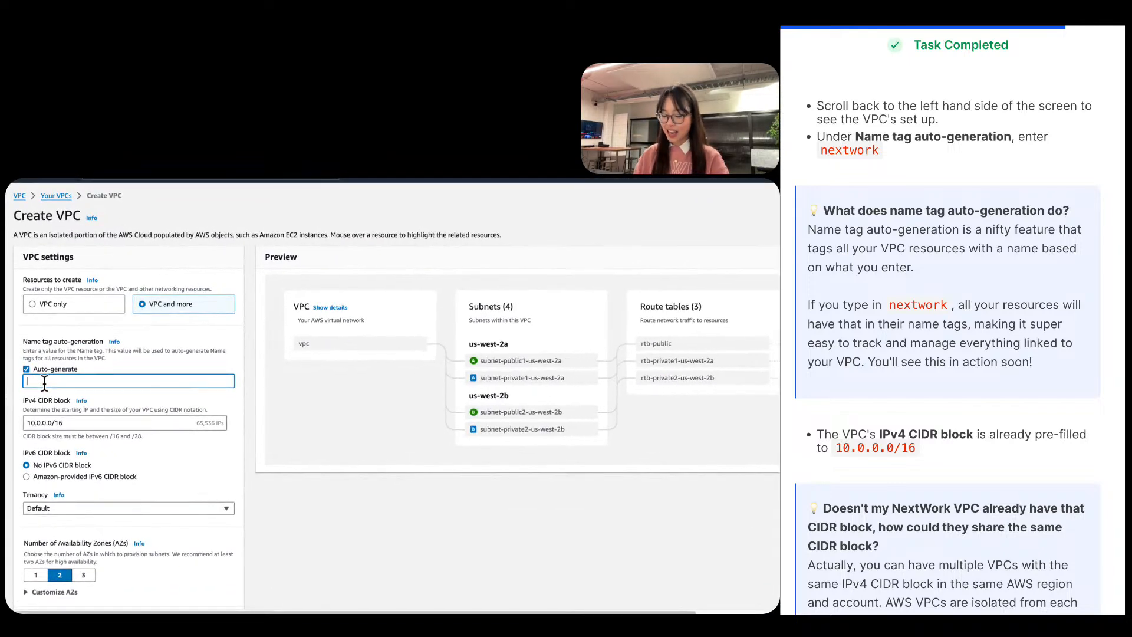
{"action": "type", "text": "nex"}
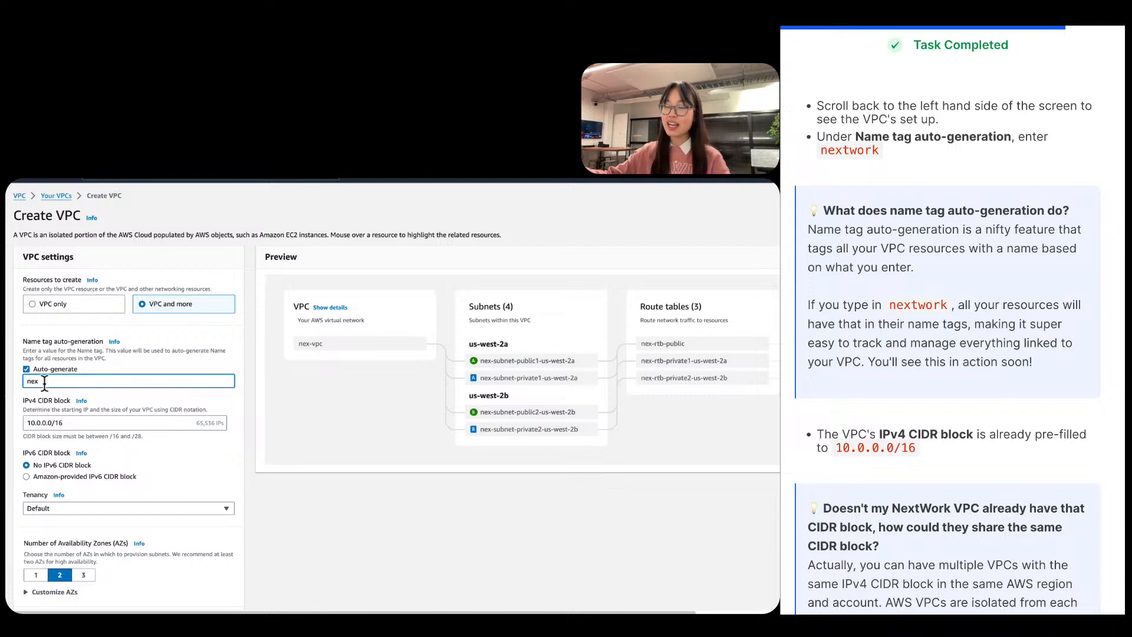
{"action": "type", "text": "tw"}
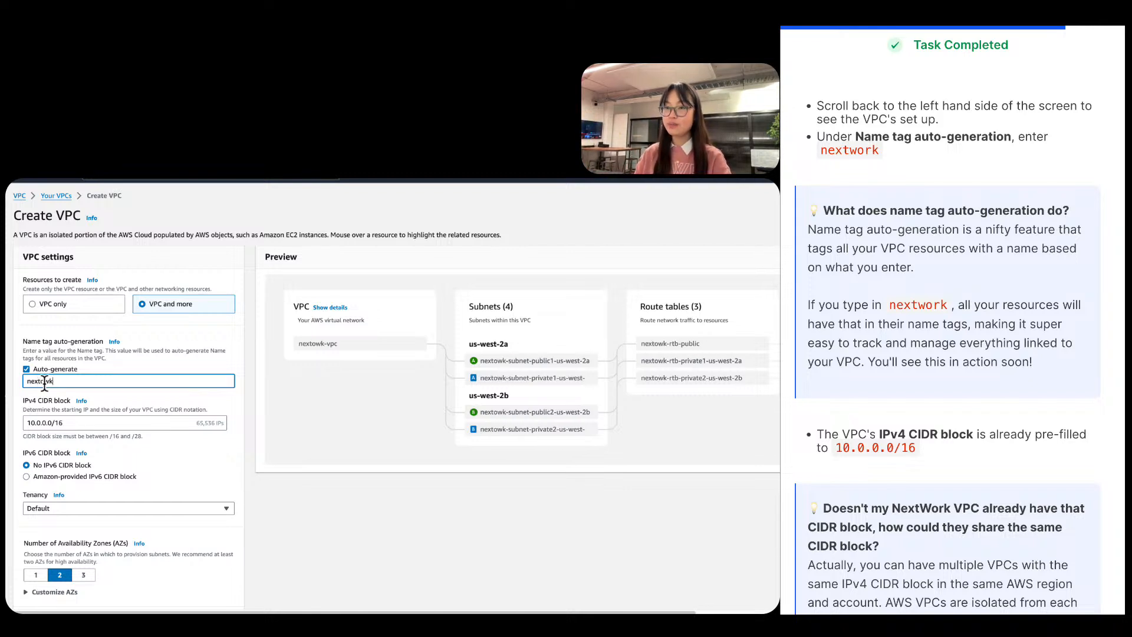
{"action": "key", "text": "BackSpace"}
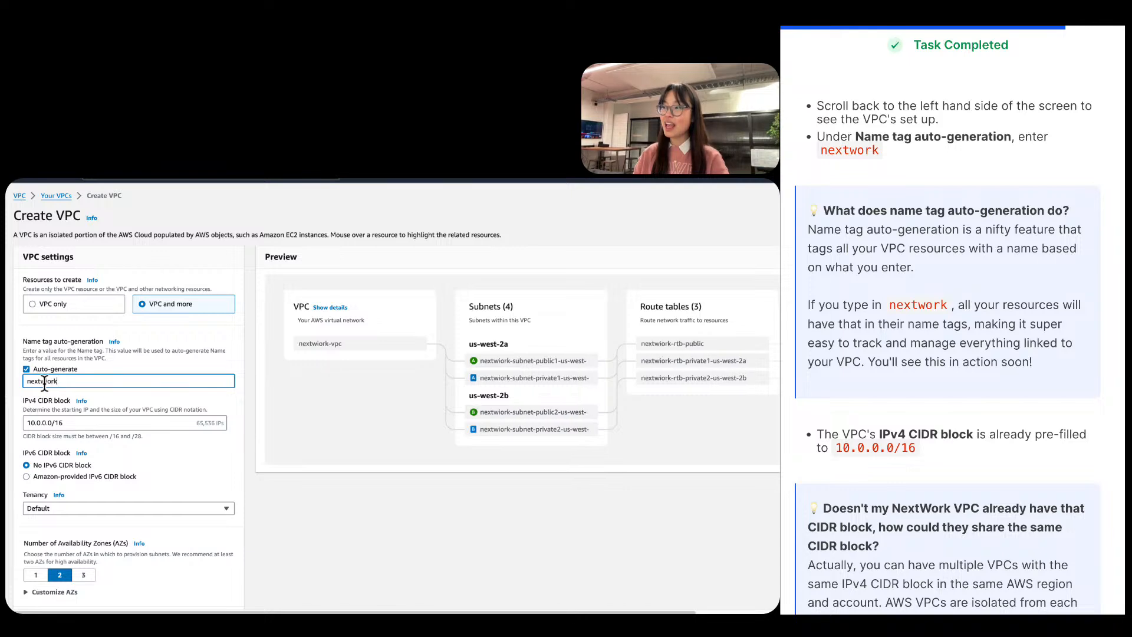
{"action": "type", "text": "ork"}
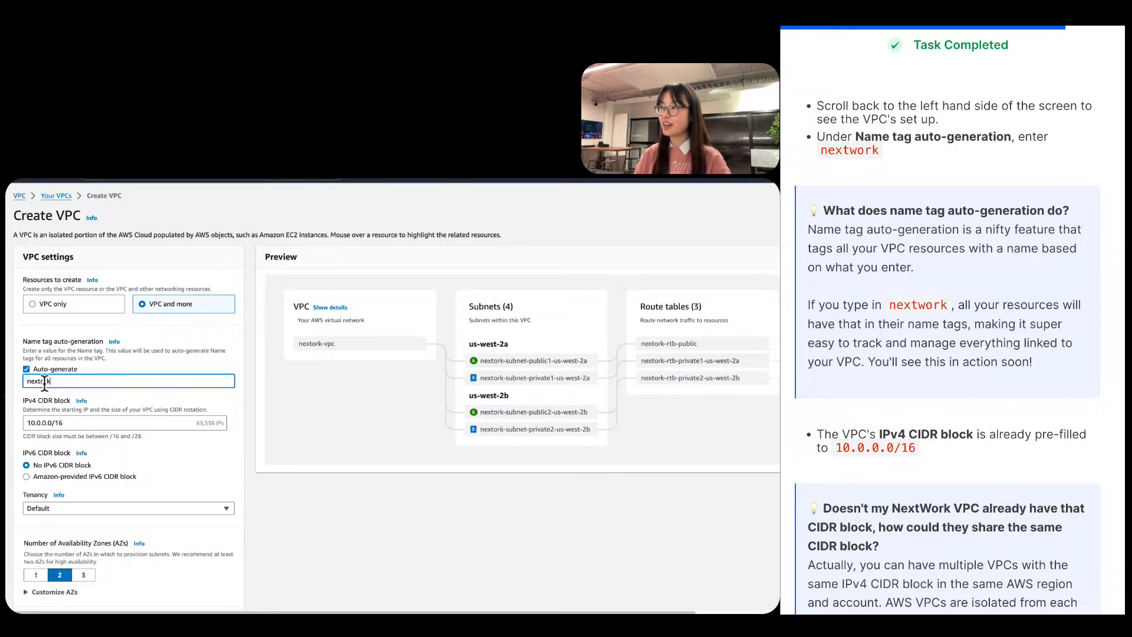
{"action": "scroll", "coordinate": [471, 371], "scroll_direction": "right", "scroll_amount": 3}
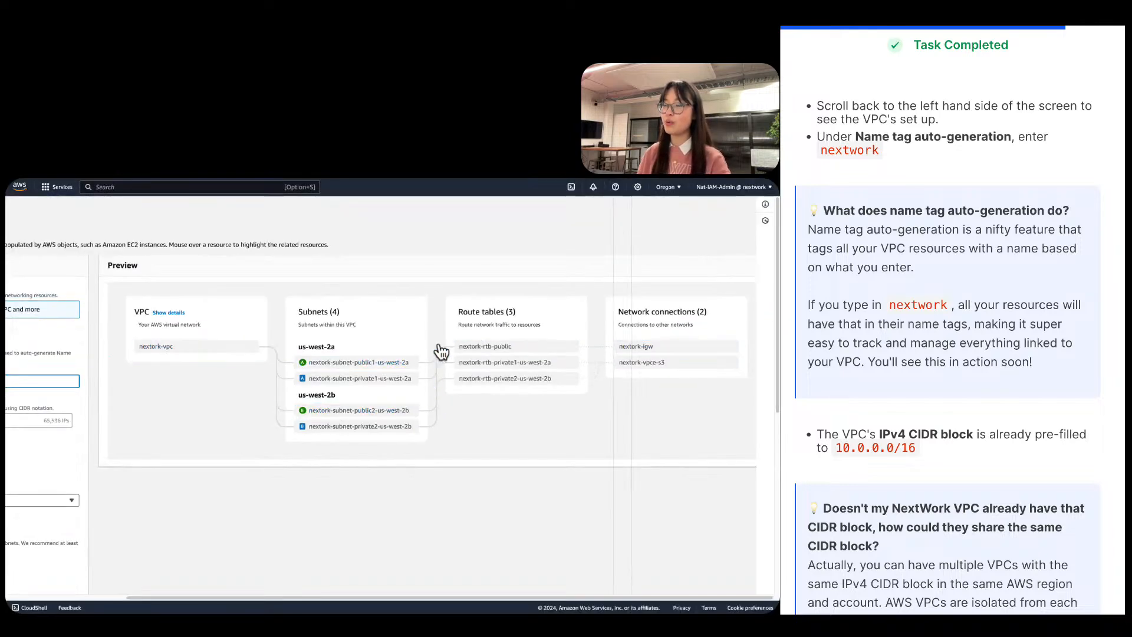
{"action": "scroll", "coordinate": [439, 345], "scroll_direction": "left", "scroll_amount": 5}
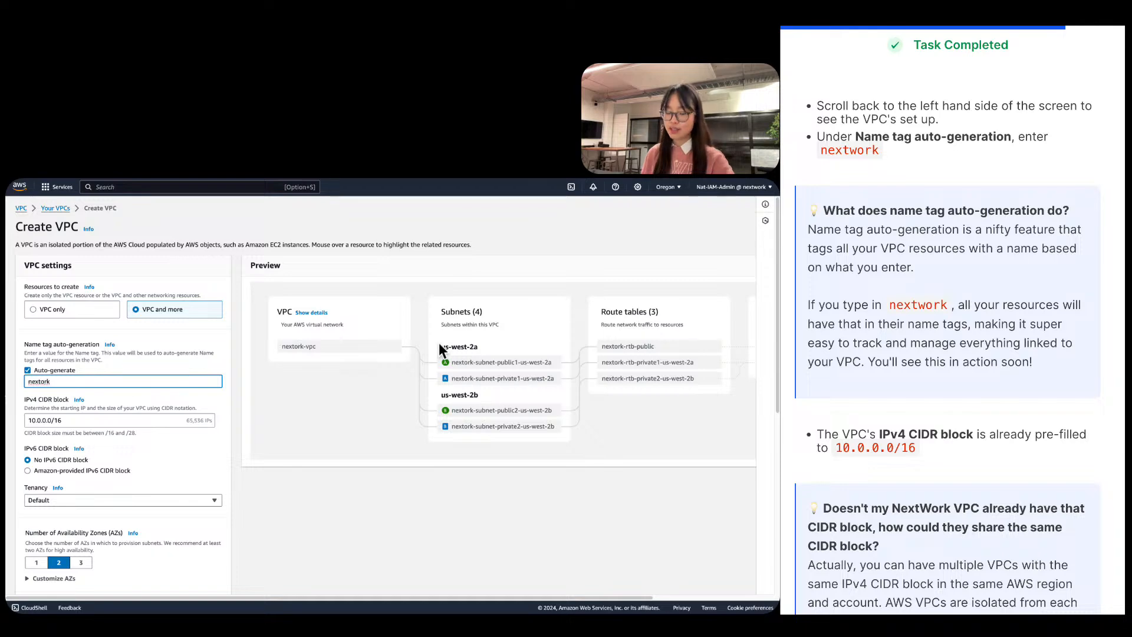
{"action": "type", "text": "w"}
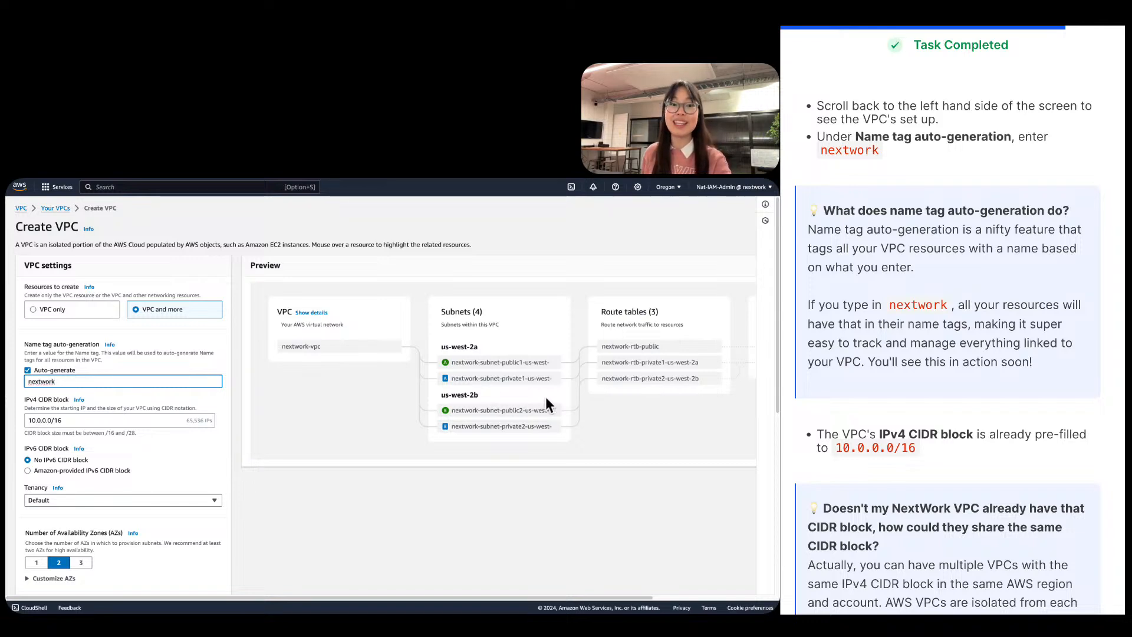
Examine the IPv4 CIDR block setting and read the guide's explanation of VPCs sharing the same CIDR block.
{"action": "scroll", "coordinate": [1038, 392], "scroll_direction": "down", "scroll_amount": 7}
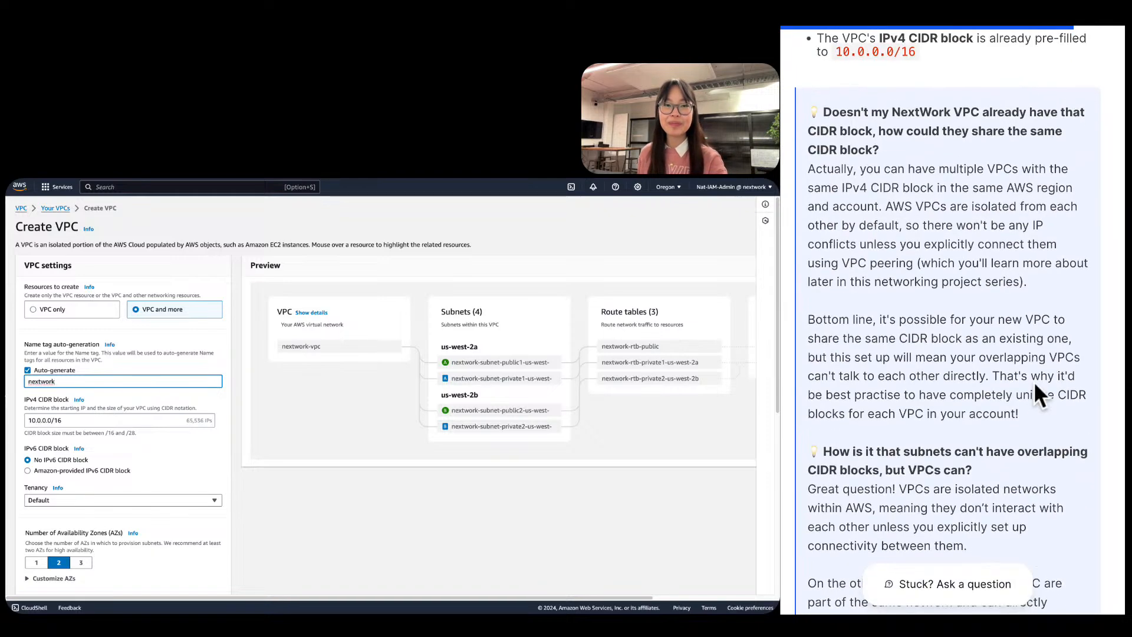
{"action": "scroll", "coordinate": [1037, 392], "scroll_direction": "up", "scroll_amount": 1}
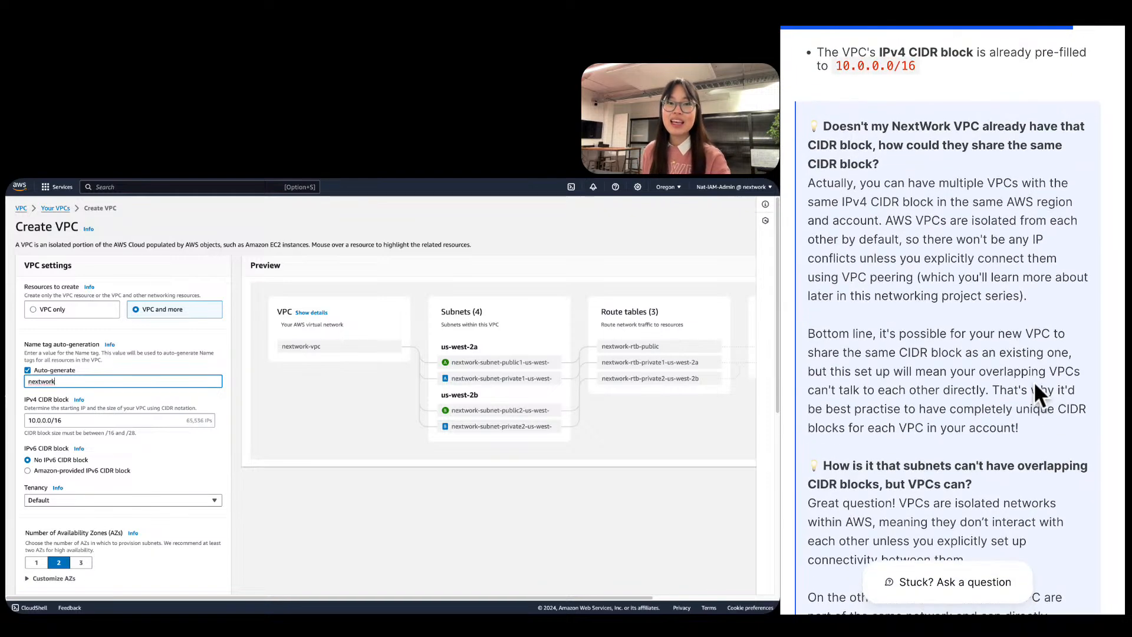
{"action": "left_click", "coordinate": [86, 421]}
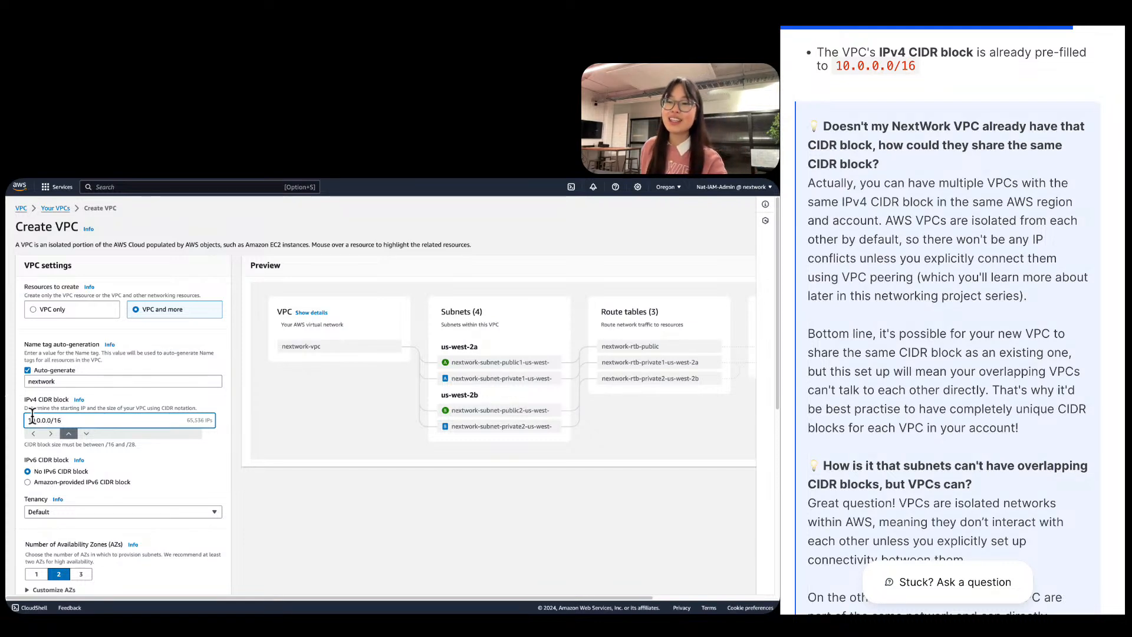
{"action": "triple_click", "coordinate": [982, 277]}
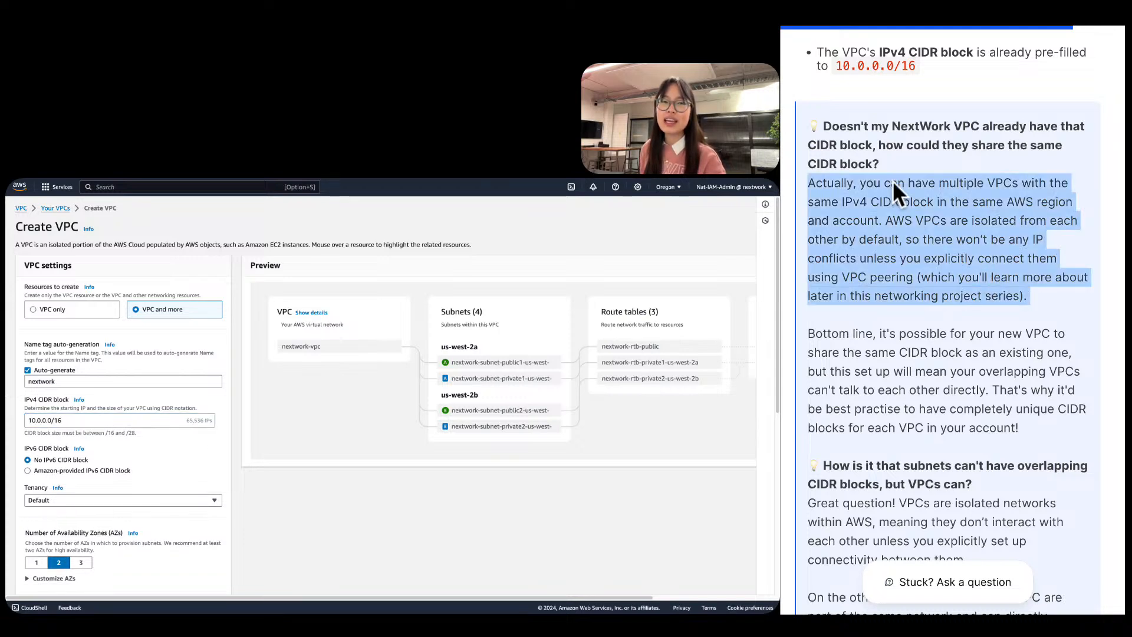
{"action": "left_click", "coordinate": [26, 422]}
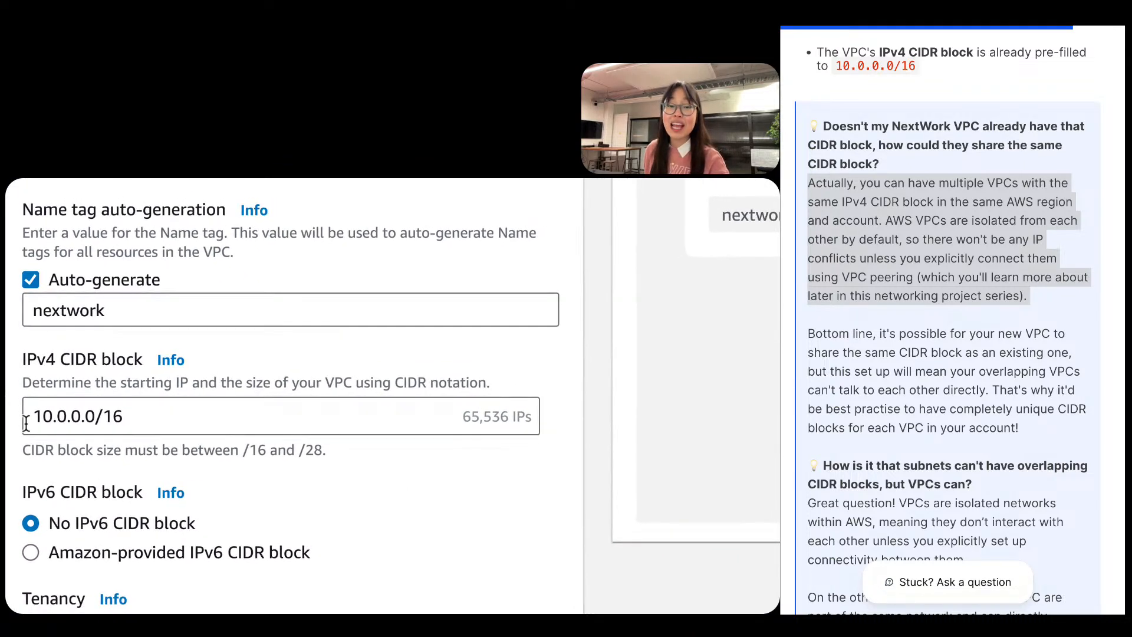
{"action": "left_click_drag", "start_coordinate": [124, 416], "coordinate": [33, 416]}
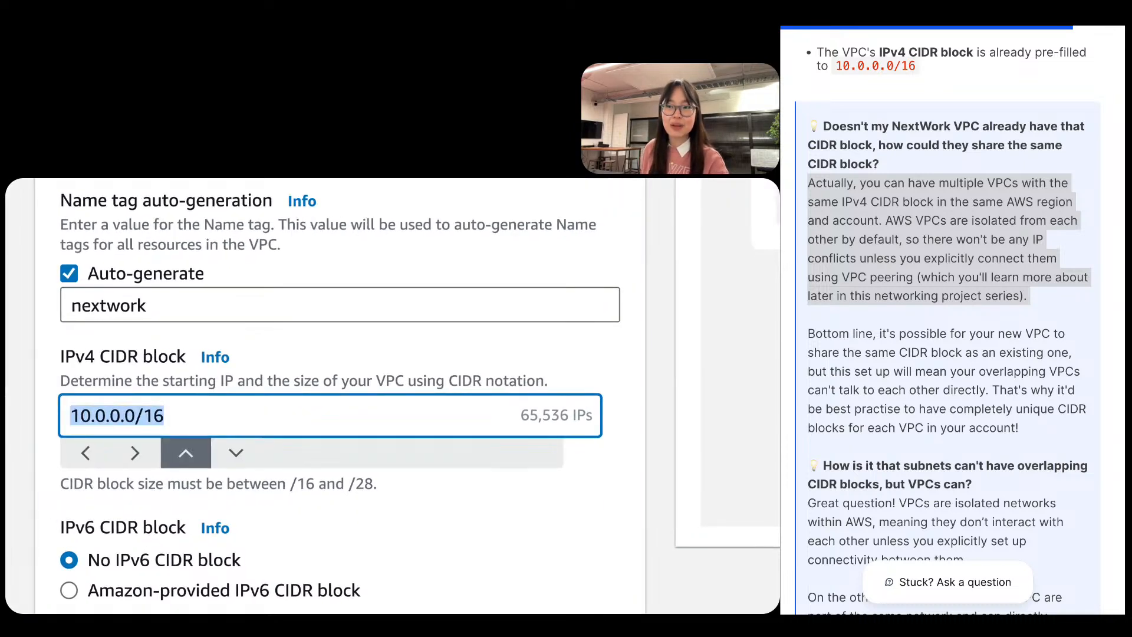
{"action": "left_click", "coordinate": [46, 401]}
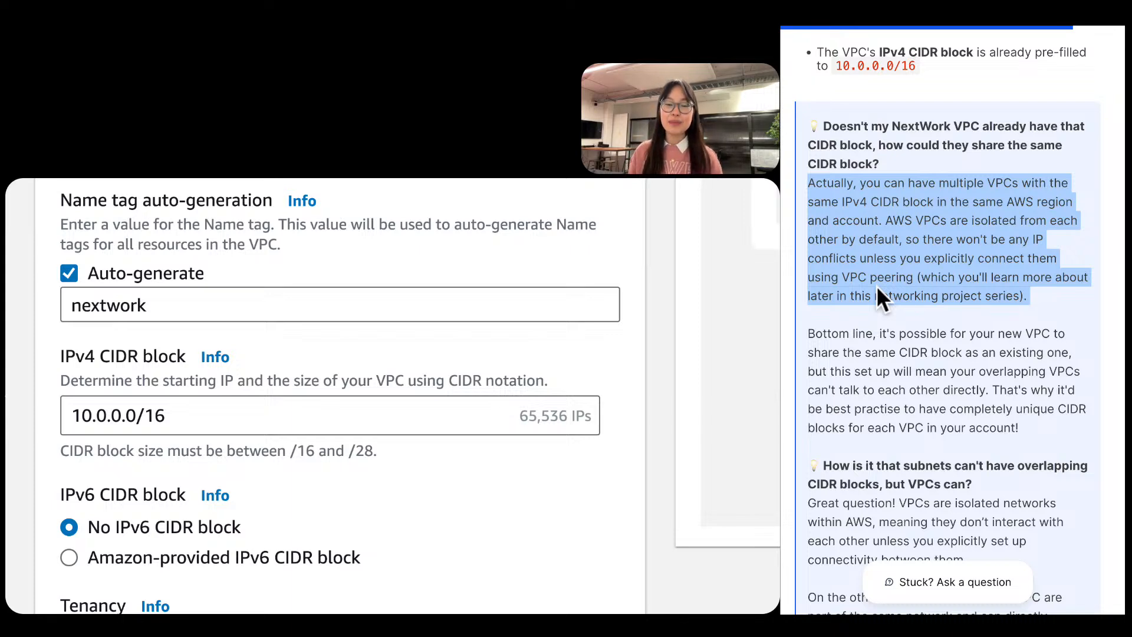
{"action": "scroll", "coordinate": [876, 286], "scroll_direction": "down", "scroll_amount": 3}
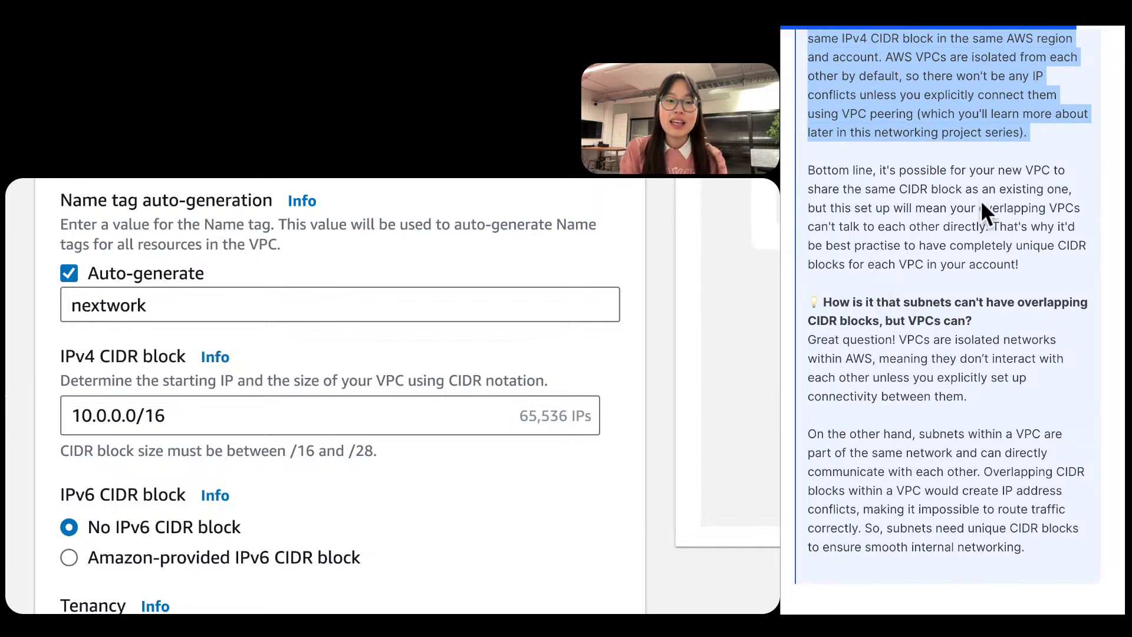
{"action": "left_click", "coordinate": [883, 260]}
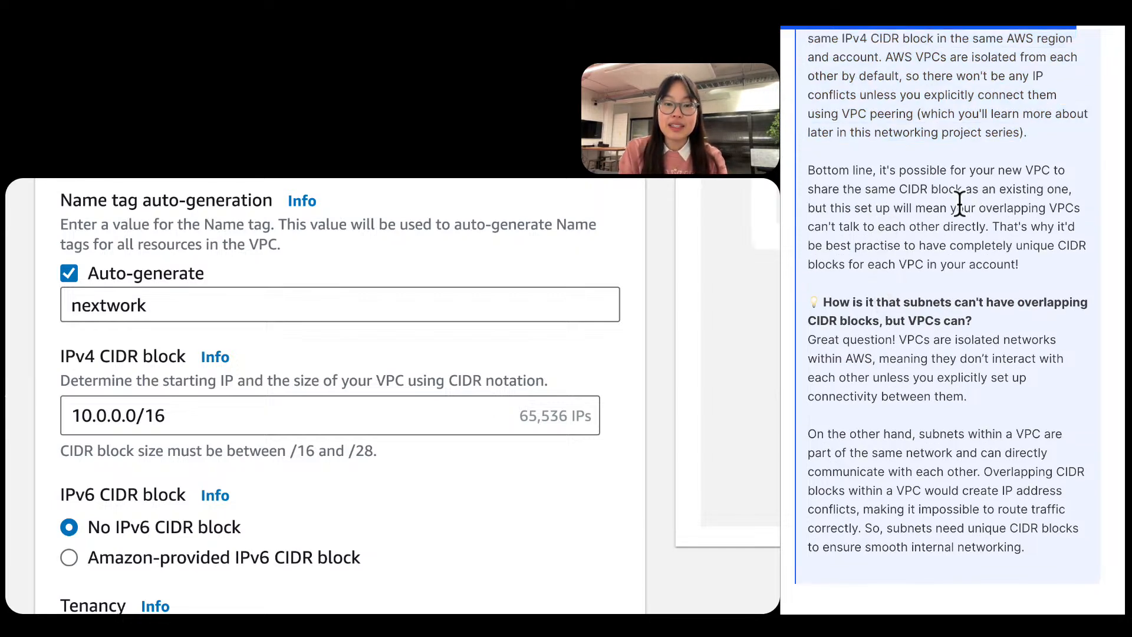
{"action": "mouse_move", "coordinate": [978, 210]}
{"action": "left_mouse_down"}
{"action": "mouse_move", "coordinate": [997, 244]}
{"action": "mouse_move", "coordinate": [986, 227]}
{"action": "left_mouse_up"}
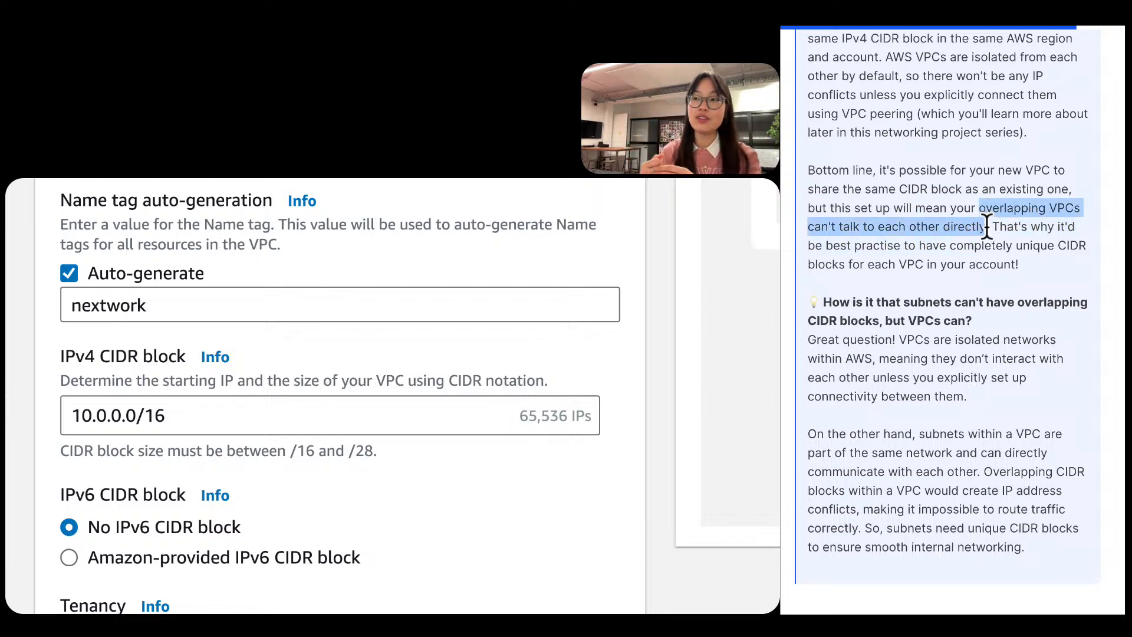
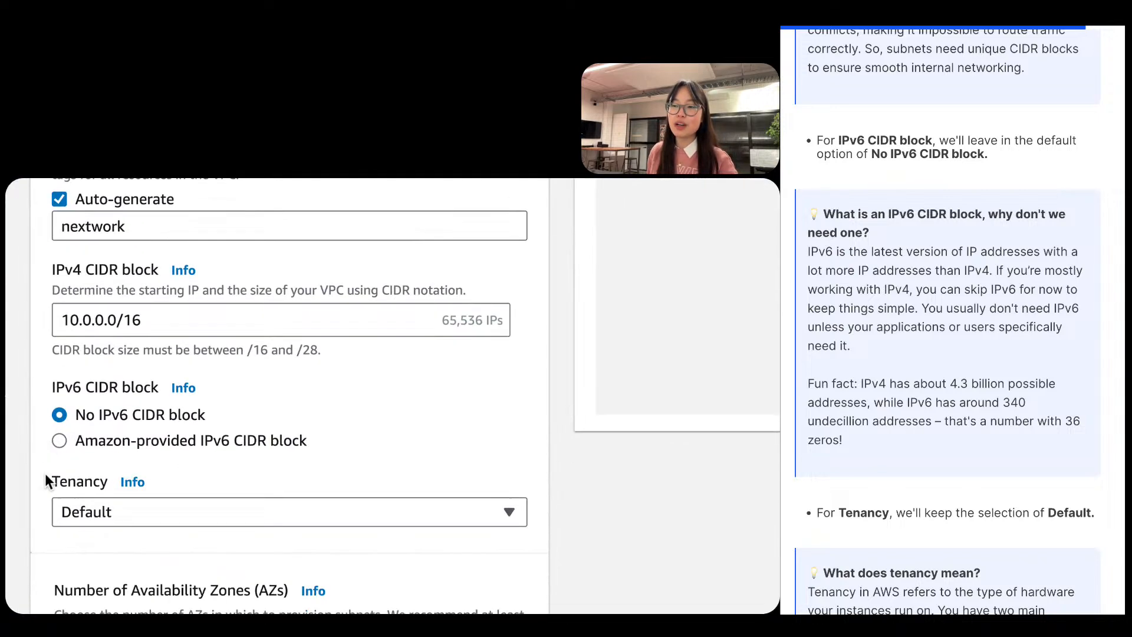
Review the IPv6 CIDR block setting and read the guide's explanation of why an IPv6 CIDR block is not needed.
{"action": "scroll", "coordinate": [70, 416], "scroll_direction": "down", "scroll_amount": 3}
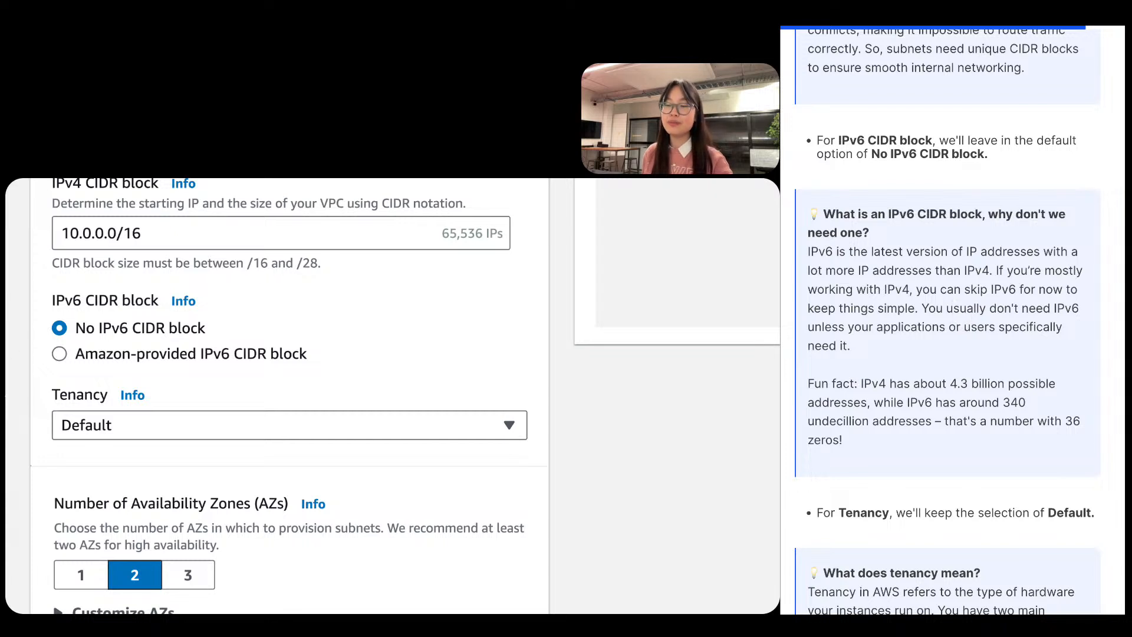
{"action": "triple_click", "coordinate": [958, 407]}
{"action": "left_click", "coordinate": [917, 342]}
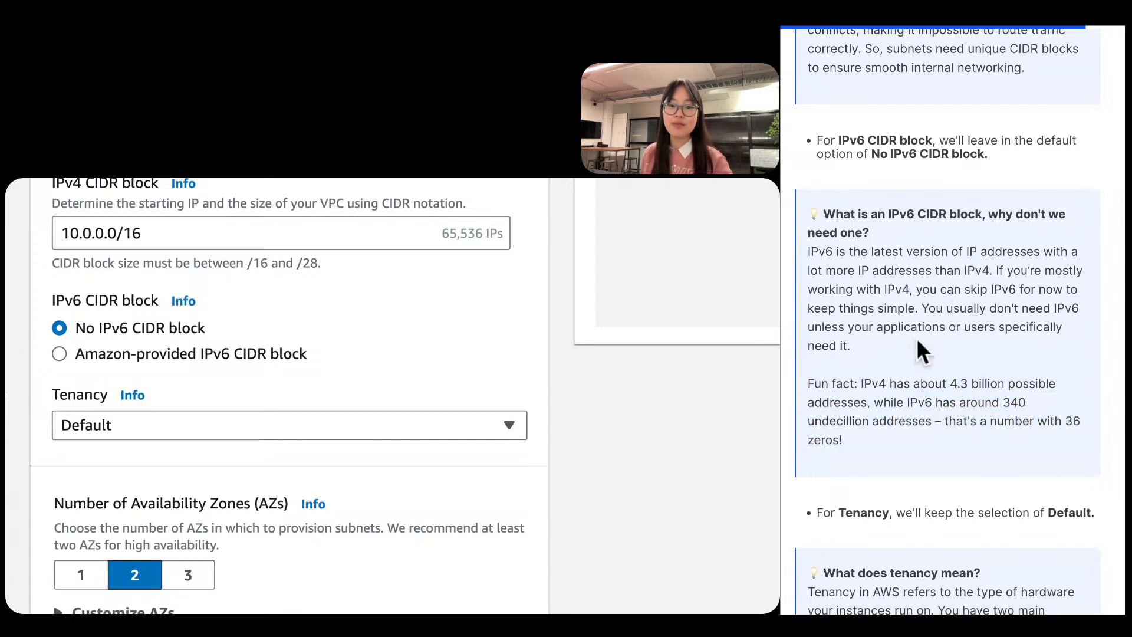
{"action": "left_click_drag", "start_coordinate": [927, 347], "coordinate": [997, 269]}
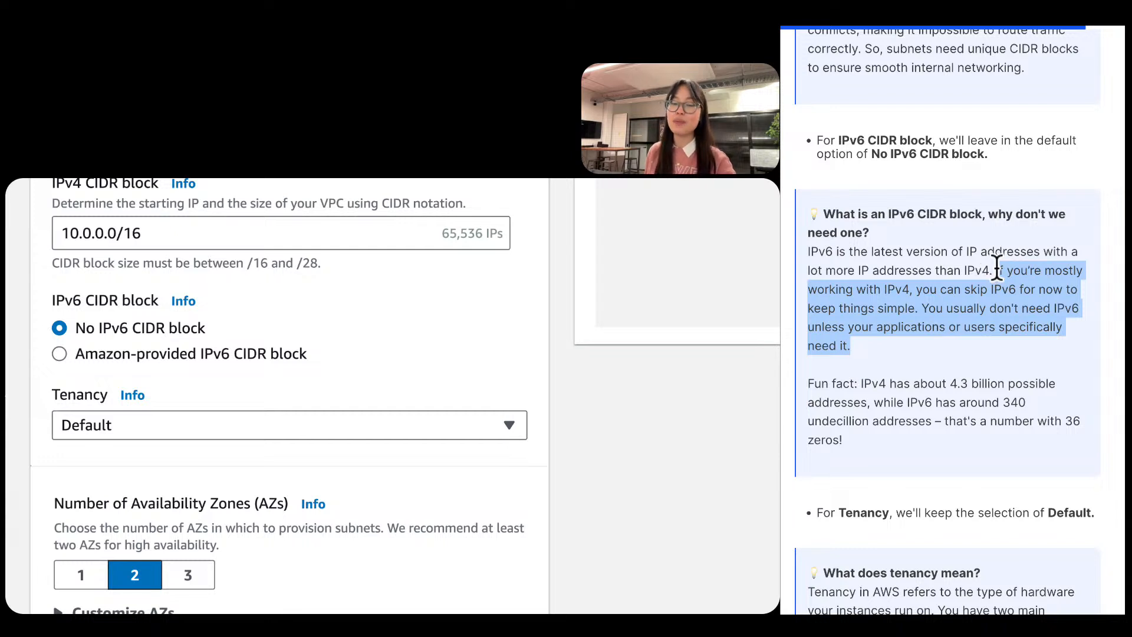
{"action": "left_click_drag", "start_coordinate": [997, 269], "coordinate": [1030, 342]}
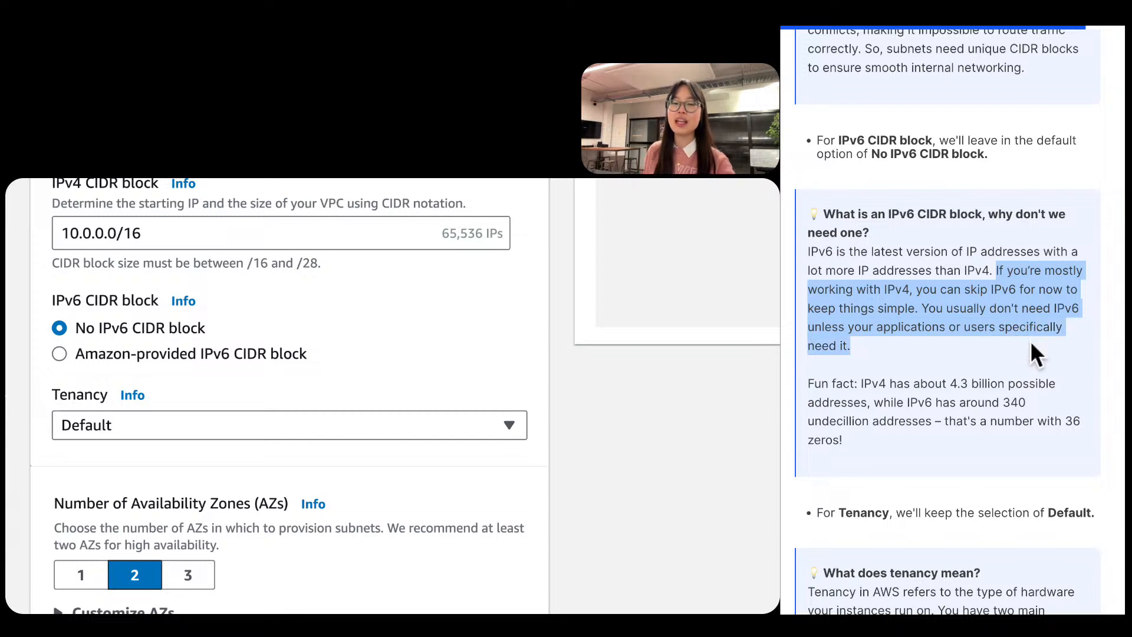
{"action": "left_click", "coordinate": [1031, 341]}
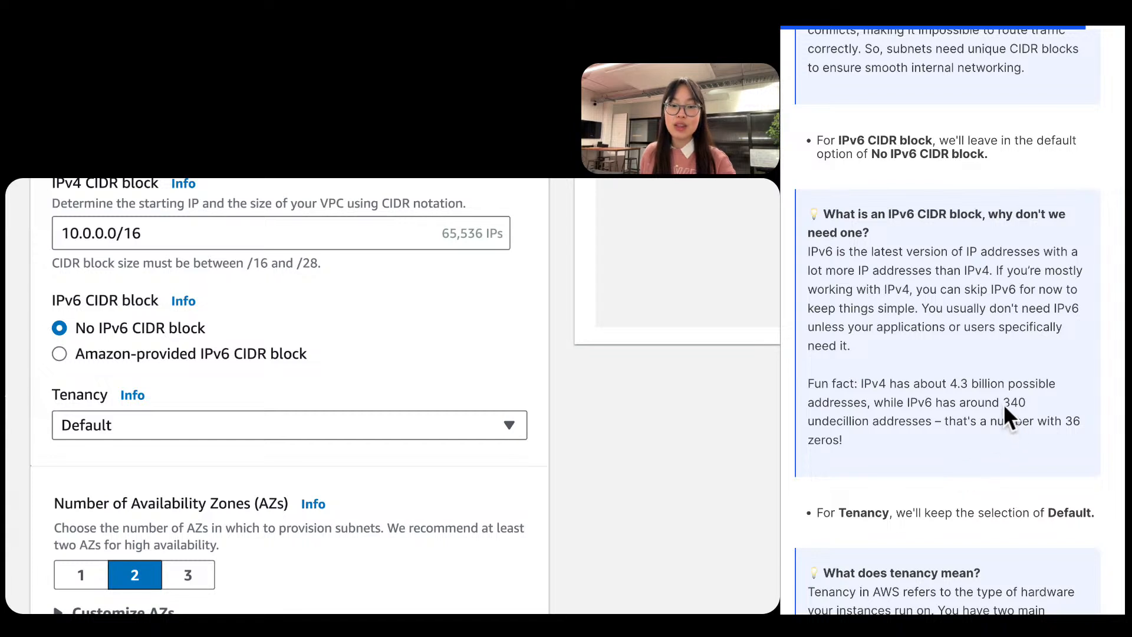
{"action": "left_click_drag", "start_coordinate": [1002, 404], "coordinate": [925, 427]}
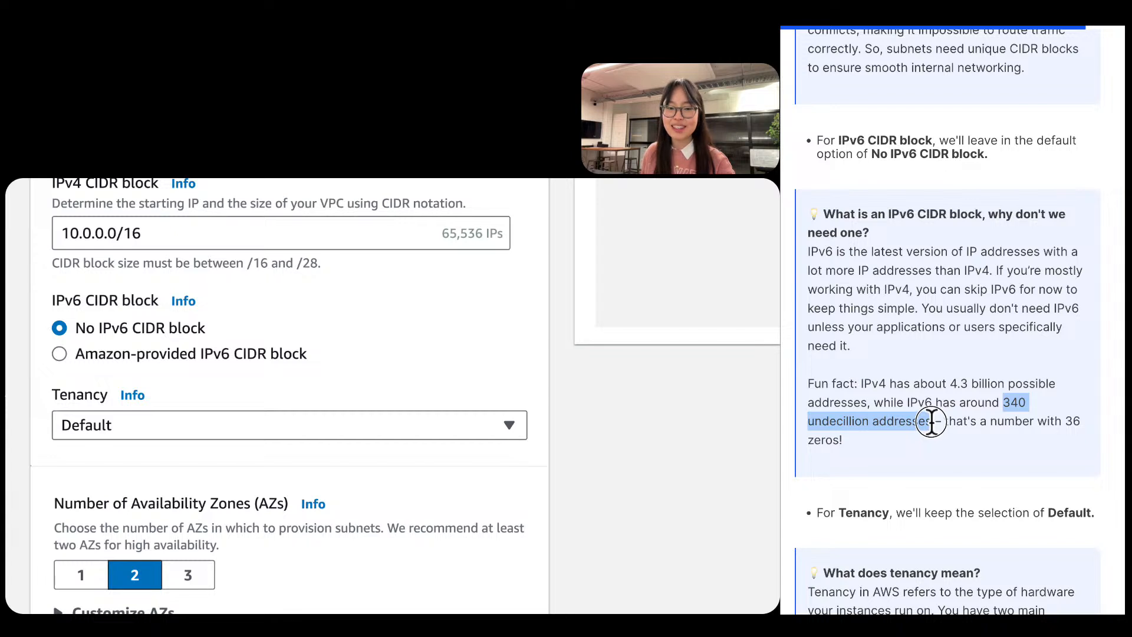
{"action": "left_click", "coordinate": [943, 382]}
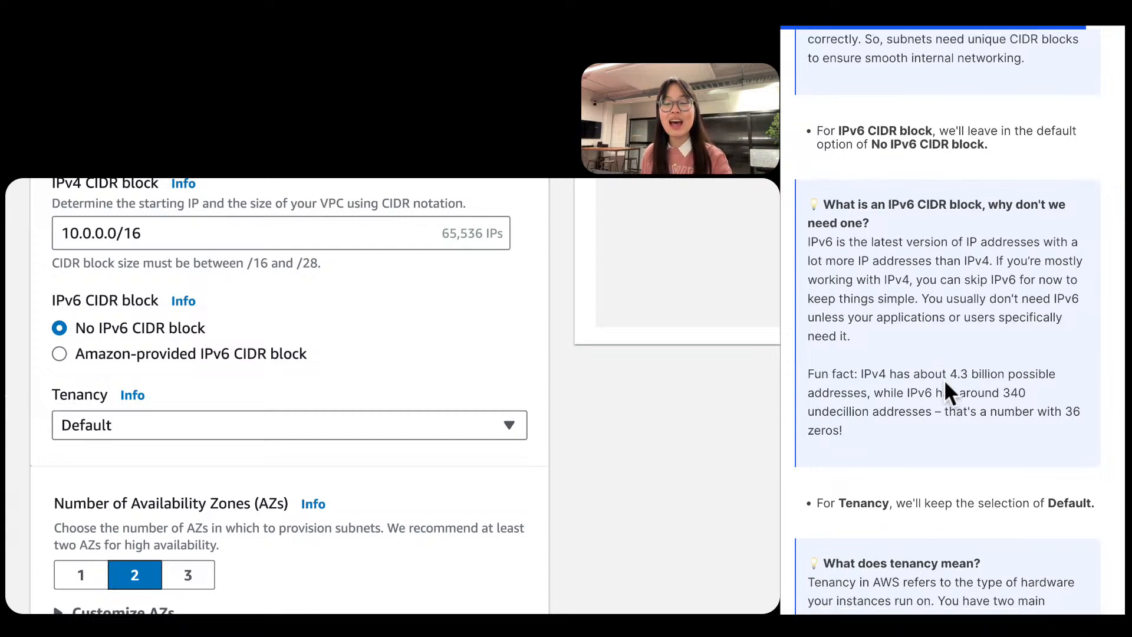
Read the guide's explanation of tenancy and inspect the available Tenancy options, keeping Default selected.
{"action": "scroll", "coordinate": [943, 383], "scroll_direction": "down", "scroll_amount": 2}
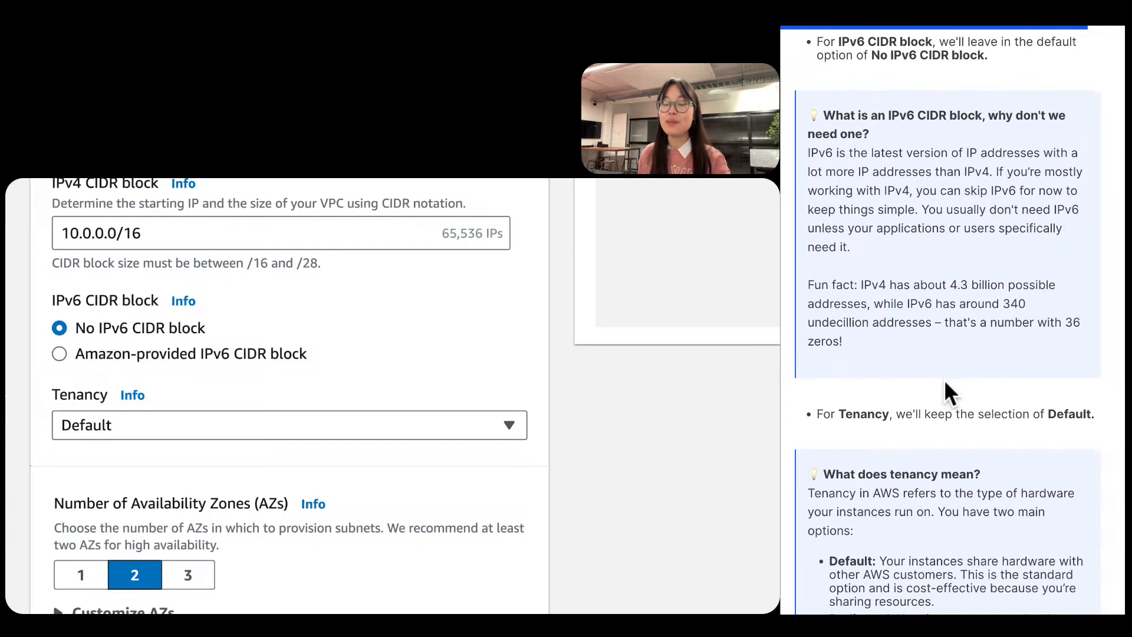
{"action": "scroll", "coordinate": [944, 392], "scroll_direction": "down", "scroll_amount": 6}
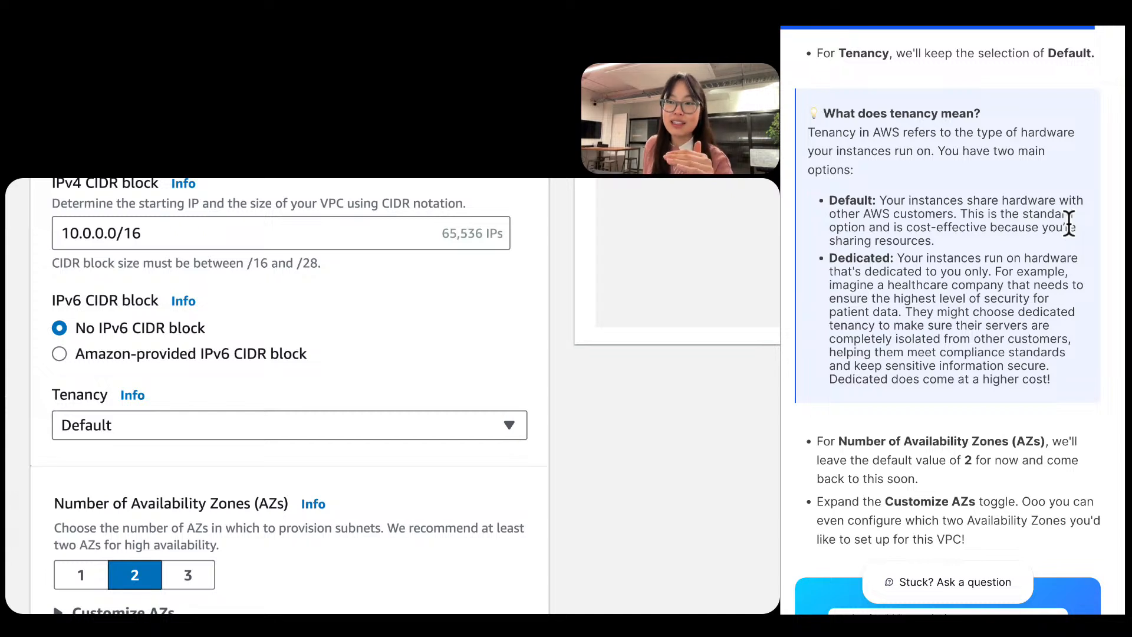
{"action": "left_click", "coordinate": [211, 418]}
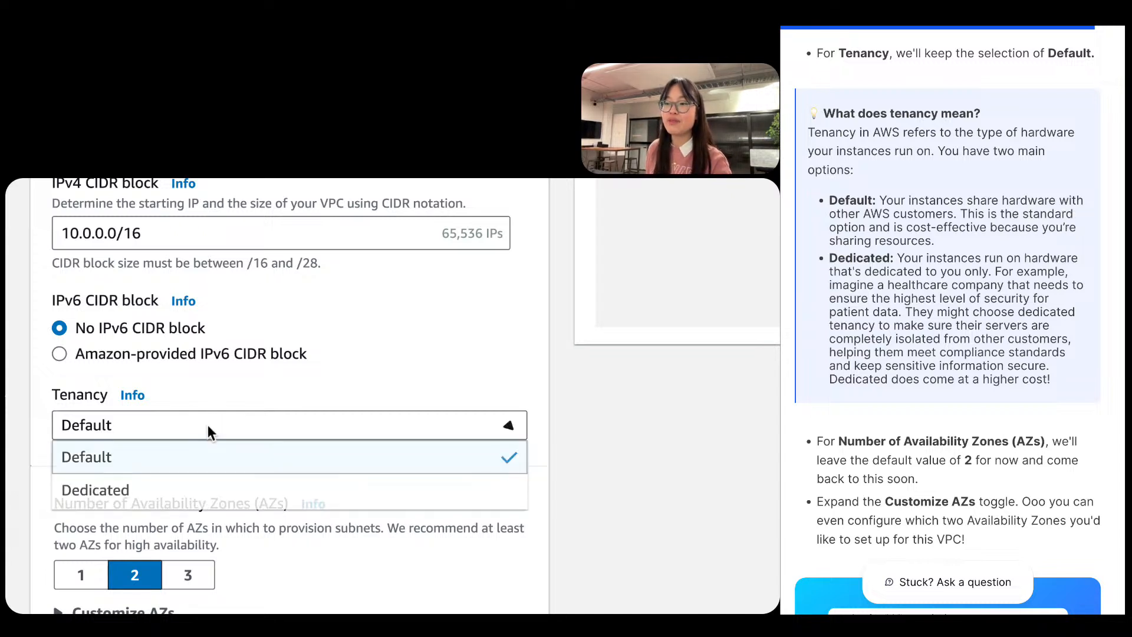
{"action": "left_click", "coordinate": [198, 379]}
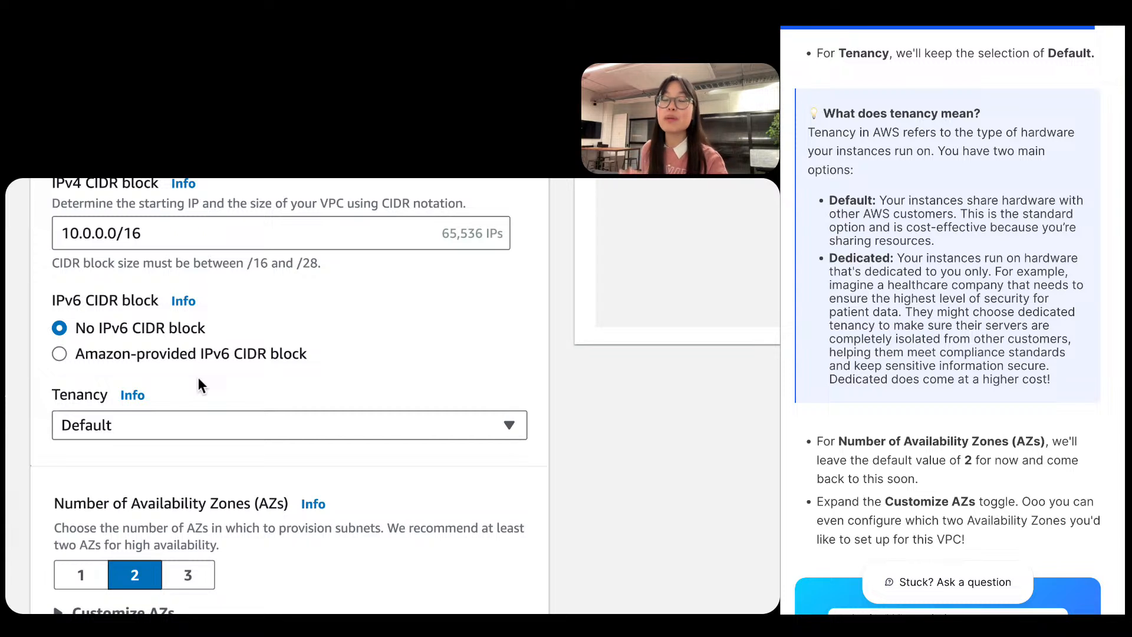
{"action": "left_click", "coordinate": [200, 420]}
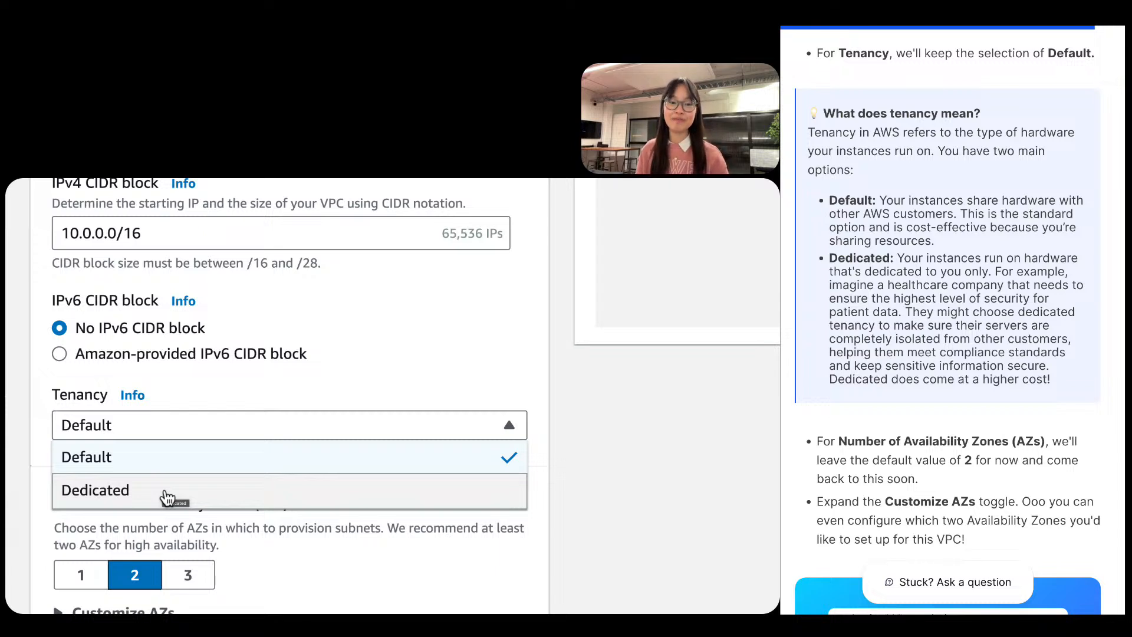
{"action": "left_click", "coordinate": [132, 391]}
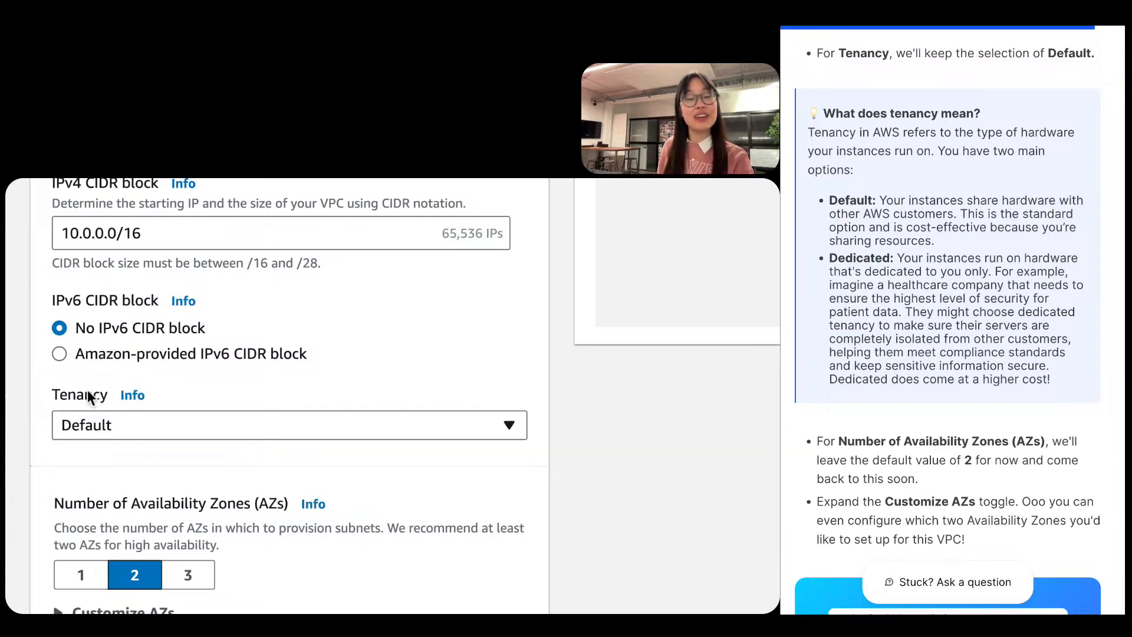
{"action": "left_click_drag", "start_coordinate": [40, 394], "coordinate": [140, 448]}
{"action": "left_click", "coordinate": [140, 448]}
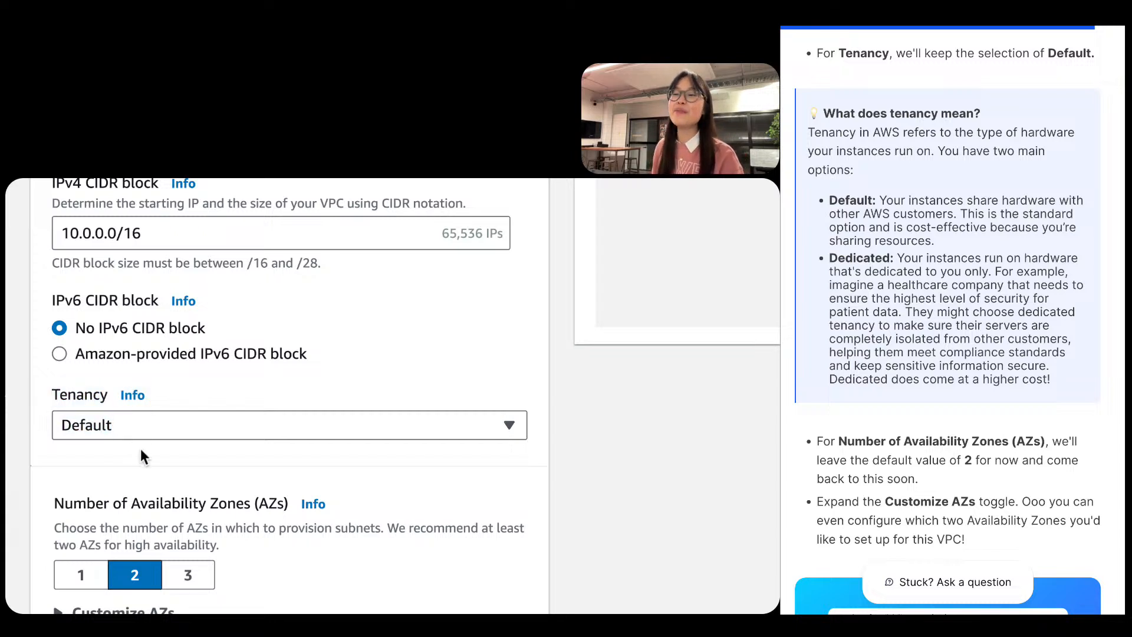
Expand the Customize AZs section and check the first and second availability zone selections.
{"action": "scroll", "coordinate": [140, 448], "scroll_direction": "down", "scroll_amount": 5}
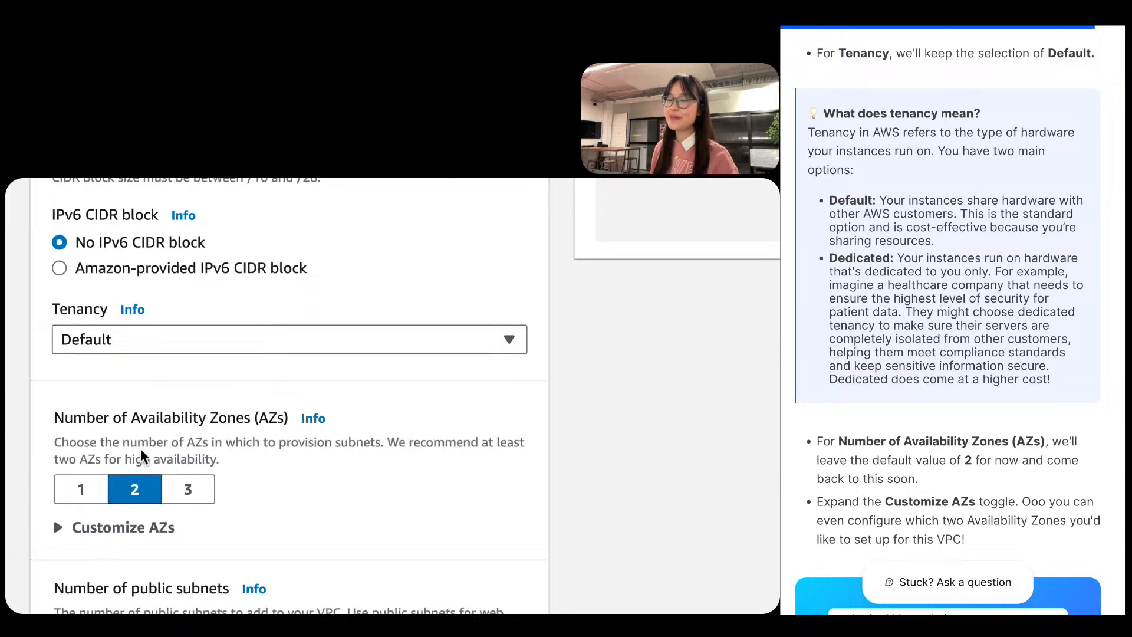
{"action": "scroll", "coordinate": [141, 449], "scroll_direction": "down", "scroll_amount": 1}
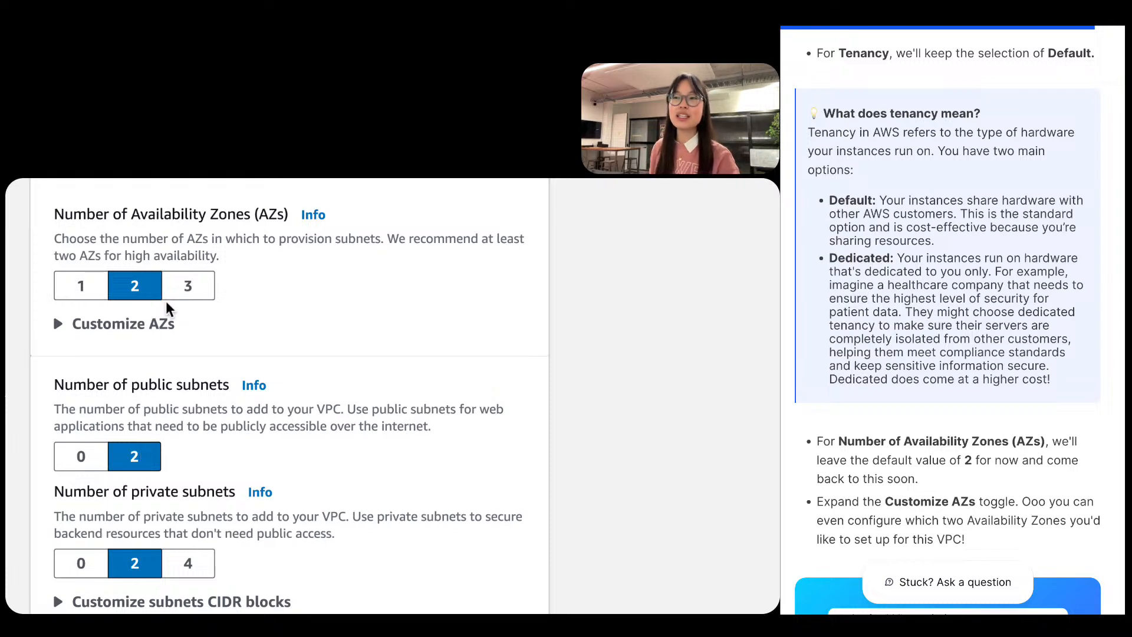
{"action": "left_click", "coordinate": [132, 327]}
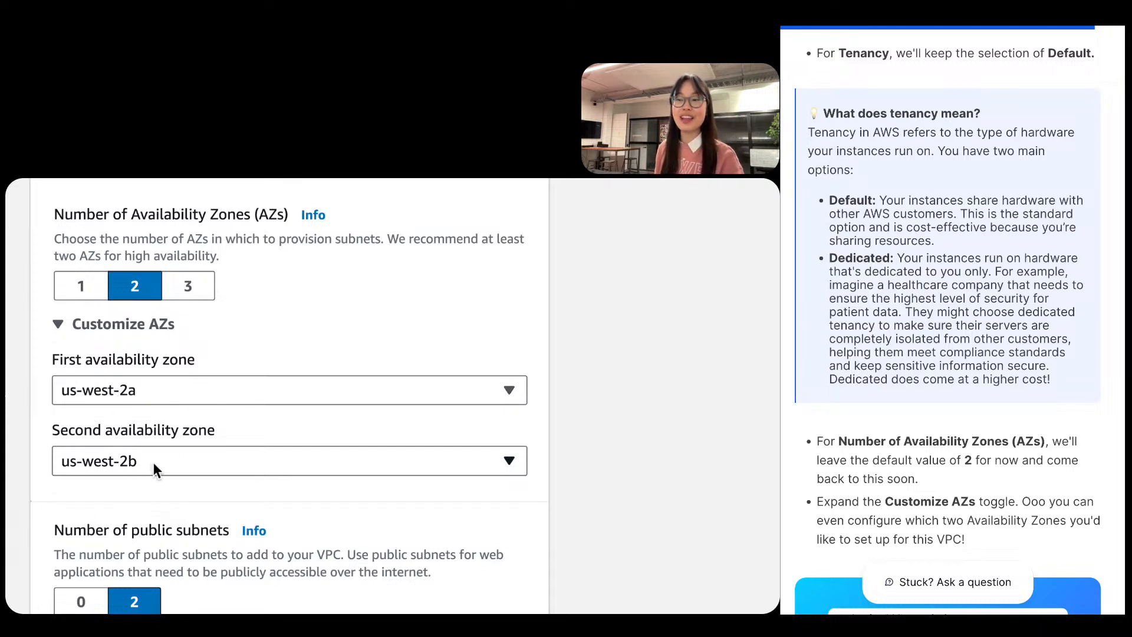
{"action": "left_click", "coordinate": [170, 391]}
{"action": "left_click", "coordinate": [167, 387]}
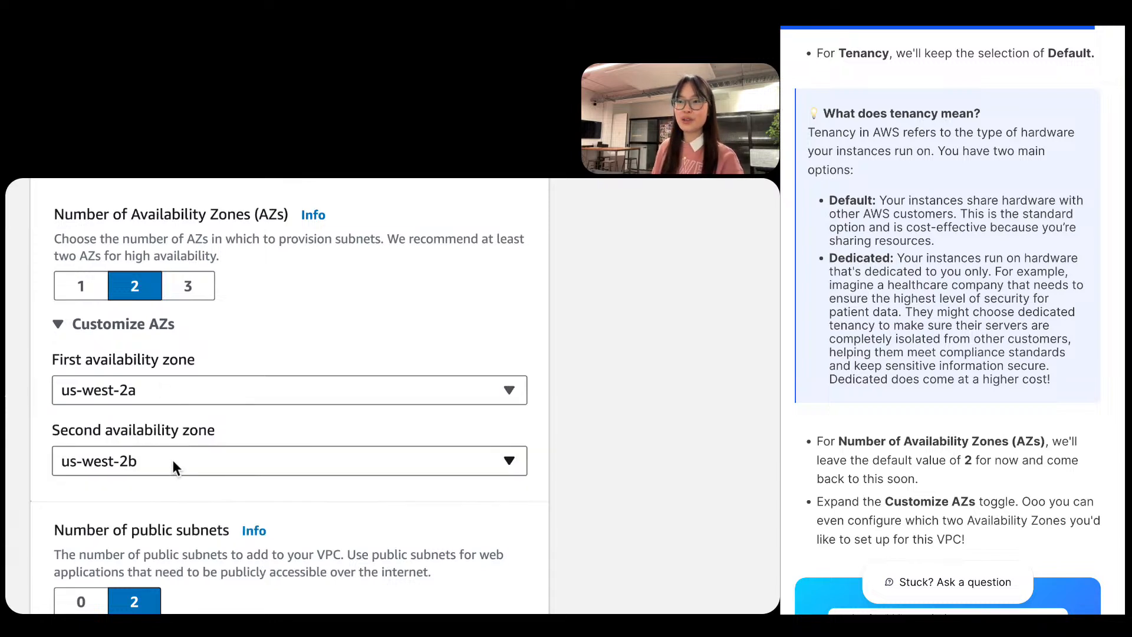
{"action": "left_click", "coordinate": [172, 462]}
{"action": "left_click", "coordinate": [244, 353]}
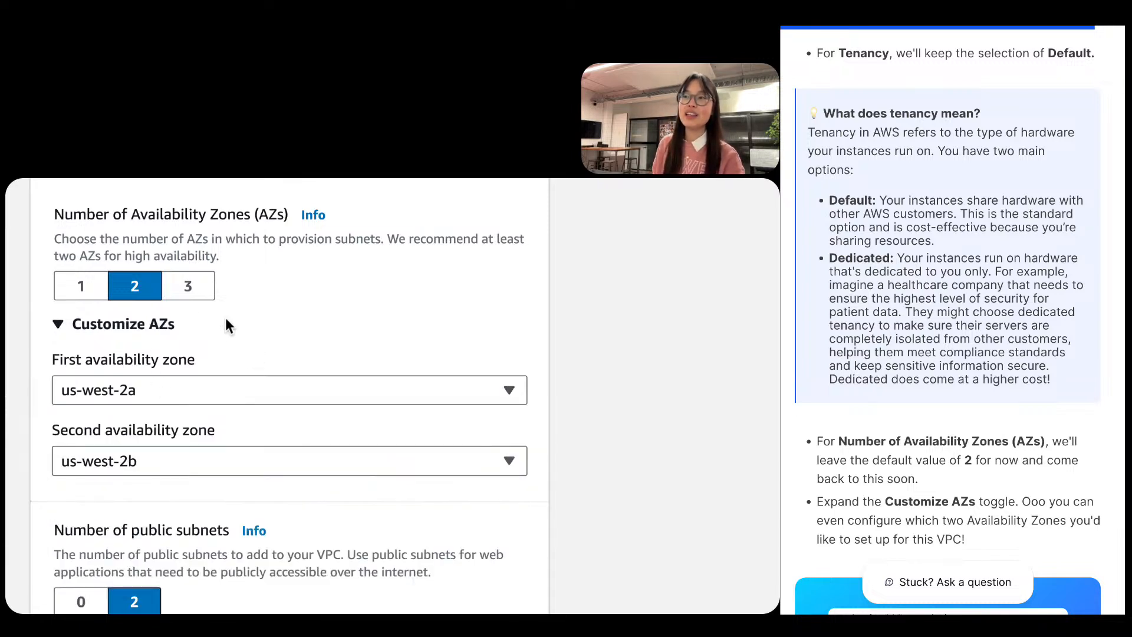
Try 3 Availability Zones to compare the subnet number options, and return the number of Availability Zones to 2.
{"action": "scroll", "coordinate": [161, 360], "scroll_direction": "down", "scroll_amount": 1}
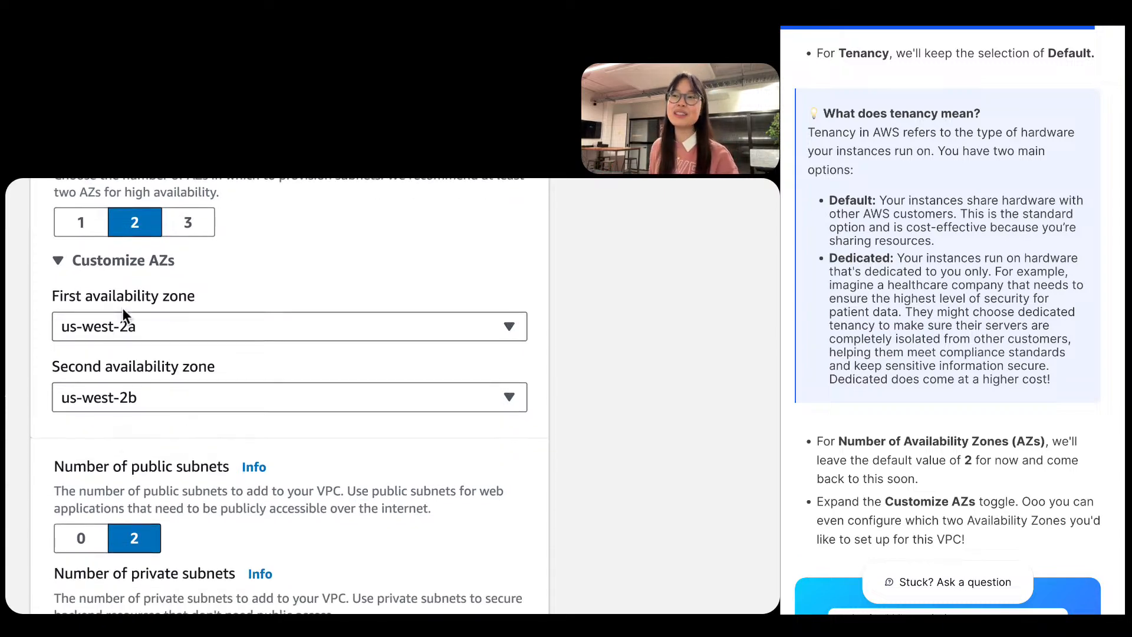
{"action": "key", "text": "super+minus"}
{"action": "key", "text": "super+minus"}
{"action": "key", "text": "super+minus"}
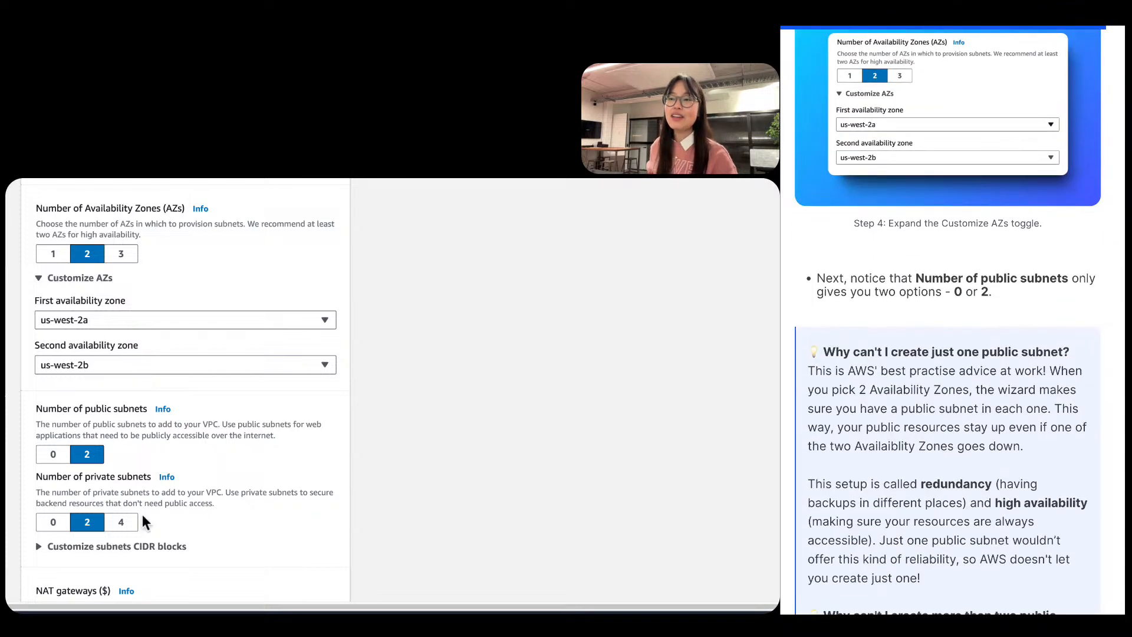
{"action": "scroll", "coordinate": [96, 493], "scroll_direction": "down", "scroll_amount": 2}
{"action": "scroll", "coordinate": [96, 484], "scroll_direction": "up", "scroll_amount": 2}
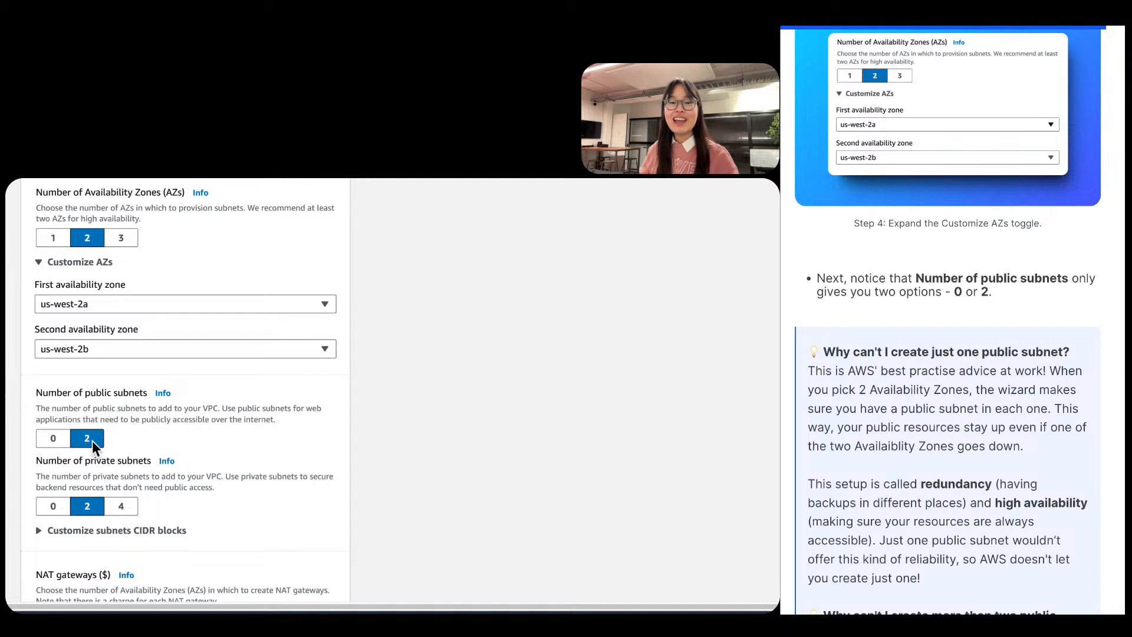
{"action": "scroll", "coordinate": [38, 412], "scroll_direction": "up", "scroll_amount": 1}
{"action": "scroll", "coordinate": [41, 408], "scroll_direction": "up", "scroll_amount": 1}
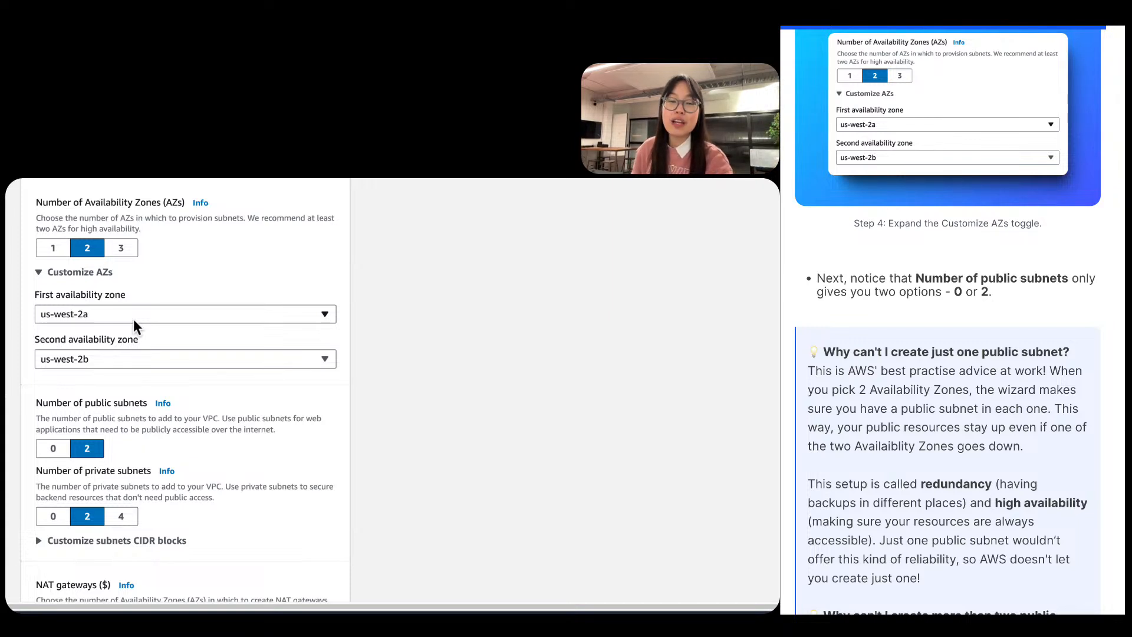
{"action": "left_click", "coordinate": [124, 247]}
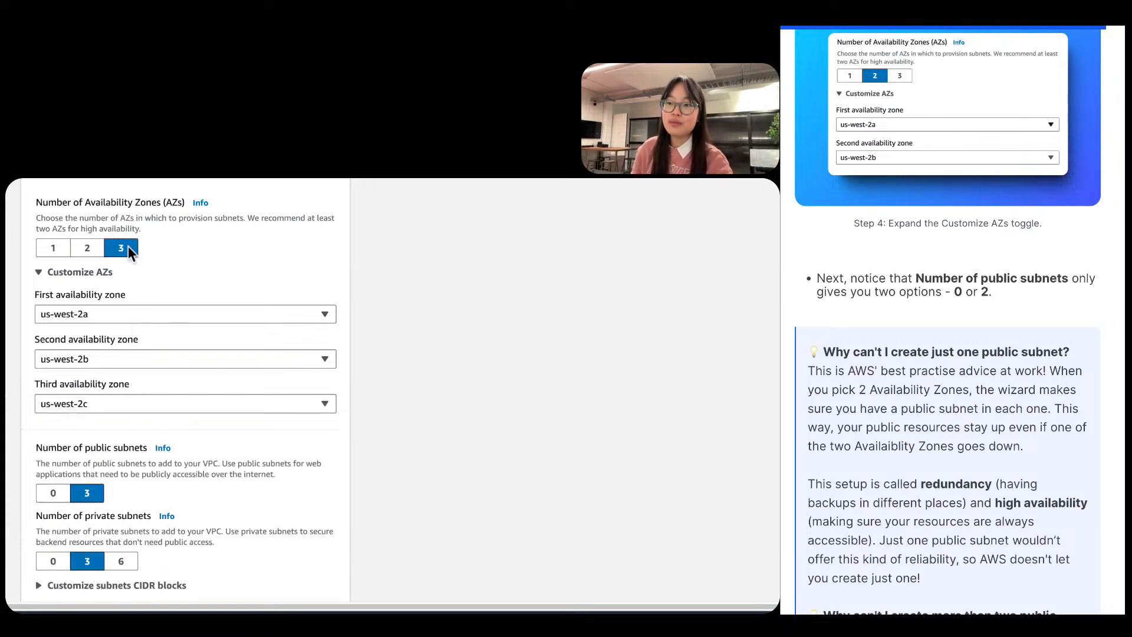
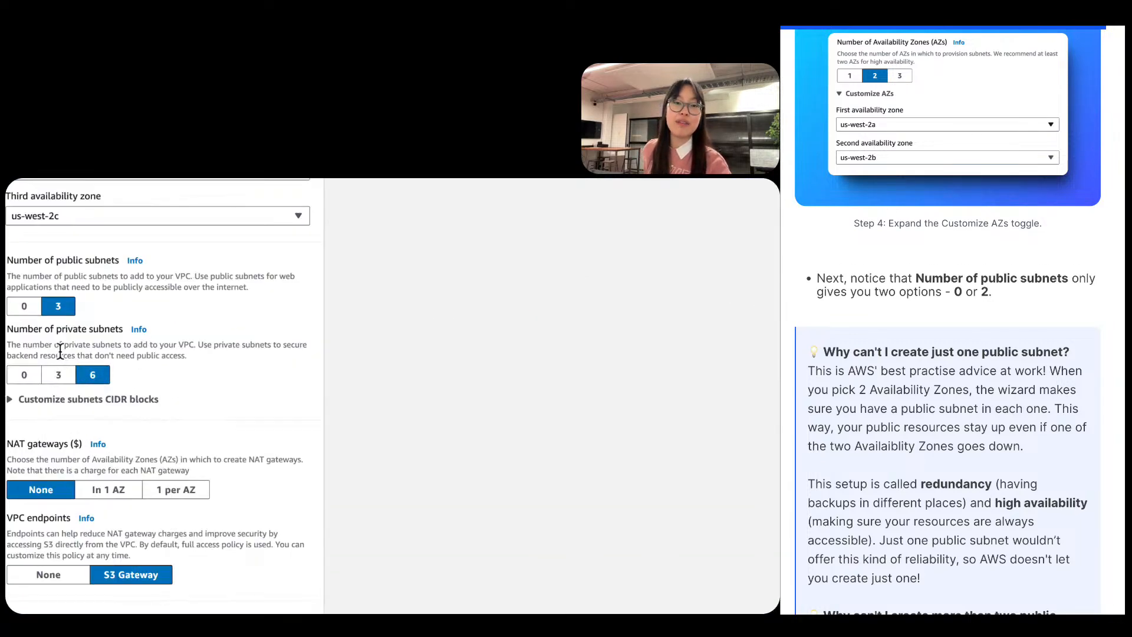
{"action": "scroll", "coordinate": [150, 238], "scroll_direction": "up", "scroll_amount": 3}
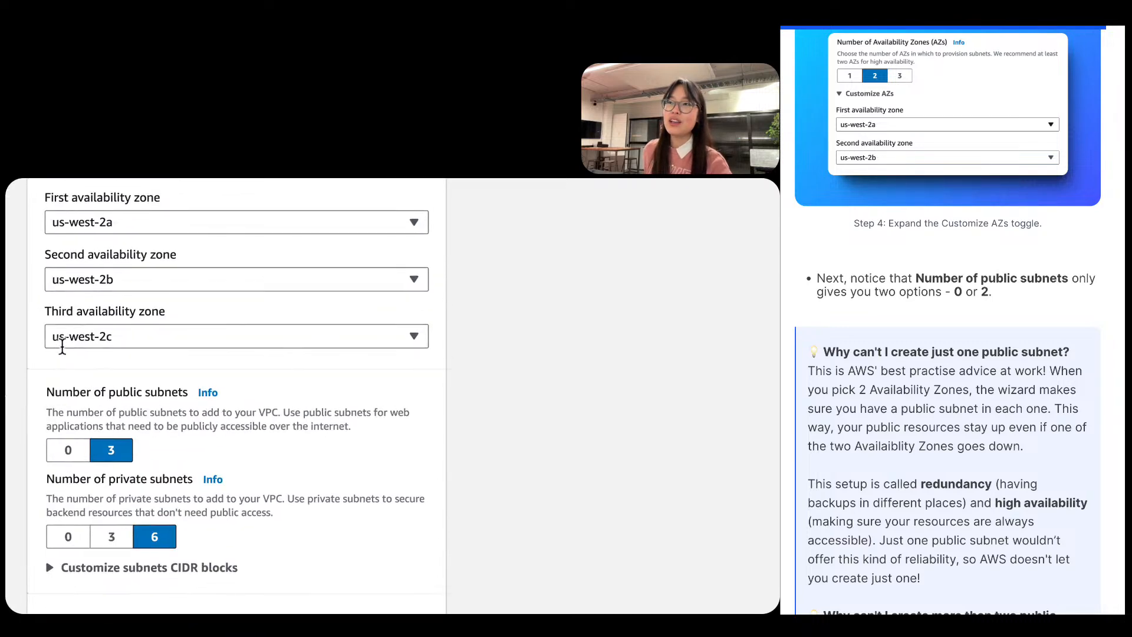
{"action": "left_click", "coordinate": [109, 243]}
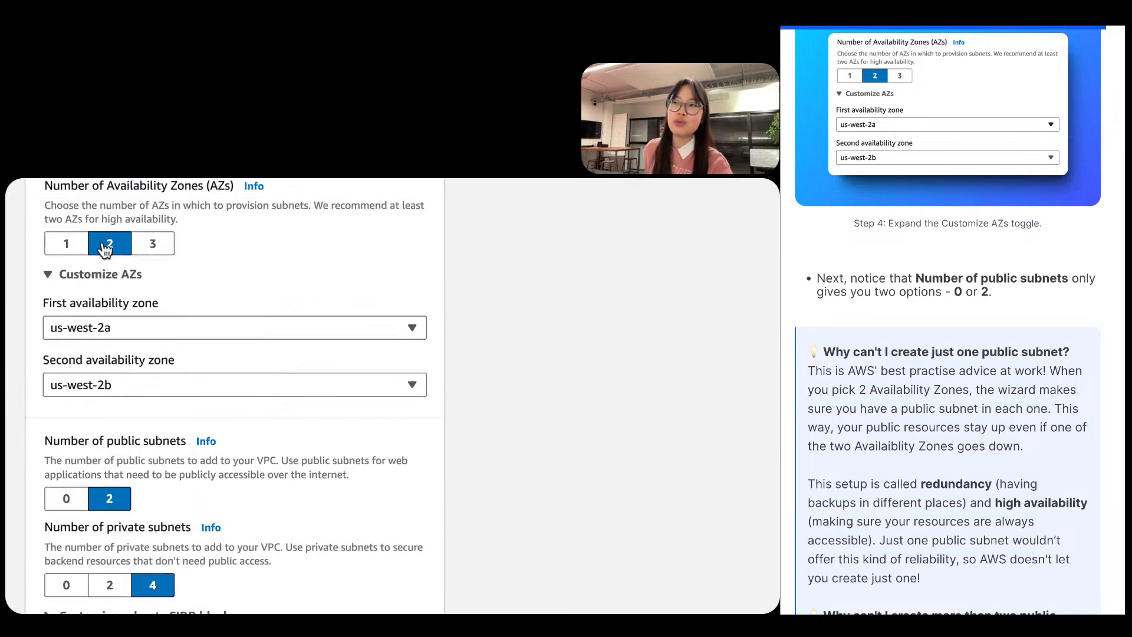
Set the number of private subnets to 2.
{"action": "scroll", "coordinate": [97, 323], "scroll_direction": "down", "scroll_amount": 4}
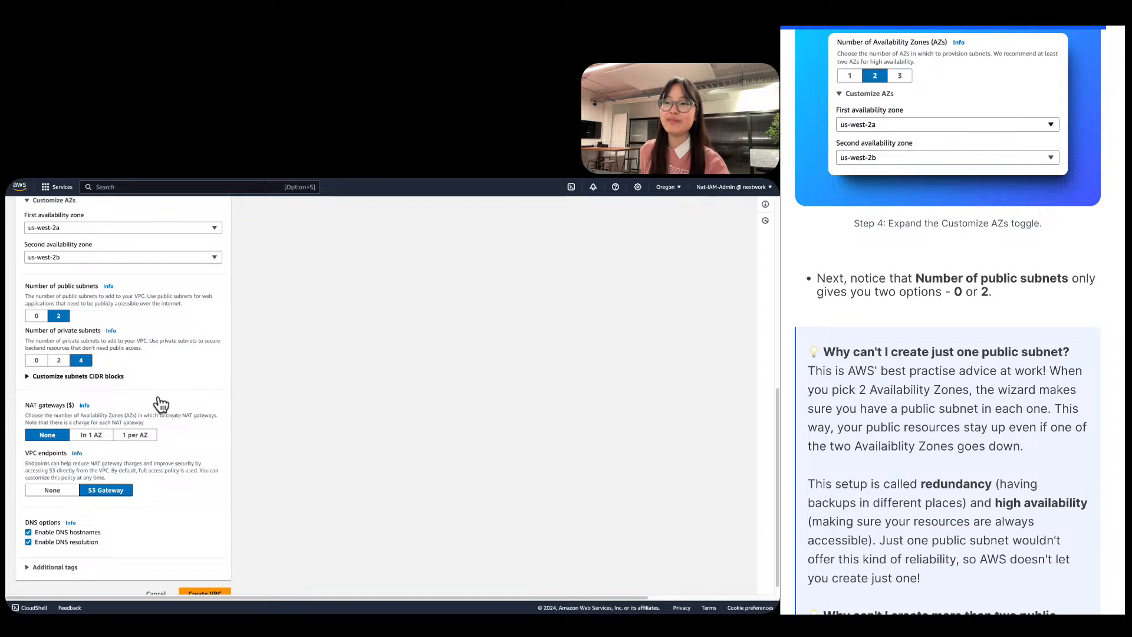
{"action": "scroll", "coordinate": [159, 404], "scroll_direction": "up", "scroll_amount": 1}
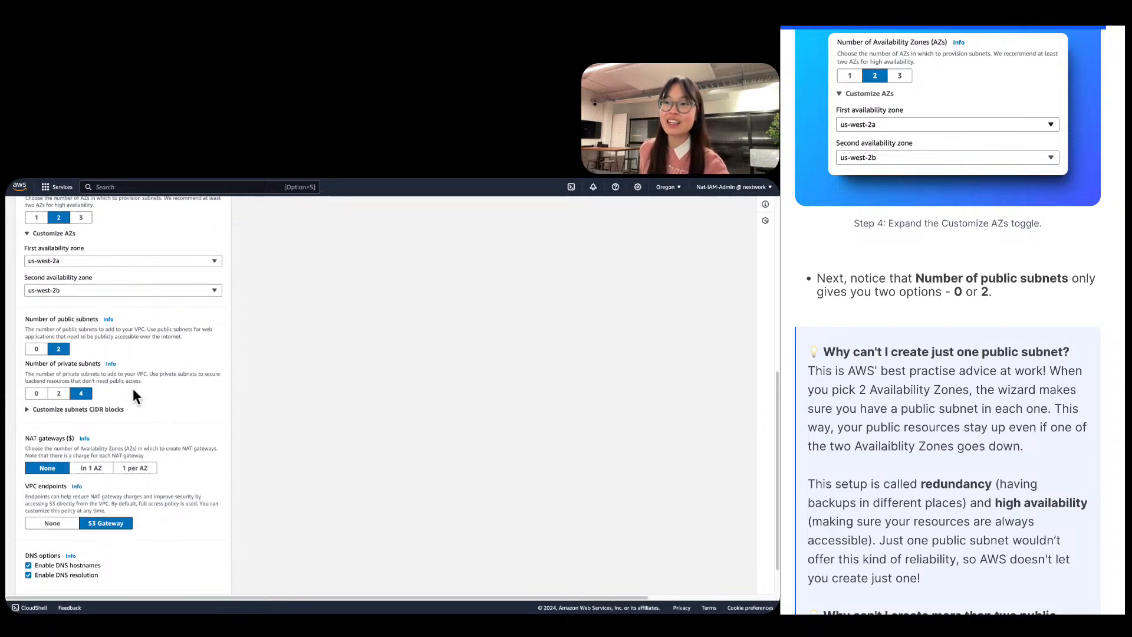
{"action": "scroll", "coordinate": [133, 389], "scroll_direction": "up", "scroll_amount": 1}
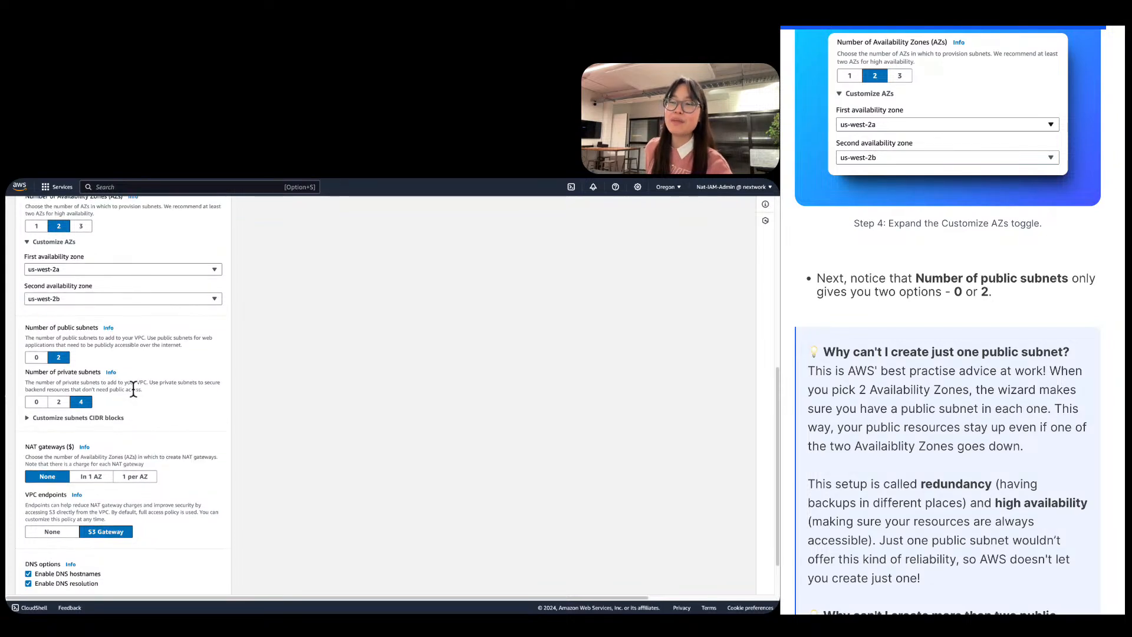
{"action": "scroll", "coordinate": [133, 389], "scroll_direction": "up", "scroll_amount": 1}
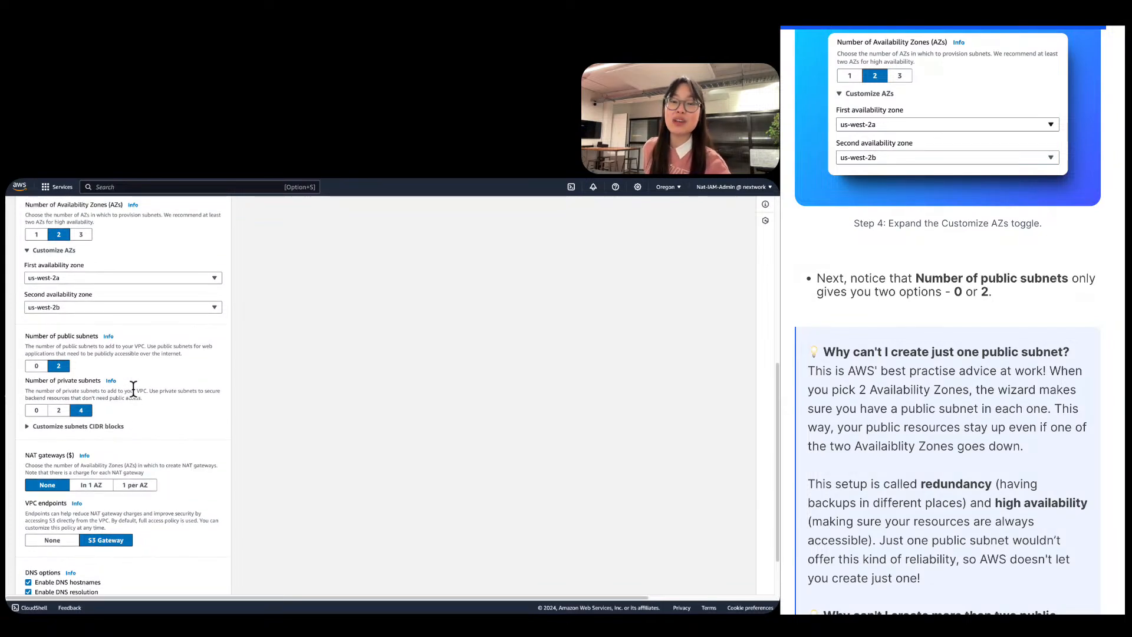
{"action": "left_click", "coordinate": [62, 410]}
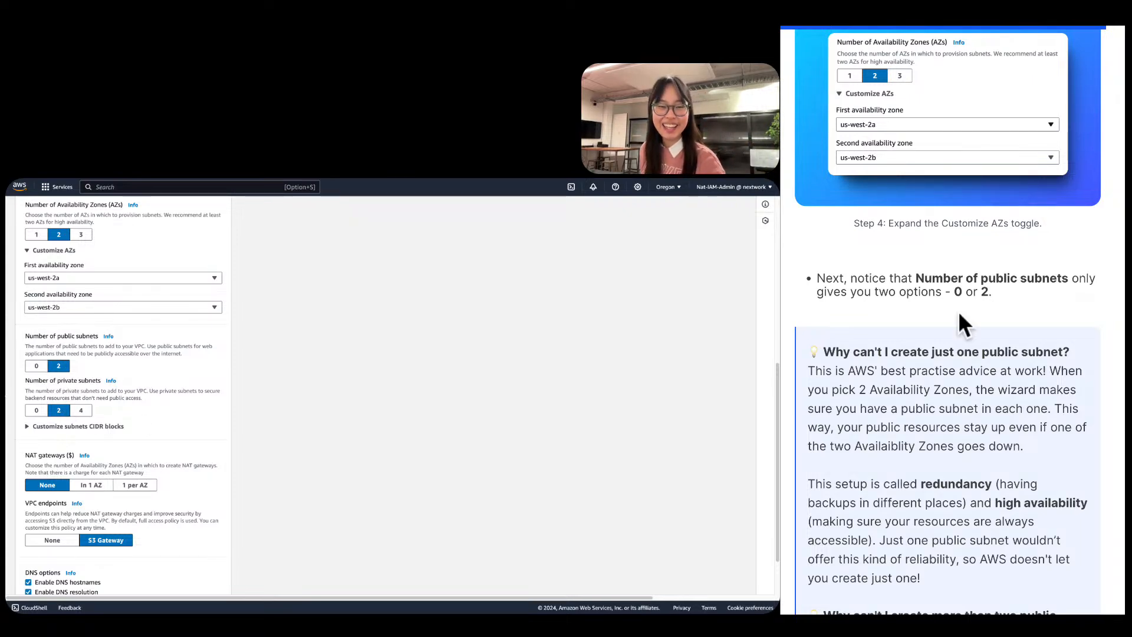
Read the guide's explanations of the options for the number of public subnets and private subnets.
{"action": "scroll", "coordinate": [980, 491], "scroll_direction": "down", "scroll_amount": 3}
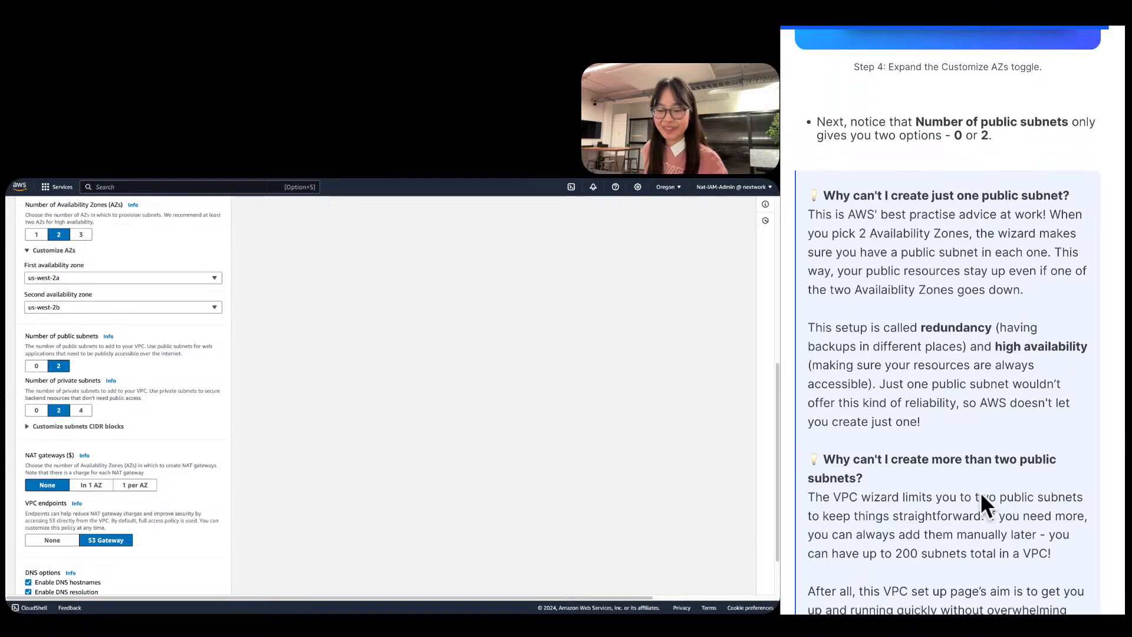
{"action": "scroll", "coordinate": [982, 495], "scroll_direction": "down", "scroll_amount": 2}
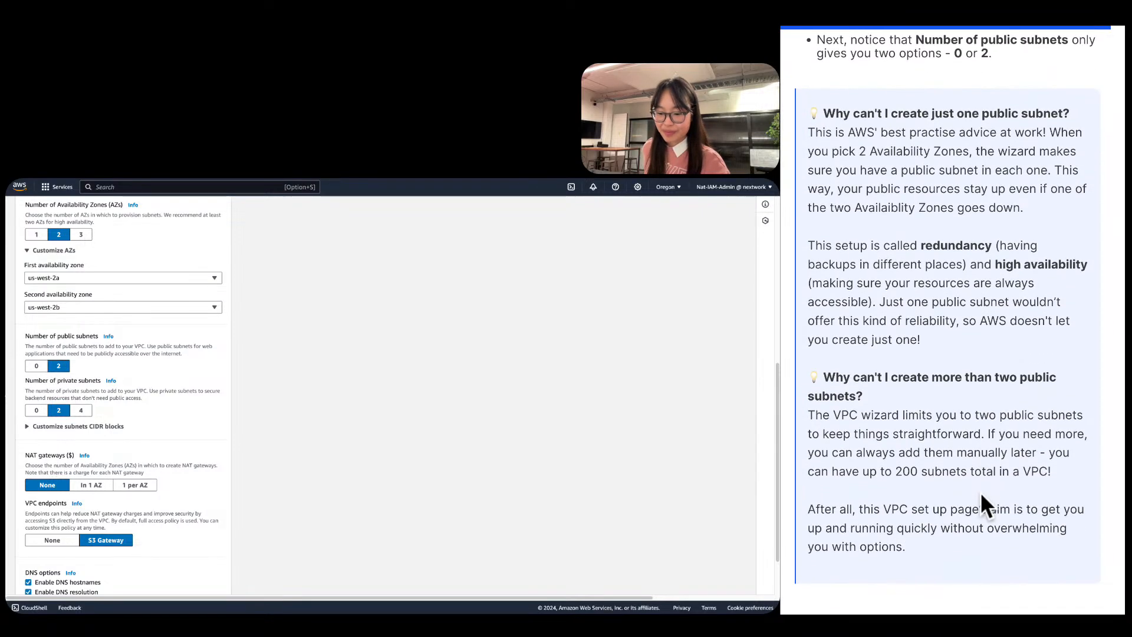
{"action": "scroll", "coordinate": [980, 492], "scroll_direction": "down", "scroll_amount": 3}
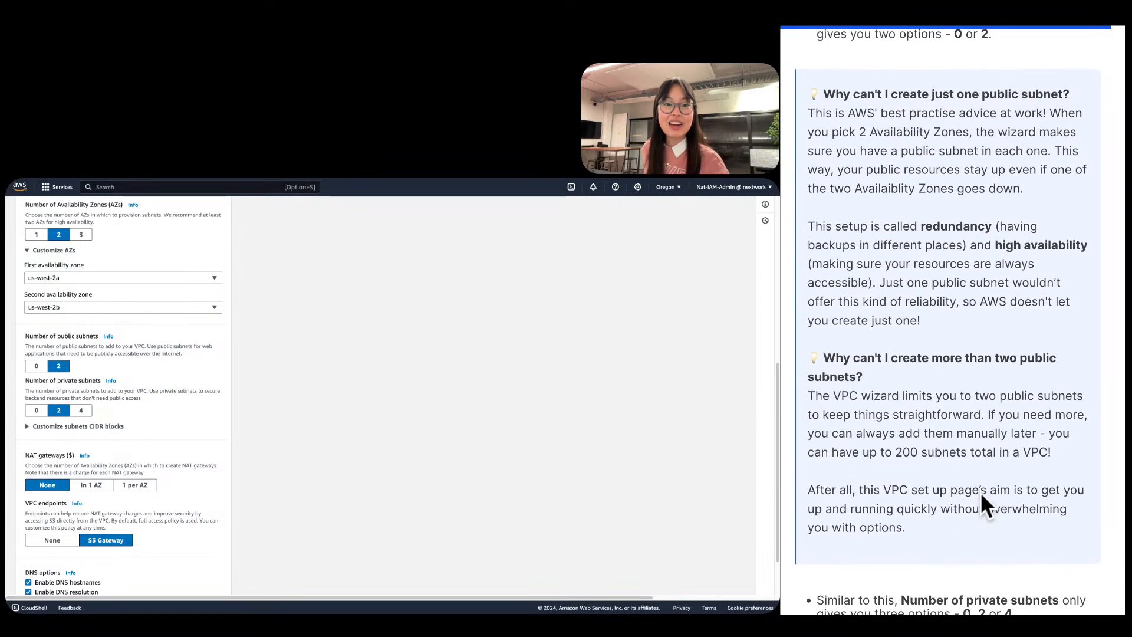
{"action": "scroll", "coordinate": [980, 492], "scroll_direction": "down", "scroll_amount": 6}
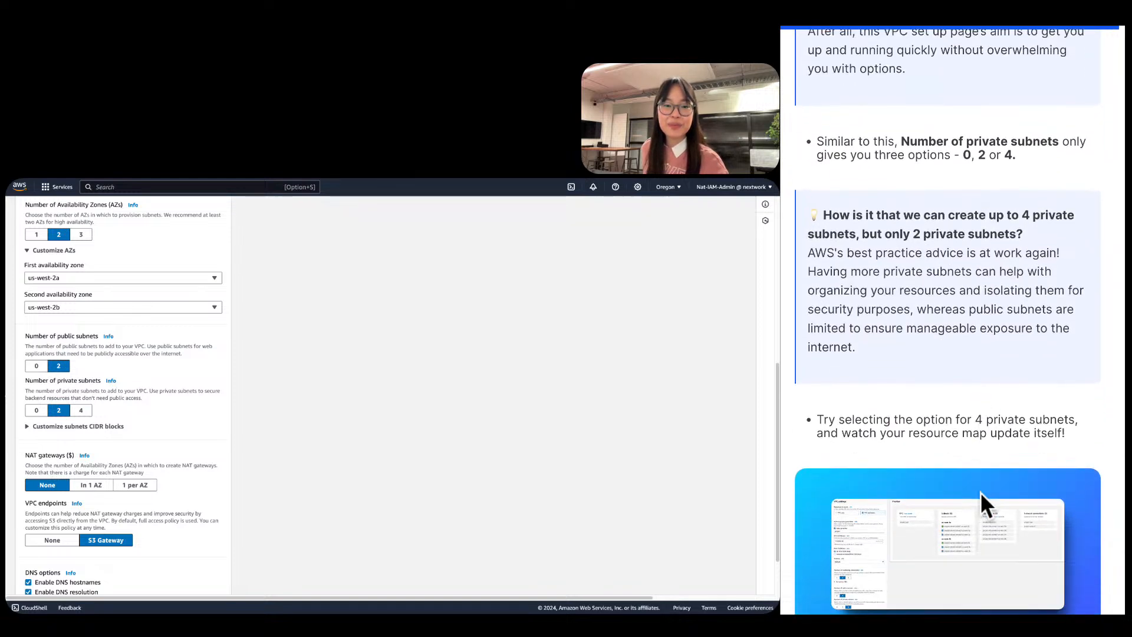
{"action": "scroll", "coordinate": [980, 492], "scroll_direction": "down", "scroll_amount": 2}
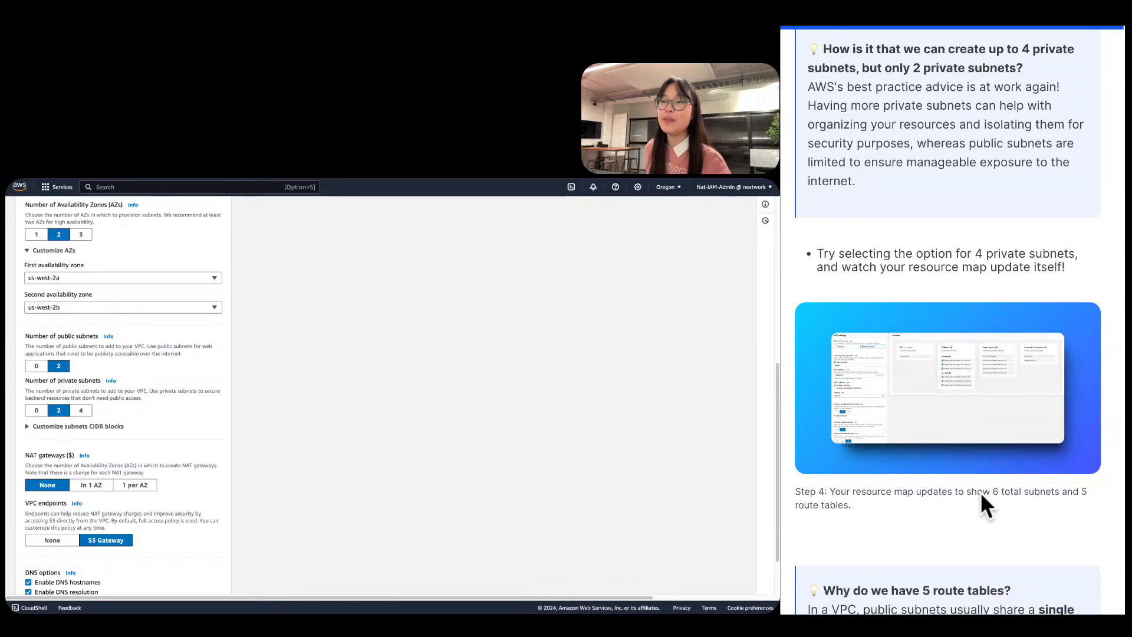
{"action": "scroll", "coordinate": [980, 491], "scroll_direction": "up", "scroll_amount": 10}
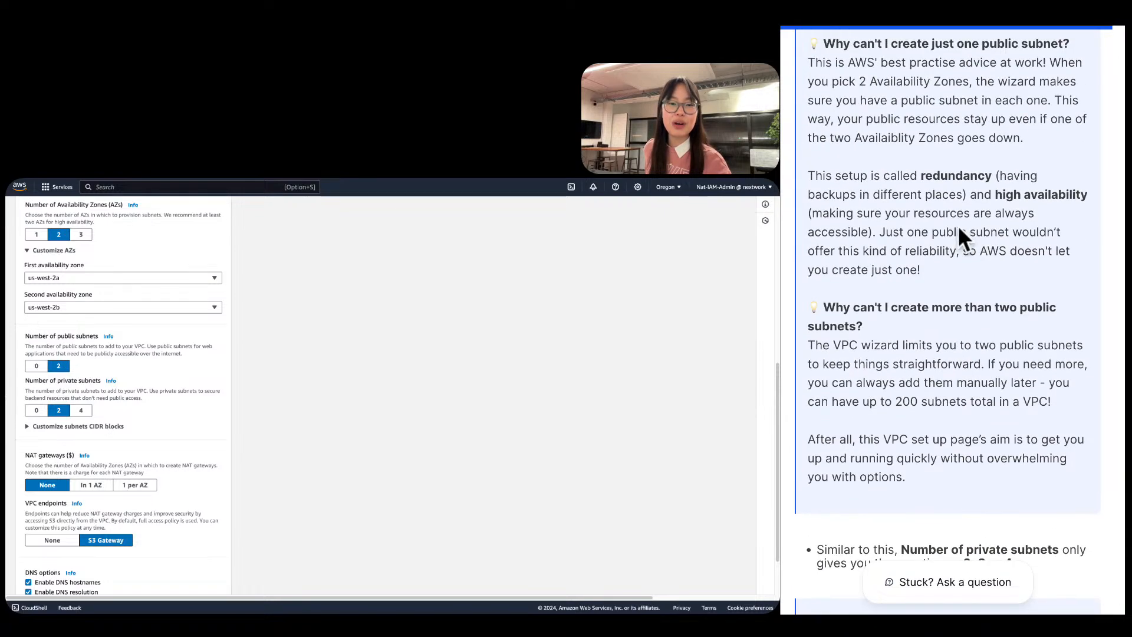
{"action": "scroll", "coordinate": [937, 171], "scroll_direction": "up", "scroll_amount": 1}
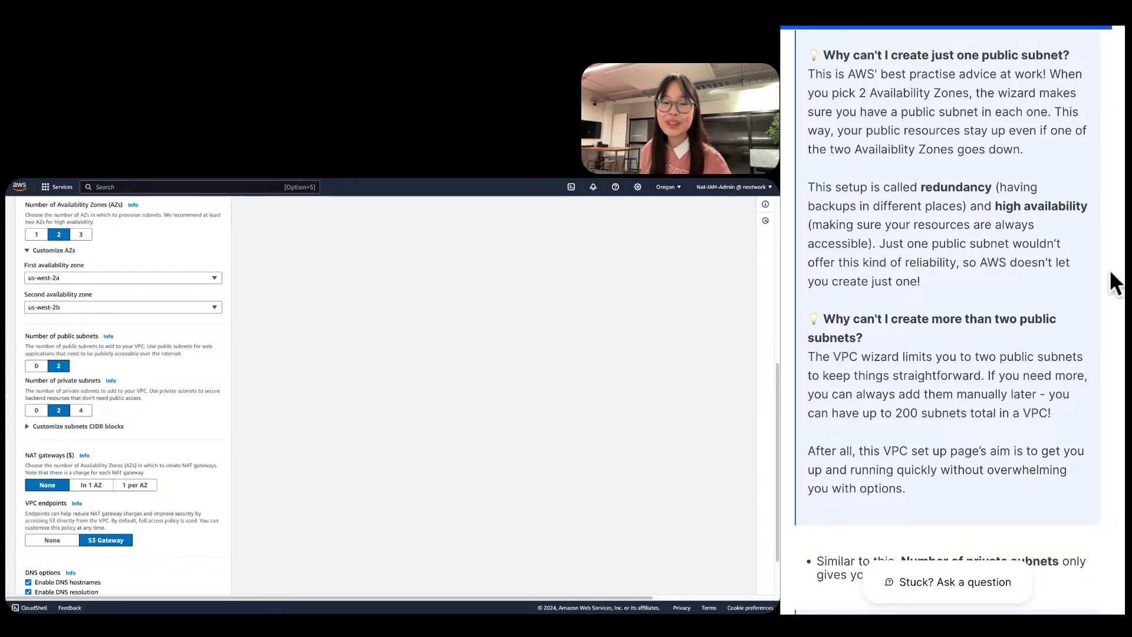
{"action": "scroll", "coordinate": [1051, 292], "scroll_direction": "down", "scroll_amount": 7}
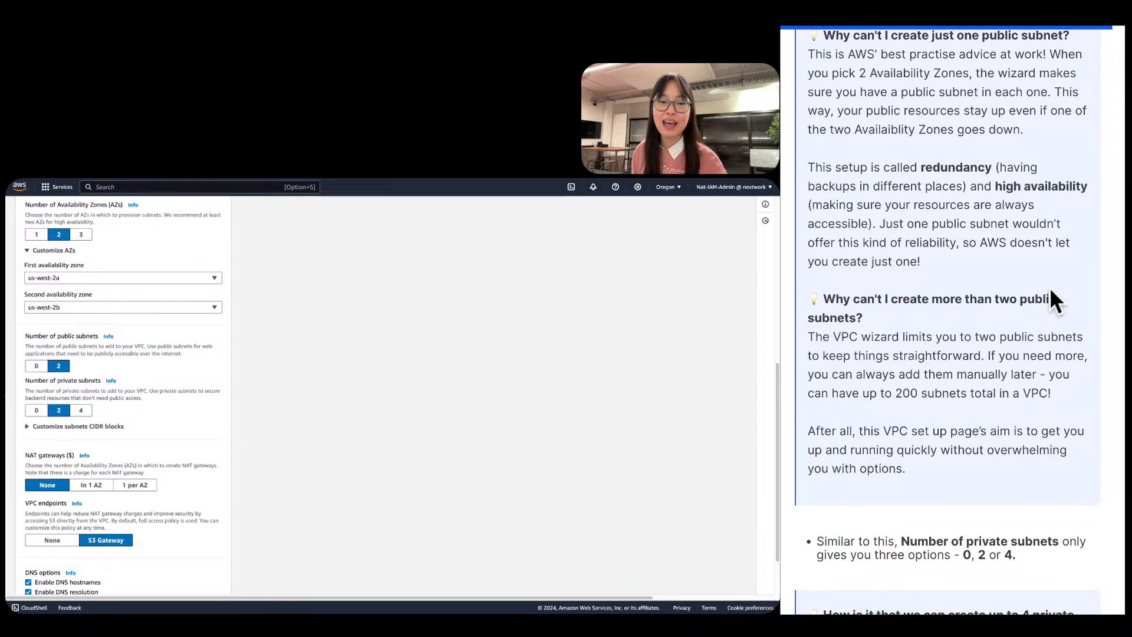
{"action": "scroll", "coordinate": [1051, 292], "scroll_direction": "up", "scroll_amount": 4}
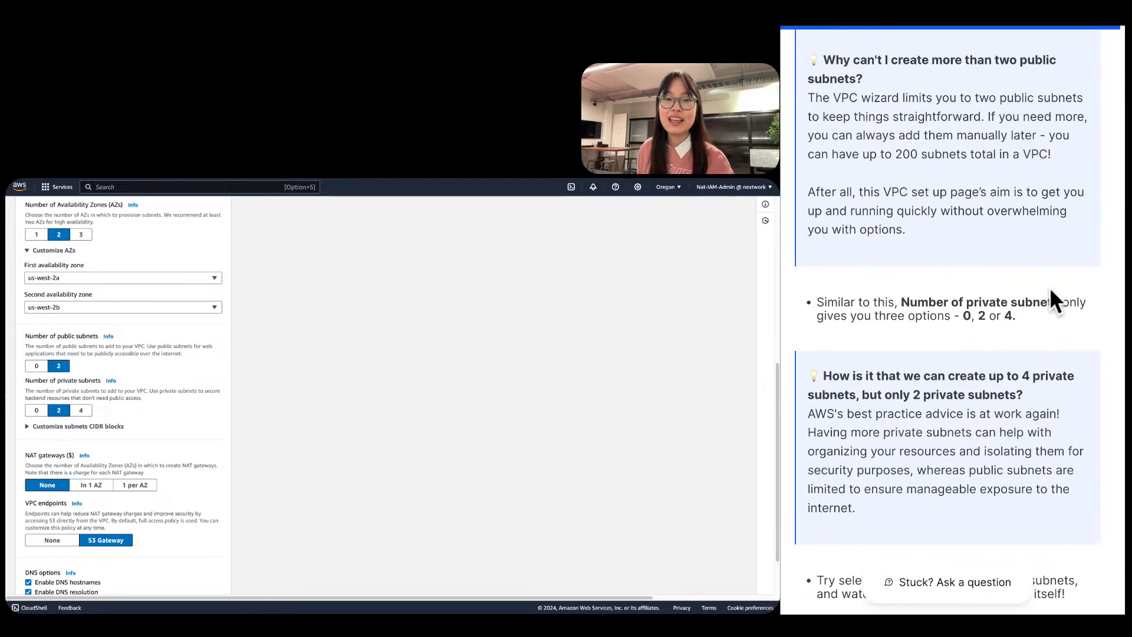
{"action": "scroll", "coordinate": [1051, 292], "scroll_direction": "up", "scroll_amount": 5}
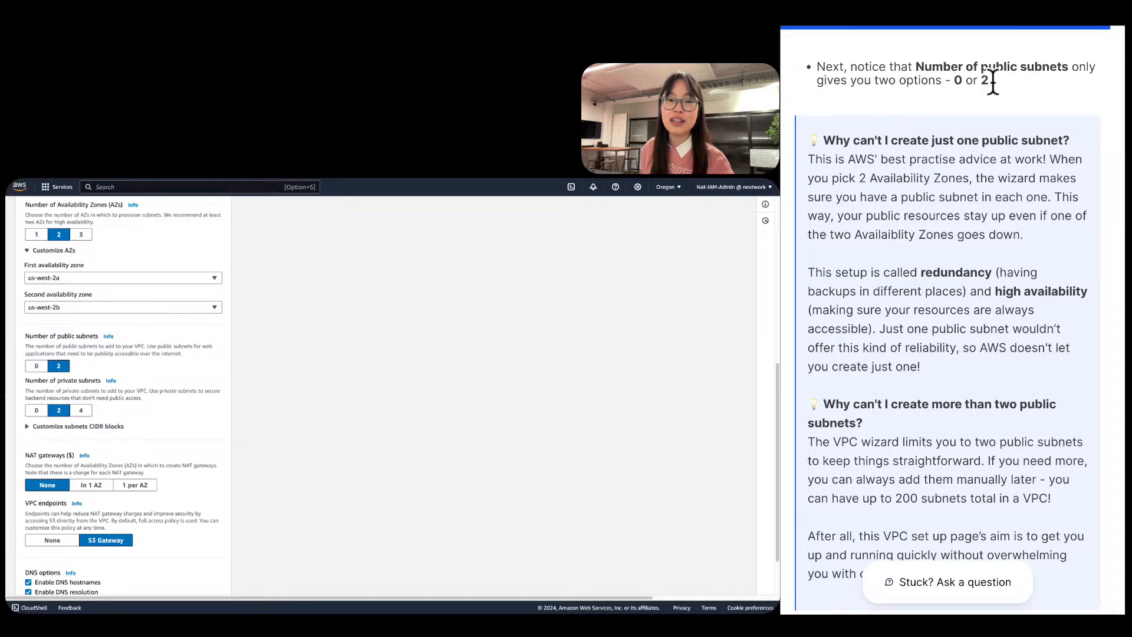
Set the number of private subnets to 4 as the guide suggests, and check how the resource map preview updates.
{"action": "scroll", "coordinate": [1023, 213], "scroll_direction": "down", "scroll_amount": 10}
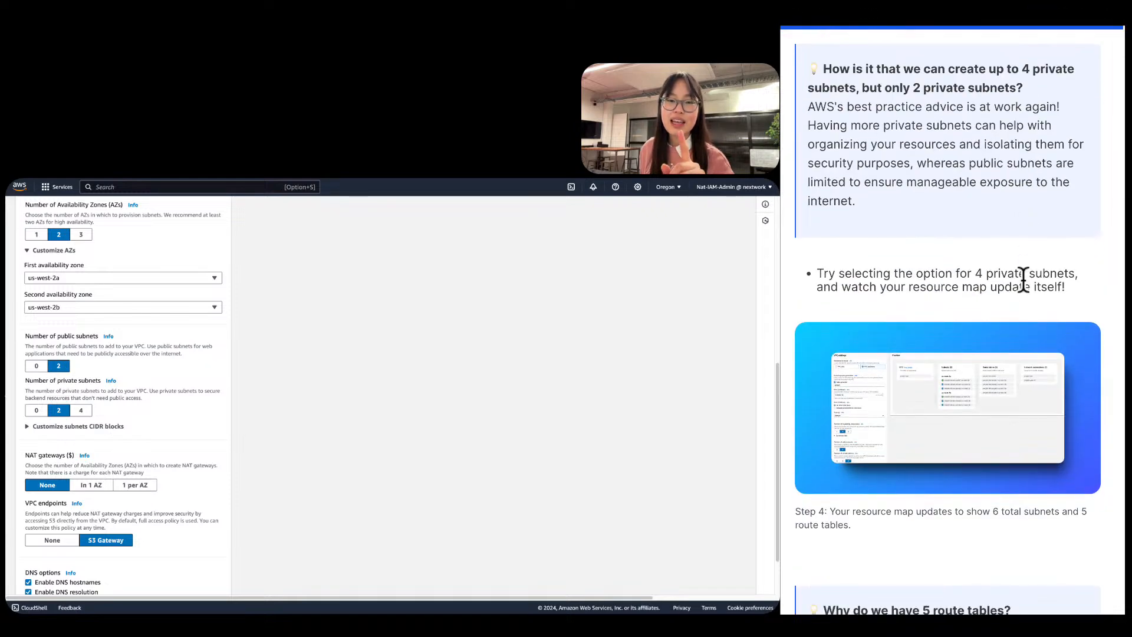
{"action": "scroll", "coordinate": [1022, 277], "scroll_direction": "up", "scroll_amount": 2}
{"action": "scroll", "coordinate": [1022, 278], "scroll_direction": "down", "scroll_amount": 2}
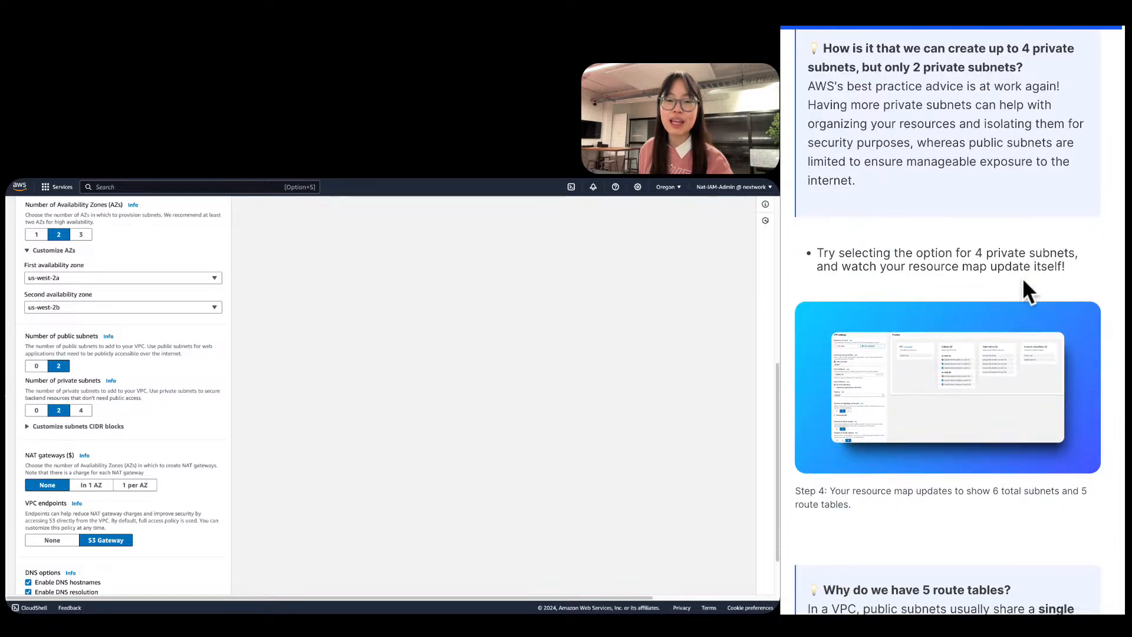
{"action": "scroll", "coordinate": [1023, 280], "scroll_direction": "down", "scroll_amount": 7}
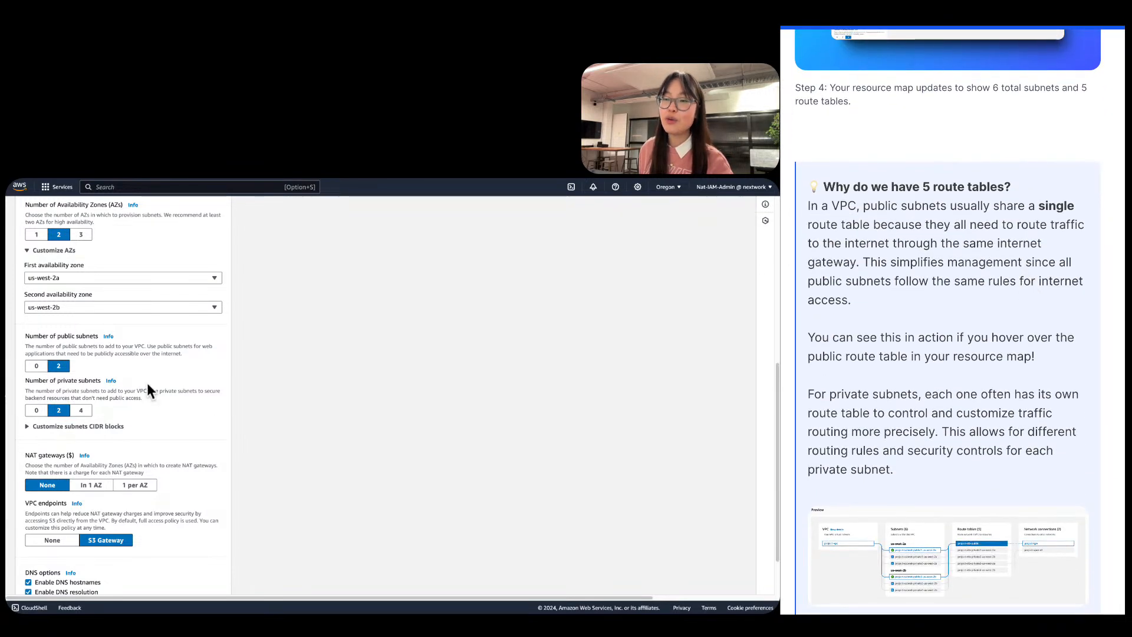
{"action": "left_click", "coordinate": [81, 410]}
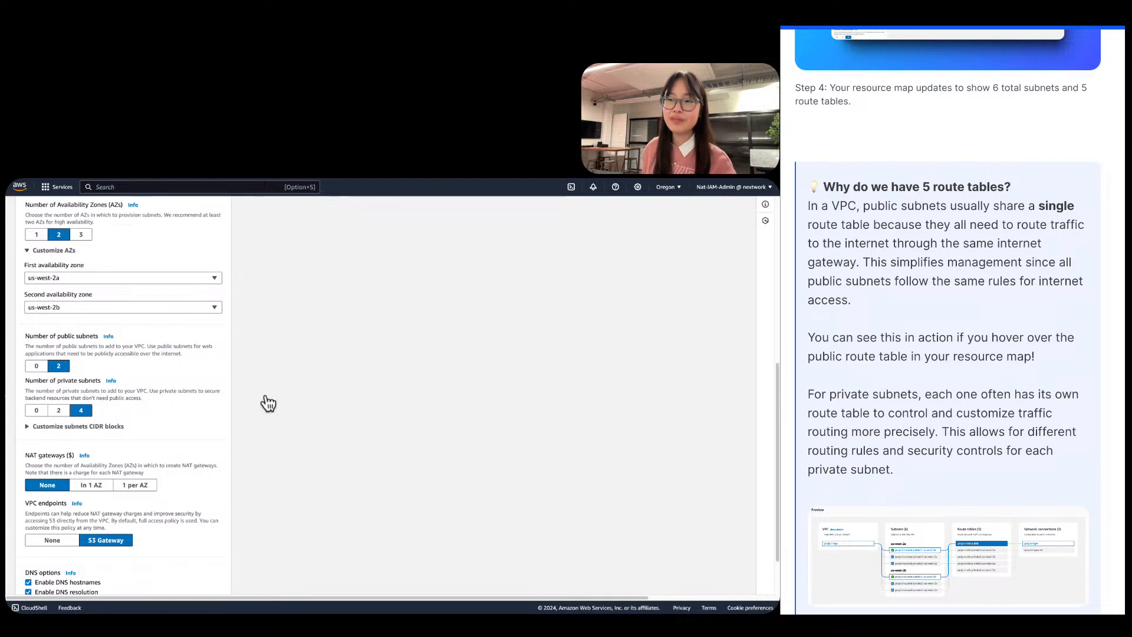
{"action": "scroll", "coordinate": [363, 368], "scroll_direction": "up", "scroll_amount": 5}
{"action": "scroll", "coordinate": [363, 363], "scroll_direction": "right", "scroll_amount": 5}
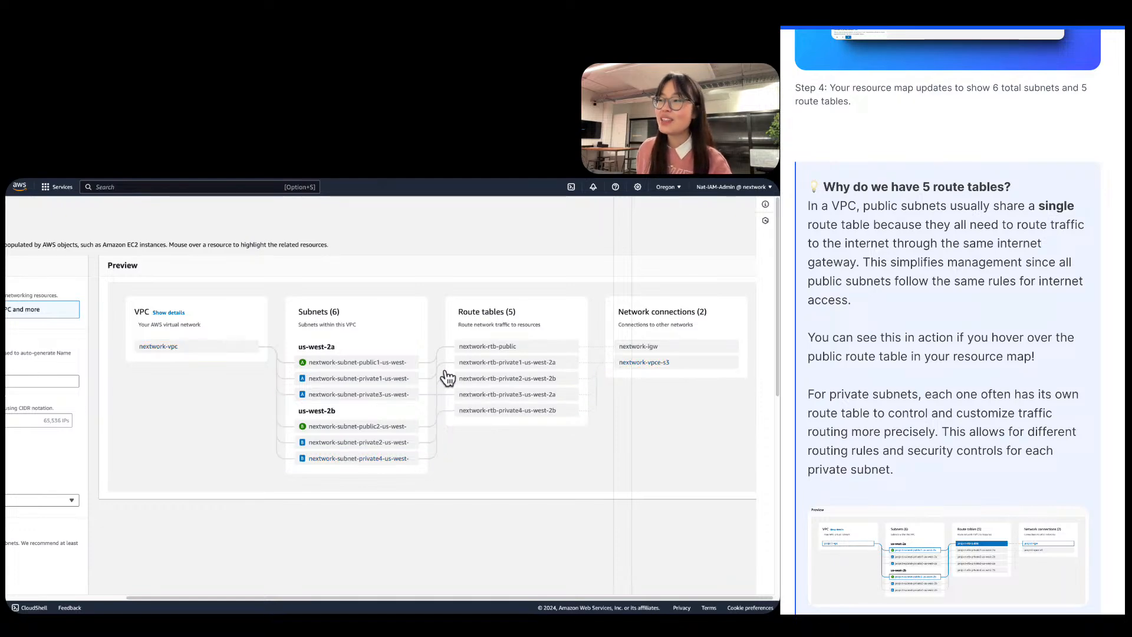
Try 3 Availability Zones with 0 public subnets and 3 private subnets.
{"action": "scroll", "coordinate": [378, 396], "scroll_direction": "left", "scroll_amount": 3}
{"action": "scroll", "coordinate": [378, 396], "scroll_direction": "down", "scroll_amount": 3}
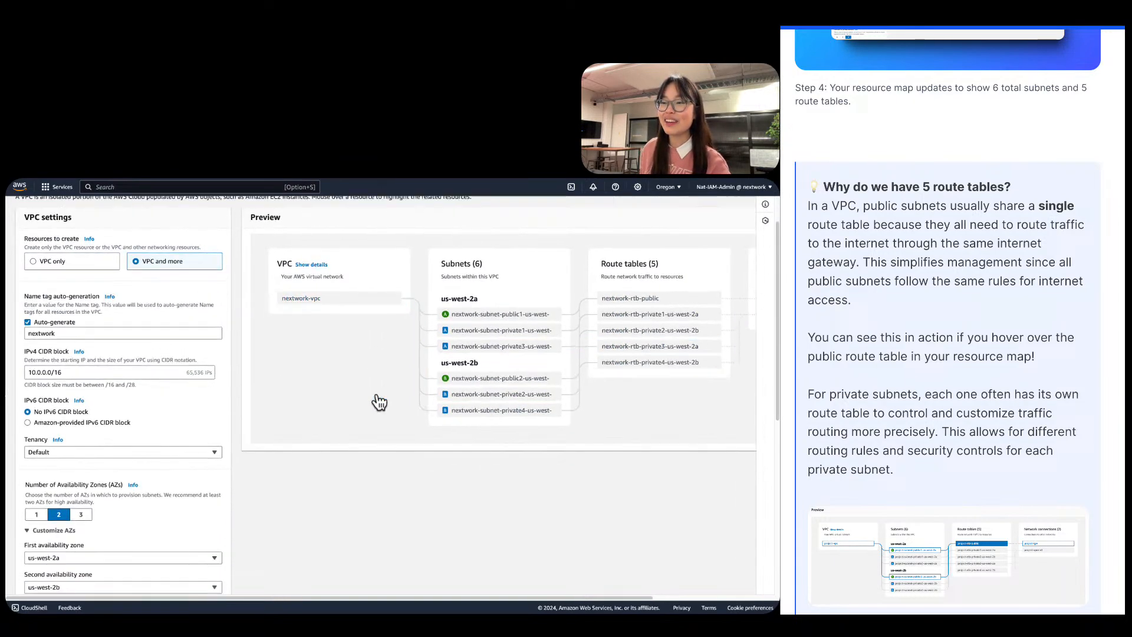
{"action": "left_click", "coordinate": [80, 385]}
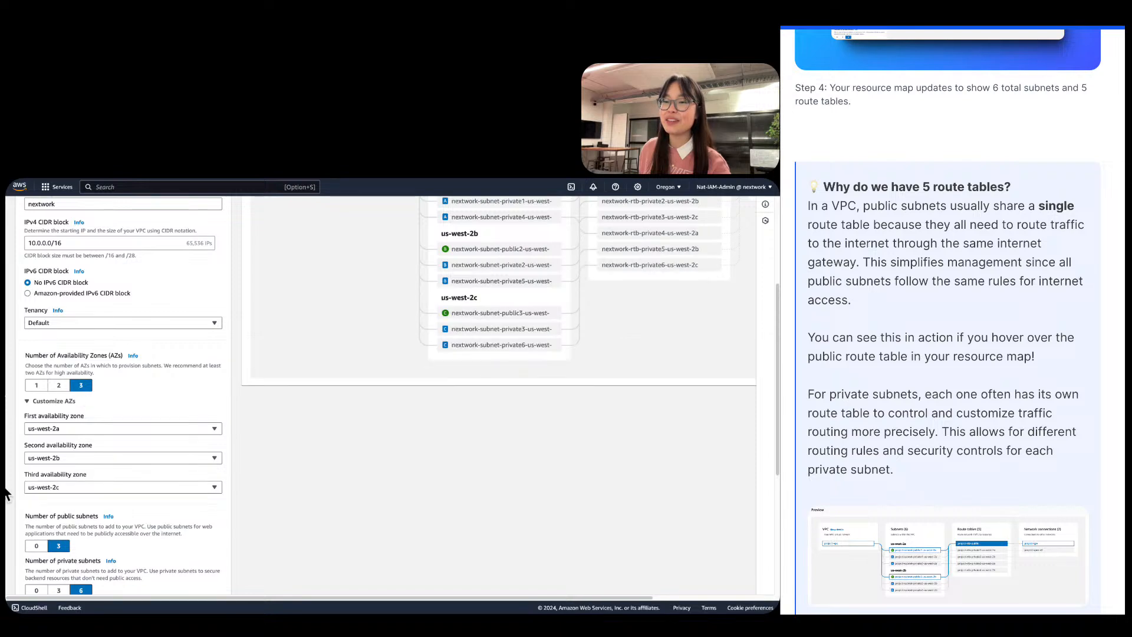
{"action": "left_click", "coordinate": [37, 546]}
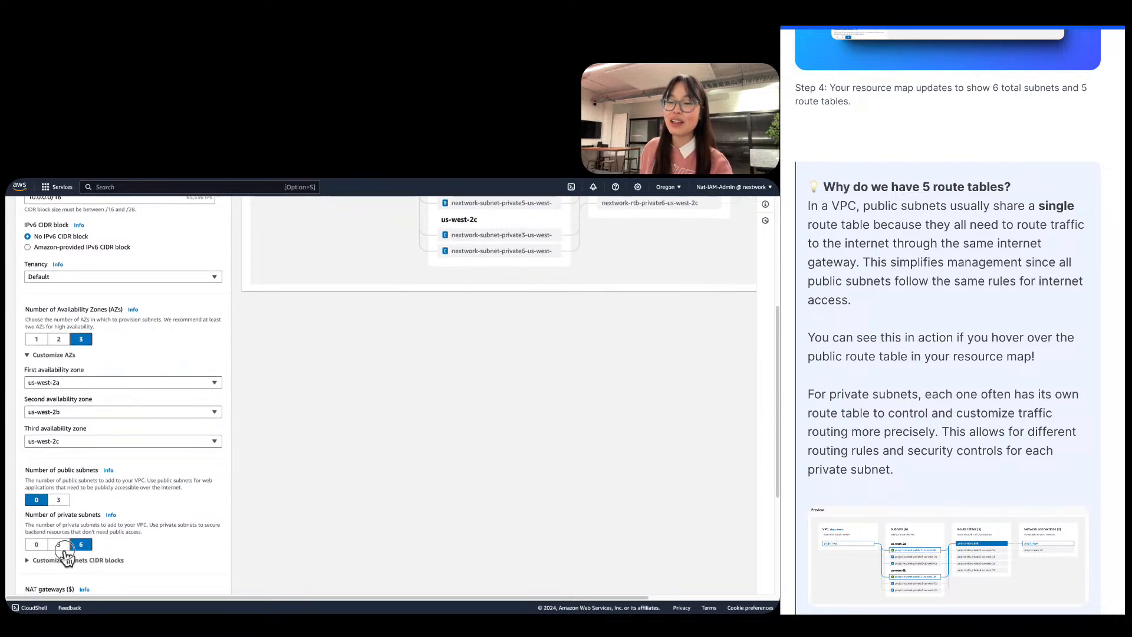
{"action": "scroll", "coordinate": [65, 538], "scroll_direction": "left", "scroll_amount": 5}
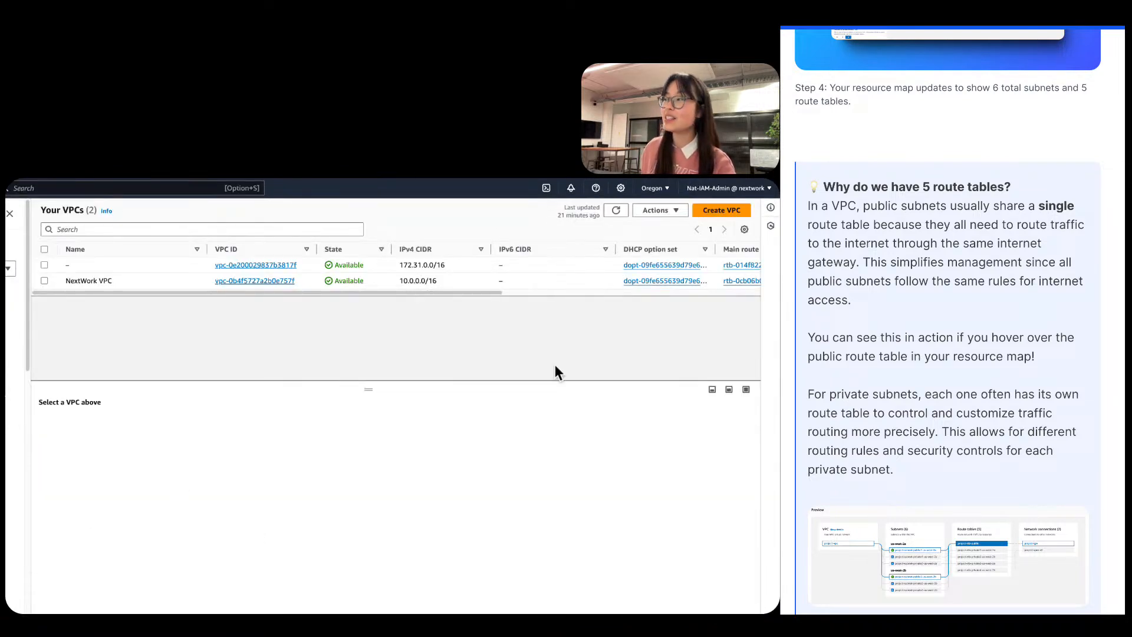
Reopen the VPC creation form with the VPC and more option, and examine the previewed subnets, route tables and network connections.
{"action": "left_click", "coordinate": [721, 209]}
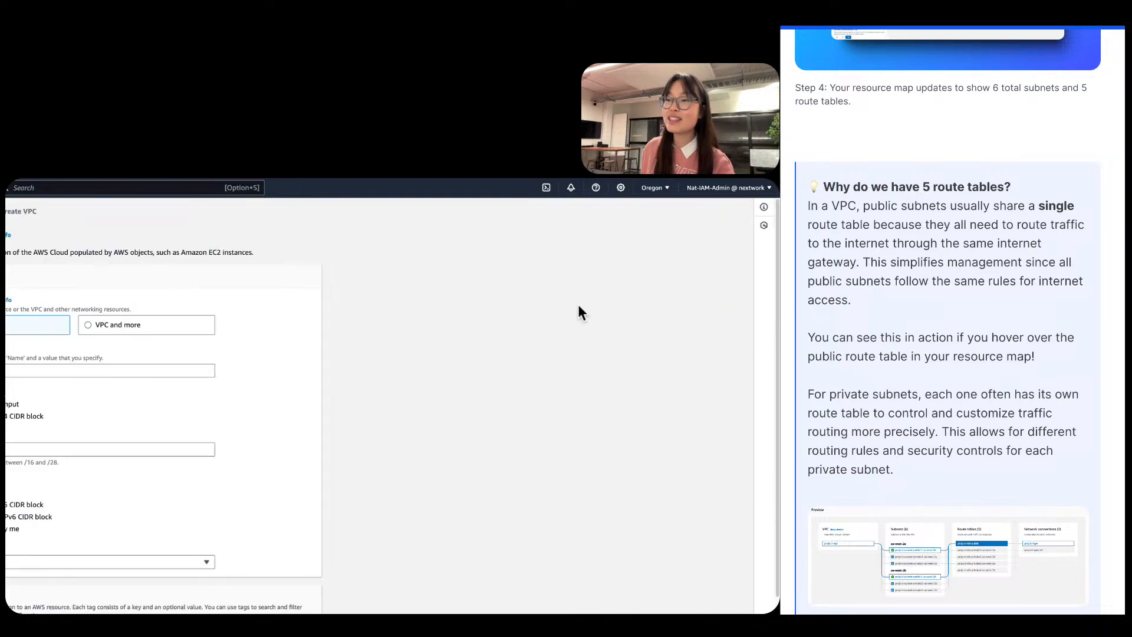
{"action": "left_click", "coordinate": [229, 321]}
{"action": "scroll", "coordinate": [260, 384], "scroll_direction": "down", "scroll_amount": 5}
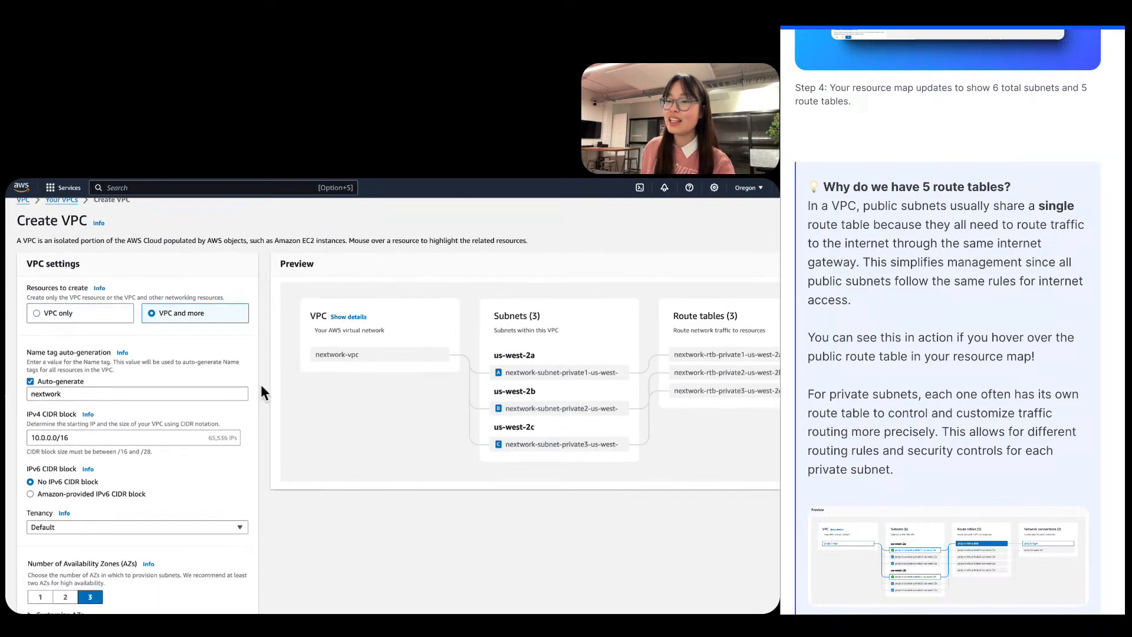
{"action": "scroll", "coordinate": [257, 402], "scroll_direction": "up", "scroll_amount": 5}
{"action": "scroll", "coordinate": [257, 401], "scroll_direction": "right", "scroll_amount": 3}
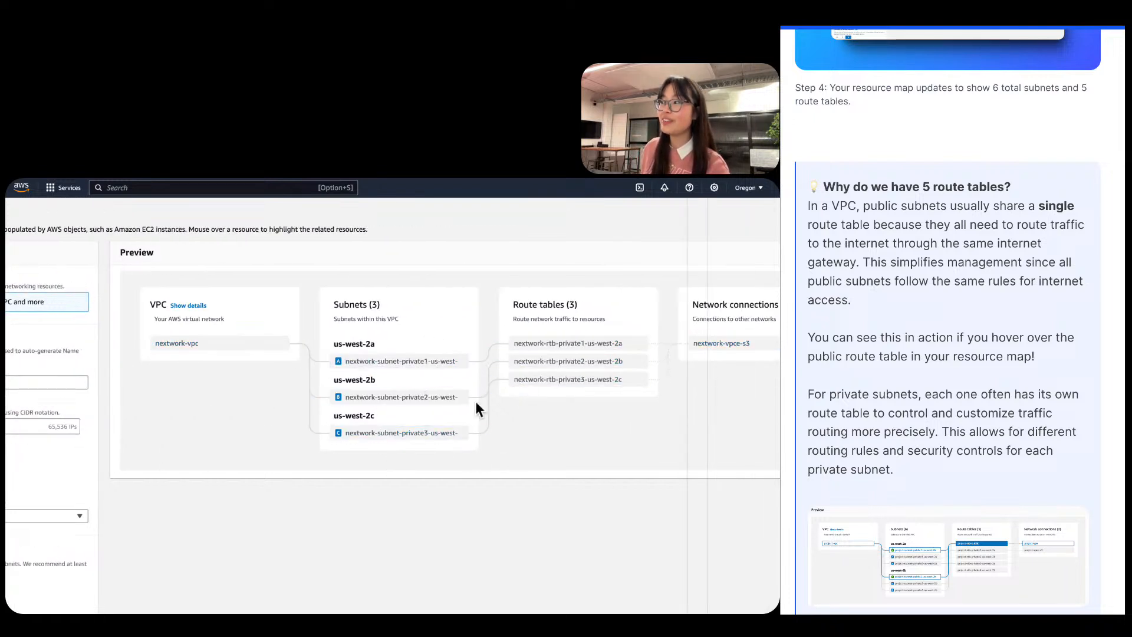
{"action": "scroll", "coordinate": [323, 439], "scroll_direction": "left", "scroll_amount": 1}
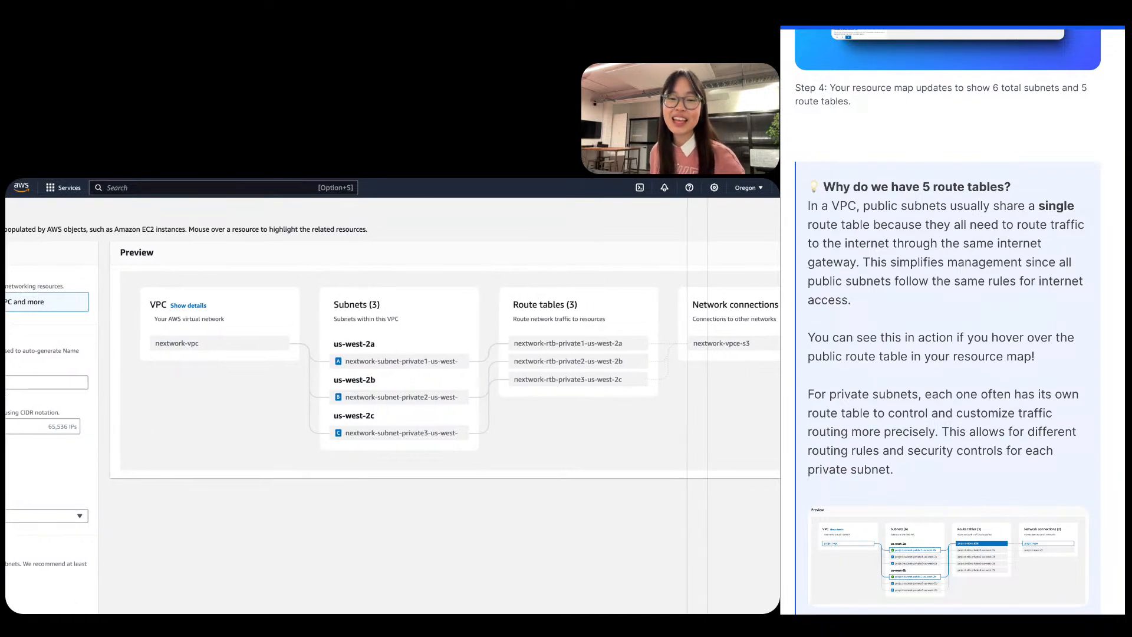
{"action": "scroll", "coordinate": [404, 443], "scroll_direction": "right", "scroll_amount": 4}
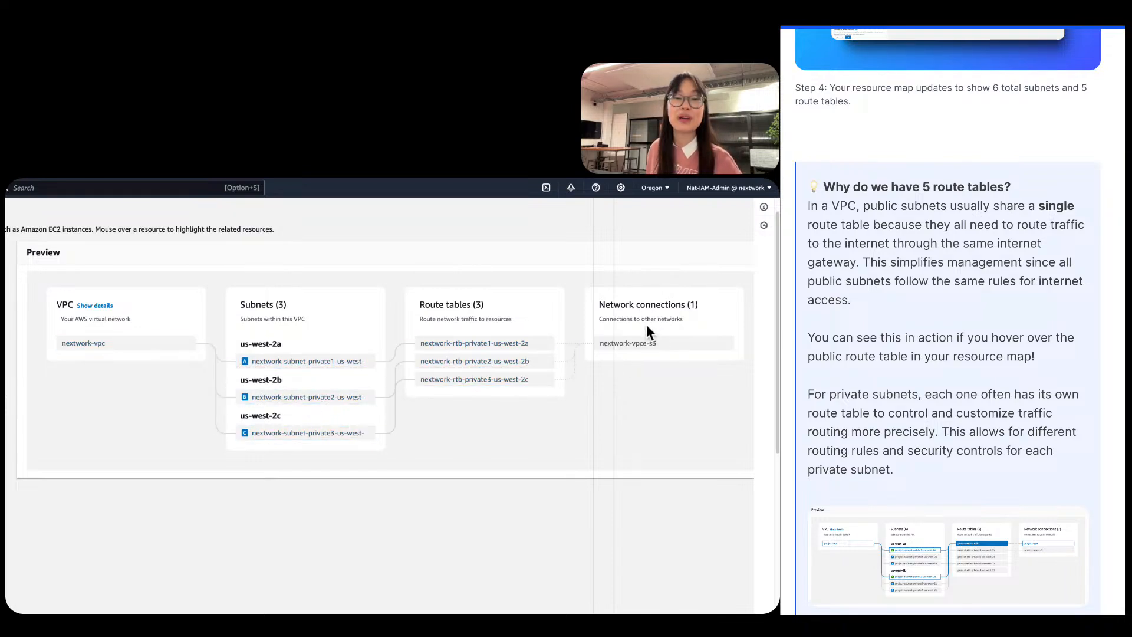
{"action": "scroll", "coordinate": [487, 489], "scroll_direction": "left", "scroll_amount": 5}
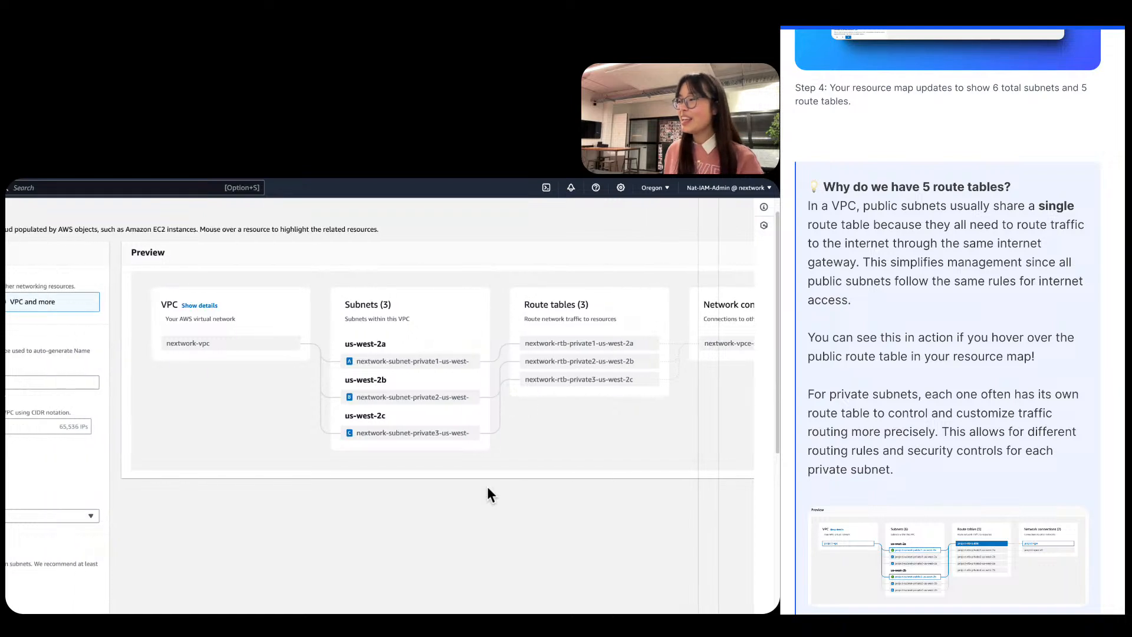
Set the number of Availability Zones to 1 and the number of public subnets to 1.
{"action": "scroll", "coordinate": [376, 492], "scroll_direction": "left", "scroll_amount": 3}
{"action": "scroll", "coordinate": [376, 491], "scroll_direction": "down", "scroll_amount": 5}
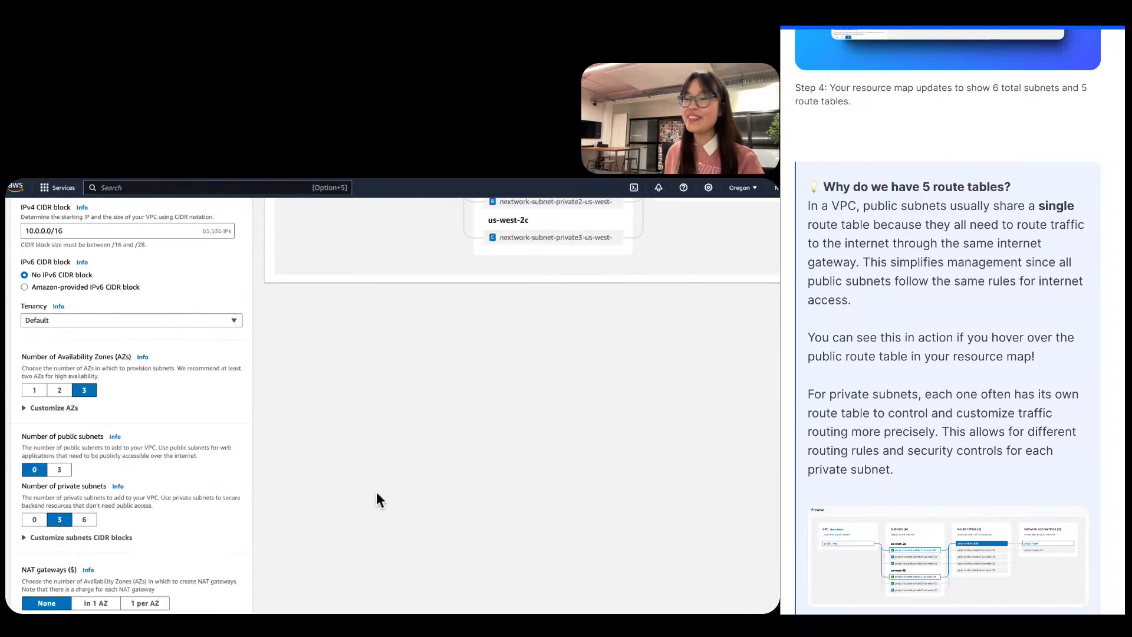
{"action": "scroll", "coordinate": [376, 492], "scroll_direction": "down", "scroll_amount": 1}
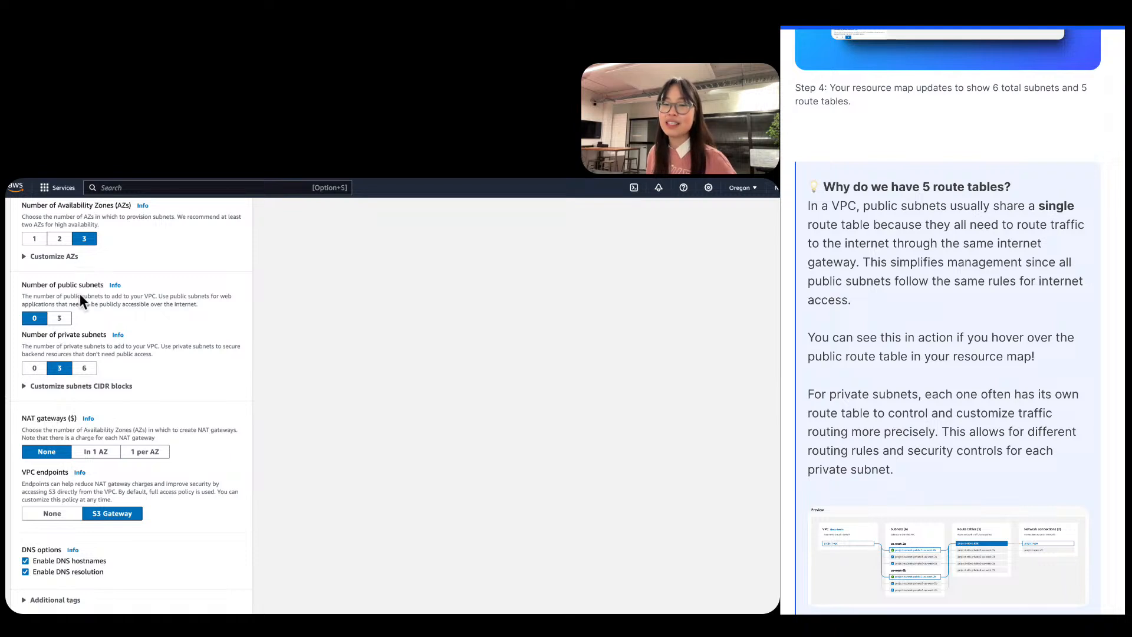
{"action": "left_click", "coordinate": [35, 238]}
{"action": "left_click", "coordinate": [57, 319]}
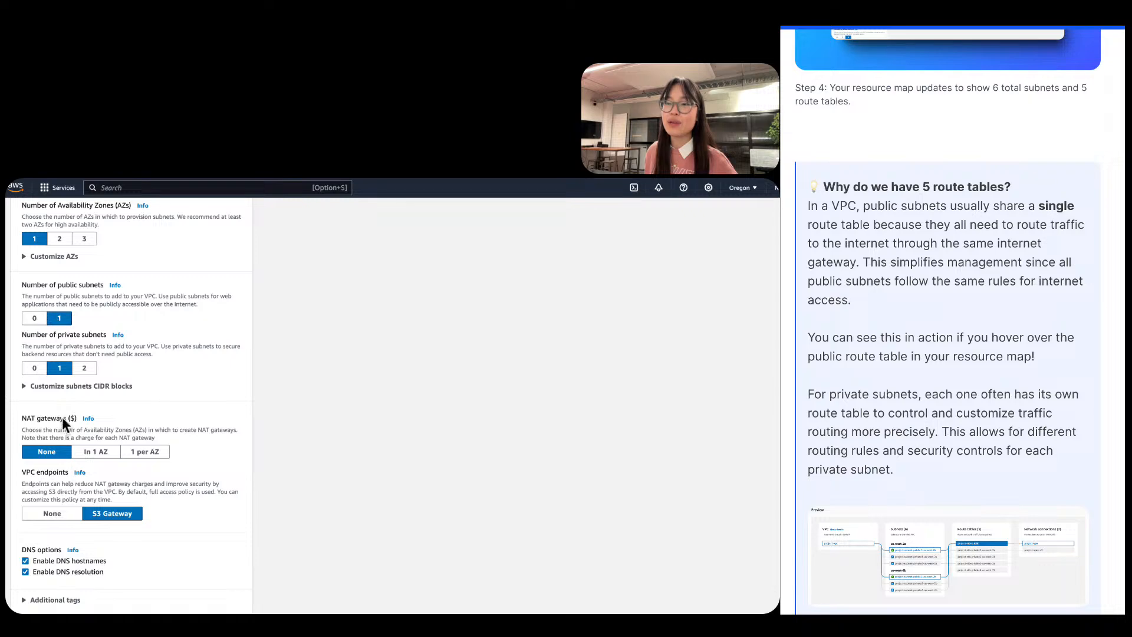
{"action": "scroll", "coordinate": [62, 423], "scroll_direction": "down", "scroll_amount": 1}
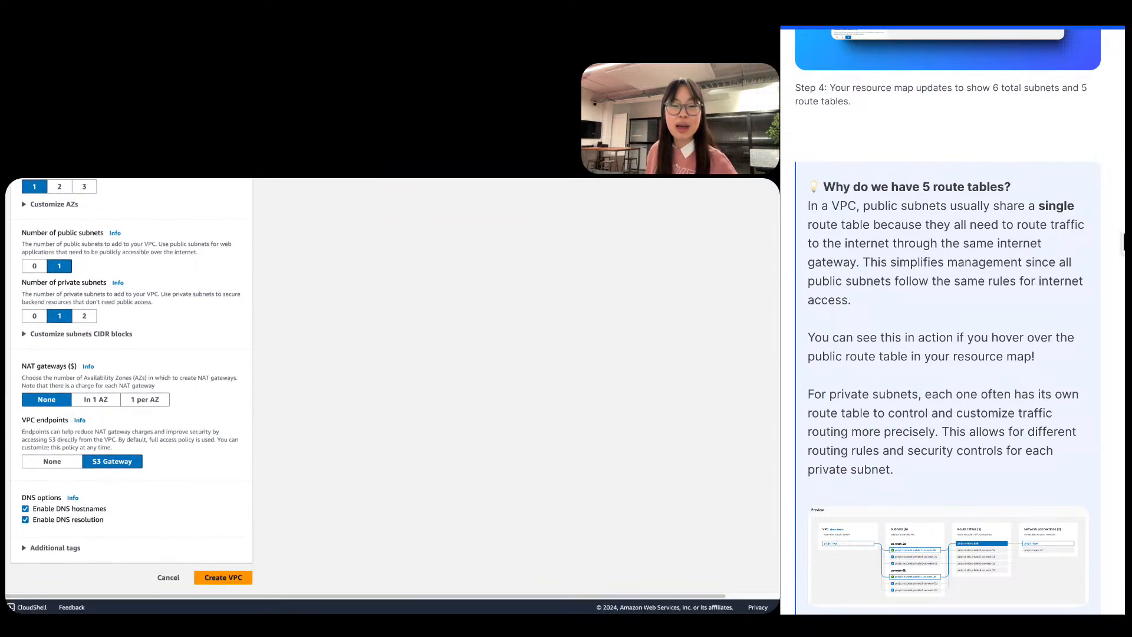
Capture a screenshot of the VPC setup page with its resource map, upload it to the guide's screenshot task, and mark the task done.
{"action": "scroll", "coordinate": [948, 354], "scroll_direction": "down", "scroll_amount": 10}
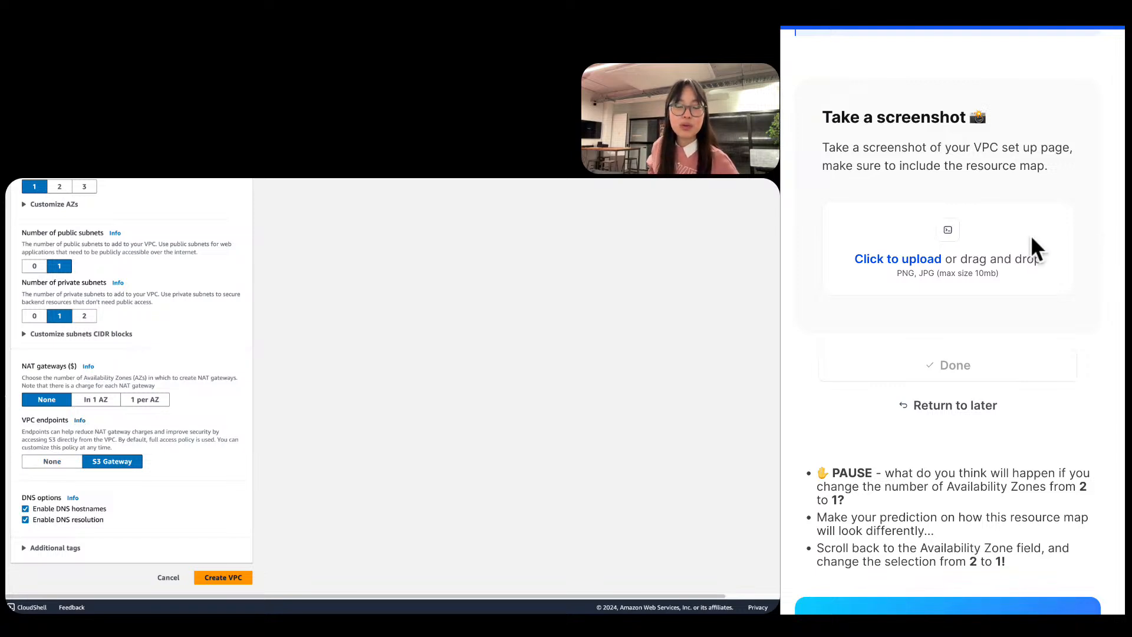
{"action": "scroll", "coordinate": [1027, 232], "scroll_direction": "up", "scroll_amount": 2}
{"action": "scroll", "coordinate": [135, 433], "scroll_direction": "up", "scroll_amount": 2}
{"action": "scroll", "coordinate": [135, 433], "scroll_direction": "down", "scroll_amount": 2}
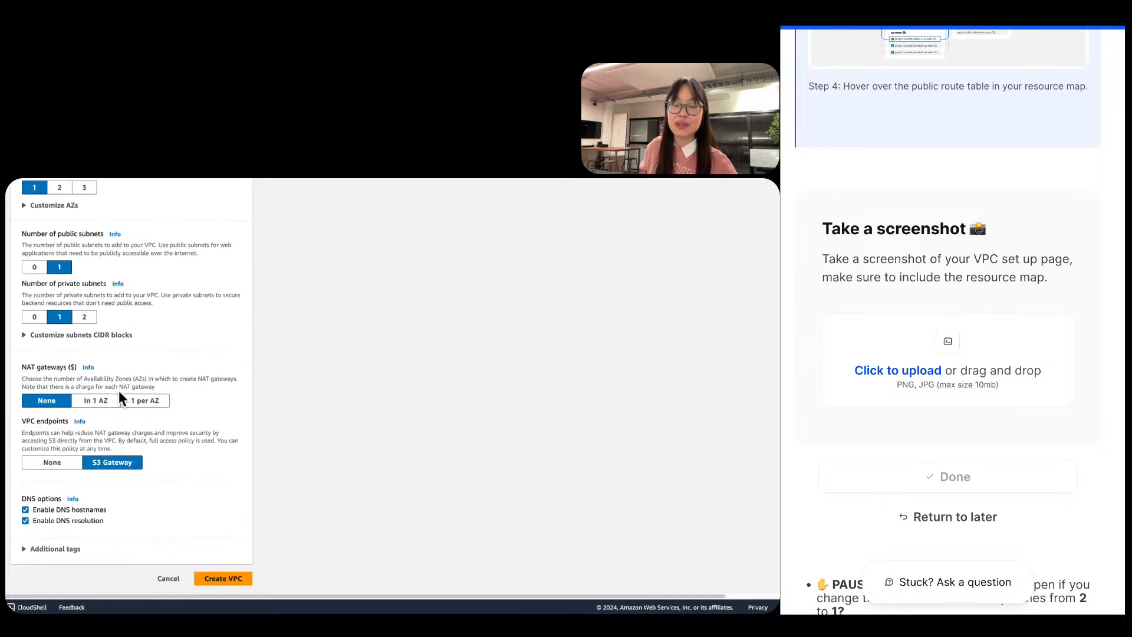
{"action": "scroll", "coordinate": [275, 370], "scroll_direction": "up", "scroll_amount": 6}
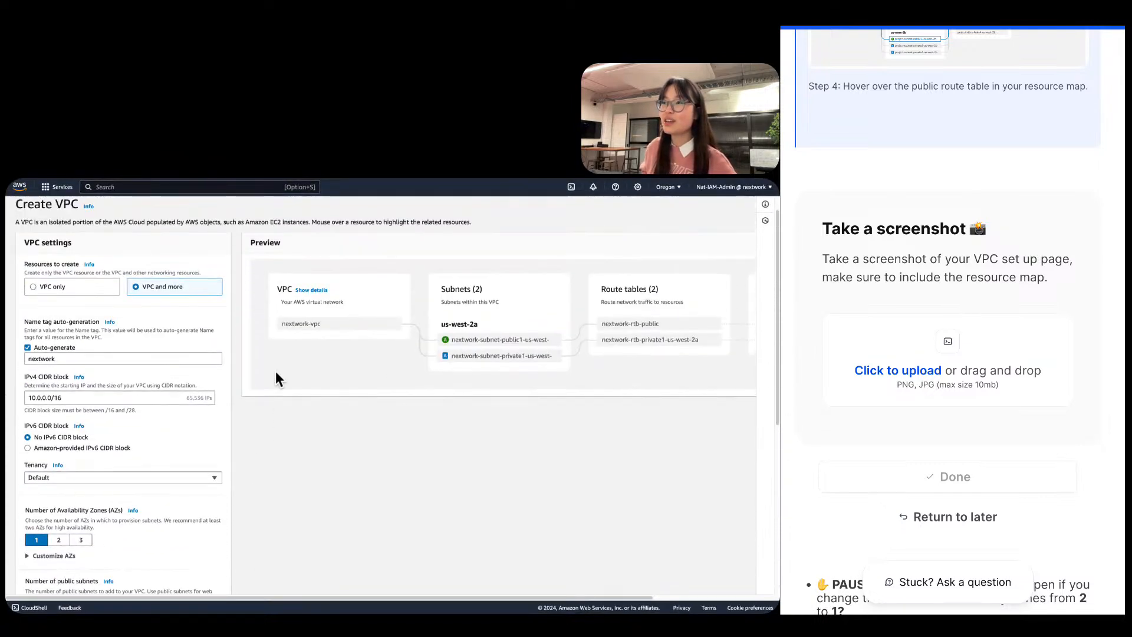
{"action": "scroll", "coordinate": [274, 370], "scroll_direction": "up", "scroll_amount": 1}
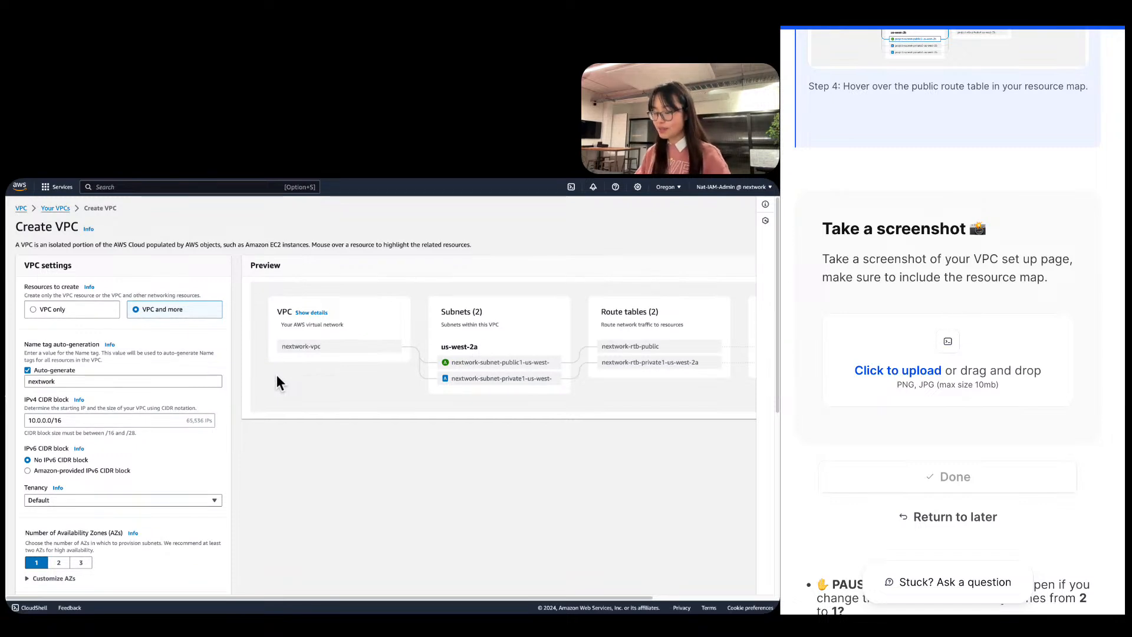
{"action": "key", "text": "super+minus"}
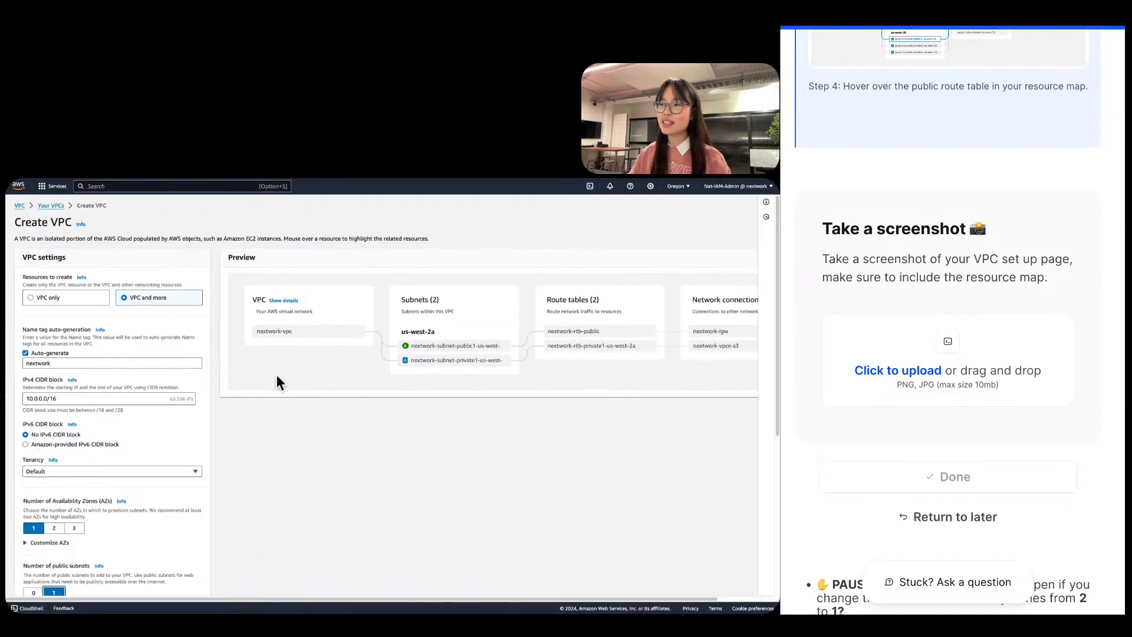
{"action": "key", "text": "super+shift+4"}
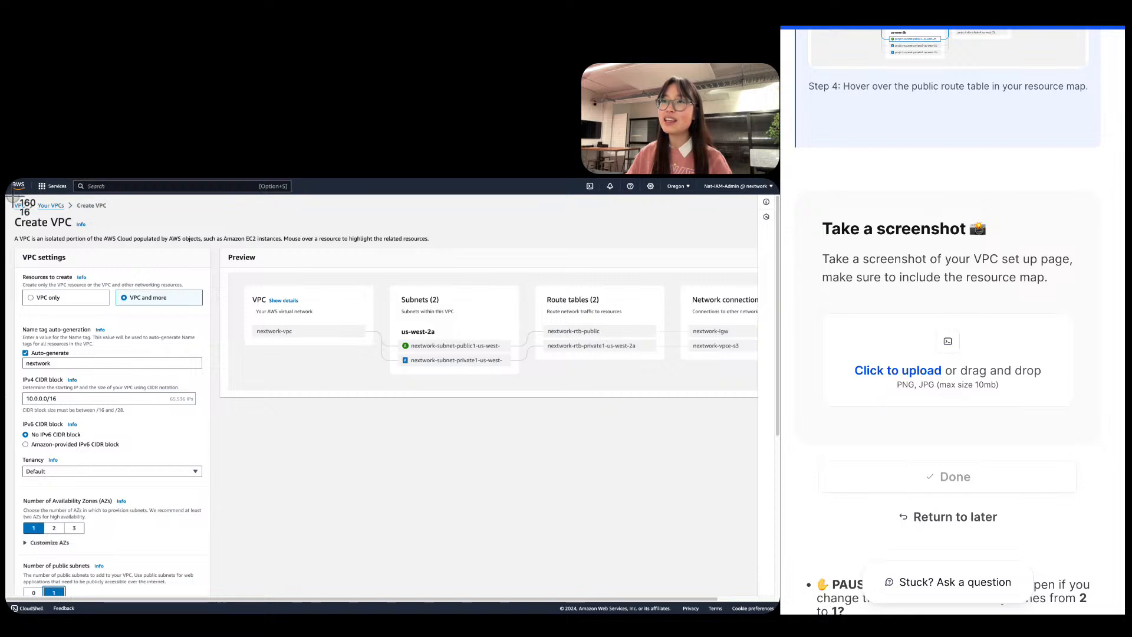
{"action": "left_click_drag", "start_coordinate": [9, 190], "coordinate": [941, 351]}
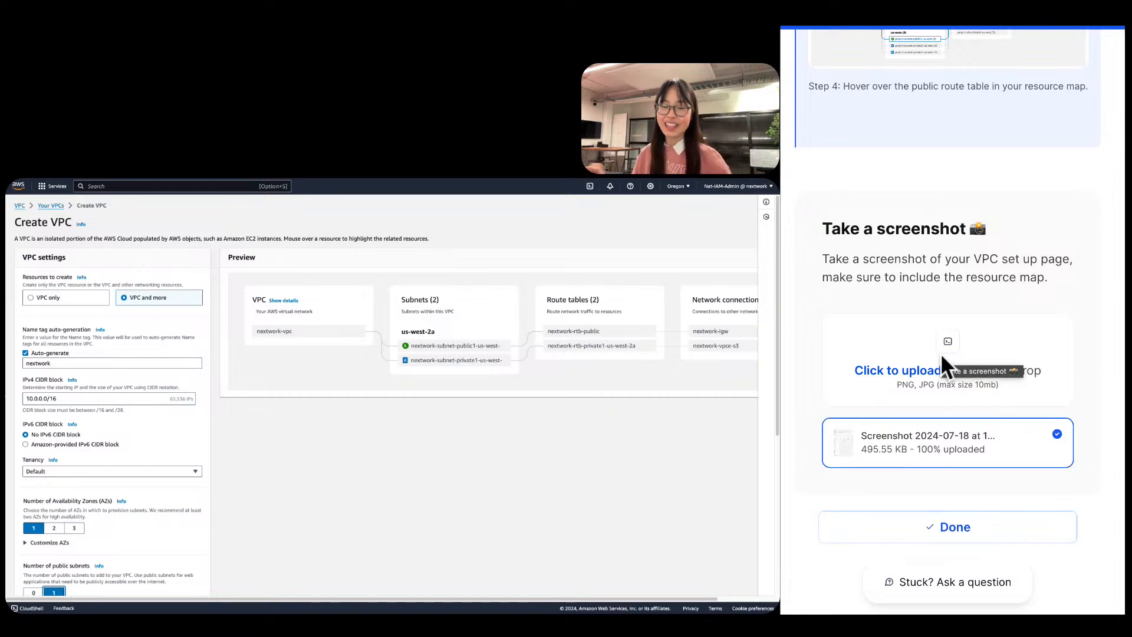
{"action": "left_click", "coordinate": [953, 525]}
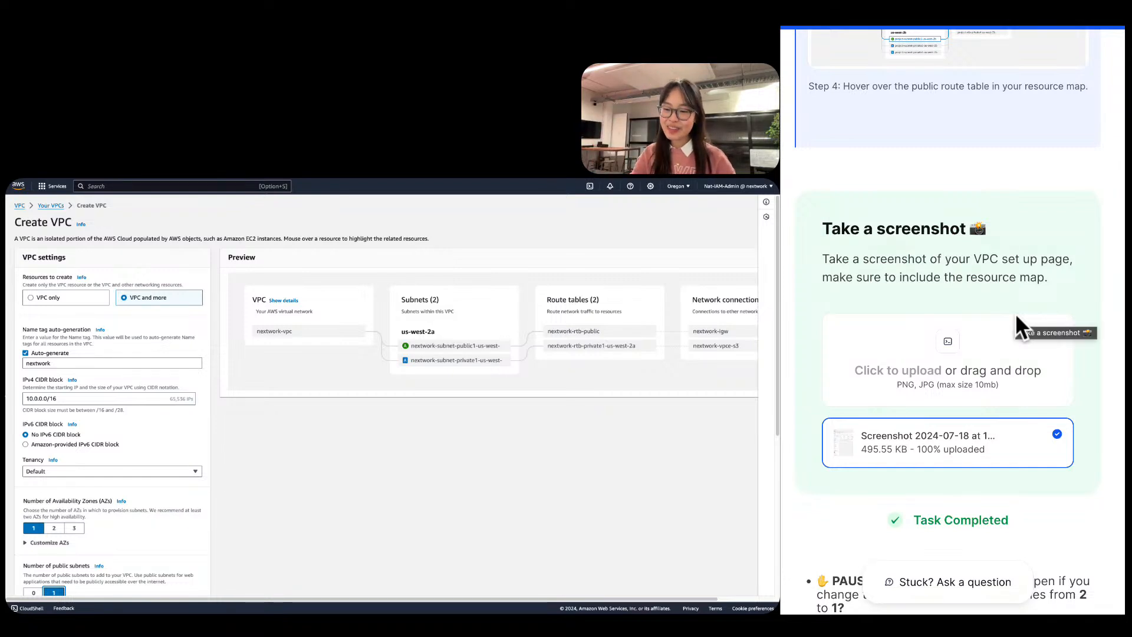
Read the guide's instructions on the private subnet count and subnet CIDR blocks, and compare them with the form's subnet settings.
{"action": "scroll", "coordinate": [1015, 318], "scroll_direction": "down", "scroll_amount": 7}
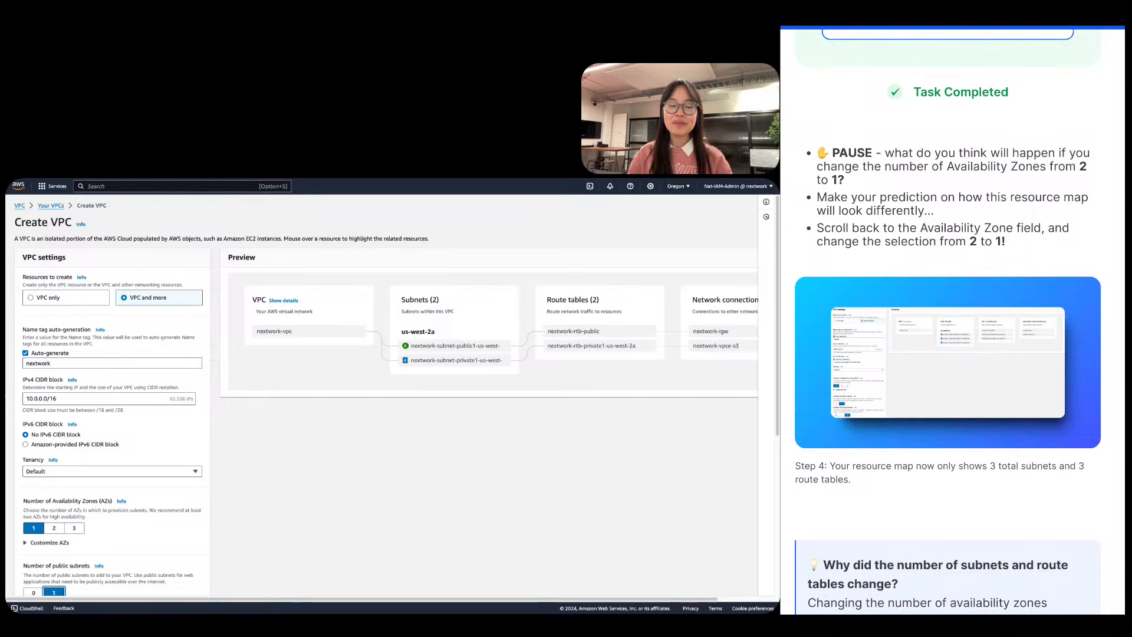
{"action": "scroll", "coordinate": [1066, 264], "scroll_direction": "down", "scroll_amount": 6}
{"action": "scroll", "coordinate": [1067, 268], "scroll_direction": "down", "scroll_amount": 5}
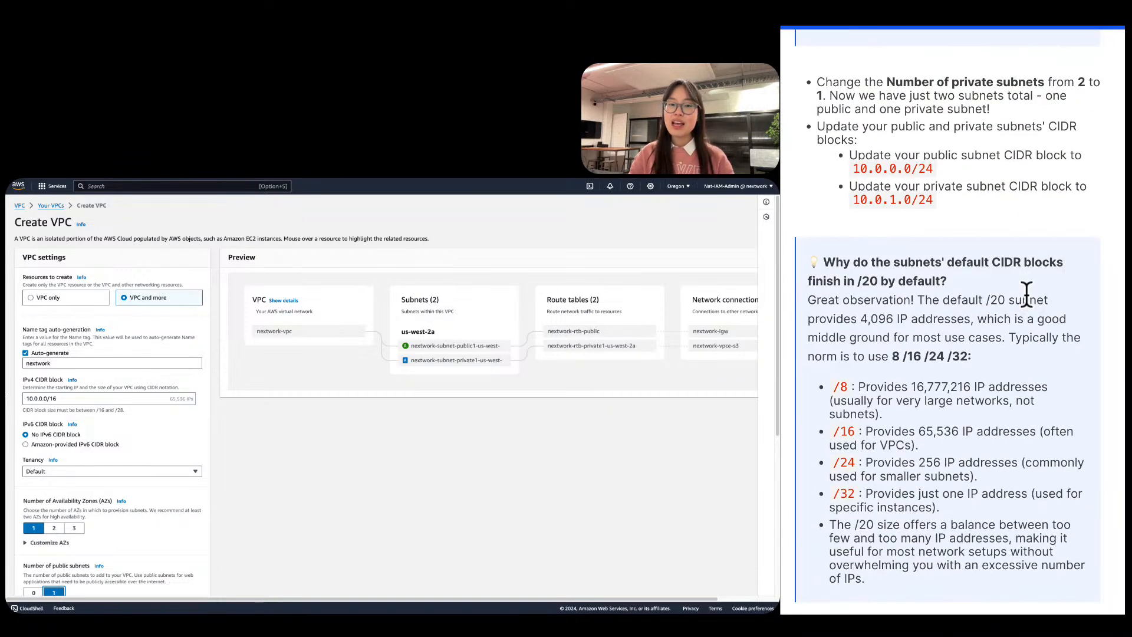
{"action": "scroll", "coordinate": [1027, 293], "scroll_direction": "down", "scroll_amount": 1}
{"action": "scroll", "coordinate": [34, 426], "scroll_direction": "down", "scroll_amount": 5}
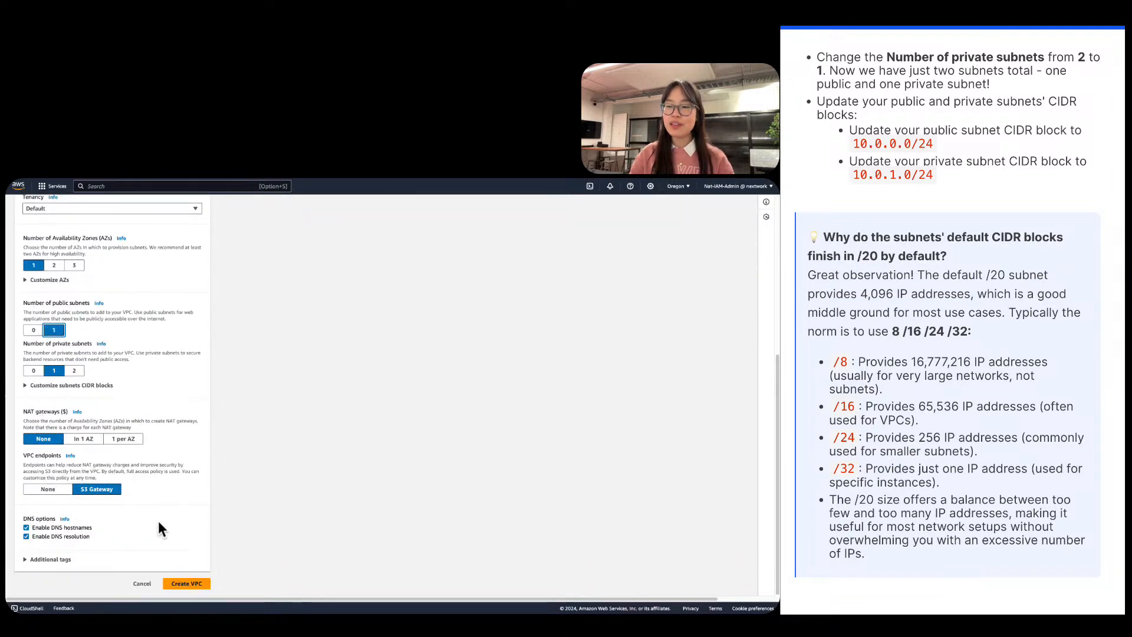
{"action": "scroll", "coordinate": [84, 427], "scroll_direction": "up", "scroll_amount": 1}
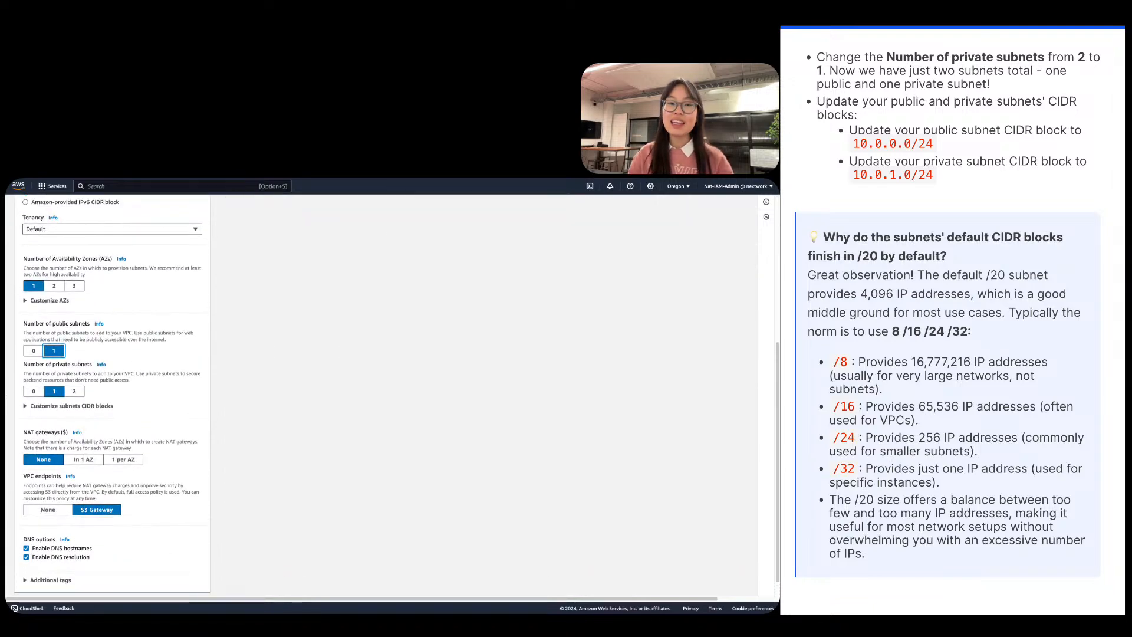
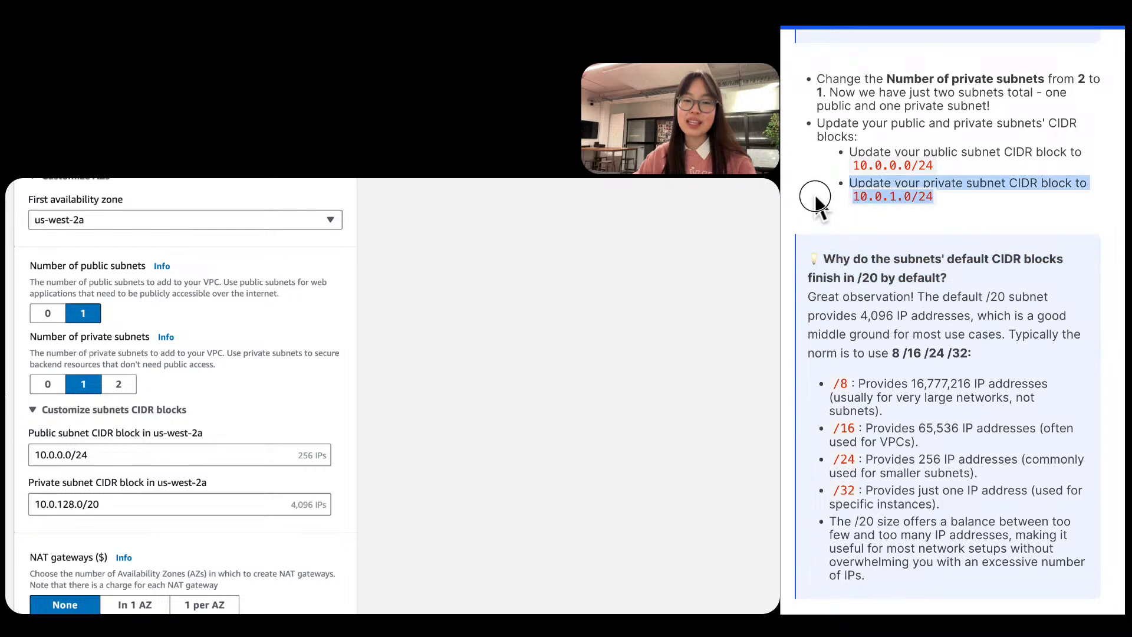
Set the private subnet CIDR block in us-west-2a to 10.0.1.0/24.
{"action": "left_click", "coordinate": [855, 196]}
{"action": "triple_click", "coordinate": [855, 197]}
{"action": "left_click", "coordinate": [967, 190]}
{"action": "triple_click", "coordinate": [877, 203]}
{"action": "left_click", "coordinate": [869, 201]}
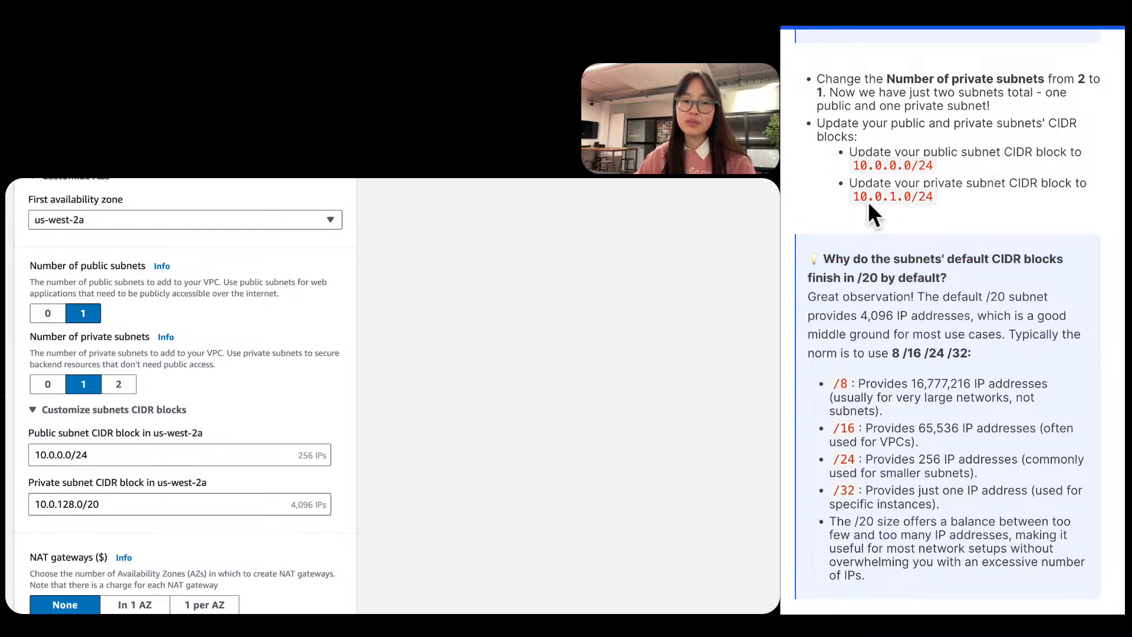
{"action": "left_click", "coordinate": [127, 459]}
{"action": "left_click", "coordinate": [94, 507]}
{"action": "triple_click", "coordinate": [93, 505]}
{"action": "type", "text": "10.0.0.0/24"}
{"action": "left_click", "coordinate": [61, 503]}
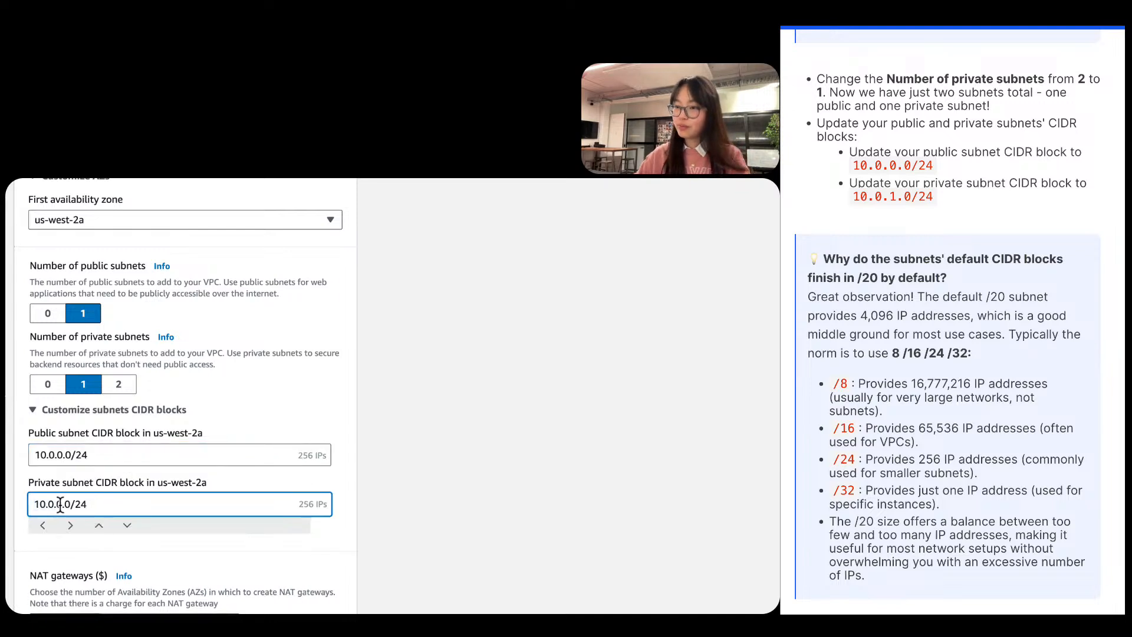
{"action": "key", "text": "BackSpace"}
{"action": "type", "text": "1"}
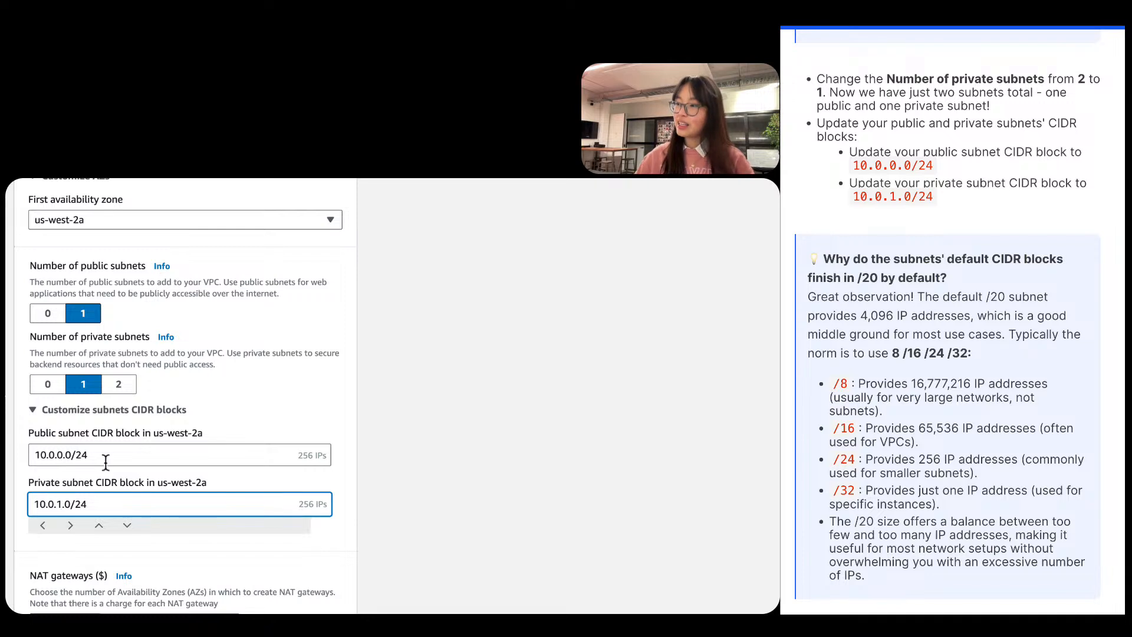
Check the subnet CIDR blocks and NAT gateways setting against the guide, and set VPC endpoints to None.
{"action": "left_click", "coordinate": [442, 443]}
{"action": "scroll", "coordinate": [303, 419], "scroll_direction": "down", "scroll_amount": 1}
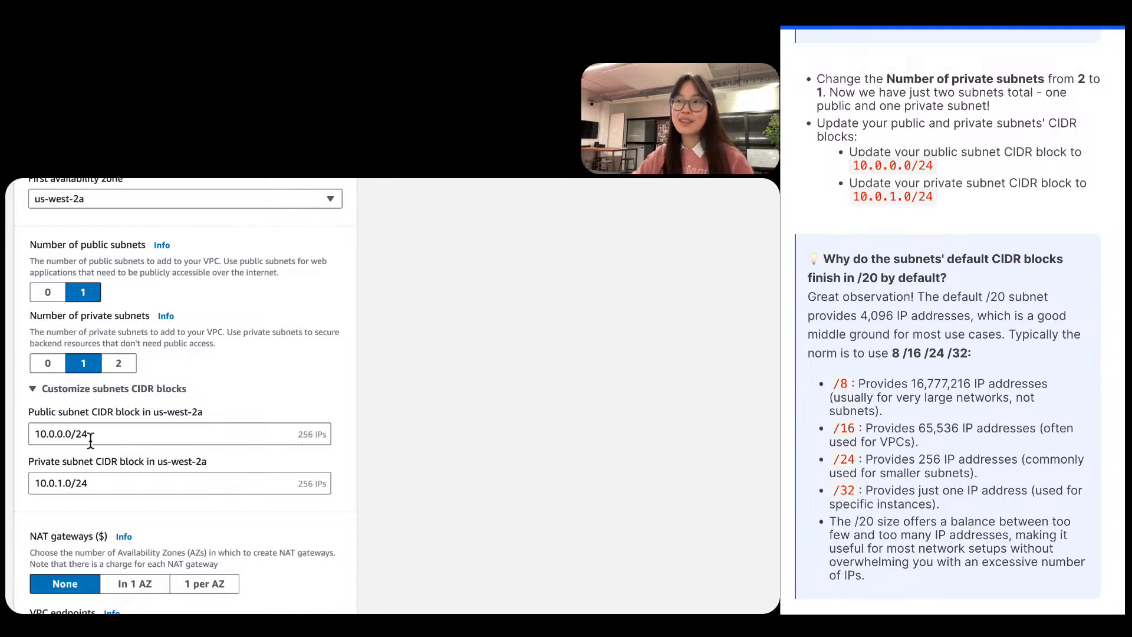
{"action": "scroll", "coordinate": [1077, 381], "scroll_direction": "down", "scroll_amount": 10}
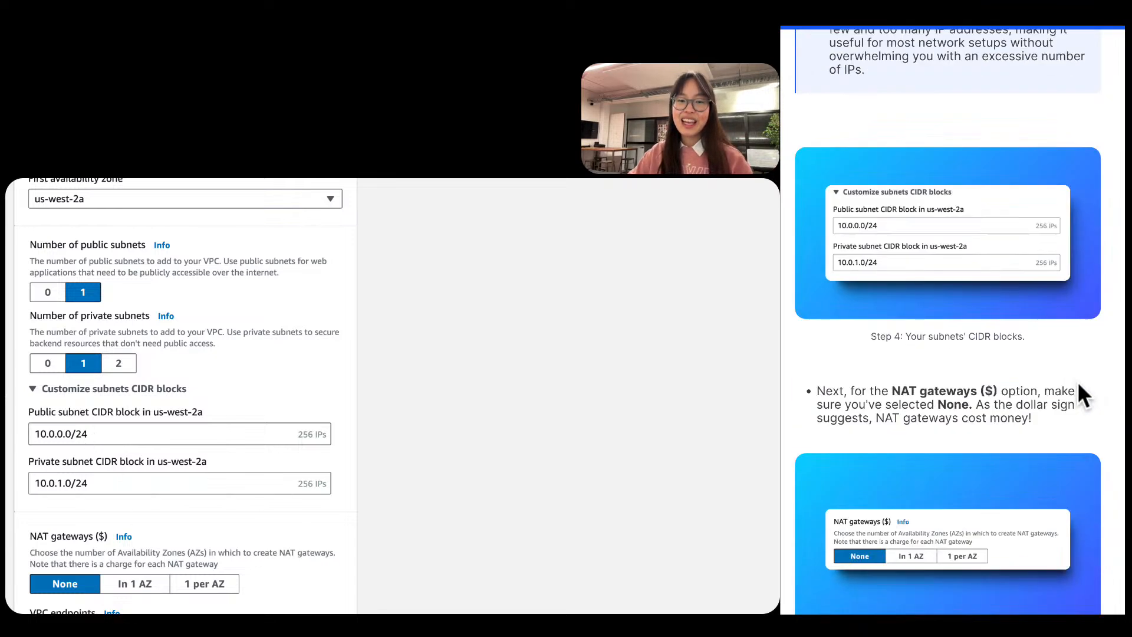
{"action": "scroll", "coordinate": [228, 455], "scroll_direction": "down", "scroll_amount": 5}
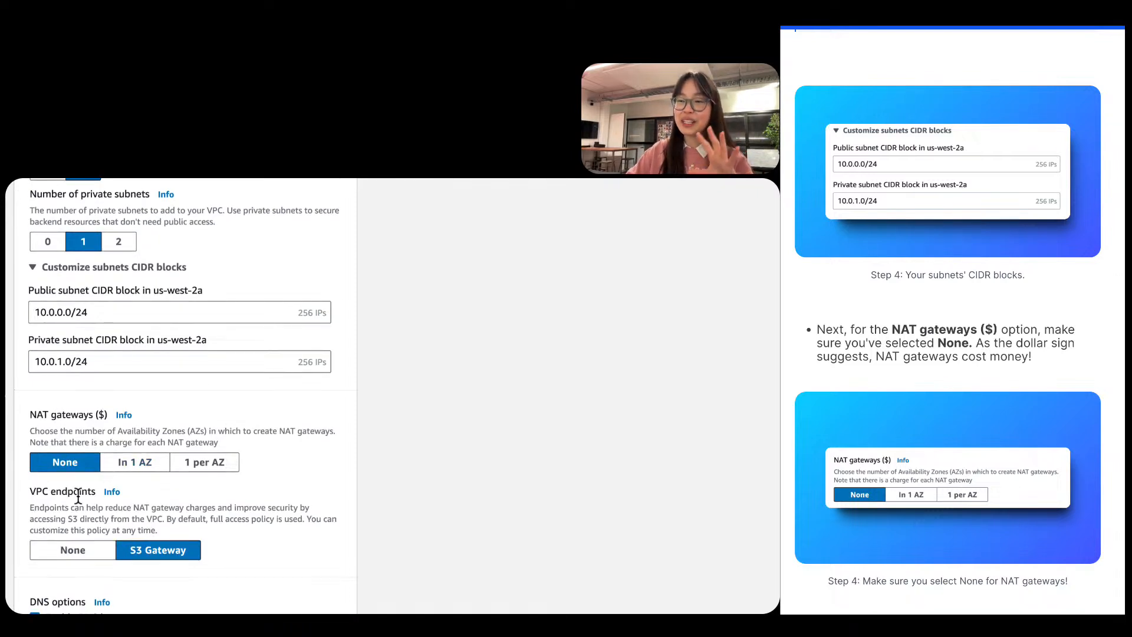
{"action": "scroll", "coordinate": [78, 497], "scroll_direction": "down", "scroll_amount": 3}
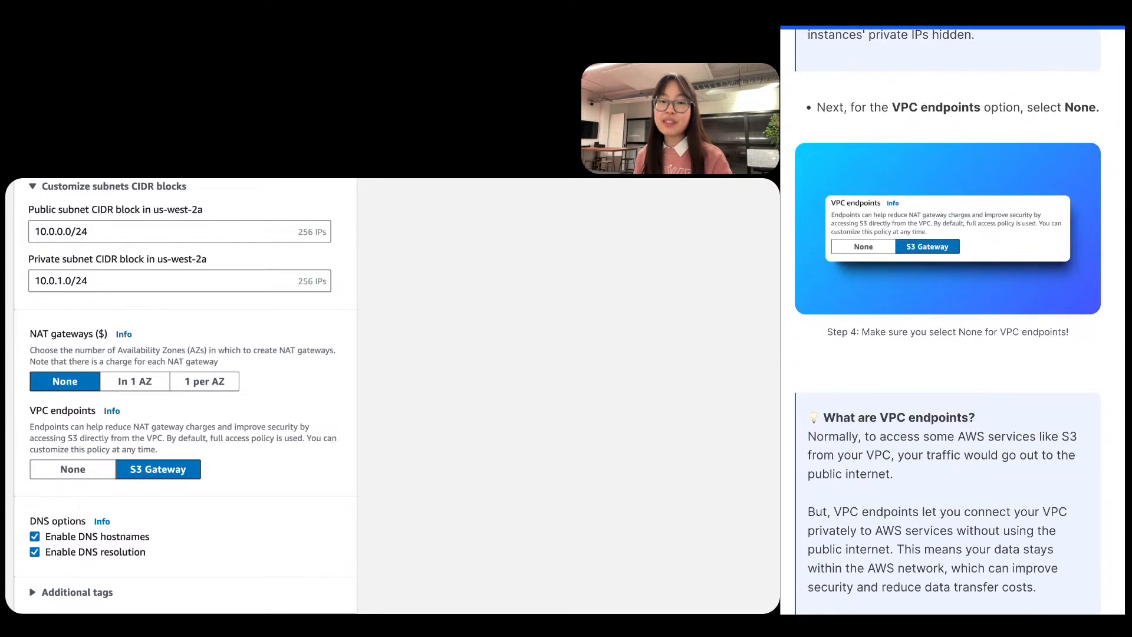
{"action": "left_click", "coordinate": [61, 471]}
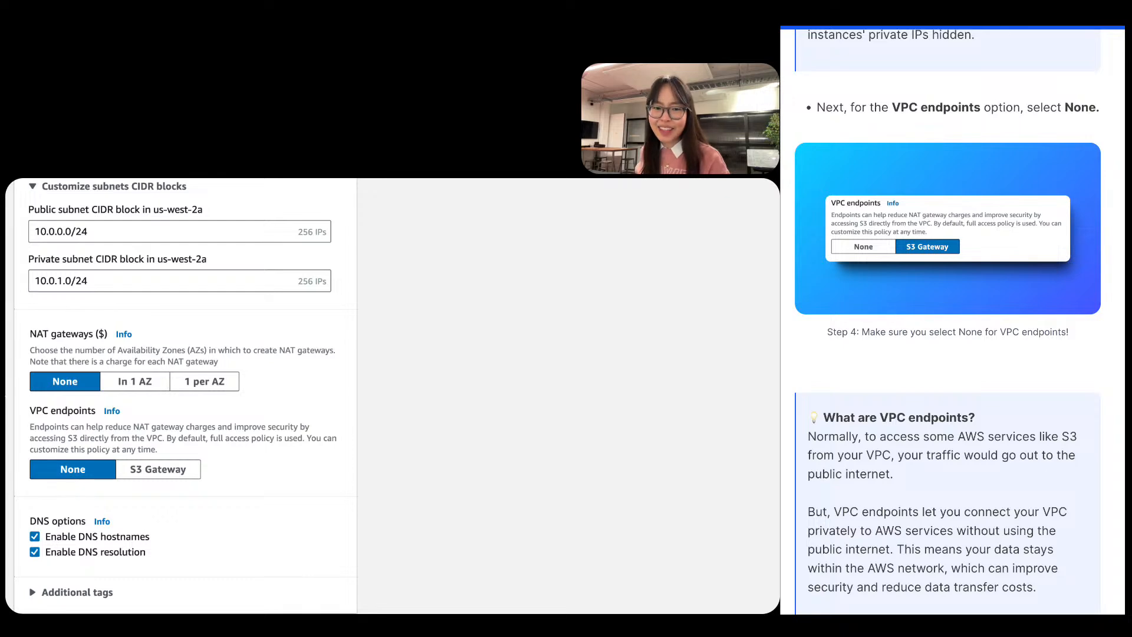
Read the guide's explanation of VPC endpoints and why S3 traffic goes over the public internet by default.
{"action": "scroll", "coordinate": [947, 322], "scroll_direction": "down", "scroll_amount": 6}
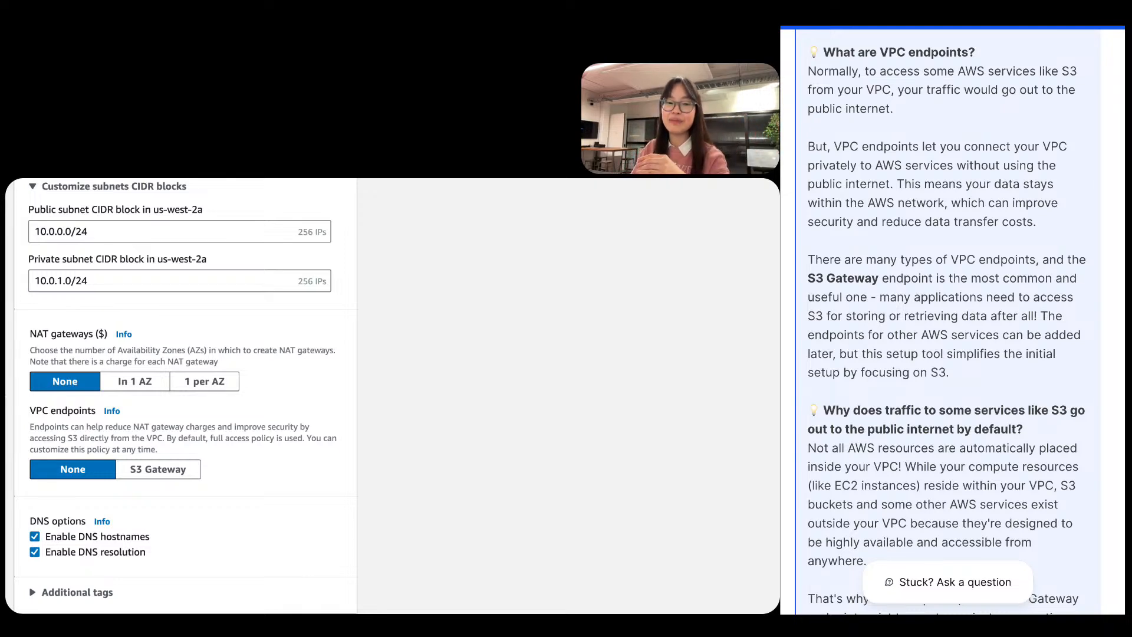
{"action": "scroll", "coordinate": [947, 321], "scroll_direction": "down", "scroll_amount": 5}
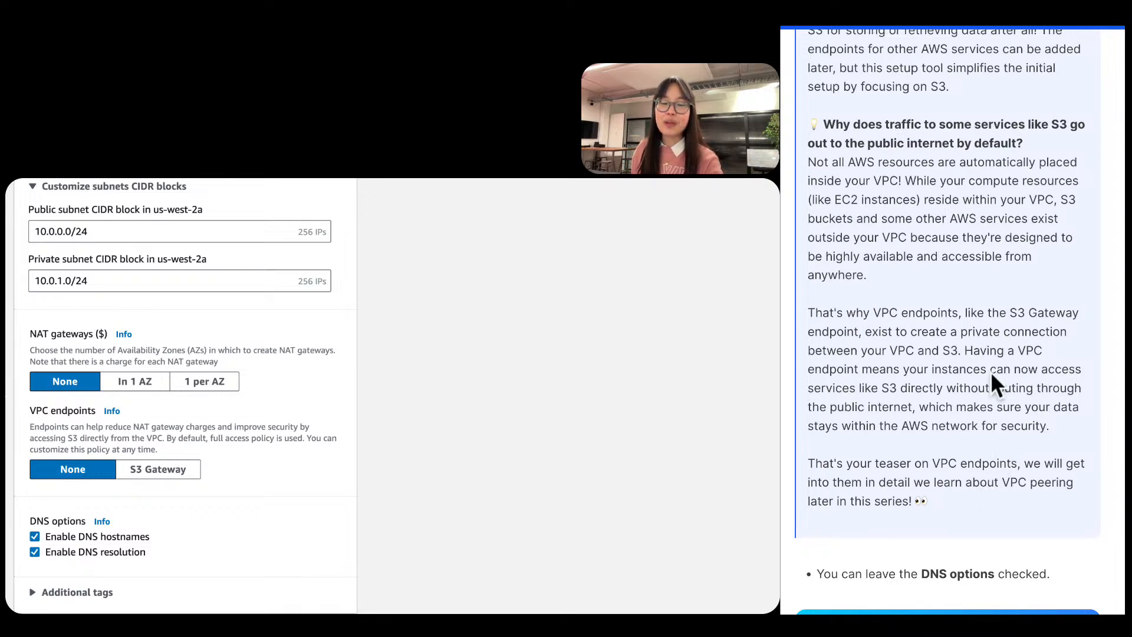
{"action": "scroll", "coordinate": [991, 371], "scroll_direction": "up", "scroll_amount": 5}
{"action": "scroll", "coordinate": [900, 226], "scroll_direction": "down", "scroll_amount": 1}
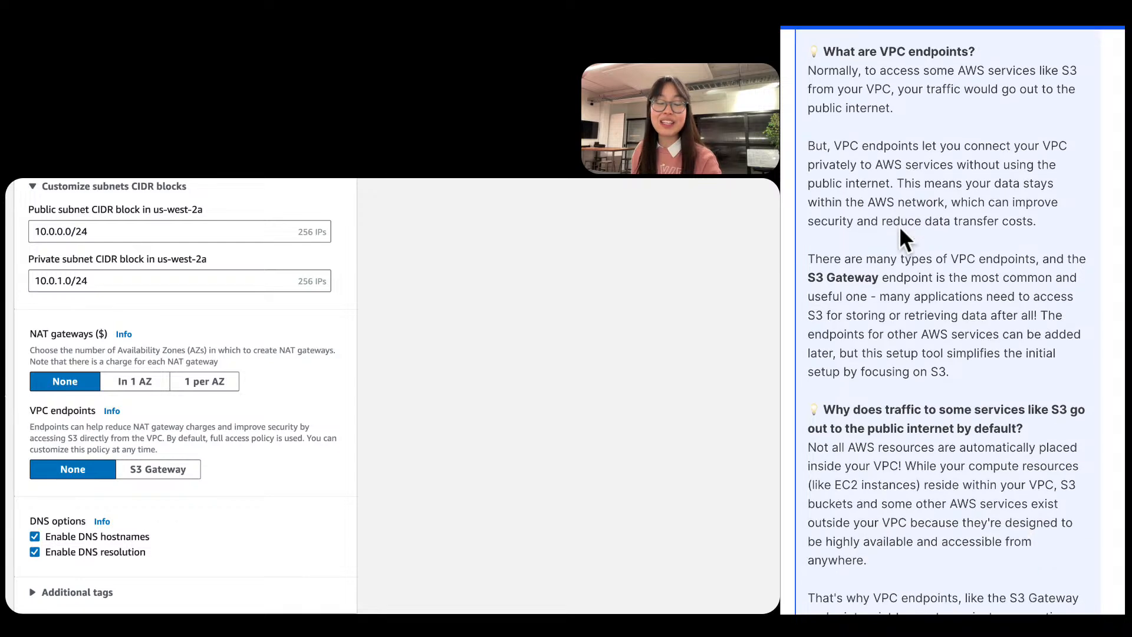
{"action": "scroll", "coordinate": [1014, 459], "scroll_direction": "down", "scroll_amount": 5}
{"action": "scroll", "coordinate": [1014, 459], "scroll_direction": "down", "scroll_amount": 10}
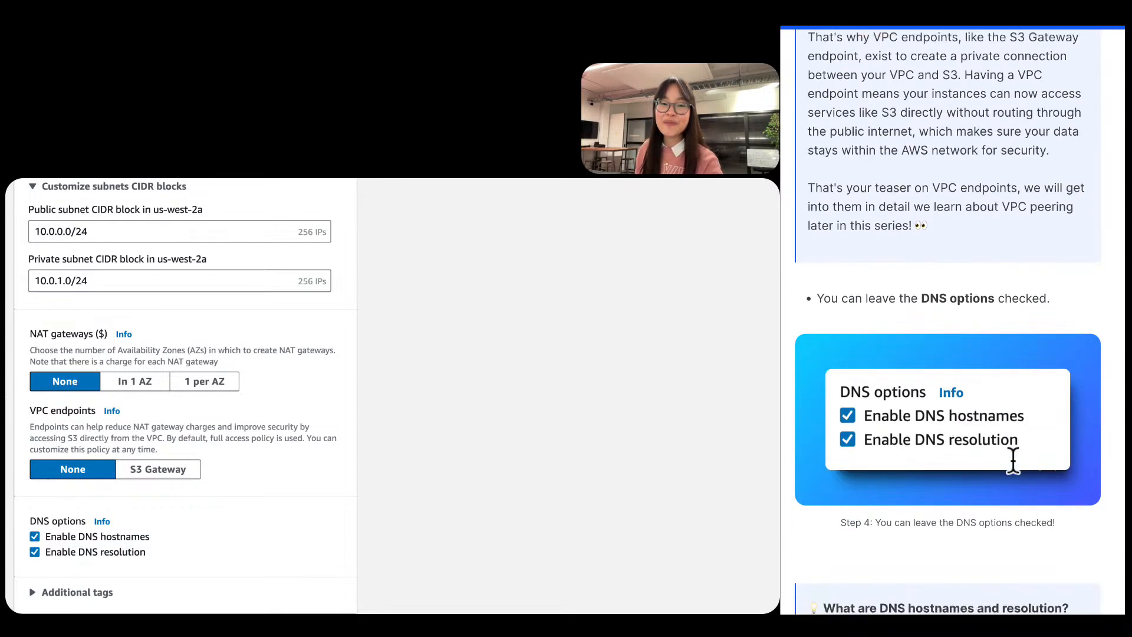
Compare the form's DNS options with the guide and read its explanation of DNS hostnames and DNS resolution.
{"action": "scroll", "coordinate": [1014, 458], "scroll_direction": "up", "scroll_amount": 2}
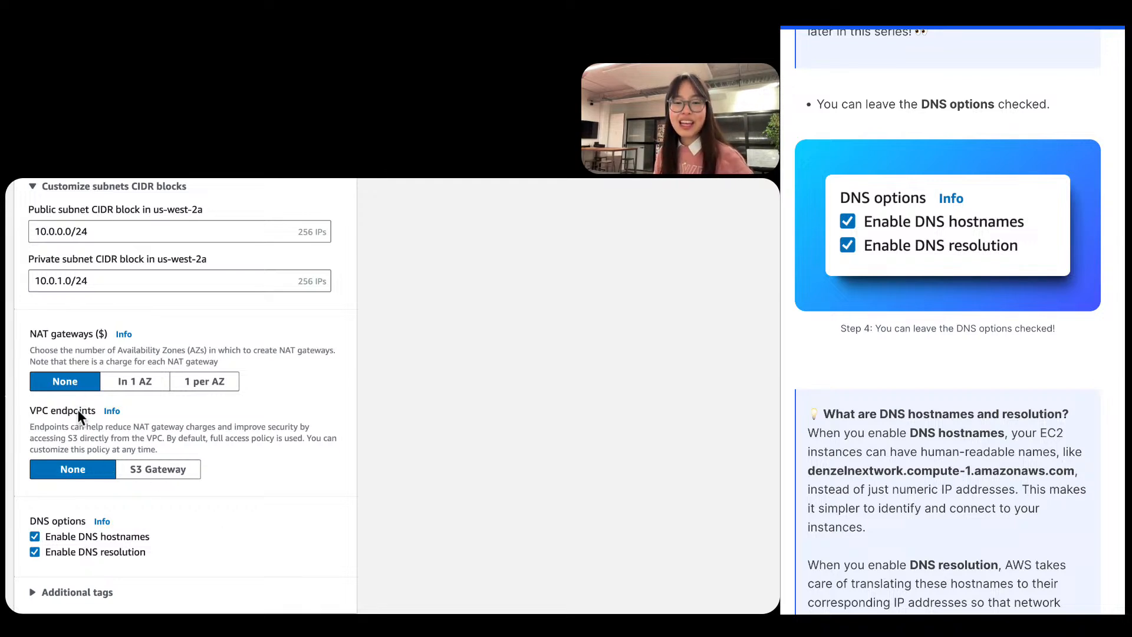
{"action": "scroll", "coordinate": [84, 463], "scroll_direction": "down", "scroll_amount": 1}
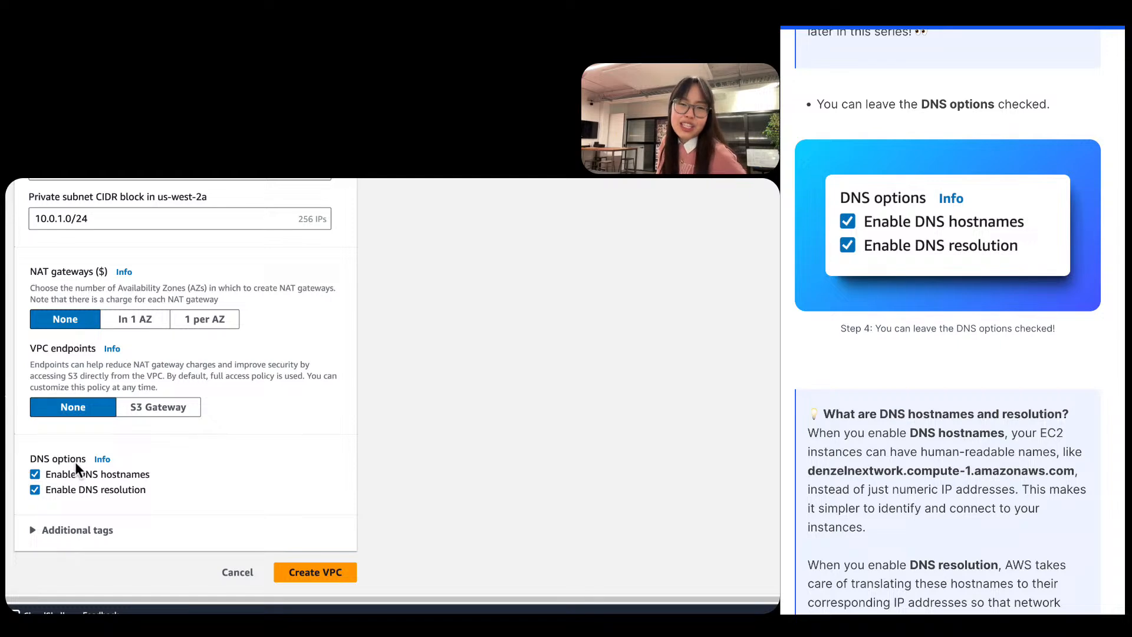
{"action": "scroll", "coordinate": [1006, 404], "scroll_direction": "down", "scroll_amount": 5}
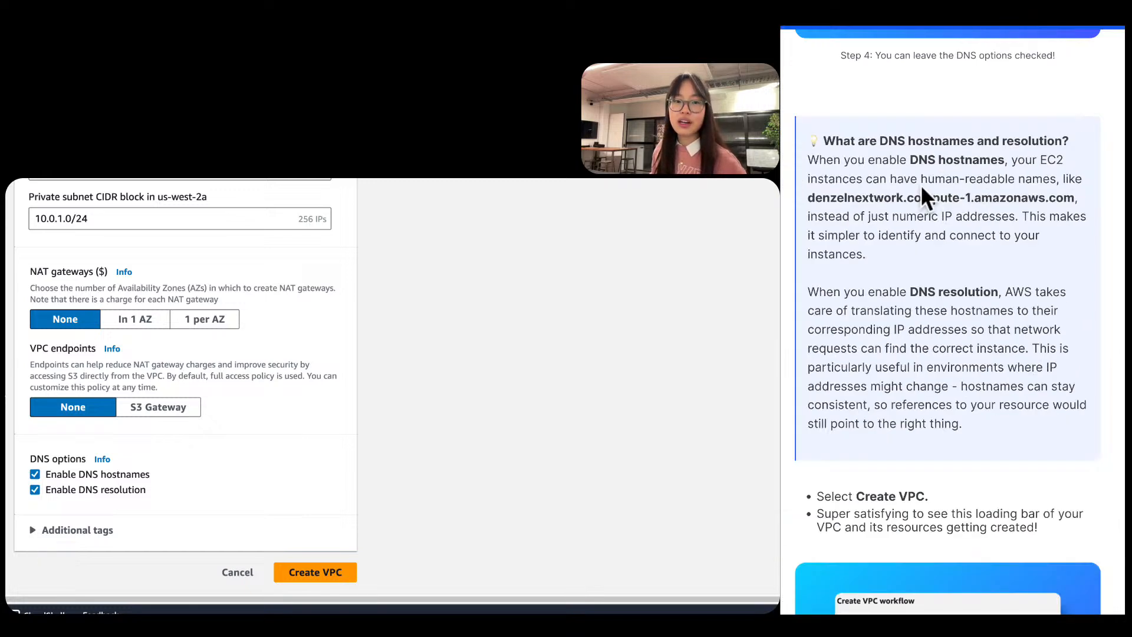
{"action": "double_click", "coordinate": [856, 180]}
{"action": "left_click_drag", "start_coordinate": [857, 179], "coordinate": [810, 161]}
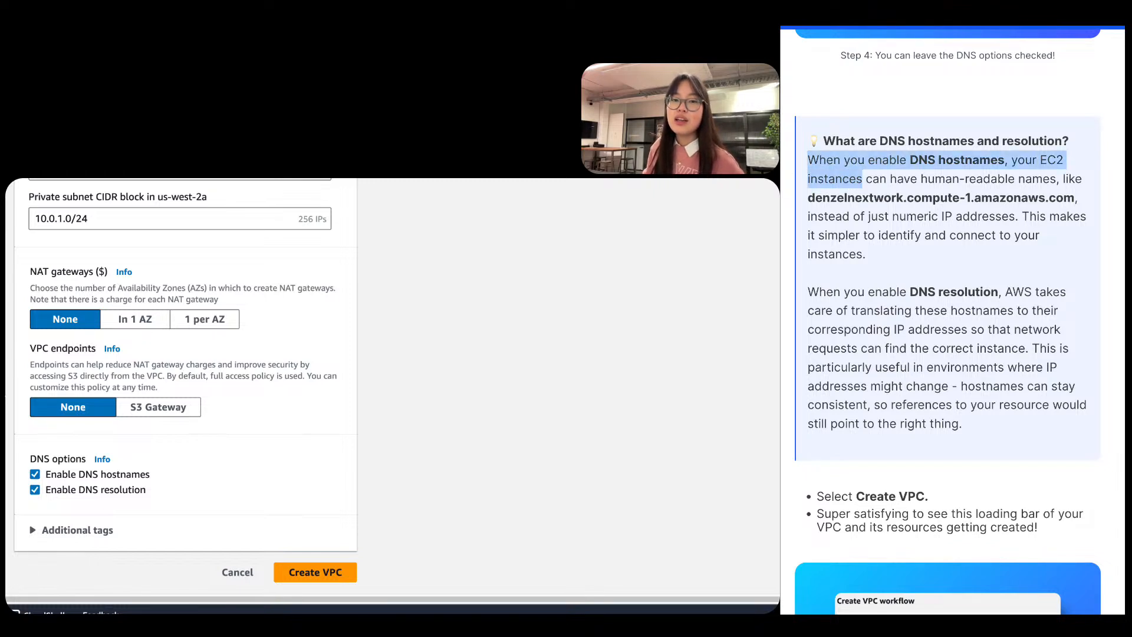
{"action": "left_click", "coordinate": [810, 161]}
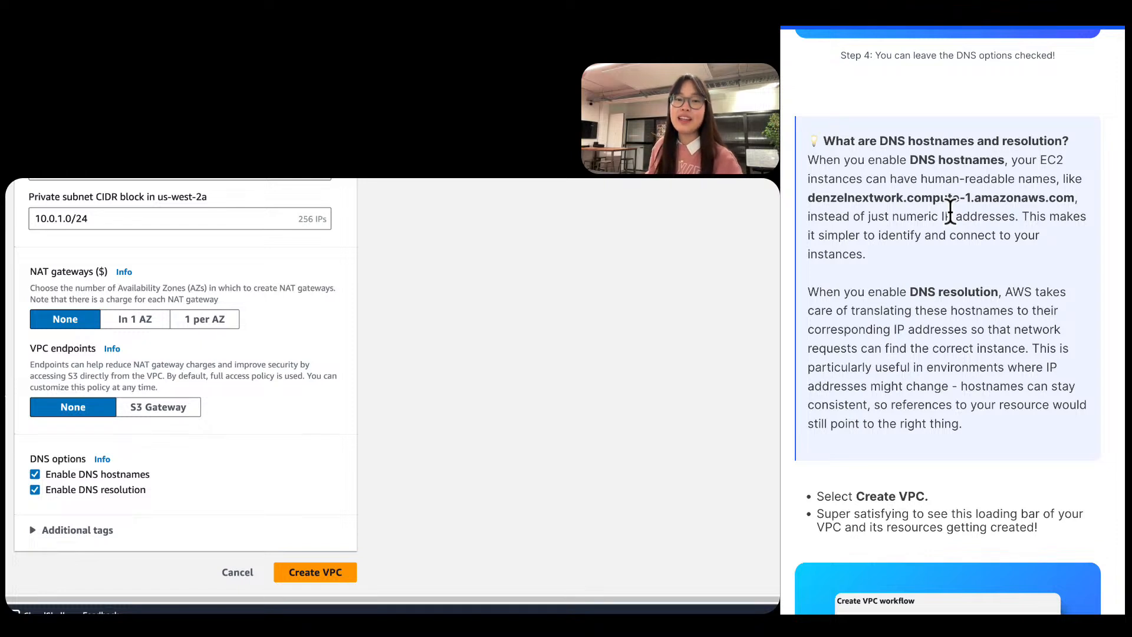
{"action": "left_click_drag", "start_coordinate": [960, 198], "coordinate": [781, 201]}
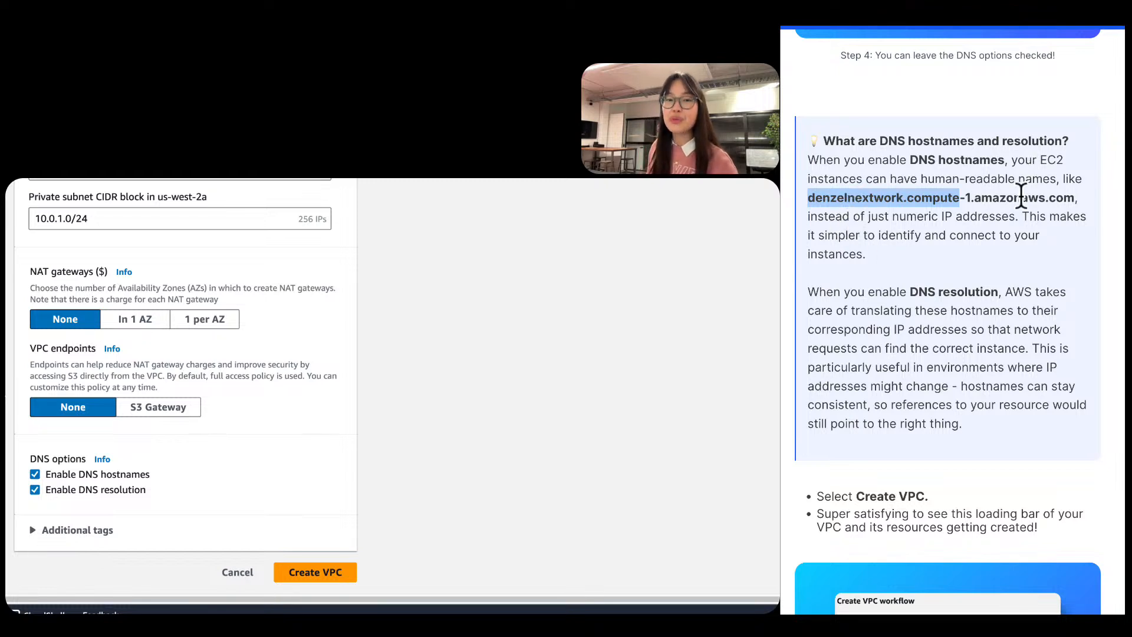
{"action": "left_click", "coordinate": [846, 204]}
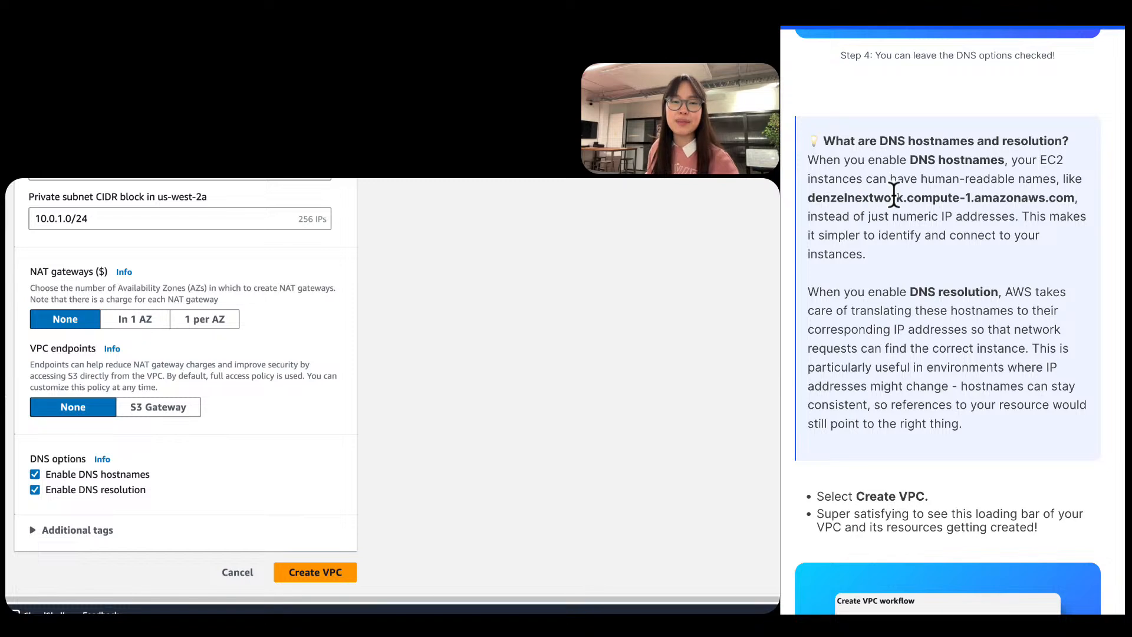
{"action": "left_click_drag", "start_coordinate": [902, 197], "coordinate": [799, 200]}
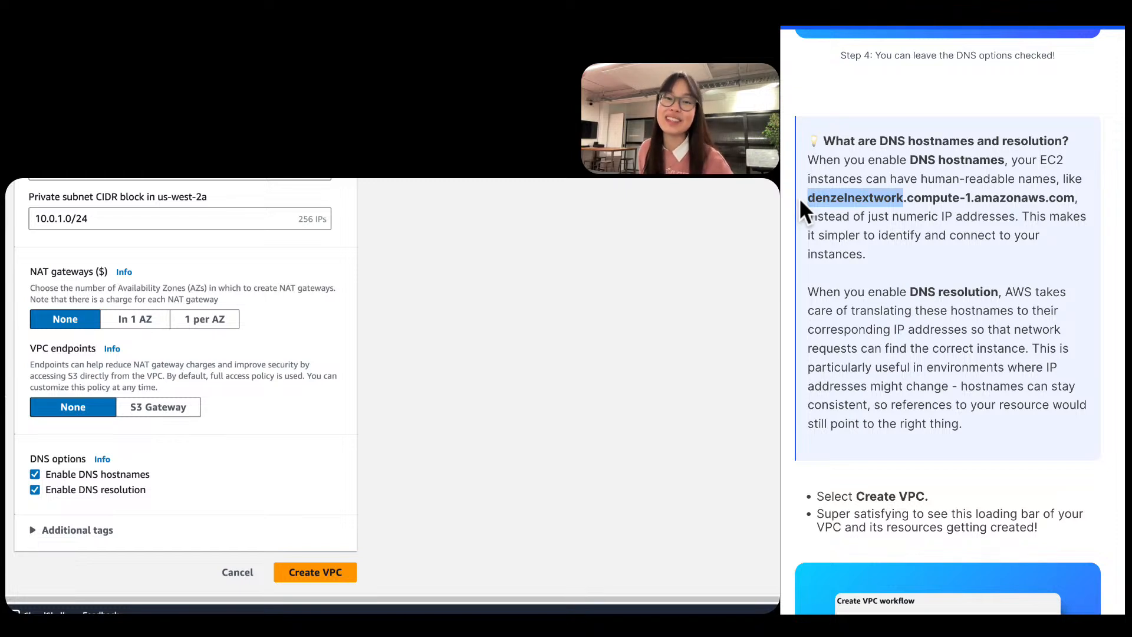
Create the VPC with the configured settings and open its details page.
{"action": "scroll", "coordinate": [1007, 341], "scroll_direction": "down", "scroll_amount": 3}
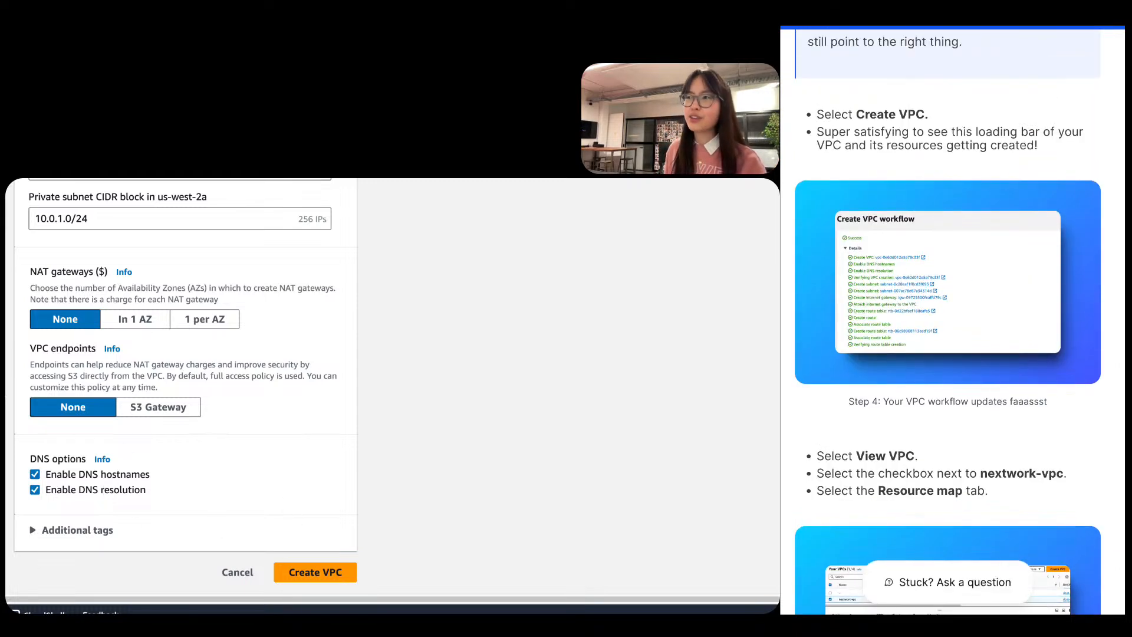
{"action": "left_click", "coordinate": [293, 580]}
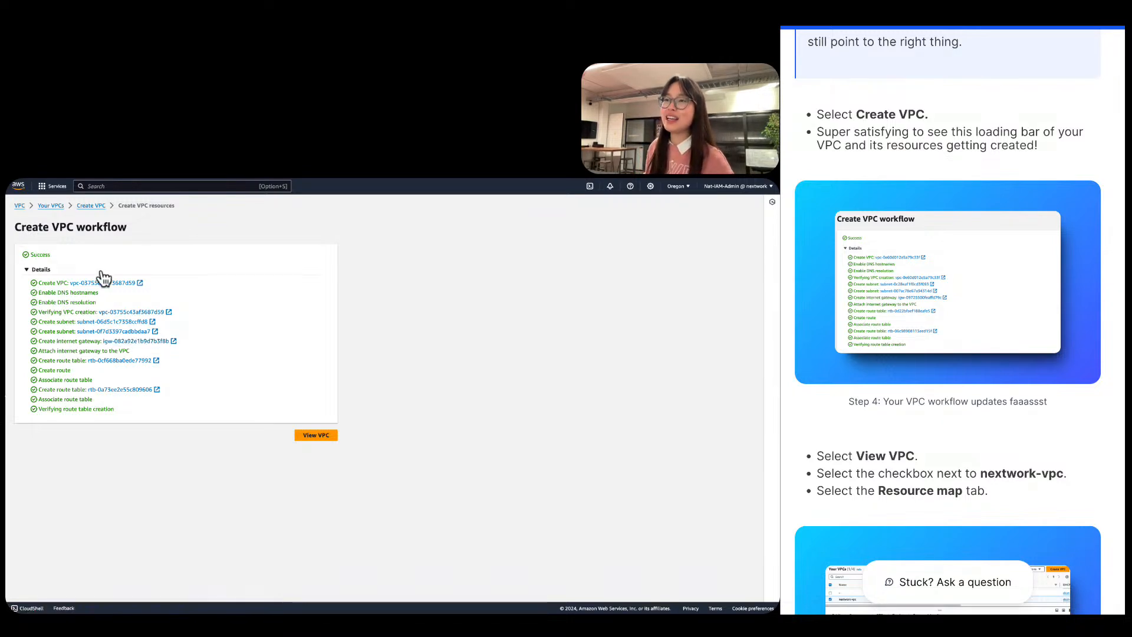
{"action": "left_click", "coordinate": [323, 438]}
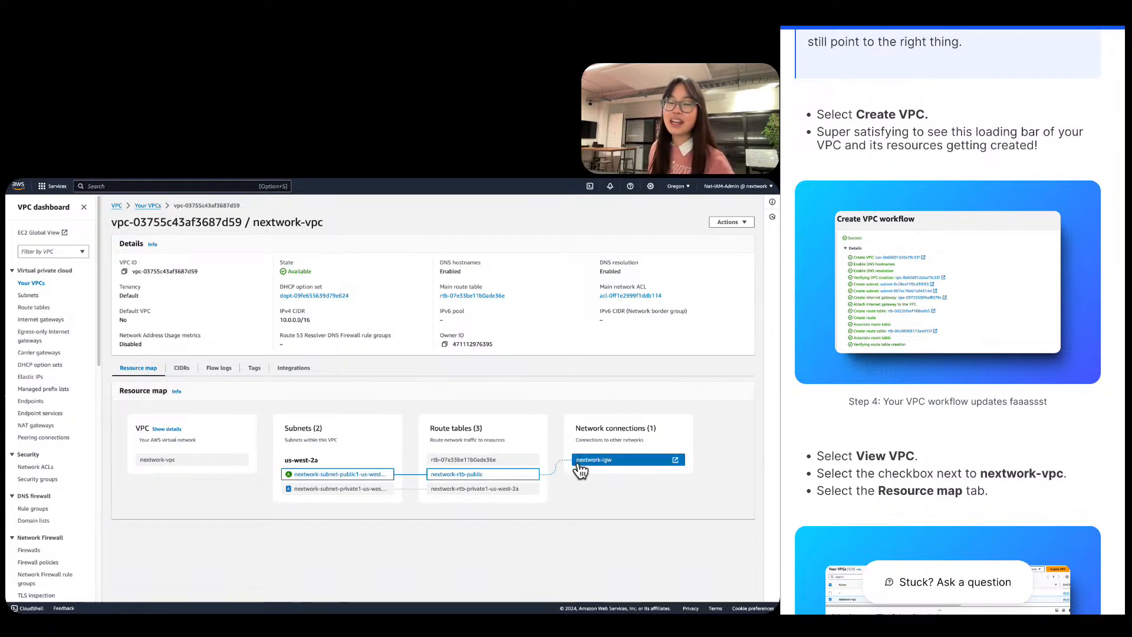
Highlight nextwork-rtb-public in the VPC's resource map and examine its subnet association, routes and connections, following the guide's resource map instructions.
{"action": "scroll", "coordinate": [1104, 352], "scroll_direction": "down", "scroll_amount": 4}
{"action": "scroll", "coordinate": [1104, 348], "scroll_direction": "down", "scroll_amount": 10}
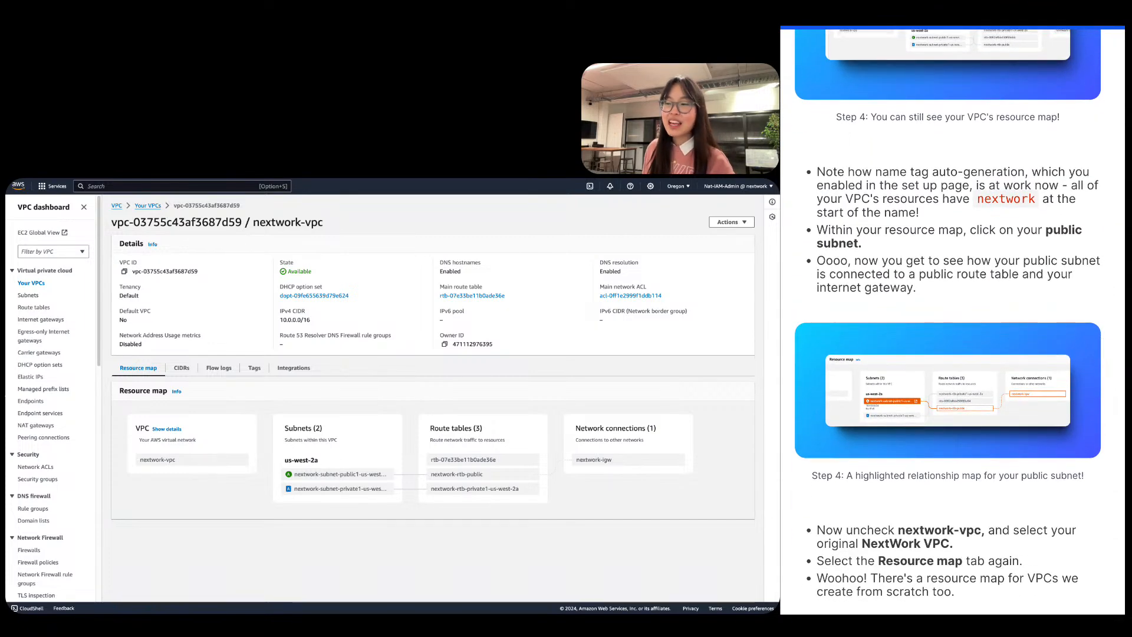
{"action": "left_click", "coordinate": [441, 475]}
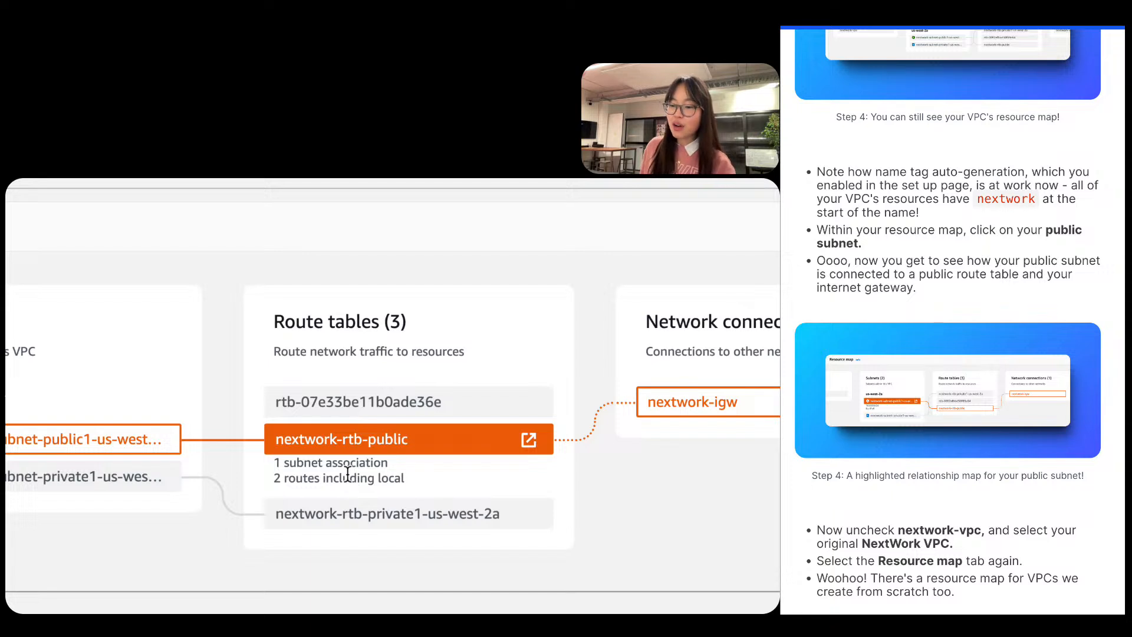
{"action": "left_click_drag", "start_coordinate": [380, 462], "coordinate": [405, 478]}
{"action": "left_click", "coordinate": [405, 476]}
Highlight the public subnet in the resource map and examine its CIDR block and its links to other resources.
{"action": "left_click", "coordinate": [274, 479]}
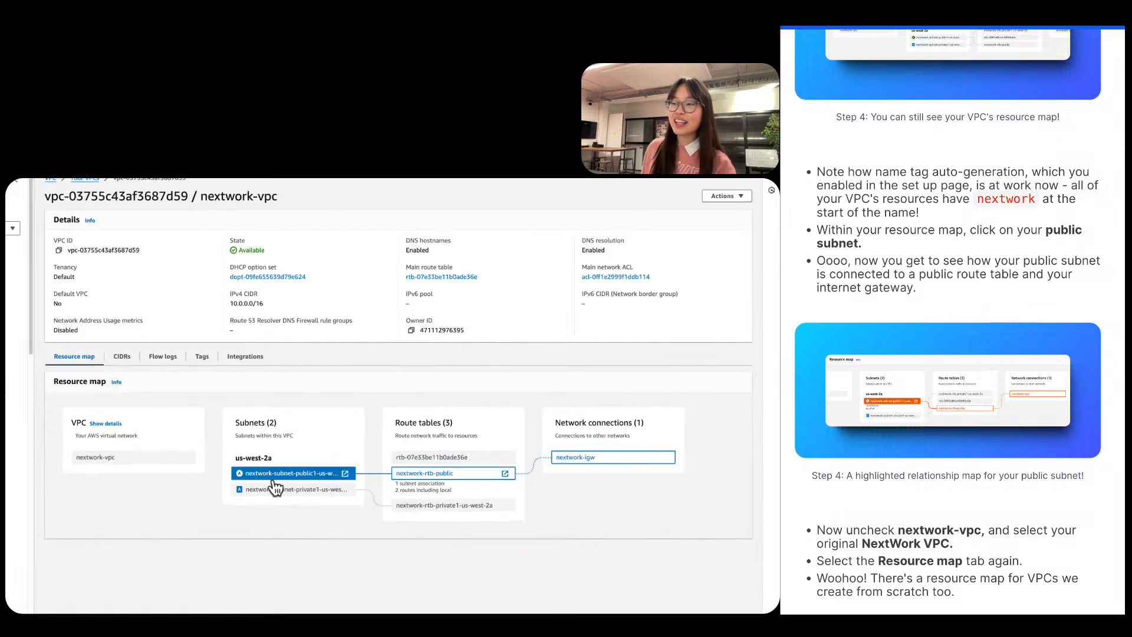
{"action": "left_click", "coordinate": [274, 478]}
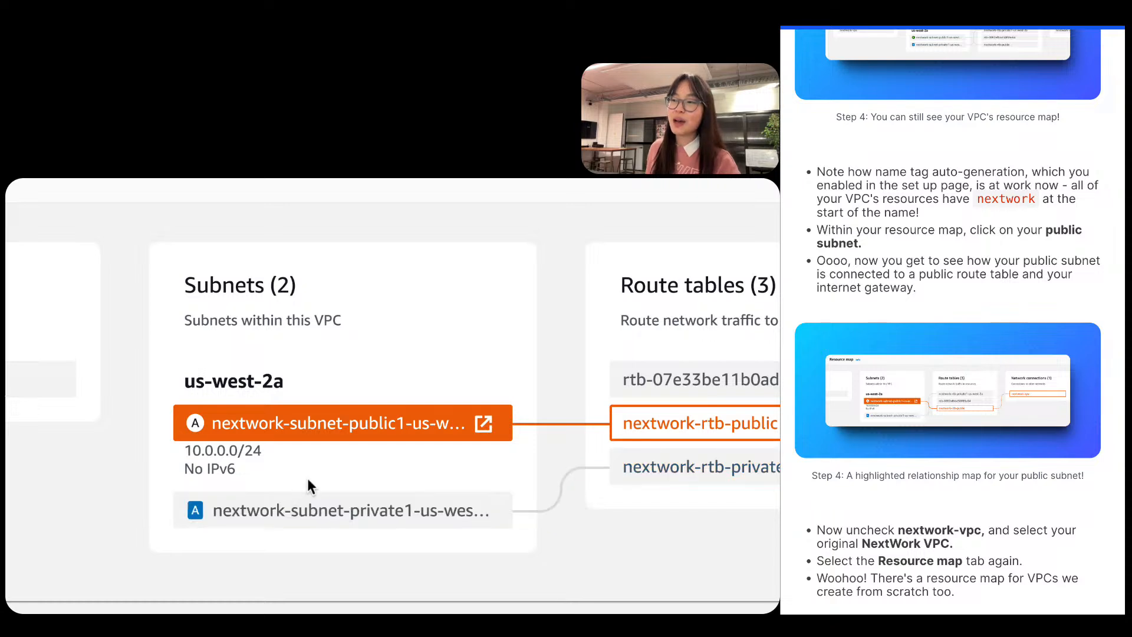
{"action": "left_click", "coordinate": [281, 453]}
{"action": "left_click_drag", "start_coordinate": [281, 453], "coordinate": [172, 455]}
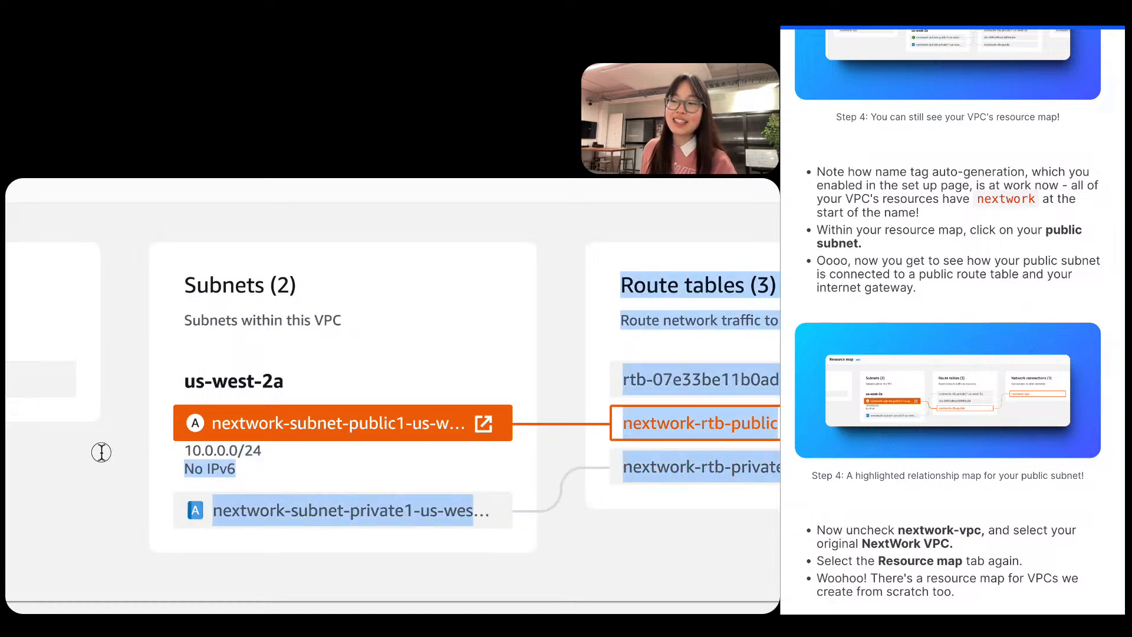
{"action": "left_click", "coordinate": [180, 469]}
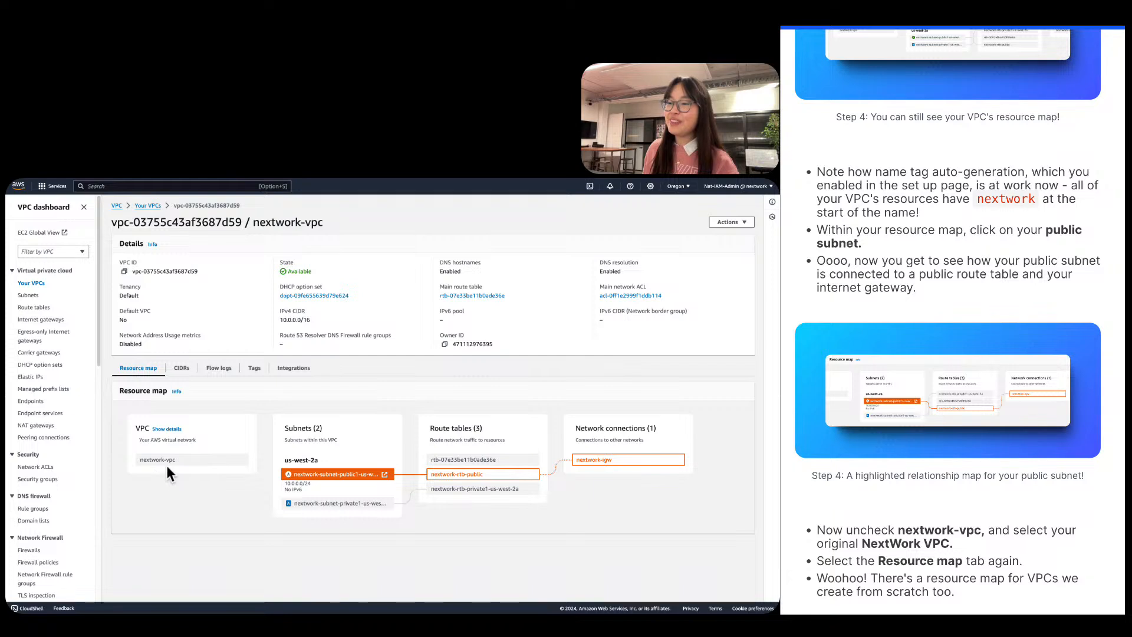
Inspect the nextwork-vpc entry in the resource map and trace the public subnet's path to the internet gateway.
{"action": "left_click", "coordinate": [168, 462]}
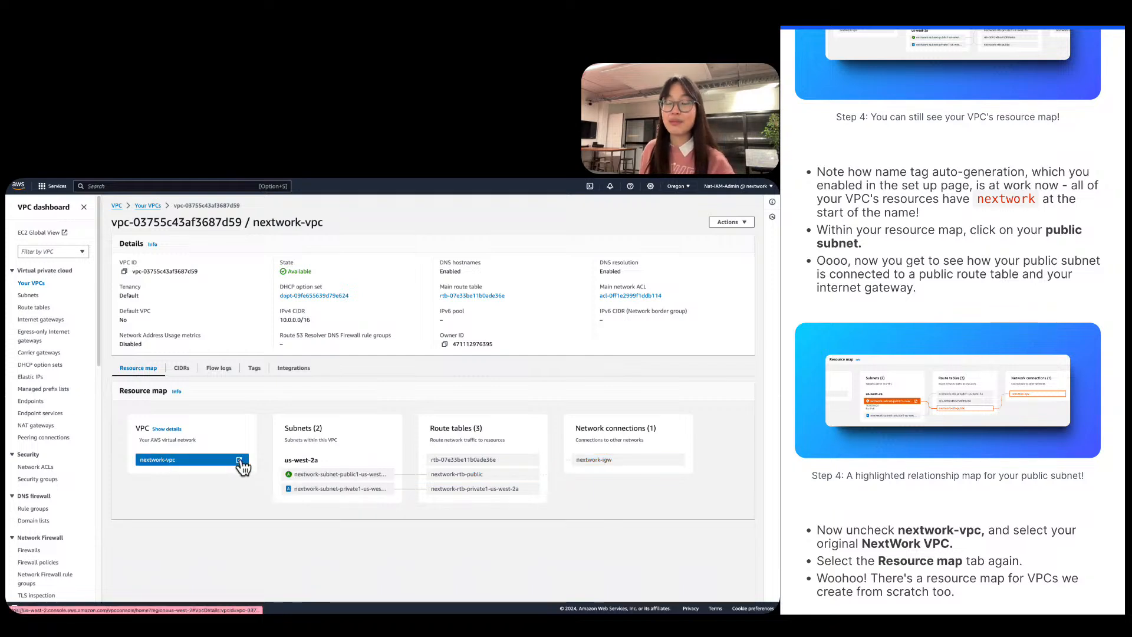
{"action": "left_click", "coordinate": [225, 443]}
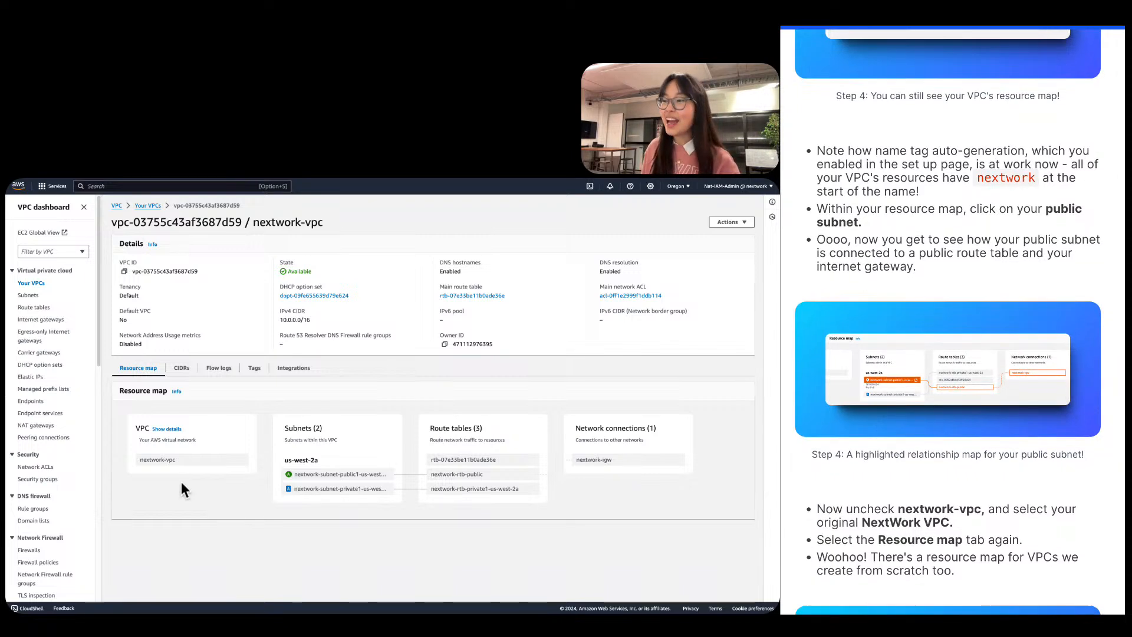
{"action": "left_click", "coordinate": [288, 475]}
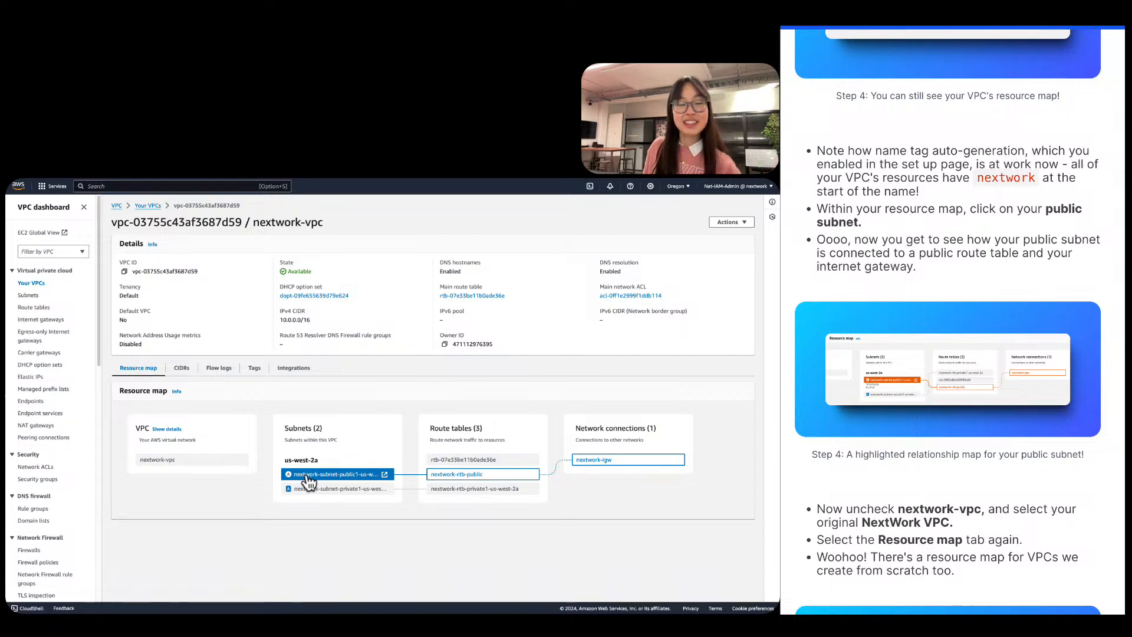
Return to the list of VPCs, select nextwork-vpc and show its resource map.
{"action": "scroll", "coordinate": [1016, 438], "scroll_direction": "down", "scroll_amount": 5}
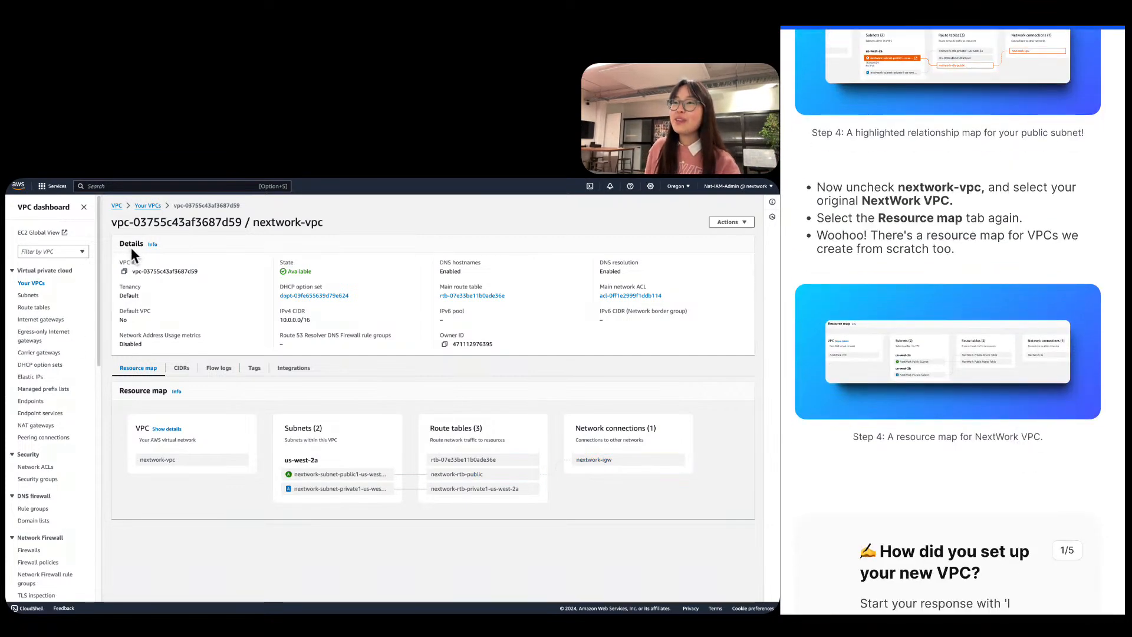
{"action": "left_click", "coordinate": [148, 206]}
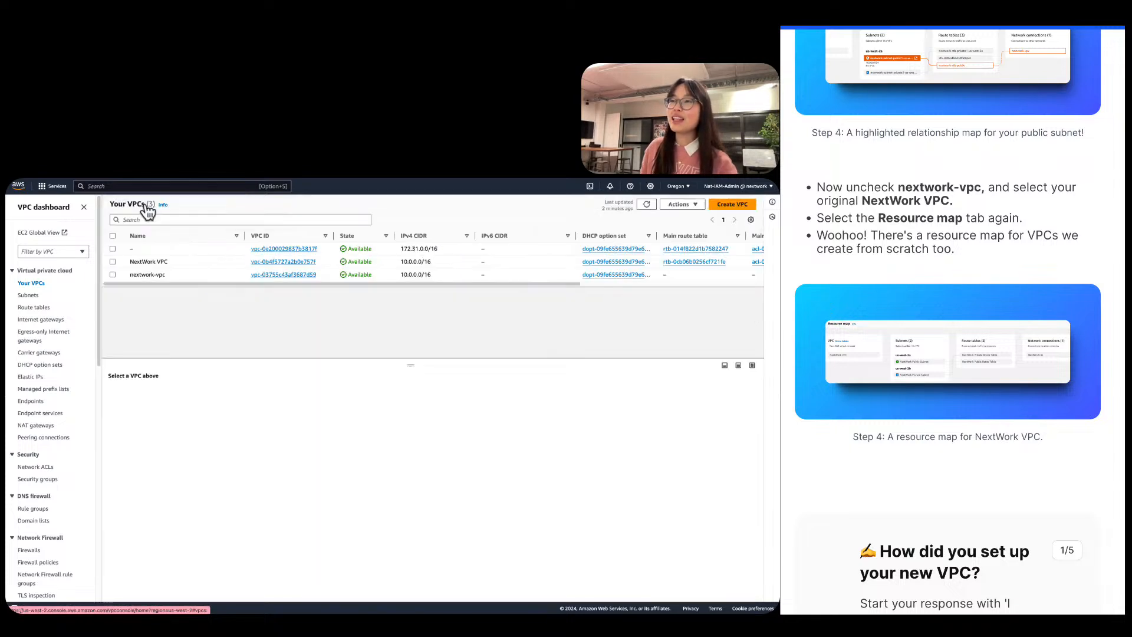
{"action": "left_click", "coordinate": [112, 275]}
{"action": "left_click", "coordinate": [171, 398]}
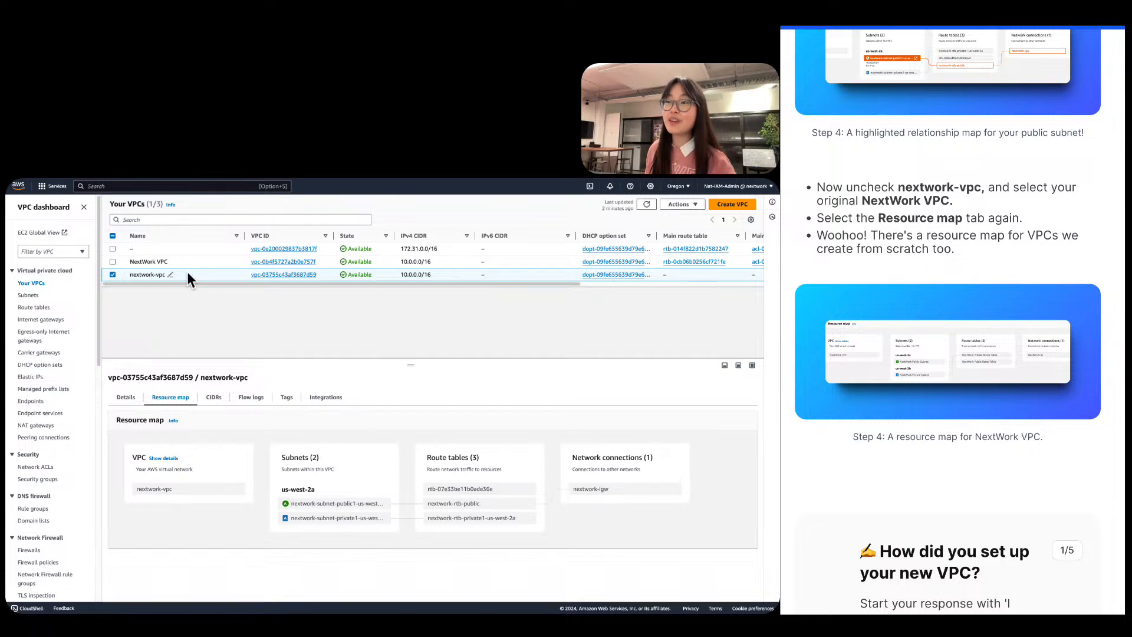
Deselect nextwork-vpc, select the original NextWork VPC instead and show its resource map.
{"action": "left_click", "coordinate": [113, 274]}
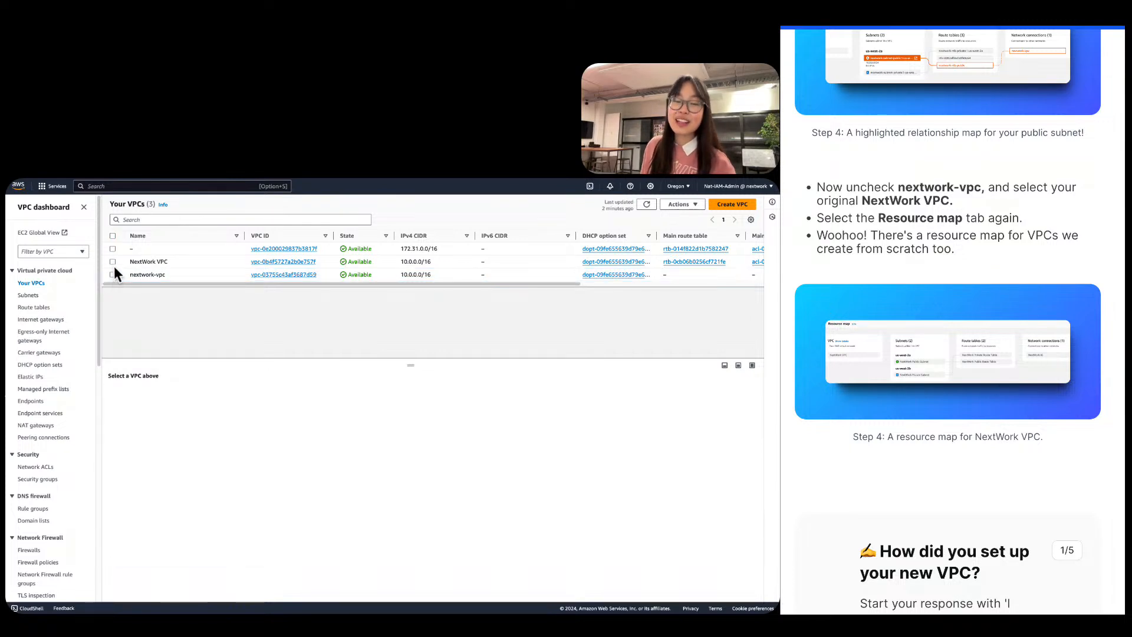
{"action": "left_click", "coordinate": [113, 262]}
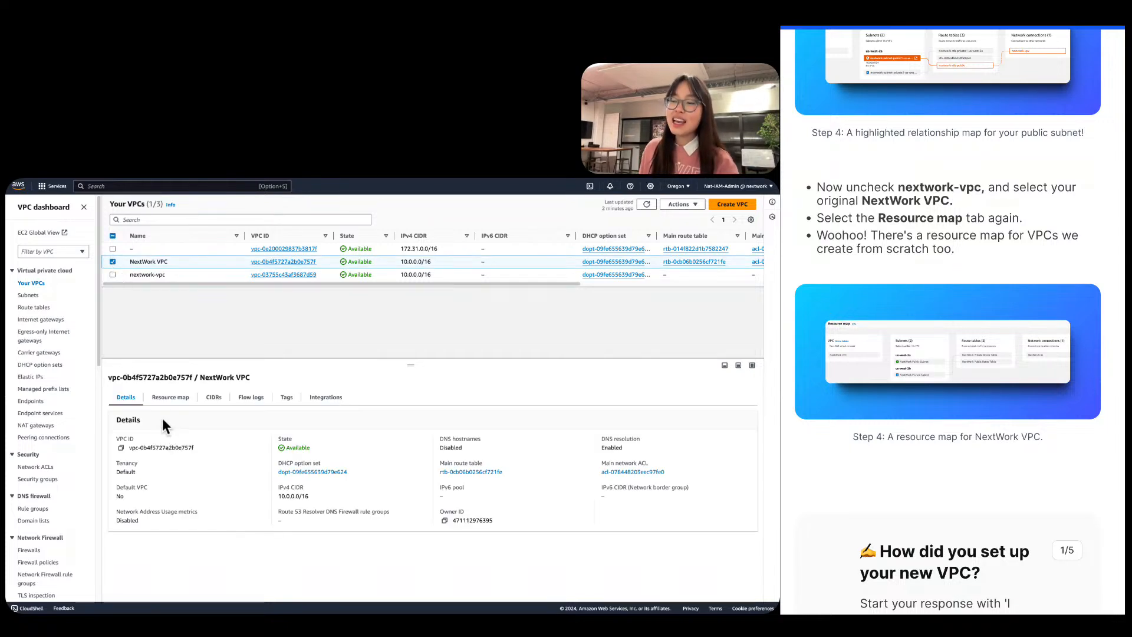
{"action": "left_click", "coordinate": [165, 404]}
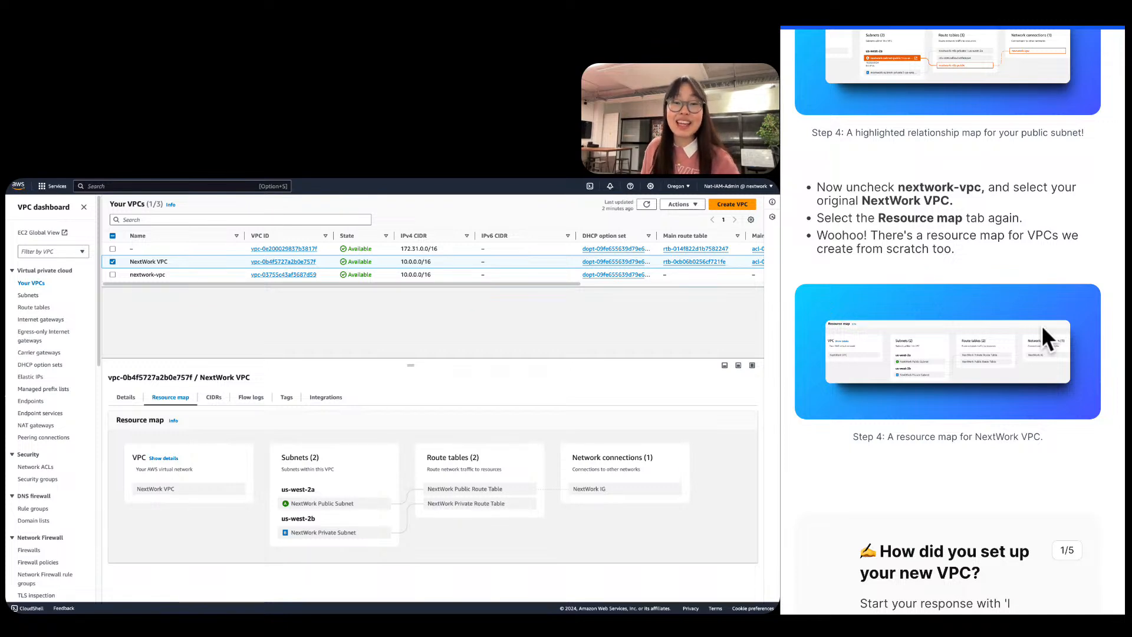
Copy the suggested opening "I used an alternative way to set up an Amazon VPC! This time, I" into the answer to question 1/5.
{"action": "scroll", "coordinate": [1042, 339], "scroll_direction": "down", "scroll_amount": 5}
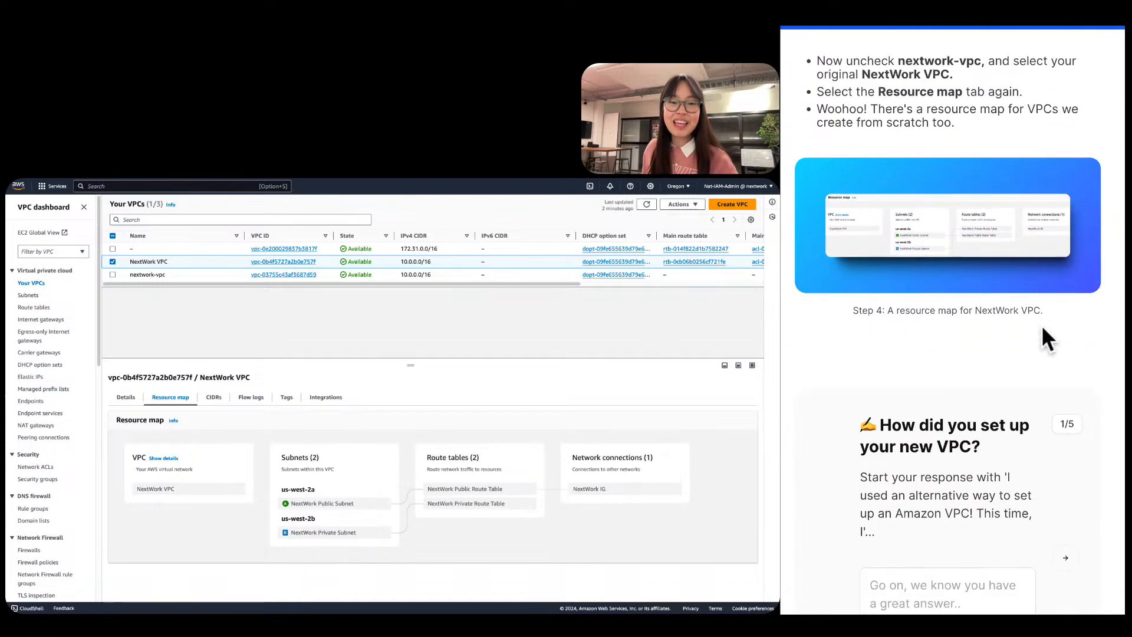
{"action": "scroll", "coordinate": [1042, 330], "scroll_direction": "up", "scroll_amount": 3}
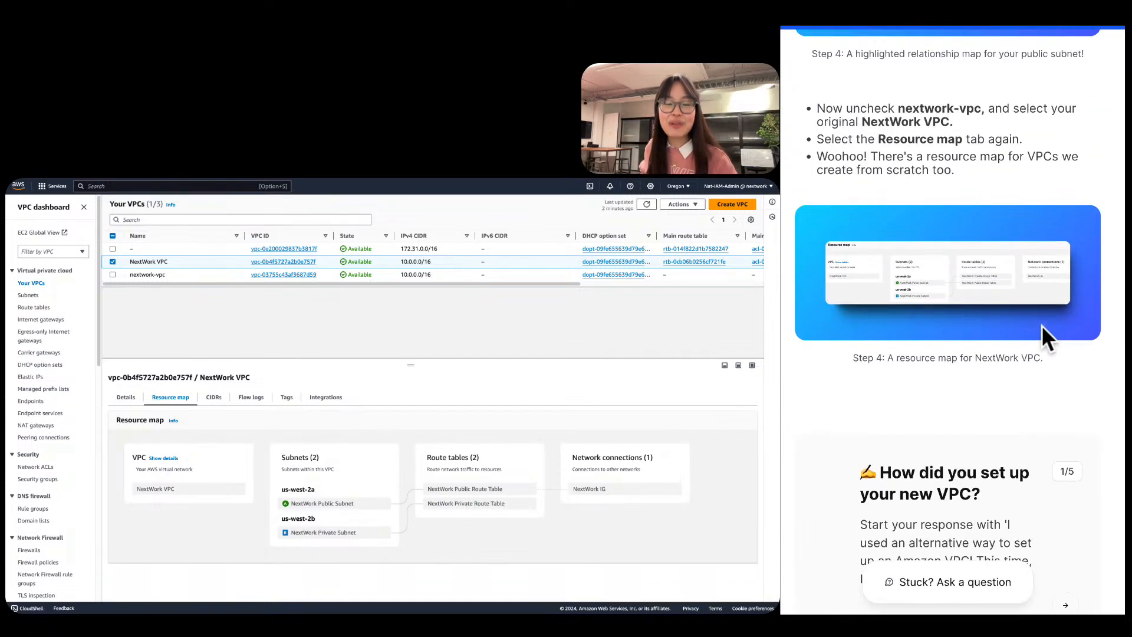
{"action": "scroll", "coordinate": [1042, 326], "scroll_direction": "down", "scroll_amount": 8}
{"action": "scroll", "coordinate": [1043, 330], "scroll_direction": "up", "scroll_amount": 3}
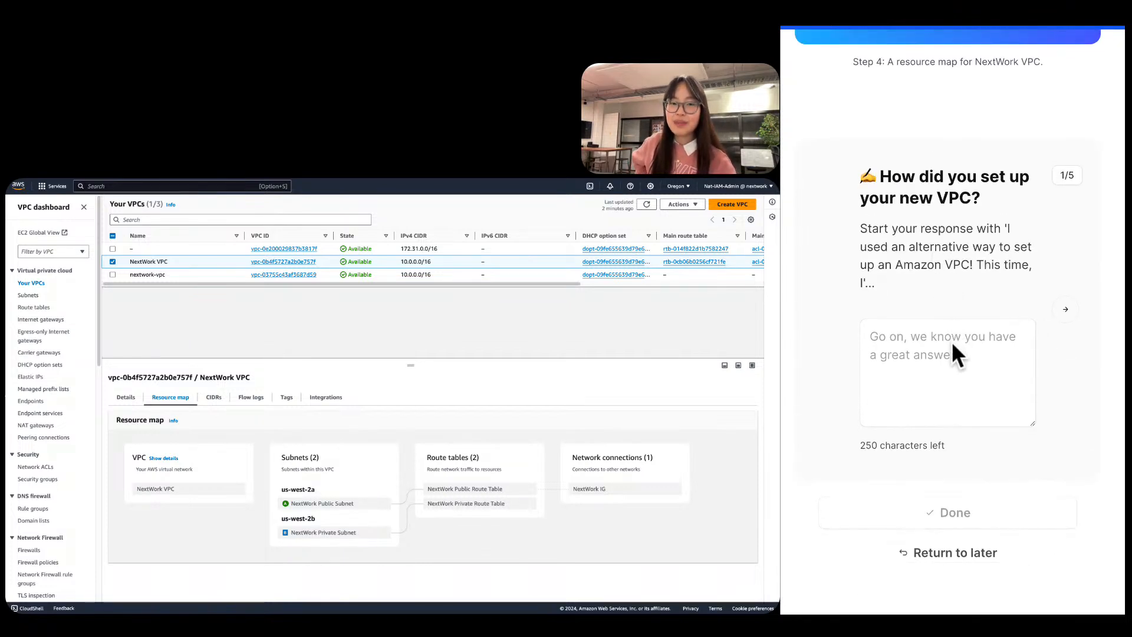
{"action": "left_click_drag", "start_coordinate": [1005, 228], "coordinate": [931, 291]}
{"action": "left_click", "coordinate": [932, 293]}
{"action": "left_click_drag", "start_coordinate": [1005, 228], "coordinate": [885, 283]}
{"action": "key", "text": "super+c"}
{"action": "left_click", "coordinate": [913, 265]}
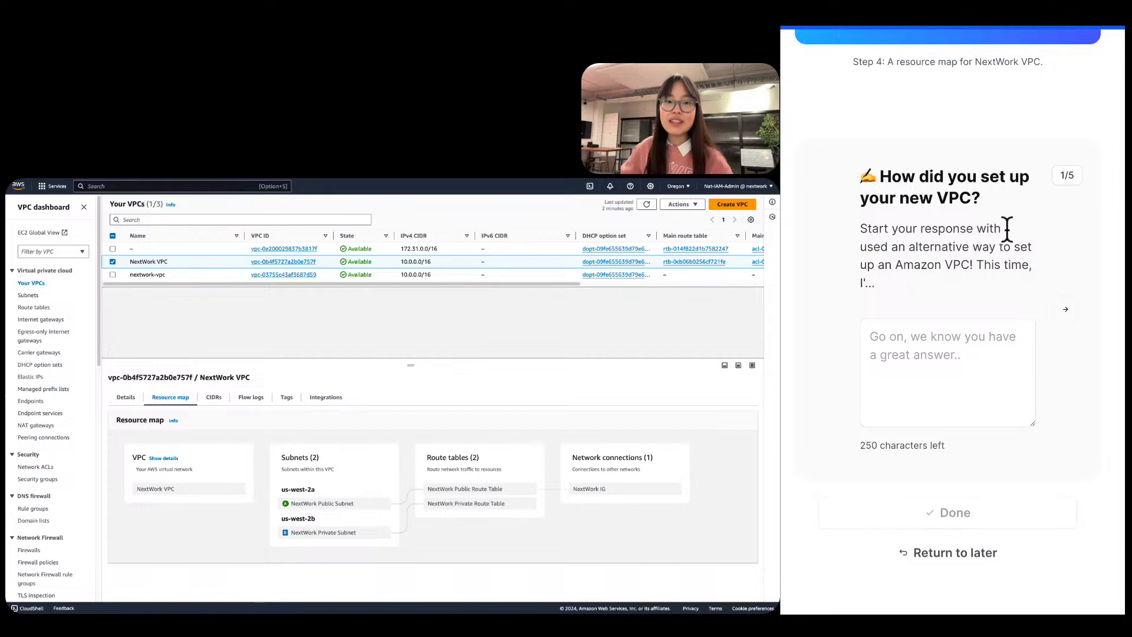
{"action": "left_click_drag", "start_coordinate": [1005, 228], "coordinate": [865, 281]}
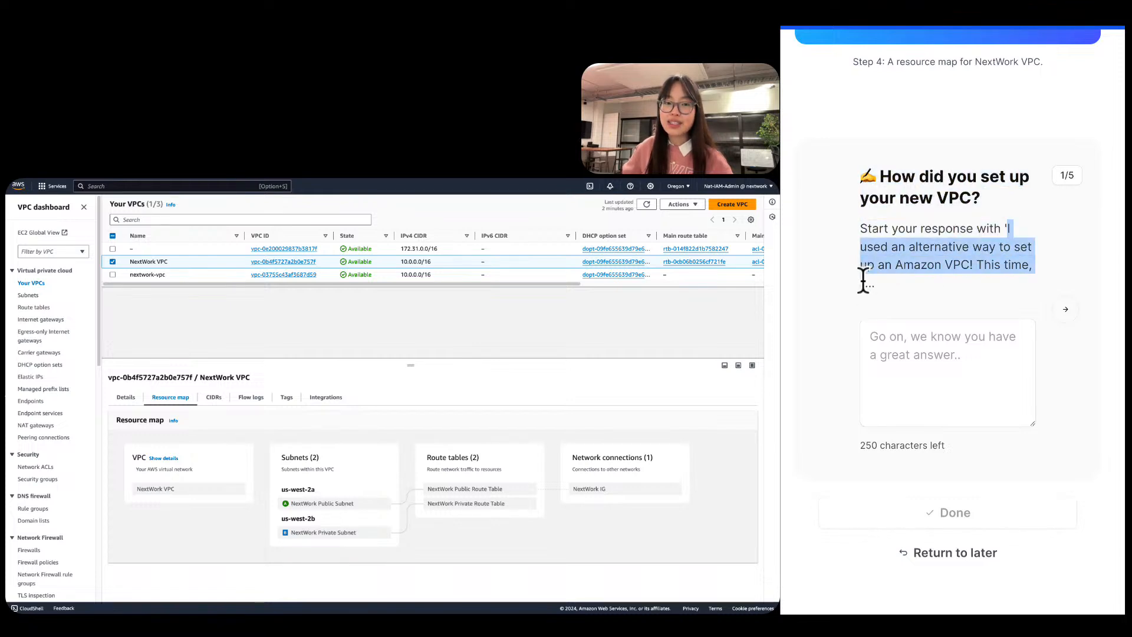
{"action": "left_click", "coordinate": [925, 334]}
{"action": "key", "text": "super+v"}
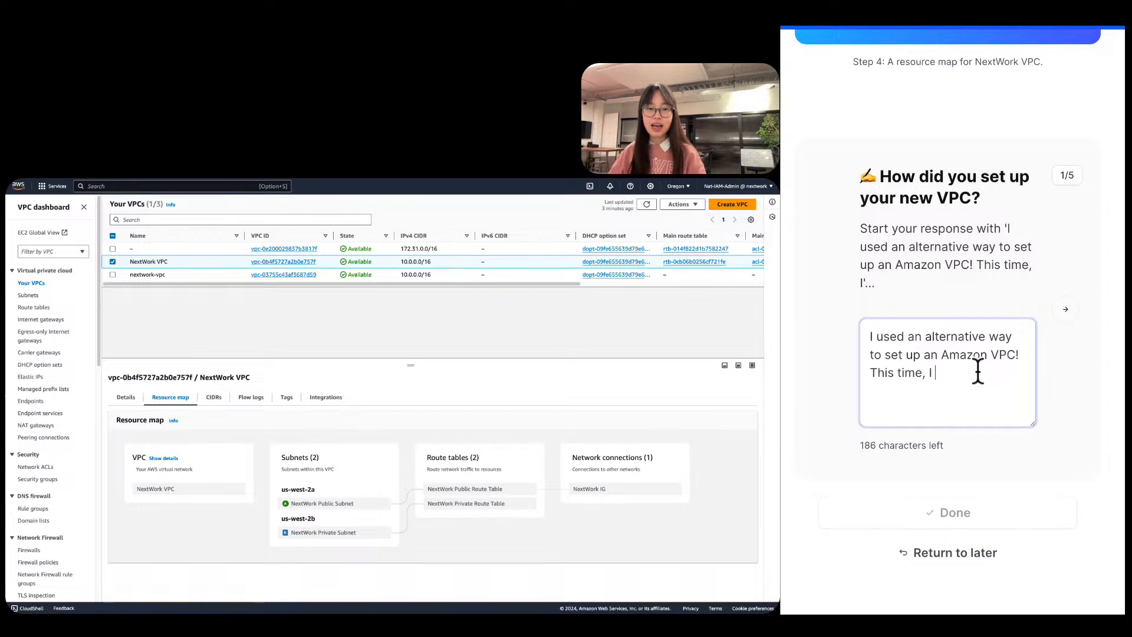
Continue the answer with "used the 'VPC and more' option, which gives me a".
{"action": "type", "text": "used "}
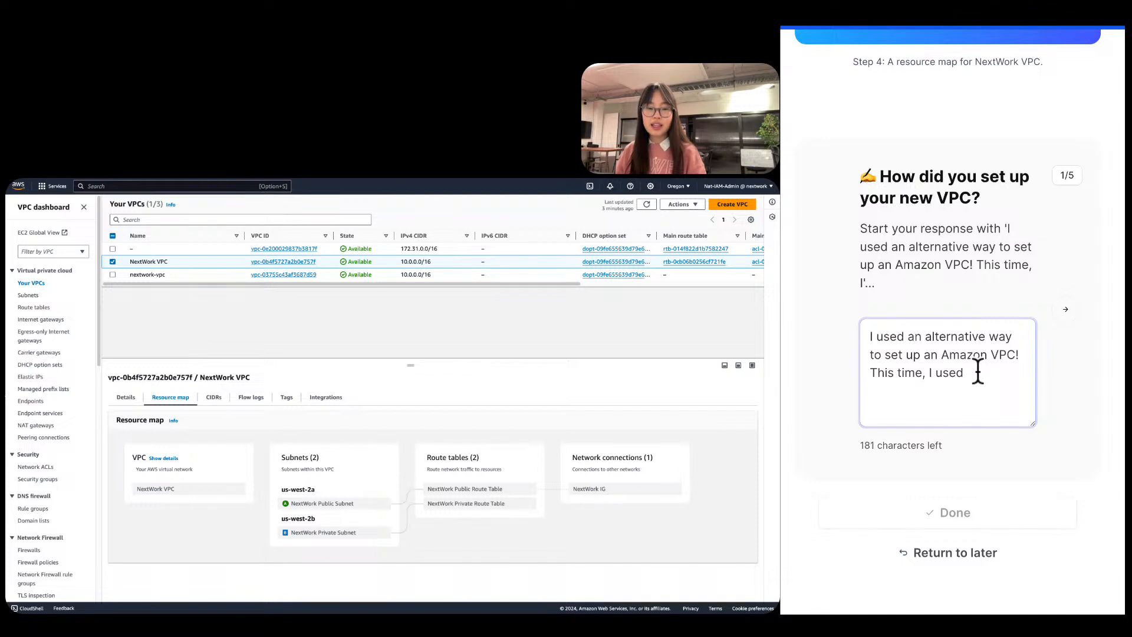
{"action": "type", "text": "the 'VPC and moer'"}
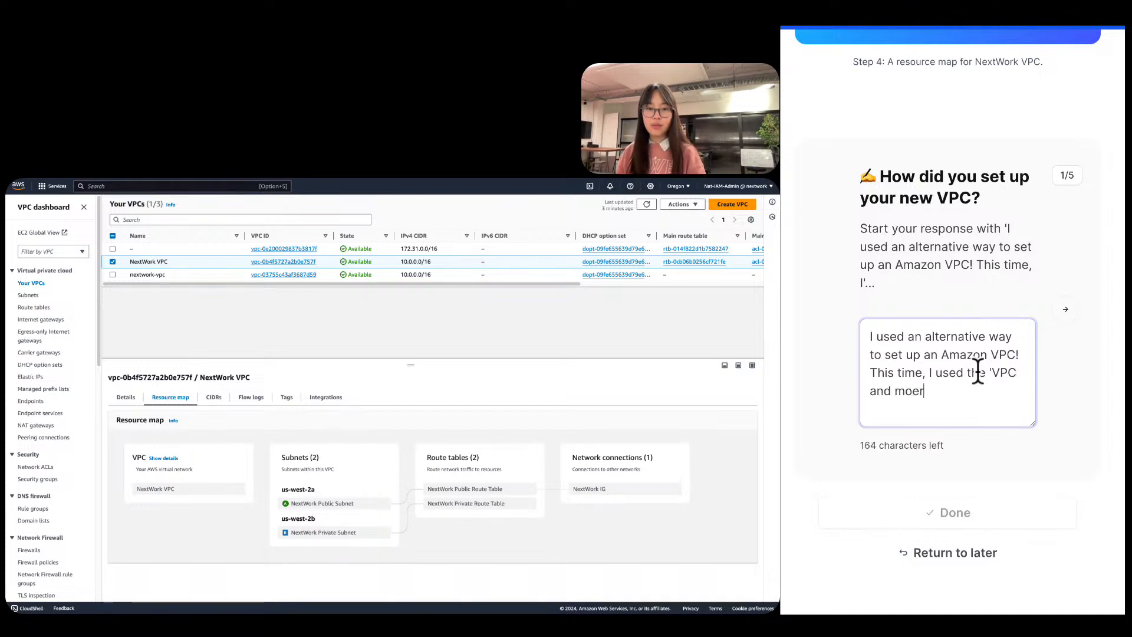
{"action": "key", "text": "BackSpace"}
{"action": "key", "text": "BackSpace"}
{"action": "key", "text": "BackSpace"}
{"action": "type", "text": "re'"}
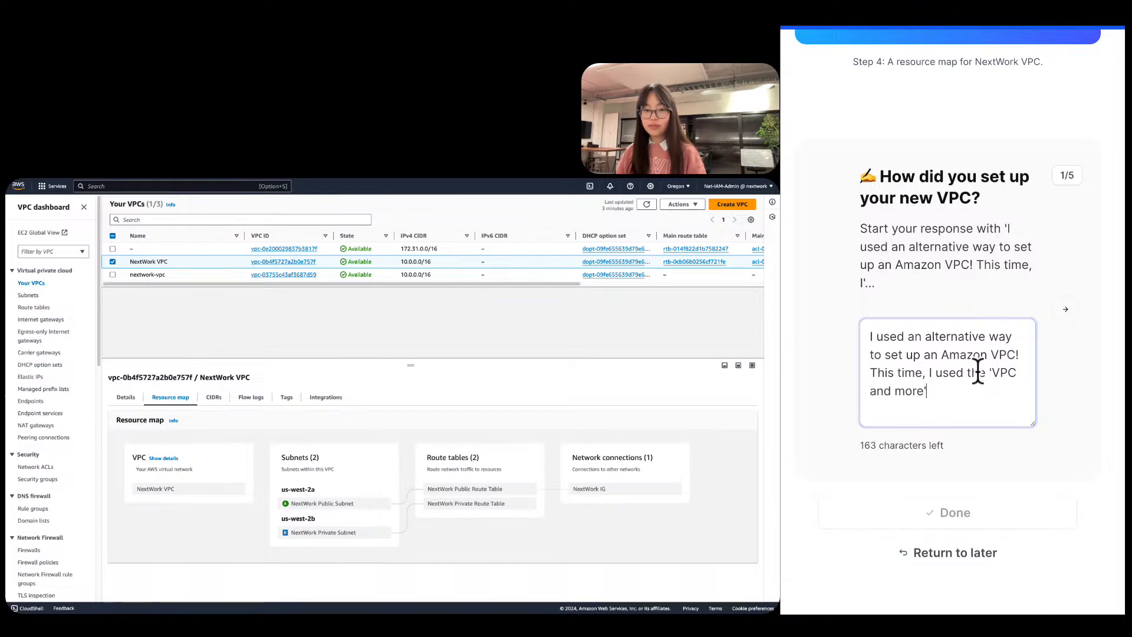
{"action": "type", "text": " option, whicih"}
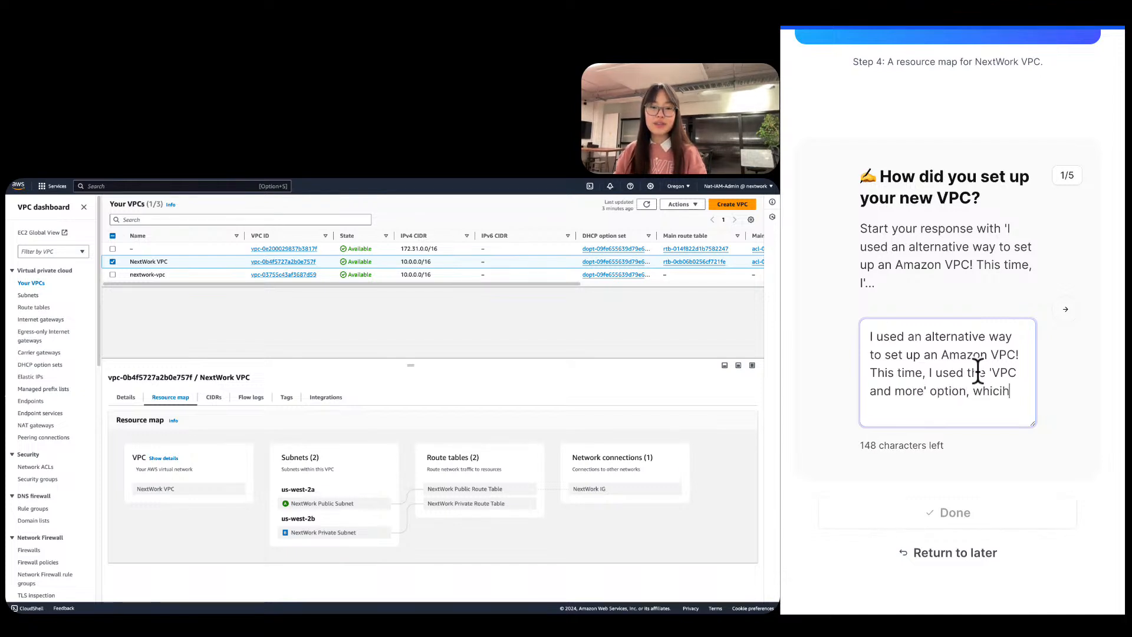
{"action": "type", "text": " gives me a "}
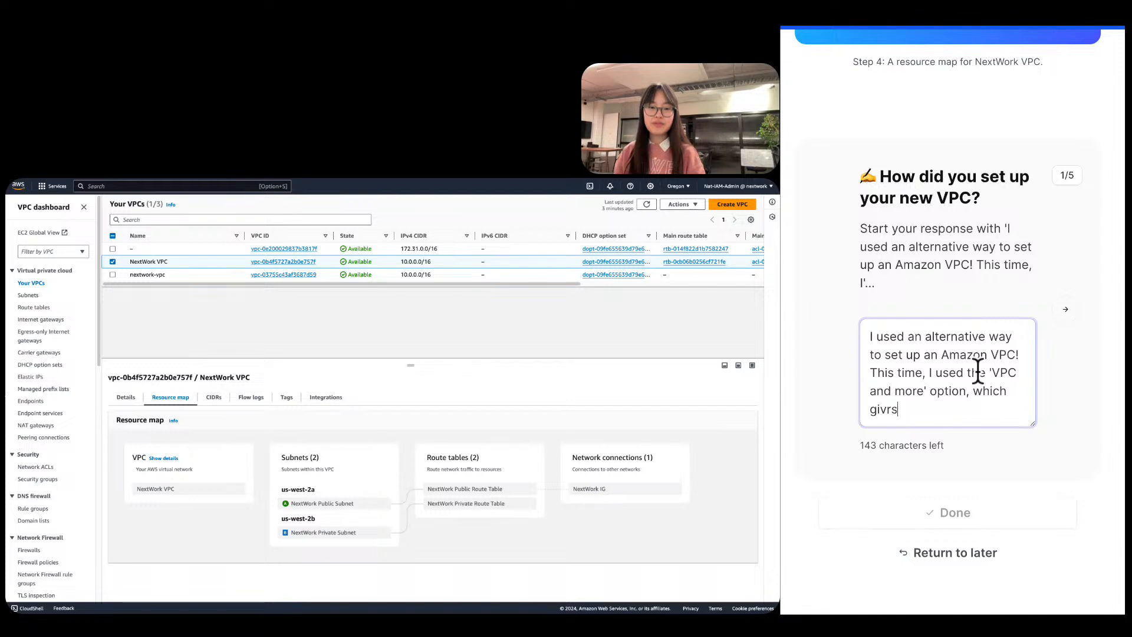
Extend the sentence with "VPC resource map to use when creating the VPC".
{"action": "type", "text": "resource"}
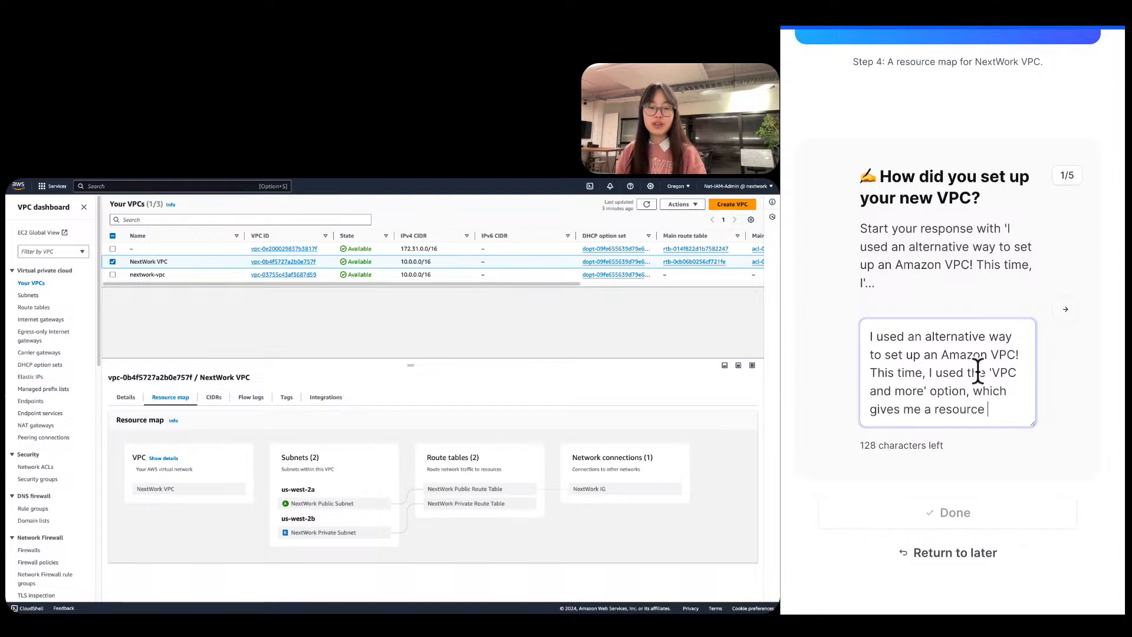
{"action": "key", "text": "BackSpace"}
{"action": "key", "text": "BackSpace"}
{"action": "key", "text": "BackSpace"}
{"action": "key", "text": "BackSpace"}
{"action": "key", "text": "BackSpace"}
{"action": "key", "text": "BackSpace"}
{"action": "key", "text": "BackSpace"}
{"action": "key", "text": "BackSpace"}
{"action": "key", "text": "BackSpace"}
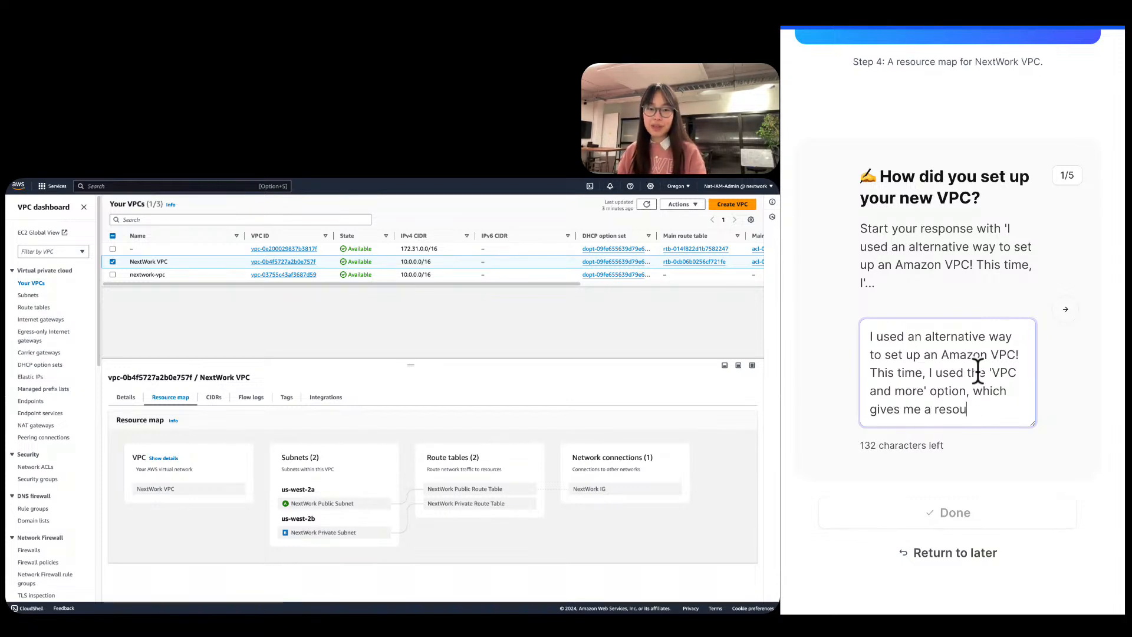
{"action": "type", "text": "VPC res"}
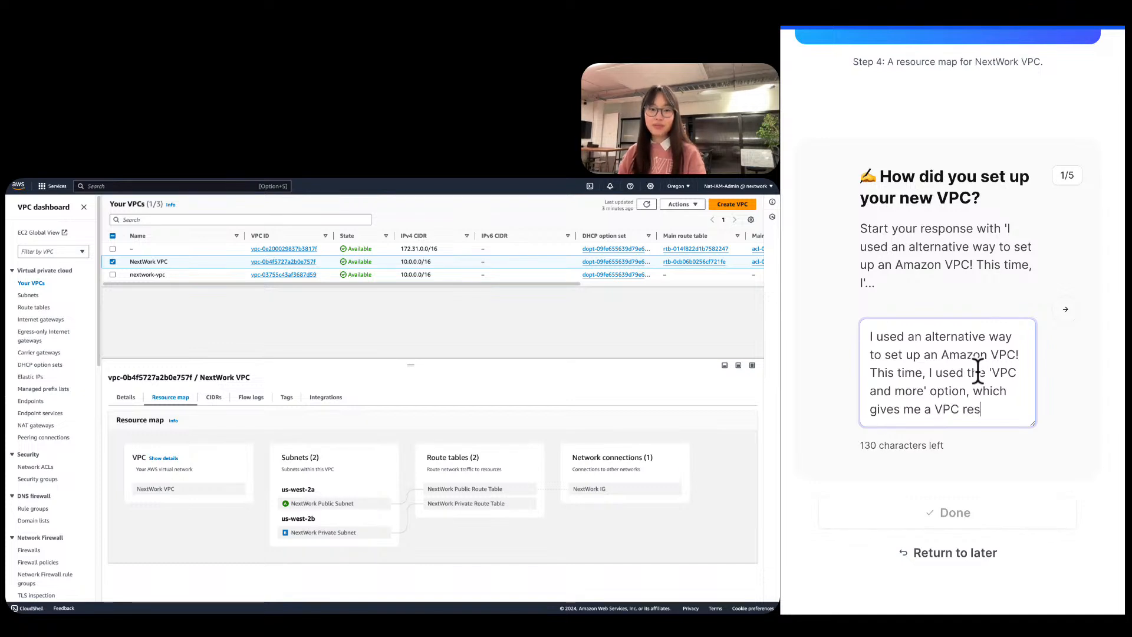
{"action": "type", "text": "ource map to use when"}
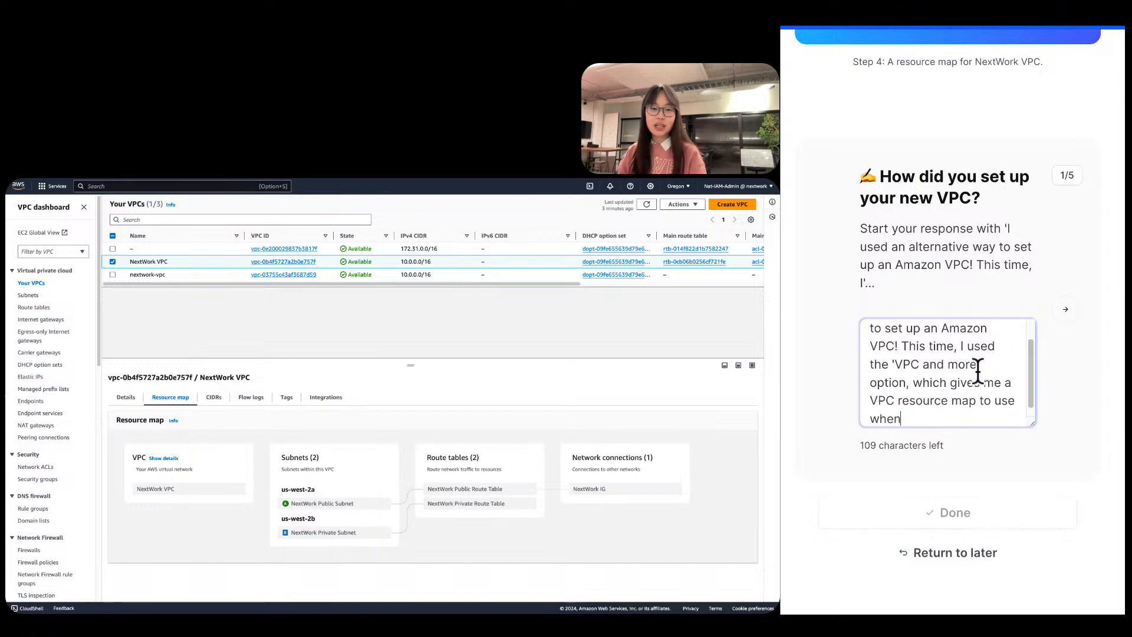
{"action": "type", "text": " creating this"}
{"action": "key", "text": "BackSpace"}
{"action": "key", "text": "BackSpace"}
{"action": "key", "text": "BackSpace"}
{"action": "key", "text": "BackSpace"}
{"action": "type", "text": "h"}
{"action": "type", "text": "he VPC "}
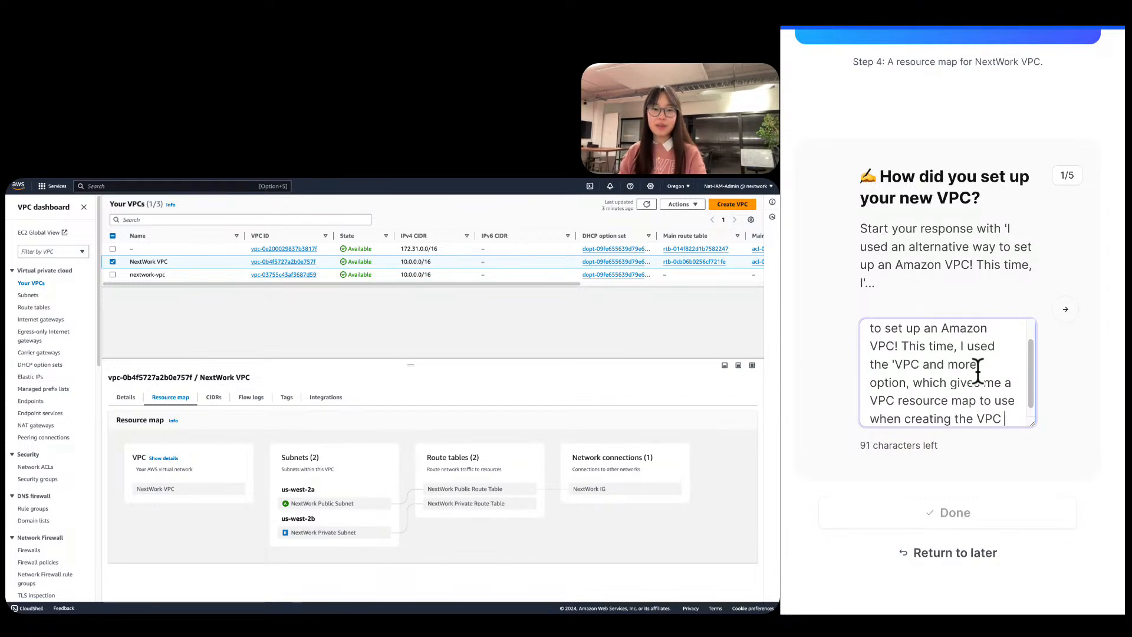
Add "and all of its components e.g. NACL" to the answer.
{"action": "type", "text": "and all of its co"}
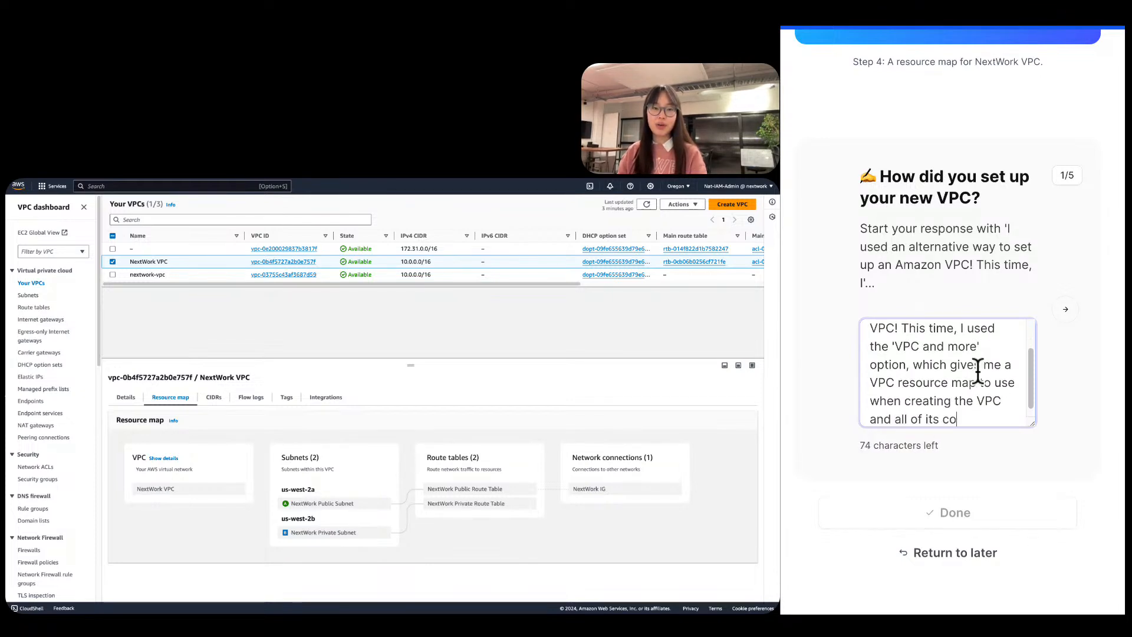
{"action": "type", "text": "mpoene"}
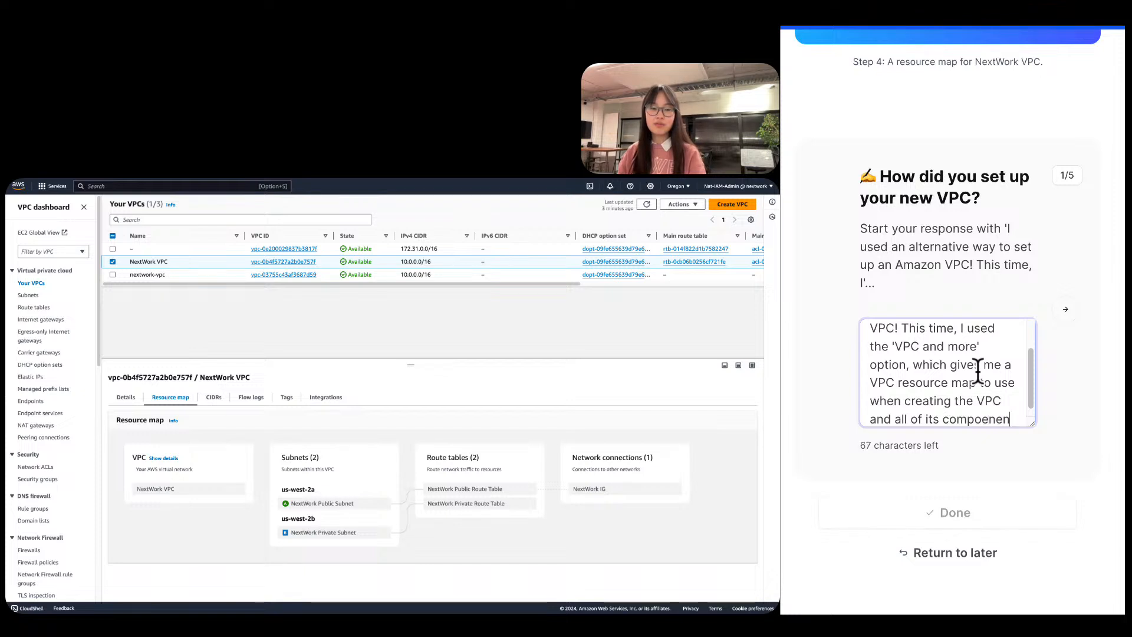
{"action": "type", "text": "n"}
{"action": "key", "text": "BackSpace"}
{"action": "key", "text": "BackSpace"}
{"action": "type", "text": "nents e.g. NACL"}
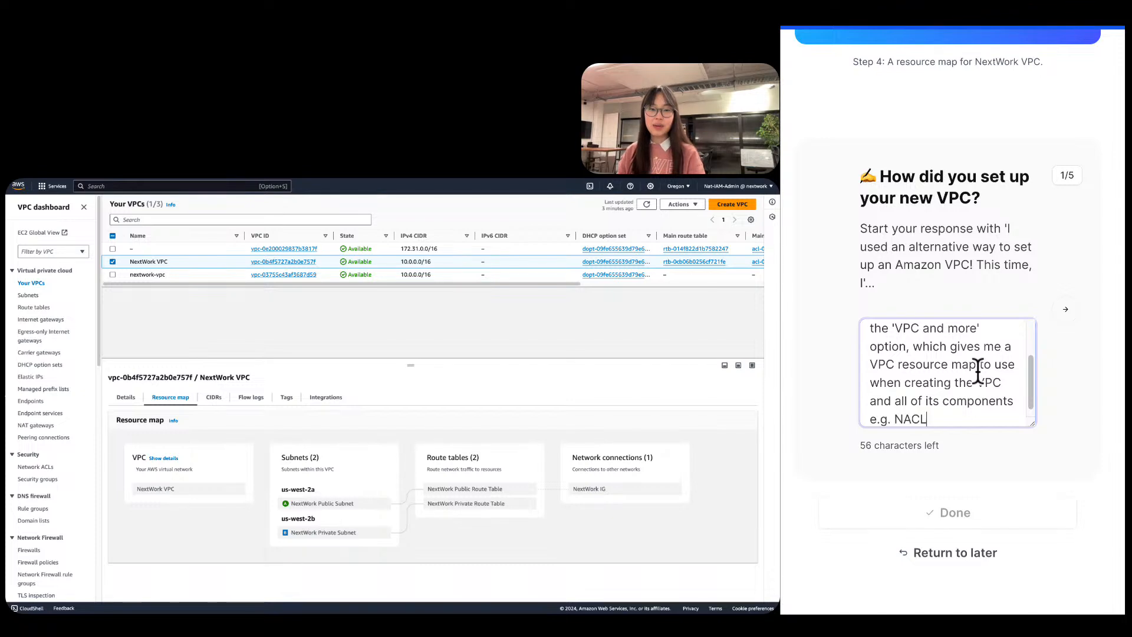
Replace the NACL example at the end of the answer with "security groups,".
{"action": "type", "text": "s, secru"}
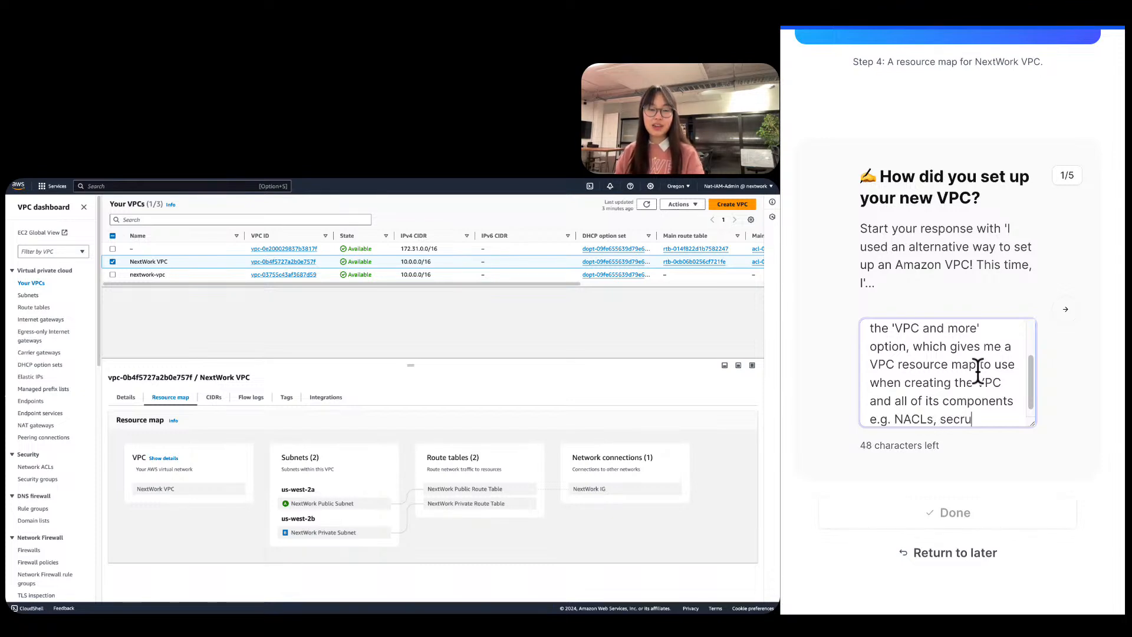
{"action": "key", "text": "BackSpace"}
{"action": "key", "text": "BackSpace"}
{"action": "key", "text": "BackSpace"}
{"action": "key", "text": "BackSpace"}
{"action": "key", "text": "BackSpace"}
{"action": "key", "text": "BackSpace"}
{"action": "key", "text": "BackSpace"}
{"action": "key", "text": "BackSpace"}
{"action": "key", "text": "BackSpace"}
{"action": "key", "text": "BackSpace"}
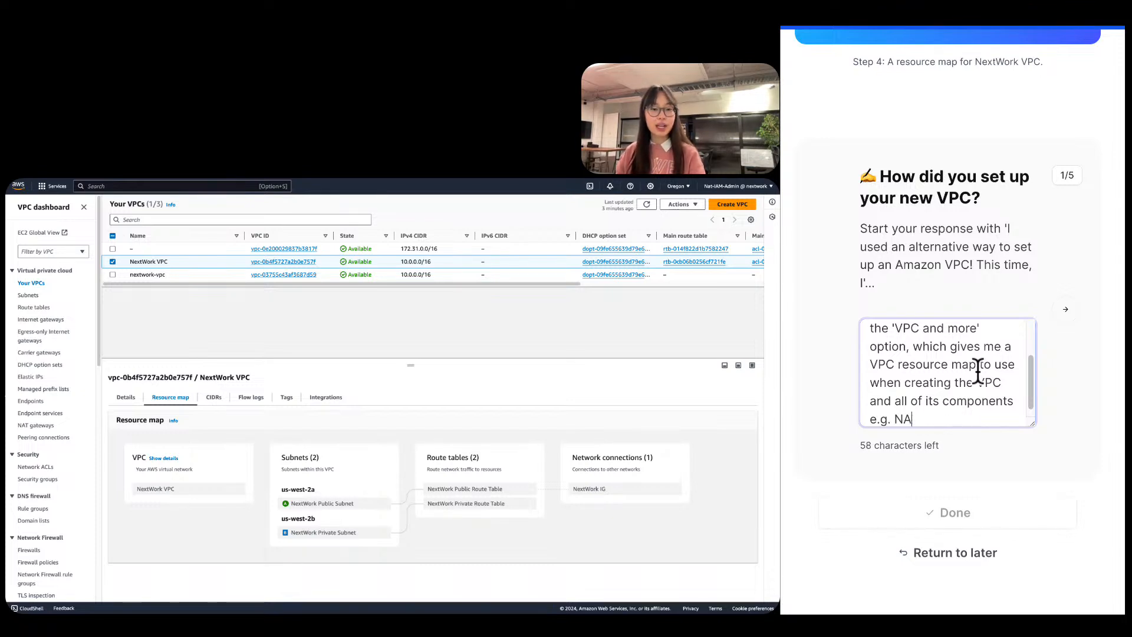
{"action": "type", "text": "seuc"}
{"action": "key", "text": "BackSpace"}
{"action": "key", "text": "BackSpace"}
{"action": "type", "text": "curi"}
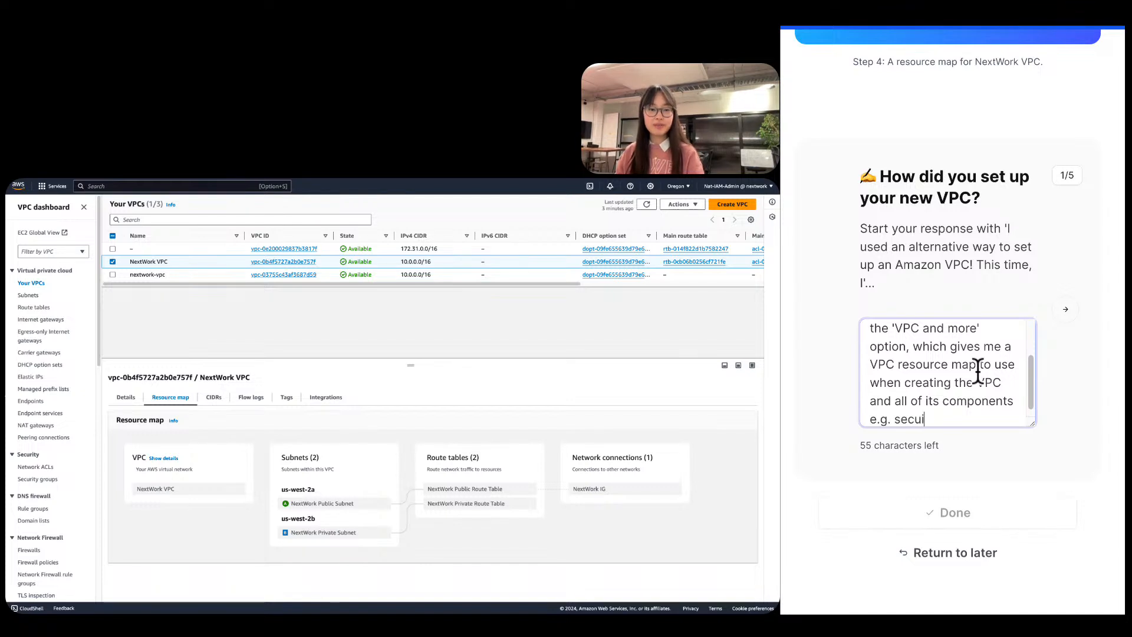
{"action": "type", "text": "ty "}
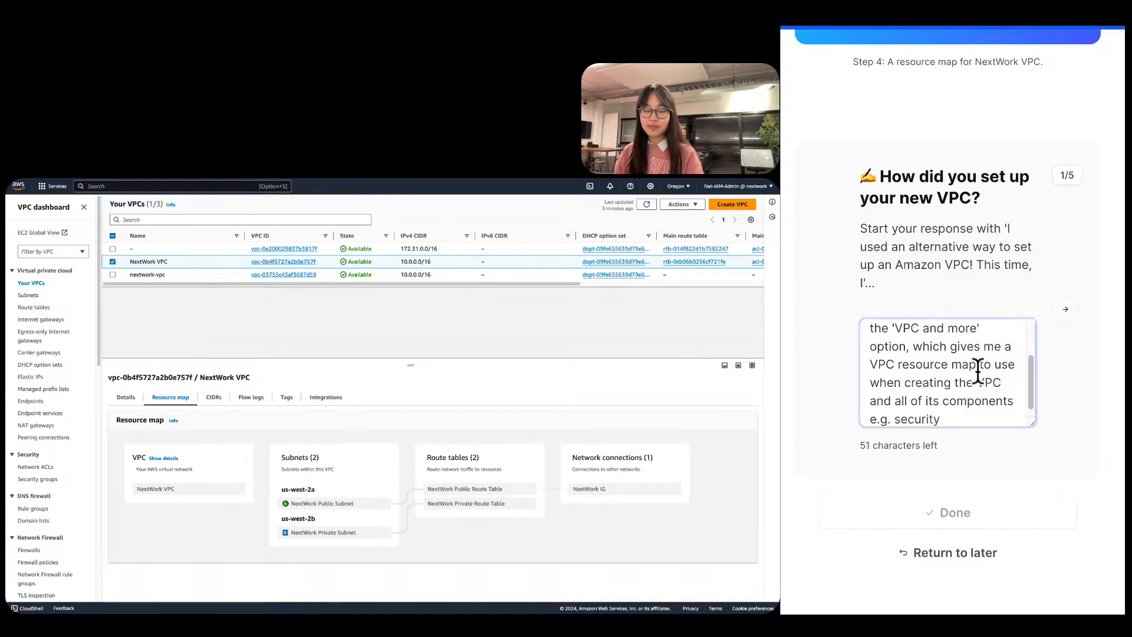
{"action": "type", "text": "groups, "}
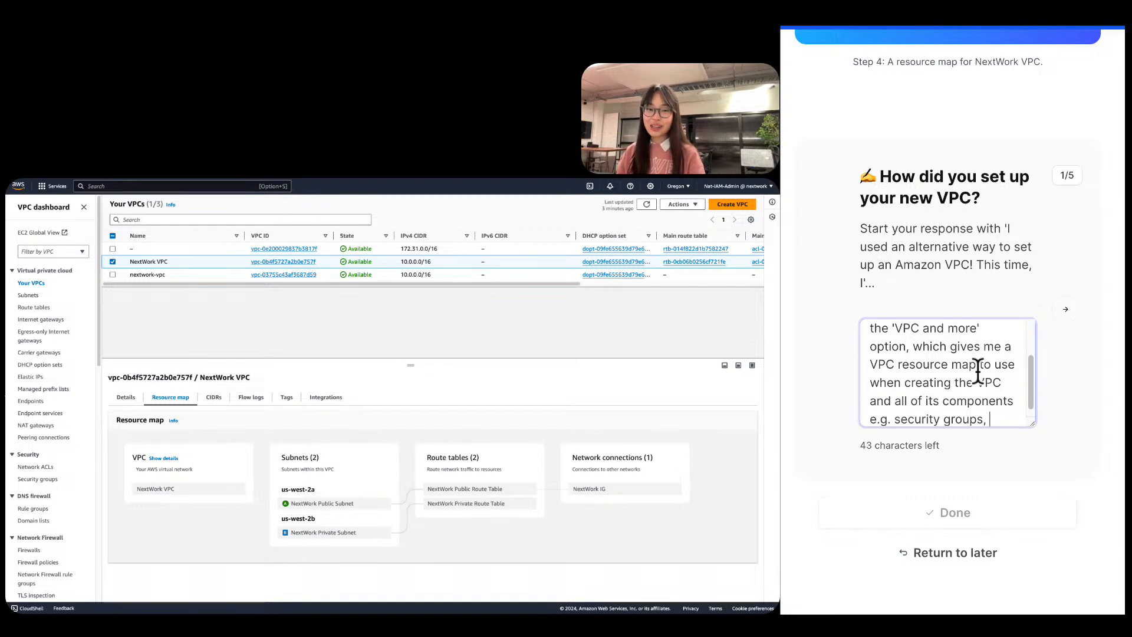
Complete the list of component examples with "route tables, and internet gateways.".
{"action": "type", "text": "route tables"}
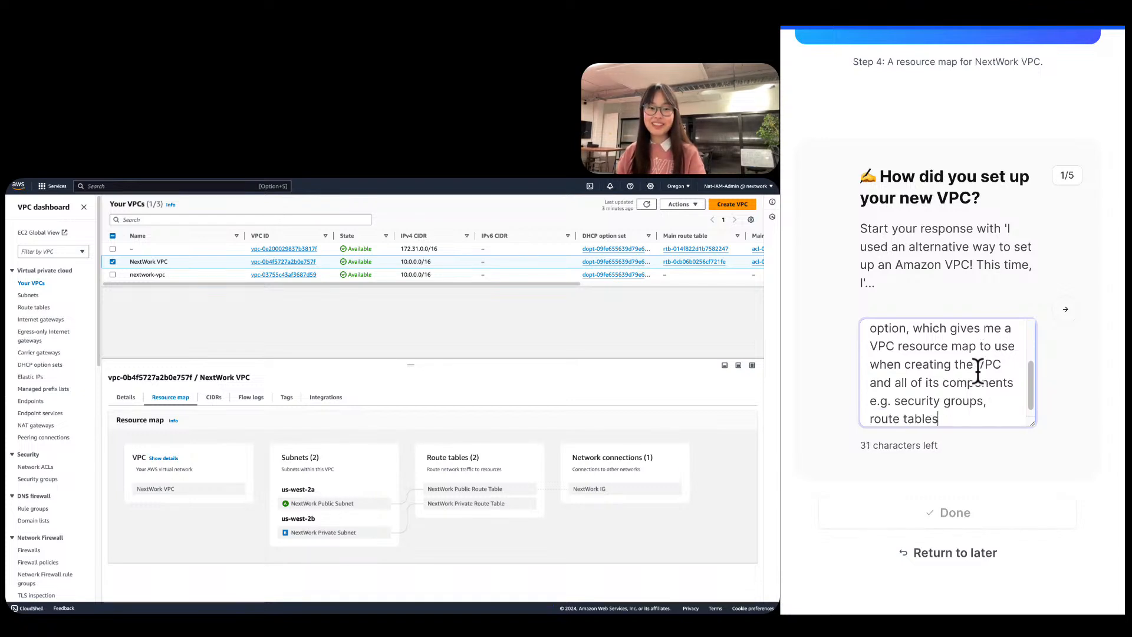
{"action": "type", "text": ", inter"}
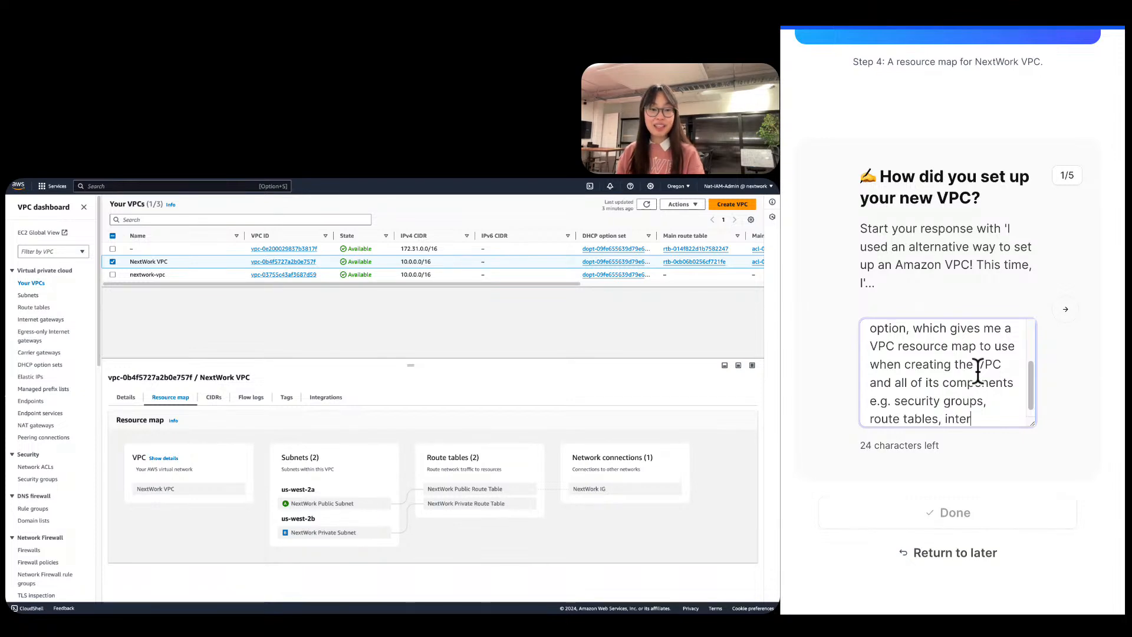
{"action": "type", "text": "net gateways,"}
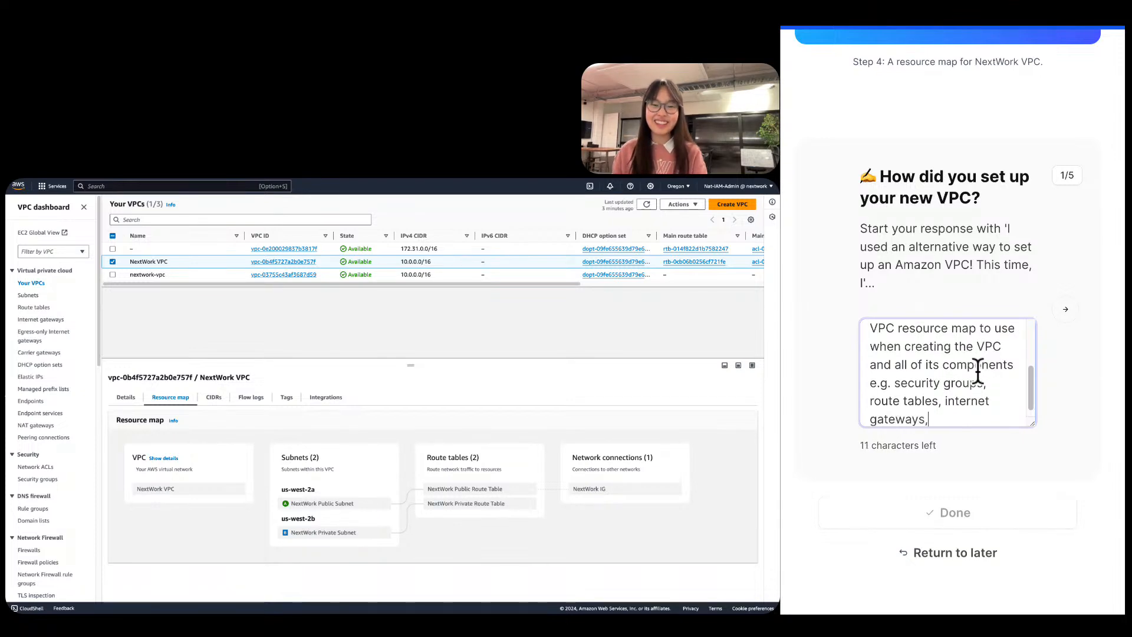
{"action": "key", "text": "BackSpace"}
{"action": "type", "text": "."}
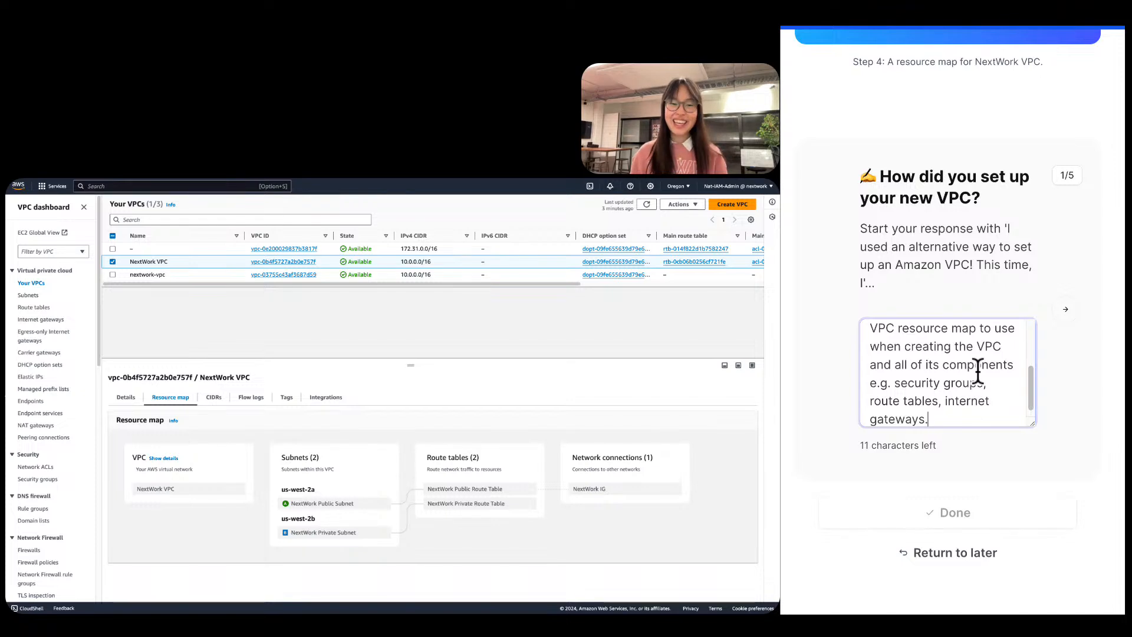
{"action": "left_click", "coordinate": [944, 406]}
{"action": "type", "text": "and"}
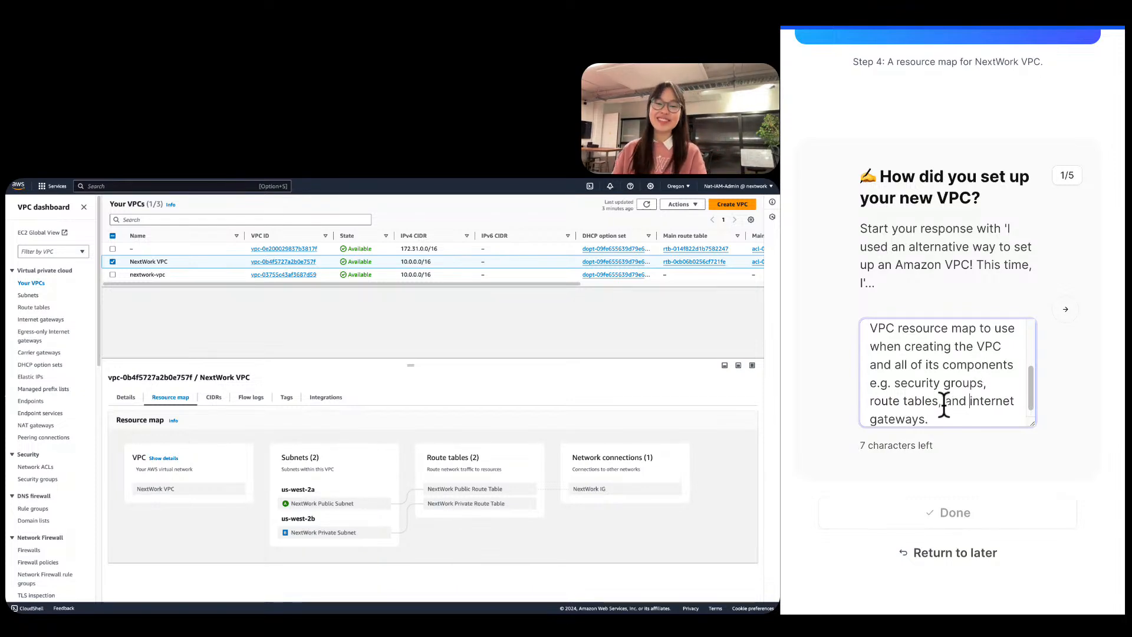
Look at question 2/5 about VPC resource maps, and return to question 1/5 to review the written answer.
{"action": "left_click", "coordinate": [1066, 306]}
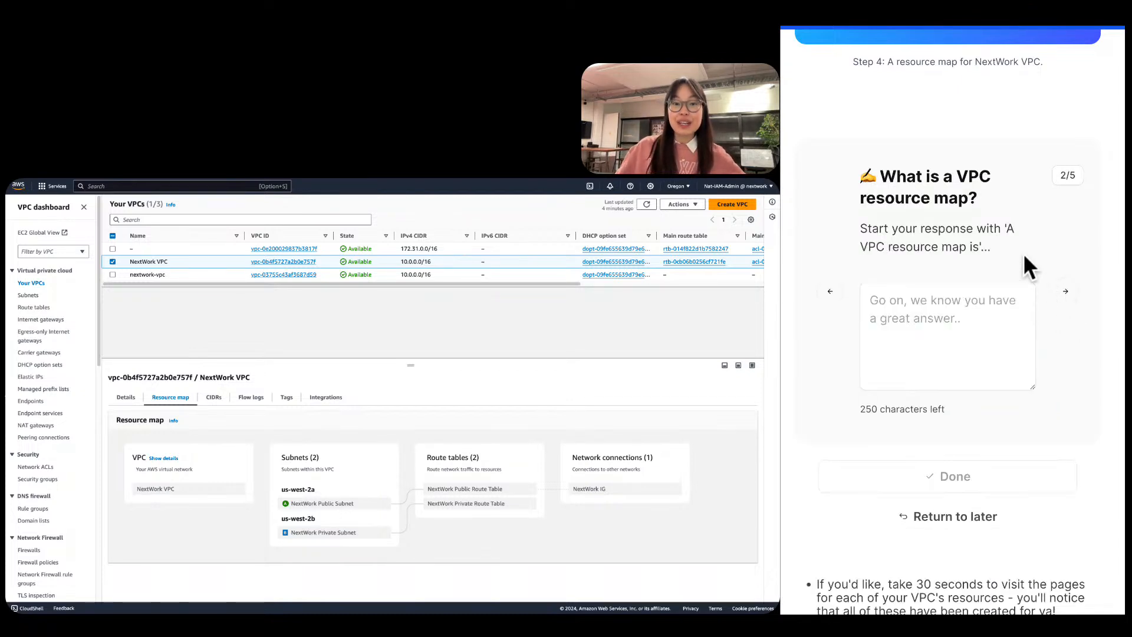
{"action": "left_click", "coordinate": [827, 290]}
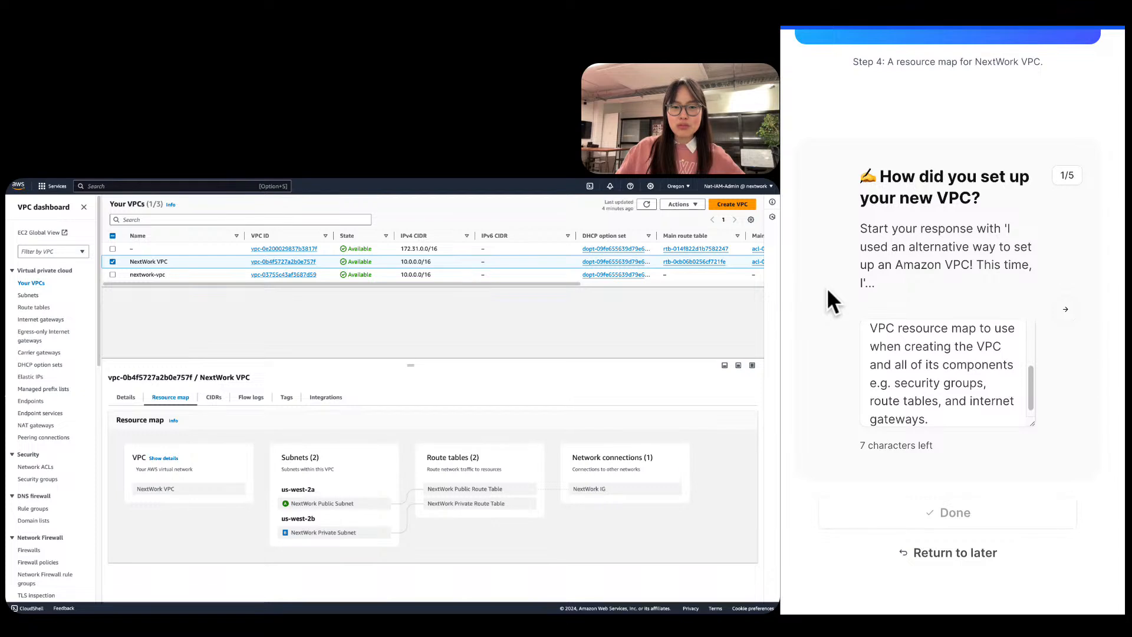
{"action": "scroll", "coordinate": [1009, 394], "scroll_direction": "up", "scroll_amount": 1}
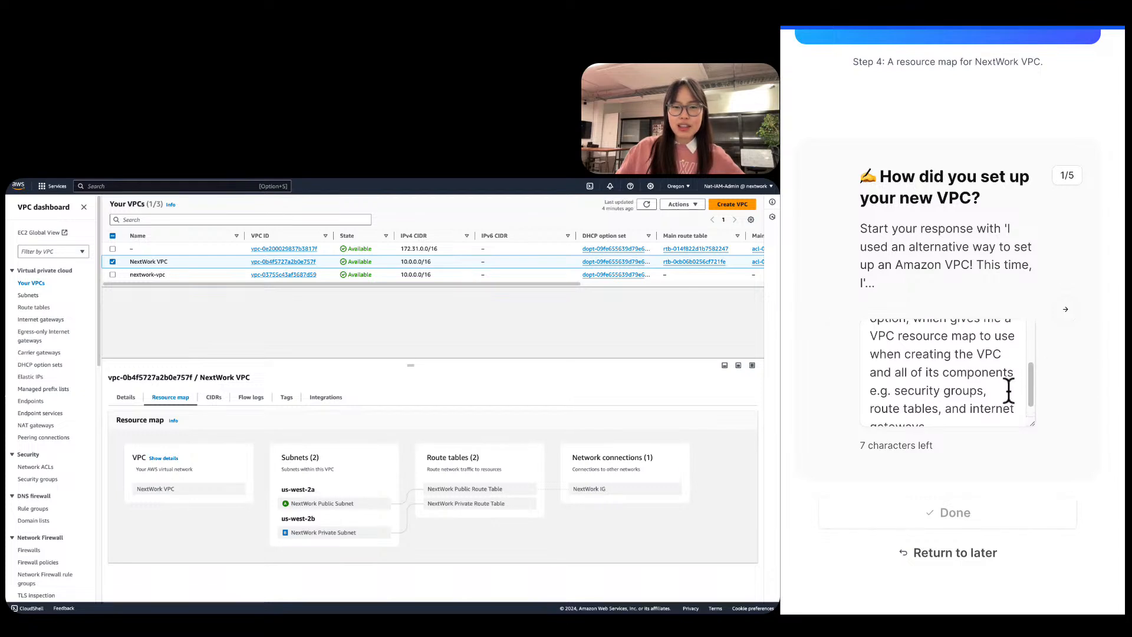
Go on to the VPC resource map question and copy its suggested opening "A VPC resource map is" into the answer.
{"action": "scroll", "coordinate": [1008, 391], "scroll_direction": "down", "scroll_amount": 1}
{"action": "scroll", "coordinate": [1008, 390], "scroll_direction": "up", "scroll_amount": 2}
{"action": "scroll", "coordinate": [1009, 390], "scroll_direction": "down", "scroll_amount": 2}
{"action": "scroll", "coordinate": [1009, 390], "scroll_direction": "up", "scroll_amount": 2}
{"action": "left_click", "coordinate": [1066, 308]}
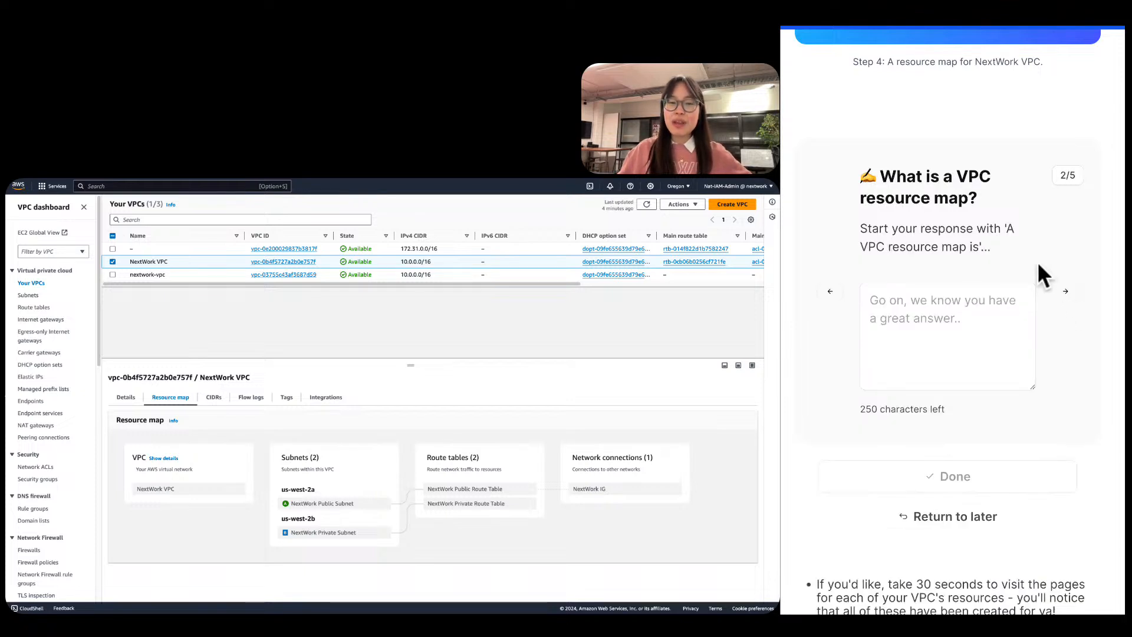
{"action": "left_click_drag", "start_coordinate": [1004, 229], "coordinate": [980, 243]}
{"action": "key", "text": "ctrl+c"}
{"action": "left_click", "coordinate": [932, 301]}
{"action": "key", "text": "ctrl+v"}
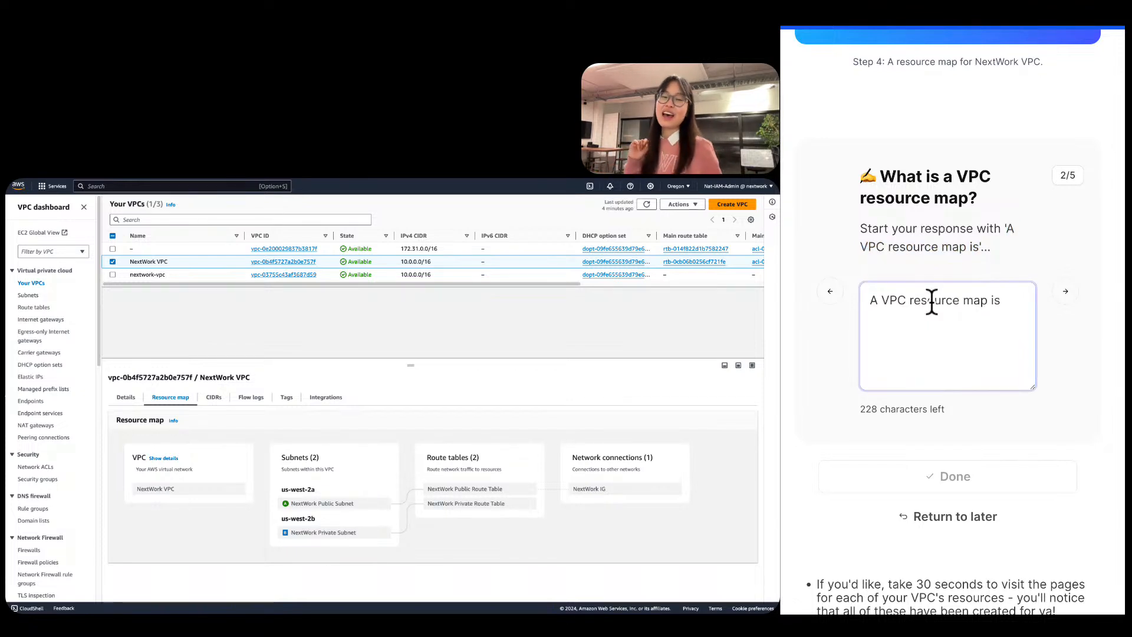
Continue the resource map answer with "a visual diagram that maps out my VPC's components".
{"action": "type", "text": "a "}
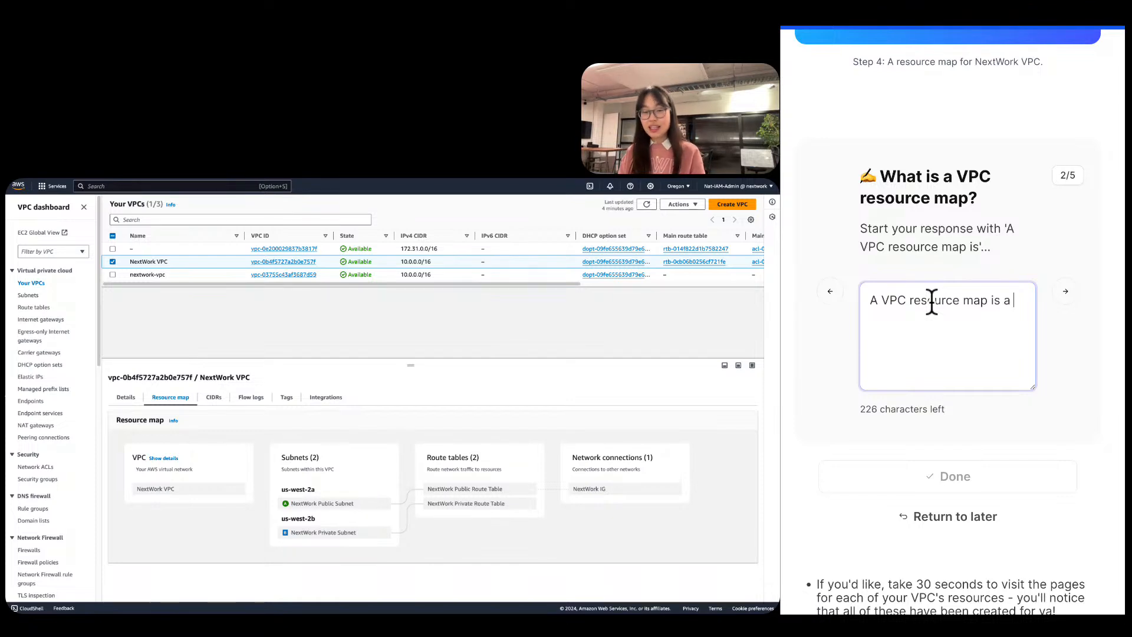
{"action": "type", "text": "visual diagram"}
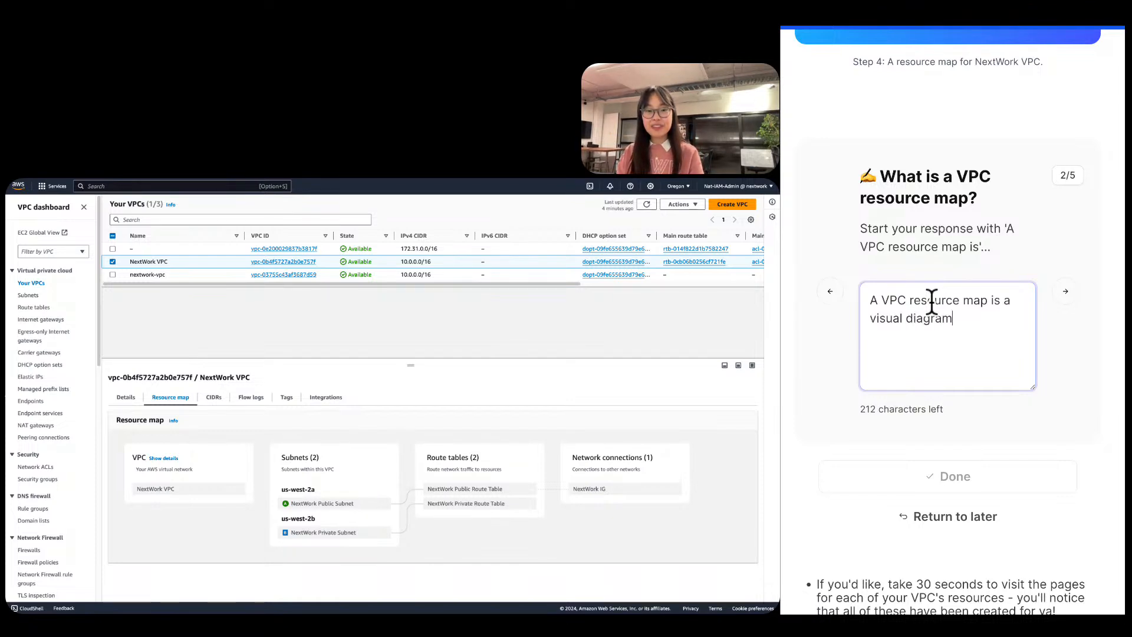
{"action": "type", "text": " that maps out my VPC"}
{"action": "key", "text": "BackSpace"}
{"action": "key", "text": "BackSpace"}
{"action": "key", "text": "BackSpace"}
{"action": "key", "text": "BackSpace"}
{"action": "type", "text": "BVPC co"}
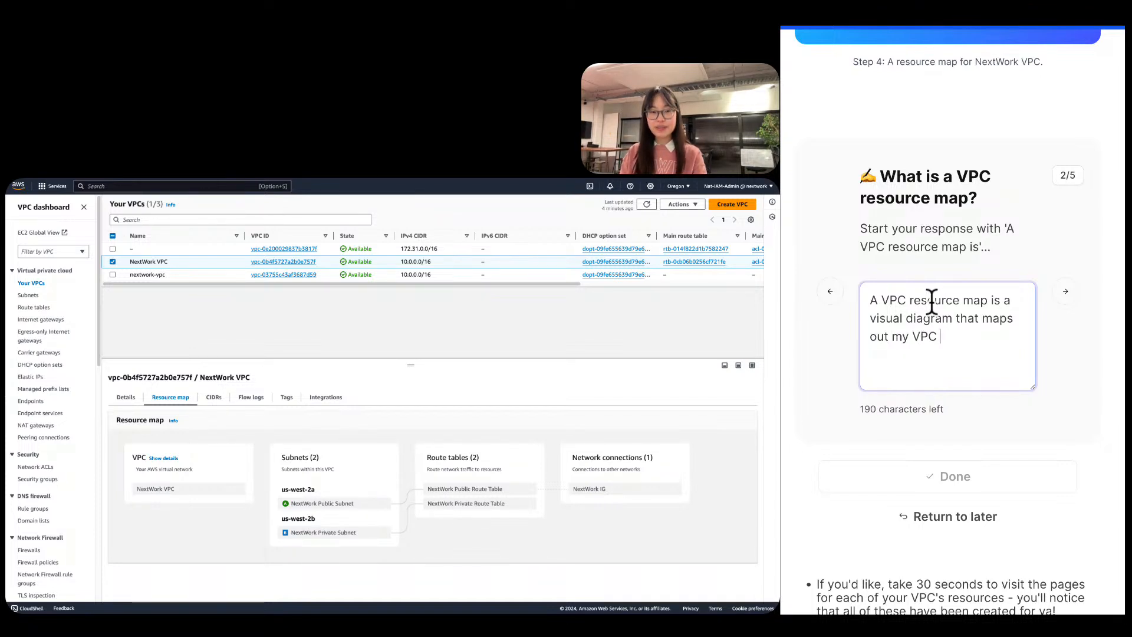
{"action": "key", "text": "BackSpace"}
{"action": "key", "text": "BackSpace"}
{"action": "key", "text": "BackSpace"}
{"action": "type", "text": "'s components,"}
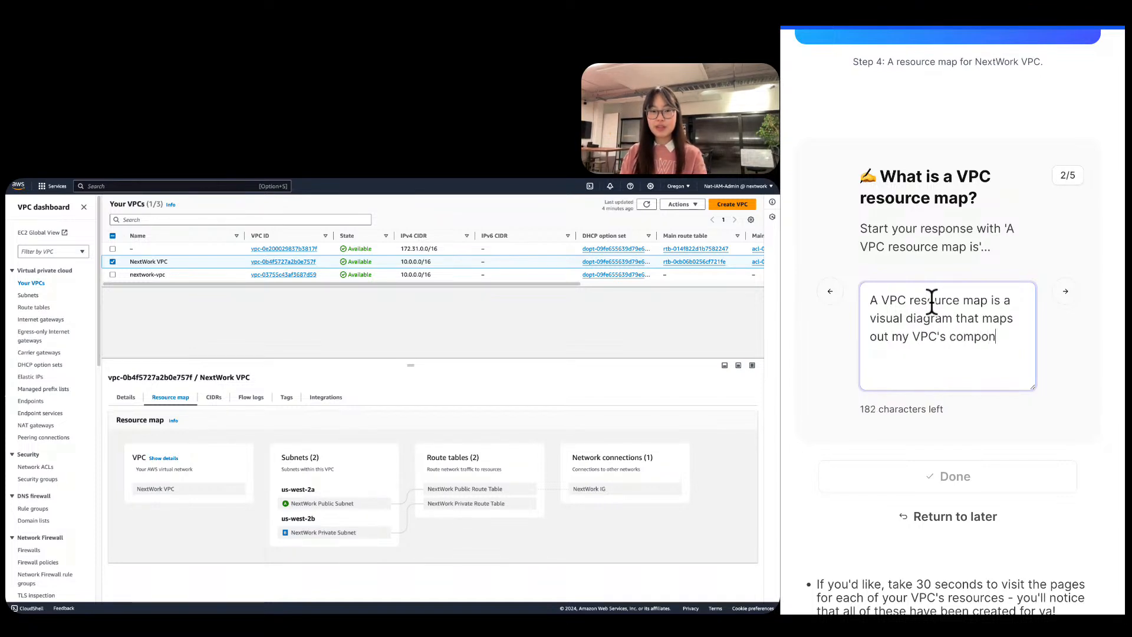
{"action": "key", "text": "BackSpace"}
{"action": "key", "text": "BackSpace"}
{"action": "key", "text": "BackSpace"}
{"action": "key", "text": "BackSpace"}
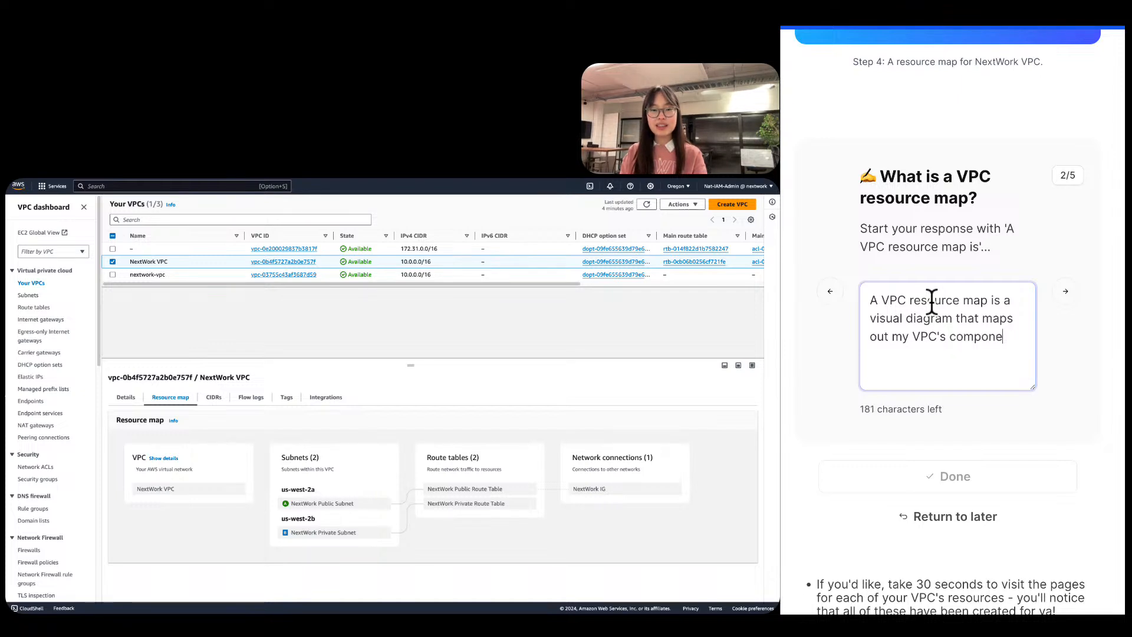
{"action": "type", "text": "nts"}
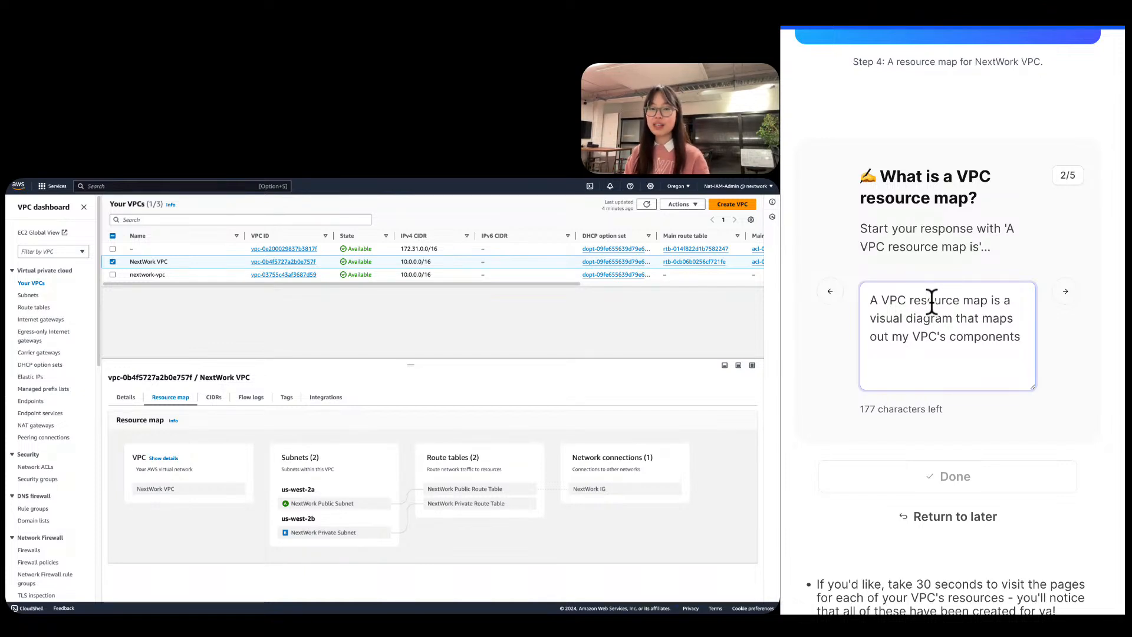
Extend the answer's first sentence with "AND the relationships/connections between them." and begin a second sentence.
{"action": "type", "text": "AND the"}
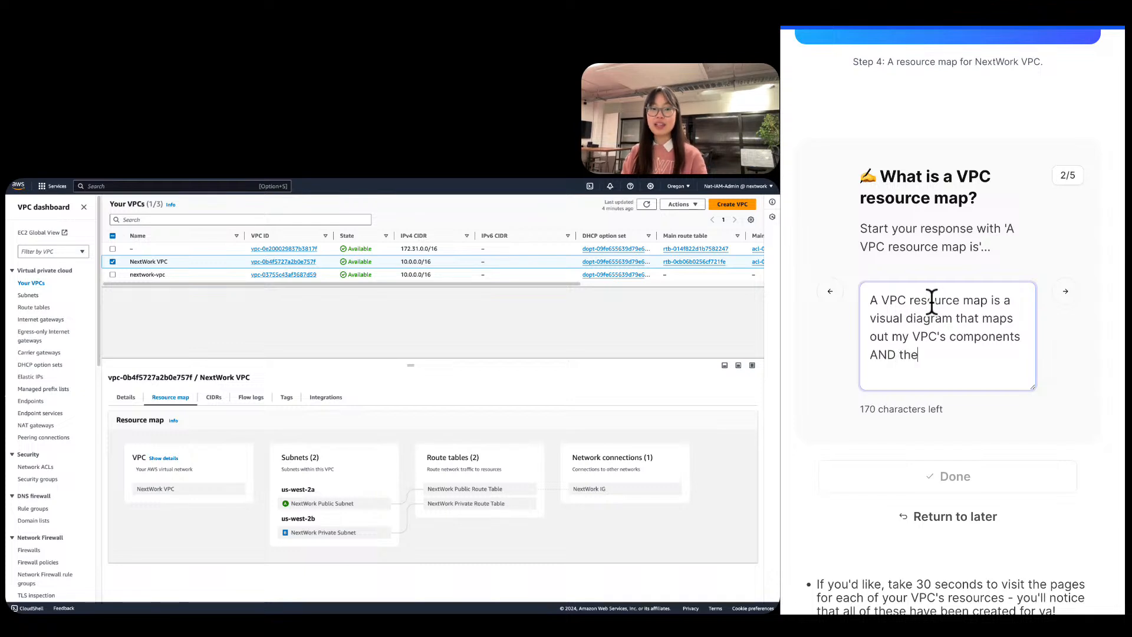
{"action": "type", "text": " relationships/connce"}
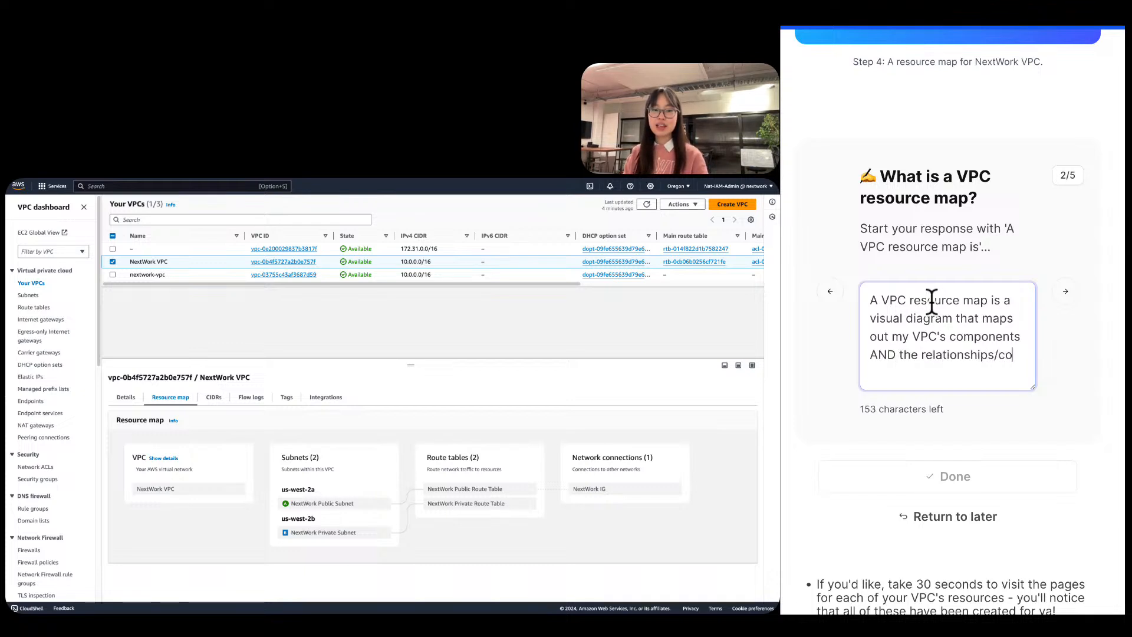
{"action": "key", "text": "BackSpace"}
{"action": "key", "text": "BackSpace"}
{"action": "type", "text": "ections bet"}
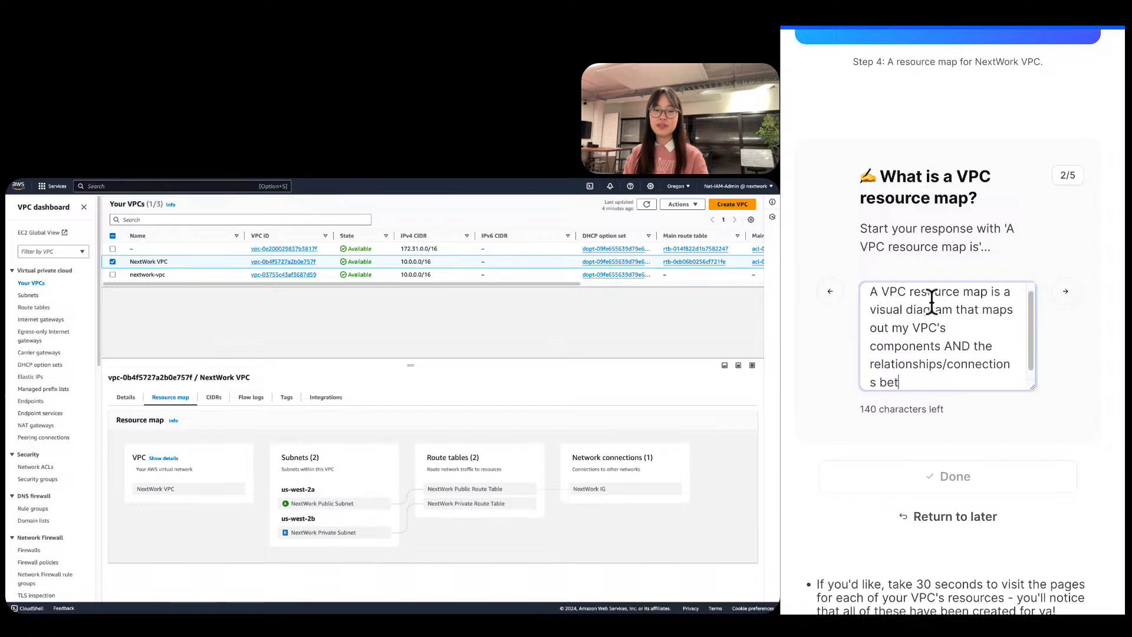
{"action": "type", "text": "ween them. A resource nai"}
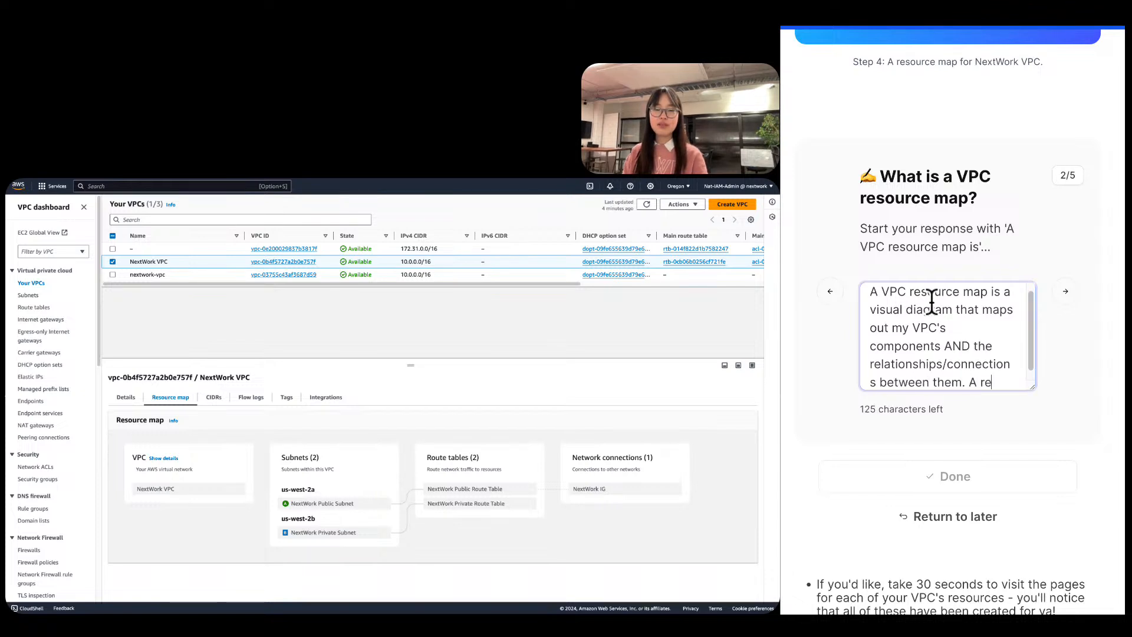
Finish the answer with "A resource map is interactive i.e. it will highlight the connections relevant to a resource that I highlight/hover over.".
{"action": "key", "text": "BackSpace"}
{"action": "key", "text": "BackSpace"}
{"action": "key", "text": "BackSpace"}
{"action": "type", "text": "map is interactive i.e. "}
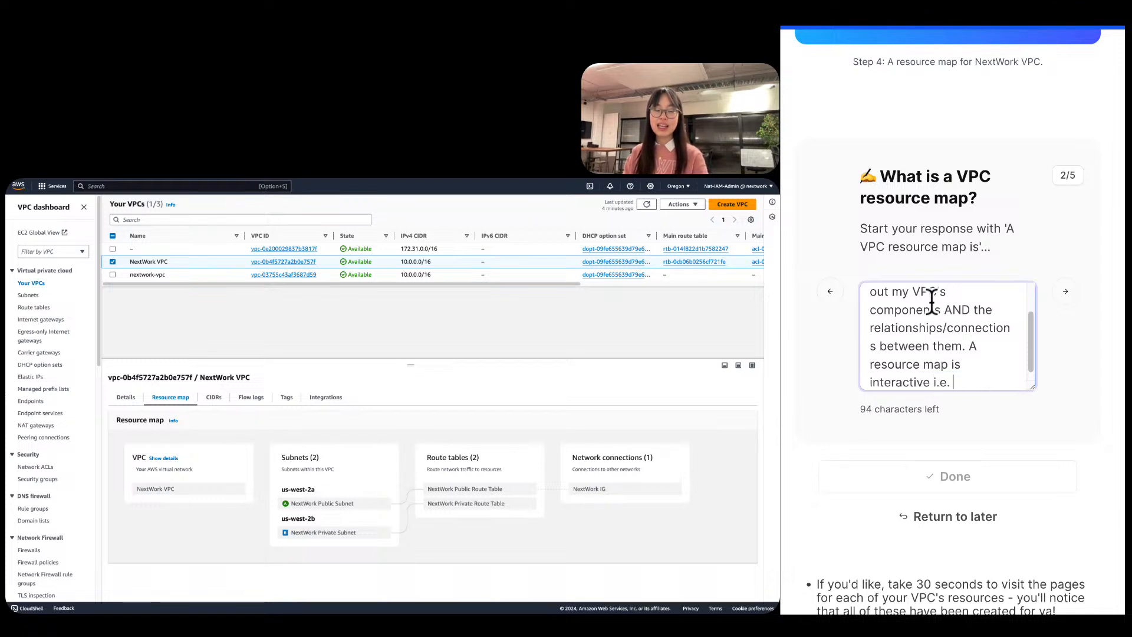
{"action": "type", "text": "it will highlight the"}
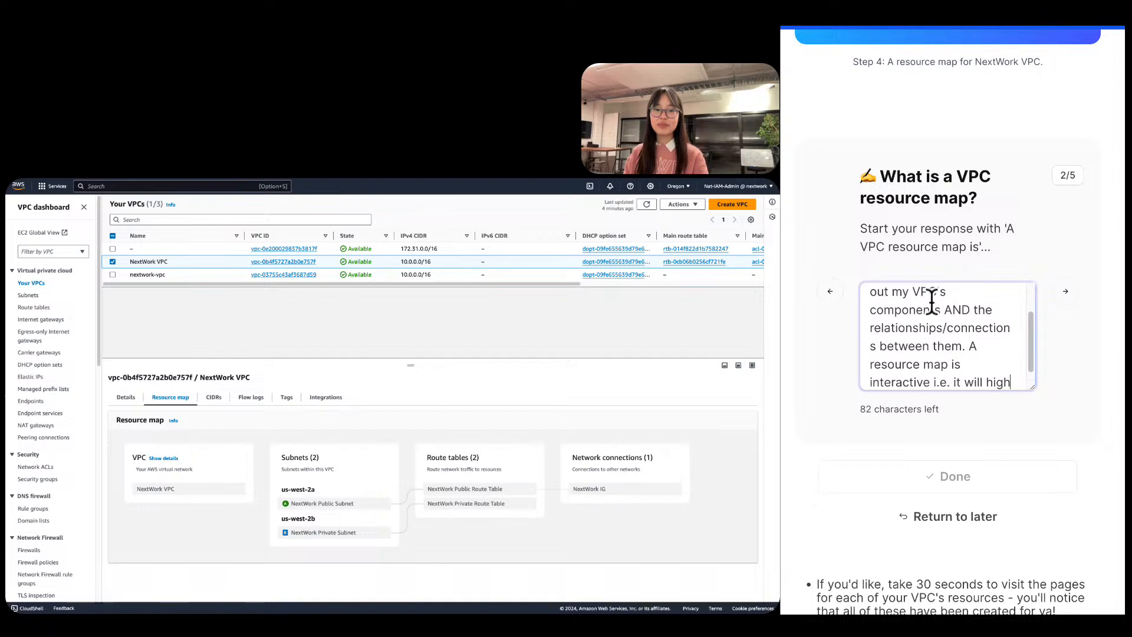
{"action": "key", "text": "BackSpace"}
{"action": "key", "text": "BackSpace"}
{"action": "key", "text": "BackSpace"}
{"action": "type", "text": "a"}
{"action": "key", "text": "BackSpace"}
{"action": "type", "text": "the connect"}
{"action": "key", "text": "BackSpace"}
{"action": "type", "text": "tions relevant to a resource a"}
{"action": "key", "text": "BackSpace"}
{"action": "type", "text": "that I highlight/hover over."}
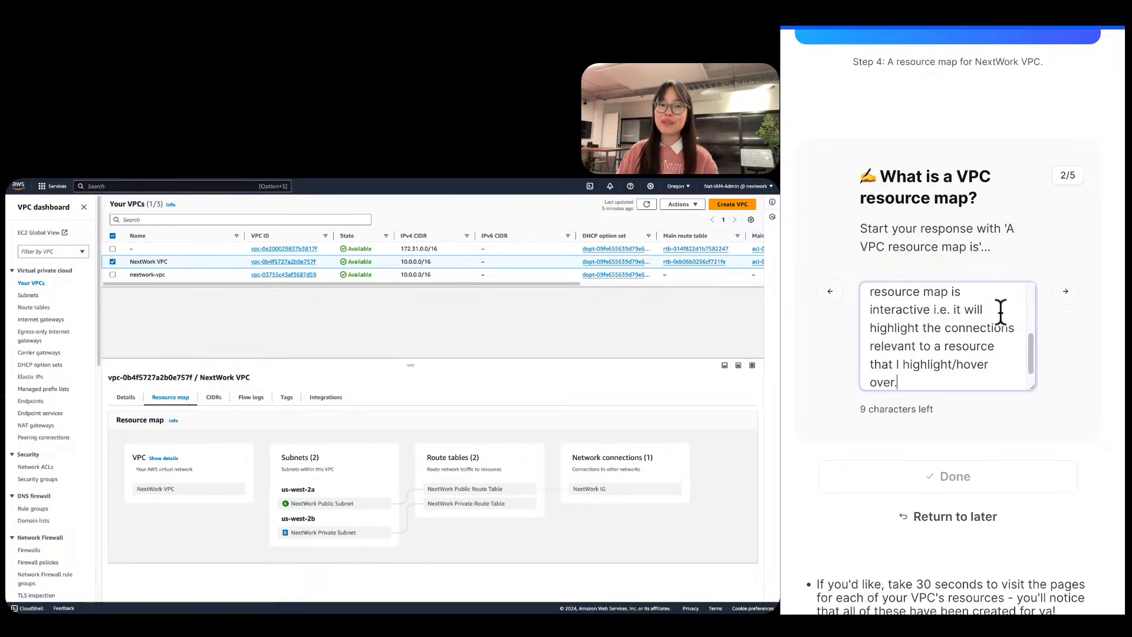
Go on to the IPv4 CIDR block question and copy its suggested opening into the empty answer.
{"action": "left_click", "coordinate": [1064, 292]}
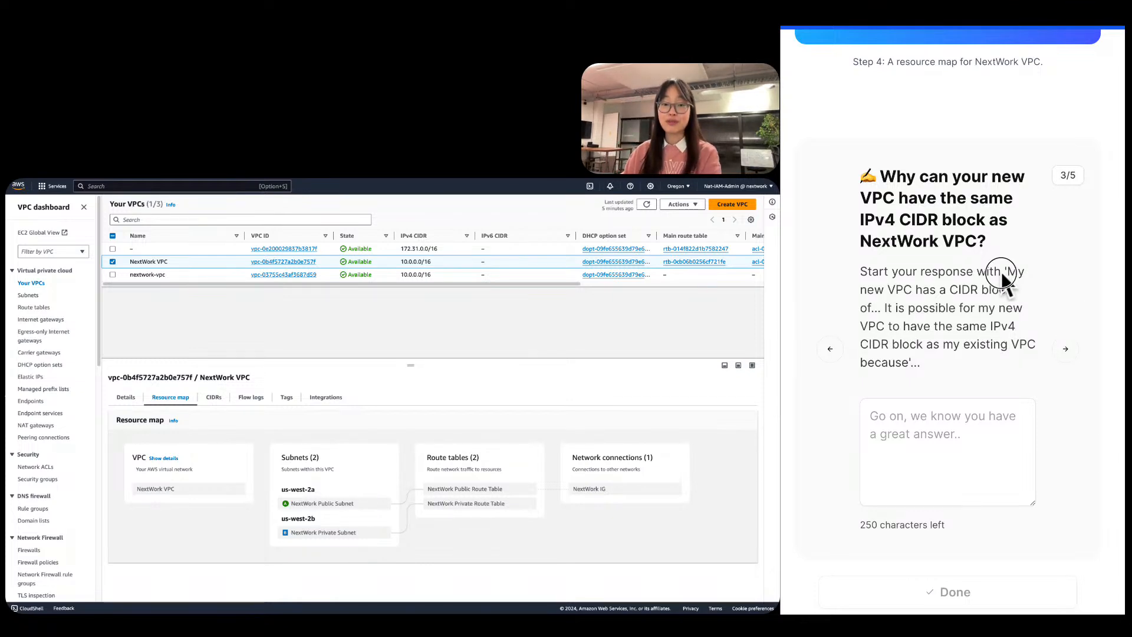
{"action": "left_click_drag", "start_coordinate": [975, 303], "coordinate": [912, 360]}
{"action": "key", "text": "super+c"}
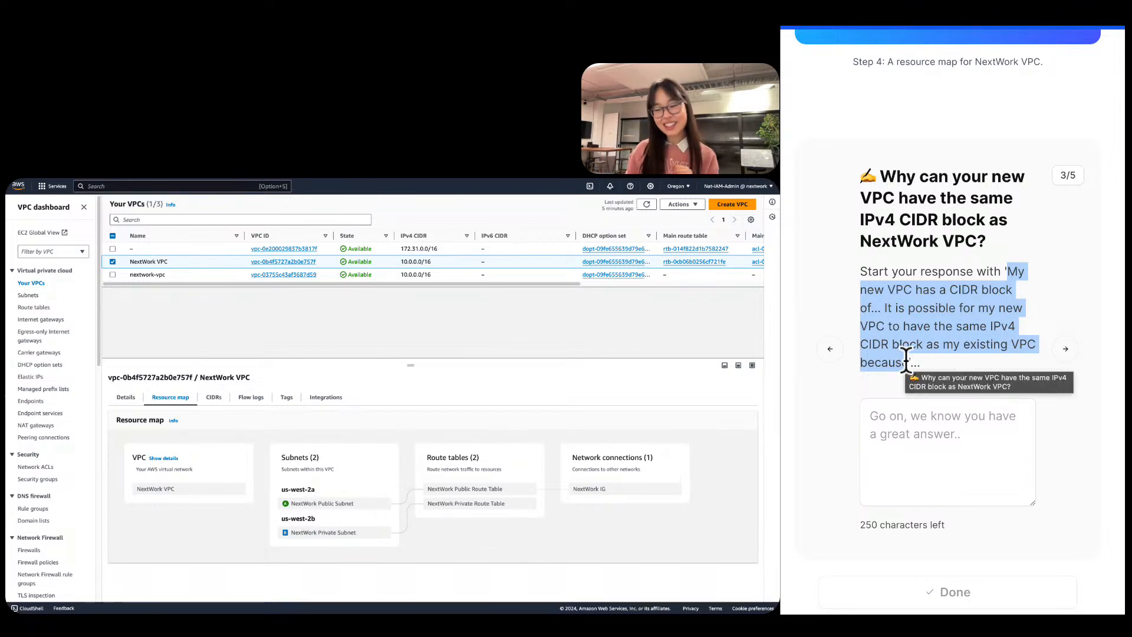
{"action": "left_click", "coordinate": [959, 471]}
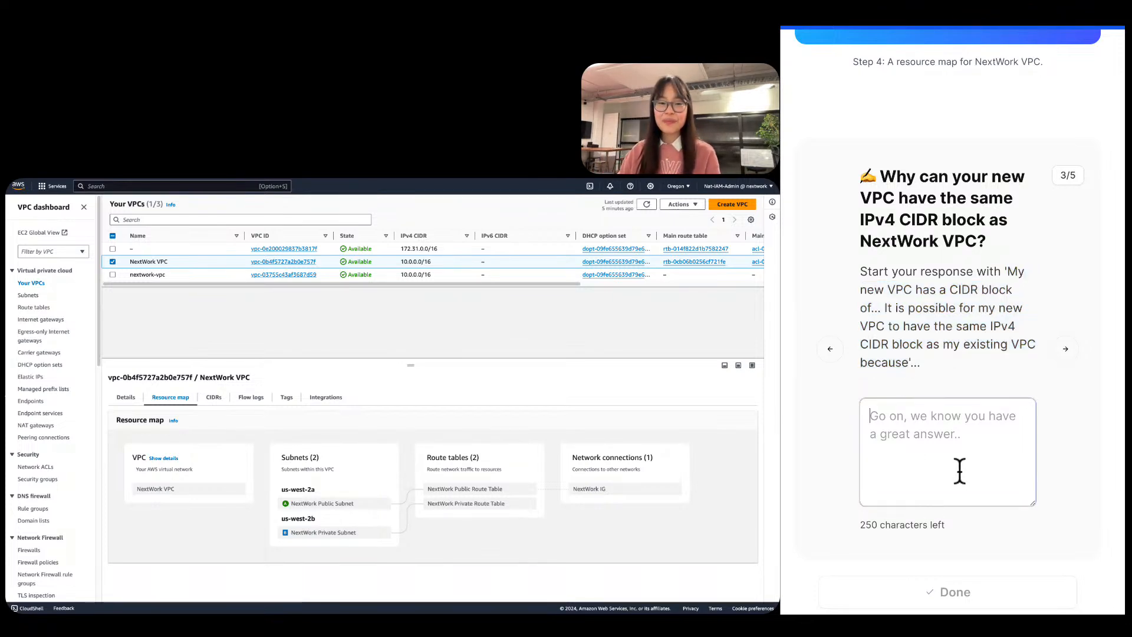
{"action": "key", "text": "super+v"}
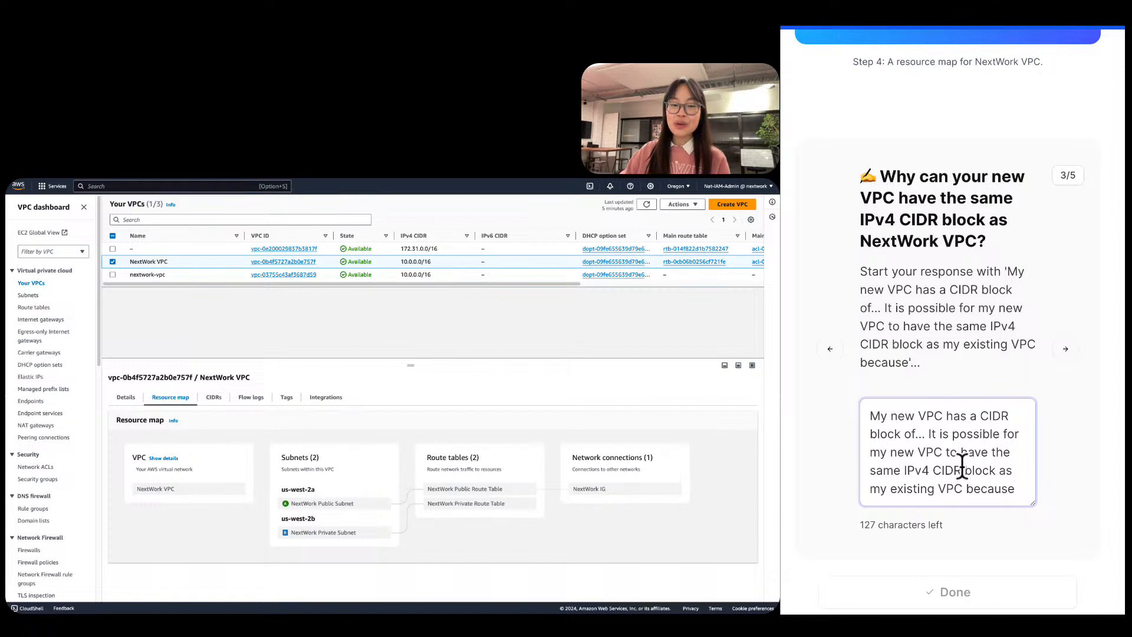
Replace the ellipsis after "CIDR block of" in the answer with "10.0.0.0/16.".
{"action": "left_click", "coordinate": [925, 433]}
{"action": "key", "text": "BackSpace"}
{"action": "key", "text": "BackSpace"}
{"action": "key", "text": "BackSpace"}
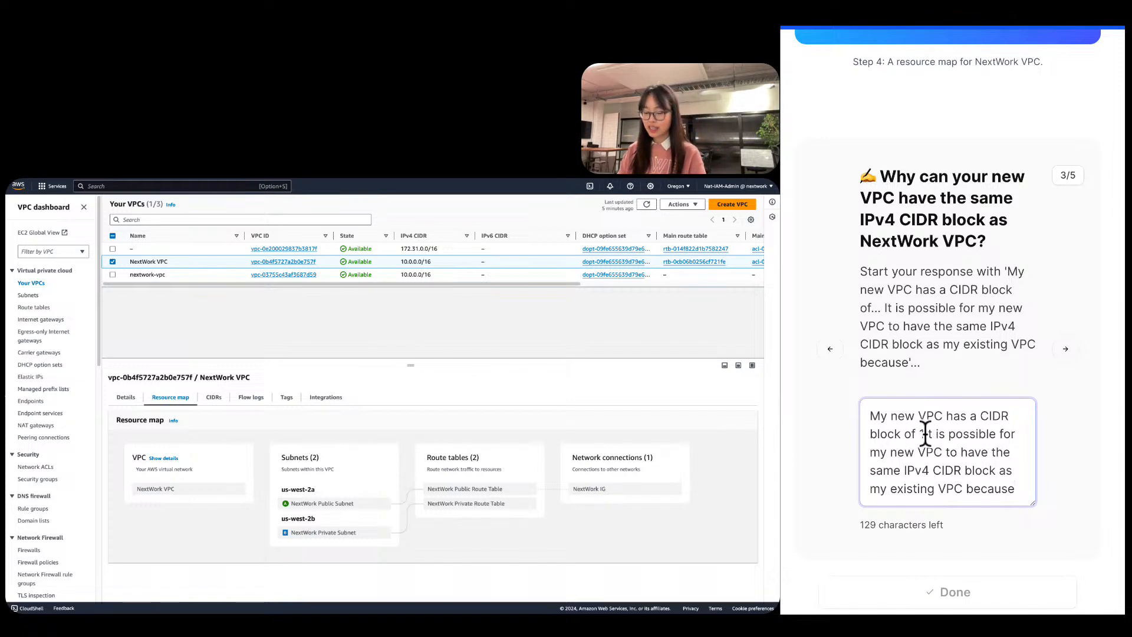
{"action": "type", "text": "10.0.0.0/"}
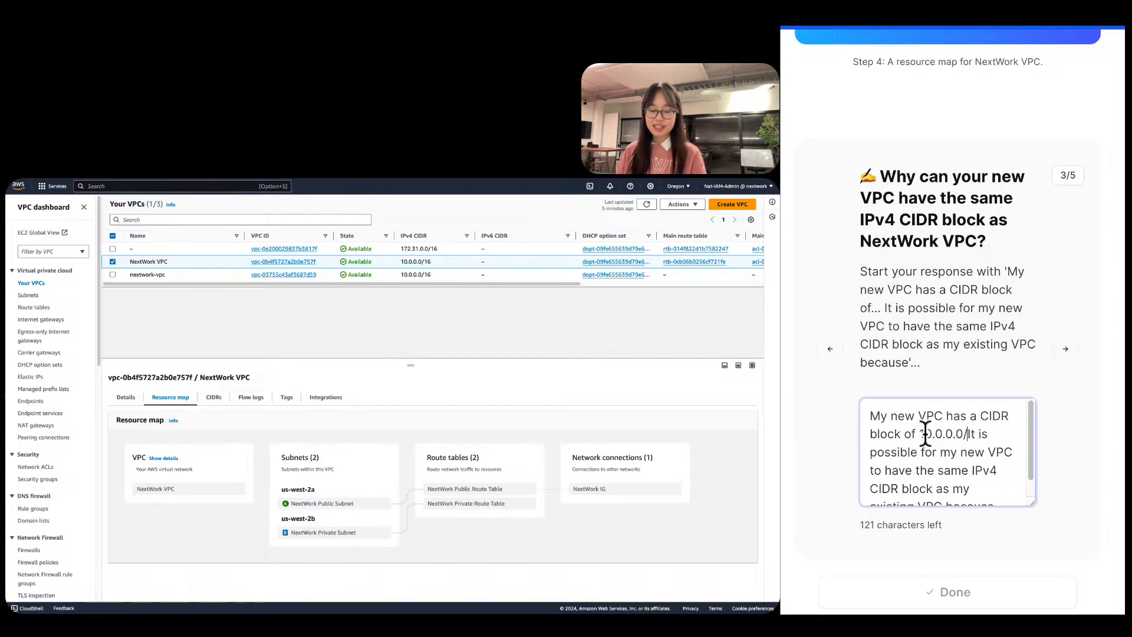
{"action": "type", "text": "16."}
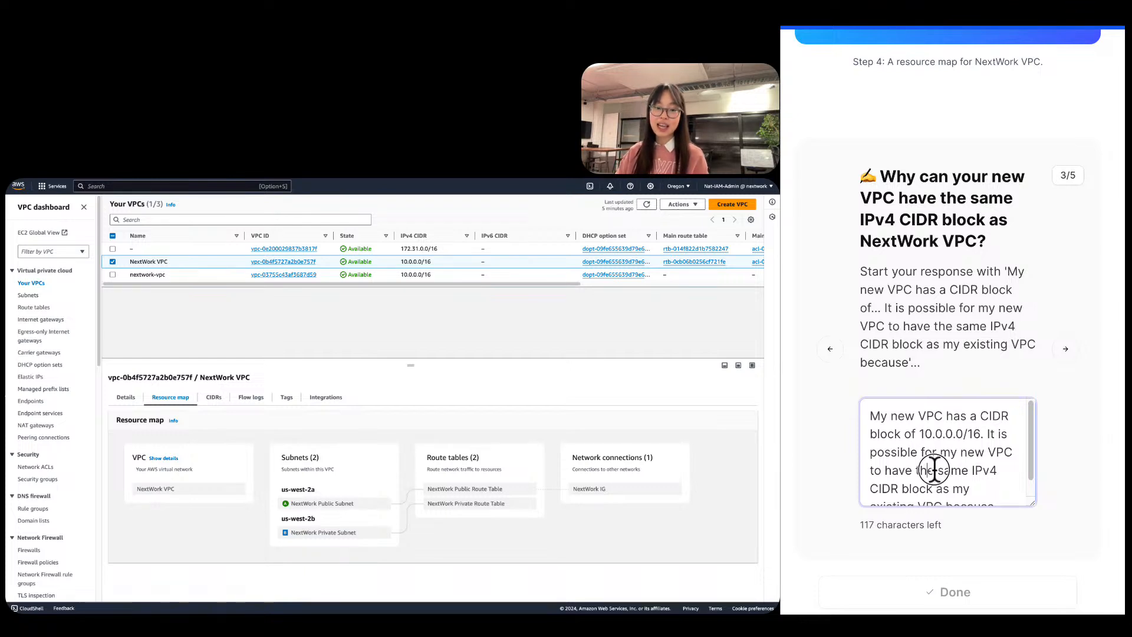
Insert "(NextWork VPC)" after "my existing VPC" in the answer, keeping "because" after it.
{"action": "scroll", "coordinate": [935, 470], "scroll_direction": "down", "scroll_amount": 1}
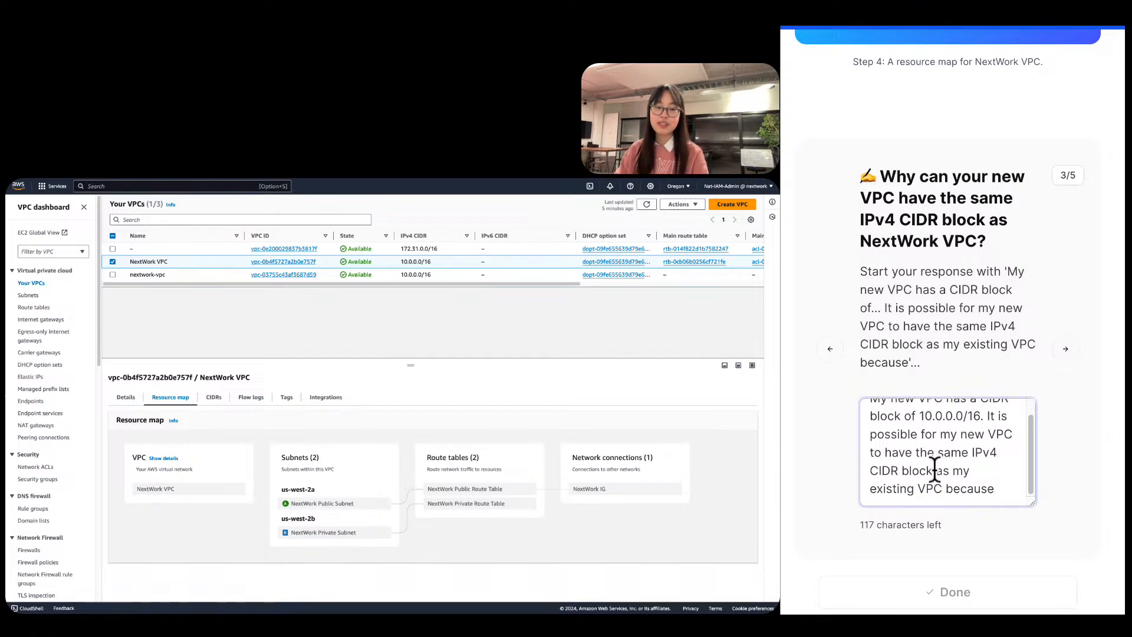
{"action": "left_click", "coordinate": [942, 489]}
{"action": "type", "text": "(NextWork VPC)"}
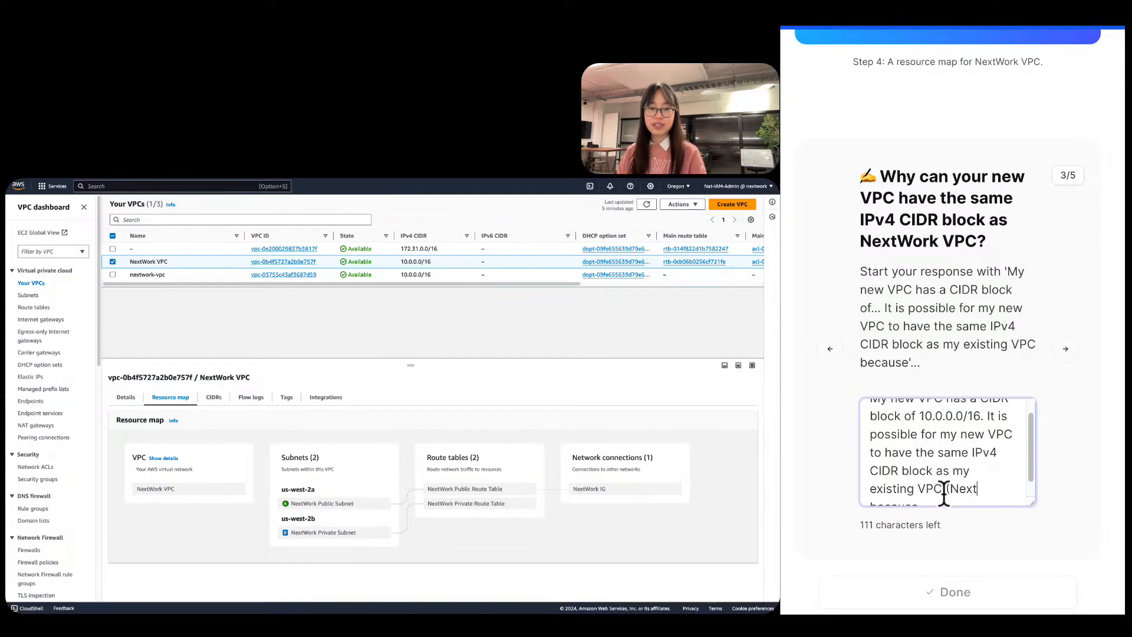
{"action": "type", "text": " because "}
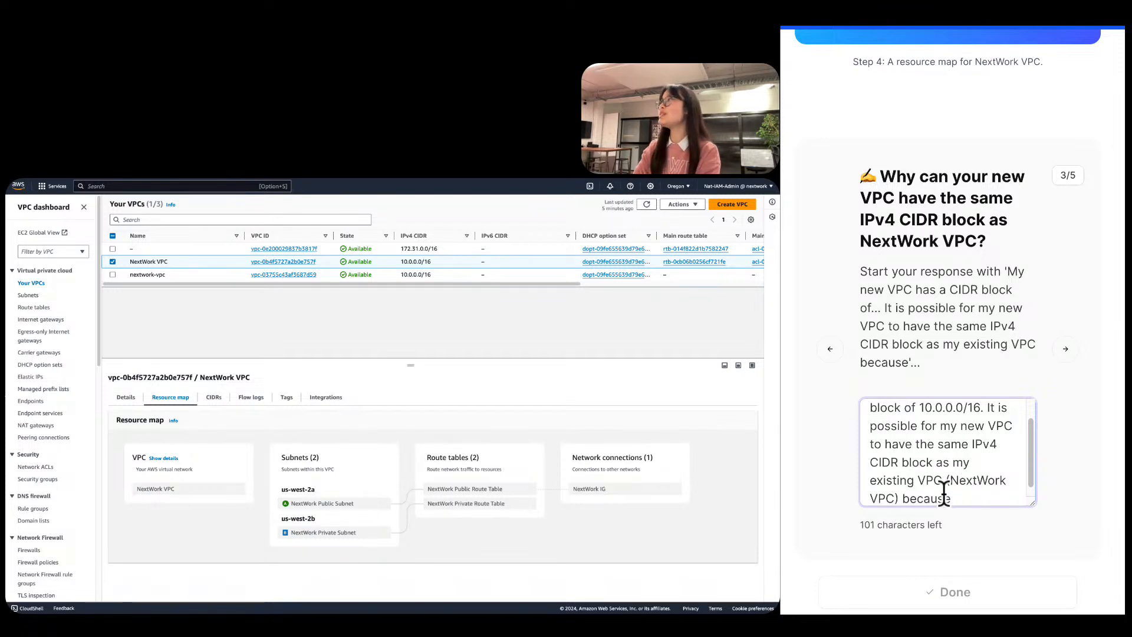
Give the reason in the answer as "VPCs are already isolated from each other".
{"action": "type", "text": "VPCs are already iso"}
{"action": "key", "text": "BackSpace"}
{"action": "key", "text": "BackSpace"}
{"action": "type", "text": "ready isolated from each other"}
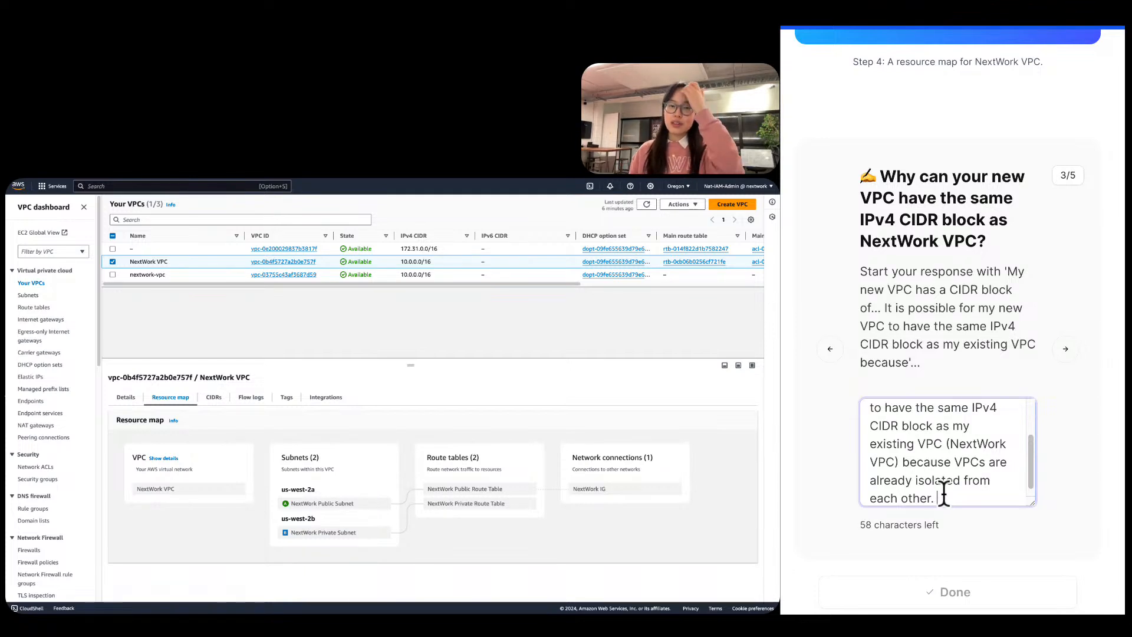
End that sentence of the answer and add "Still, this is not best practice".
{"action": "type", "text": ". Stop"}
{"action": "key", "text": "BackSpace"}
{"action": "key", "text": "BackSpace"}
{"action": "type", "text": "ill, this i"}
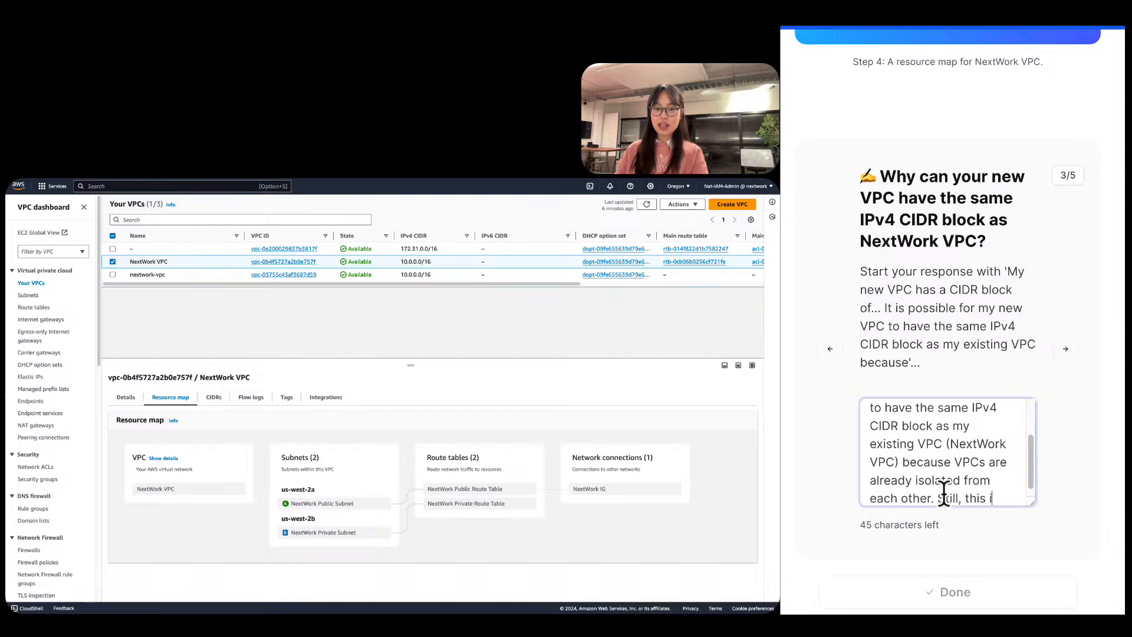
{"action": "type", "text": "s not best practice"}
{"action": "type", "text": " esp"}
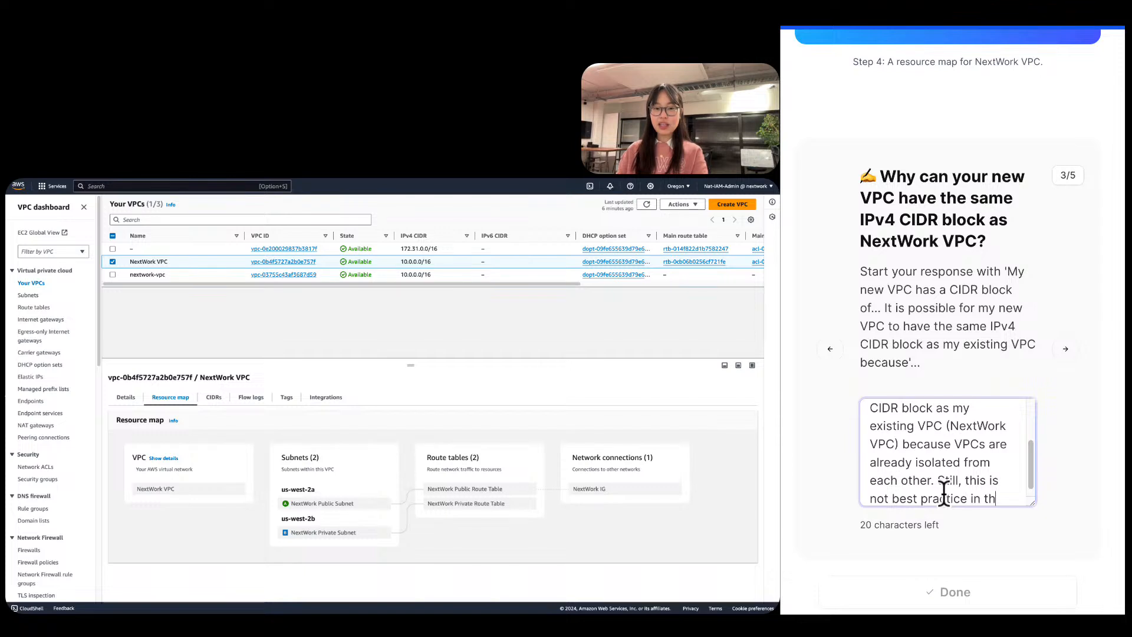
{"action": "type", "text": "eciall"}
{"action": "key", "text": "BackSpace"}
{"action": "key", "text": "BackSpace"}
{"action": "key", "text": "BackSpace"}
{"action": "key", "text": "BackSpace"}
{"action": "key", "text": "BackSpace"}
{"action": "key", "text": "BackSpace"}
{"action": "key", "text": "BackSpace"}
{"action": "key", "text": "BackSpace"}
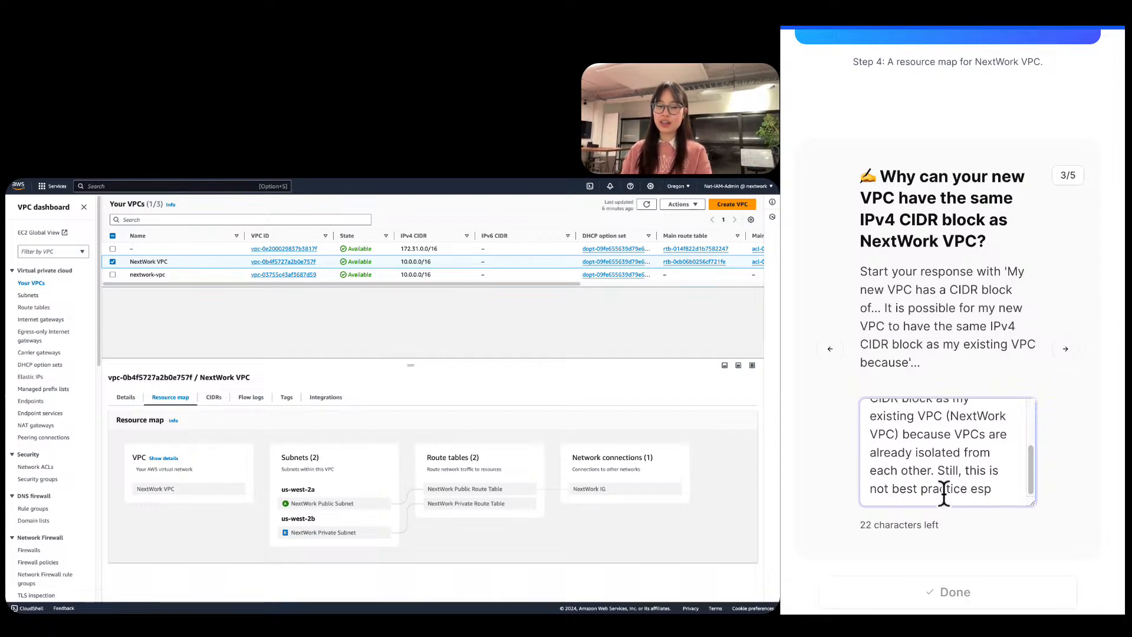
{"action": "key", "text": "BackSpace"}
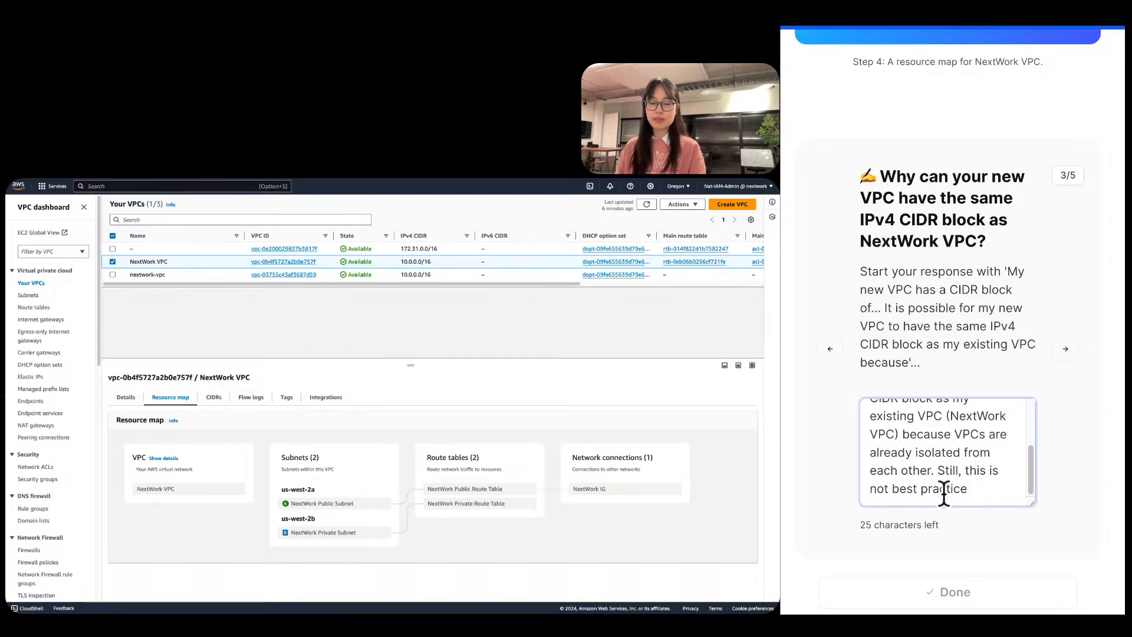
Complete the CIDR block answer's last sentence with "if we need VPC peering.".
{"action": "type", "text": "if we need "}
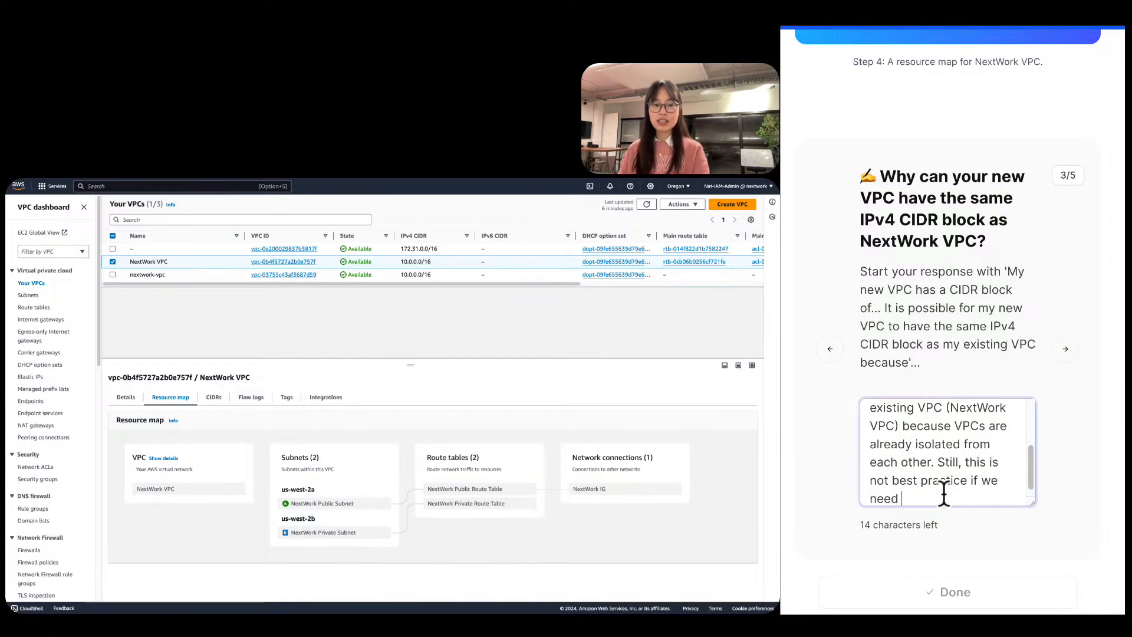
{"action": "type", "text": "vpc"}
{"action": "key", "text": "BackSpace"}
{"action": "key", "text": "BackSpace"}
{"action": "key", "text": "BackSpace"}
{"action": "type", "text": "VPC "}
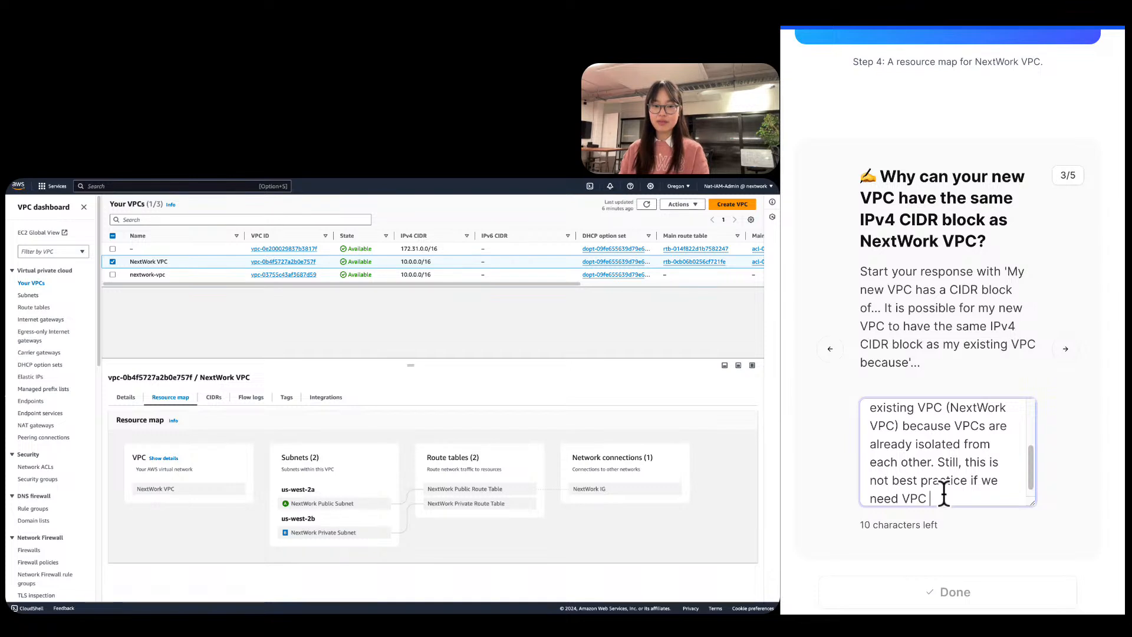
{"action": "type", "text": "peering."}
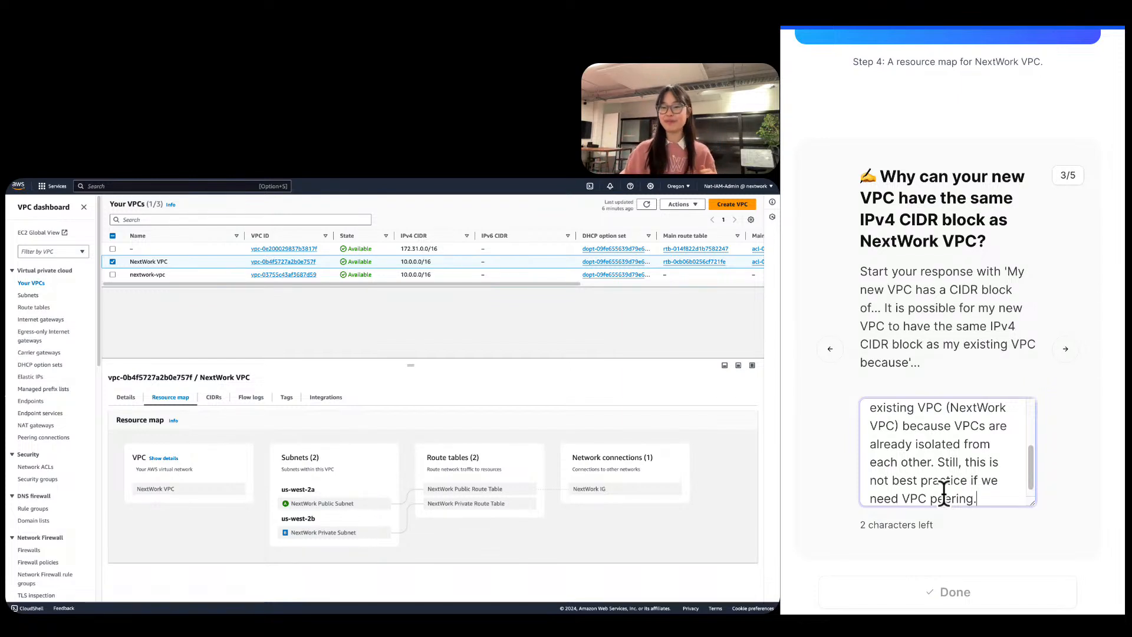
Go on to the public subnets question and copy its suggested opening into the empty answer.
{"action": "left_click", "coordinate": [1076, 347]}
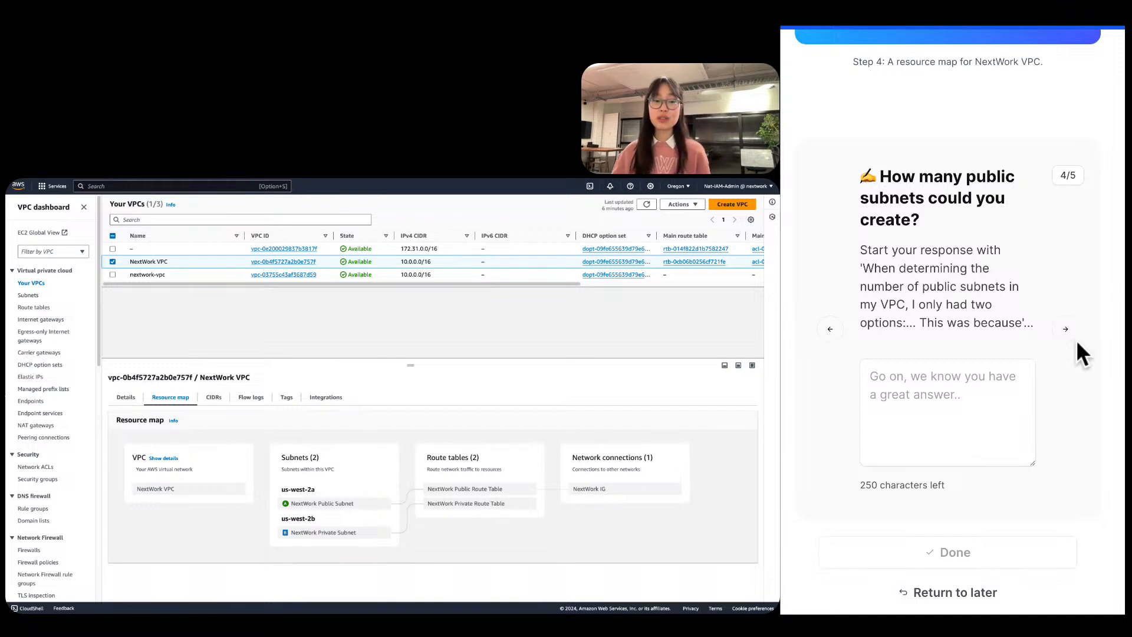
{"action": "left_click_drag", "start_coordinate": [857, 262], "coordinate": [1030, 326]}
{"action": "key", "text": "ctrl+c"}
{"action": "left_click", "coordinate": [974, 412]}
{"action": "key", "text": "ctrl+v"}
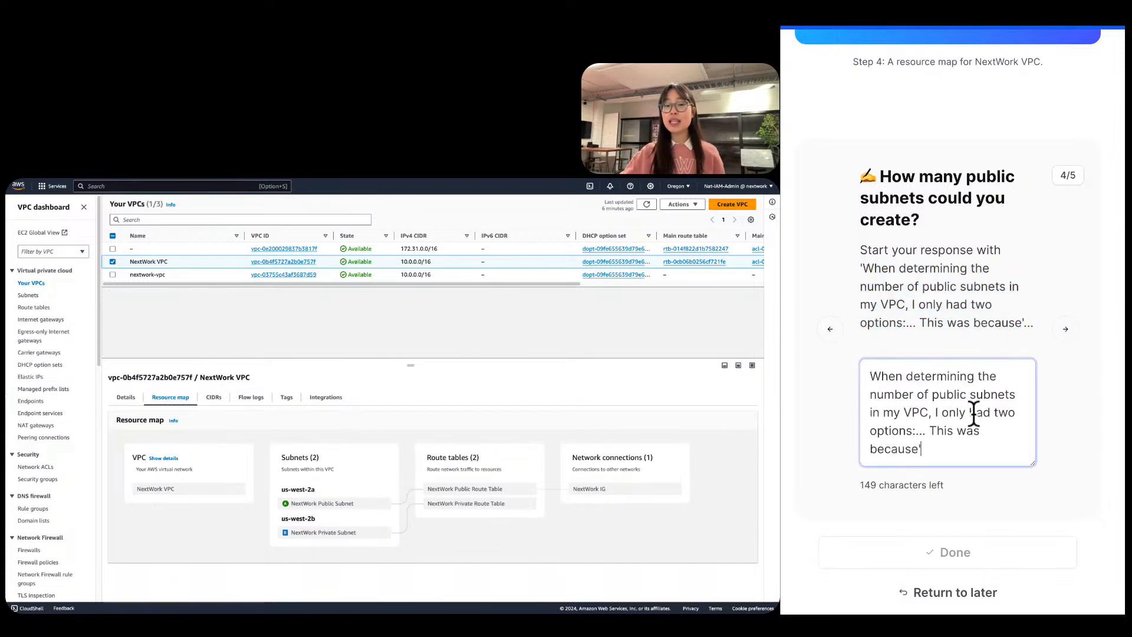
Replace the ellipsis after "options" in the answer with ": either none or one in each Availability Zone".
{"action": "left_click", "coordinate": [924, 431]}
{"action": "key", "text": "BackSpace"}
{"action": "key", "text": "BackSpace"}
{"action": "key", "text": "BackSpace"}
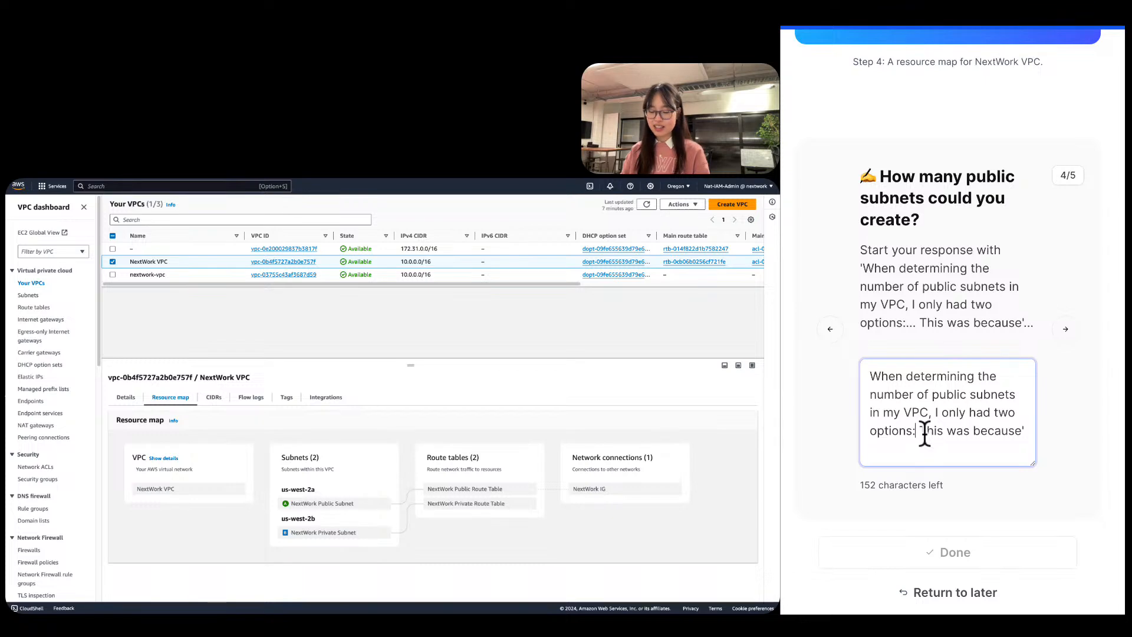
{"action": "type", "text": "e"}
{"action": "key", "text": "BackSpace"}
{"action": "key", "text": "BackSpace"}
{"action": "key", "text": "BackSpace"}
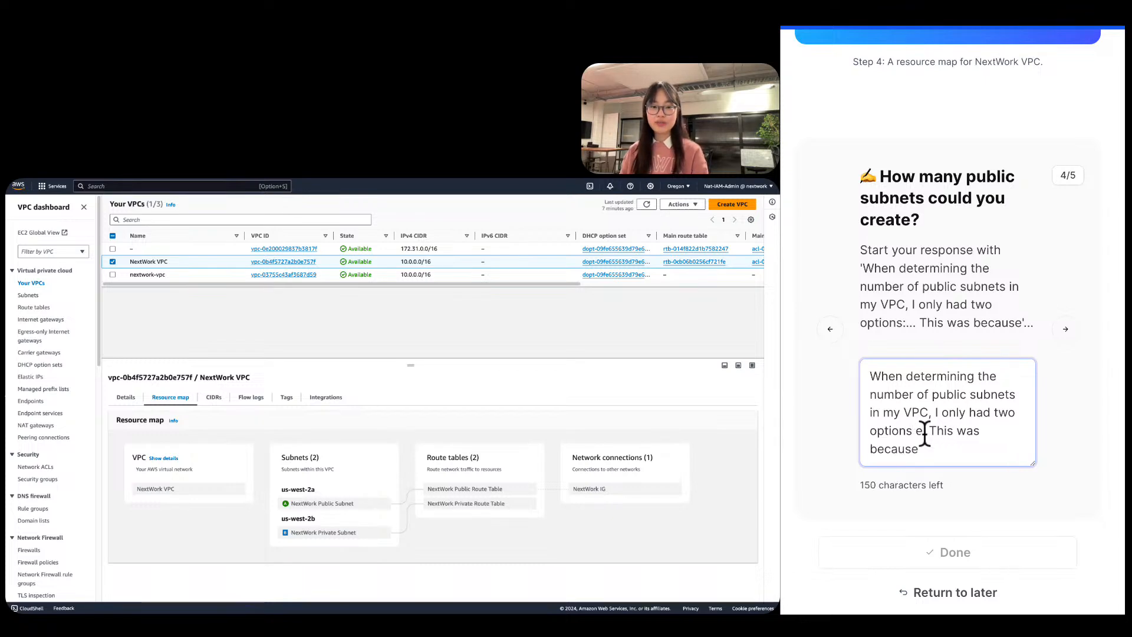
{"action": "type", "text": ": eithr"}
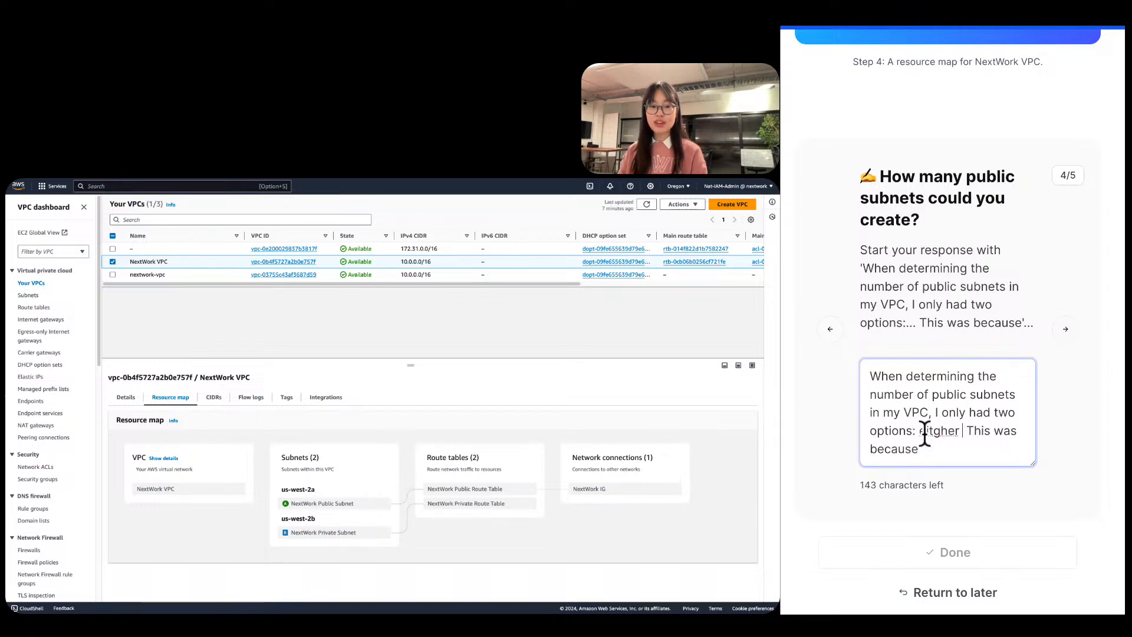
{"action": "key", "text": "BackSpace"}
{"action": "type", "text": "er none or o"}
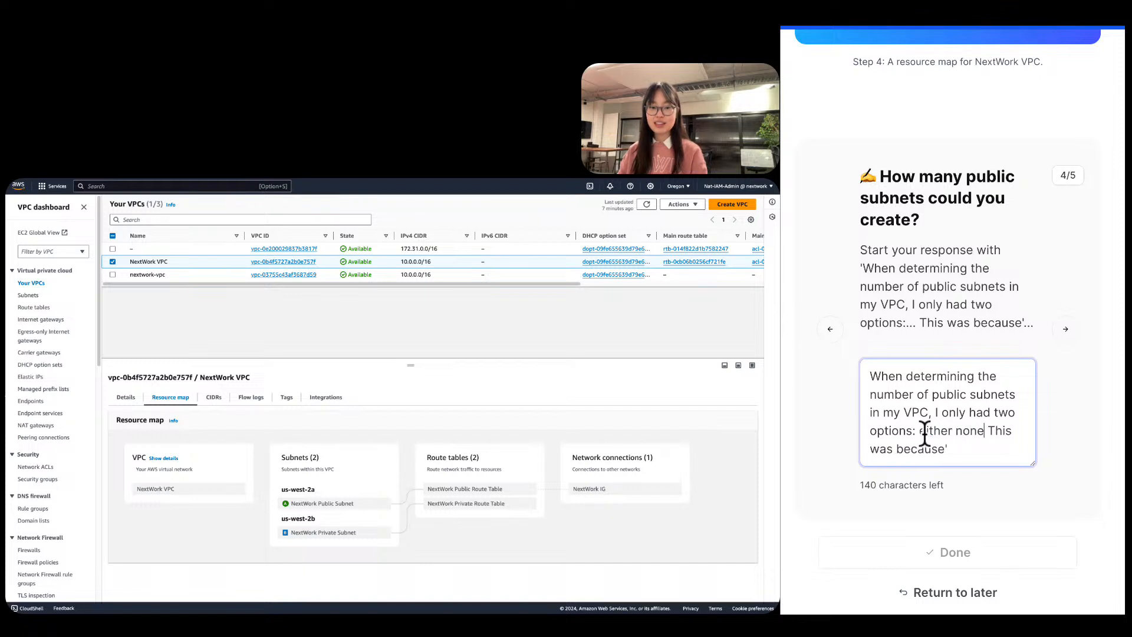
{"action": "type", "text": "ne in each Av"}
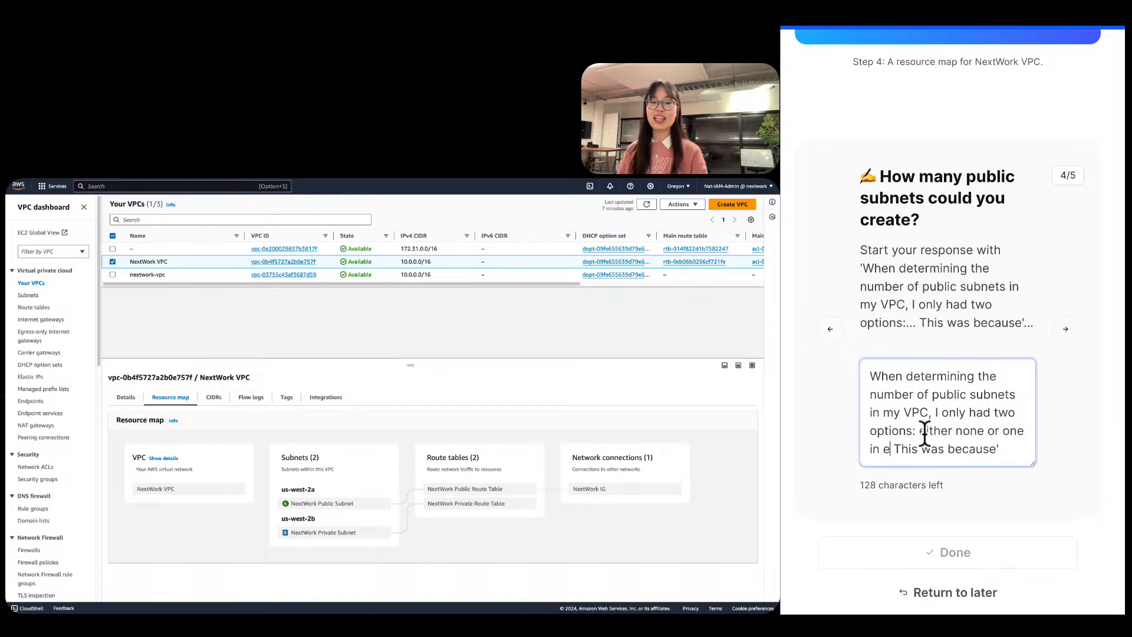
{"action": "type", "text": "ailability Zon"}
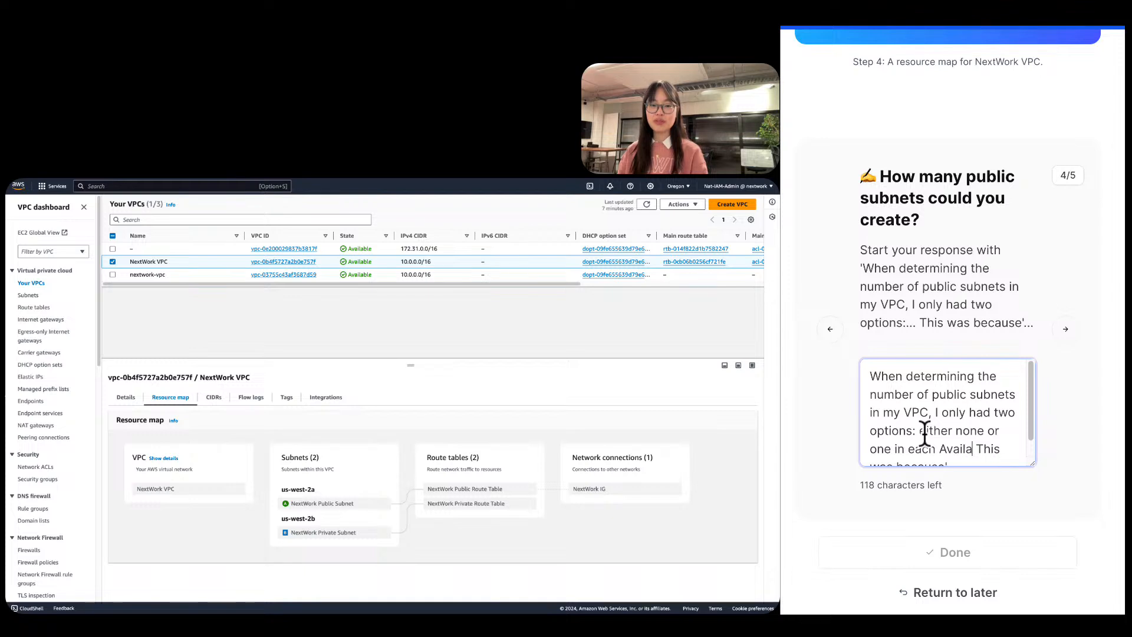
{"action": "type", "text": "e that This was"}
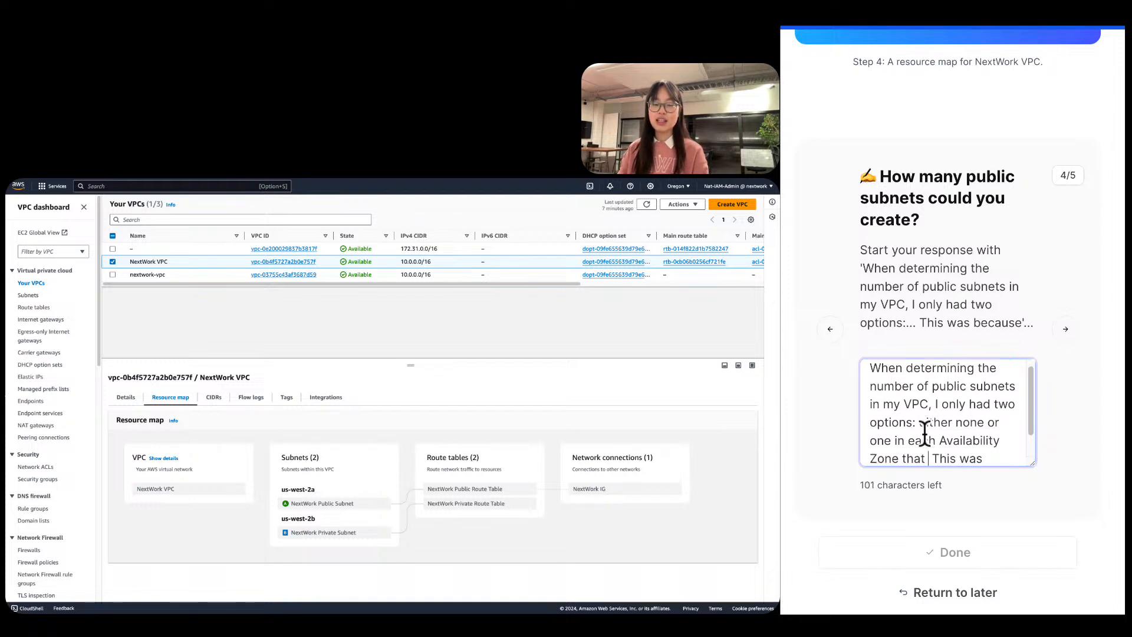
Finish the phrase about the two options with "for my VPC," directly after "Availability Zone".
{"action": "key", "text": "BackSpace"}
{"action": "key", "text": "BackSpace"}
{"action": "key", "text": "BackSpace"}
{"action": "key", "text": "BackSpace"}
{"action": "key", "text": "BackSpace"}
{"action": "type", "text": "for my VPOC."}
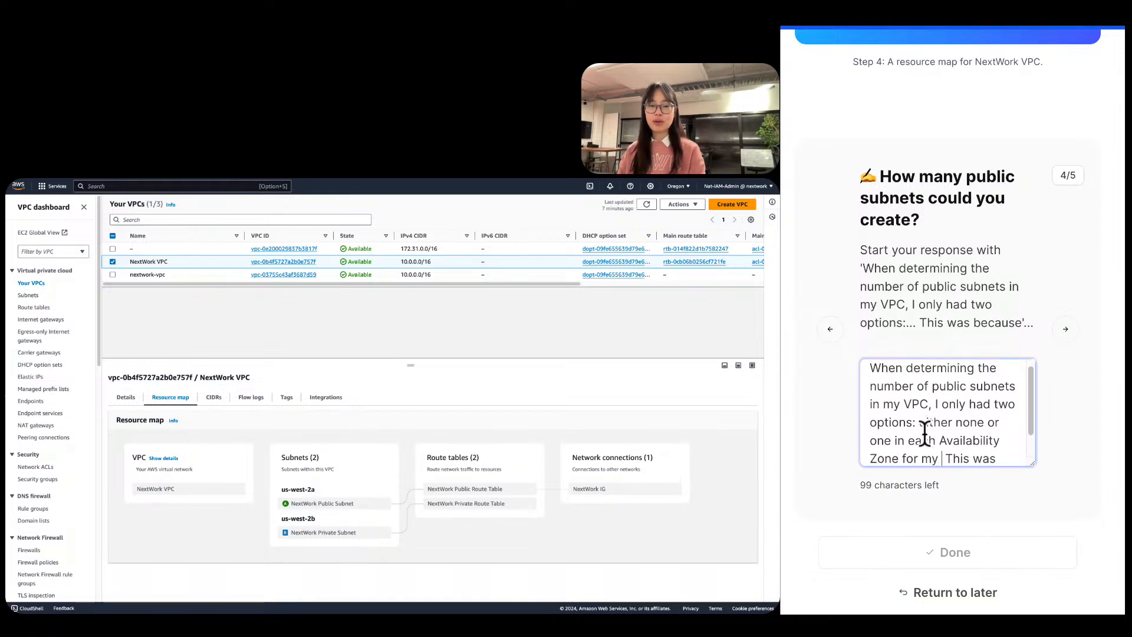
{"action": "key", "text": "BackSpace"}
{"action": "key", "text": "BackSpace"}
{"action": "key", "text": "BackSpace"}
{"action": "type", "text": "C,. ="}
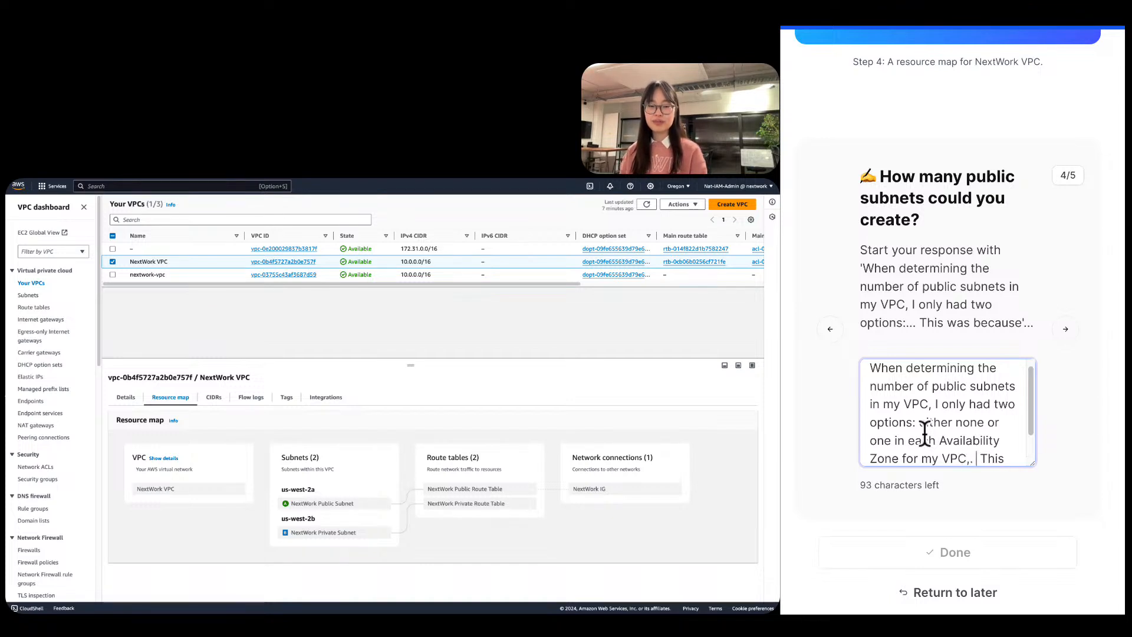
{"action": "key", "text": "BackSpace"}
{"action": "key", "text": "BackSpace"}
{"action": "key", "text": "BackSpace"}
Continue the answer after "This was because" with "it is best practice (improves redundancy and high availability).".
{"action": "scroll", "coordinate": [924, 434], "scroll_direction": "down", "scroll_amount": 1}
{"action": "scroll", "coordinate": [925, 433], "scroll_direction": "down", "scroll_amount": 1}
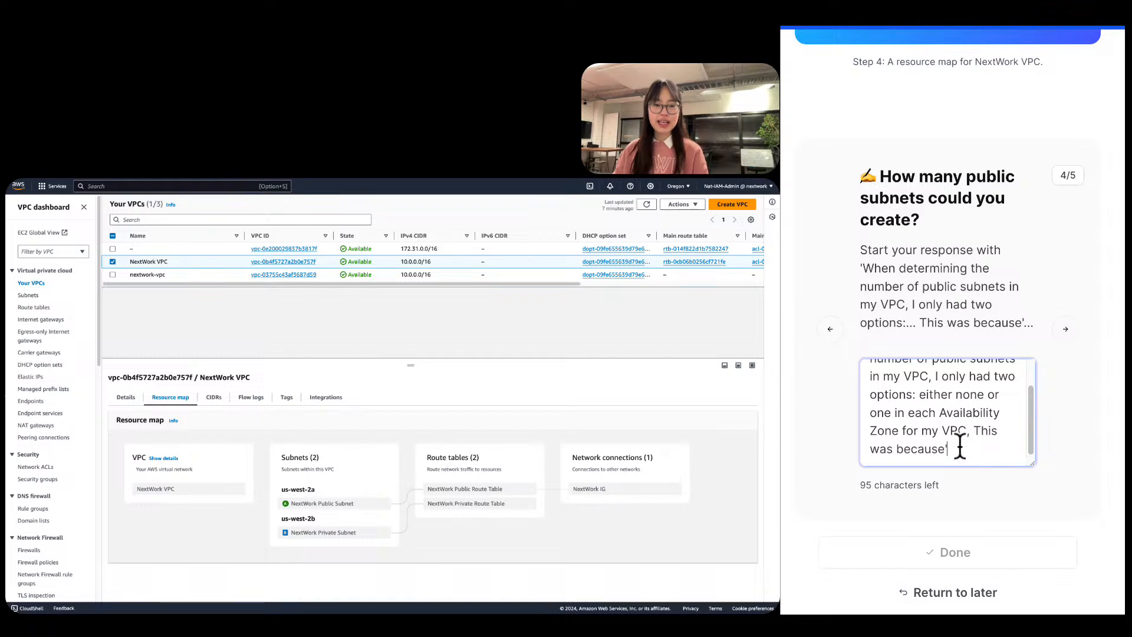
{"action": "type", "text": "it is best prac"}
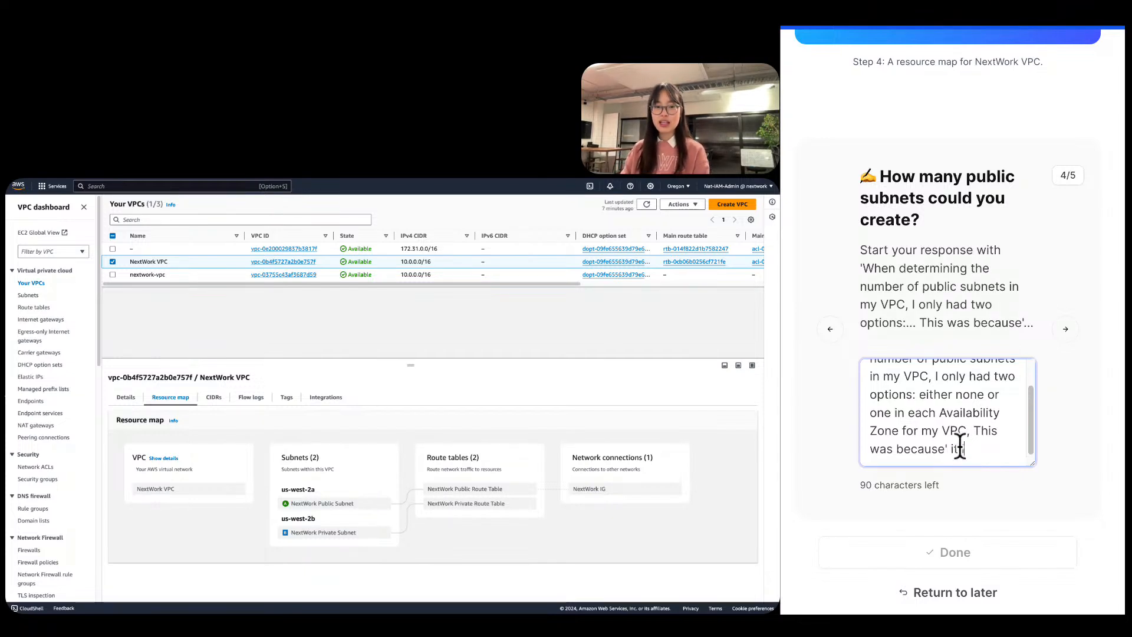
{"action": "type", "text": "tice ("}
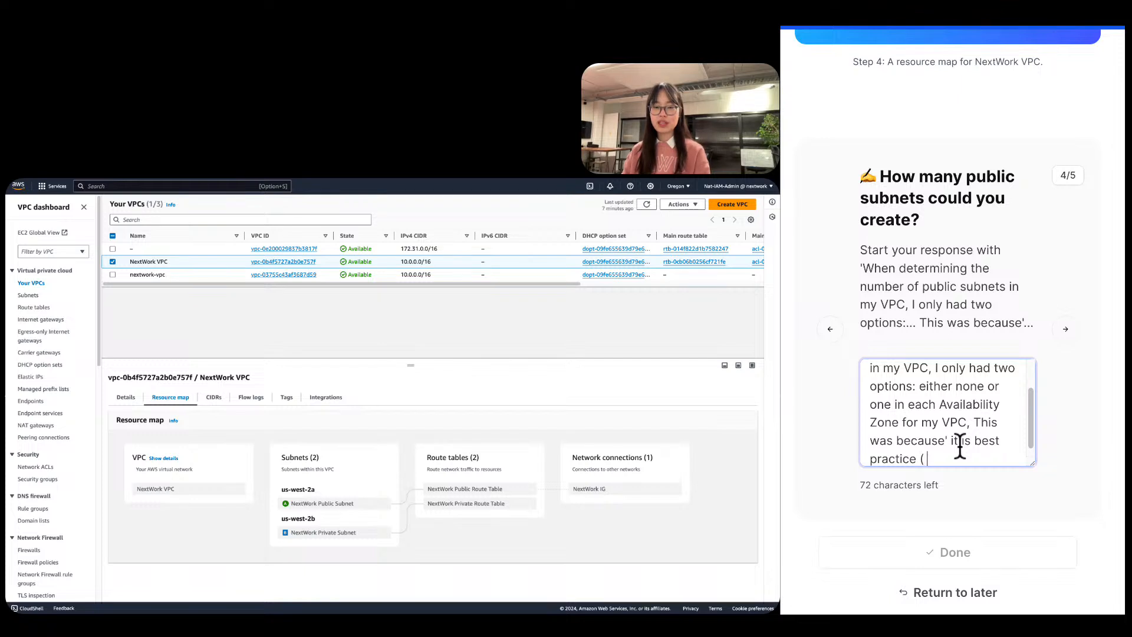
{"action": "key", "text": "BackSpace"}
{"action": "type", "text": "impro"}
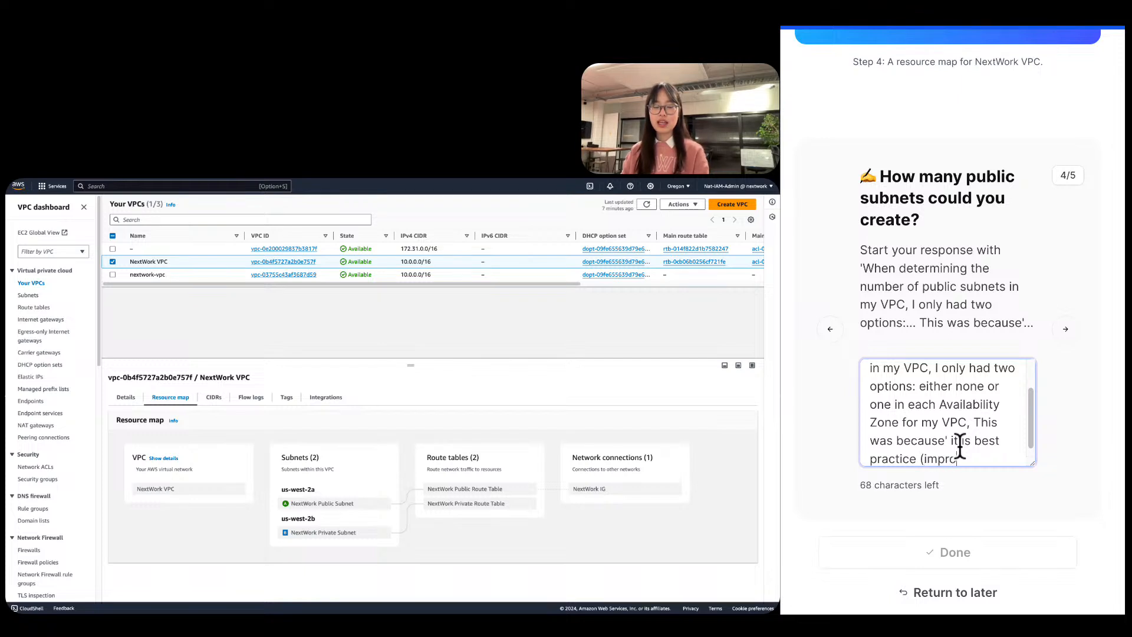
{"action": "type", "text": "ves redu"}
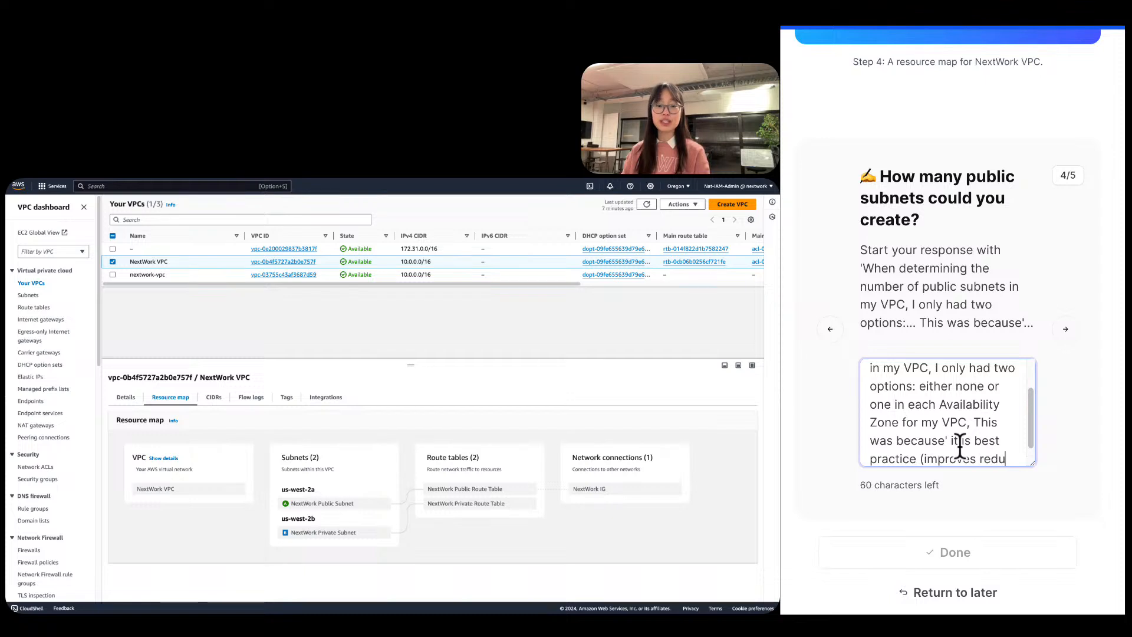
{"action": "type", "text": "ndancy,"}
{"action": "key", "text": "BackSpace"}
{"action": "type", "text": "and high av"}
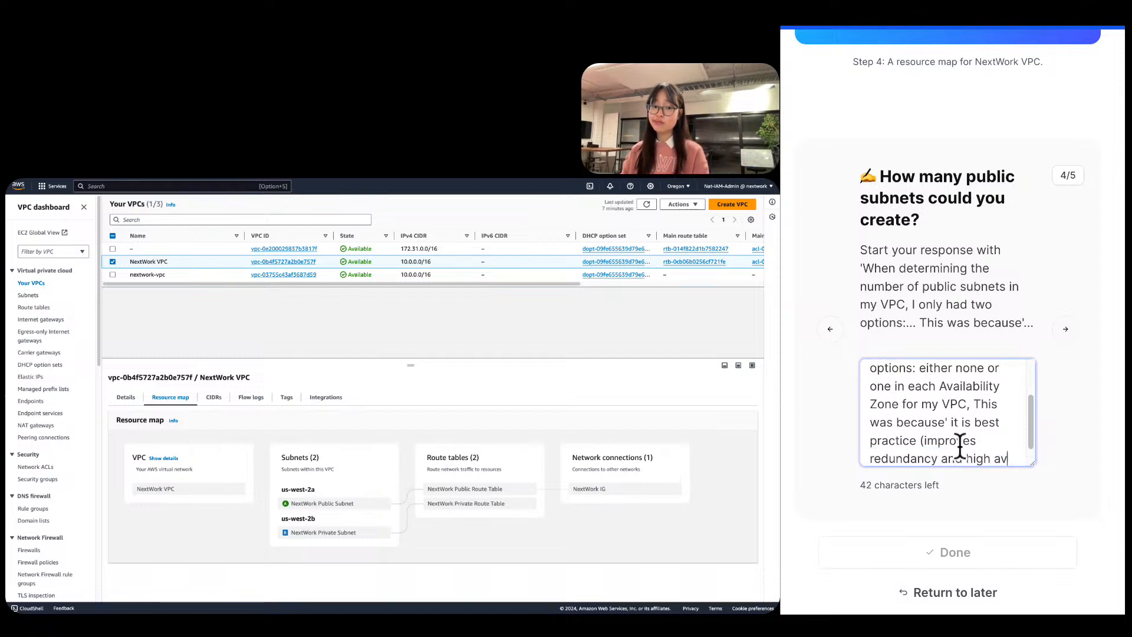
{"action": "type", "text": "ailability)."}
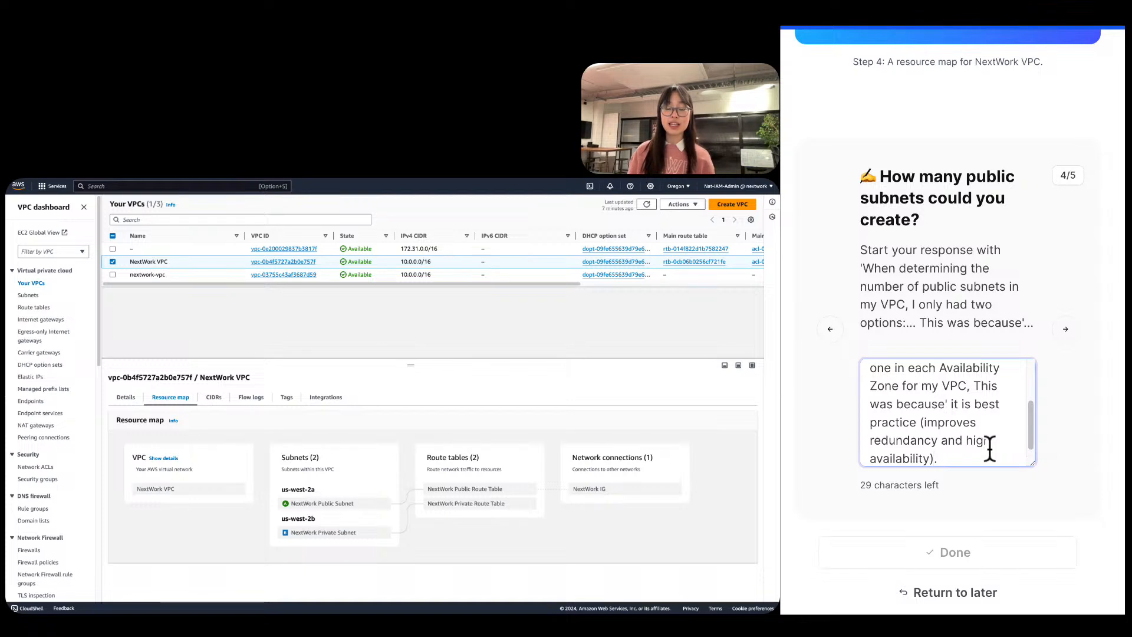
Extend the reason before its final full stop with "to have at least subnet/AZ".
{"action": "type", "text": "to have at leas"}
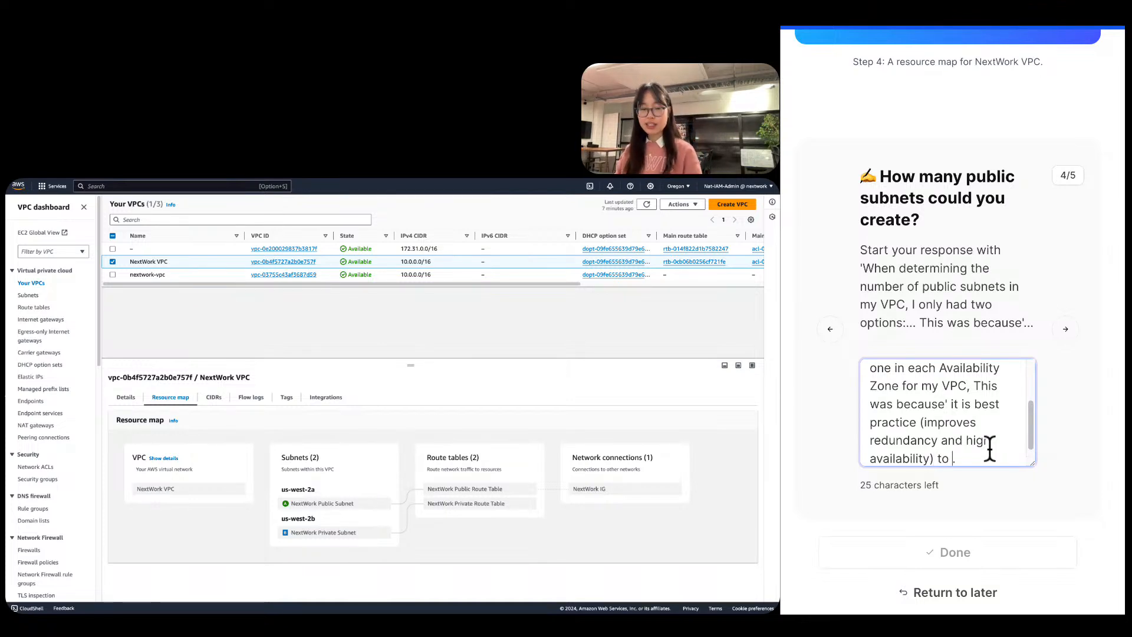
{"action": "type", "text": "t sub"}
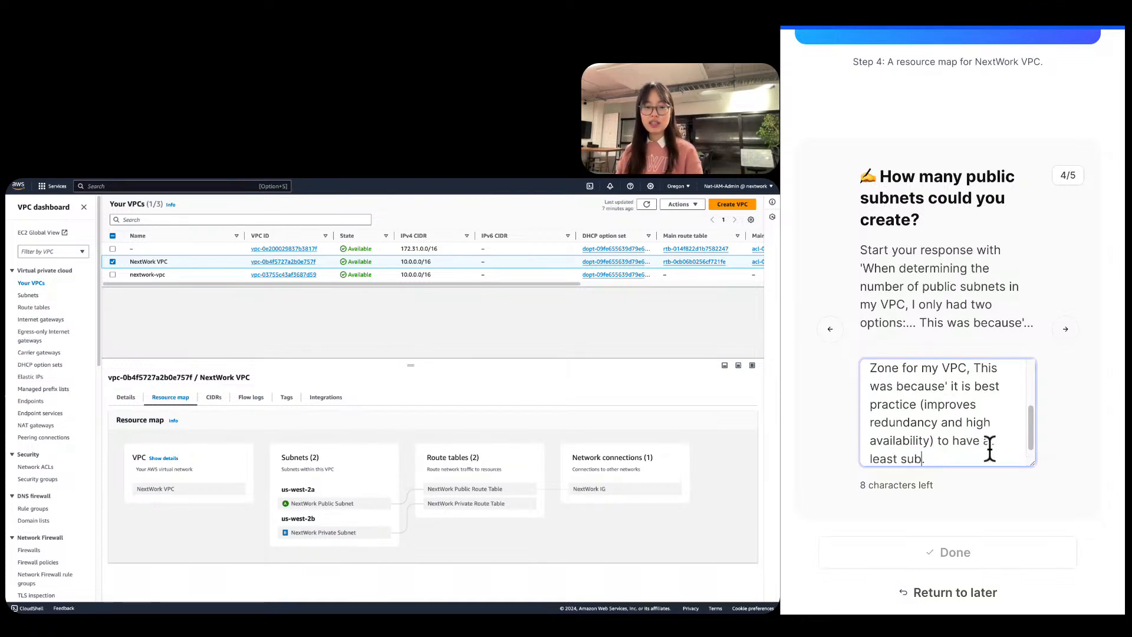
{"action": "type", "text": "bnet/"}
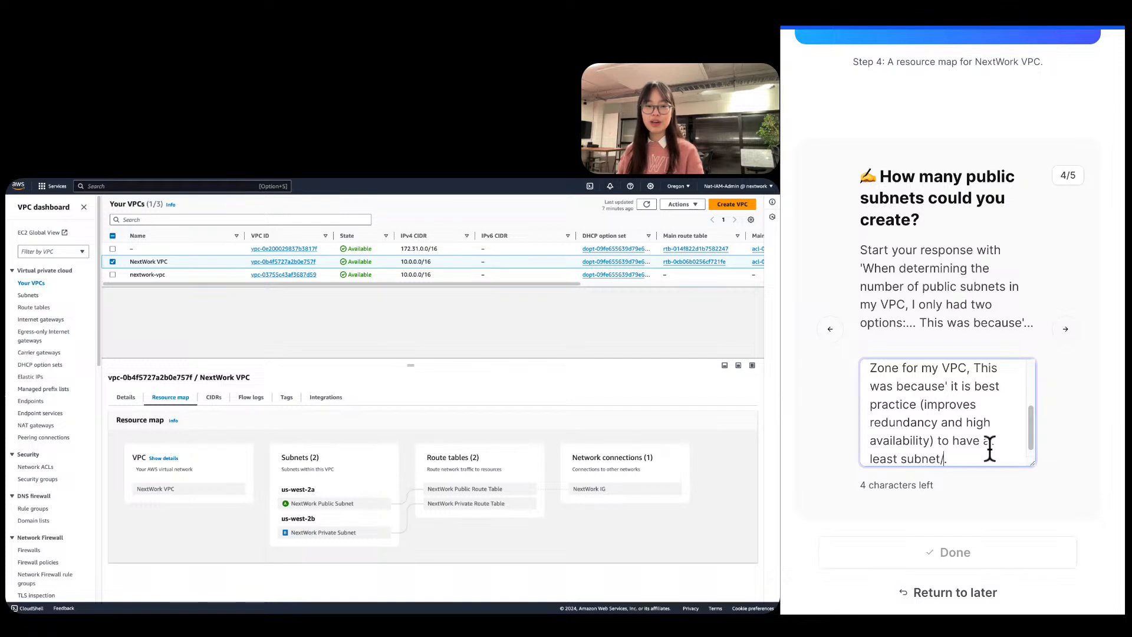
{"action": "type", "text": "AZ"}
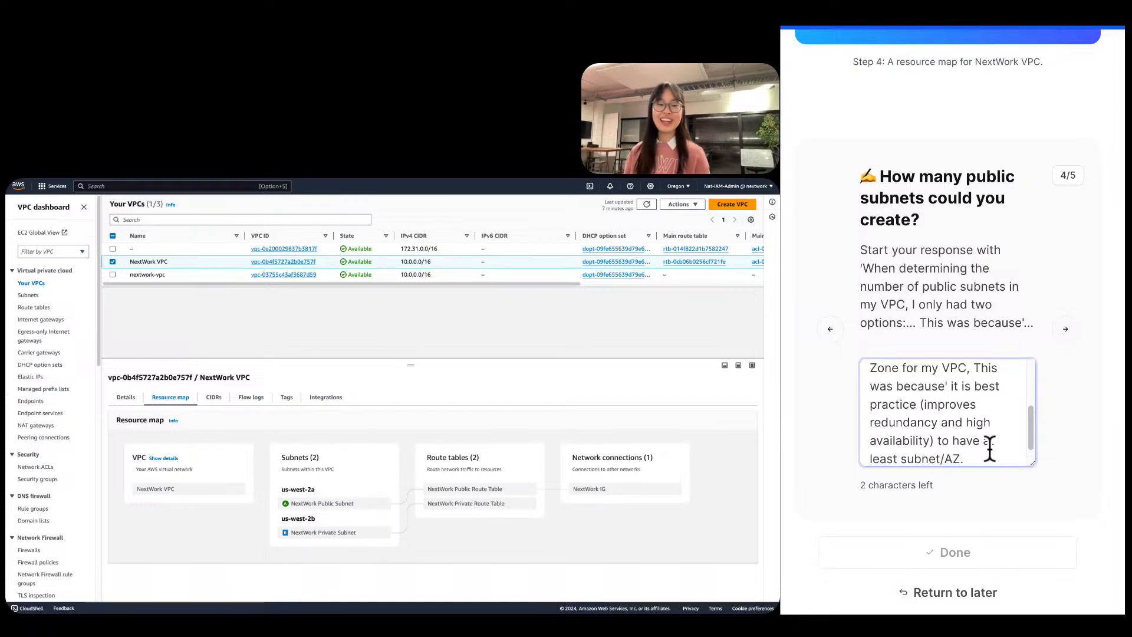
{"action": "left_click", "coordinate": [1016, 479]}
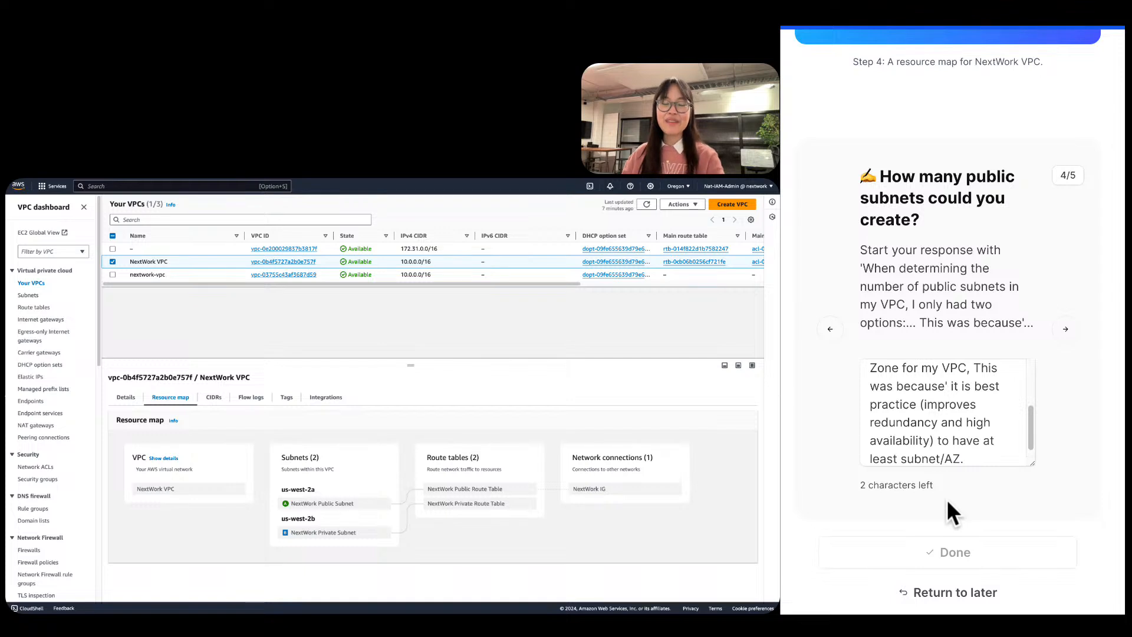
Review the whole public subnets answer and check how many characters are left.
{"action": "scroll", "coordinate": [949, 507], "scroll_direction": "down", "scroll_amount": 1}
{"action": "scroll", "coordinate": [948, 483], "scroll_direction": "down", "scroll_amount": 1}
{"action": "left_click_drag", "start_coordinate": [957, 422], "coordinate": [938, 389]}
{"action": "double_click", "coordinate": [875, 444]}
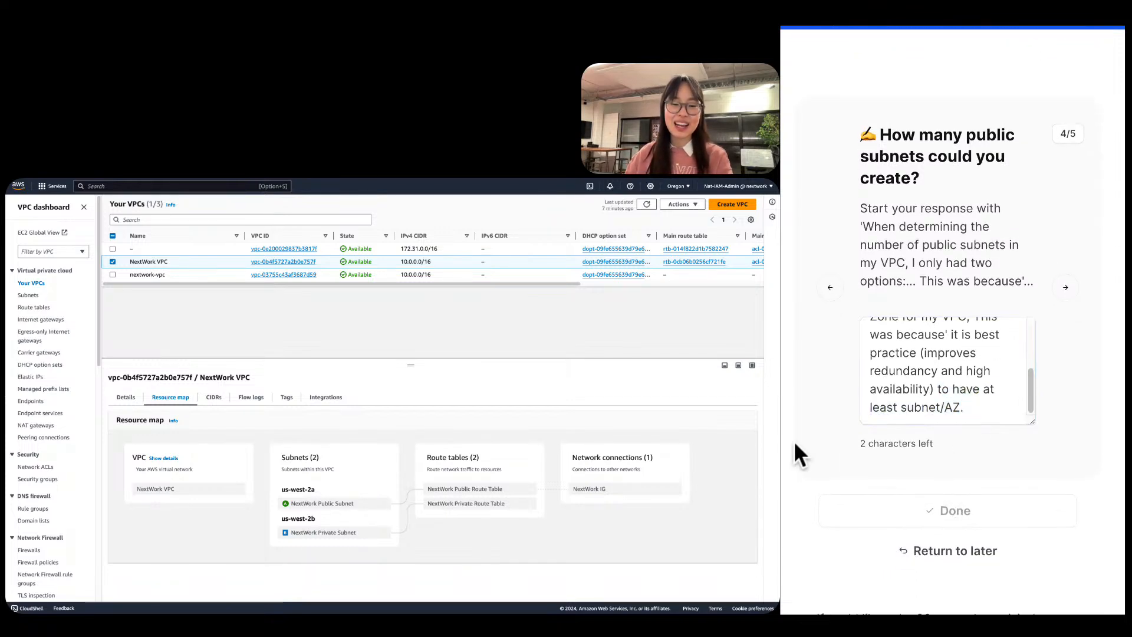
{"action": "triple_click", "coordinate": [875, 444]}
{"action": "scroll", "coordinate": [916, 421], "scroll_direction": "up", "scroll_amount": 3}
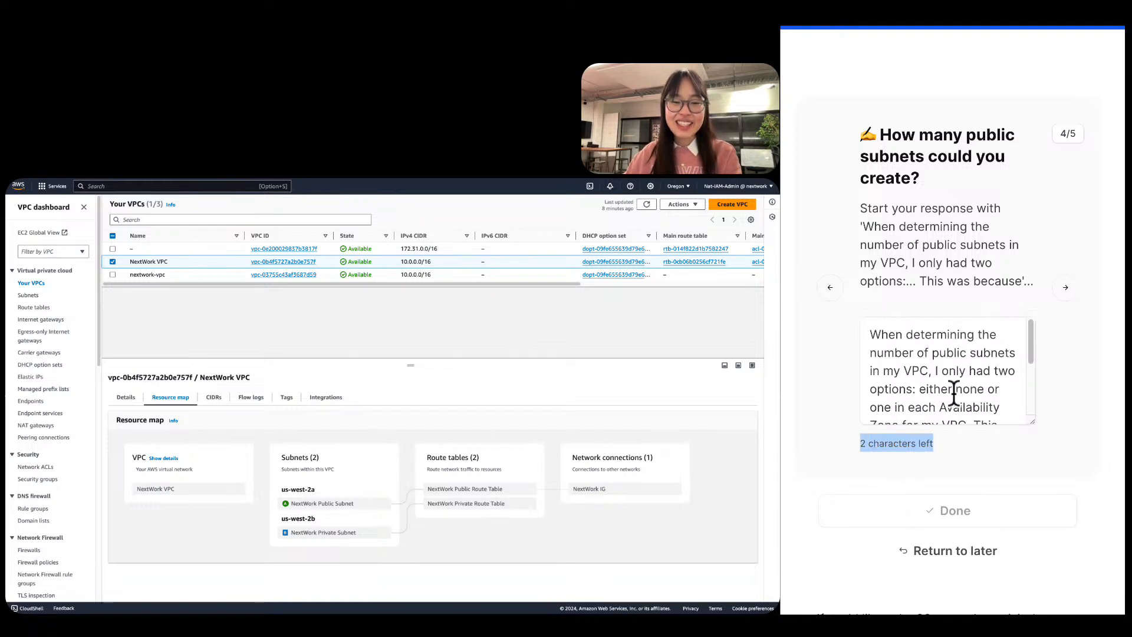
{"action": "scroll", "coordinate": [968, 369], "scroll_direction": "down", "scroll_amount": 3}
{"action": "scroll", "coordinate": [968, 369], "scroll_direction": "up", "scroll_amount": 5}
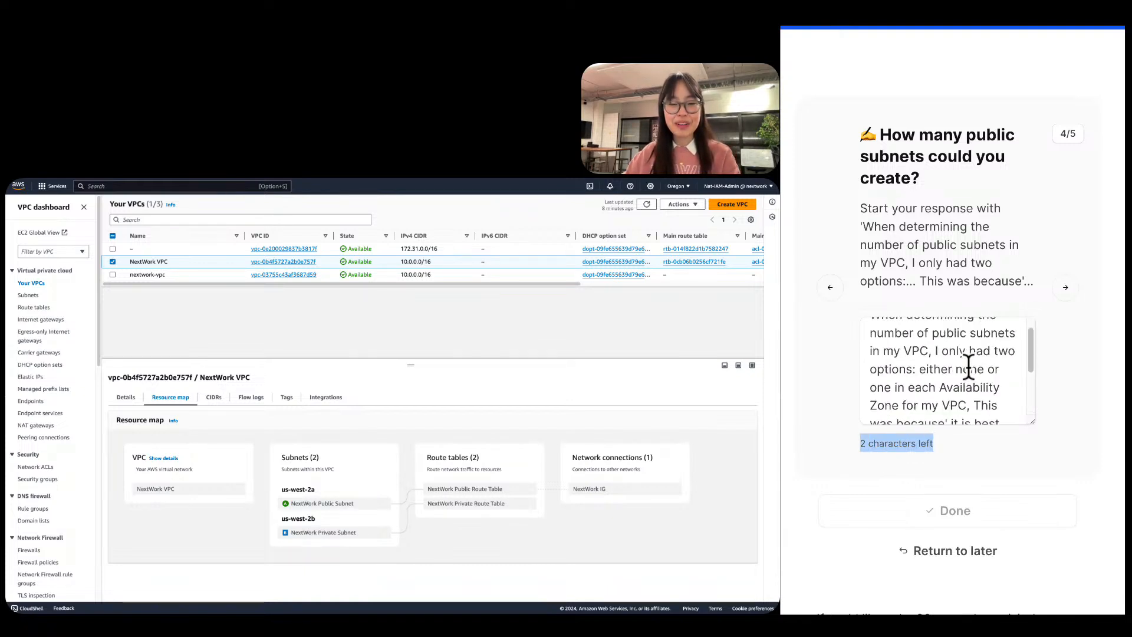
{"action": "left_click", "coordinate": [1090, 437]}
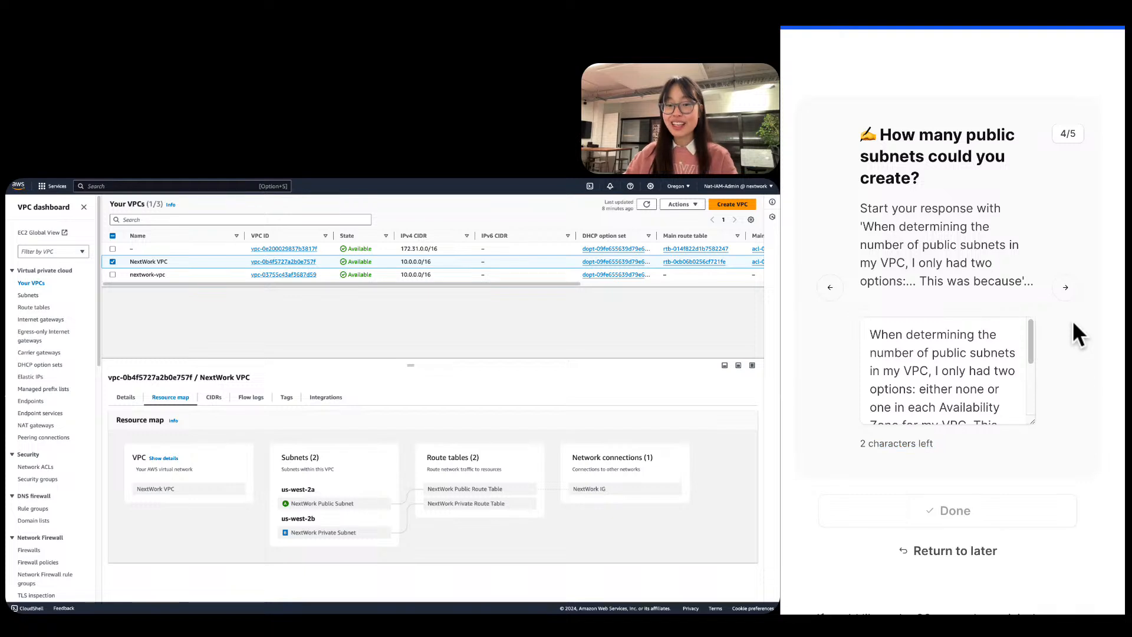
Go on to the NAT gateways question and copy its suggested opening into the empty answer.
{"action": "left_click", "coordinate": [1071, 295]}
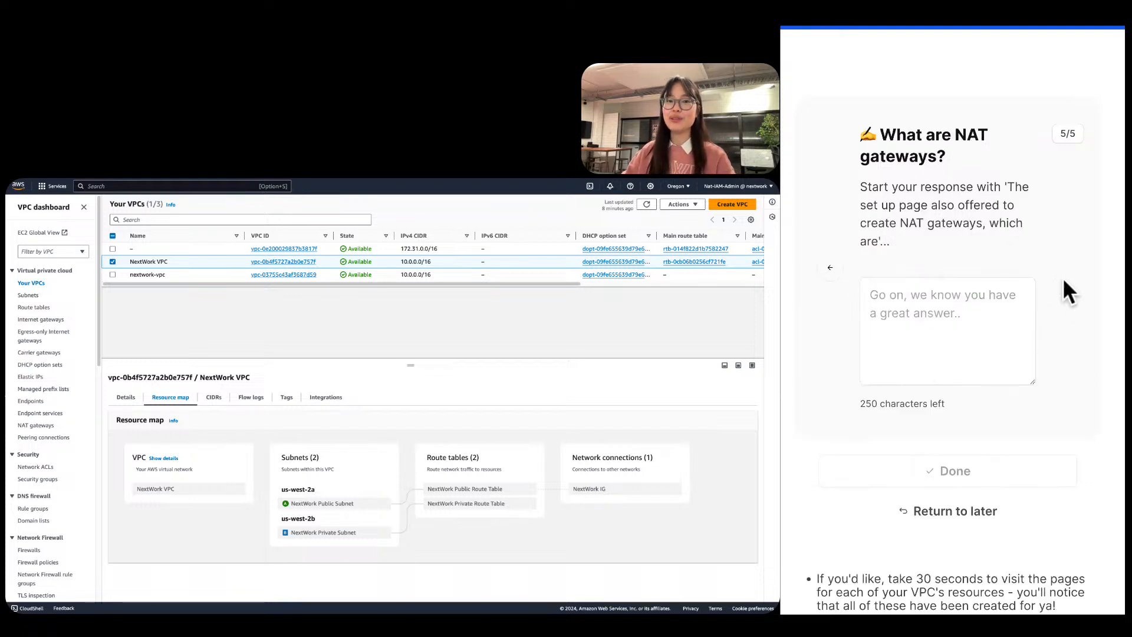
{"action": "left_click_drag", "start_coordinate": [1008, 184], "coordinate": [876, 236]}
{"action": "key", "text": "super+c"}
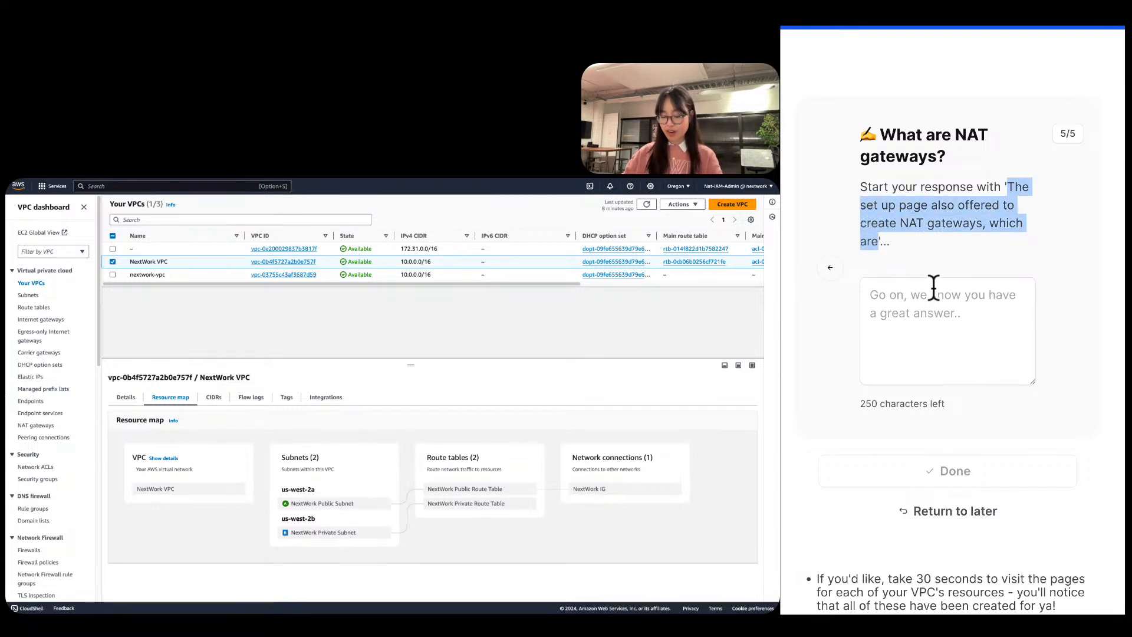
{"action": "left_click", "coordinate": [971, 326]}
{"action": "key", "text": "super+v"}
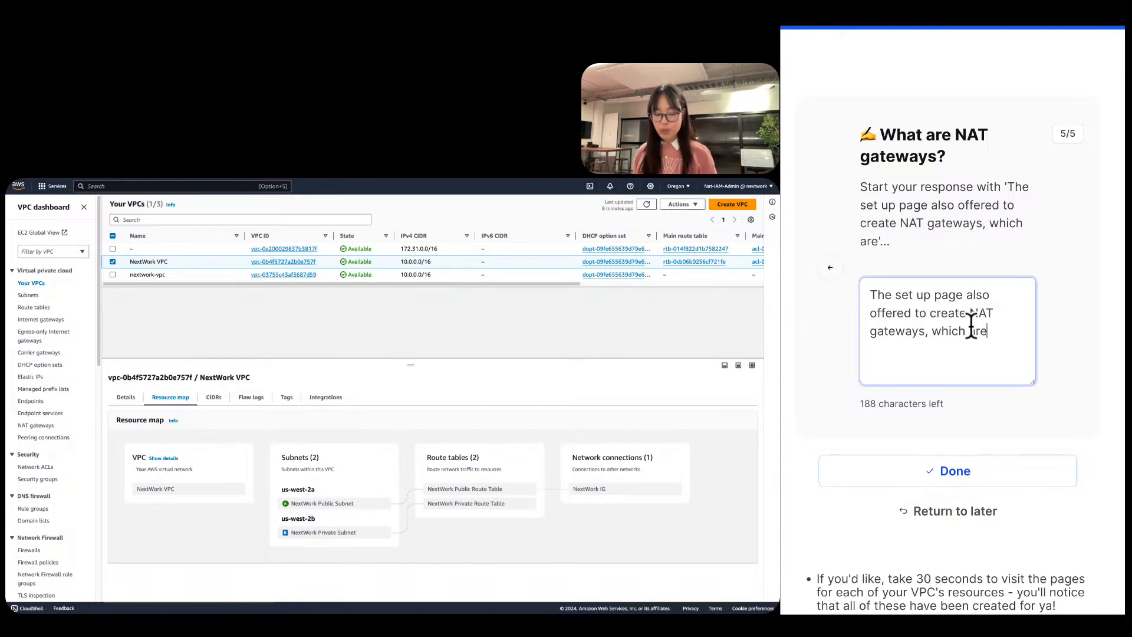
{"action": "type", "text": "tools"}
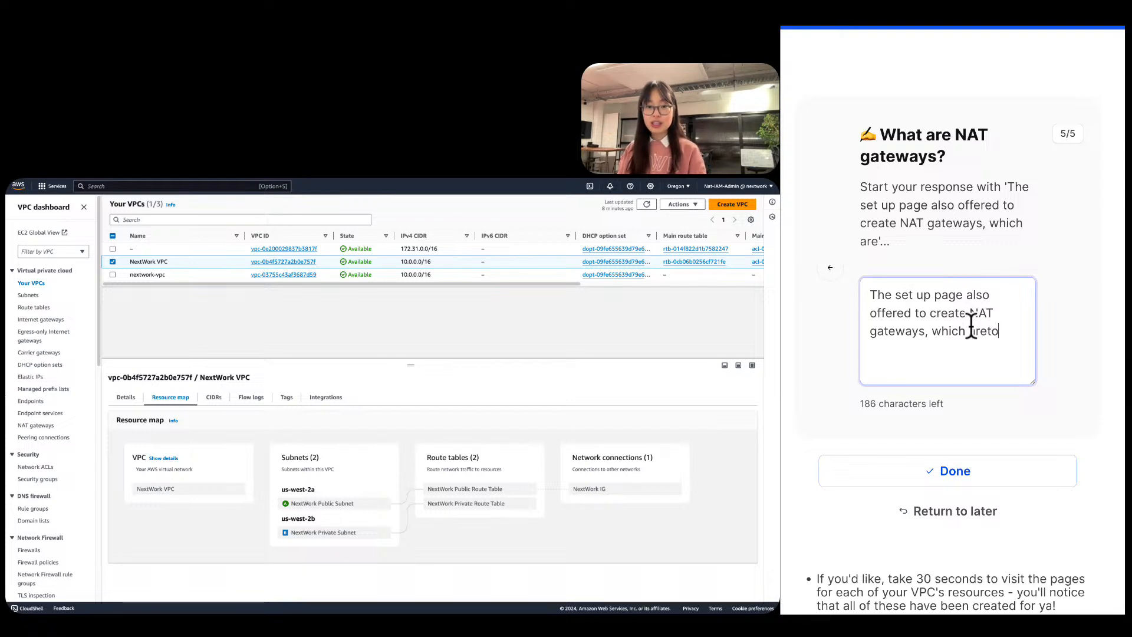
{"action": "key", "text": "BackSpace"}
{"action": "key", "text": "BackSpace"}
{"action": "key", "text": "BackSpace"}
{"action": "key", "text": "BackSpace"}
{"action": "key", "text": "BackSpace"}
Continue the NAT gateways answer after "which are" with "connectors/gateways that will".
{"action": "type", "text": "connectors"}
{"action": "key", "text": "BackSpace"}
{"action": "type", "text": "/ga"}
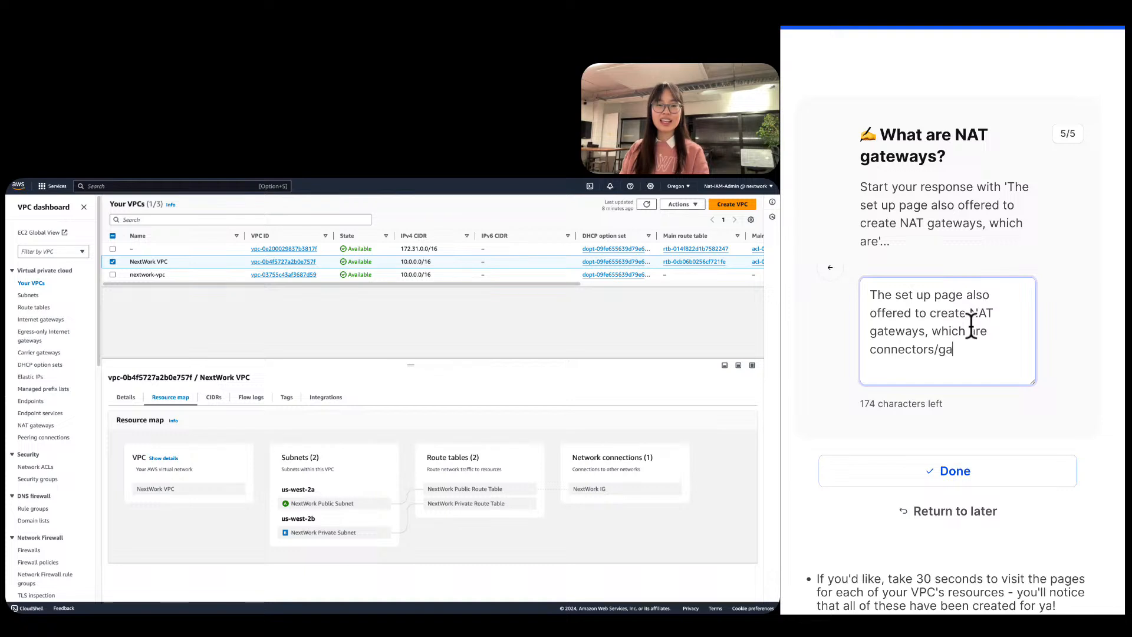
{"action": "type", "text": "teways that will "}
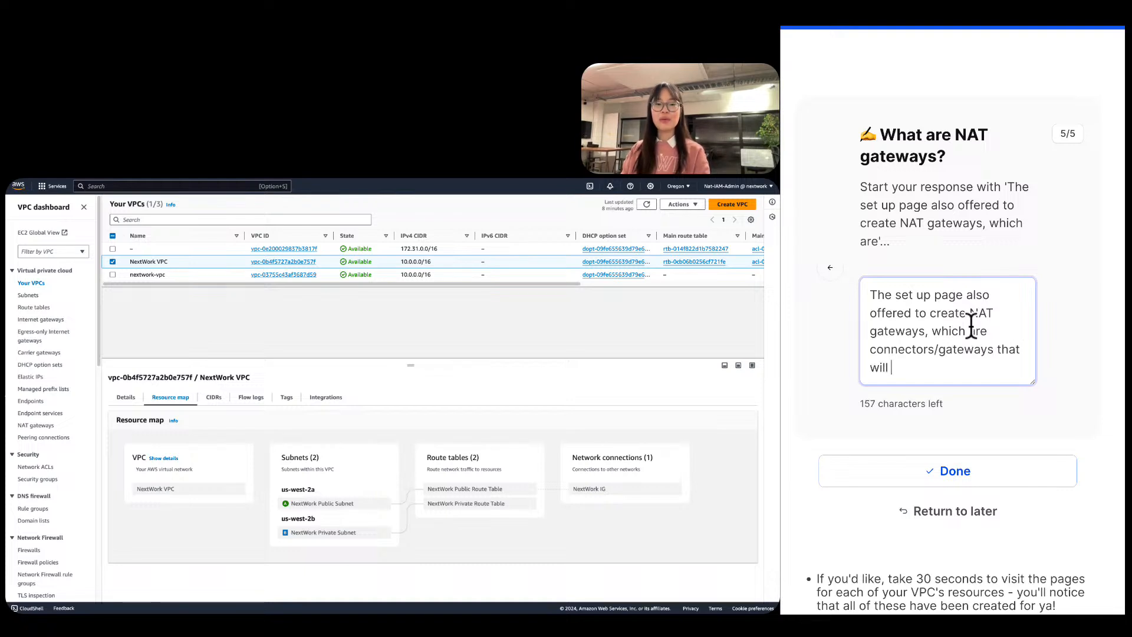
Finish the NAT gateways answer with "let resources in my private subnet get access to the internet while still blocking off incoming traffic from the internet.".
{"action": "type", "text": "let resour"}
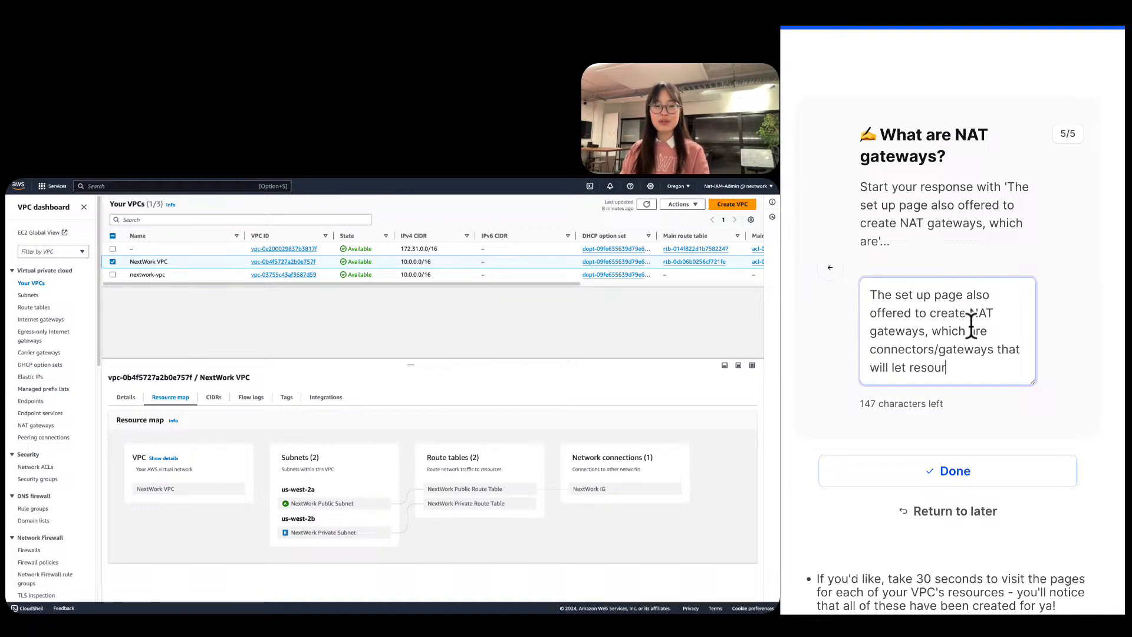
{"action": "type", "text": "ces in my private subnet "}
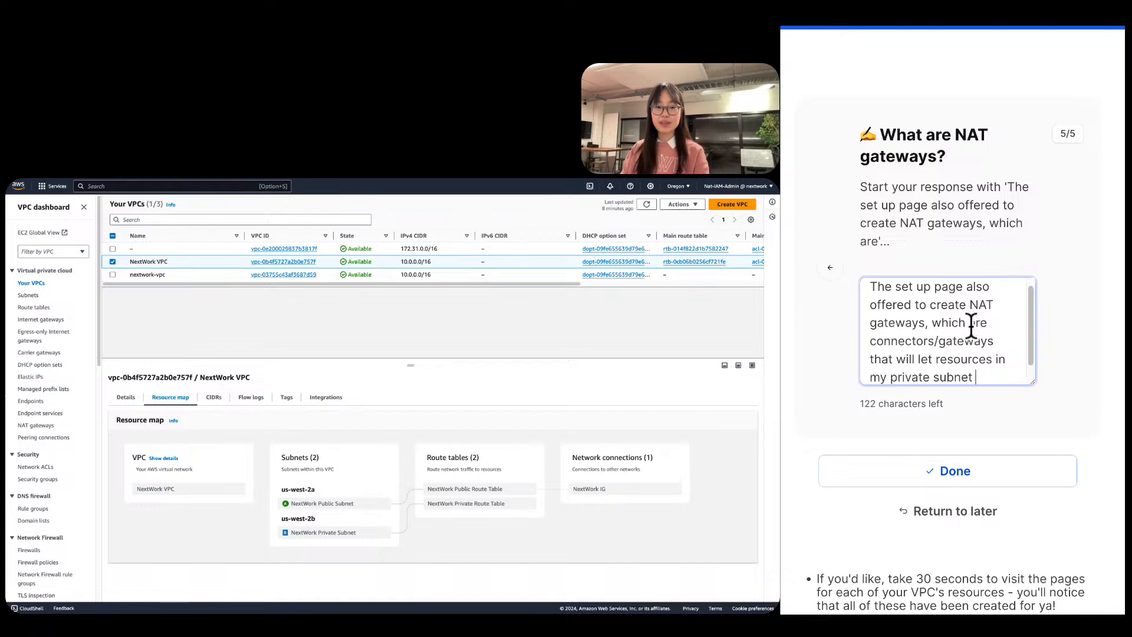
{"action": "type", "text": "get acces s"}
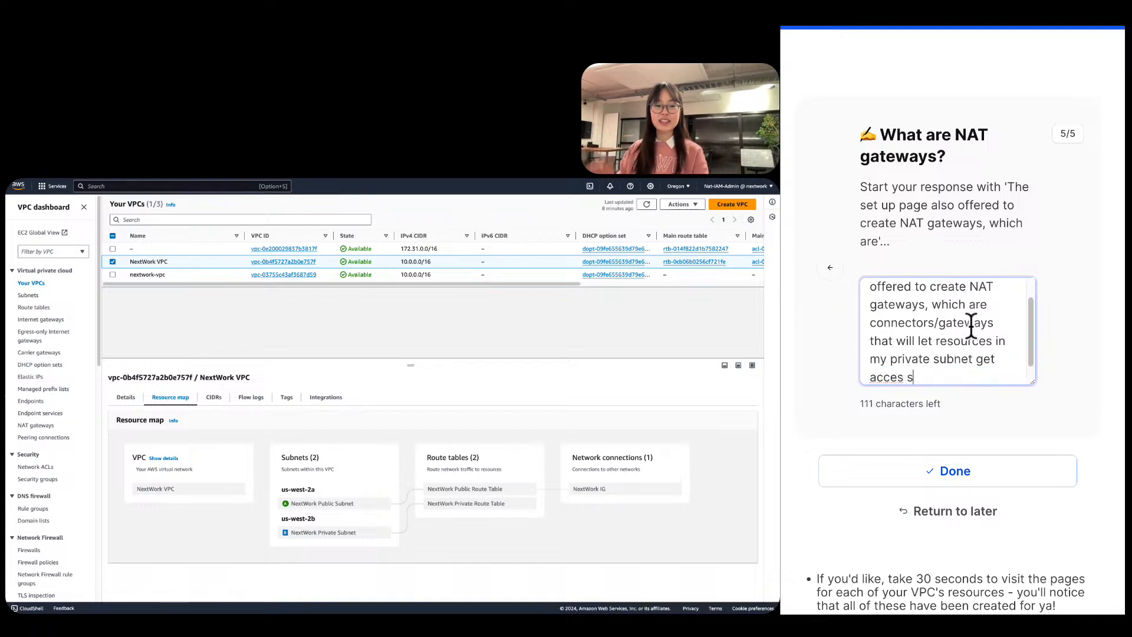
{"action": "key", "text": "BackSpace"}
{"action": "type", "text": "to th"}
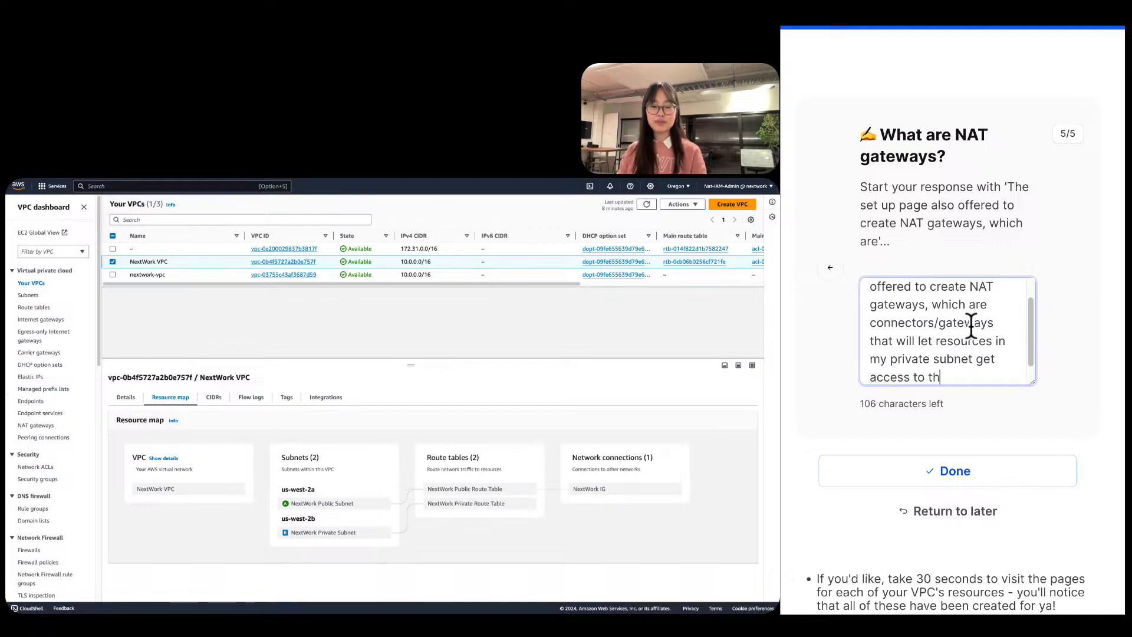
{"action": "type", "text": "e internet whiel "}
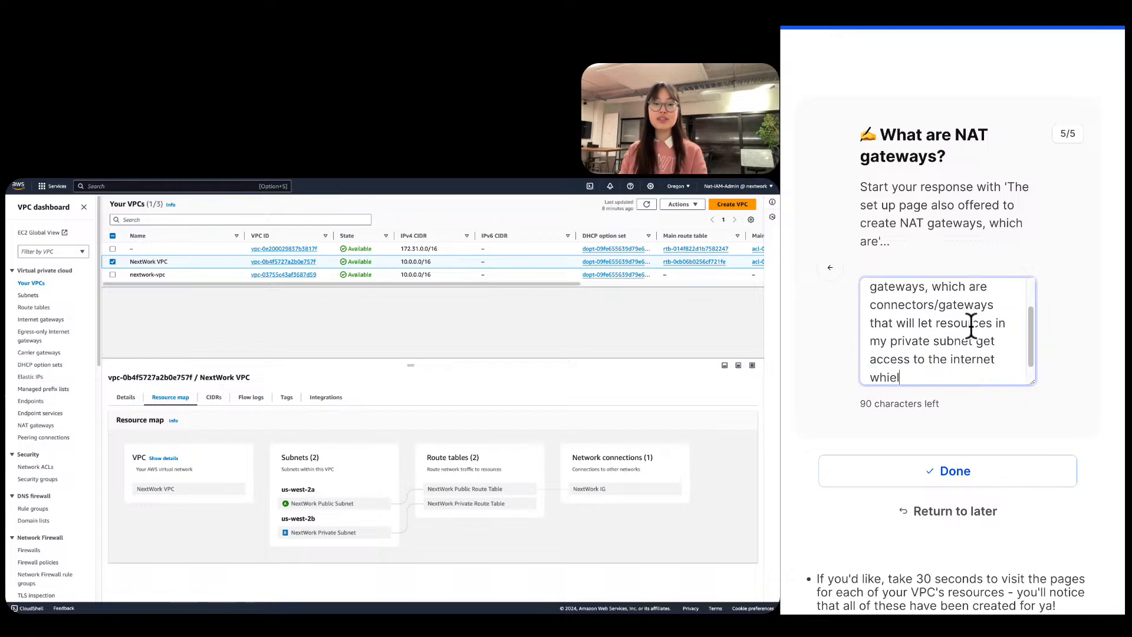
{"action": "type", "text": "still blocking "}
{"action": "type", "text": "off incoming "}
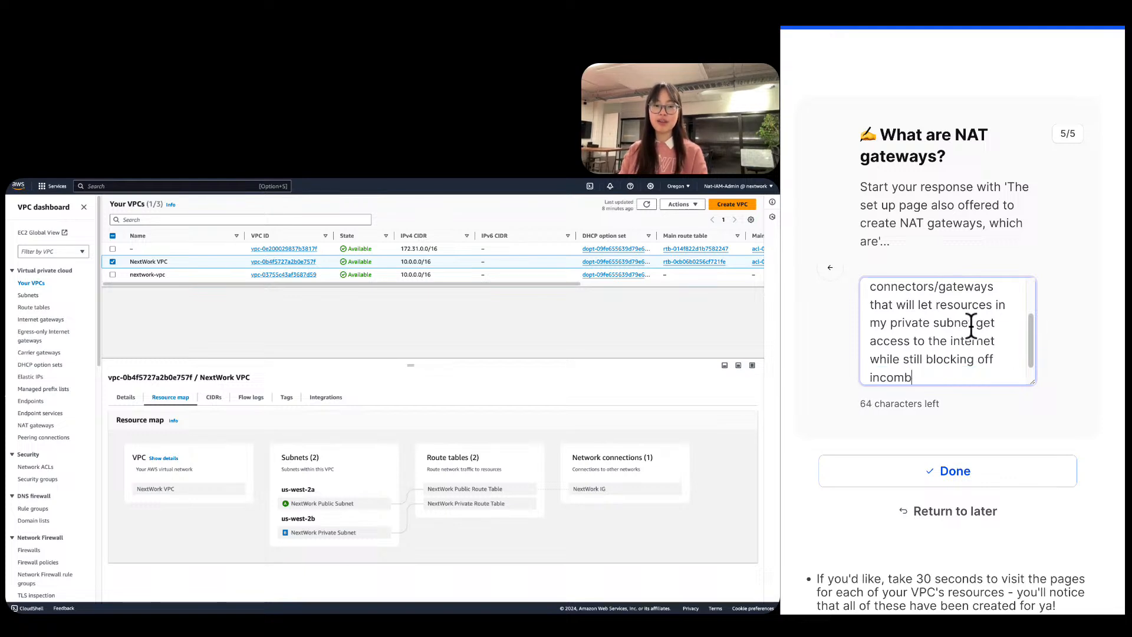
{"action": "type", "text": "traffic f"}
{"action": "type", "text": "rom the internet"}
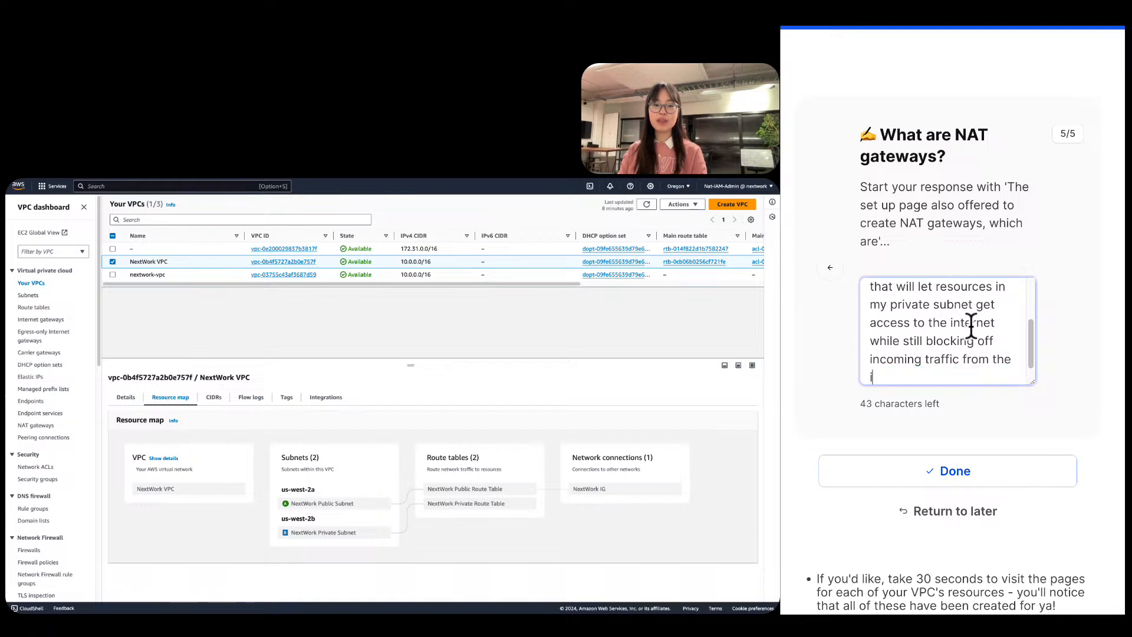
{"action": "type", "text": "."}
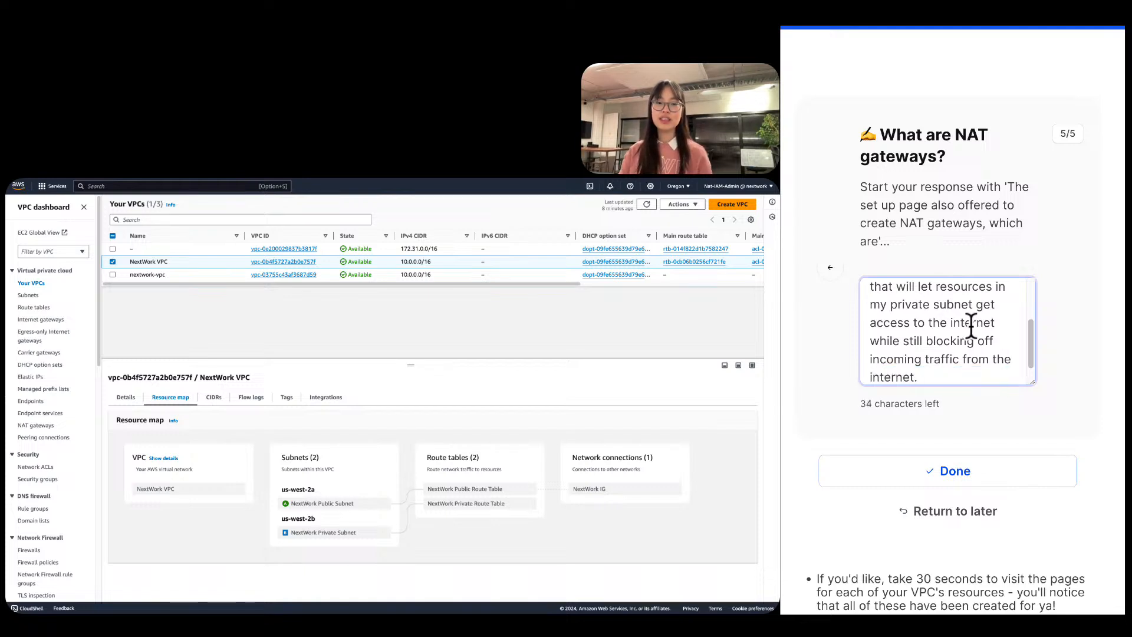
Insert "(e.g. for security updates)" after "get access to the internet" in the NAT gateways answer.
{"action": "scroll", "coordinate": [951, 321], "scroll_direction": "up", "scroll_amount": 1}
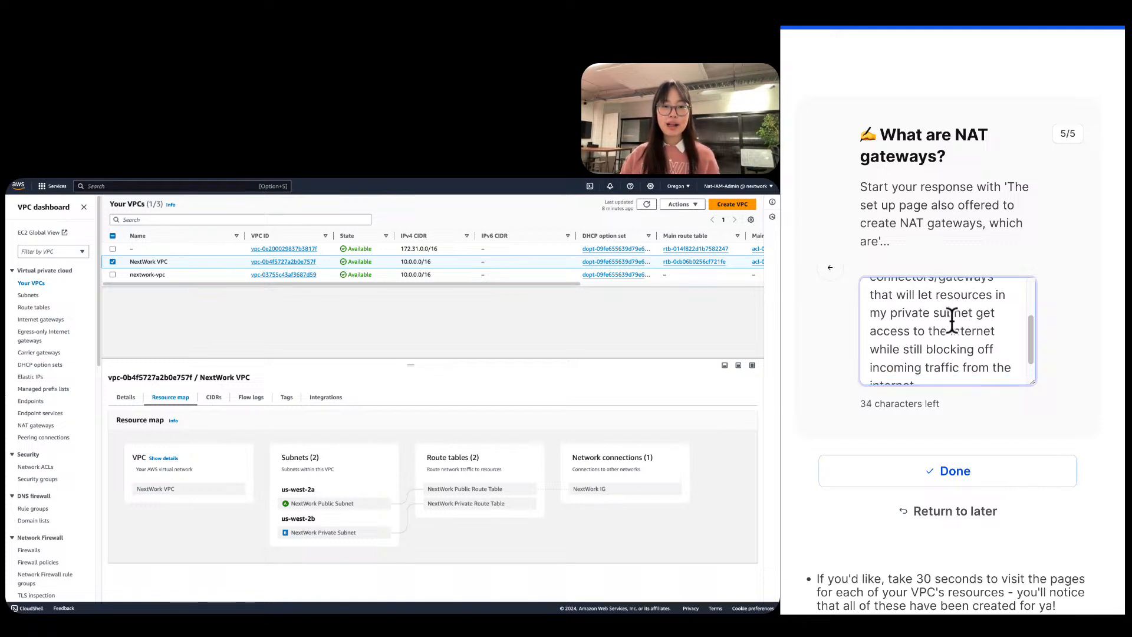
{"action": "type", "text": "(e.g."}
{"action": "type", "text": " for "}
{"action": "type", "text": "security upfate"}
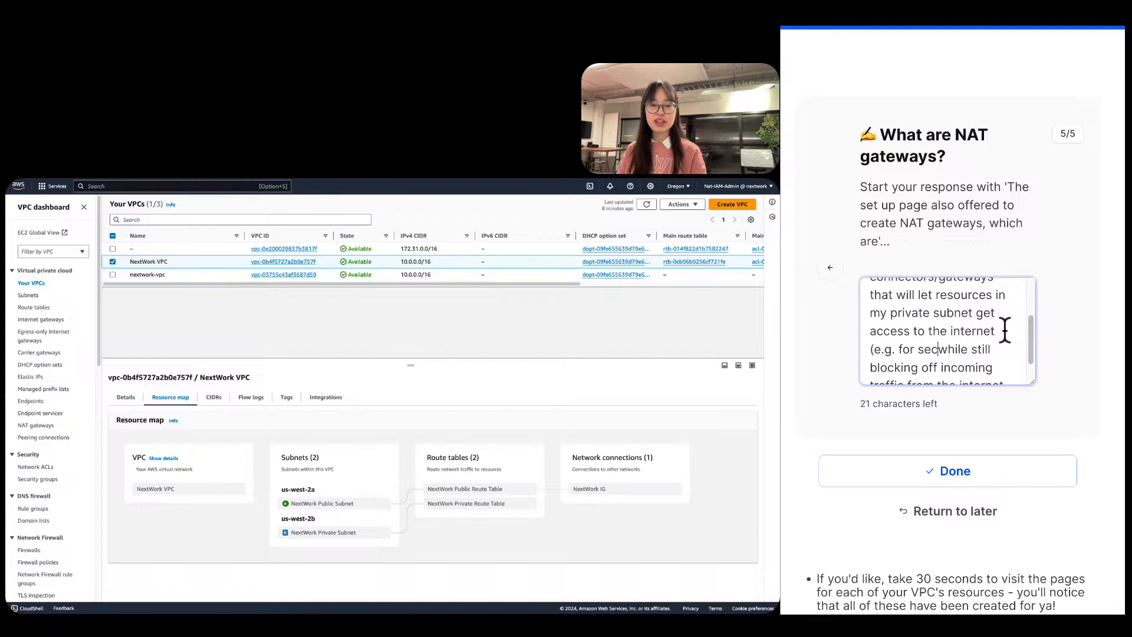
{"action": "type", "text": "s)"}
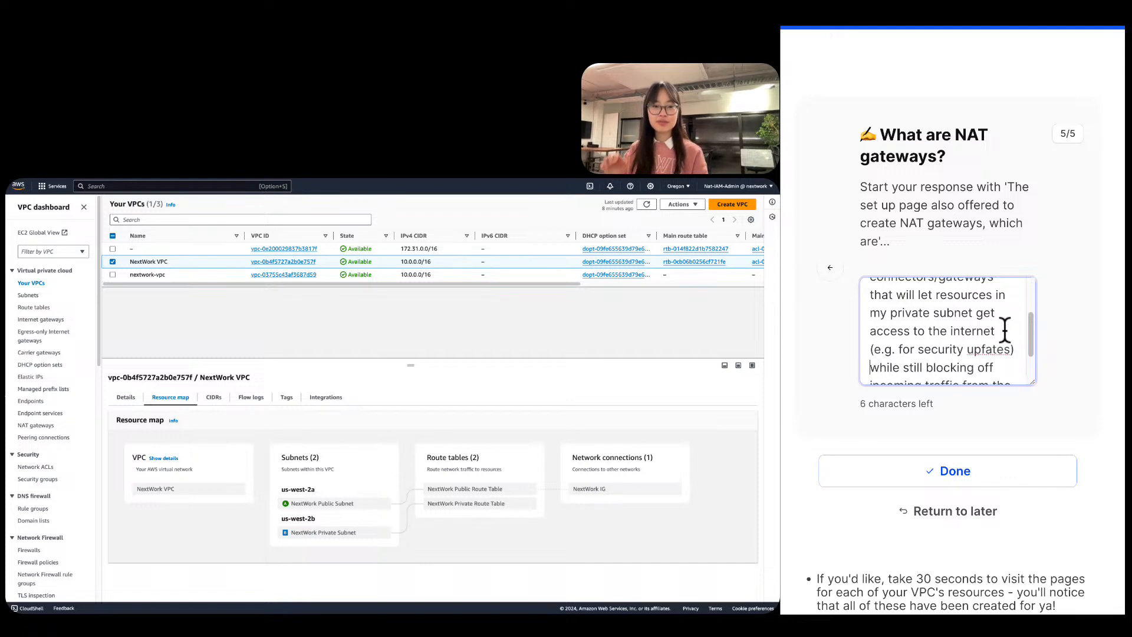
{"action": "key", "text": "BackSpace"}
{"action": "key", "text": "BackSpace"}
{"action": "key", "text": "BackSpace"}
{"action": "key", "text": "BackSpace"}
{"action": "key", "text": "BackSpace"}
{"action": "key", "text": "BackSpace"}
{"action": "key", "text": "BackSpace"}
{"action": "type", "text": "dates) while still"}
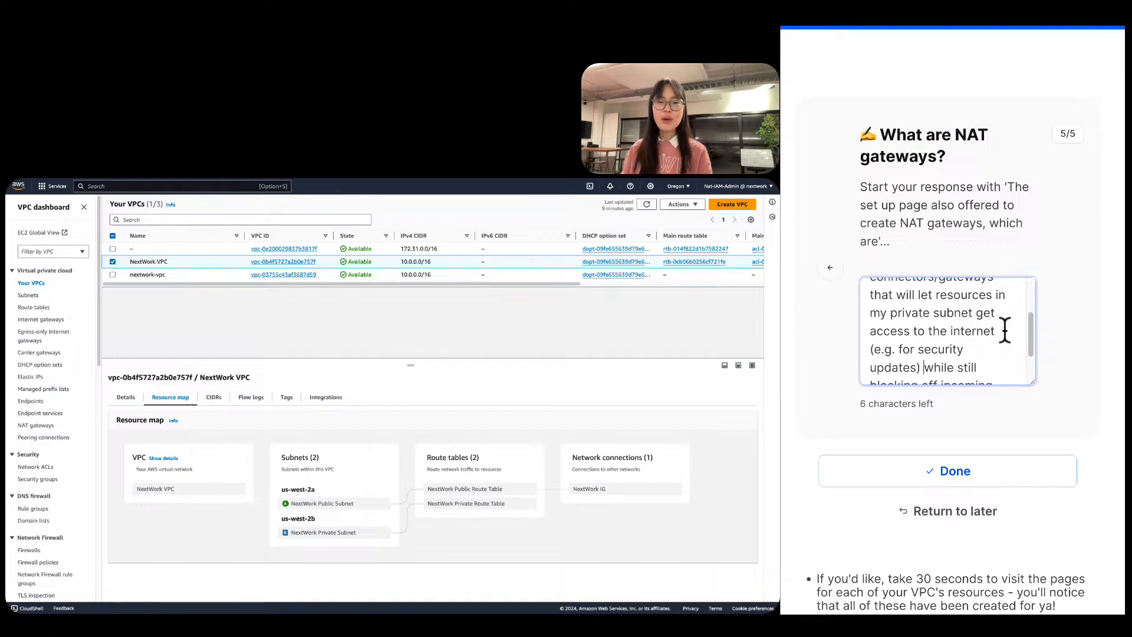
Check the end of the NAT gateways answer, select its text and mark the documentation task as done.
{"action": "scroll", "coordinate": [1004, 330], "scroll_direction": "down", "scroll_amount": 1}
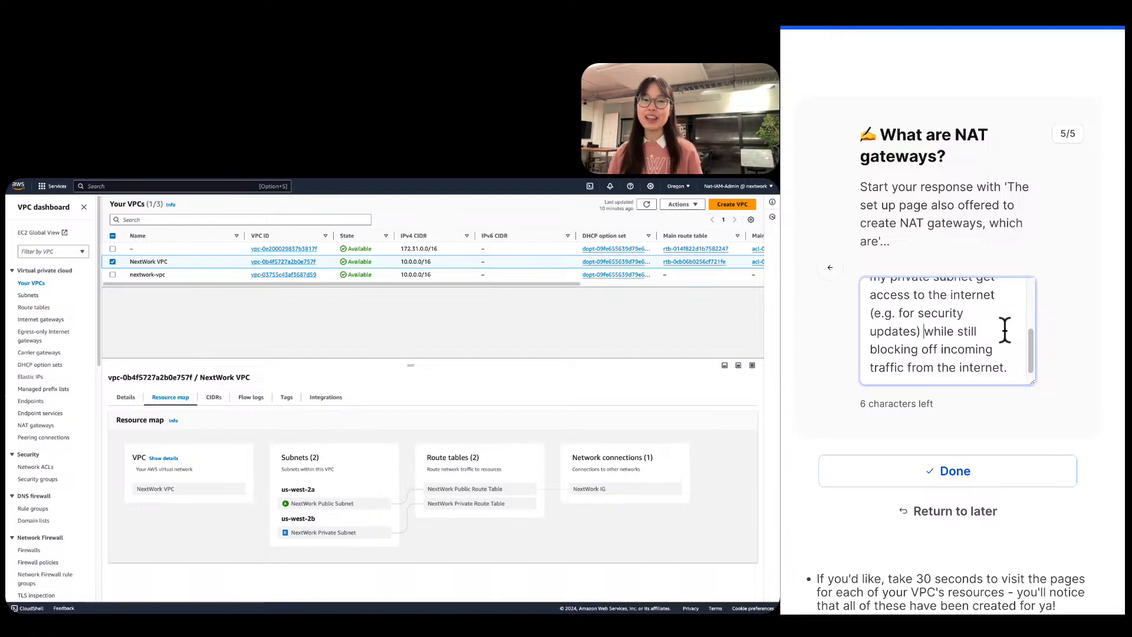
{"action": "triple_click", "coordinate": [899, 314]}
{"action": "scroll", "coordinate": [913, 358], "scroll_direction": "down", "scroll_amount": 2}
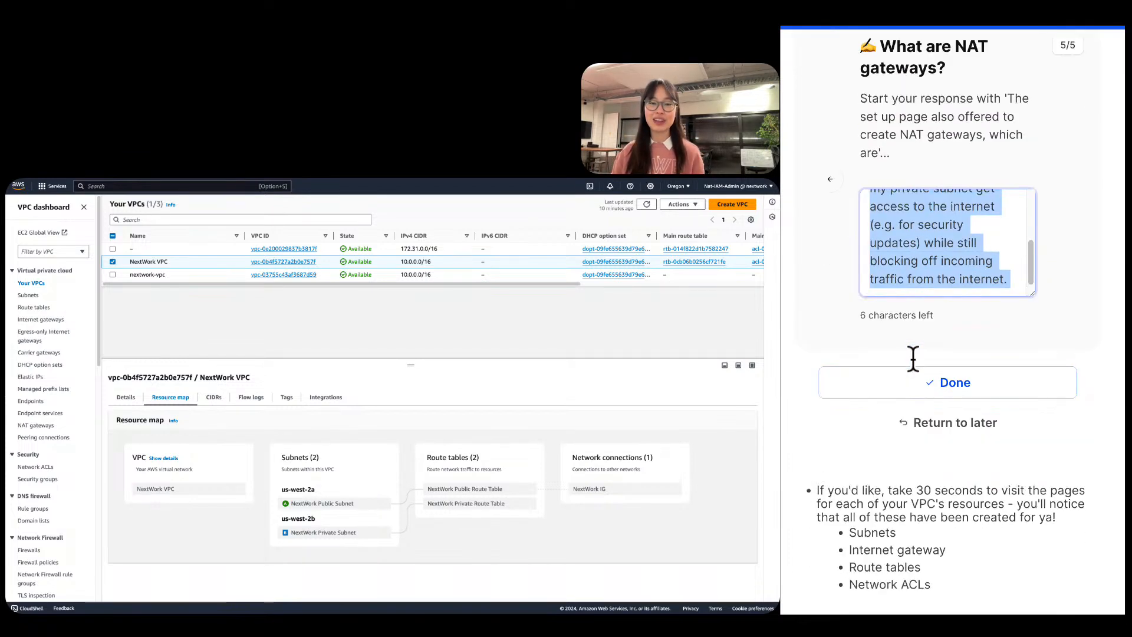
{"action": "left_click", "coordinate": [892, 437]}
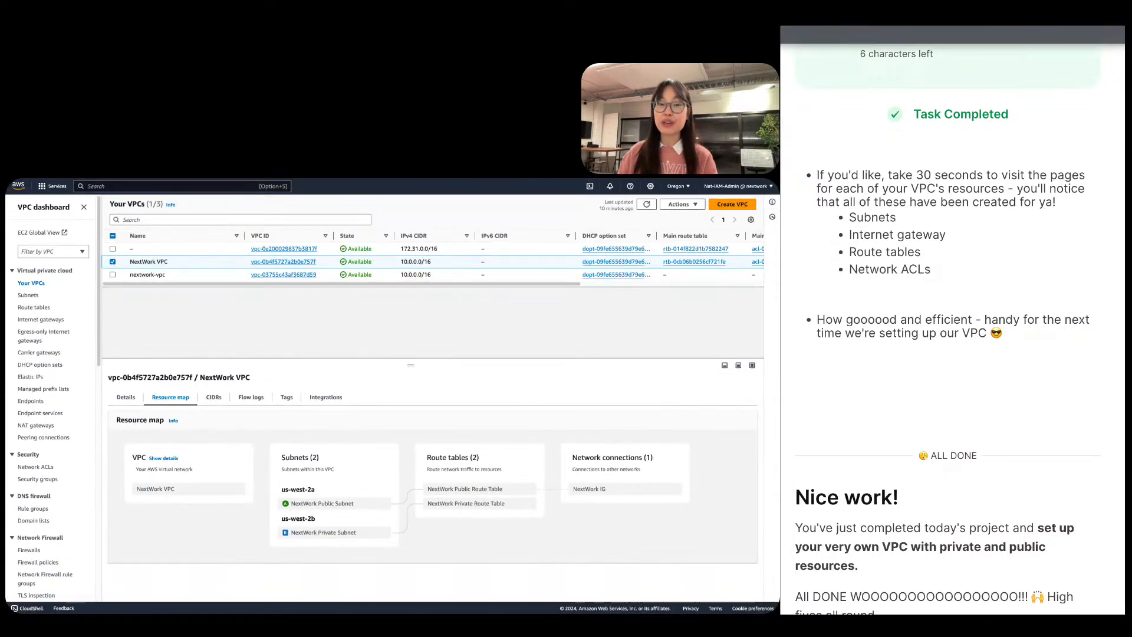
Visit the subnets, route tables and internet gateways lists to review the resources created for the new VPC.
{"action": "left_click", "coordinate": [39, 295]}
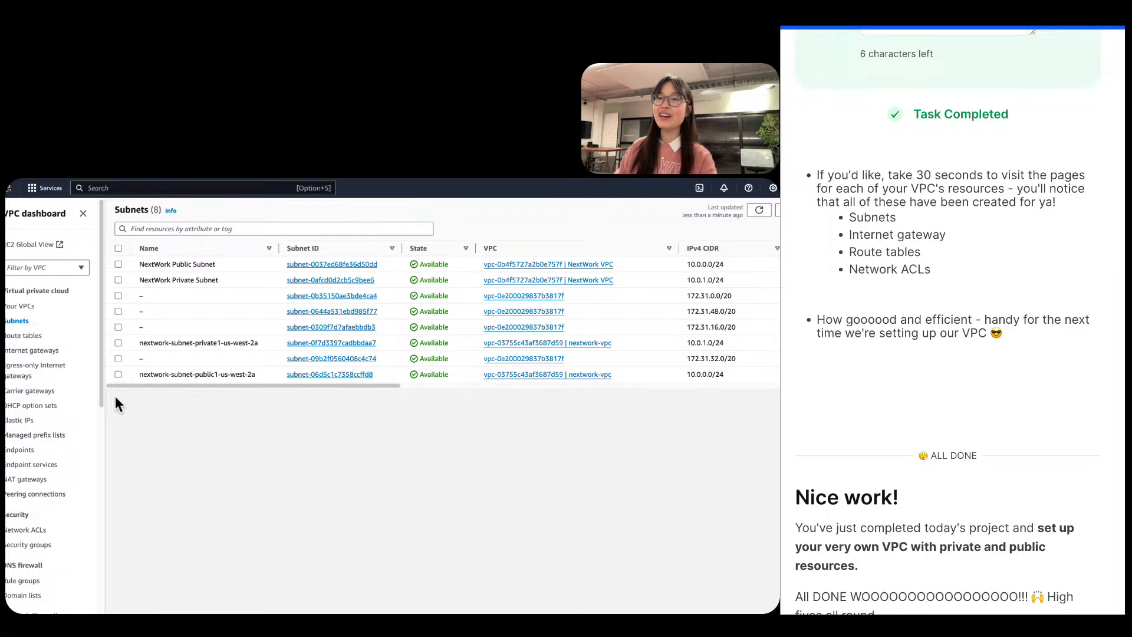
{"action": "left_click", "coordinate": [27, 336]}
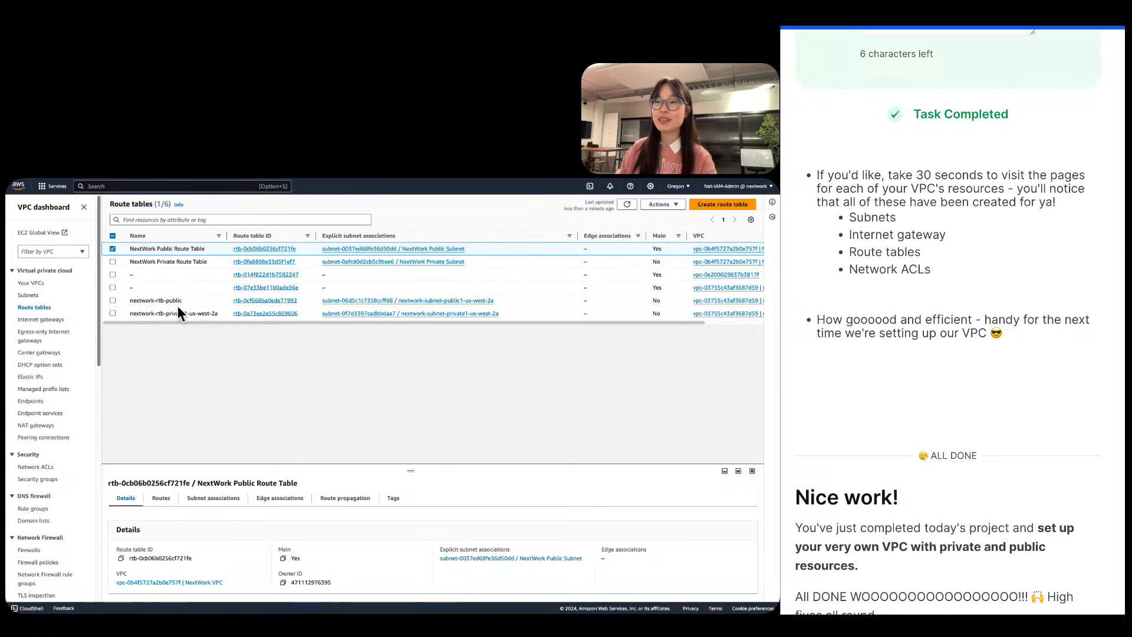
{"action": "left_click", "coordinate": [36, 319]}
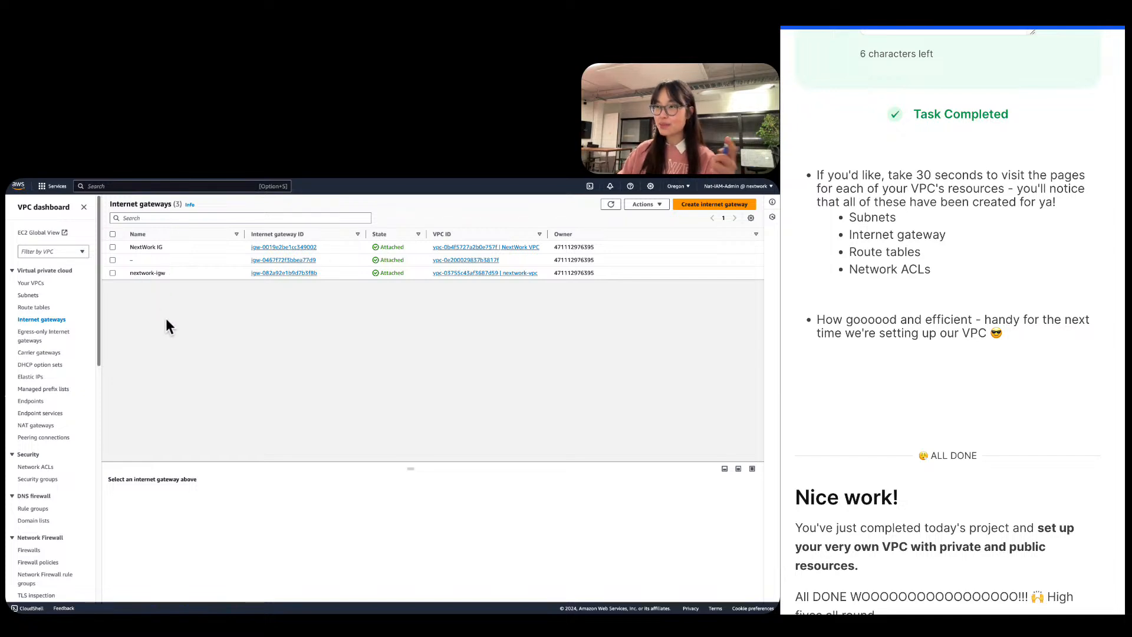
{"action": "key", "text": "super+equal"}
{"action": "key", "text": "super+equal"}
{"action": "key", "text": "super+equal"}
{"action": "key", "text": "super+equal"}
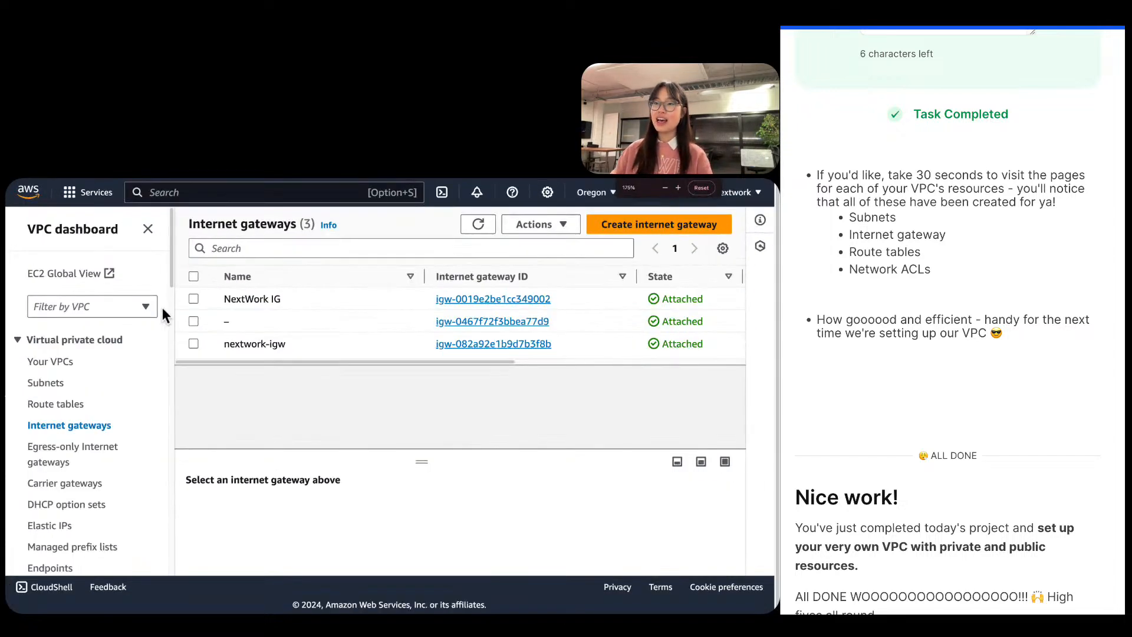
Open the security groups list and enlarge it to show all groups with their names and VPC IDs.
{"action": "scroll", "coordinate": [130, 351], "scroll_direction": "down", "scroll_amount": 5}
{"action": "left_click", "coordinate": [64, 409]}
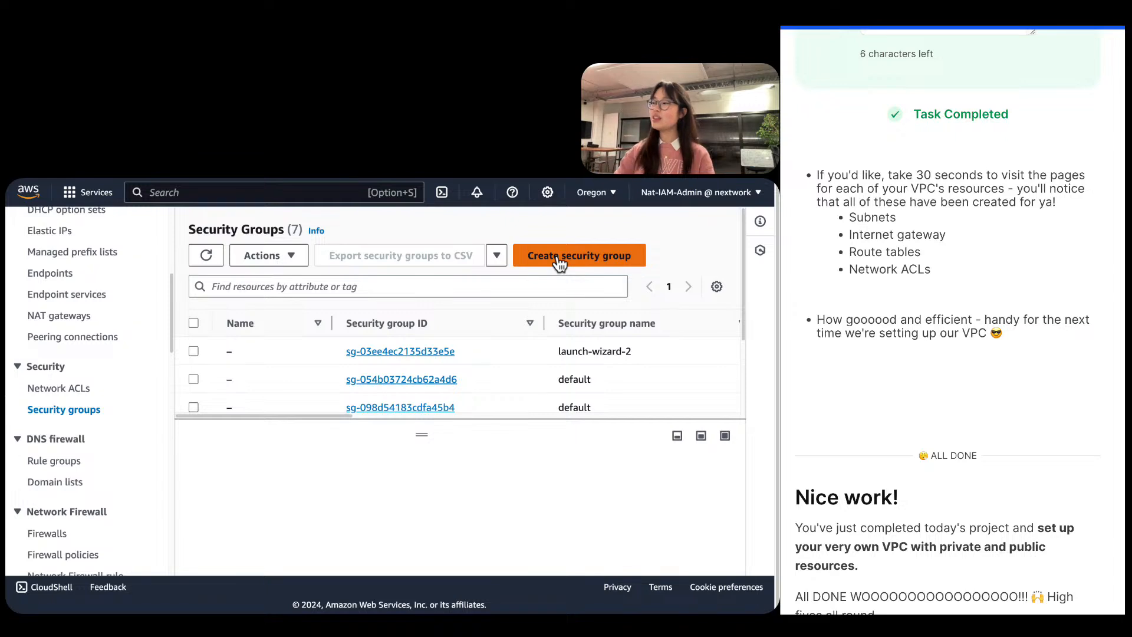
{"action": "left_click_drag", "start_coordinate": [418, 436], "coordinate": [473, 604]}
{"action": "scroll", "coordinate": [499, 441], "scroll_direction": "right", "scroll_amount": 5}
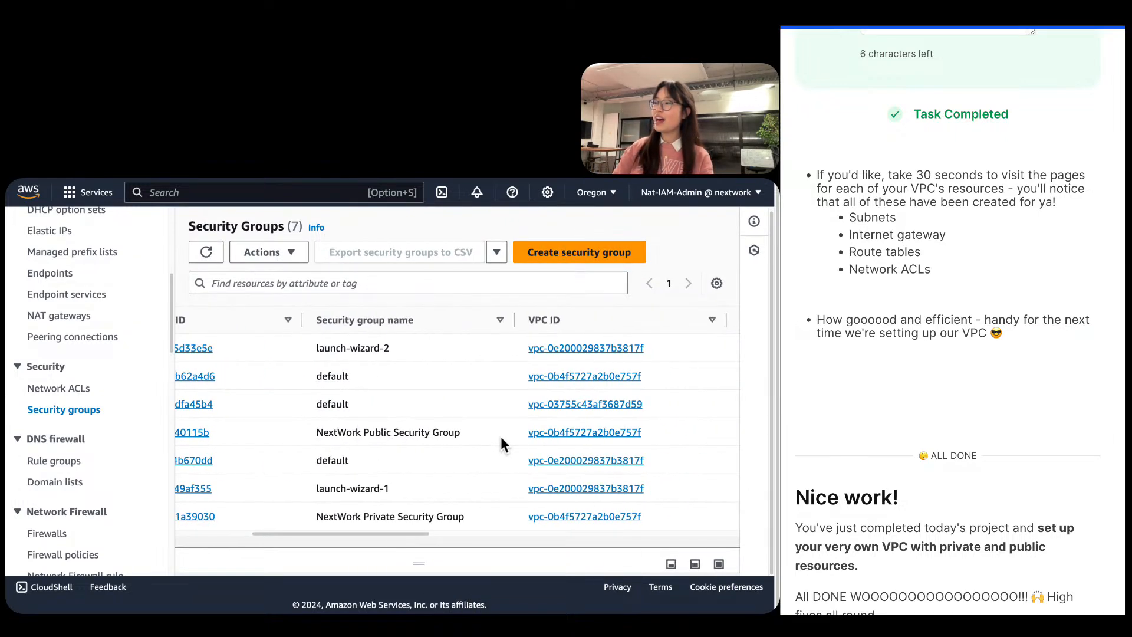
Compare the VPC IDs, descriptions, owners and inbound rules counts of the listed security groups.
{"action": "left_click", "coordinate": [501, 436]}
{"action": "scroll", "coordinate": [490, 418], "scroll_direction": "right", "scroll_amount": 8}
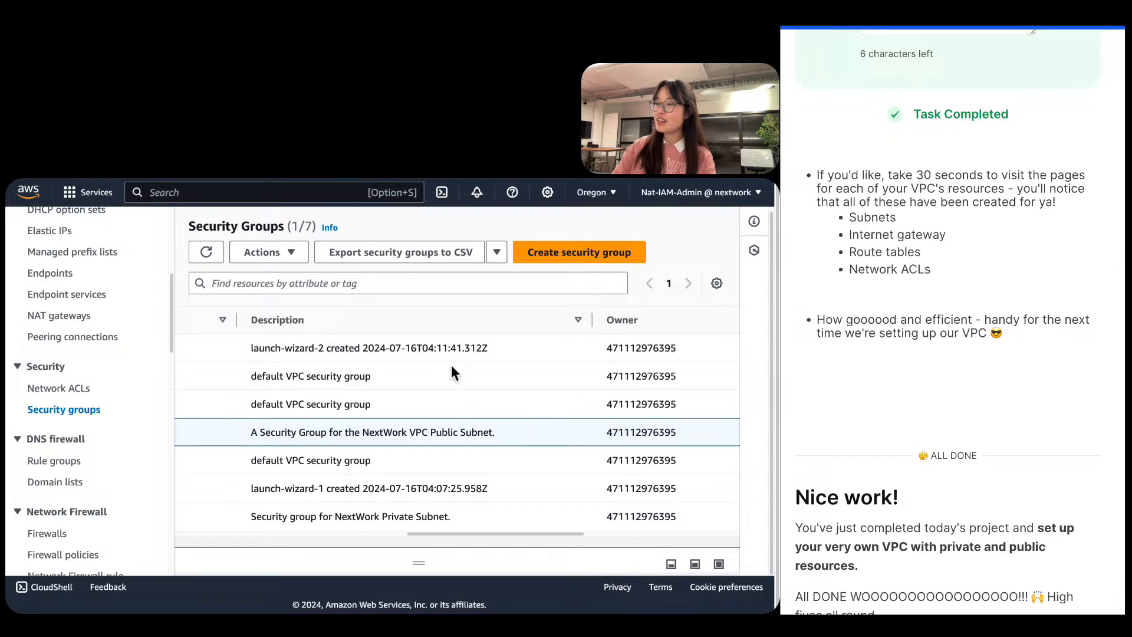
{"action": "left_click", "coordinate": [203, 255]}
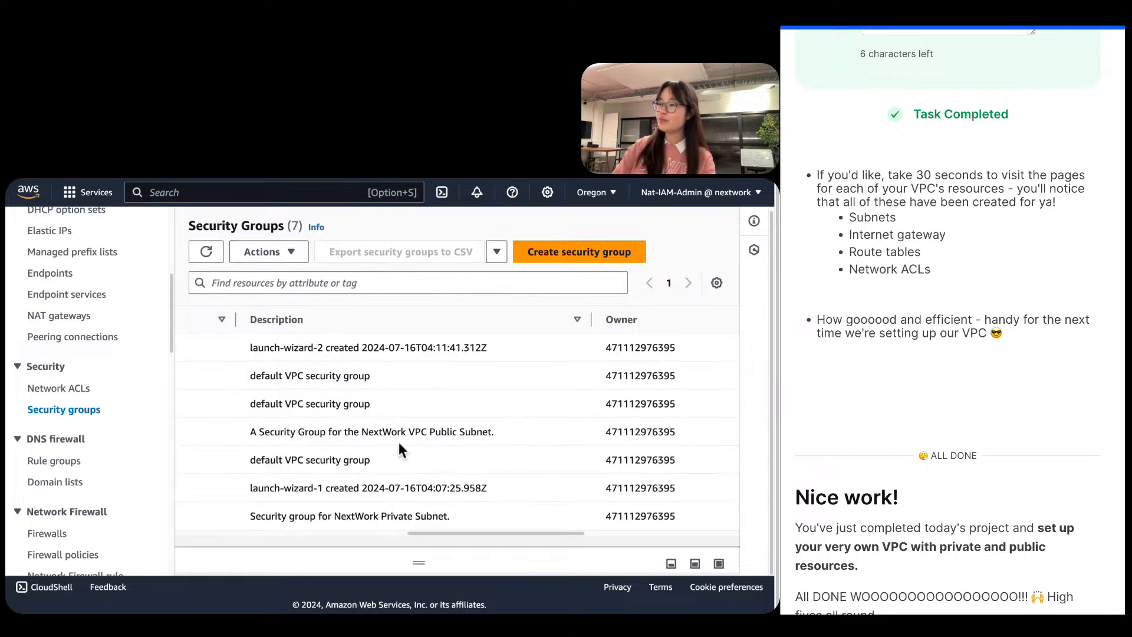
{"action": "scroll", "coordinate": [398, 448], "scroll_direction": "left", "scroll_amount": 5}
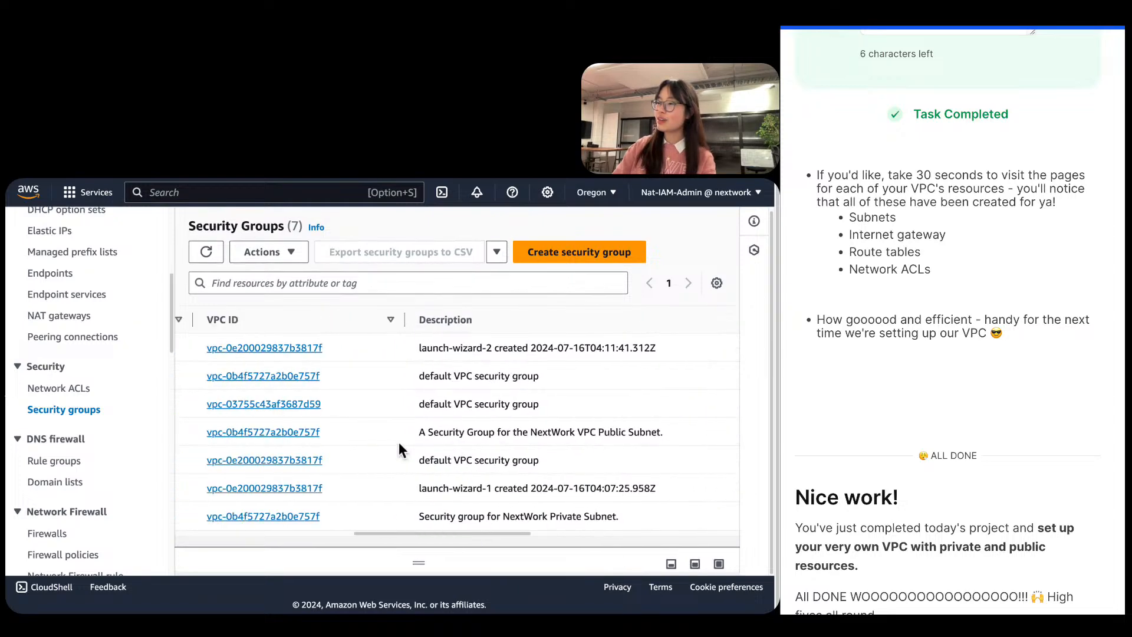
{"action": "left_click", "coordinate": [201, 253]}
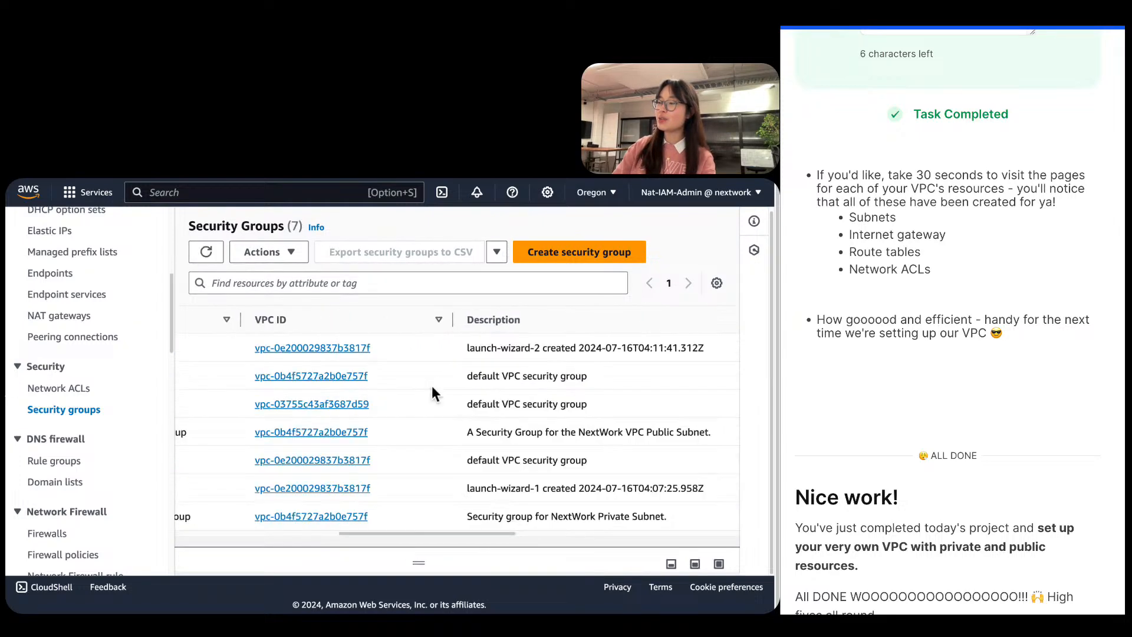
{"action": "scroll", "coordinate": [432, 386], "scroll_direction": "right", "scroll_amount": 5}
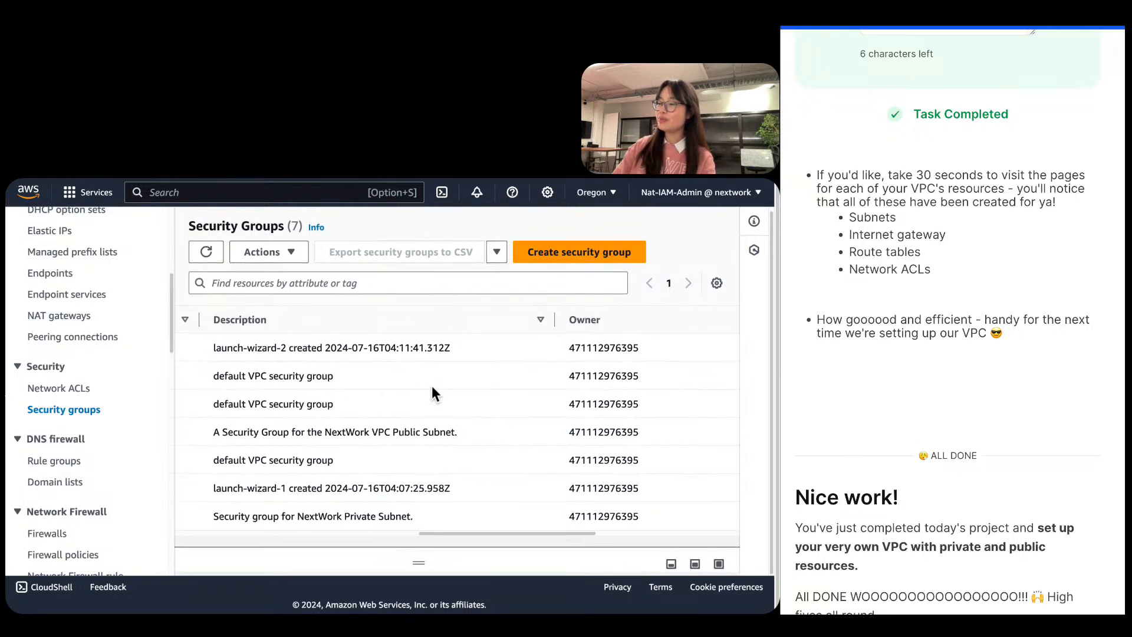
{"action": "scroll", "coordinate": [432, 385], "scroll_direction": "right", "scroll_amount": 5}
{"action": "scroll", "coordinate": [431, 385], "scroll_direction": "left", "scroll_amount": 10}
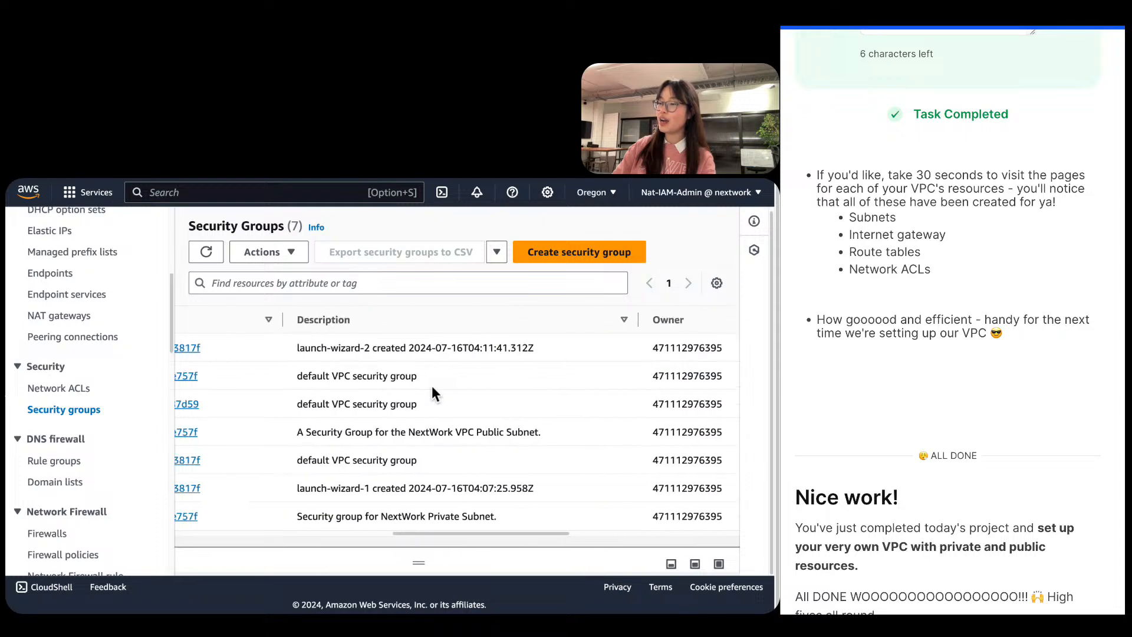
{"action": "scroll", "coordinate": [522, 409], "scroll_direction": "right", "scroll_amount": 5}
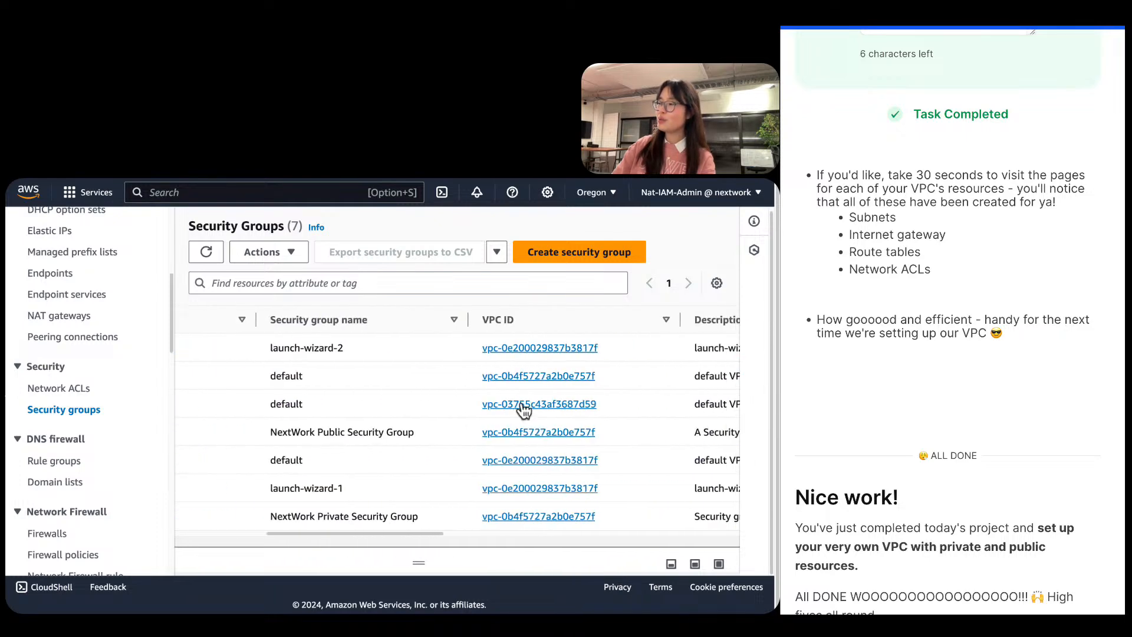
{"action": "scroll", "coordinate": [466, 390], "scroll_direction": "right", "scroll_amount": 8}
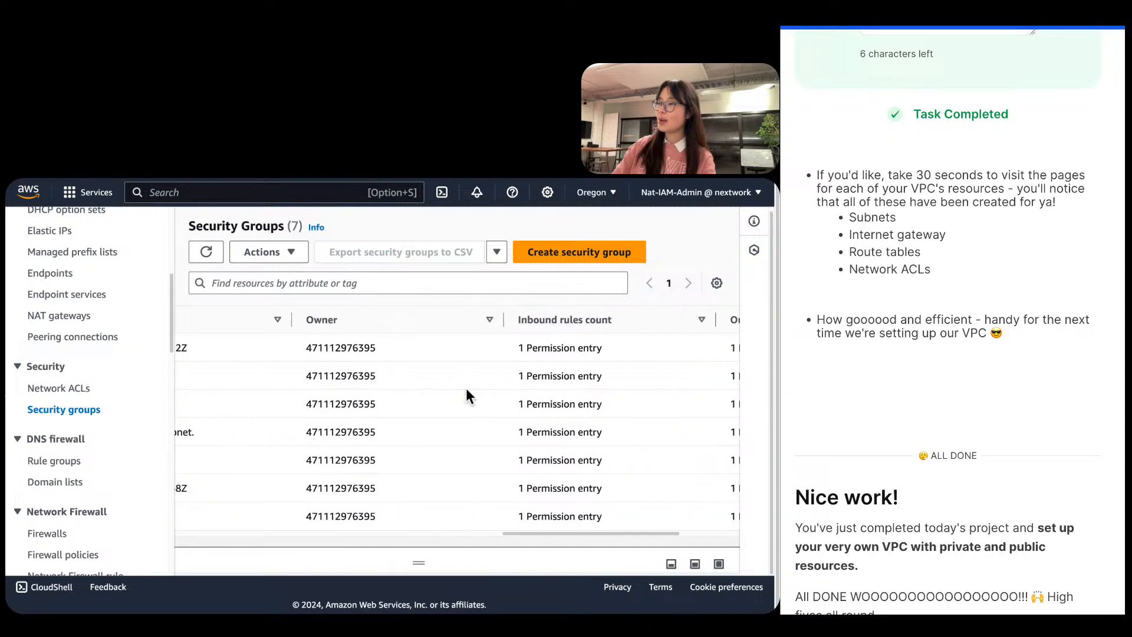
{"action": "scroll", "coordinate": [466, 393], "scroll_direction": "left", "scroll_amount": 8}
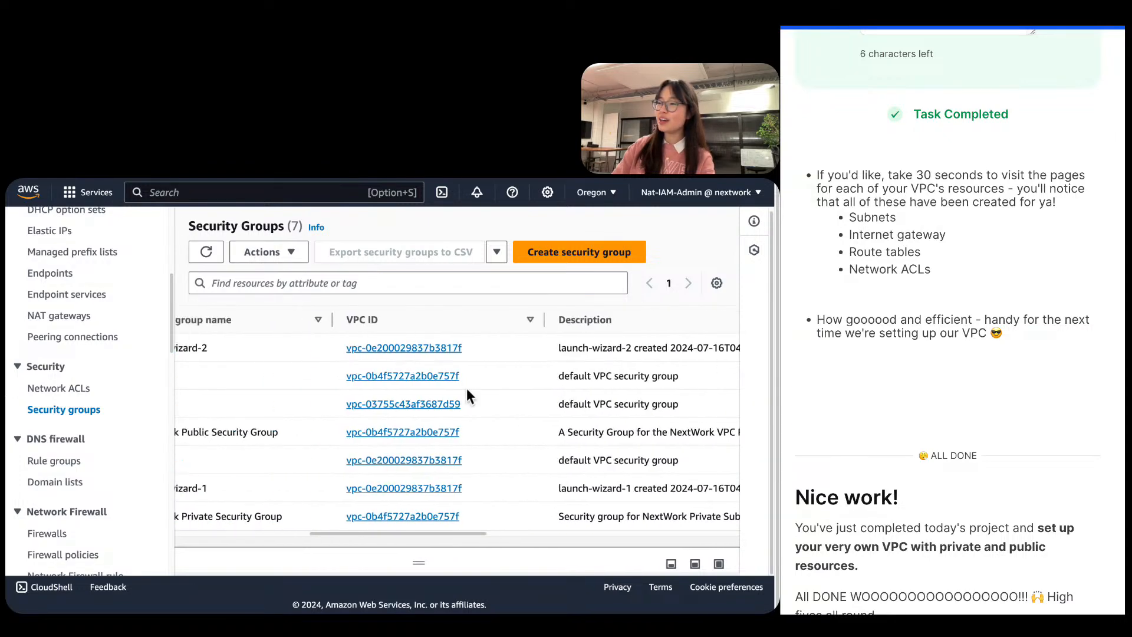
{"action": "scroll", "coordinate": [325, 380], "scroll_direction": "left", "scroll_amount": 2}
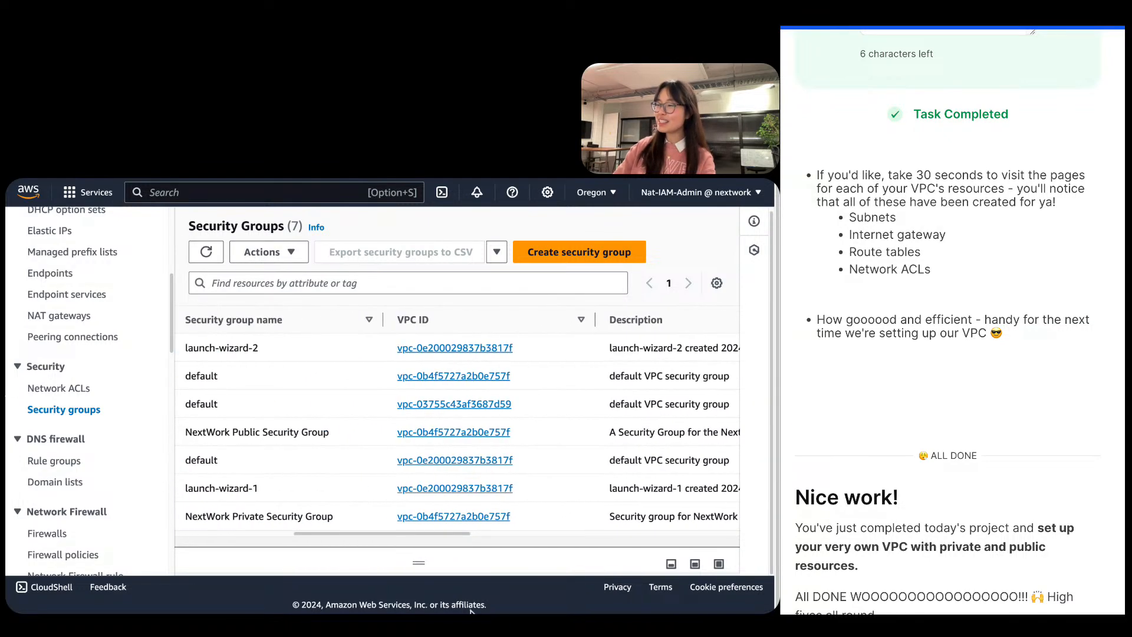
Select the default security group belonging to NextWork VPC and examine its details and inbound rules.
{"action": "left_click", "coordinate": [302, 382]}
{"action": "left_click_drag", "start_coordinate": [417, 557], "coordinate": [417, 291]}
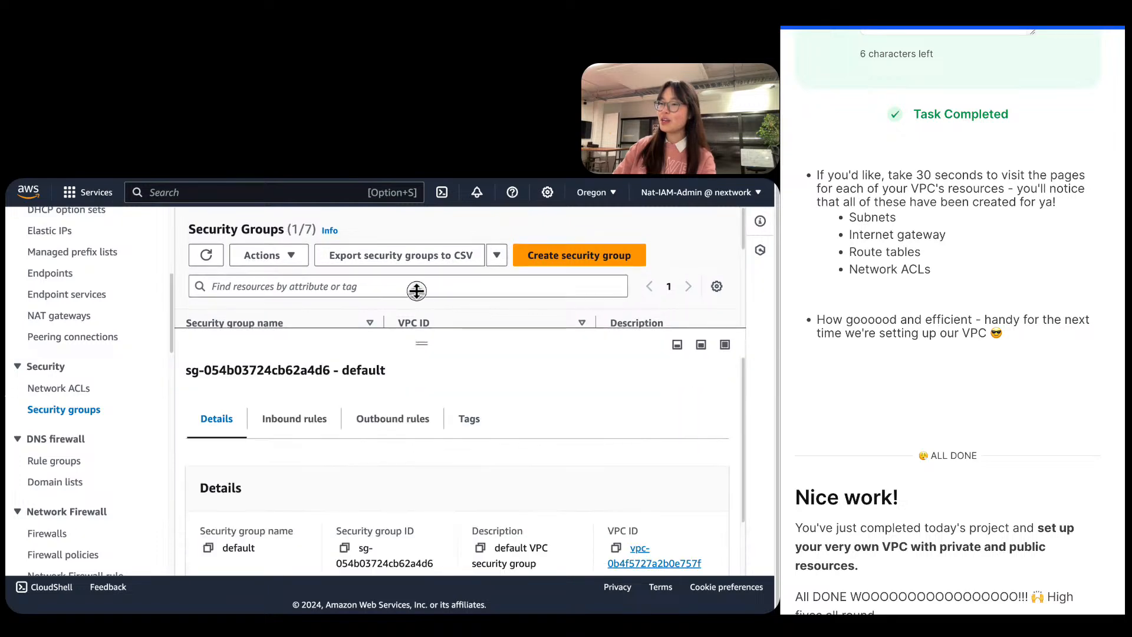
{"action": "scroll", "coordinate": [422, 486], "scroll_direction": "down", "scroll_amount": 2}
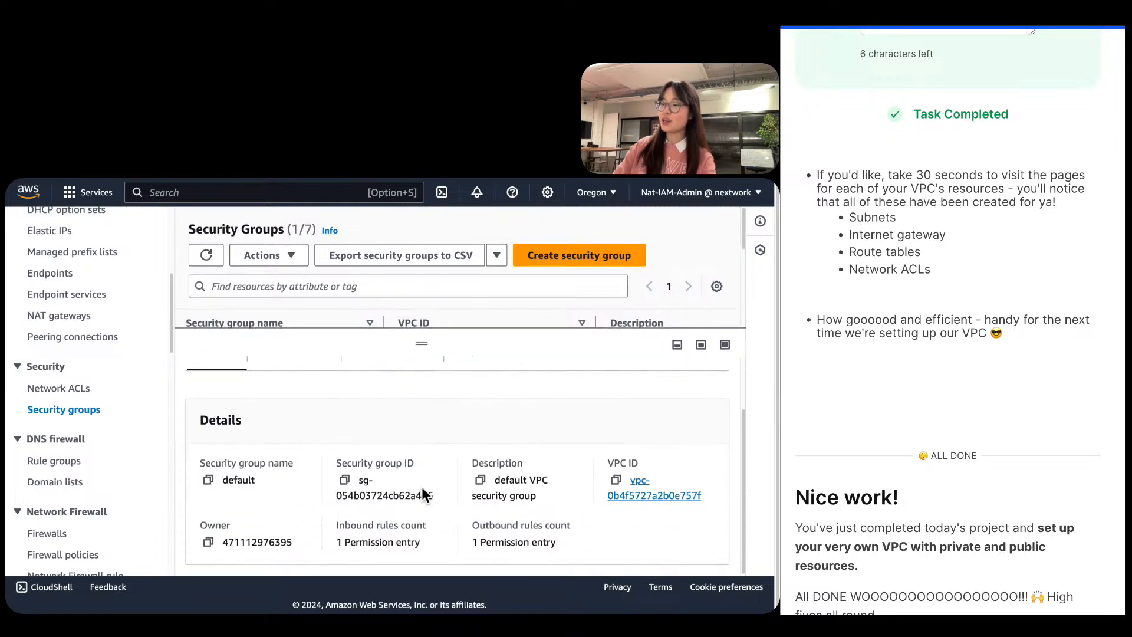
{"action": "scroll", "coordinate": [404, 462], "scroll_direction": "up", "scroll_amount": 1}
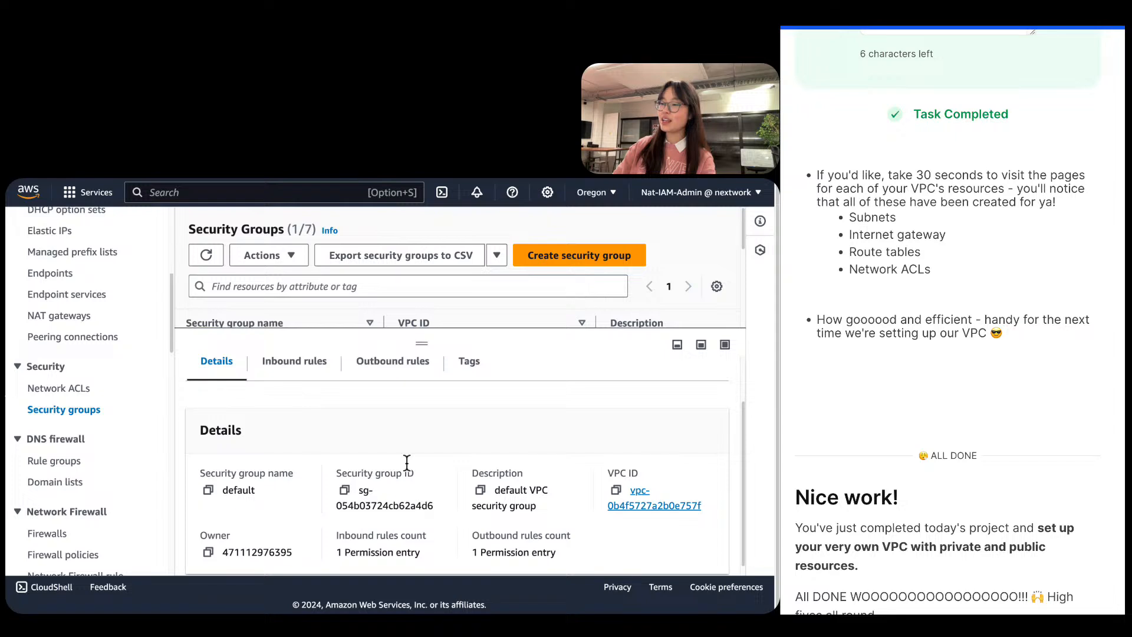
{"action": "left_click", "coordinate": [312, 390]}
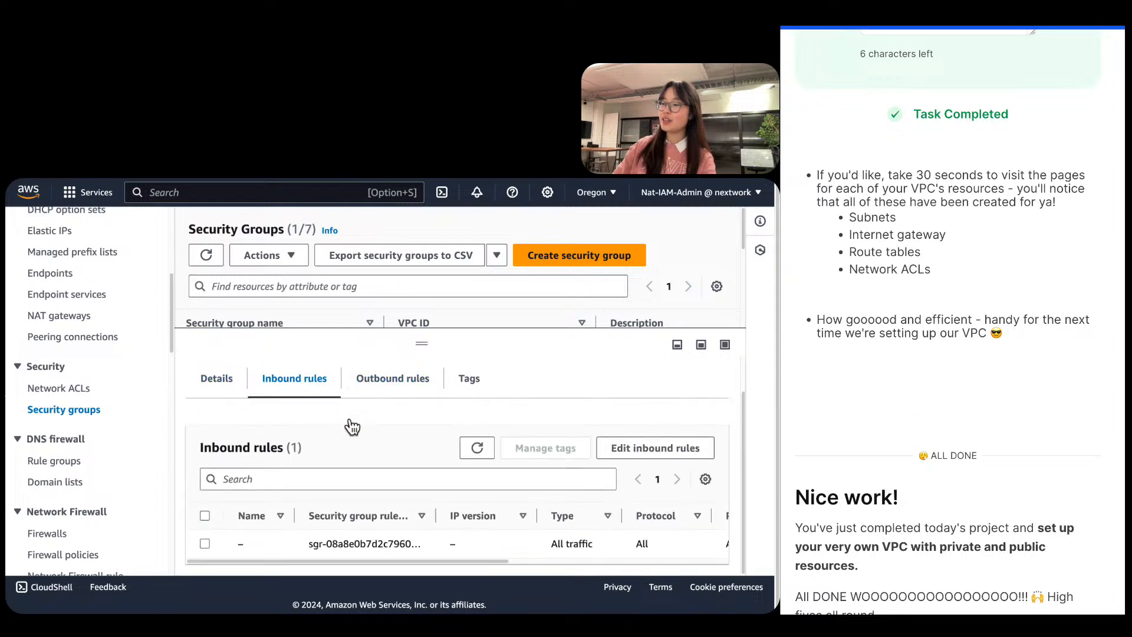
View the details of the selected default security group and open its linked VPC.
{"action": "left_click_drag", "start_coordinate": [422, 343], "coordinate": [457, 342]}
{"action": "left_click", "coordinate": [219, 444]}
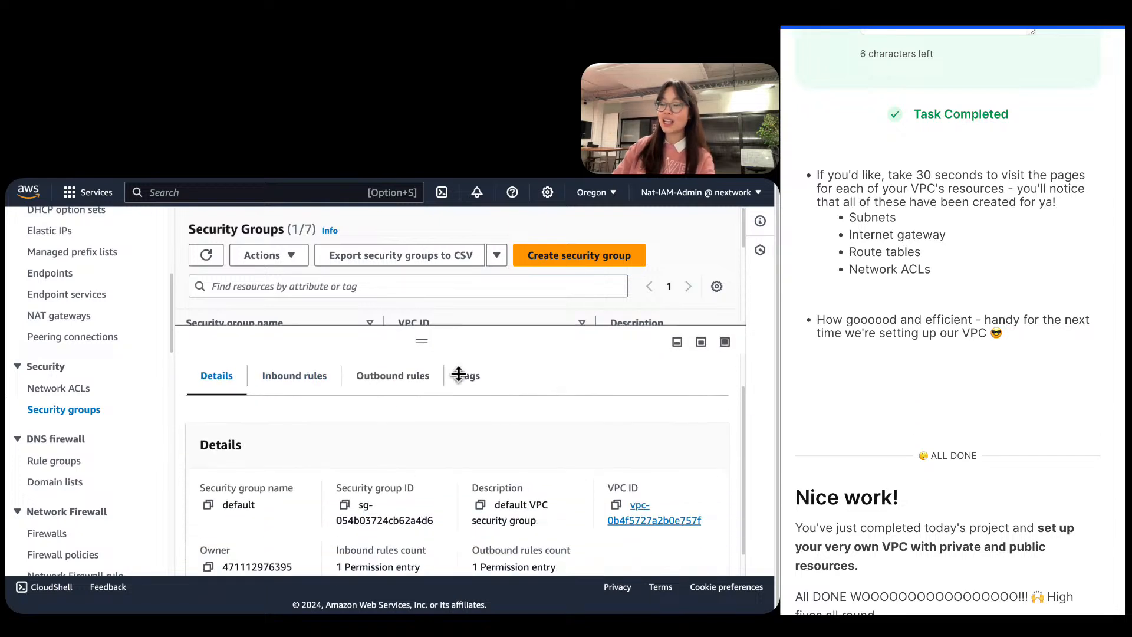
{"action": "left_click", "coordinate": [640, 508]}
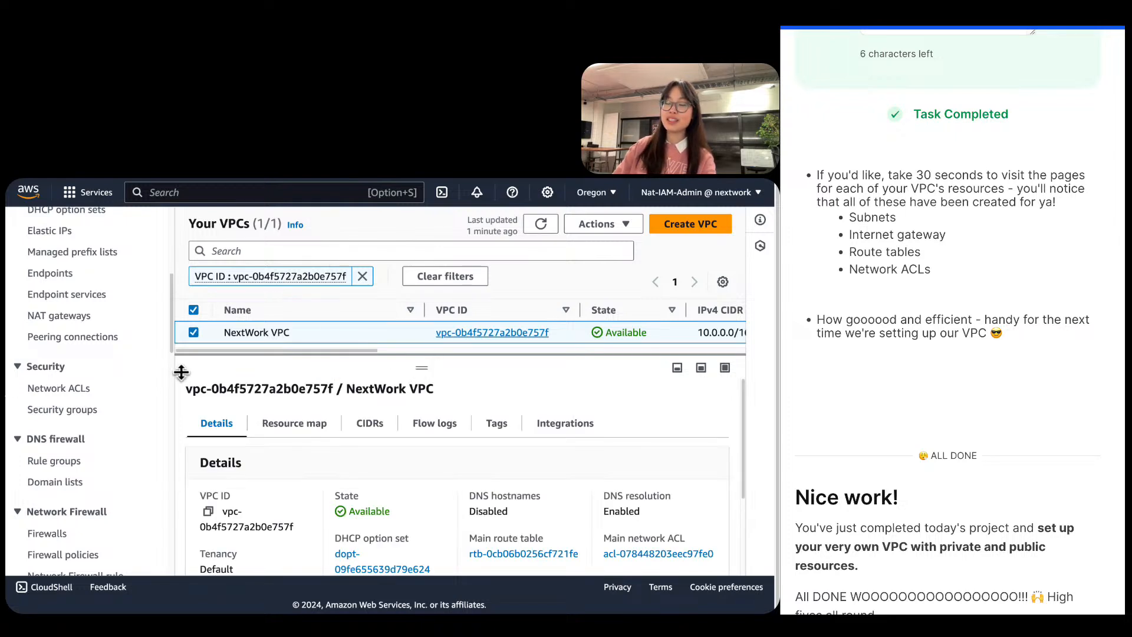
Return to the security groups list, enlarge and refresh it, and compare the groups' names, VPC IDs and descriptions.
{"action": "left_click", "coordinate": [65, 409]}
{"action": "left_click_drag", "start_coordinate": [439, 355], "coordinate": [457, 551]}
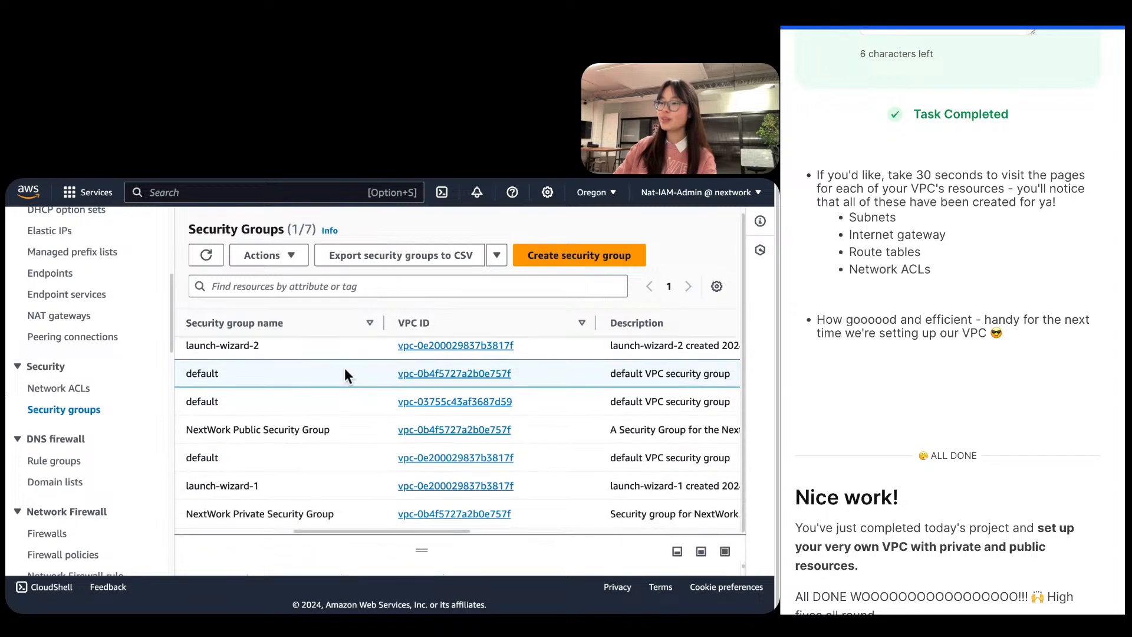
{"action": "left_click", "coordinate": [206, 255]}
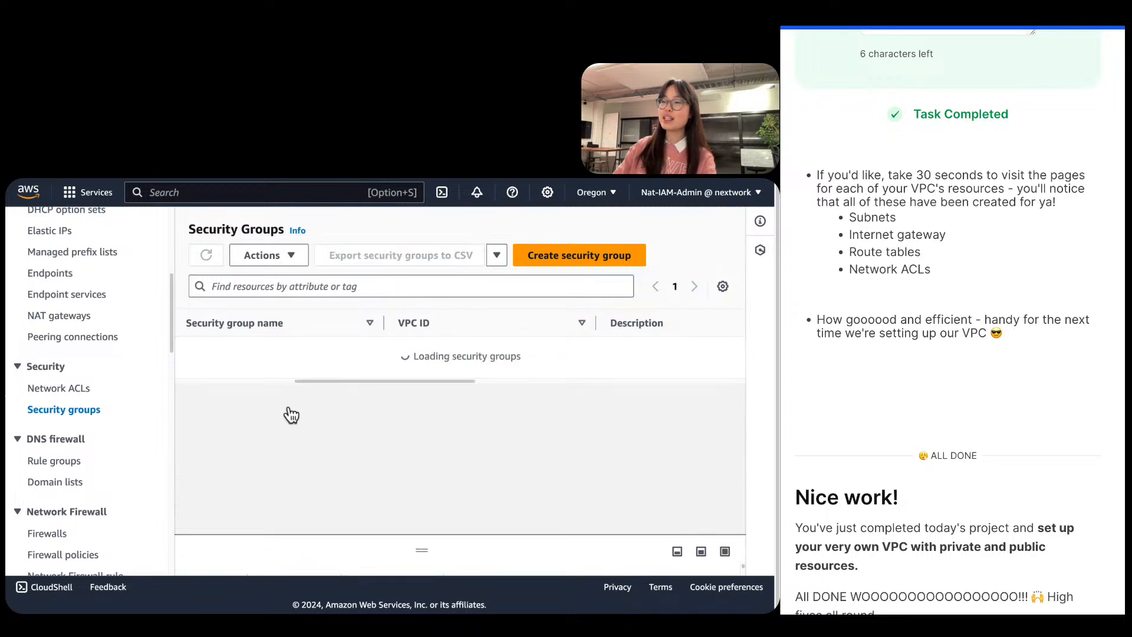
{"action": "scroll", "coordinate": [355, 411], "scroll_direction": "right", "scroll_amount": 10}
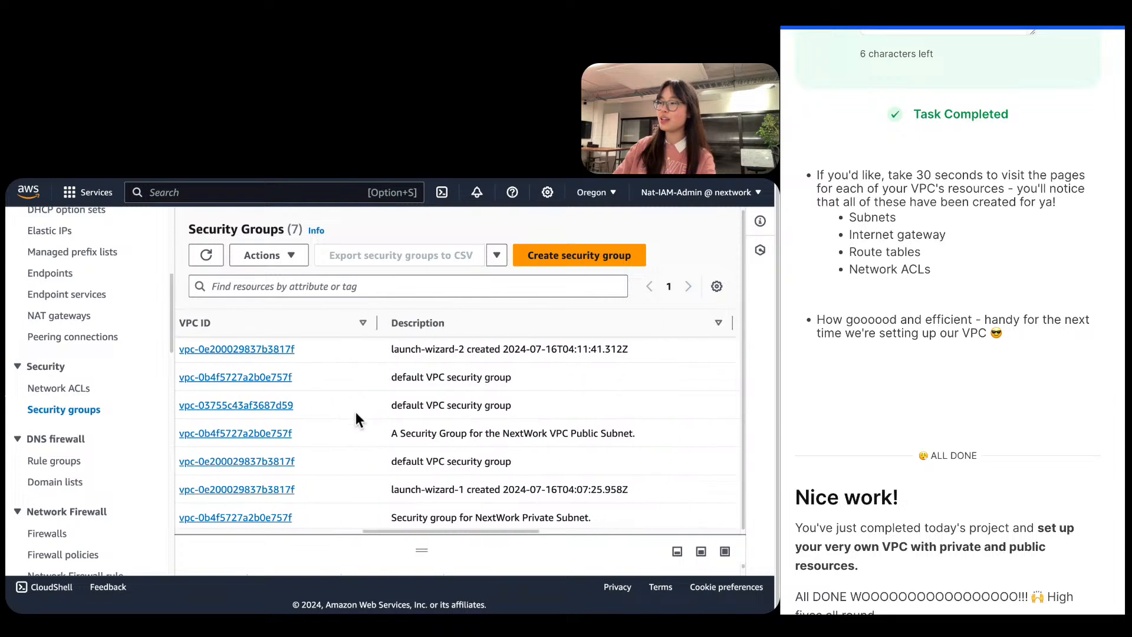
{"action": "scroll", "coordinate": [355, 412], "scroll_direction": "left", "scroll_amount": 8}
{"action": "scroll", "coordinate": [356, 411], "scroll_direction": "left", "scroll_amount": 5}
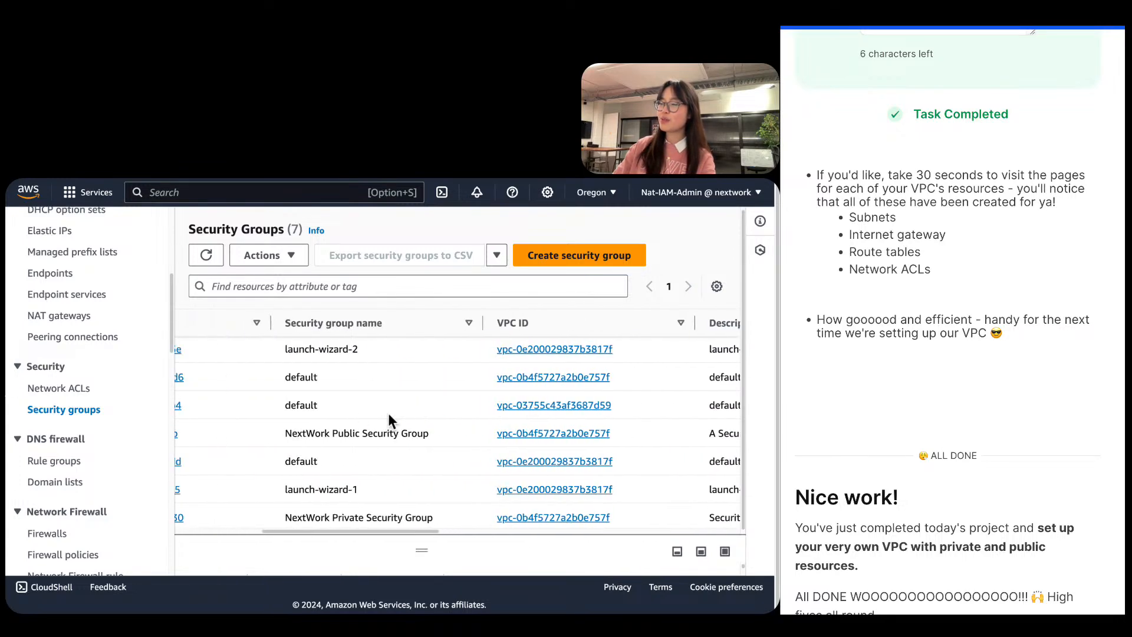
{"action": "scroll", "coordinate": [454, 412], "scroll_direction": "right", "scroll_amount": 5}
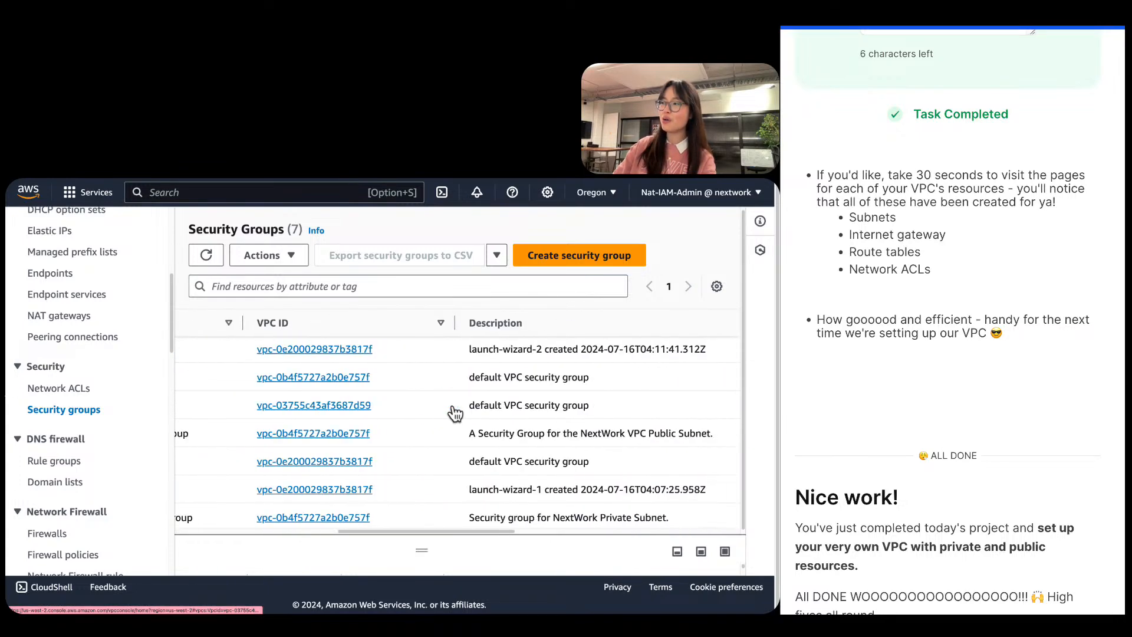
Open the VPC linked to the default security group with VPC ID vpc-03755c43af3687d59 and select it to check its name.
{"action": "left_click", "coordinate": [318, 406]}
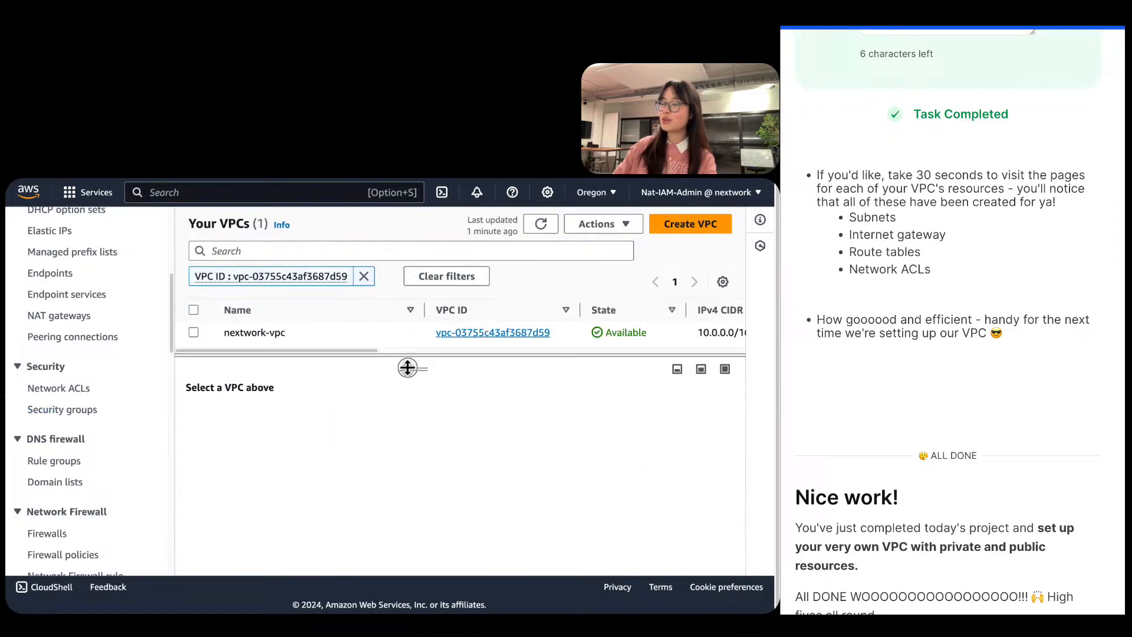
{"action": "left_click", "coordinate": [265, 333]}
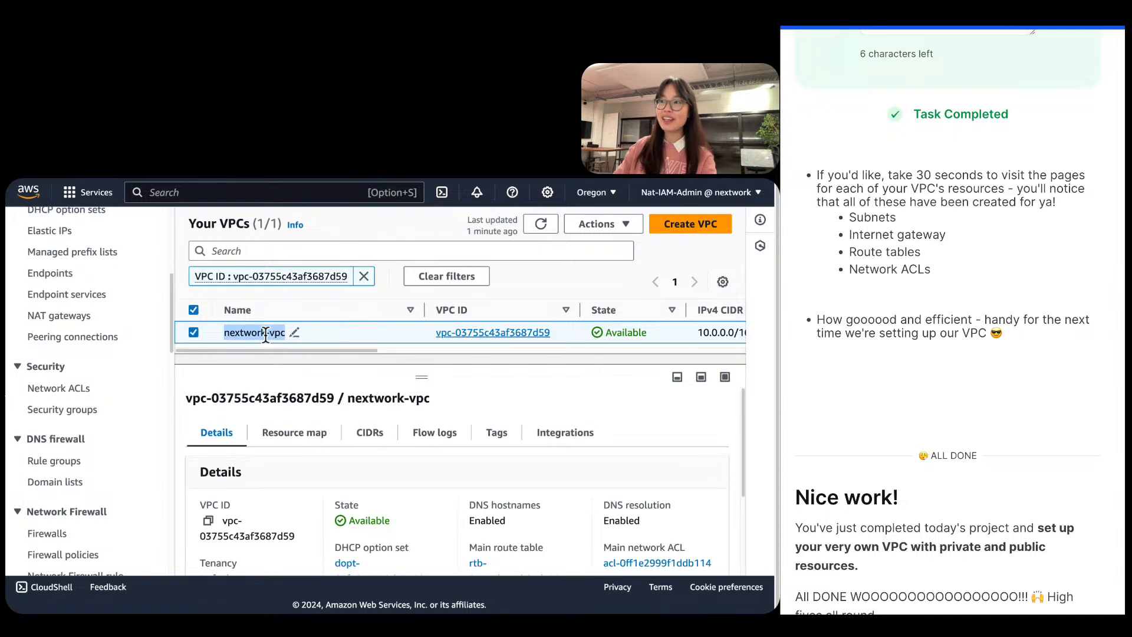
Go back to the security groups, match the default group to its VPC ID, and reopen the nextwork-vpc details.
{"action": "left_click", "coordinate": [61, 412]}
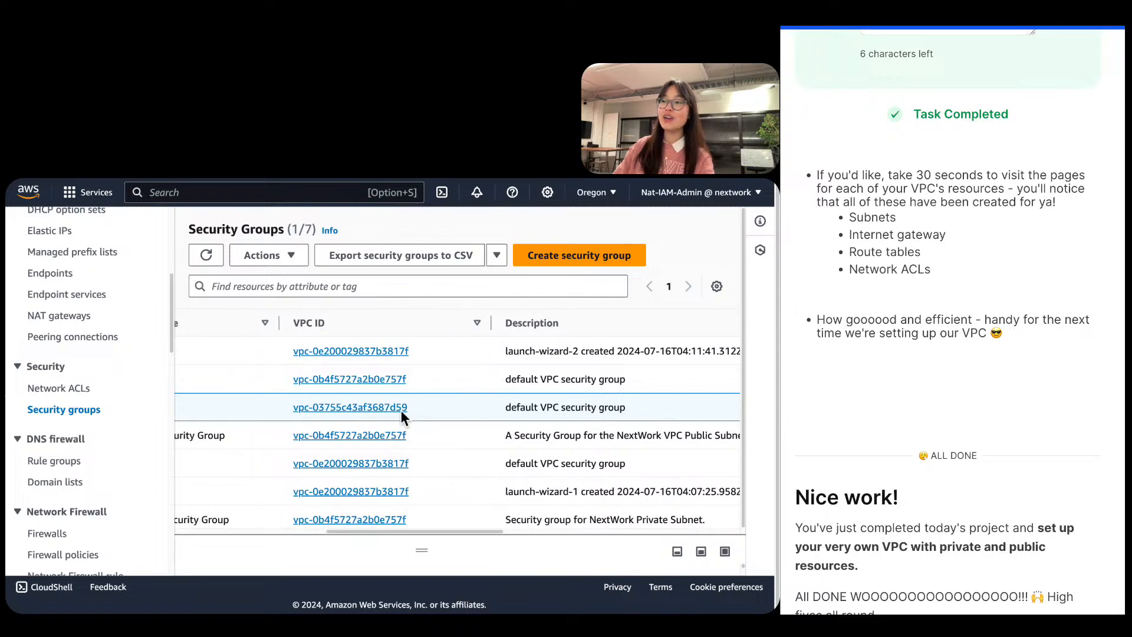
{"action": "scroll", "coordinate": [401, 409], "scroll_direction": "left", "scroll_amount": 5}
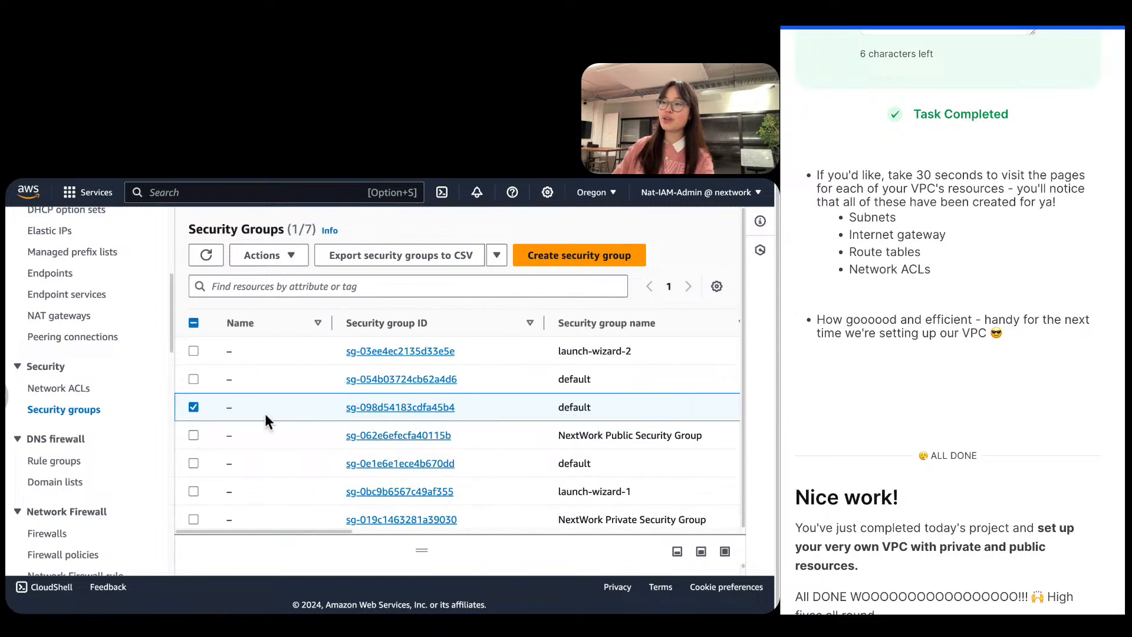
{"action": "scroll", "coordinate": [299, 416], "scroll_direction": "right", "scroll_amount": 10}
{"action": "scroll", "coordinate": [519, 416], "scroll_direction": "right", "scroll_amount": 3}
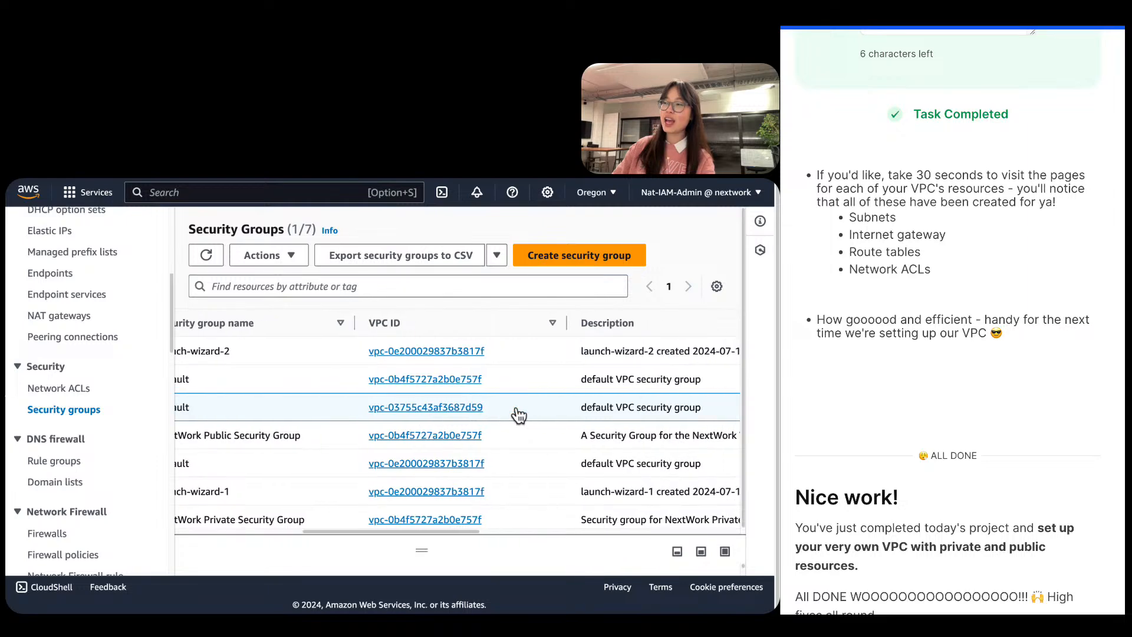
{"action": "left_click", "coordinate": [416, 408]}
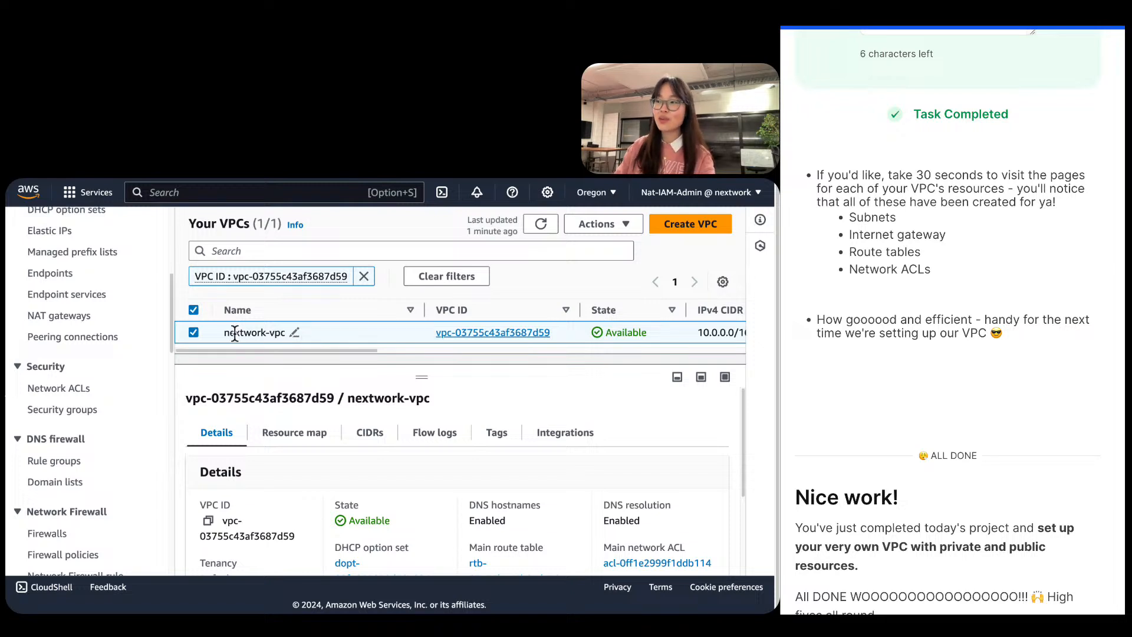
{"action": "left_click_drag", "start_coordinate": [437, 404], "coordinate": [348, 399]}
{"action": "left_click", "coordinate": [354, 397]}
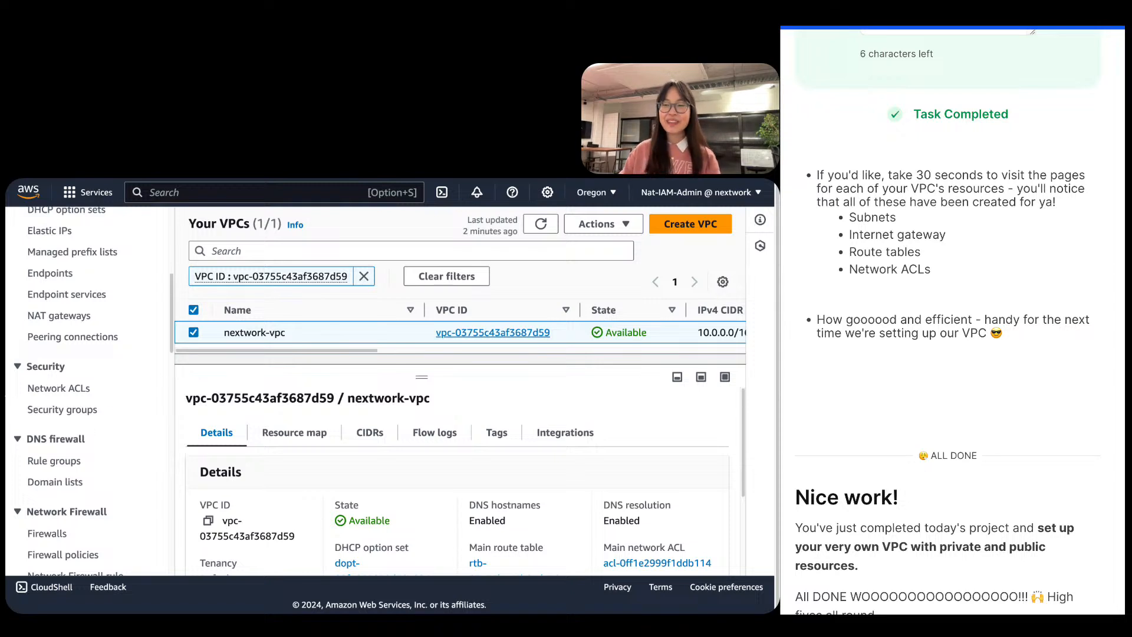
Open and refresh the network ACLs list, and review each ACL's default status, VPC ID and inbound rules count.
{"action": "left_click", "coordinate": [65, 390]}
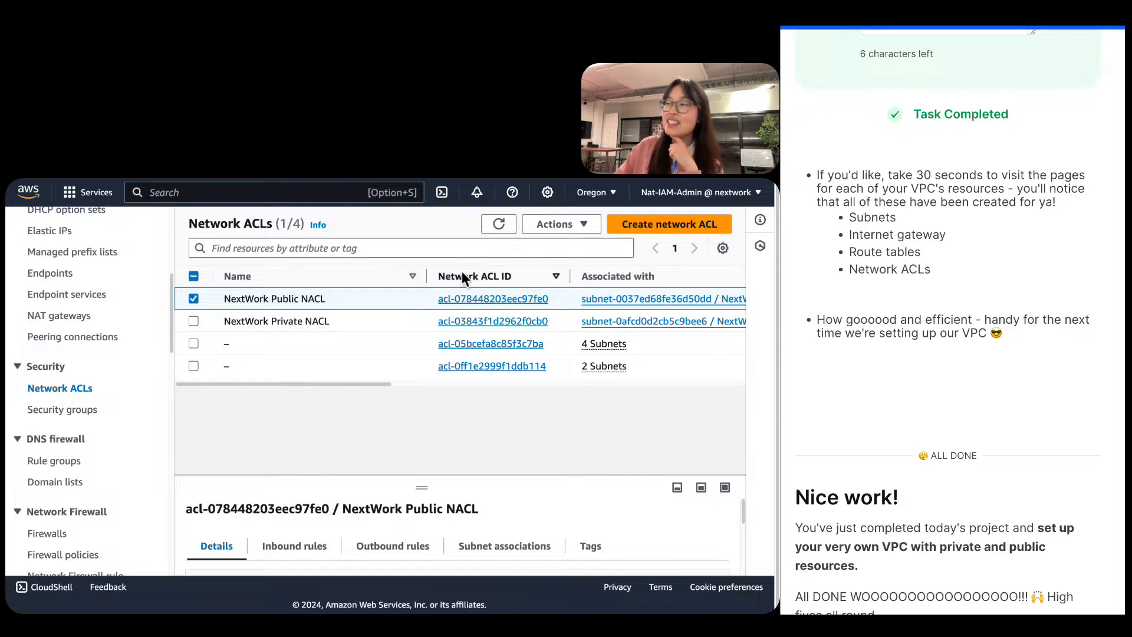
{"action": "left_click", "coordinate": [487, 249]}
{"action": "left_click", "coordinate": [486, 226]}
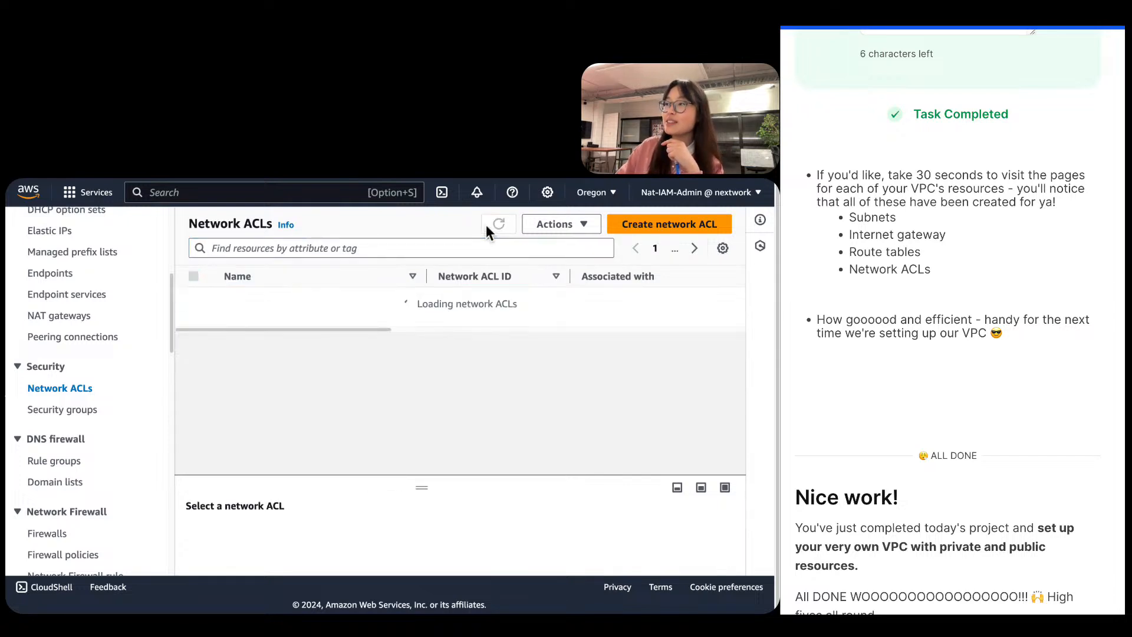
{"action": "left_click_drag", "start_coordinate": [366, 385], "coordinate": [610, 384]}
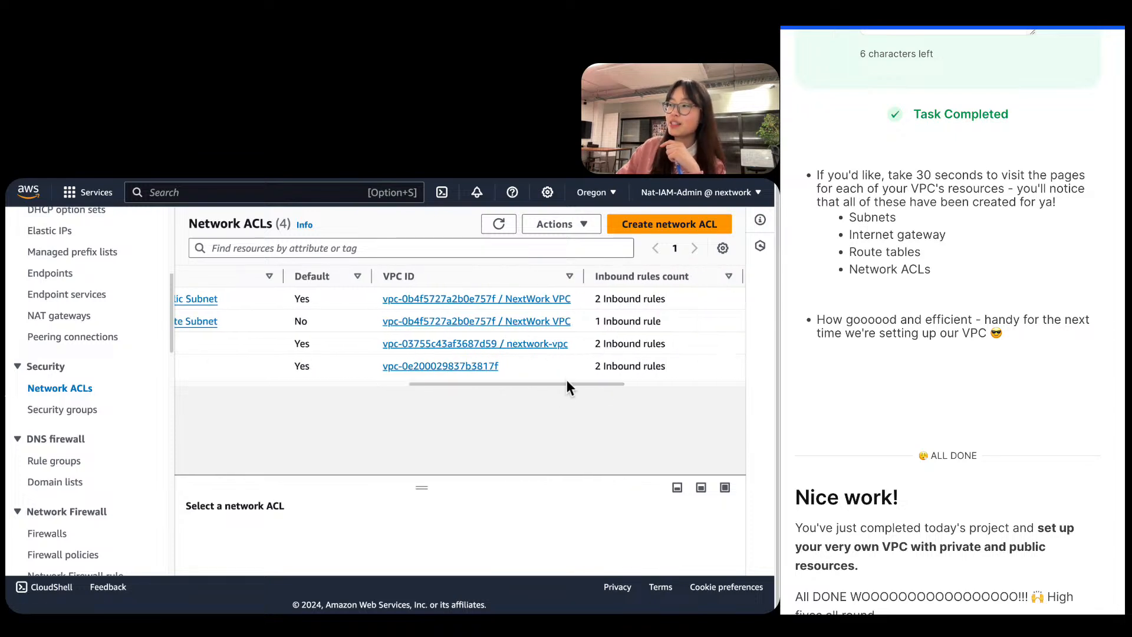
{"action": "left_click_drag", "start_coordinate": [568, 387], "coordinate": [291, 391]}
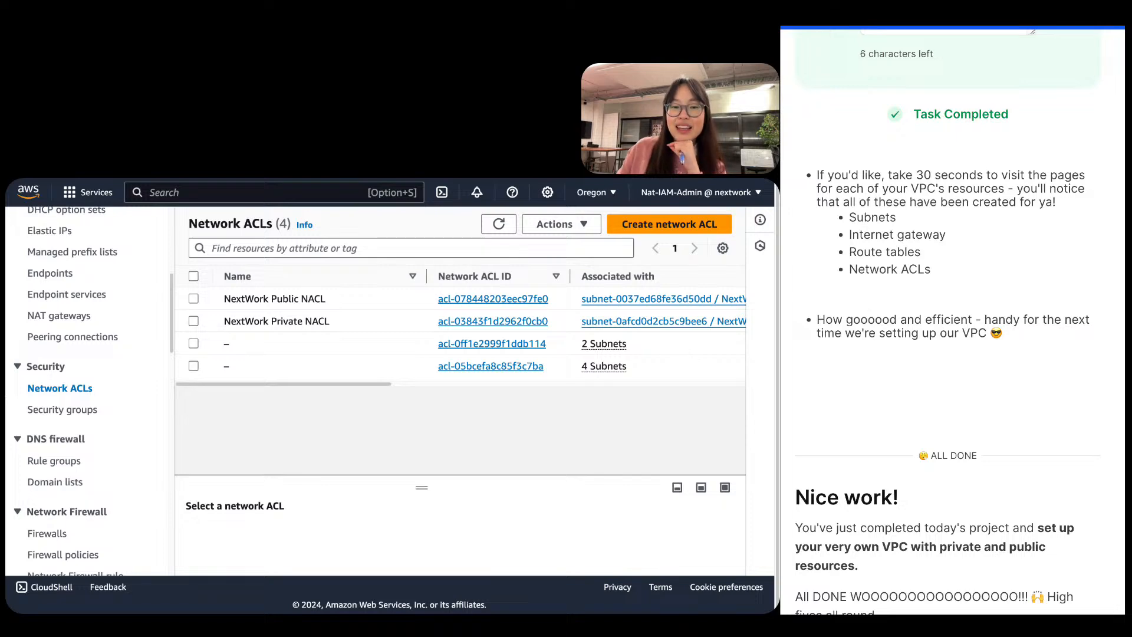
Start the answer on what Amazon VPC is with "Amazon VPC is AWS's foundational networking service that helps us create our own networks".
{"action": "scroll", "coordinate": [860, 311], "scroll_direction": "down", "scroll_amount": 6}
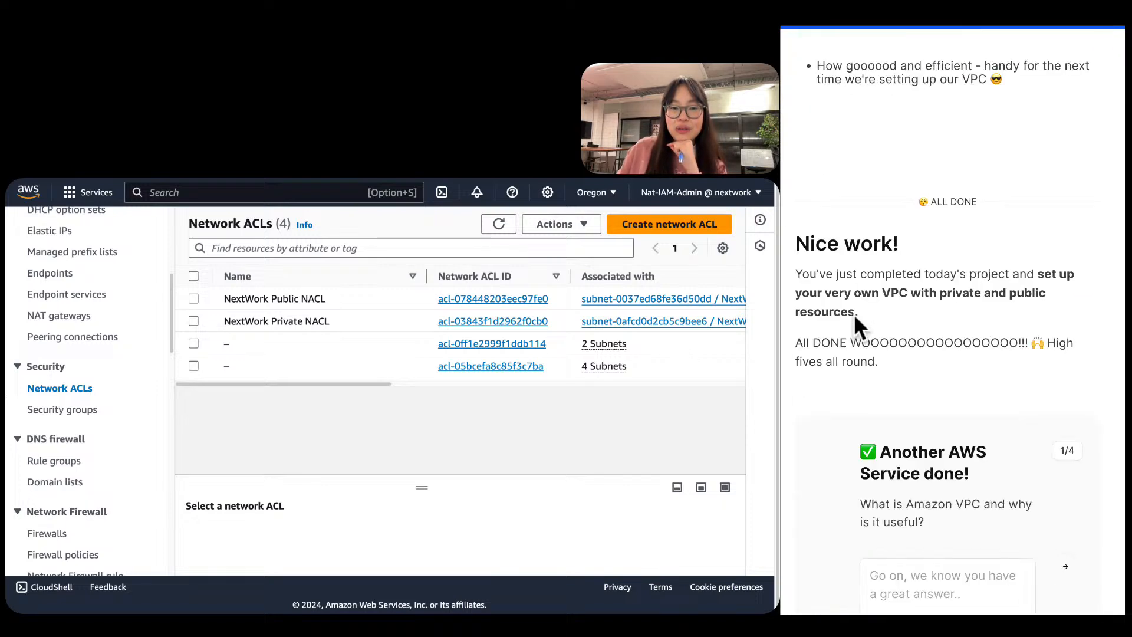
{"action": "scroll", "coordinate": [854, 313], "scroll_direction": "down", "scroll_amount": 2}
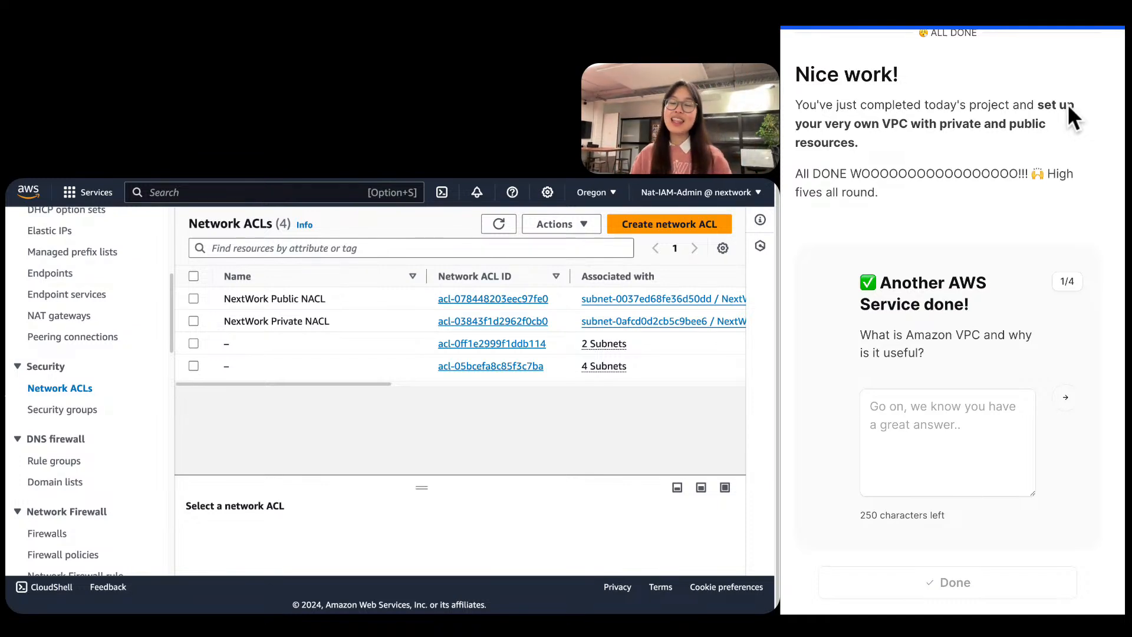
{"action": "scroll", "coordinate": [1052, 275], "scroll_direction": "down", "scroll_amount": 2}
{"action": "scroll", "coordinate": [1052, 275], "scroll_direction": "down", "scroll_amount": 1}
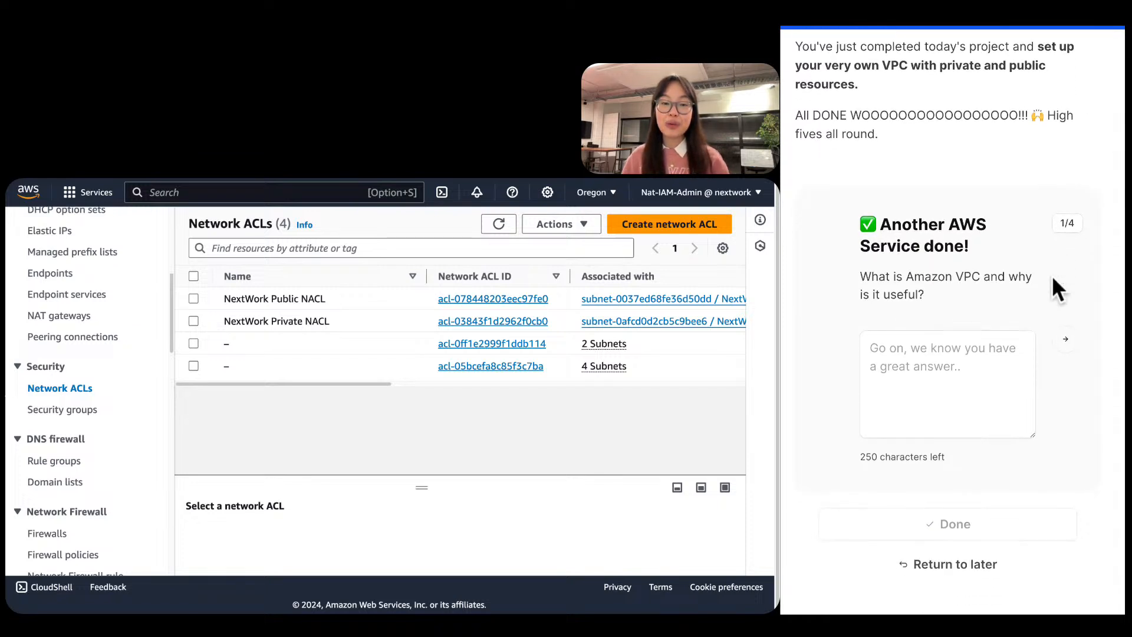
{"action": "left_click", "coordinate": [895, 360]}
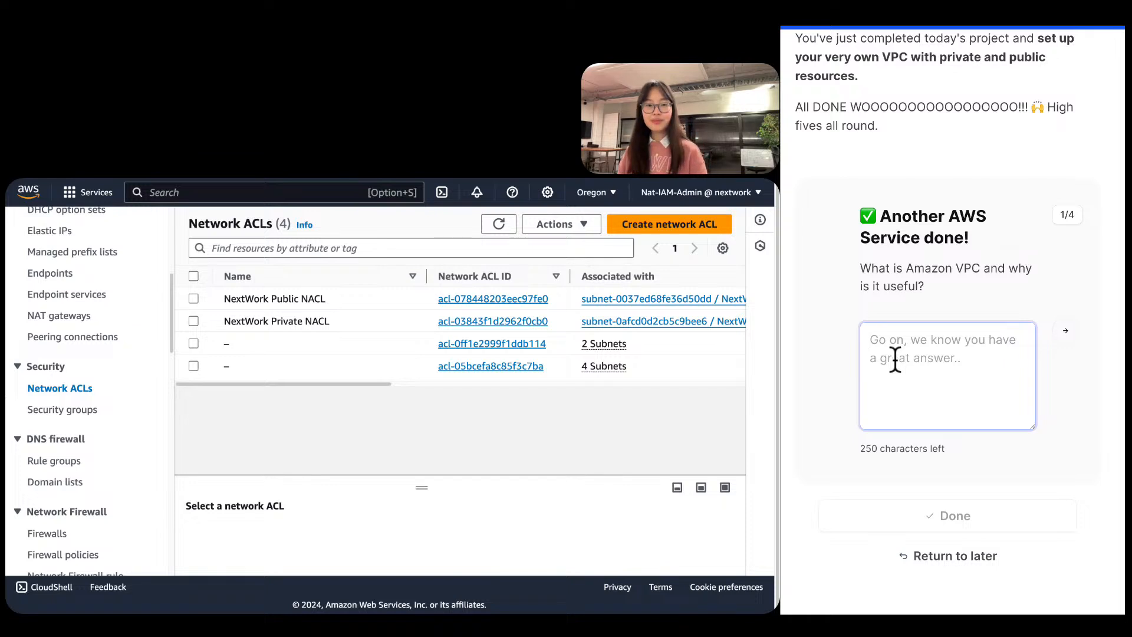
{"action": "type", "text": "Amazon VPC is a"}
{"action": "key", "text": "BackSpace"}
{"action": "type", "text": "AWS's foundational networking serivce"}
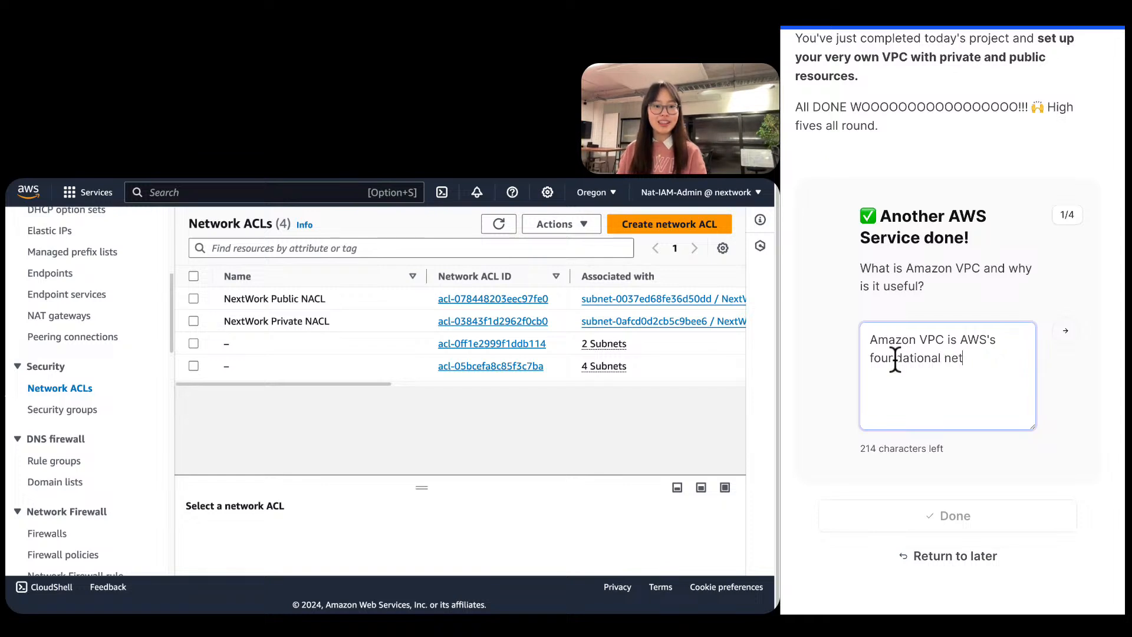
{"action": "key", "text": "BackSpace"}
{"action": "key", "text": "BackSpace"}
{"action": "key", "text": "BackSpace"}
{"action": "key", "text": "BackSpace"}
{"action": "key", "text": "BackSpace"}
{"action": "type", "text": "vice that helps us create our own "}
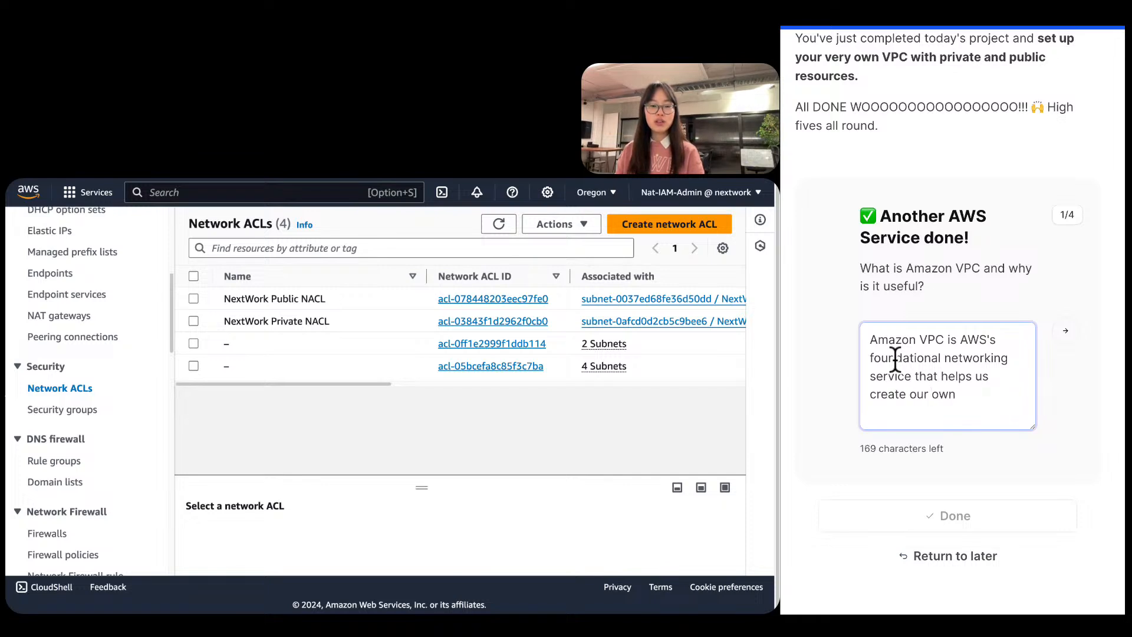
{"action": "type", "text": "networks "}
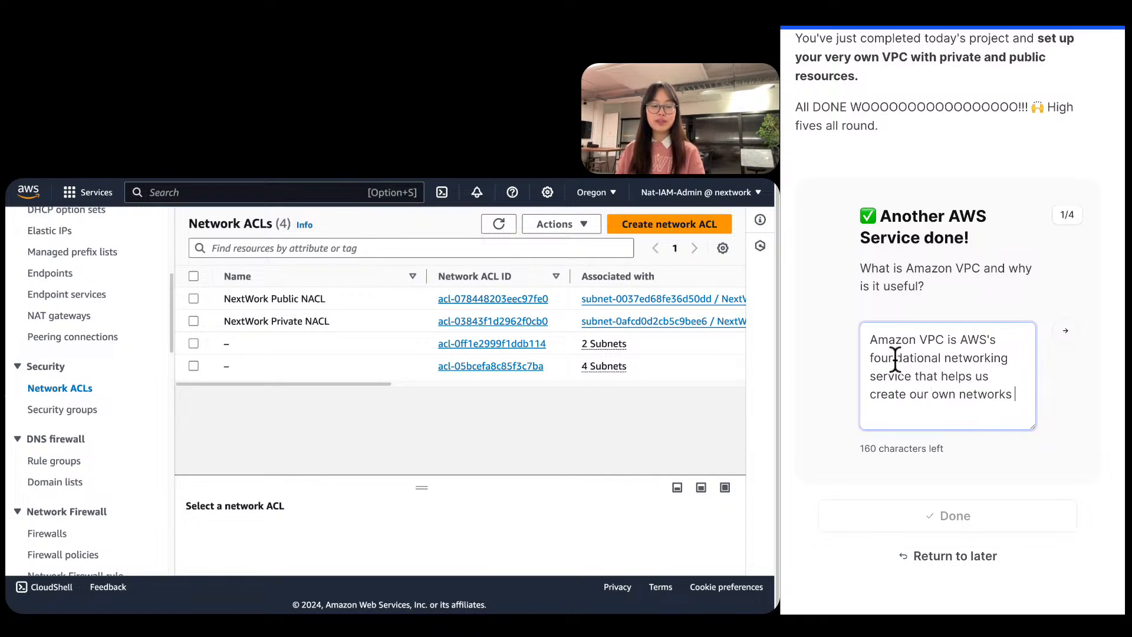
Complete the answer with "and configure the security/traffic rules and connectivity with the internet." and advance to question 2/4.
{"action": "type", "text": "and configure th"}
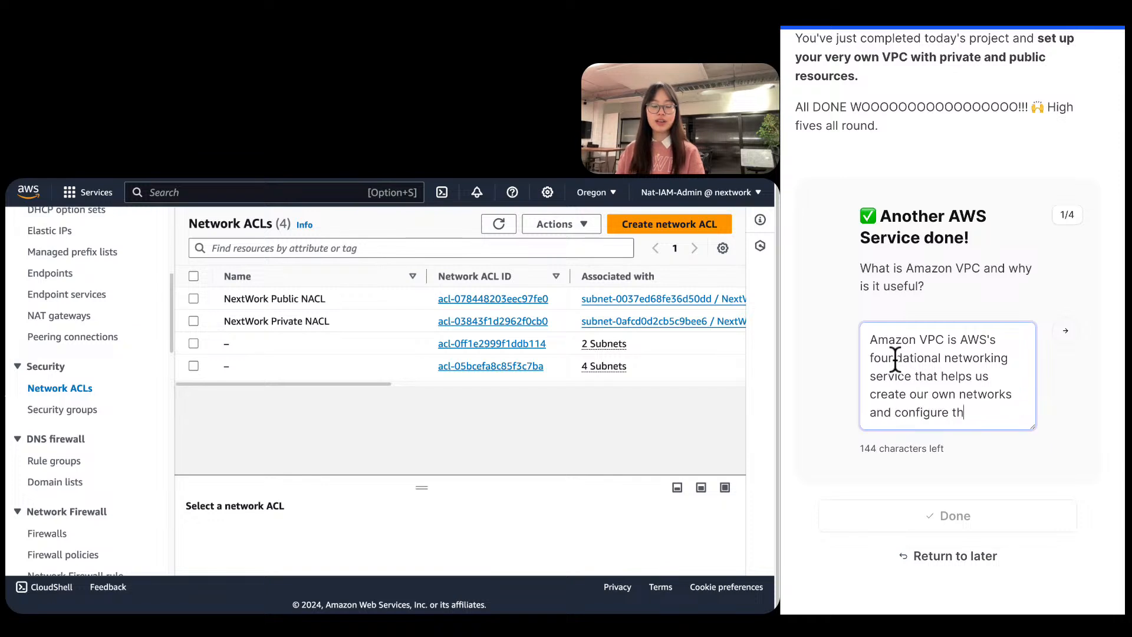
{"action": "type", "text": "e security"}
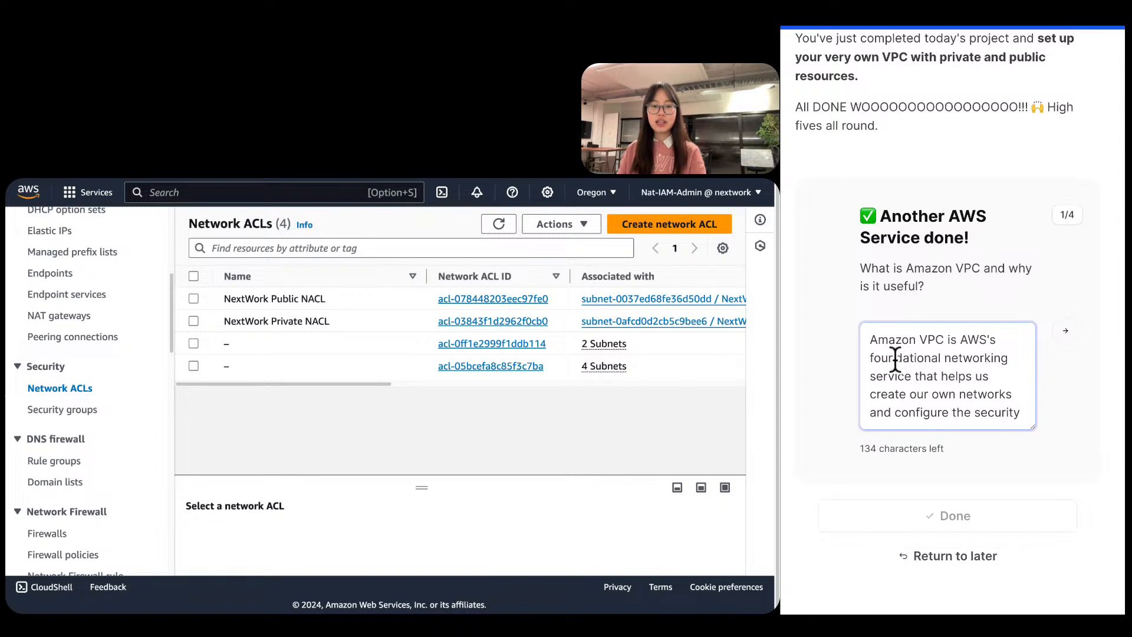
{"action": "type", "text": "/trafic rules"}
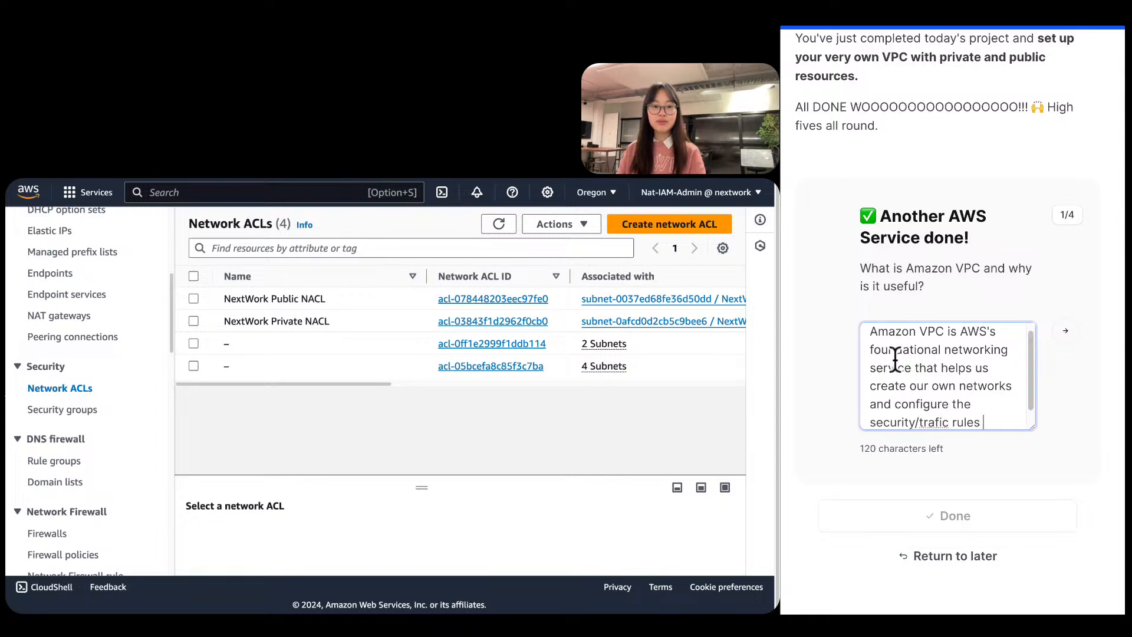
{"action": "key", "text": "BackSpace"}
{"action": "key", "text": "BackSpace"}
{"action": "key", "text": "BackSpace"}
{"action": "key", "text": "BackSpace"}
{"action": "key", "text": "BackSpace"}
{"action": "key", "text": "BackSpace"}
{"action": "type", "text": "fic rules and connect"}
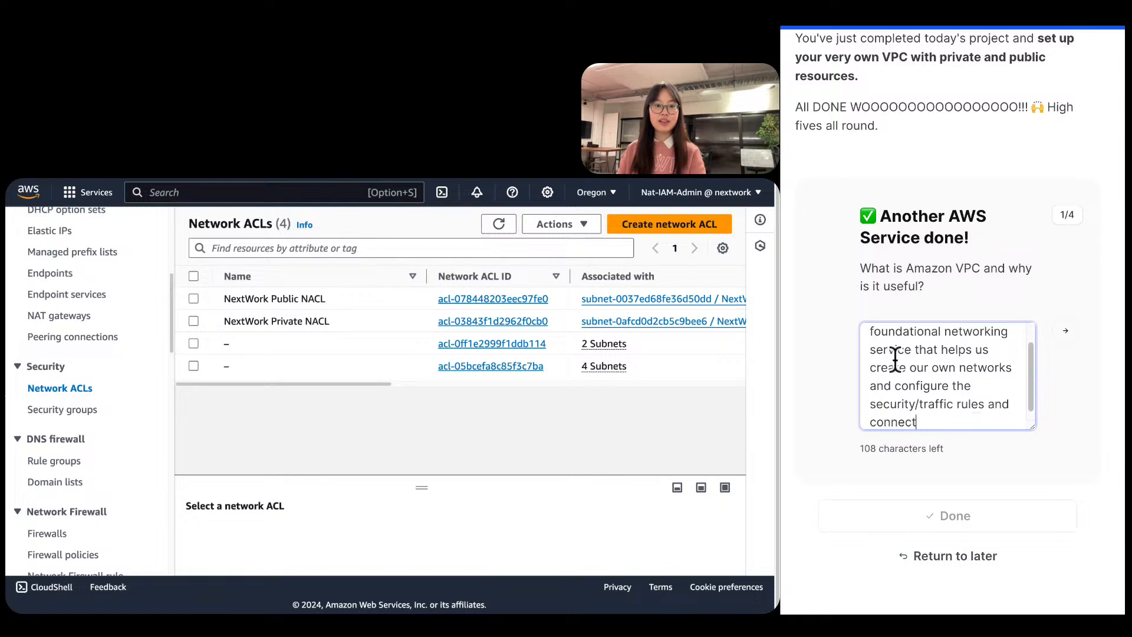
{"action": "type", "text": "ivity with "}
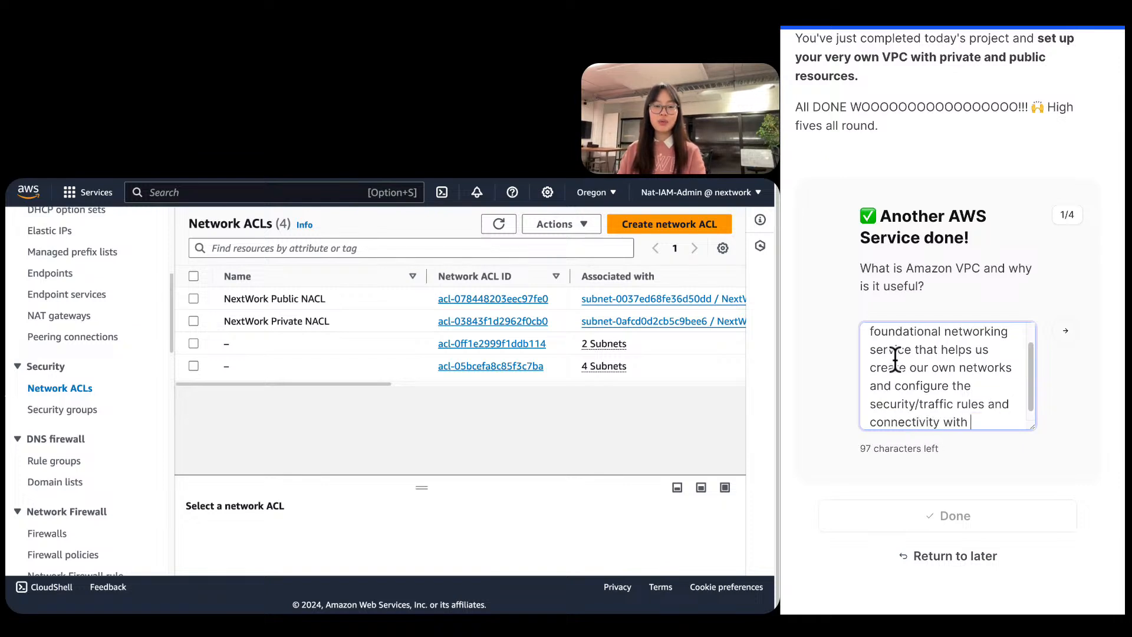
{"action": "type", "text": "the internet."}
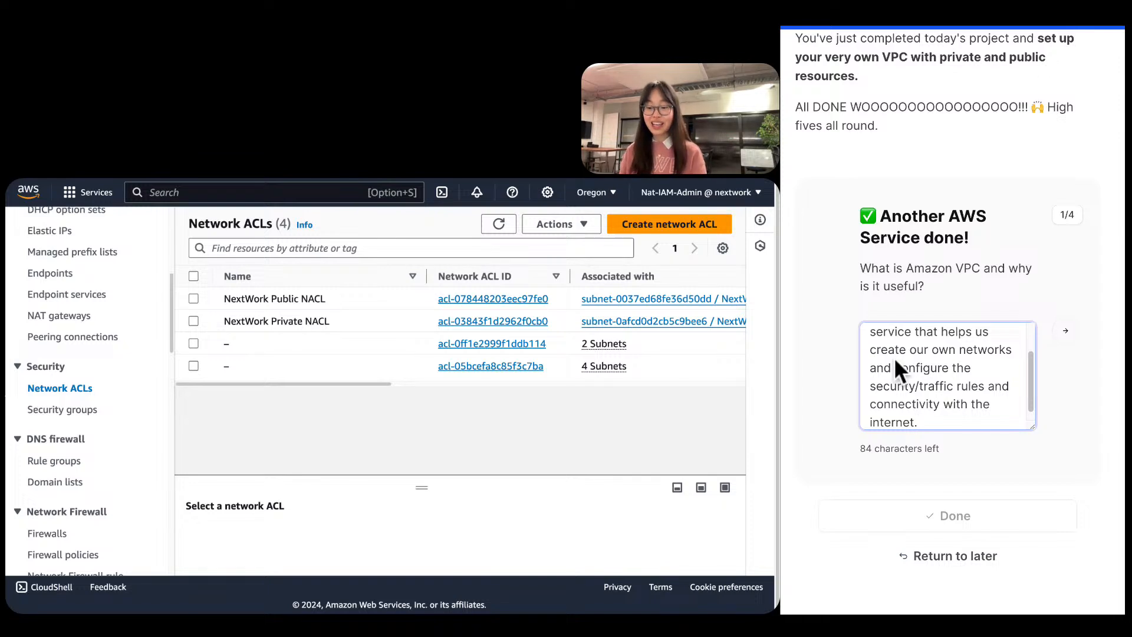
{"action": "key", "text": "Tab"}
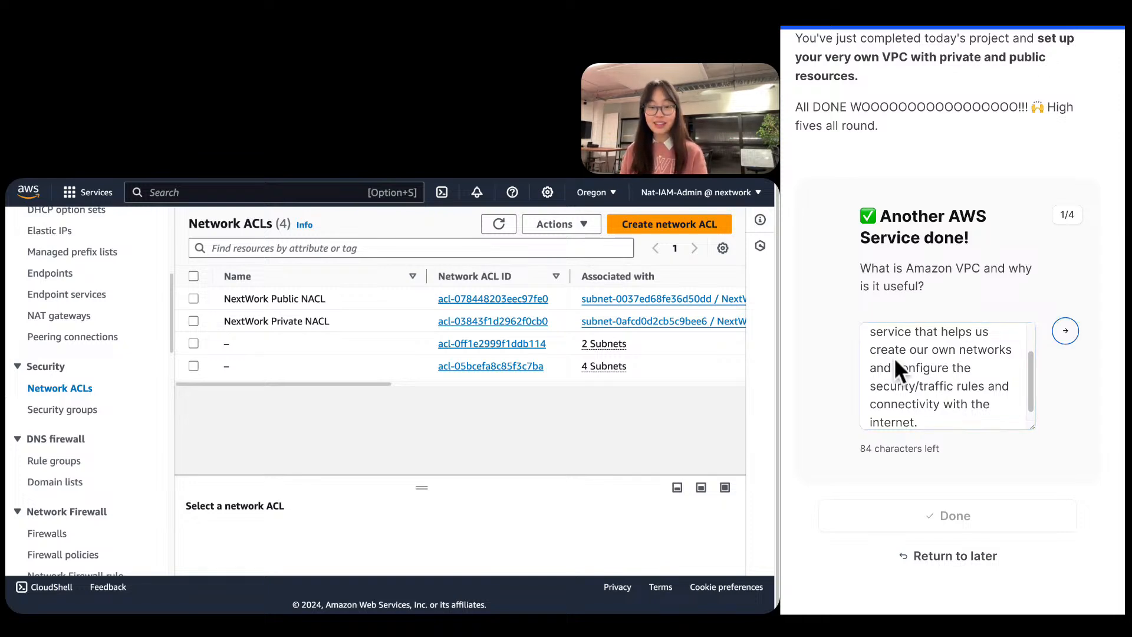
{"action": "key", "text": "Return"}
Start the answer on how Amazon VPC was used with "I used Amazon VPC to create my own VPC with its resources".
{"action": "left_click", "coordinate": [955, 360]}
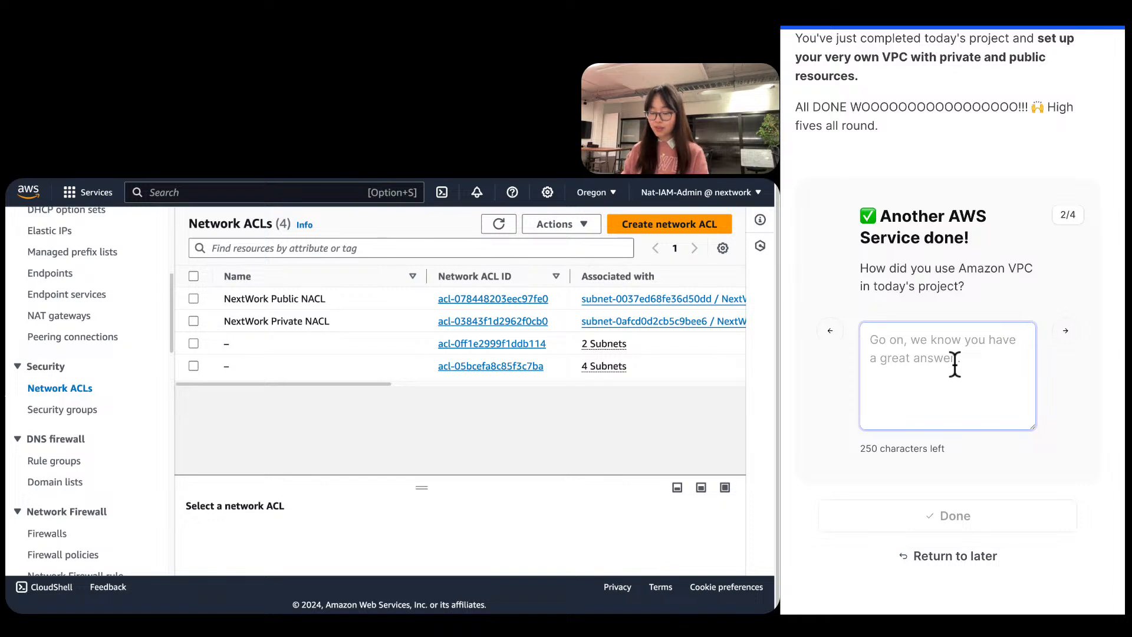
{"action": "type", "text": "I used "}
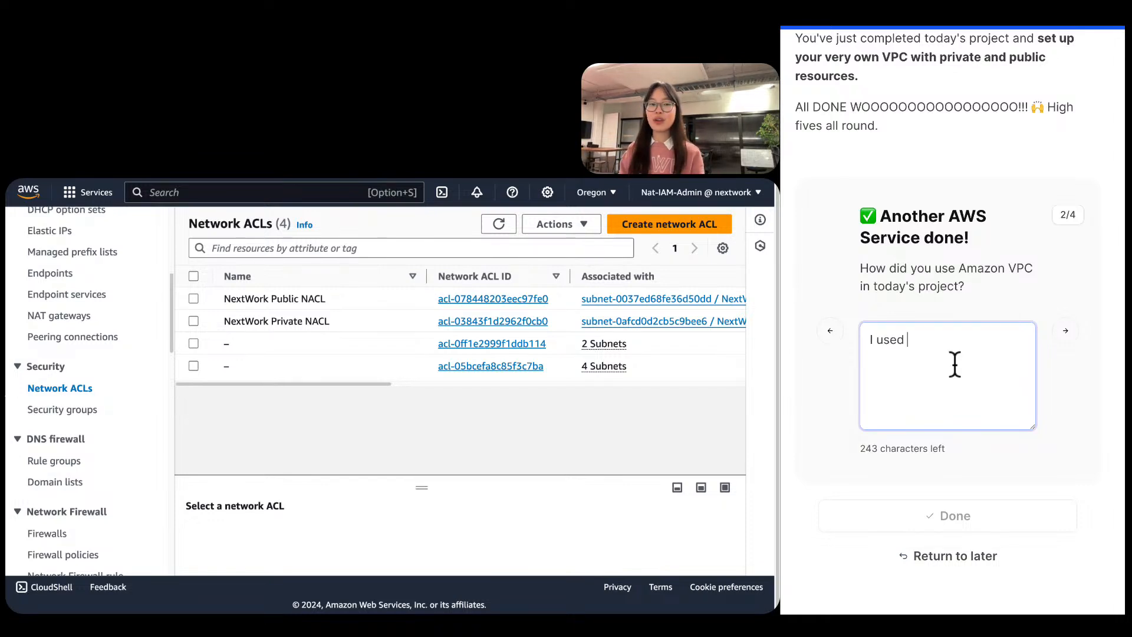
{"action": "type", "text": "Amazon VP"}
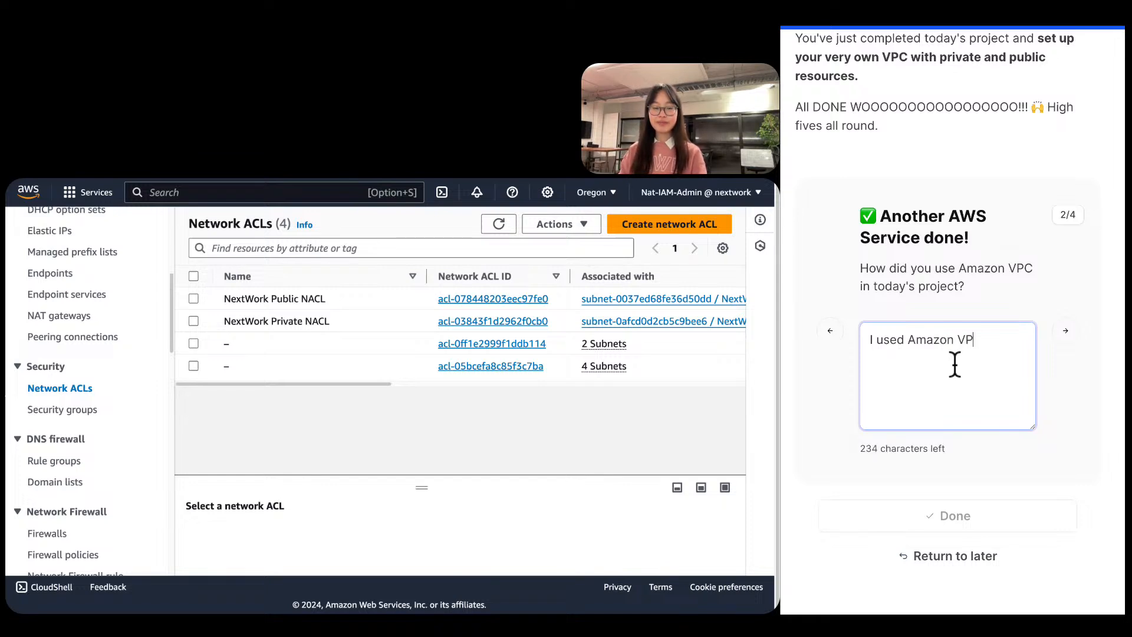
{"action": "type", "text": "C to create "}
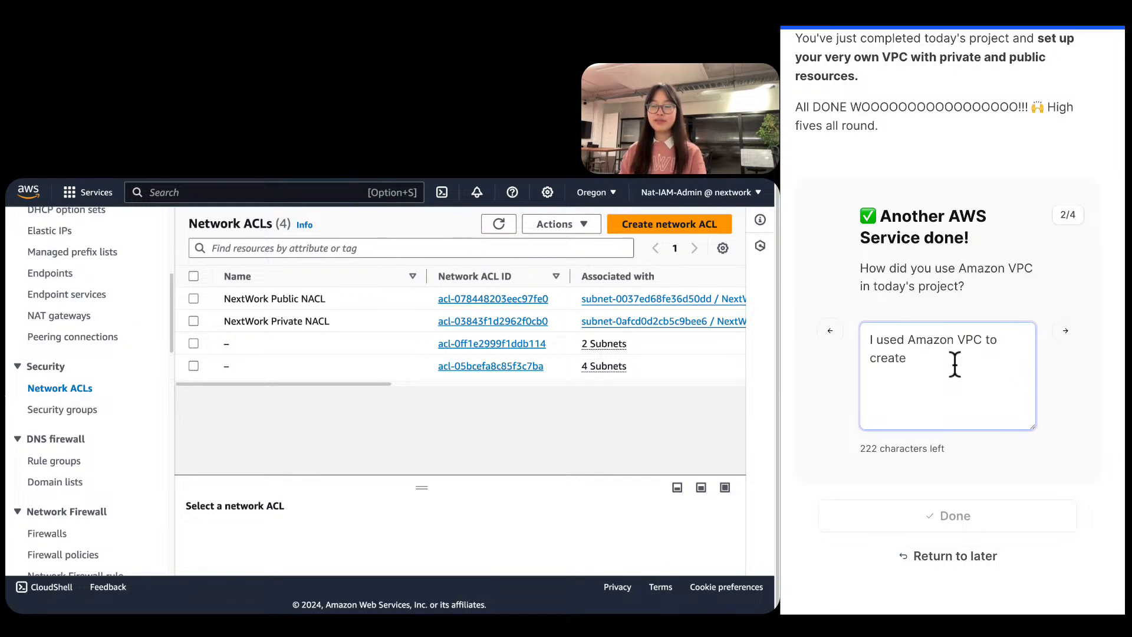
{"action": "type", "text": "my own "}
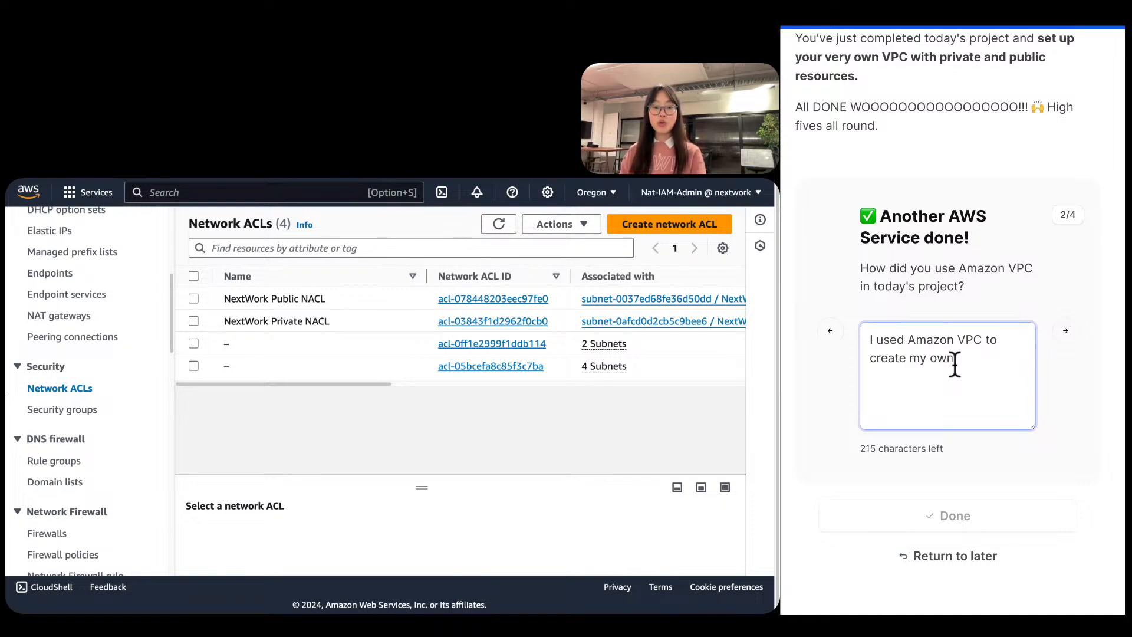
{"action": "type", "text": "VPC with its resources"}
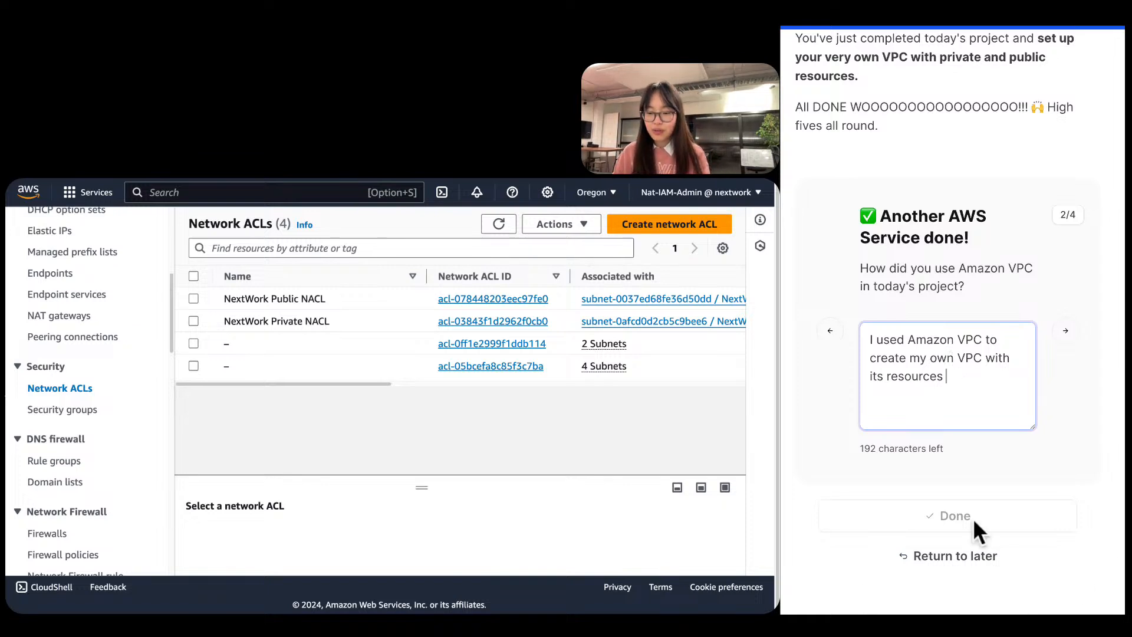
Replace "its resources" in the answer with "different resources/components (e.g. security groups, network ACLs)".
{"action": "left_click_drag", "start_coordinate": [996, 368], "coordinate": [839, 380]}
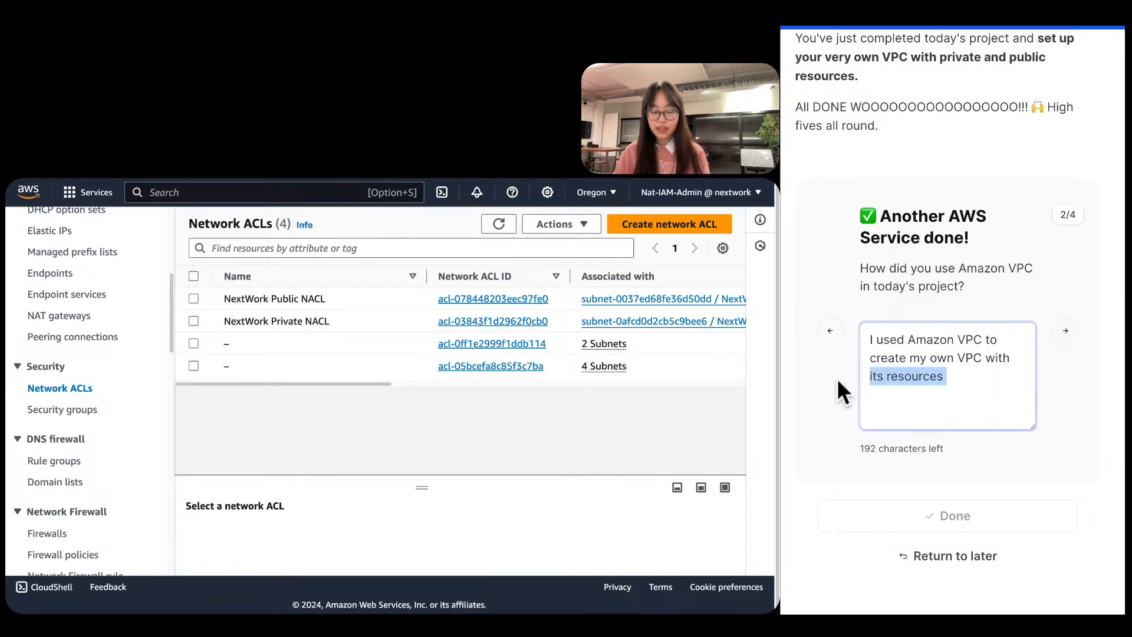
{"action": "type", "text": "different "}
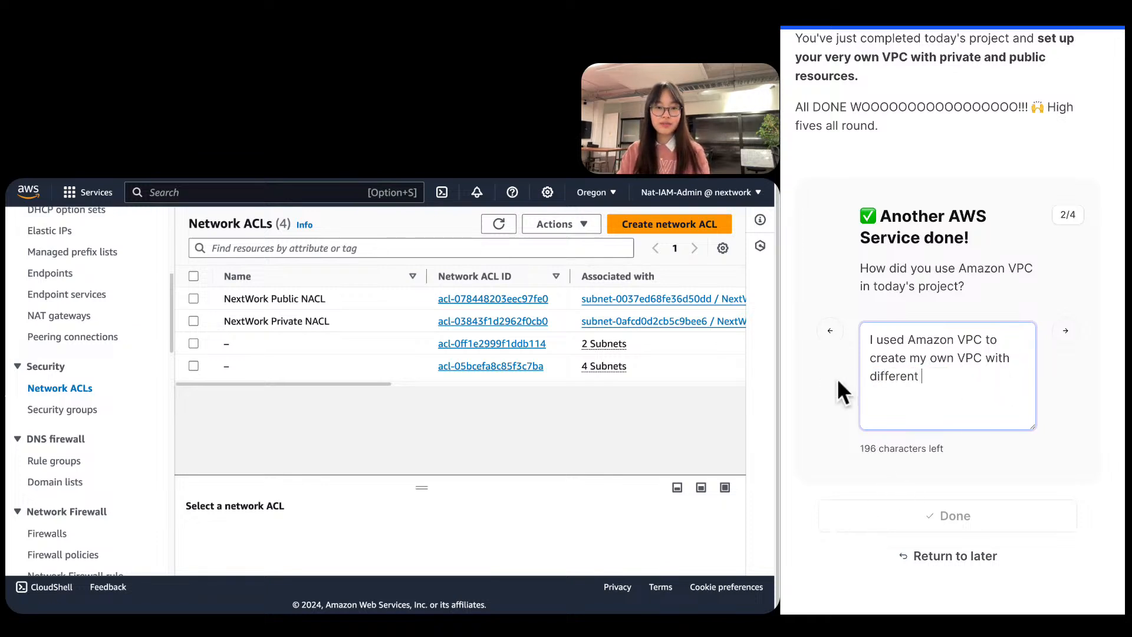
{"action": "type", "text": "resources/compnents"}
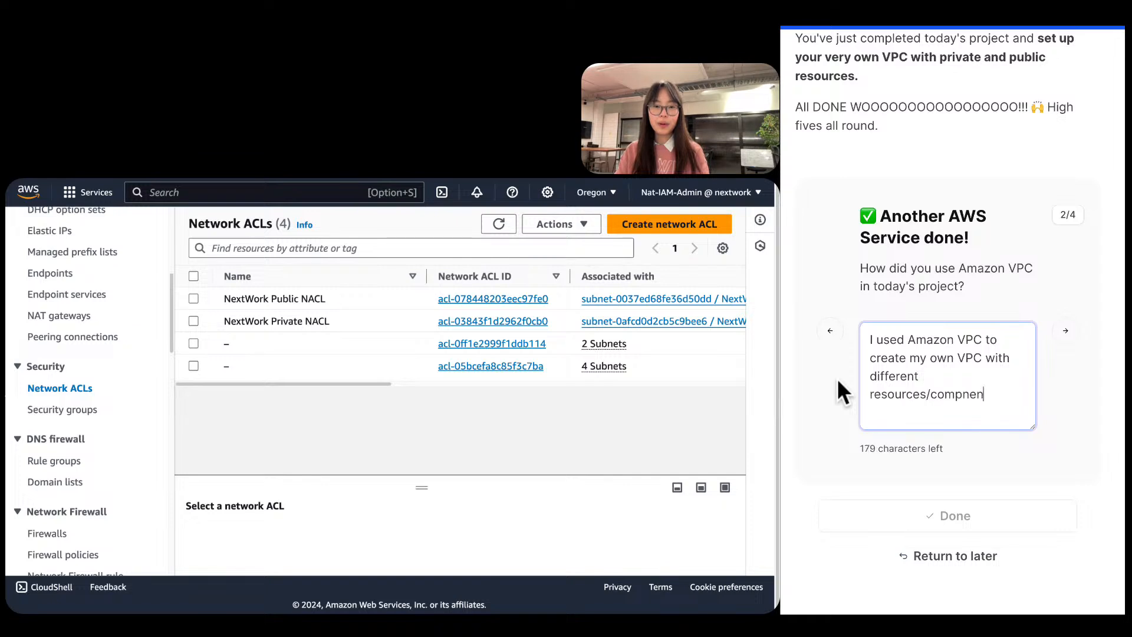
{"action": "key", "text": "BackSpace"}
{"action": "key", "text": "BackSpace"}
{"action": "key", "text": "BackSpace"}
{"action": "key", "text": "BackSpace"}
{"action": "key", "text": "BackSpace"}
{"action": "key", "text": "BackSpace"}
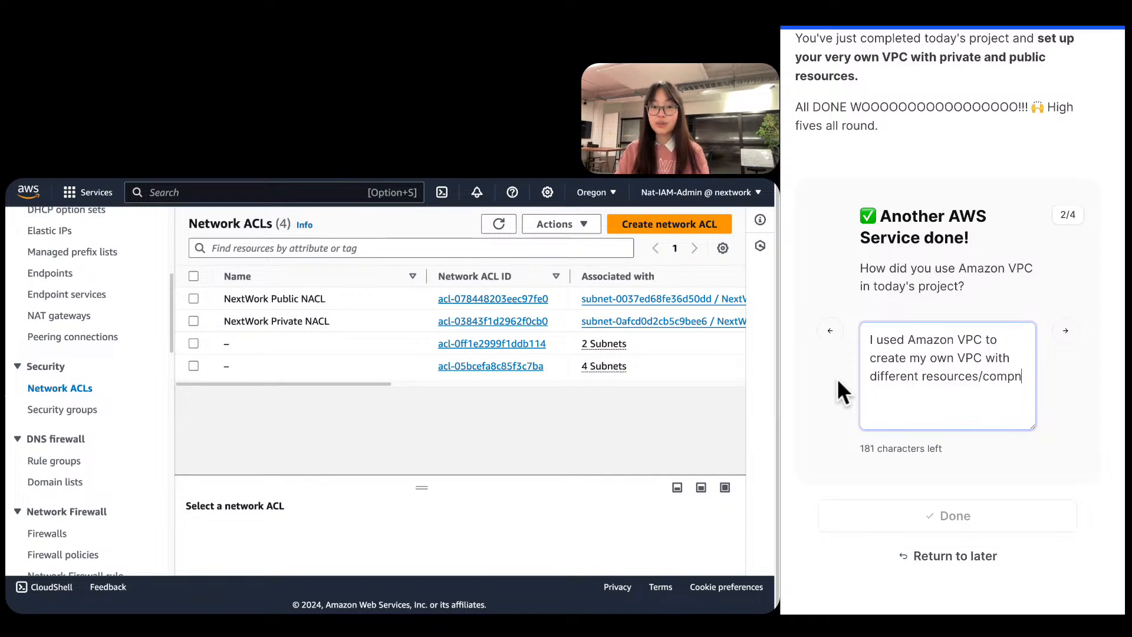
{"action": "type", "text": "onents (e."}
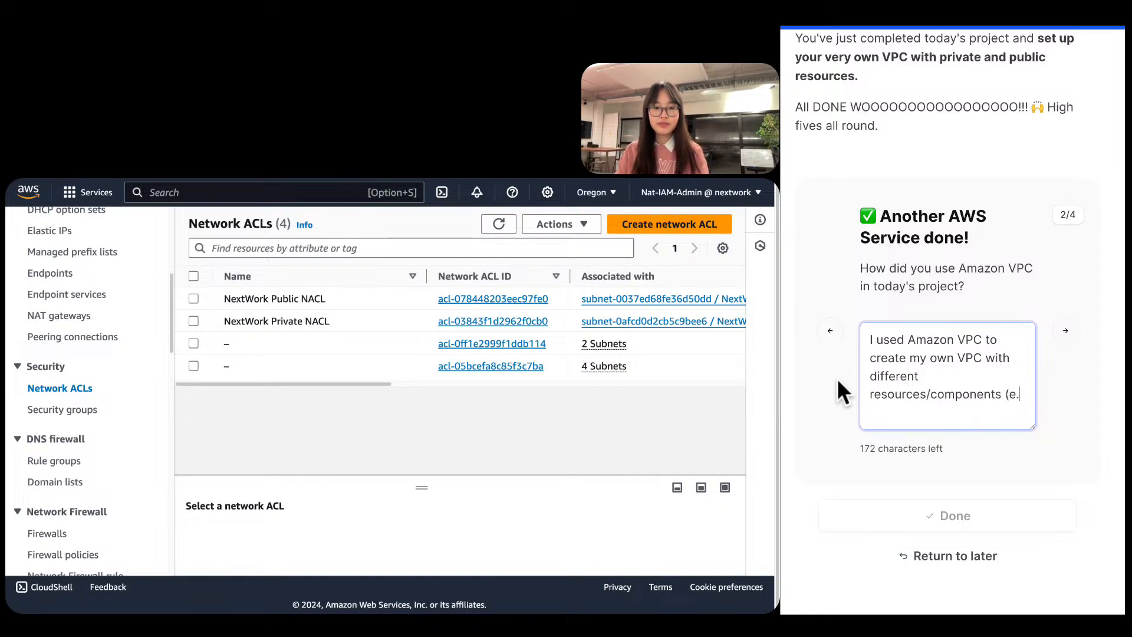
{"action": "type", "text": "g. security groups, "}
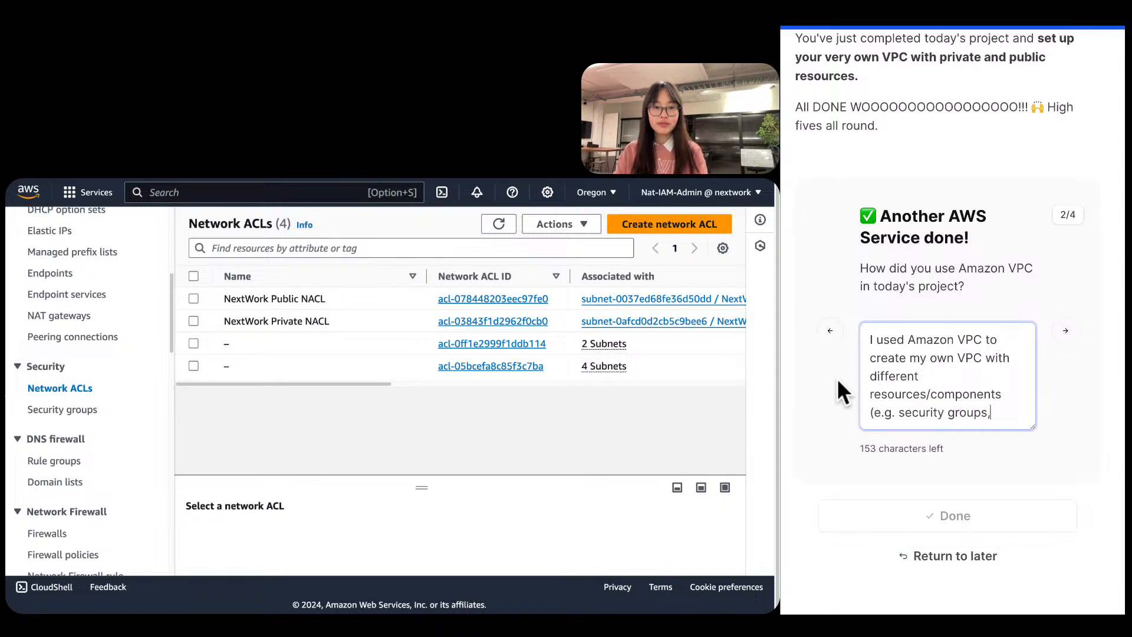
{"action": "type", "text": "net"}
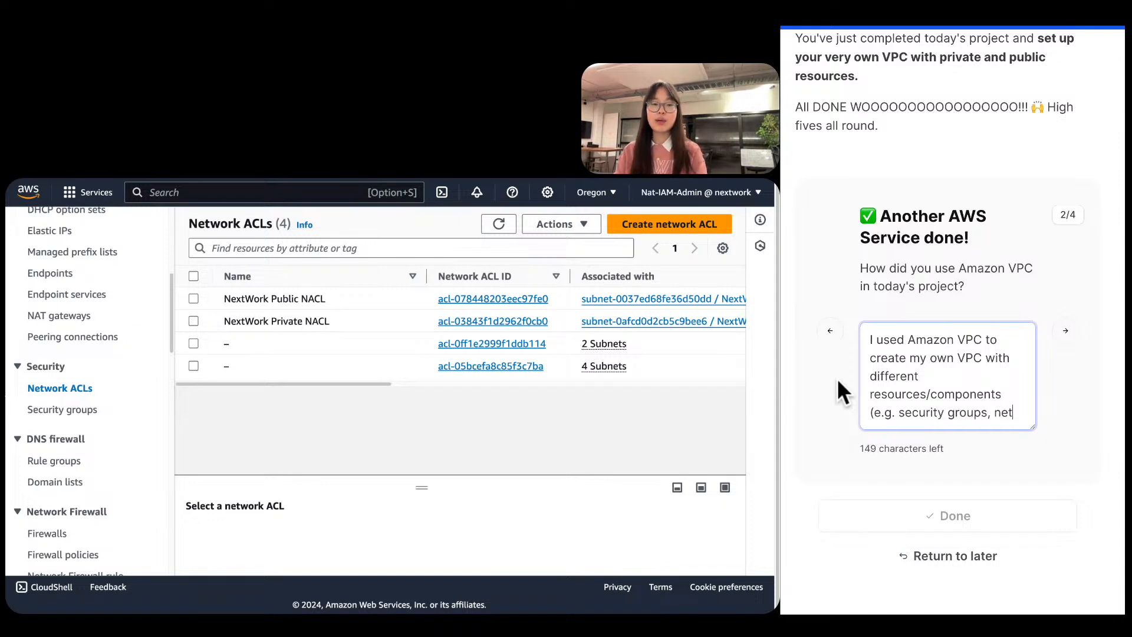
{"action": "type", "text": "work ACL"}
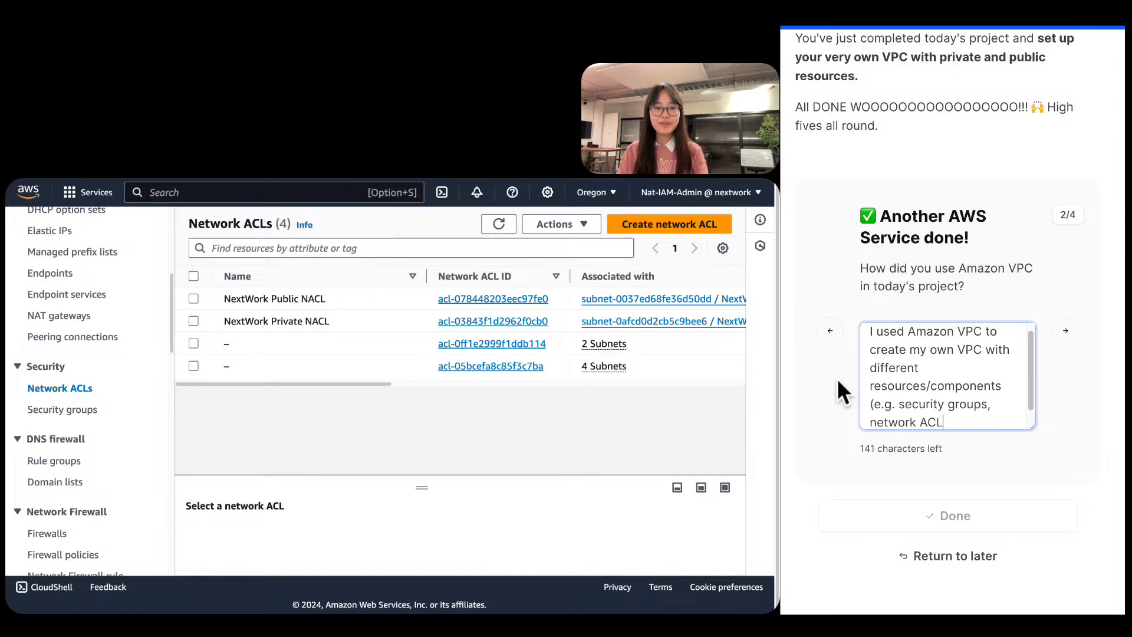
{"action": "type", "text": "s)"}
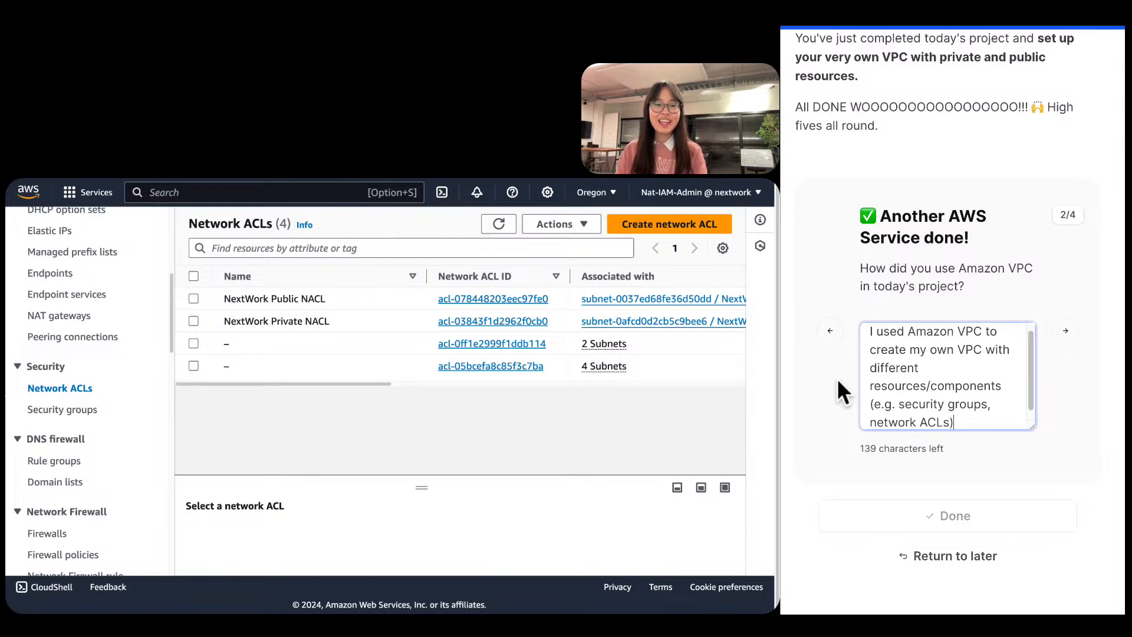
Continue the answer with ", private resources (e.g. a private subnet) and".
{"action": "type", "text": ", "}
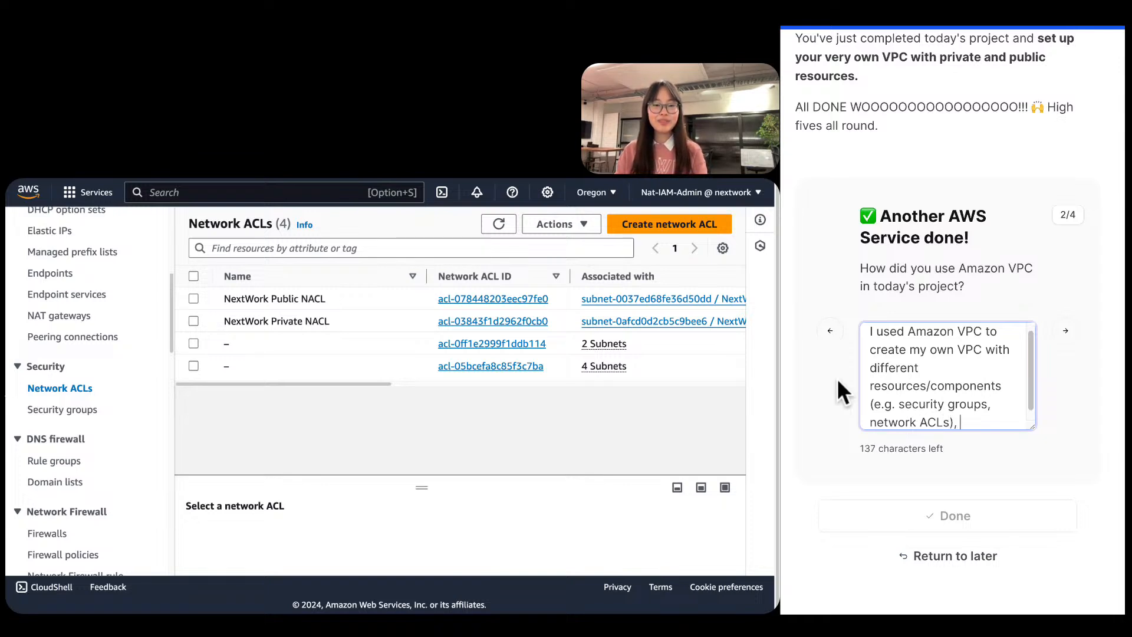
{"action": "type", "text": "priva"}
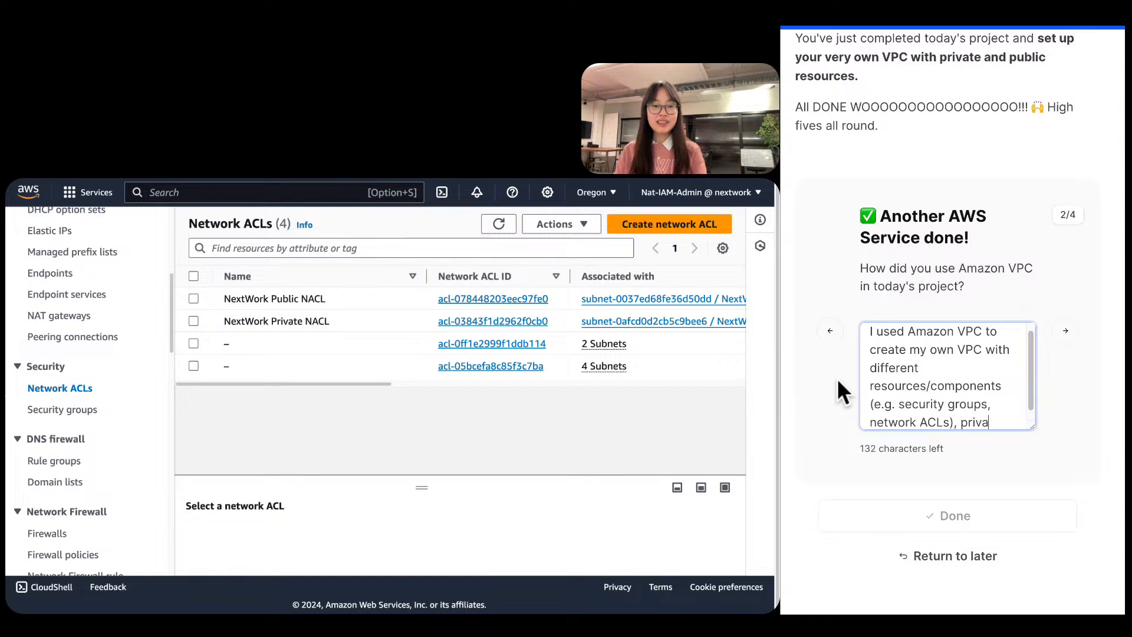
{"action": "type", "text": "te resources "}
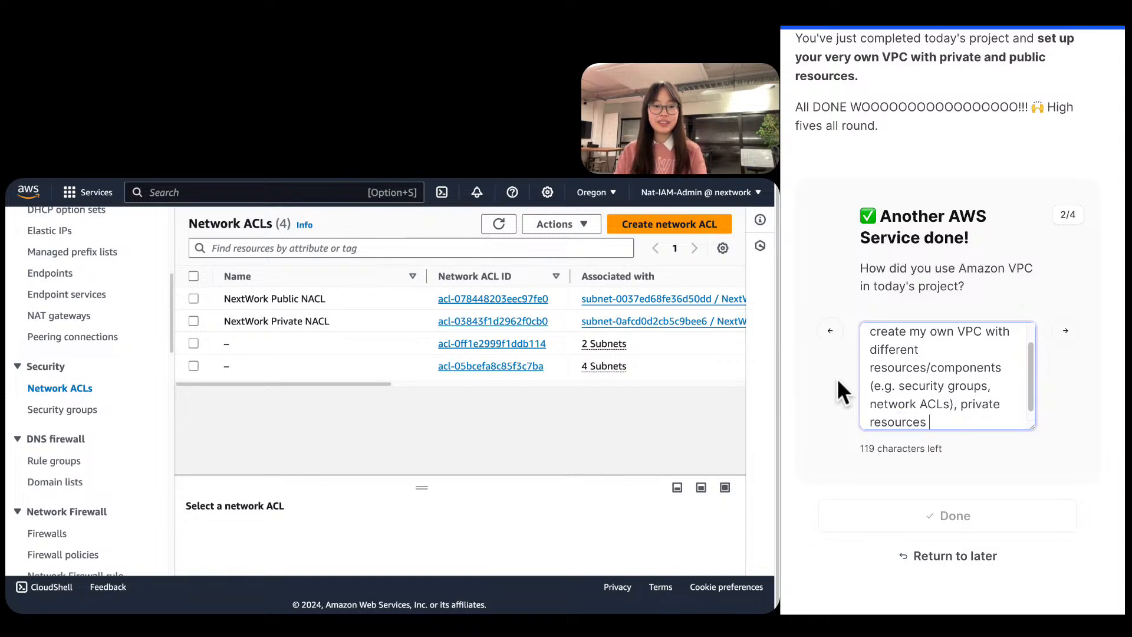
{"action": "type", "text": "(e.g. a pir"}
{"action": "key", "text": "BackSpace"}
{"action": "type", "text": "ivate su"}
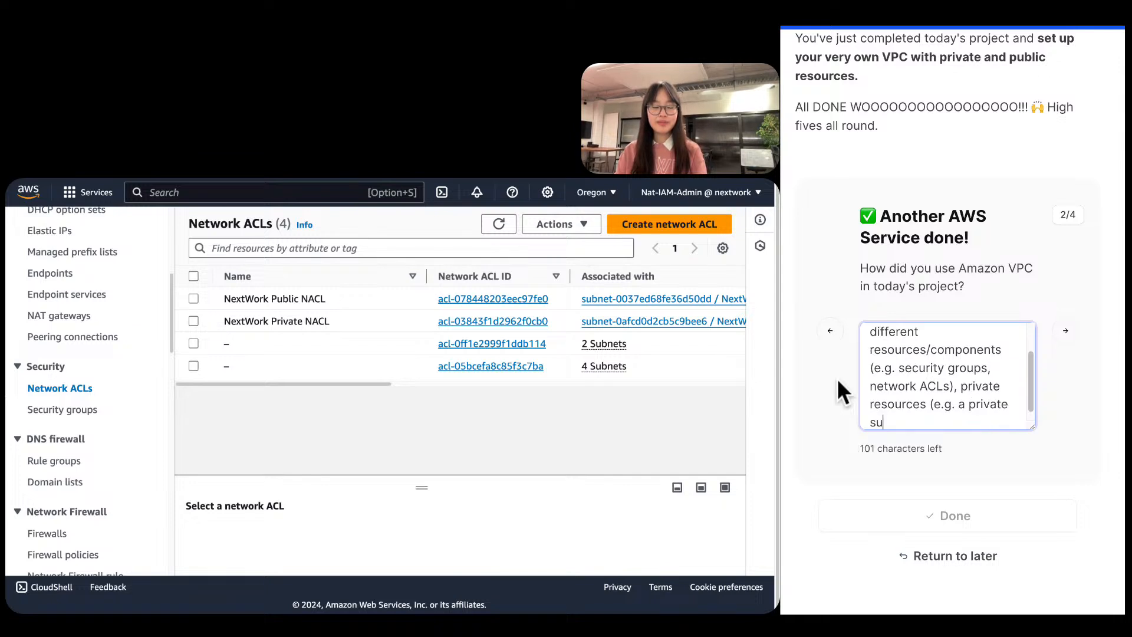
{"action": "type", "text": "bnet) and"}
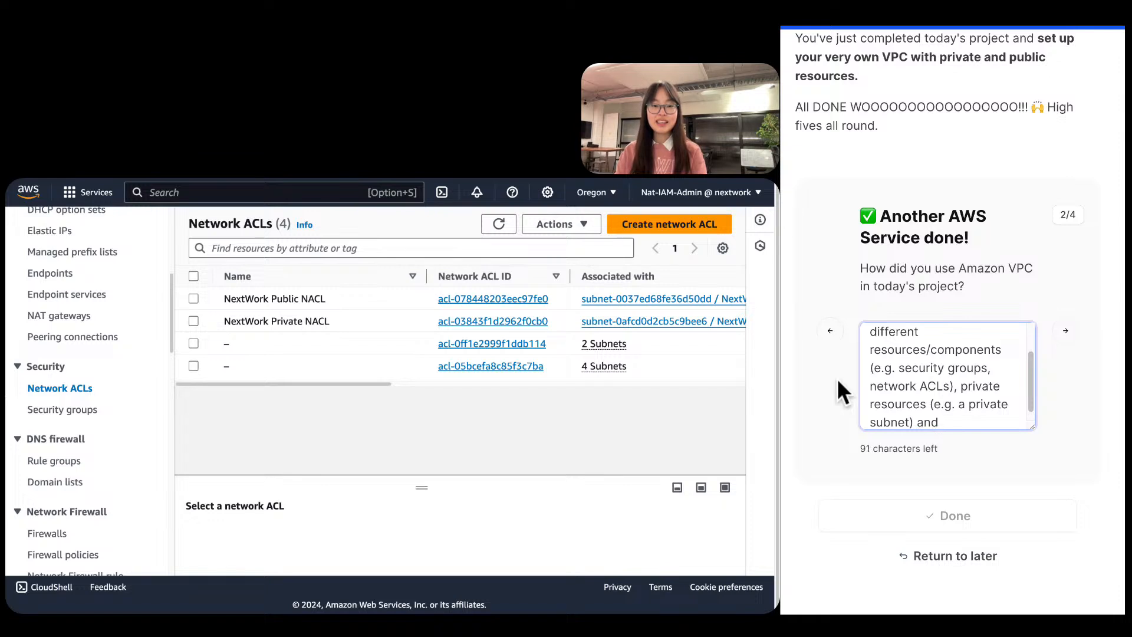
Complete the answer with "EC2 instances in both my public and private subnets." and advance to question 3/4.
{"action": "scroll", "coordinate": [875, 375], "scroll_direction": "down", "scroll_amount": 1}
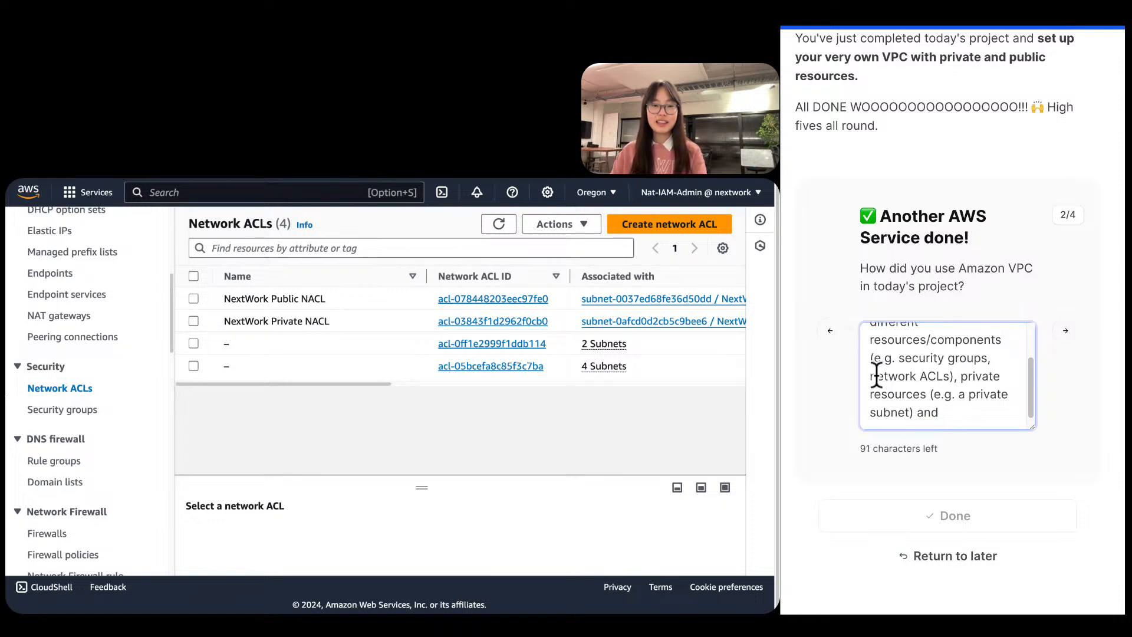
{"action": "type", "text": "EC"}
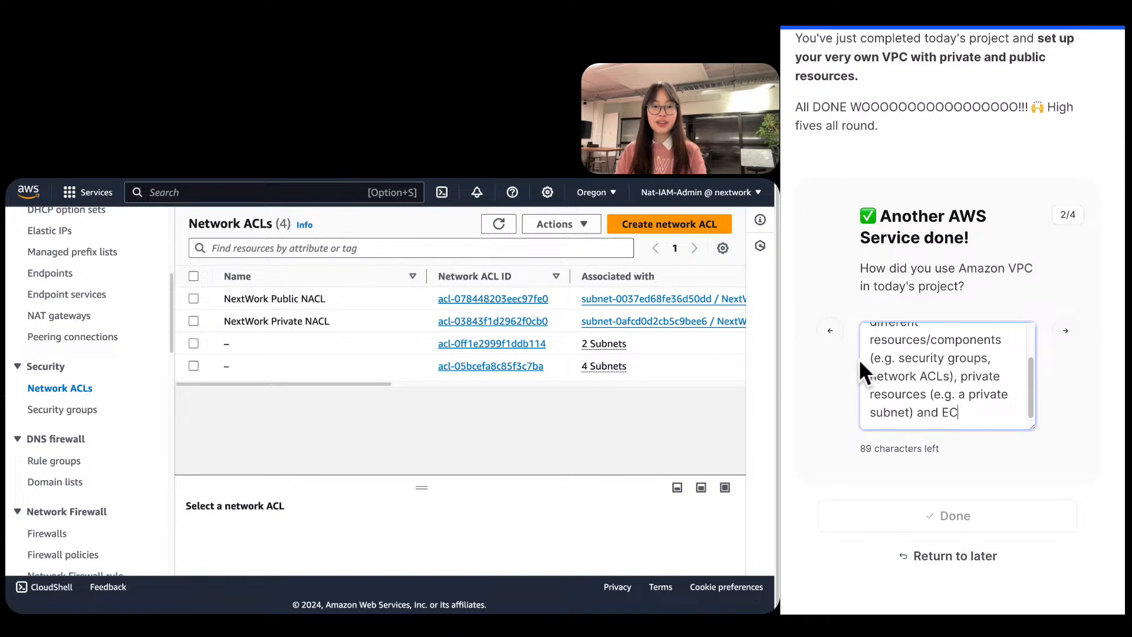
{"action": "type", "text": "2 instances in both "}
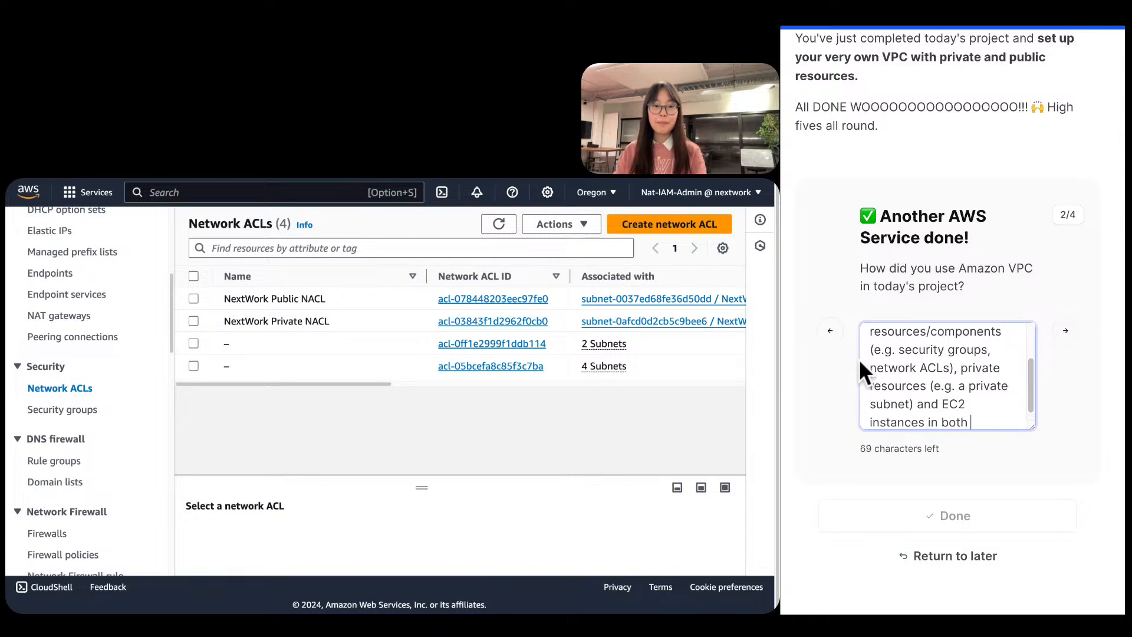
{"action": "type", "text": "my publi c"}
{"action": "key", "text": "BackSpace"}
{"action": "key", "text": "BackSpace"}
{"action": "type", "text": "c and priva"}
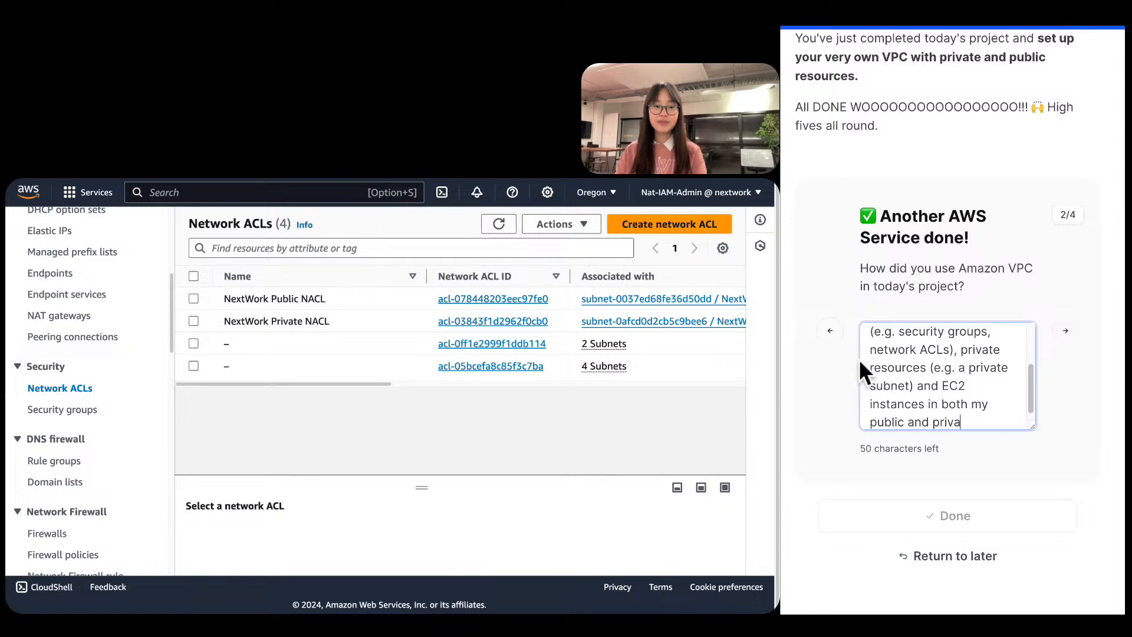
{"action": "type", "text": "te subnets."}
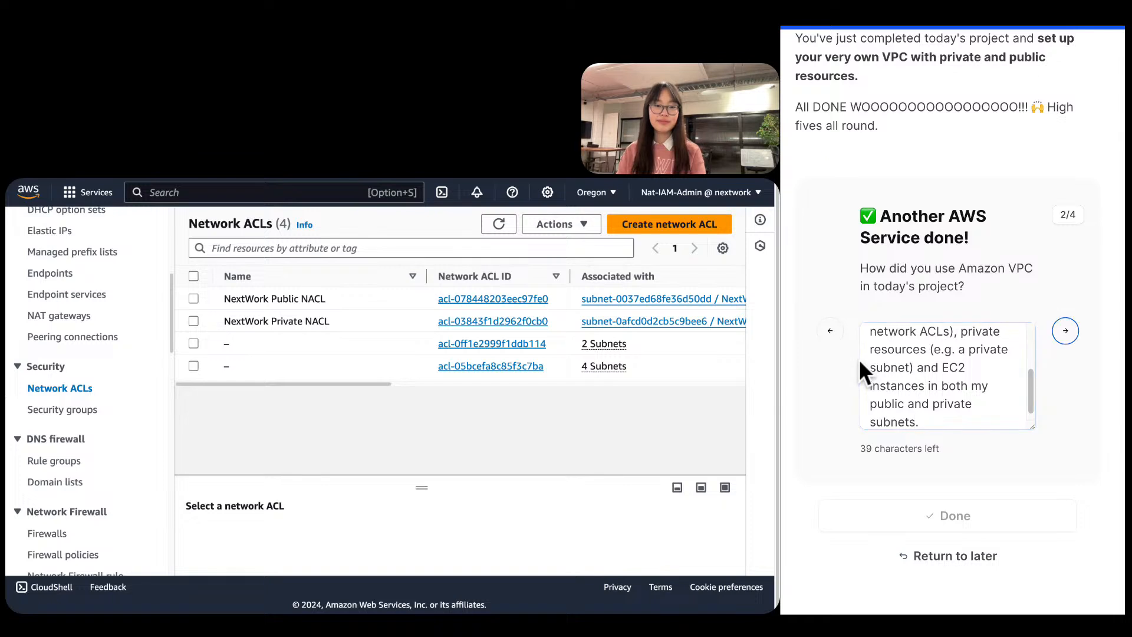
{"action": "key", "text": "Return"}
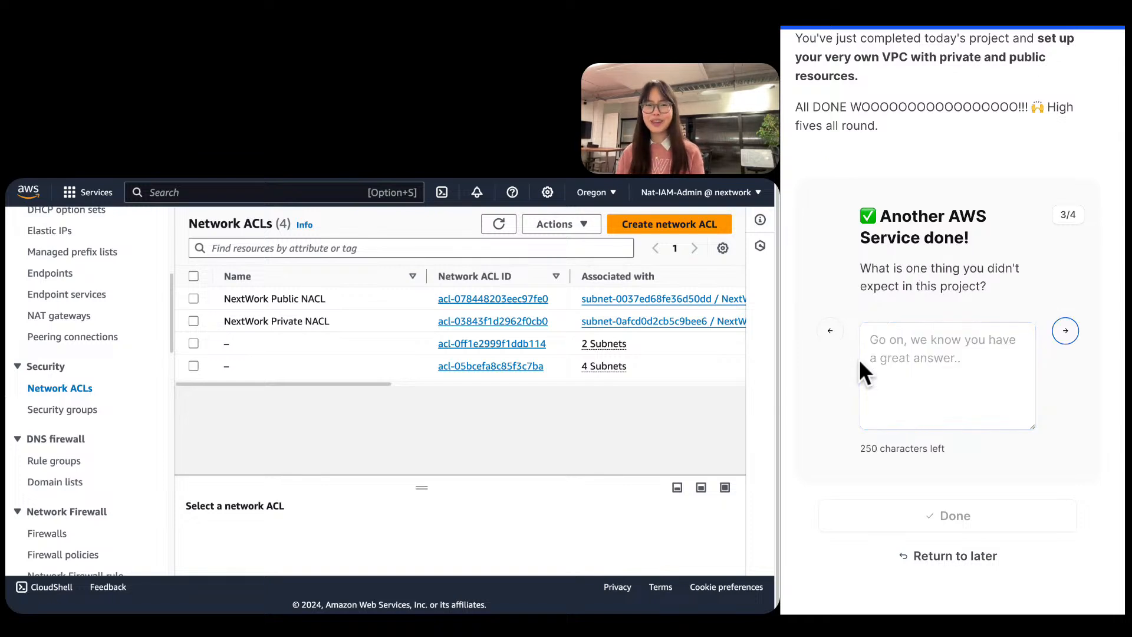
Start the answer on what was unexpected with "I didn't expect the resource map to be so visual and interactive".
{"action": "triple_click", "coordinate": [963, 289]}
{"action": "left_click", "coordinate": [1003, 390]}
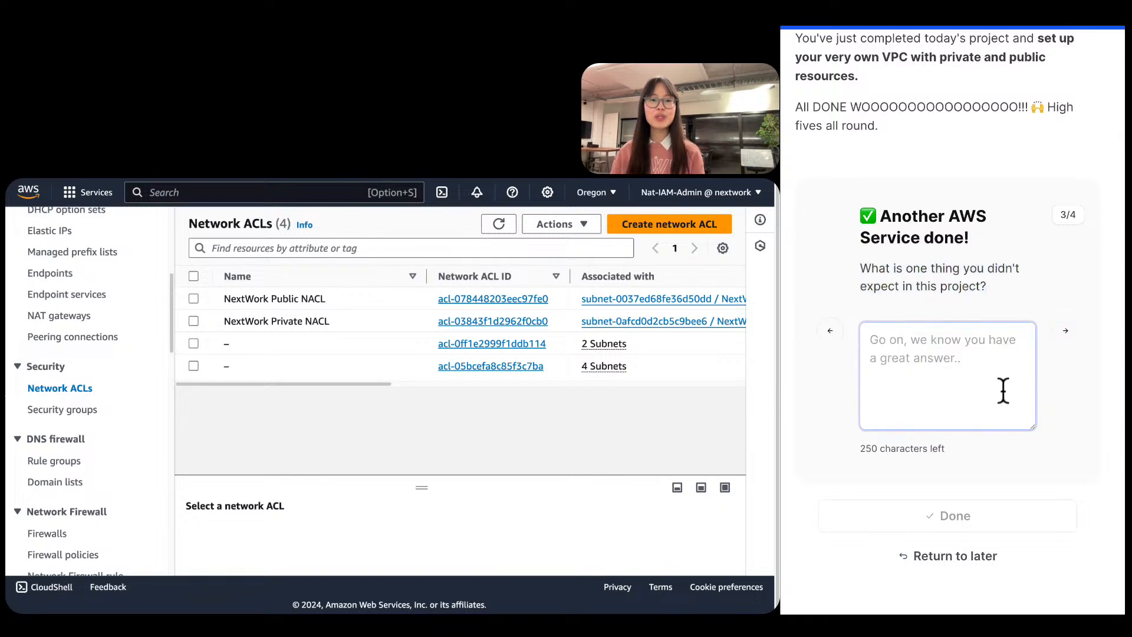
{"action": "type", "text": "I did"}
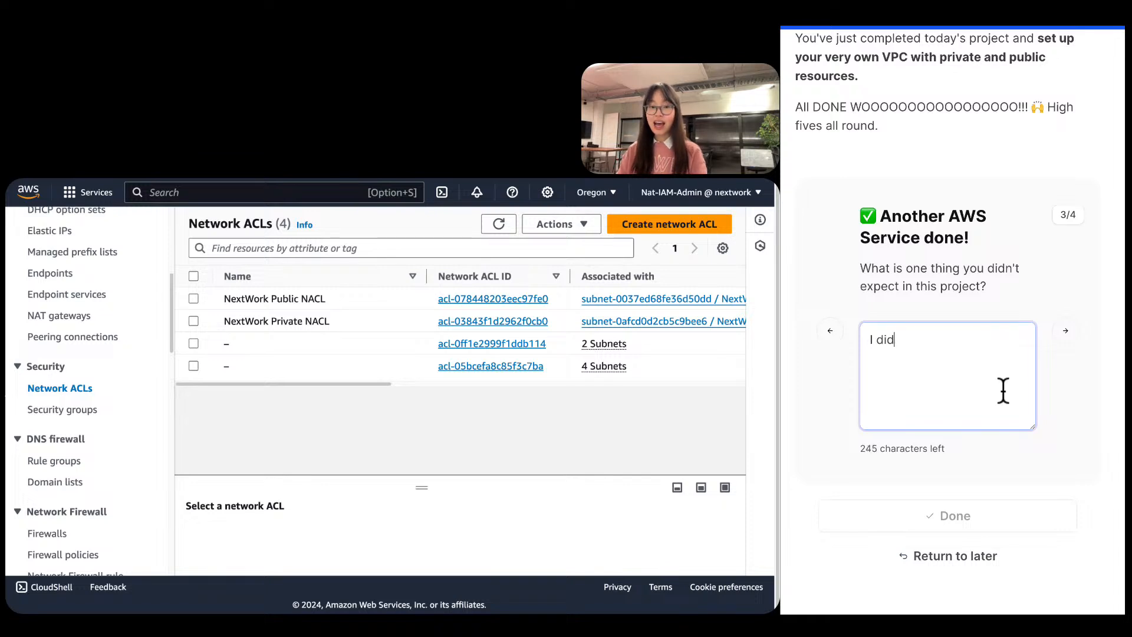
{"action": "type", "text": "n't expect the resource map "}
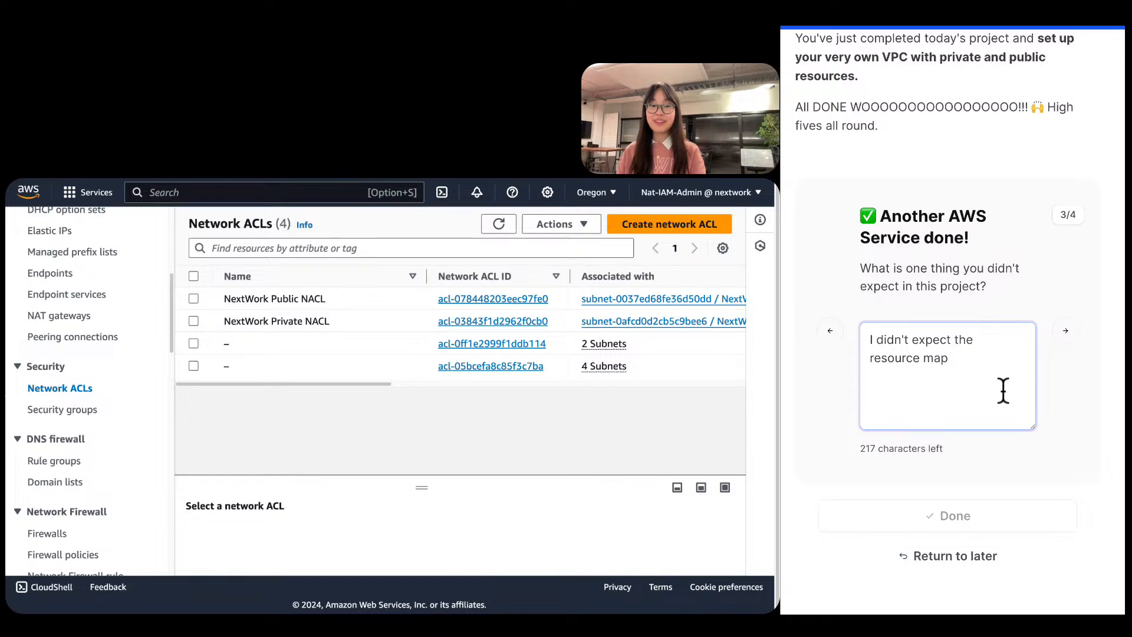
{"action": "type", "text": "to be so visual and interactive"}
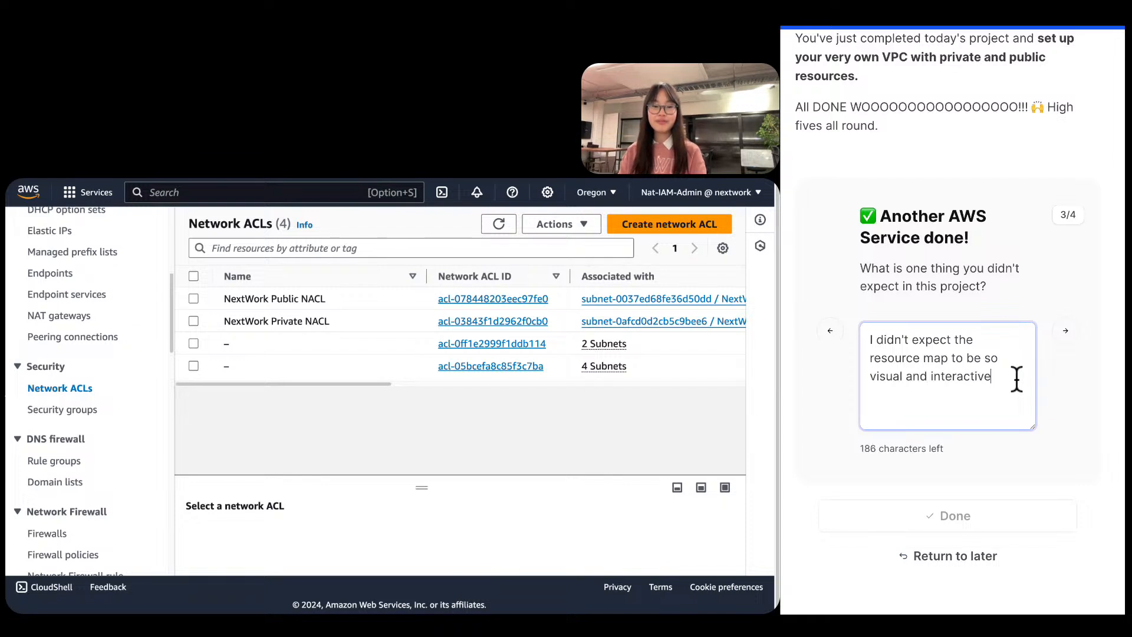
Finish the answer with "! Such a convenient and speedy way to set up an entire VPC architecture." and advance to question 4/4.
{"action": "type", "text": "! Suchj"}
{"action": "key", "text": "BackSpace"}
{"action": "key", "text": "BackSpace"}
{"action": "type", "text": "a convenient and speed"}
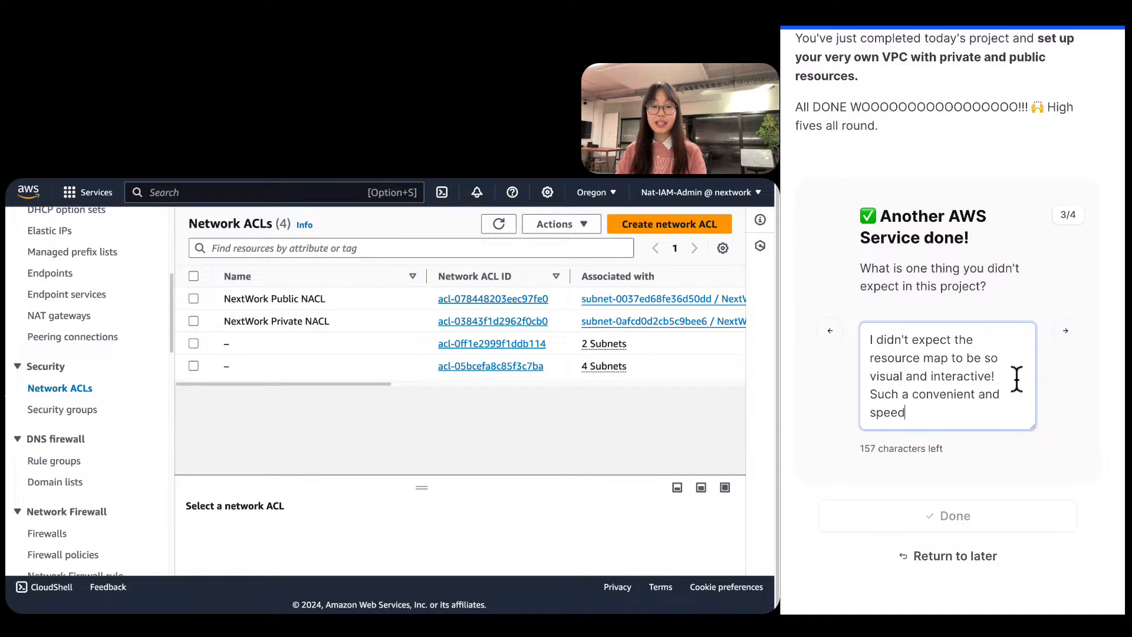
{"action": "type", "text": "y way to set up an"}
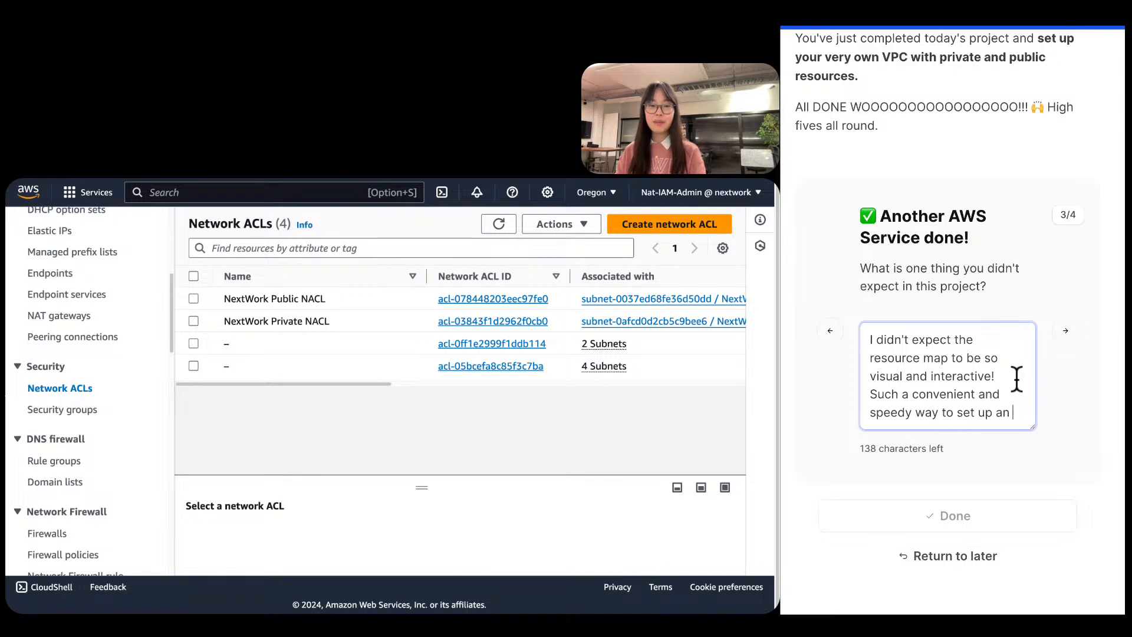
{"action": "type", "text": " entire "}
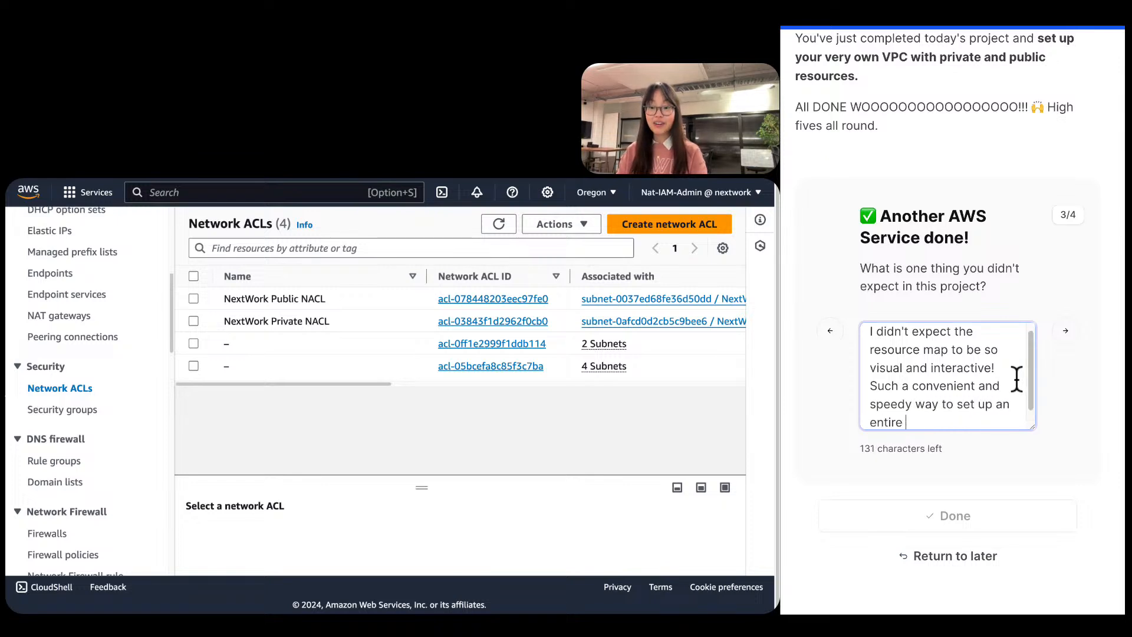
{"action": "type", "text": "VPC archi"}
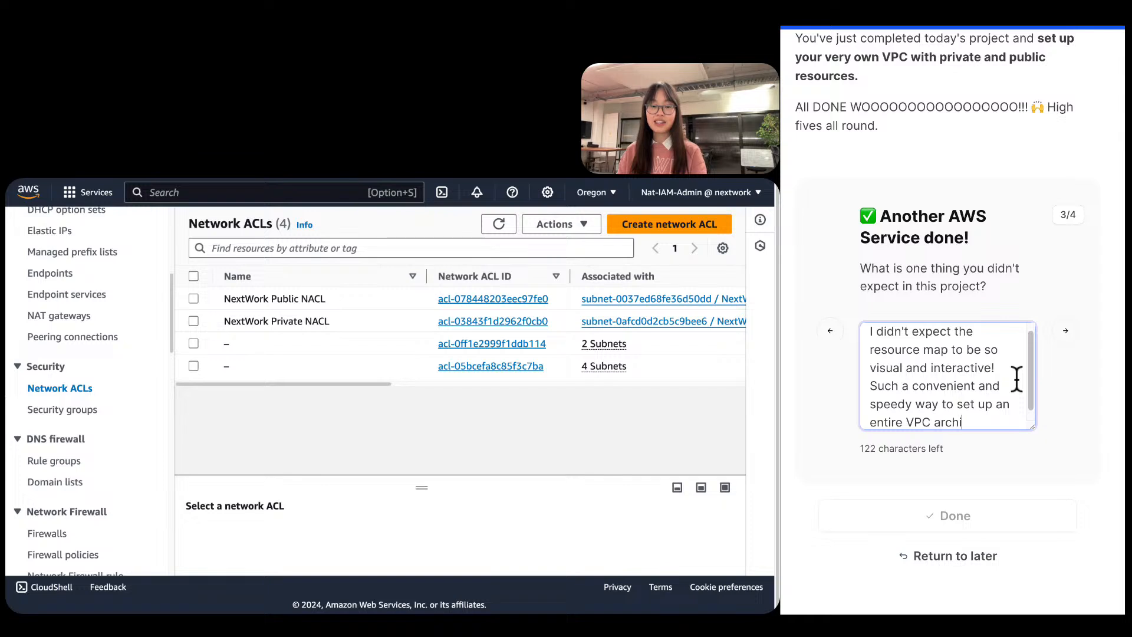
{"action": "type", "text": "tecture."}
{"action": "key", "text": "Return"}
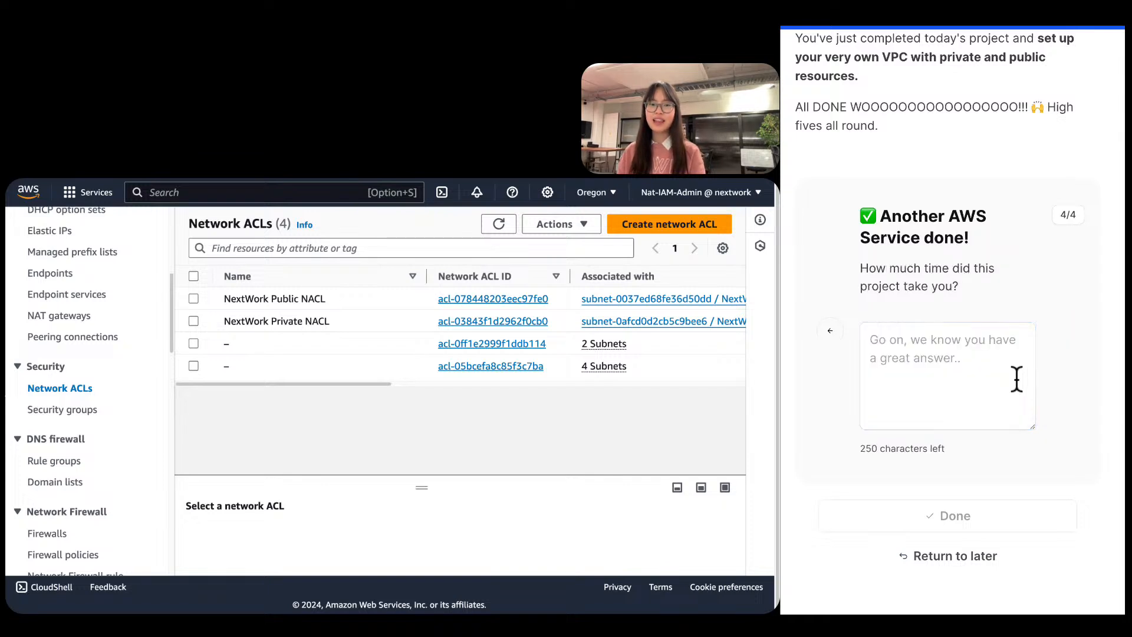
Start the answer on how much time the project took with "This project took me 2.5 hours to".
{"action": "left_click", "coordinate": [1011, 372]}
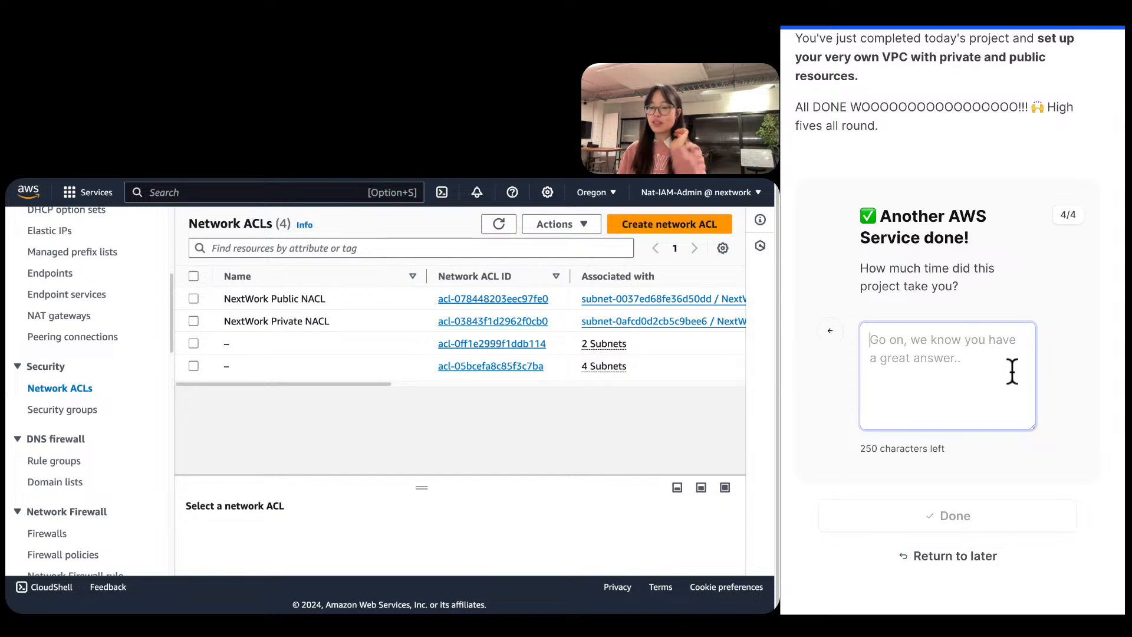
{"action": "type", "text": "This prject t"}
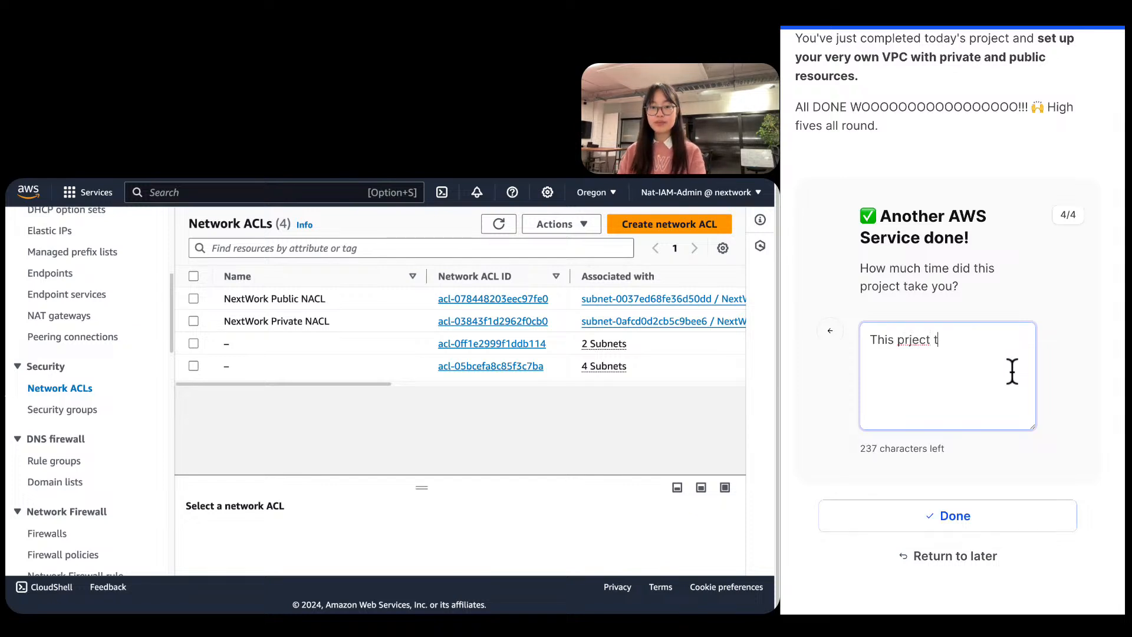
{"action": "key", "text": "BackSpace"}
{"action": "key", "text": "BackSpace"}
{"action": "key", "text": "BackSpace"}
{"action": "key", "text": "BackSpace"}
{"action": "type", "text": "oject took ,"}
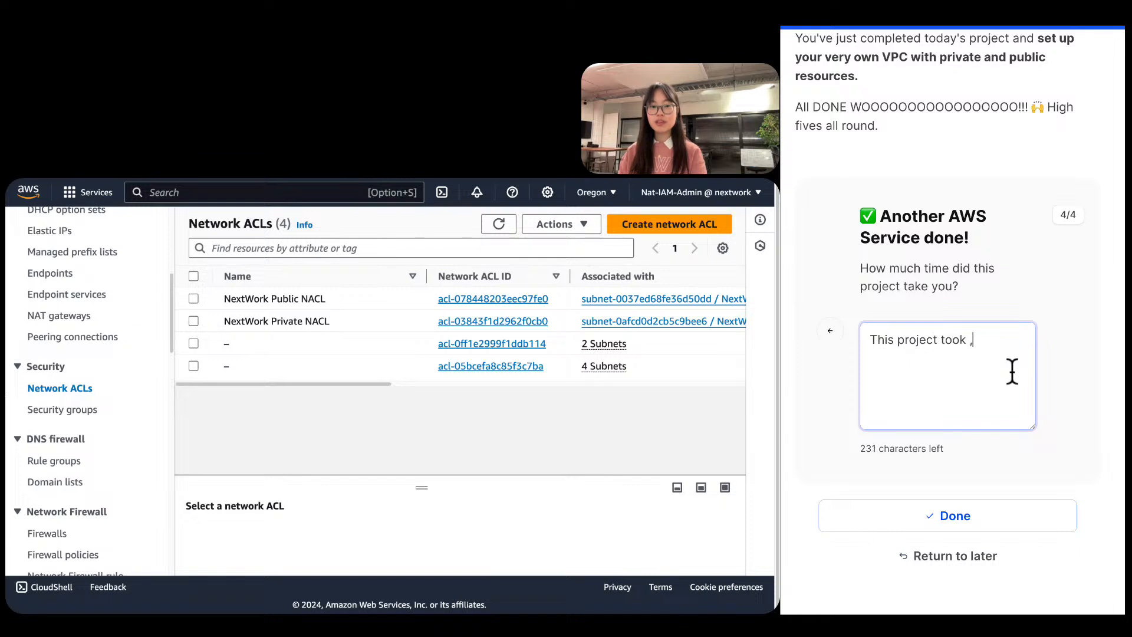
{"action": "key", "text": "BackSpace"}
{"action": "type", "text": "me "}
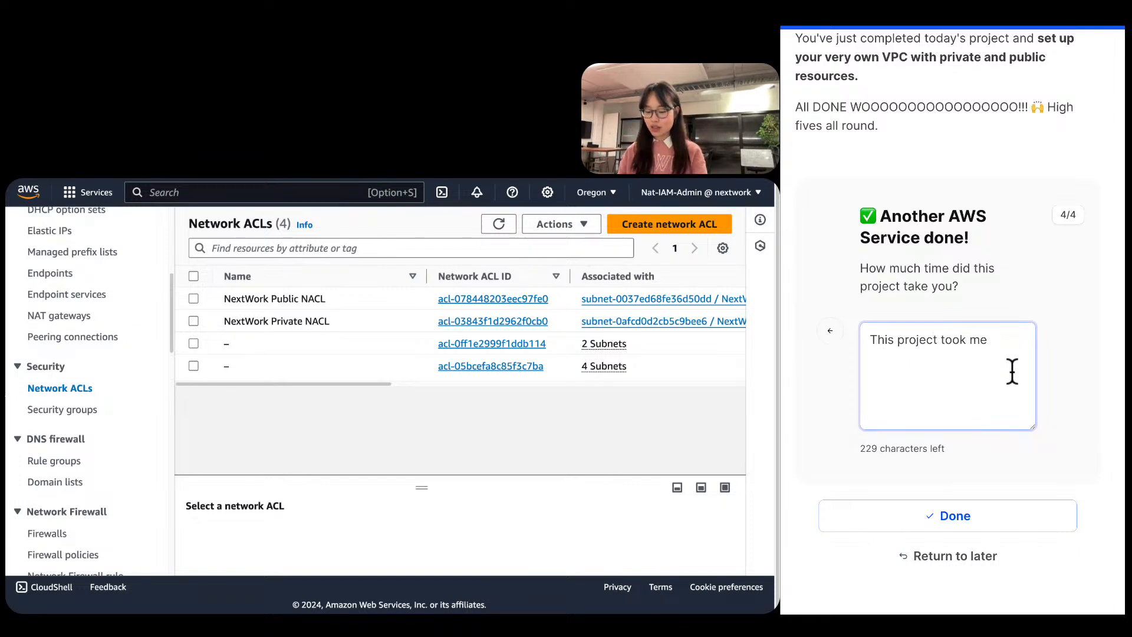
{"action": "type", "text": "2.5 hours to "}
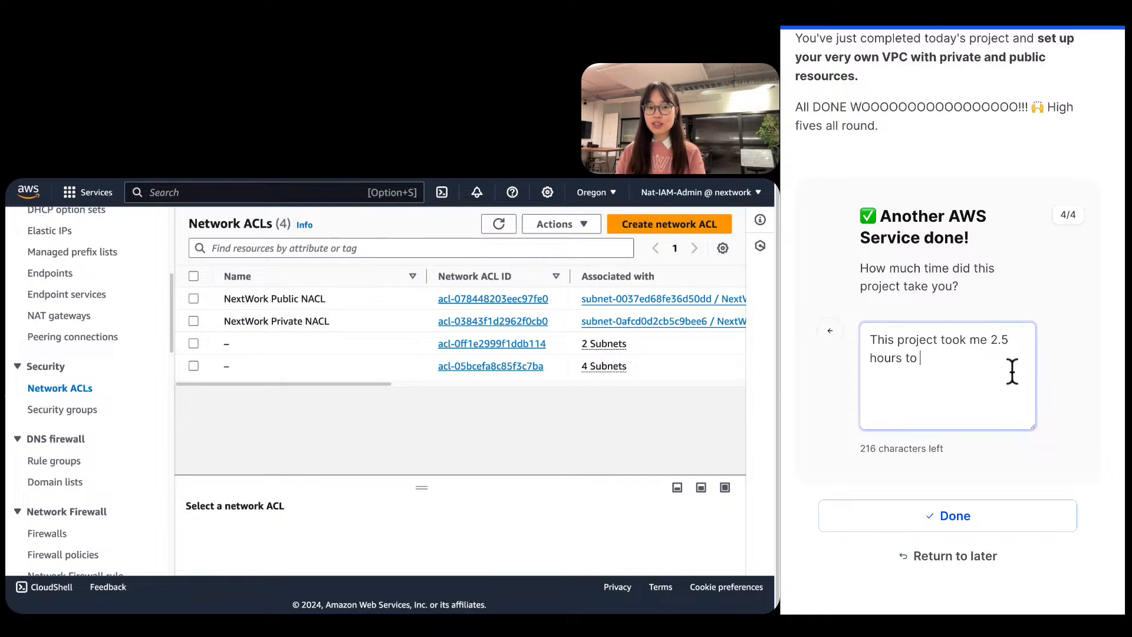
Finish the answer with "complete (including live demo time hehe)" and mark the question task as done.
{"action": "type", "text": "complete (in"}
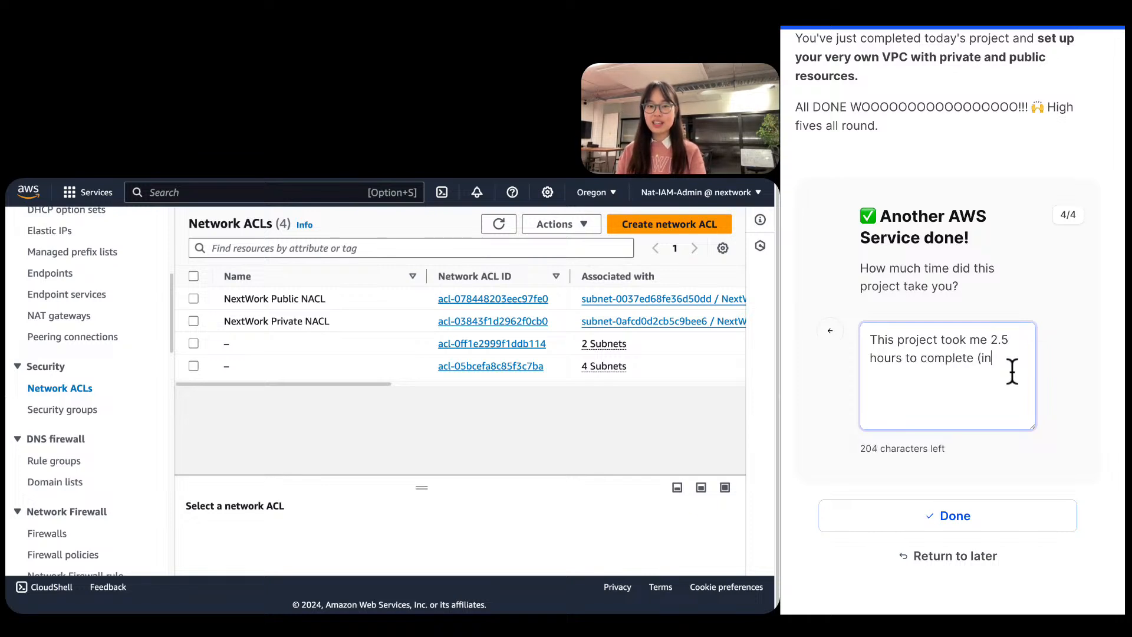
{"action": "type", "text": "cluding live dew"}
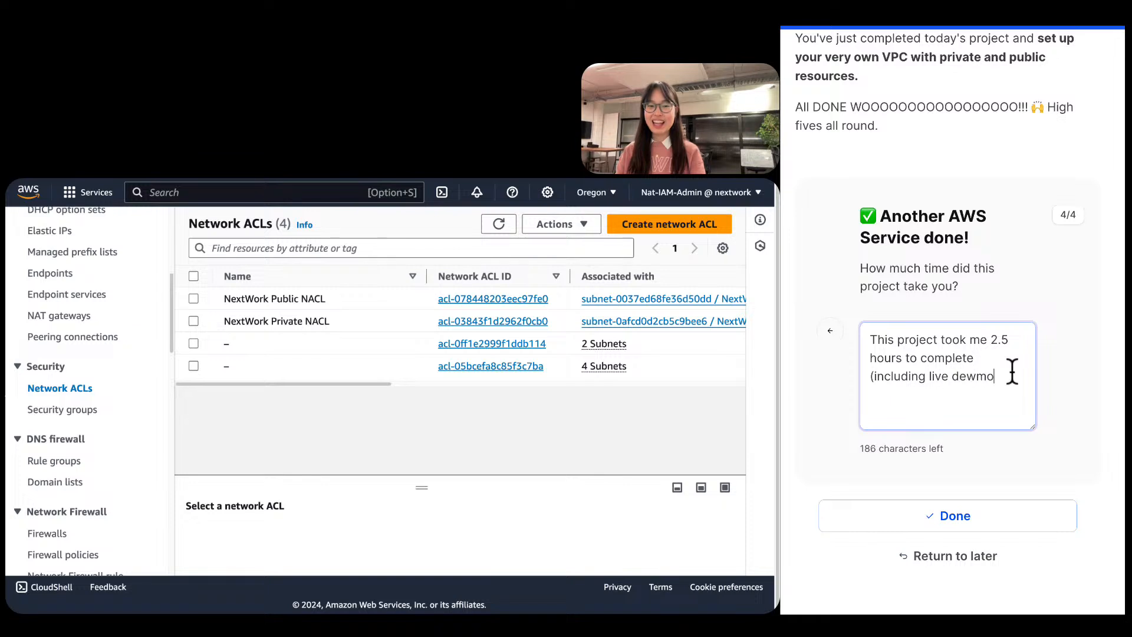
{"action": "key", "text": "BackSpace"}
{"action": "type", "text": "mo time hehe )"}
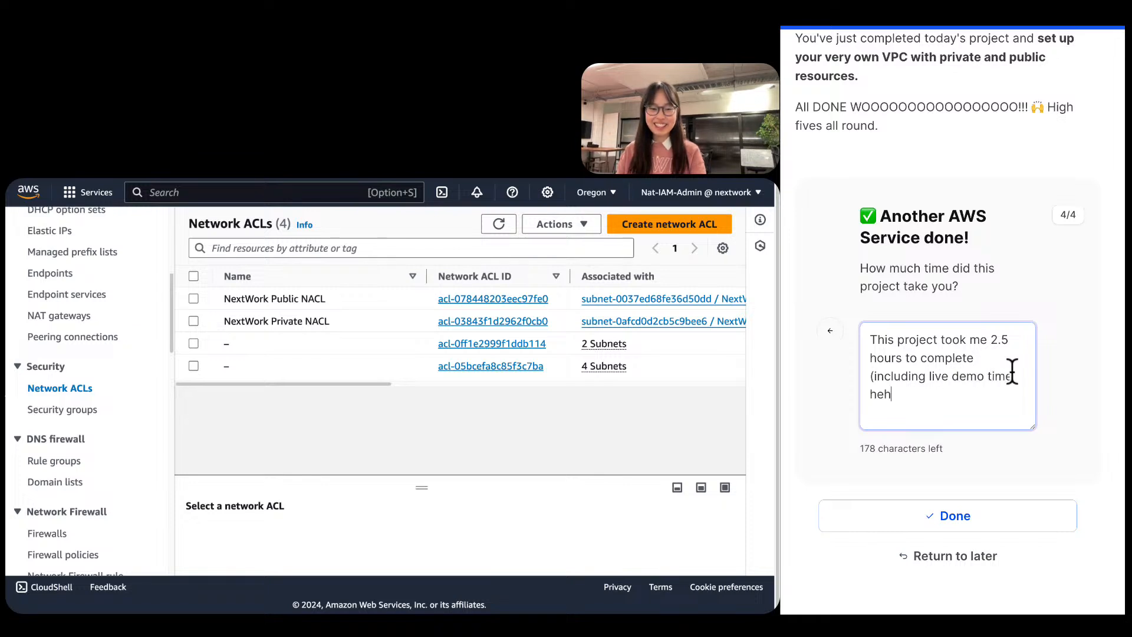
{"action": "key", "text": "BackSpace"}
{"action": "key", "text": "BackSpace"}
{"action": "type", "text": ")"}
{"action": "left_click", "coordinate": [1041, 448]}
{"action": "left_click", "coordinate": [997, 524]}
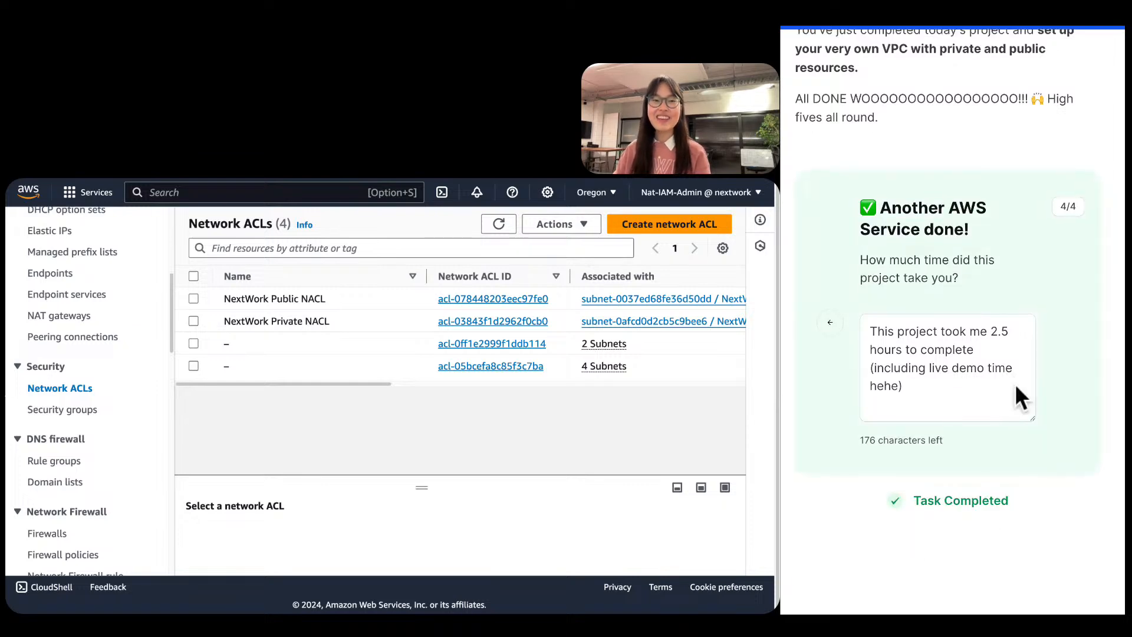
Look back over the completed project questions and read the Delete Your Resources instructions in step #6.
{"action": "scroll", "coordinate": [1014, 383], "scroll_direction": "down", "scroll_amount": 7}
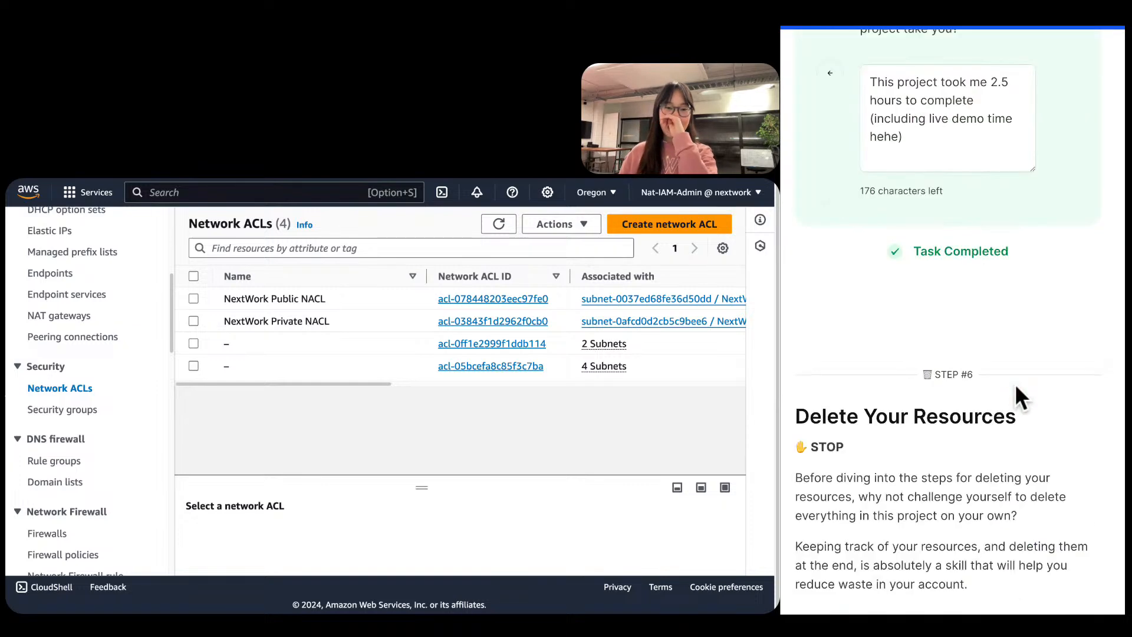
{"action": "scroll", "coordinate": [1014, 383], "scroll_direction": "up", "scroll_amount": 4}
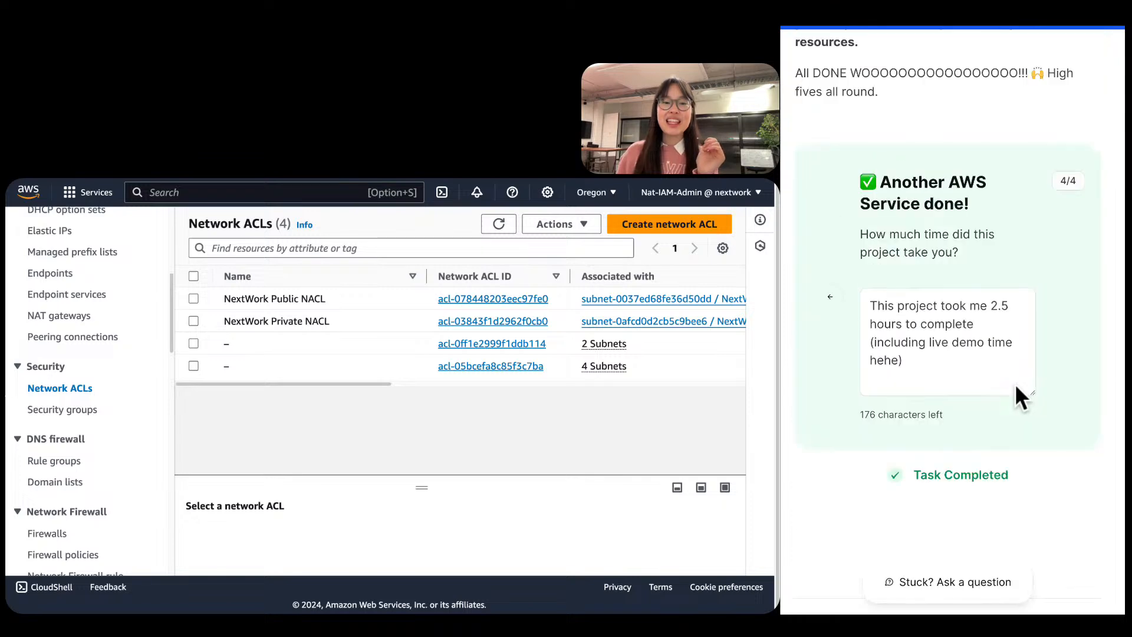
{"action": "left_click", "coordinate": [830, 296]}
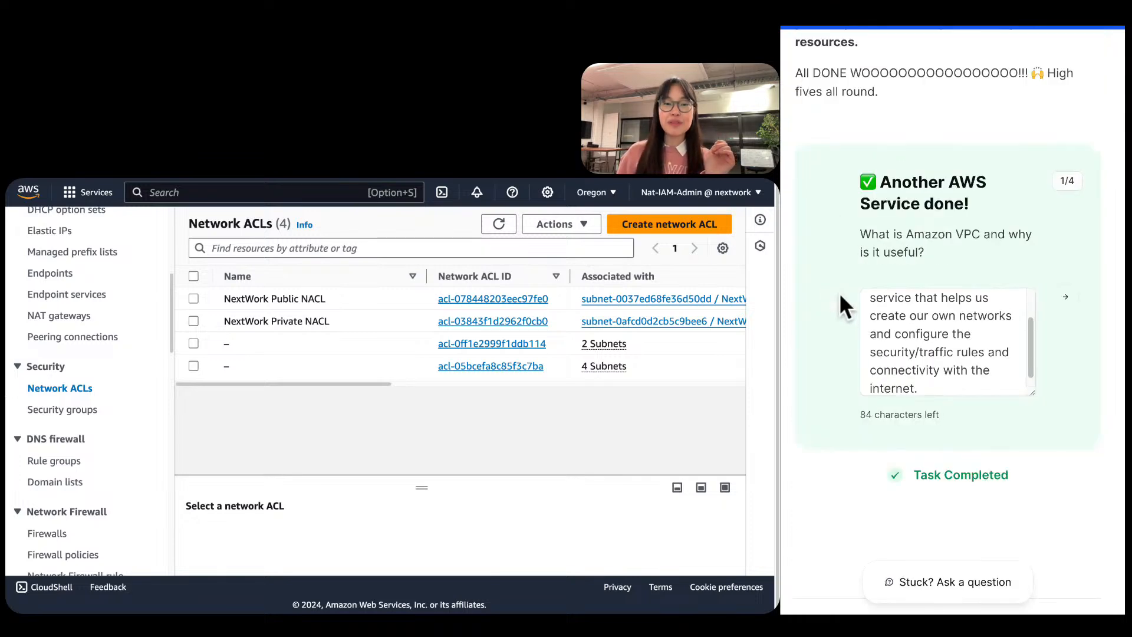
{"action": "scroll", "coordinate": [841, 296], "scroll_direction": "up", "scroll_amount": 3}
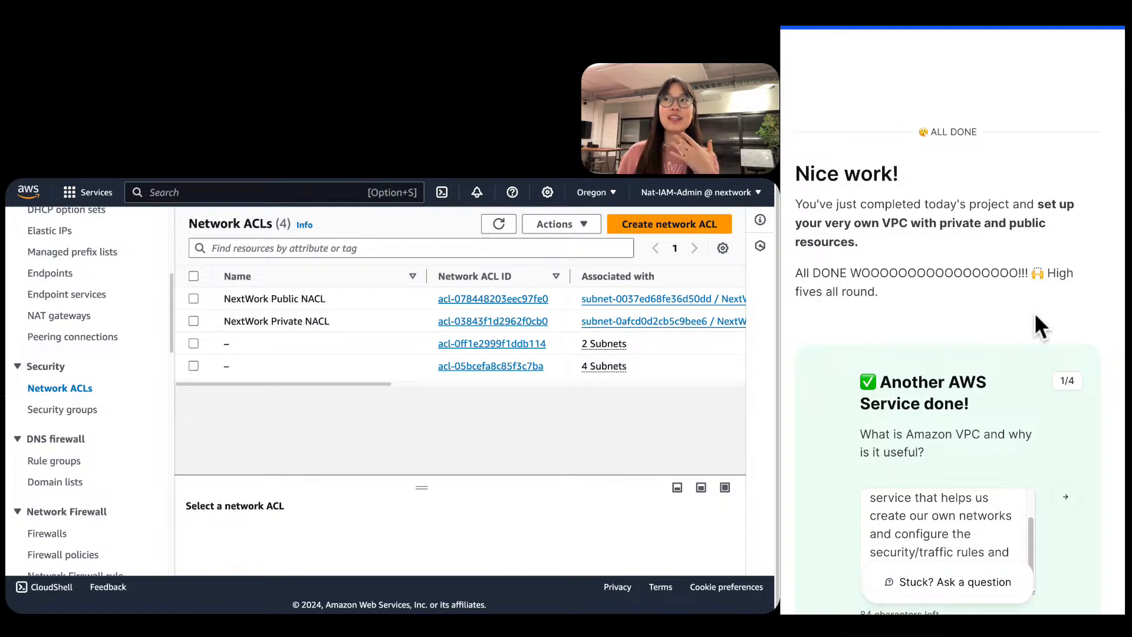
{"action": "scroll", "coordinate": [1036, 315], "scroll_direction": "down", "scroll_amount": 5}
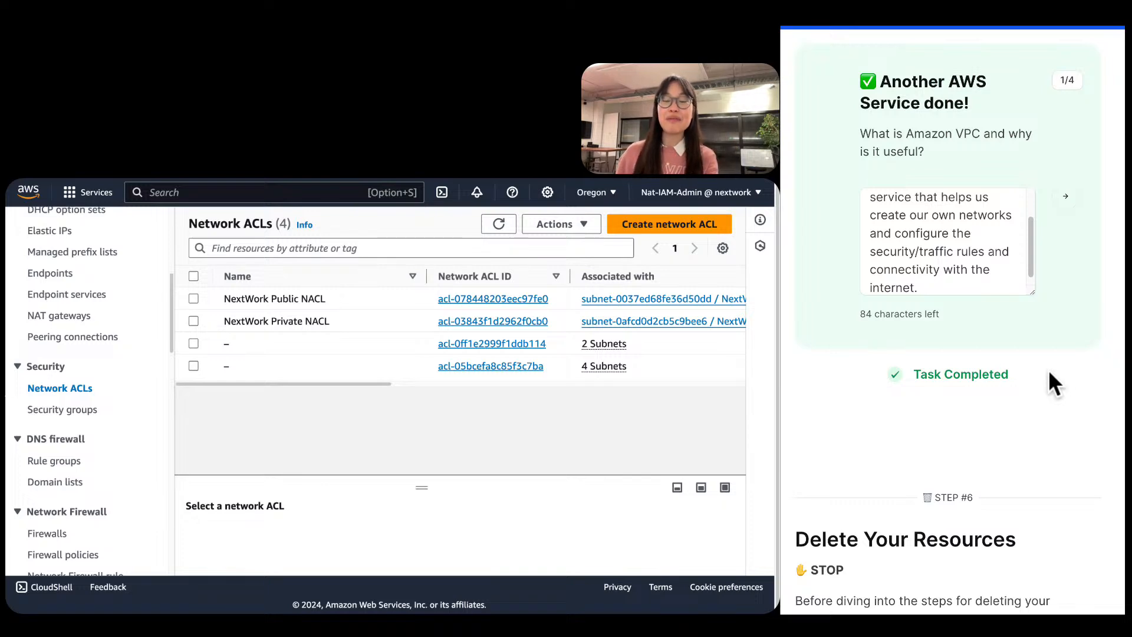
{"action": "scroll", "coordinate": [1050, 373], "scroll_direction": "down", "scroll_amount": 8}
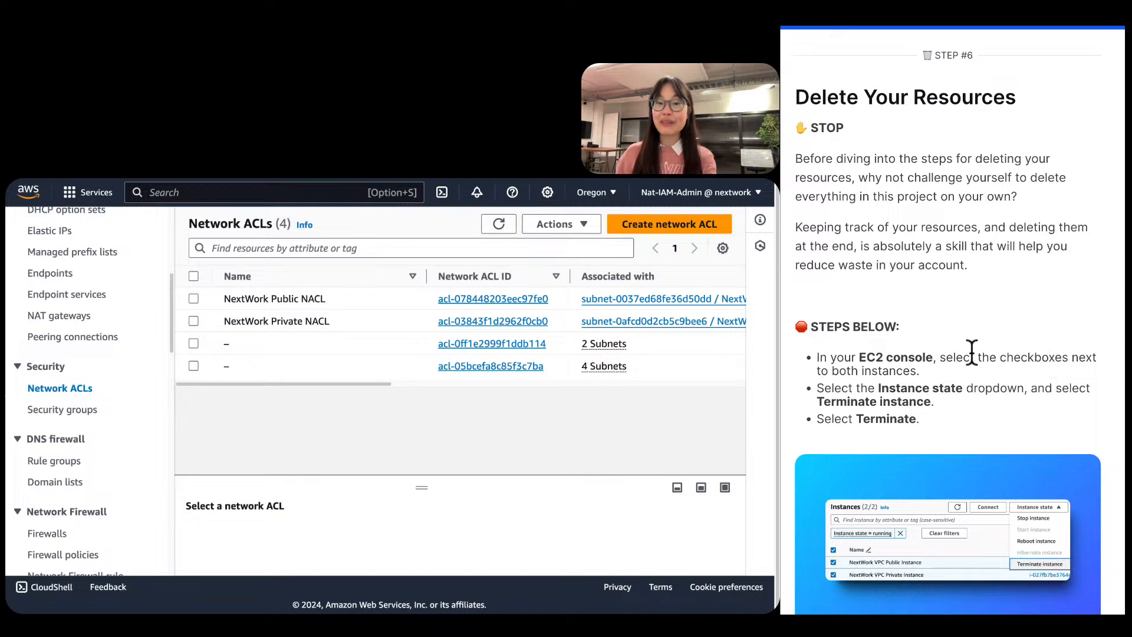
Try to delete the NextWork VPC from the list of VPCs, leaving nextwork-vpc unselected.
{"action": "scroll", "coordinate": [119, 313], "scroll_direction": "up", "scroll_amount": 5}
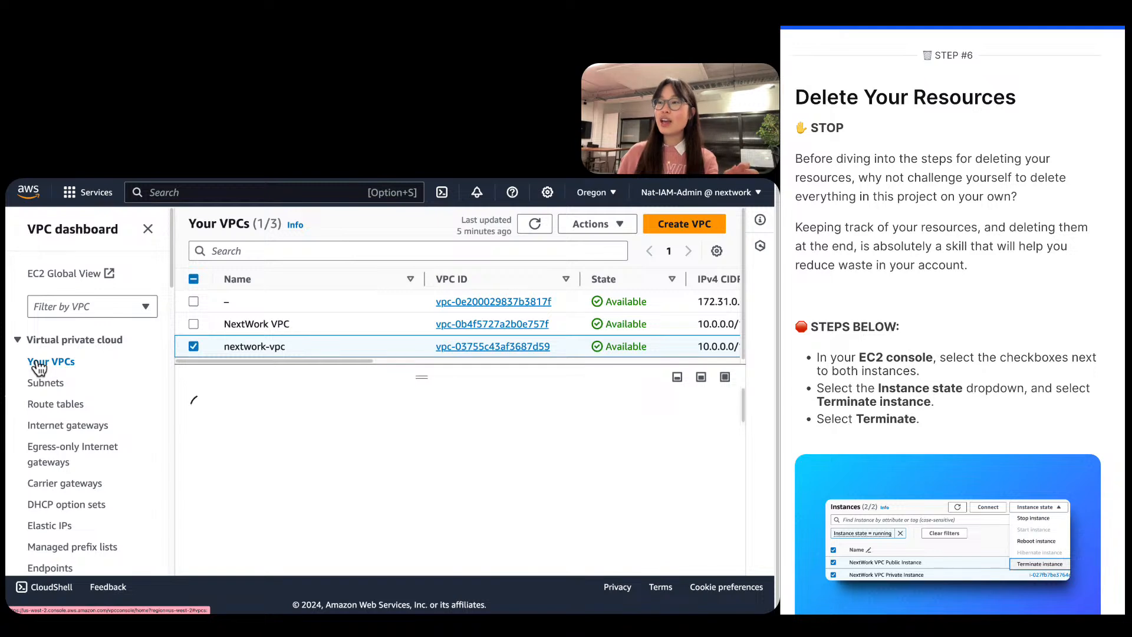
{"action": "left_click", "coordinate": [213, 328]}
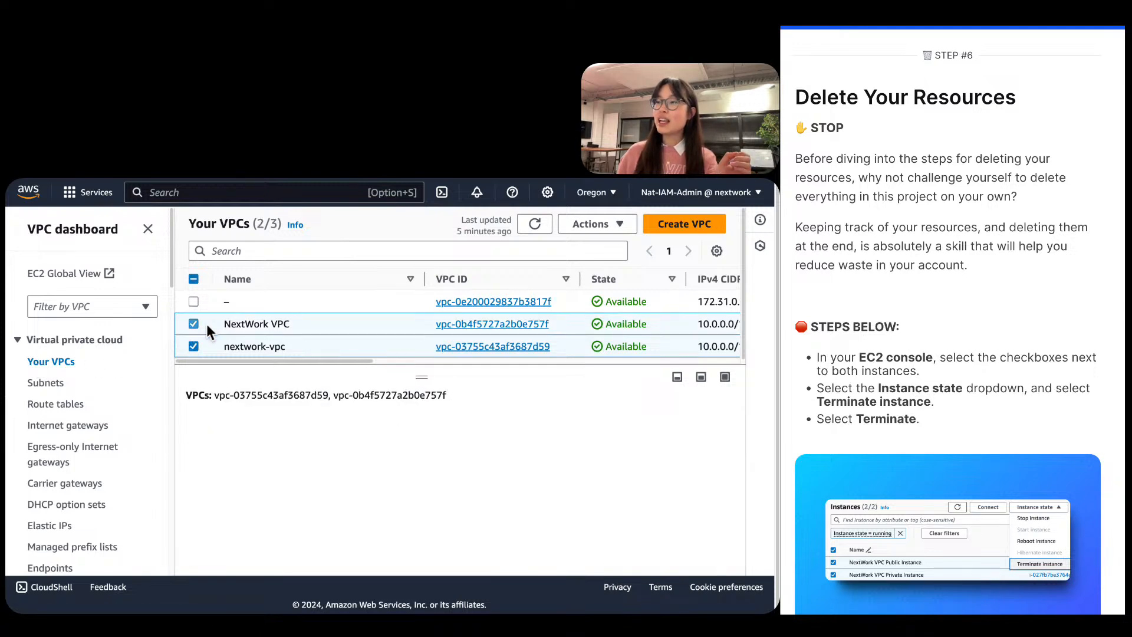
{"action": "left_click", "coordinate": [613, 227]}
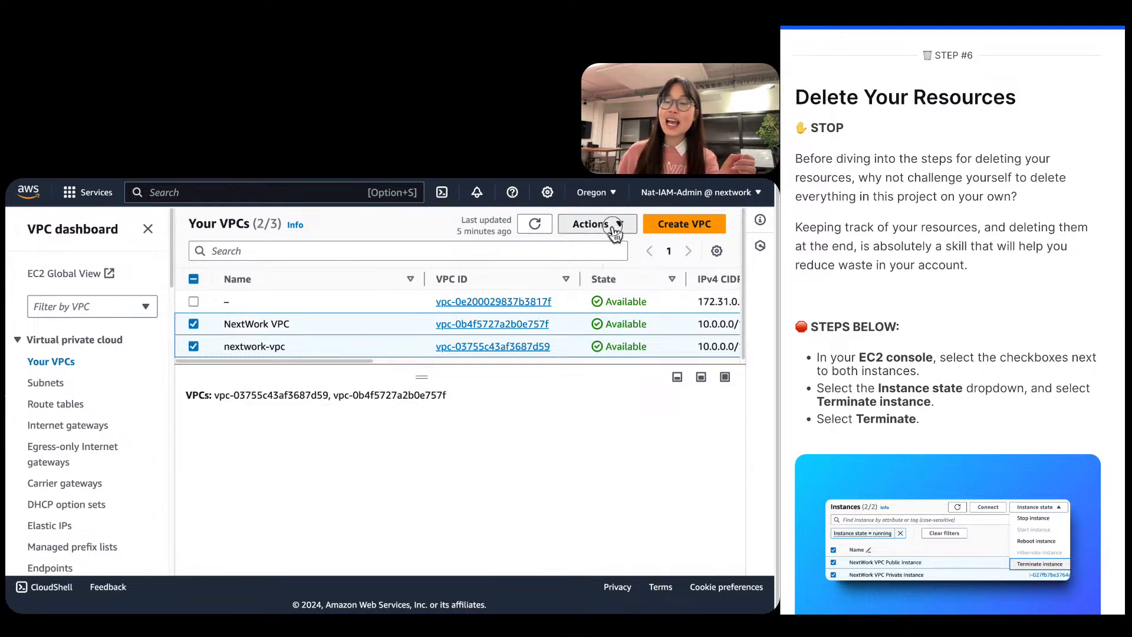
{"action": "left_click", "coordinate": [194, 346]}
{"action": "left_click", "coordinate": [596, 224]}
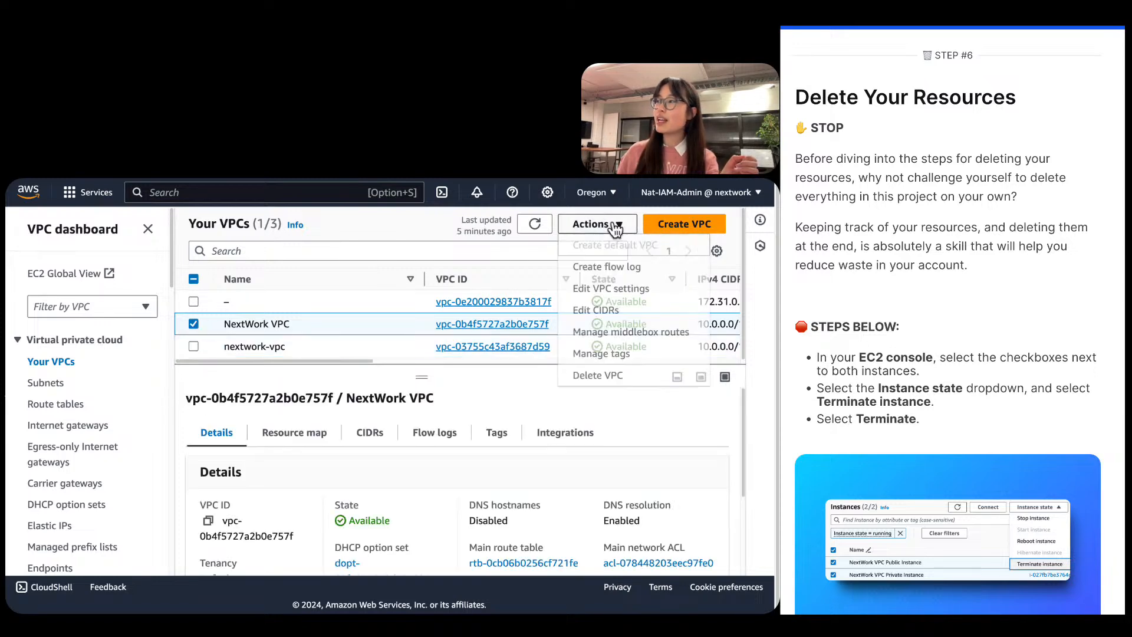
{"action": "left_click", "coordinate": [581, 374]}
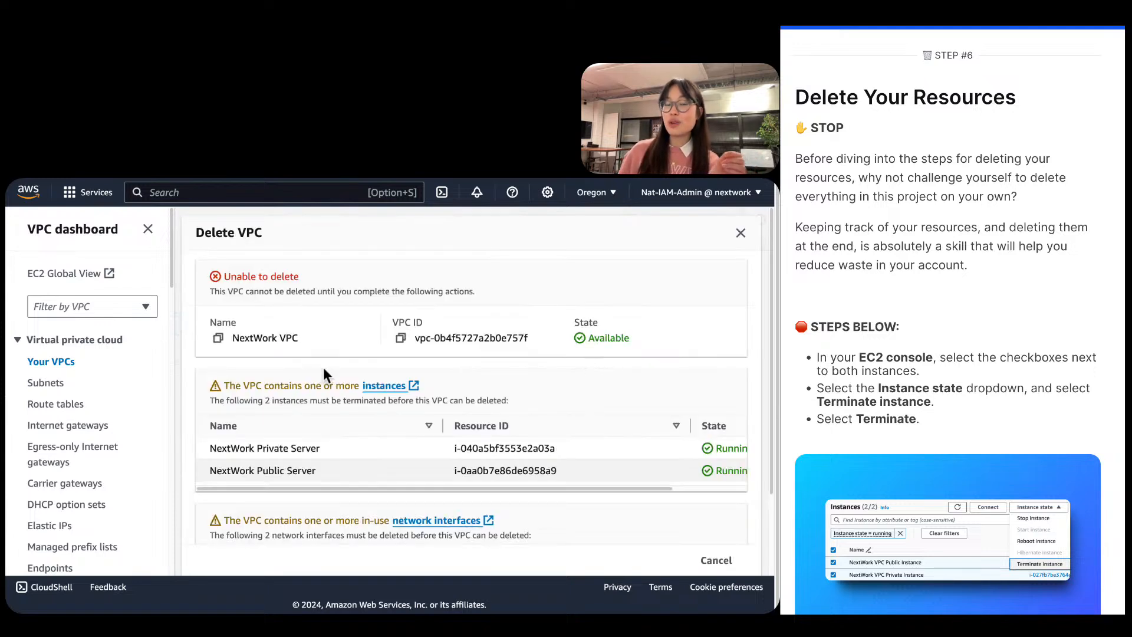
Open the instances contained in NextWork VPC and terminate both NextWork Private Server and NextWork Public Server.
{"action": "left_click", "coordinate": [393, 389]}
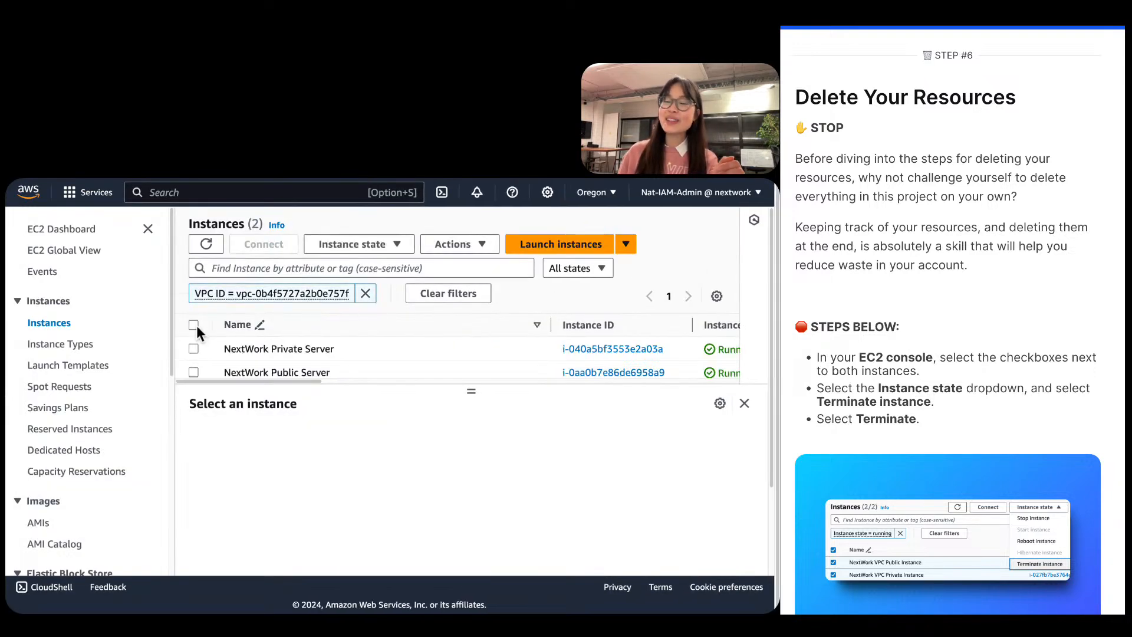
{"action": "left_click", "coordinate": [194, 325]}
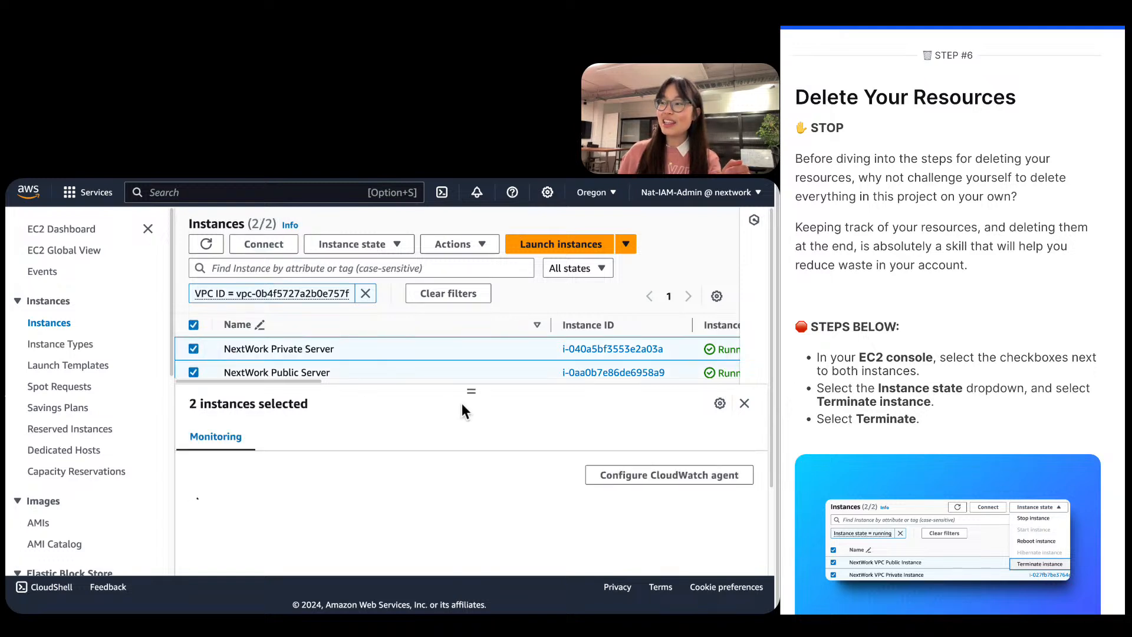
{"action": "left_click_drag", "start_coordinate": [472, 396], "coordinate": [477, 446]}
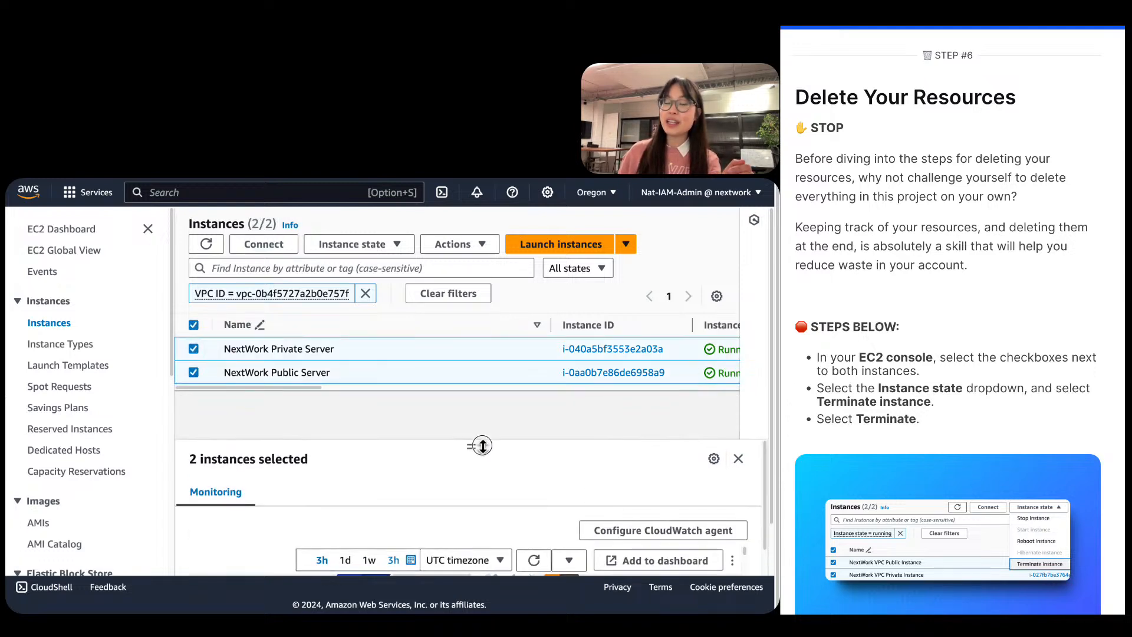
{"action": "left_click", "coordinate": [466, 244]}
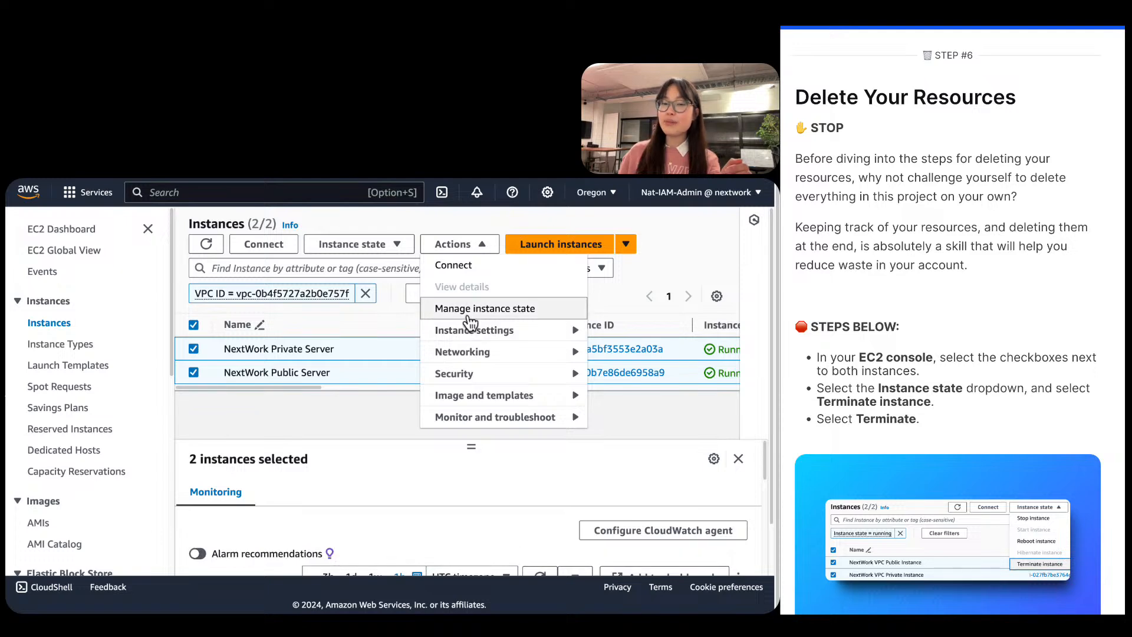
{"action": "left_click", "coordinate": [470, 309]}
{"action": "scroll", "coordinate": [104, 553], "scroll_direction": "down", "scroll_amount": 1}
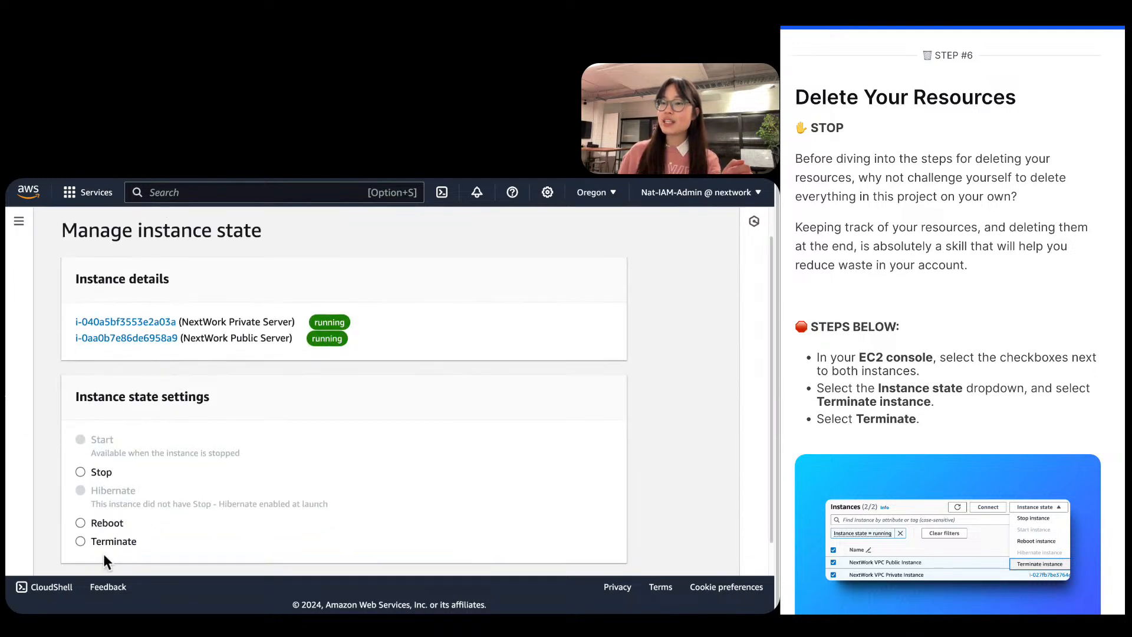
{"action": "left_click", "coordinate": [125, 544]}
{"action": "scroll", "coordinate": [297, 451], "scroll_direction": "down", "scroll_amount": 3}
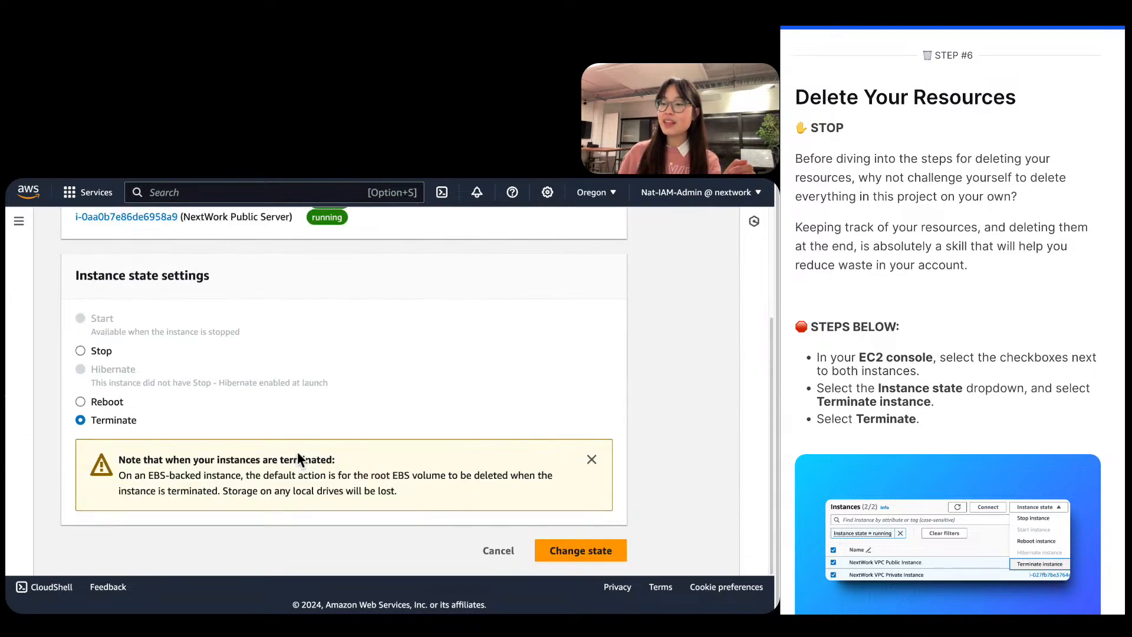
{"action": "left_click", "coordinate": [580, 549]}
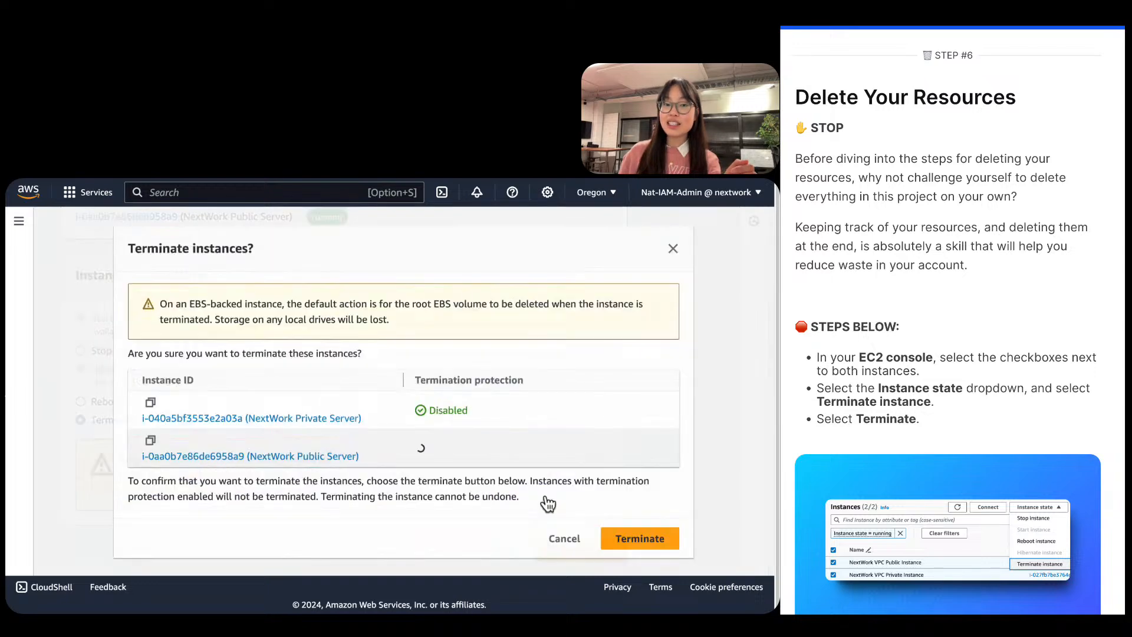
{"action": "left_click", "coordinate": [639, 538]}
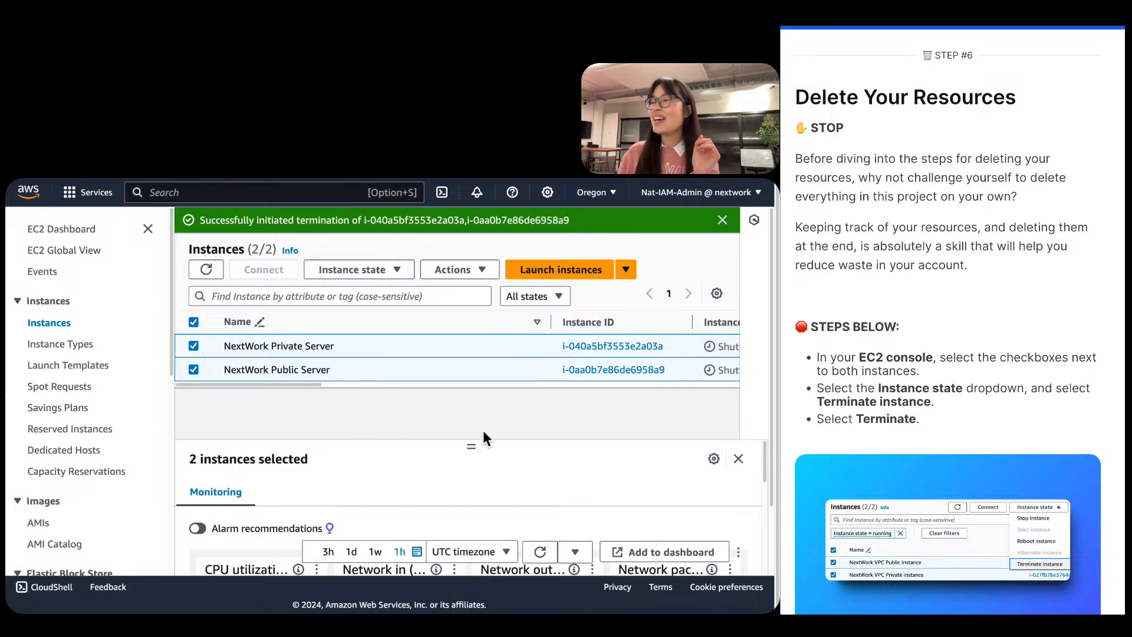
Return to the VPC's deletion requirements, open its in-use network interfaces and try to delete both of them.
{"action": "key", "text": "super+shift+f"}
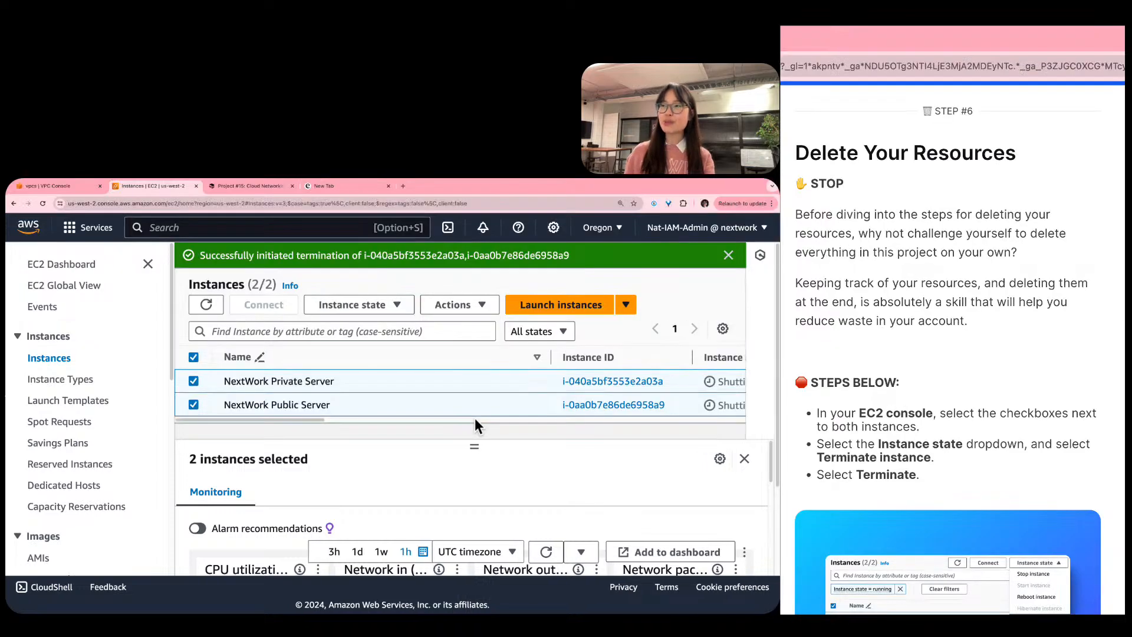
{"action": "left_click", "coordinate": [84, 187]}
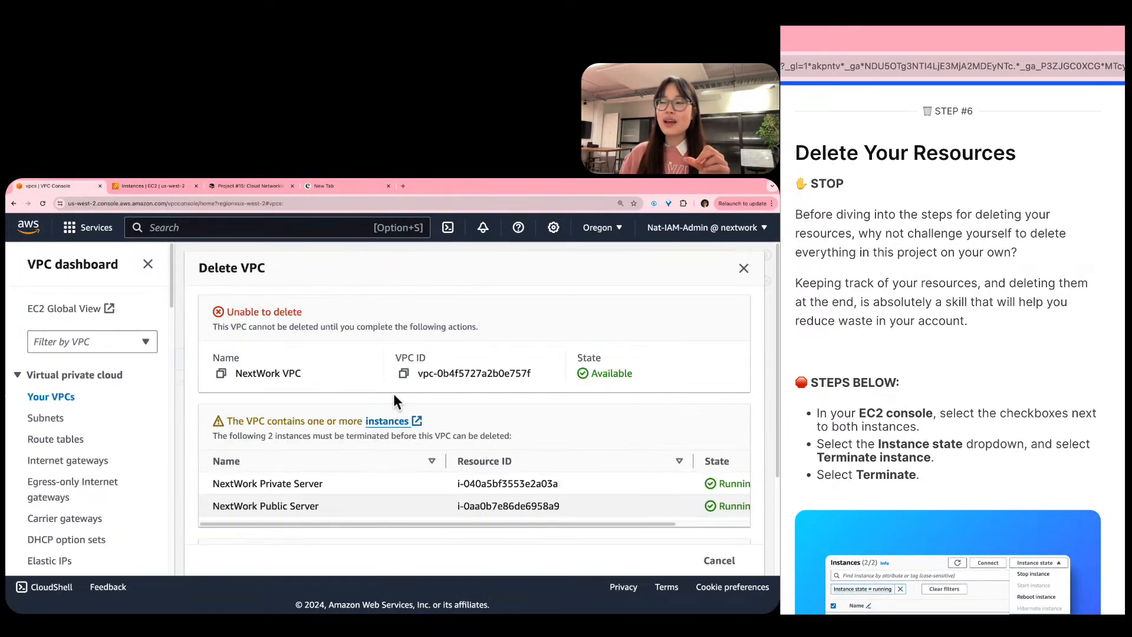
{"action": "scroll", "coordinate": [394, 396], "scroll_direction": "down", "scroll_amount": 3}
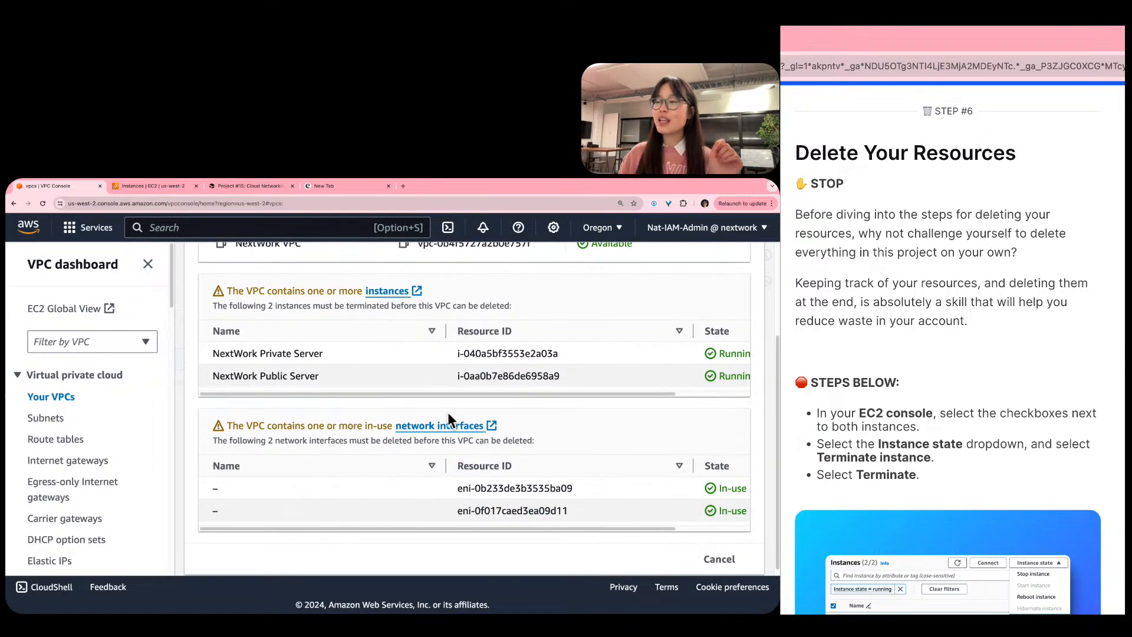
{"action": "left_click", "coordinate": [432, 425]}
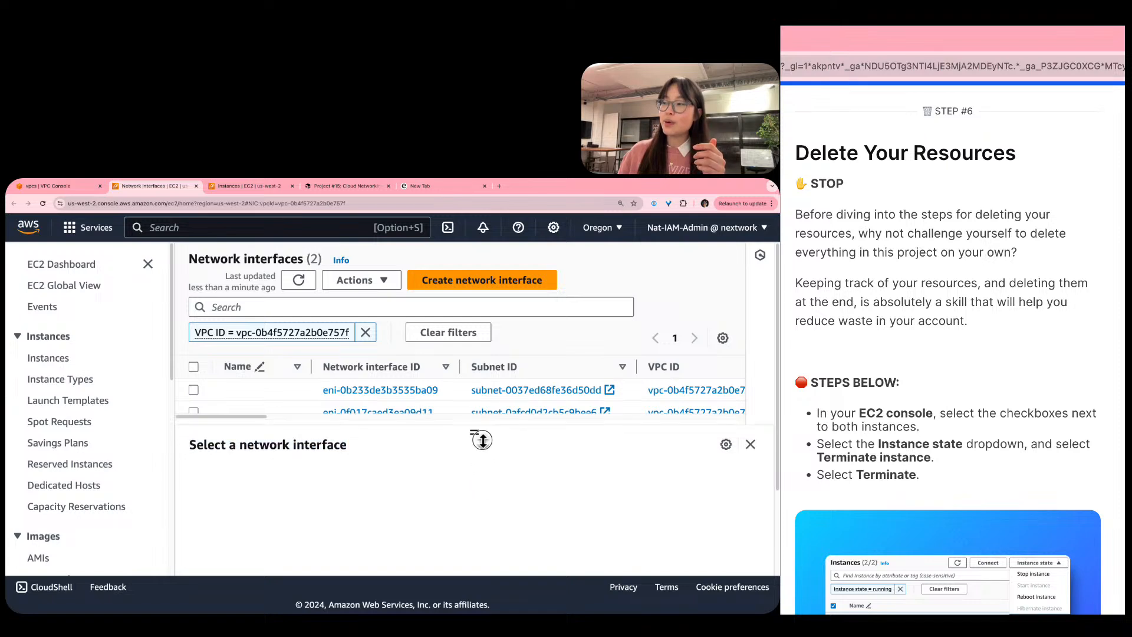
{"action": "left_click", "coordinate": [193, 366]}
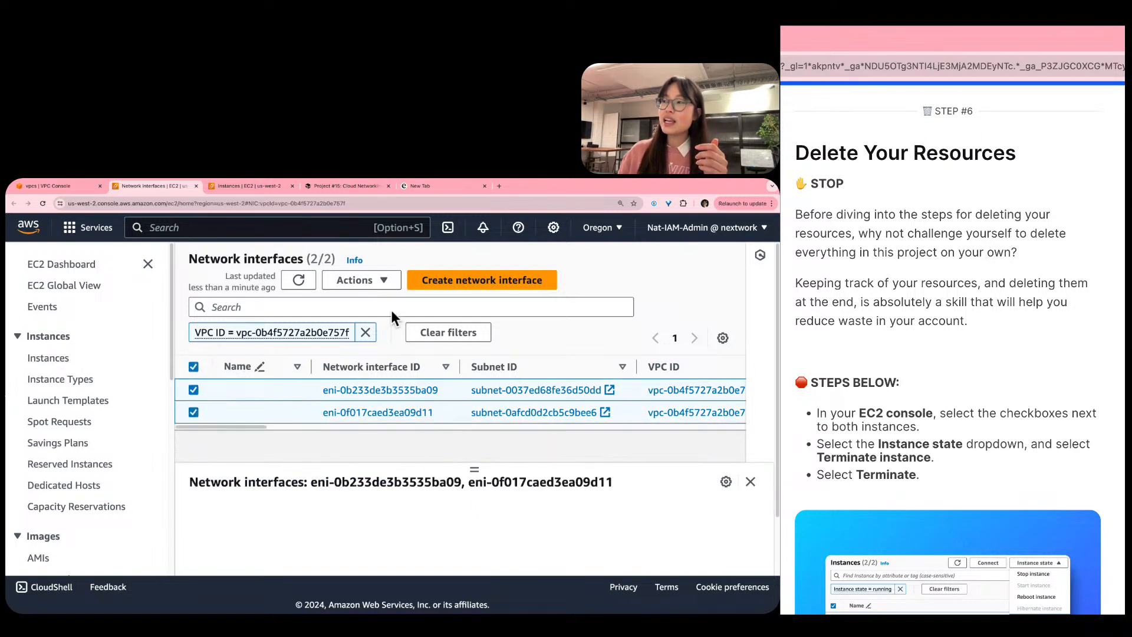
{"action": "left_click", "coordinate": [372, 281]}
{"action": "left_click", "coordinate": [361, 345]}
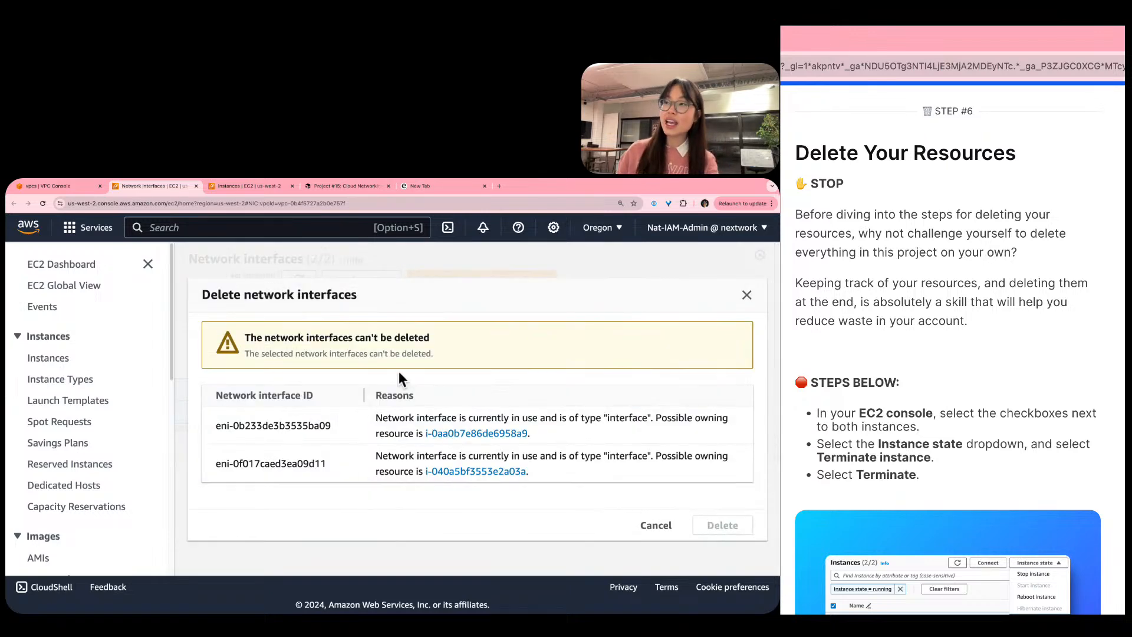
Return to the EC2 instances list and refresh it to check the state of both servers.
{"action": "left_click", "coordinate": [264, 187]}
{"action": "left_click", "coordinate": [206, 305]}
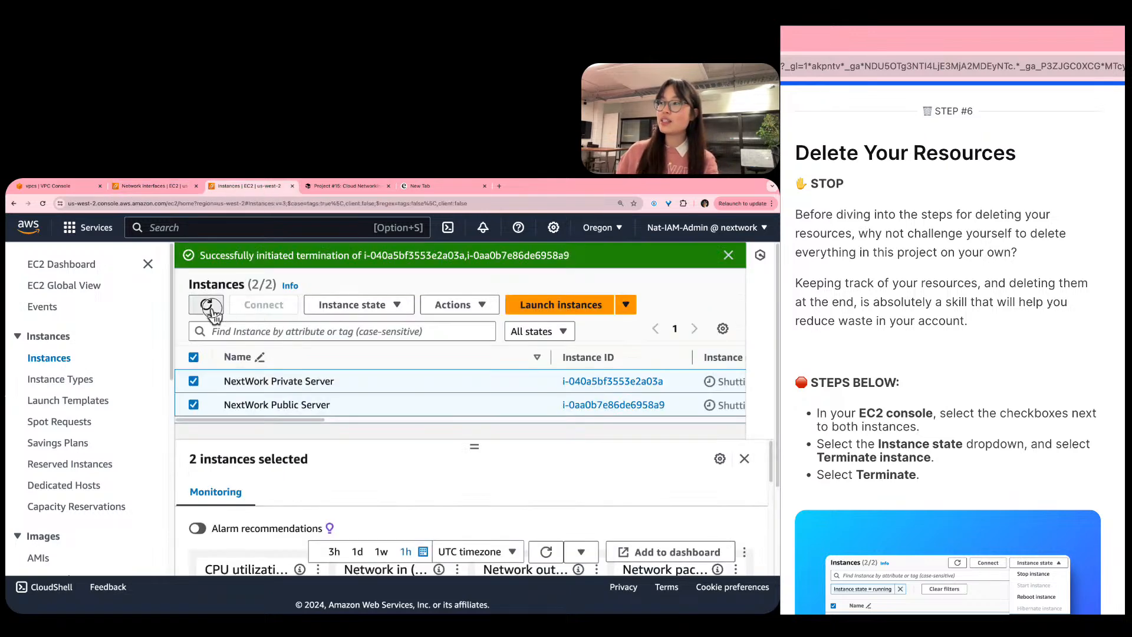
Check the state of both servers in the instances list, narrowing the Name column to bring the state into view.
{"action": "scroll", "coordinate": [473, 413], "scroll_direction": "right", "scroll_amount": 3}
{"action": "scroll", "coordinate": [473, 411], "scroll_direction": "right", "scroll_amount": 5}
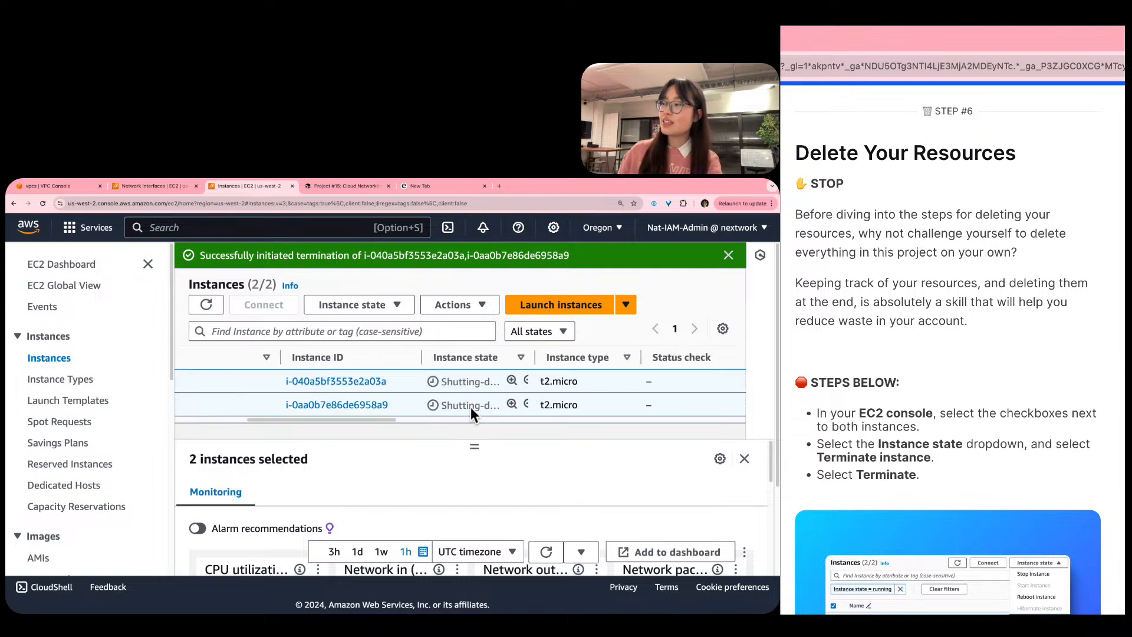
{"action": "scroll", "coordinate": [324, 366], "scroll_direction": "left", "scroll_amount": 8}
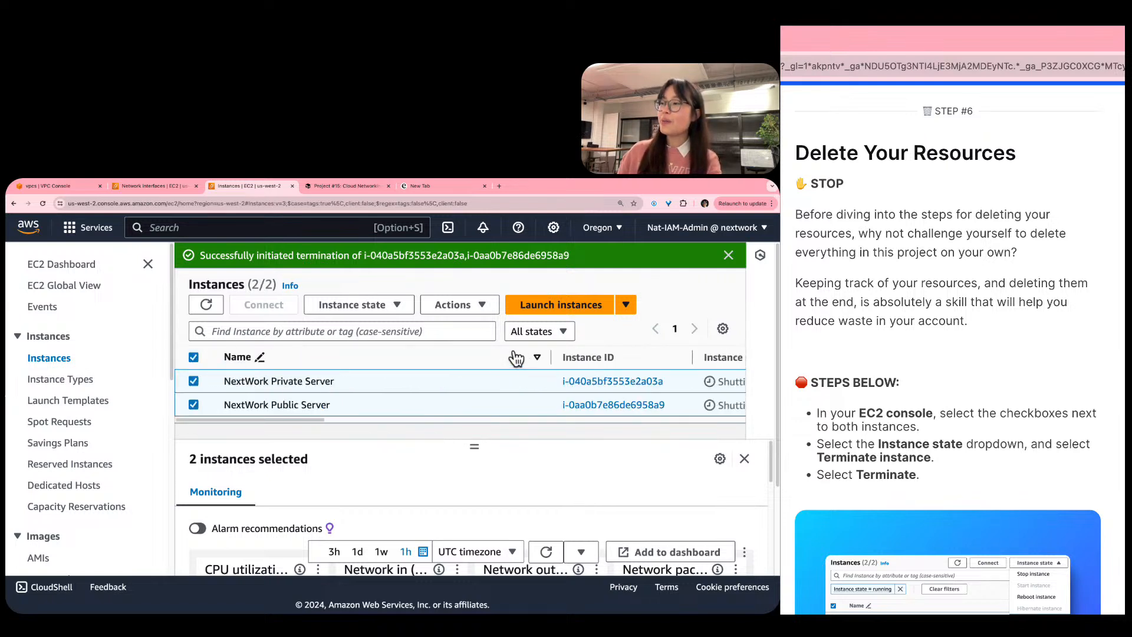
{"action": "left_click_drag", "start_coordinate": [530, 357], "coordinate": [373, 356]}
{"action": "left_click", "coordinate": [150, 184]}
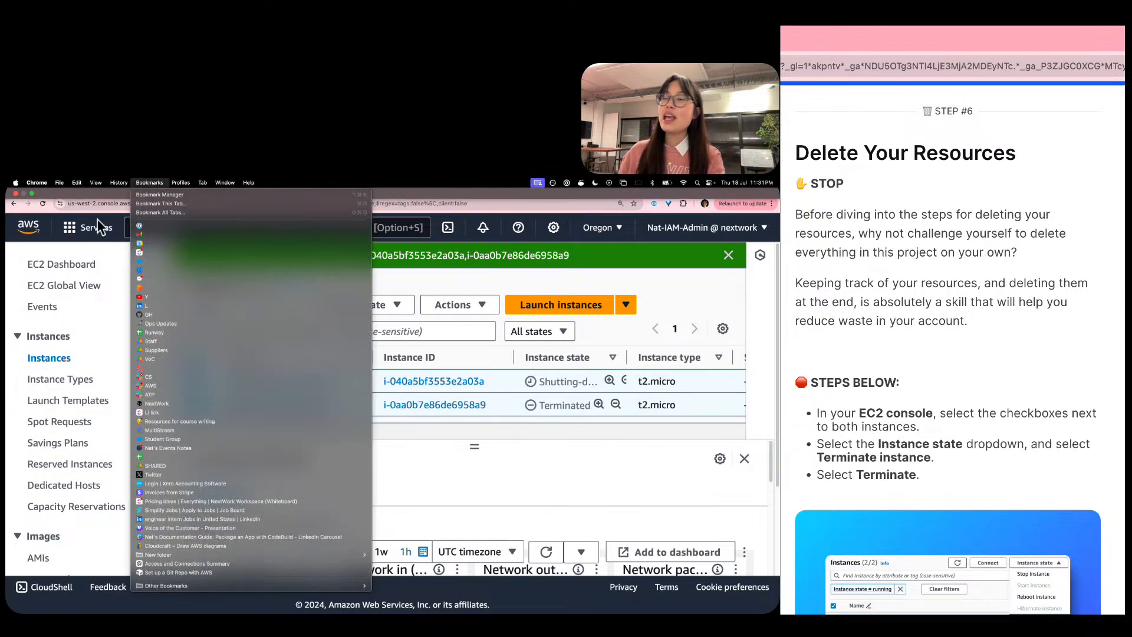
{"action": "left_click", "coordinate": [486, 495]}
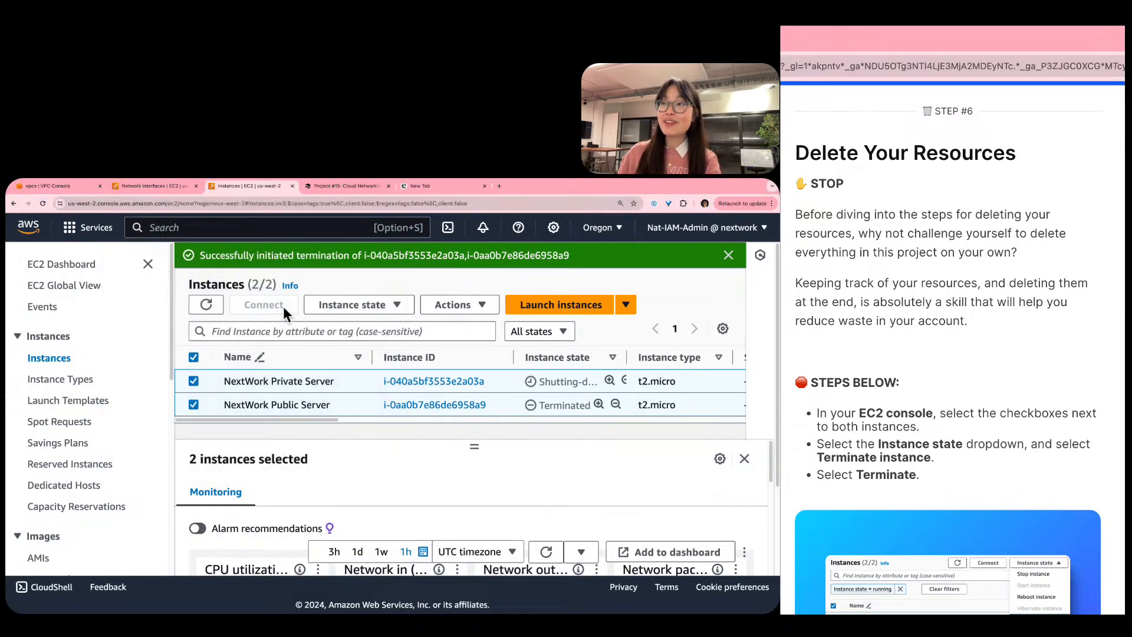
Dismiss the blocked network interface deletion and refresh the EC2 instances list to recheck both servers' state.
{"action": "left_click", "coordinate": [161, 187]}
{"action": "scroll", "coordinate": [912, 466], "scroll_direction": "down", "scroll_amount": 5}
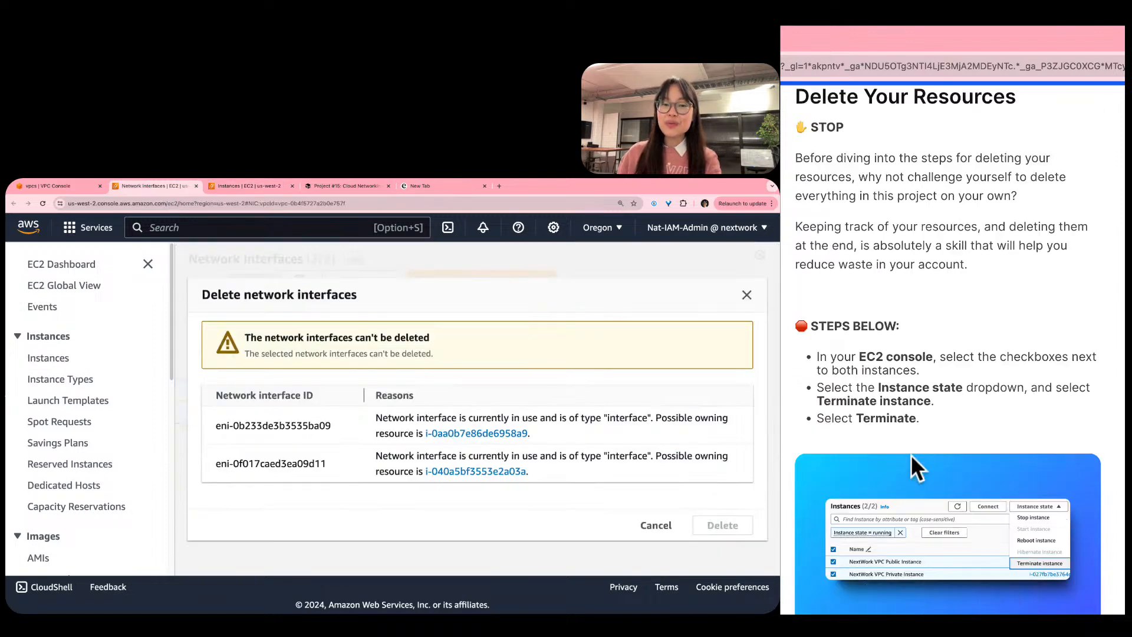
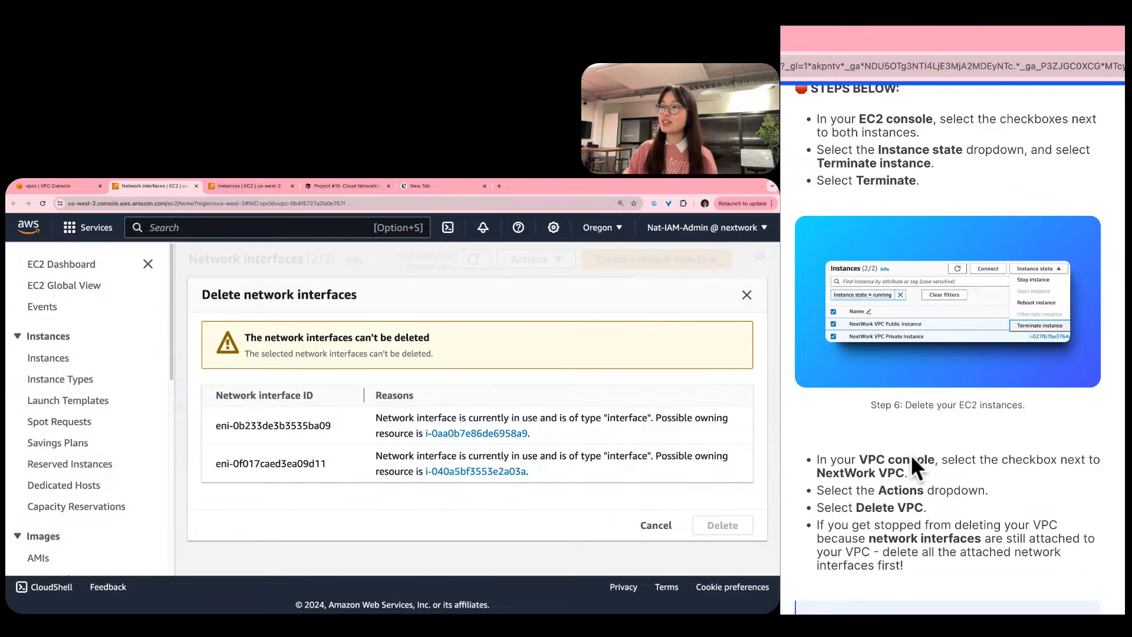
{"action": "left_click", "coordinate": [748, 296]}
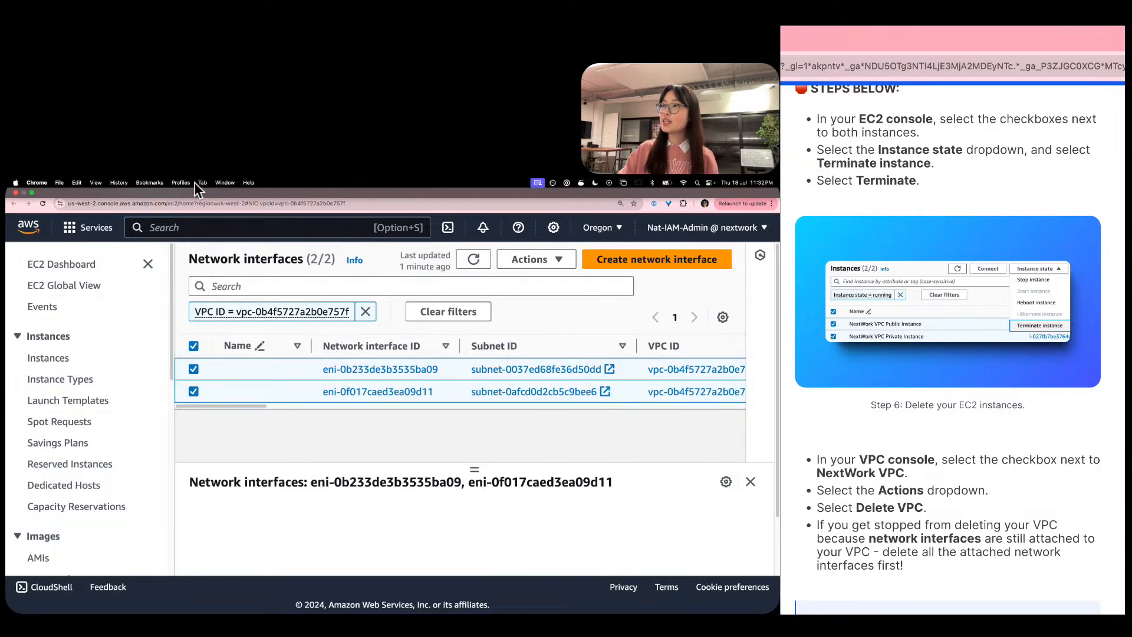
{"action": "left_click", "coordinate": [248, 185]}
{"action": "left_click", "coordinate": [213, 303]}
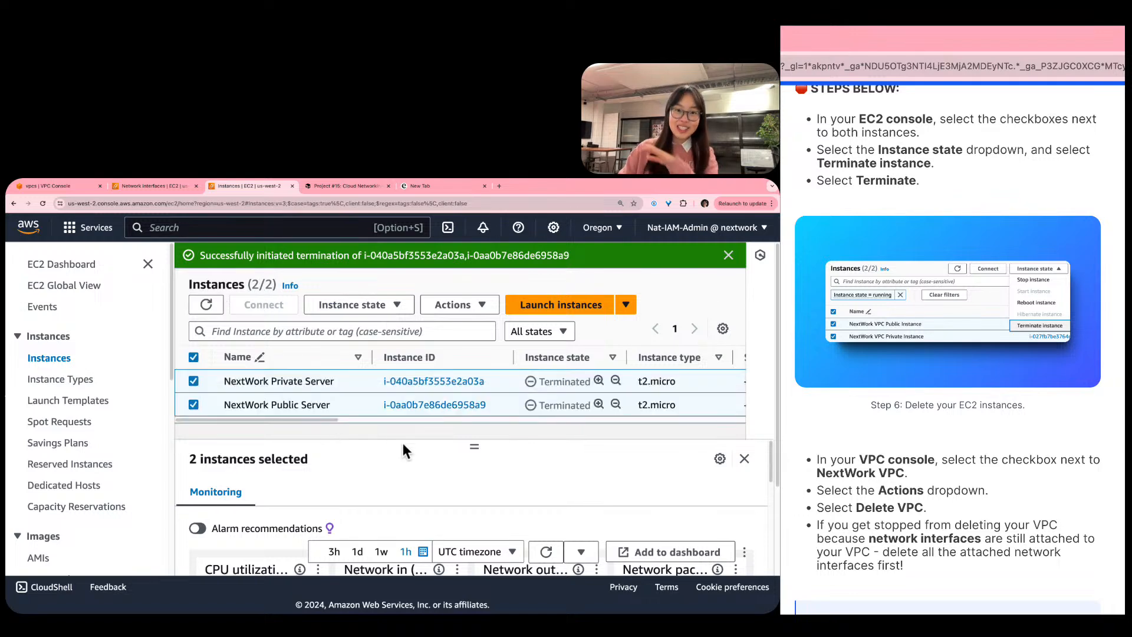
Try again to delete both network interfaces attached to NextWork VPC.
{"action": "left_click", "coordinate": [162, 186]}
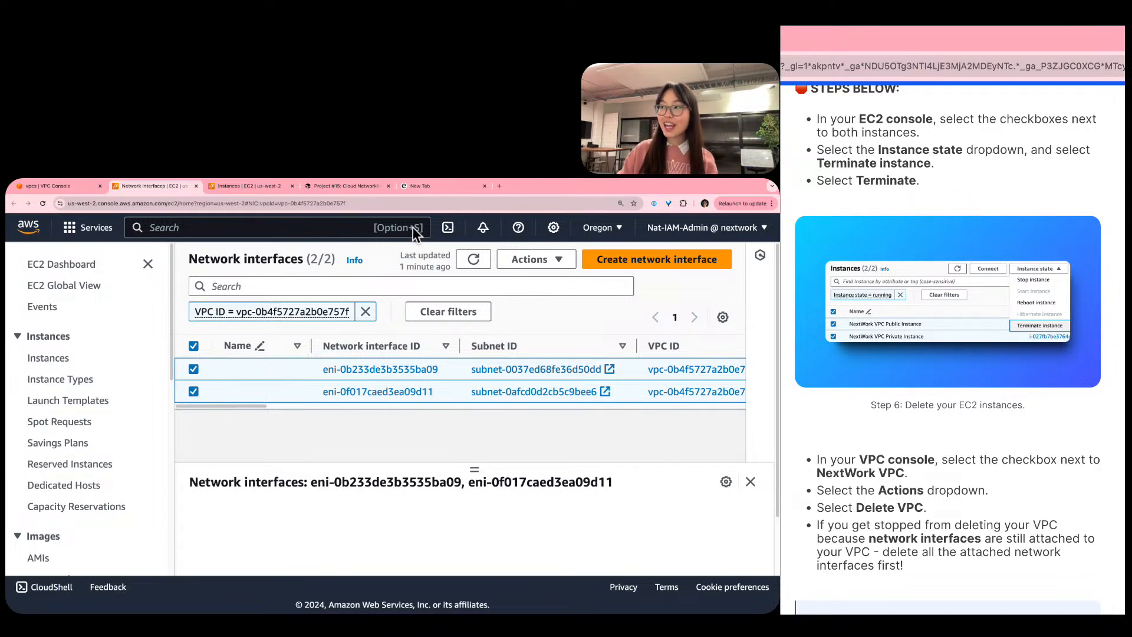
{"action": "left_click", "coordinate": [555, 264]}
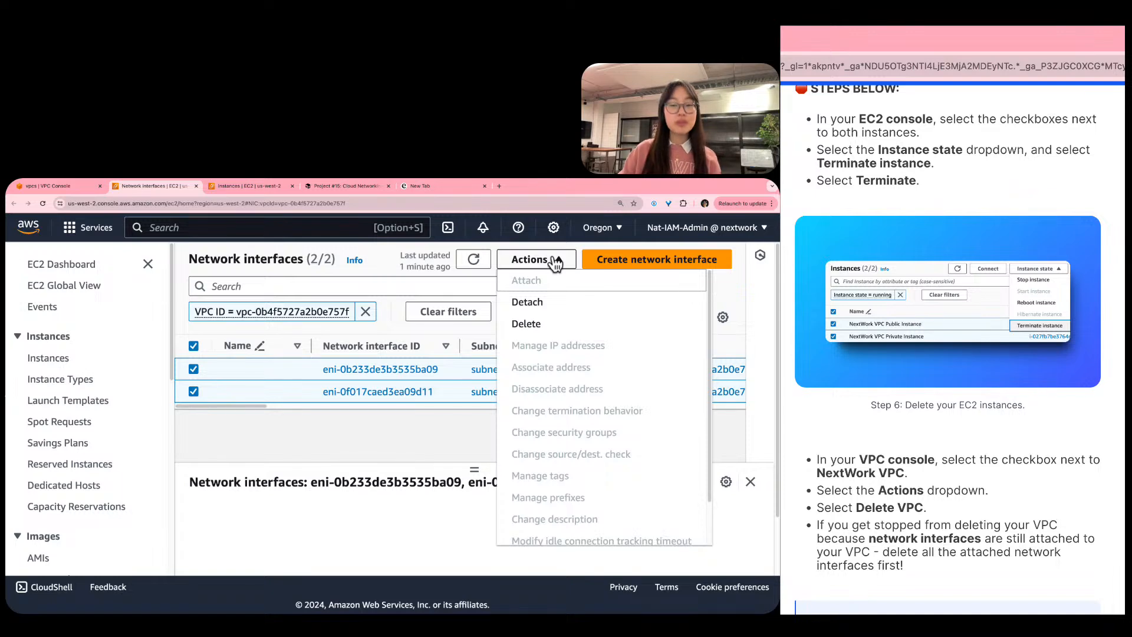
{"action": "left_click", "coordinate": [557, 325]}
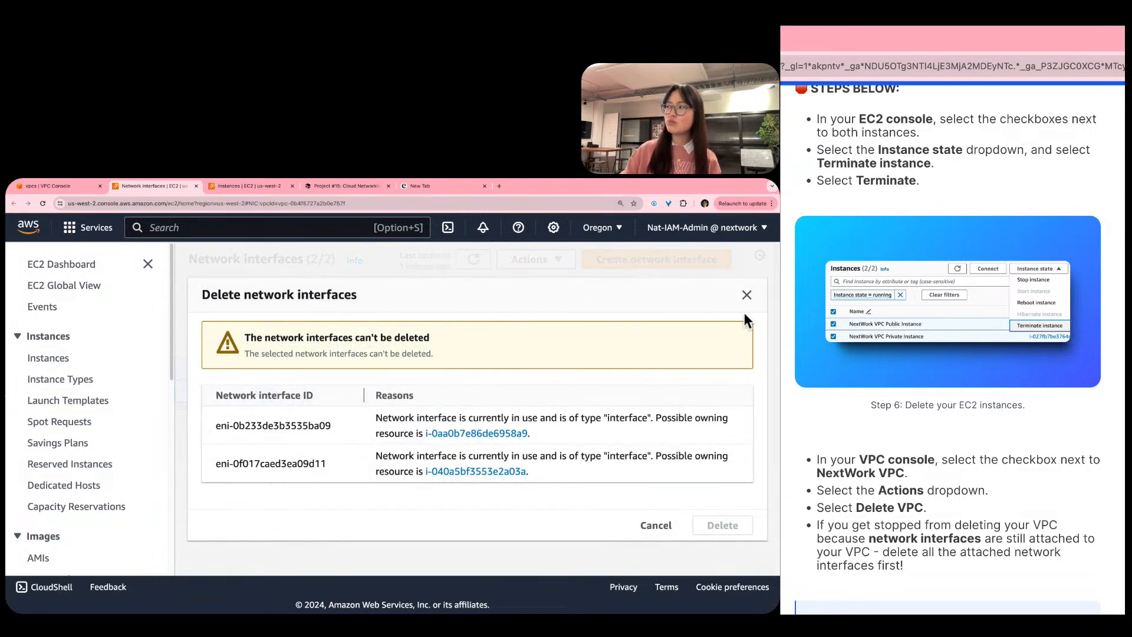
{"action": "left_click", "coordinate": [747, 294]}
Refresh the network interfaces list and clear its VPC ID filter, and reread NextWork VPC's deletion requirements before closing them.
{"action": "left_click", "coordinate": [481, 260]}
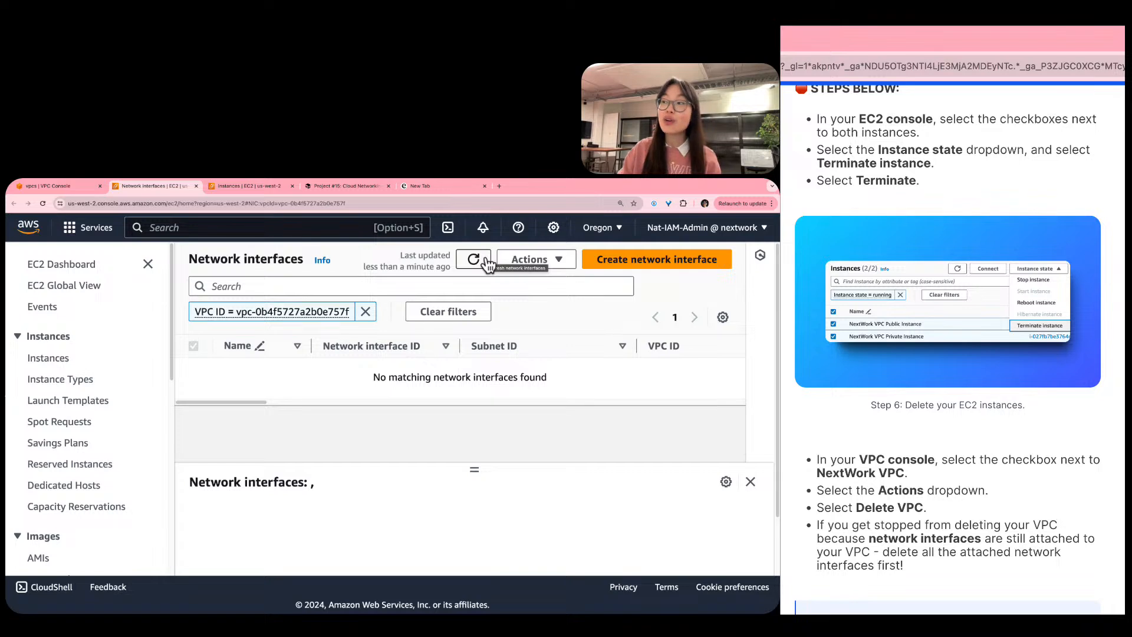
{"action": "left_click", "coordinate": [366, 311]}
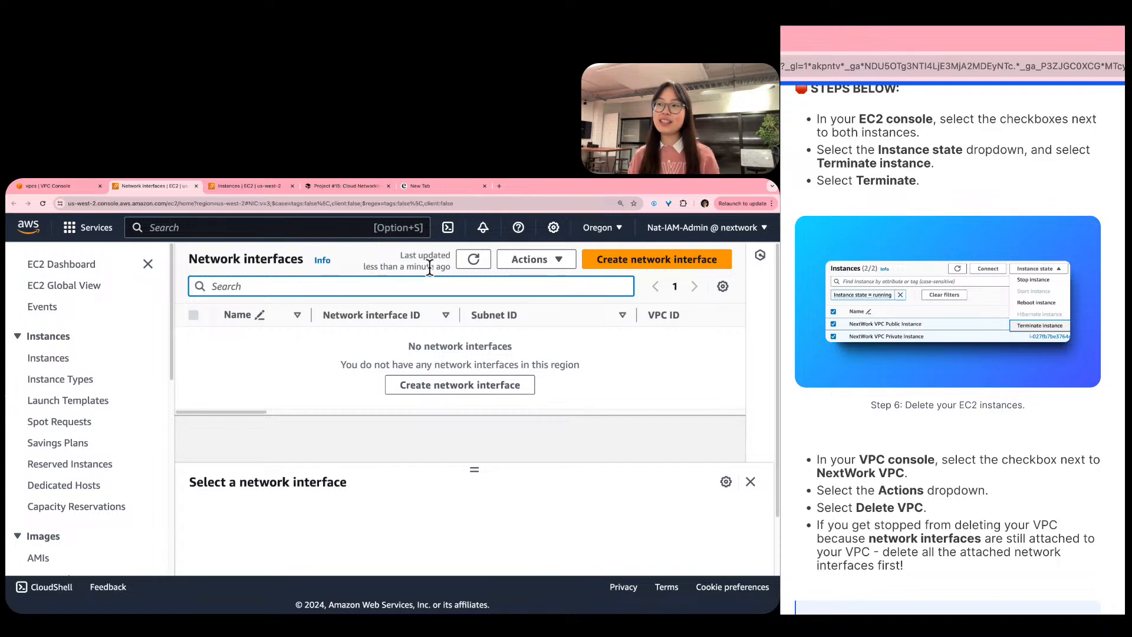
{"action": "left_click", "coordinate": [45, 185]}
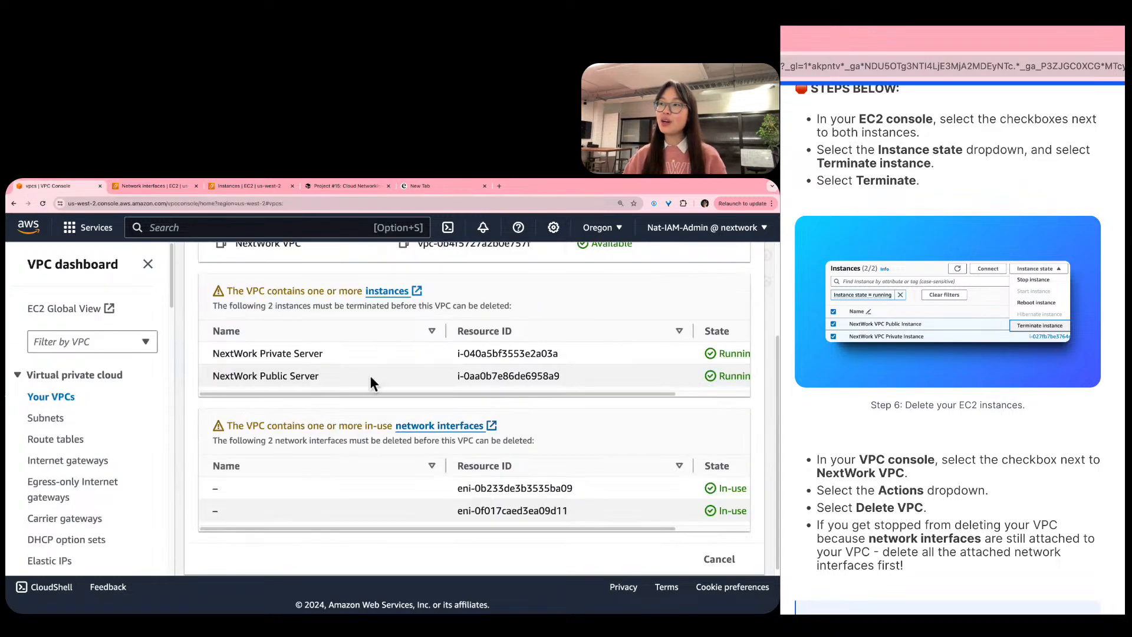
{"action": "scroll", "coordinate": [369, 375], "scroll_direction": "up", "scroll_amount": 2}
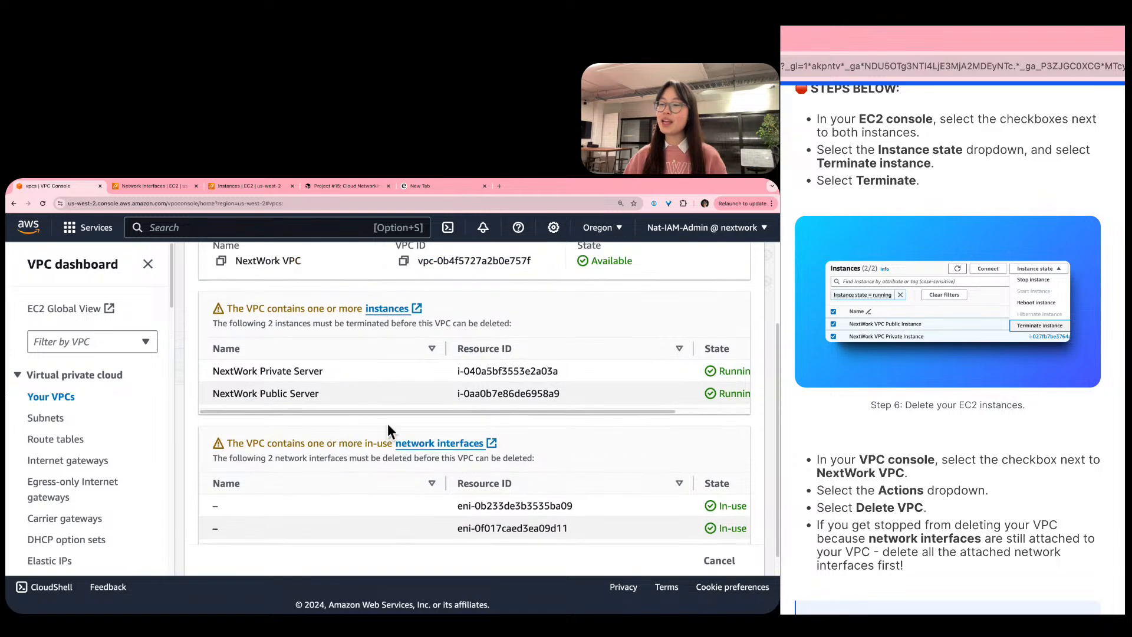
{"action": "triple_click", "coordinate": [359, 442]}
{"action": "left_click", "coordinate": [304, 452]}
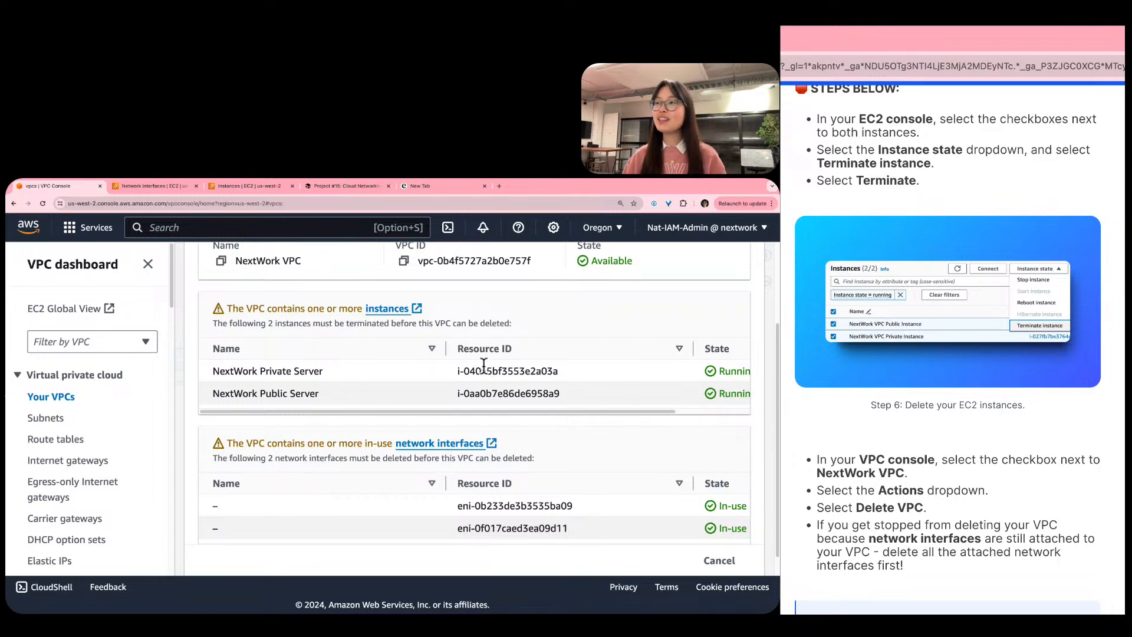
{"action": "scroll", "coordinate": [590, 348], "scroll_direction": "up", "scroll_amount": 3}
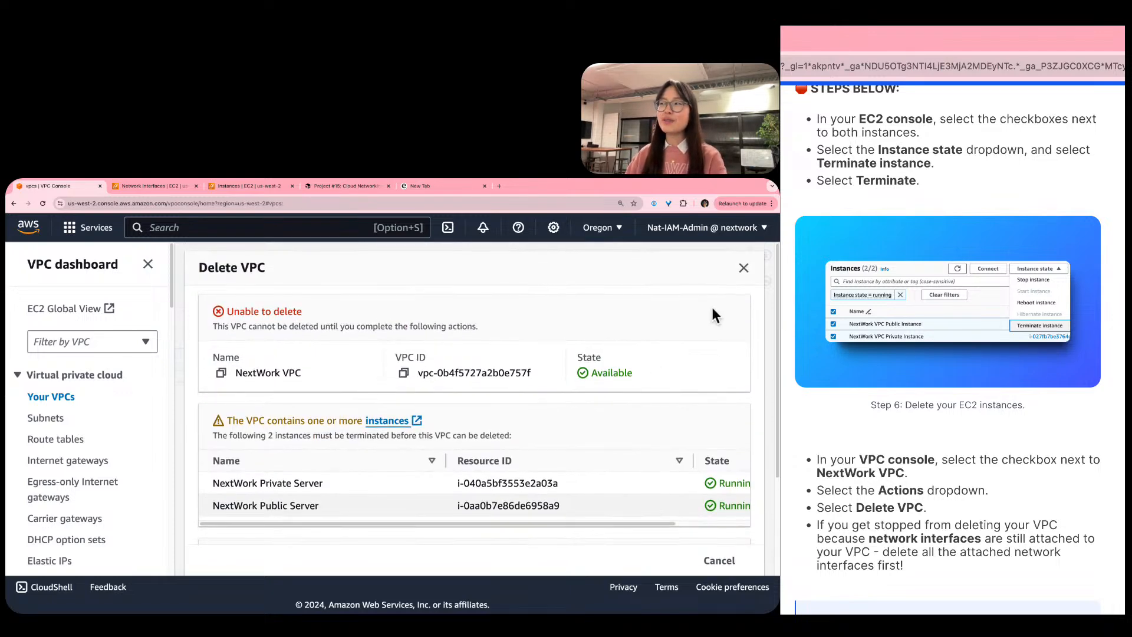
{"action": "left_click", "coordinate": [743, 265]}
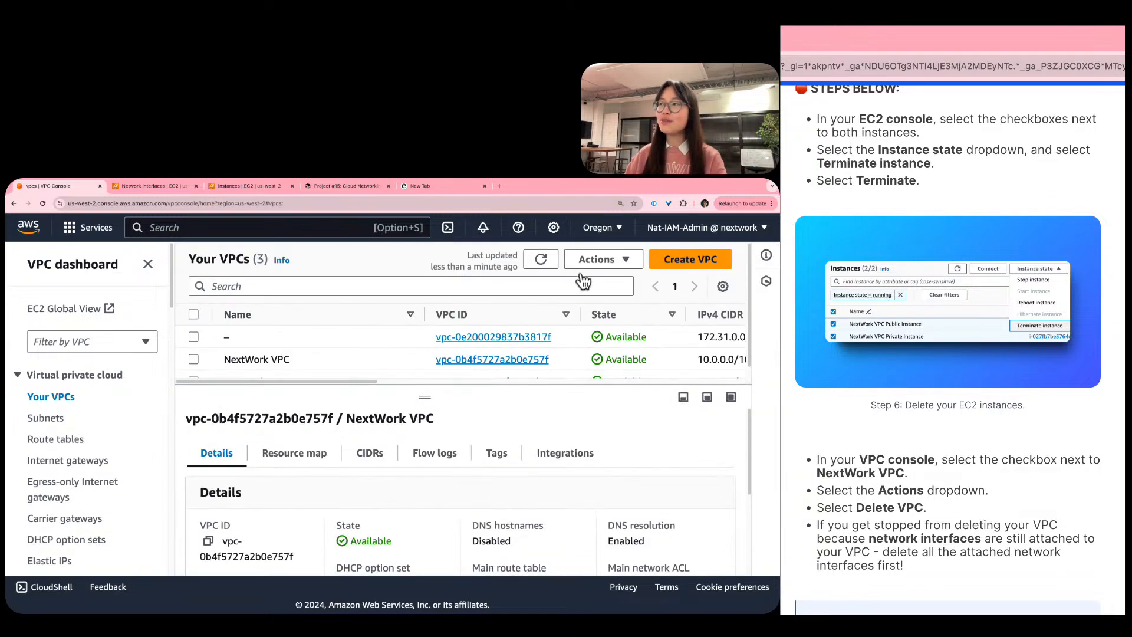
Refresh the list of VPCs and delete NextWork VPC together with its associated resources, confirming with "delete".
{"action": "left_click", "coordinate": [545, 261]}
{"action": "left_click_drag", "start_coordinate": [425, 396], "coordinate": [427, 452]}
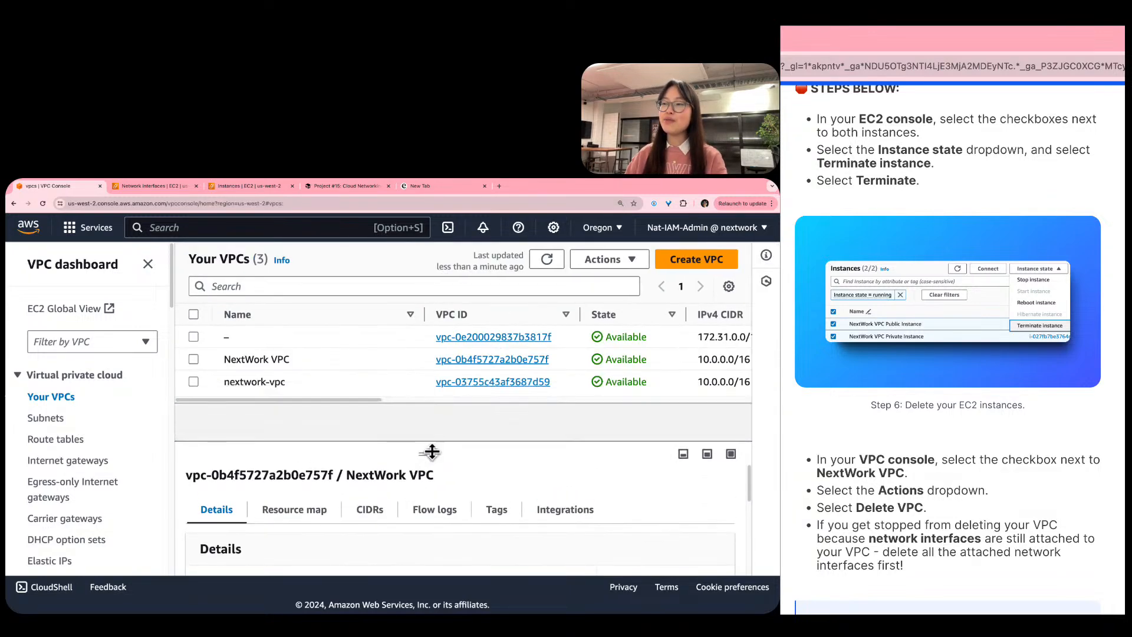
{"action": "left_click", "coordinate": [193, 359]}
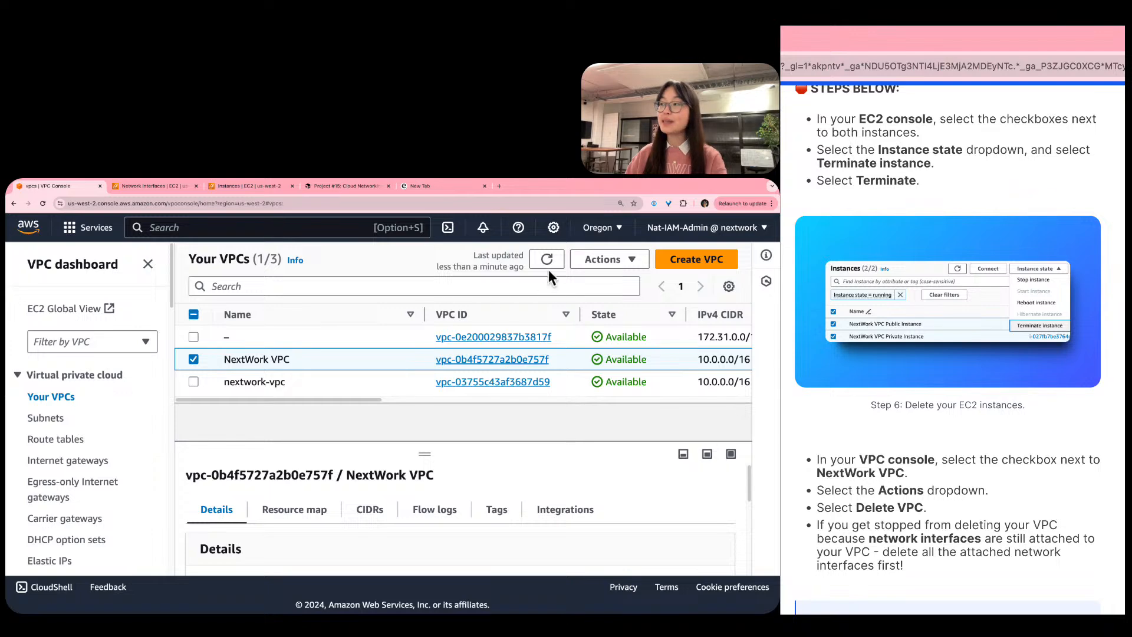
{"action": "left_click", "coordinate": [600, 263]}
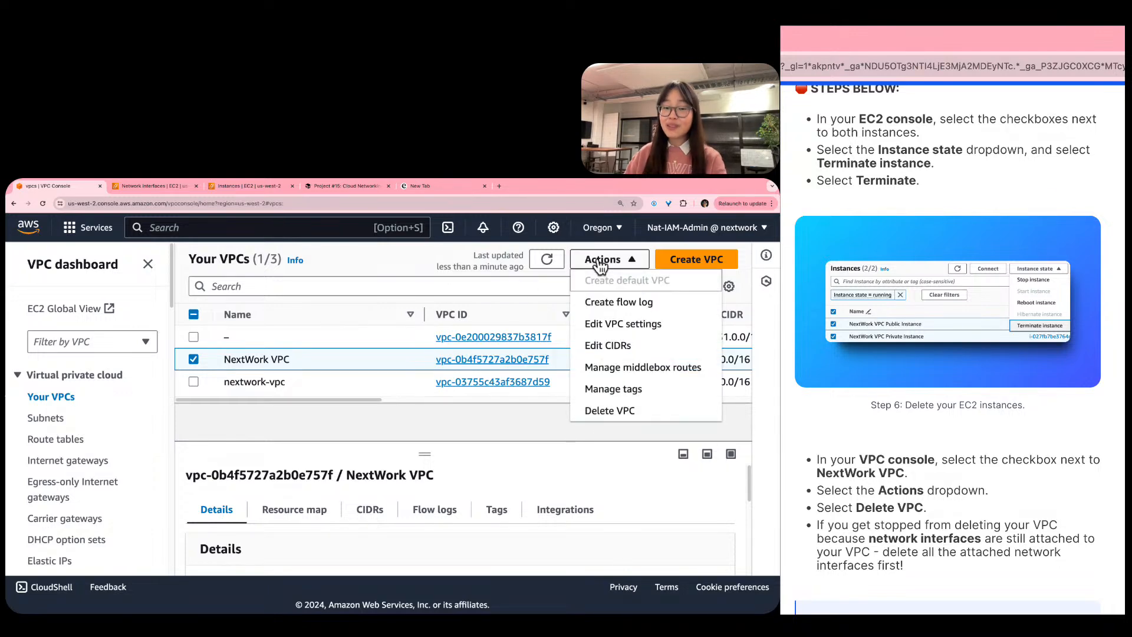
{"action": "left_click", "coordinate": [623, 415]}
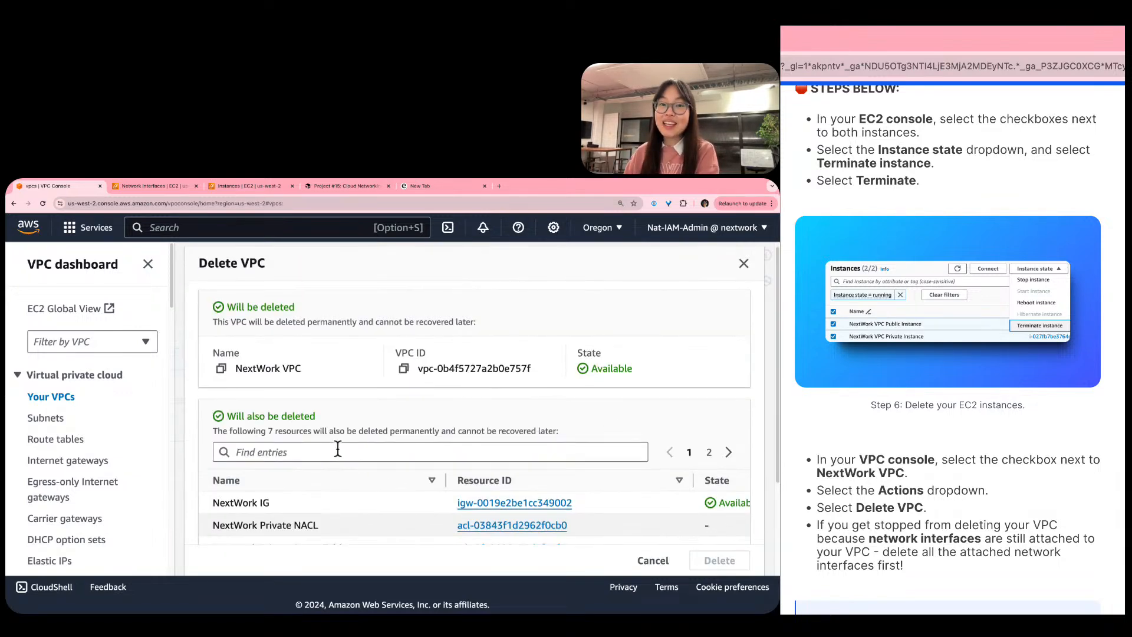
{"action": "scroll", "coordinate": [338, 450], "scroll_direction": "down", "scroll_amount": 3}
{"action": "left_click", "coordinate": [350, 517]}
{"action": "type", "text": "deletr"}
{"action": "key", "text": "BackSpace"}
{"action": "type", "text": "e"}
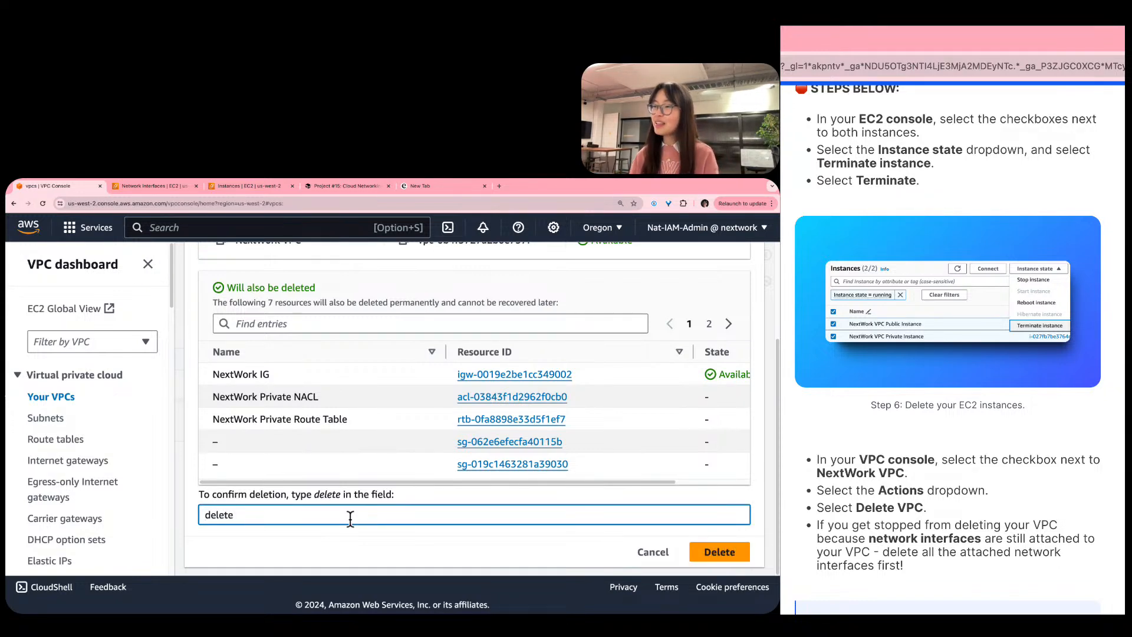
{"action": "scroll", "coordinate": [349, 420], "scroll_direction": "up", "scroll_amount": 3}
{"action": "scroll", "coordinate": [349, 419], "scroll_direction": "down", "scroll_amount": 3}
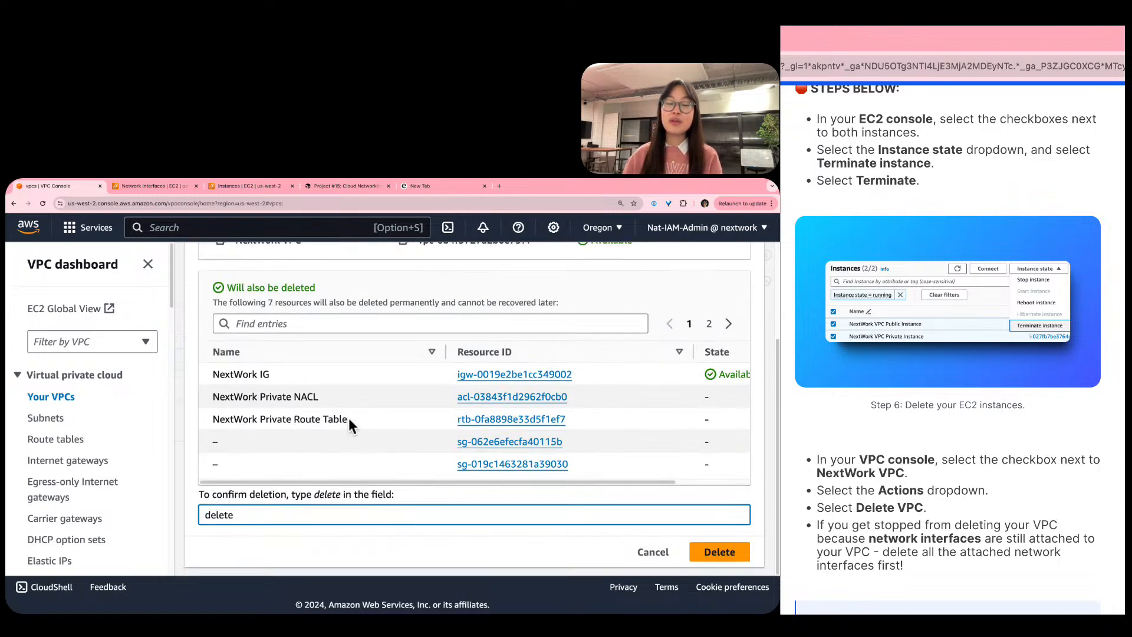
{"action": "key", "text": "Tab"}
{"action": "key", "text": "Tab"}
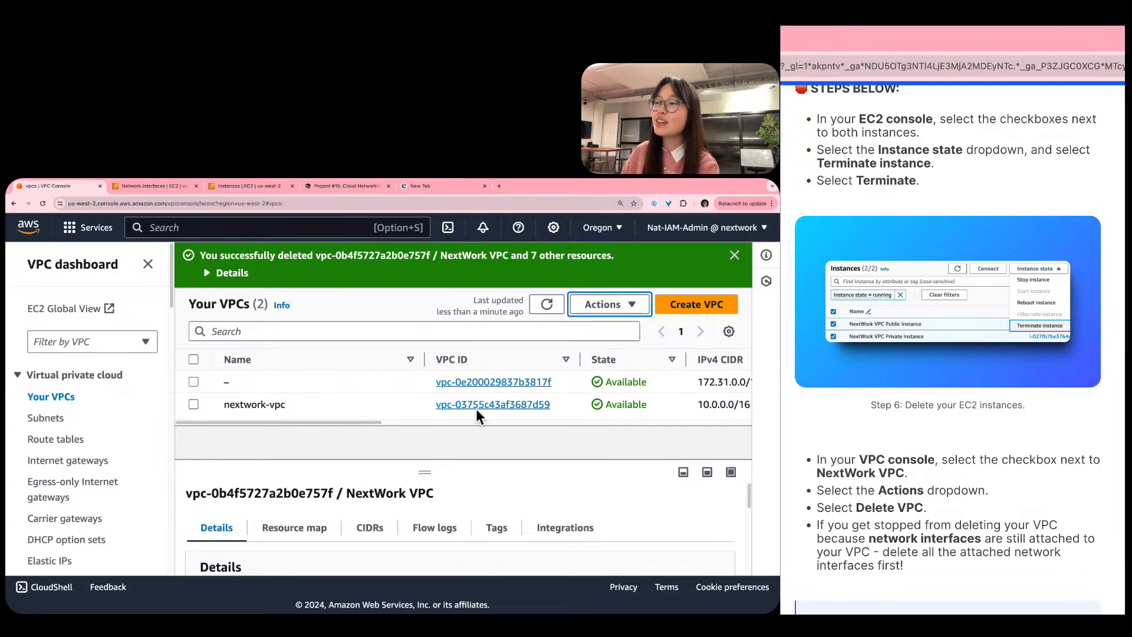
Delete nextwork-vpc together with its associated gateway, route tables and subnets, confirming with "delete".
{"action": "left_click", "coordinate": [194, 405]}
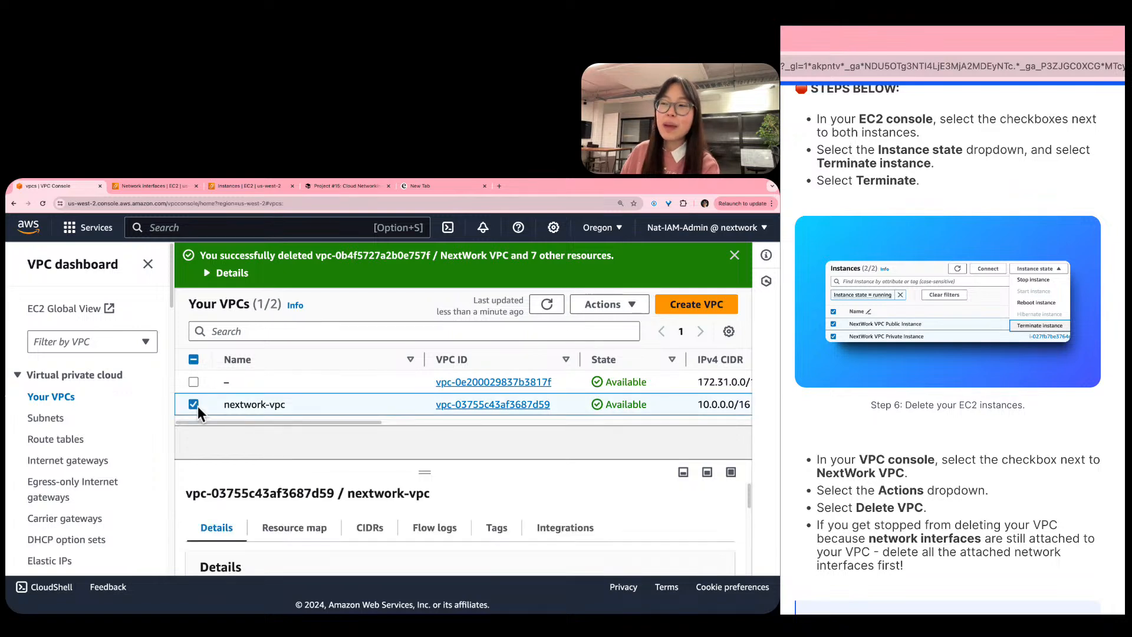
{"action": "left_click", "coordinate": [608, 317]}
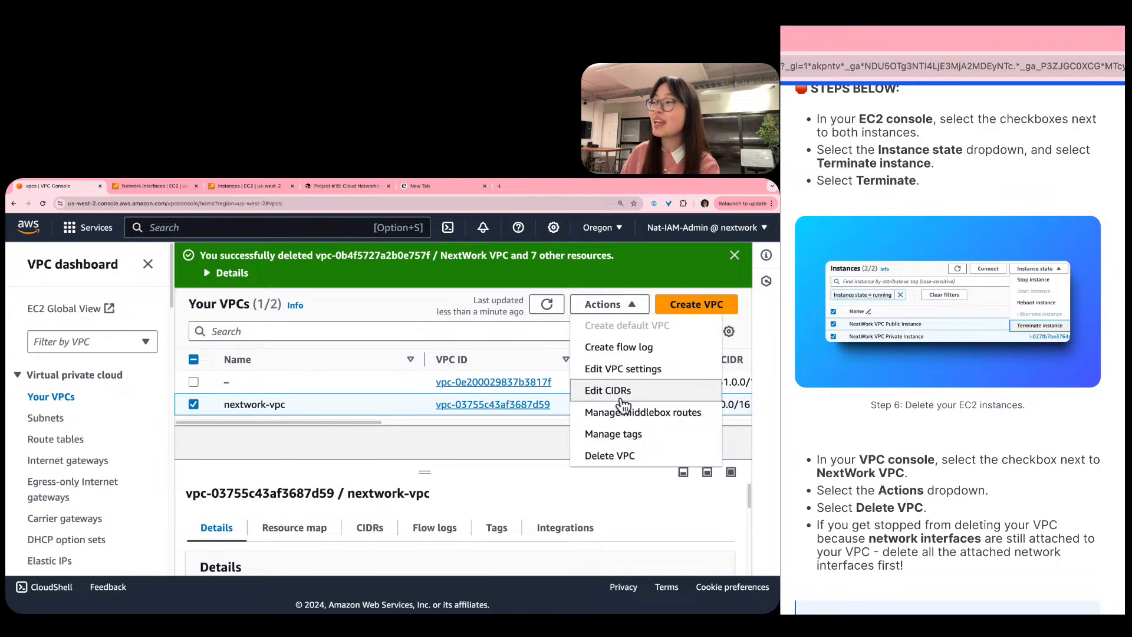
{"action": "left_click", "coordinate": [612, 456]}
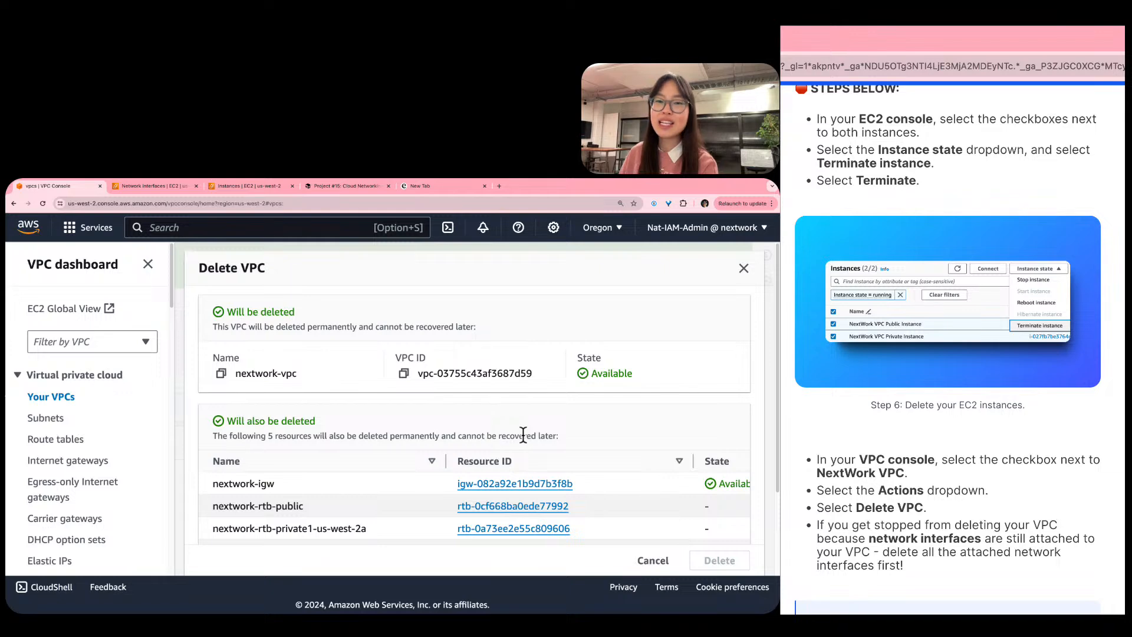
{"action": "scroll", "coordinate": [533, 458], "scroll_direction": "down", "scroll_amount": 4}
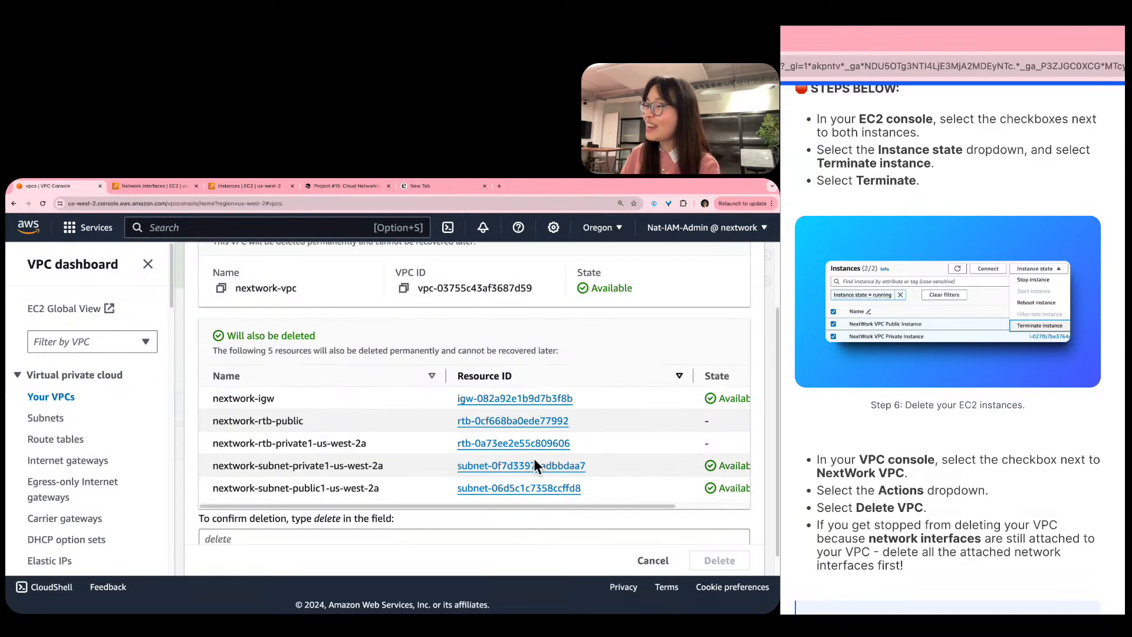
{"action": "left_click", "coordinate": [398, 515]}
{"action": "type", "text": "delete"}
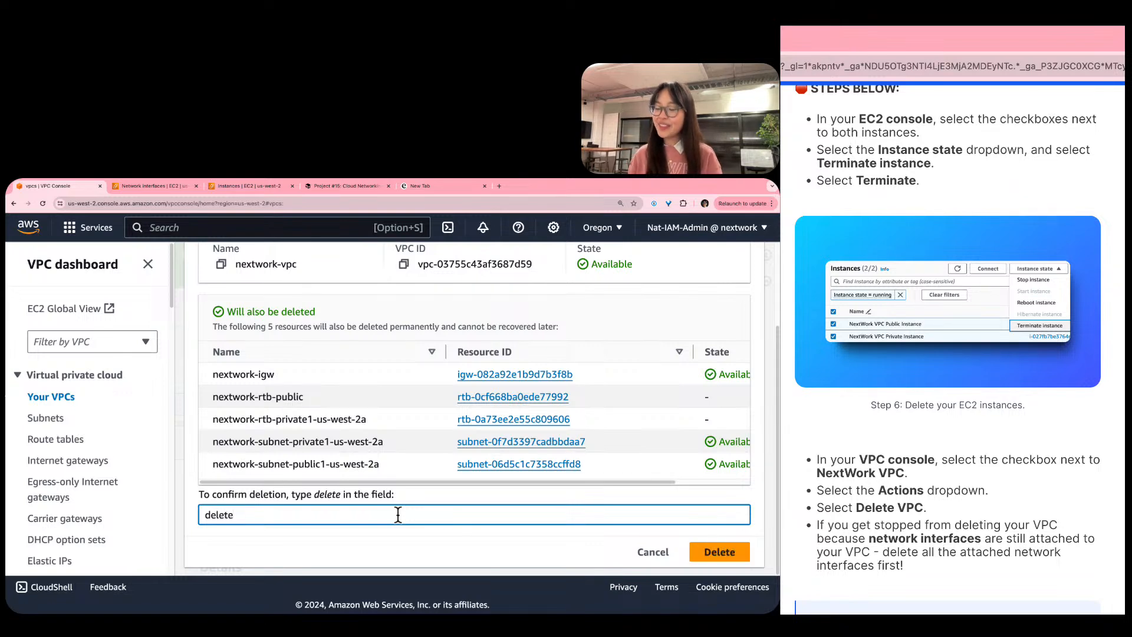
{"action": "key", "text": "Return"}
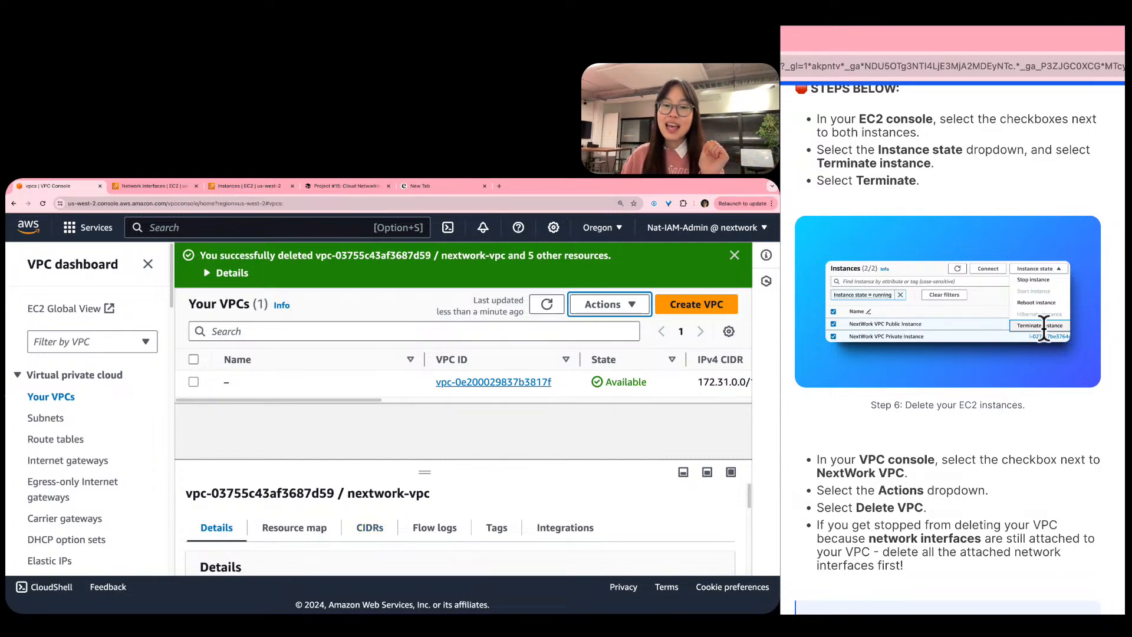
Check the Subnets, Route tables and Internet gateways lists for resources left over from the deleted VPCs.
{"action": "scroll", "coordinate": [976, 352], "scroll_direction": "down", "scroll_amount": 15}
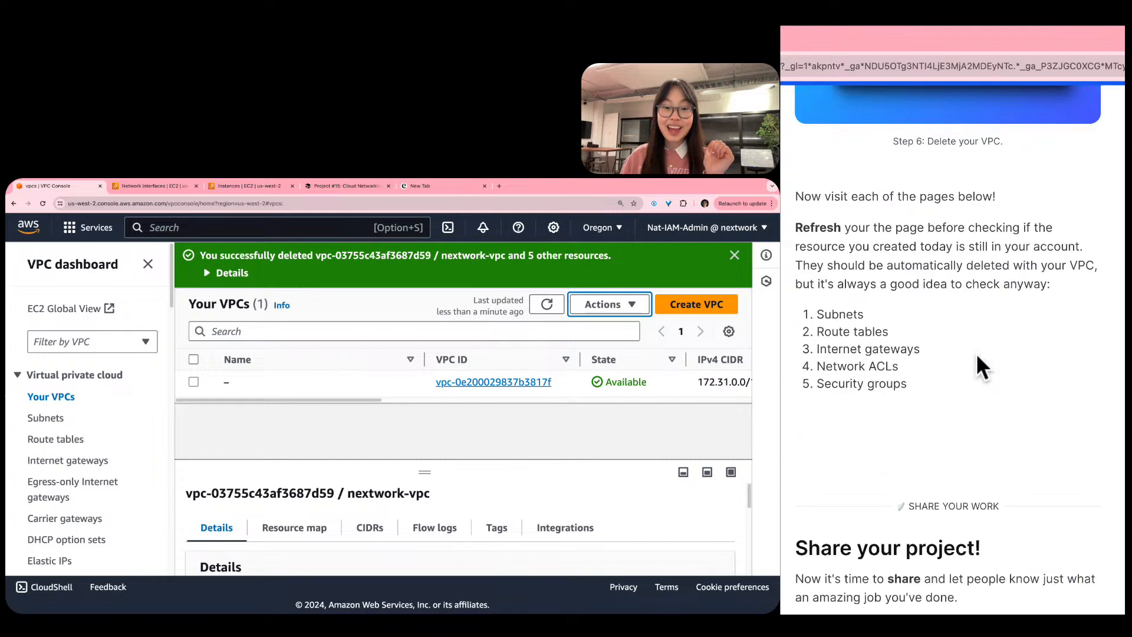
{"action": "left_click", "coordinate": [45, 417]}
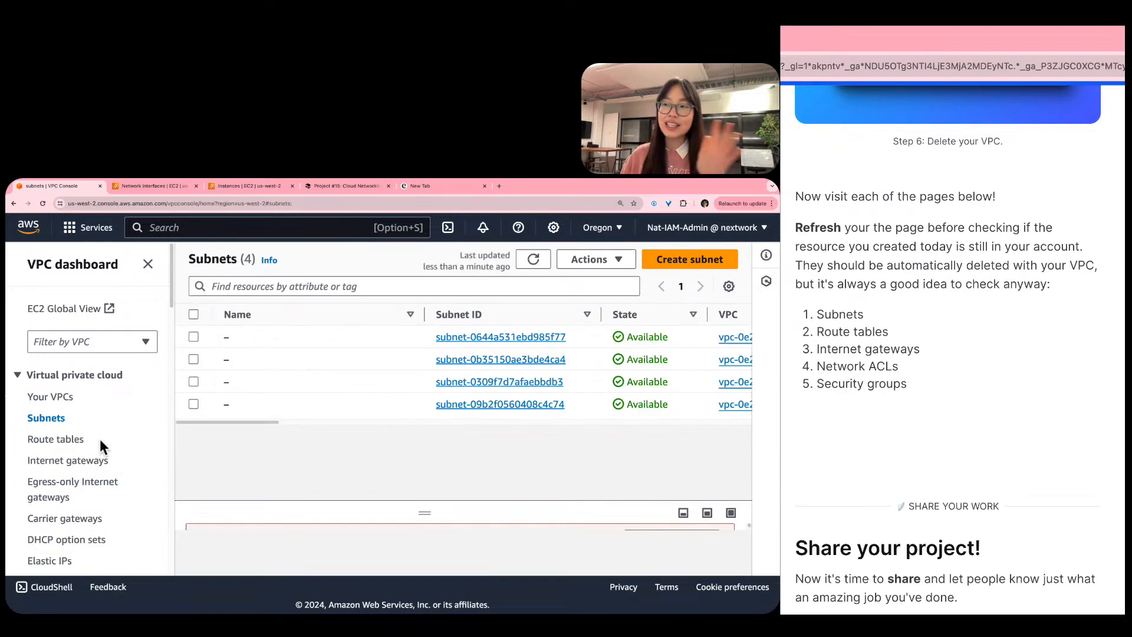
{"action": "left_click", "coordinate": [71, 440]}
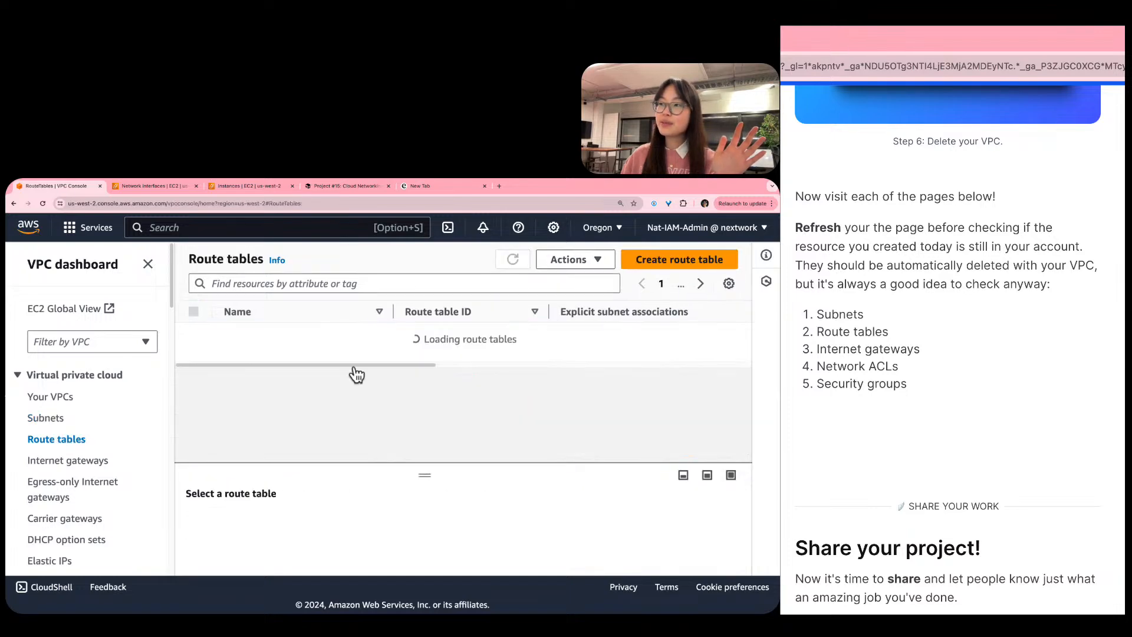
{"action": "left_click", "coordinate": [79, 461]}
{"action": "left_click", "coordinate": [489, 260]}
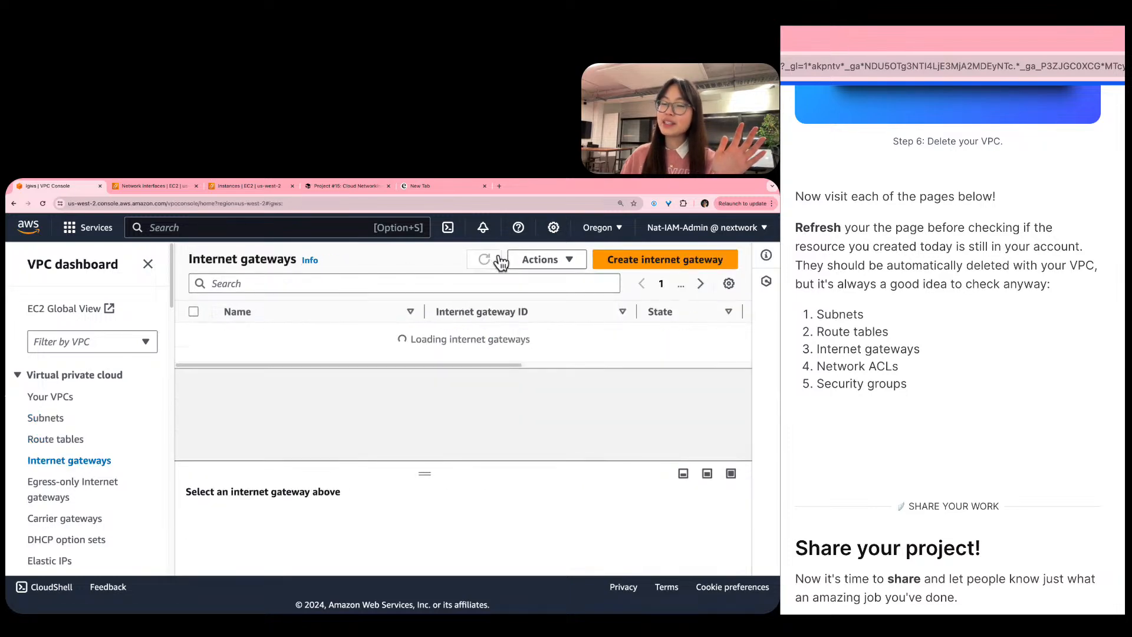
Refresh the Network ACLs and Security Groups lists and check them for leftovers from the deleted VPCs.
{"action": "scroll", "coordinate": [946, 340], "scroll_direction": "down", "scroll_amount": 3}
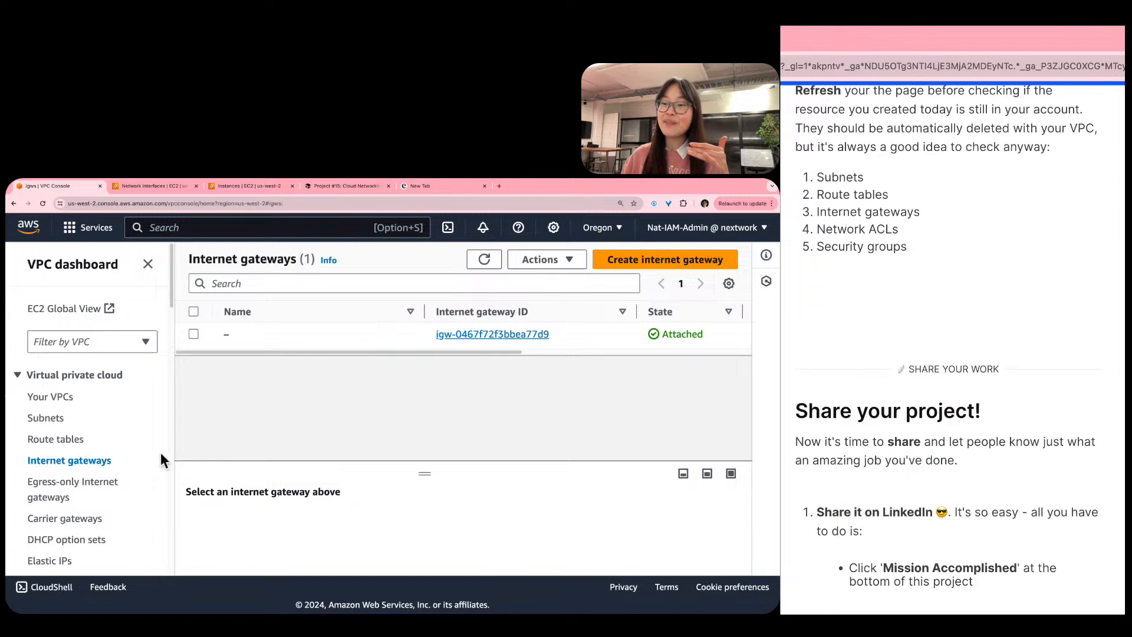
{"action": "scroll", "coordinate": [118, 436], "scroll_direction": "down", "scroll_amount": 5}
{"action": "left_click", "coordinate": [78, 449]}
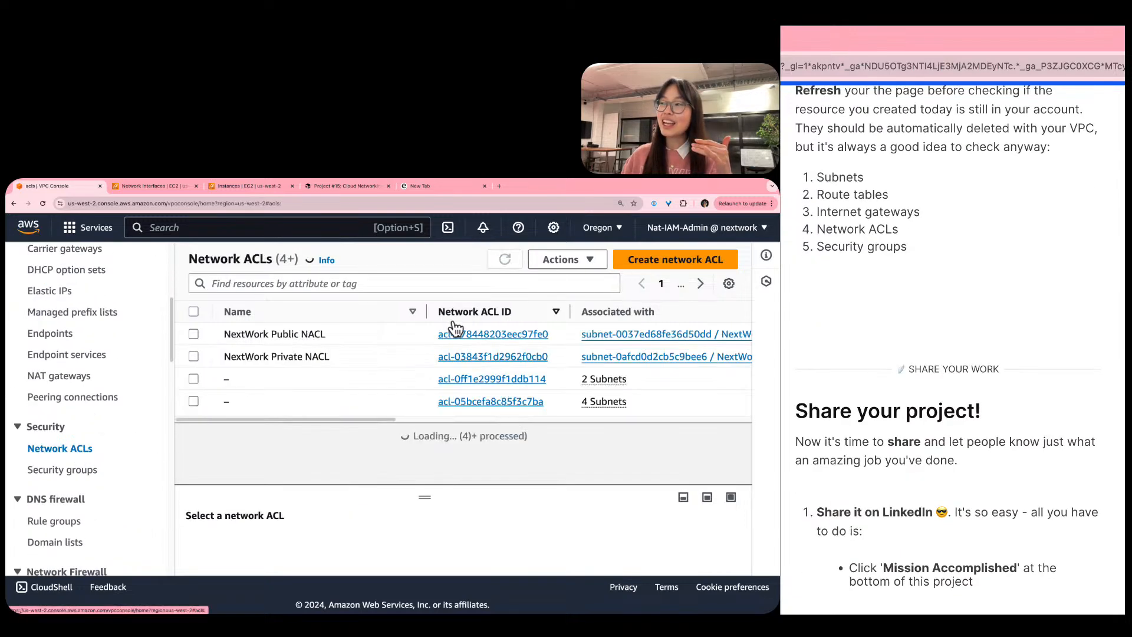
{"action": "left_click", "coordinate": [505, 259]}
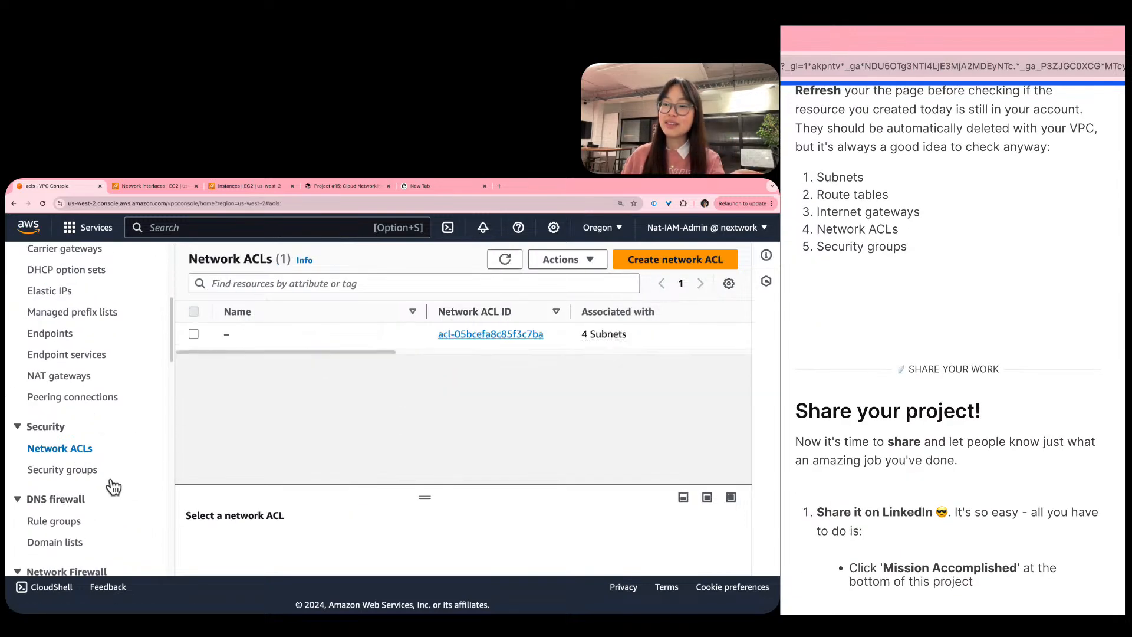
{"action": "left_click", "coordinate": [88, 470]}
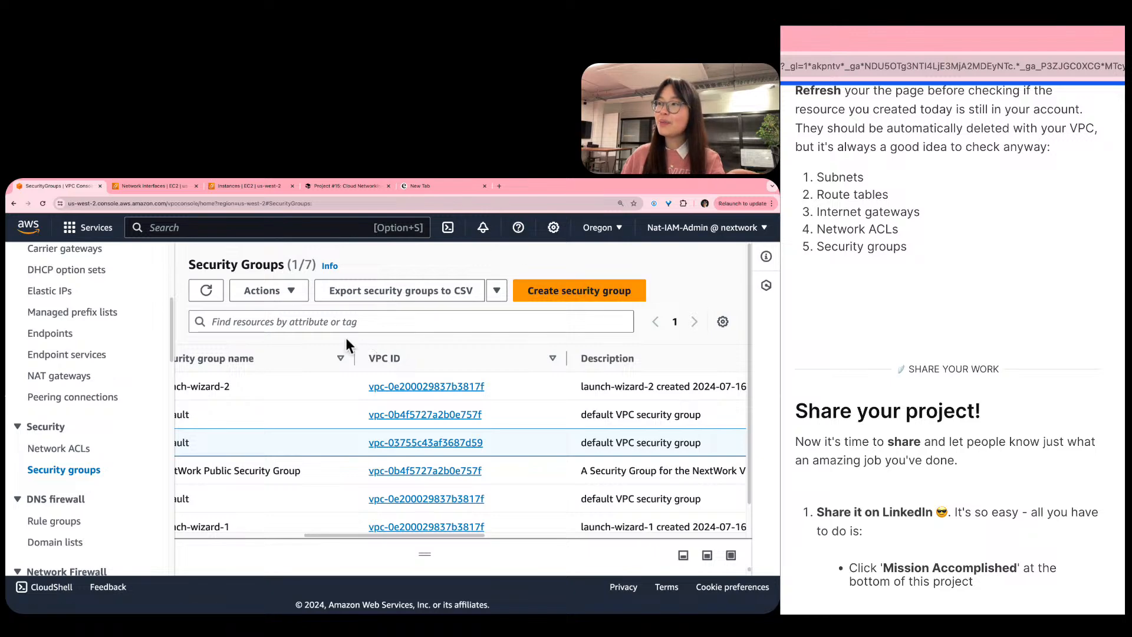
{"action": "left_click", "coordinate": [206, 291]}
{"action": "scroll", "coordinate": [364, 465], "scroll_direction": "left", "scroll_amount": 5}
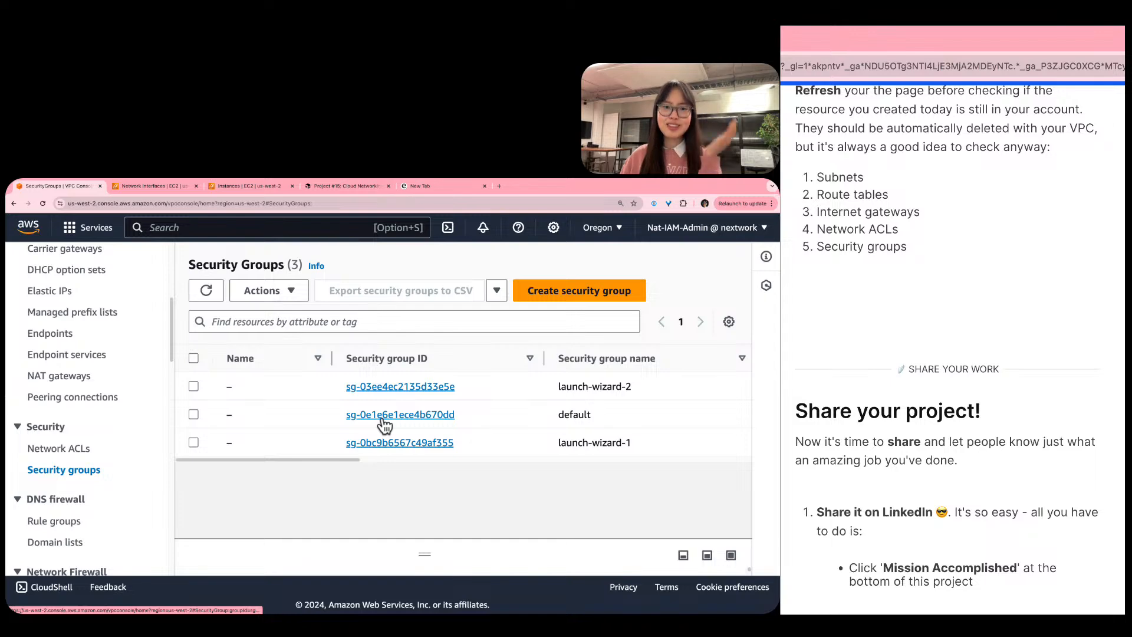
Read the guide's Share your project instructions, including the part on viewing the documentation.
{"action": "scroll", "coordinate": [952, 354], "scroll_direction": "down", "scroll_amount": 4}
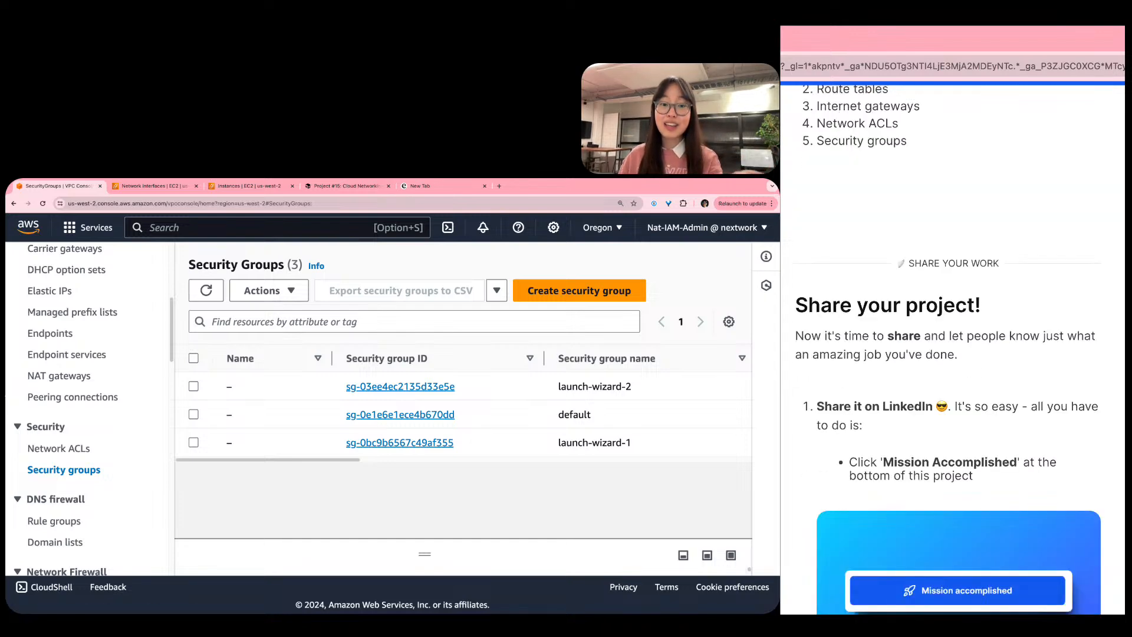
{"action": "scroll", "coordinate": [984, 357], "scroll_direction": "down", "scroll_amount": 8}
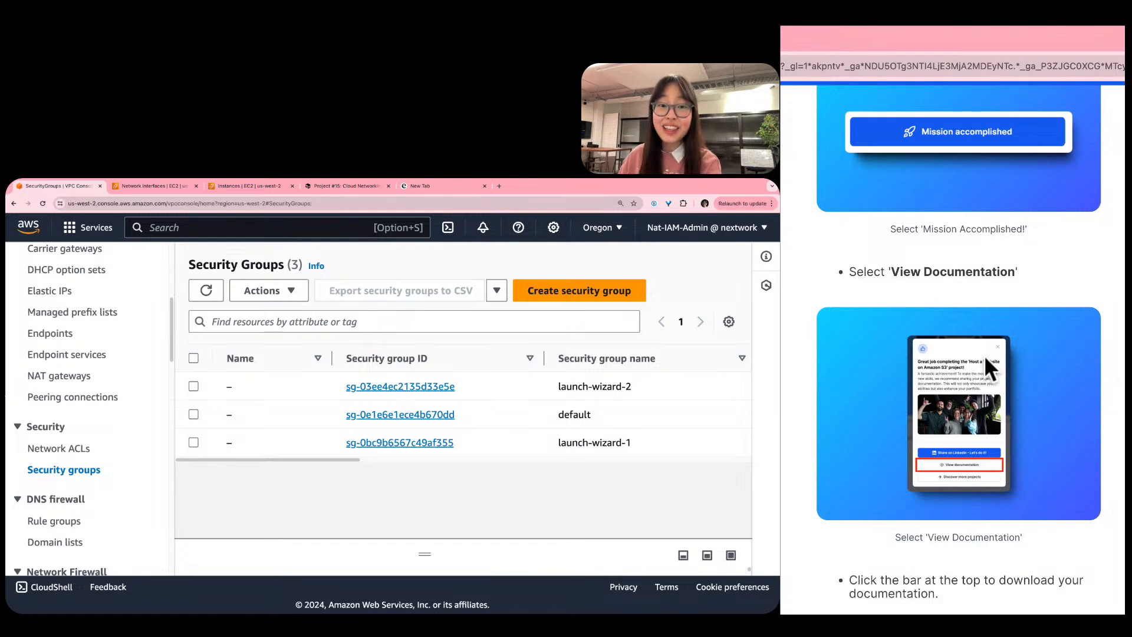
{"action": "right_click", "coordinate": [985, 355]}
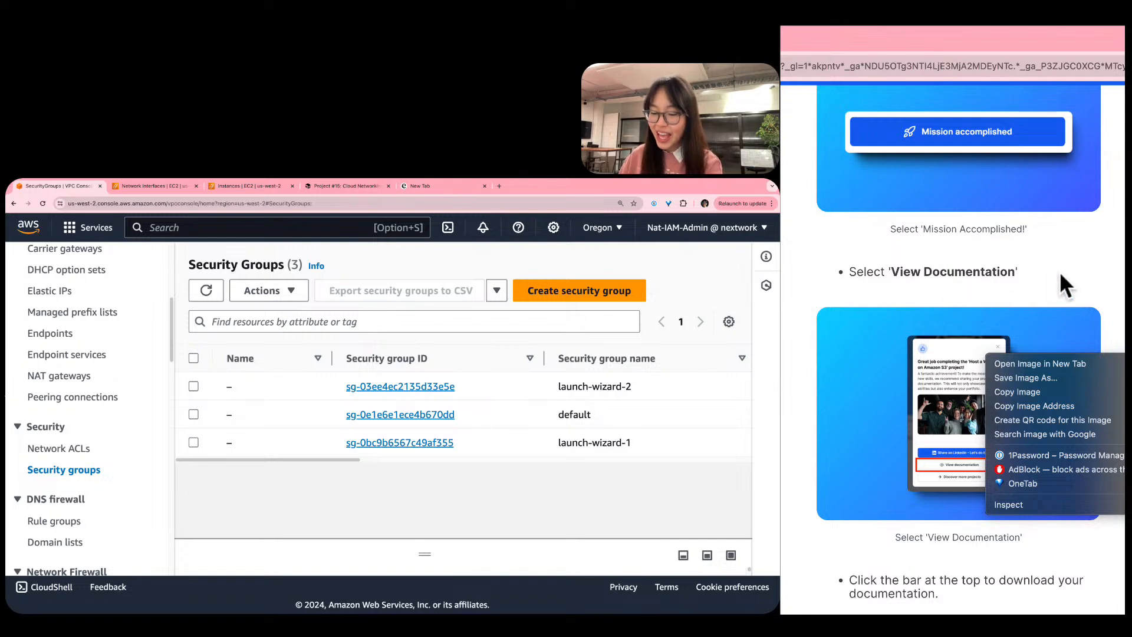
{"action": "left_click", "coordinate": [957, 272]}
{"action": "triple_click", "coordinate": [956, 271]}
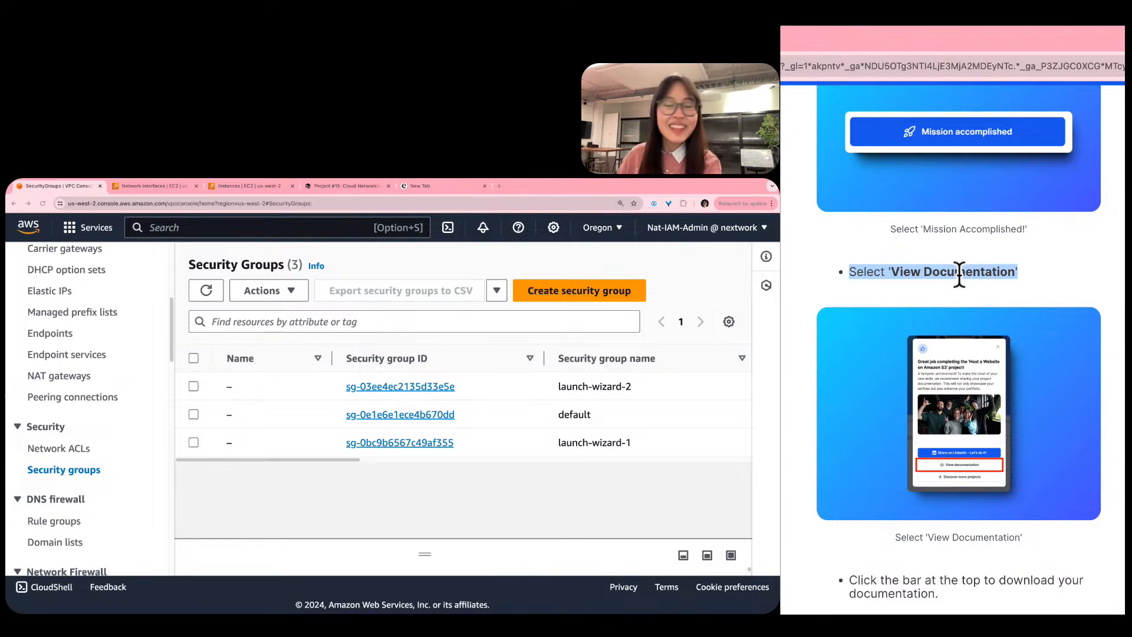
{"action": "left_click", "coordinate": [959, 273]}
{"action": "double_click", "coordinate": [960, 272]}
{"action": "triple_click", "coordinate": [959, 272]}
{"action": "left_click", "coordinate": [959, 272]}
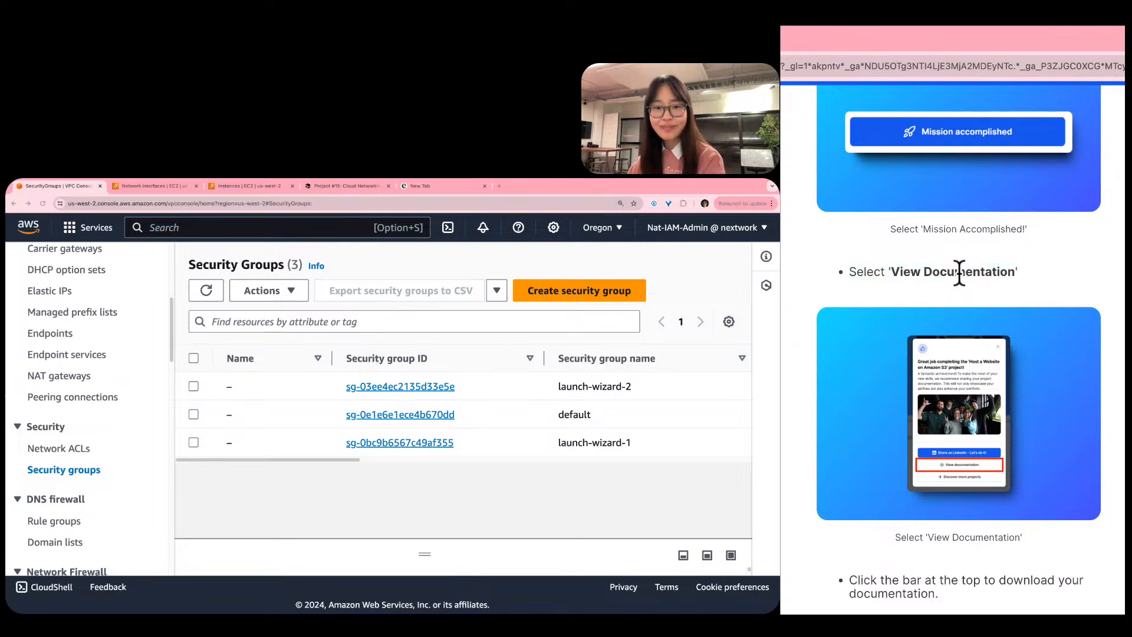
Mark the Launching VPC Resources project as accomplished at the end of the guide and open its documentation.
{"action": "scroll", "coordinate": [958, 271], "scroll_direction": "down", "scroll_amount": 15}
{"action": "scroll", "coordinate": [957, 271], "scroll_direction": "down", "scroll_amount": 5}
{"action": "scroll", "coordinate": [957, 271], "scroll_direction": "up", "scroll_amount": 20}
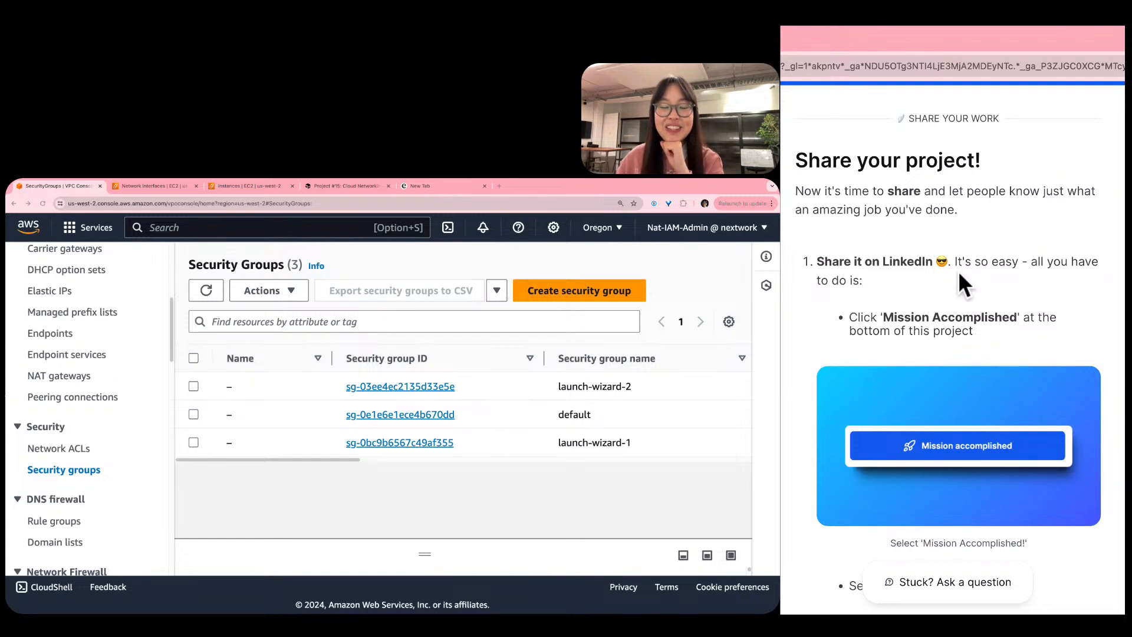
{"action": "scroll", "coordinate": [959, 274], "scroll_direction": "down", "scroll_amount": 15}
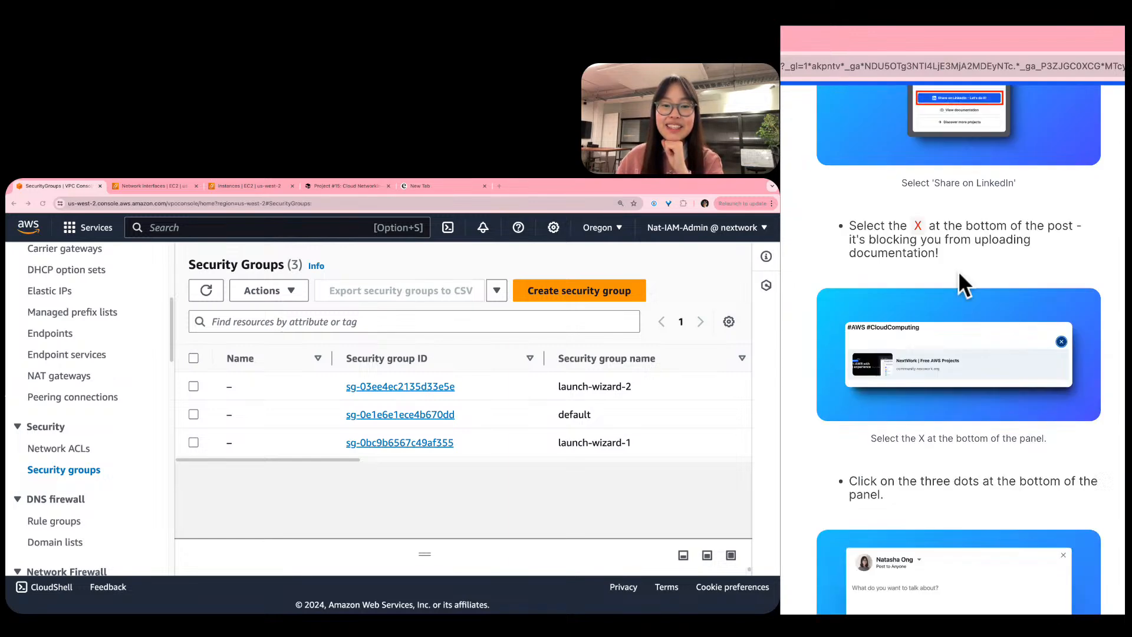
{"action": "scroll", "coordinate": [958, 271], "scroll_direction": "down", "scroll_amount": 20}
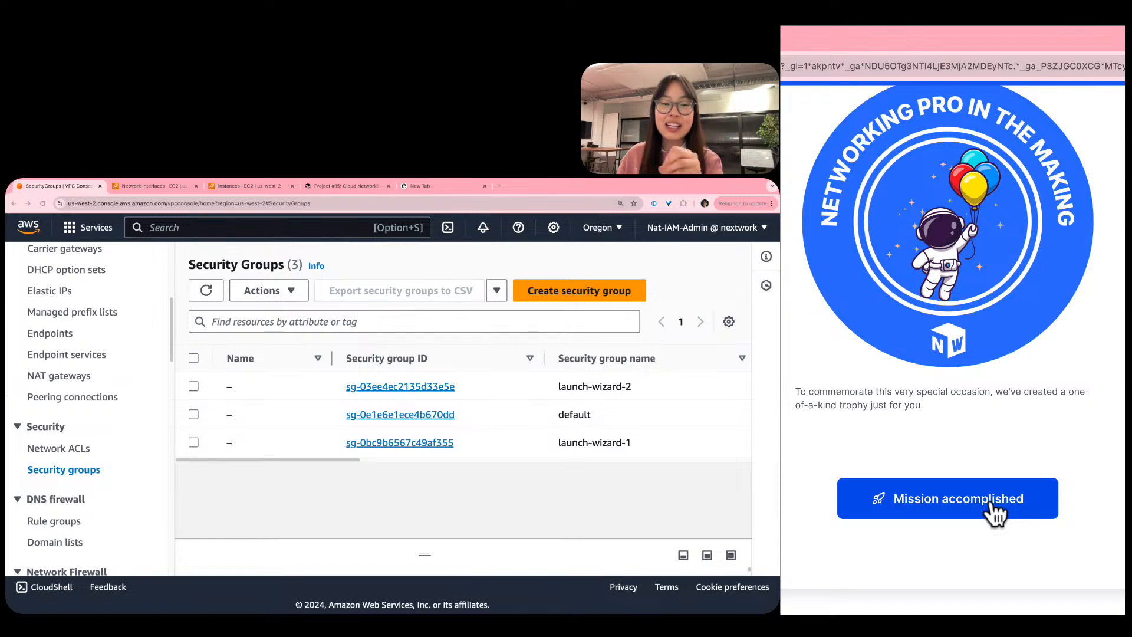
{"action": "left_click", "coordinate": [993, 506]}
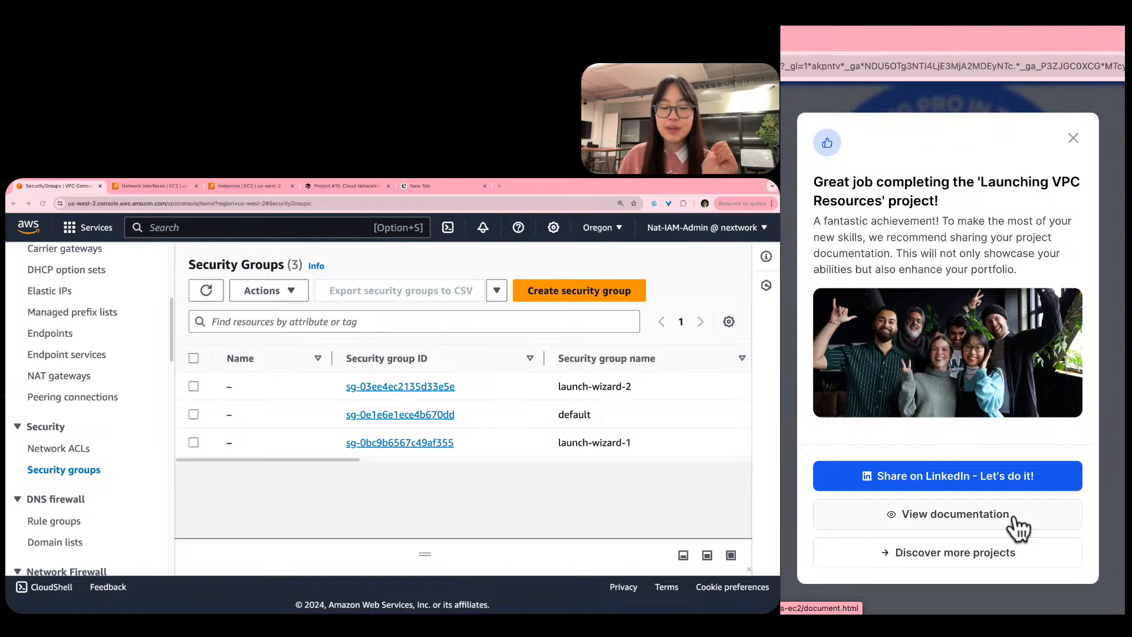
{"action": "left_click", "coordinate": [955, 514]}
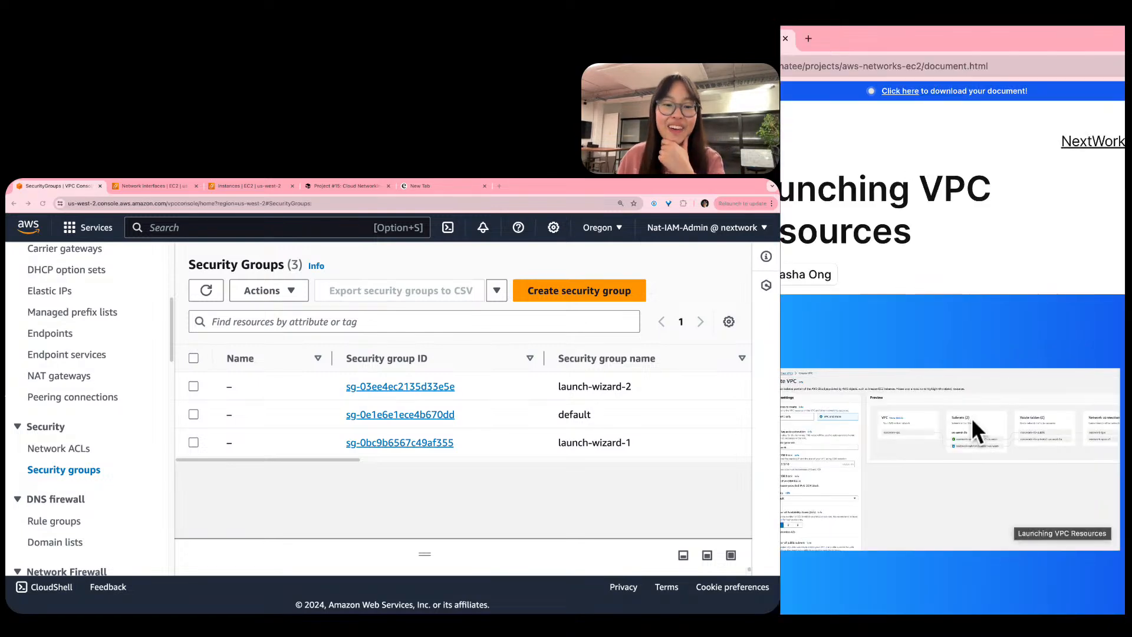
Review the project documentation from the introduction through direct VM access to launching a public server.
{"action": "scroll", "coordinate": [943, 327], "scroll_direction": "down", "scroll_amount": 4}
{"action": "scroll", "coordinate": [945, 330], "scroll_direction": "down", "scroll_amount": 7}
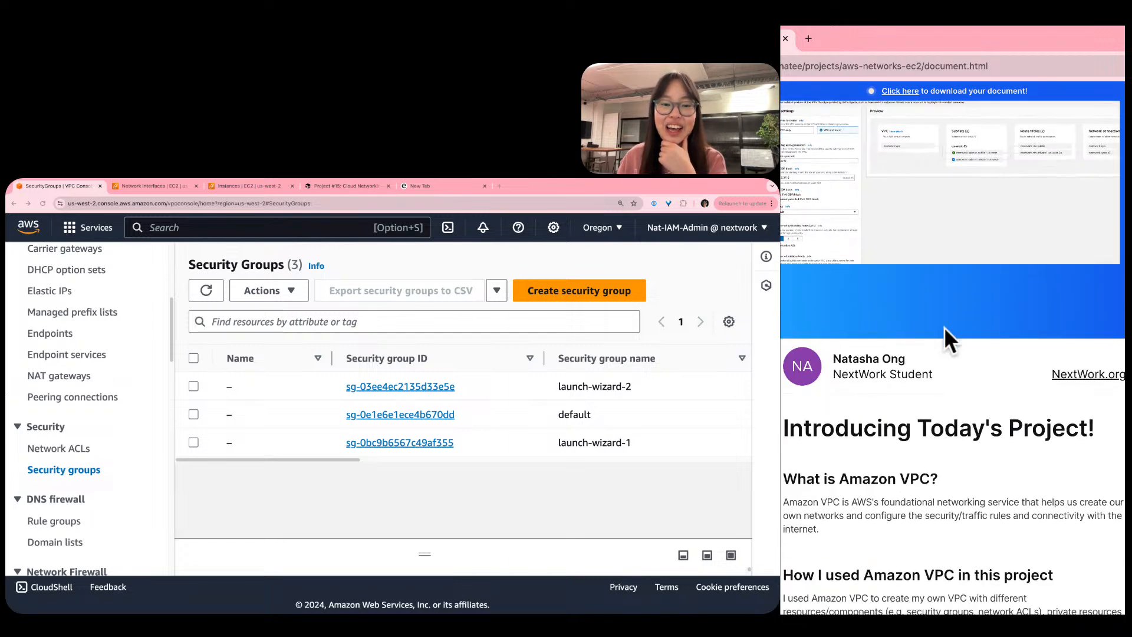
{"action": "scroll", "coordinate": [943, 327], "scroll_direction": "down", "scroll_amount": 7}
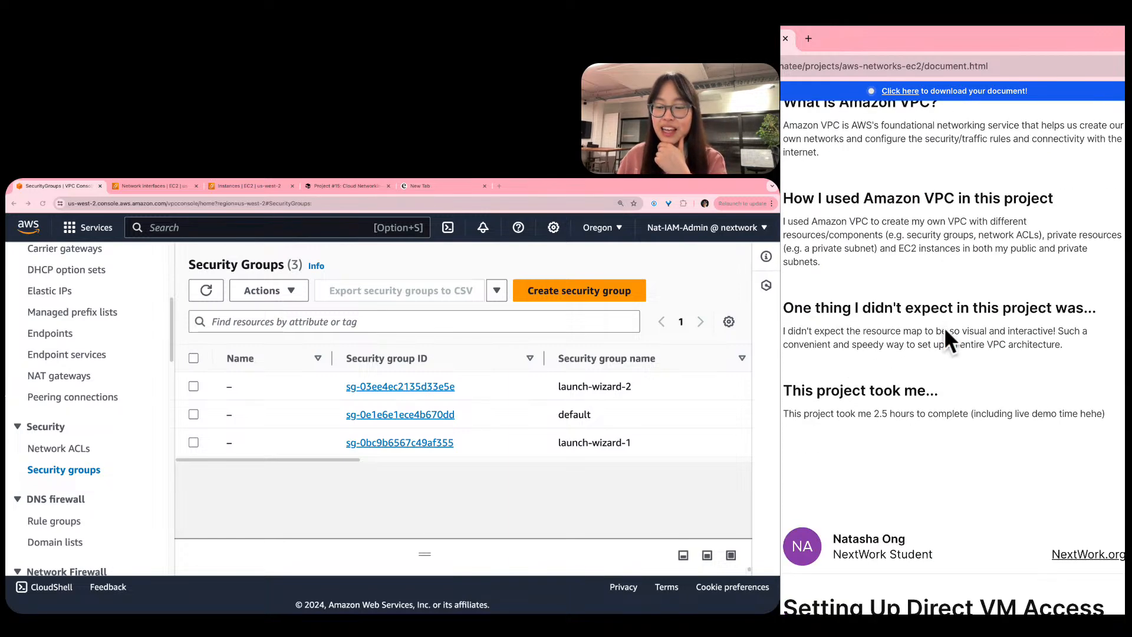
{"action": "scroll", "coordinate": [943, 327], "scroll_direction": "down", "scroll_amount": 5}
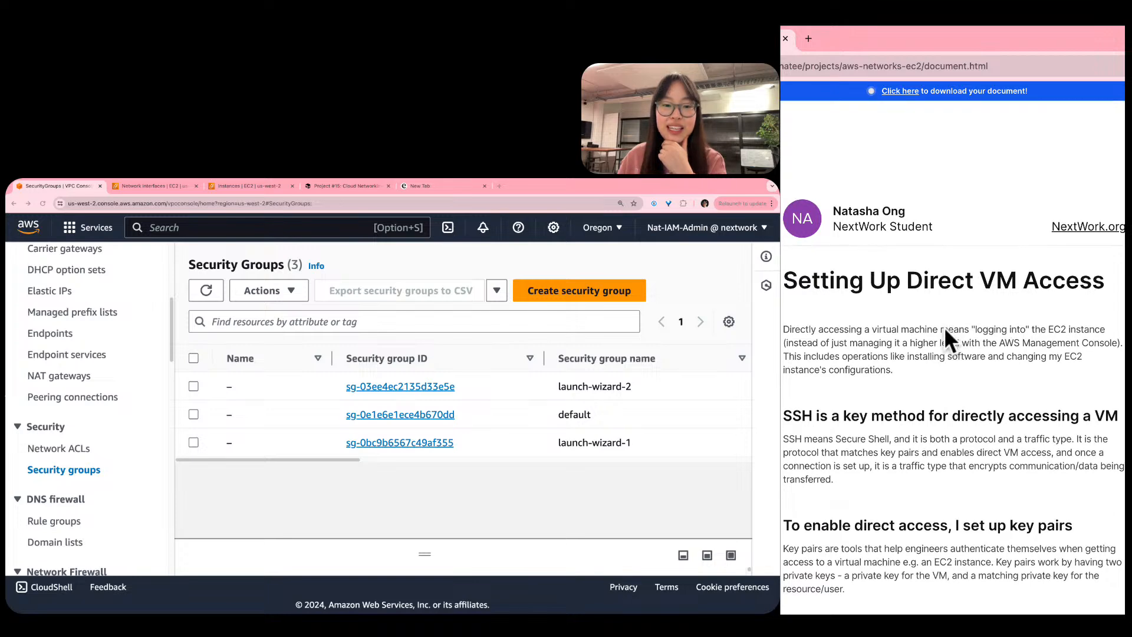
{"action": "scroll", "coordinate": [943, 327], "scroll_direction": "up", "scroll_amount": 2}
{"action": "scroll", "coordinate": [943, 327], "scroll_direction": "up", "scroll_amount": 2}
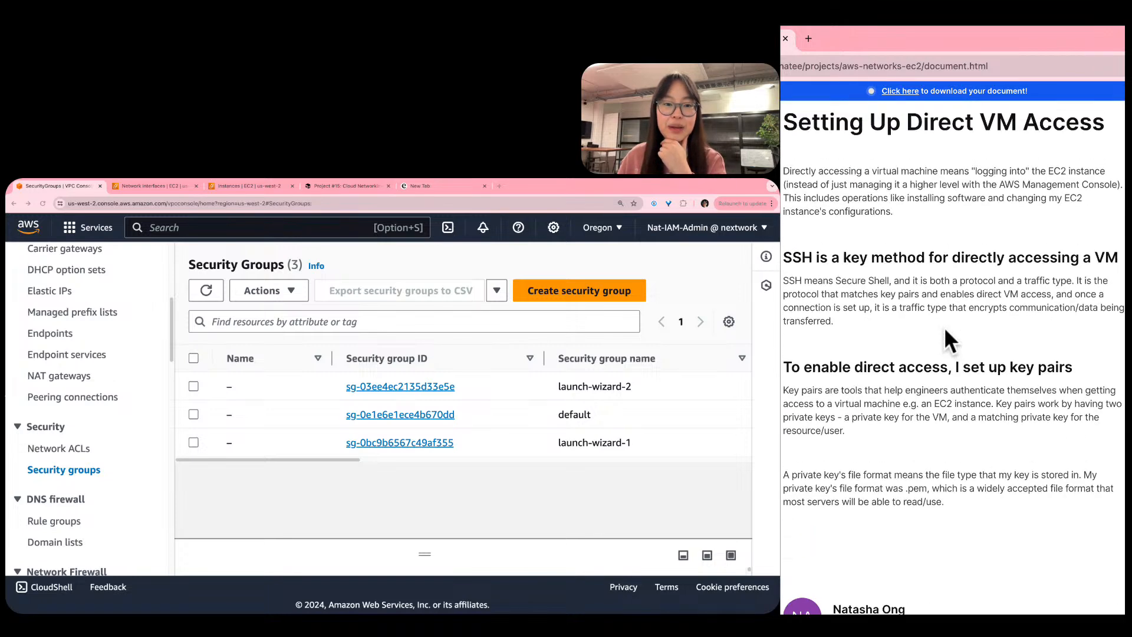
{"action": "scroll", "coordinate": [1023, 284], "scroll_direction": "down", "scroll_amount": 1}
{"action": "scroll", "coordinate": [1023, 284], "scroll_direction": "up", "scroll_amount": 1}
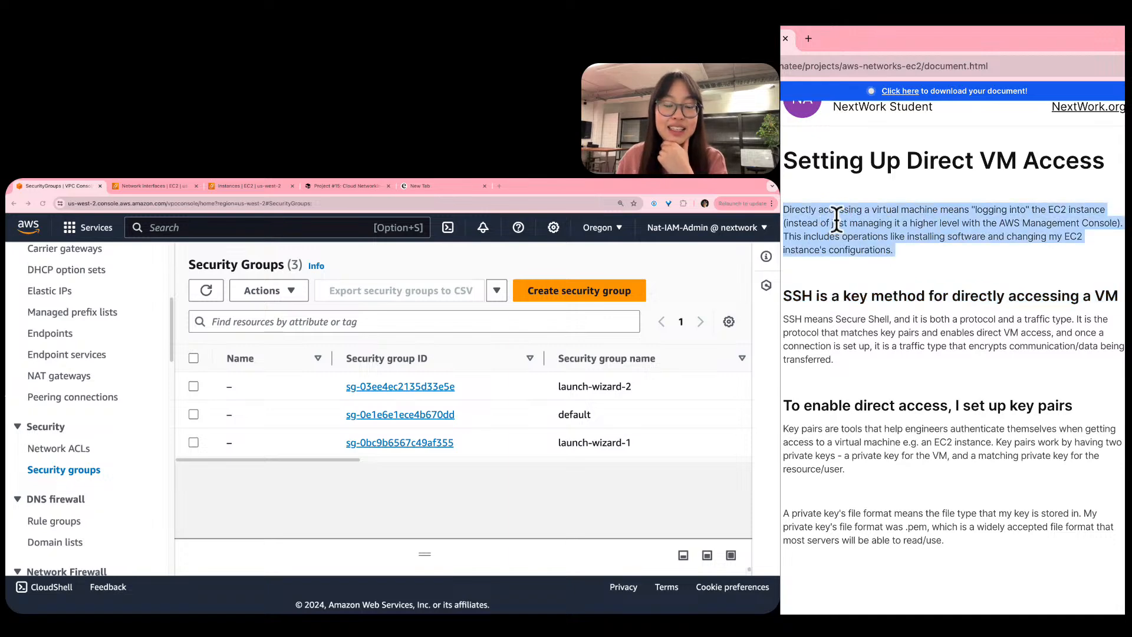
{"action": "scroll", "coordinate": [878, 224], "scroll_direction": "down", "scroll_amount": 10}
{"action": "scroll", "coordinate": [881, 225], "scroll_direction": "down", "scroll_amount": 2}
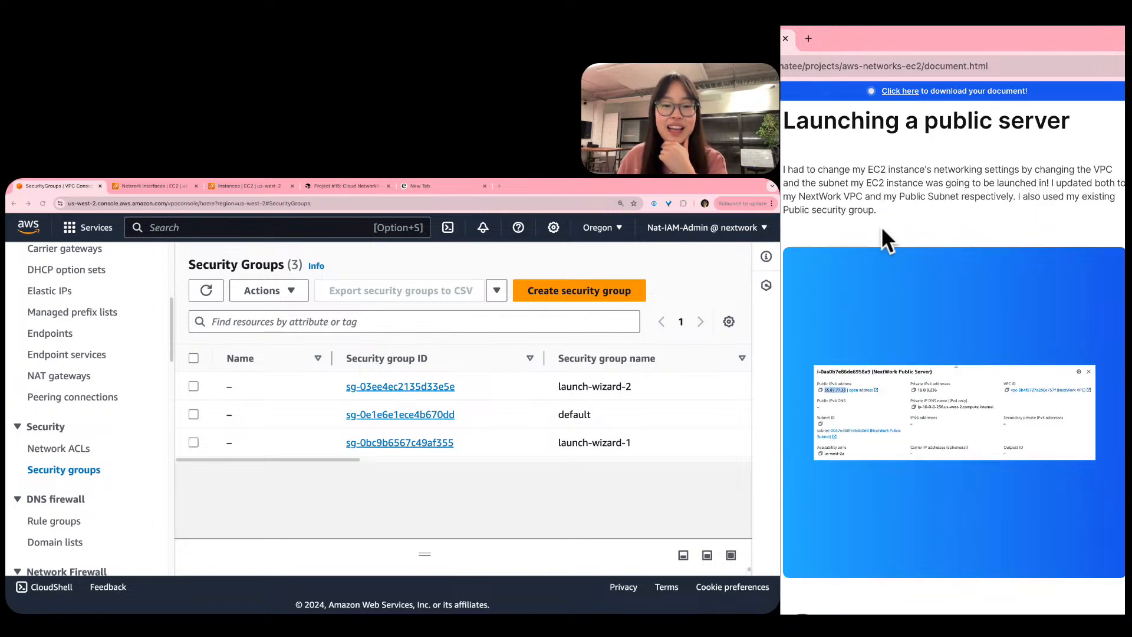
{"action": "scroll", "coordinate": [946, 355], "scroll_direction": "up", "scroll_amount": 2}
{"action": "scroll", "coordinate": [928, 317], "scroll_direction": "down", "scroll_amount": 2}
{"action": "scroll", "coordinate": [929, 317], "scroll_direction": "down", "scroll_amount": 1}
{"action": "scroll", "coordinate": [929, 317], "scroll_direction": "up", "scroll_amount": 1}
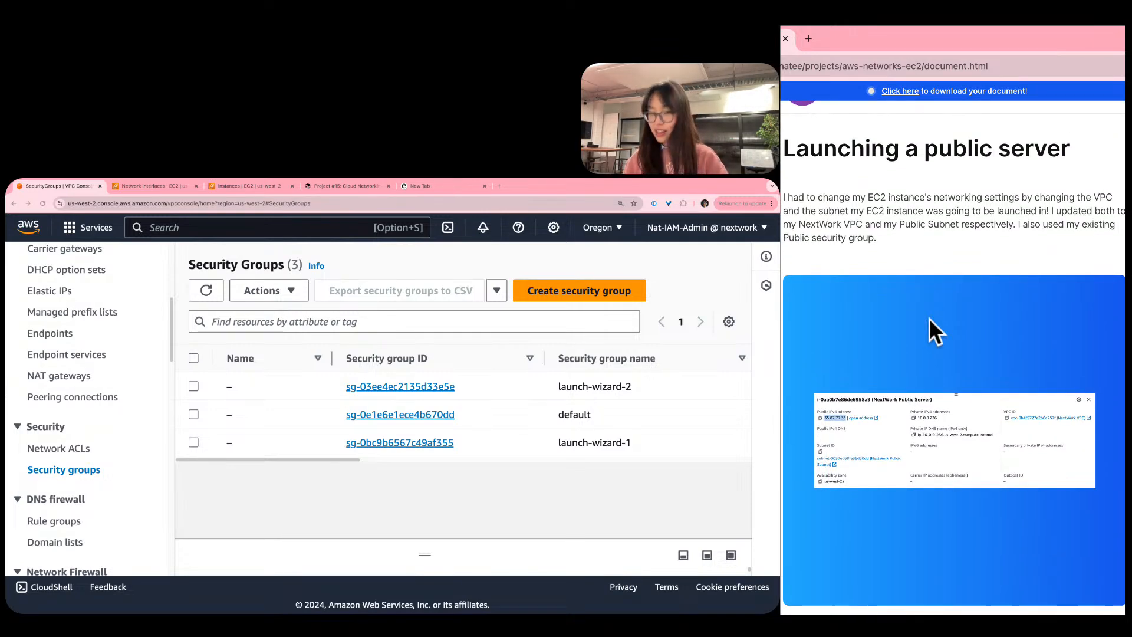
Review the documentation's private server and VPC creation sections to the end, and skim the whole document once more.
{"action": "key", "text": "super+minus"}
{"action": "key", "text": "super+minus"}
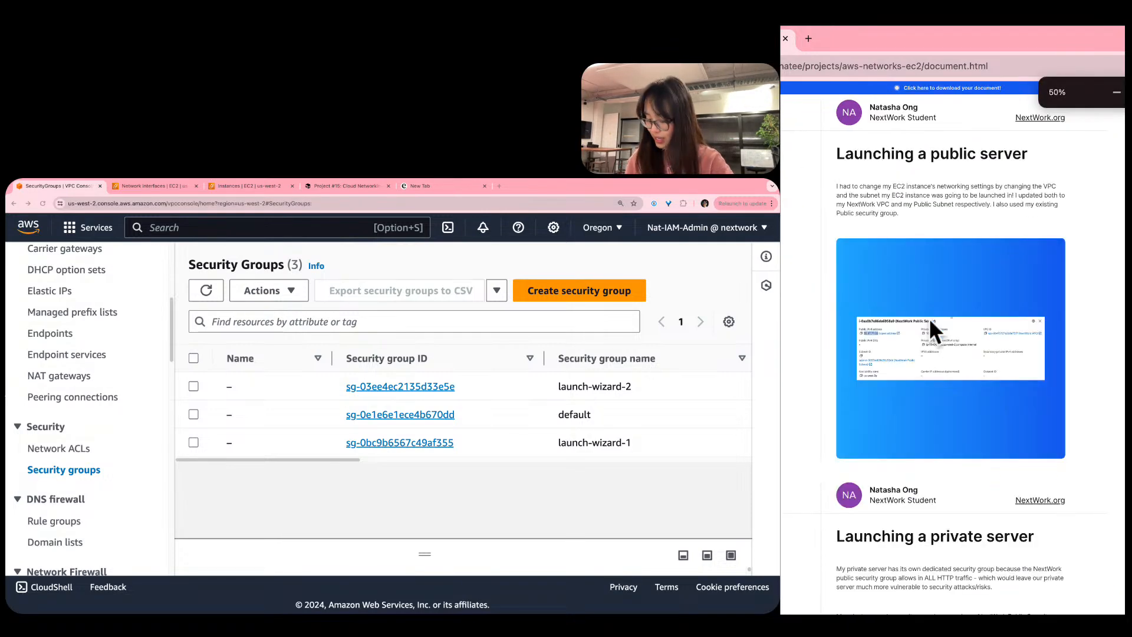
{"action": "scroll", "coordinate": [929, 318], "scroll_direction": "down", "scroll_amount": 5}
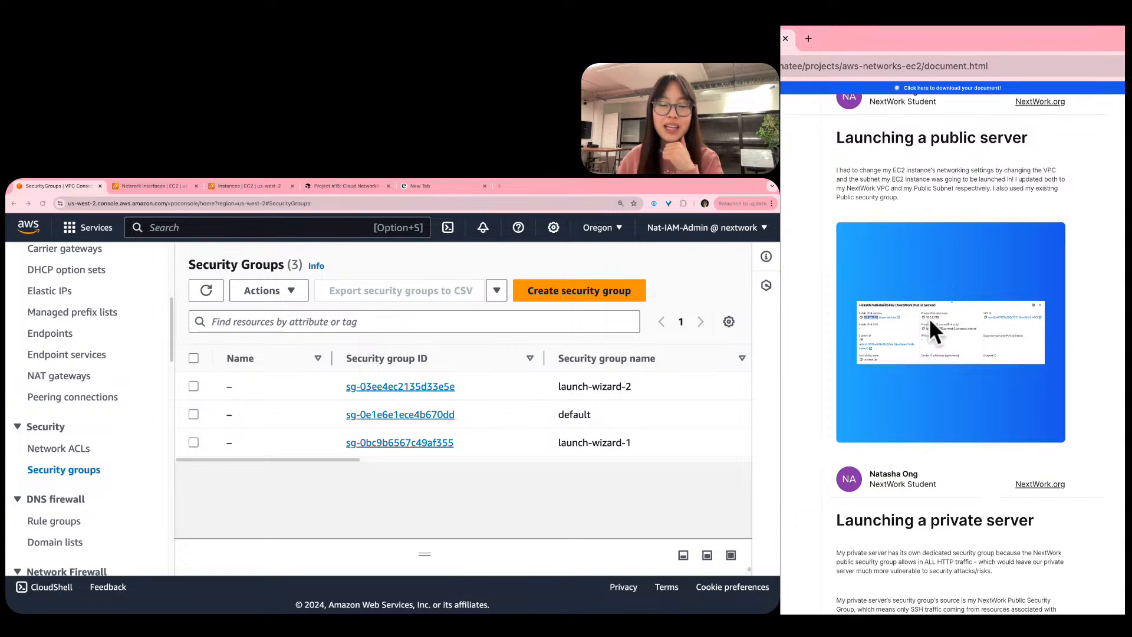
{"action": "scroll", "coordinate": [928, 317], "scroll_direction": "up", "scroll_amount": 4}
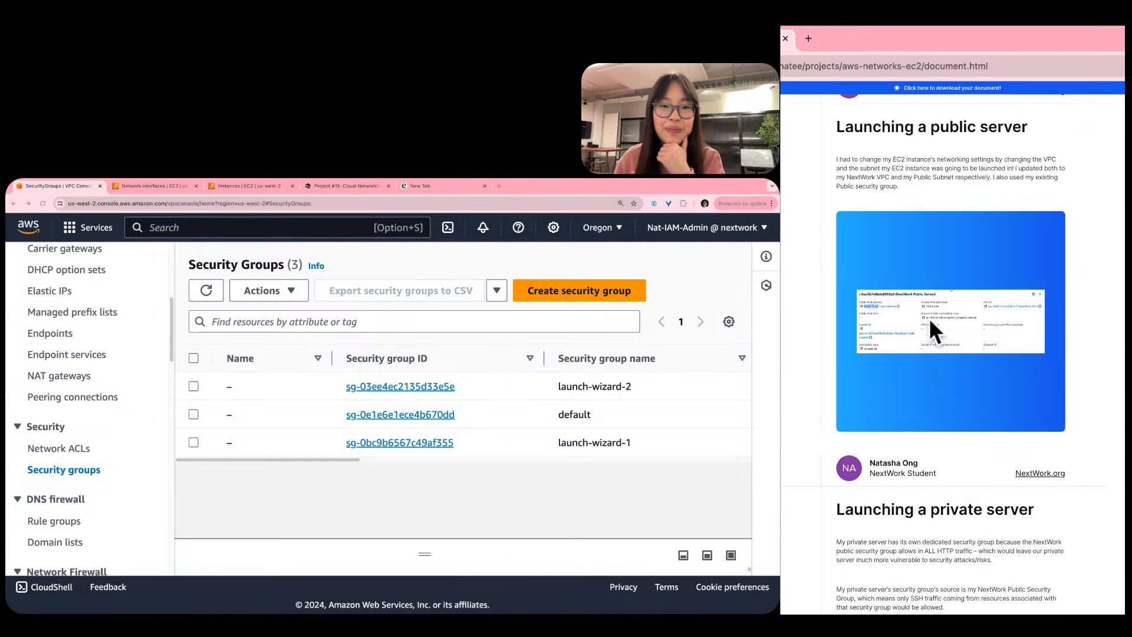
{"action": "scroll", "coordinate": [929, 318], "scroll_direction": "down", "scroll_amount": 6}
{"action": "scroll", "coordinate": [928, 317], "scroll_direction": "down", "scroll_amount": 8}
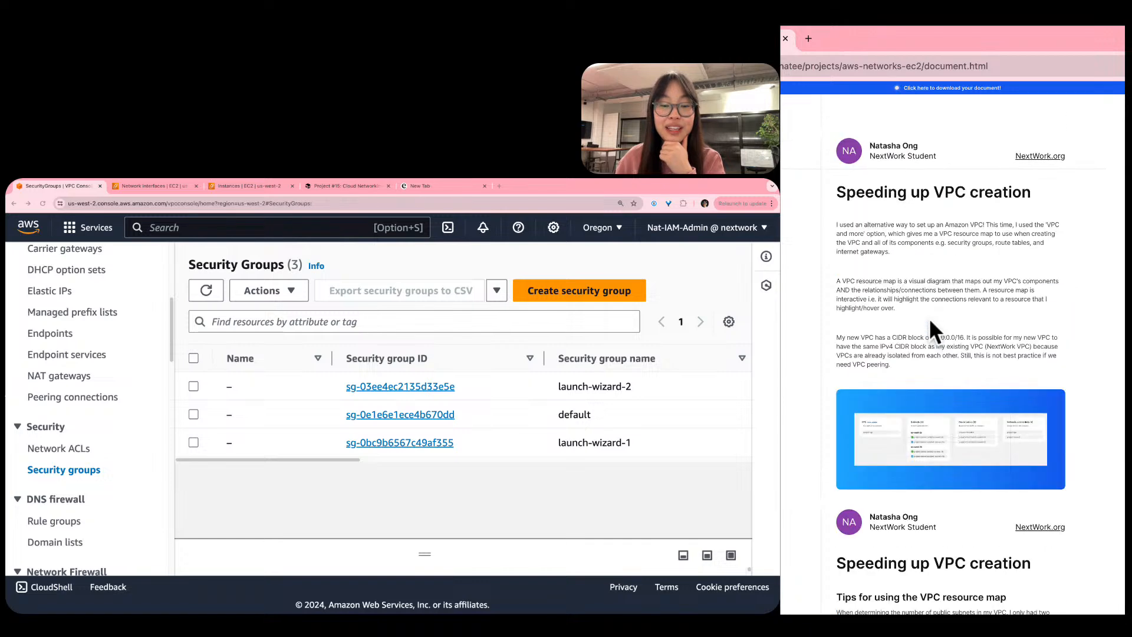
{"action": "triple_click", "coordinate": [930, 321]}
{"action": "left_click", "coordinate": [930, 321]}
{"action": "scroll", "coordinate": [930, 321], "scroll_direction": "down", "scroll_amount": 6}
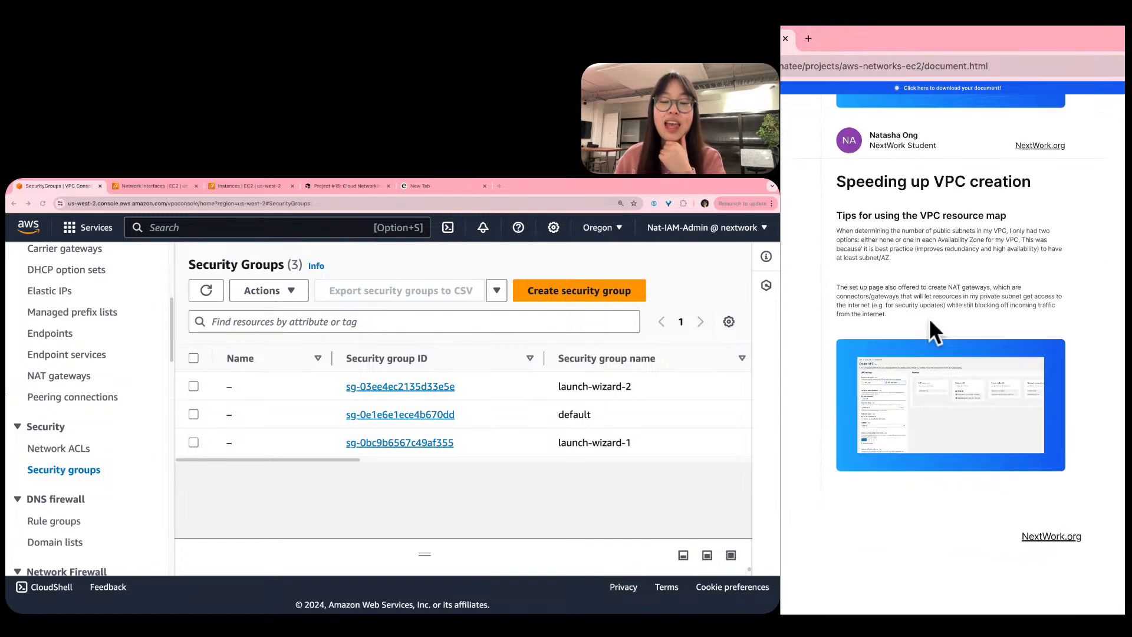
{"action": "scroll", "coordinate": [930, 319], "scroll_direction": "down", "scroll_amount": 4}
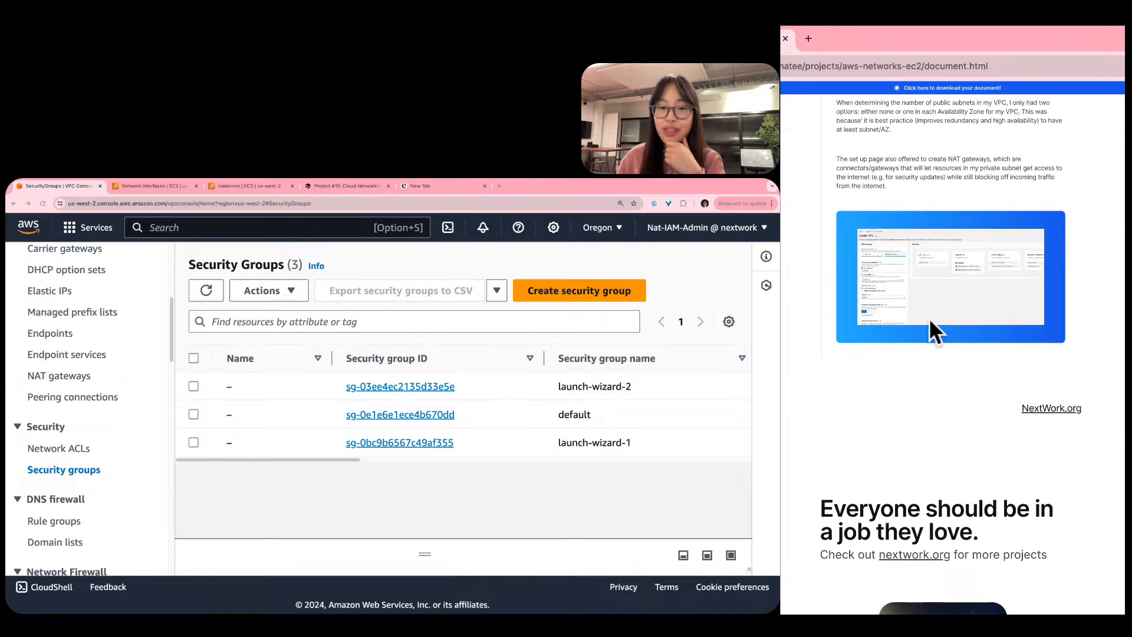
{"action": "scroll", "coordinate": [930, 321], "scroll_direction": "up", "scroll_amount": 15}
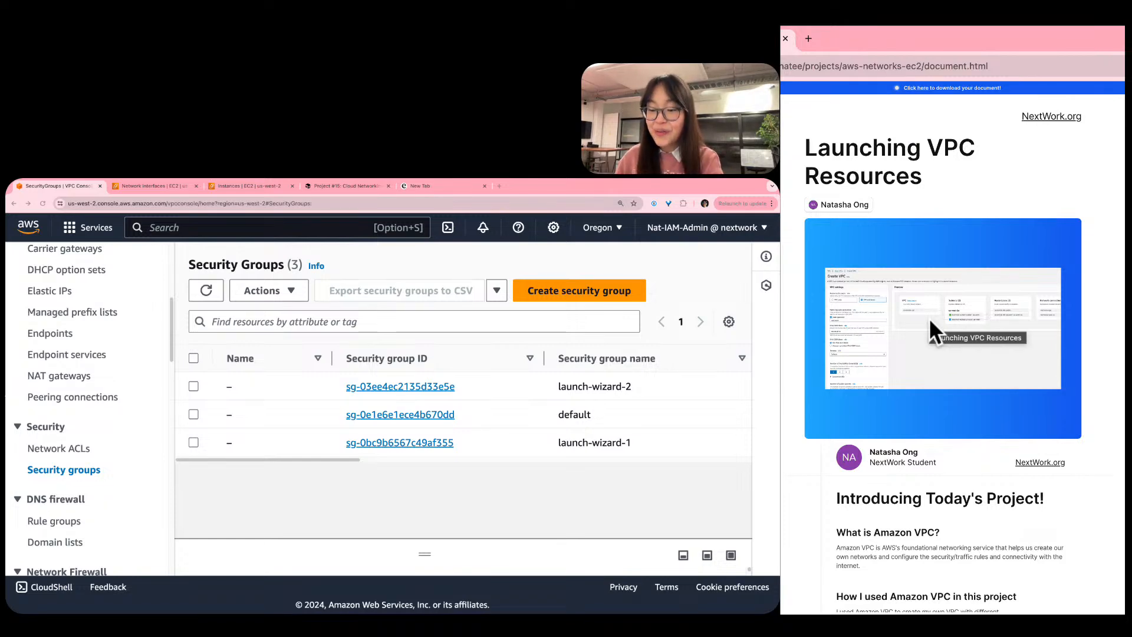
{"action": "scroll", "coordinate": [929, 318], "scroll_direction": "down", "scroll_amount": 20}
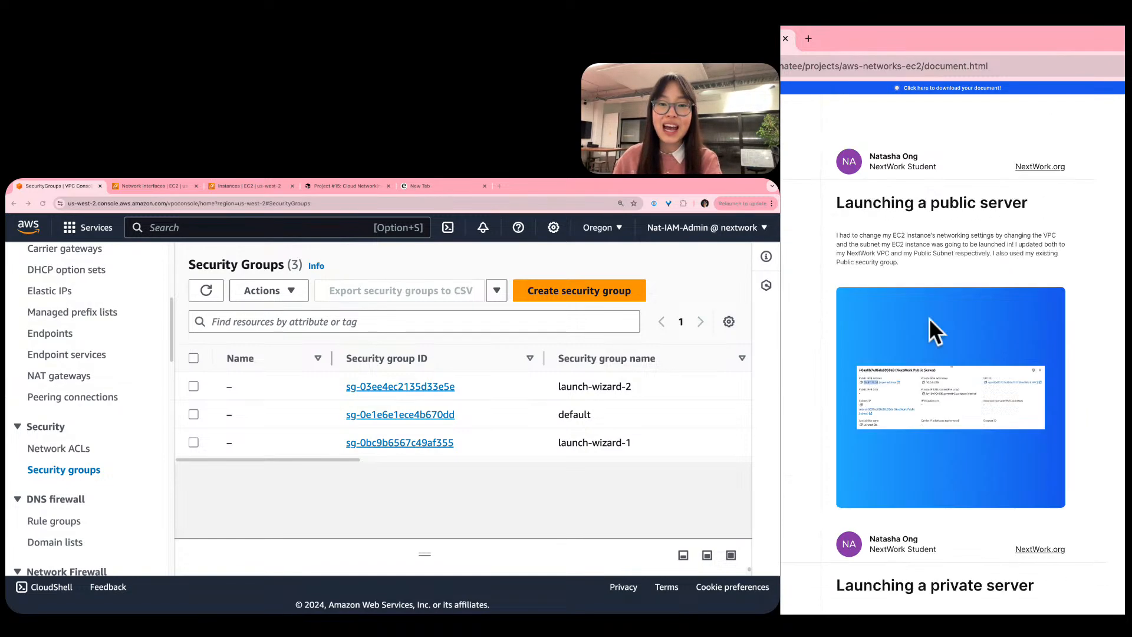
{"action": "scroll", "coordinate": [930, 317], "scroll_direction": "down", "scroll_amount": 15}
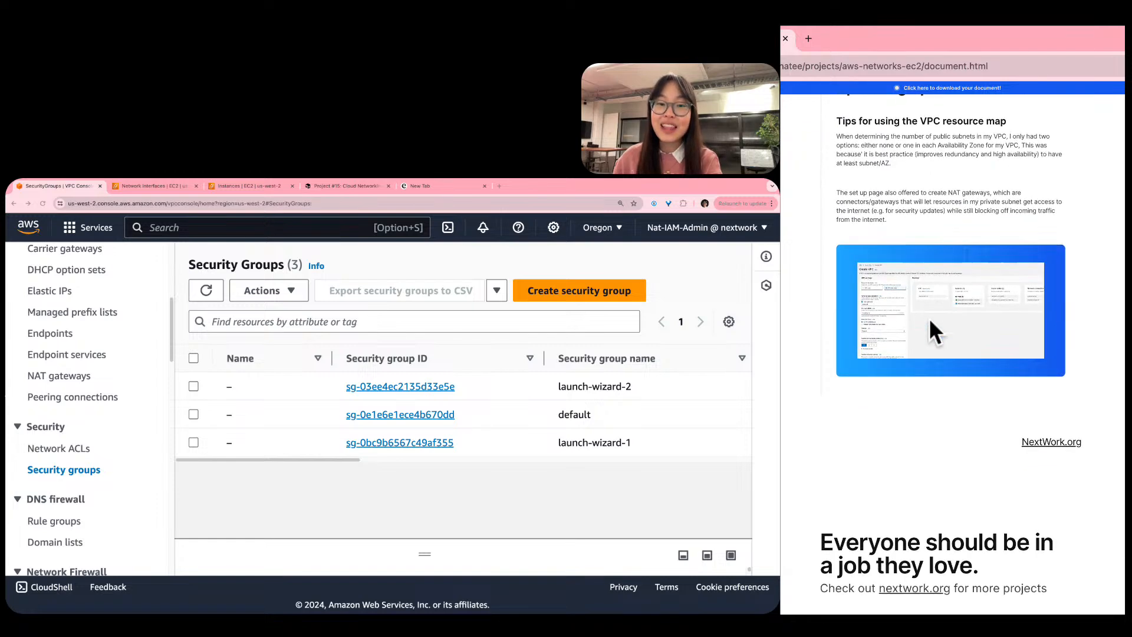
Start the project documentation's download and expand the additional print settings to reach the header and footer options.
{"action": "scroll", "coordinate": [929, 317], "scroll_direction": "up", "scroll_amount": 20}
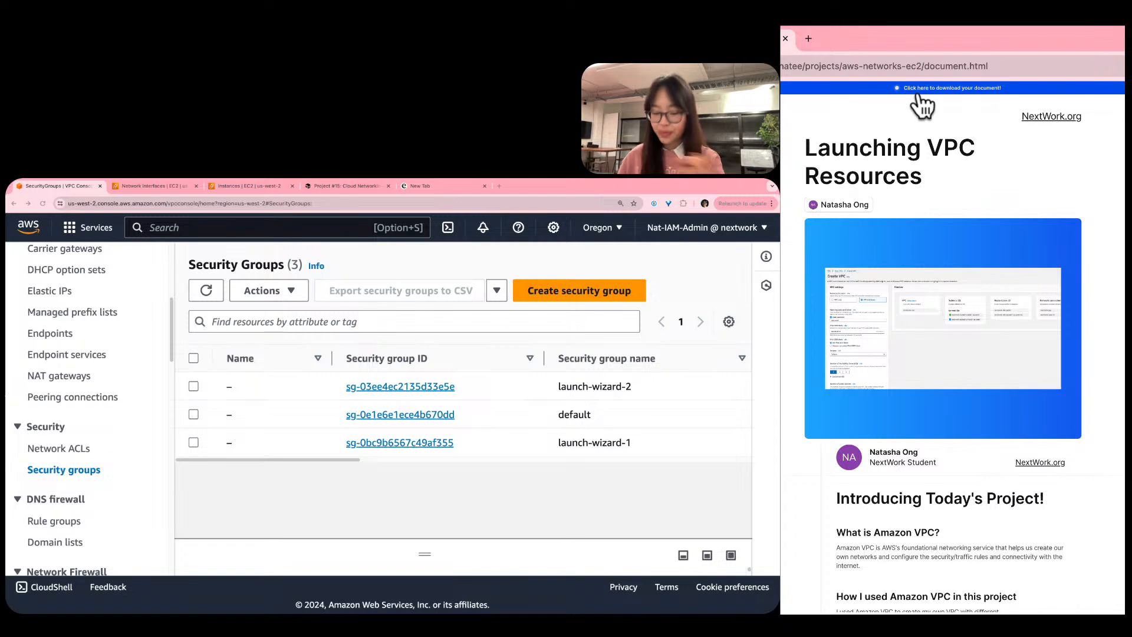
{"action": "key", "text": "super+equal"}
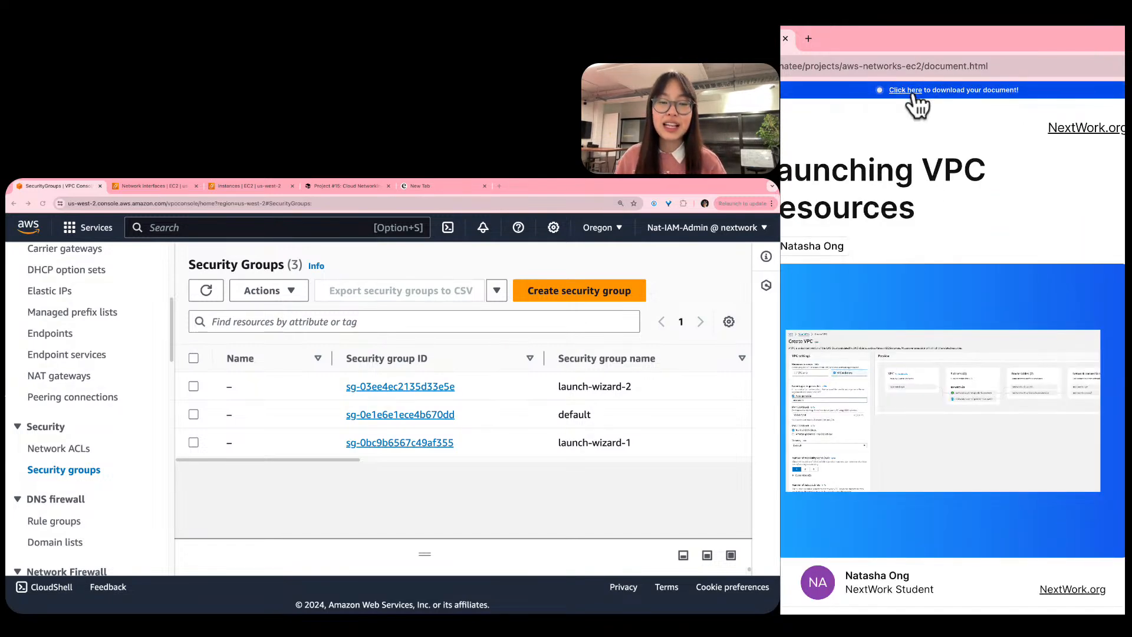
{"action": "left_click", "coordinate": [851, 97]}
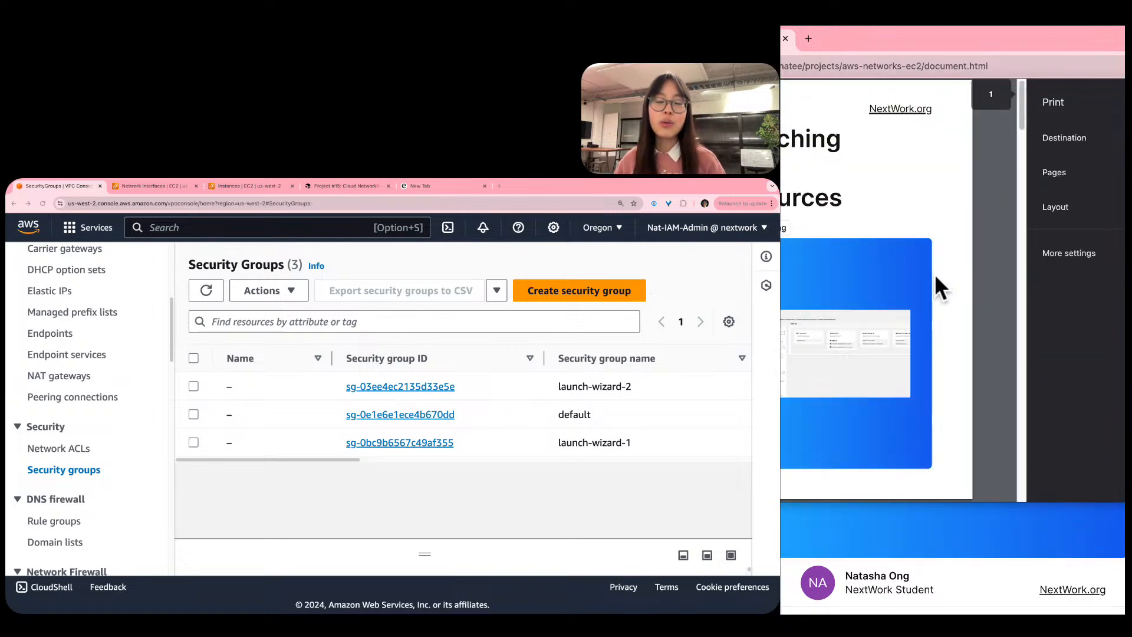
{"action": "scroll", "coordinate": [935, 274], "scroll_direction": "down", "scroll_amount": 5}
{"action": "scroll", "coordinate": [935, 273], "scroll_direction": "up", "scroll_amount": 10}
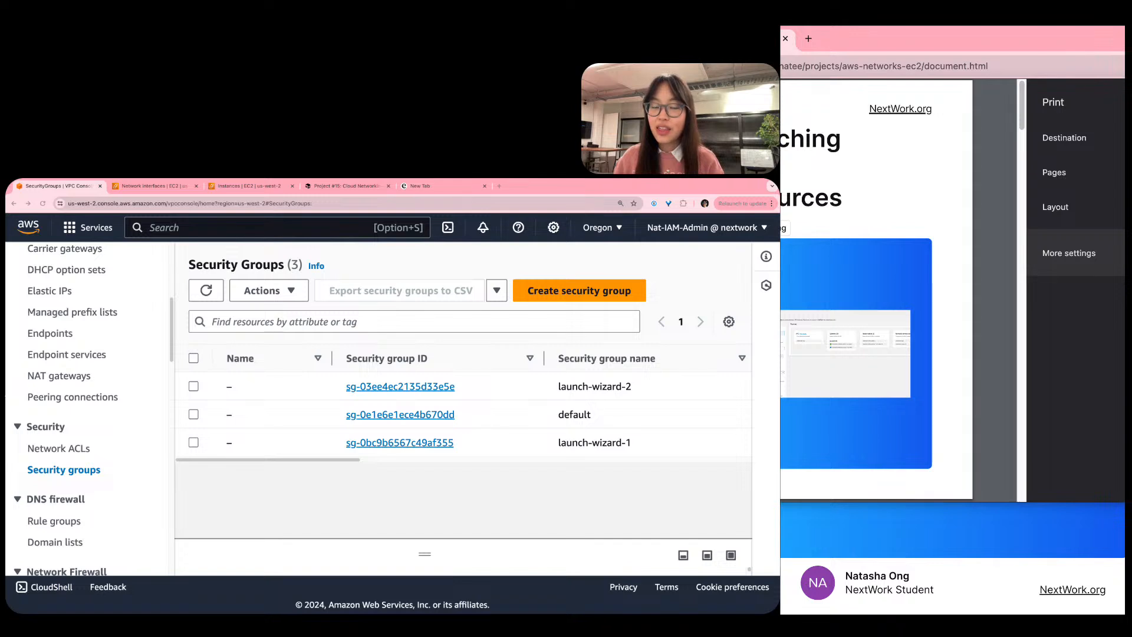
{"action": "key", "text": "super+minus"}
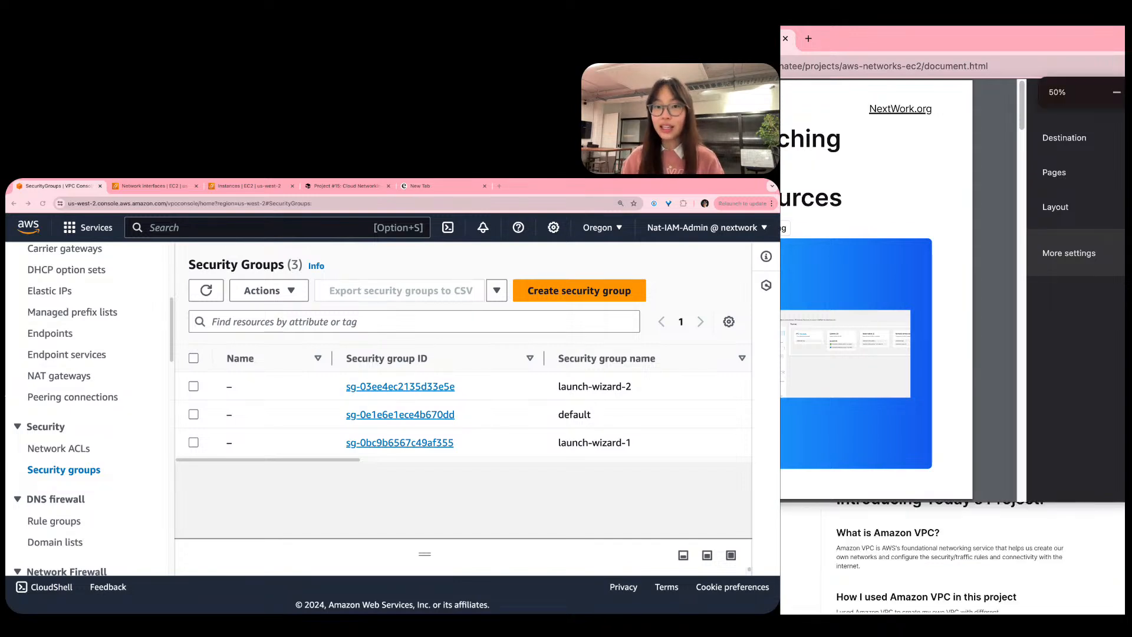
{"action": "key", "text": "super+equal"}
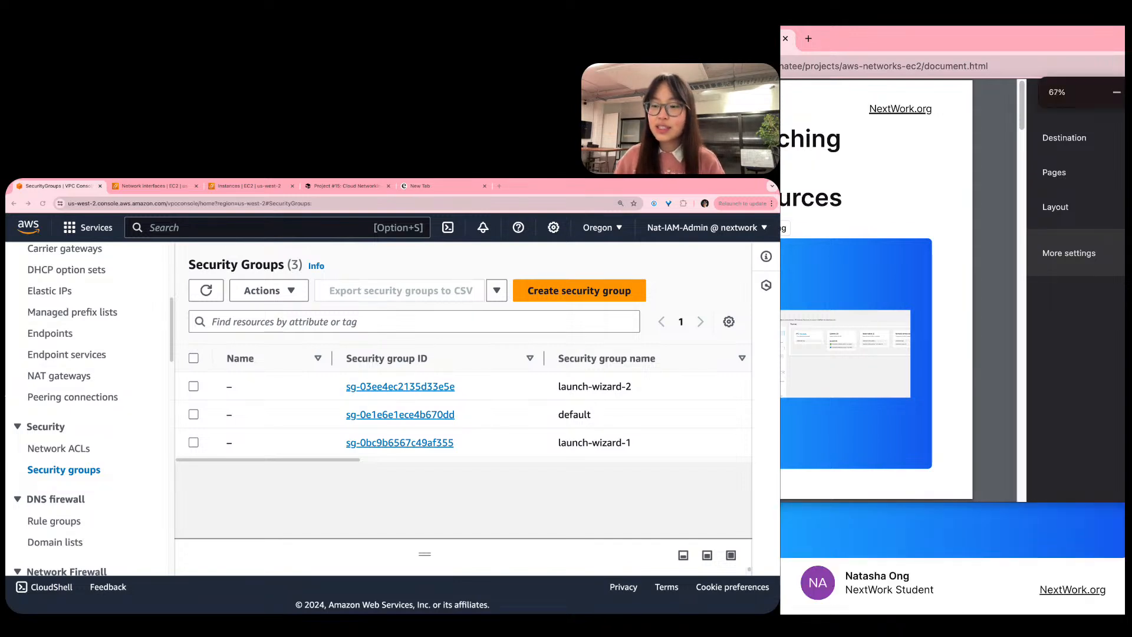
{"action": "left_click", "coordinate": [1069, 253]}
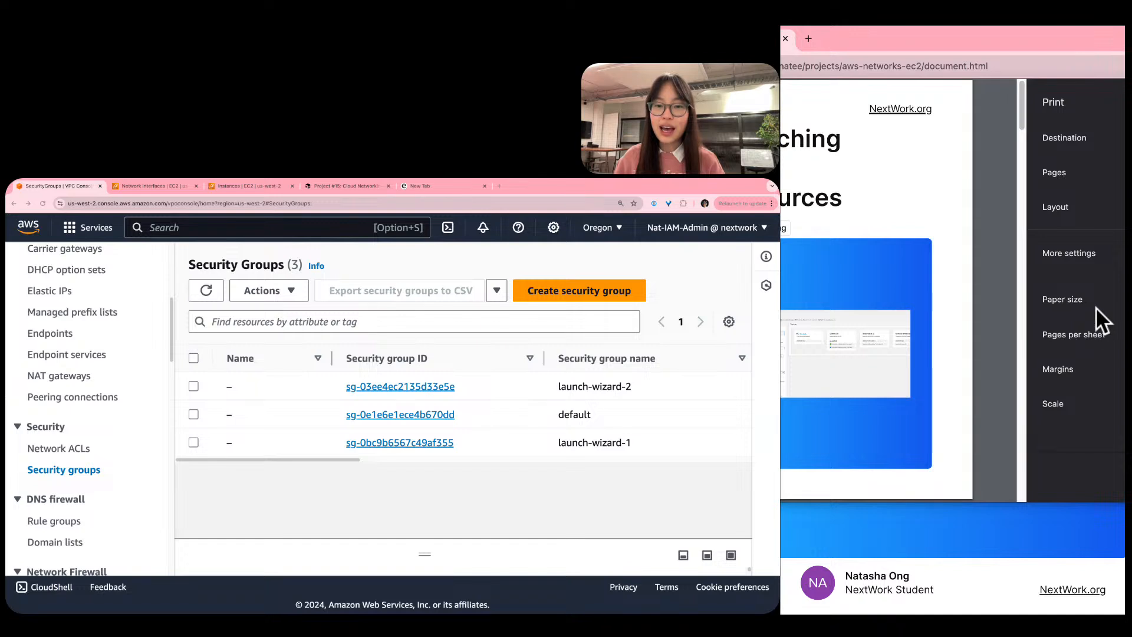
{"action": "scroll", "coordinate": [1092, 317], "scroll_direction": "down", "scroll_amount": 3}
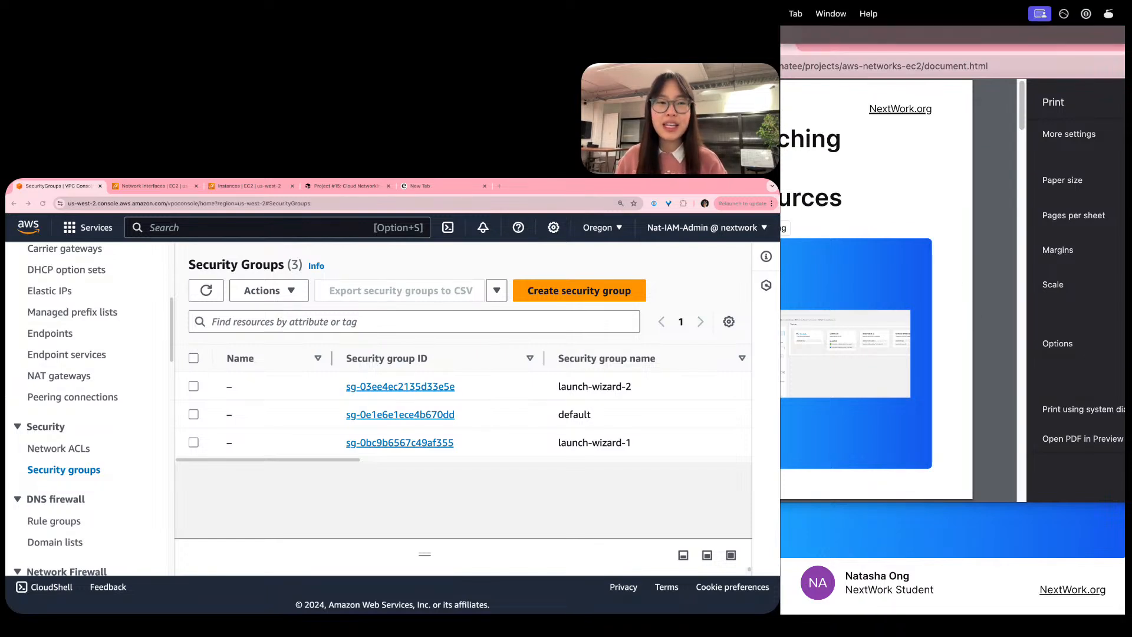
Return to the guide, dismiss the project completion message and find the instructions for saving the documentation as a PDF.
{"action": "key", "text": "Escape"}
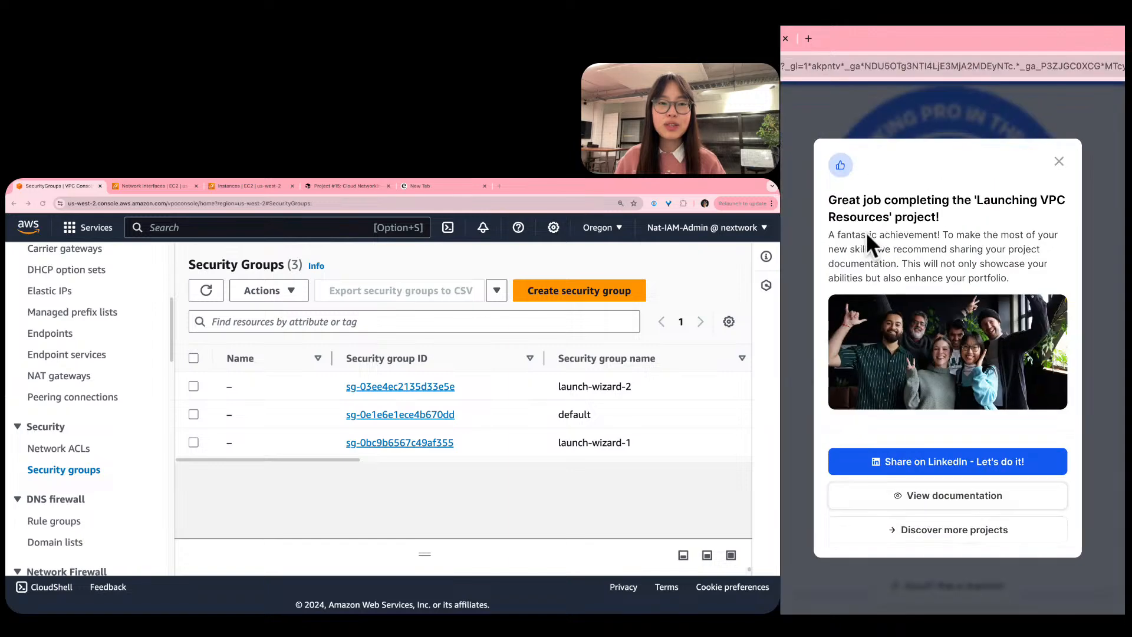
{"action": "left_click", "coordinate": [1061, 152]}
{"action": "scroll", "coordinate": [1050, 292], "scroll_direction": "down", "scroll_amount": 5}
{"action": "scroll", "coordinate": [1067, 292], "scroll_direction": "up", "scroll_amount": 20}
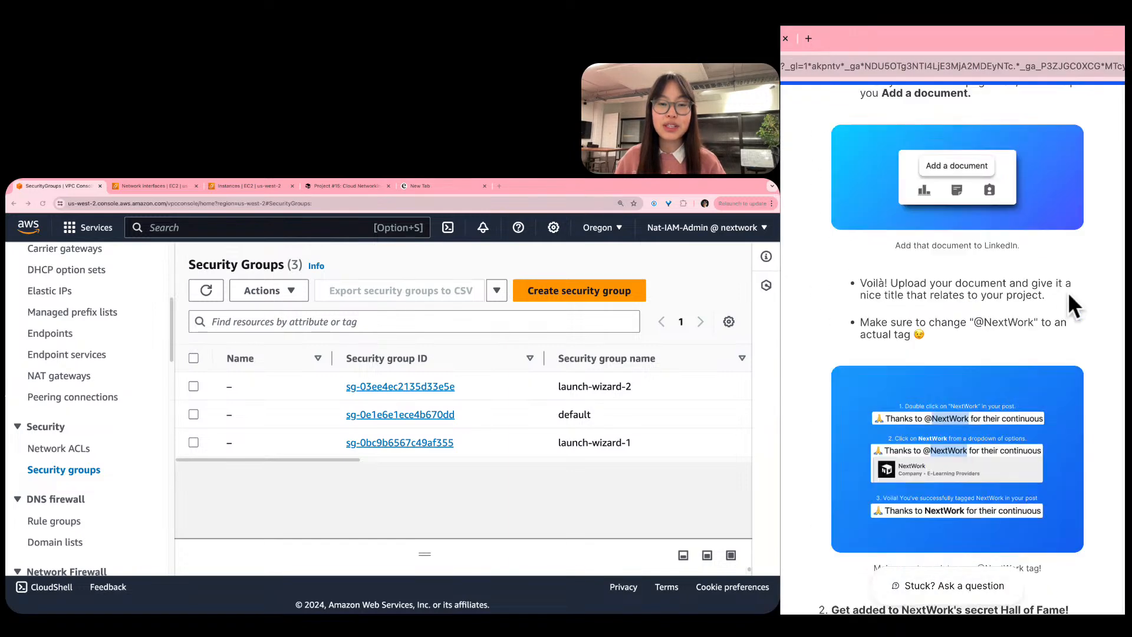
{"action": "scroll", "coordinate": [1060, 271], "scroll_direction": "up", "scroll_amount": 6}
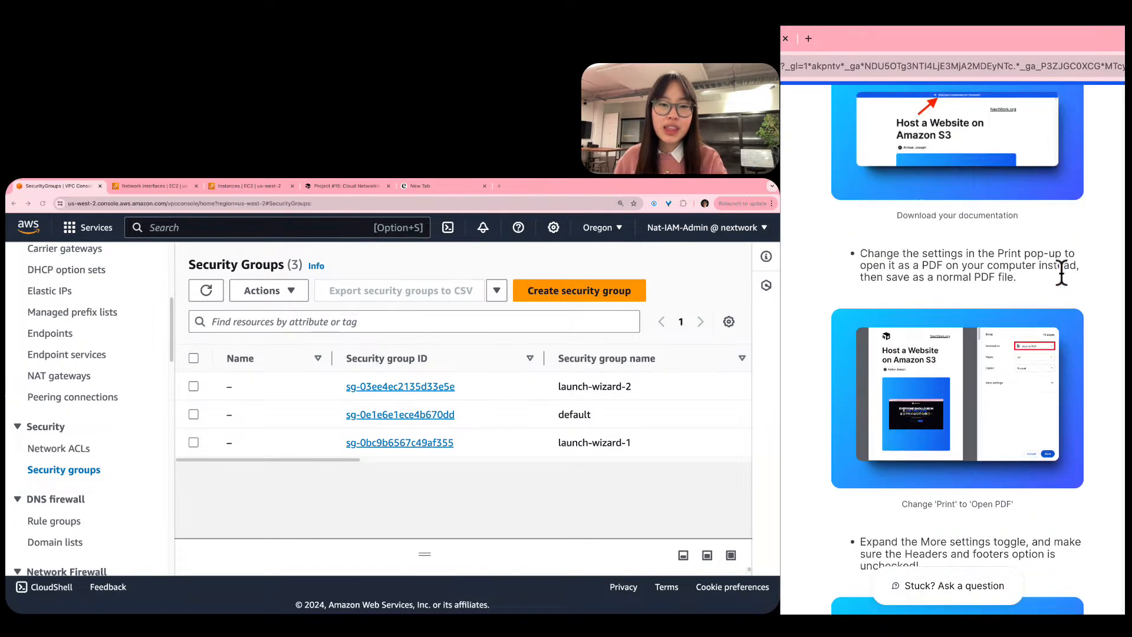
{"action": "scroll", "coordinate": [1024, 217], "scroll_direction": "down", "scroll_amount": 6}
{"action": "scroll", "coordinate": [981, 209], "scroll_direction": "up", "scroll_amount": 6}
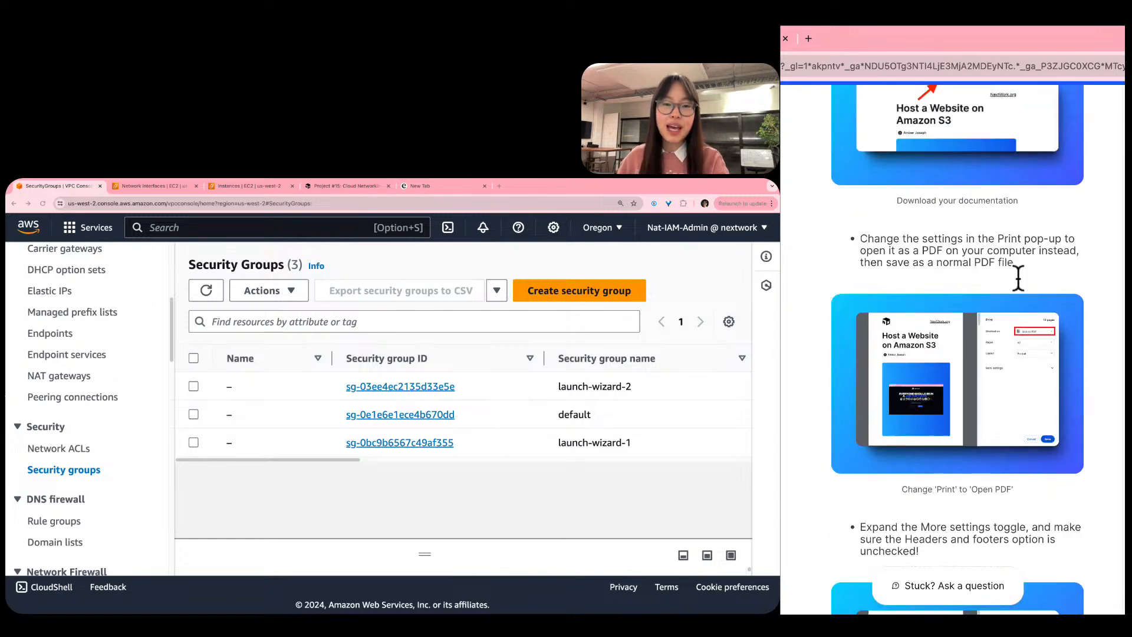
Examine the guide's print setting screenshots for the Save as PDF destination and the Headers and footers option.
{"action": "scroll", "coordinate": [1012, 253], "scroll_direction": "up", "scroll_amount": 5}
{"action": "scroll", "coordinate": [1031, 344], "scroll_direction": "down", "scroll_amount": 3}
{"action": "scroll", "coordinate": [1033, 299], "scroll_direction": "up", "scroll_amount": 2}
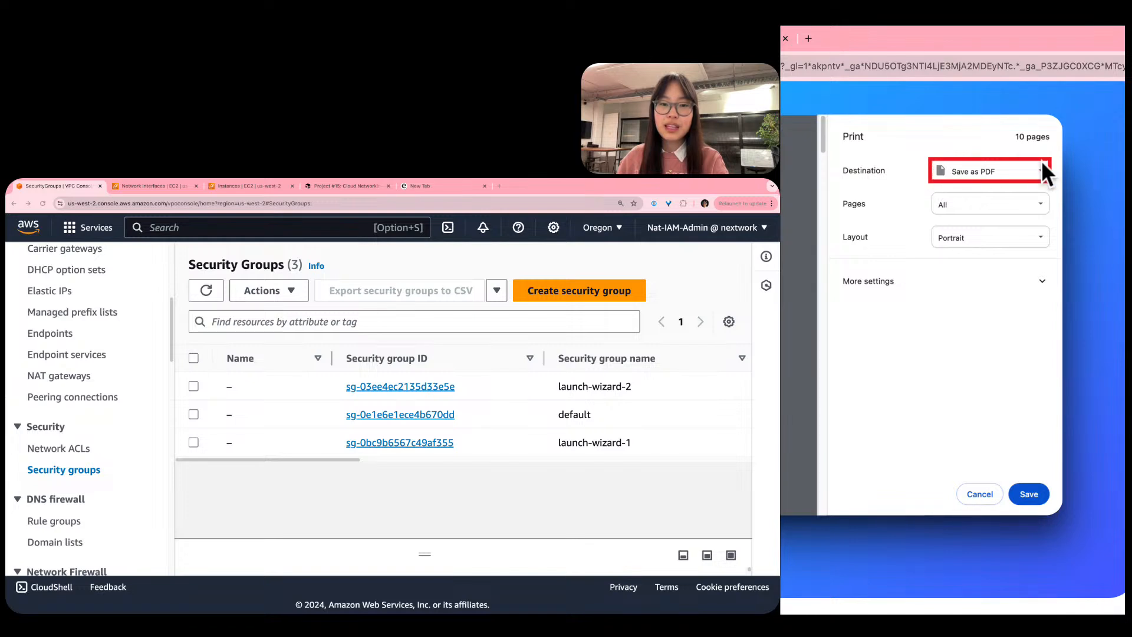
{"action": "scroll", "coordinate": [955, 265], "scroll_direction": "down", "scroll_amount": 2}
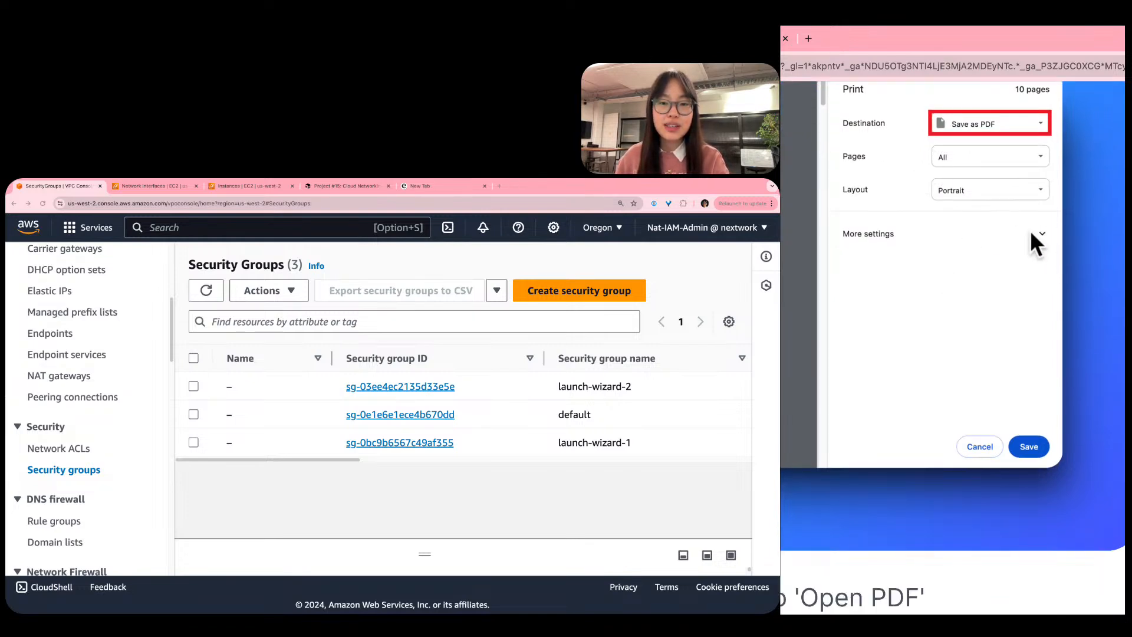
{"action": "scroll", "coordinate": [1008, 235], "scroll_direction": "down", "scroll_amount": 15}
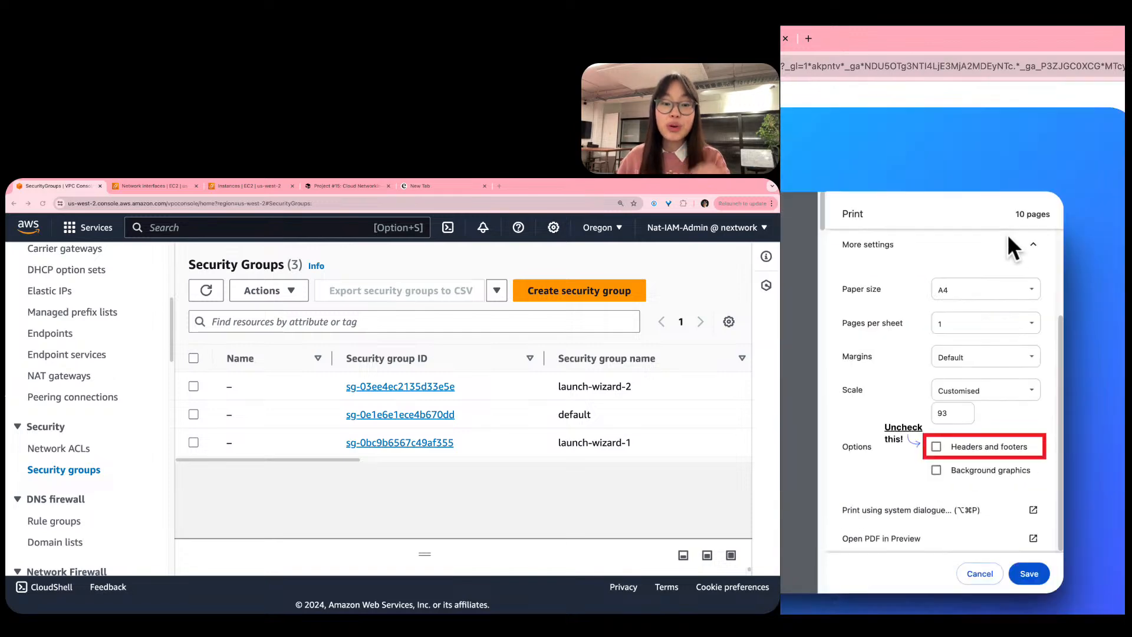
{"action": "scroll", "coordinate": [1016, 281], "scroll_direction": "down", "scroll_amount": 1}
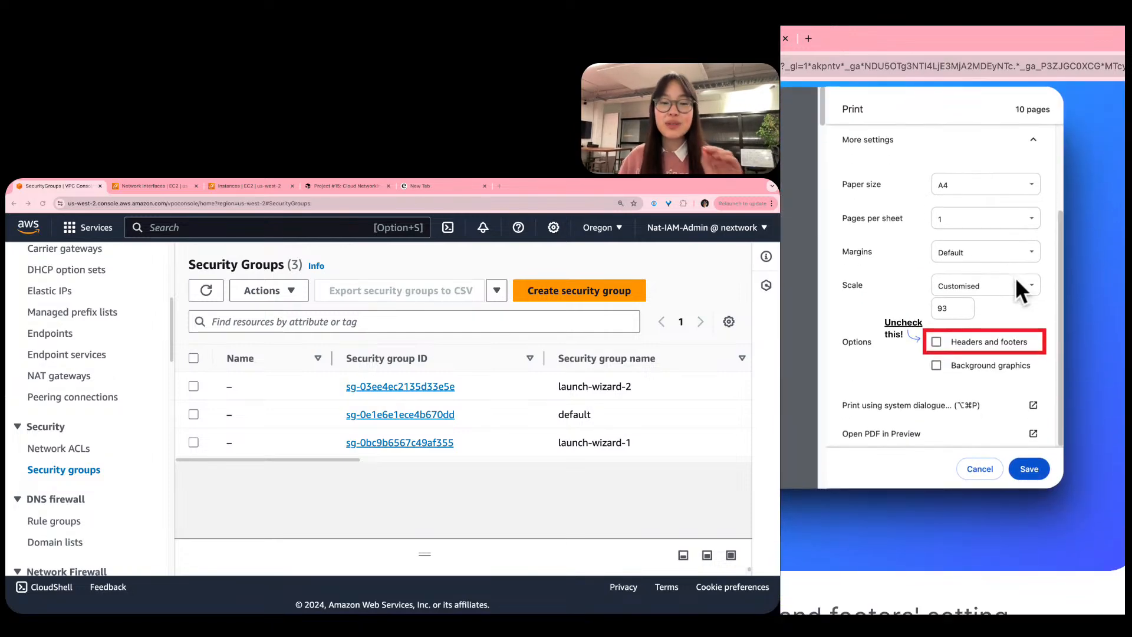
{"action": "scroll", "coordinate": [1015, 277], "scroll_direction": "left", "scroll_amount": 1}
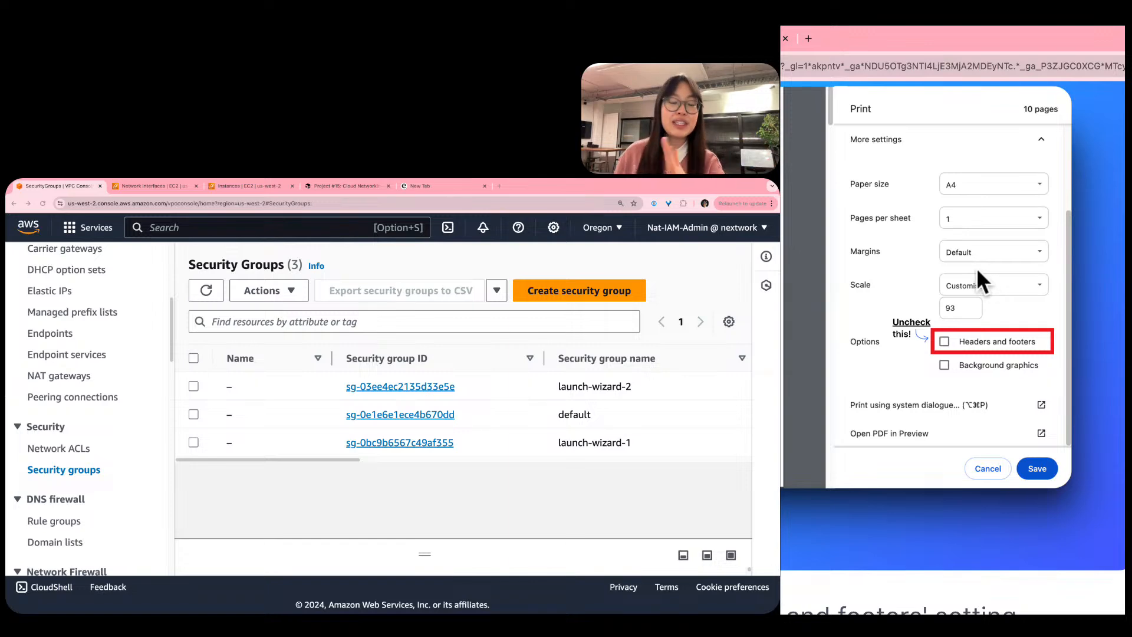
{"action": "scroll", "coordinate": [928, 220], "scroll_direction": "up", "scroll_amount": 10}
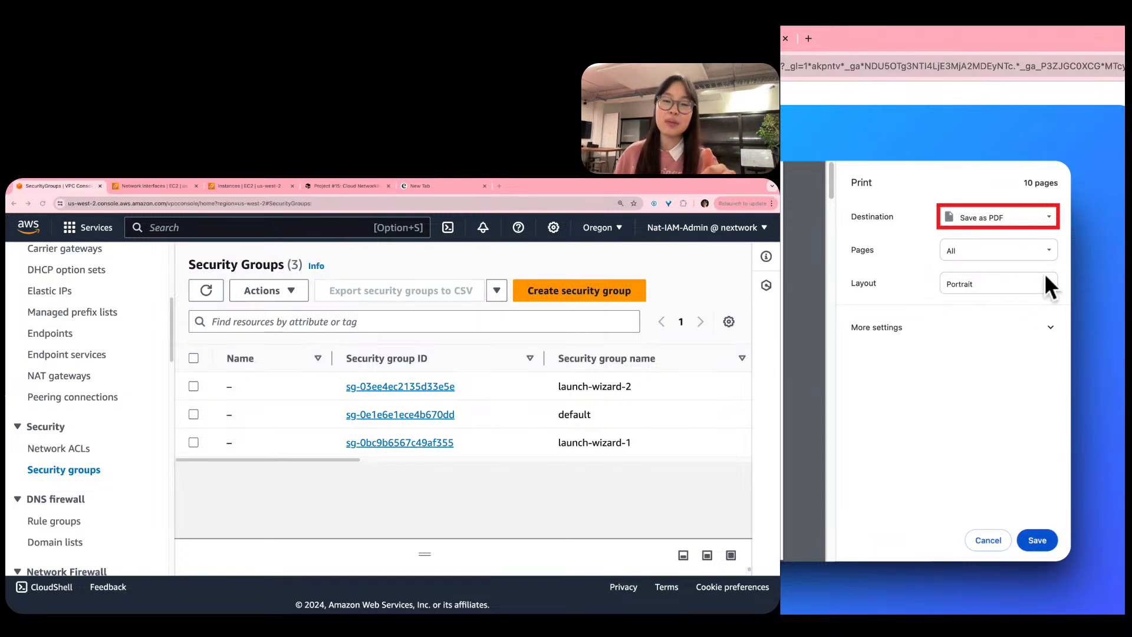
{"action": "scroll", "coordinate": [1045, 274], "scroll_direction": "down", "scroll_amount": 2}
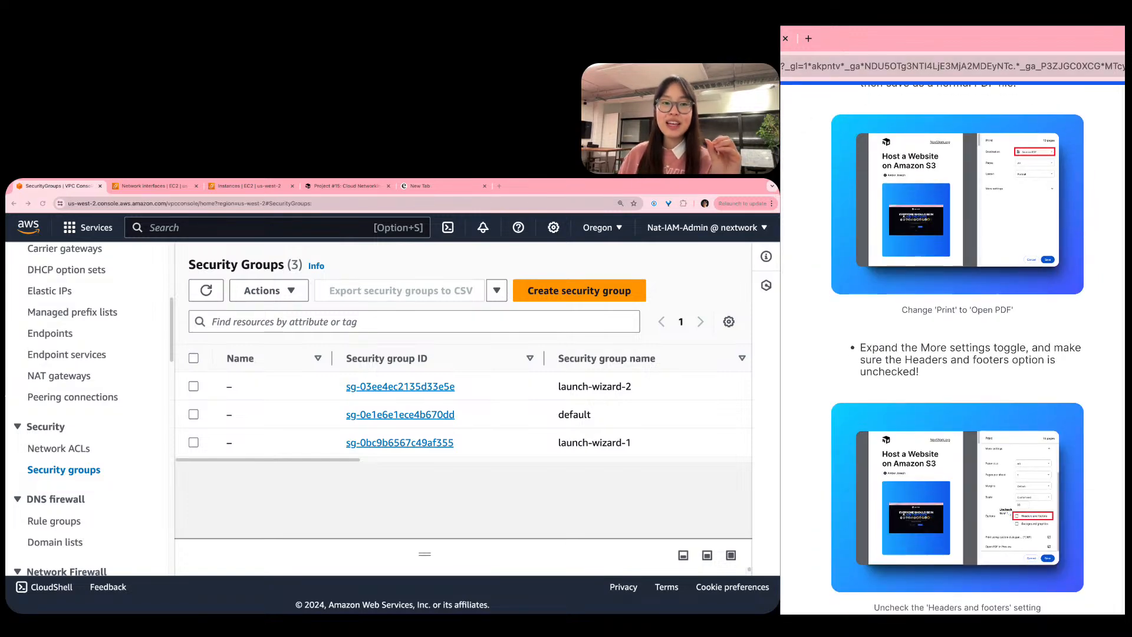
Save the documentation as a PDF in Downloads, adding the author's first name before "Launching VPC Resources", and close the document.
{"action": "left_click", "coordinate": [784, 39]}
{"action": "key", "text": "Return"}
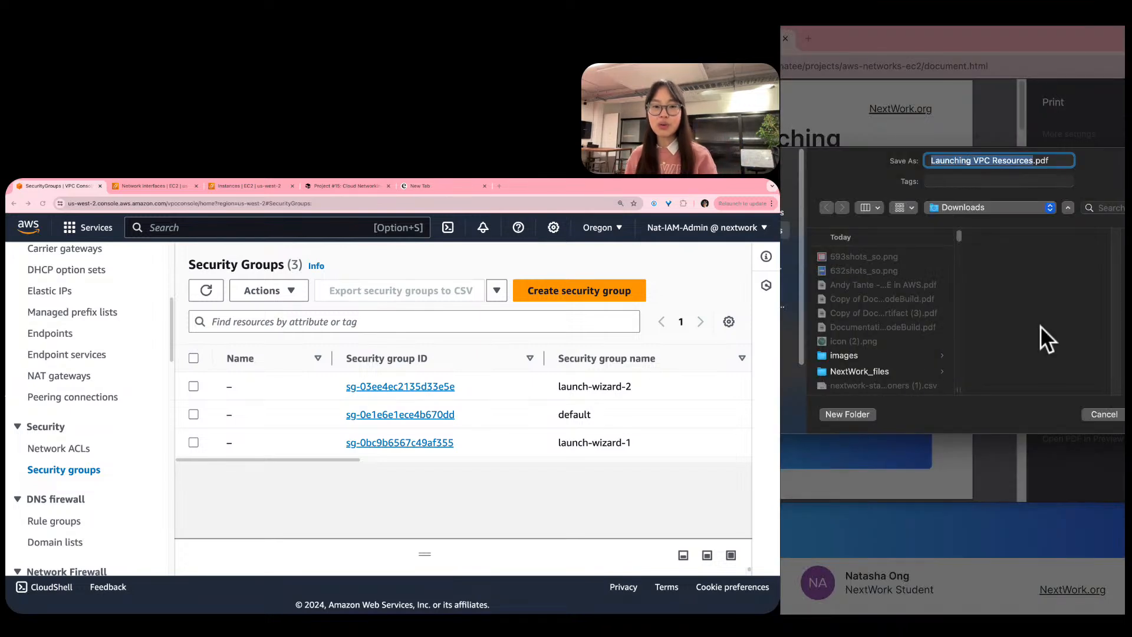
{"action": "key", "text": "Left"}
{"action": "type", "text": "Nat"}
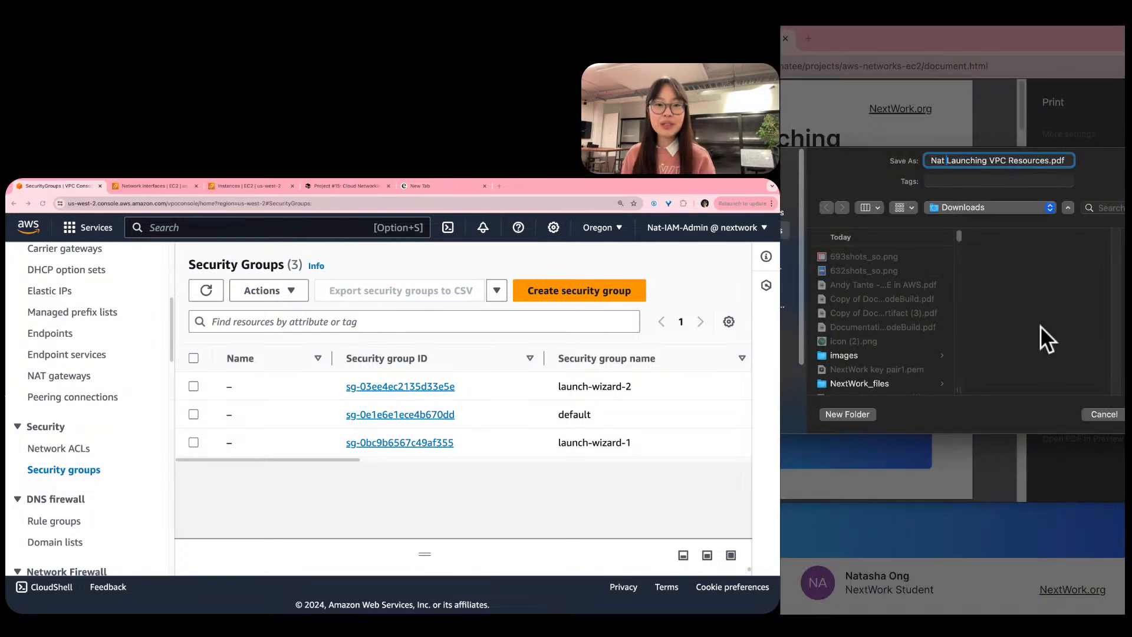
{"action": "key", "text": "Return"}
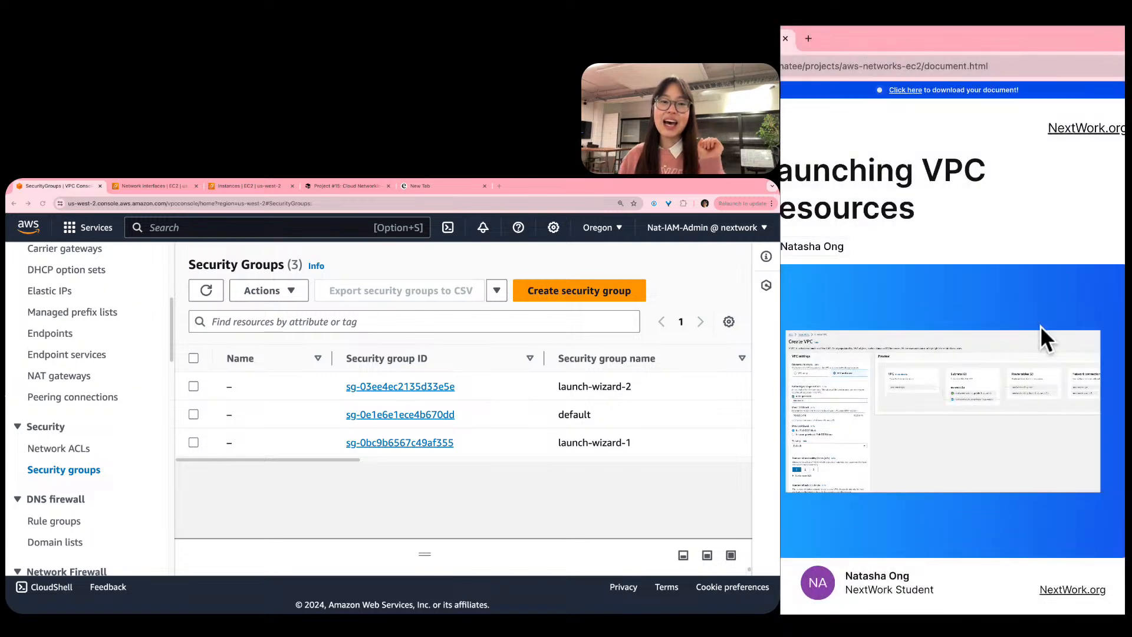
{"action": "key", "text": "super+w"}
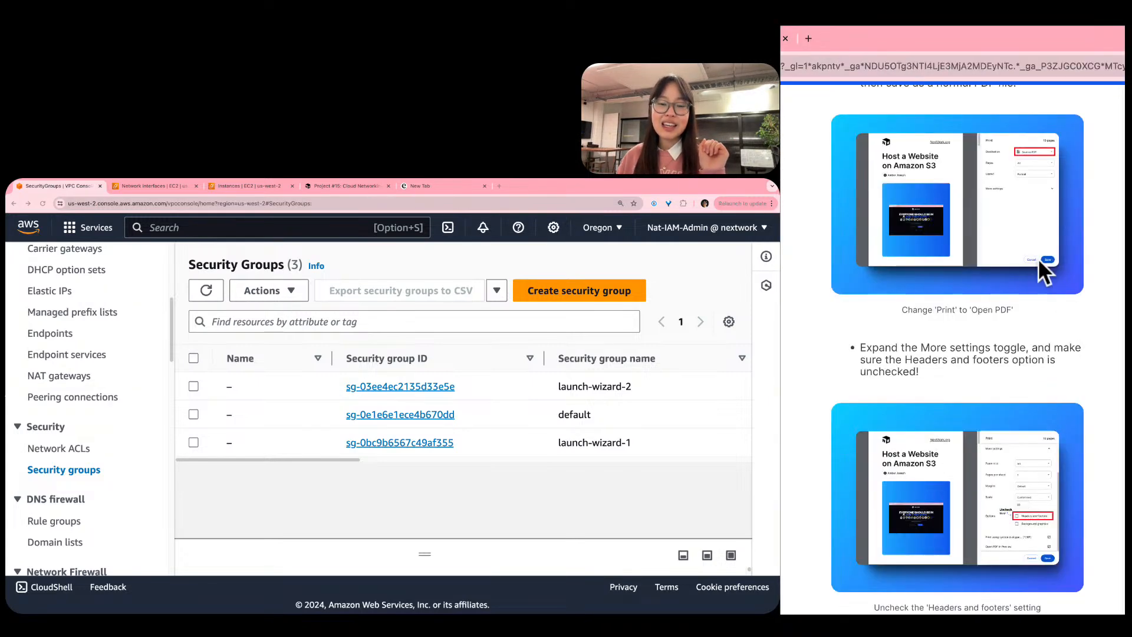
Bring up the completion message again at the end of the guide and choose to share the project on LinkedIn.
{"action": "scroll", "coordinate": [1038, 259], "scroll_direction": "down", "scroll_amount": 5}
{"action": "scroll", "coordinate": [1038, 258], "scroll_direction": "down", "scroll_amount": 10}
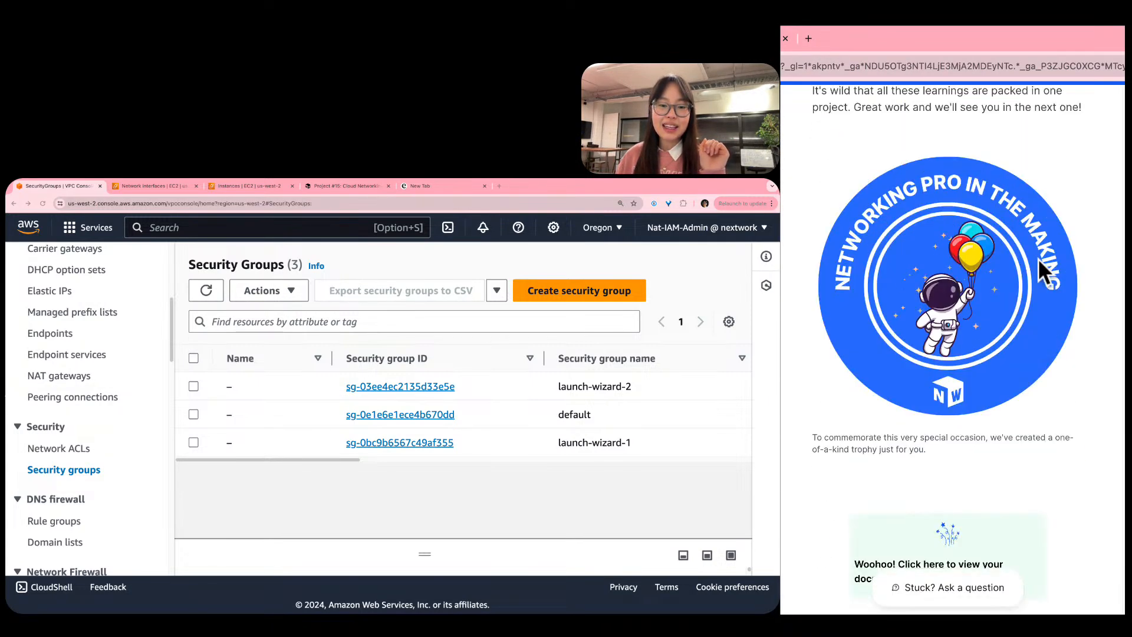
{"action": "left_click", "coordinate": [917, 493]}
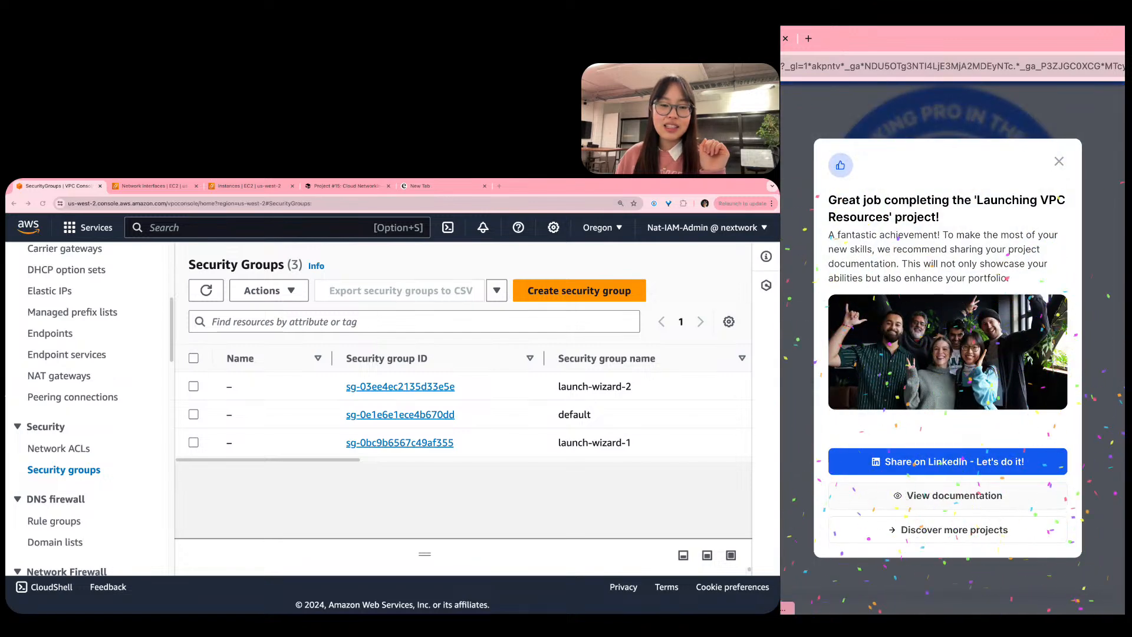
{"action": "left_click", "coordinate": [992, 463]}
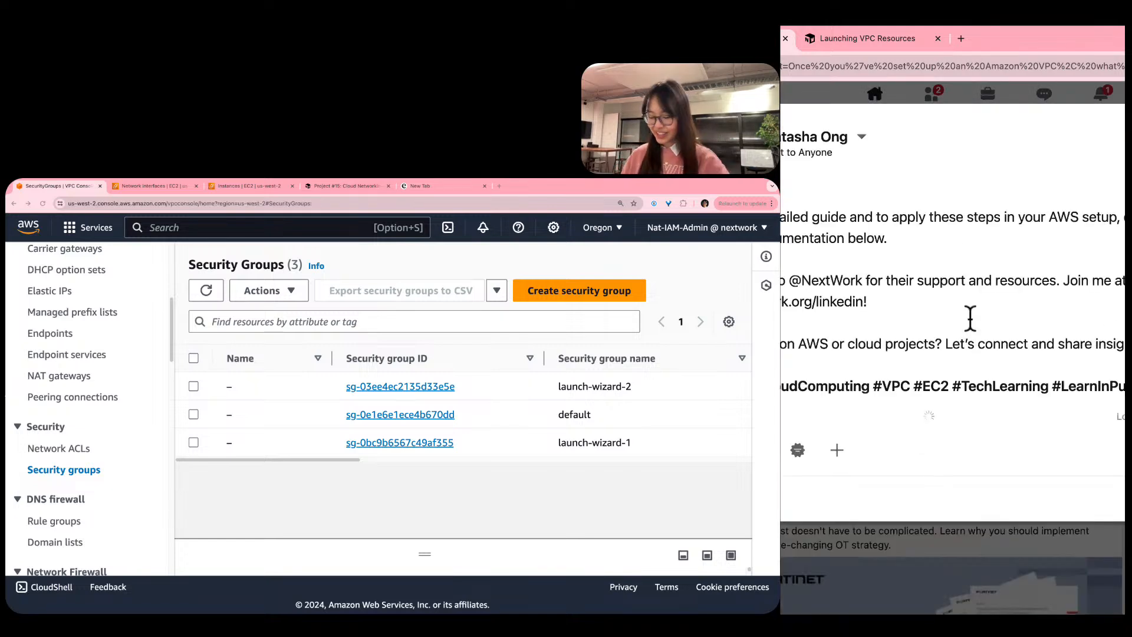
{"action": "key", "text": "super+minus"}
{"action": "key", "text": "super+minus"}
{"action": "key", "text": "super+minus"}
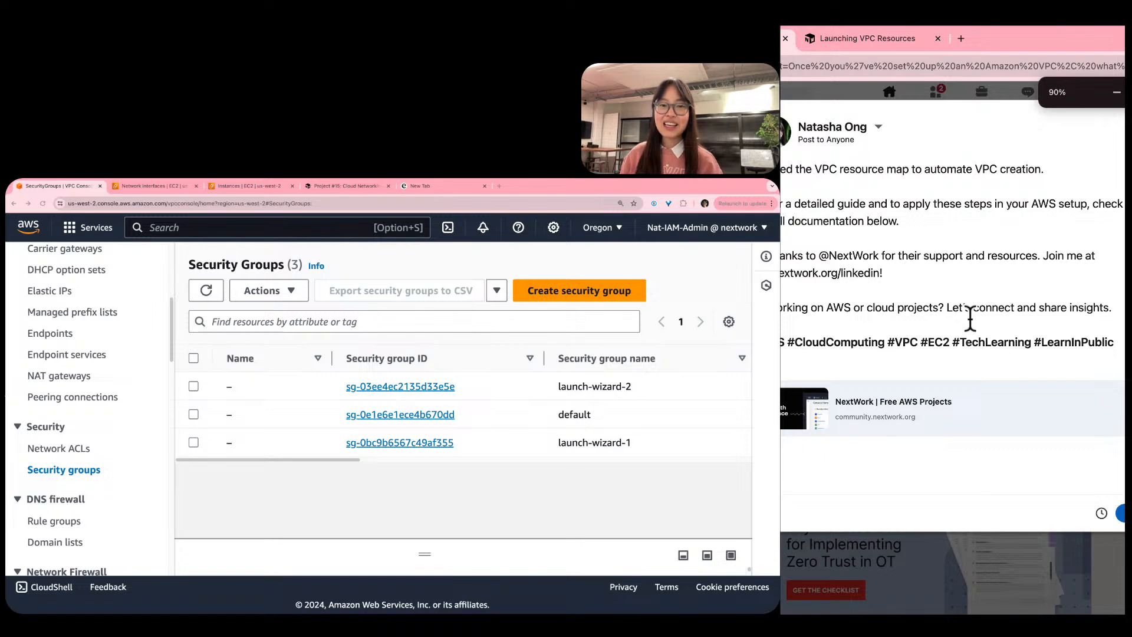
{"action": "scroll", "coordinate": [970, 318], "scroll_direction": "up", "scroll_amount": 3}
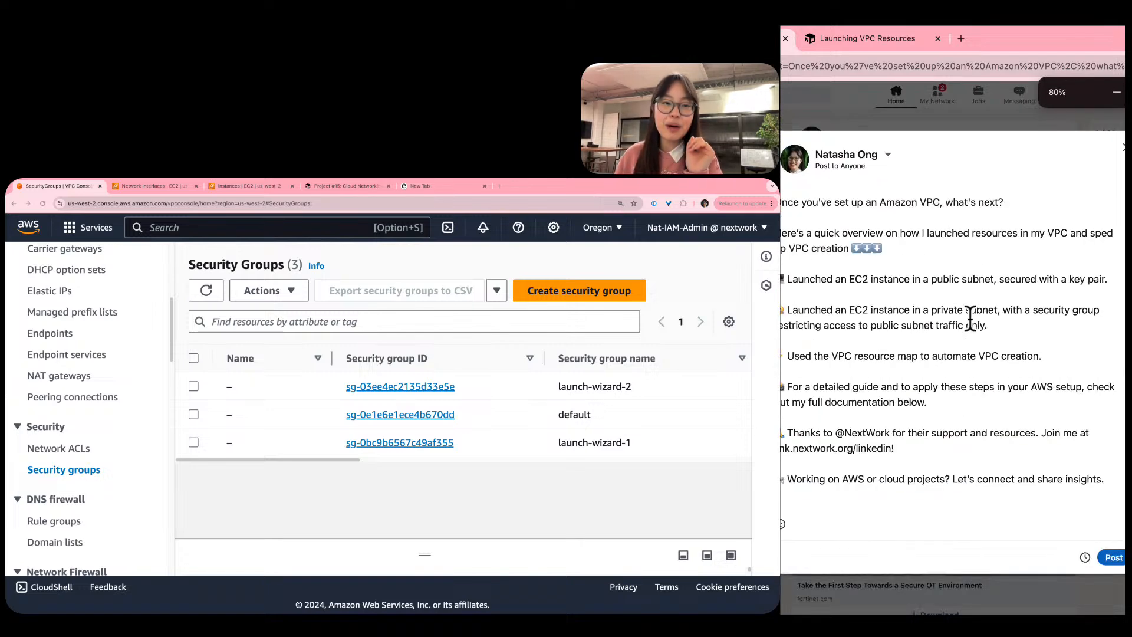
{"action": "scroll", "coordinate": [970, 318], "scroll_direction": "down", "scroll_amount": 2}
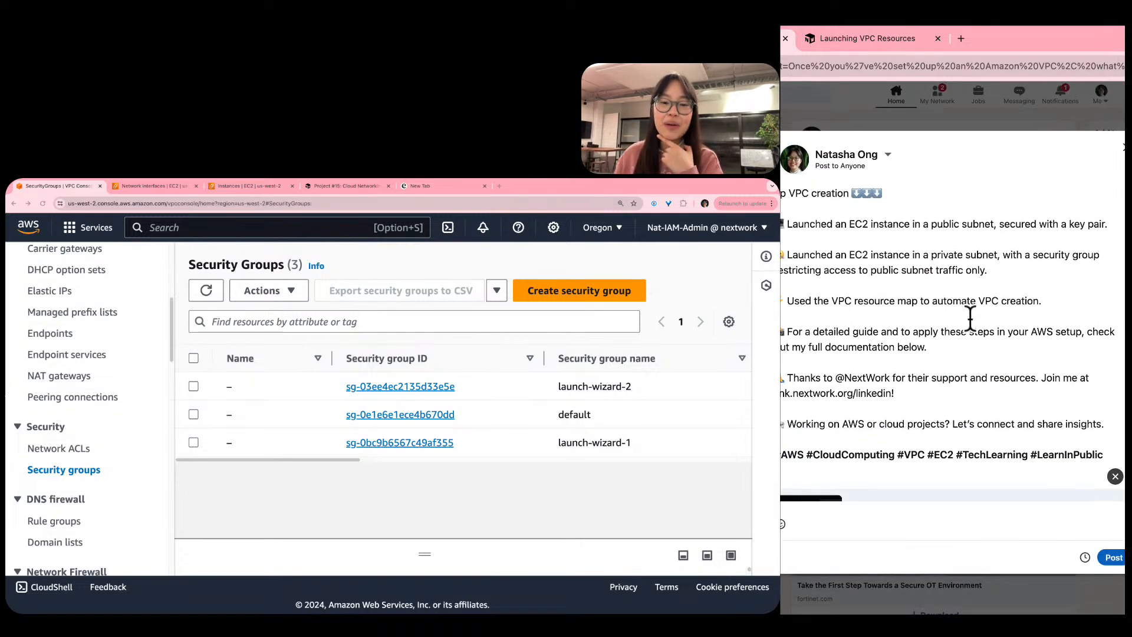
{"action": "scroll", "coordinate": [970, 319], "scroll_direction": "down", "scroll_amount": 2}
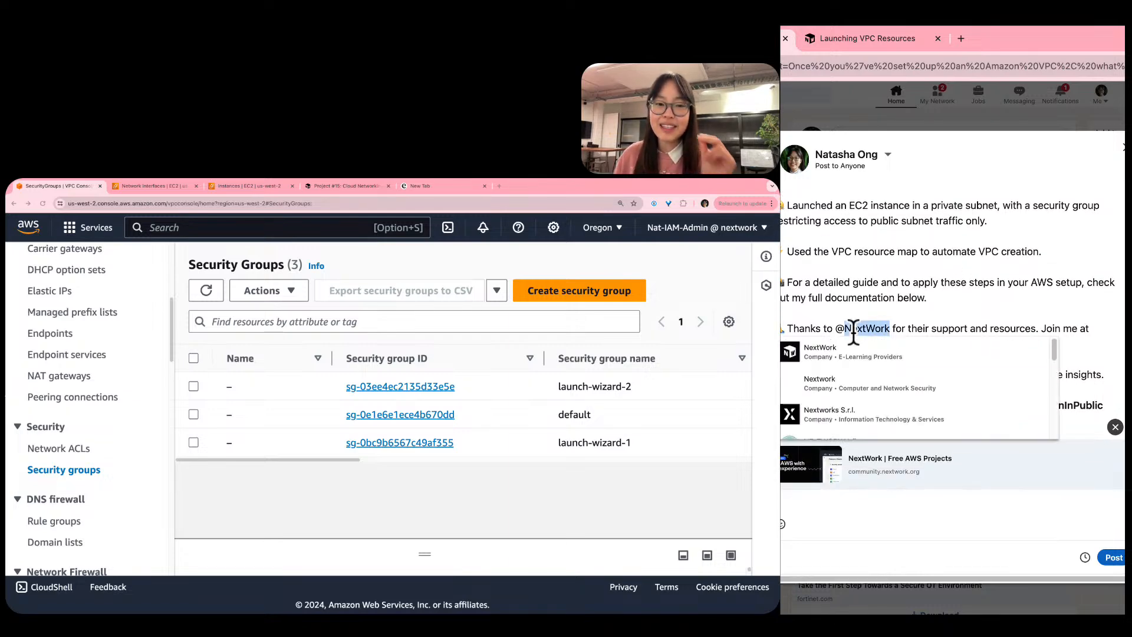
{"action": "scroll", "coordinate": [937, 286], "scroll_direction": "up", "scroll_amount": 4}
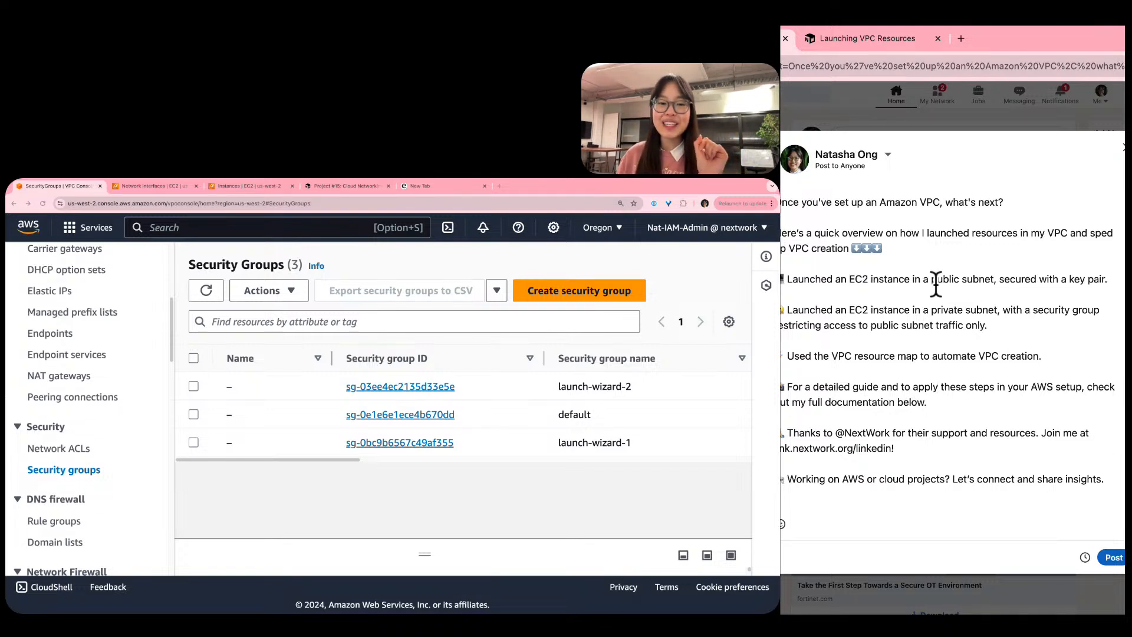
{"action": "scroll", "coordinate": [936, 286], "scroll_direction": "down", "scroll_amount": 4}
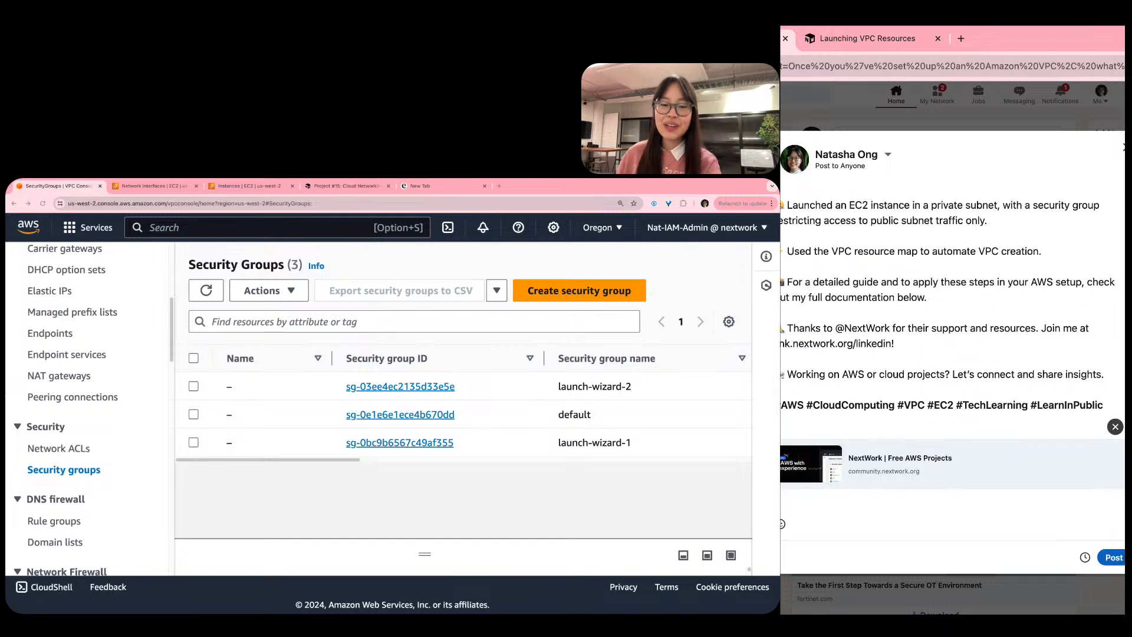
Remove the NextWork | Free AWS Projects link preview from the LinkedIn post draft.
{"action": "scroll", "coordinate": [1123, 439], "scroll_direction": "up", "scroll_amount": 5}
{"action": "scroll", "coordinate": [1106, 441], "scroll_direction": "right", "scroll_amount": 2}
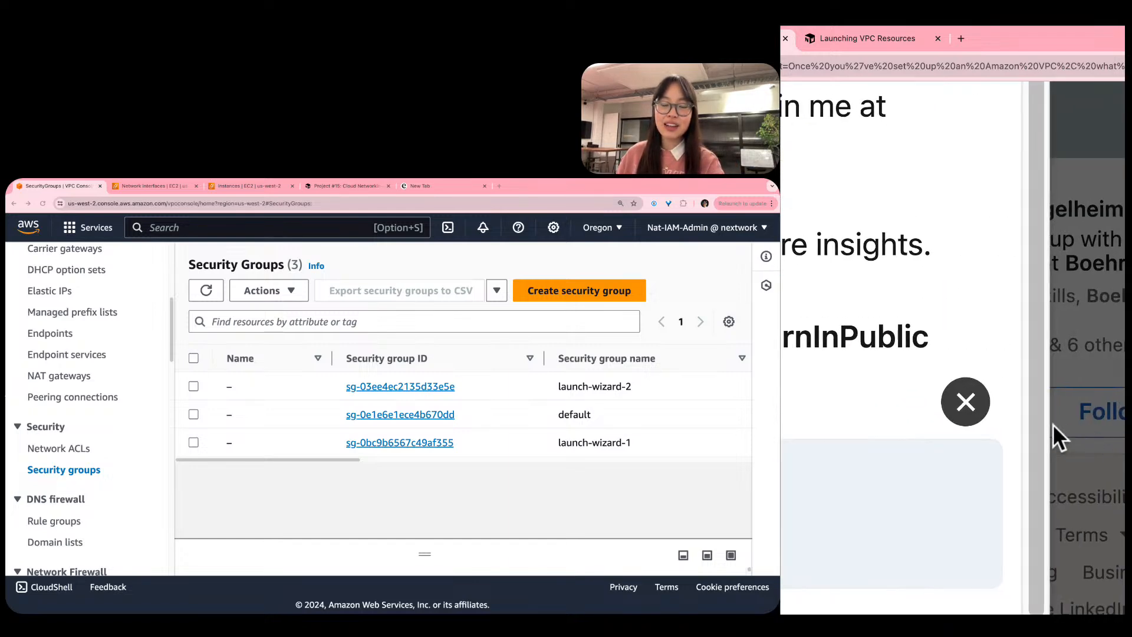
{"action": "scroll", "coordinate": [1054, 434], "scroll_direction": "down", "scroll_amount": 1}
{"action": "left_click", "coordinate": [979, 380]}
{"action": "scroll", "coordinate": [887, 318], "scroll_direction": "down", "scroll_amount": 5}
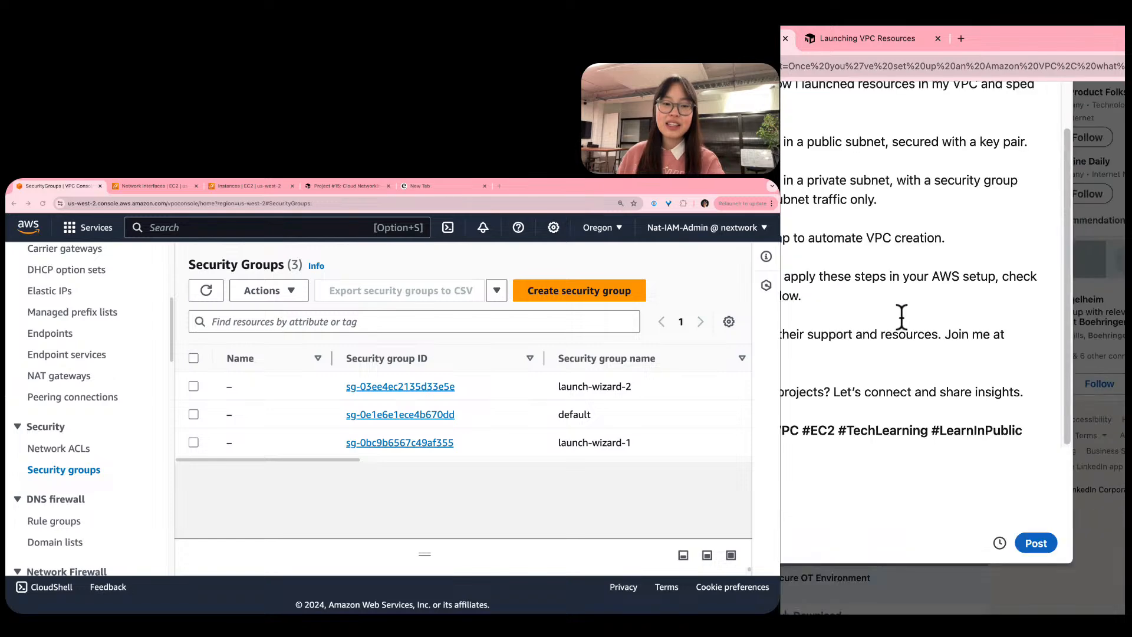
{"action": "scroll", "coordinate": [893, 519], "scroll_direction": "left", "scroll_amount": 2}
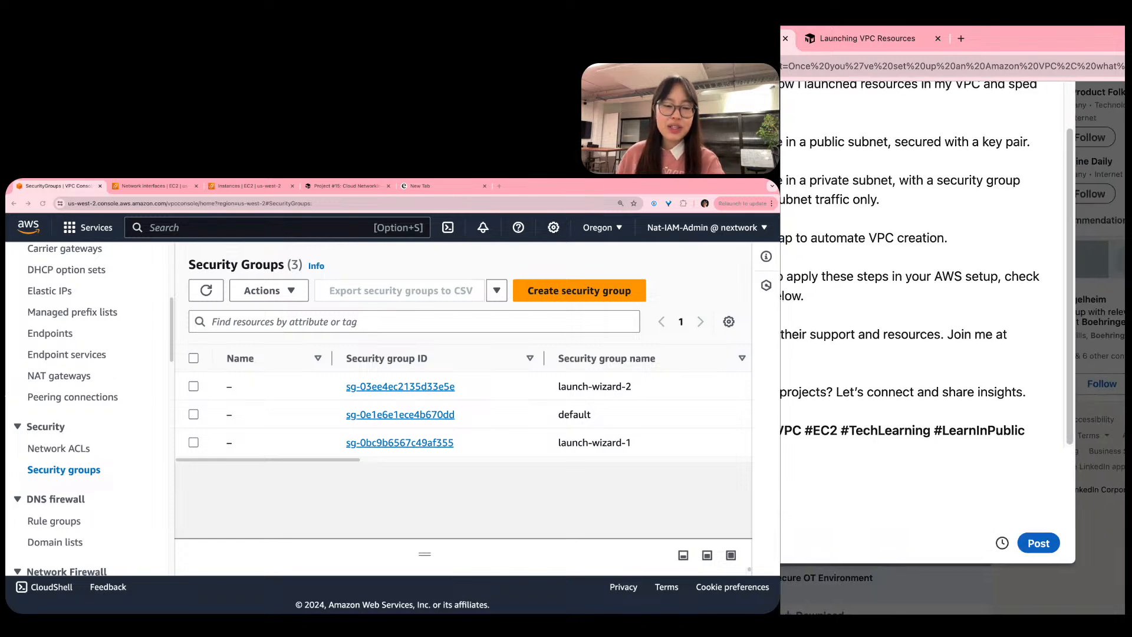
Attach the Launching VPC Resources PDF, whose file name starts with the author's first name, from Downloads to the LinkedIn post as a document.
{"action": "scroll", "coordinate": [855, 490], "scroll_direction": "down", "scroll_amount": 5}
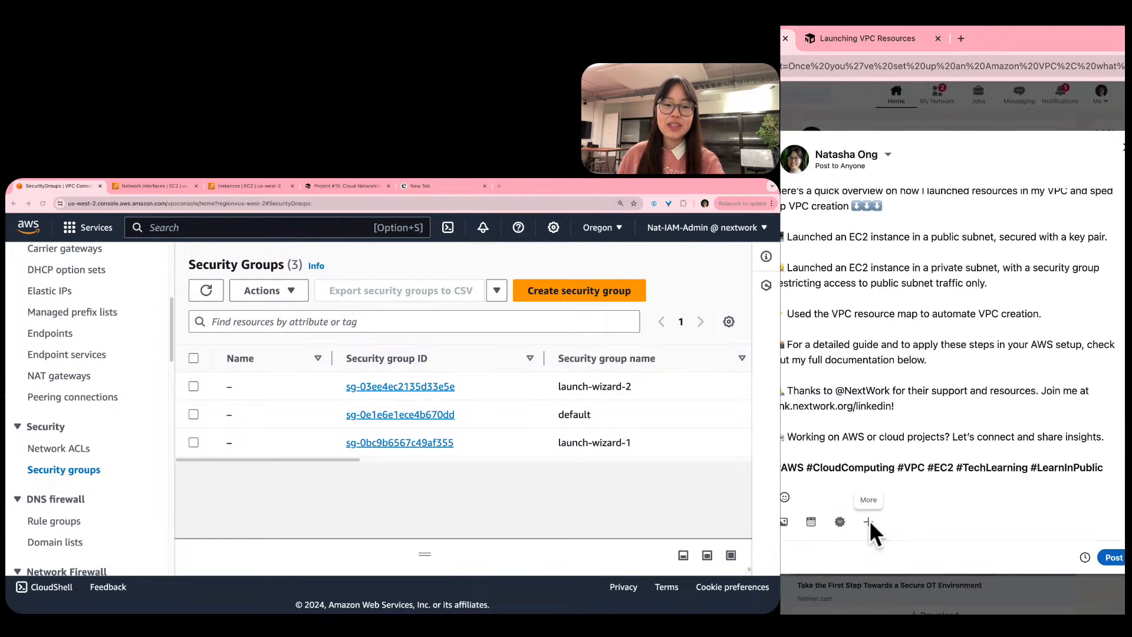
{"action": "left_click", "coordinate": [868, 522]}
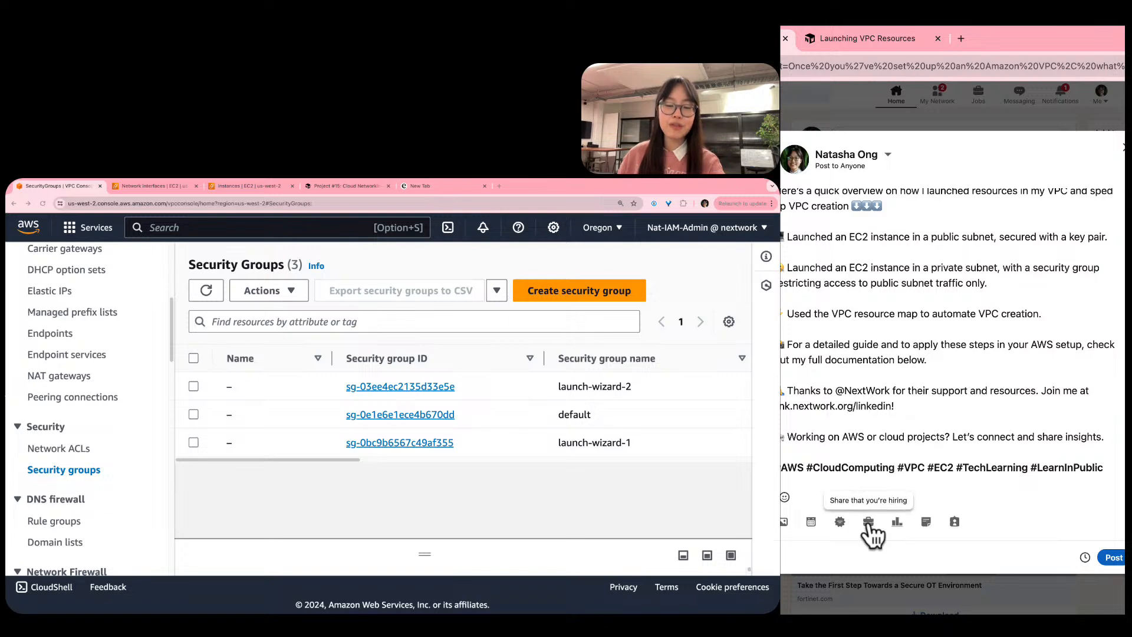
{"action": "left_click", "coordinate": [926, 522]}
{"action": "left_click", "coordinate": [963, 188]}
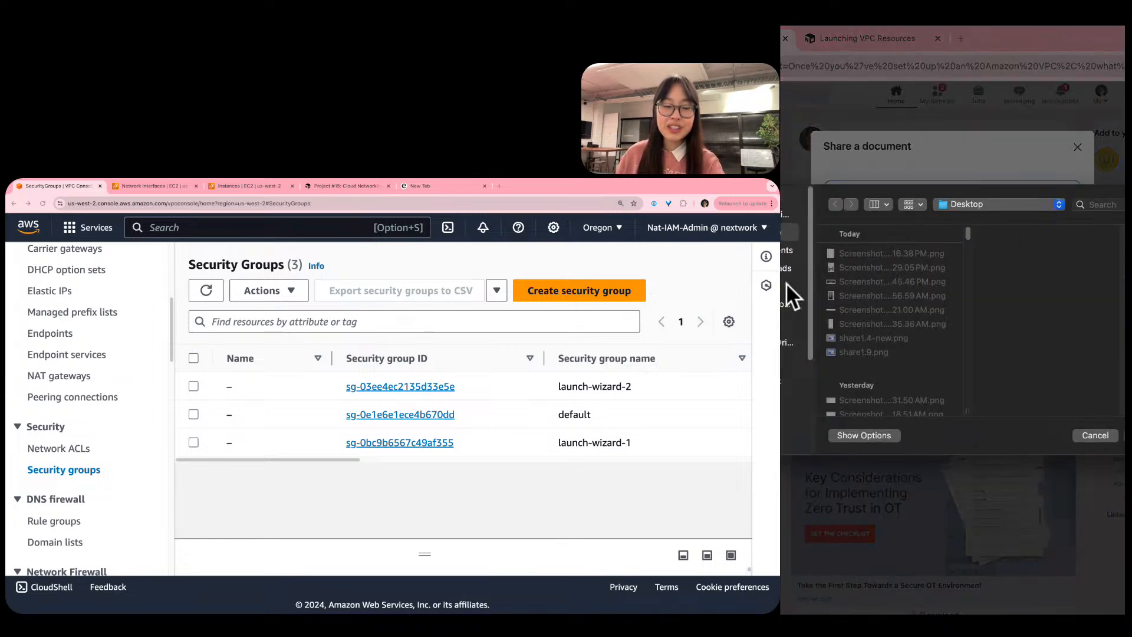
{"action": "left_click", "coordinate": [789, 268]}
{"action": "scroll", "coordinate": [894, 336], "scroll_direction": "down", "scroll_amount": 5}
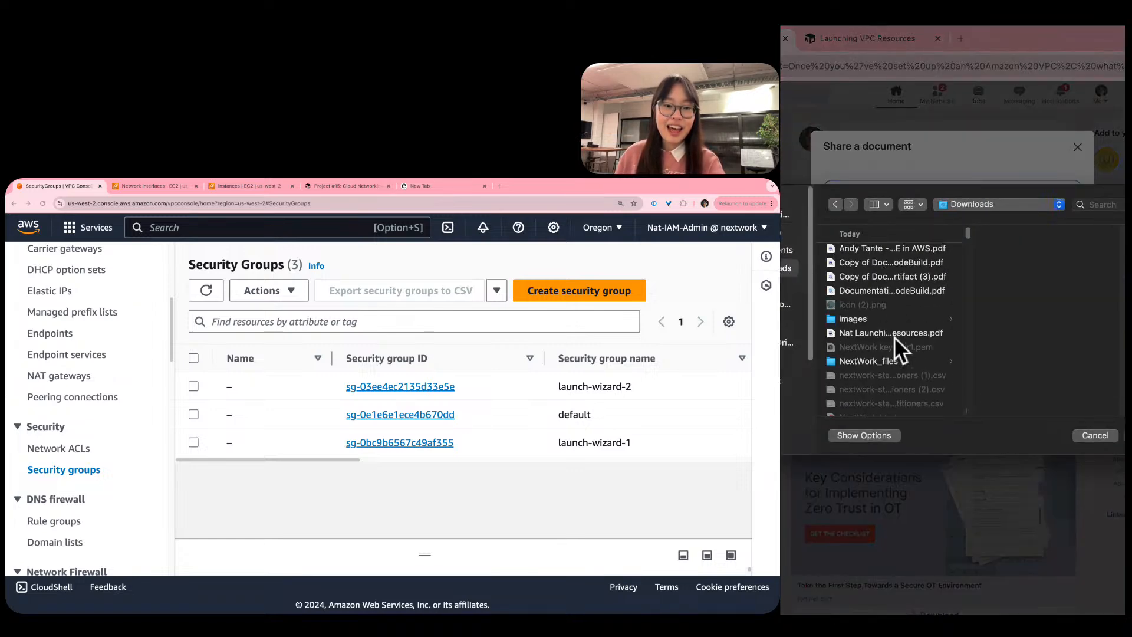
{"action": "double_click", "coordinate": [890, 244]}
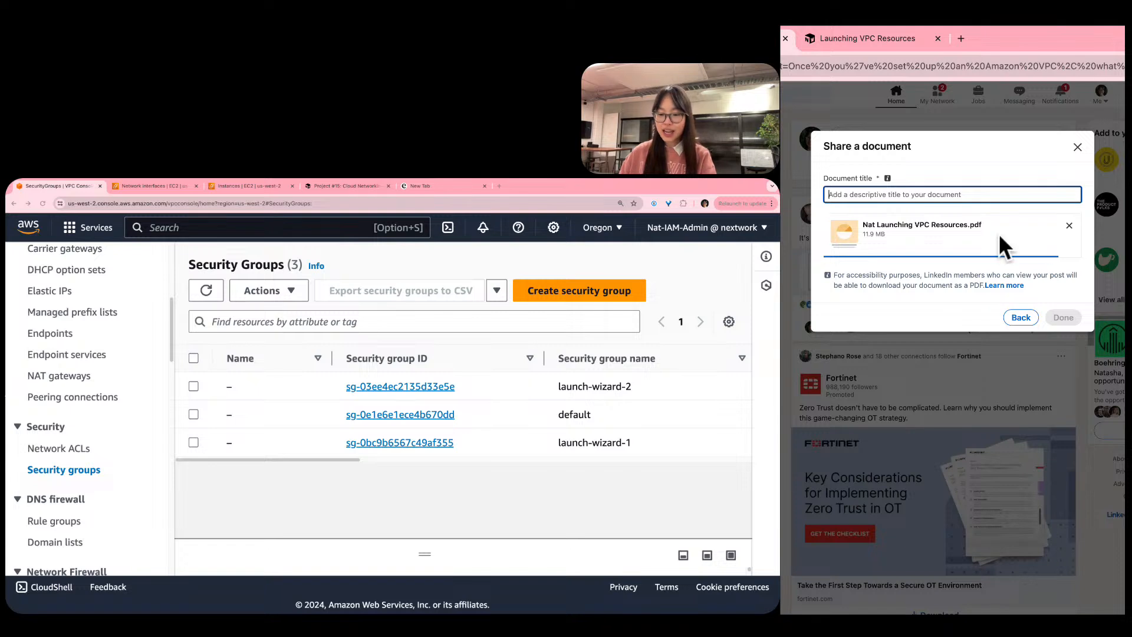
Title the shared document with the PDF's file name without its extension and add it to the post once the upload completes.
{"action": "triple_click", "coordinate": [955, 226]}
{"action": "key", "text": "super+c"}
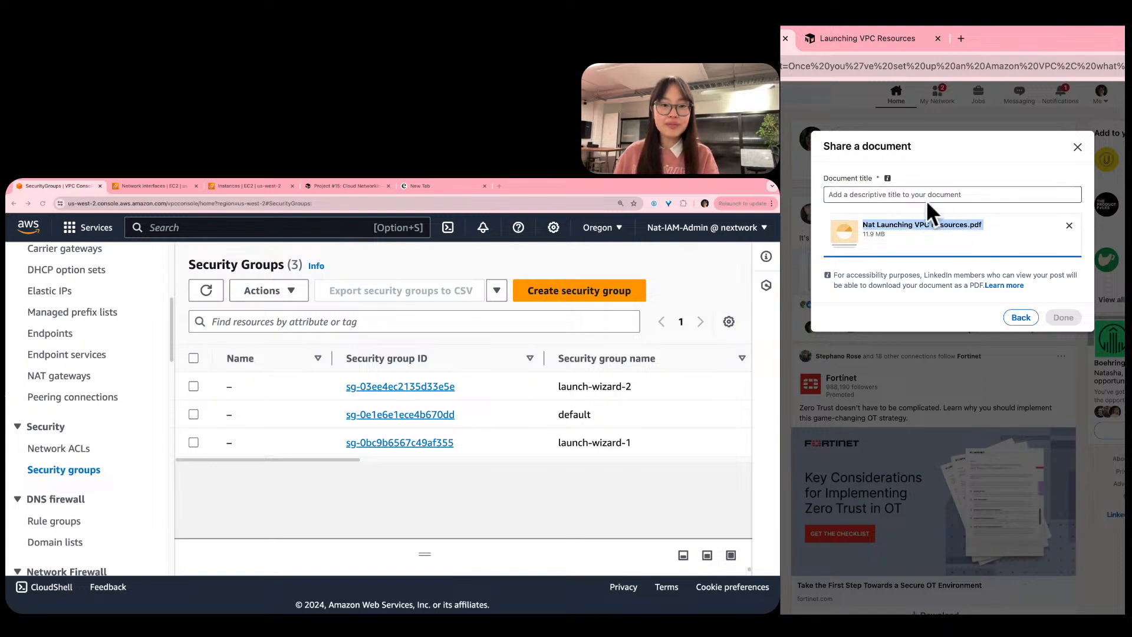
{"action": "left_click", "coordinate": [925, 197]}
{"action": "key", "text": "super+v"}
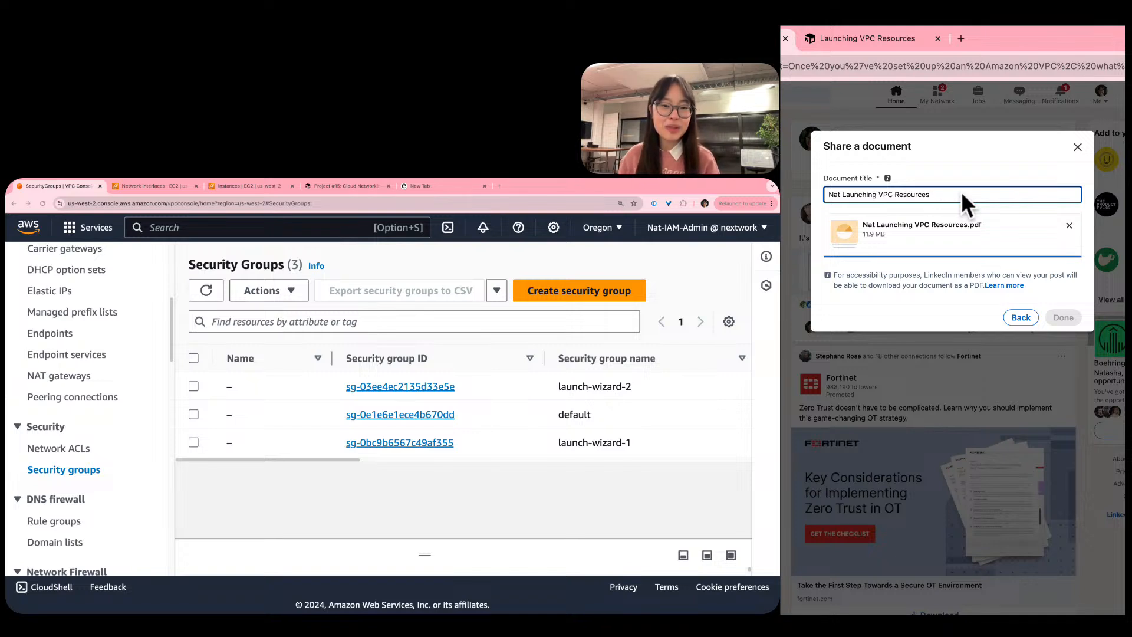
{"action": "left_click", "coordinate": [993, 320]}
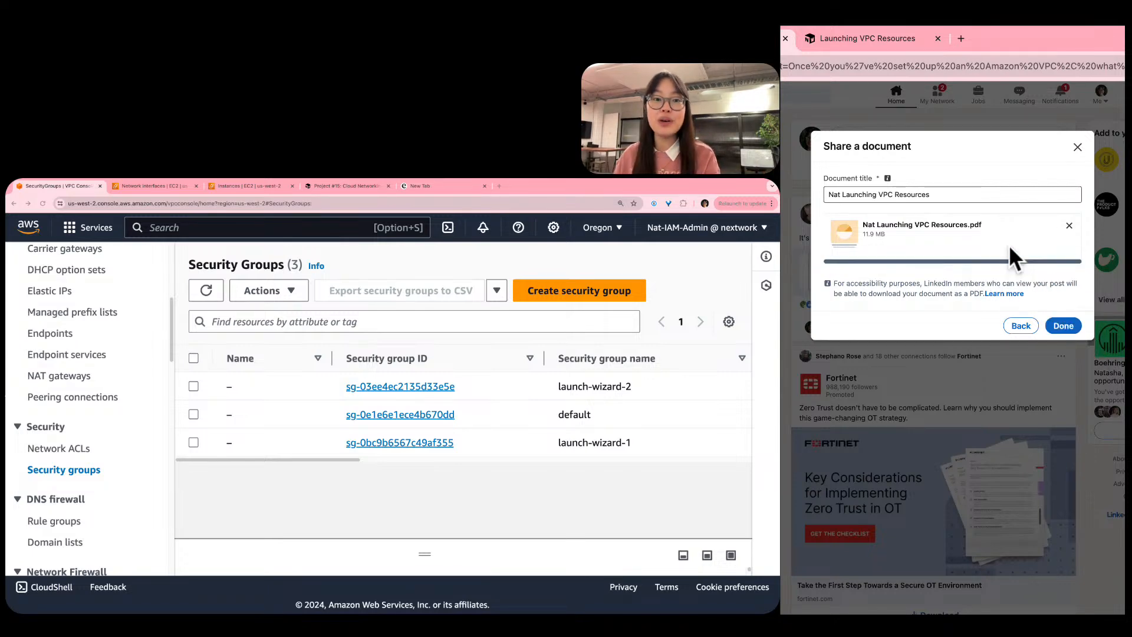
{"action": "left_click", "coordinate": [1067, 330]}
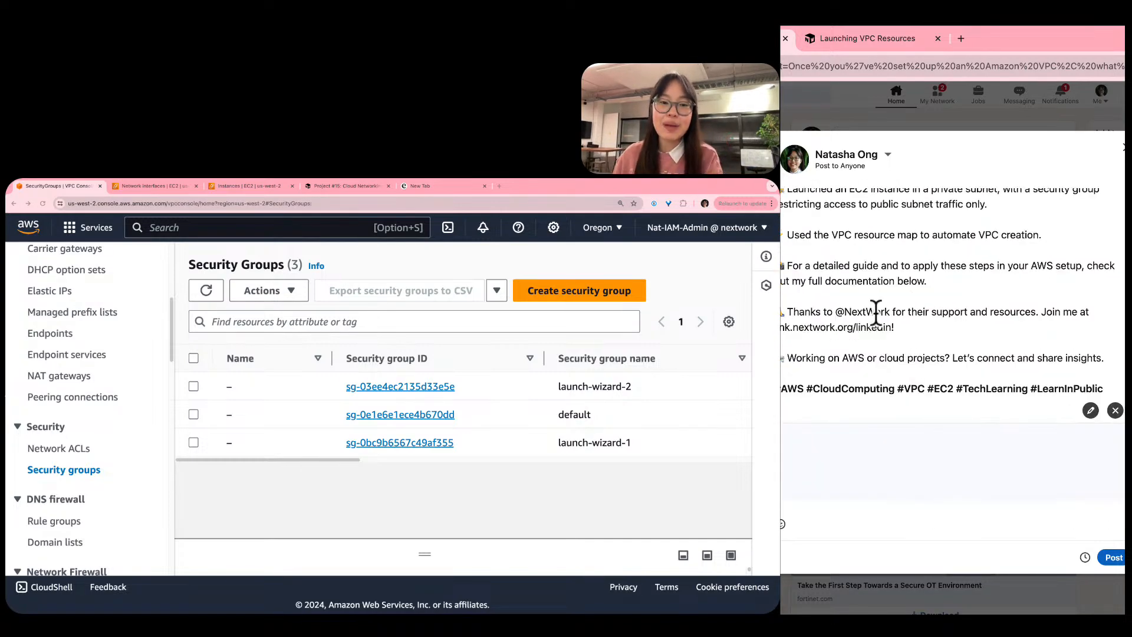
{"action": "scroll", "coordinate": [859, 312], "scroll_direction": "up", "scroll_amount": 5}
{"action": "scroll", "coordinate": [859, 312], "scroll_direction": "up", "scroll_amount": 2}
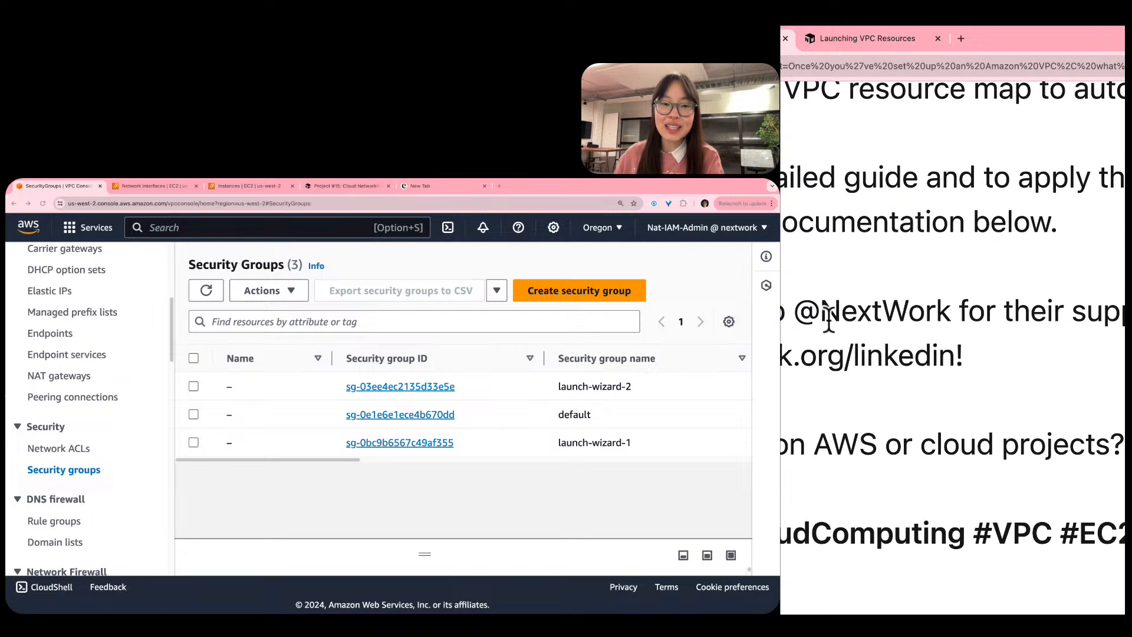
{"action": "scroll", "coordinate": [1001, 313], "scroll_direction": "left", "scroll_amount": 2}
{"action": "double_click", "coordinate": [978, 307]}
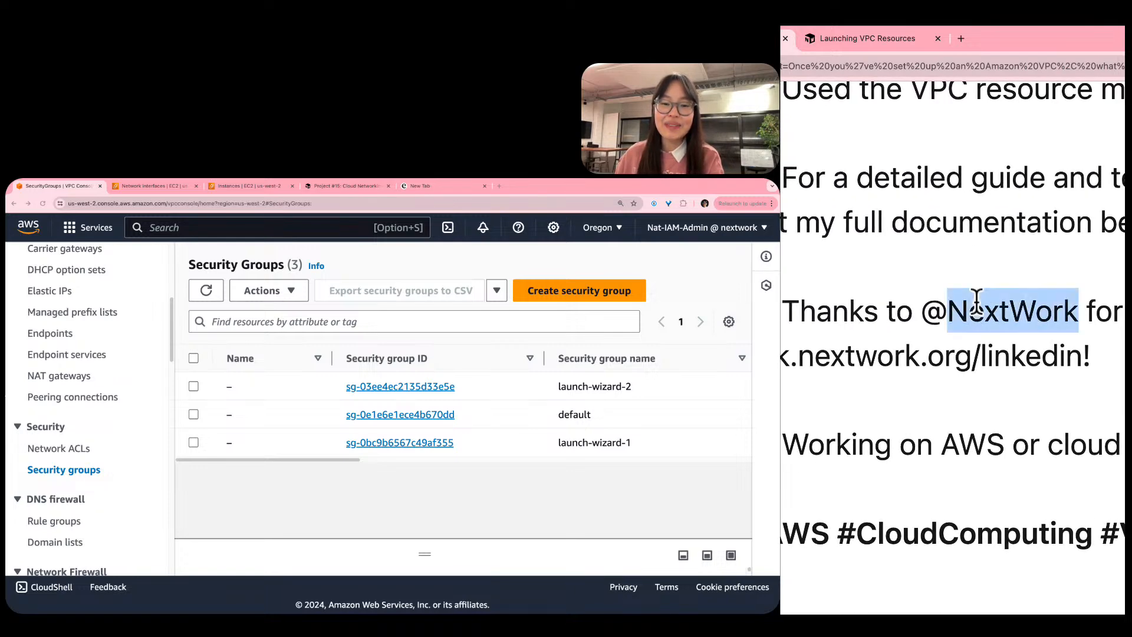
{"action": "scroll", "coordinate": [979, 312], "scroll_direction": "down", "scroll_amount": 5}
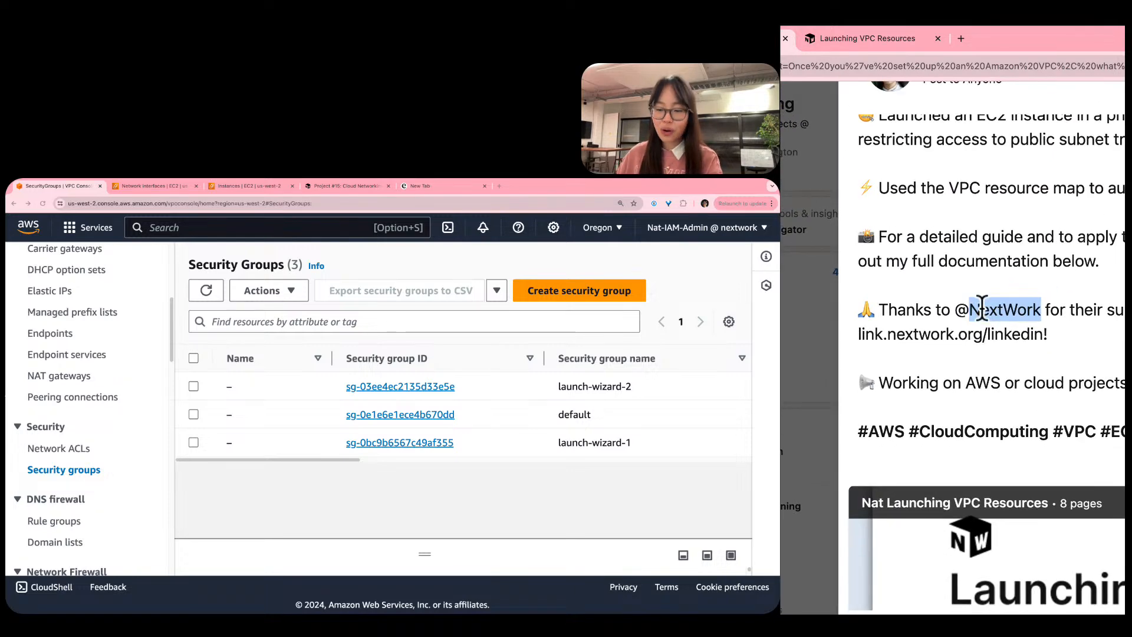
{"action": "left_click", "coordinate": [981, 308]}
{"action": "key", "text": "Left"}
{"action": "key", "text": "BackSpace"}
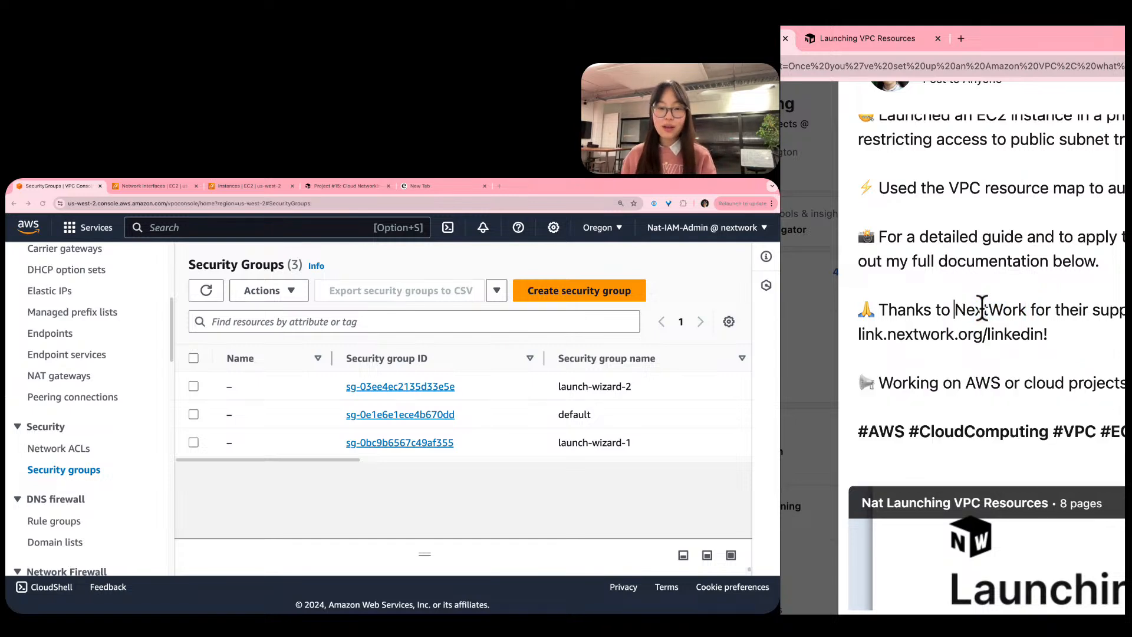
{"action": "type", "text": "@"}
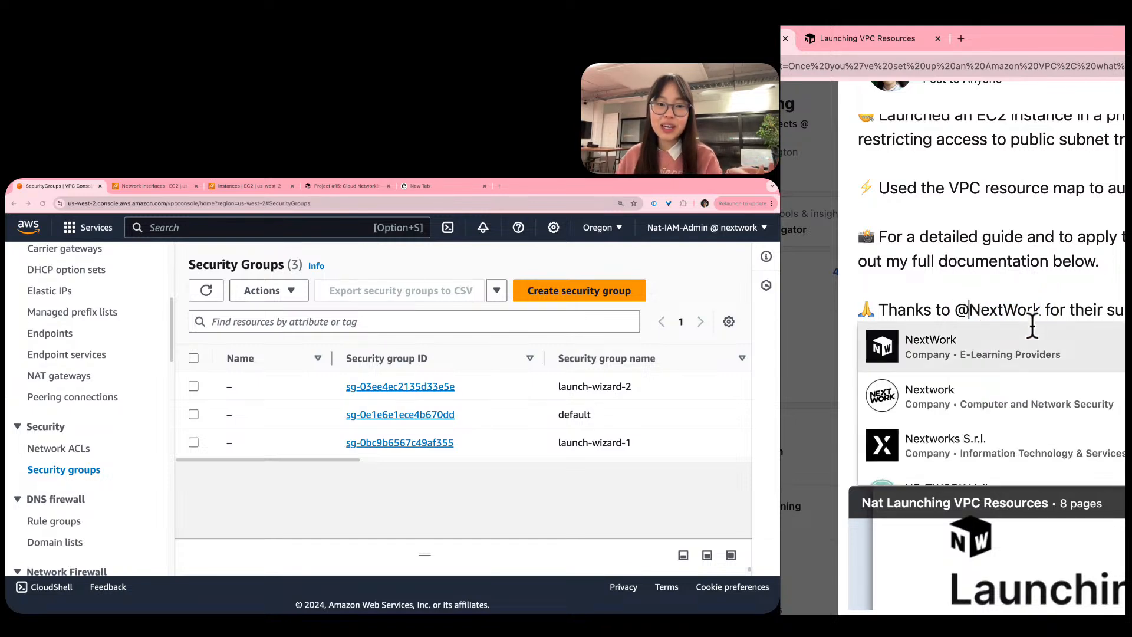
{"action": "left_click", "coordinate": [1043, 353]}
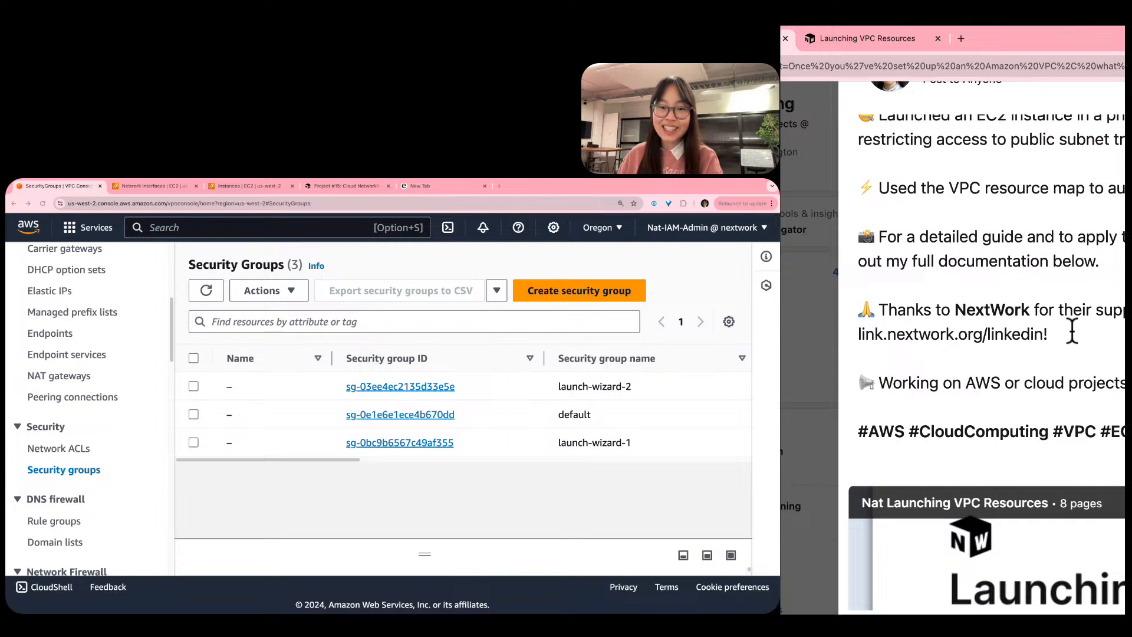
{"action": "key", "text": "super+0"}
{"action": "scroll", "coordinate": [891, 389], "scroll_direction": "up", "scroll_amount": 3}
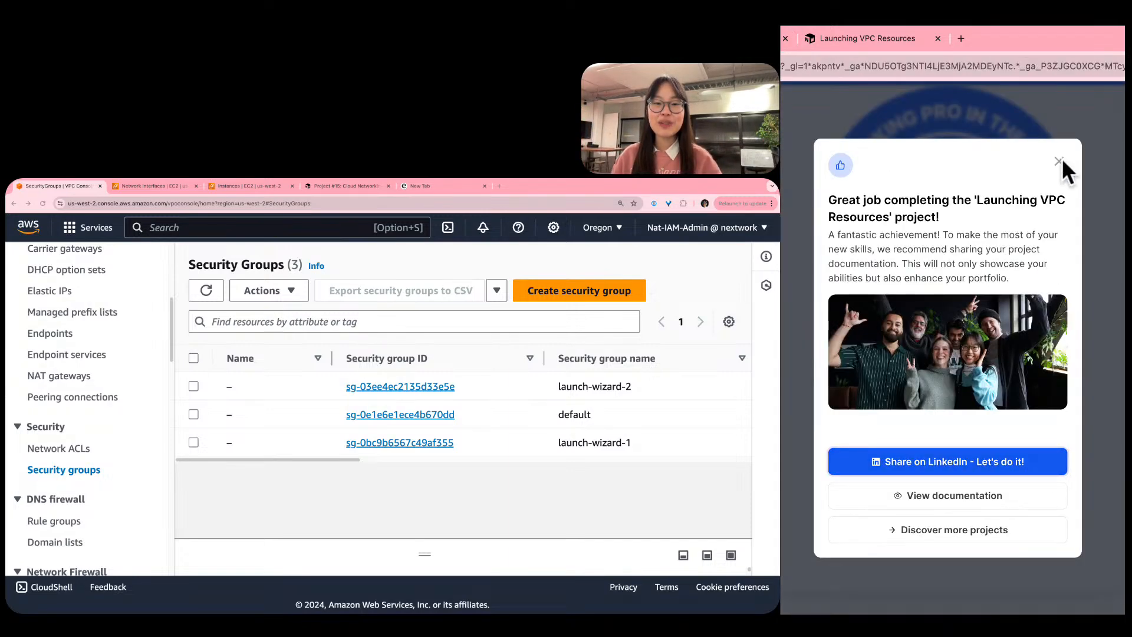
Close the completion message and review the guide's wrap-up section: the VPC architecture diagram, the list of learnings and the networking badge.
{"action": "left_click", "coordinate": [1060, 161]}
{"action": "scroll", "coordinate": [1027, 312], "scroll_direction": "up", "scroll_amount": 10}
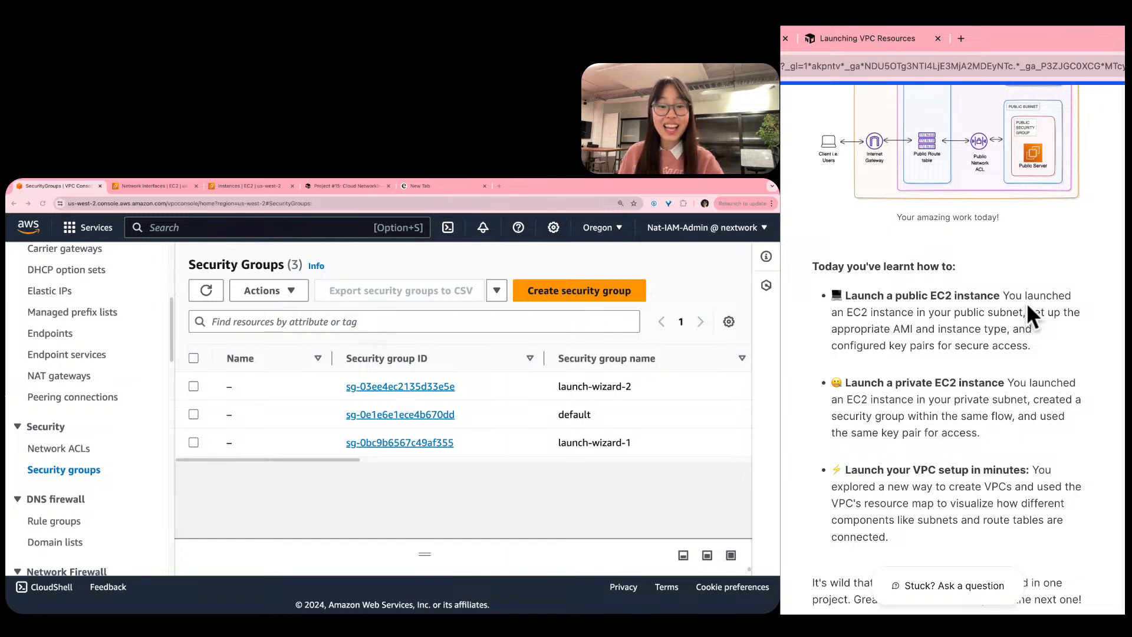
{"action": "scroll", "coordinate": [1027, 304], "scroll_direction": "up", "scroll_amount": 2}
{"action": "scroll", "coordinate": [1027, 303], "scroll_direction": "up", "scroll_amount": 3}
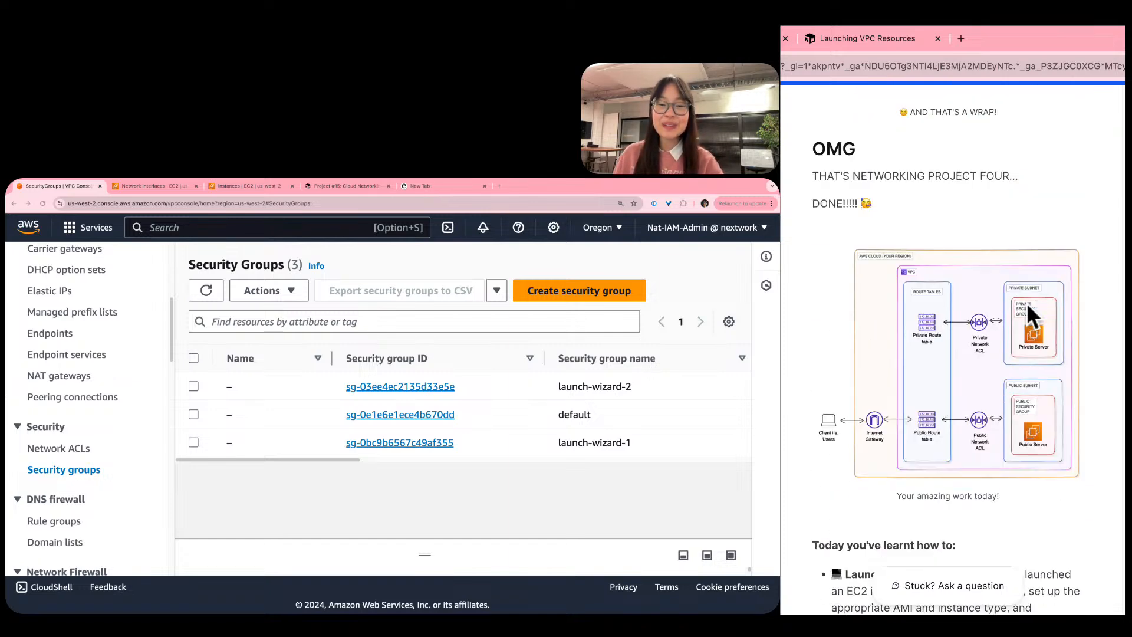
{"action": "scroll", "coordinate": [1028, 372], "scroll_direction": "down", "scroll_amount": 1}
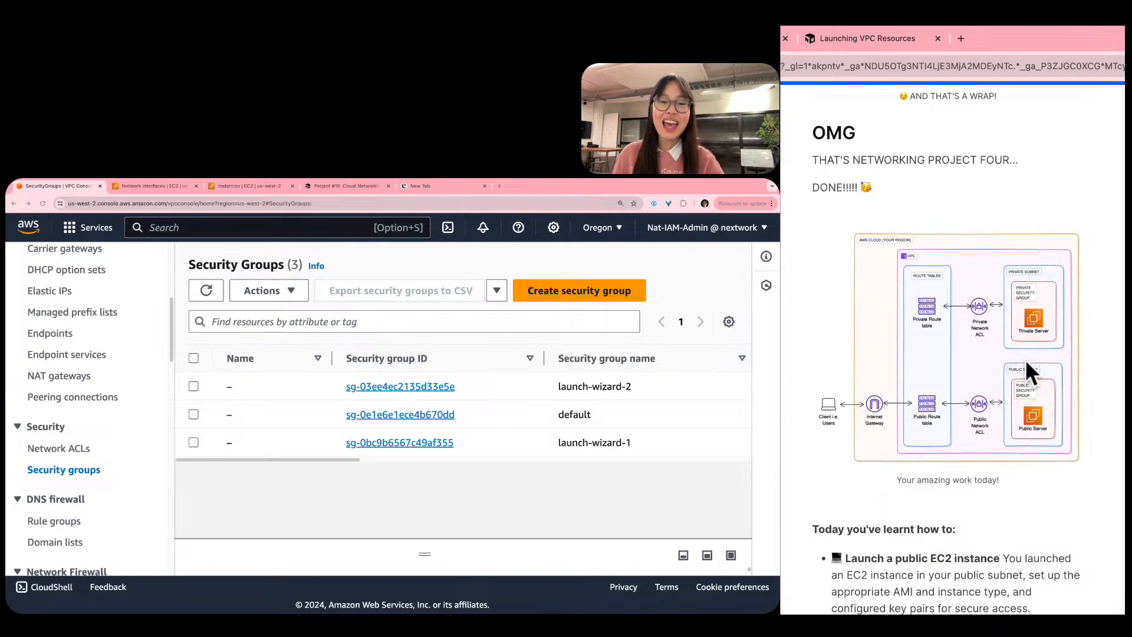
{"action": "scroll", "coordinate": [1001, 324], "scroll_direction": "down", "scroll_amount": 1}
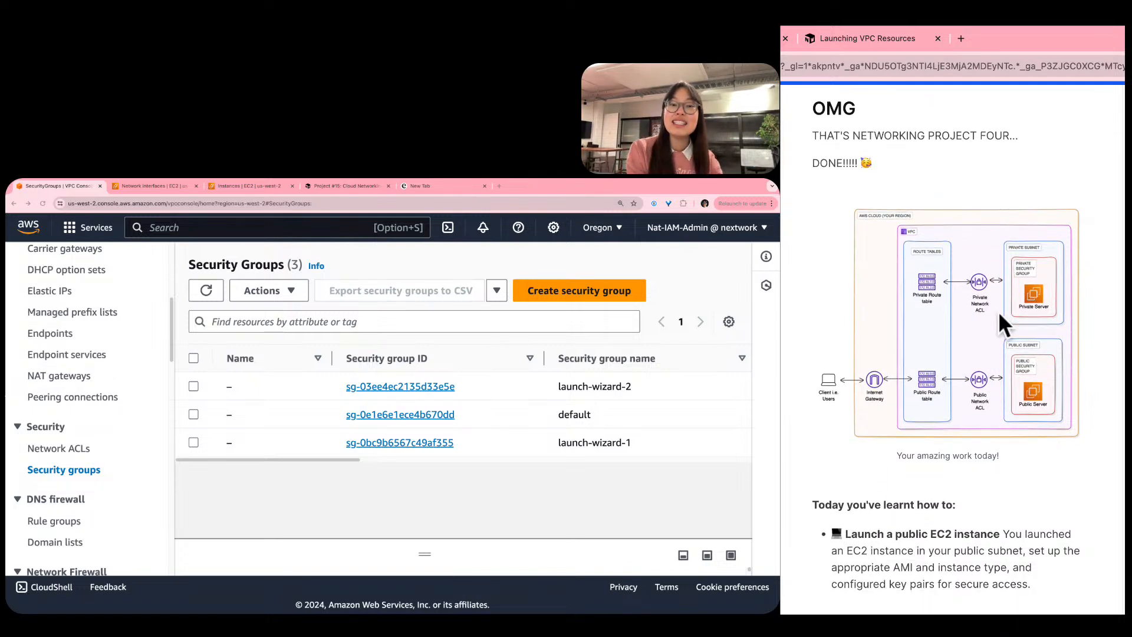
{"action": "scroll", "coordinate": [999, 310], "scroll_direction": "up", "scroll_amount": 3}
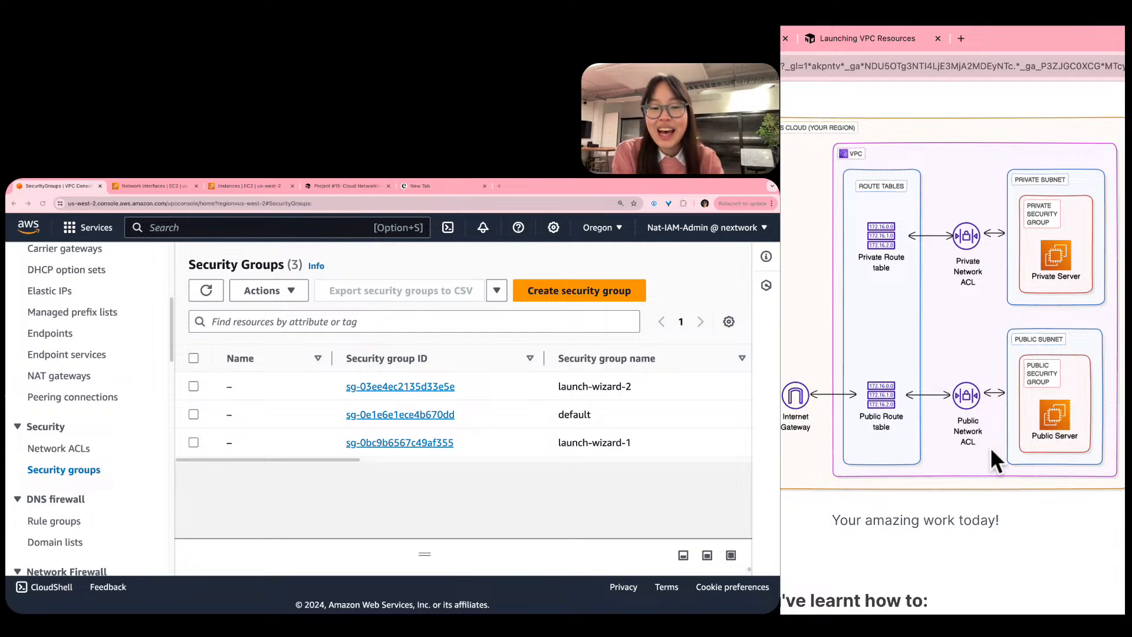
{"action": "scroll", "coordinate": [989, 447], "scroll_direction": "down", "scroll_amount": 8}
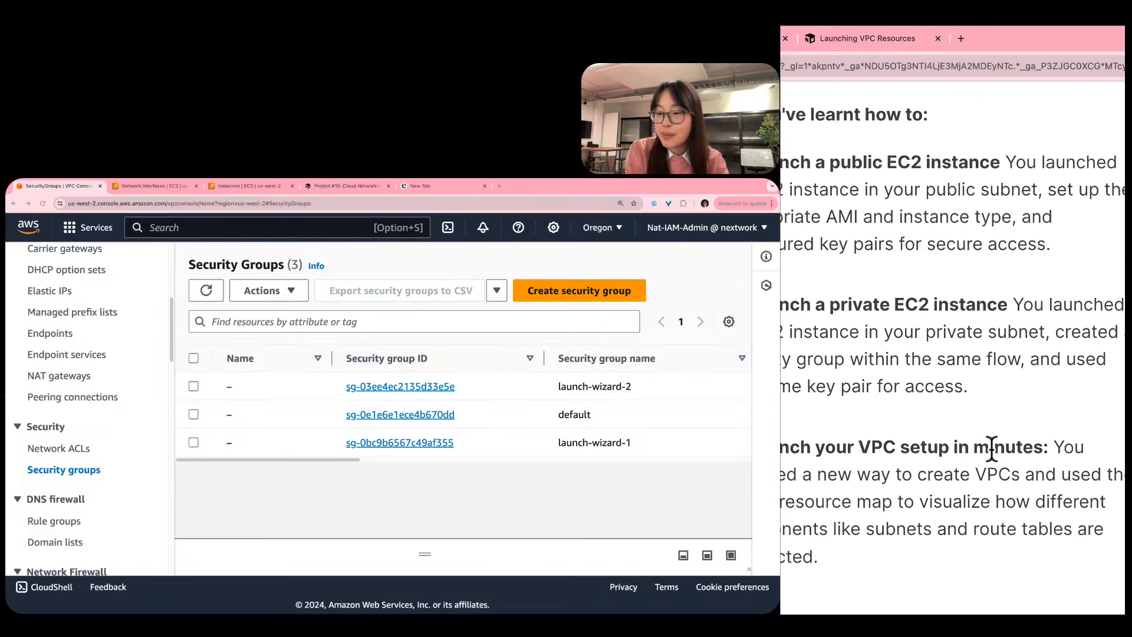
{"action": "scroll", "coordinate": [991, 448], "scroll_direction": "down", "scroll_amount": 1}
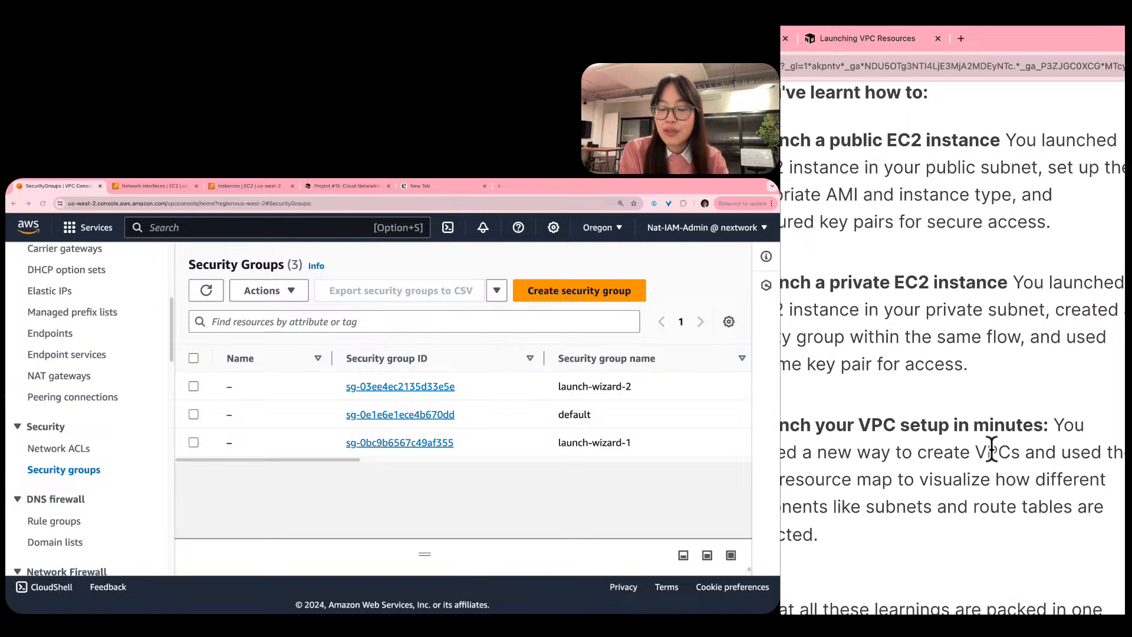
{"action": "scroll", "coordinate": [992, 448], "scroll_direction": "down", "scroll_amount": 2}
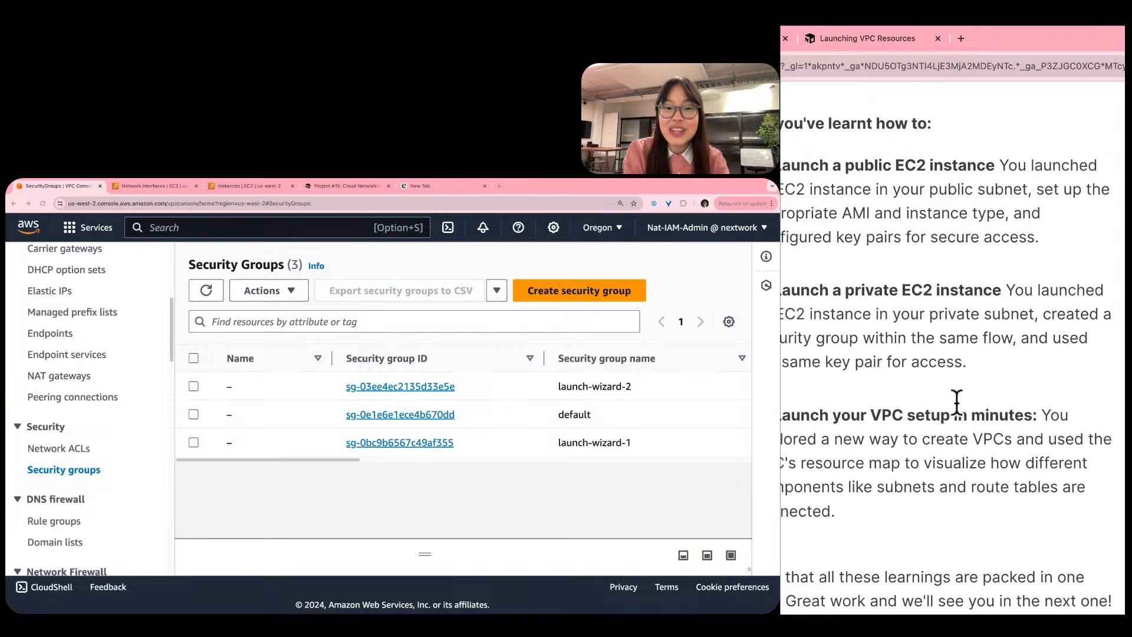
{"action": "scroll", "coordinate": [956, 401], "scroll_direction": "down", "scroll_amount": 5}
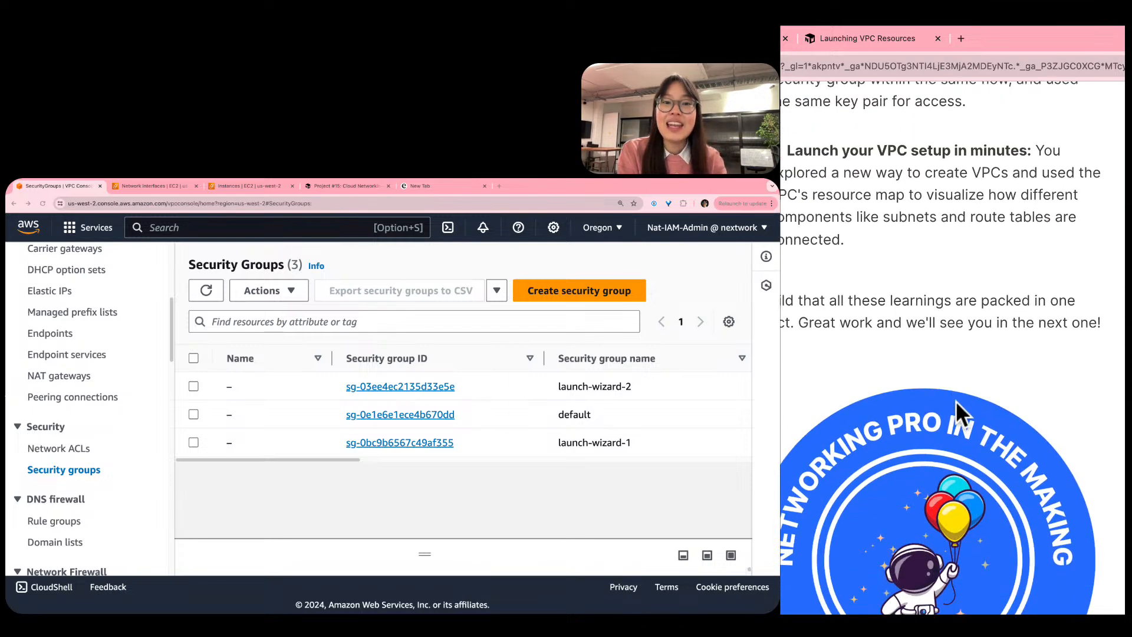
{"action": "scroll", "coordinate": [957, 401], "scroll_direction": "down", "scroll_amount": 4}
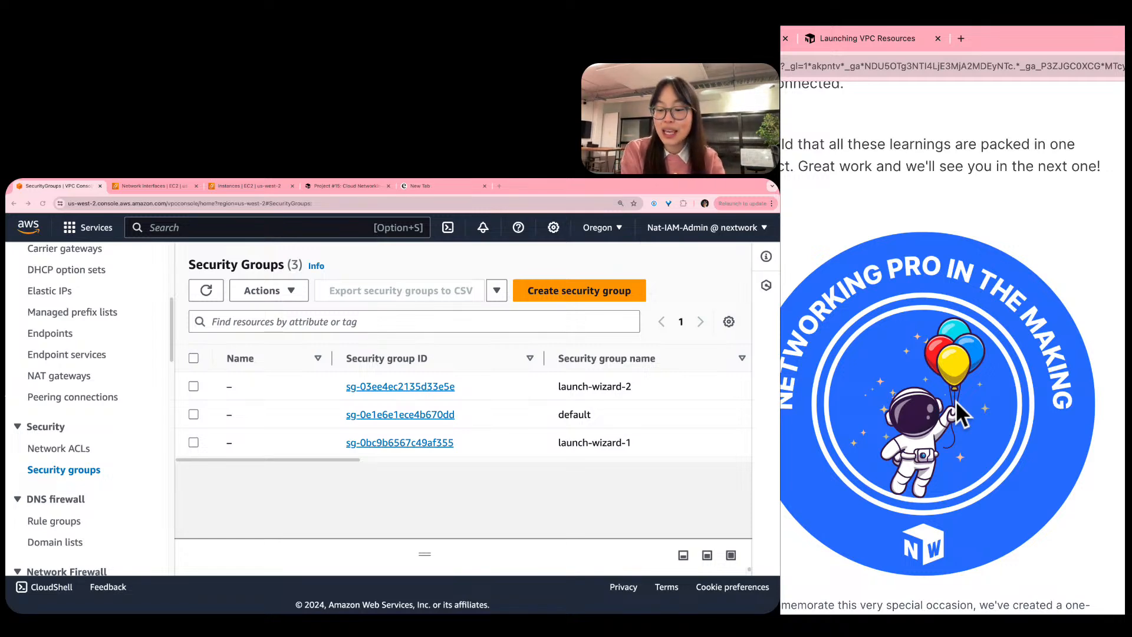
{"action": "scroll", "coordinate": [957, 401], "scroll_direction": "up", "scroll_amount": 15}
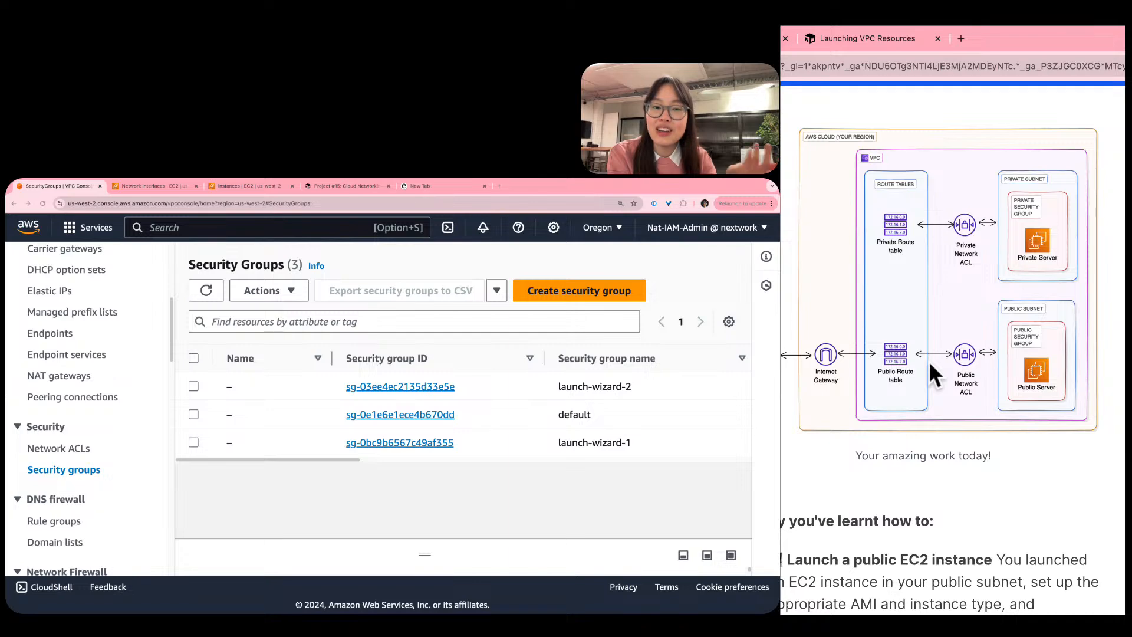
{"action": "scroll", "coordinate": [929, 361], "scroll_direction": "down", "scroll_amount": 15}
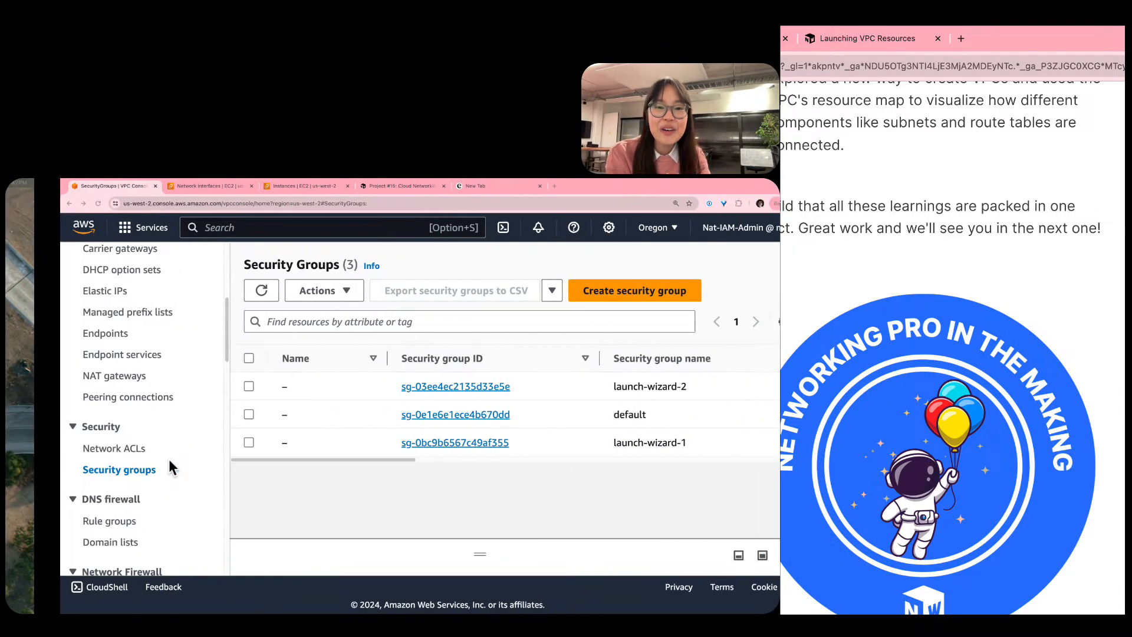
{"action": "mouse_move", "coordinate": [1047, 611]}
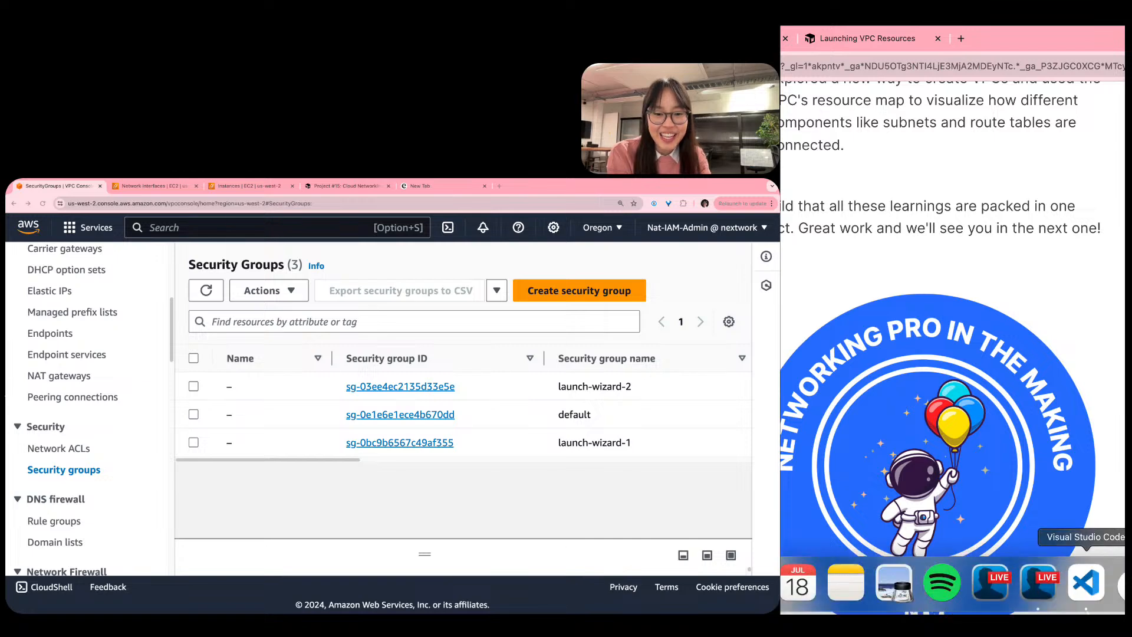
{"action": "left_click", "coordinate": [1047, 611]}
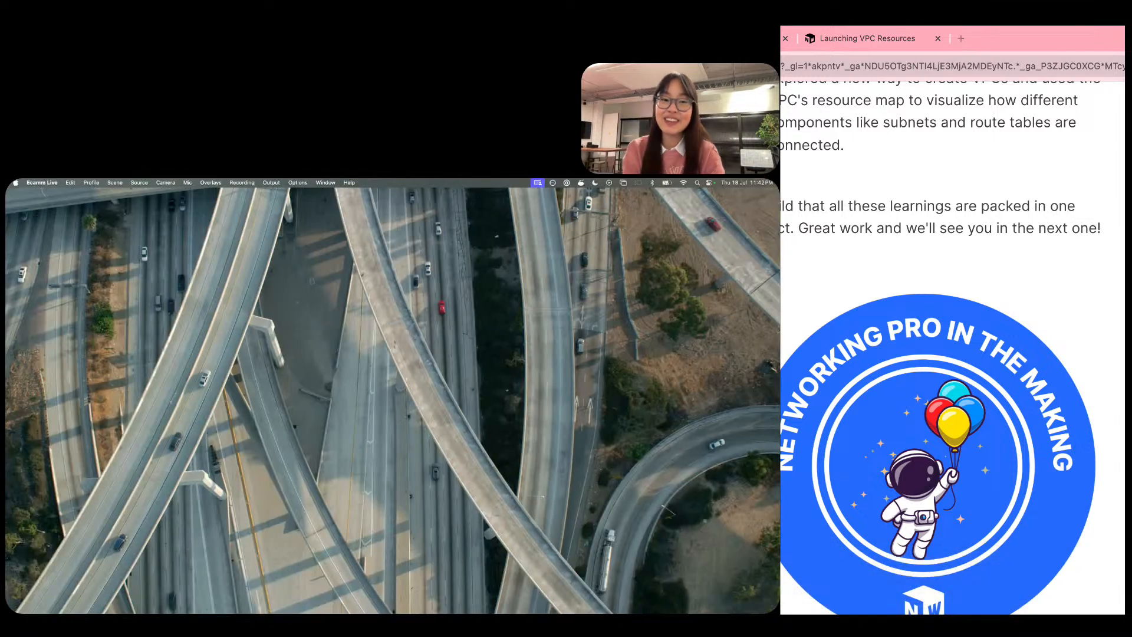